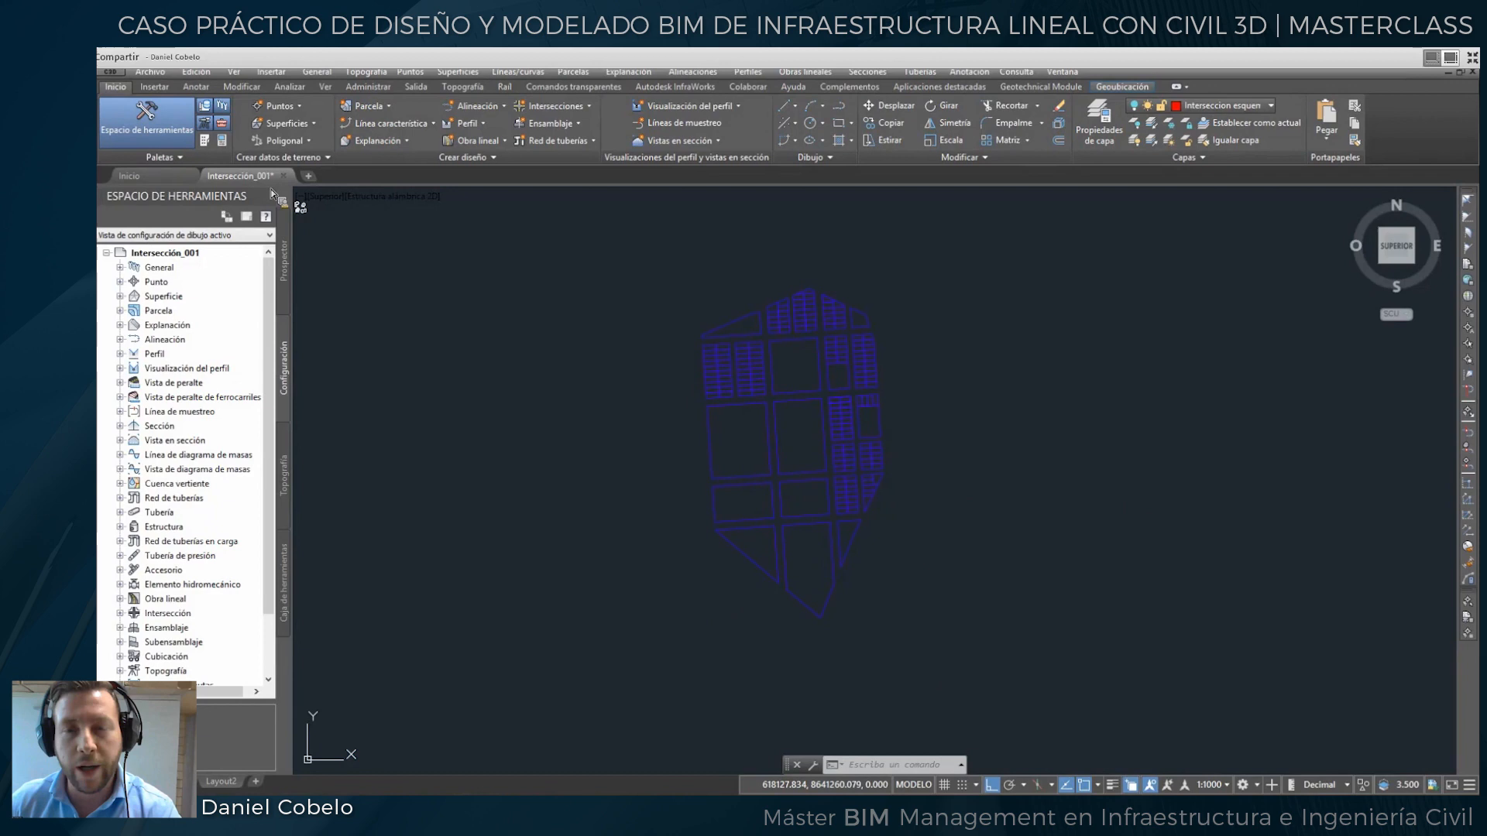
{"action": "left_click", "coordinate": [152, 72]}
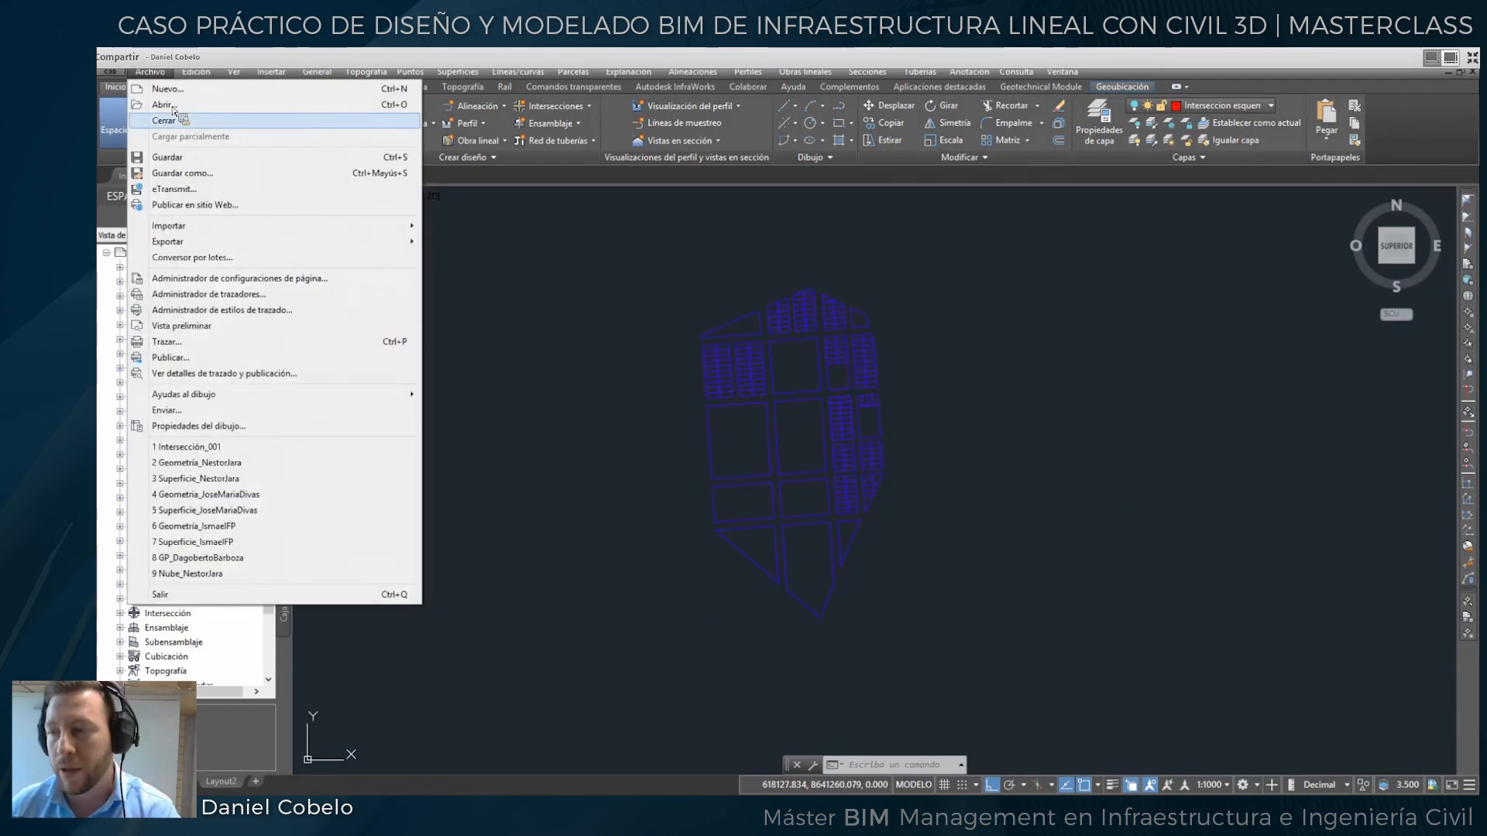
{"action": "left_click", "coordinate": [172, 91]}
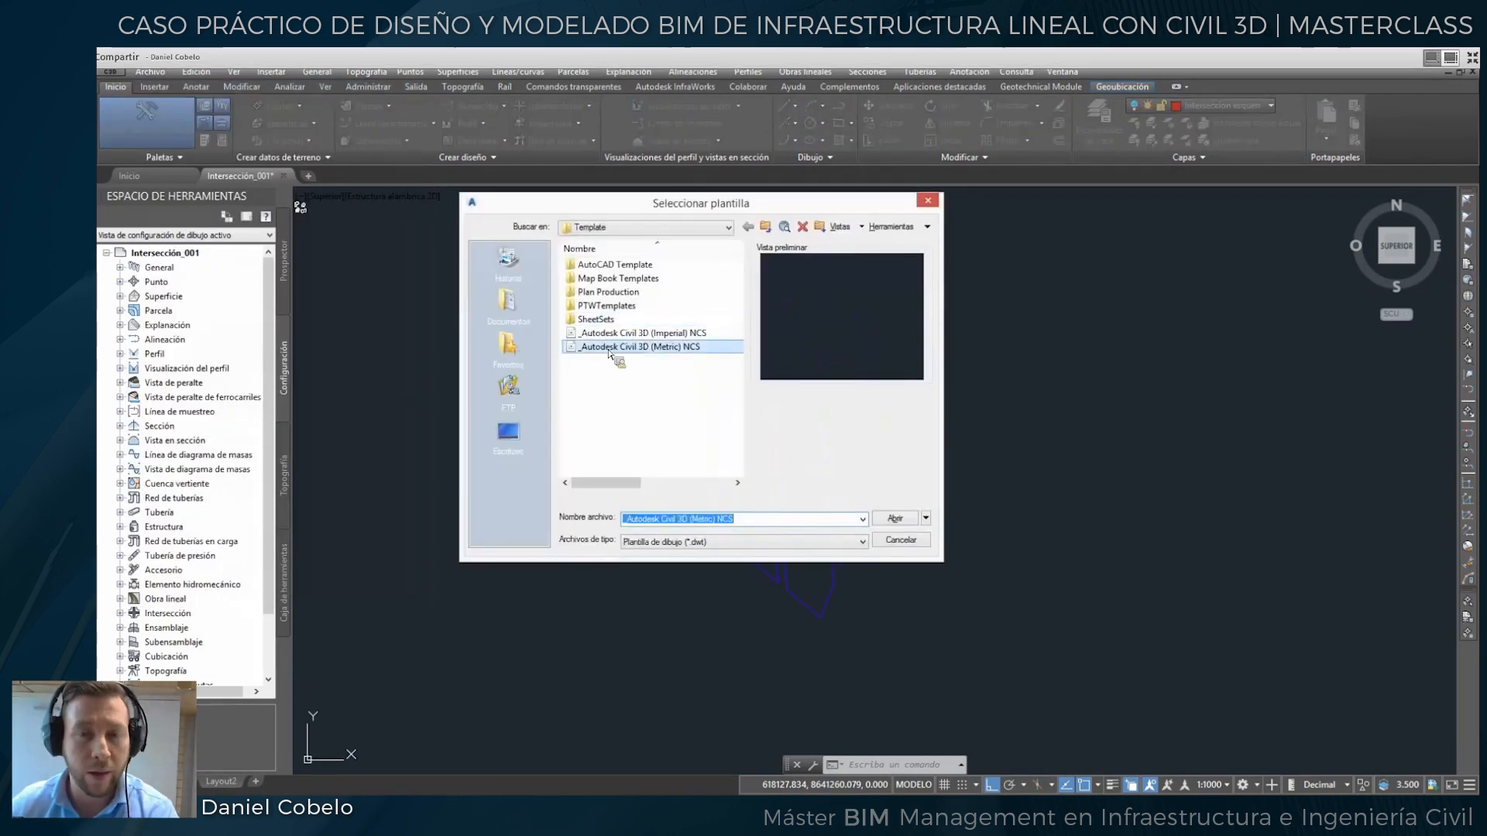
{"action": "left_click", "coordinate": [927, 202]}
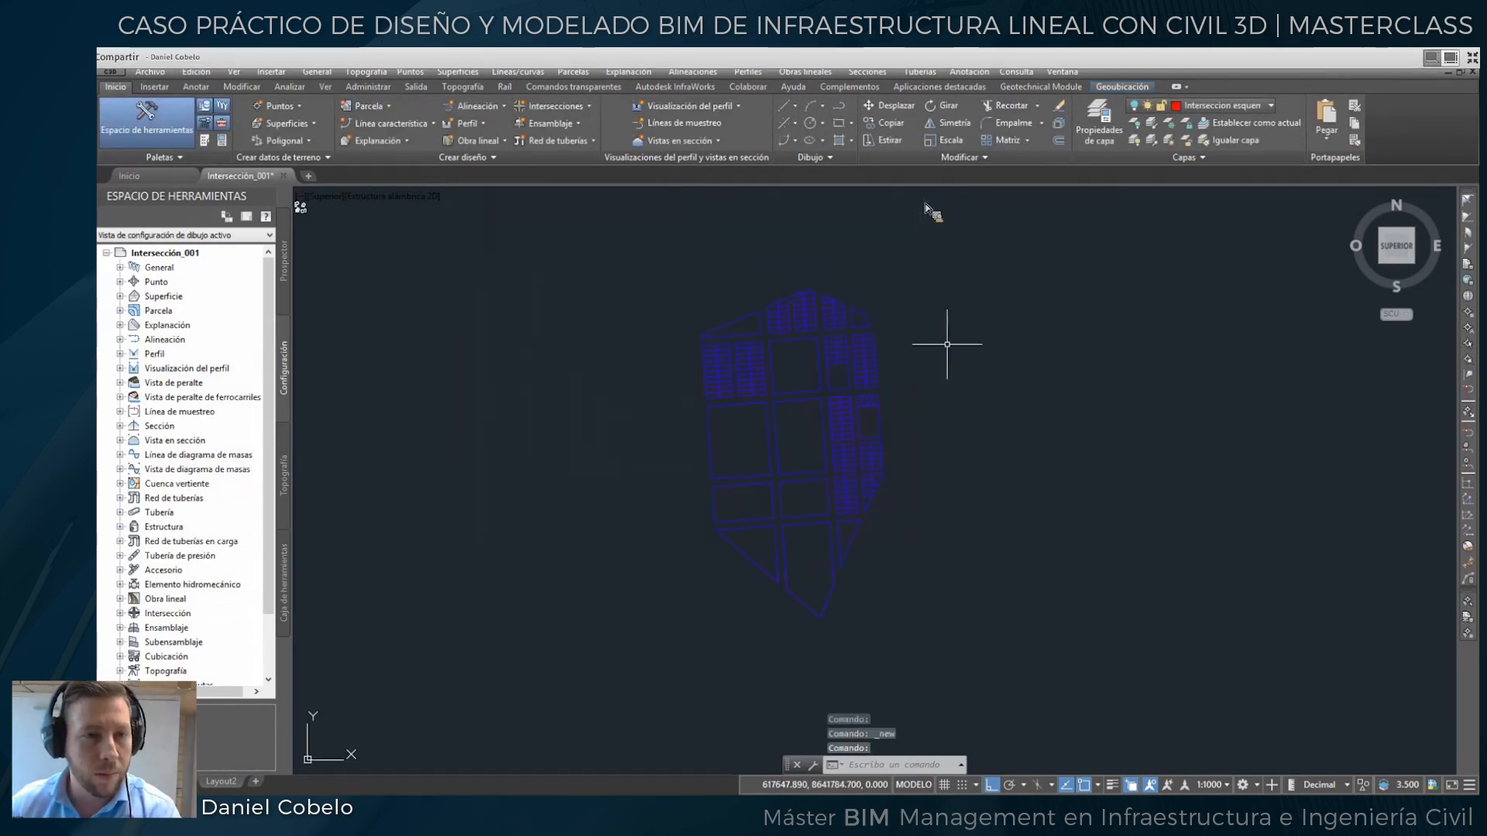
{"action": "middle_click_drag", "start_coordinate": [912, 399], "coordinate": [904, 398]}
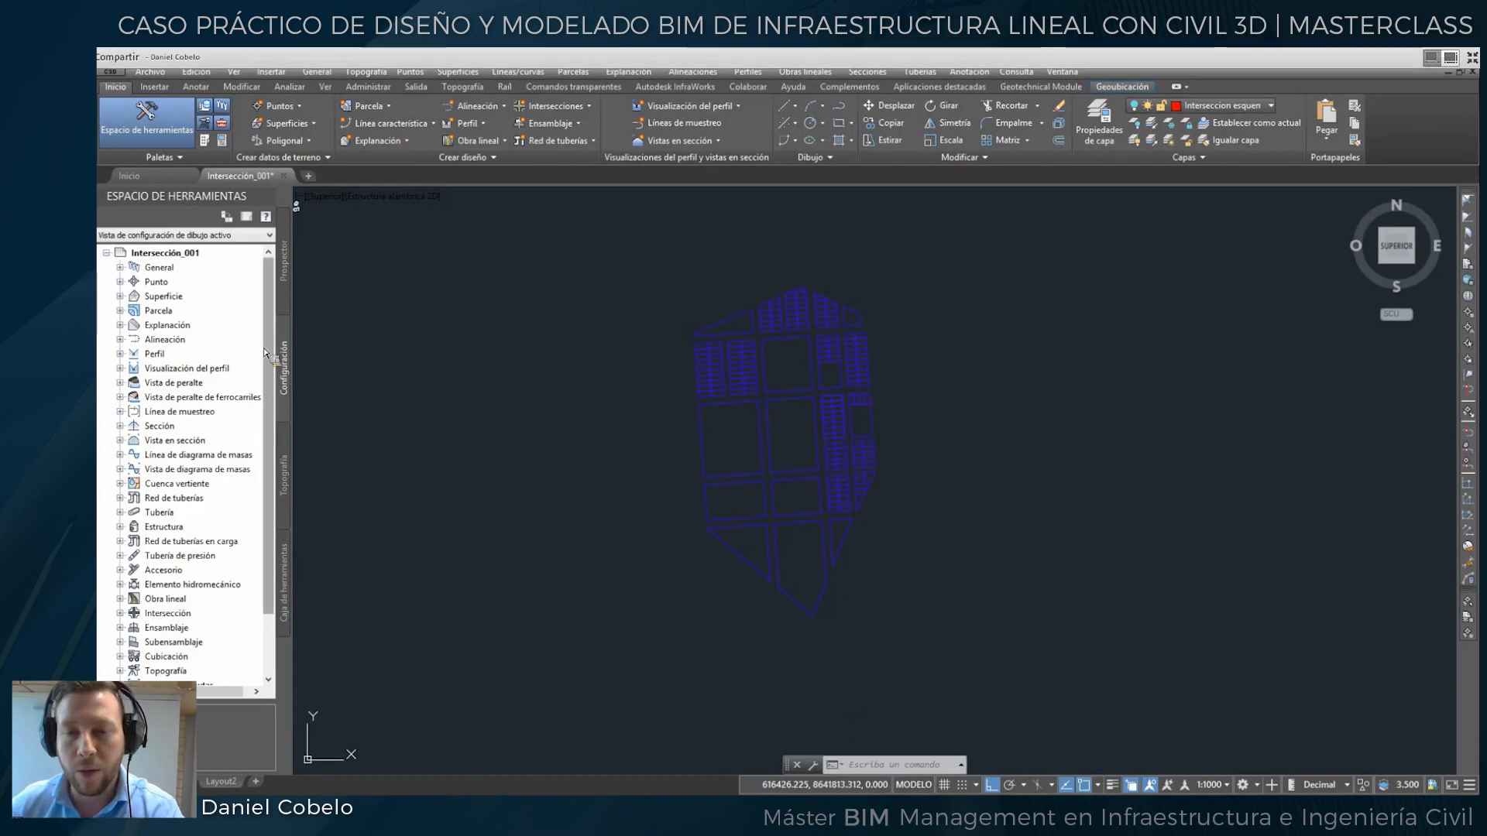
Review the drawing settings of Intersección_001, checking its units and the available UTM WGS84 coordinate systems.
{"action": "left_click", "coordinate": [164, 254]}
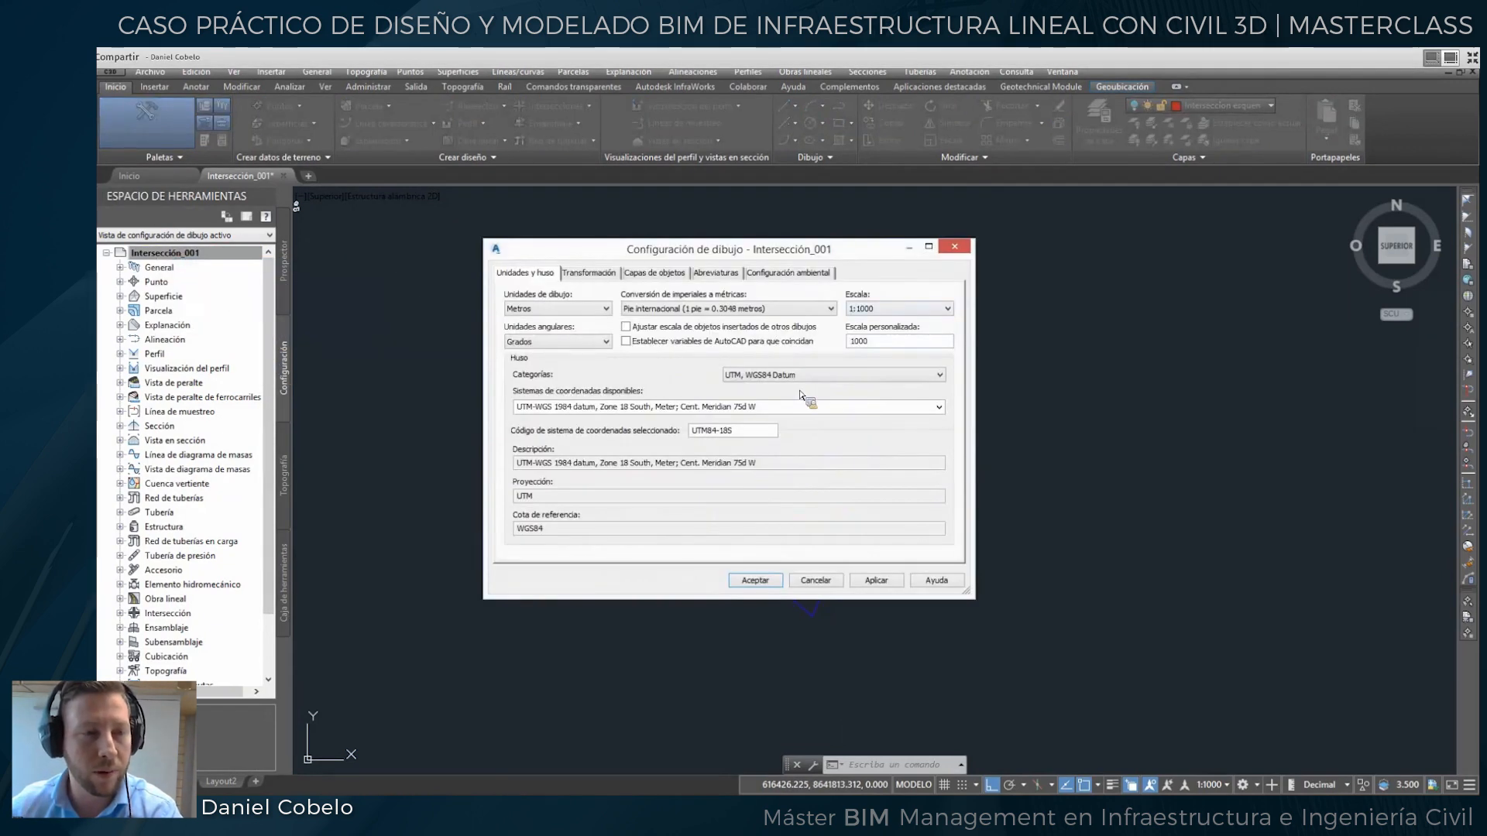
{"action": "left_click", "coordinate": [940, 410]}
{"action": "left_click", "coordinate": [940, 411]}
{"action": "left_click", "coordinate": [940, 410]}
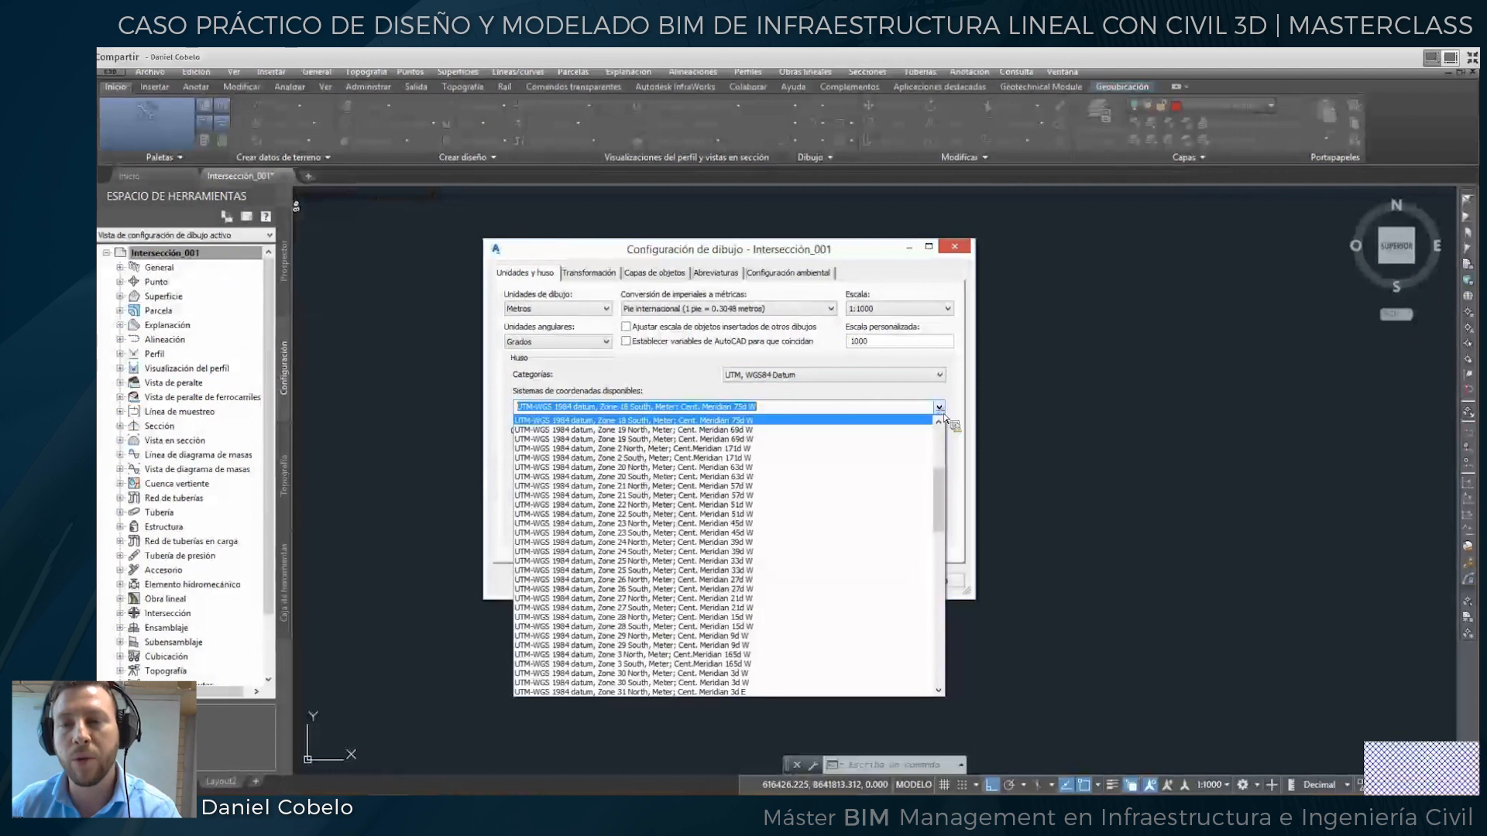
{"action": "left_click", "coordinate": [944, 416]}
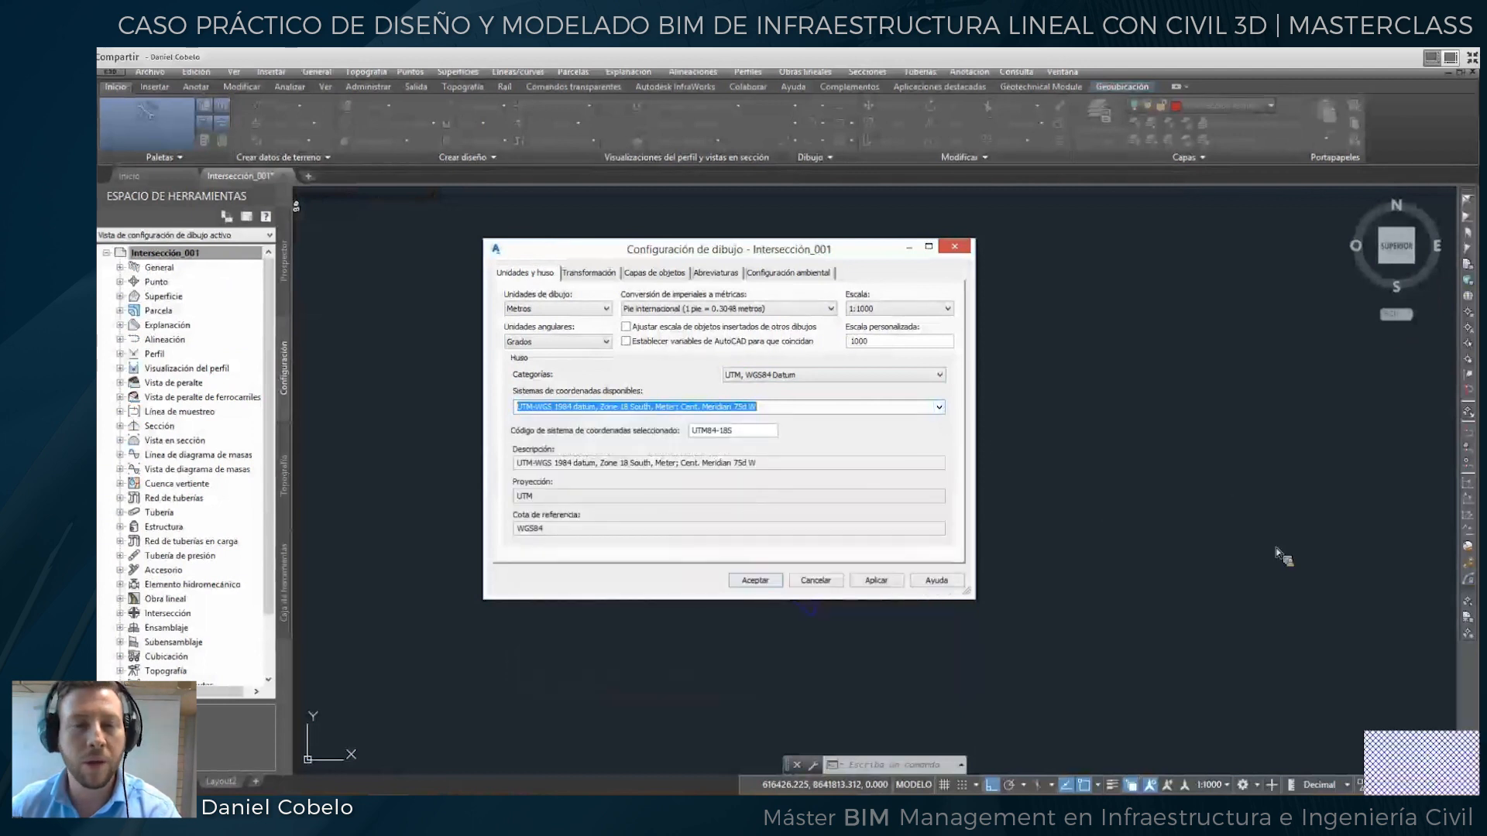
{"action": "left_click", "coordinate": [758, 586]}
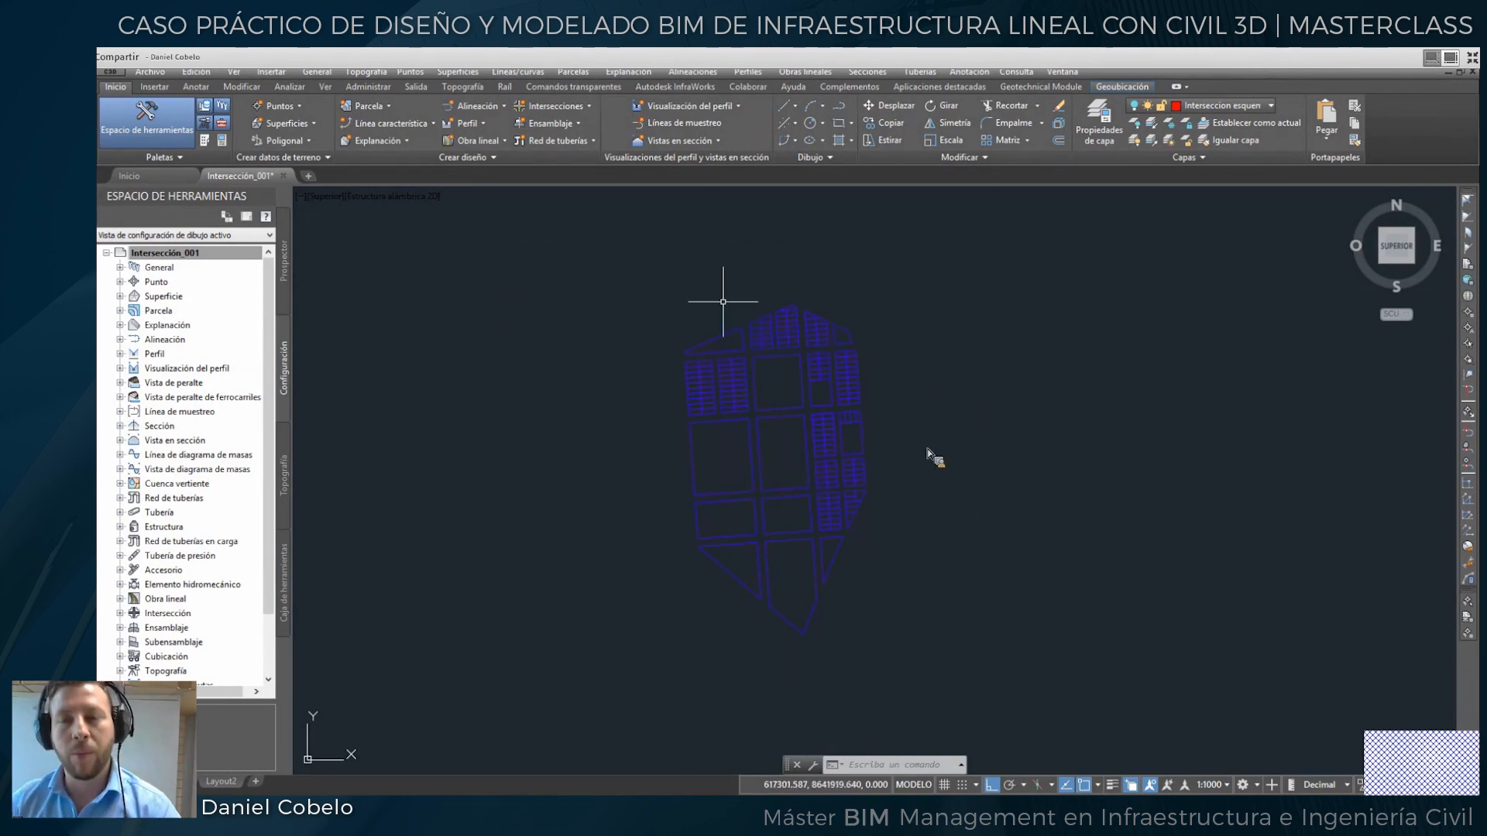
Start a point import and add the text file Lev_001 from the WEB C3D 04-06-2019 folder as its source.
{"action": "middle_click_drag", "start_coordinate": [1005, 439], "coordinate": [1004, 430]}
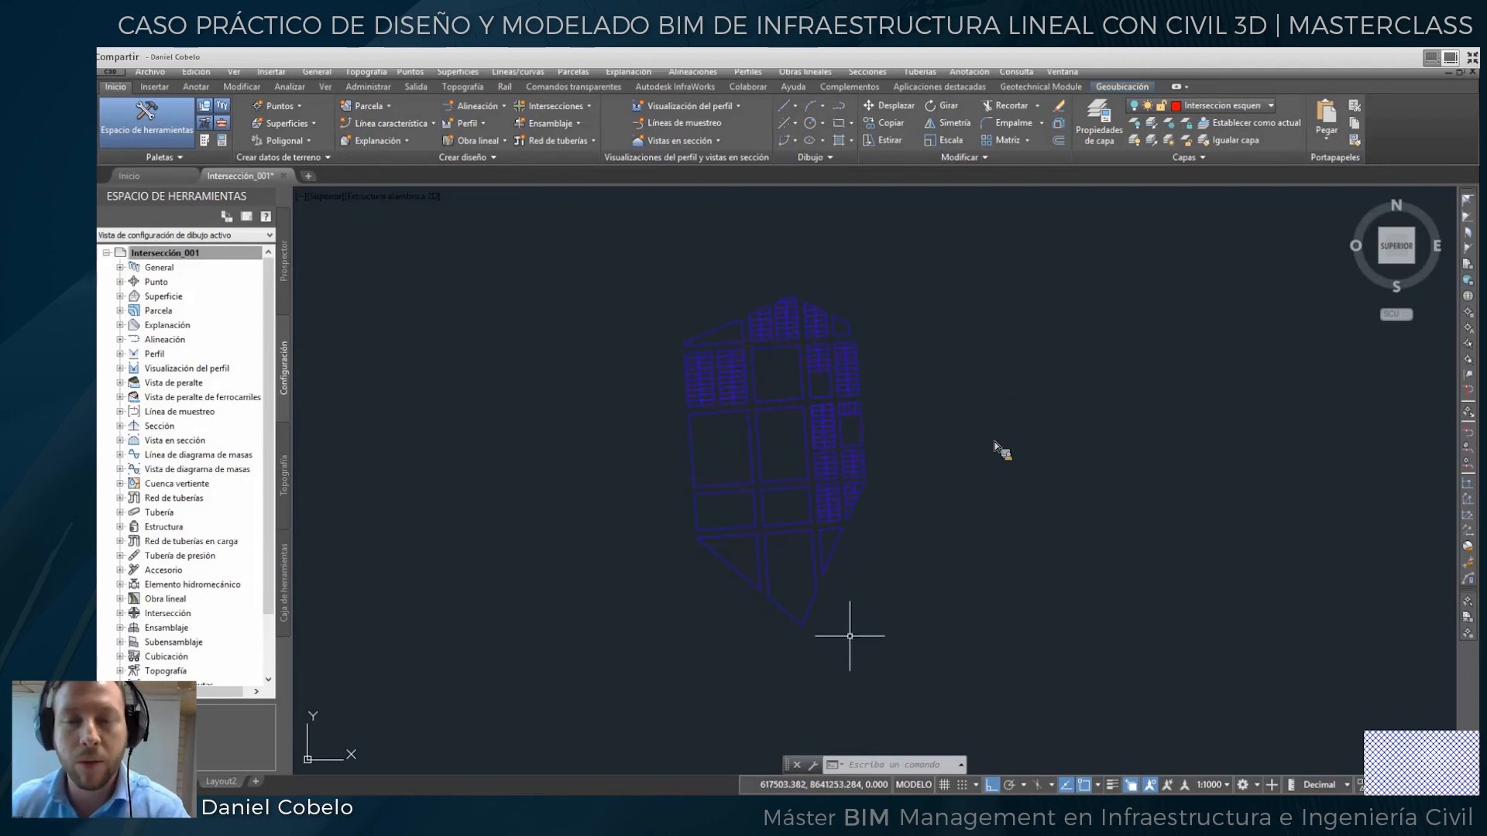
{"action": "middle_click_drag", "start_coordinate": [951, 354], "coordinate": [947, 373]}
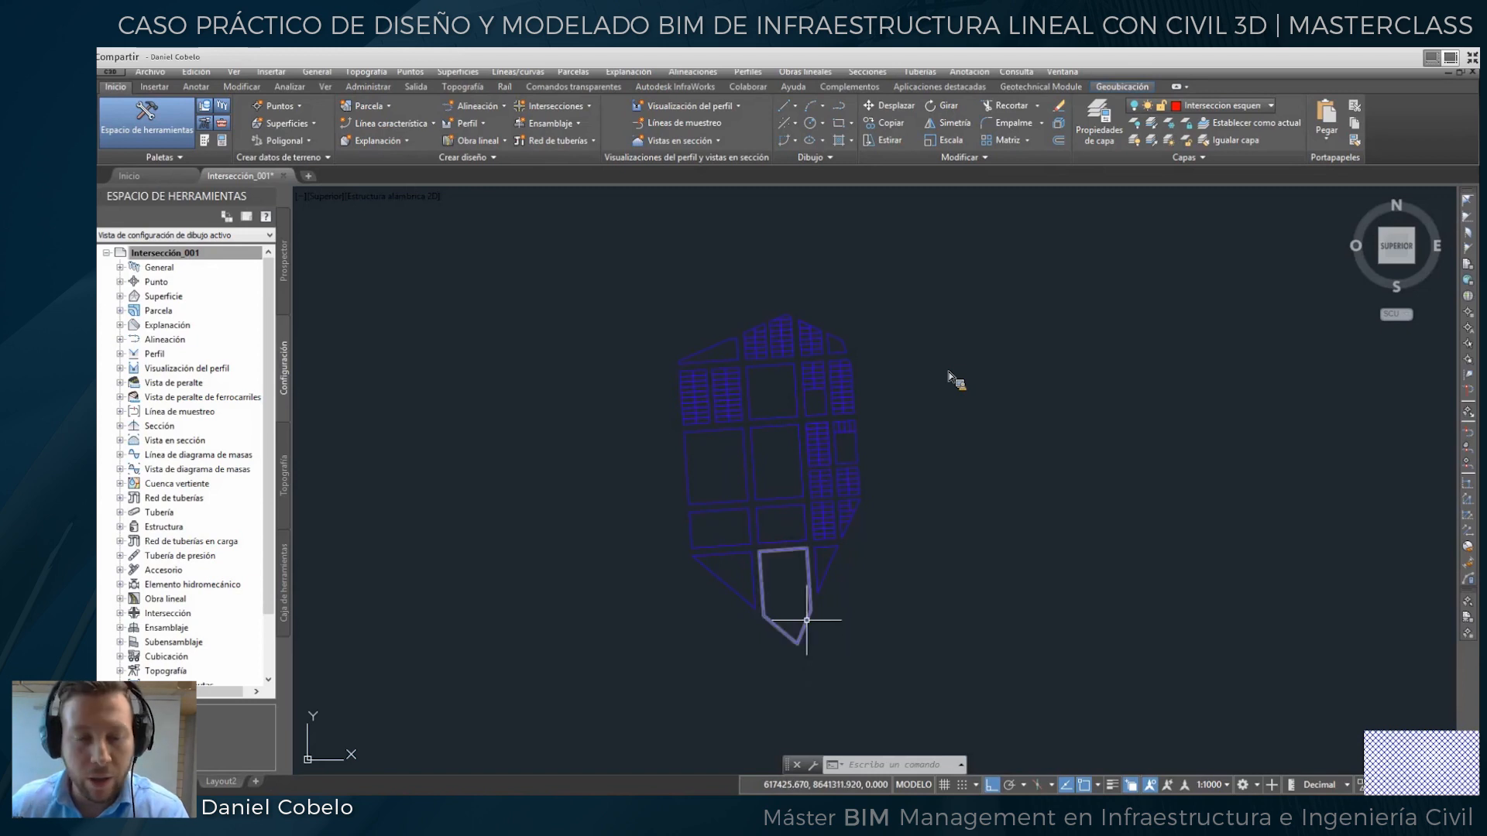
{"action": "left_click", "coordinate": [411, 71]}
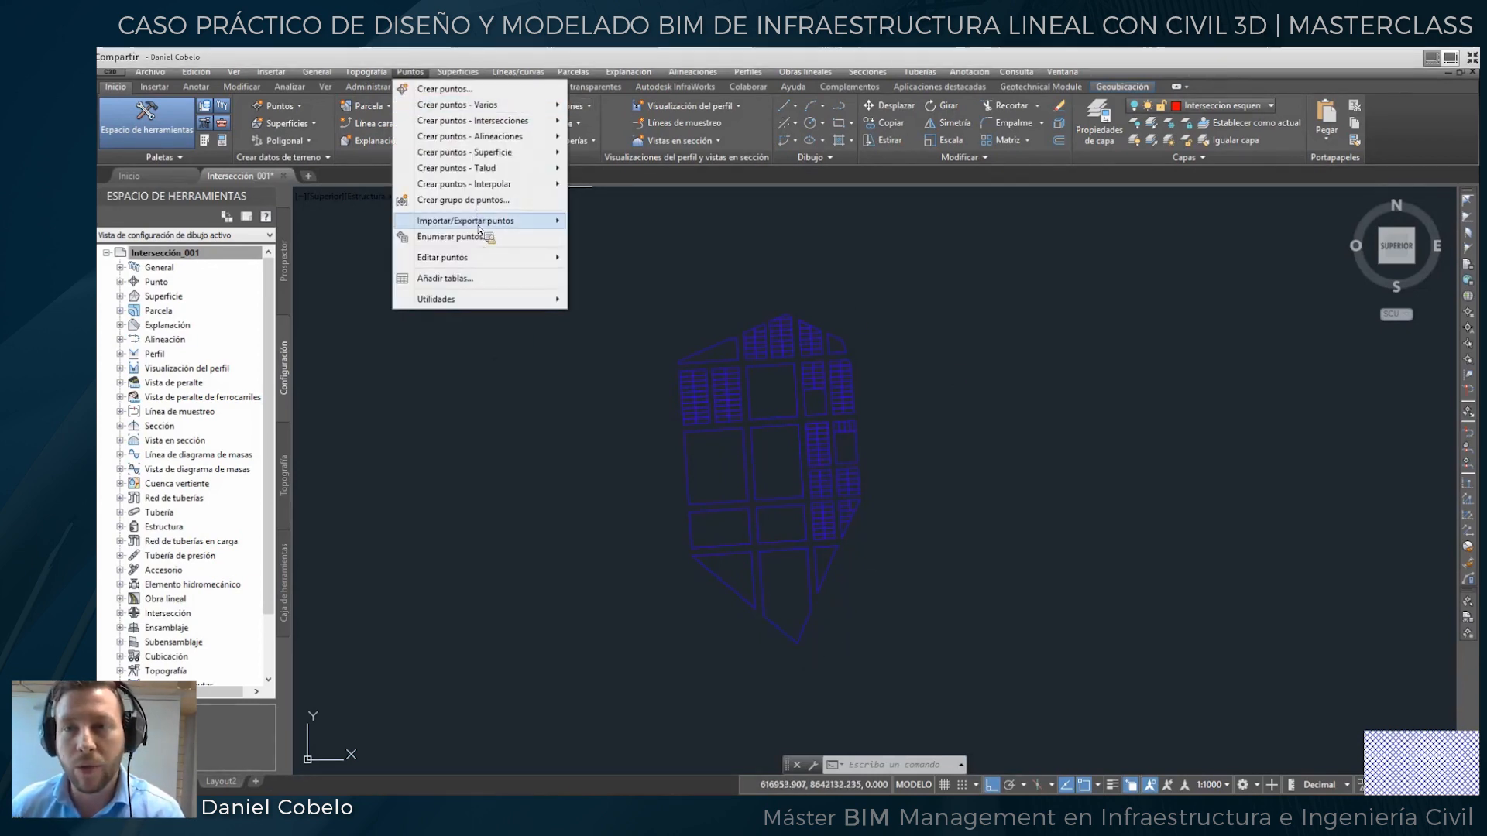
{"action": "mouse_move", "coordinate": [564, 220]}
{"action": "left_click", "coordinate": [619, 220]}
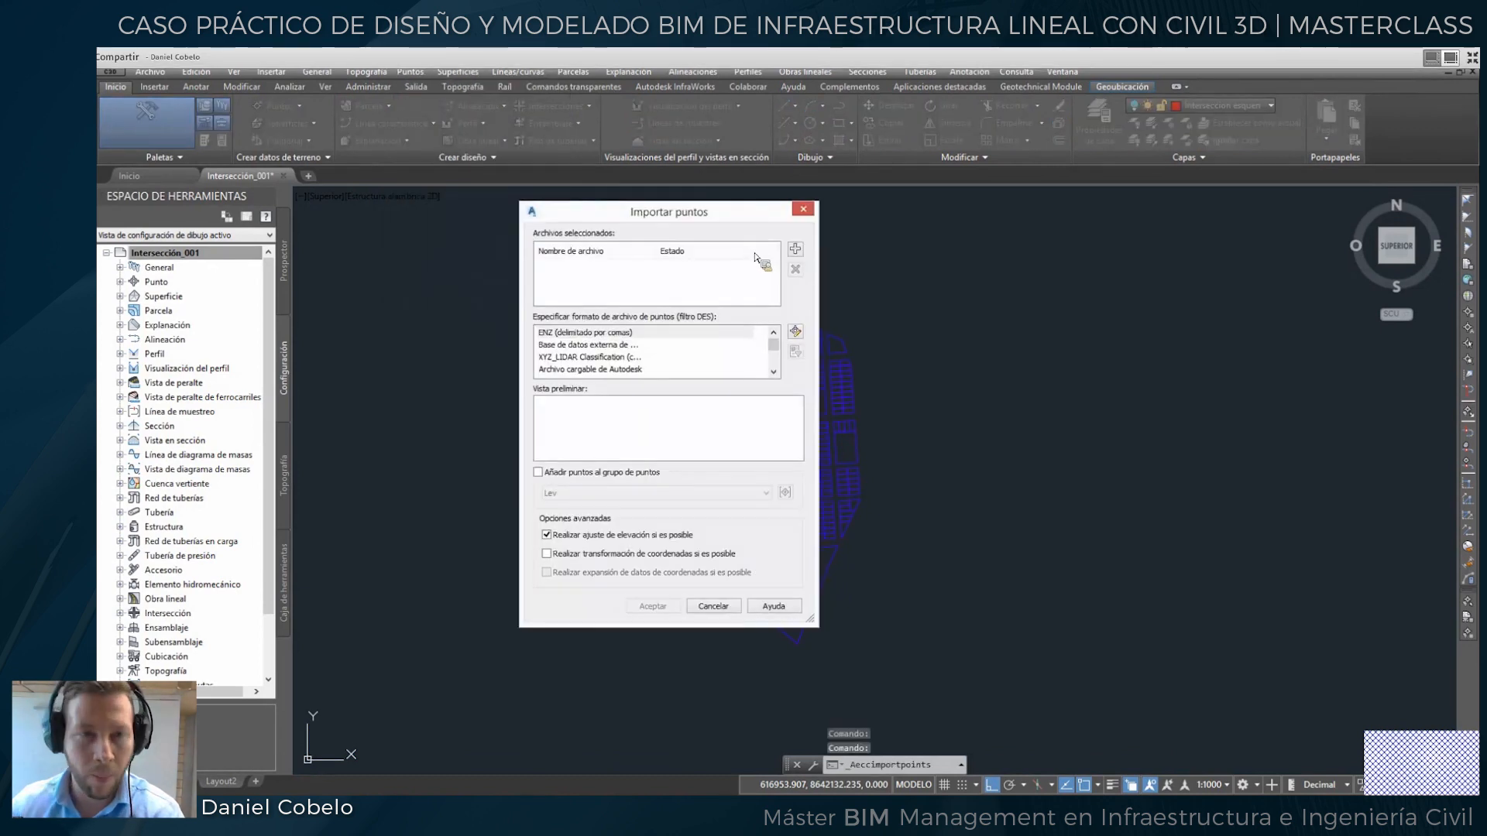
{"action": "left_click", "coordinate": [801, 253]}
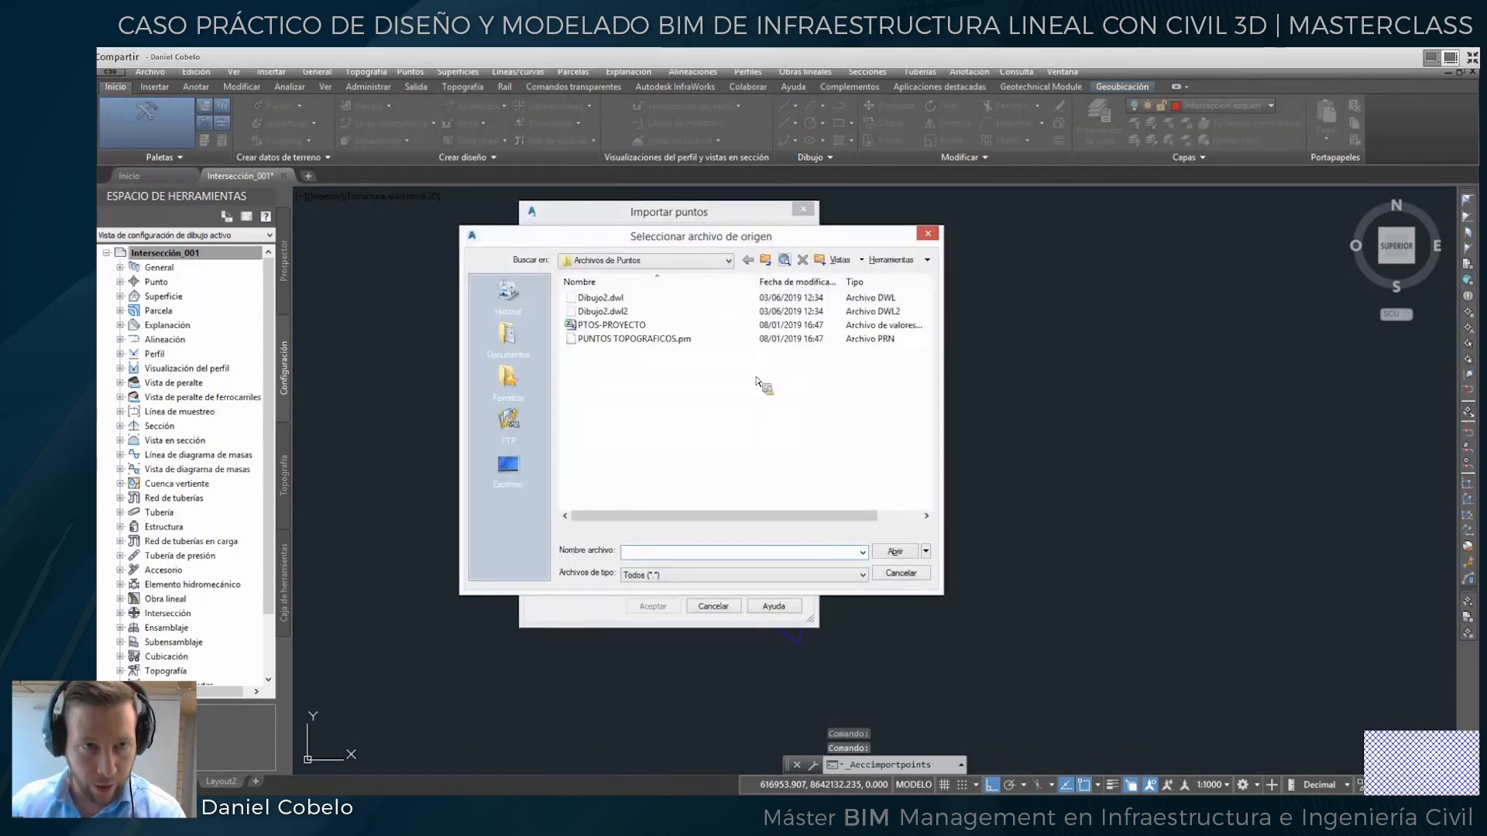
{"action": "left_click", "coordinate": [509, 466]}
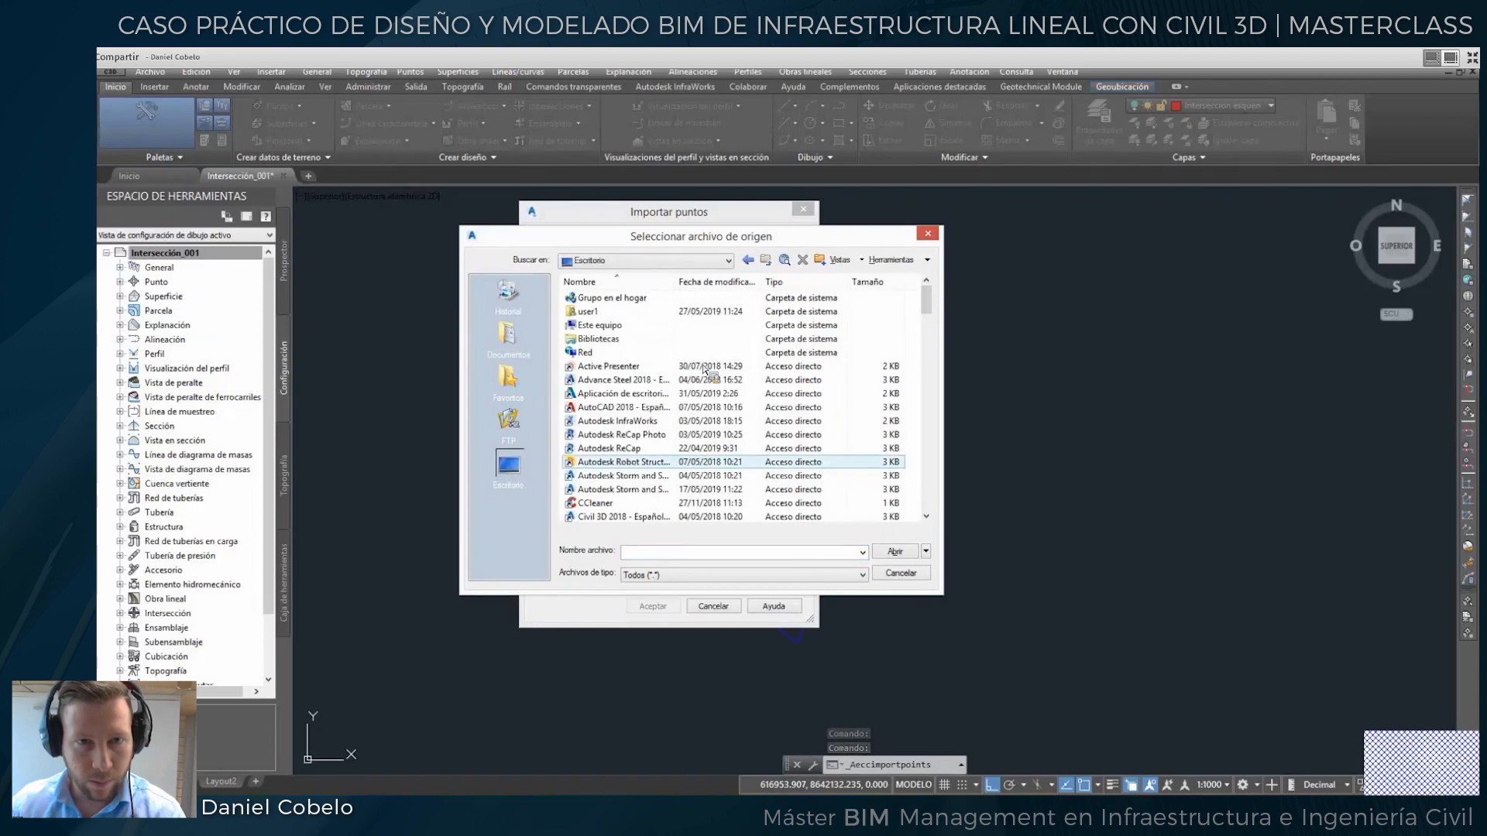
{"action": "double_click", "coordinate": [604, 333]}
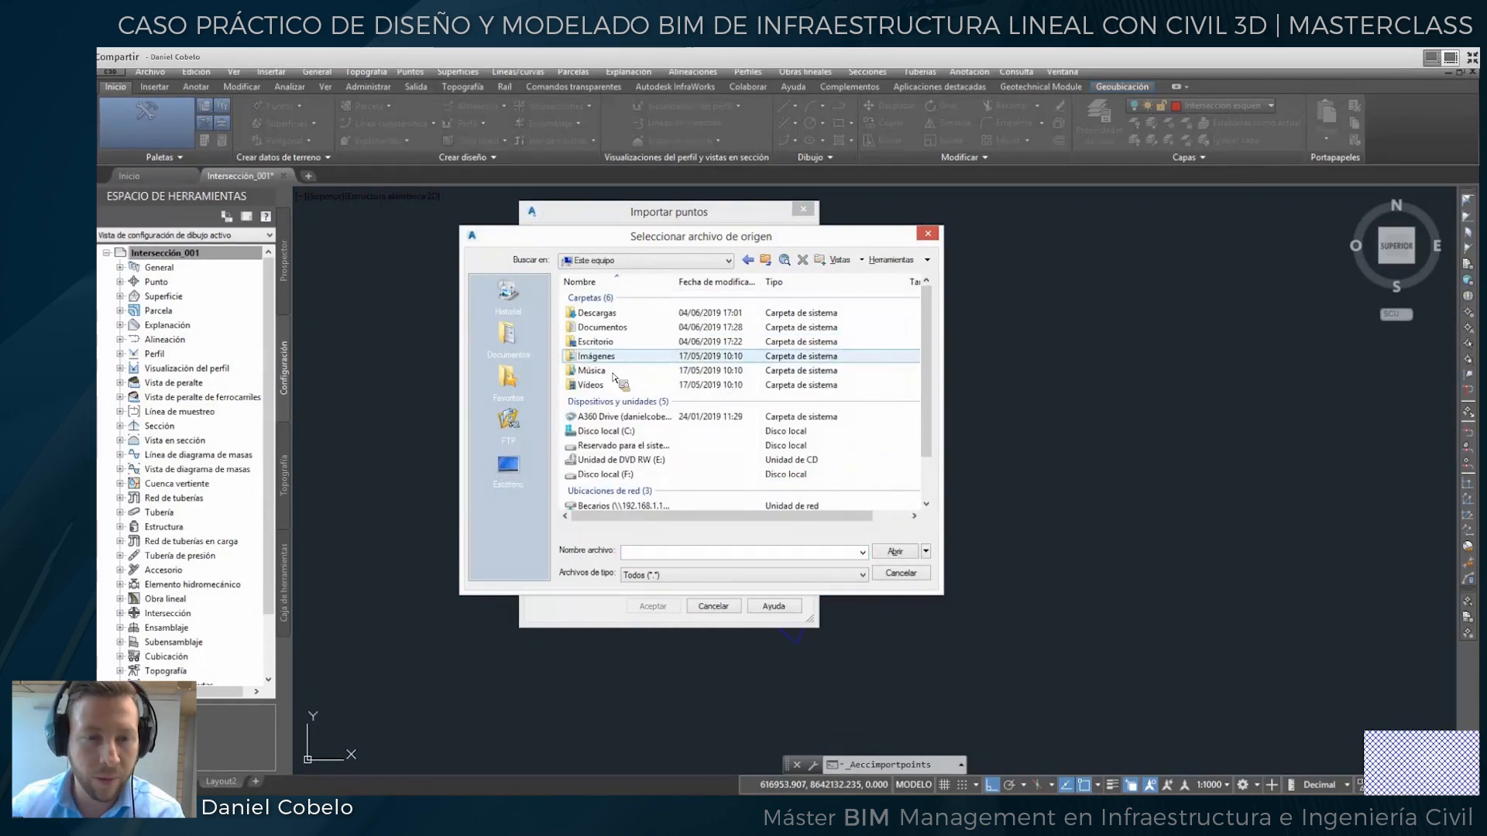
{"action": "scroll", "coordinate": [608, 457], "scroll_direction": "down", "scroll_amount": 3}
{"action": "double_click", "coordinate": [607, 466]}
{"action": "double_click", "coordinate": [618, 325]}
{"action": "scroll", "coordinate": [631, 407], "scroll_direction": "down", "scroll_amount": 3}
{"action": "double_click", "coordinate": [618, 476]}
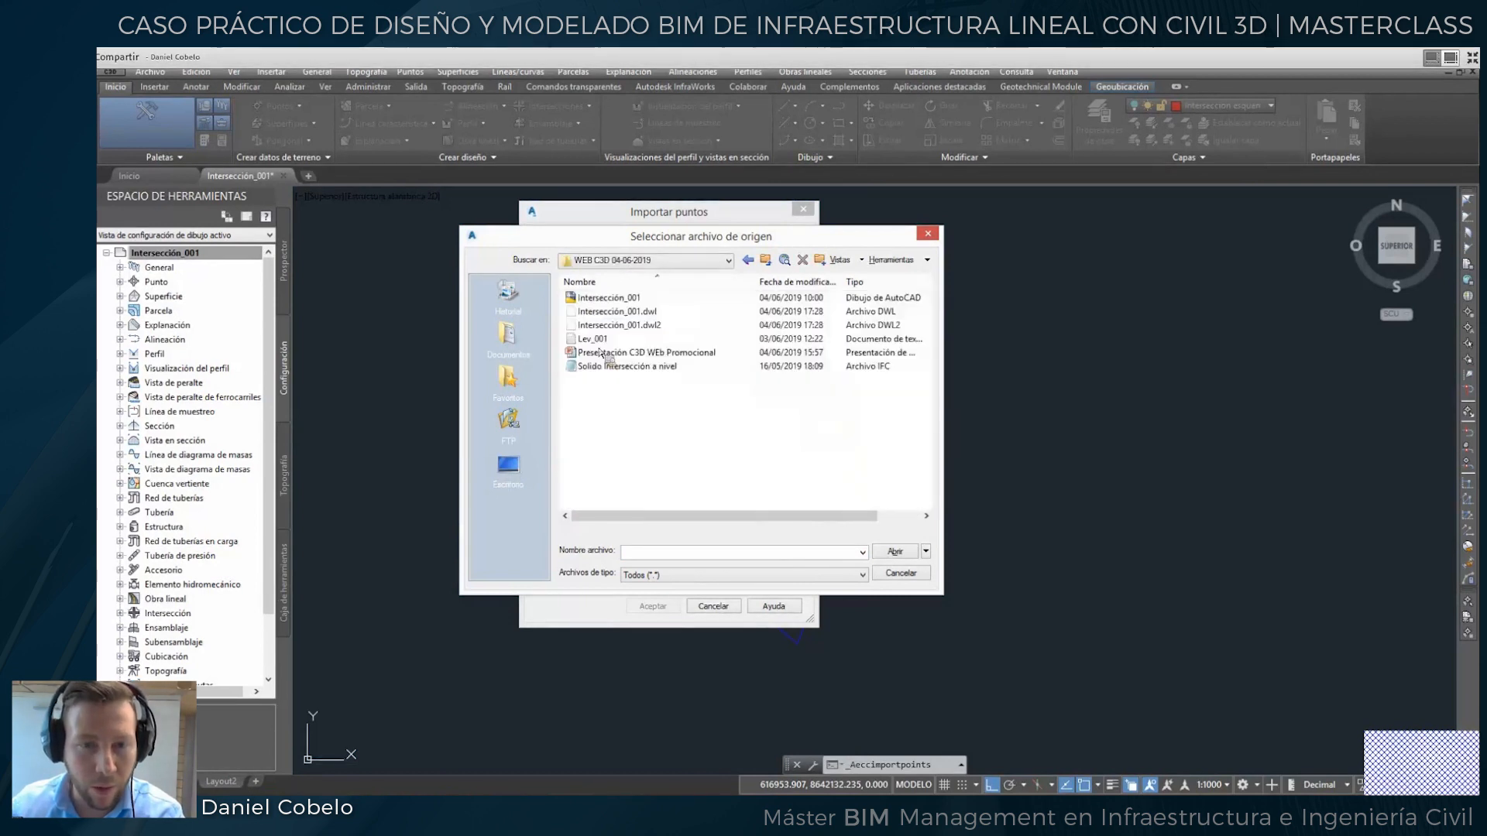
{"action": "left_click", "coordinate": [595, 339]}
{"action": "double_click", "coordinate": [596, 341]}
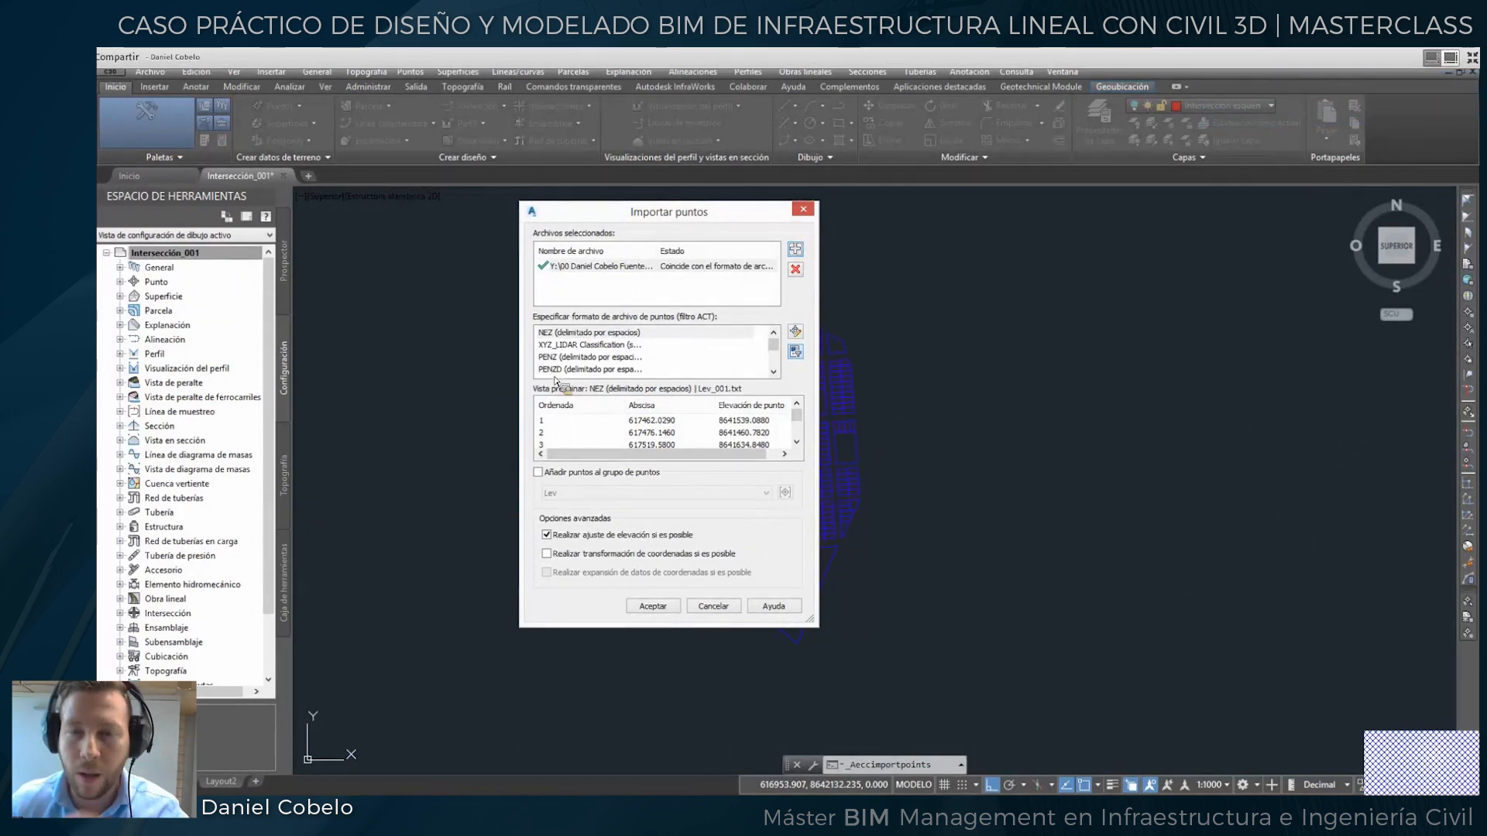
Import the points in space-delimited PENZD format and assign them to a new point group named Levantamiento.
{"action": "left_click", "coordinate": [553, 370]}
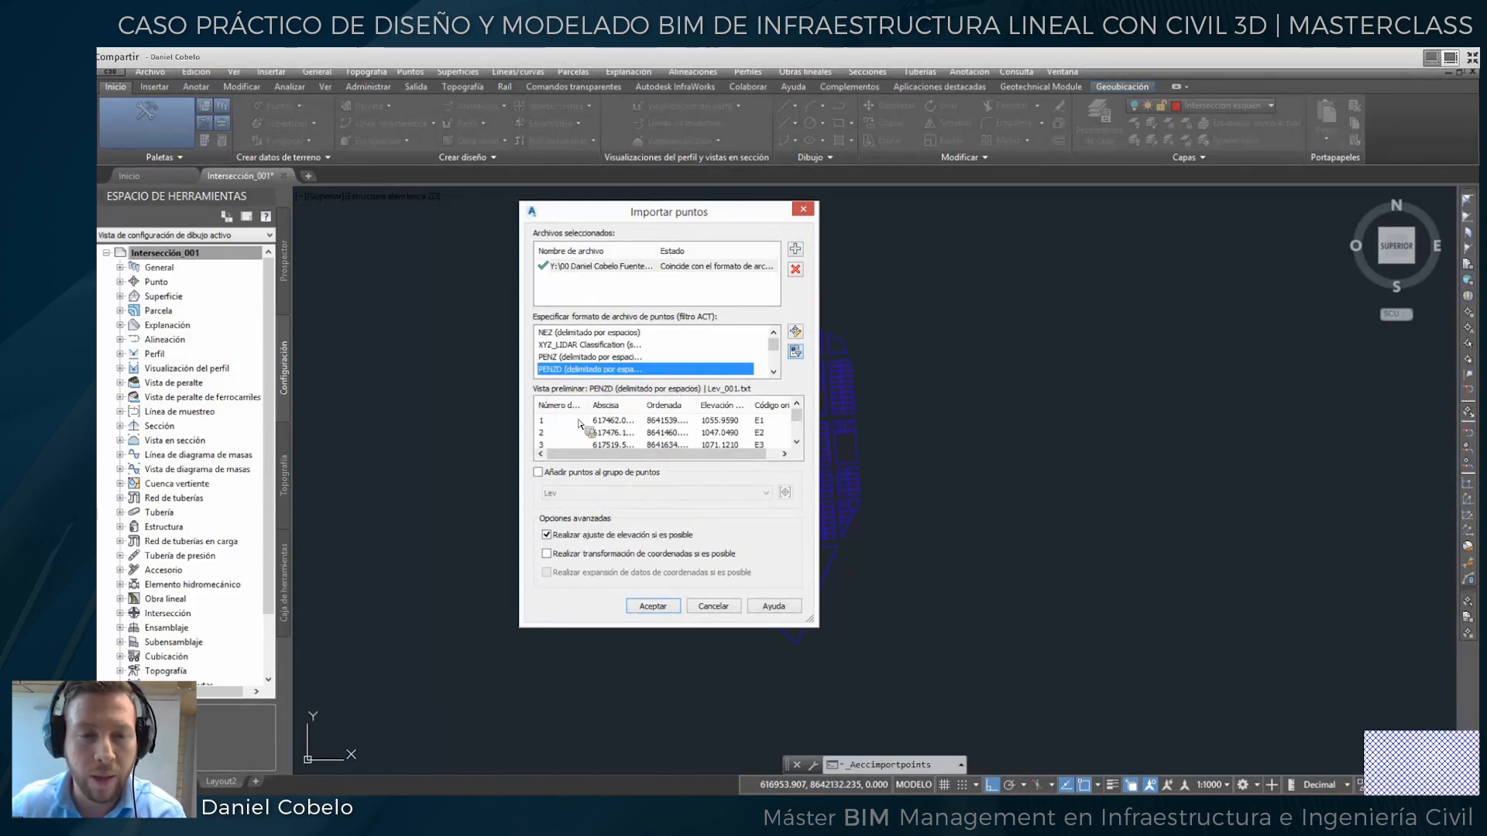
{"action": "left_click", "coordinate": [538, 472]}
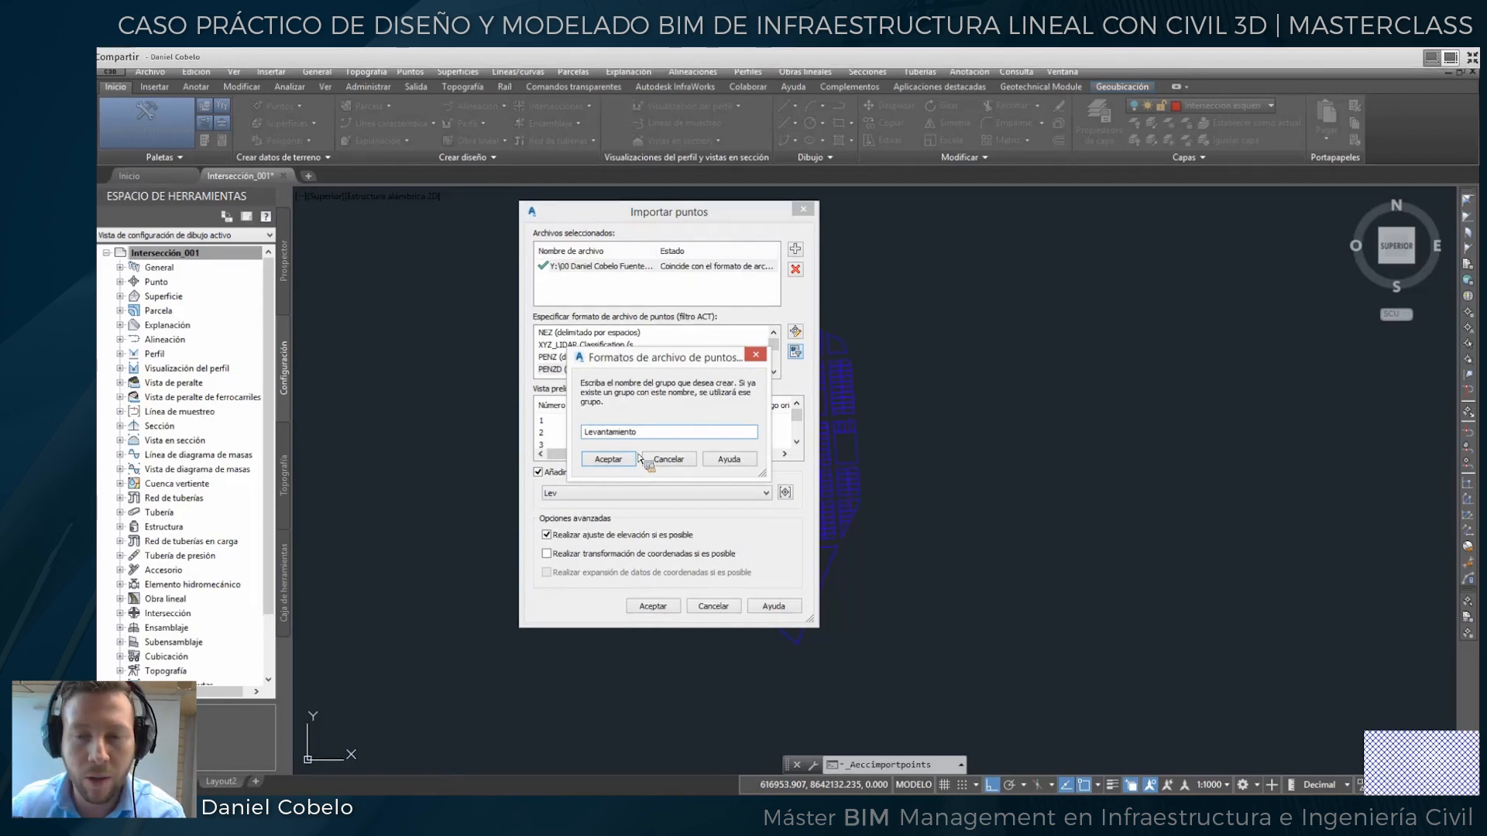
{"action": "left_click", "coordinate": [630, 462]}
{"action": "left_click", "coordinate": [668, 607]}
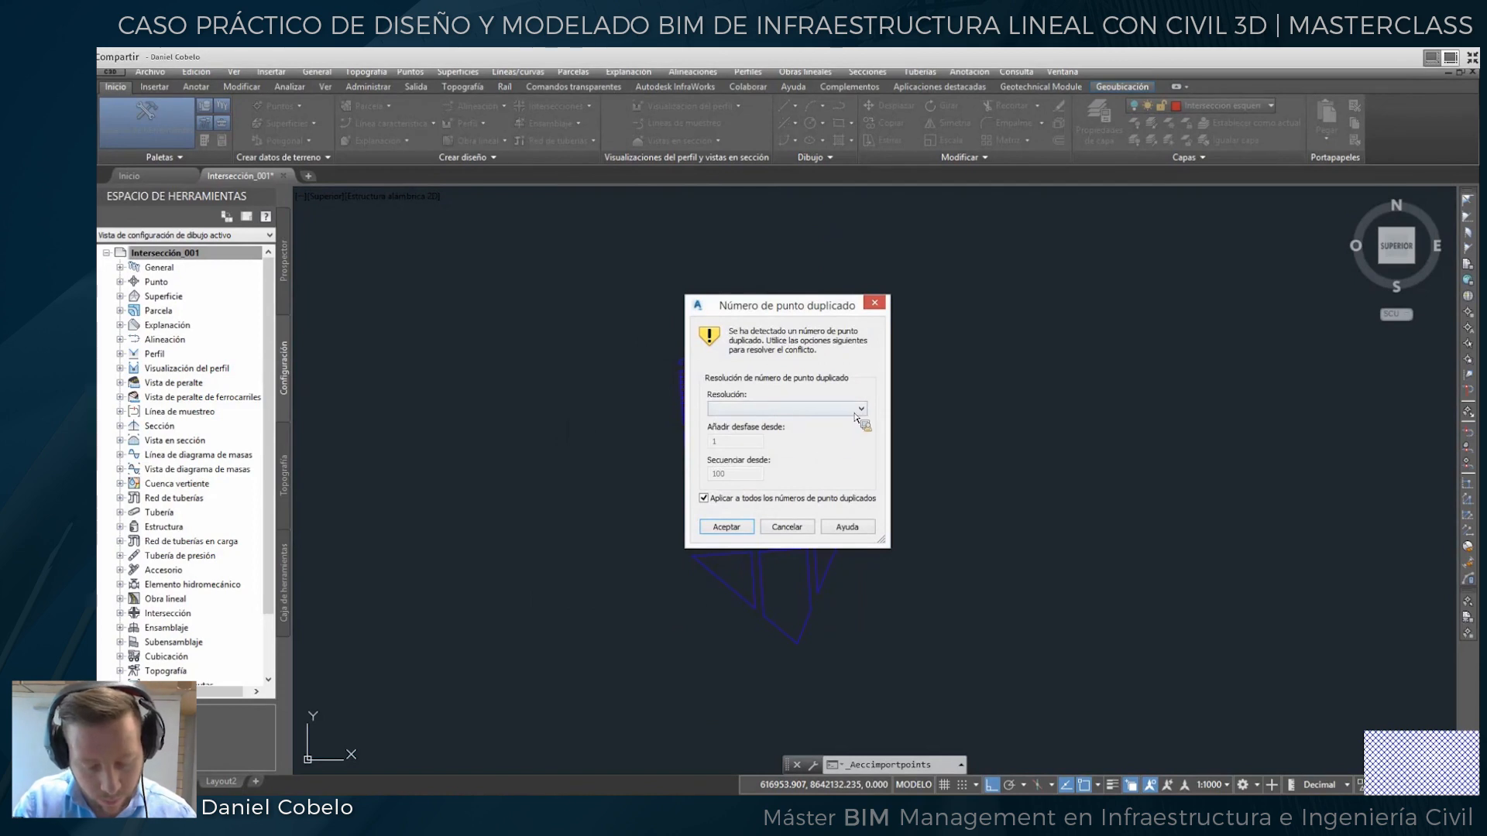
Resolve the duplicate point numbers with the Sobrescribir option, applied to all duplicates.
{"action": "left_click", "coordinate": [863, 410]}
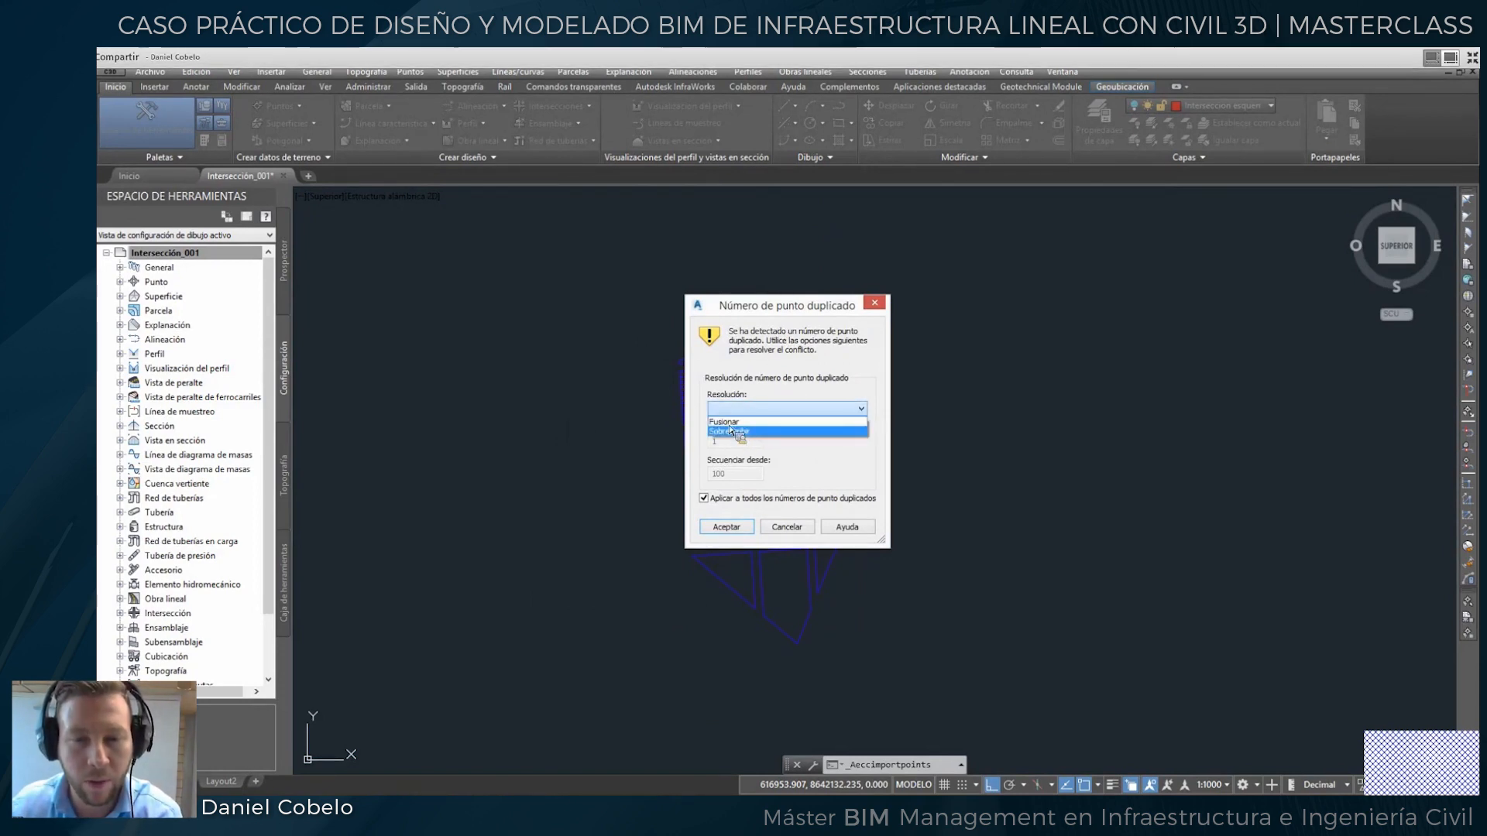
{"action": "left_click", "coordinate": [732, 431]}
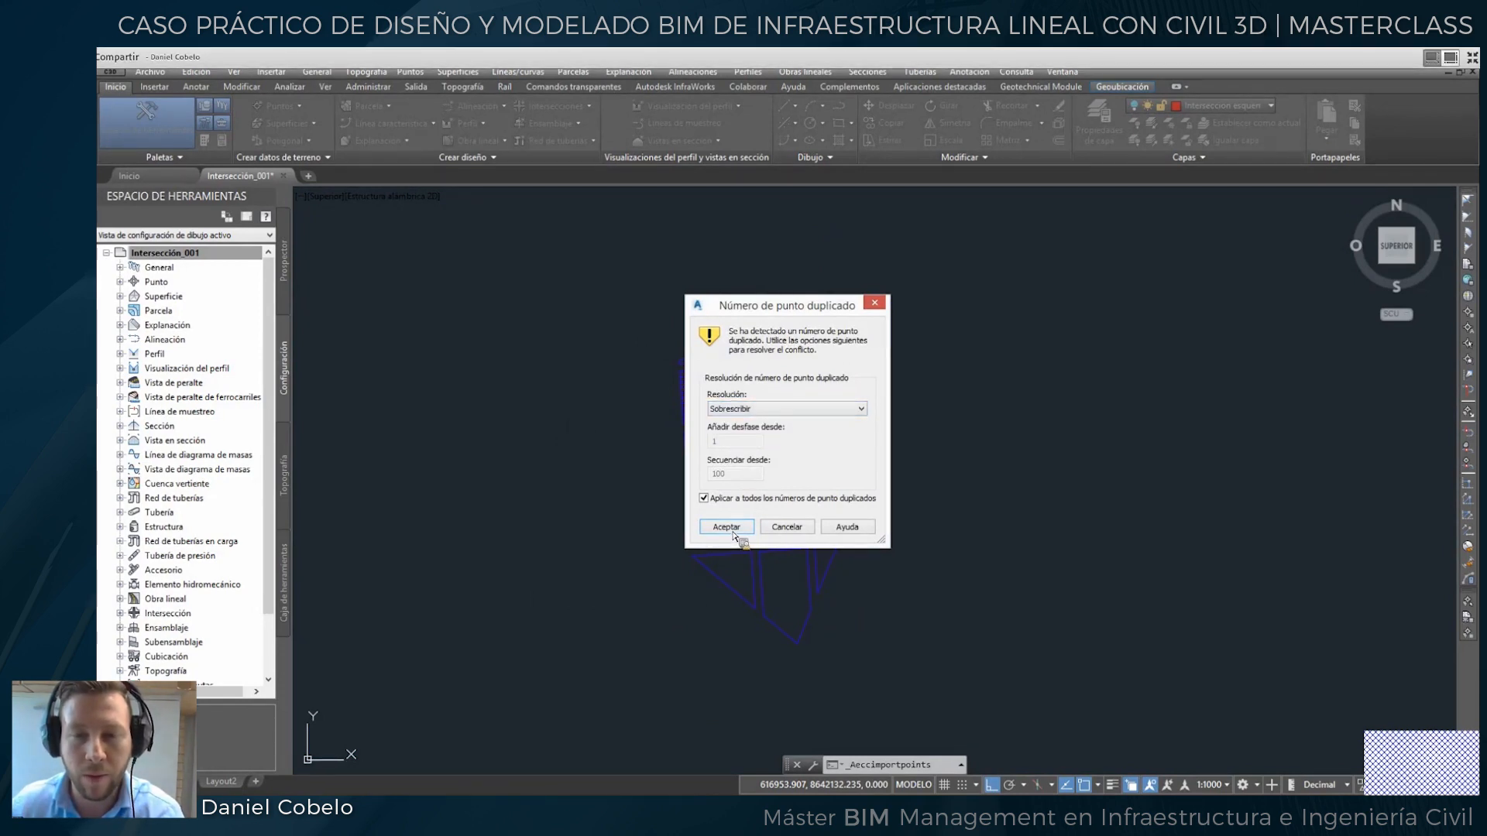
{"action": "left_click", "coordinate": [731, 529]}
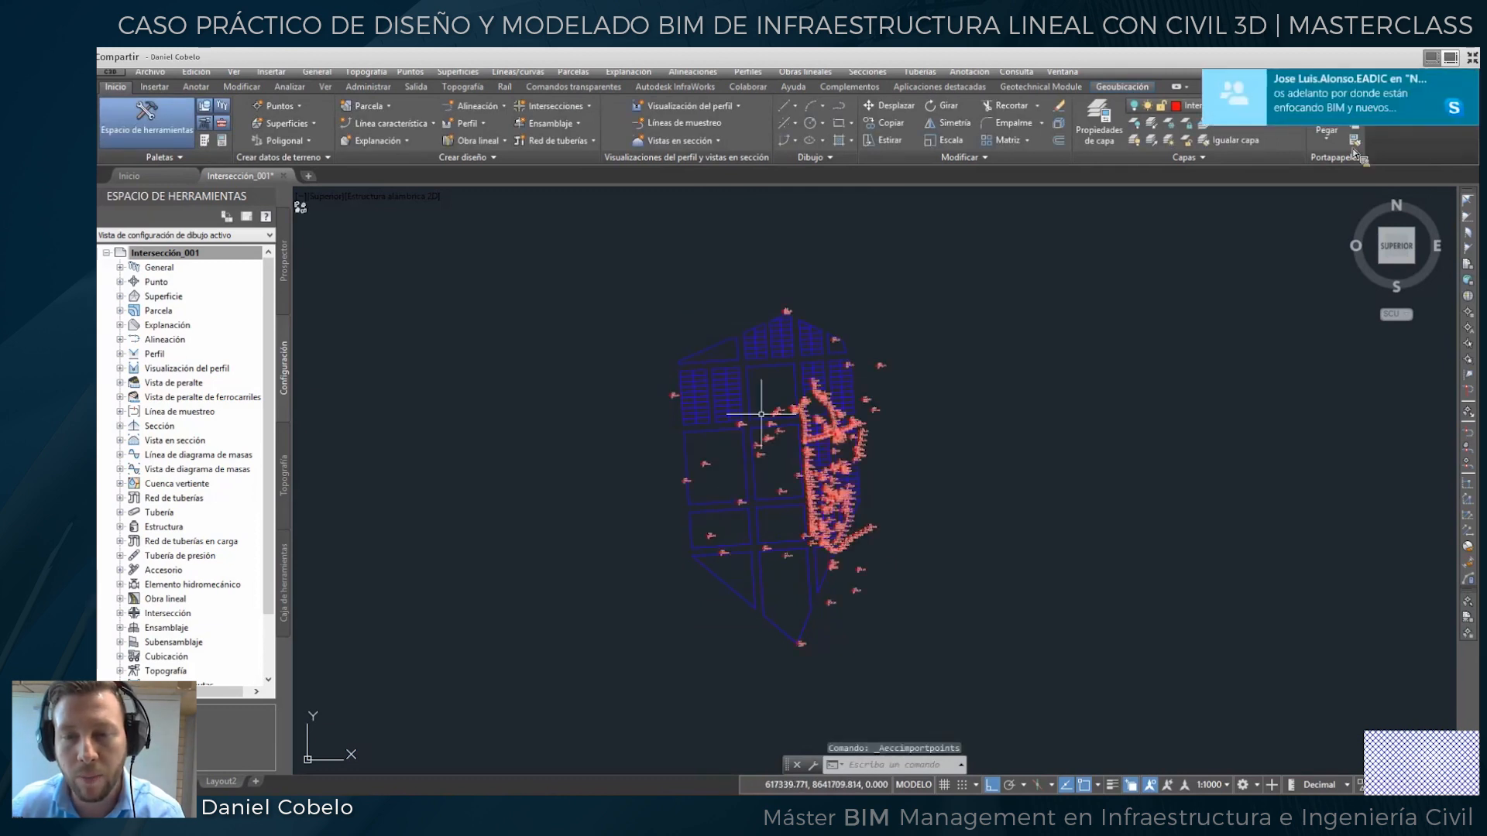
Dismiss the incoming chat notifications covering the drawing window.
{"action": "left_click", "coordinate": [1468, 75]}
{"action": "middle_click_drag", "start_coordinate": [890, 404], "coordinate": [822, 389]}
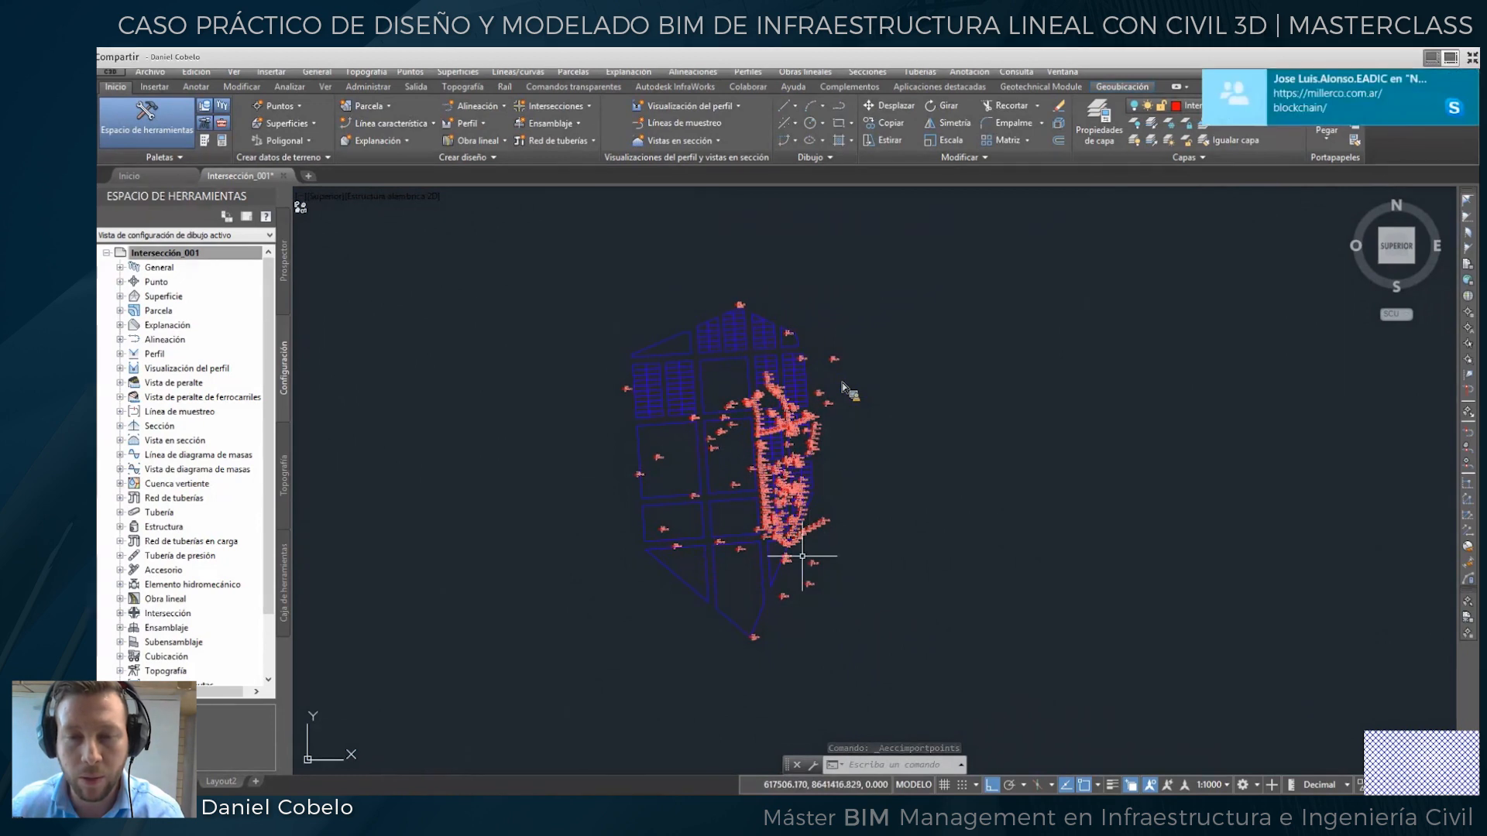
{"action": "left_click", "coordinate": [1467, 75]}
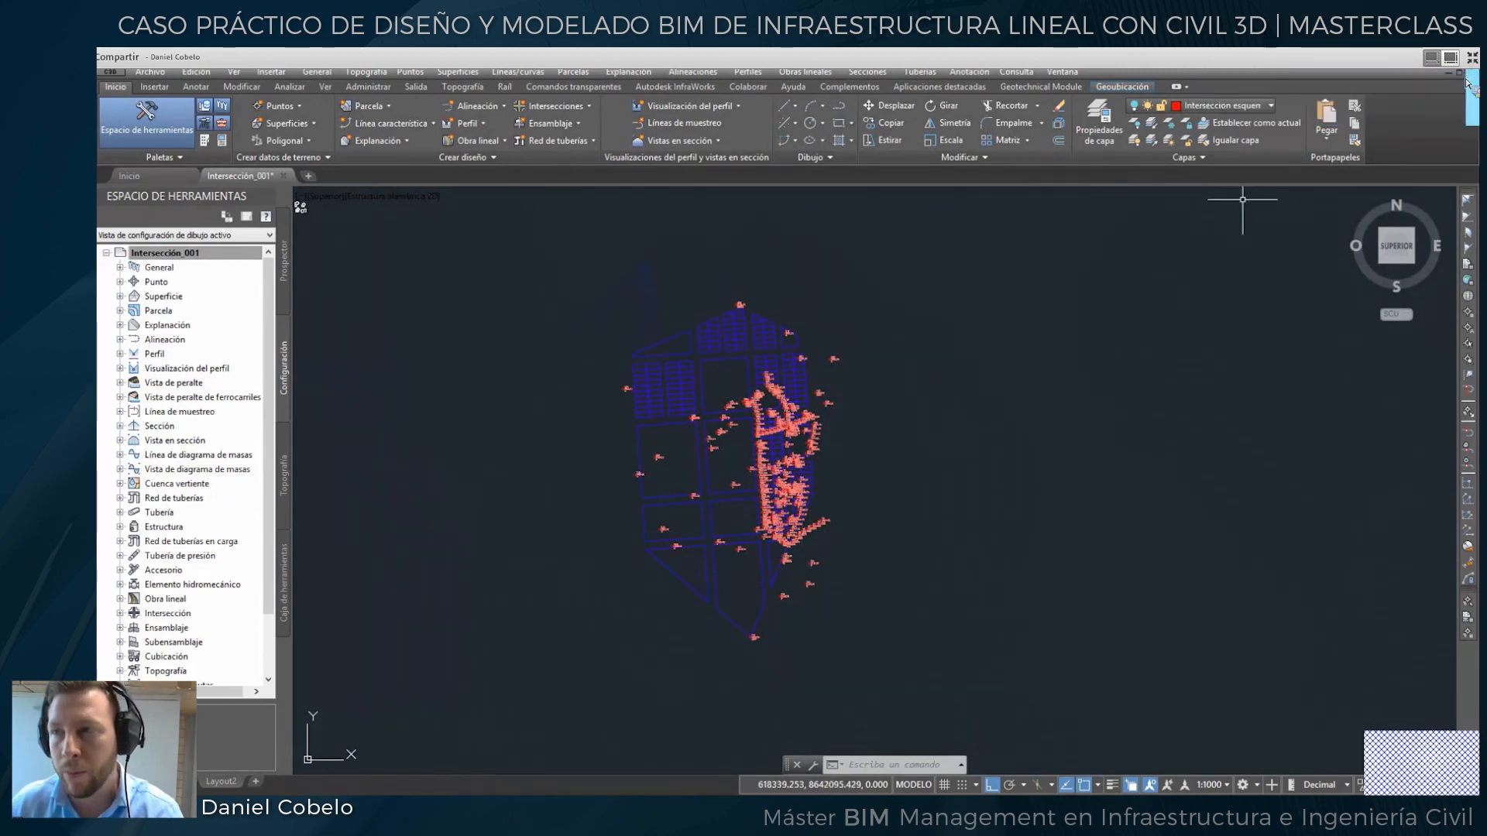
Start creating a TIN surface in the Intersección_001 drawing and name it Superficie 1.
{"action": "middle_click_drag", "start_coordinate": [716, 505], "coordinate": [739, 519]}
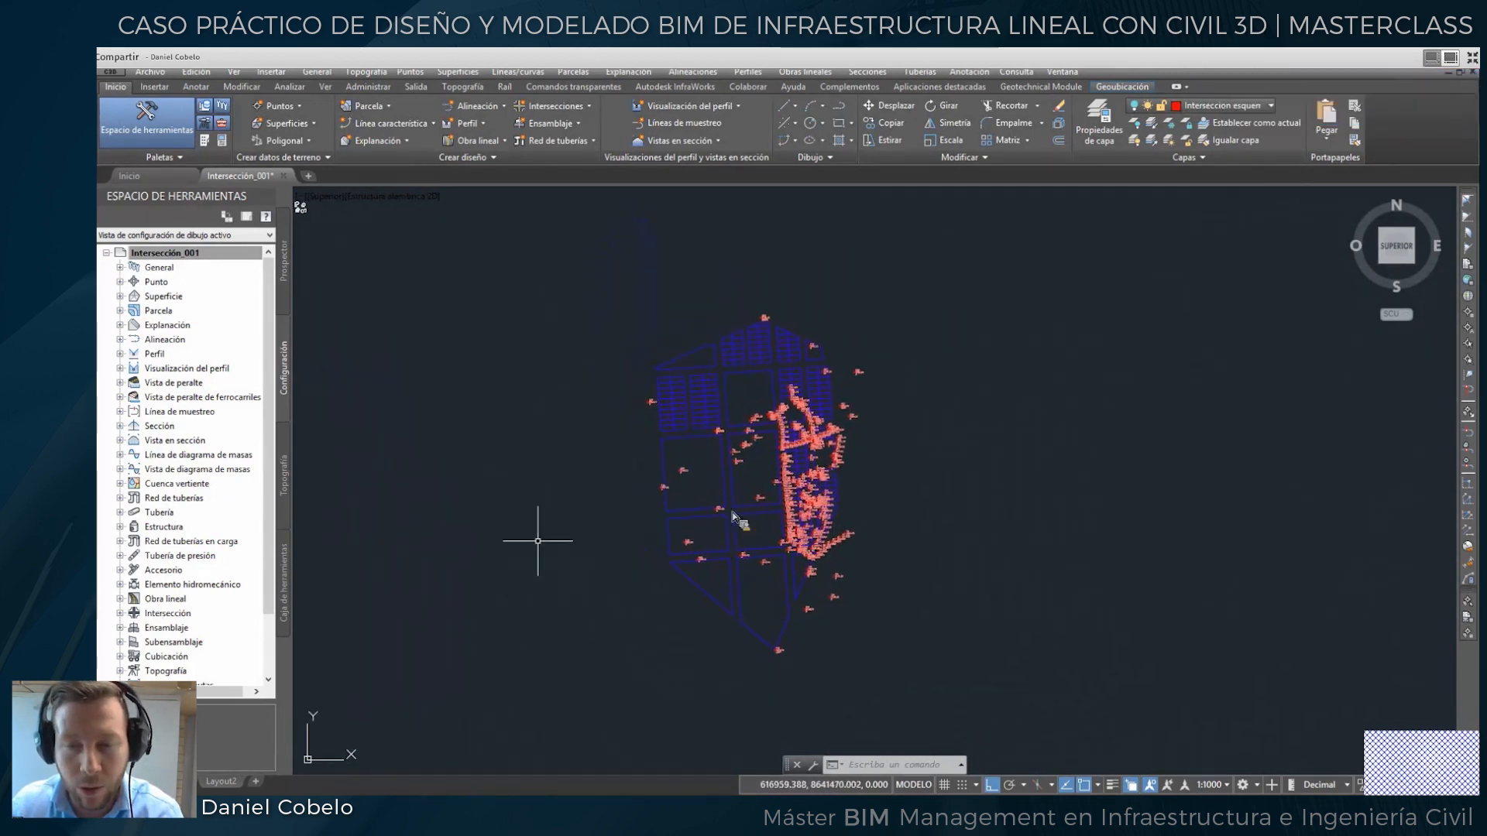
{"action": "middle_click_drag", "start_coordinate": [537, 541], "coordinate": [553, 548]}
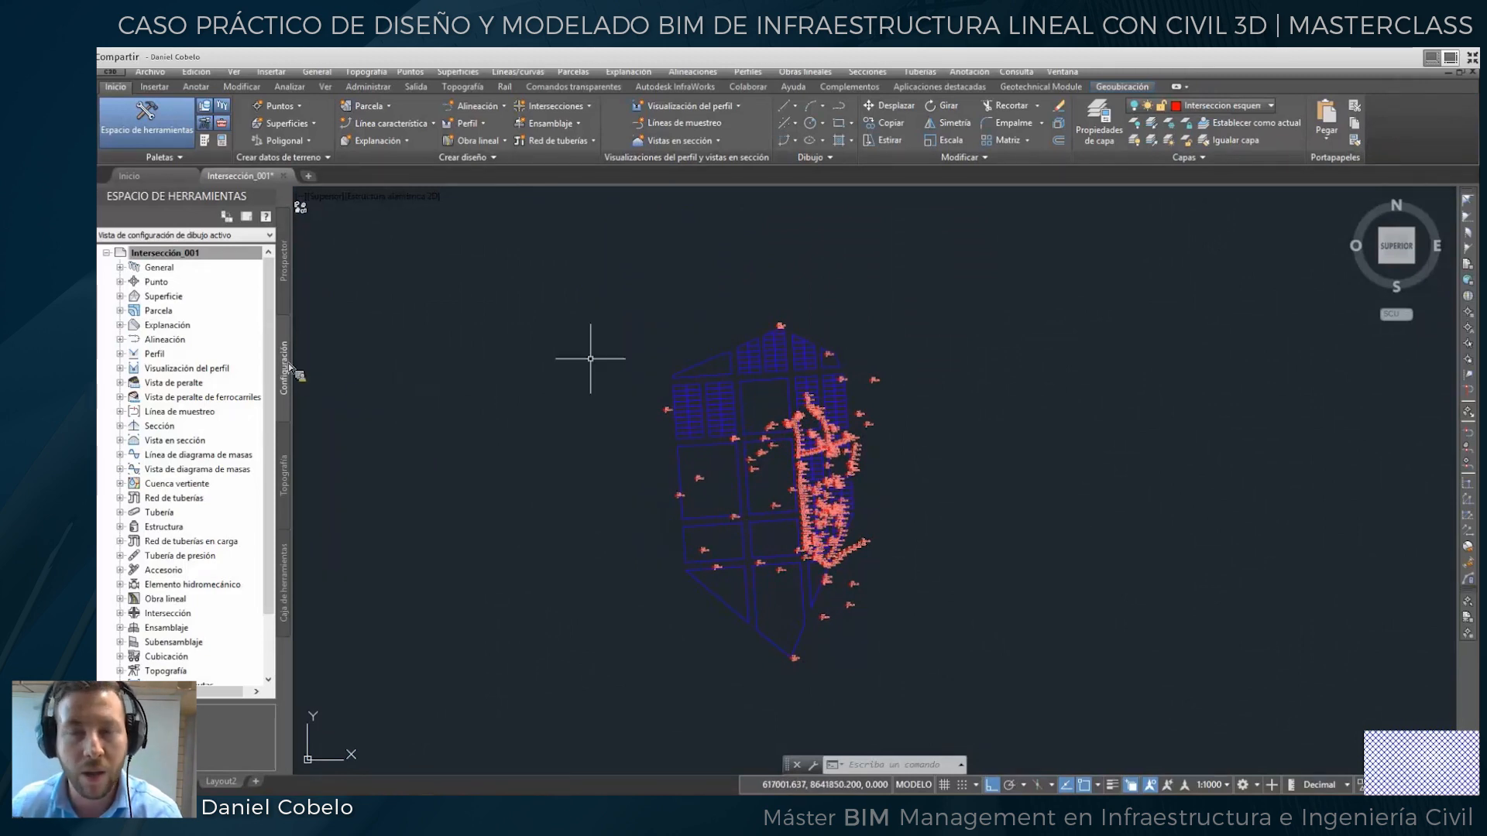
{"action": "left_click", "coordinate": [285, 276]}
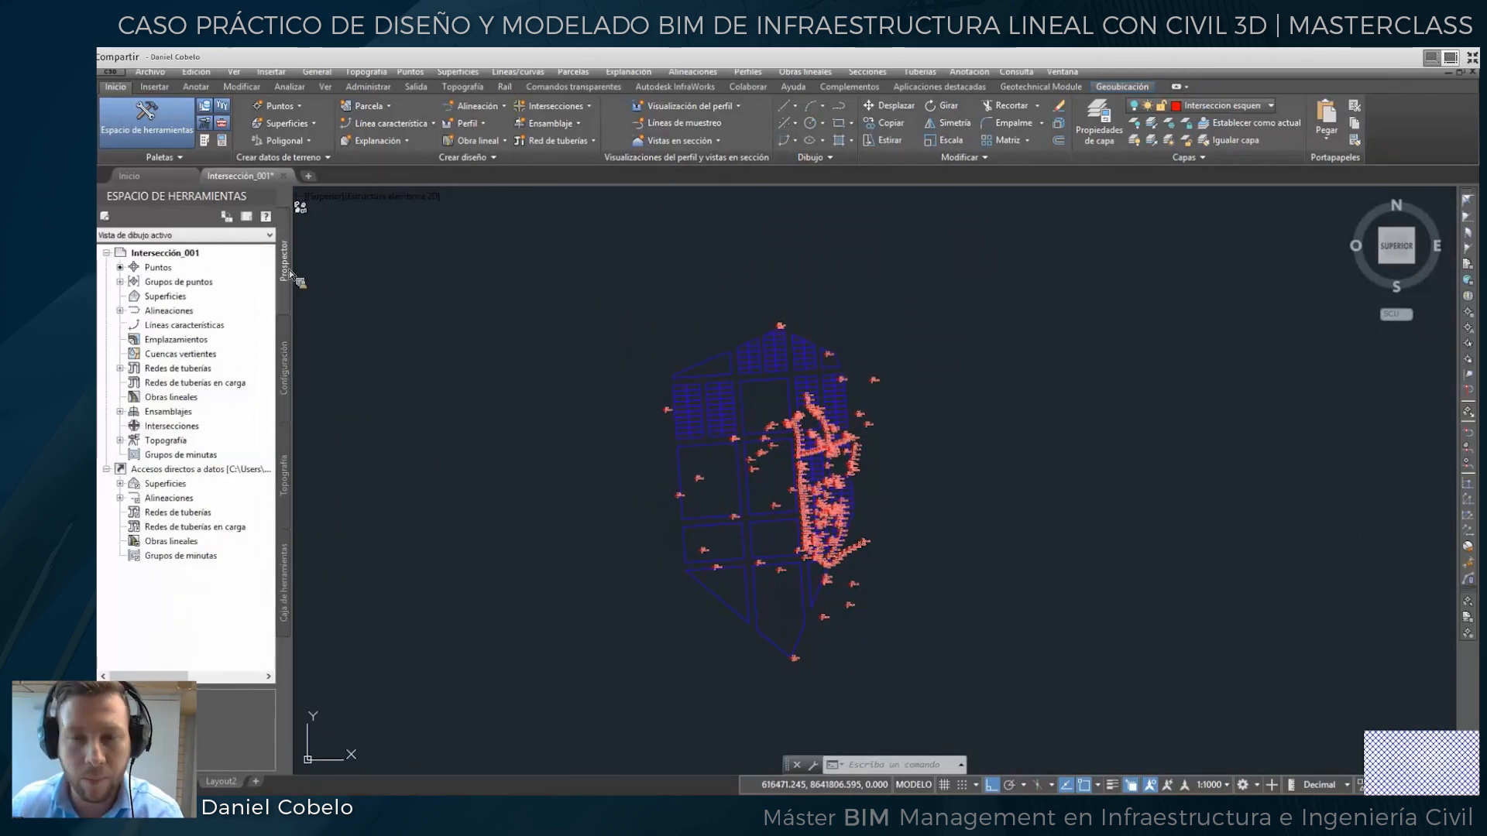
{"action": "right_click", "coordinate": [155, 301]}
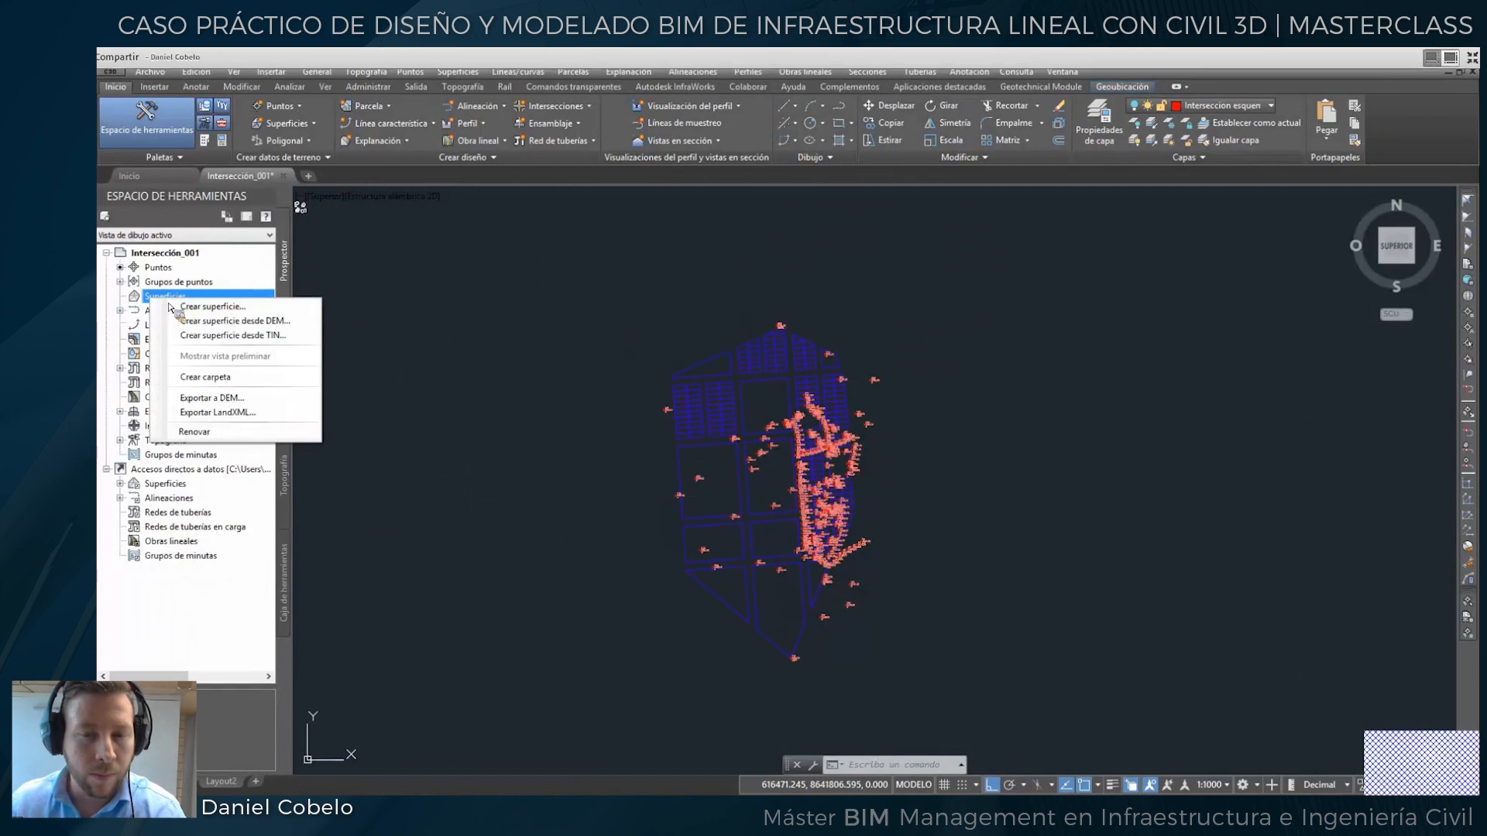
{"action": "left_click", "coordinate": [255, 306]}
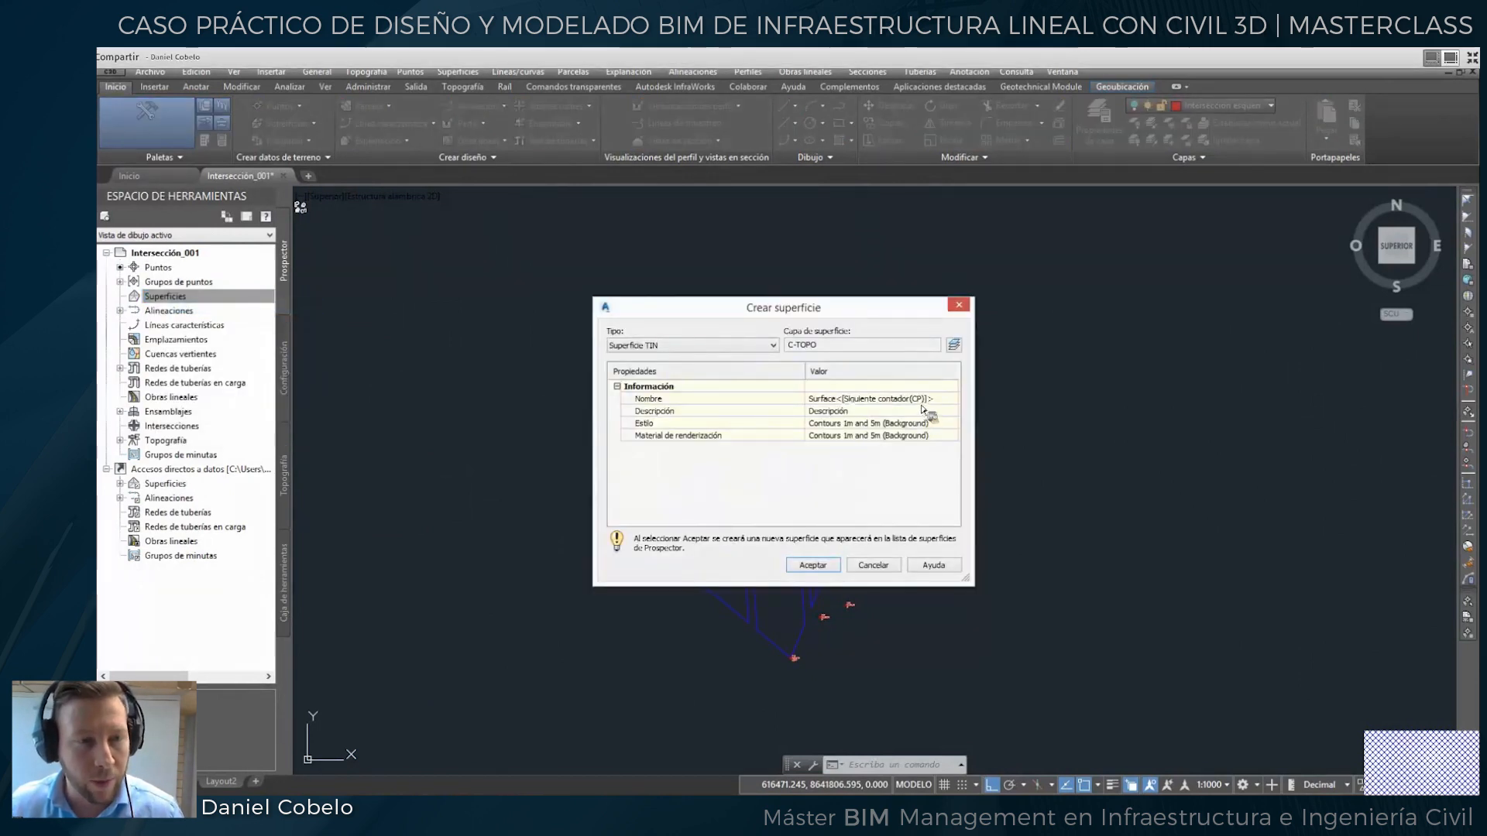
{"action": "left_click", "coordinate": [867, 399]}
{"action": "type", "text": "Superficie 1"}
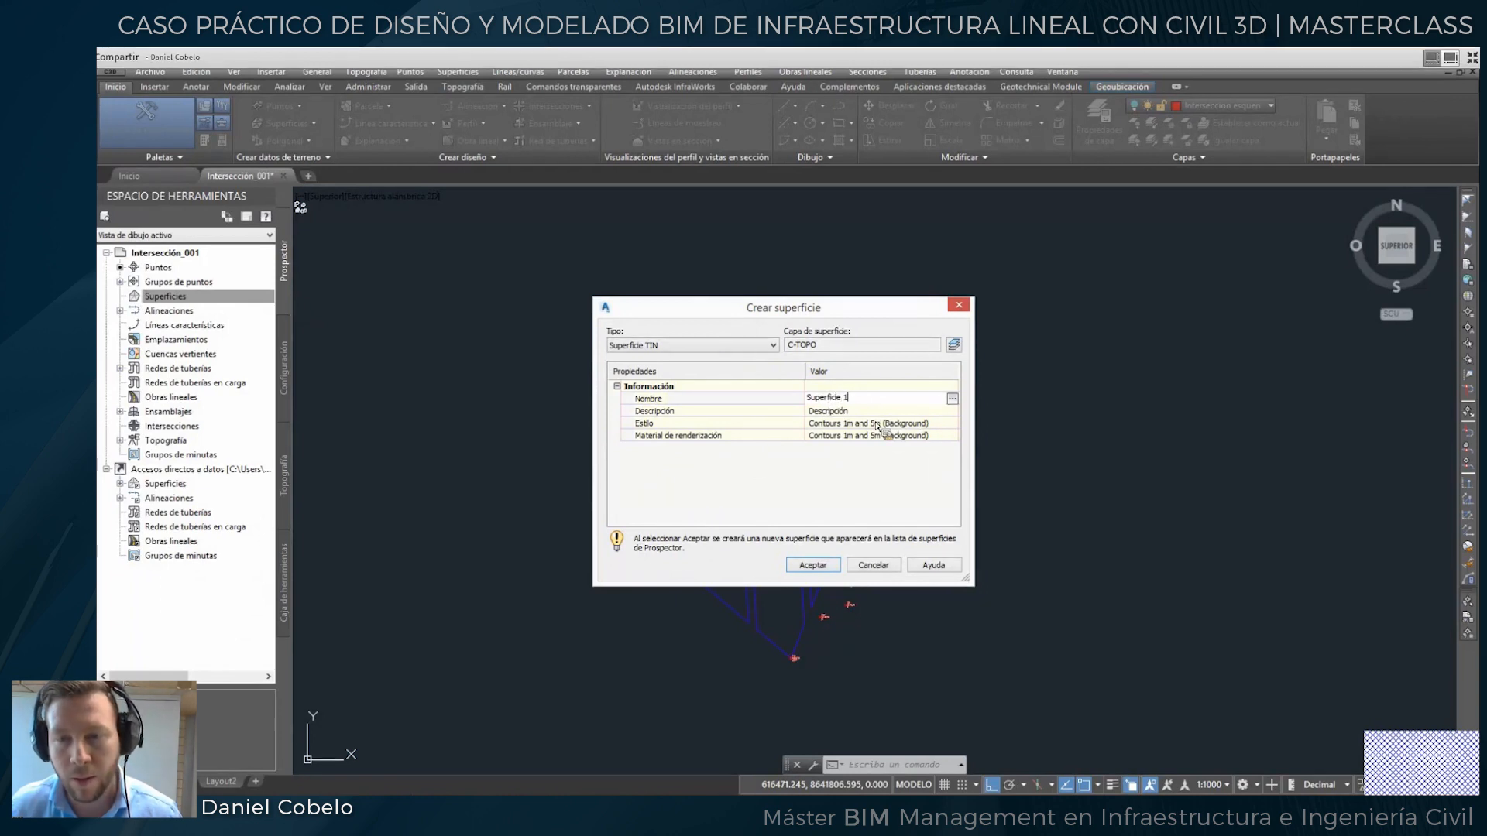
Set the new surface's style to CURVAS 1 a 5 m Monocromo.
{"action": "left_click", "coordinate": [917, 423]}
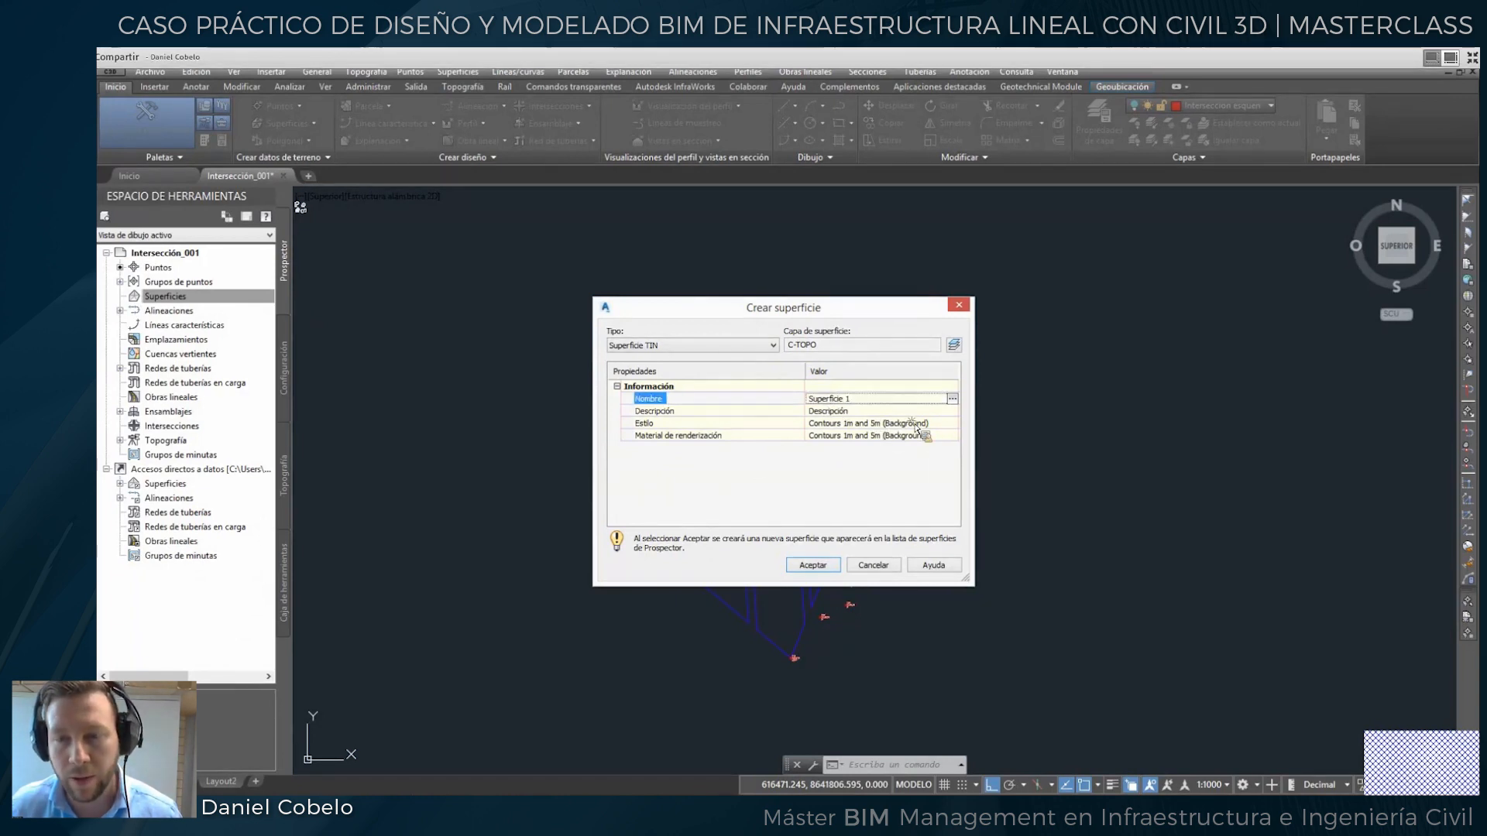
{"action": "left_click", "coordinate": [952, 423]}
{"action": "left_click", "coordinate": [697, 387]}
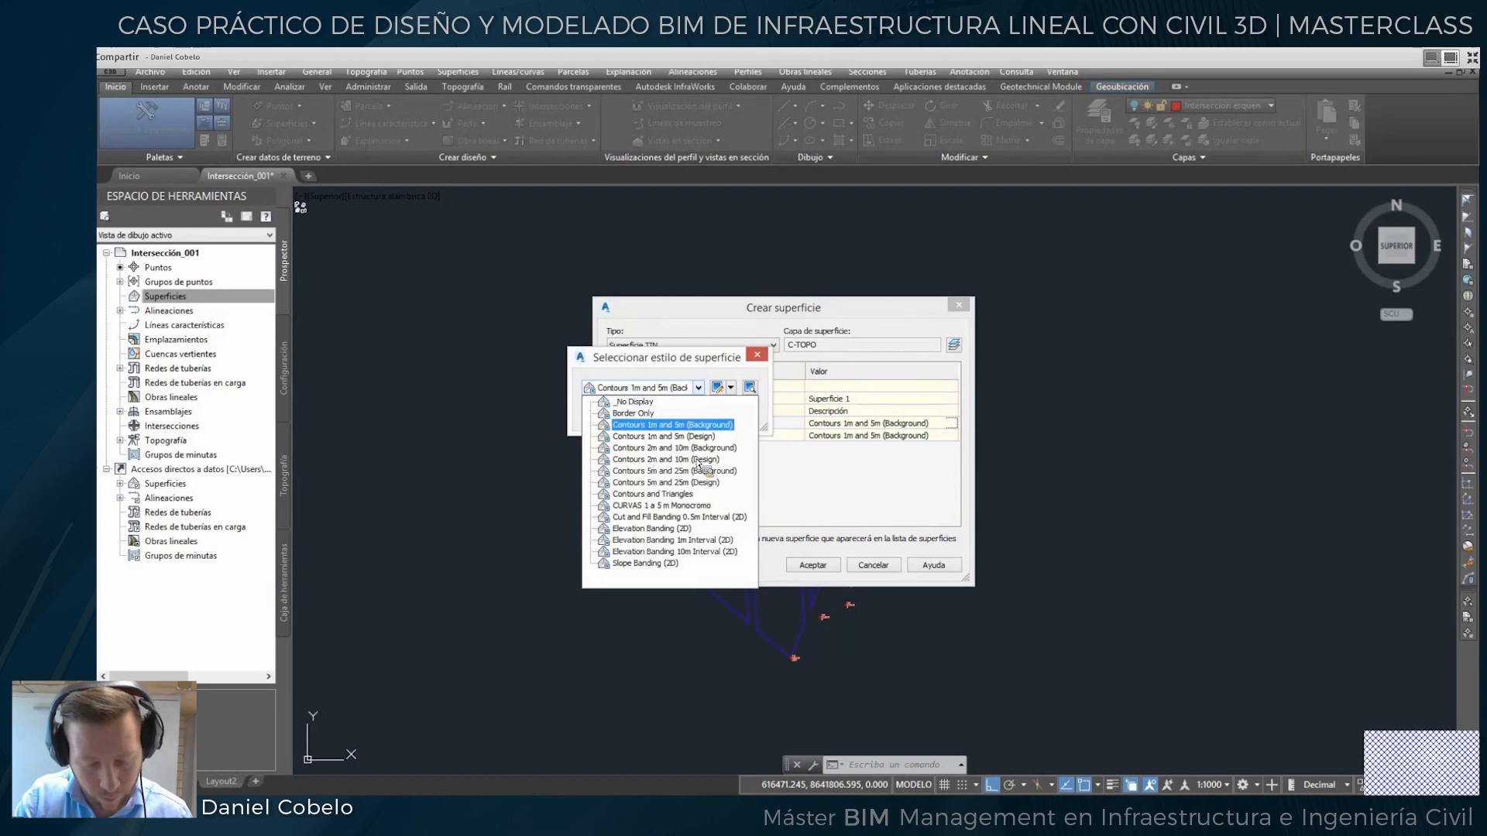
{"action": "left_click", "coordinate": [682, 507]}
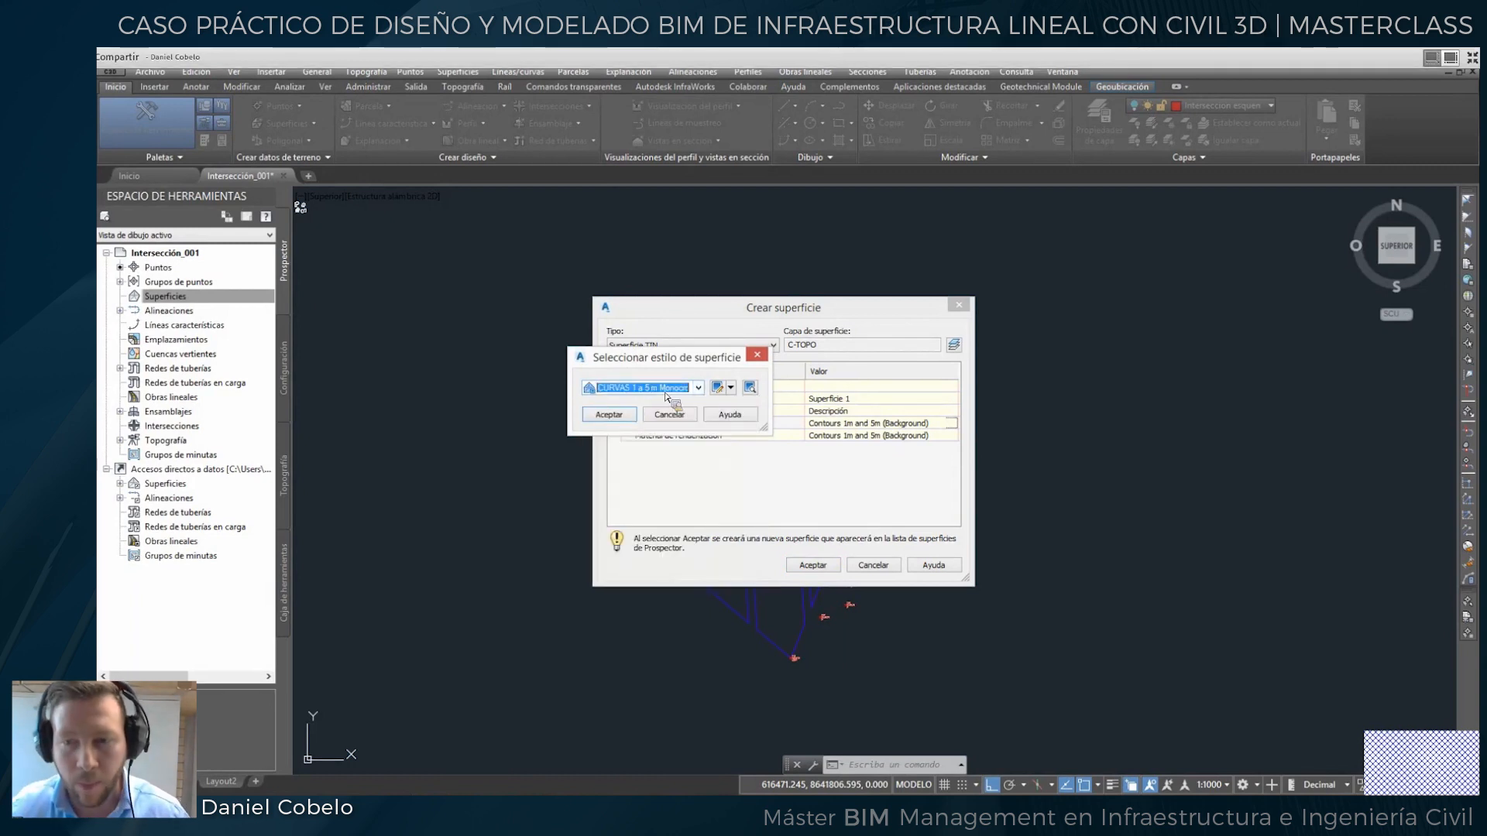
{"action": "left_click", "coordinate": [609, 414]}
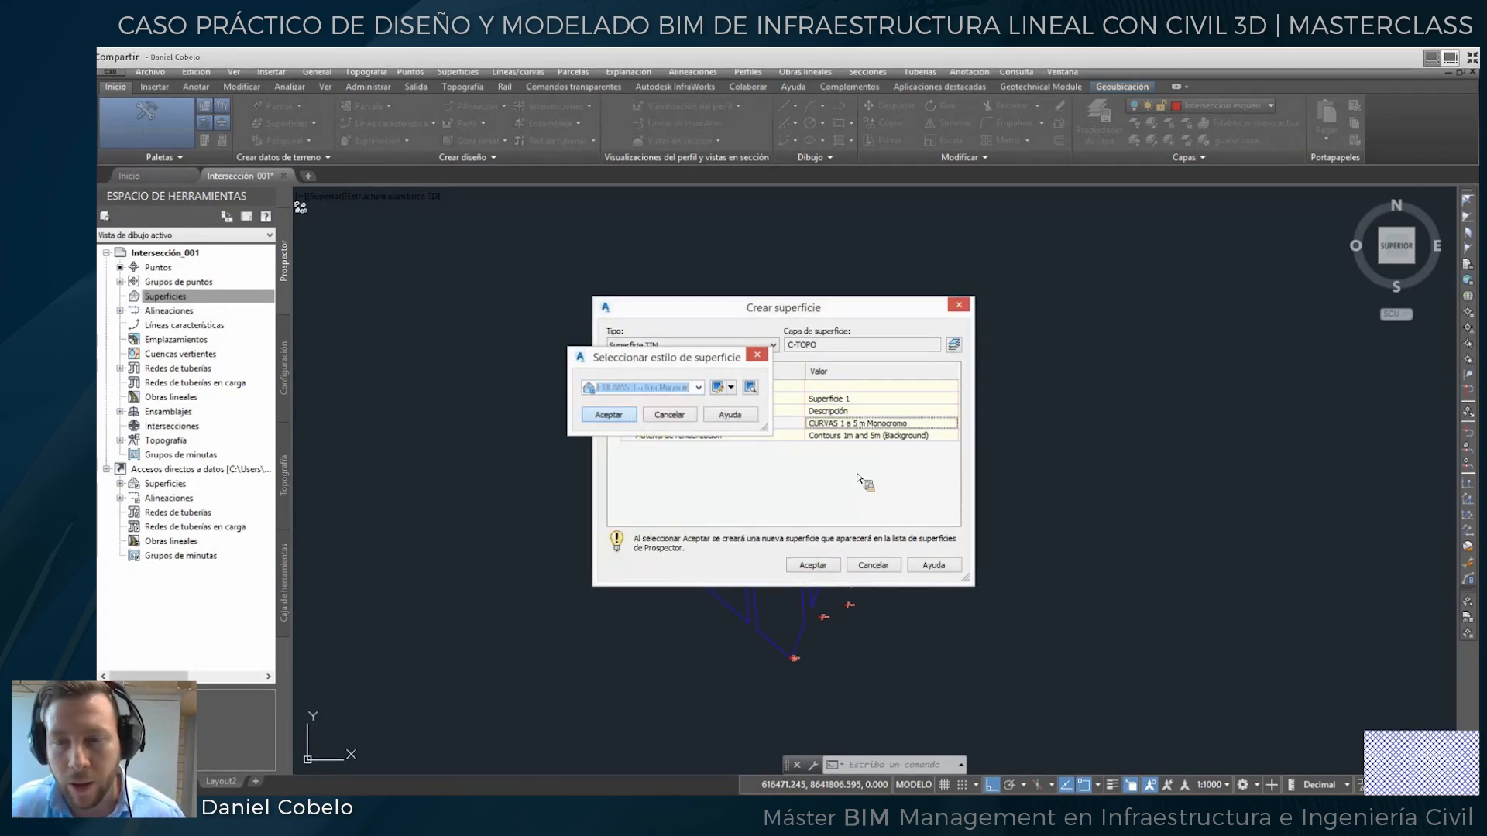
Confirm the creation of Superficie 1 and expand the drawing's surface collection to show it.
{"action": "left_click", "coordinate": [824, 569]}
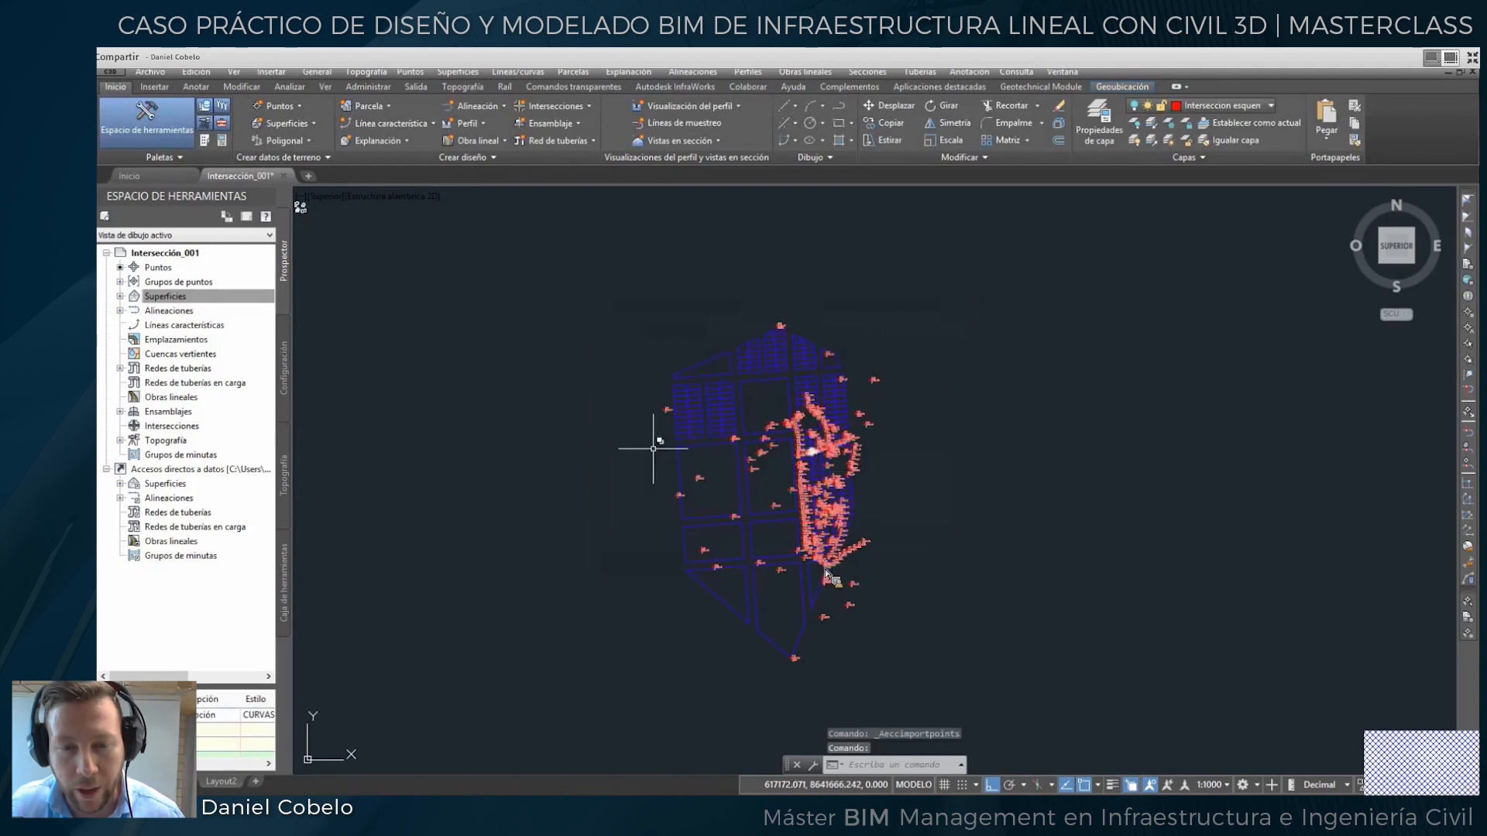
{"action": "left_click", "coordinate": [120, 297]}
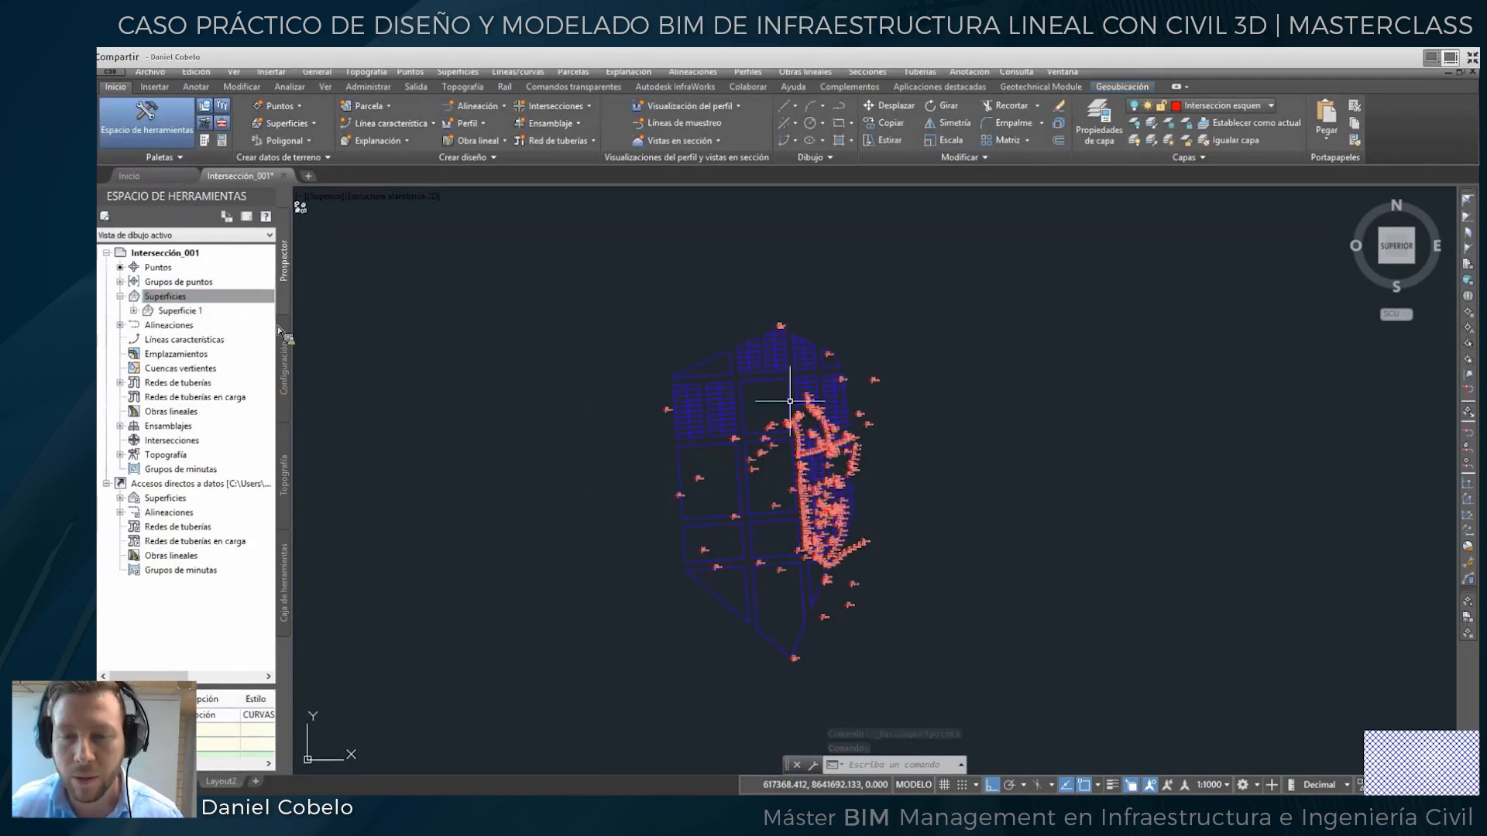
{"action": "middle_click_drag", "start_coordinate": [774, 459], "coordinate": [787, 461]}
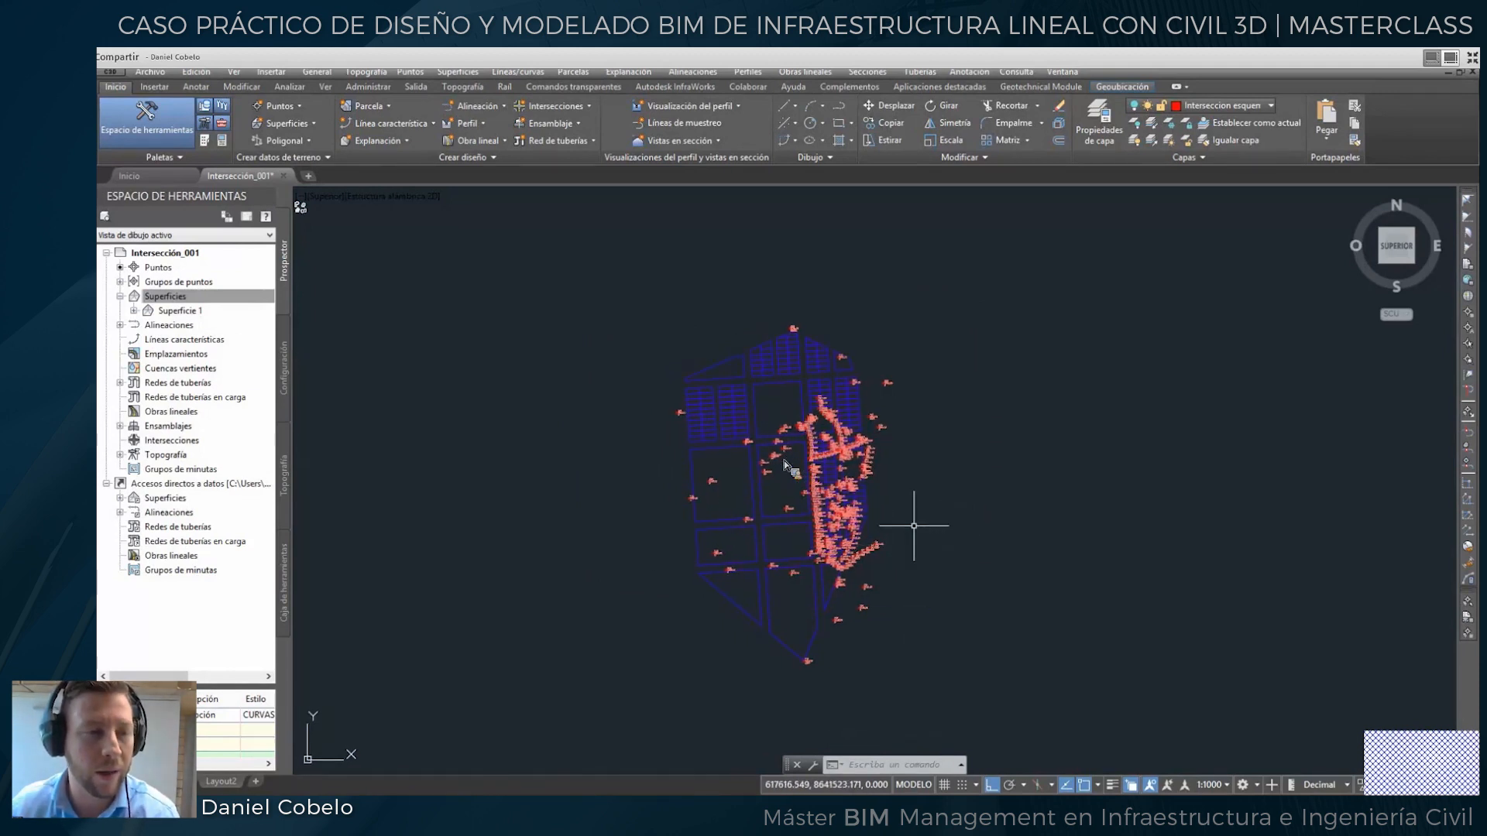
Add the Levantamiento point group to the definition of Superficie 1 so the terrain is built from the survey points.
{"action": "left_click", "coordinate": [164, 296]}
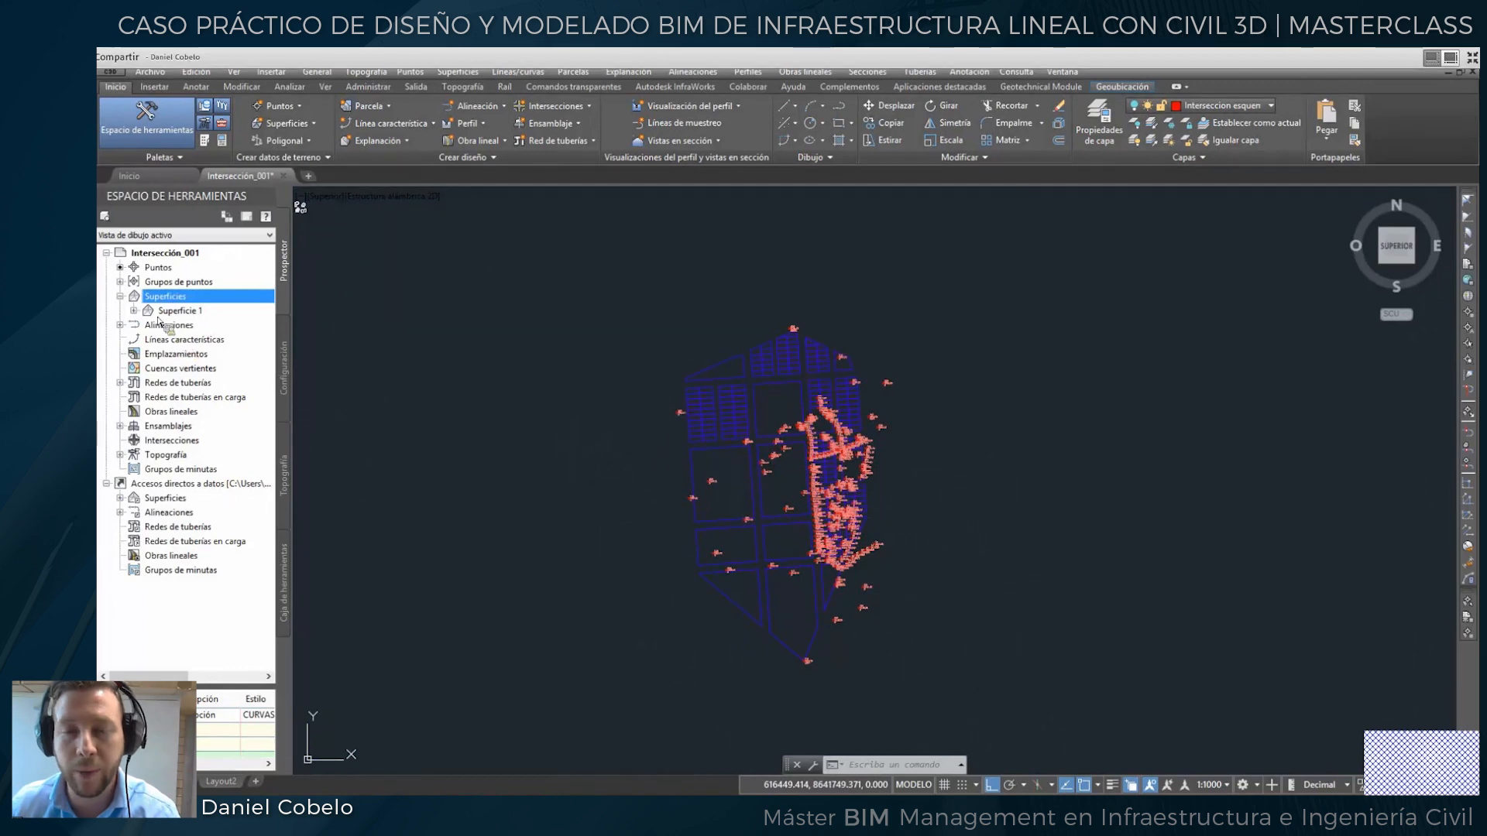
{"action": "left_click", "coordinate": [133, 312]}
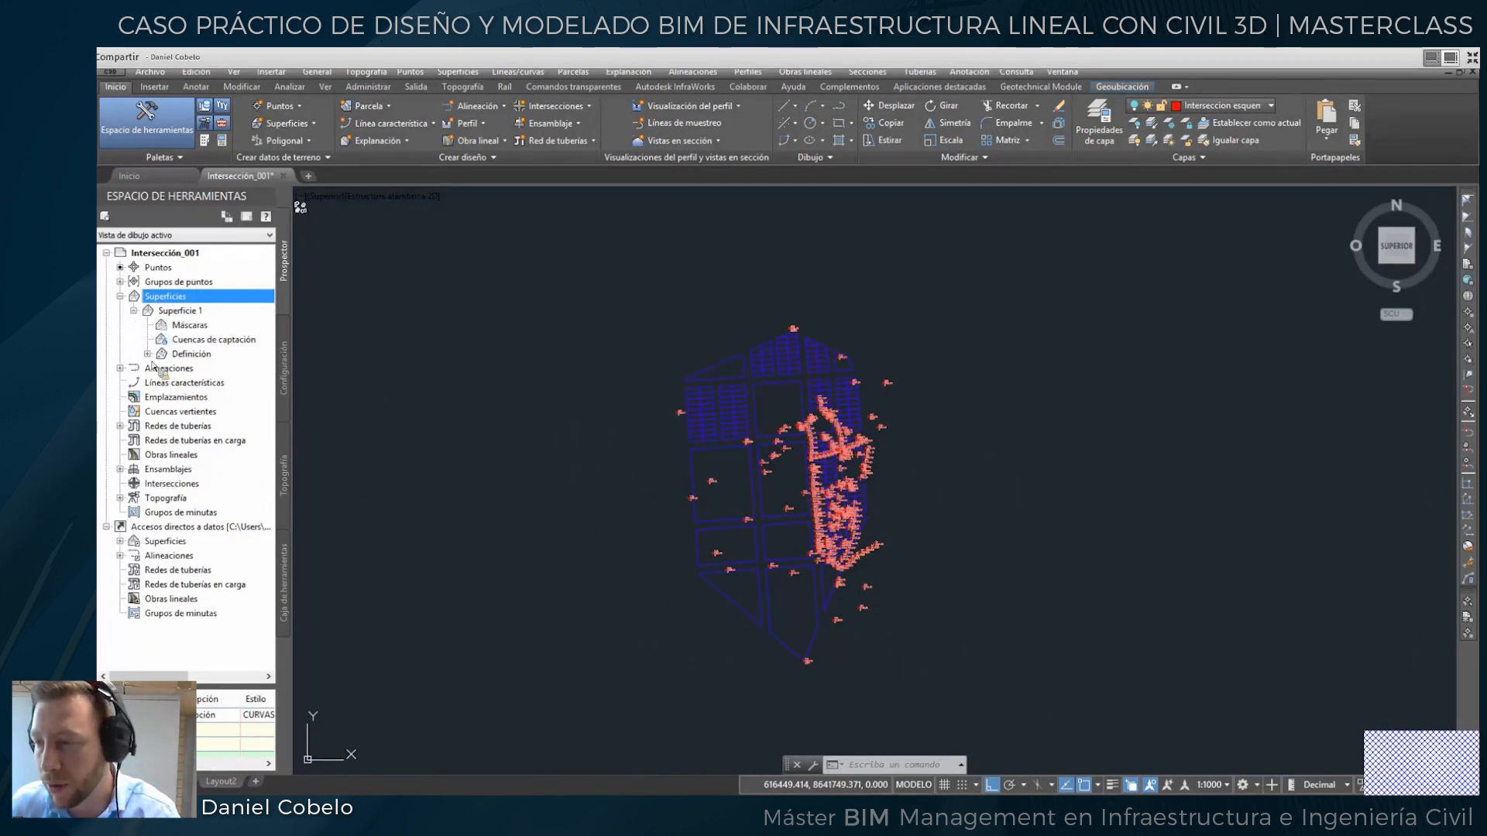
{"action": "left_click", "coordinate": [147, 354]}
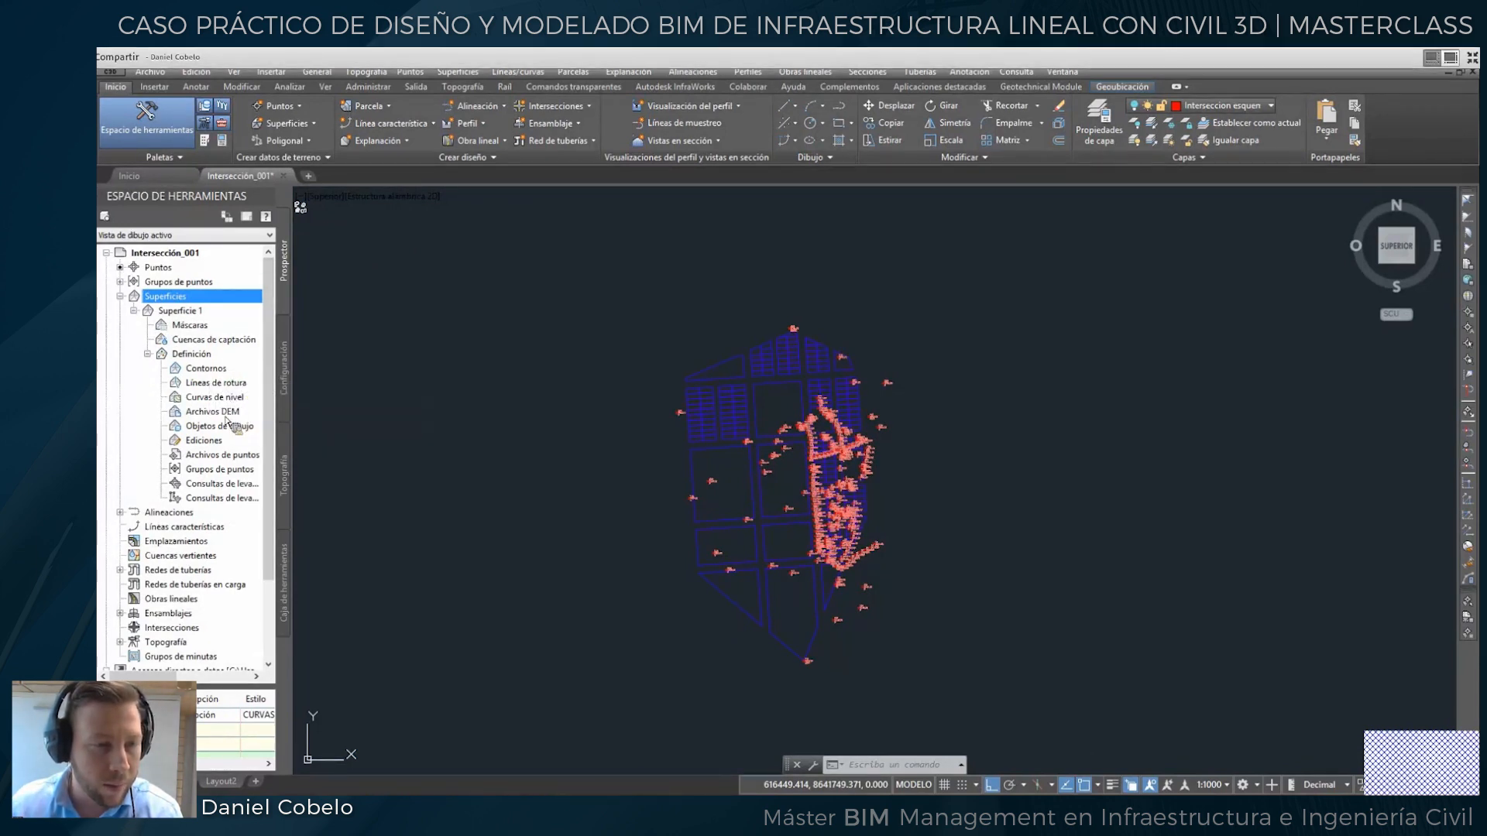
{"action": "left_click", "coordinate": [210, 470]}
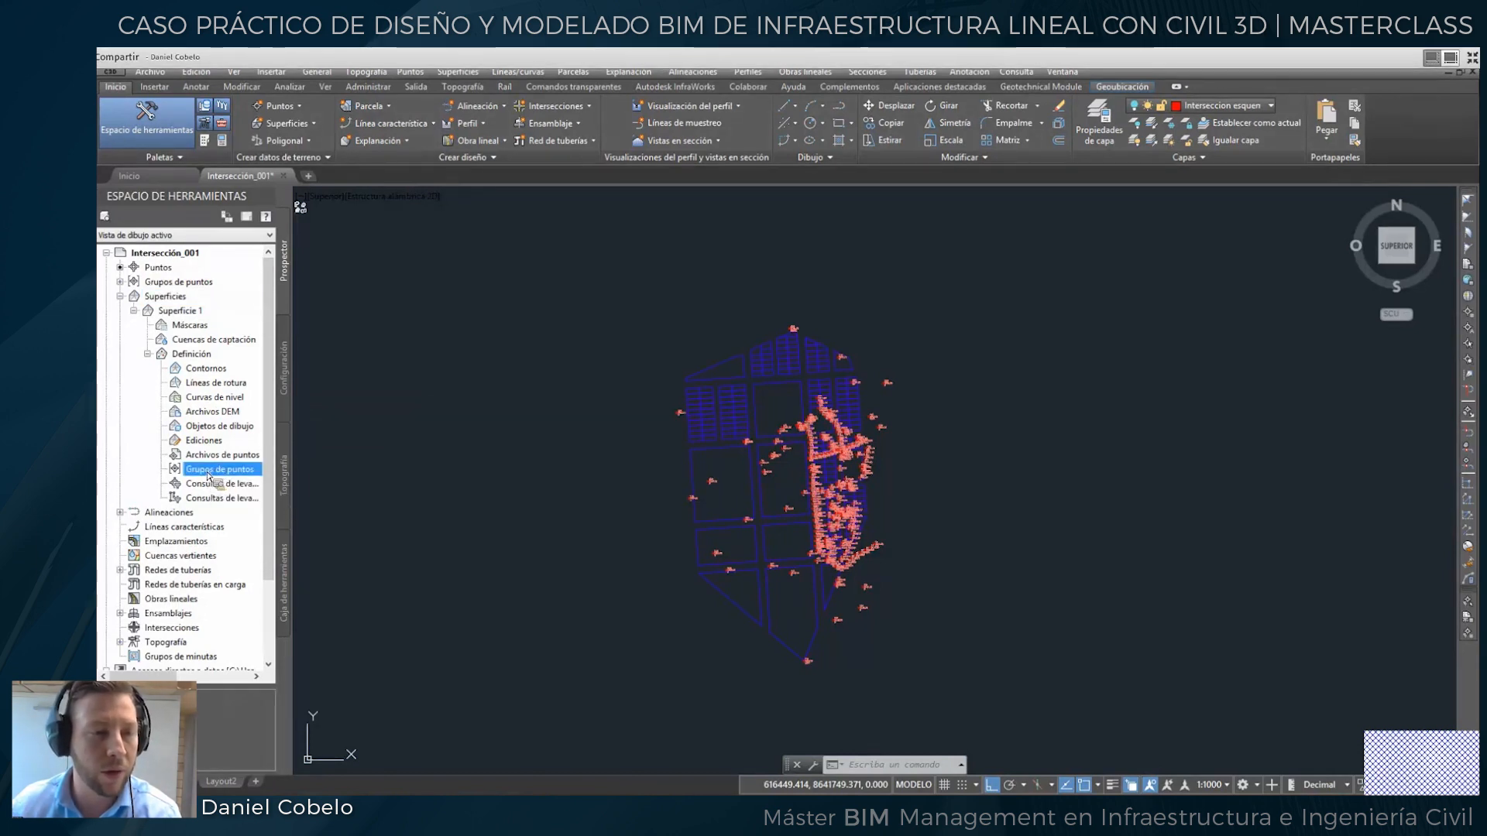
{"action": "right_click", "coordinate": [208, 476]}
{"action": "left_click", "coordinate": [244, 480]}
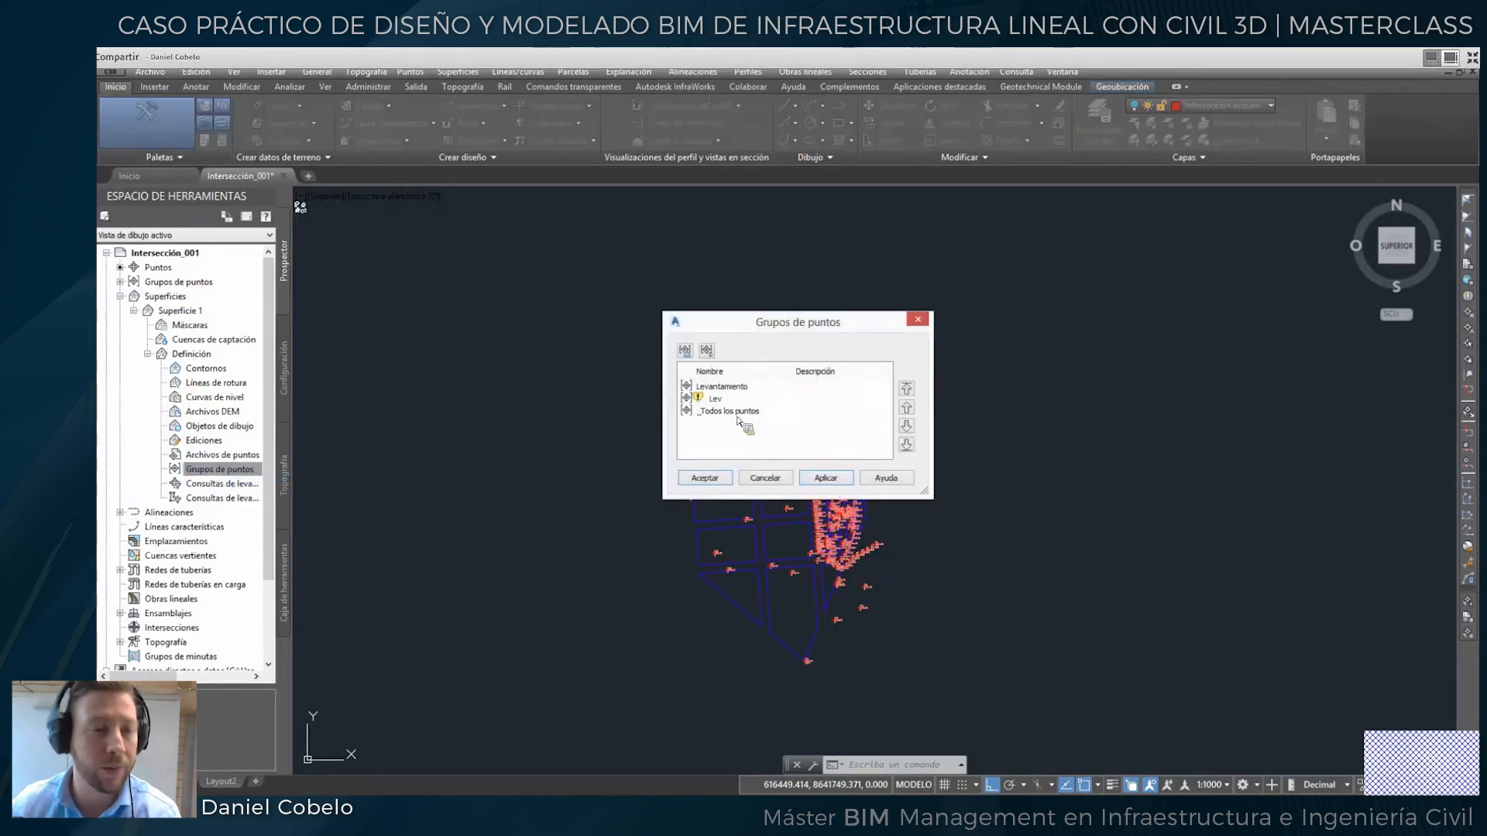
{"action": "left_click", "coordinate": [774, 385]}
{"action": "left_click", "coordinate": [705, 478]}
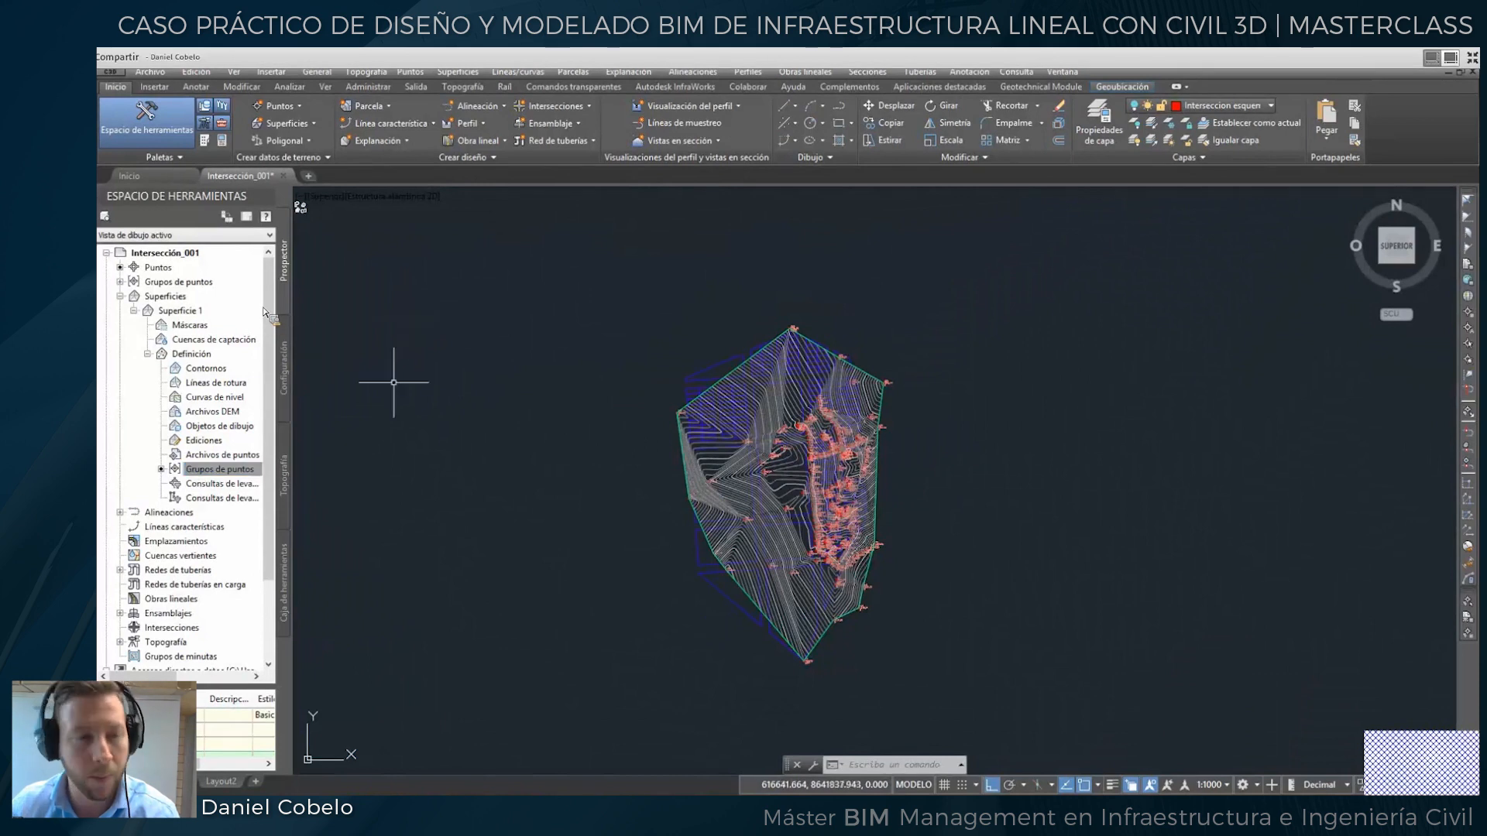
Remove the point label style in the Levantamiento point group's properties so its markers and labels are hidden.
{"action": "scroll", "coordinate": [807, 511], "scroll_direction": "up", "scroll_amount": 2}
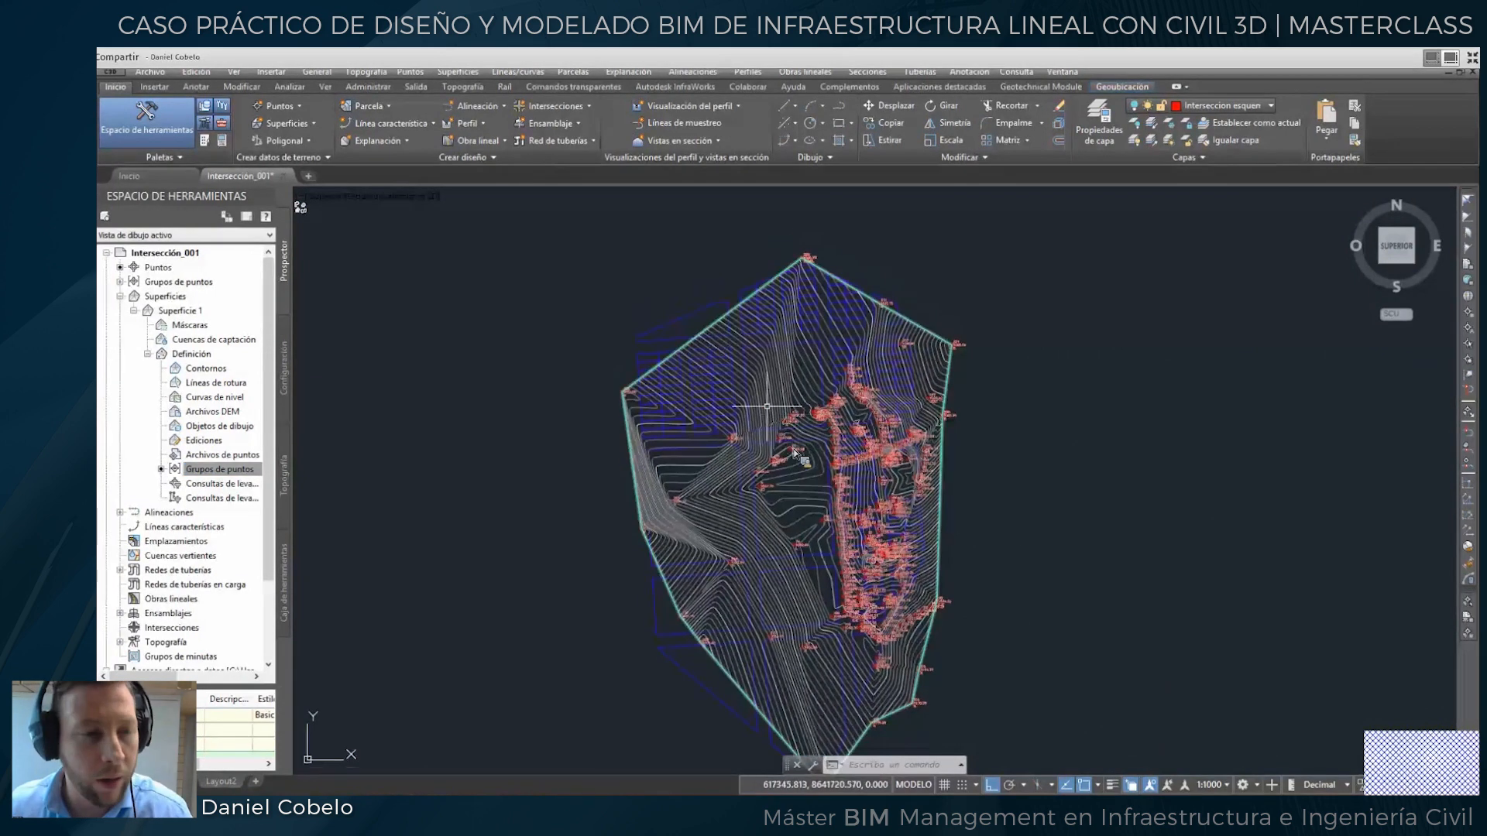
{"action": "middle_click_drag", "start_coordinate": [873, 533], "coordinate": [847, 496]}
{"action": "middle_click_drag", "start_coordinate": [768, 382], "coordinate": [755, 418]}
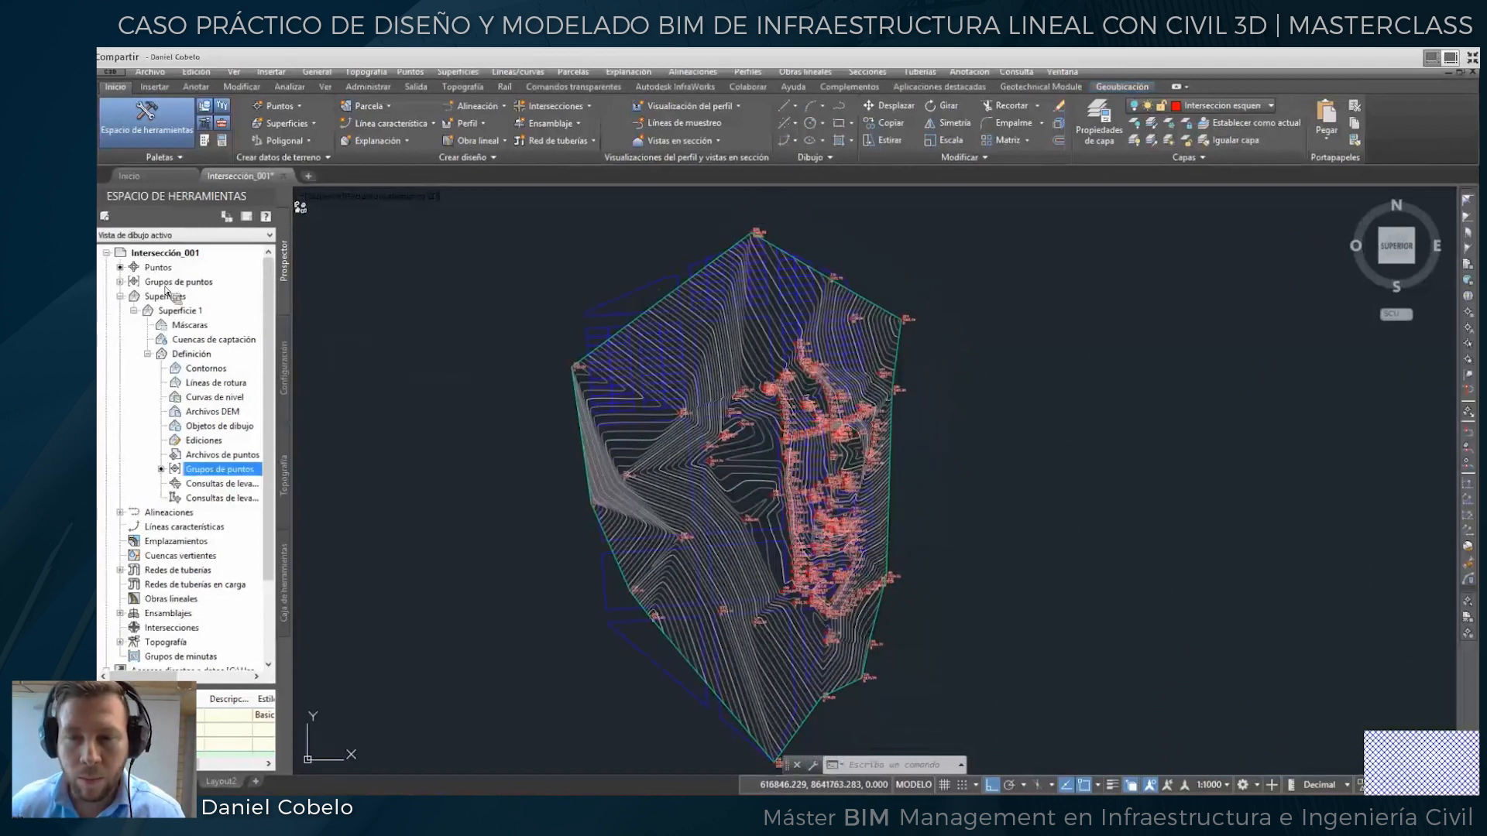
{"action": "left_click", "coordinate": [120, 282]}
{"action": "right_click", "coordinate": [189, 297]}
{"action": "left_click", "coordinate": [225, 307]}
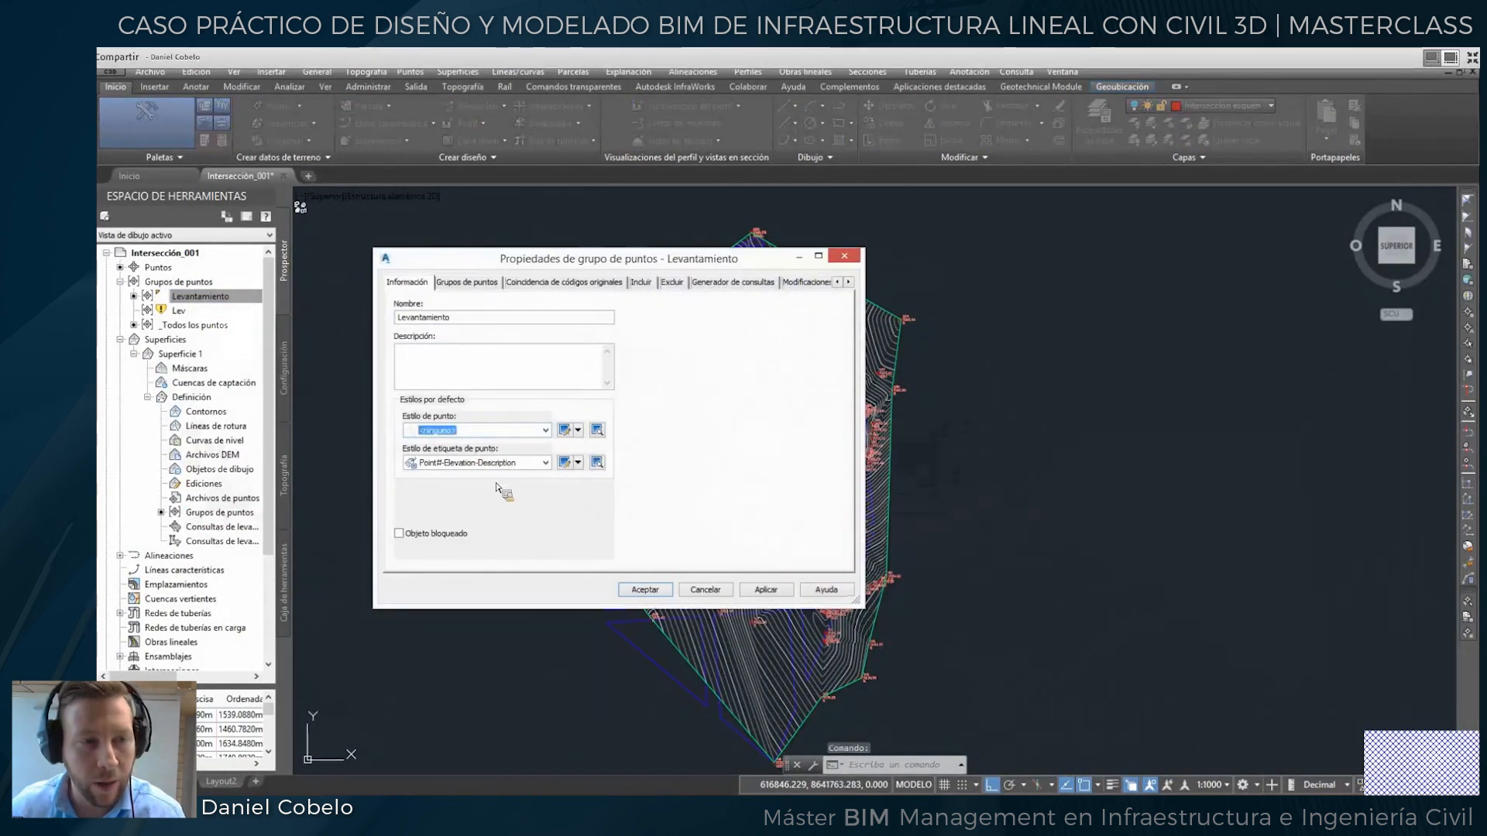
{"action": "left_click", "coordinate": [518, 464]}
{"action": "left_click", "coordinate": [450, 478]}
{"action": "left_click", "coordinate": [652, 592]}
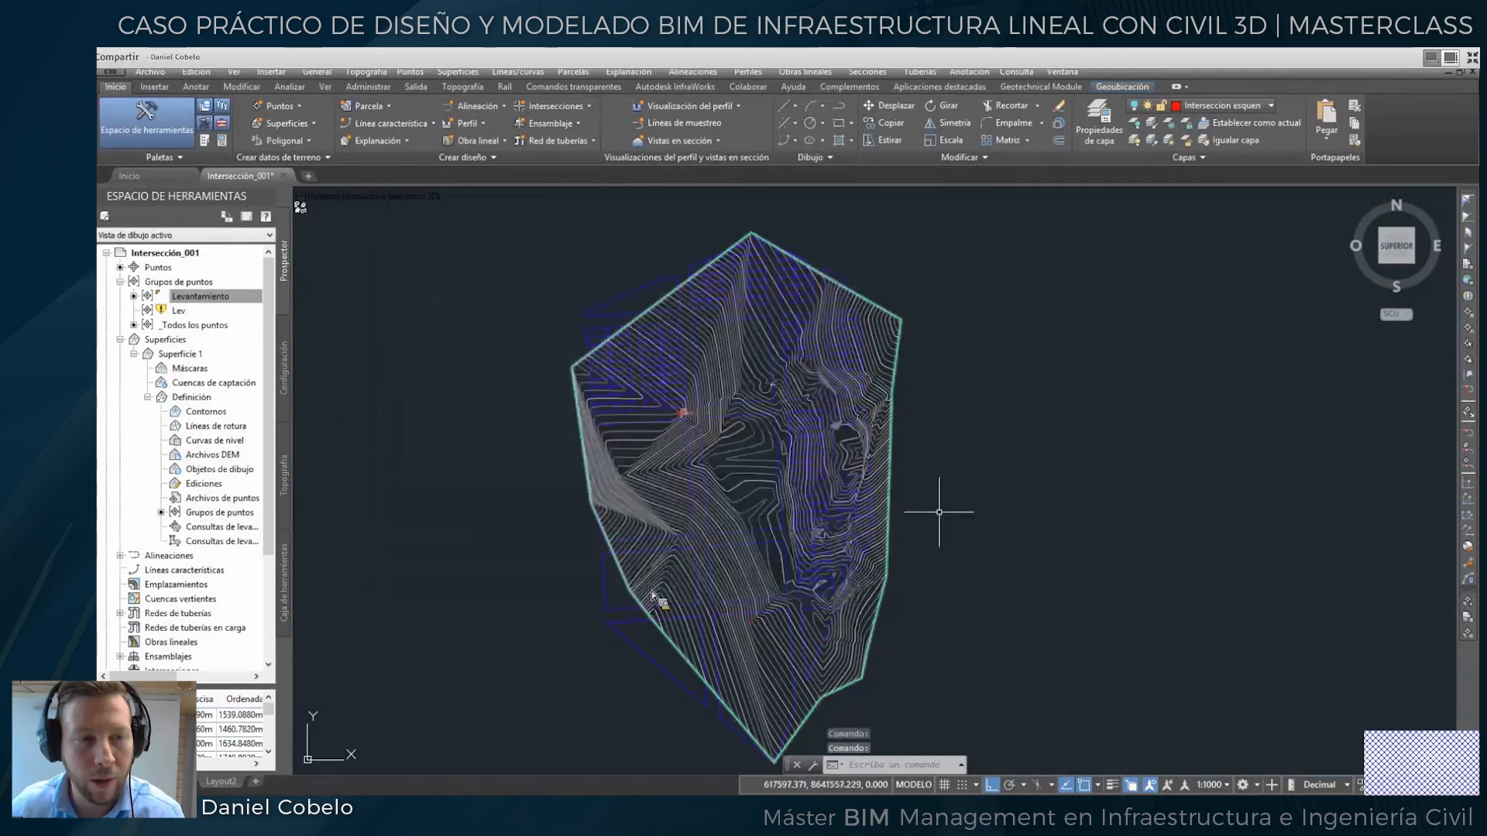
Window-select the still displayed survey point 237 and delete the selection from the drawing.
{"action": "scroll", "coordinate": [574, 492], "scroll_direction": "up", "scroll_amount": 8}
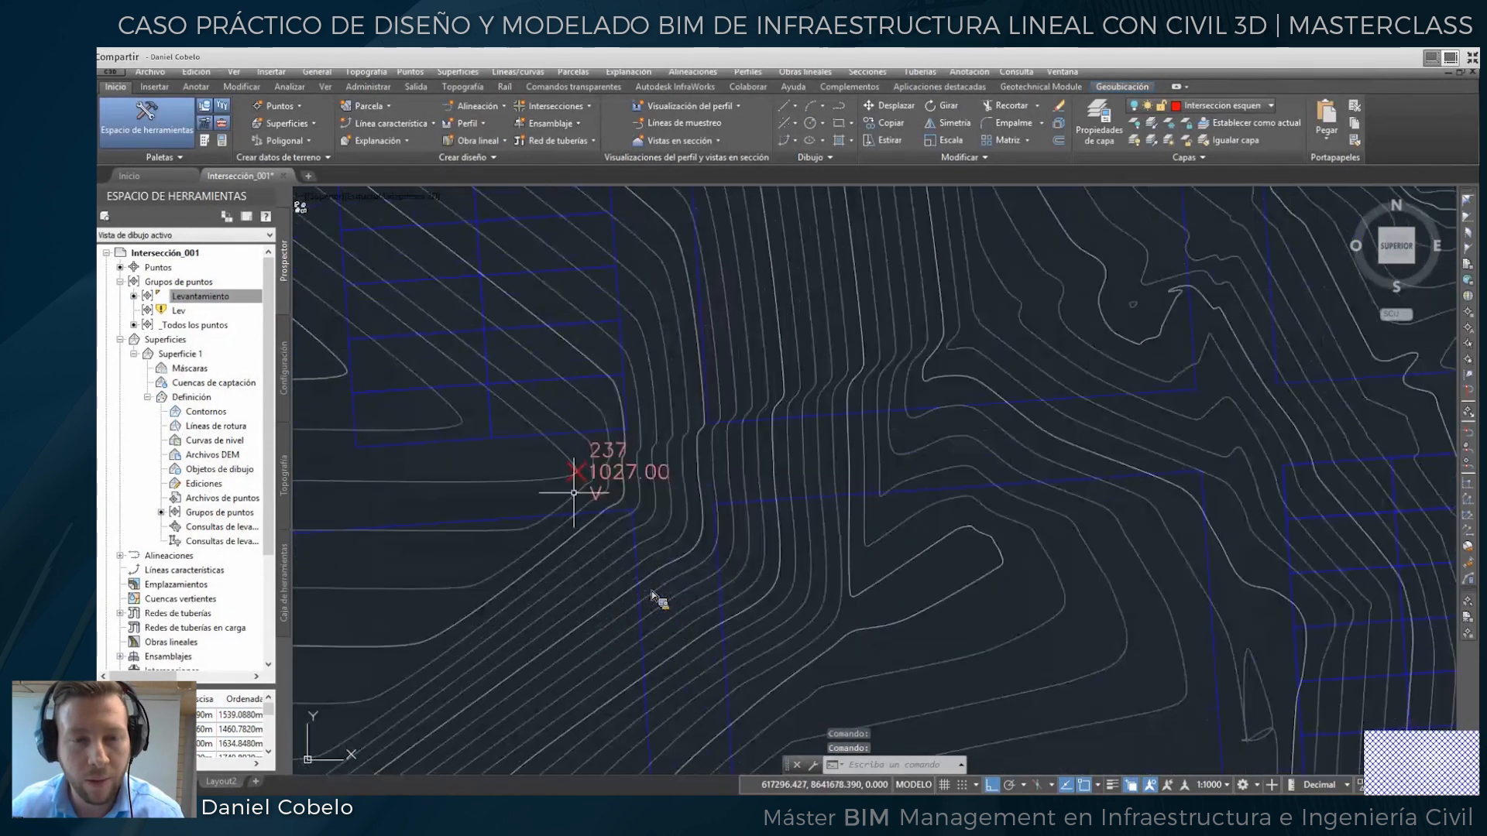
{"action": "left_click", "coordinate": [521, 401]}
{"action": "left_click", "coordinate": [740, 544]}
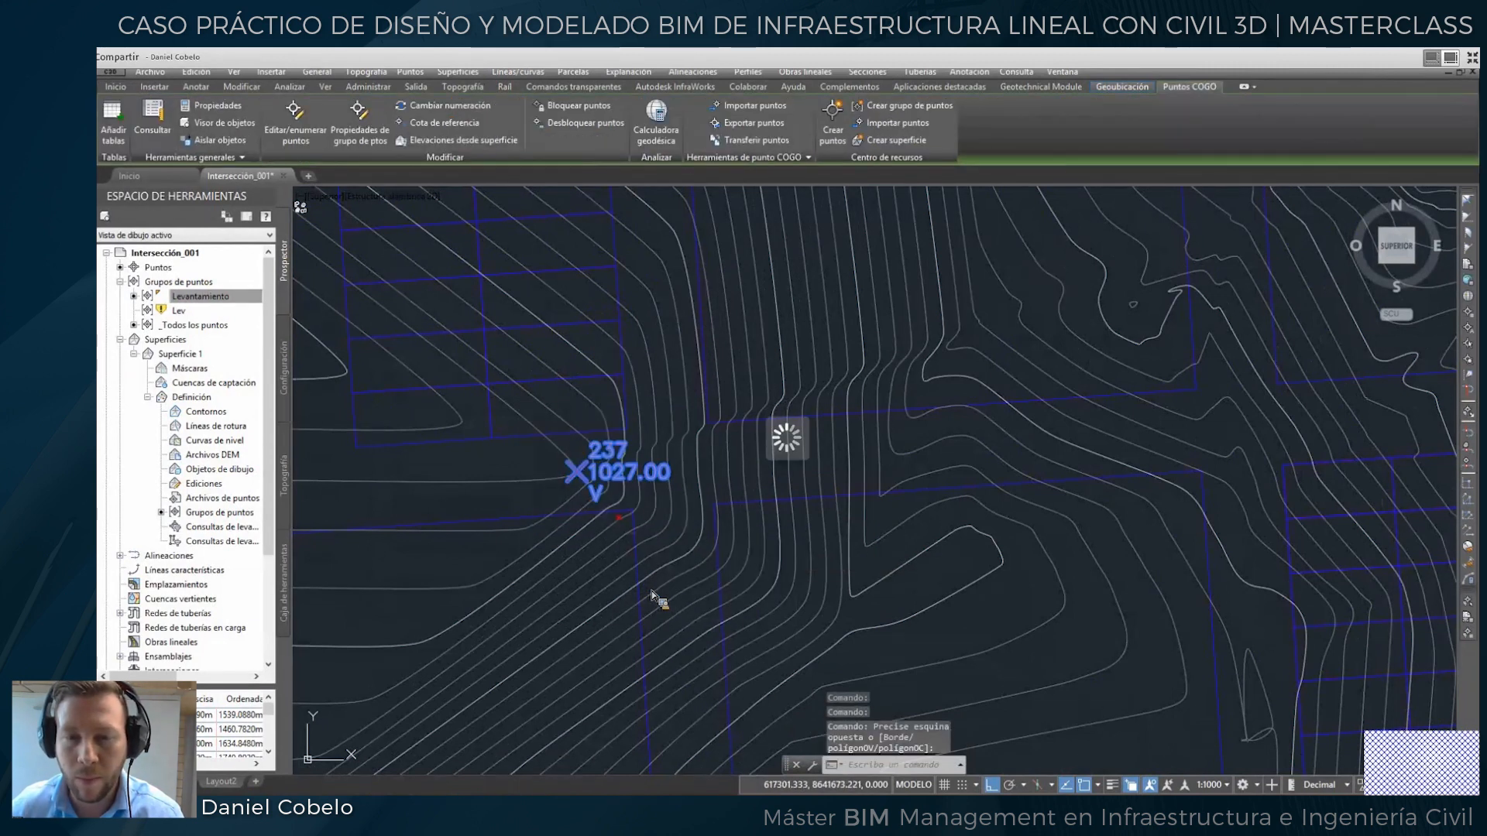
{"action": "key", "text": "Delete"}
{"action": "scroll", "coordinate": [629, 521], "scroll_direction": "down", "scroll_amount": 8}
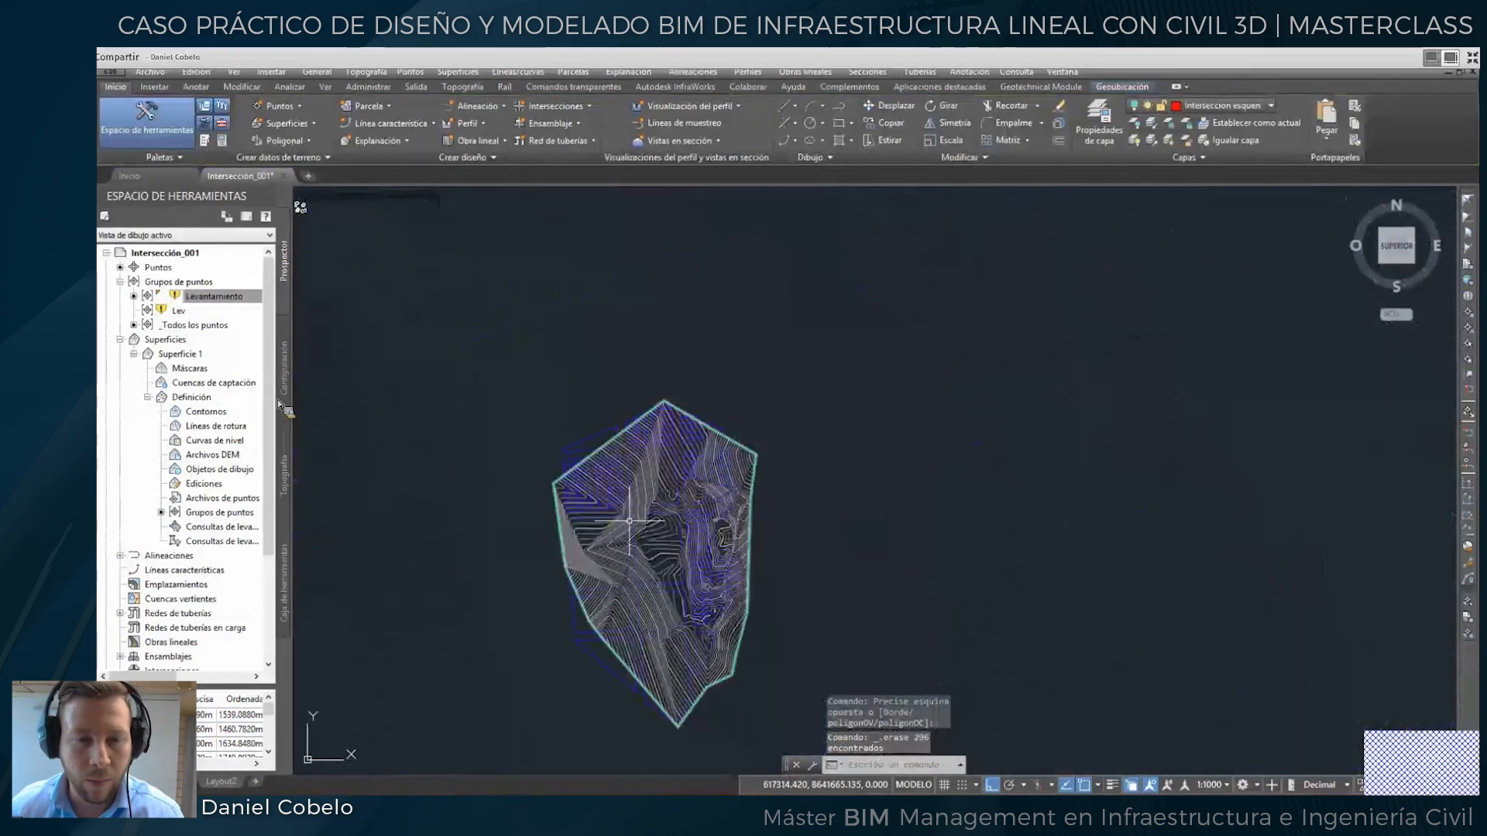
Change the surface style of Superficie 1 to one that hides both its contours and its border.
{"action": "scroll", "coordinate": [548, 378], "scroll_direction": "up", "scroll_amount": 2}
{"action": "scroll", "coordinate": [555, 415], "scroll_direction": "up", "scroll_amount": 2}
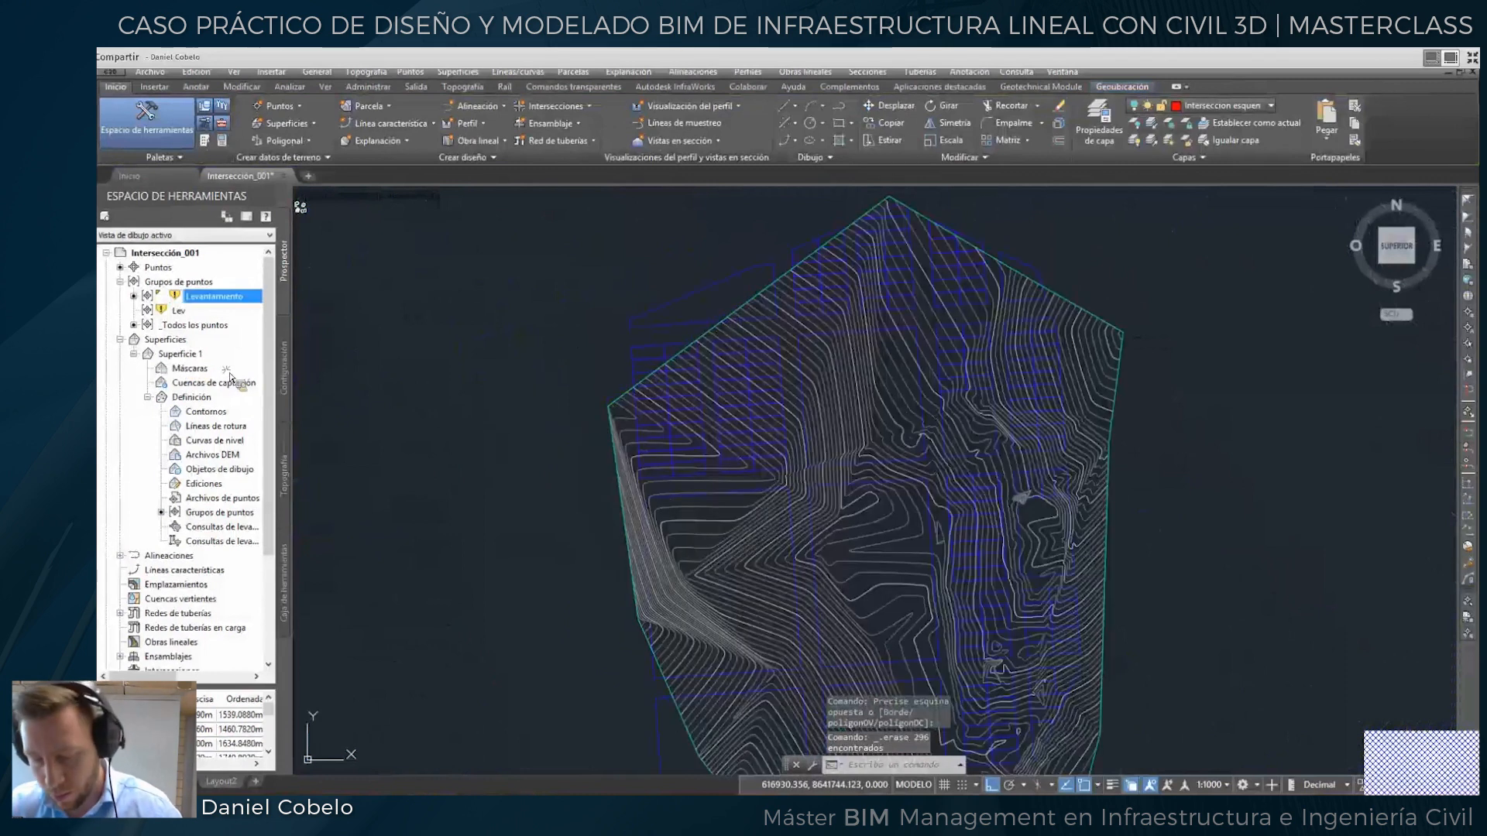
{"action": "right_click", "coordinate": [175, 356]}
{"action": "key", "text": "Return"}
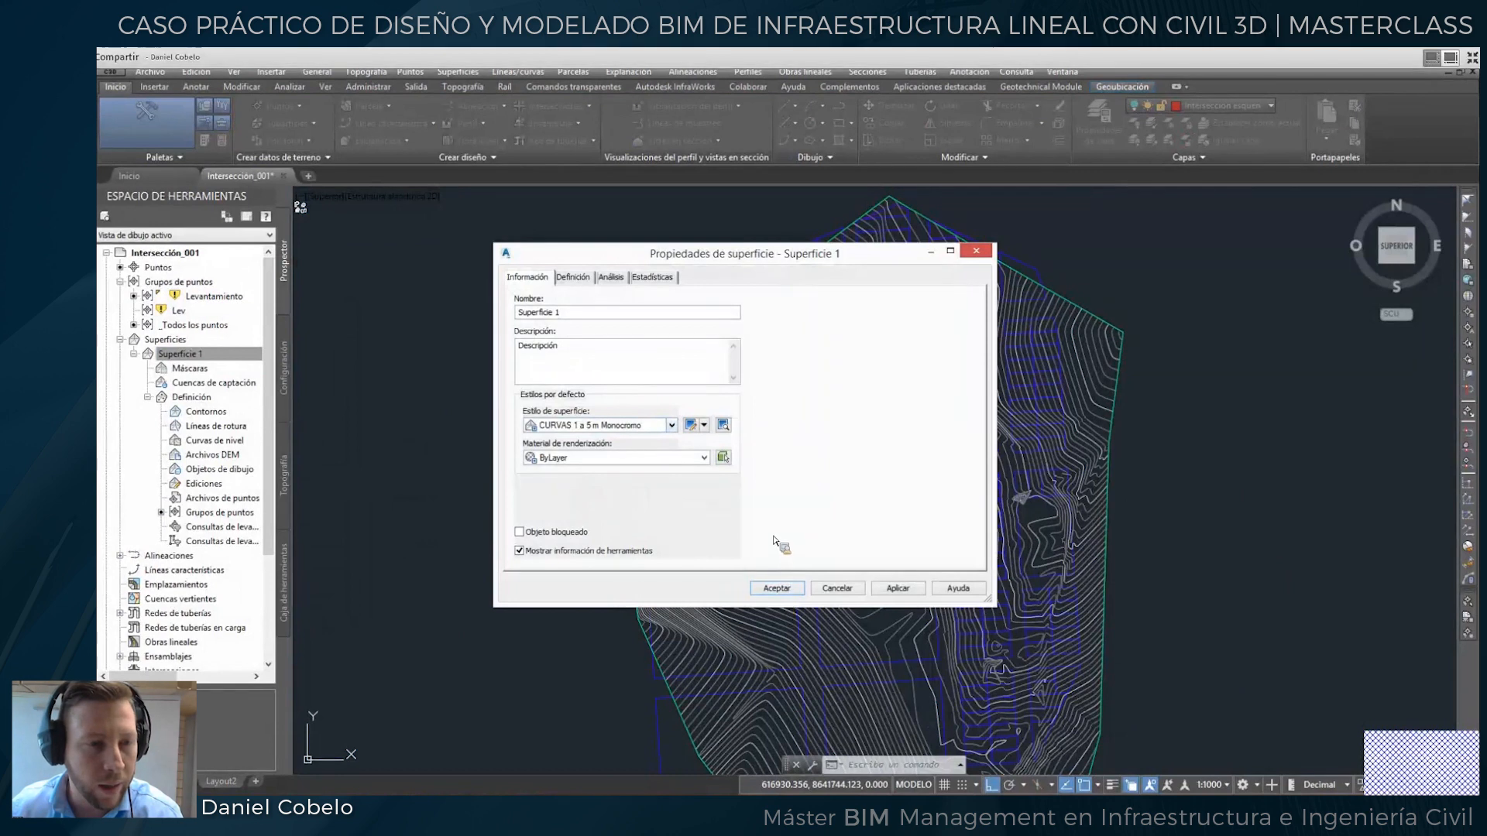
{"action": "left_click", "coordinate": [777, 588]}
{"action": "scroll", "coordinate": [772, 533], "scroll_direction": "down", "scroll_amount": 5}
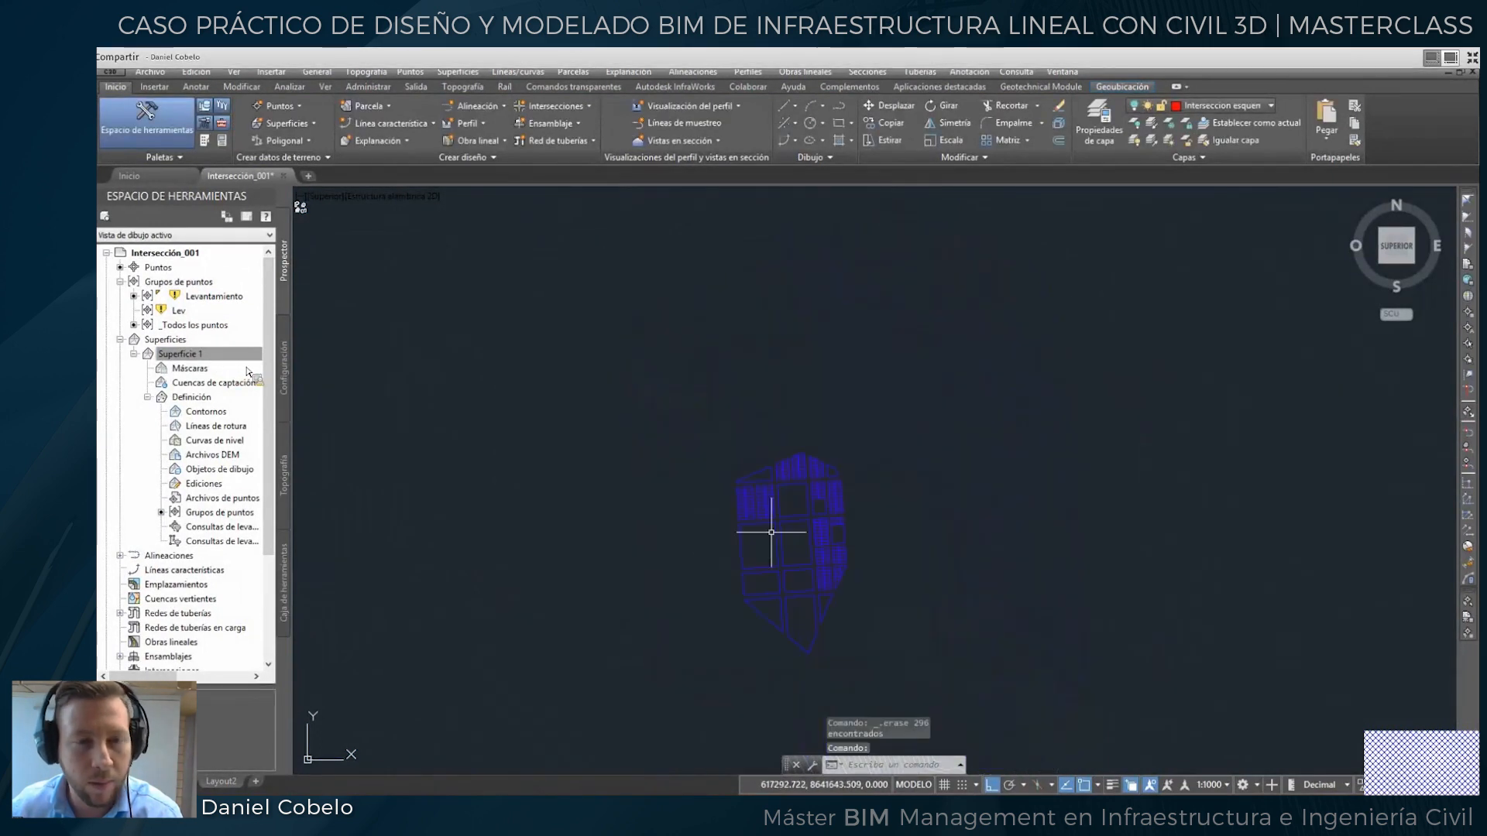
Change the surface style of Superficie 1 to one that displays only the outer border.
{"action": "right_click", "coordinate": [202, 353]}
{"action": "left_click", "coordinate": [248, 359]}
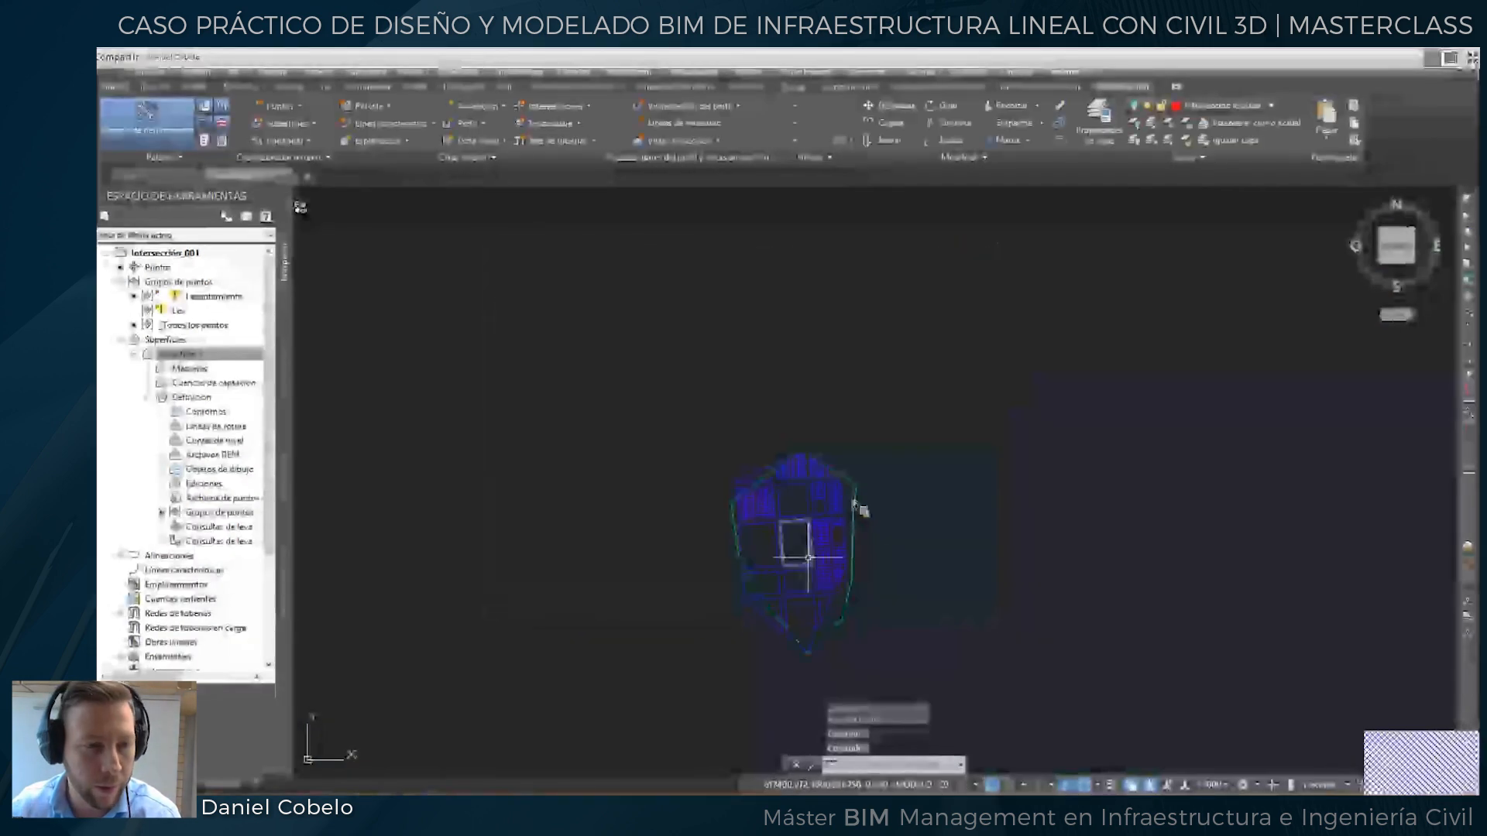
{"action": "scroll", "coordinate": [856, 505], "scroll_direction": "up", "scroll_amount": 5}
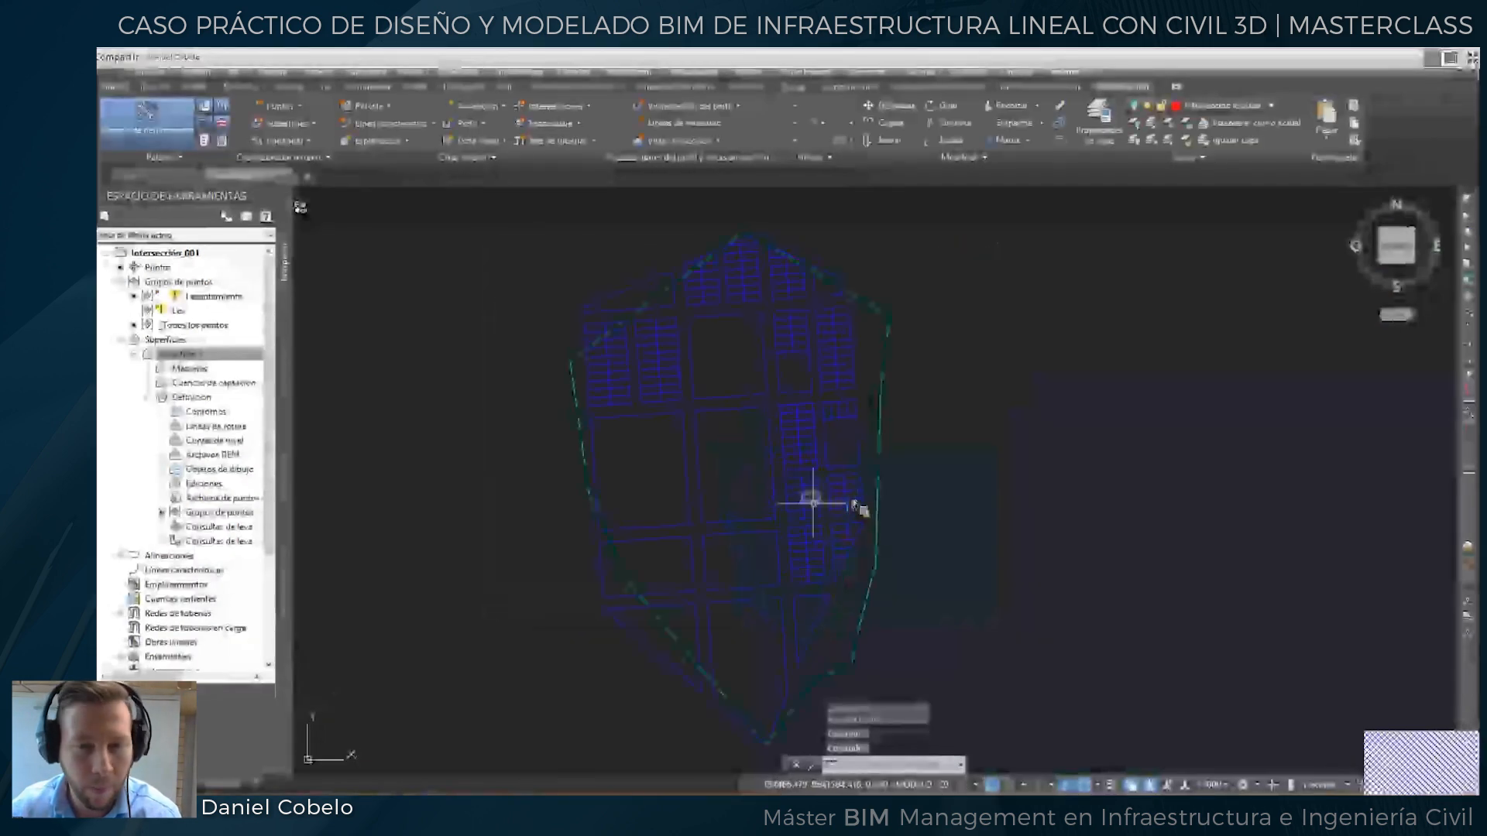
{"action": "middle_click_drag", "start_coordinate": [837, 510], "coordinate": [852, 496]}
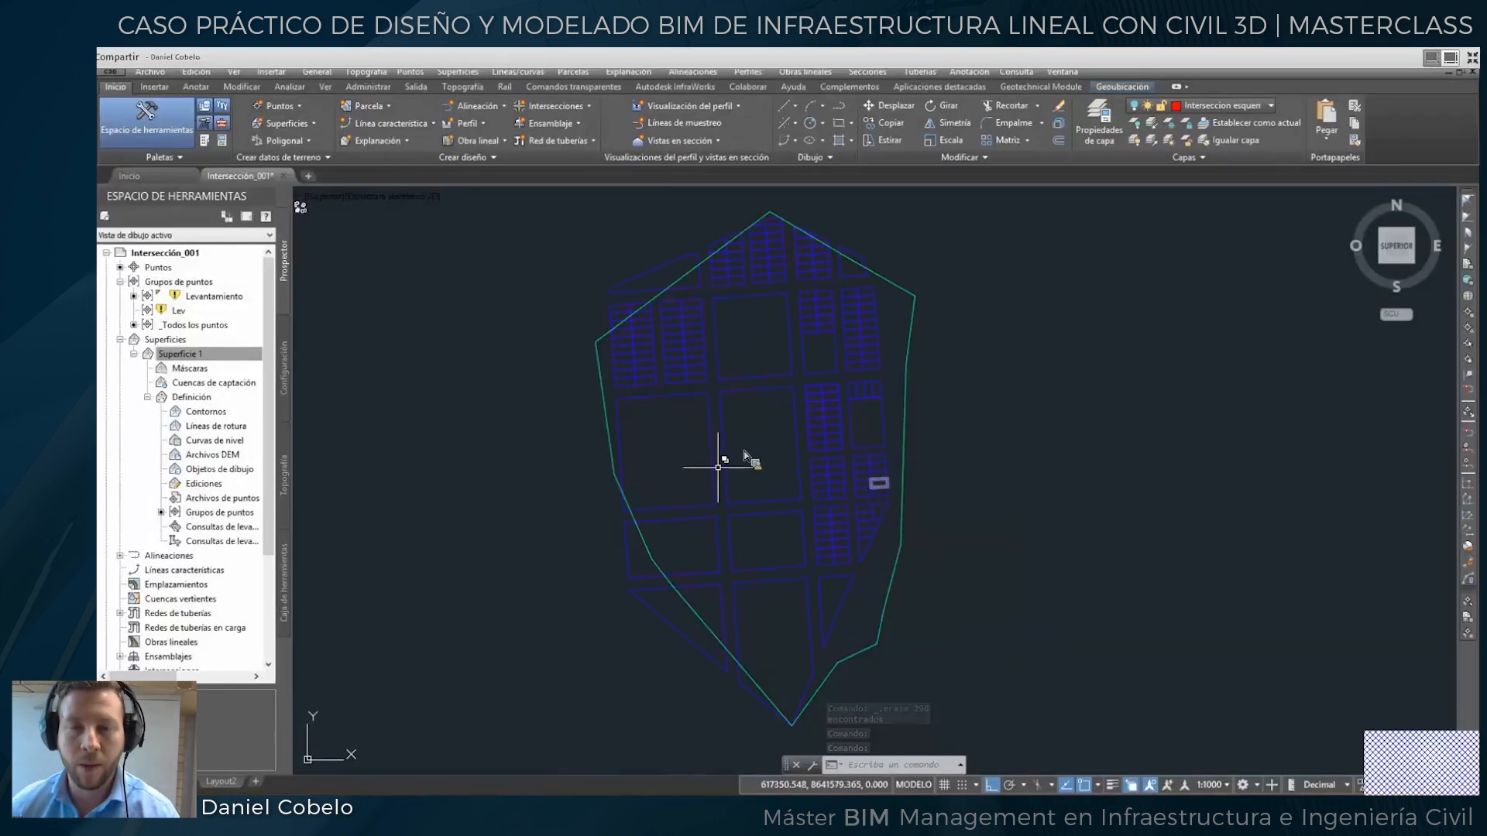
Turn on the Interseccion esquema layer to view the hatched intersection layout, and turn the layer off again.
{"action": "middle_click_drag", "start_coordinate": [710, 503], "coordinate": [777, 451]}
{"action": "scroll", "coordinate": [777, 450], "scroll_direction": "up", "scroll_amount": 2}
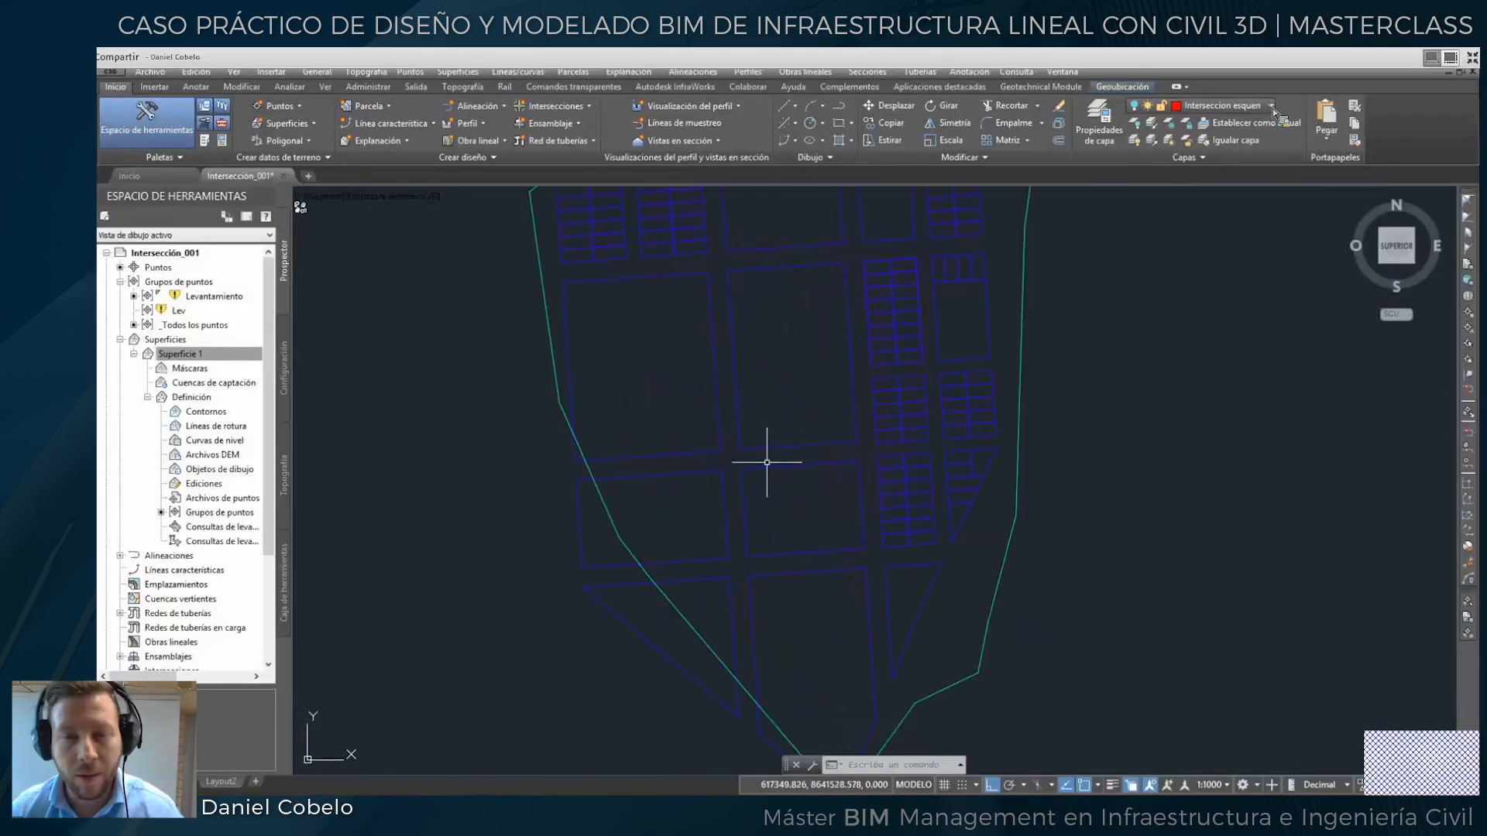
{"action": "left_click", "coordinate": [1231, 105]}
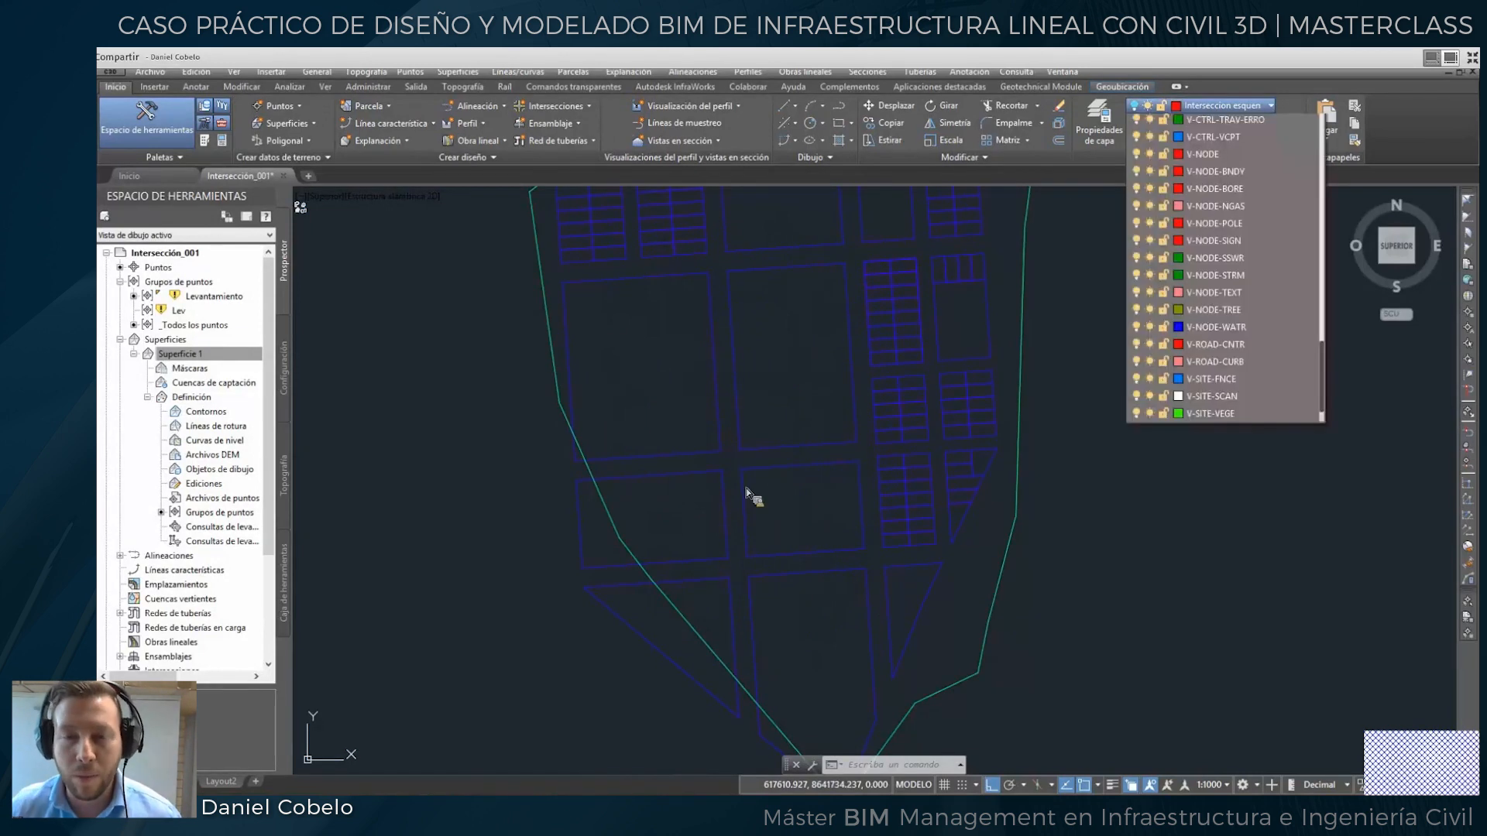
{"action": "left_click", "coordinate": [1136, 123]}
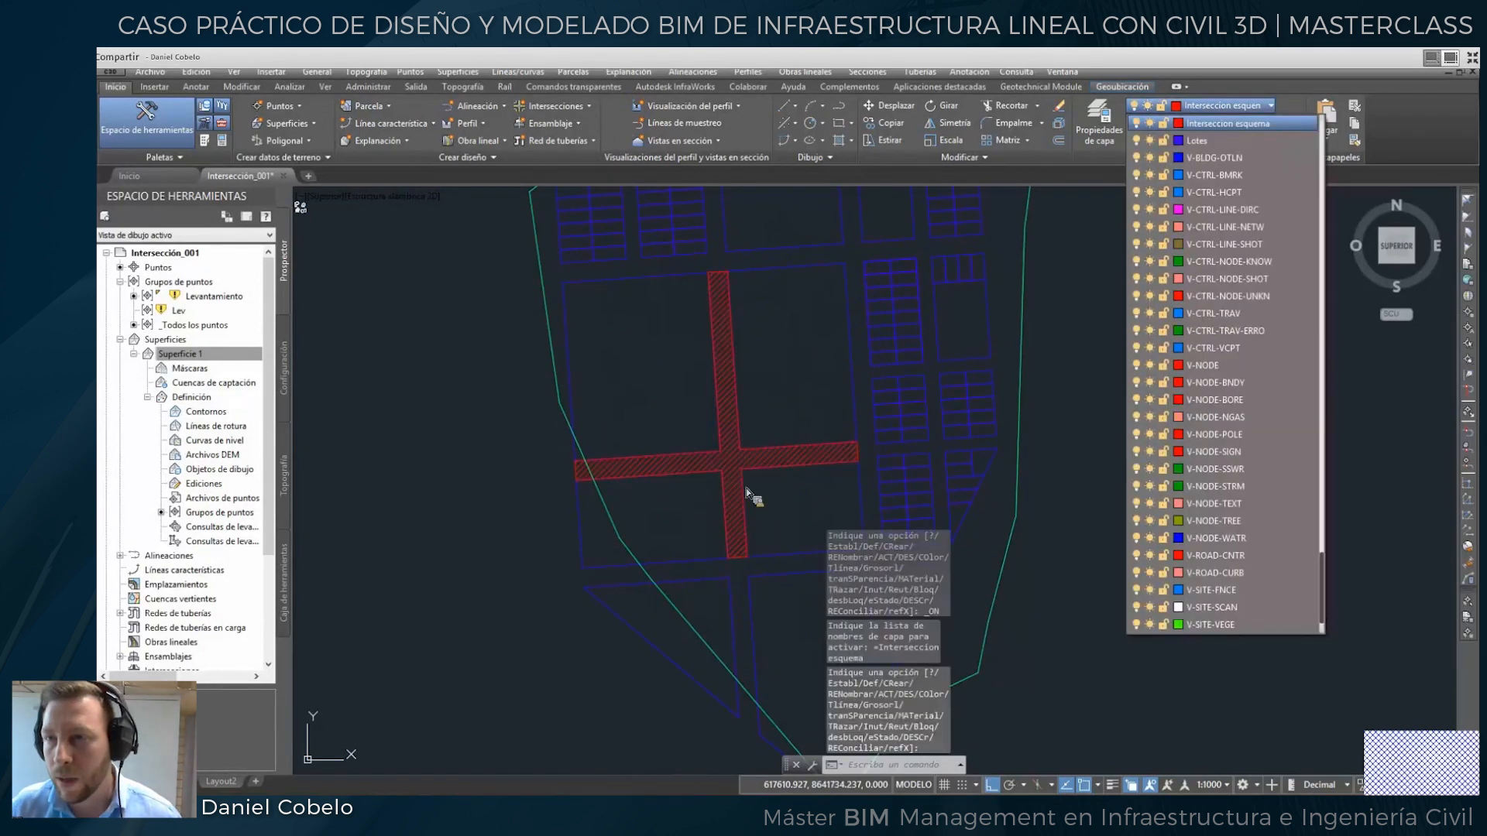
{"action": "left_click", "coordinate": [747, 493]}
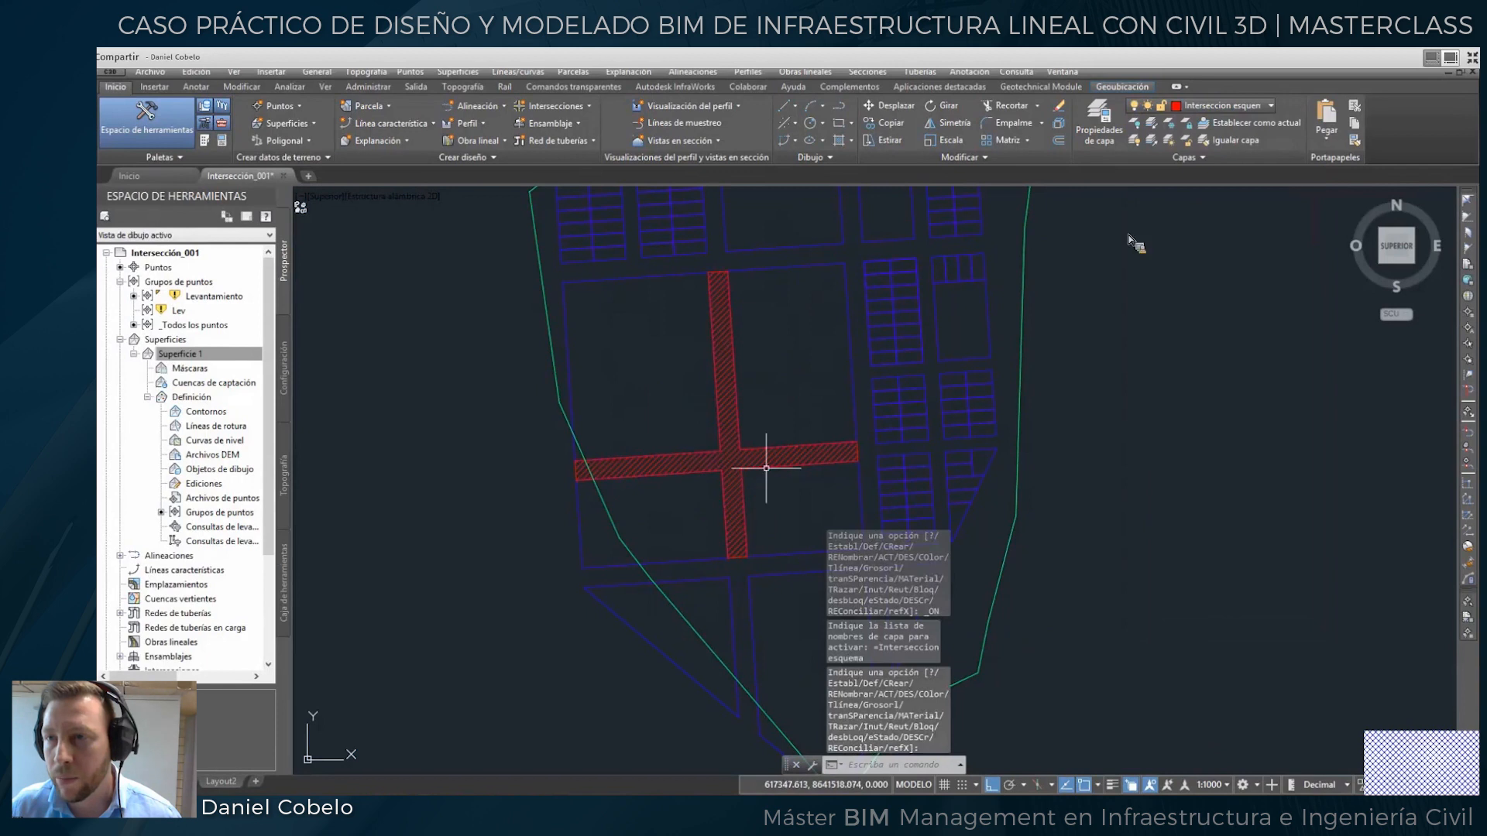
{"action": "left_click", "coordinate": [1239, 106]}
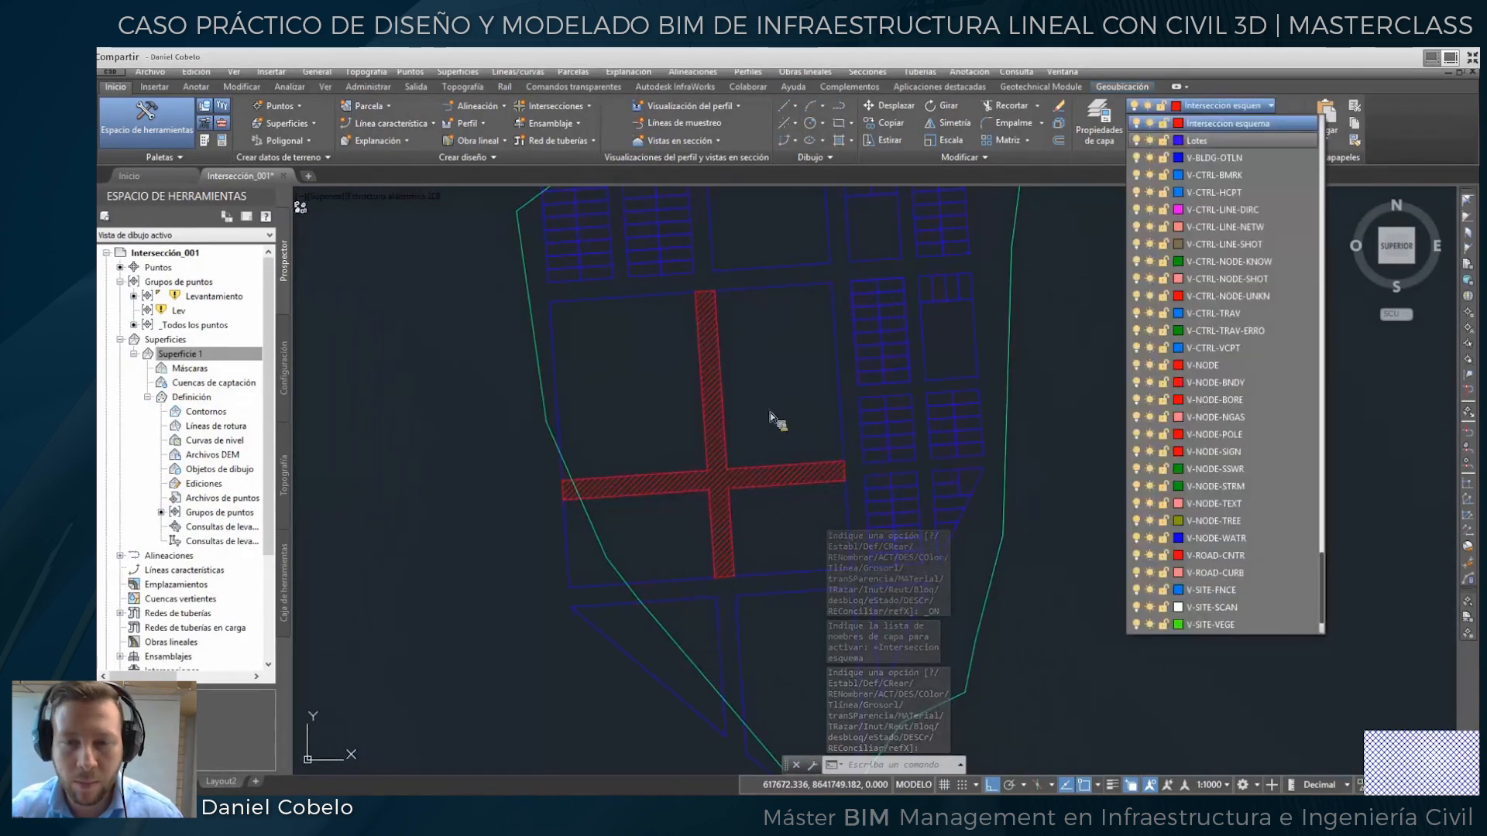
{"action": "left_click", "coordinate": [682, 399]}
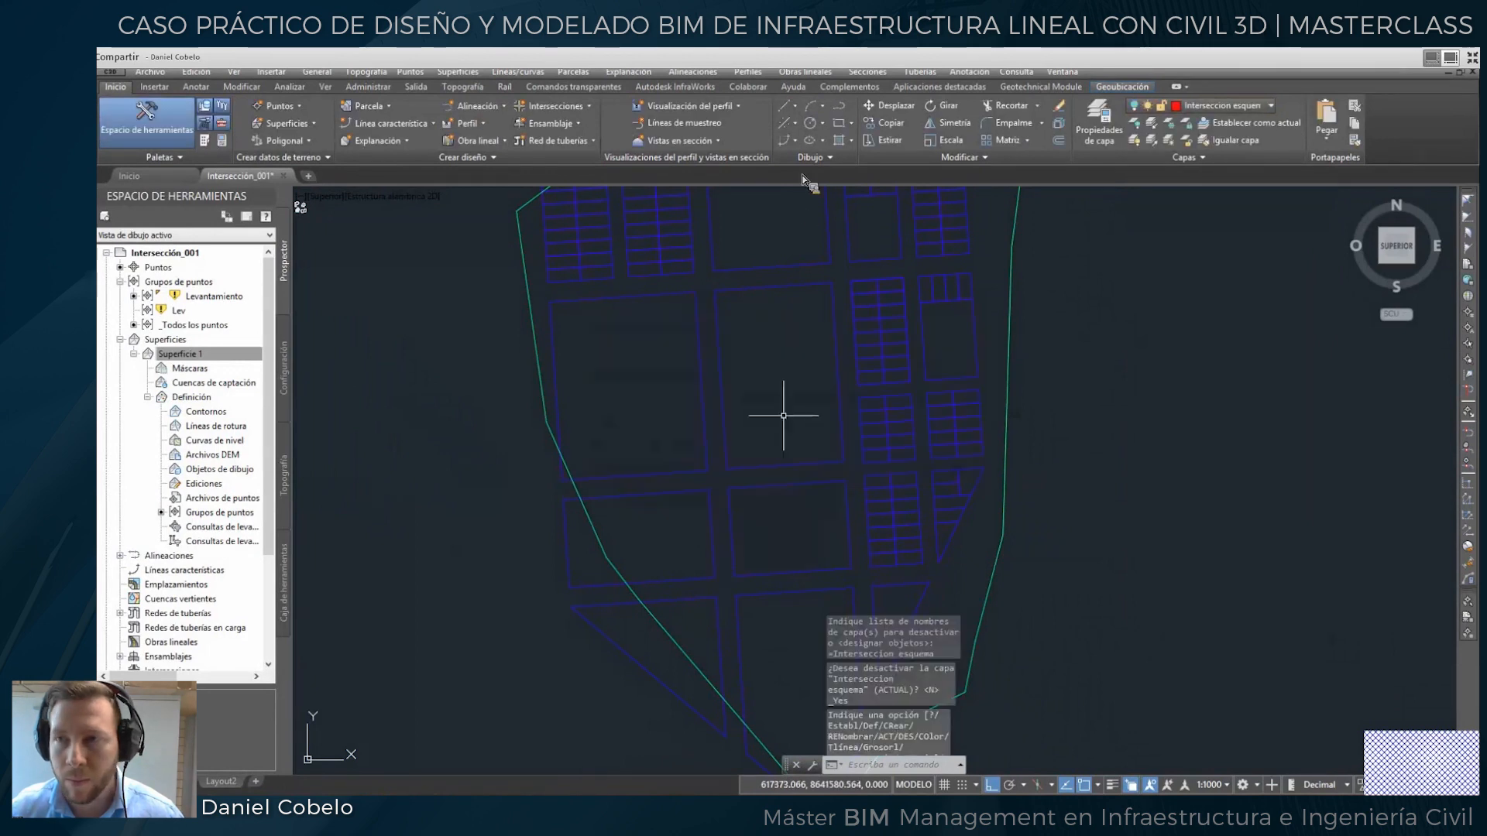
{"action": "middle_click_drag", "start_coordinate": [731, 375], "coordinate": [776, 314]}
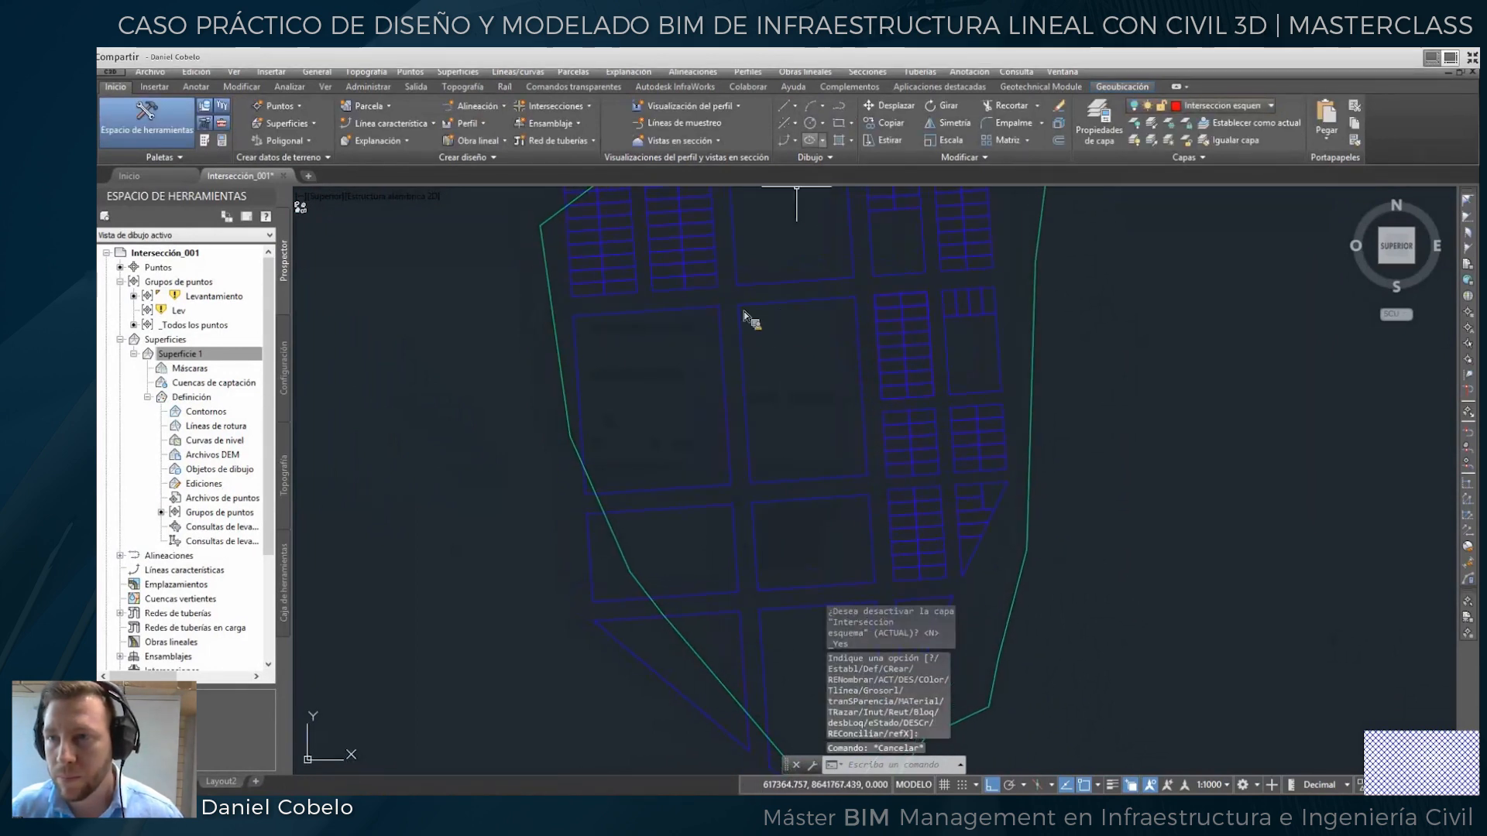
{"action": "type", "text": "pol"}
{"action": "key", "text": "Return"}
{"action": "scroll", "coordinate": [718, 309], "scroll_direction": "up", "scroll_amount": 8}
{"action": "left_click", "coordinate": [586, 294]}
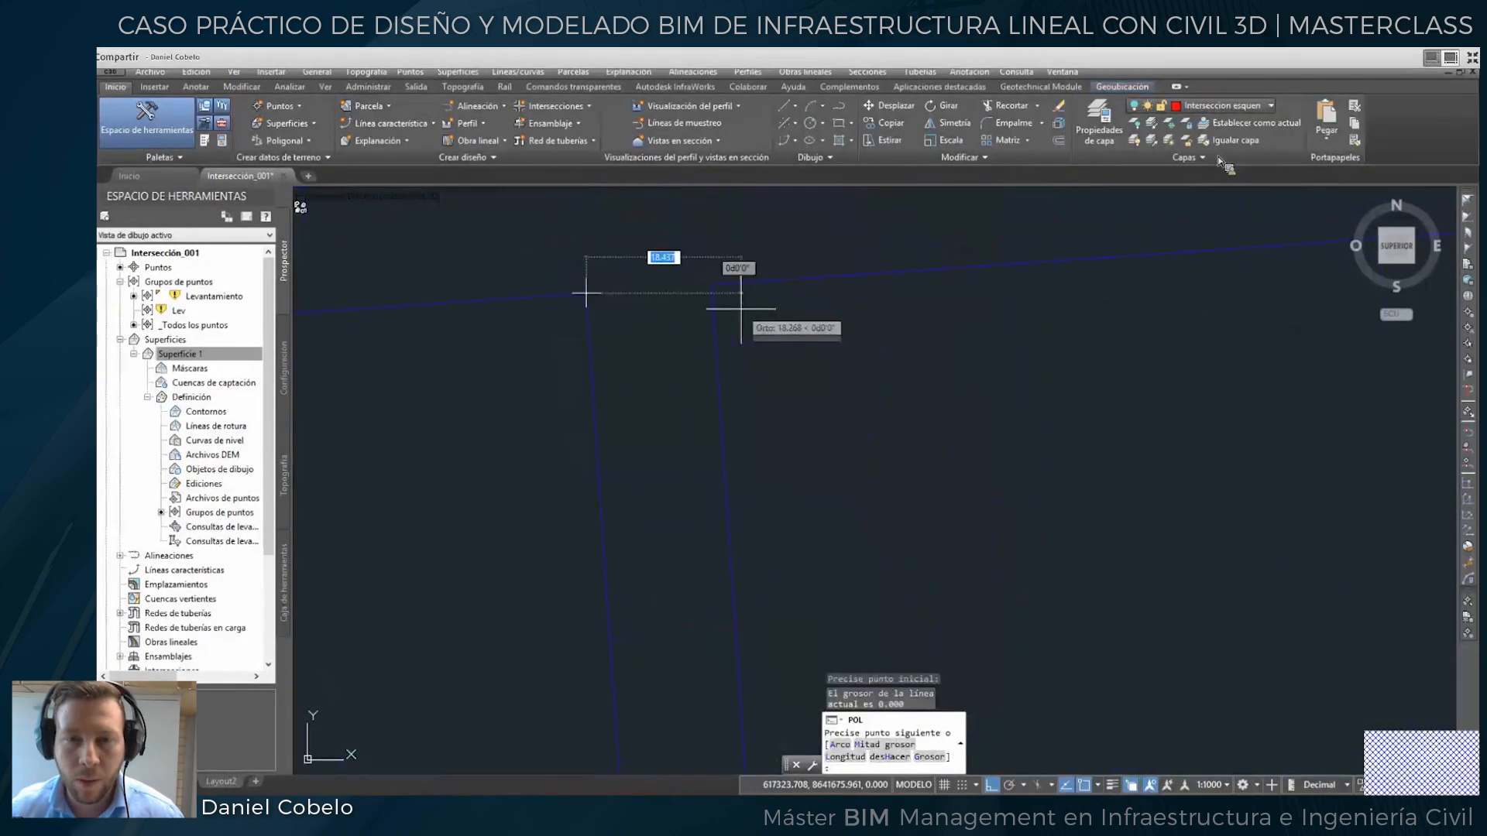
{"action": "left_click", "coordinate": [714, 291]}
{"action": "key", "text": "Escape"}
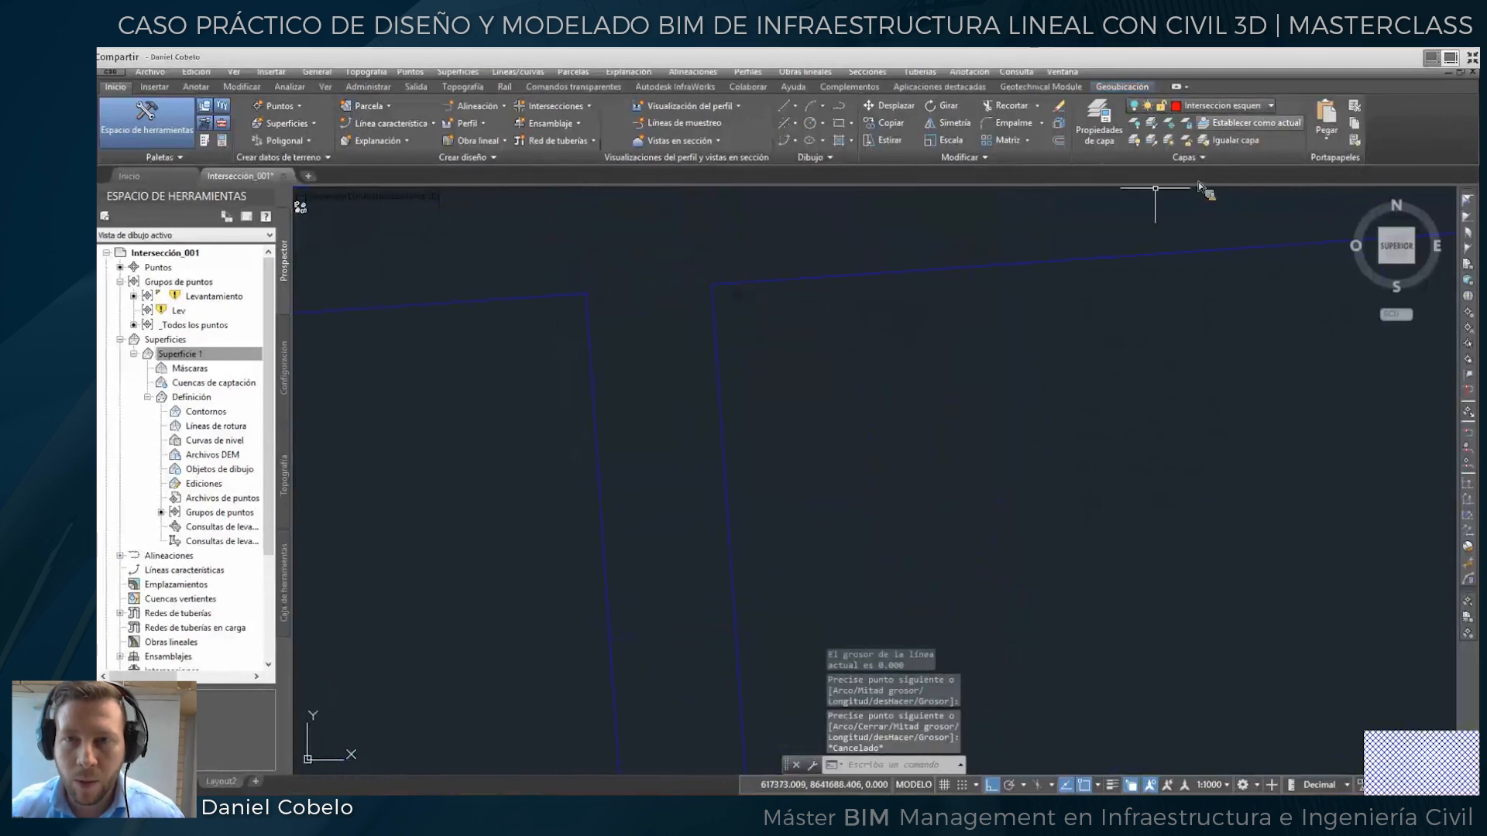
Make layer 0 current and draw a polyline between the block corners across the northern end of the intersection's vertical street.
{"action": "left_click", "coordinate": [1222, 105]}
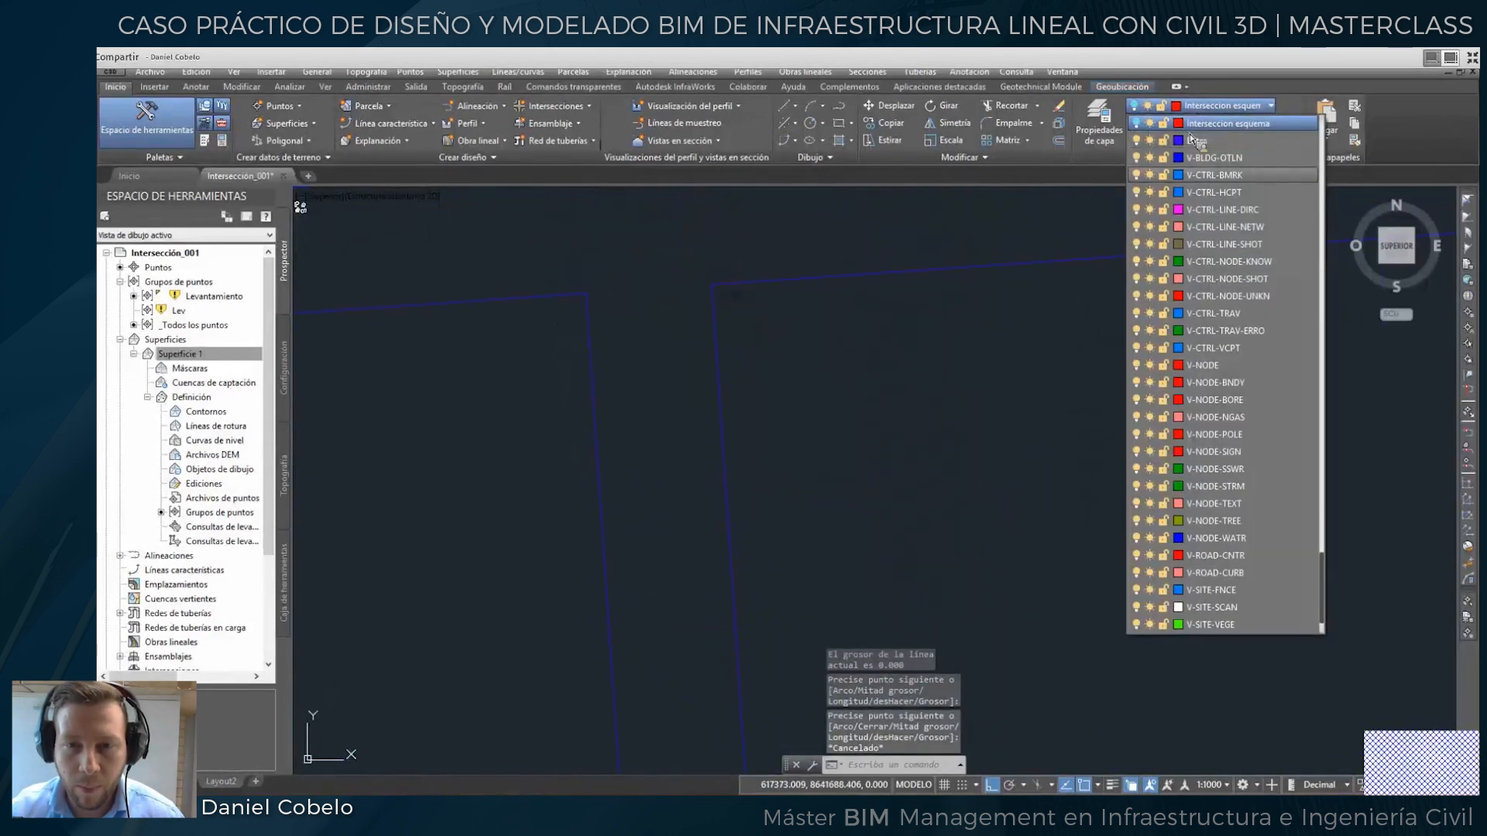
{"action": "left_click", "coordinate": [1193, 140]}
{"action": "middle_click_drag", "start_coordinate": [689, 287], "coordinate": [838, 274]}
{"action": "key", "text": "Return"}
{"action": "left_click", "coordinate": [733, 280]}
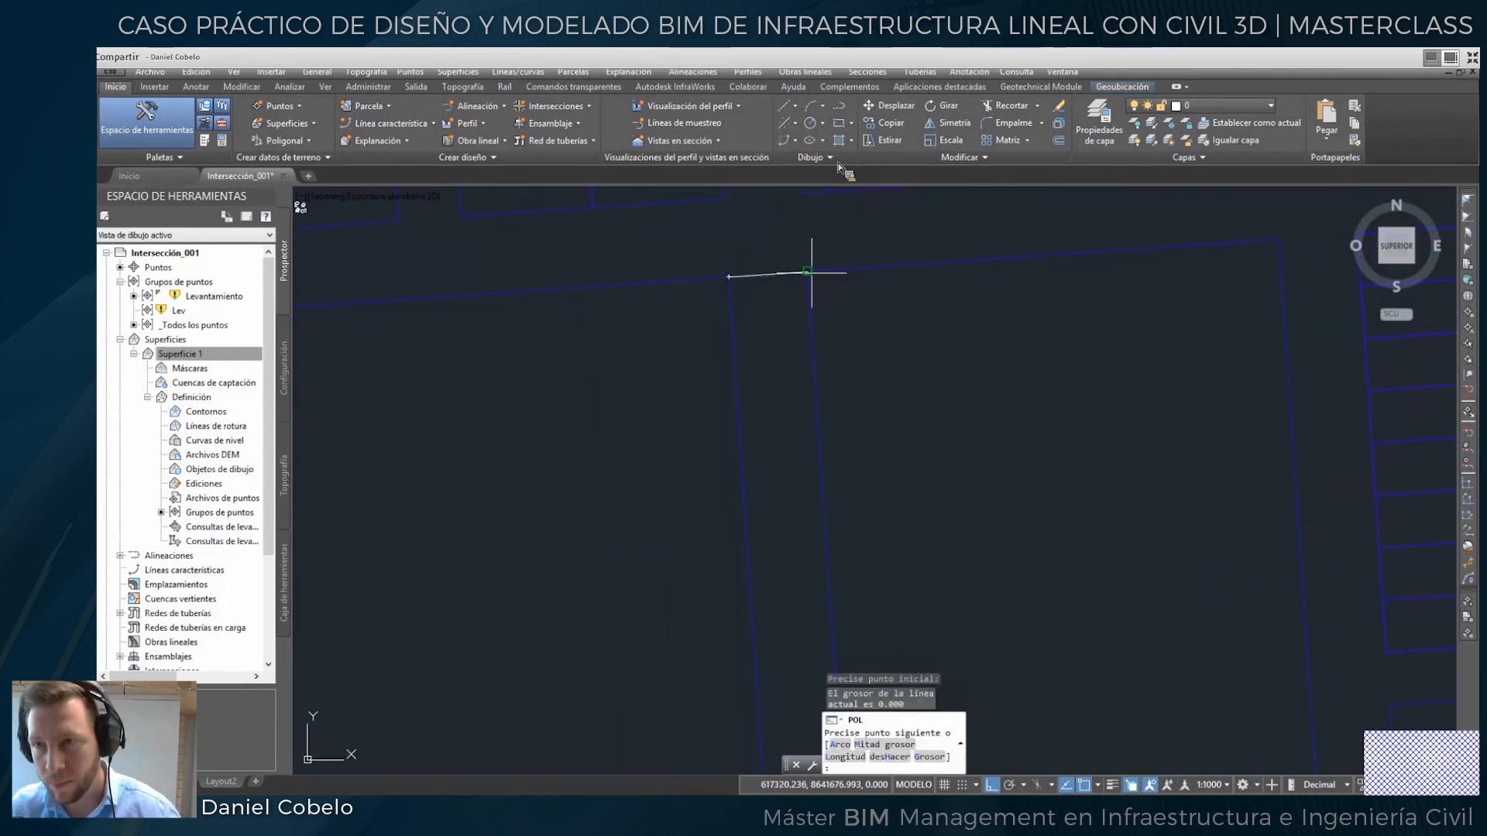
{"action": "left_click", "coordinate": [813, 275]}
{"action": "scroll", "coordinate": [783, 362], "scroll_direction": "down", "scroll_amount": 5}
{"action": "key", "text": "Return"}
Draw a polyline across the southern end of the vertical street, between the lower corners of the two facing blocks.
{"action": "middle_click_drag", "start_coordinate": [783, 529], "coordinate": [815, 372]}
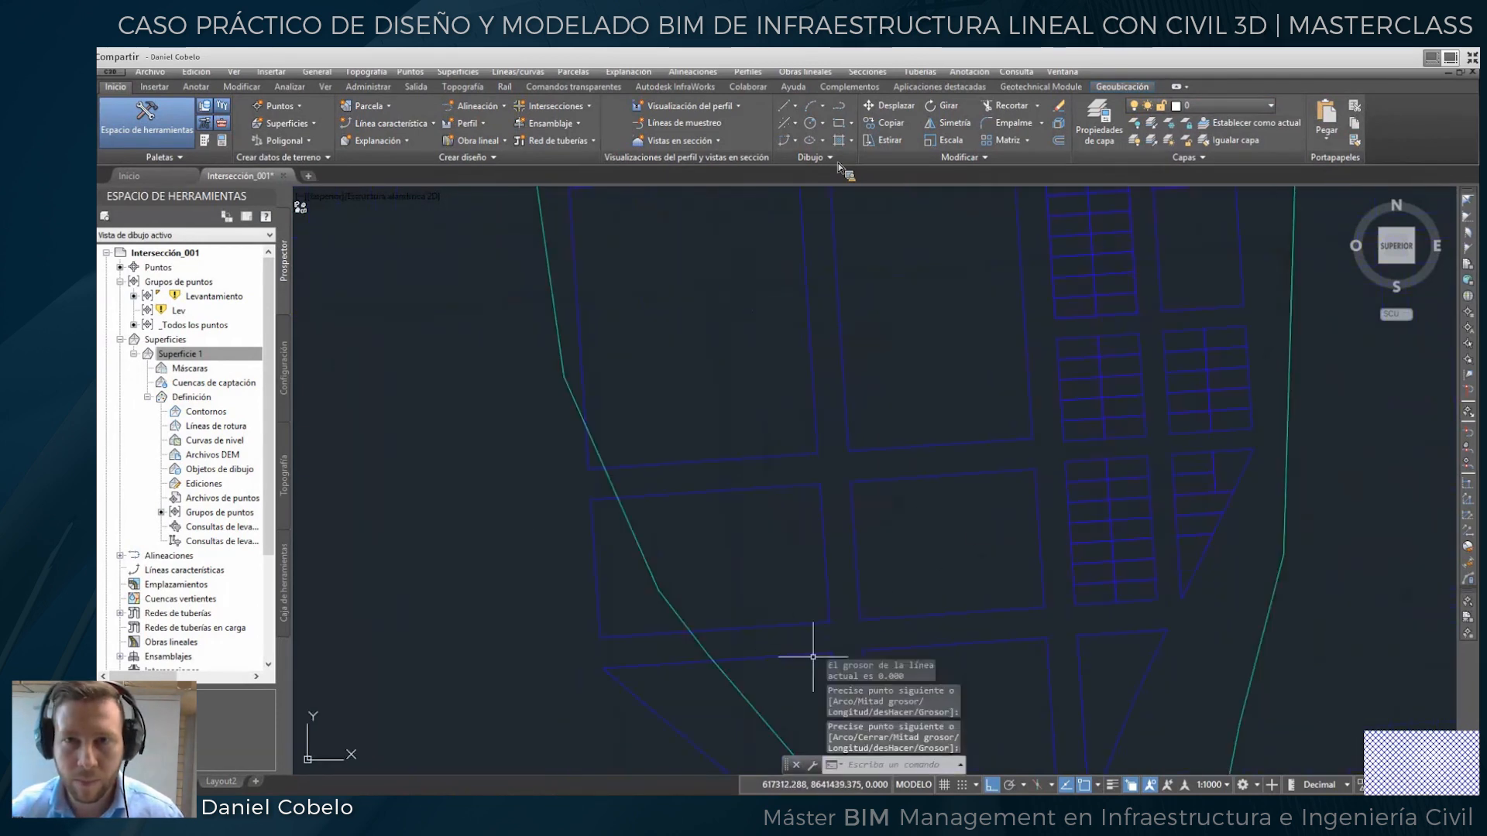
{"action": "key", "text": "Return"}
{"action": "left_click", "coordinate": [830, 621]}
{"action": "left_click", "coordinate": [859, 621]}
{"action": "key", "text": "Return"}
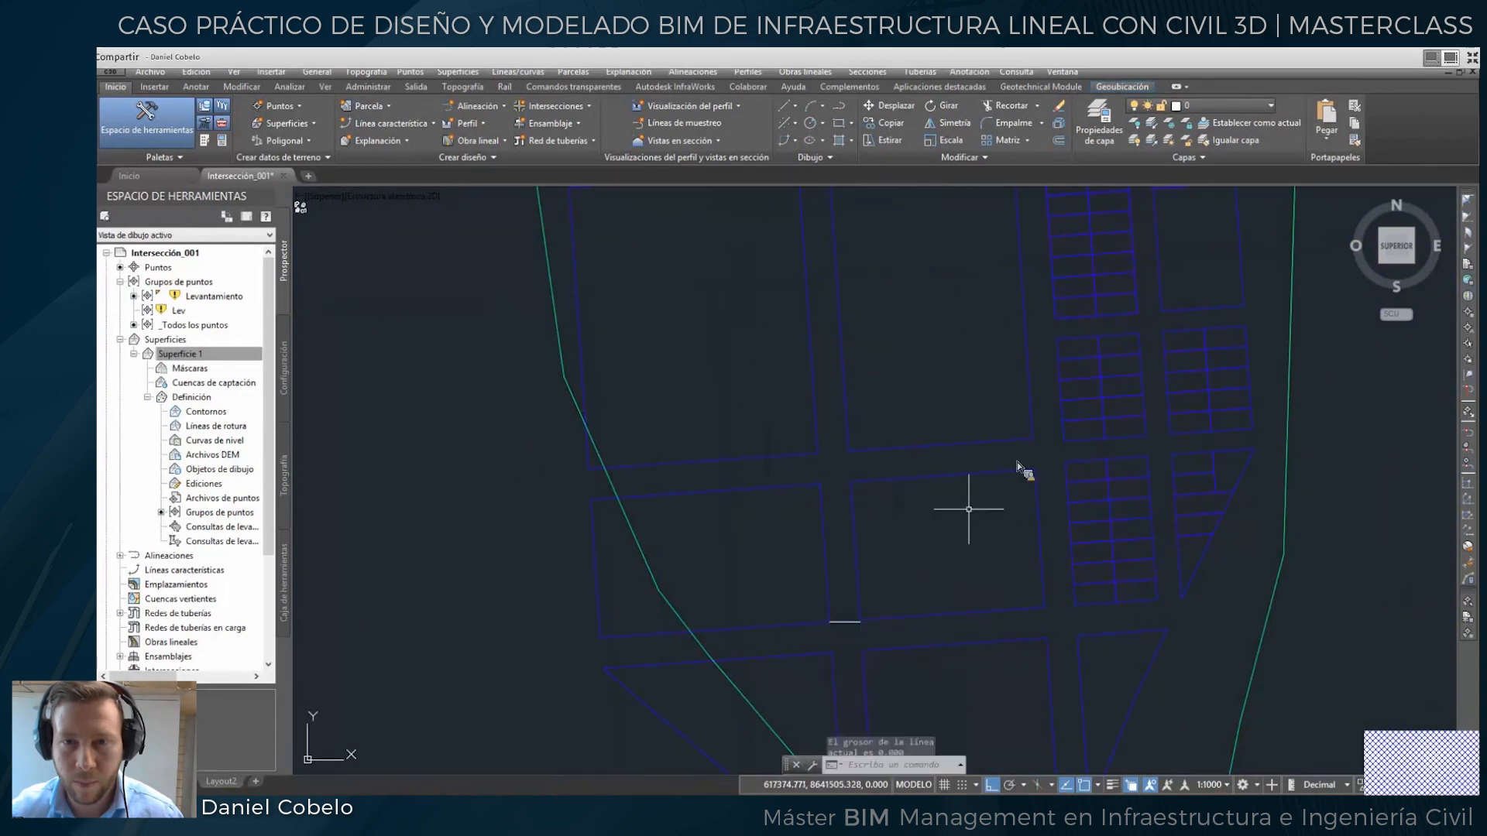
Draw polylines across the eastern and western ends of the horizontal street, each joining the corners of the two facing blocks.
{"action": "key", "text": "Return"}
{"action": "left_click", "coordinate": [1034, 468]}
{"action": "left_click", "coordinate": [1033, 439]}
{"action": "key", "text": "Return"}
{"action": "key", "text": "Return"}
{"action": "left_click", "coordinate": [590, 499]}
{"action": "left_click", "coordinate": [591, 469]}
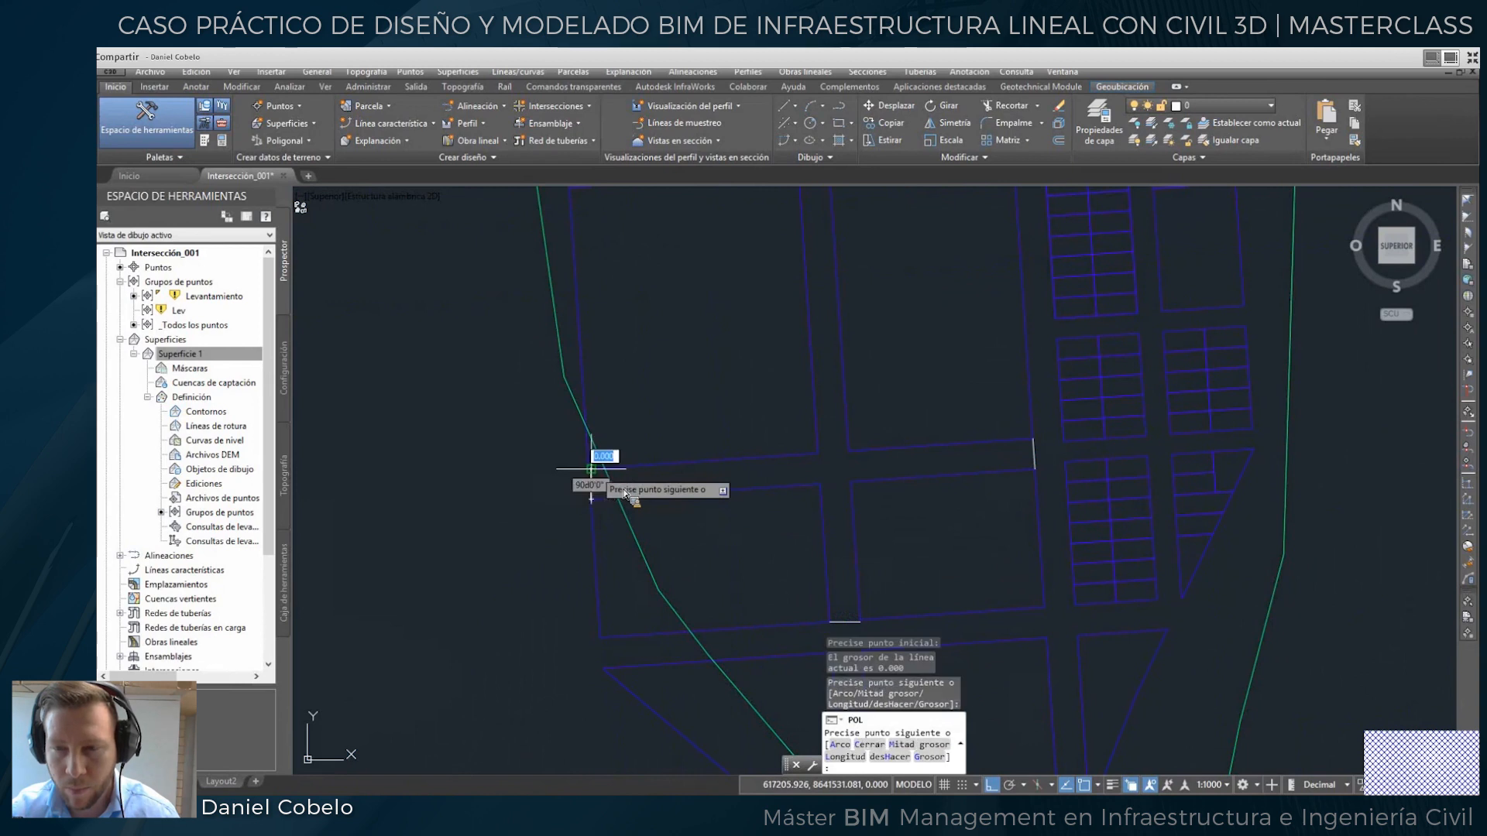
{"action": "key", "text": "Return"}
Draw the vertical street's centreline as a polyline between the midpoints of its northern and southern closing lines.
{"action": "scroll", "coordinate": [774, 395], "scroll_direction": "down", "scroll_amount": 4}
{"action": "key", "text": "Return"}
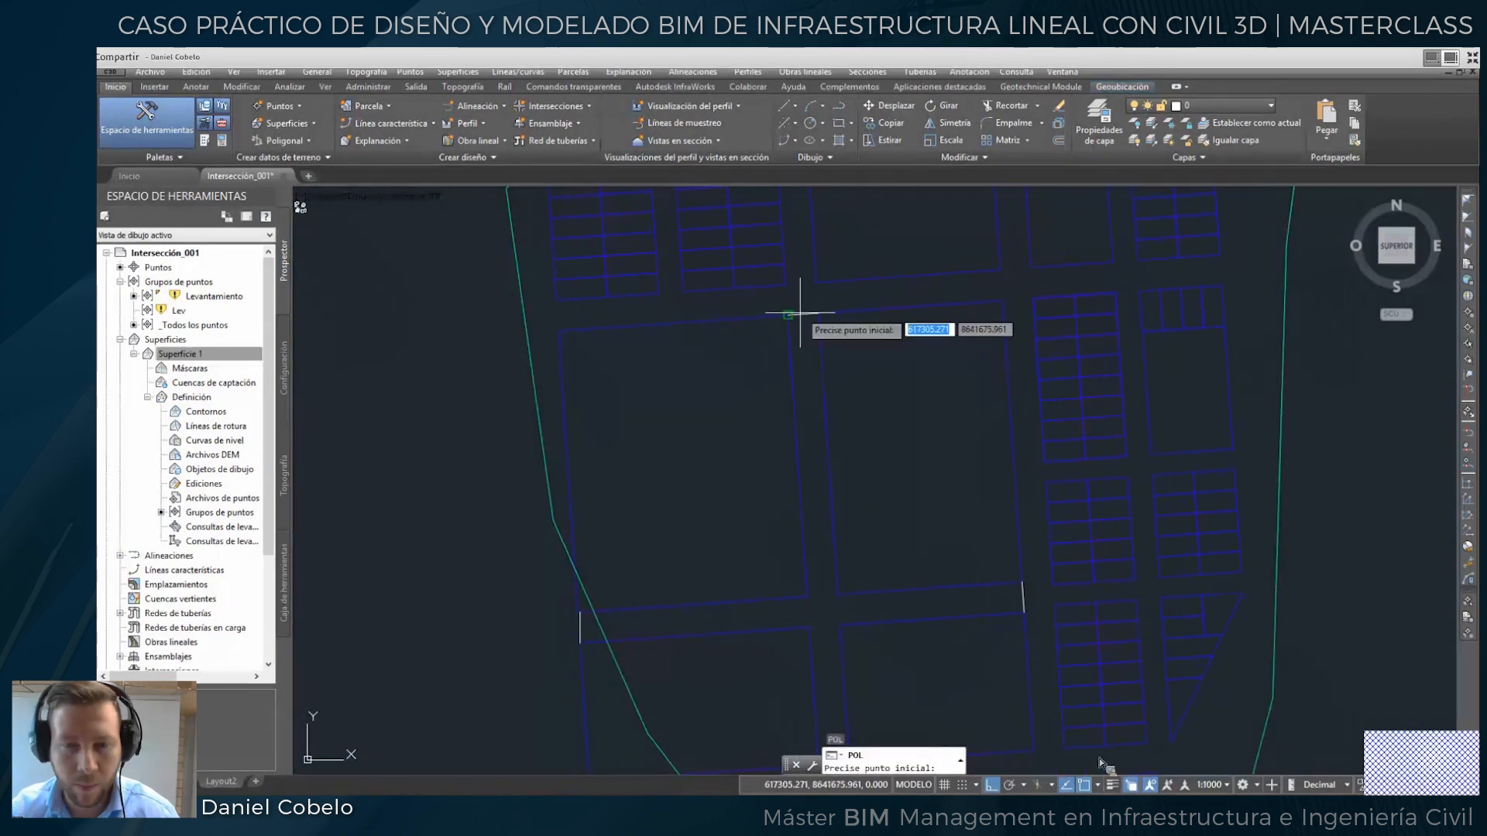
{"action": "scroll", "coordinate": [806, 325], "scroll_direction": "up", "scroll_amount": 4}
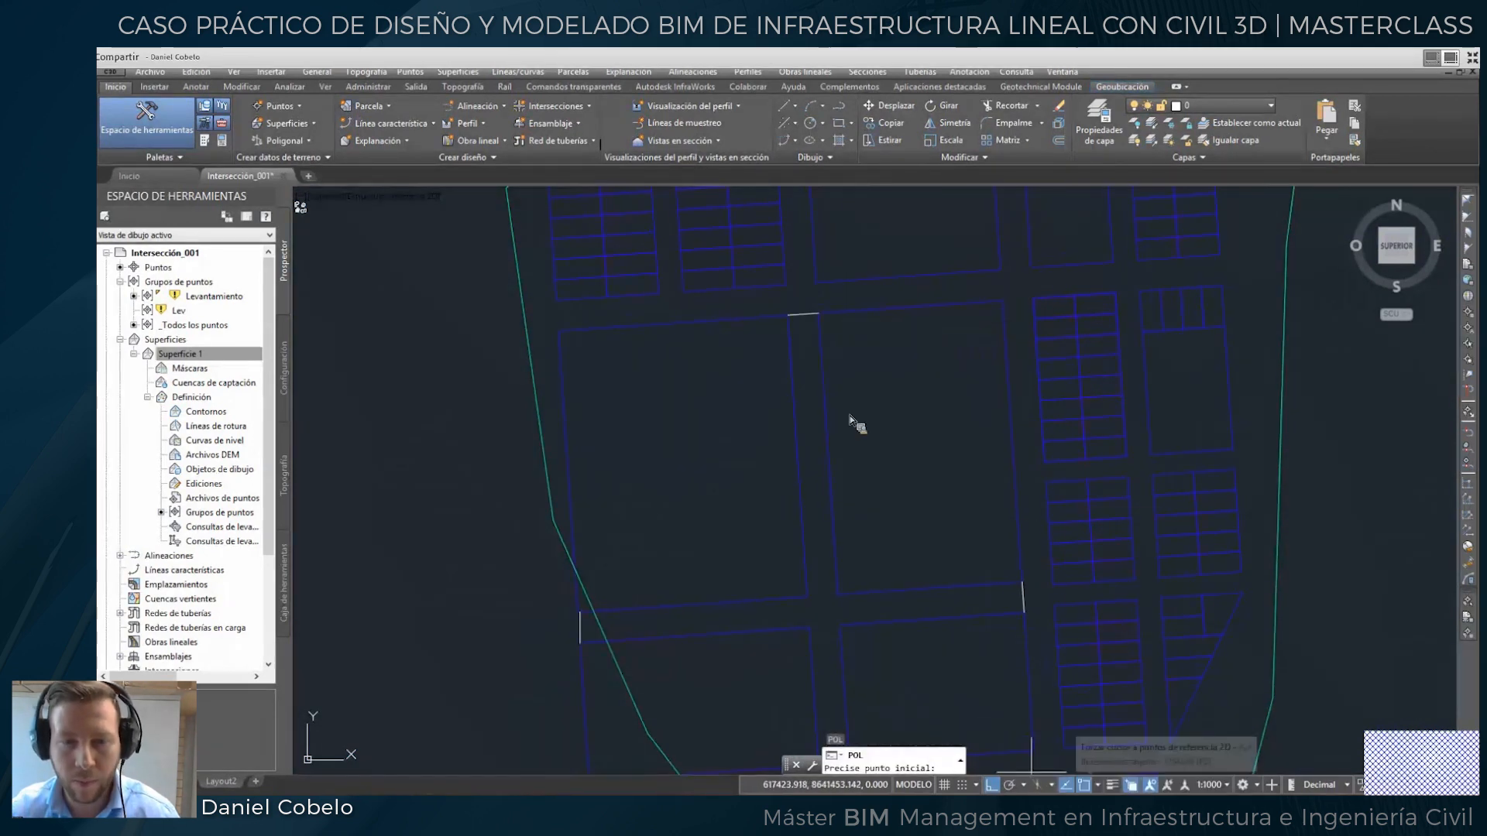
{"action": "right_click", "coordinate": [1031, 770], "text": "shift"}
{"action": "left_click", "coordinate": [1129, 536]}
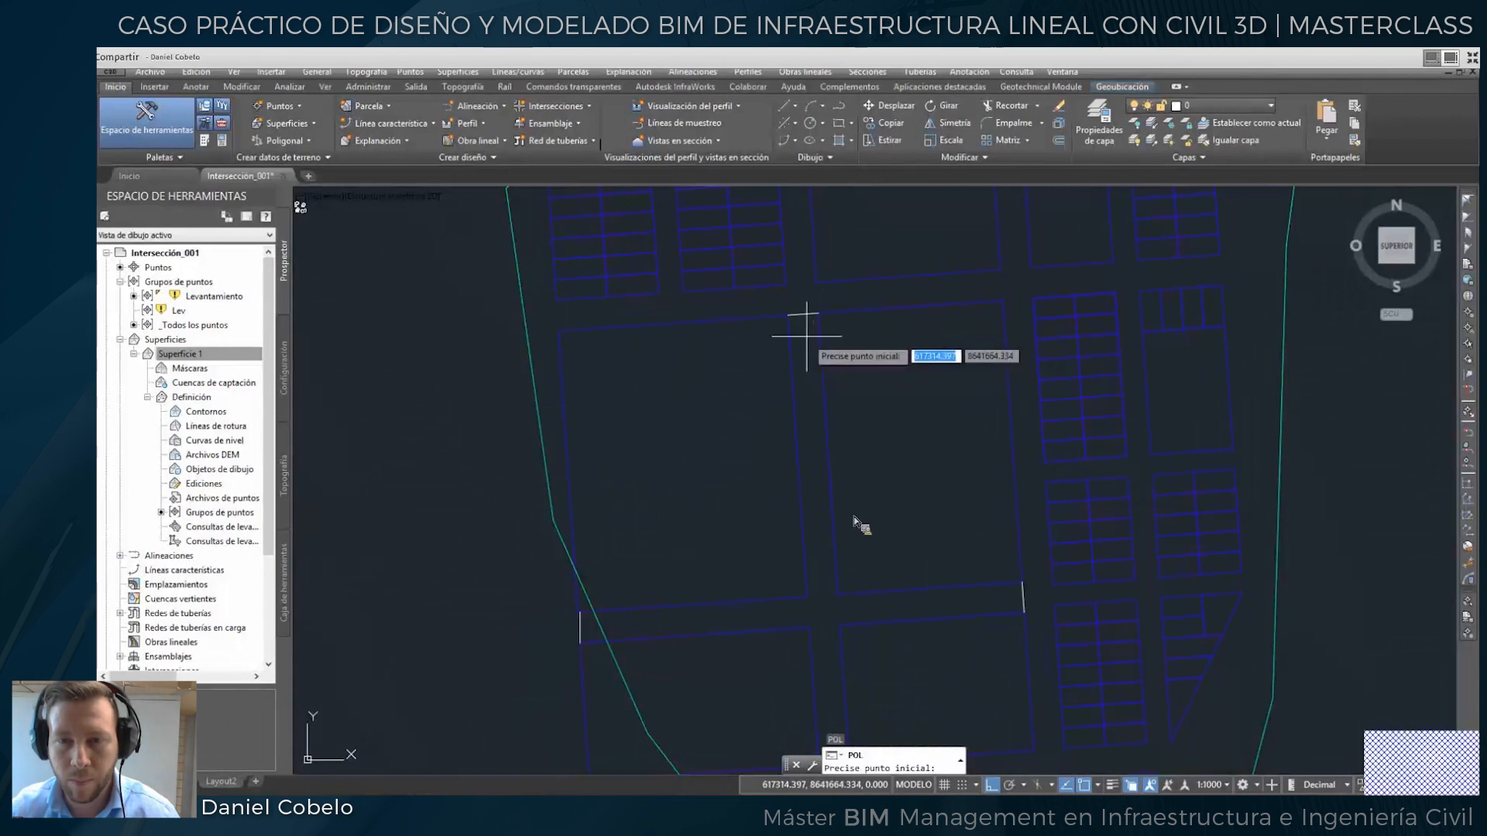
{"action": "left_click", "coordinate": [805, 317]}
{"action": "scroll", "coordinate": [806, 318], "scroll_direction": "down", "scroll_amount": 3}
{"action": "scroll", "coordinate": [836, 494], "scroll_direction": "up", "scroll_amount": 3}
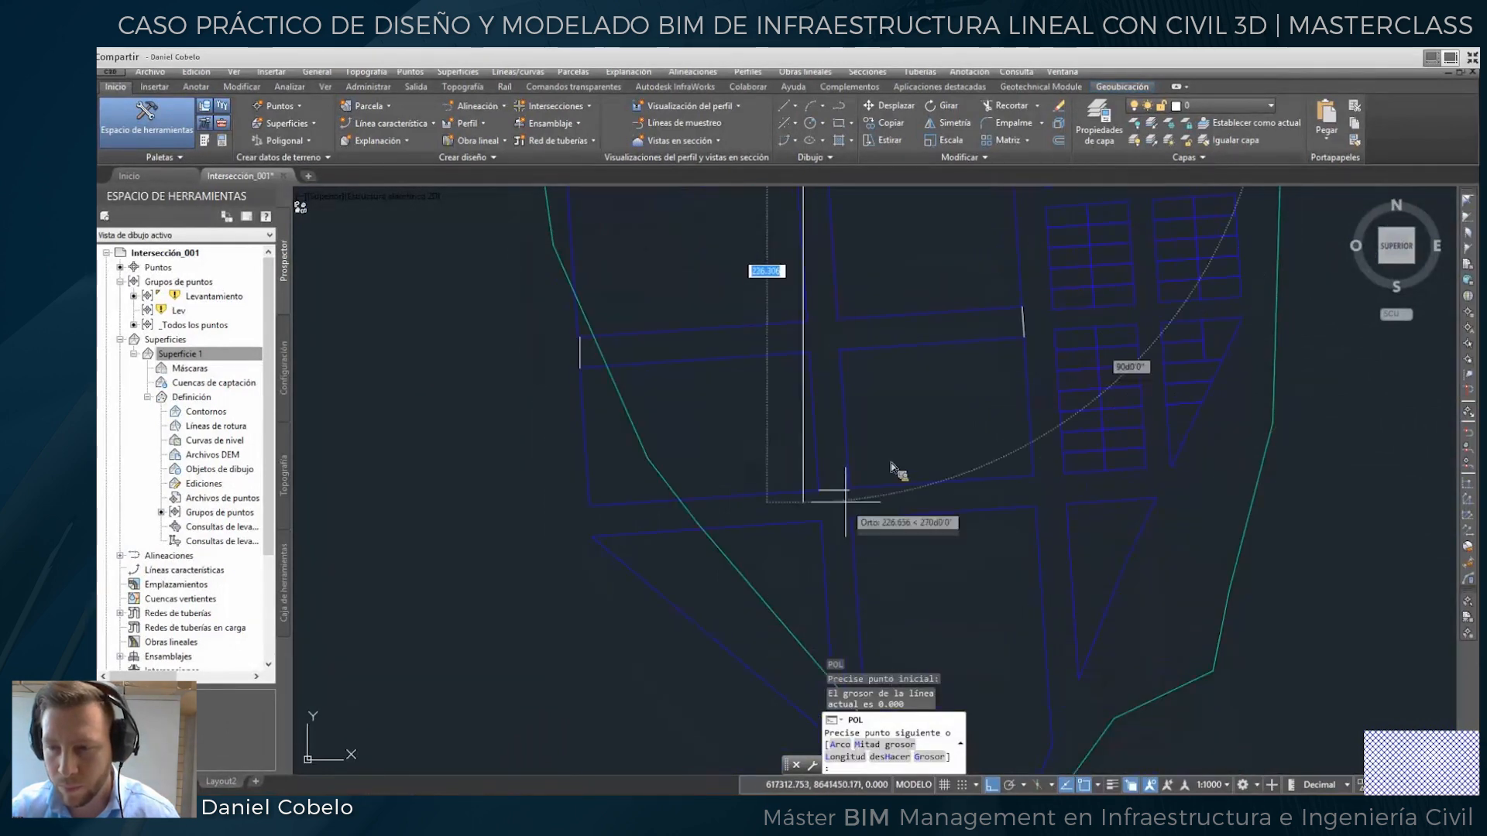
{"action": "left_click", "coordinate": [837, 495]}
{"action": "middle_click_drag", "start_coordinate": [869, 393], "coordinate": [889, 463]}
{"action": "key", "text": "Return"}
Draw the horizontal street's centreline as a polyline from the midpoint of its eastern closing line to the midpoint of the western one.
{"action": "key", "text": "Return"}
{"action": "left_click", "coordinate": [1043, 393]}
{"action": "scroll", "coordinate": [890, 442], "scroll_direction": "down", "scroll_amount": 3}
{"action": "scroll", "coordinate": [890, 456], "scroll_direction": "up", "scroll_amount": 3}
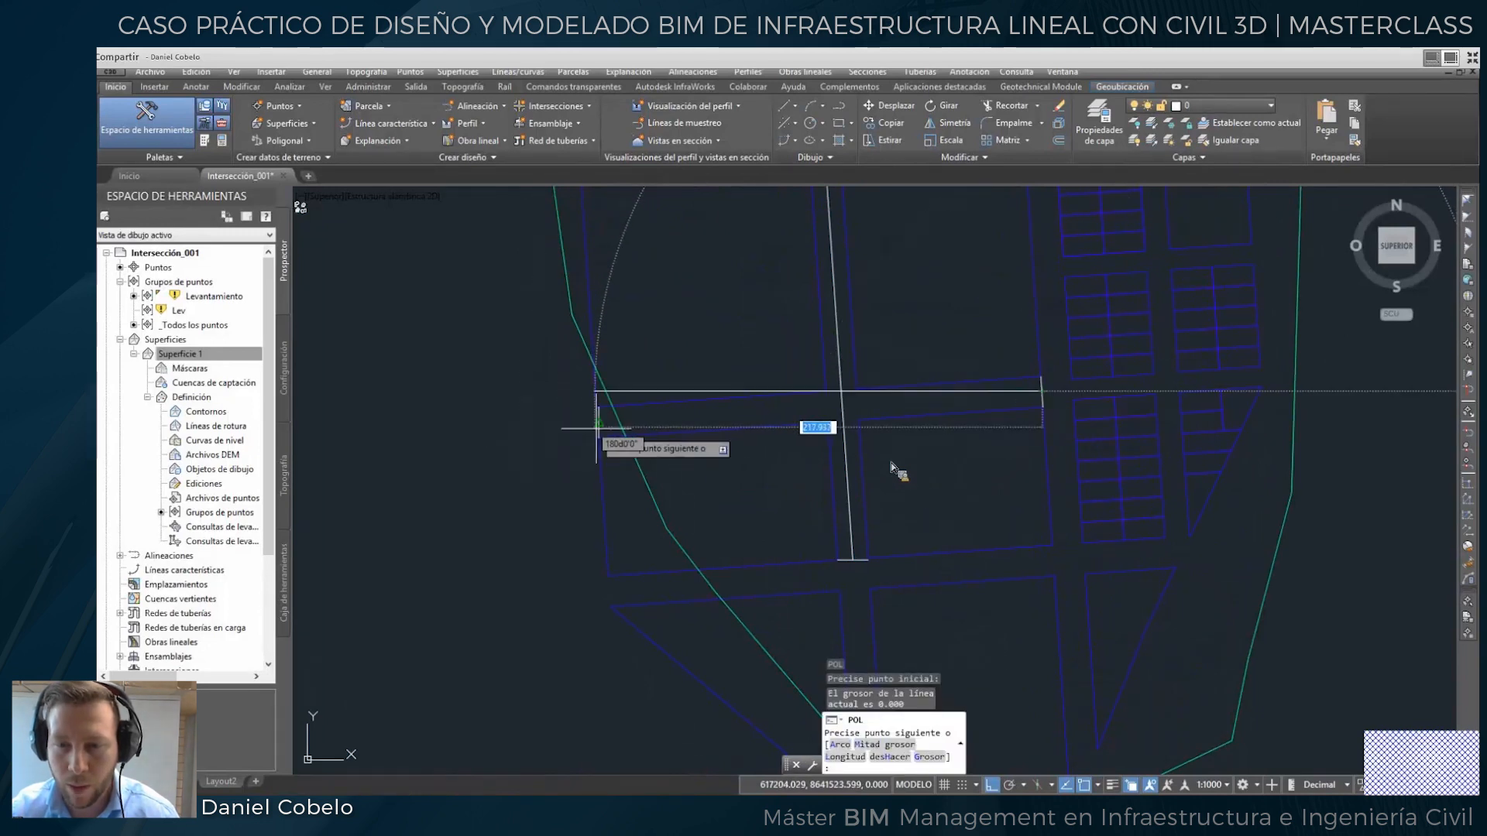
{"action": "left_click", "coordinate": [735, 495]}
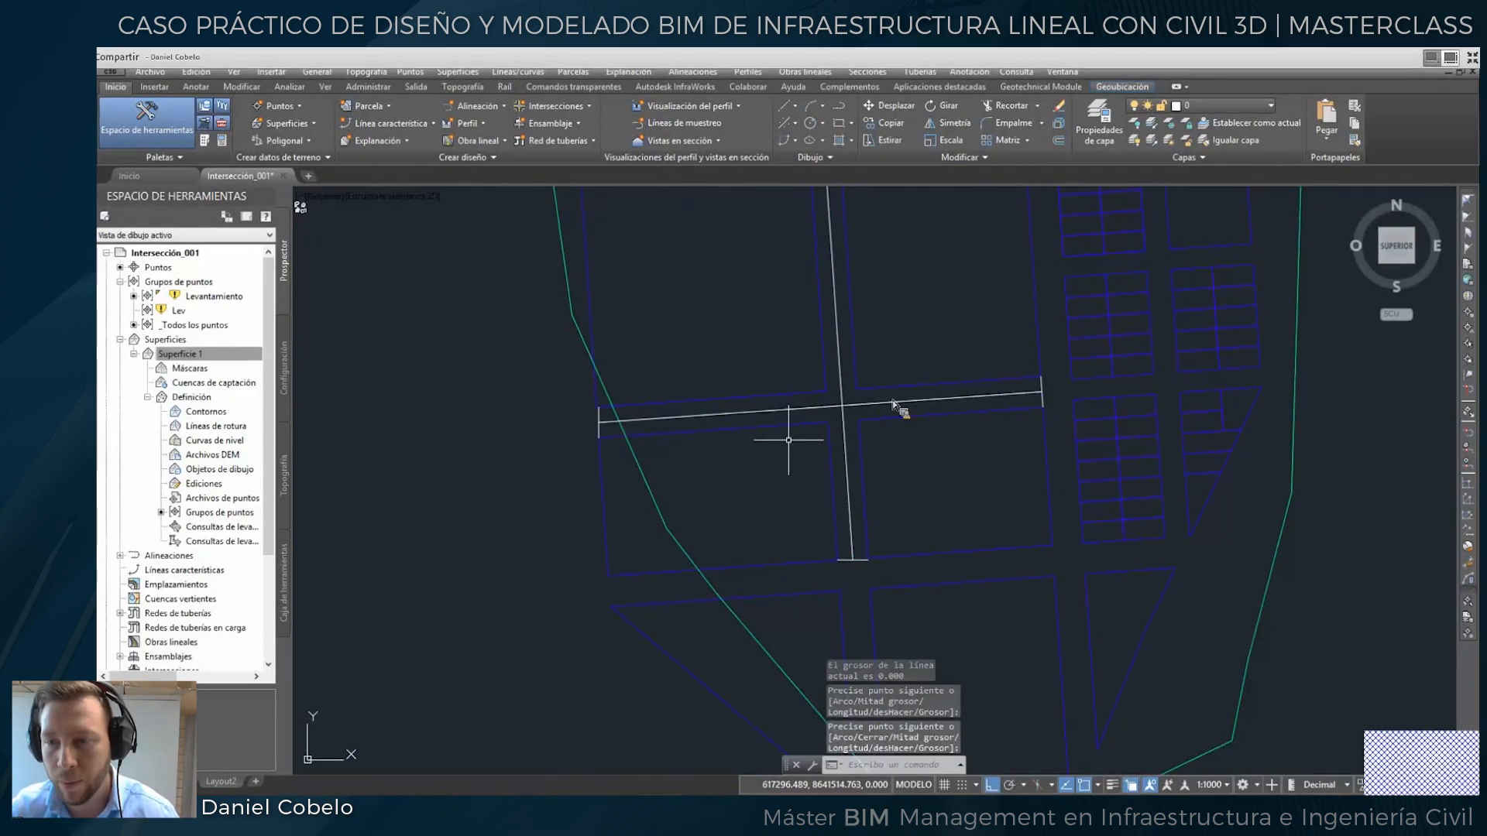
{"action": "scroll", "coordinate": [788, 439], "scroll_direction": "down", "scroll_amount": 5}
{"action": "key", "text": "Escape"}
{"action": "scroll", "coordinate": [867, 425], "scroll_direction": "up", "scroll_amount": 2}
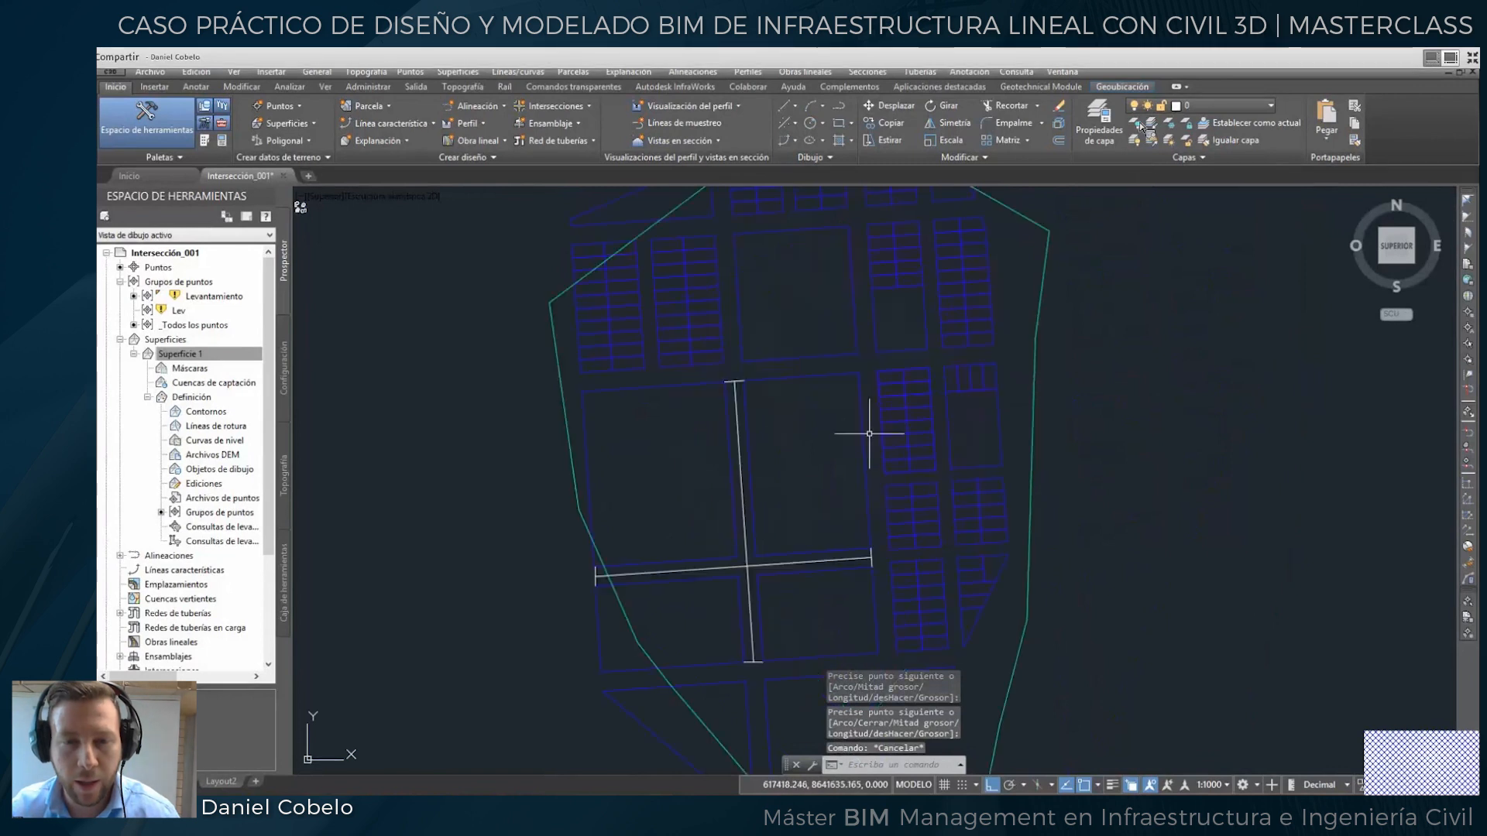
Turn off the Lotes layer by picking one of the block outlines.
{"action": "middle_click_drag", "start_coordinate": [857, 337], "coordinate": [881, 370]}
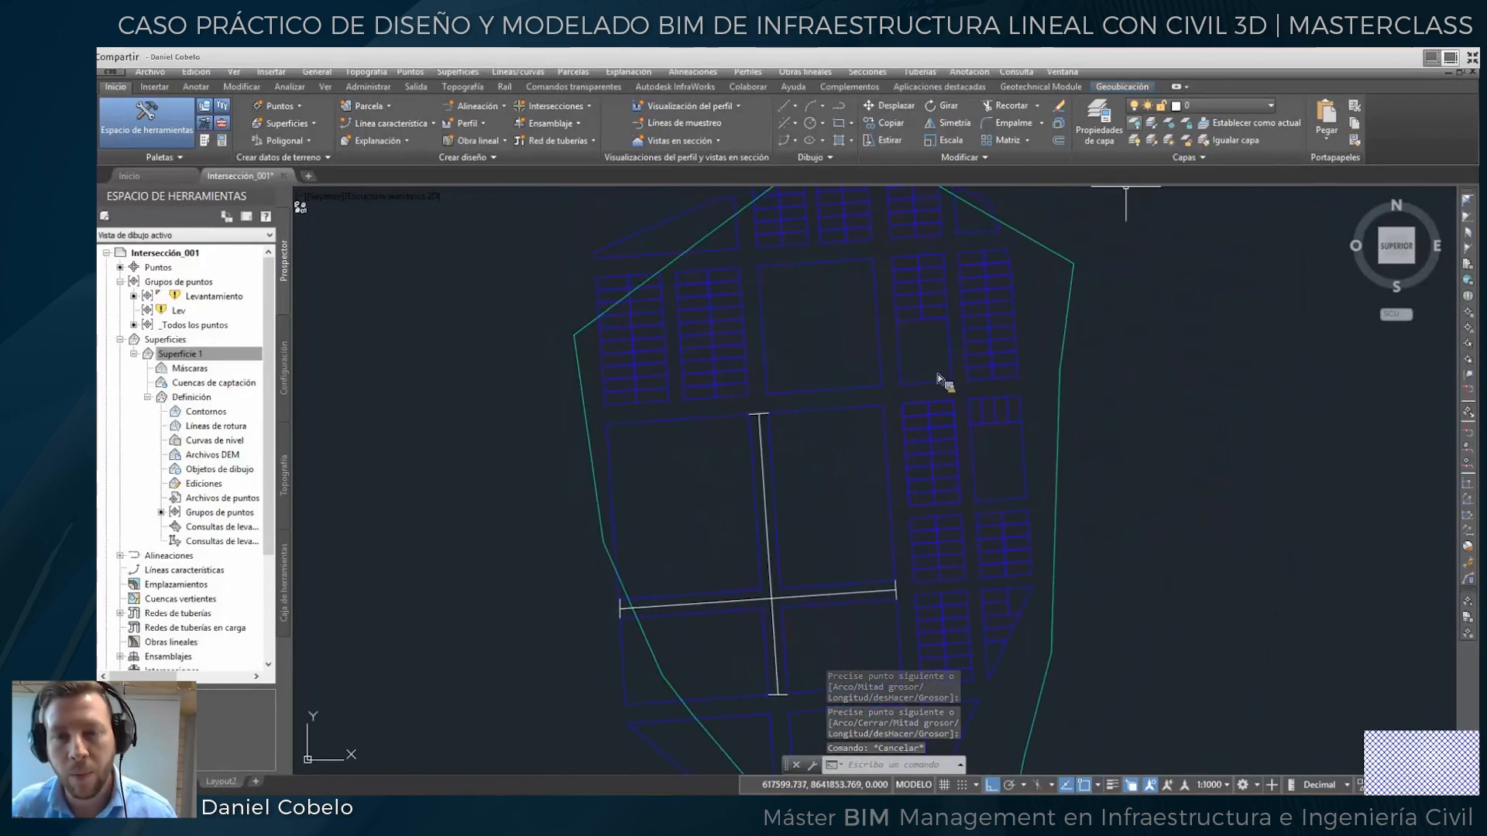
{"action": "left_click", "coordinate": [926, 394]}
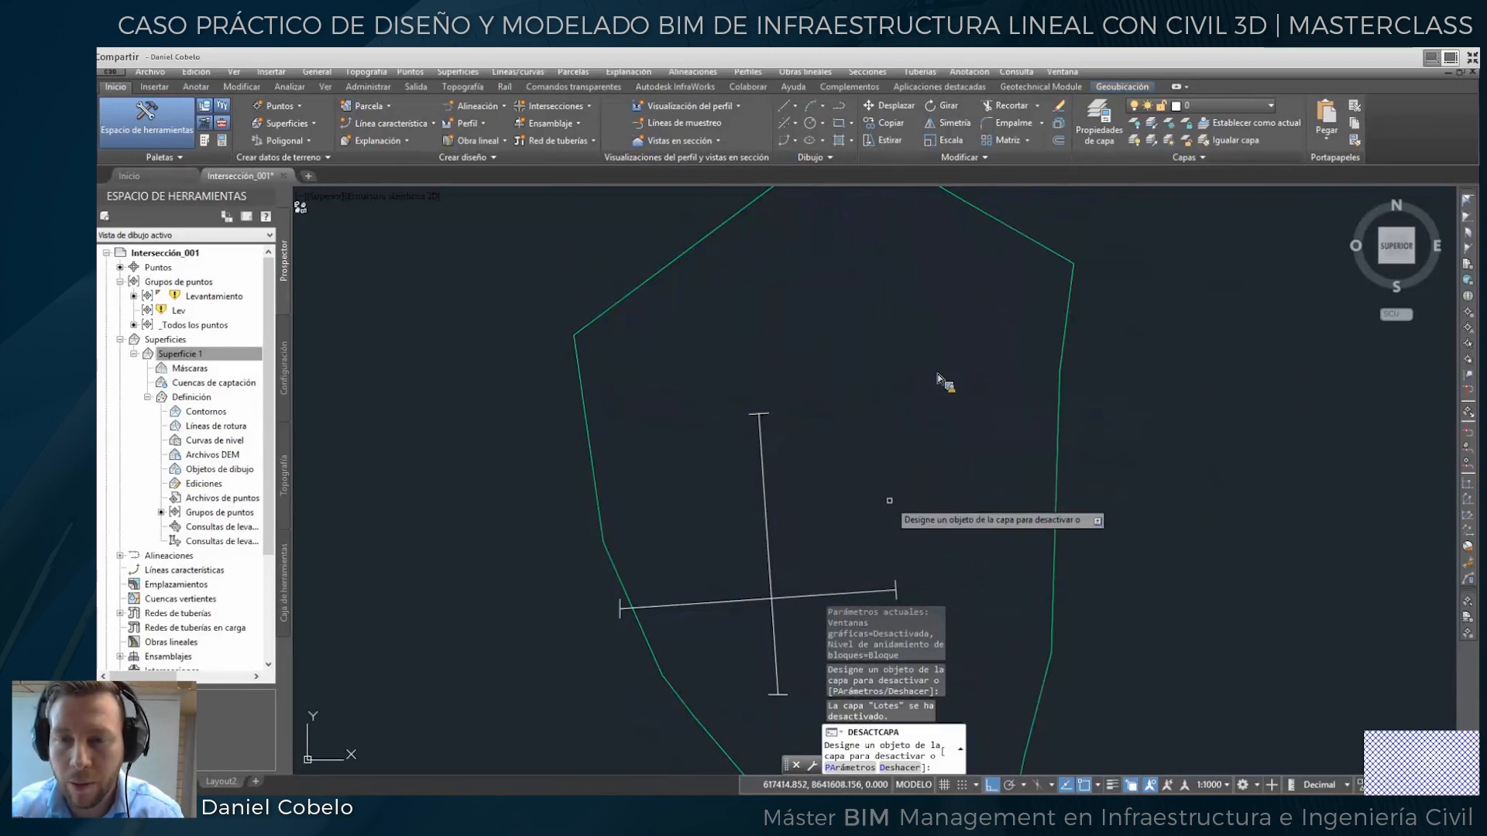
{"action": "middle_click_drag", "start_coordinate": [895, 480], "coordinate": [898, 453]}
{"action": "key", "text": "Escape"}
{"action": "key", "text": "Escape"}
{"action": "scroll", "coordinate": [851, 441], "scroll_direction": "down", "scroll_amount": 2}
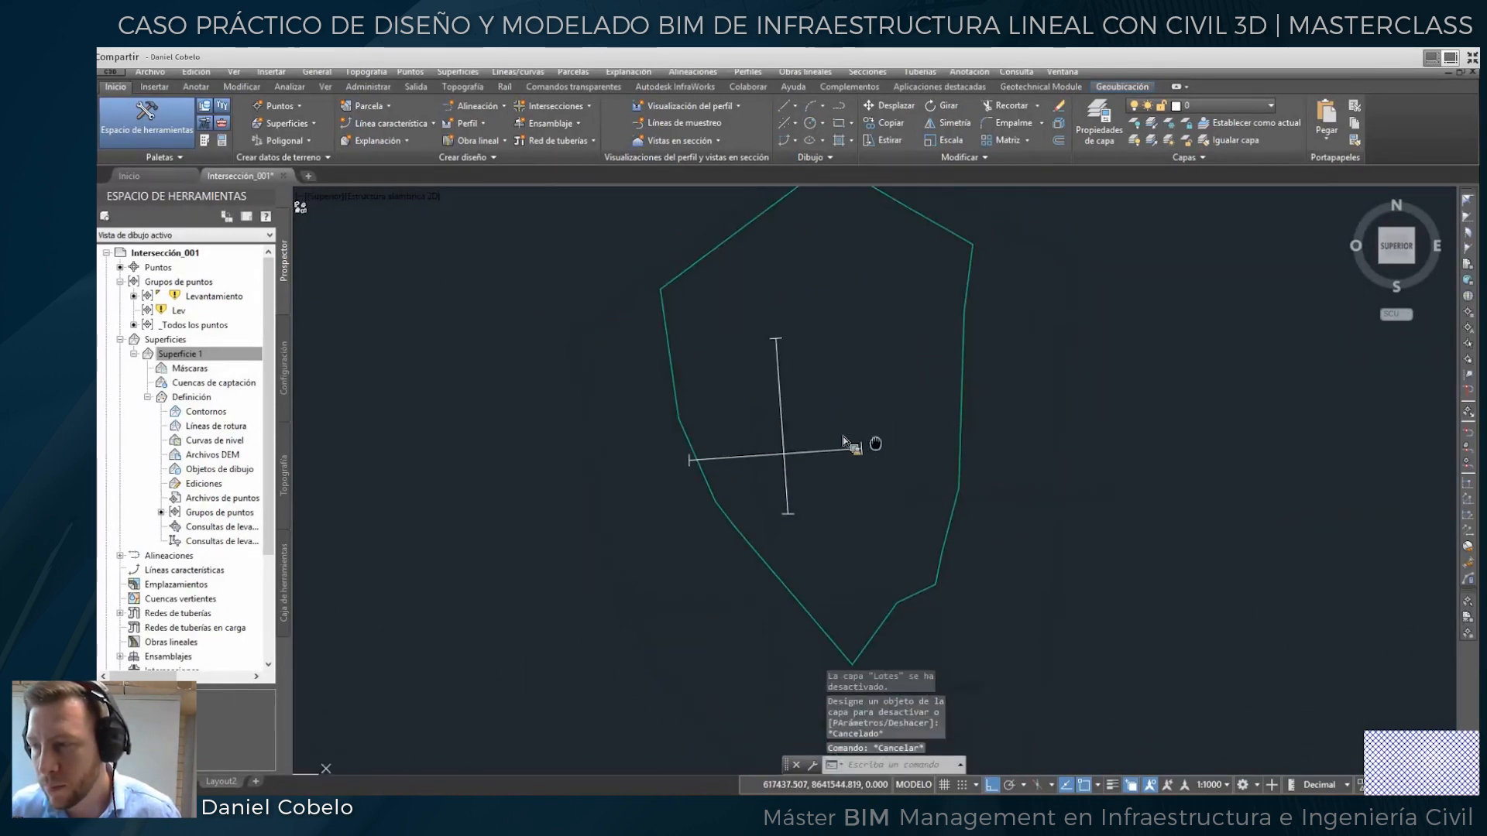
Create an alignment named Principal from the vertical centreline polyline, keeping its southward direction and disabling criteria-based design.
{"action": "middle_click_drag", "start_coordinate": [779, 475], "coordinate": [777, 480]}
{"action": "middle_click_drag", "start_coordinate": [838, 403], "coordinate": [856, 428]}
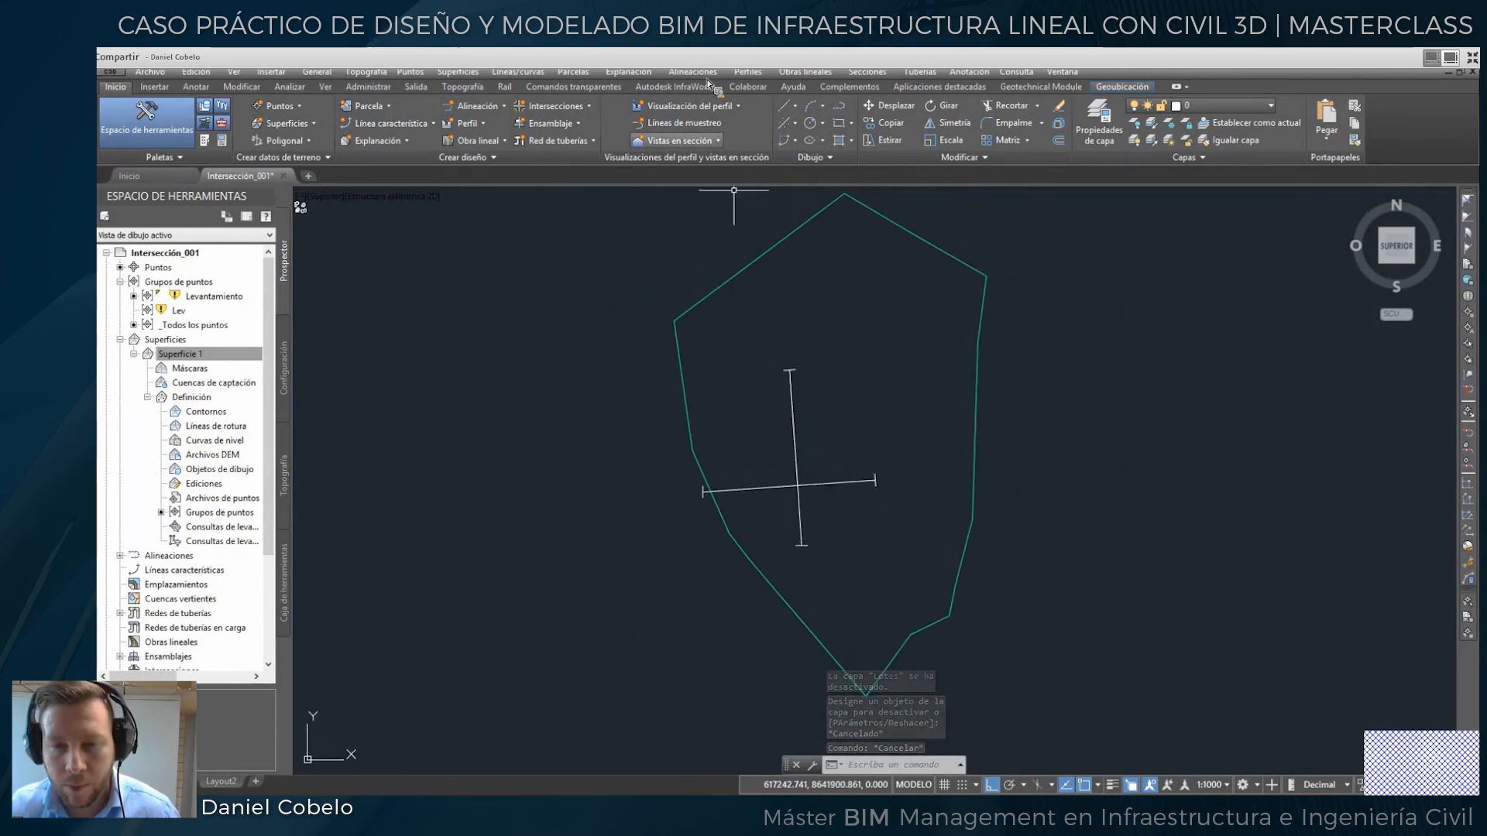
{"action": "left_click", "coordinate": [693, 72]}
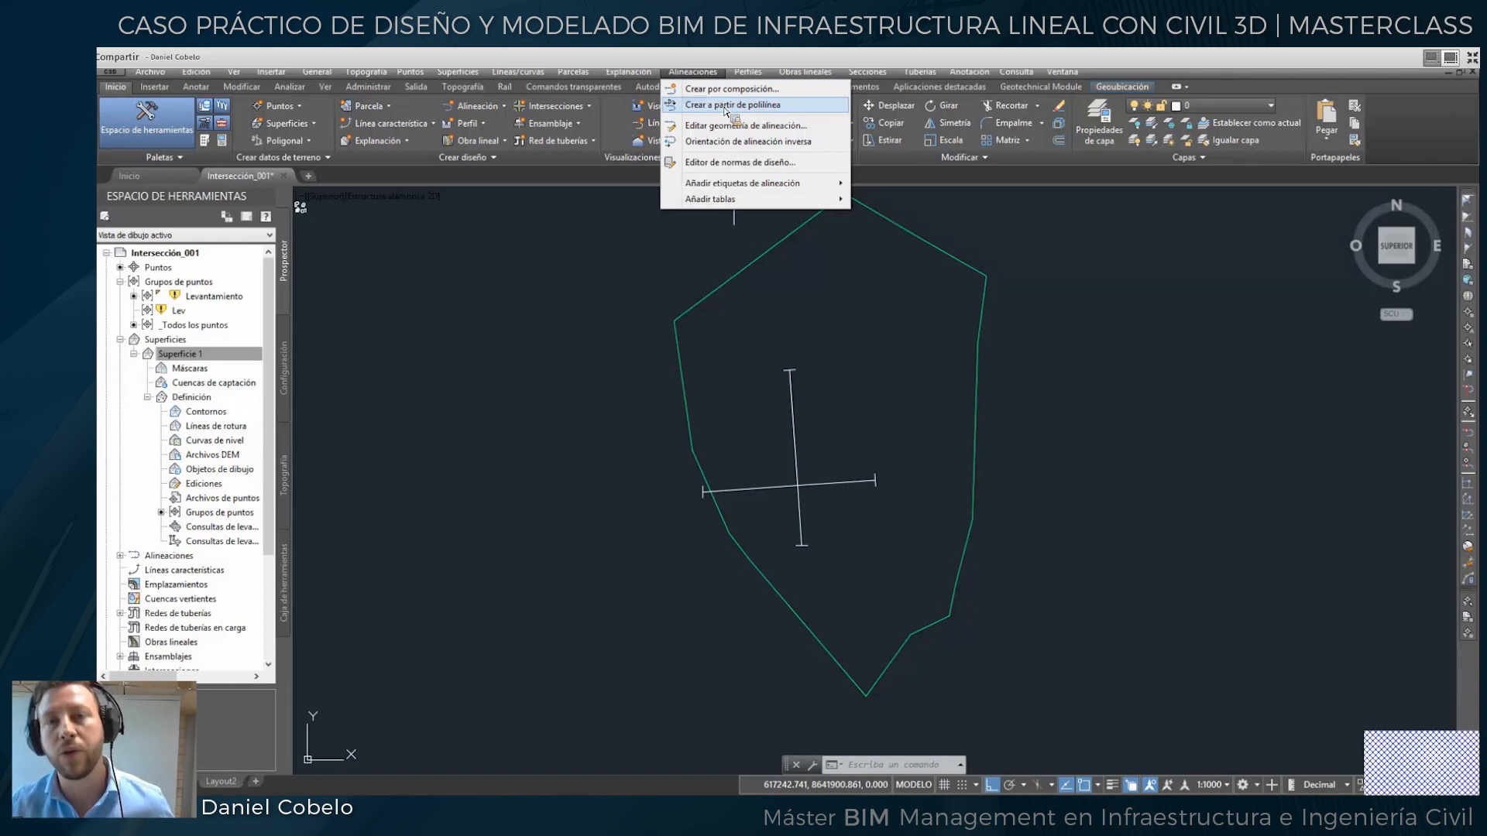
{"action": "left_click", "coordinate": [727, 106]}
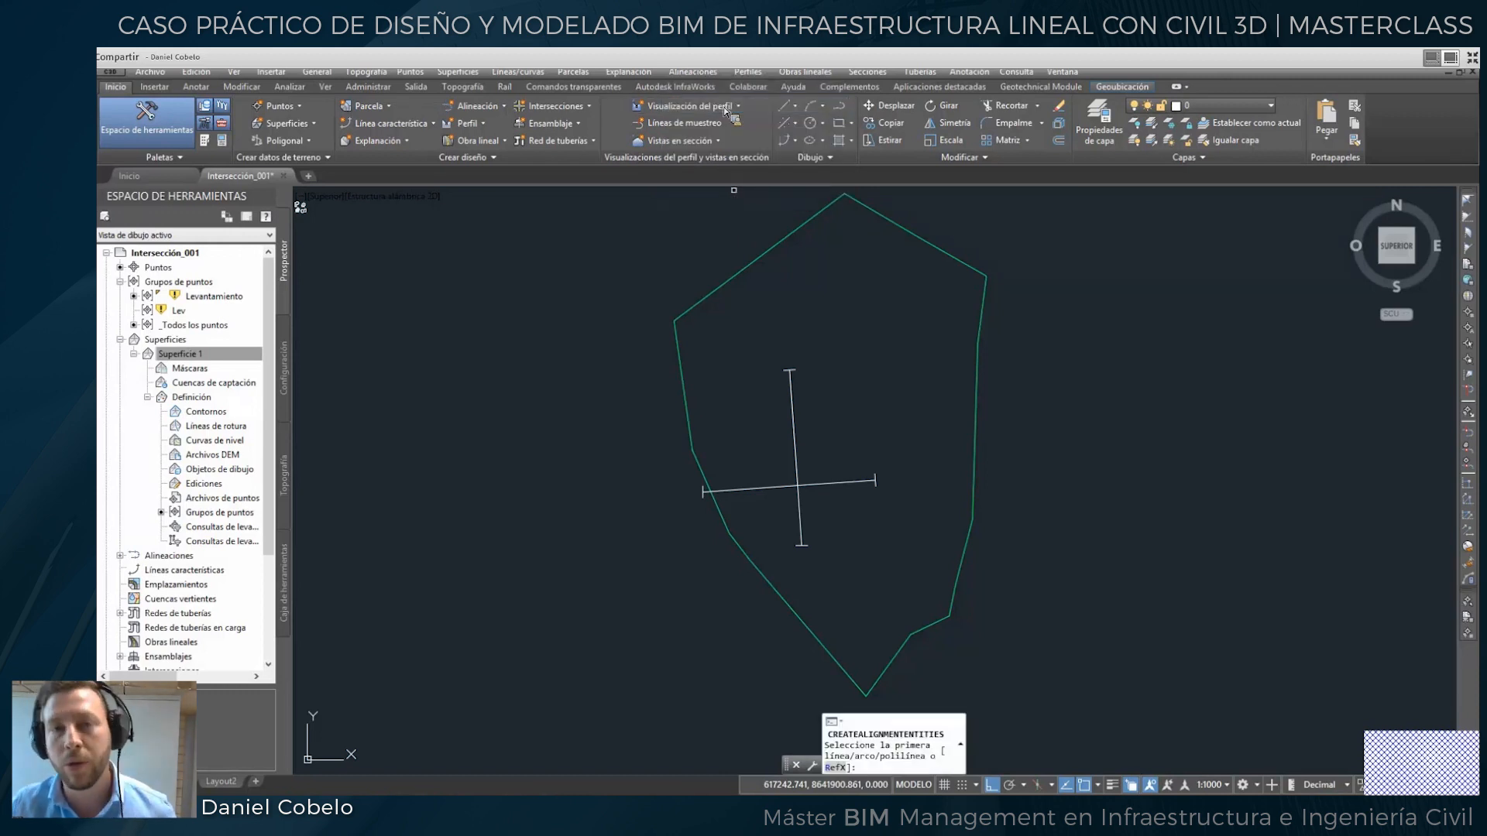
{"action": "left_click", "coordinate": [797, 426]}
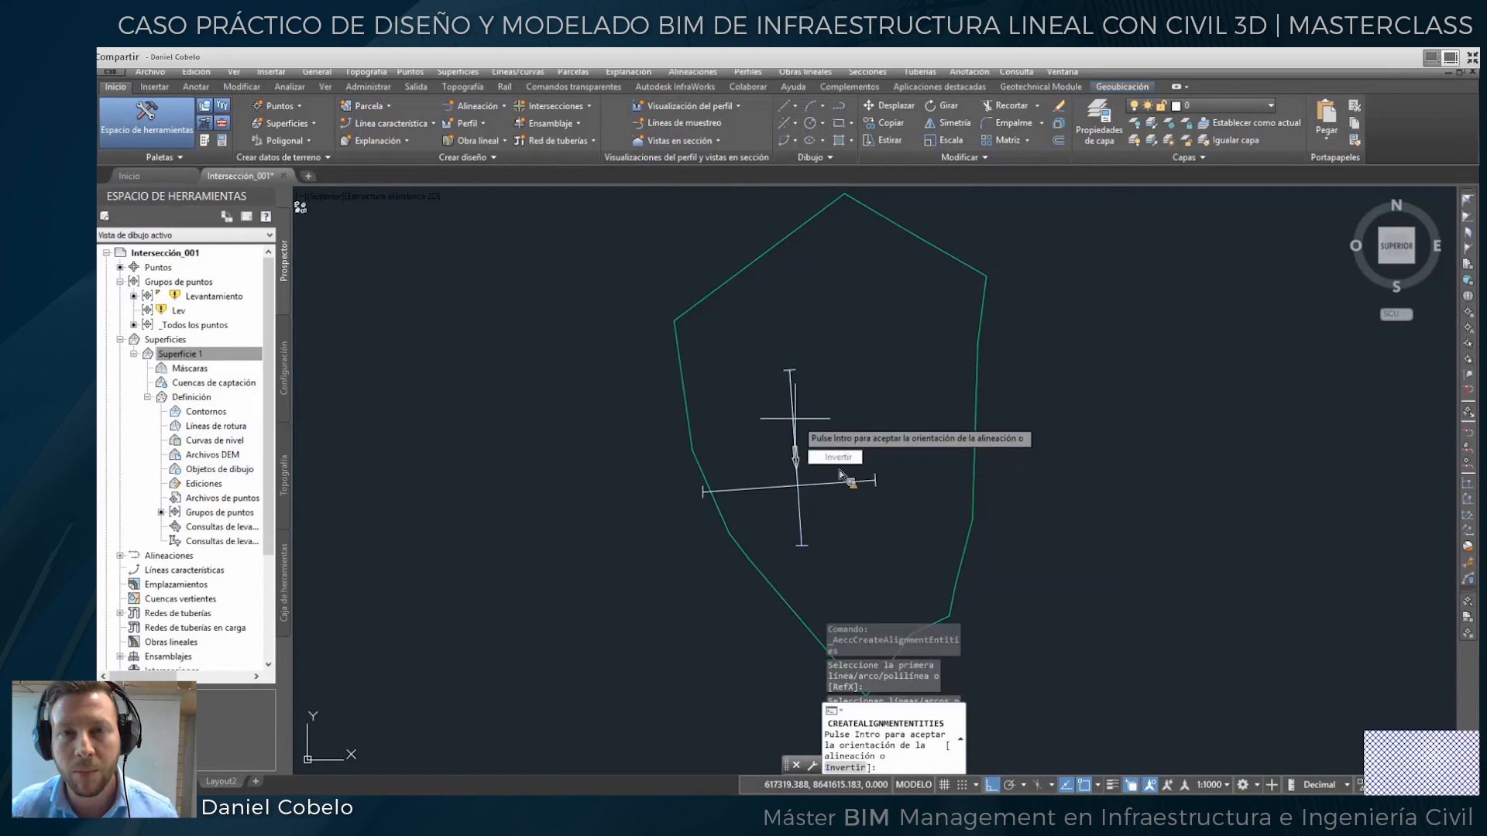
{"action": "key", "text": "Return"}
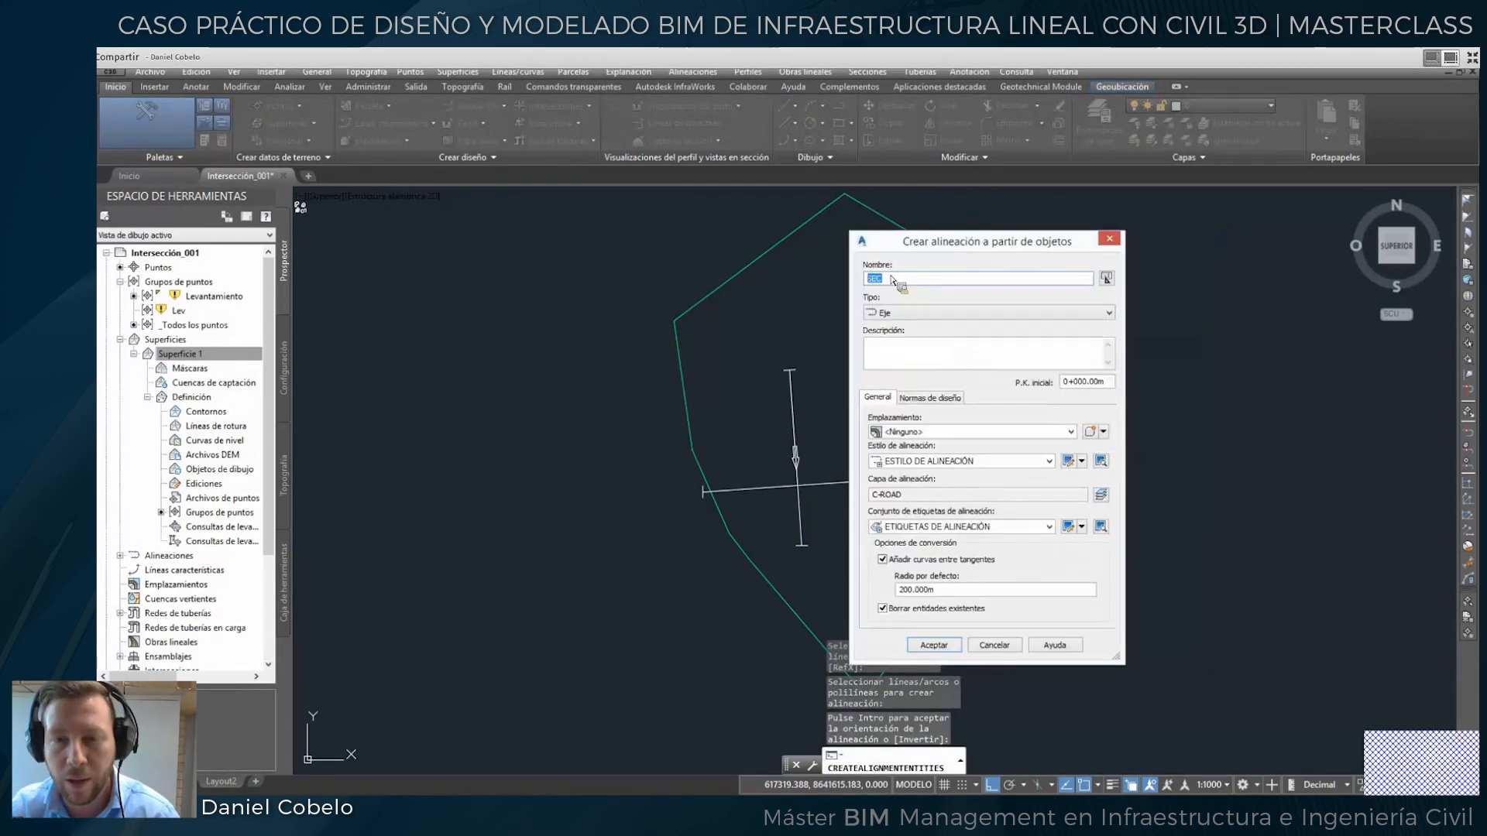
{"action": "type", "text": "Prin"}
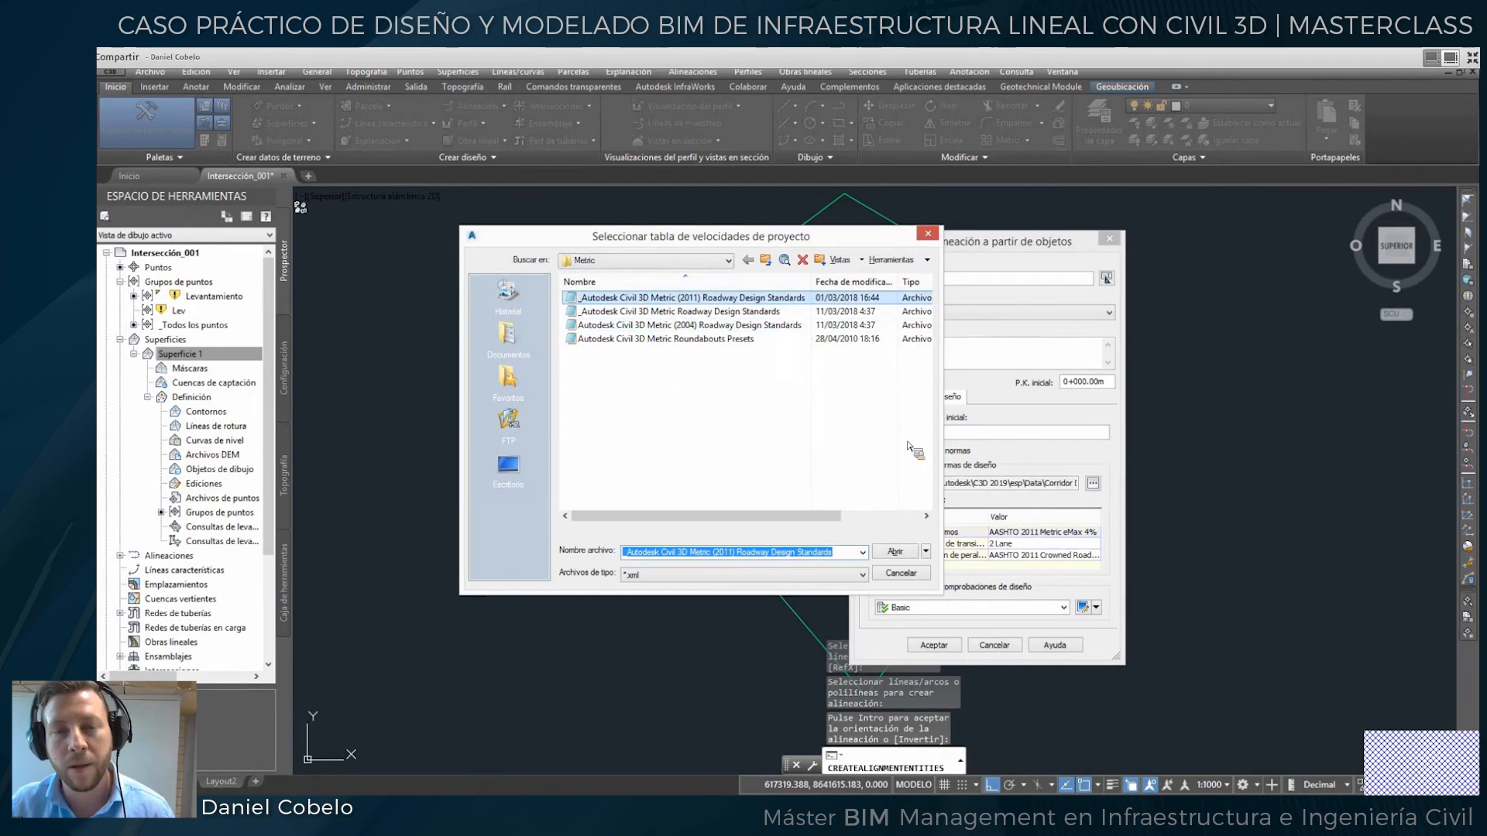
{"action": "key", "text": "Return"}
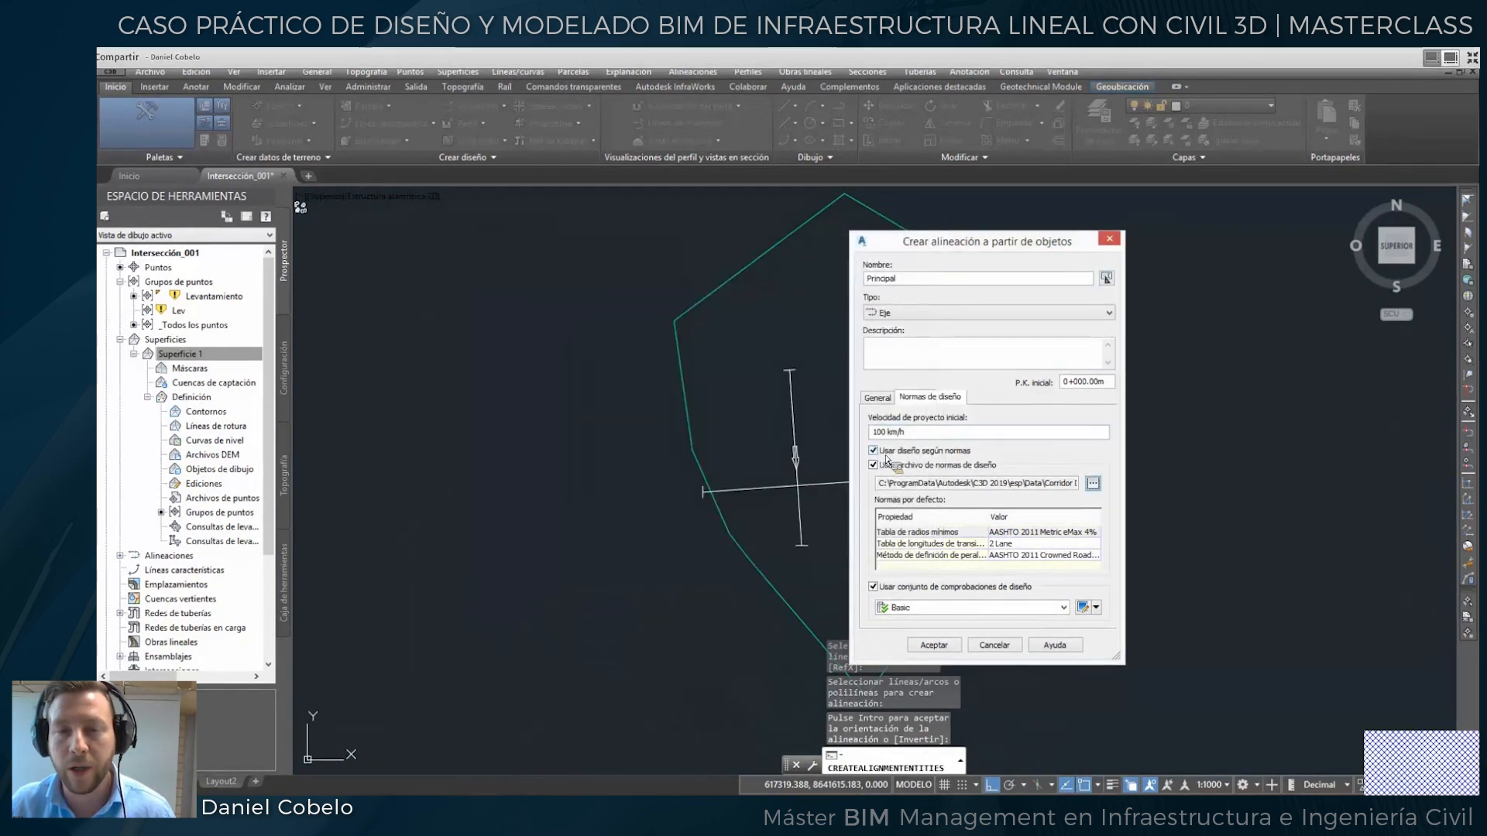
{"action": "left_click", "coordinate": [873, 450]}
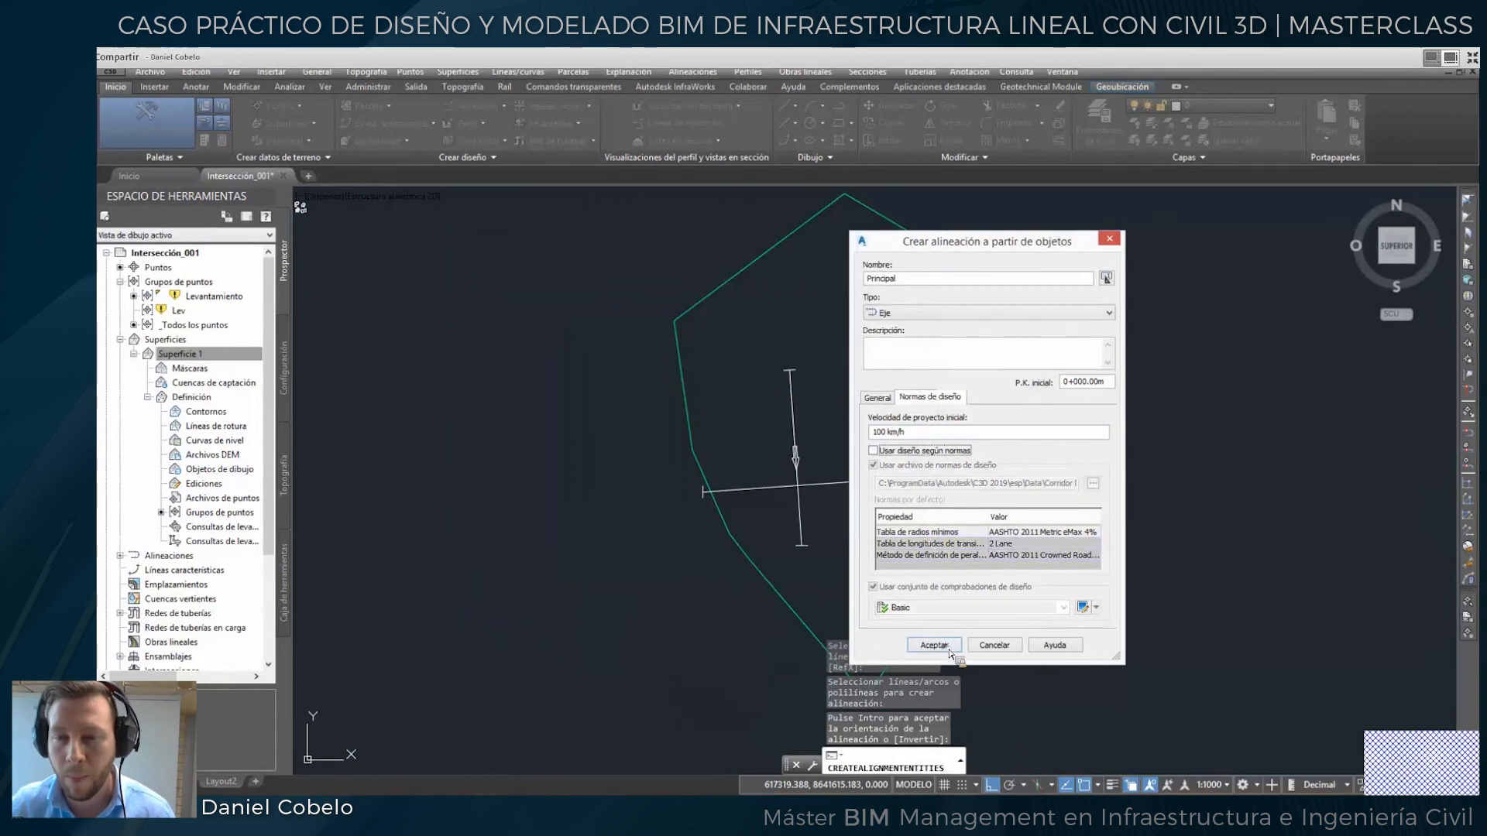
{"action": "left_click", "coordinate": [949, 649]}
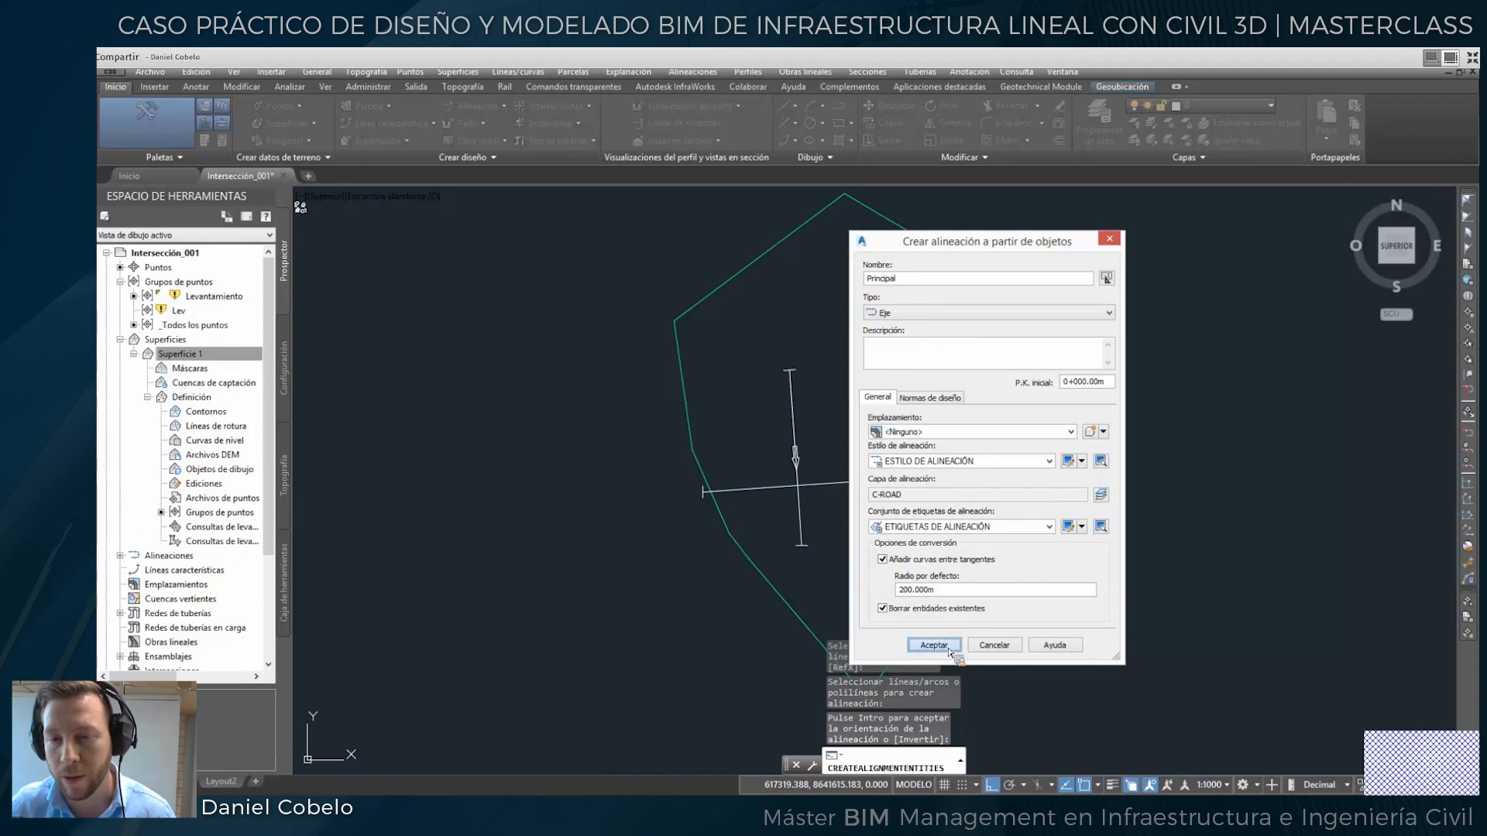
{"action": "left_click", "coordinate": [933, 645]}
Create an alignment named Secundaria from the horizontal centreline polyline, keeping its westward direction.
{"action": "scroll", "coordinate": [797, 448], "scroll_direction": "up", "scroll_amount": 3}
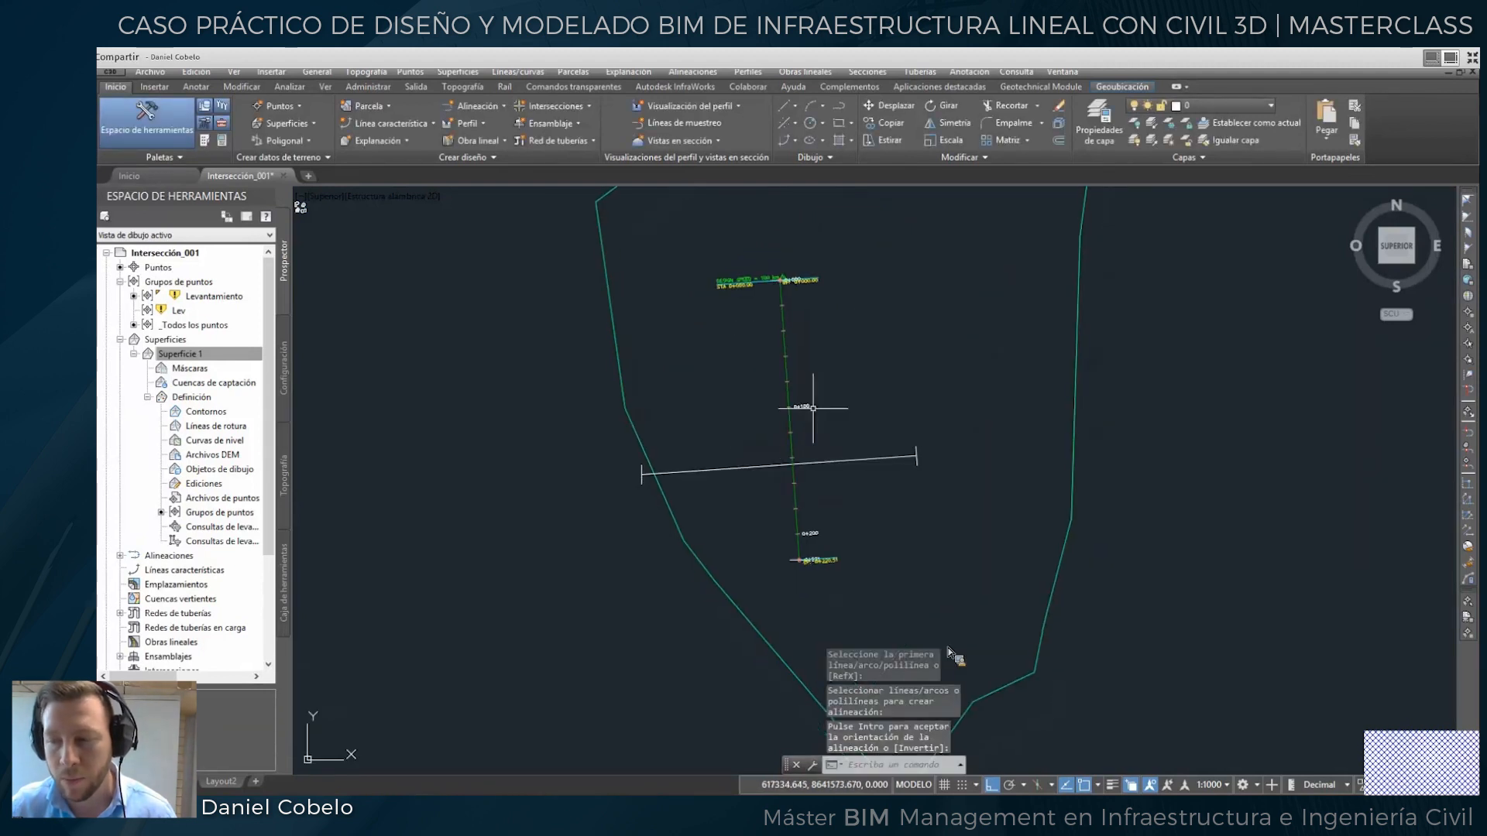
{"action": "middle_click_drag", "start_coordinate": [890, 415], "coordinate": [898, 443]}
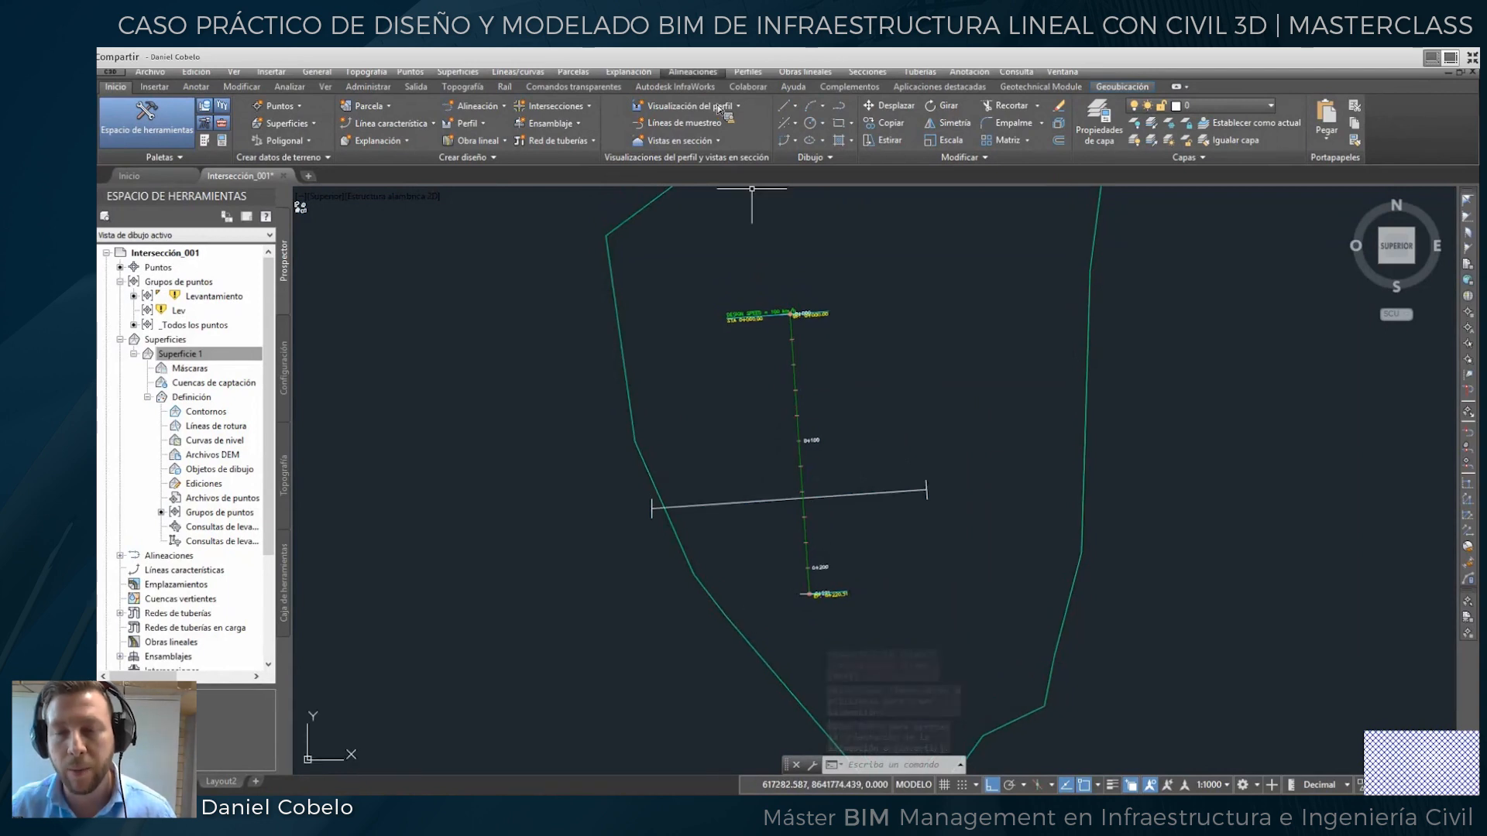
{"action": "left_click", "coordinate": [720, 109]}
{"action": "left_click", "coordinate": [732, 107]}
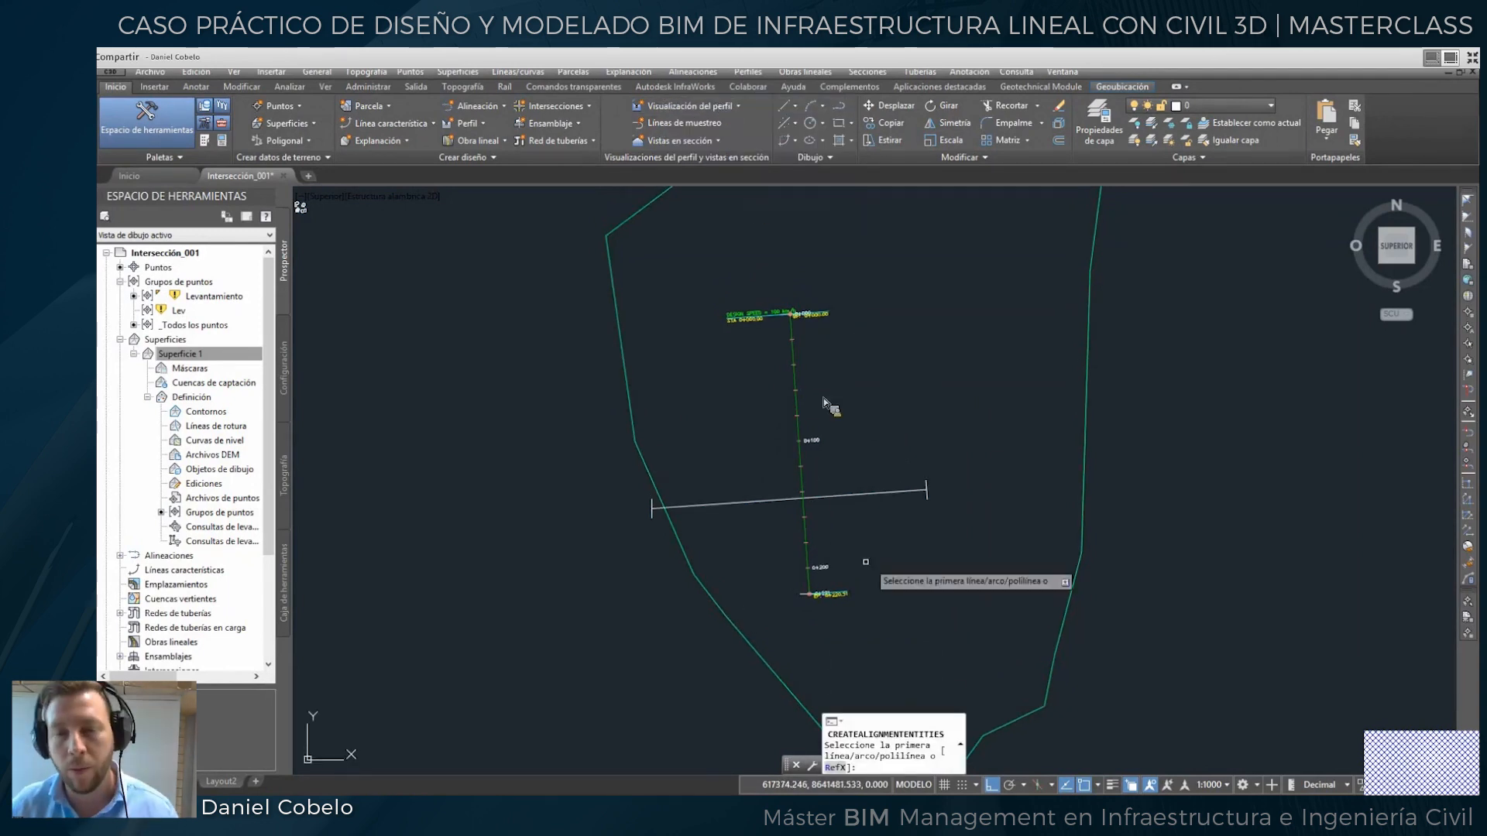
{"action": "left_click", "coordinate": [859, 499]}
{"action": "left_click", "coordinate": [857, 495]}
{"action": "key", "text": "Return"}
{"action": "key", "text": "Return"}
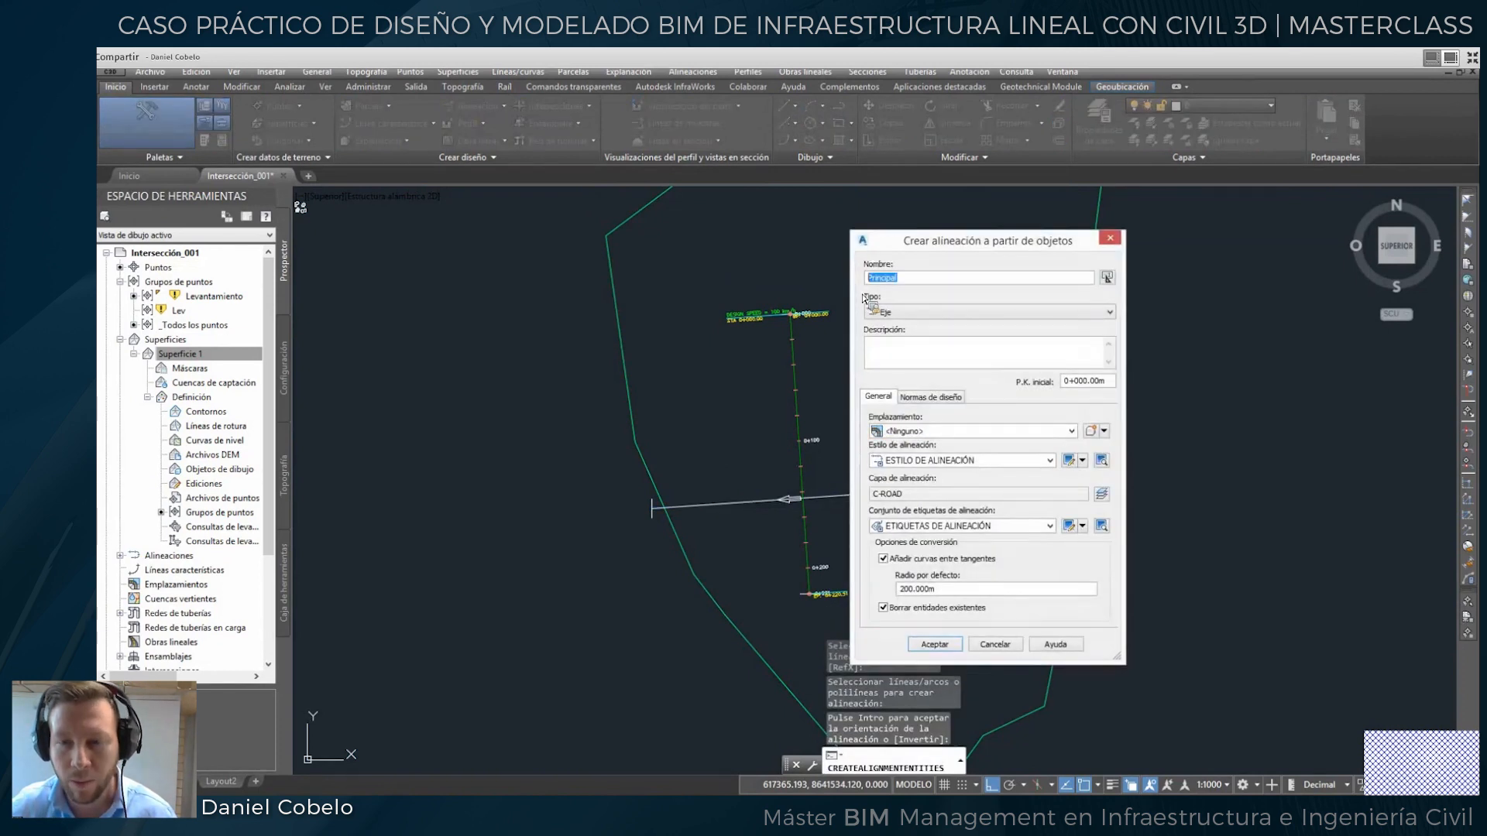
{"action": "type", "text": "Secundaria"}
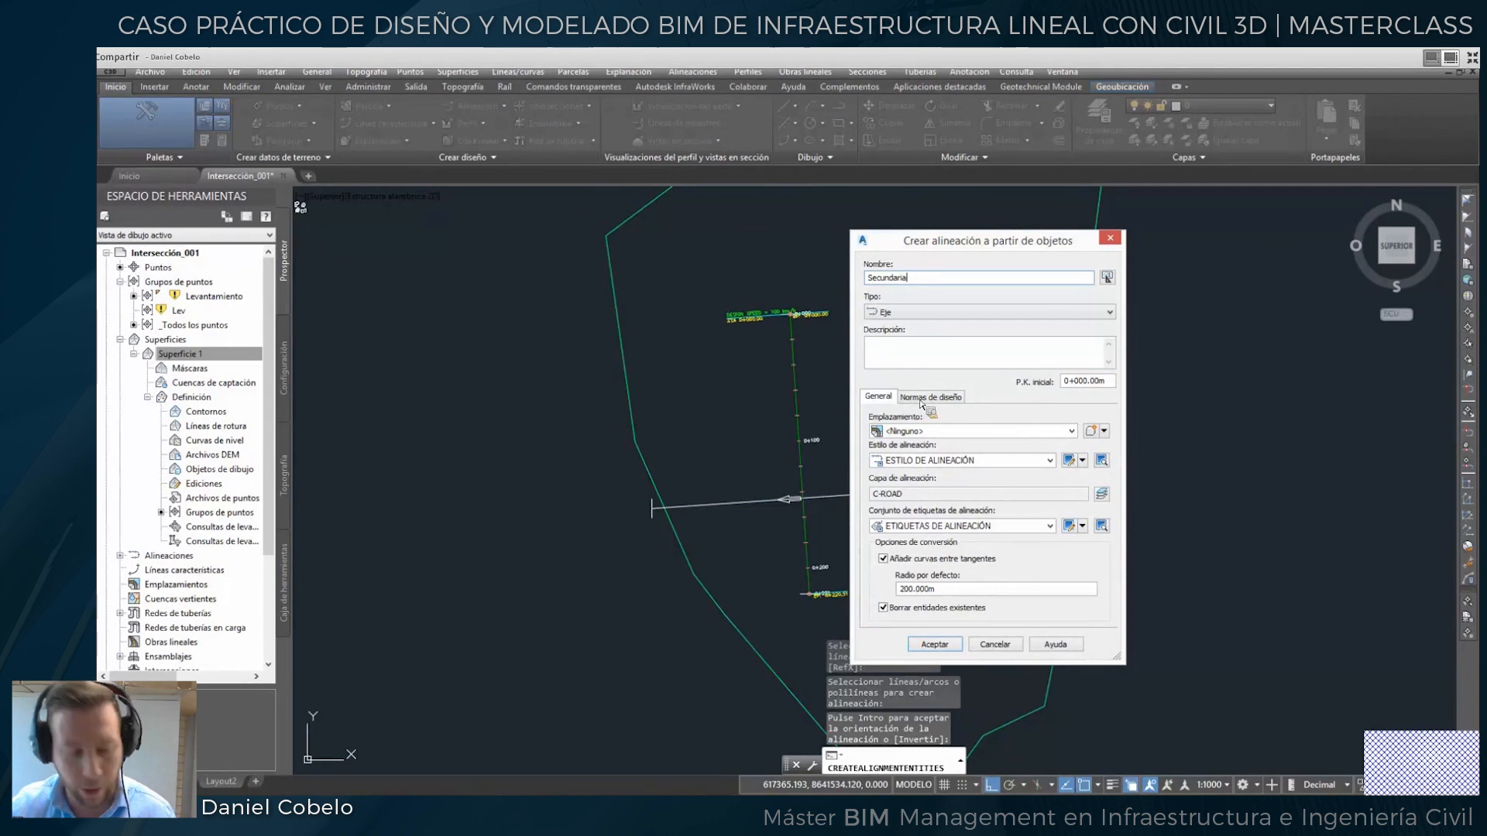
{"action": "left_click", "coordinate": [934, 644]}
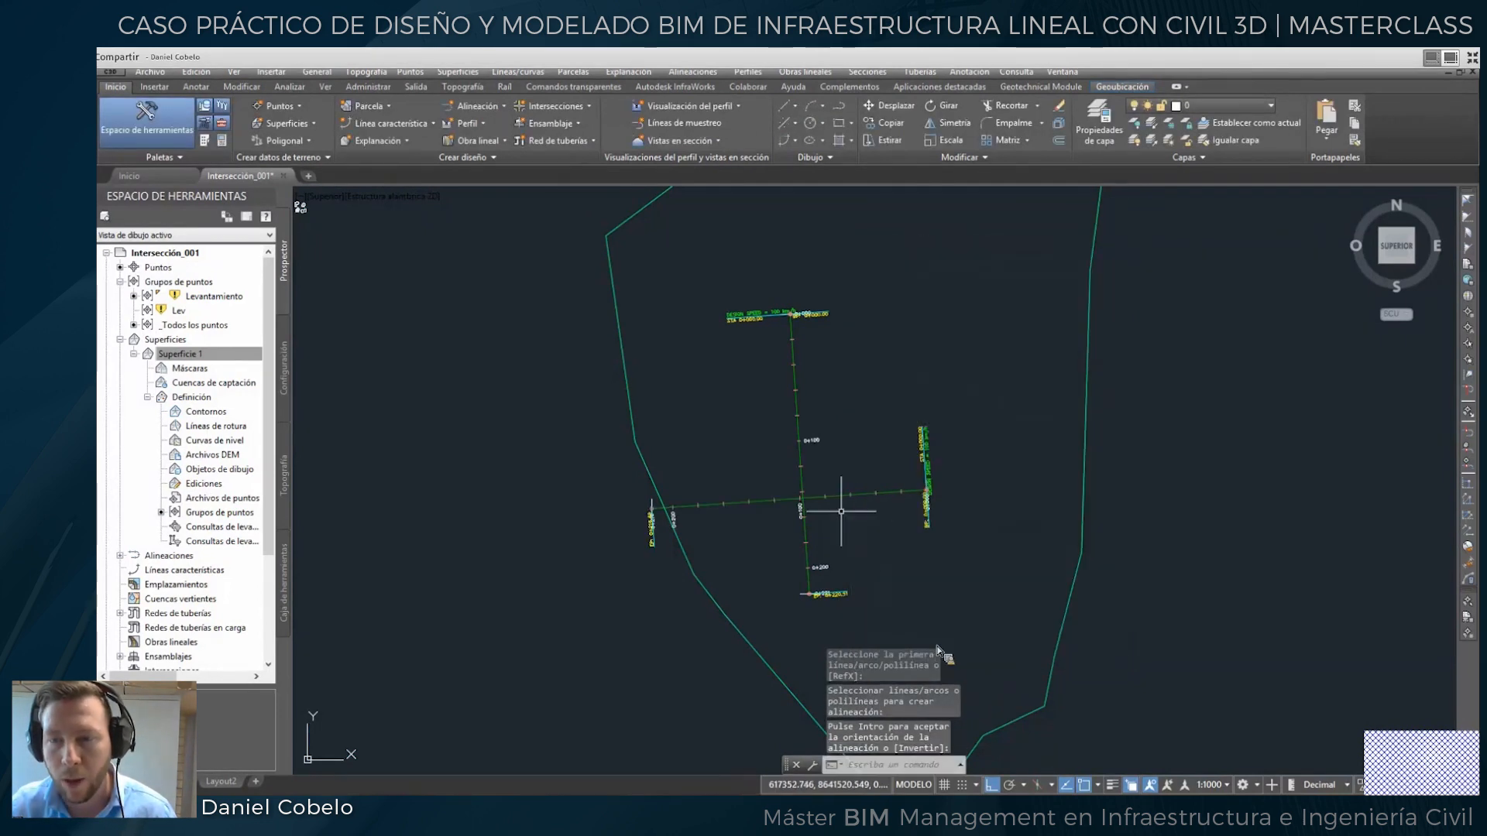
{"action": "key", "text": "Escape"}
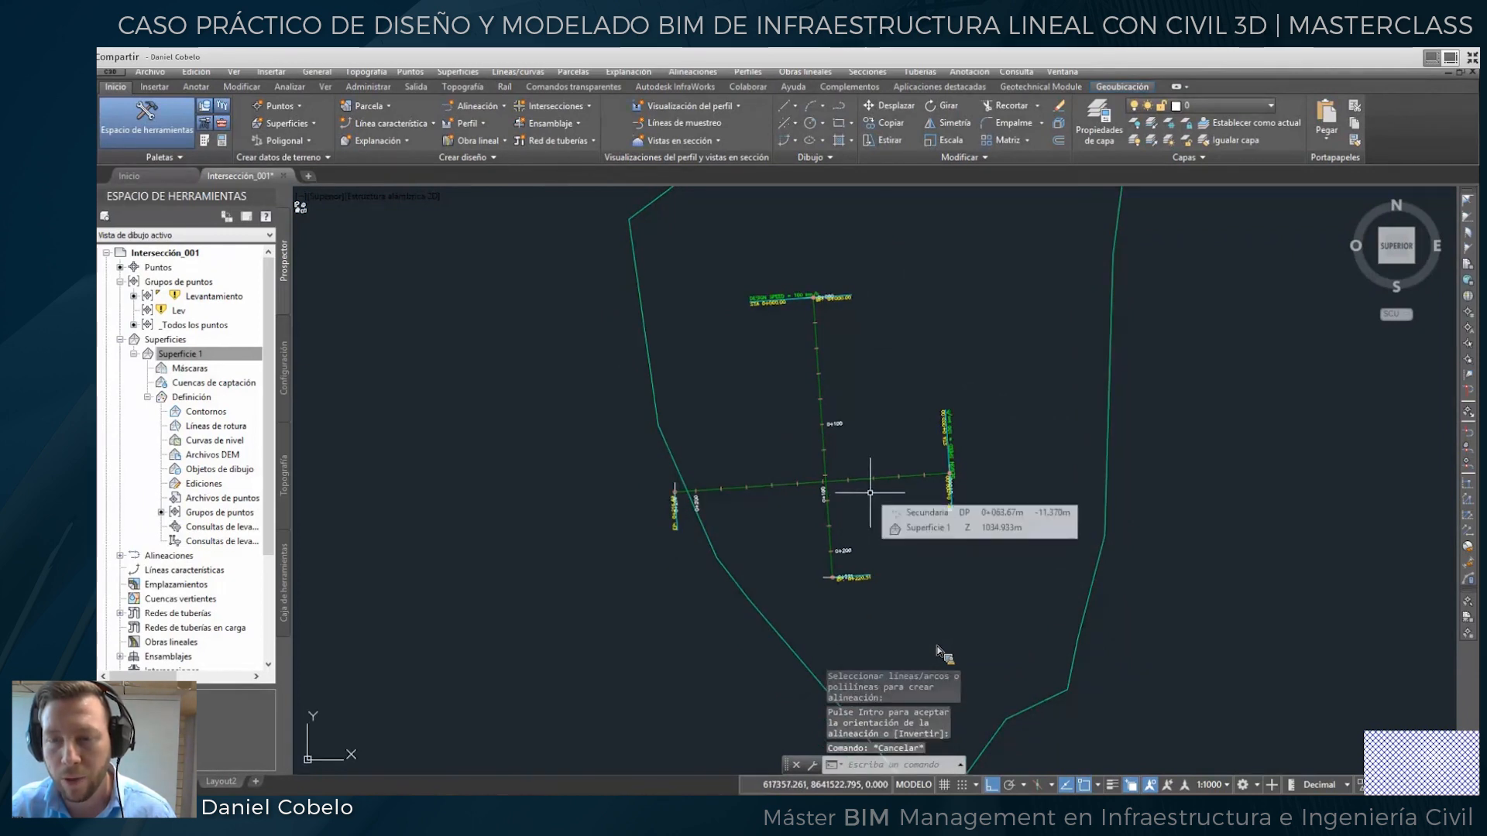
Delete the design speed and endpoint label groups from both alignments, keeping the station labels.
{"action": "middle_click_drag", "start_coordinate": [992, 504], "coordinate": [972, 518]}
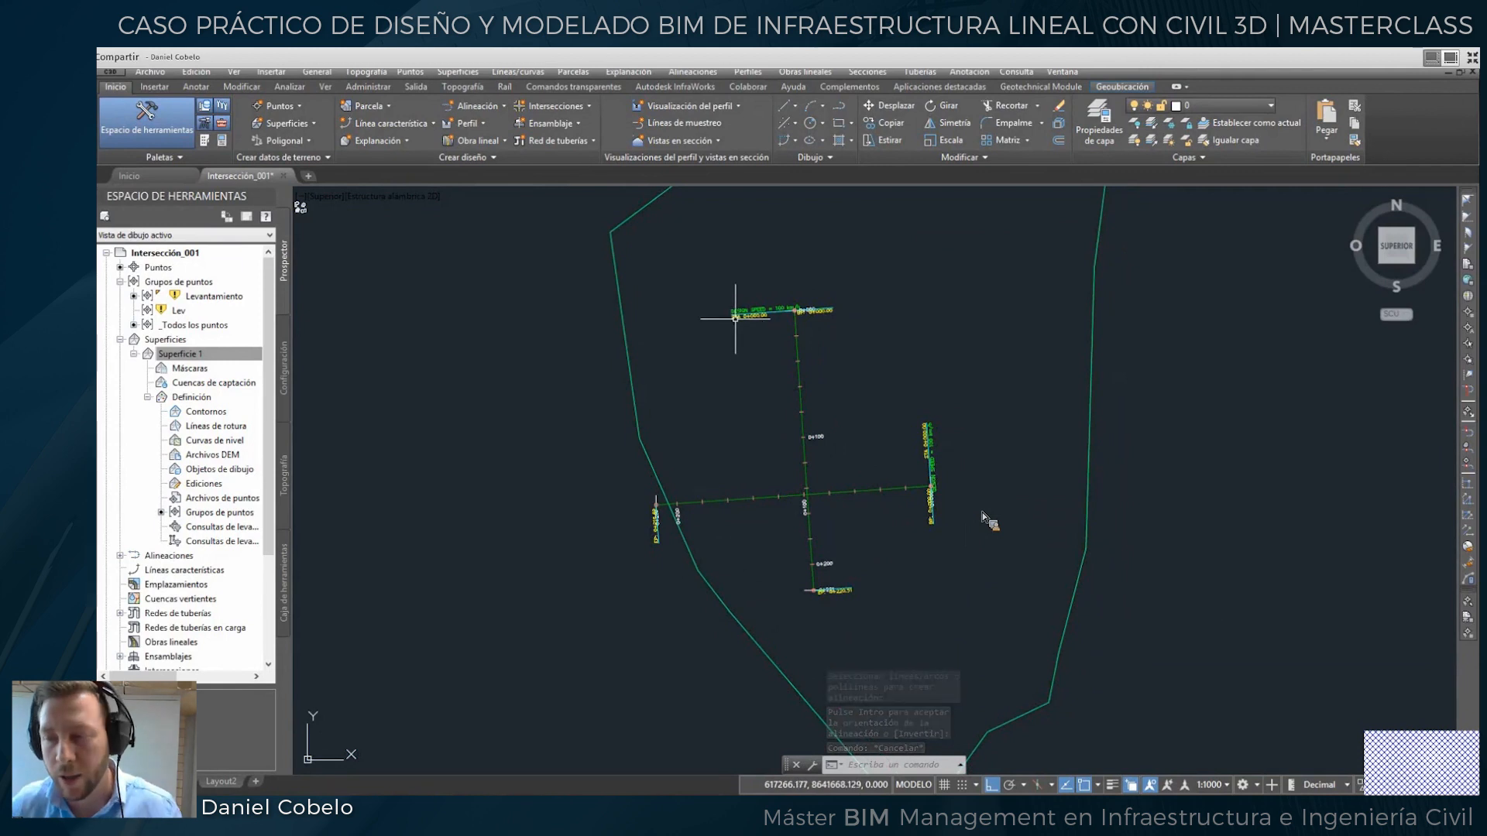
{"action": "left_click", "coordinate": [745, 313]}
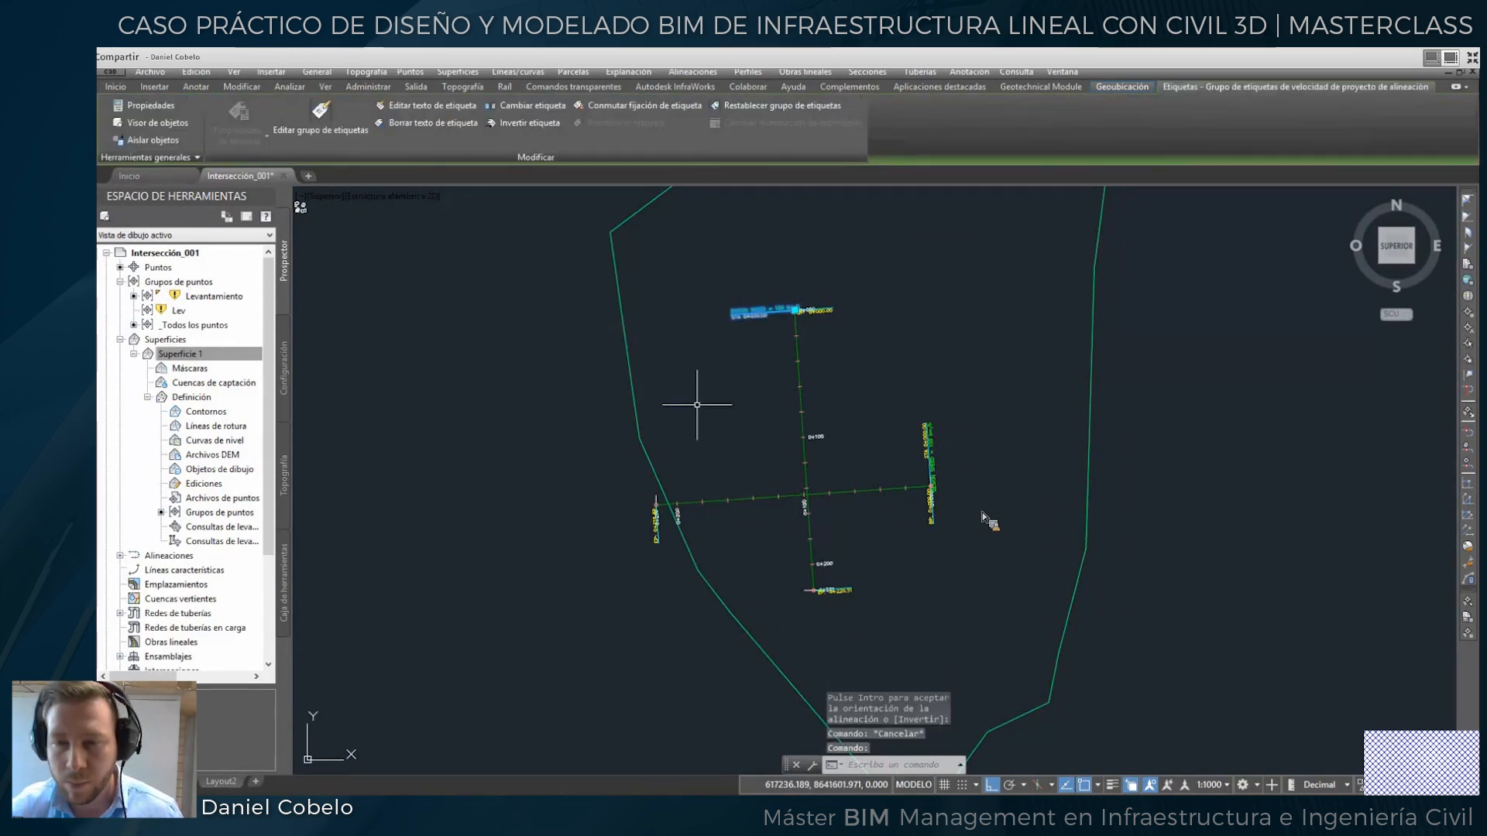
{"action": "key", "text": "Delete"}
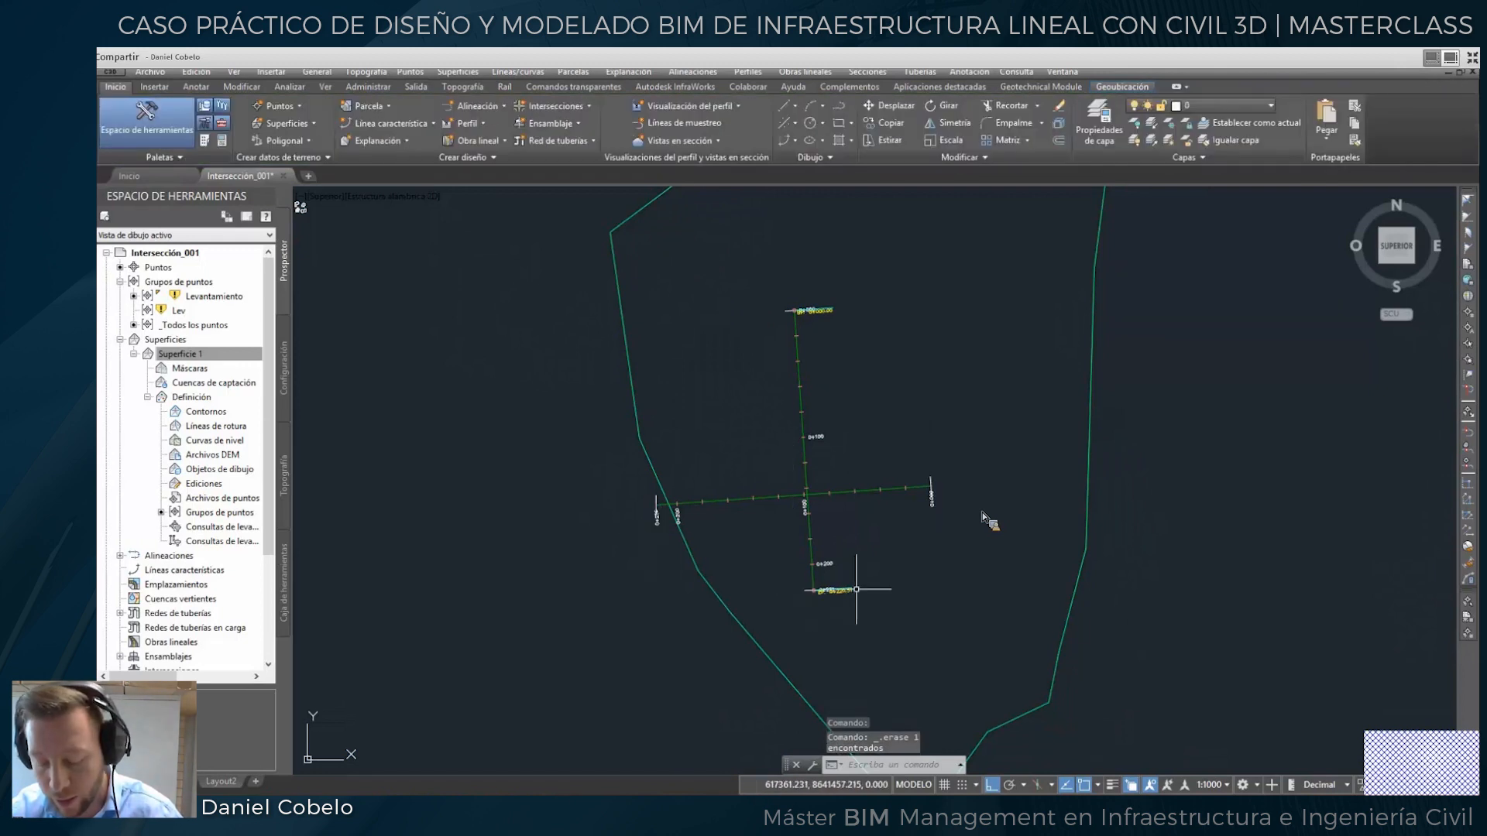
{"action": "scroll", "coordinate": [878, 551], "scroll_direction": "down", "scroll_amount": 4}
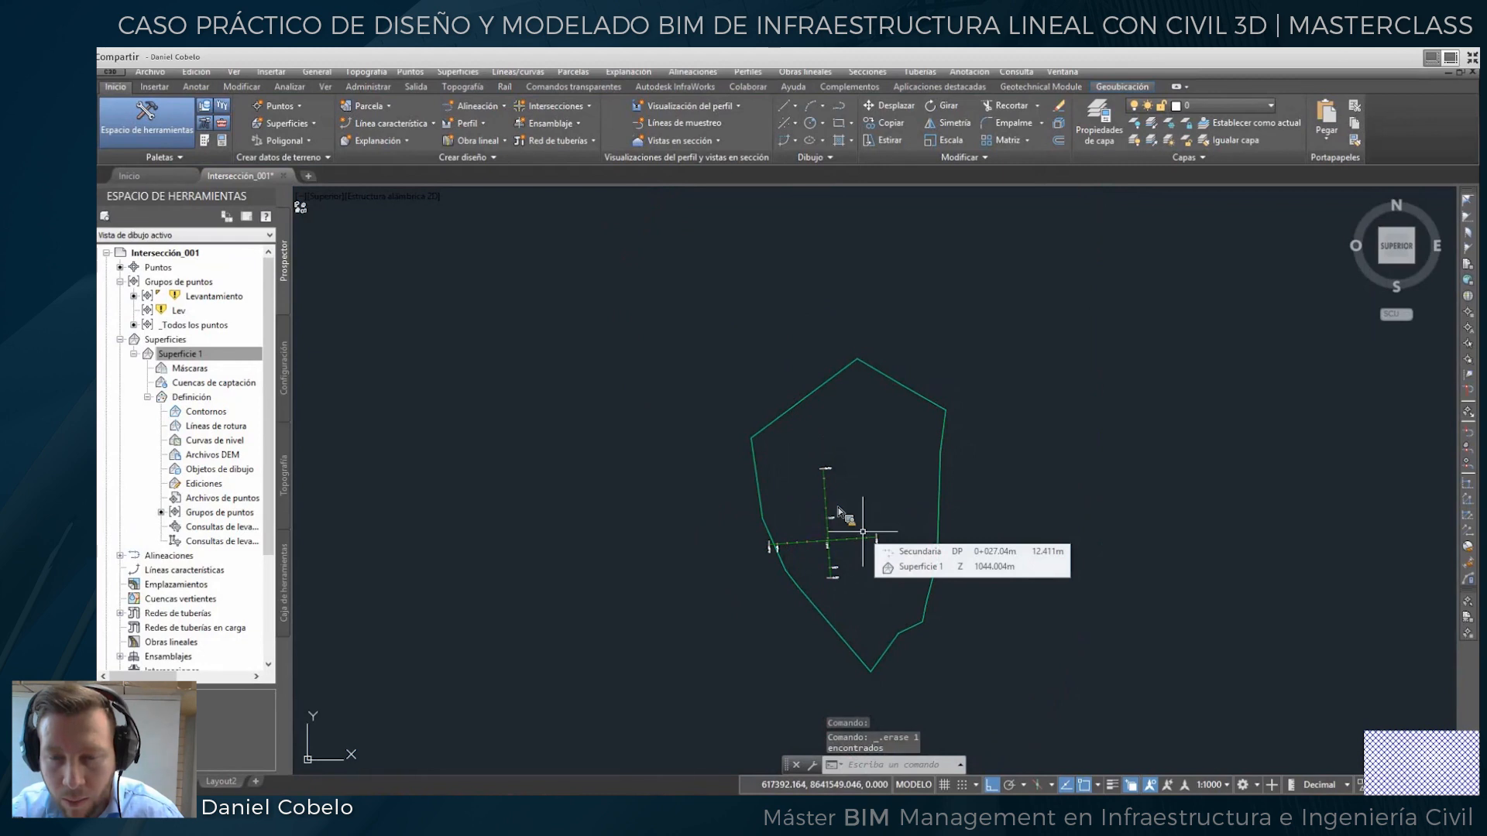
Sample Superficie 1 along the full Principal alignment as a surface profile and start its profile view.
{"action": "middle_click_drag", "start_coordinate": [853, 506], "coordinate": [836, 501]}
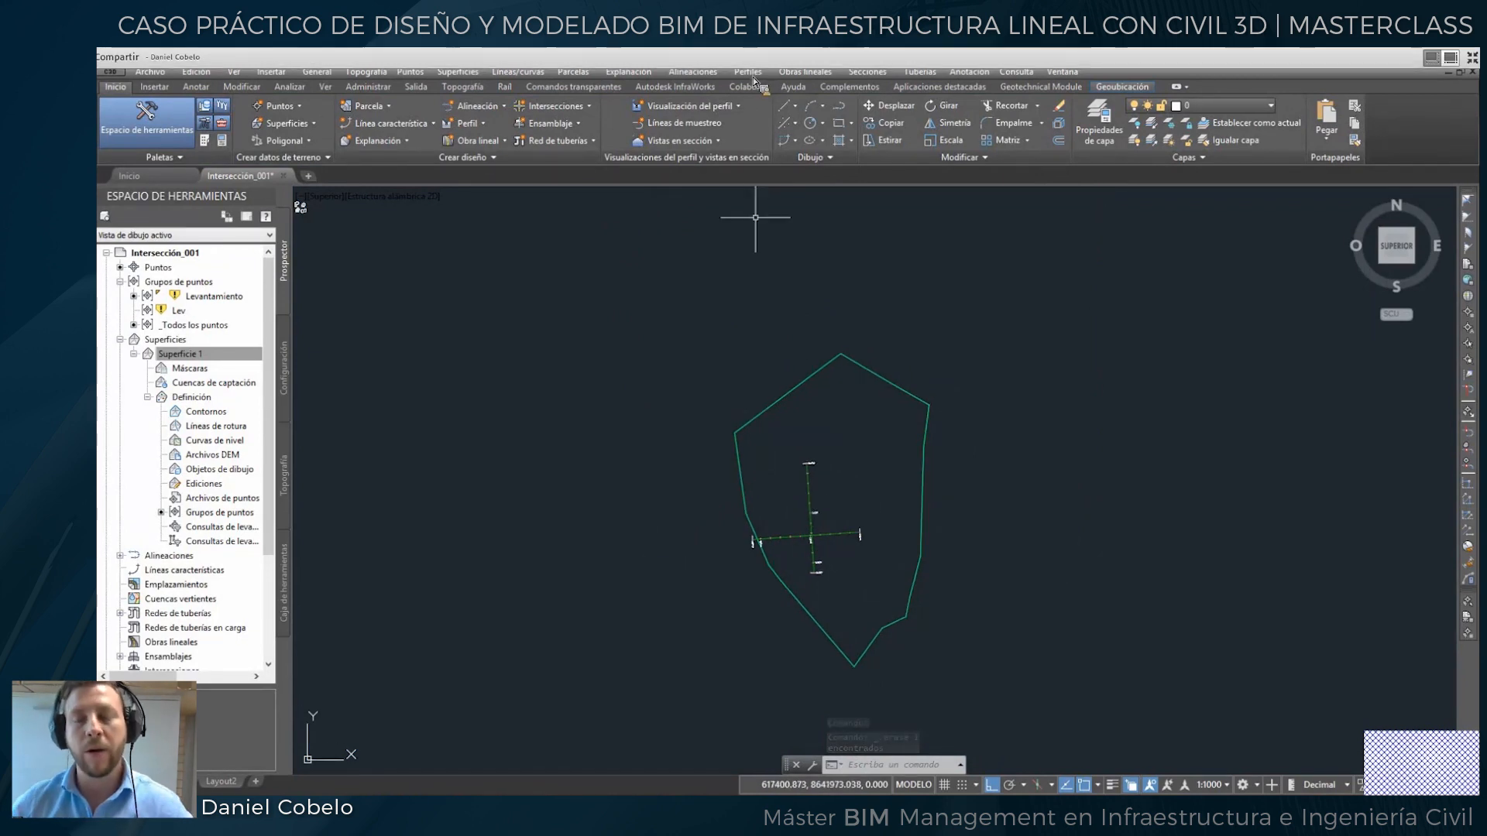
{"action": "left_click", "coordinate": [748, 72]}
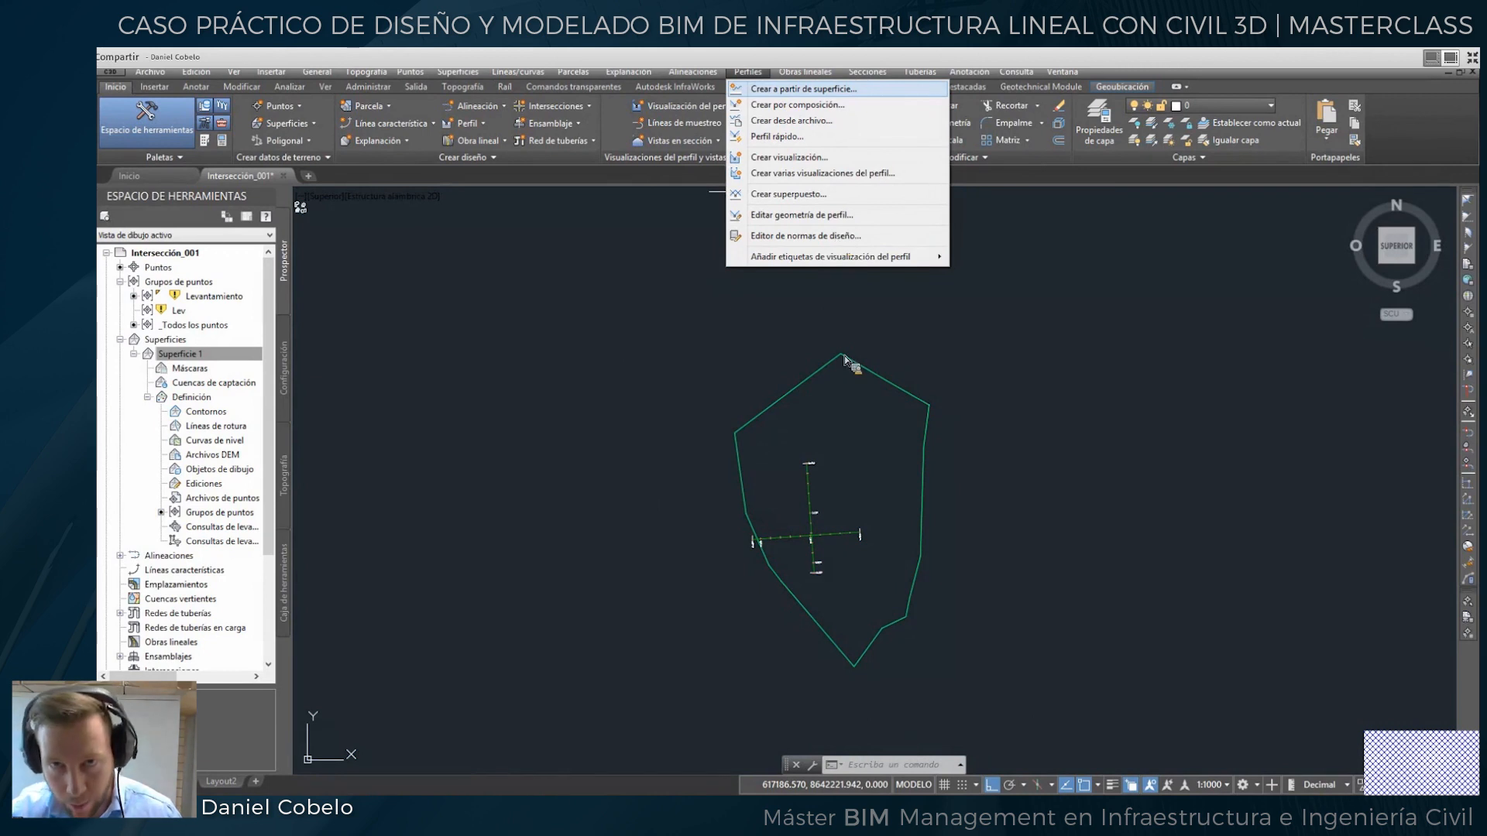
{"action": "key", "text": "Return"}
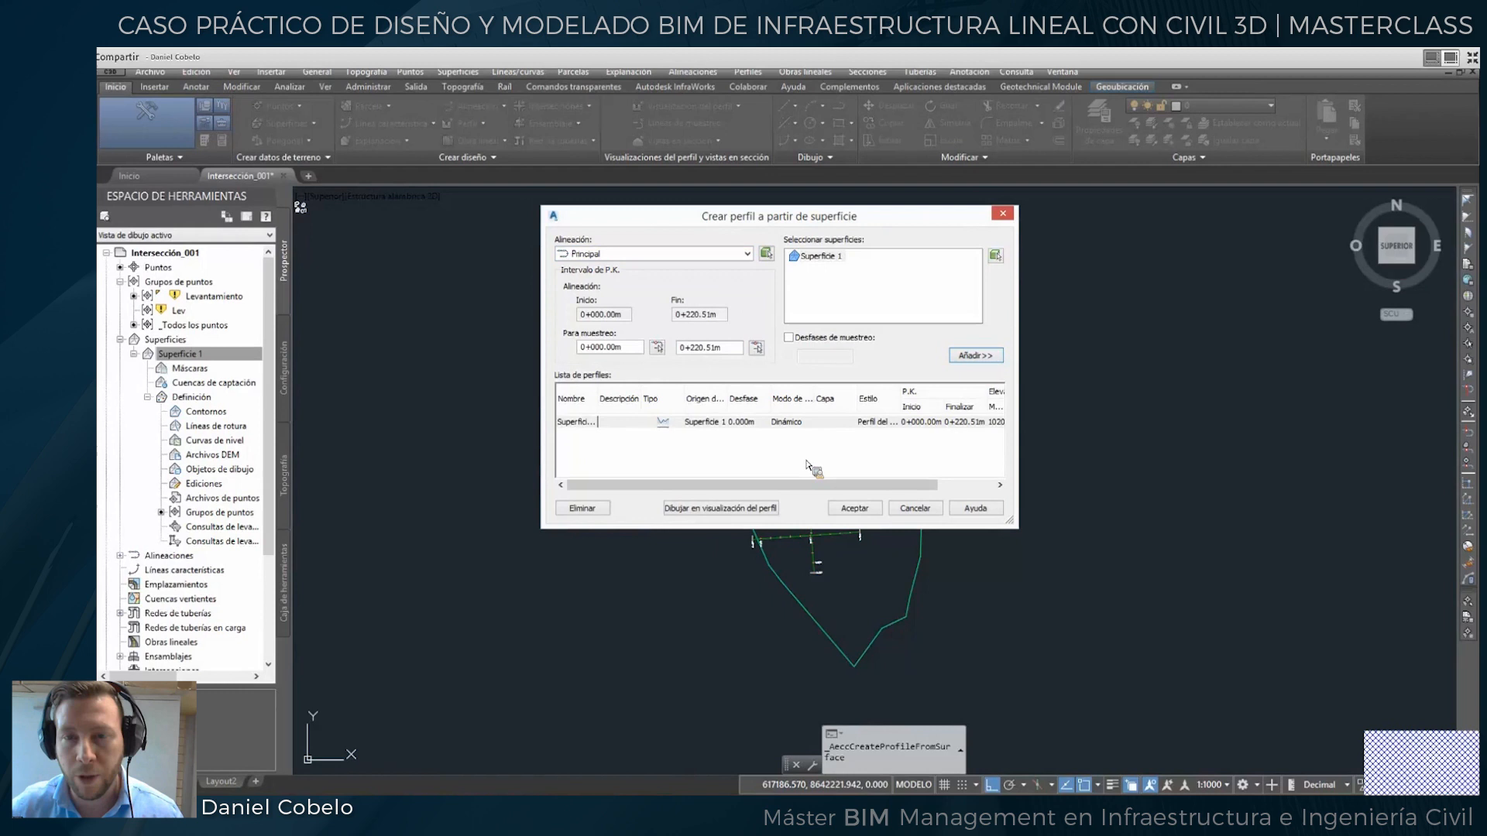
{"action": "left_click", "coordinate": [720, 508]}
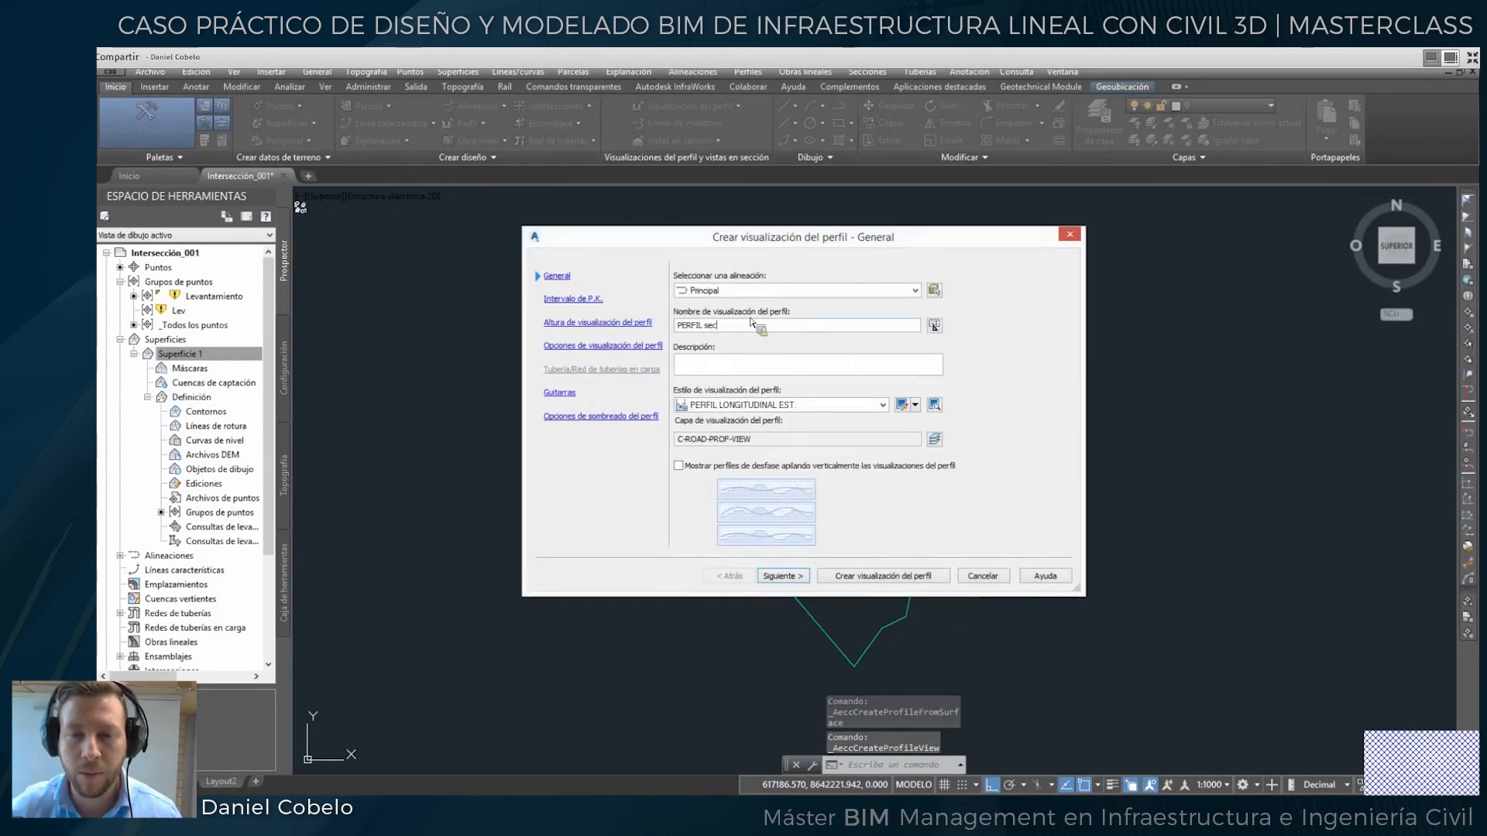
Name the profile view Principal, use the PERFIL LONGITUDINAL EST. style, and keep the automatic station range and height.
{"action": "type", "text": "Principal"}
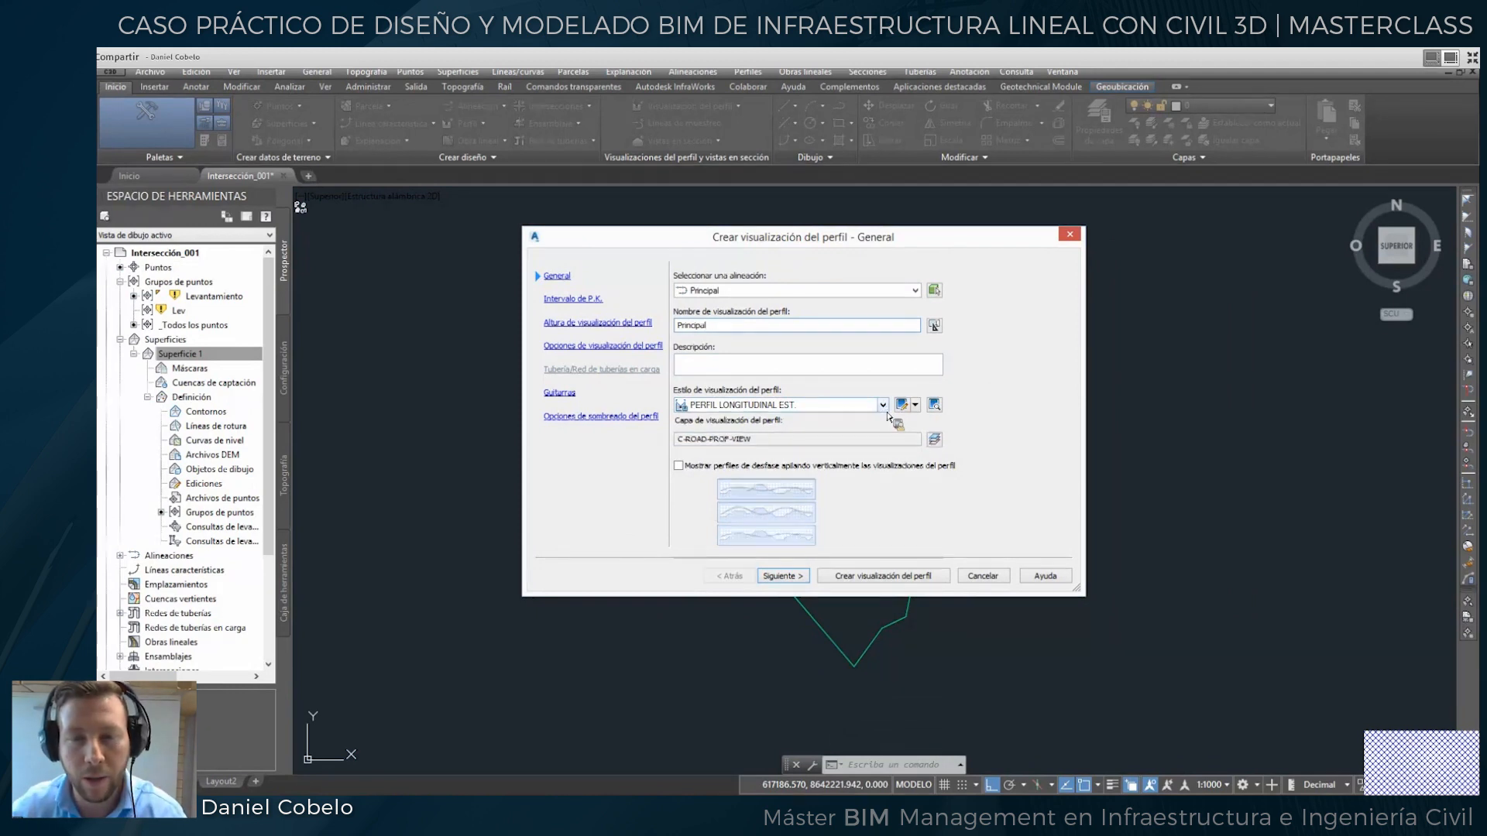
{"action": "left_click", "coordinate": [886, 413]}
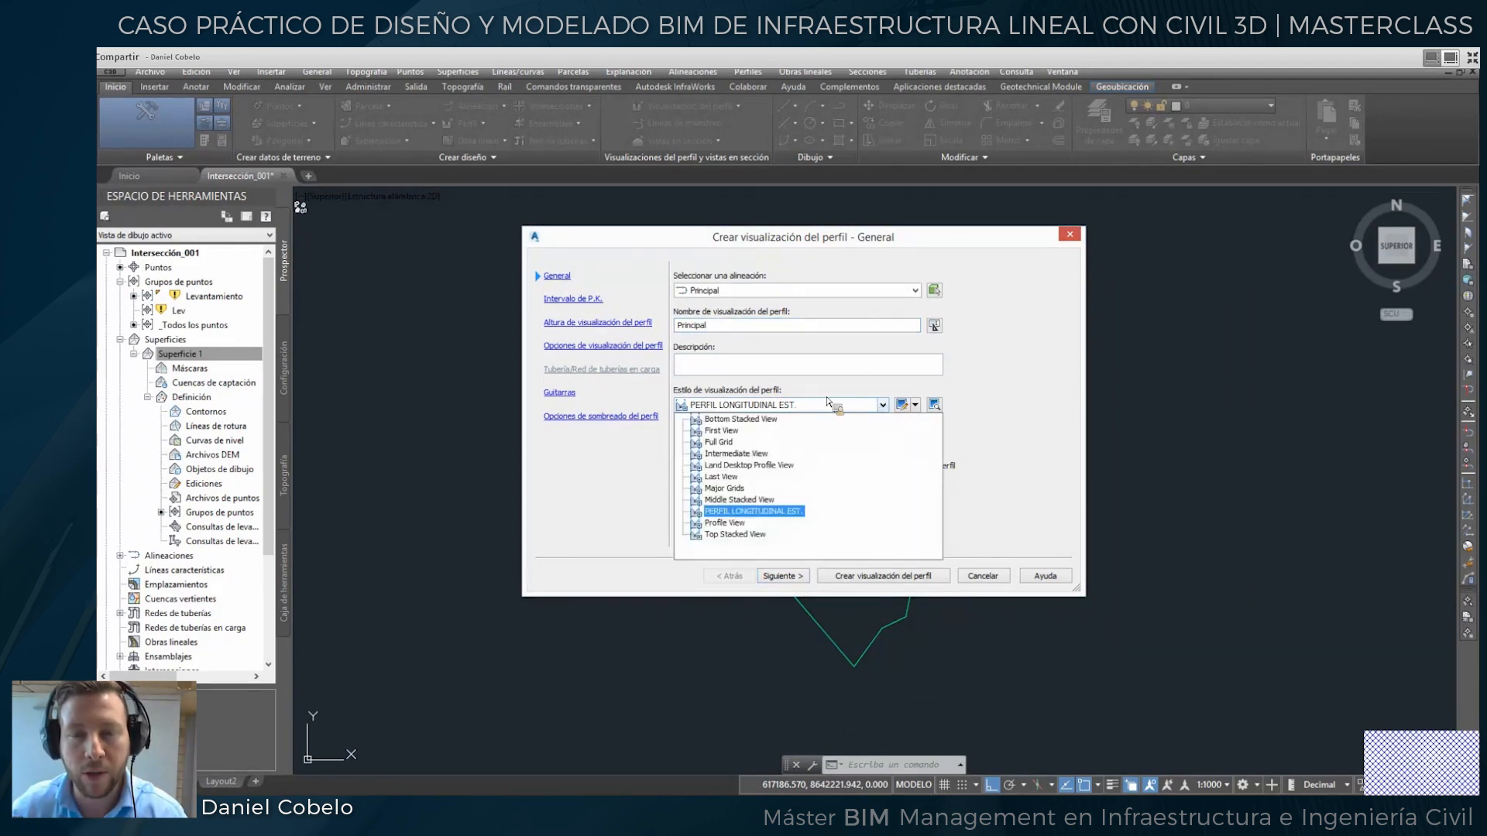
{"action": "left_click", "coordinate": [753, 479]}
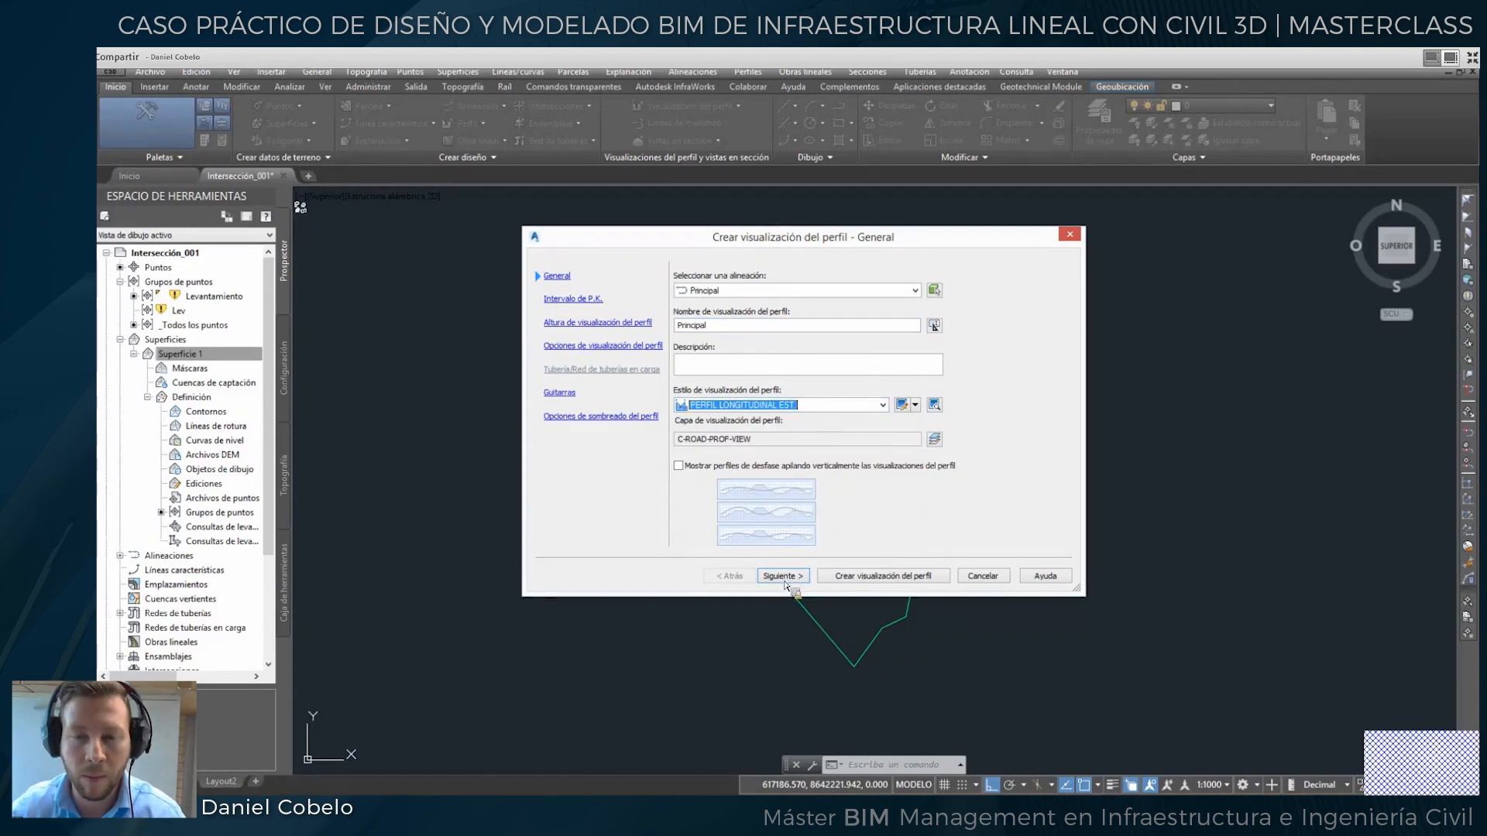
{"action": "key", "text": "Return"}
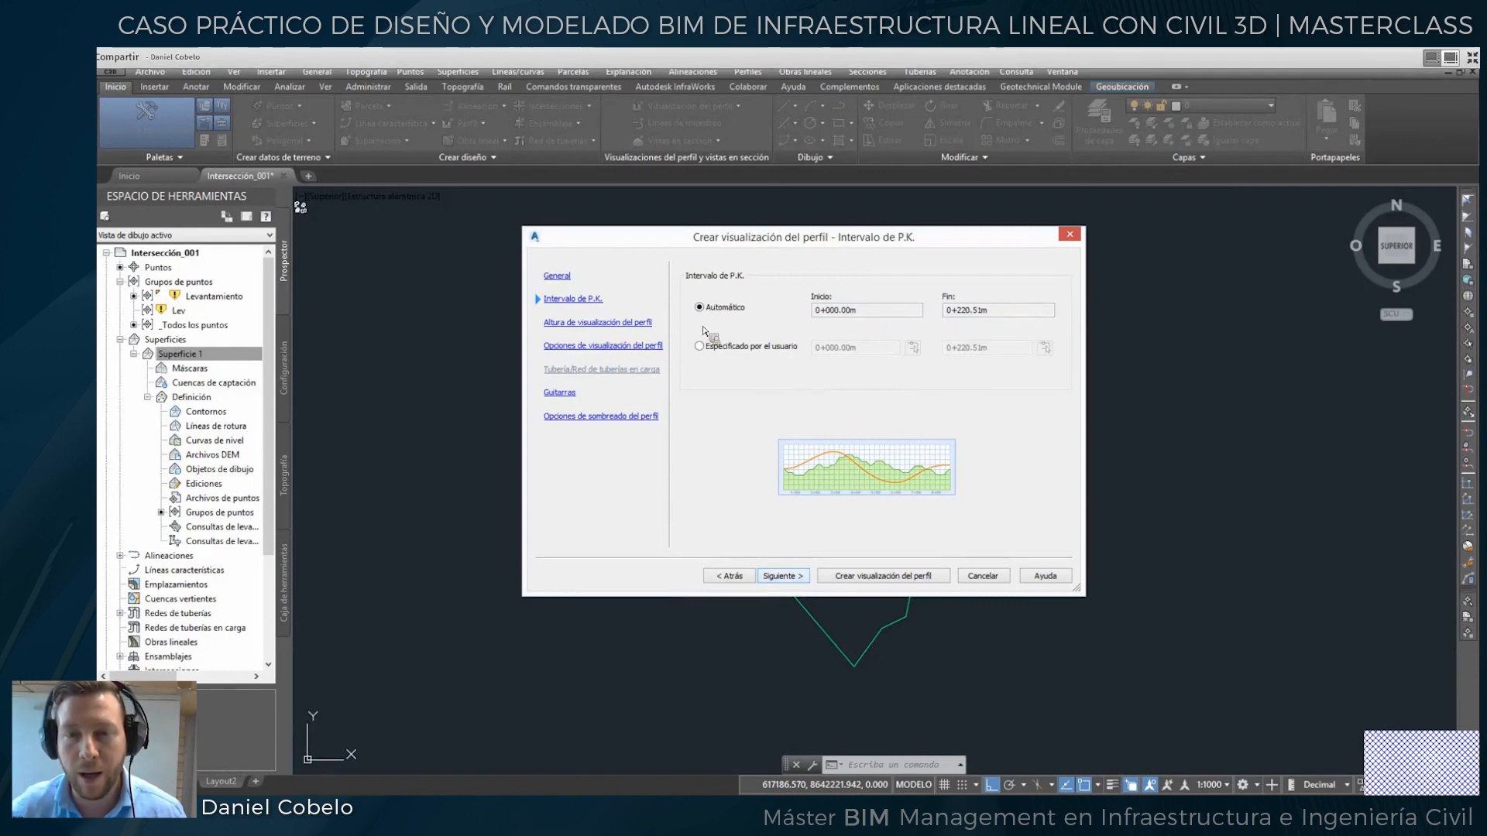
{"action": "key", "text": "Return"}
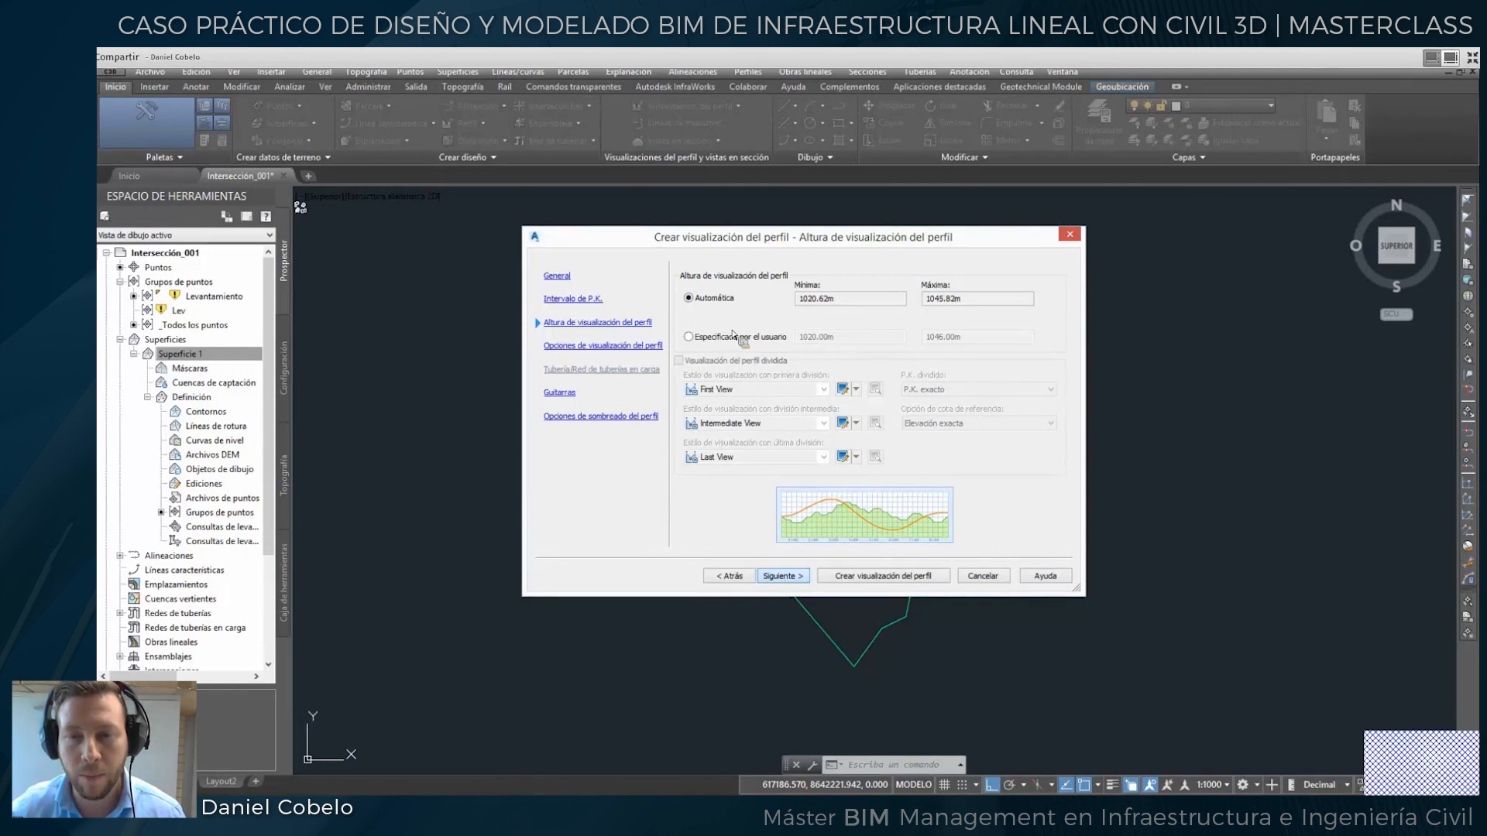
{"action": "key", "text": "Return"}
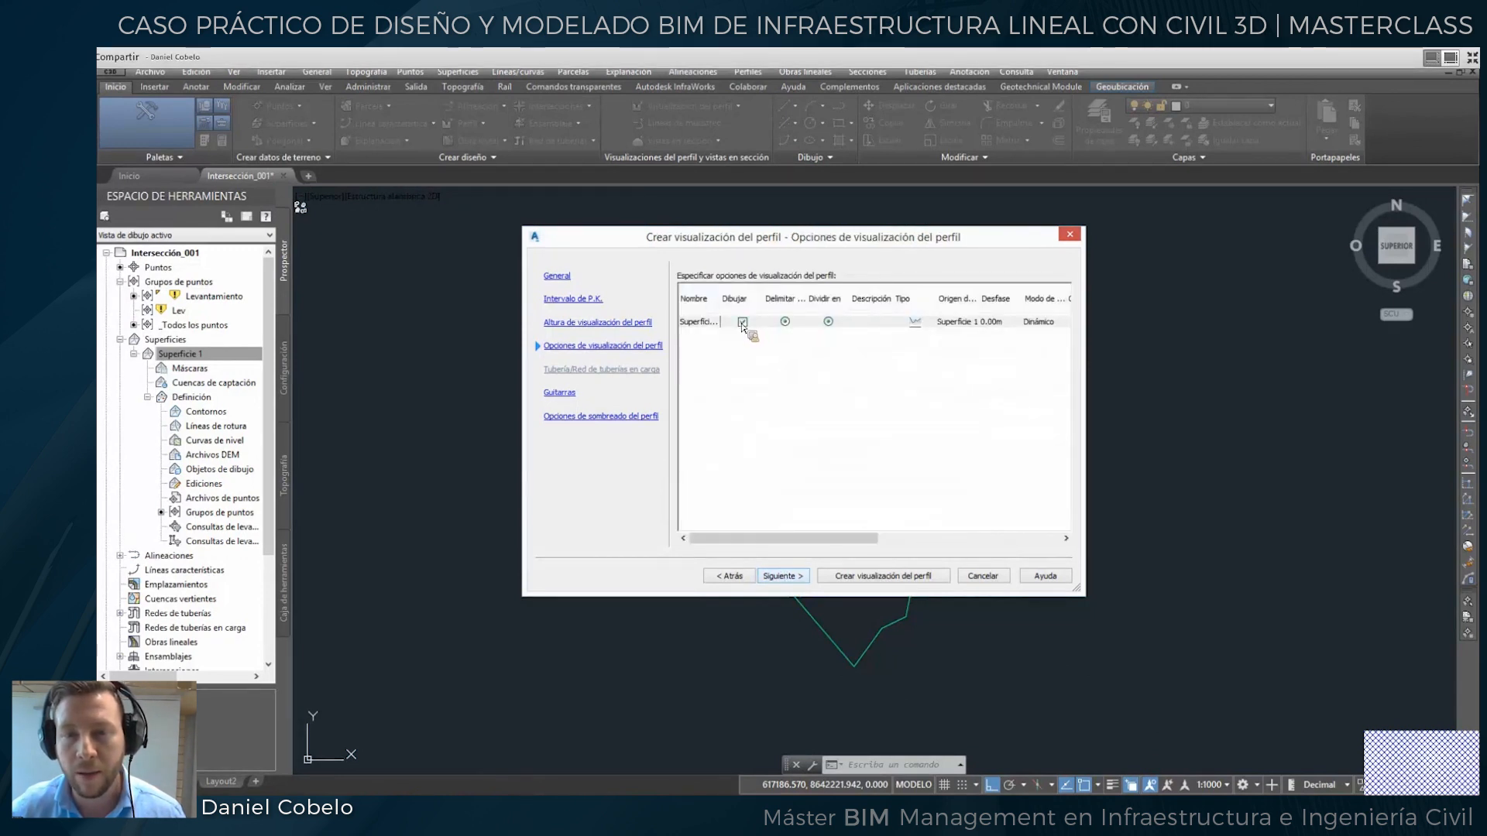
{"action": "left_click", "coordinate": [794, 579]}
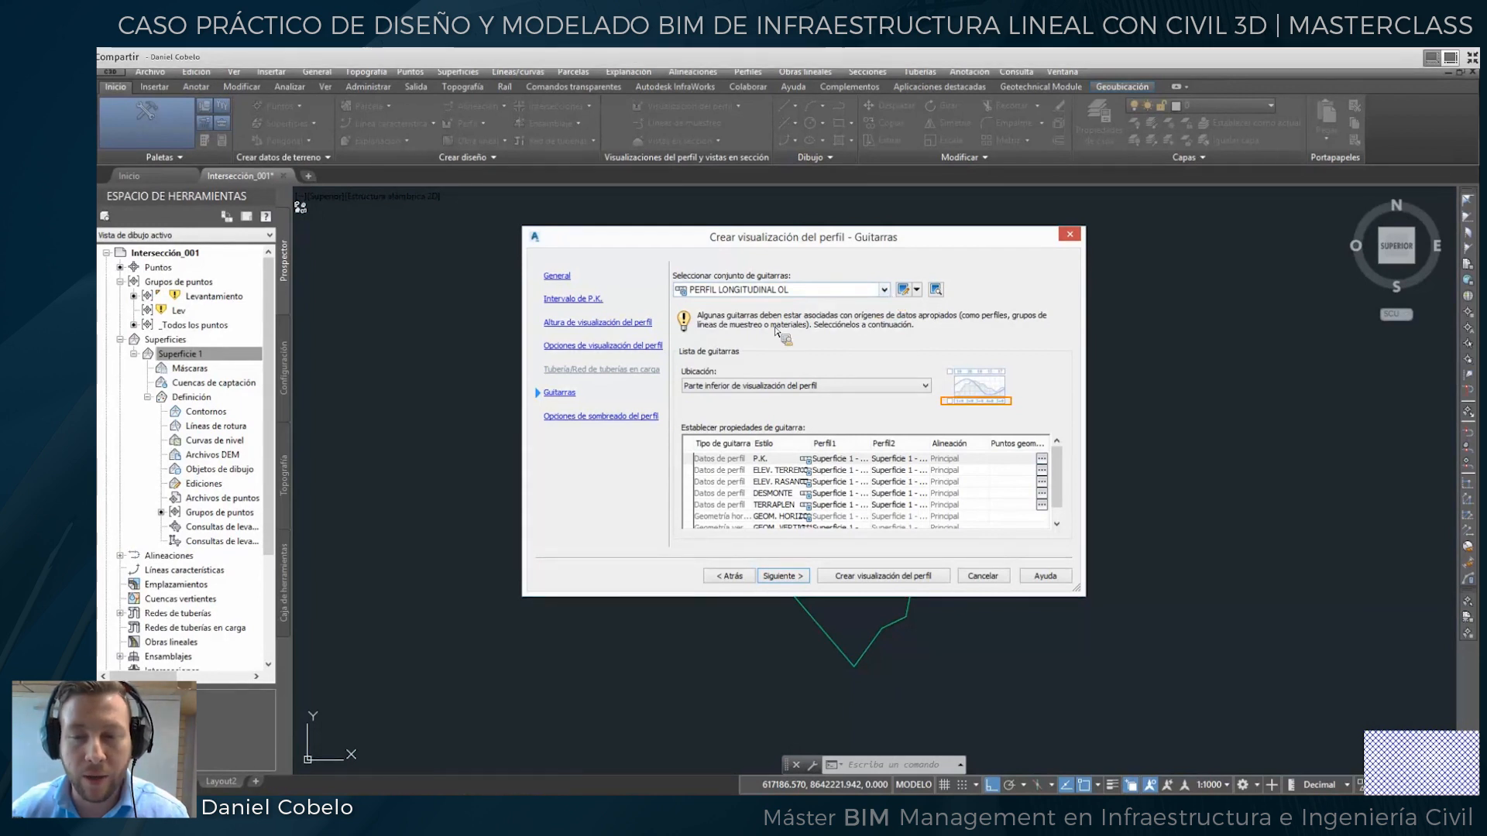
Use the PERFIL LONGITUDINAL OL band set without shading and place the Principal profile view east of the surface boundary.
{"action": "left_click", "coordinate": [884, 290]}
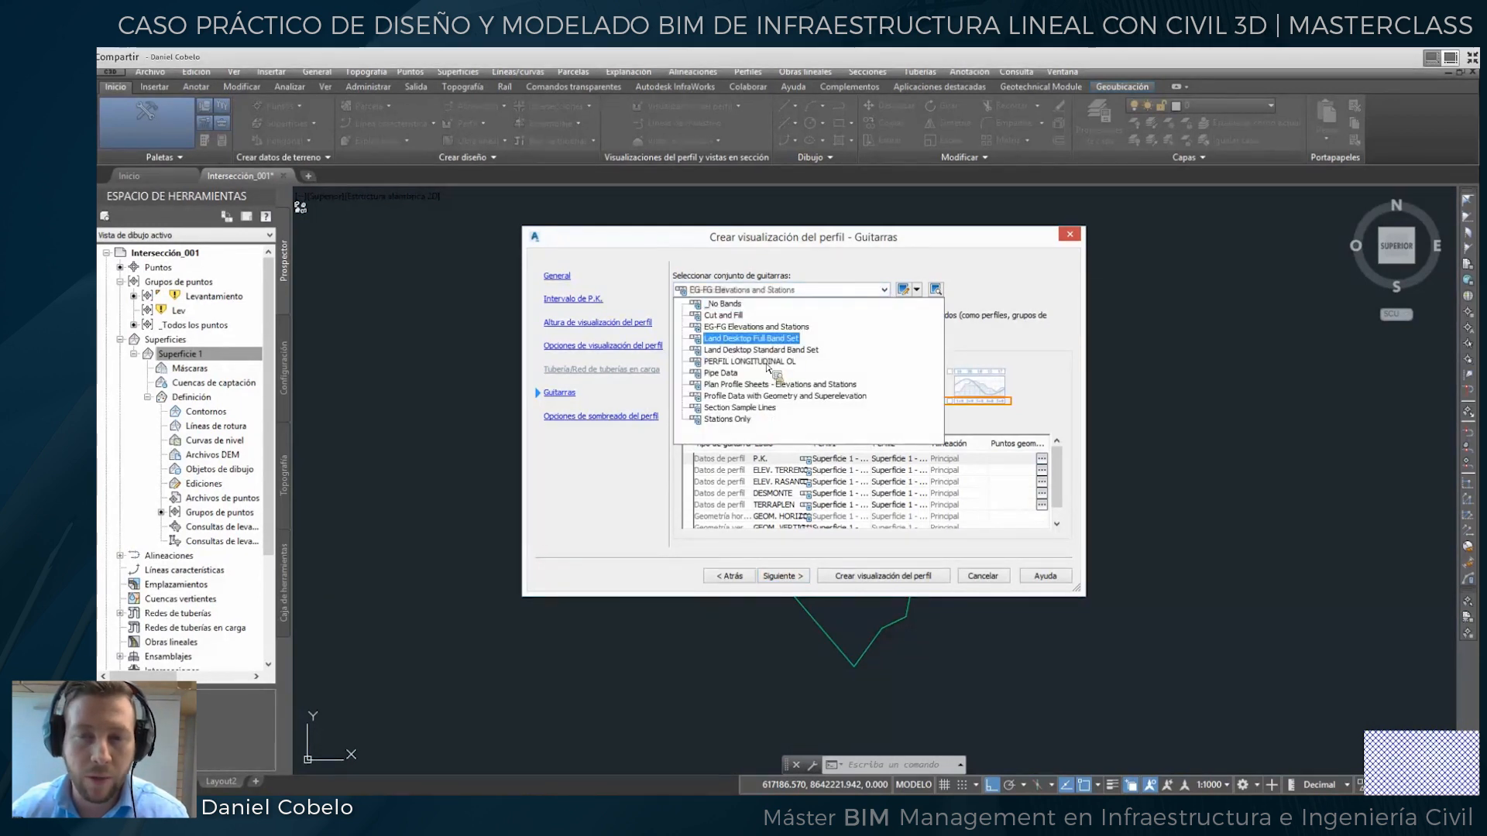
{"action": "left_click", "coordinate": [735, 498]}
{"action": "key", "text": "Return"}
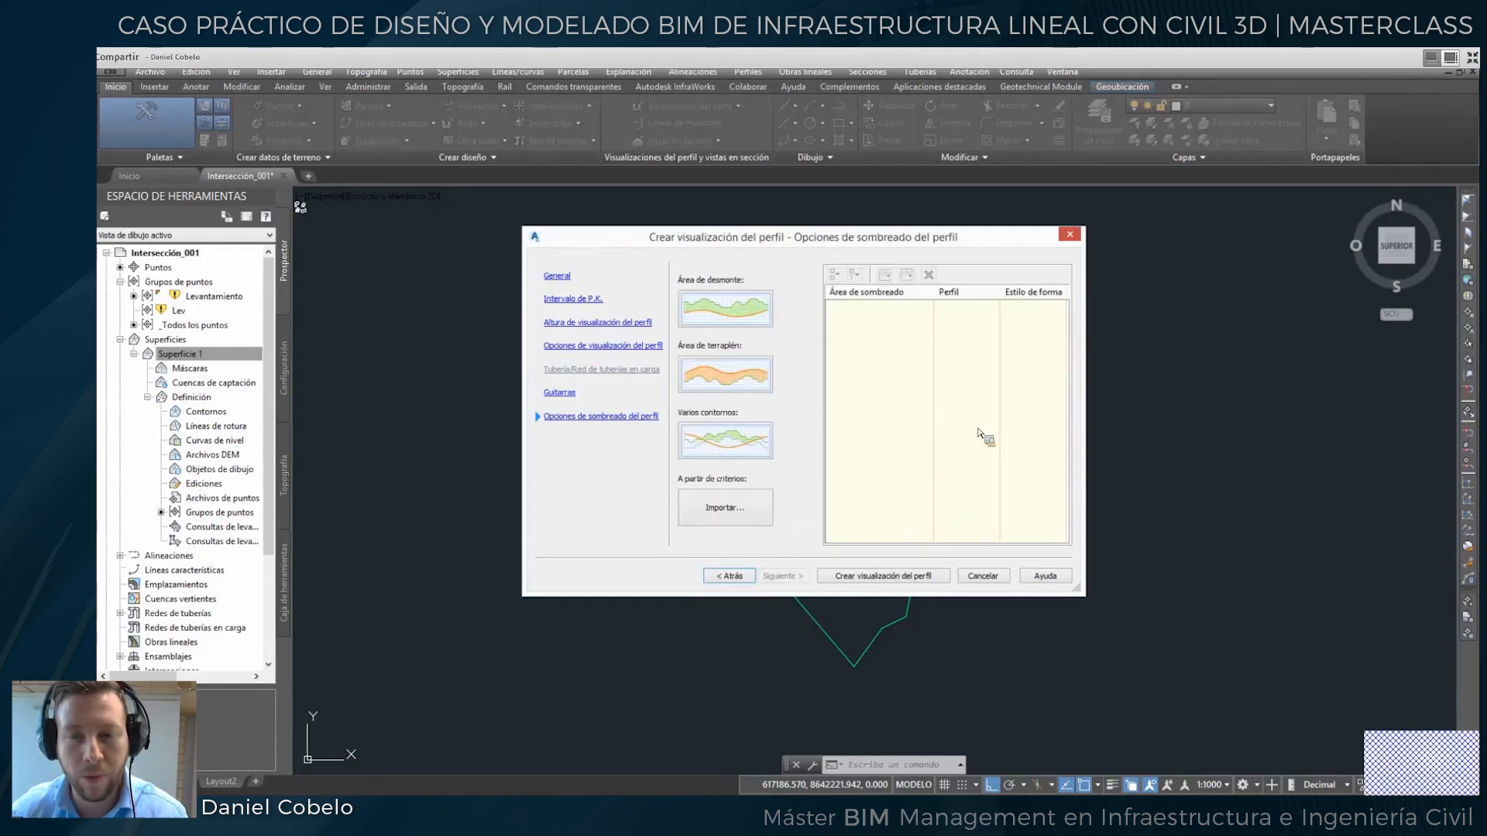
{"action": "left_click", "coordinate": [883, 576]}
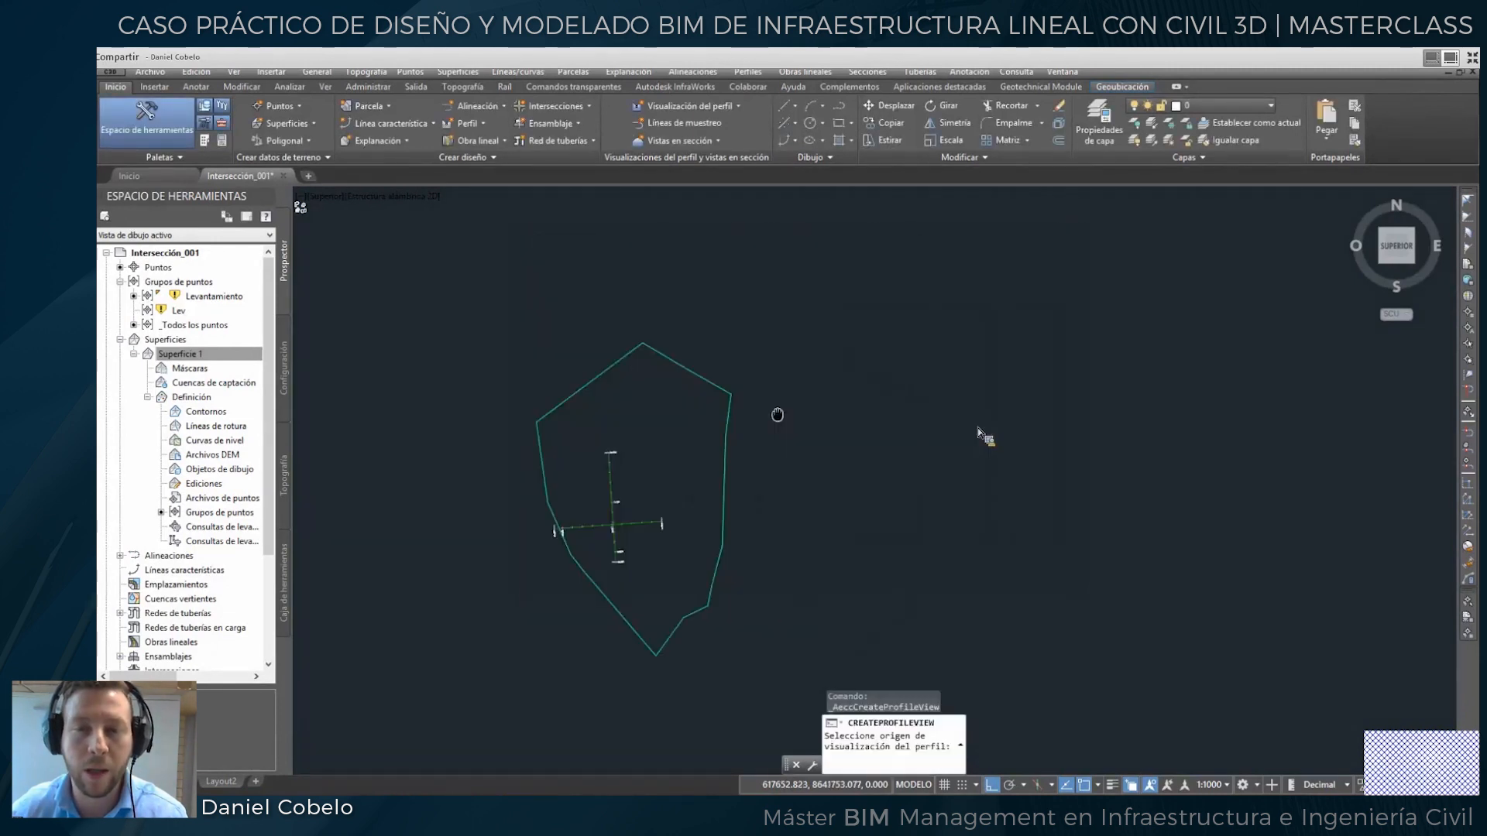
{"action": "left_click", "coordinate": [779, 413]}
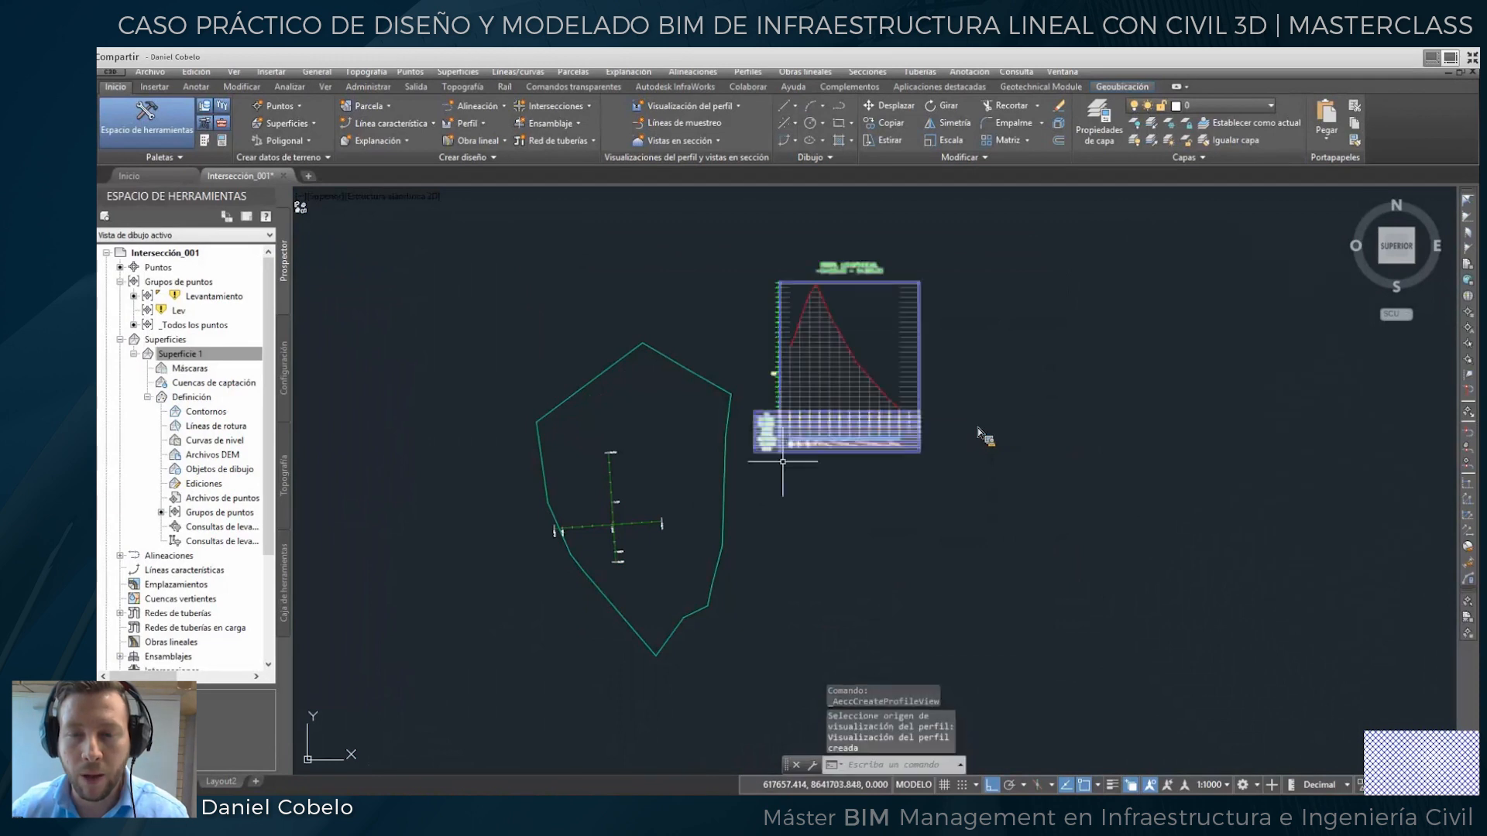
{"action": "middle_click_drag", "start_coordinate": [784, 375], "coordinate": [791, 395]}
{"action": "scroll", "coordinate": [810, 441], "scroll_direction": "up", "scroll_amount": 2}
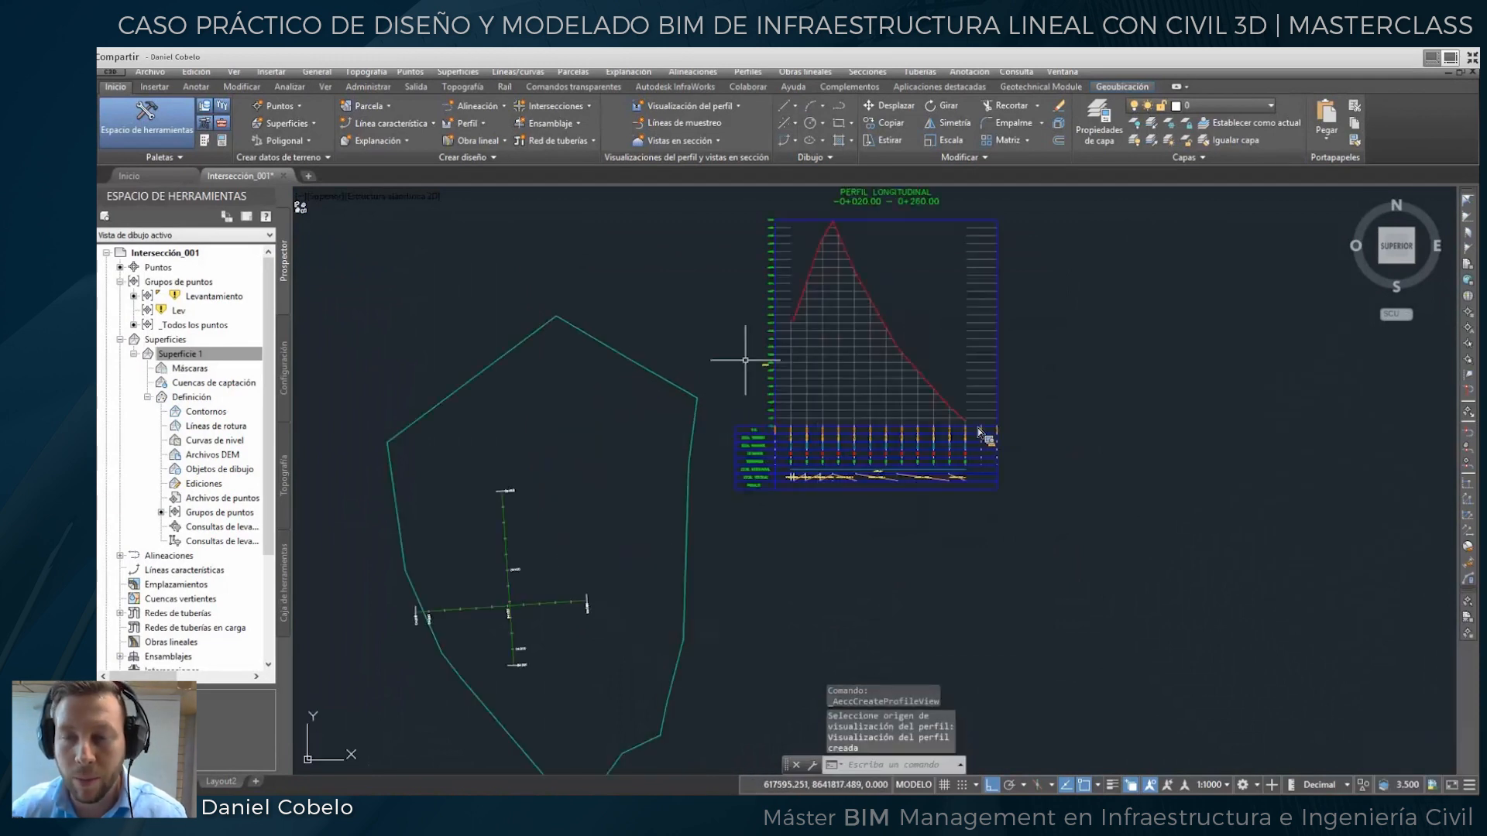
{"action": "scroll", "coordinate": [869, 366], "scroll_direction": "down", "scroll_amount": 2}
{"action": "middle_click_drag", "start_coordinate": [659, 471], "coordinate": [666, 435]}
{"action": "key", "text": "Escape"}
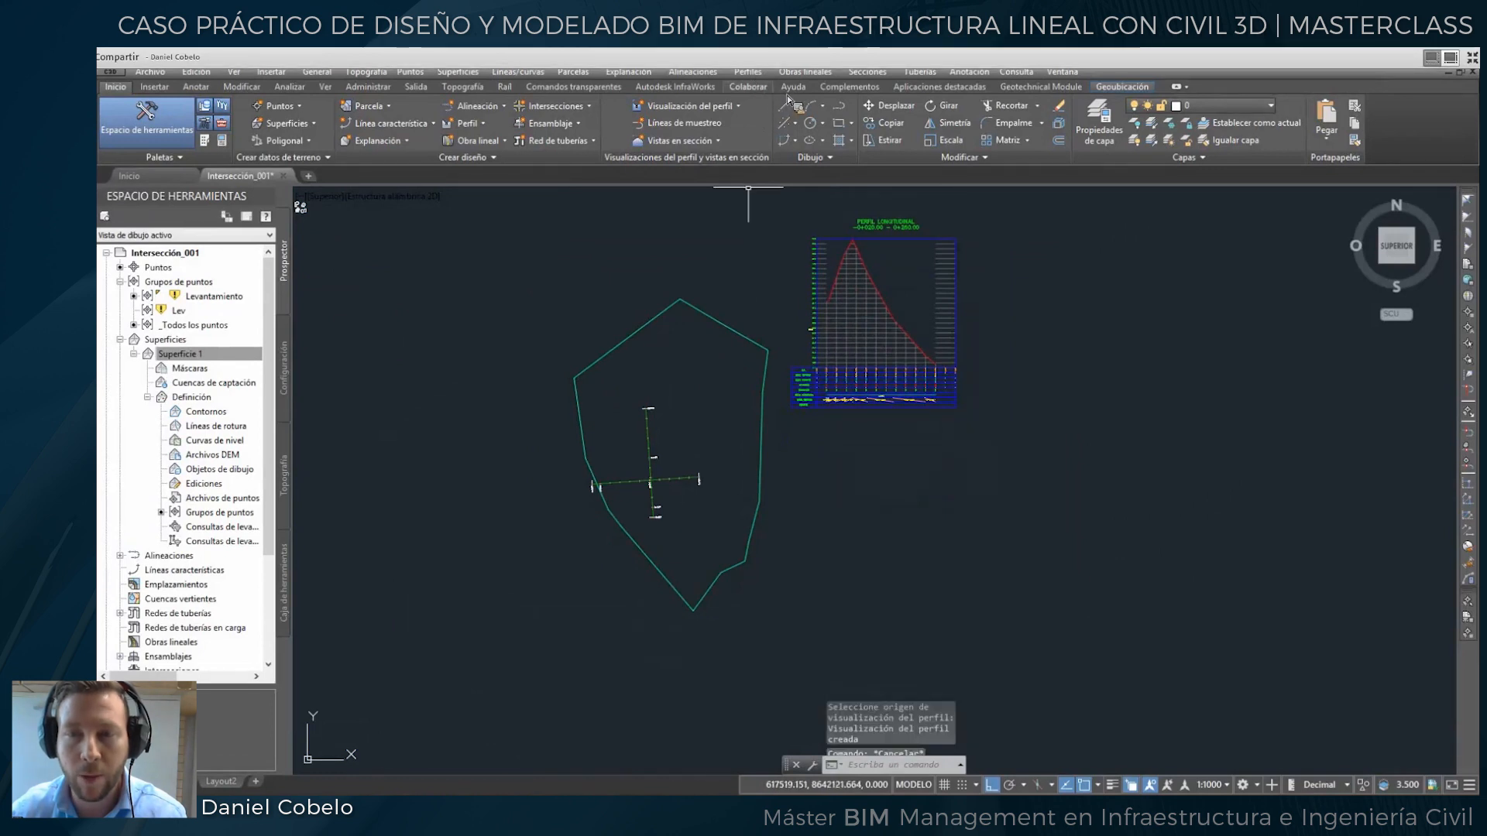
Sample Superficie 1 along the Secundaria alignment as a new surface profile.
{"action": "left_click", "coordinate": [748, 71]}
{"action": "key", "text": "Down"}
{"action": "key", "text": "Down"}
{"action": "key", "text": "Up"}
{"action": "key", "text": "Return"}
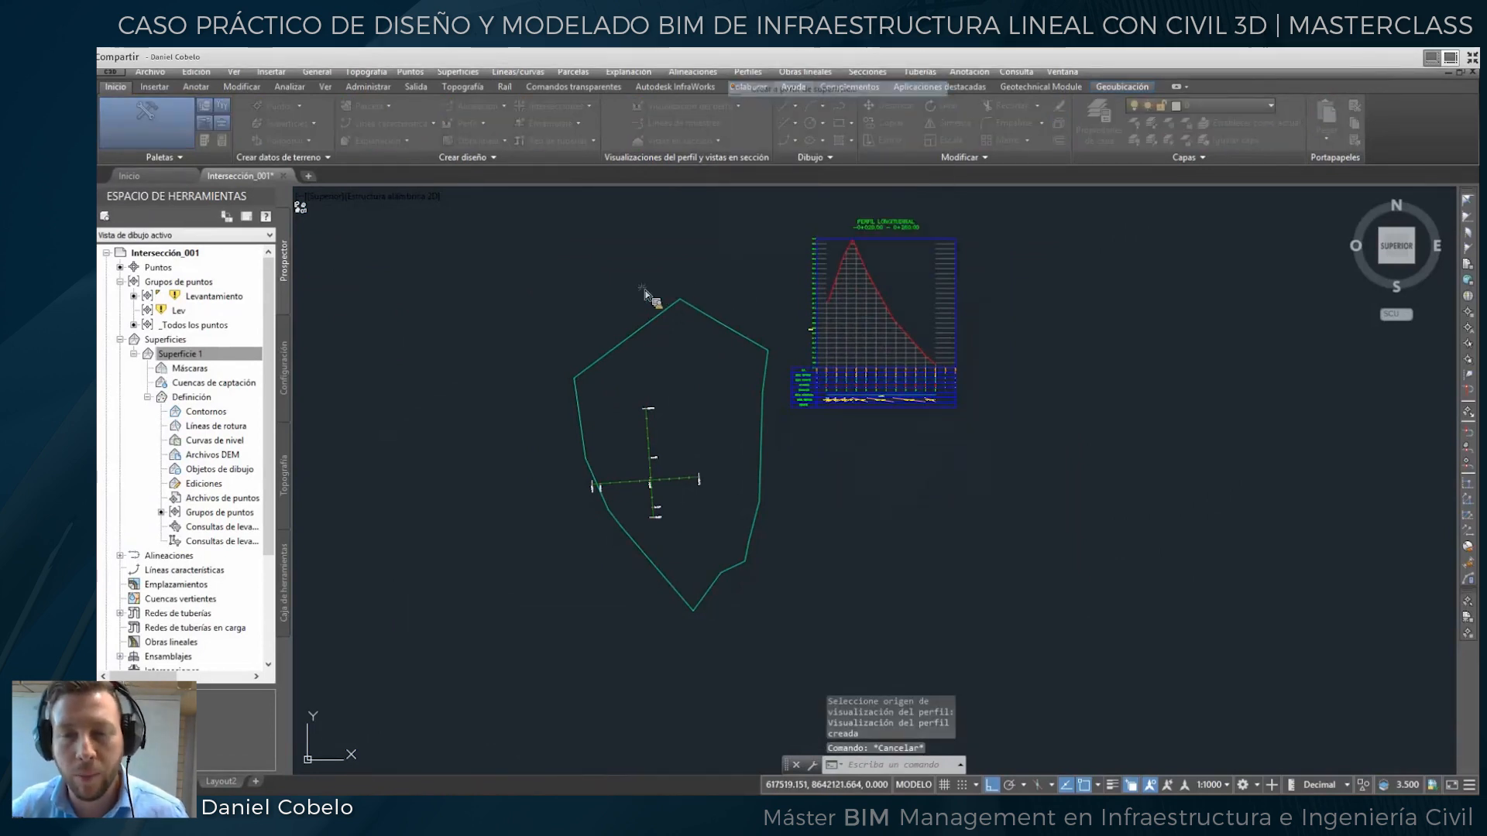
{"action": "left_click", "coordinate": [642, 254]}
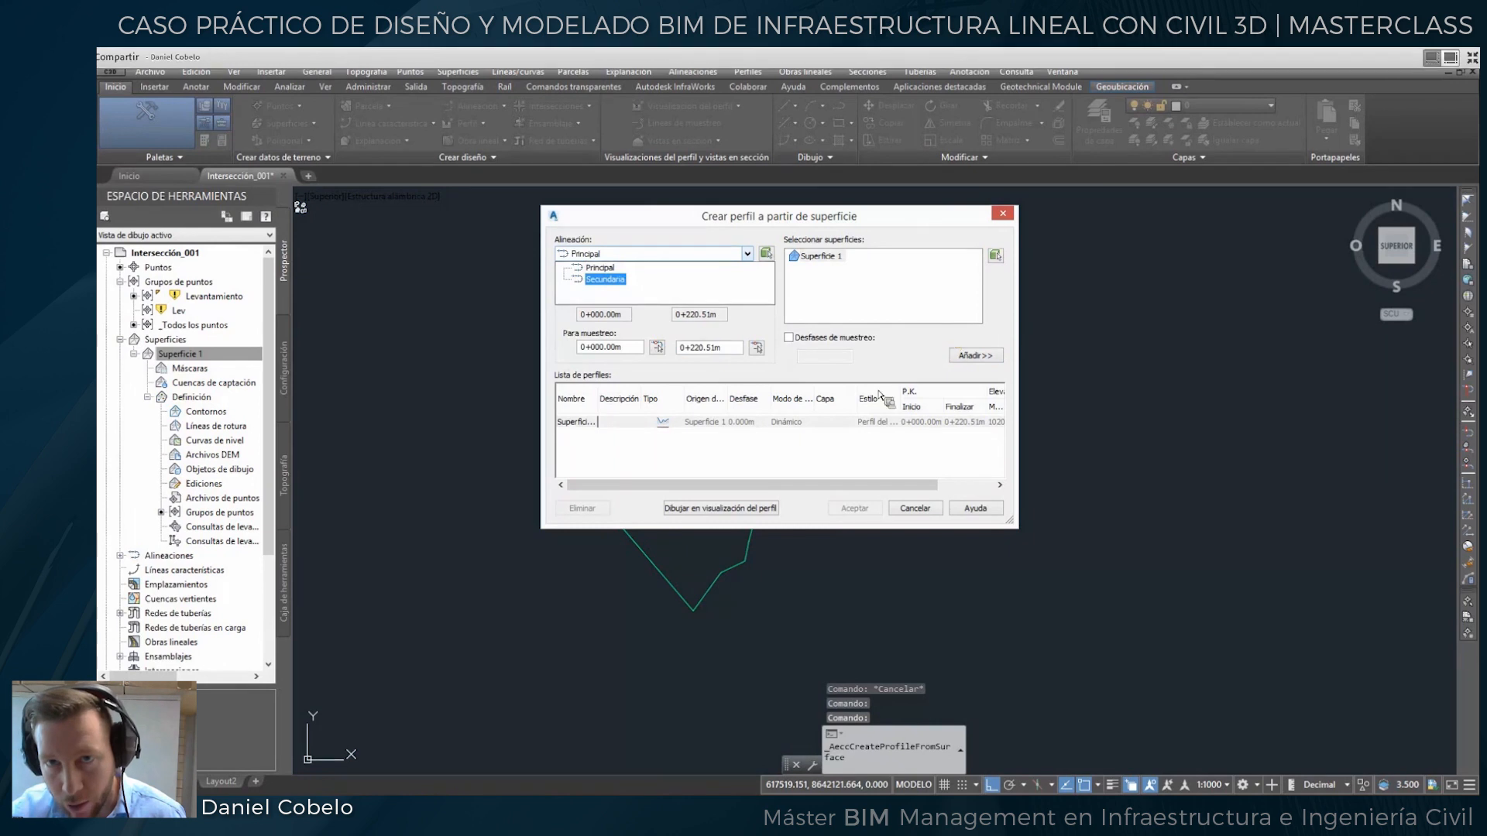
{"action": "left_click", "coordinate": [604, 277]}
{"action": "left_click", "coordinate": [975, 355]}
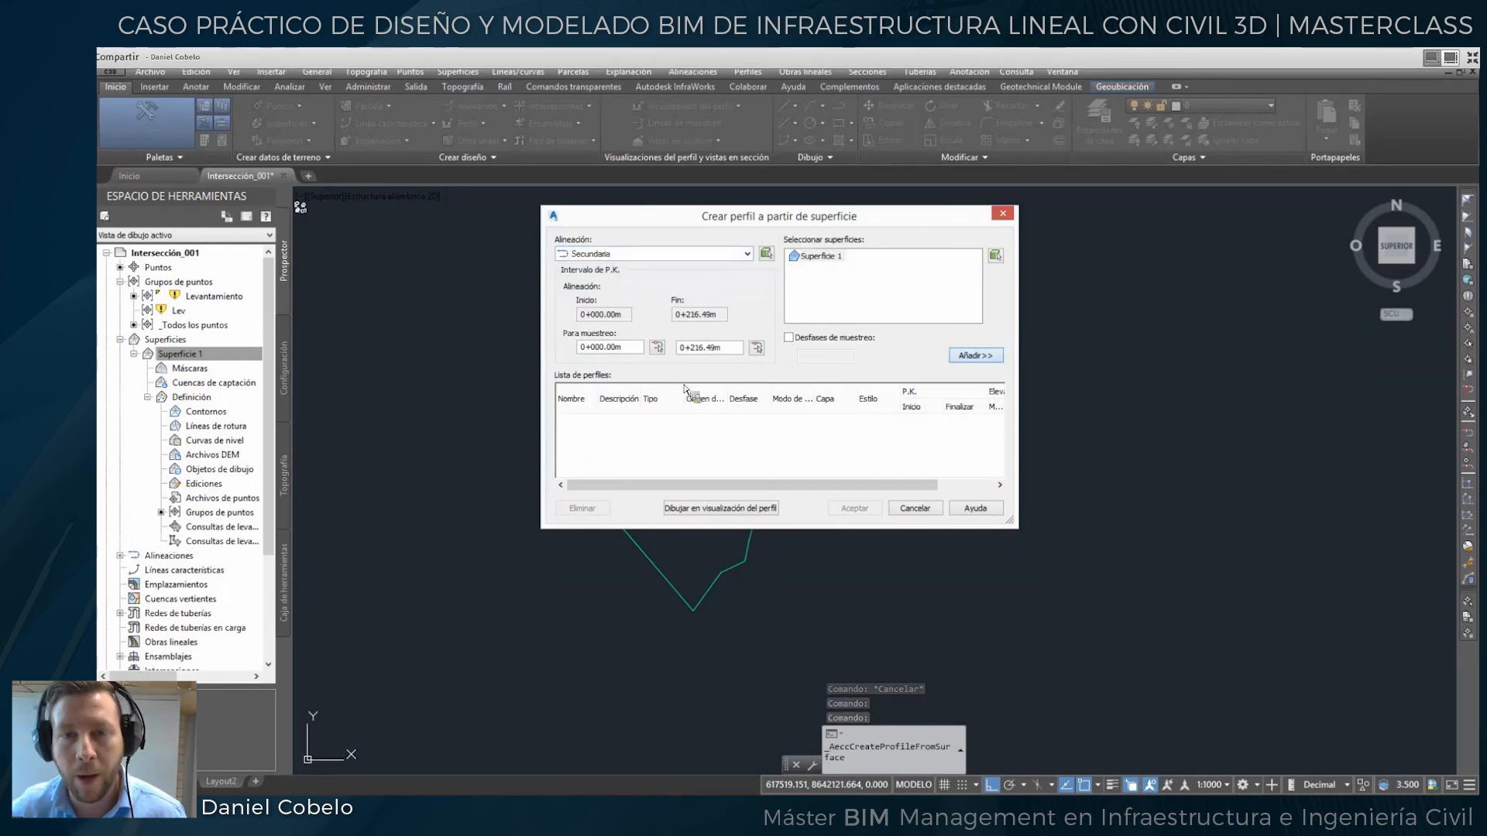
Create the Secundaria profile view with the same style, automatic ranges and band set, placing it below the Principal profile view.
{"action": "left_click", "coordinate": [744, 508]}
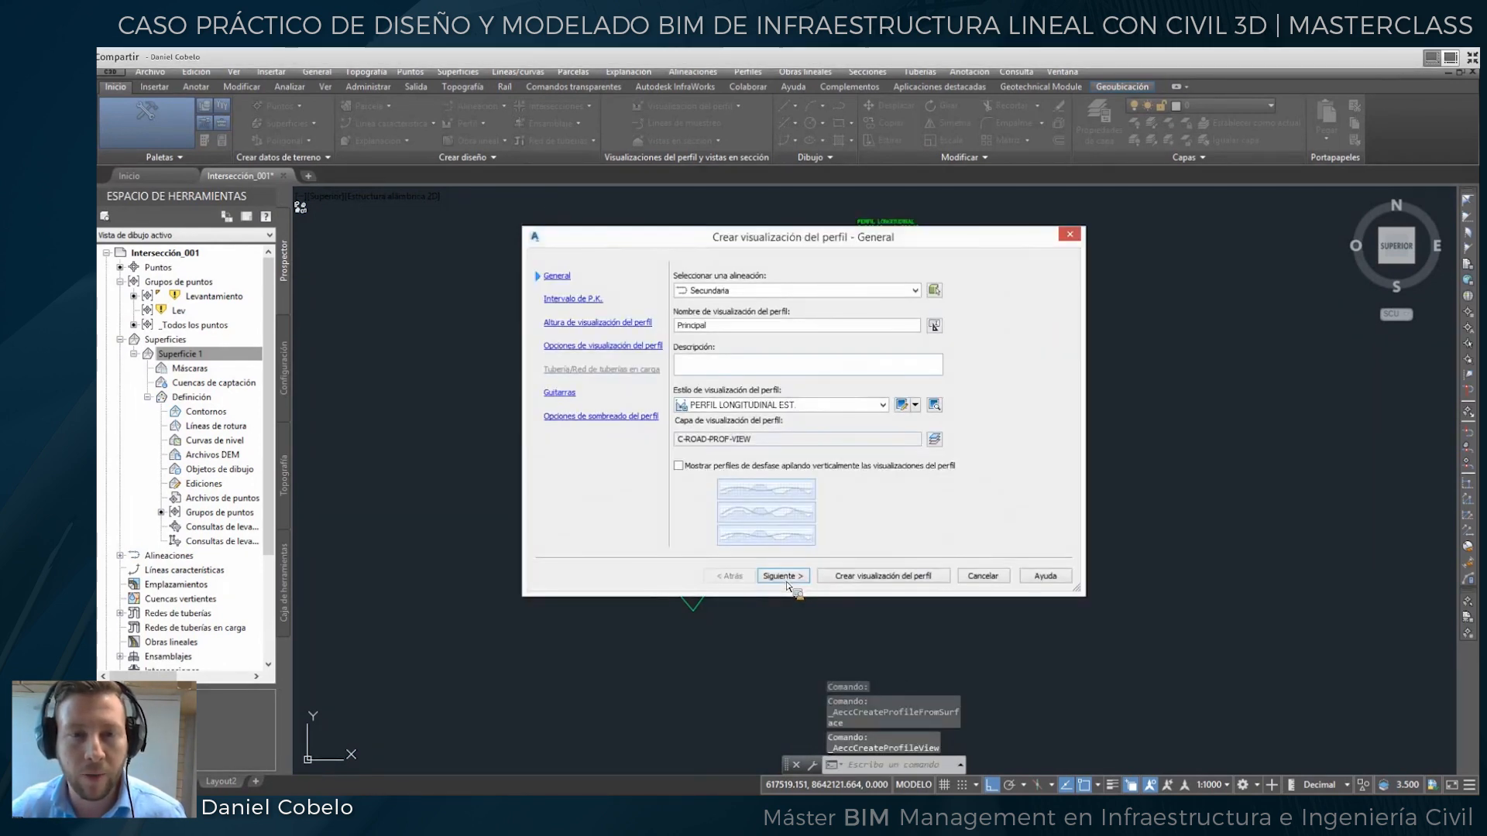
{"action": "left_click", "coordinate": [782, 577]}
{"action": "left_click", "coordinate": [783, 577]}
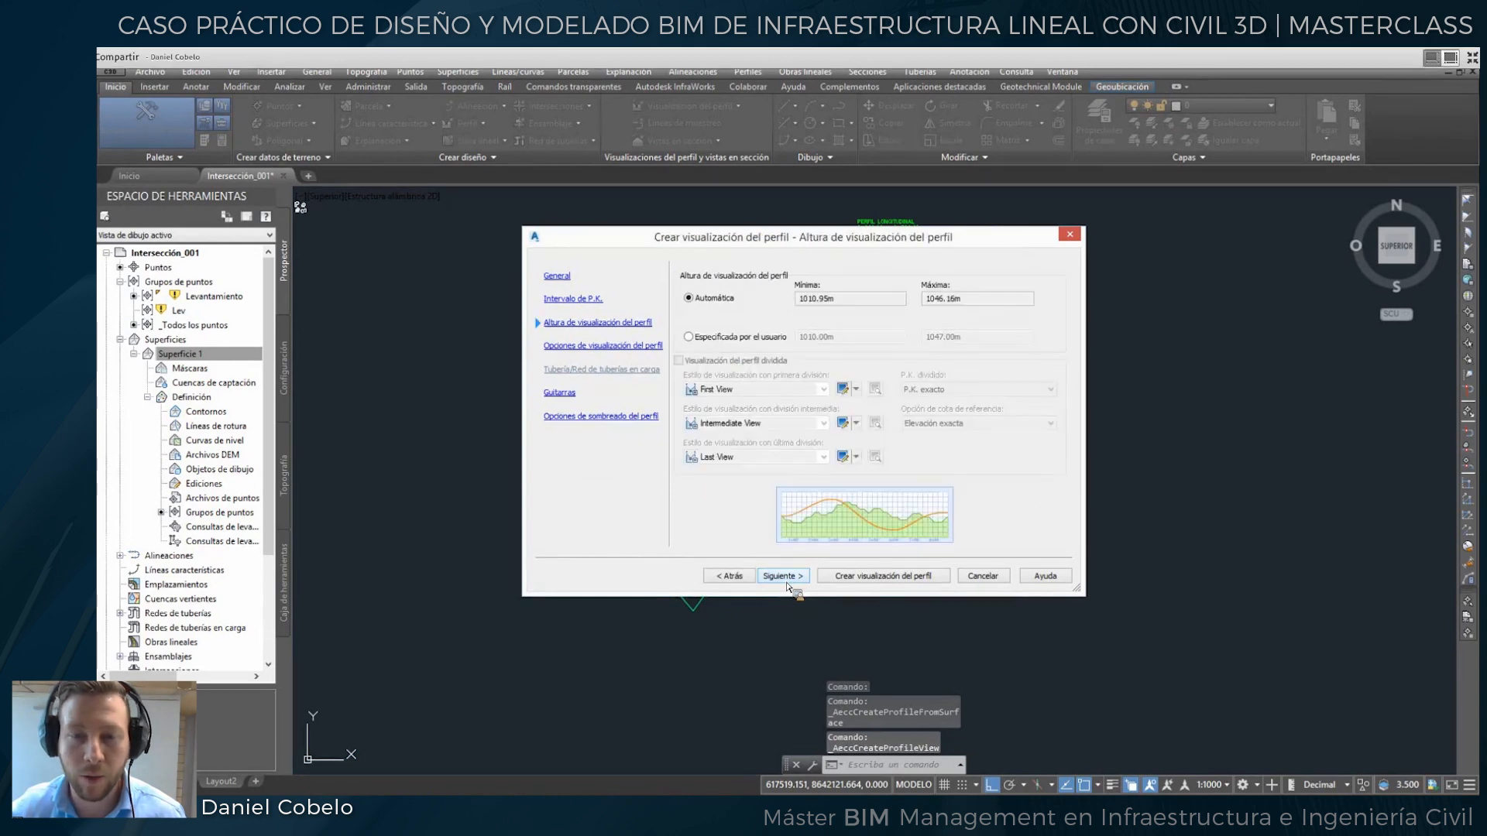
{"action": "left_click", "coordinate": [781, 577]}
{"action": "left_click", "coordinate": [782, 577]}
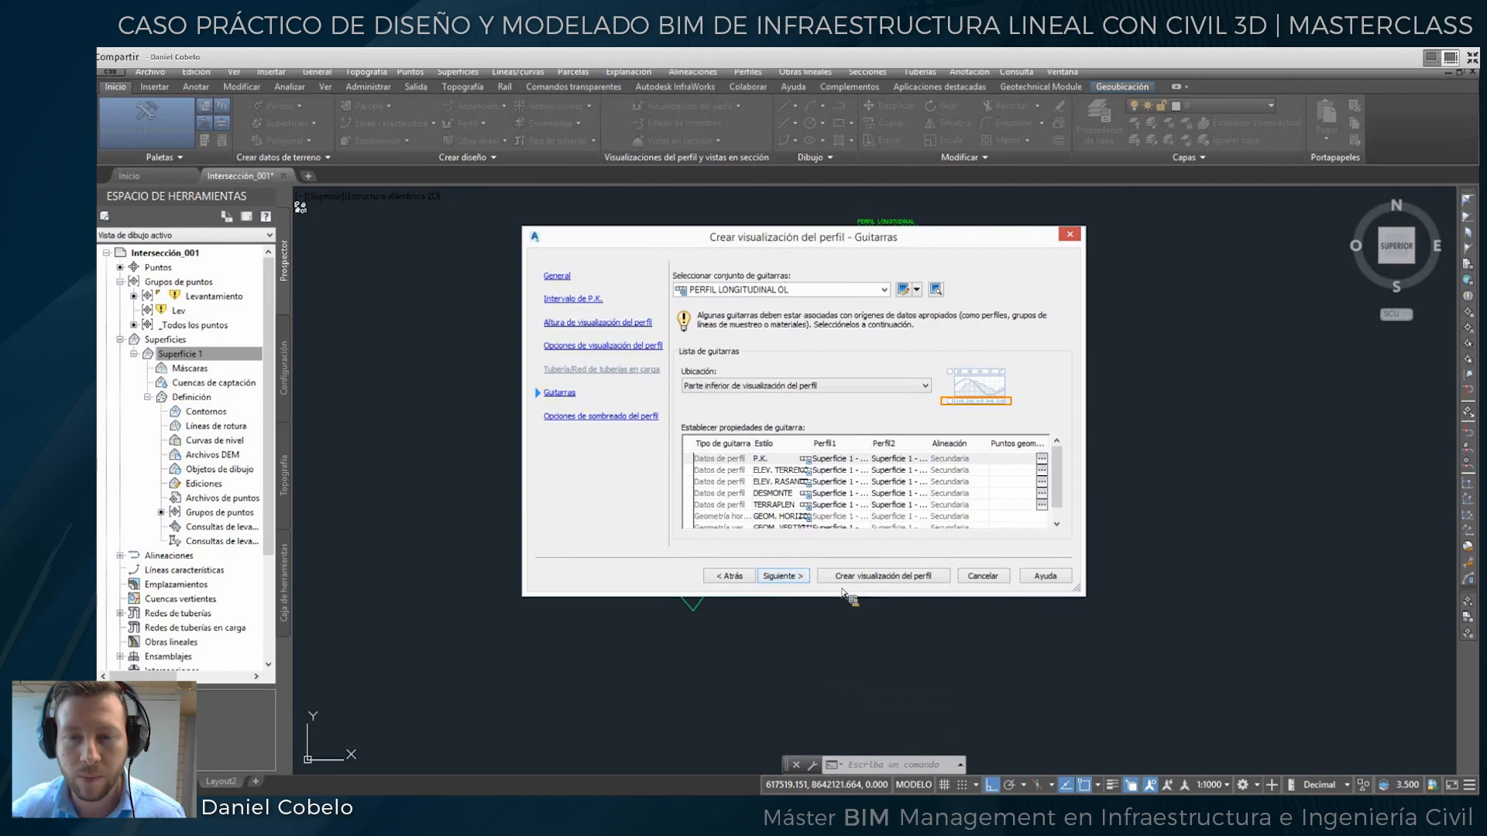
{"action": "left_click", "coordinate": [782, 577]}
{"action": "left_click", "coordinate": [856, 577]}
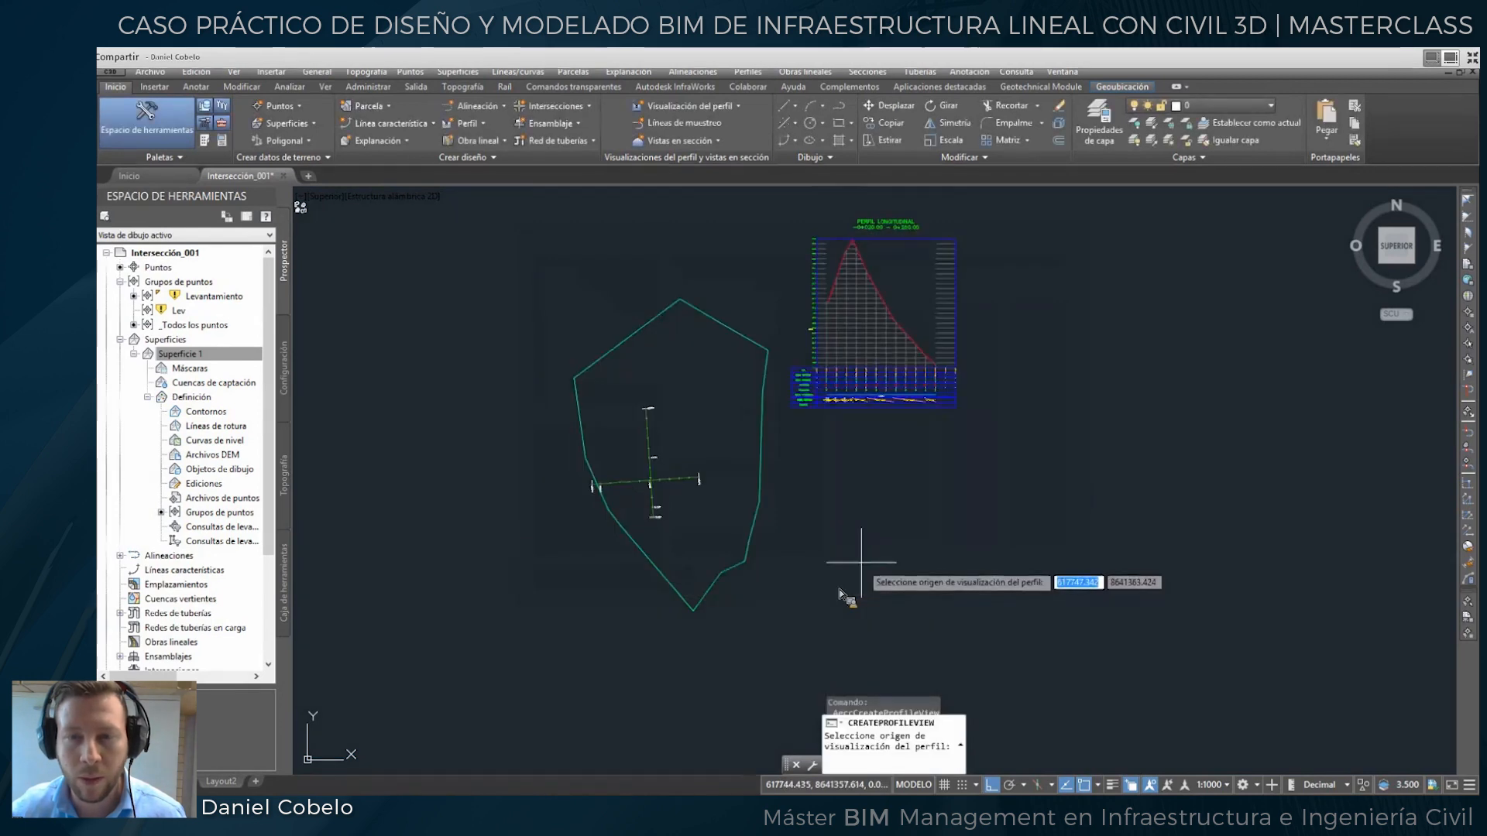
{"action": "middle_click_drag", "start_coordinate": [860, 564], "coordinate": [858, 463]}
{"action": "left_click", "coordinate": [841, 595]}
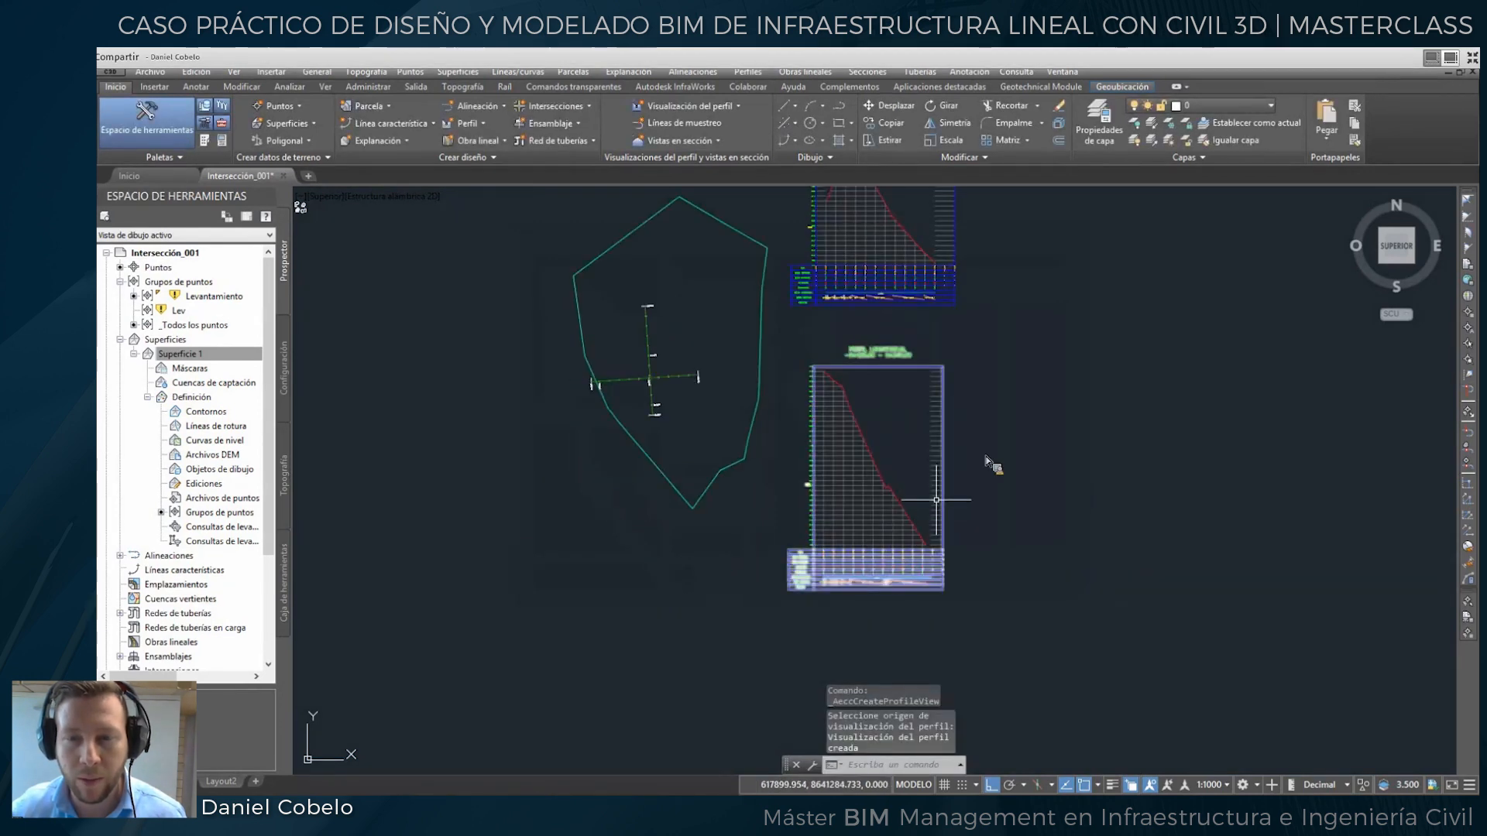
{"action": "middle_click_drag", "start_coordinate": [986, 435], "coordinate": [967, 452]}
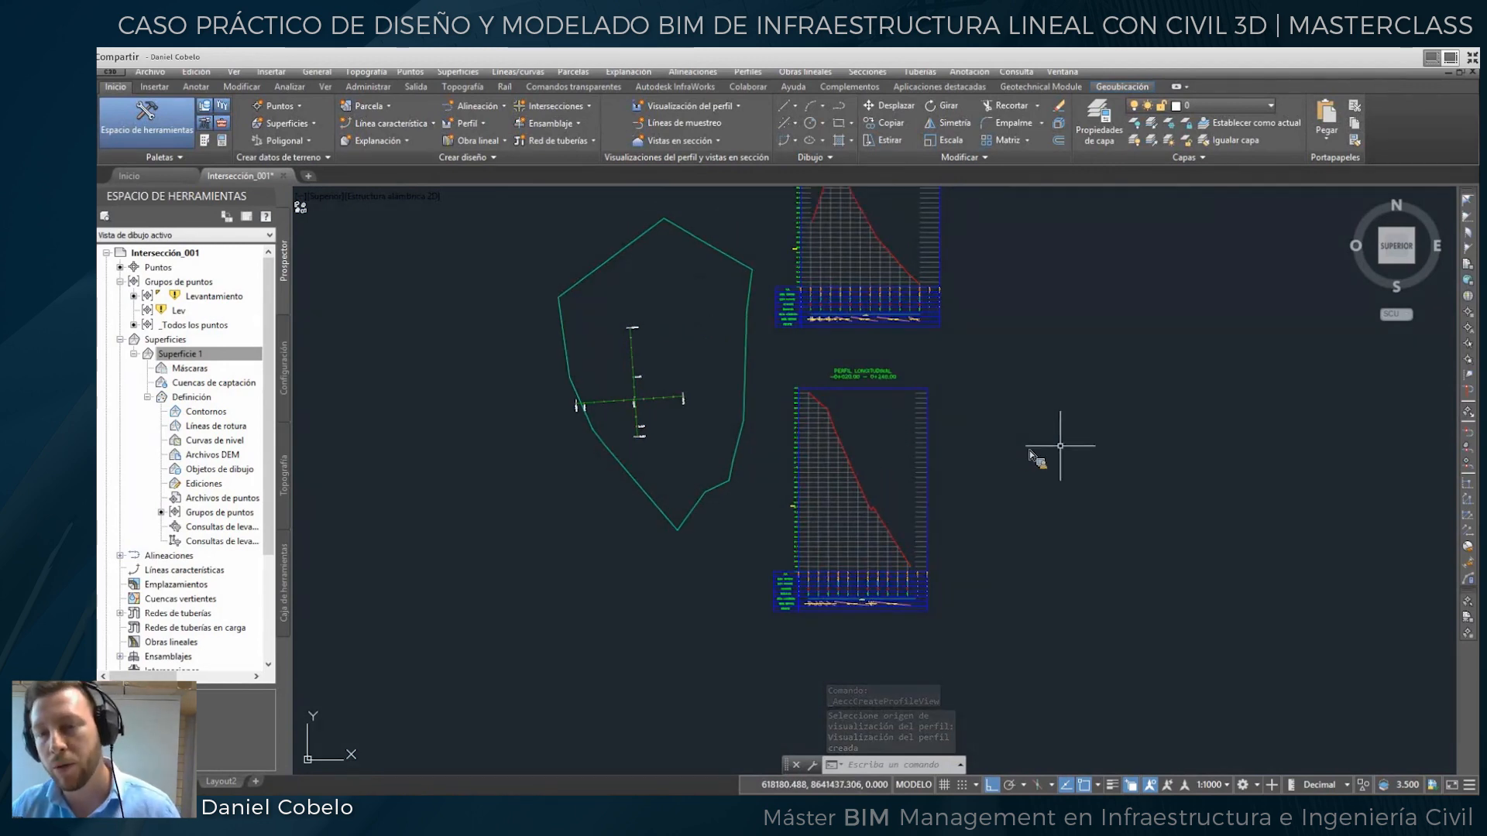
{"action": "middle_click_drag", "start_coordinate": [1063, 448], "coordinate": [1082, 461]}
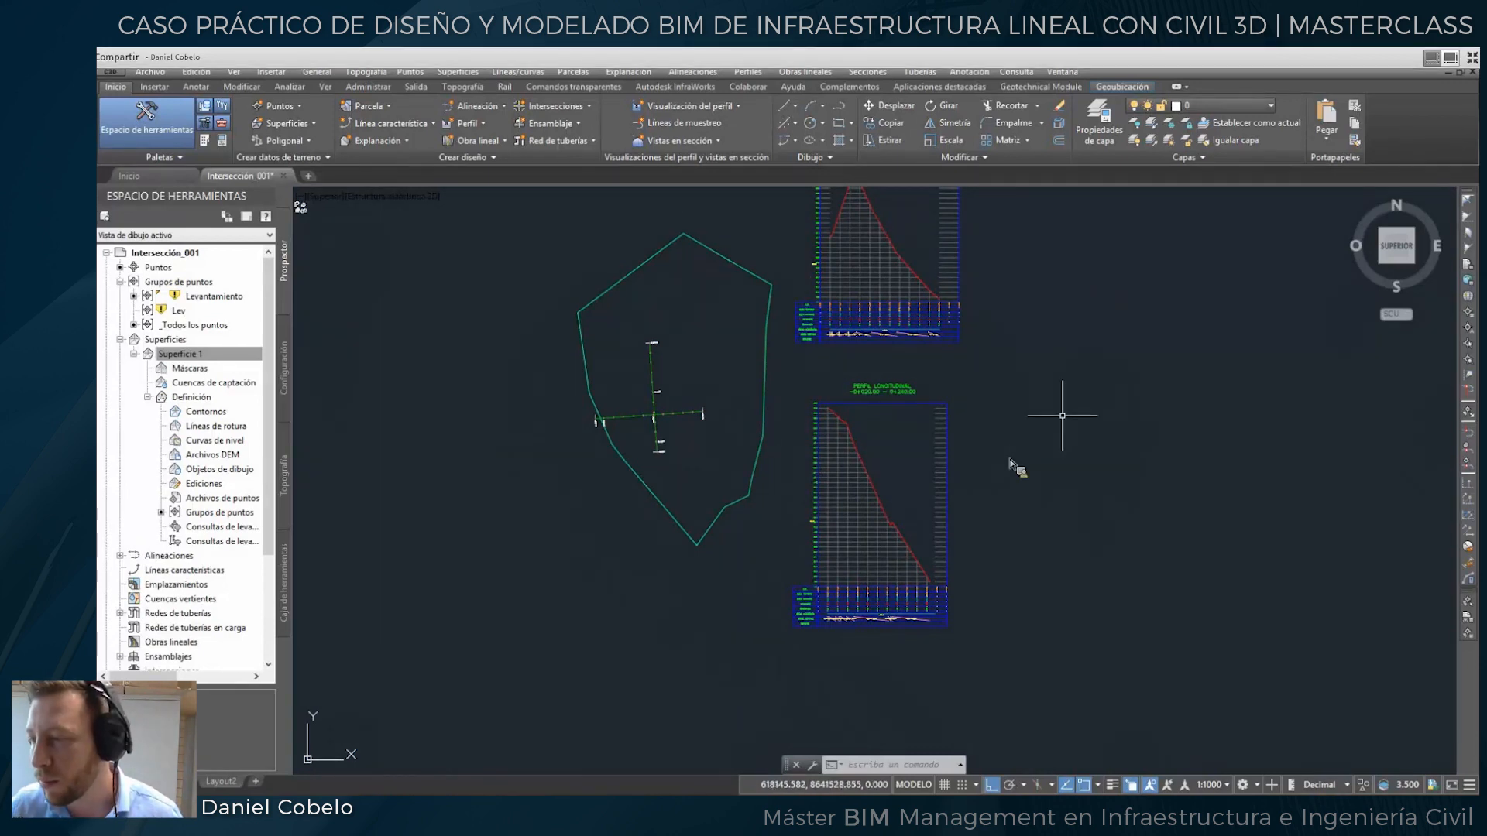
{"action": "middle_click_drag", "start_coordinate": [993, 452], "coordinate": [1069, 529]}
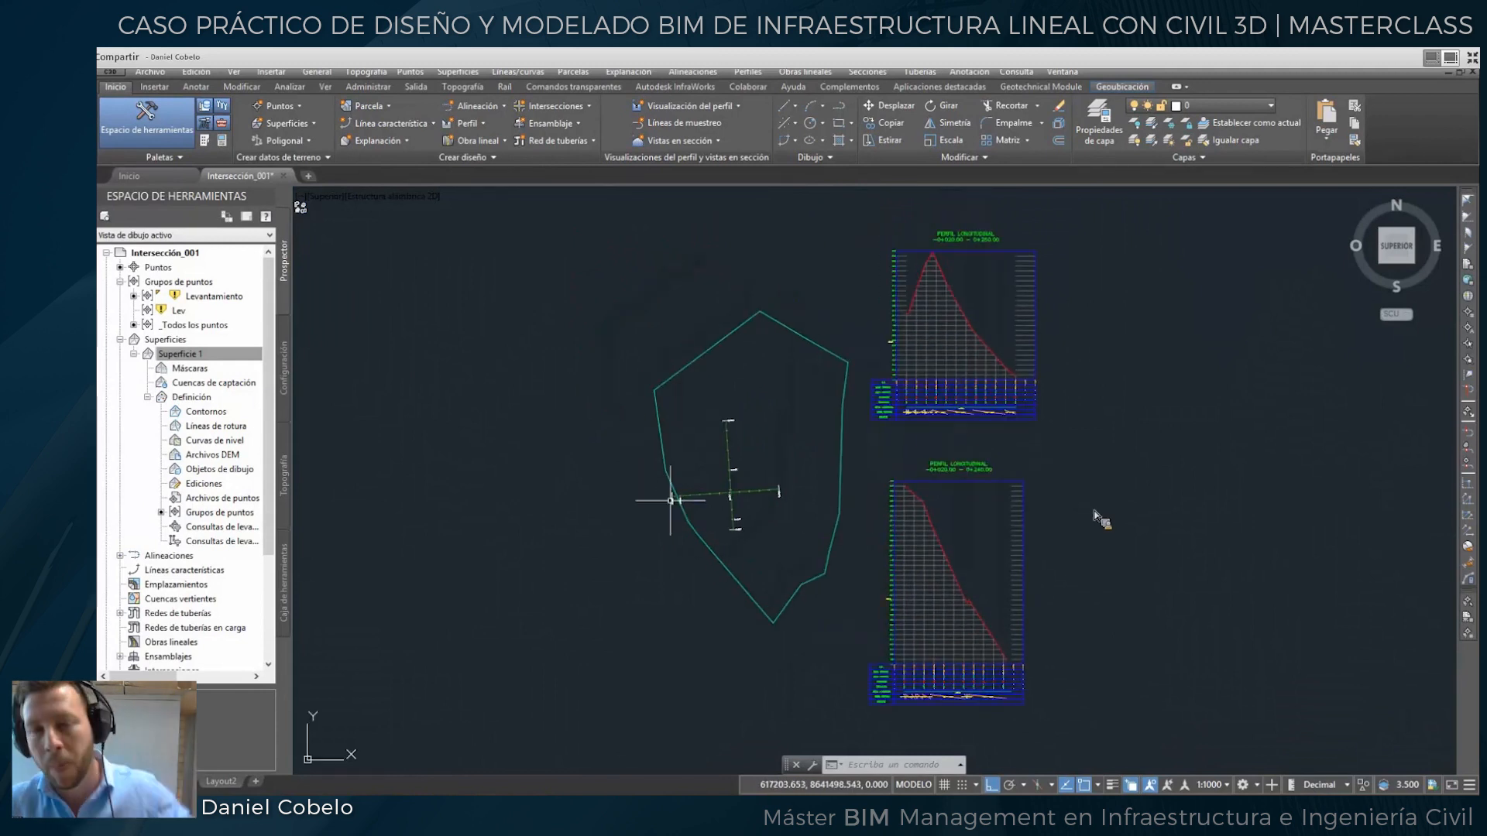
Start adding labels to the Principal alignment, choosing the Desfase de P.K. label type with the Station Offset and Coordinates style.
{"action": "scroll", "coordinate": [733, 513], "scroll_direction": "up", "scroll_amount": 8}
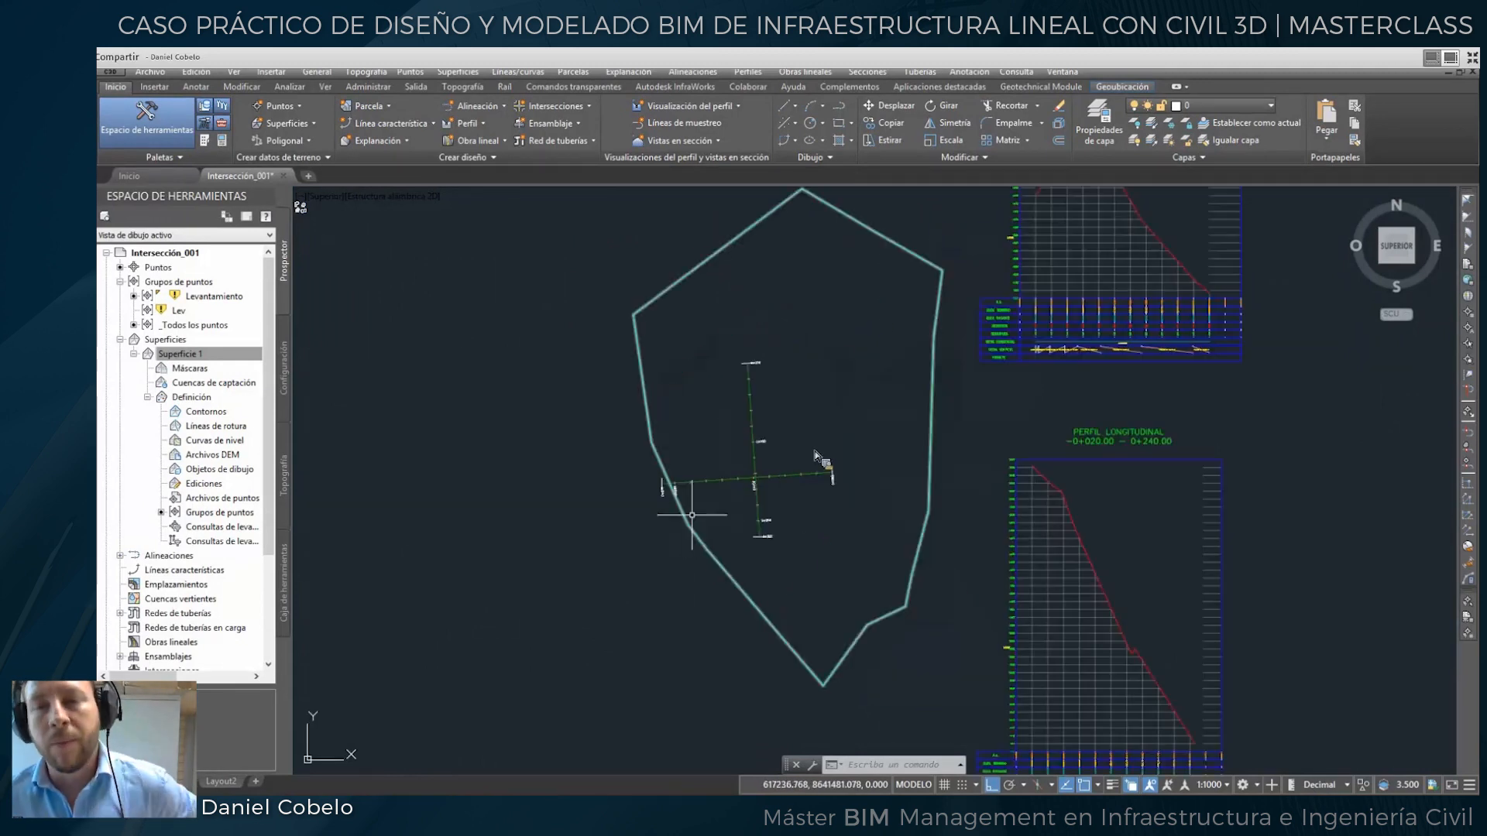
{"action": "mouse_move", "coordinate": [825, 413]}
{"action": "middle_mouse_down"}
{"action": "mouse_move", "coordinate": [797, 432]}
{"action": "mouse_move", "coordinate": [780, 522]}
{"action": "middle_mouse_up"}
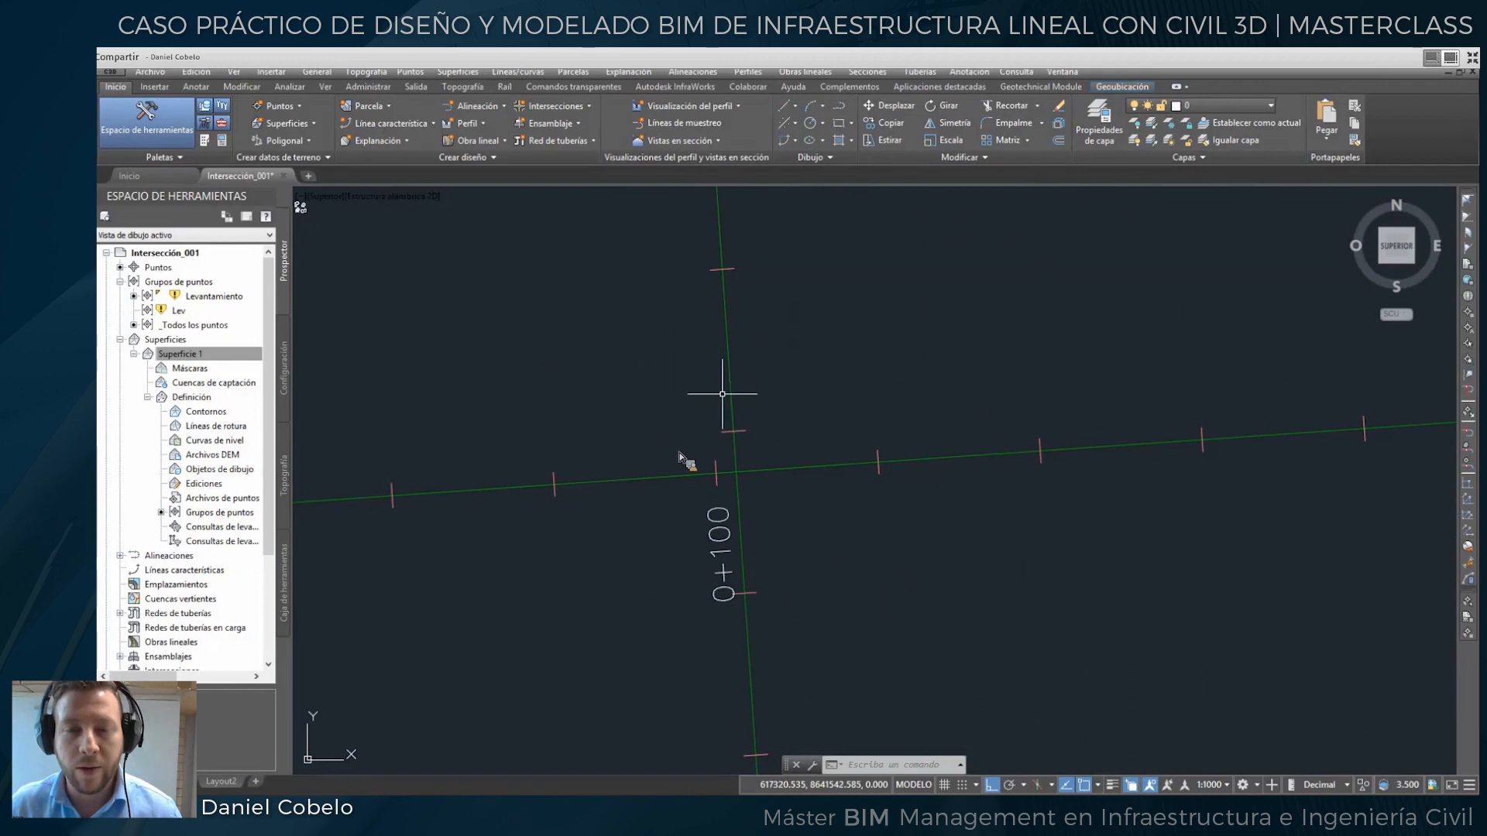
{"action": "scroll", "coordinate": [680, 431], "scroll_direction": "down", "scroll_amount": 4}
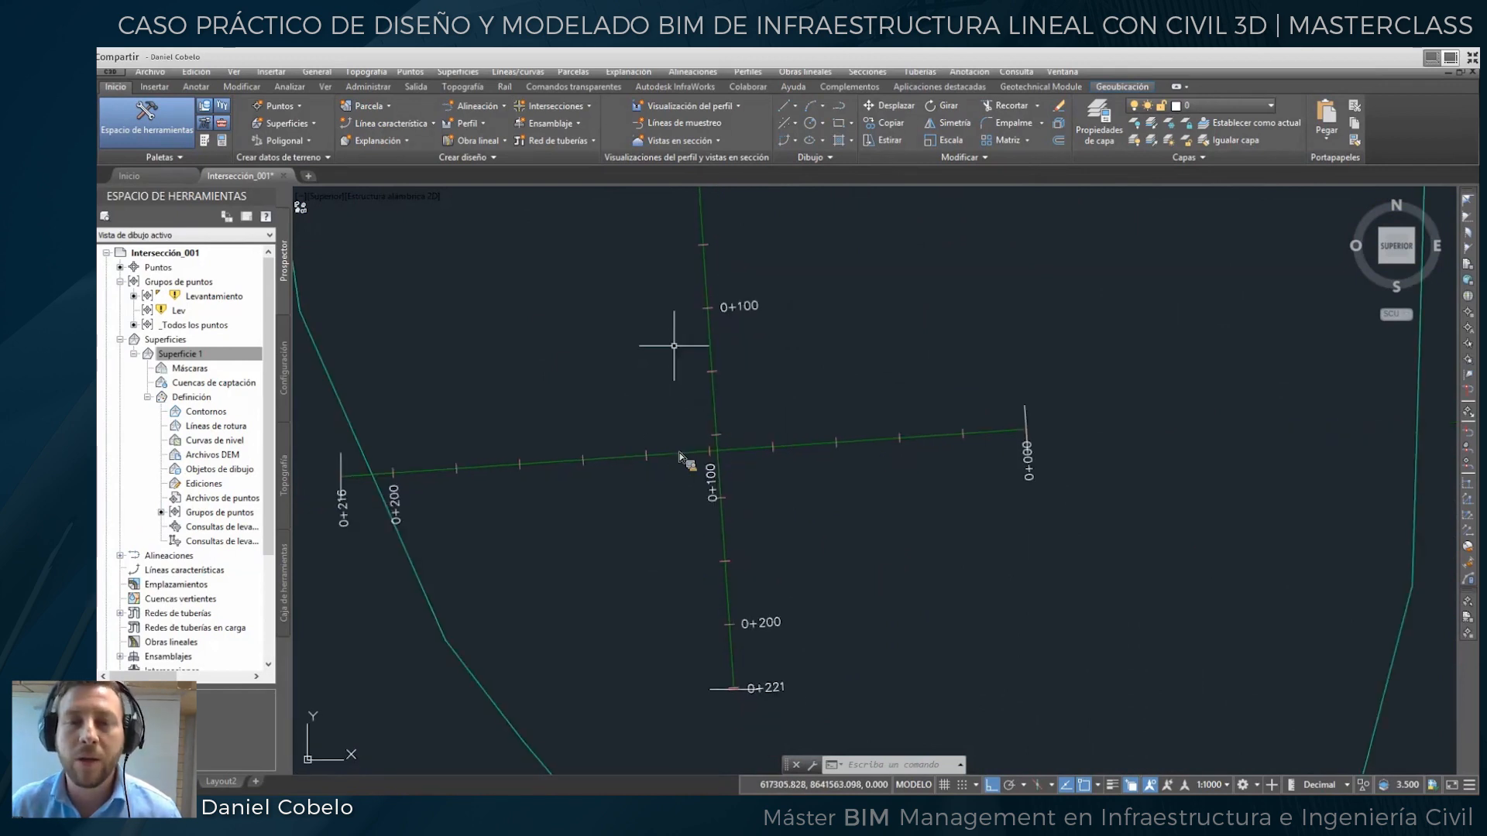
{"action": "scroll", "coordinate": [707, 392], "scroll_direction": "up", "scroll_amount": 2}
{"action": "left_click", "coordinate": [719, 400]}
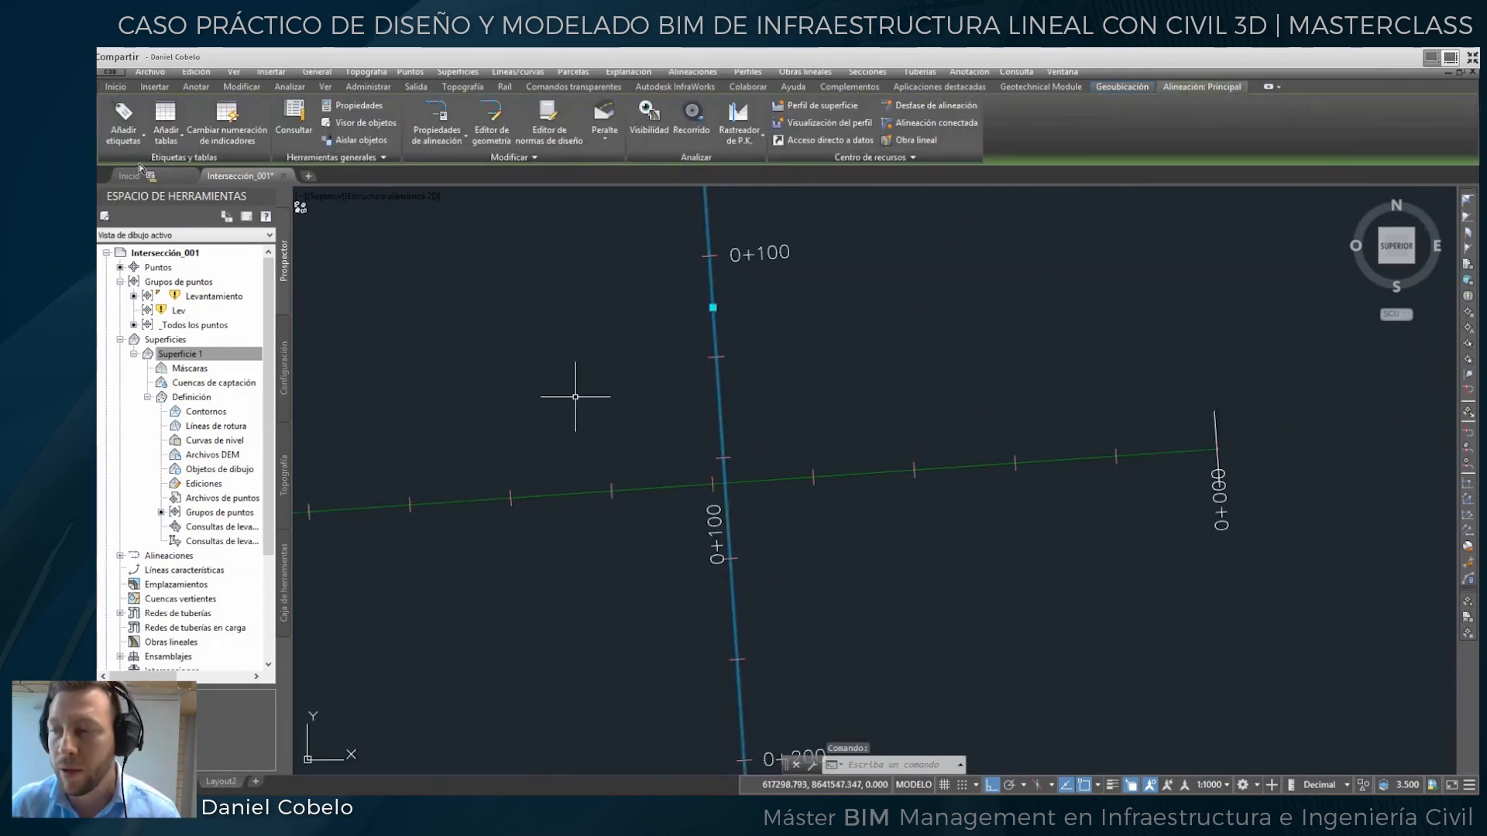
{"action": "left_click", "coordinate": [123, 132]}
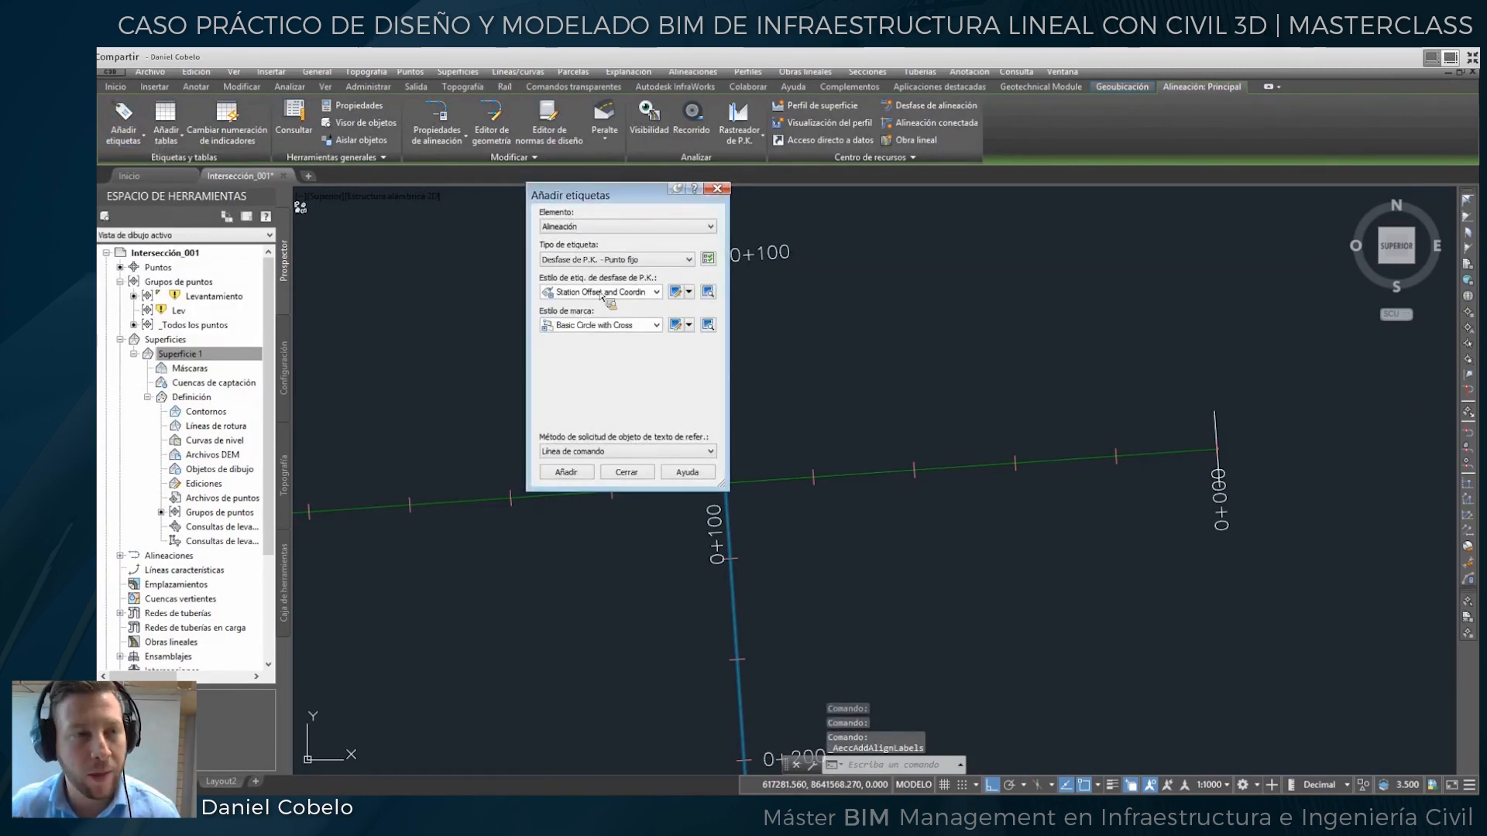
{"action": "left_click_drag", "start_coordinate": [573, 195], "coordinate": [506, 226]}
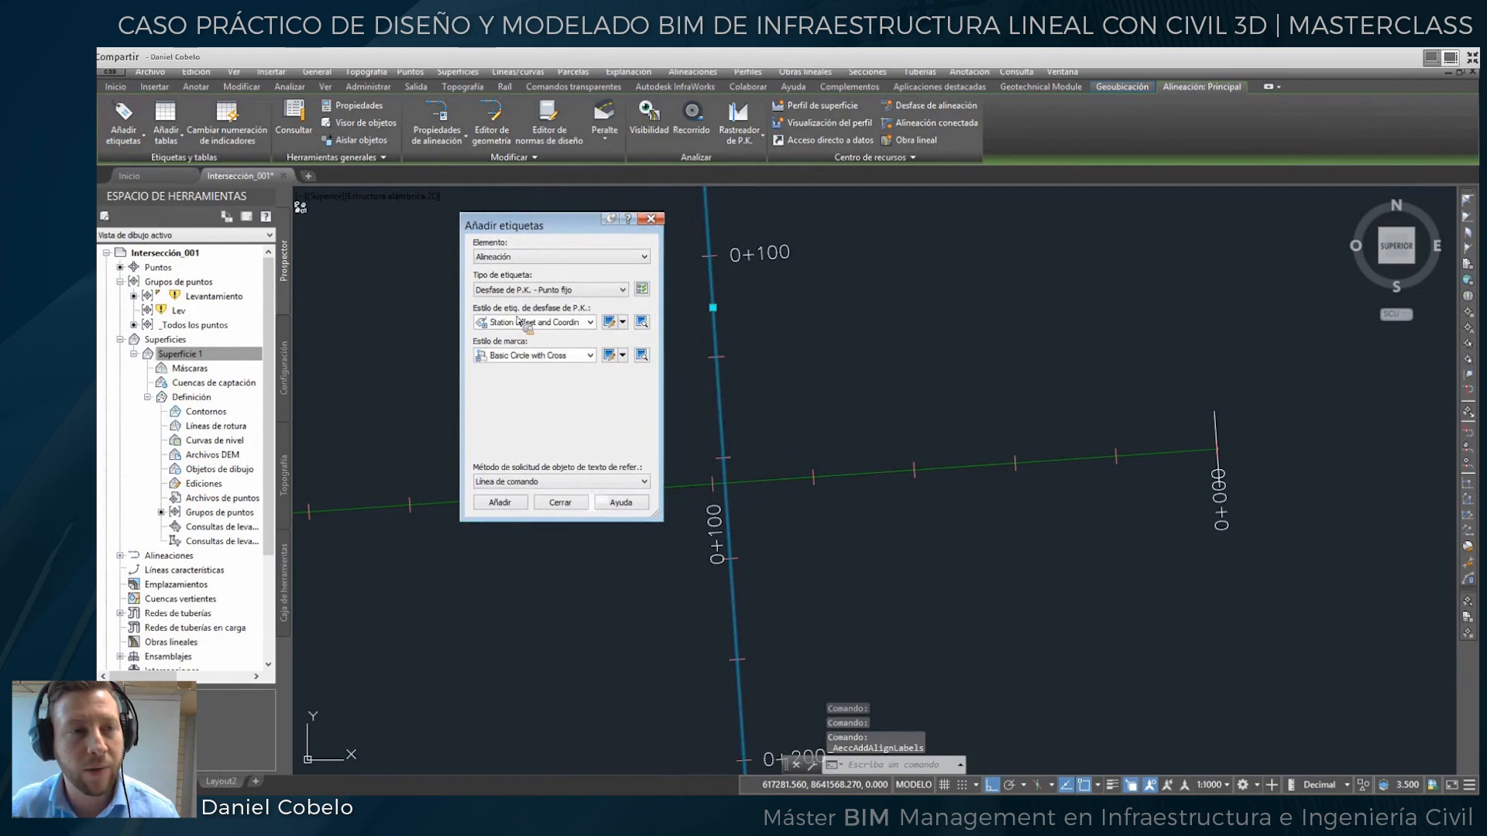
{"action": "left_click", "coordinate": [542, 290]}
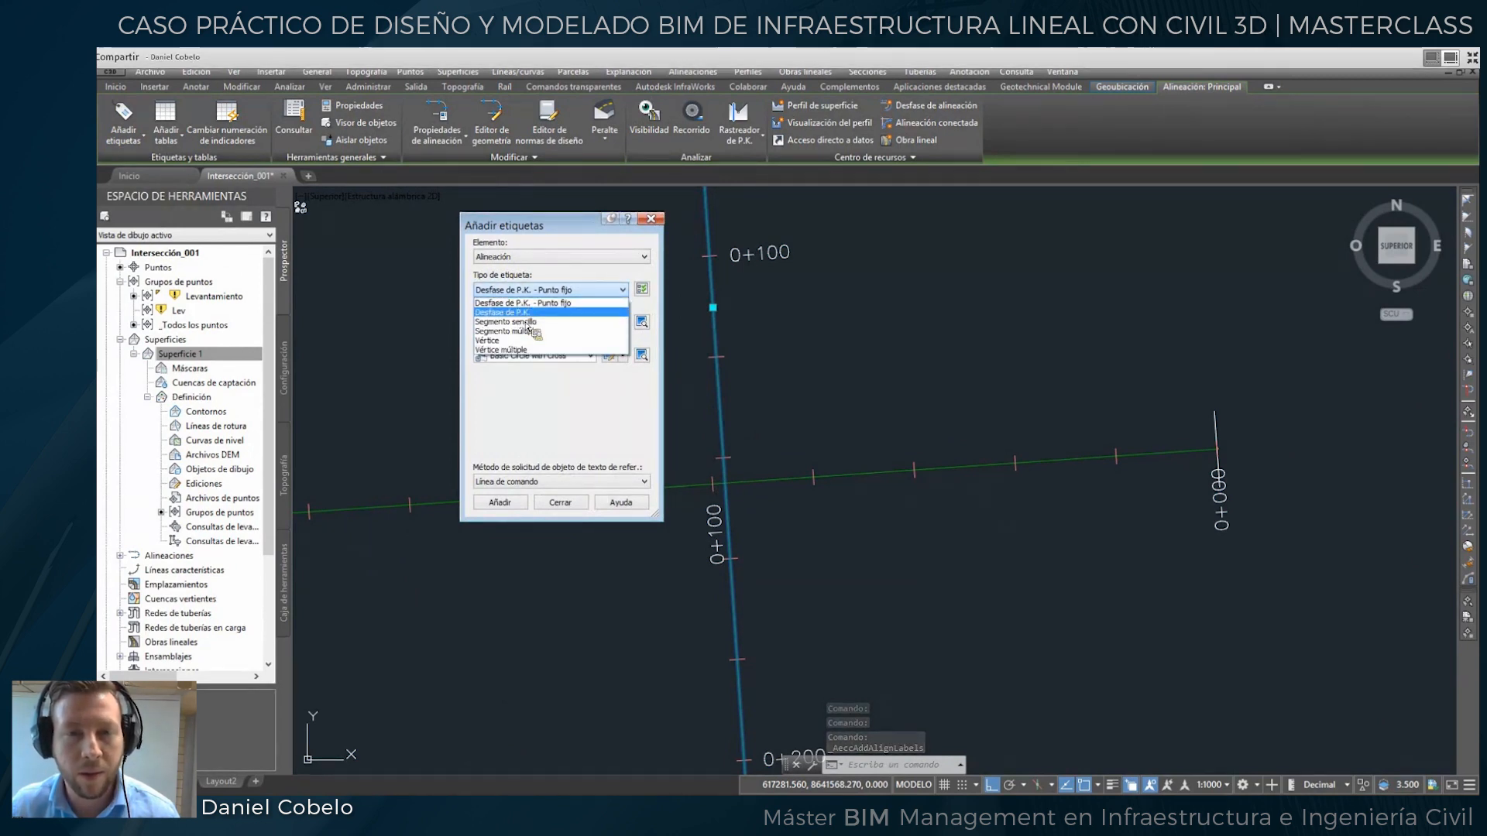
Place the Principal station offset label at the crossing of the two alignments with an offset of 0.
{"action": "left_click", "coordinate": [512, 508]}
{"action": "scroll", "coordinate": [710, 481], "scroll_direction": "up", "scroll_amount": 3}
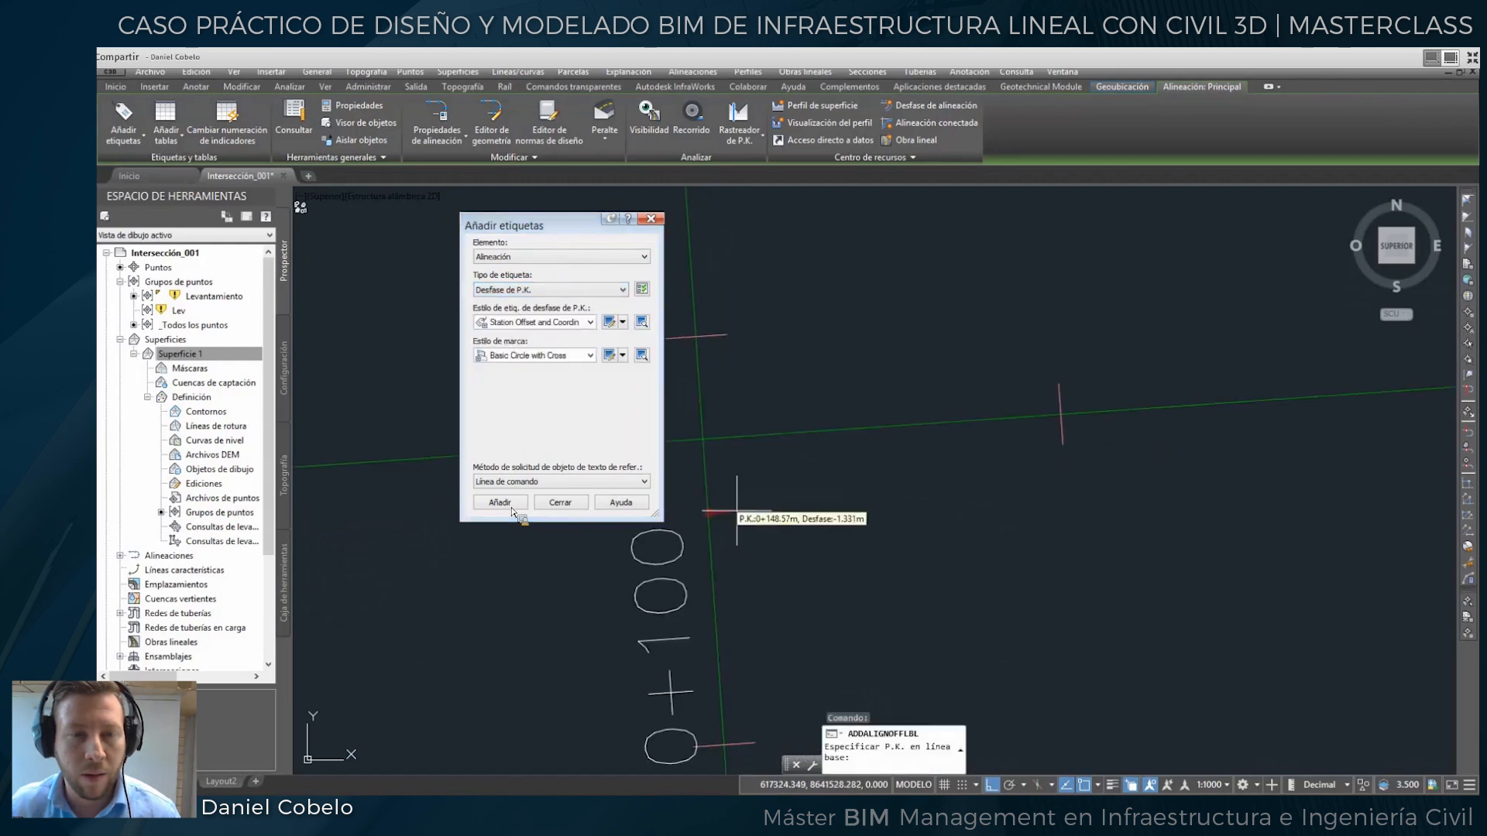
{"action": "left_click", "coordinate": [741, 445]}
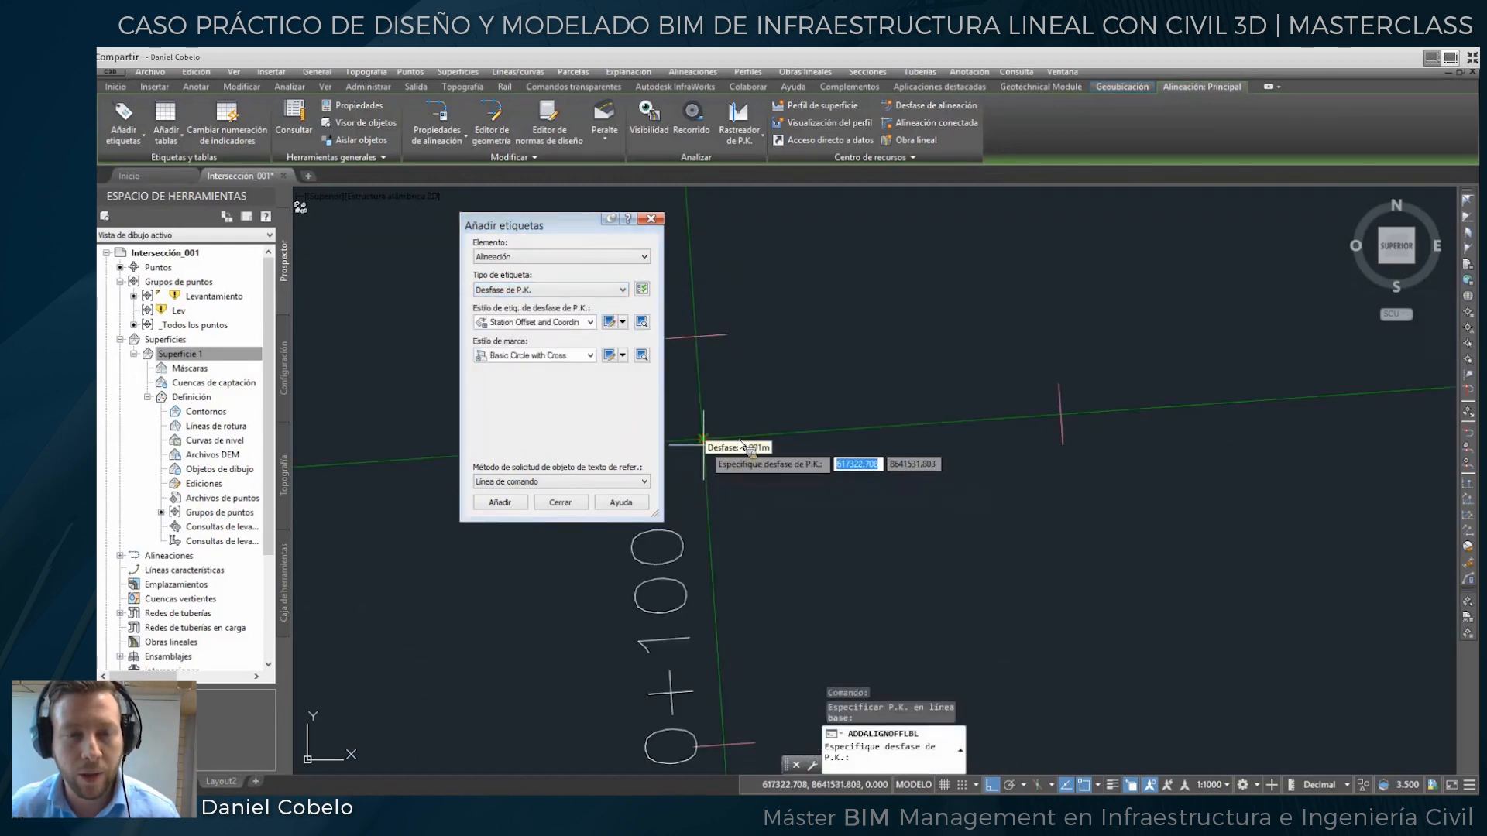
{"action": "type", "text": "0"}
{"action": "key", "text": "Return"}
{"action": "scroll", "coordinate": [753, 430], "scroll_direction": "down", "scroll_amount": 2}
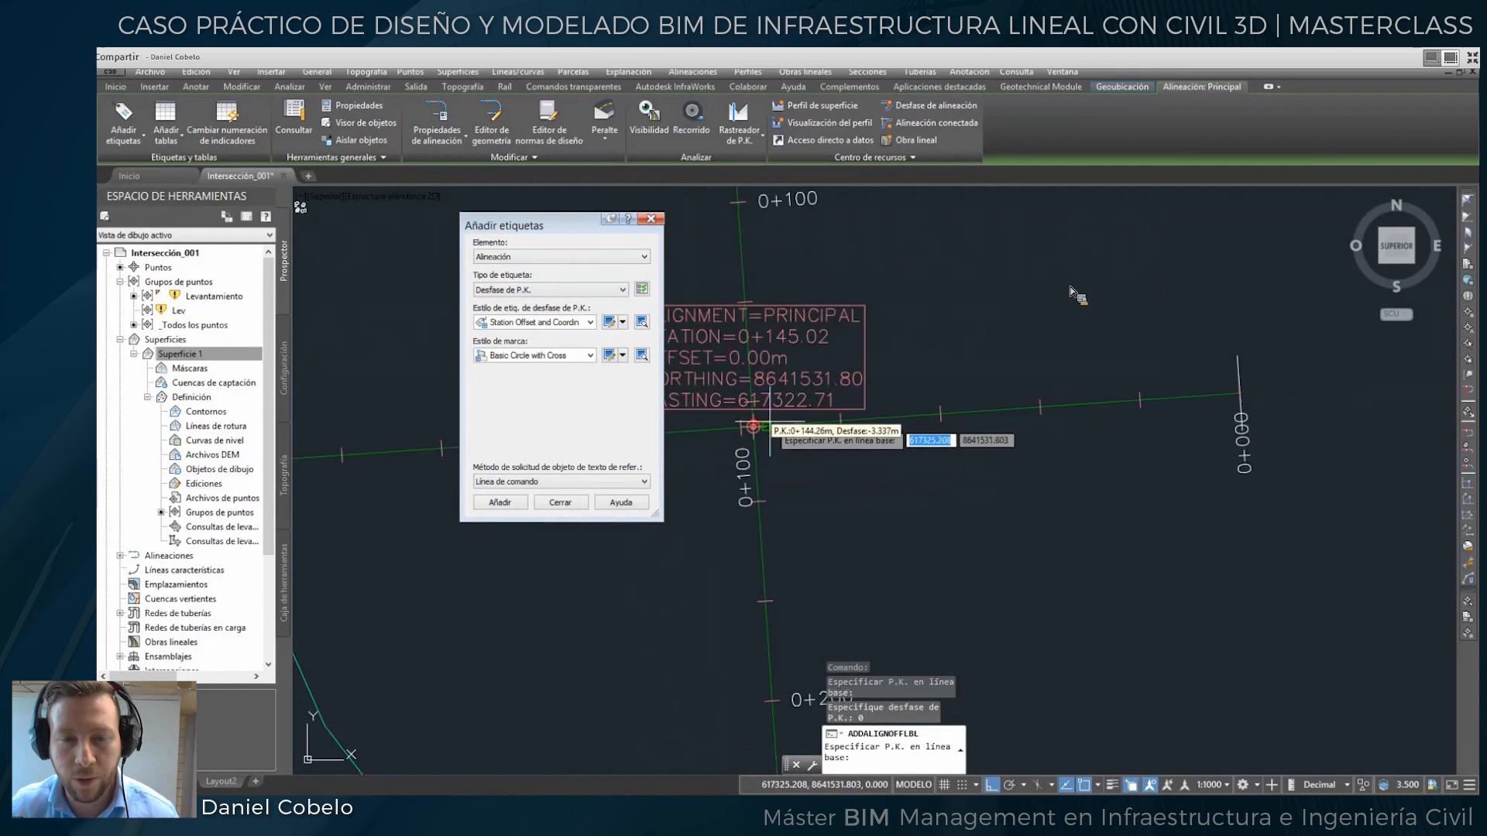
{"action": "key", "text": "Escape"}
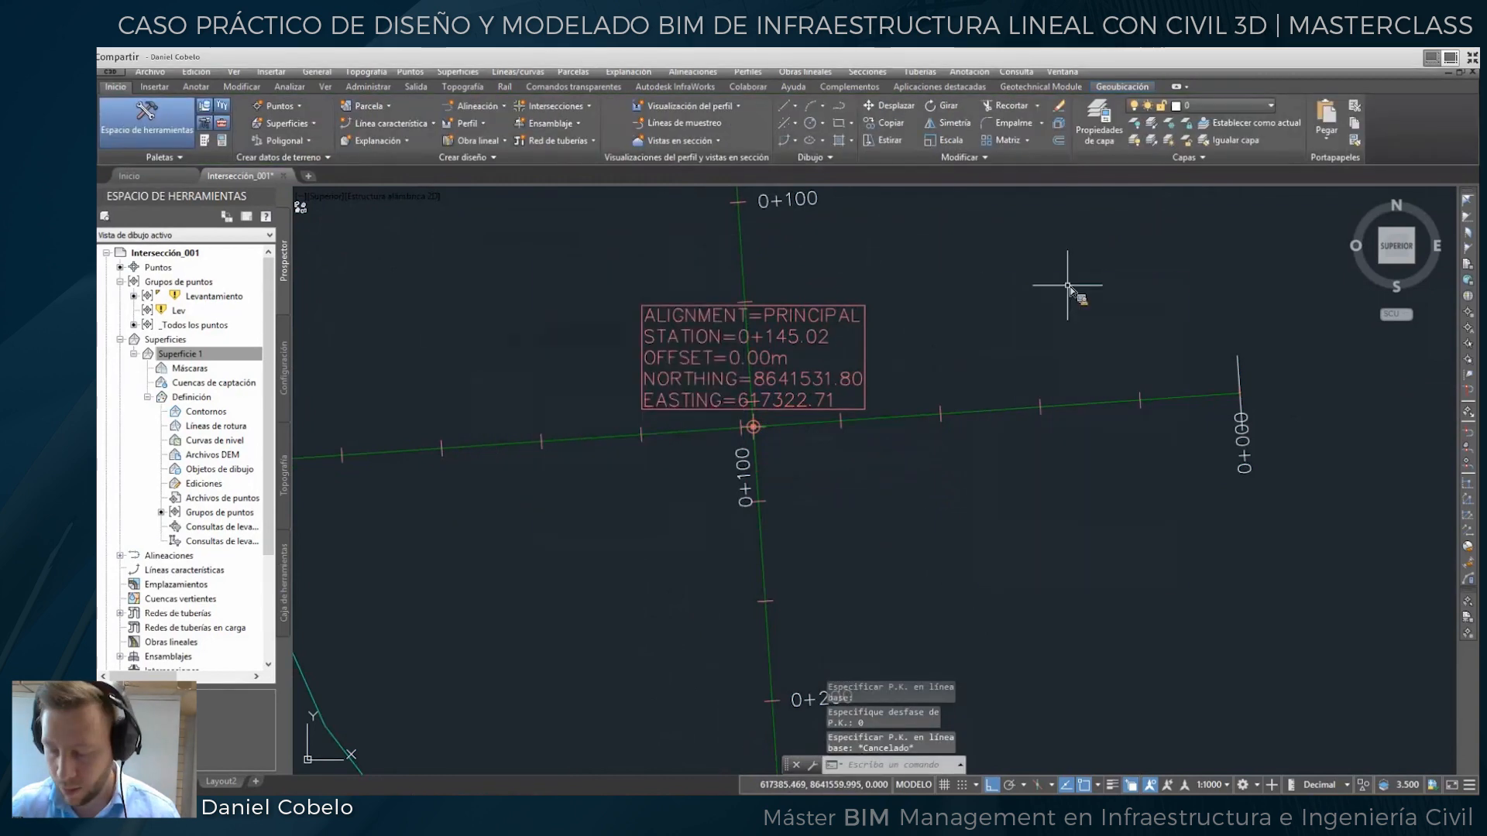
Move the Principal label off the crossing to the clear area northwest of it, with a leader.
{"action": "left_click", "coordinate": [754, 418]}
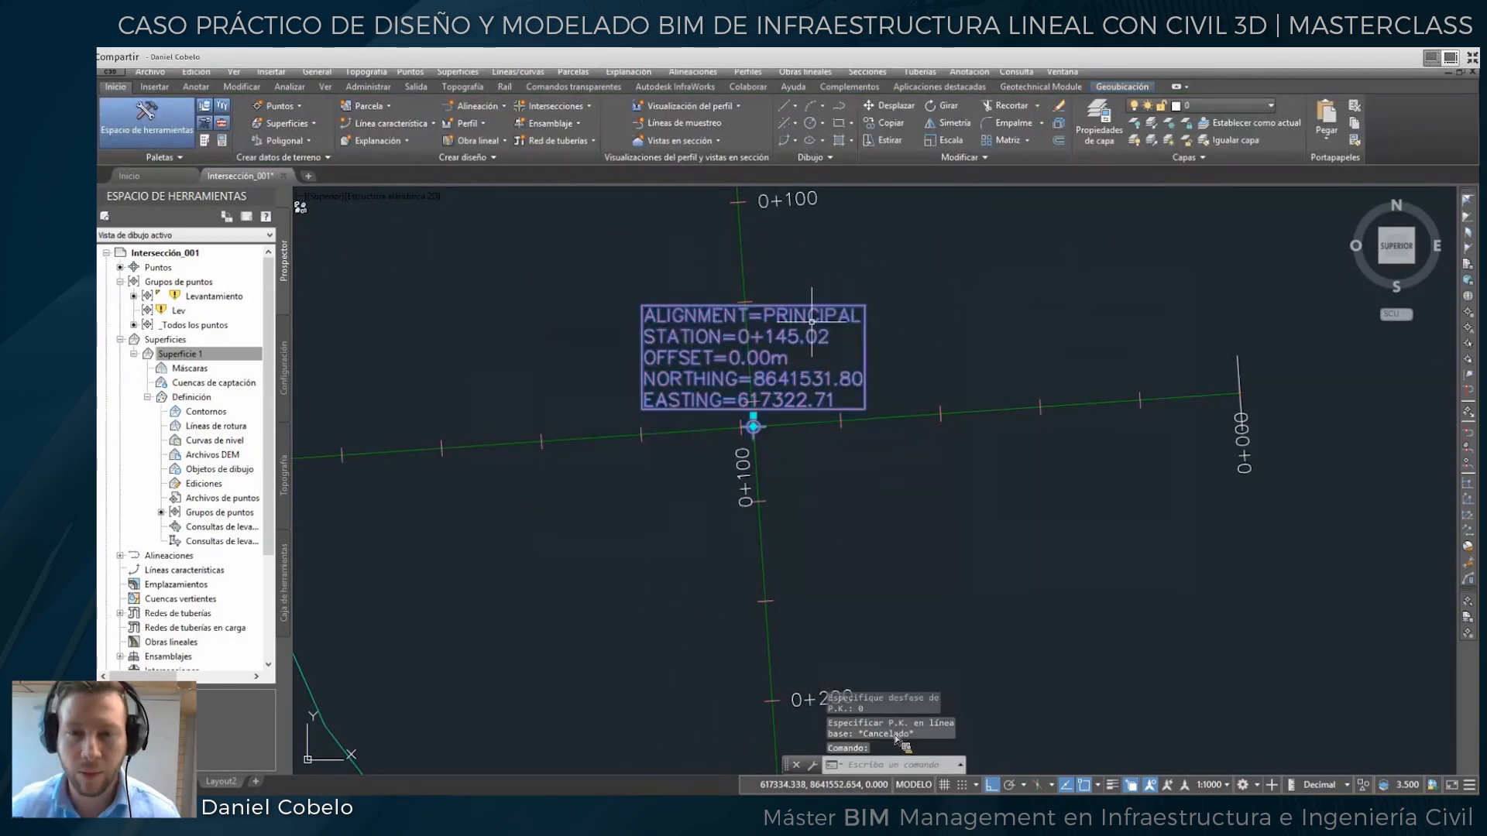
{"action": "left_click", "coordinate": [753, 417]}
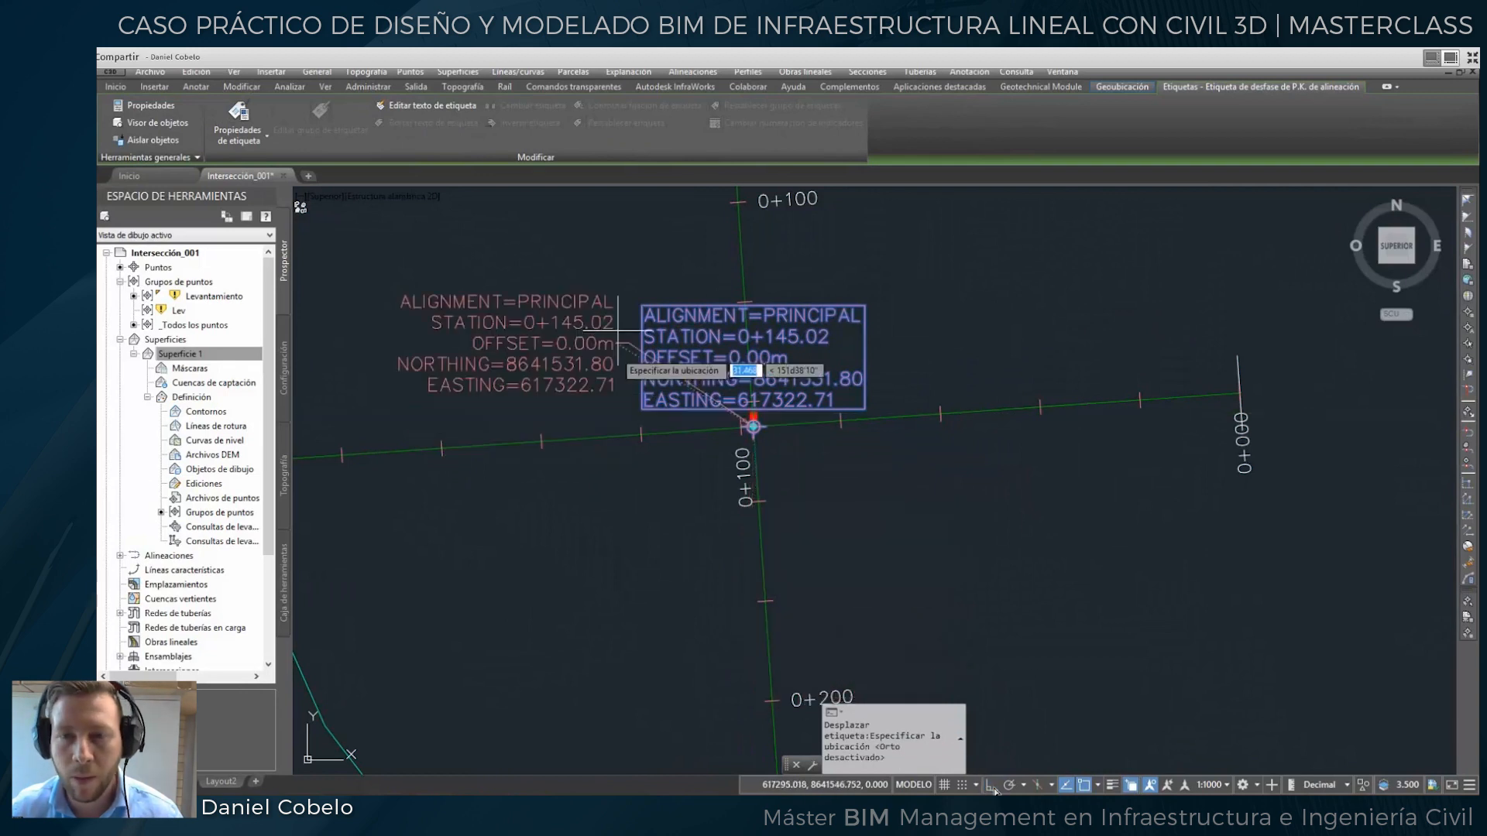
{"action": "left_click", "coordinate": [637, 302]}
{"action": "key", "text": "Escape"}
{"action": "middle_click_drag", "start_coordinate": [632, 344], "coordinate": [654, 371]}
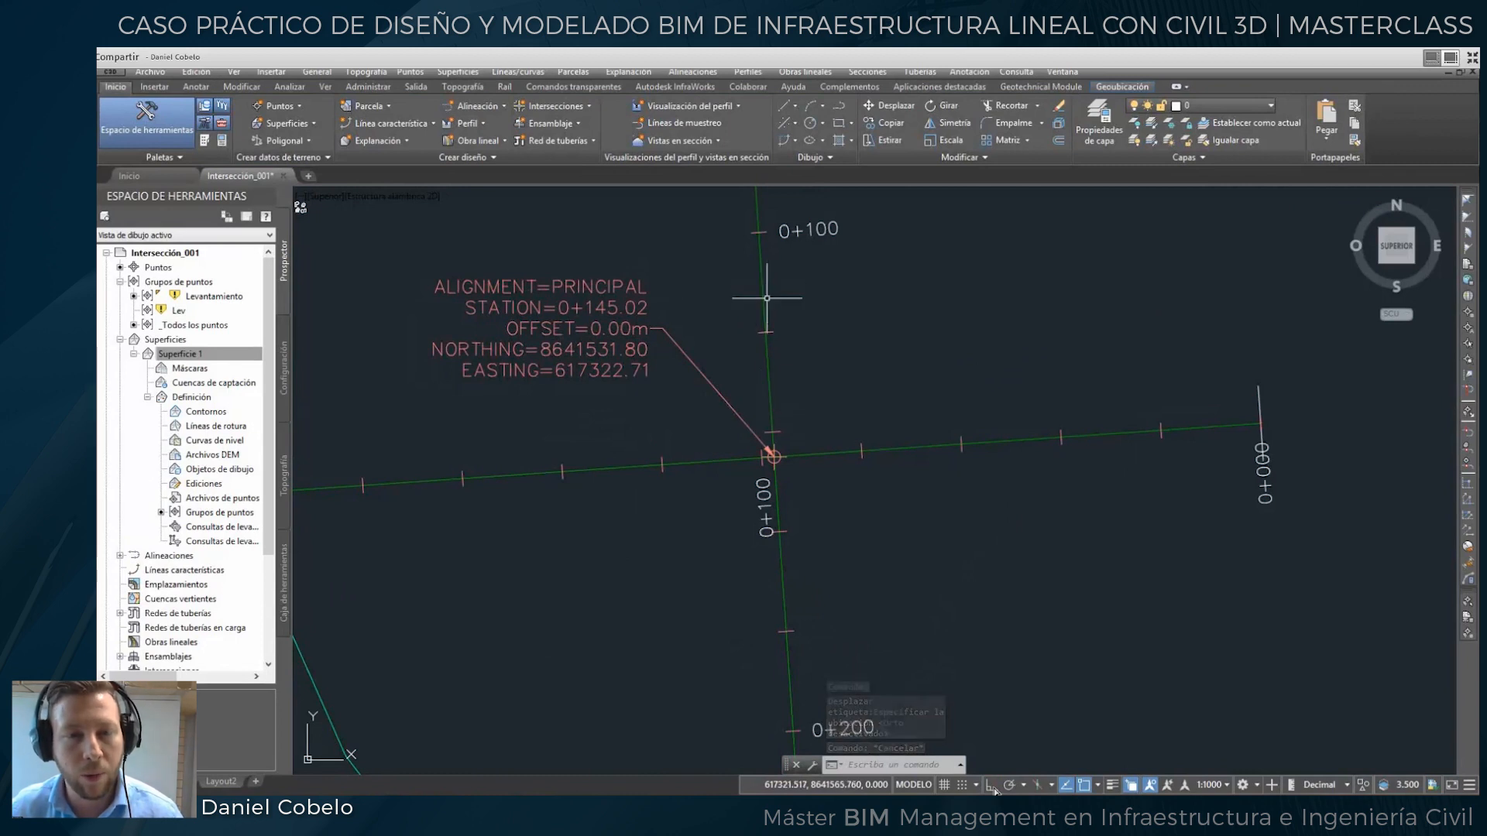
{"action": "mouse_move", "coordinate": [677, 473]}
{"action": "middle_mouse_down"}
{"action": "mouse_move", "coordinate": [672, 417]}
{"action": "mouse_move", "coordinate": [668, 447]}
{"action": "middle_mouse_up"}
{"action": "key", "text": "Escape"}
{"action": "key", "text": "Escape"}
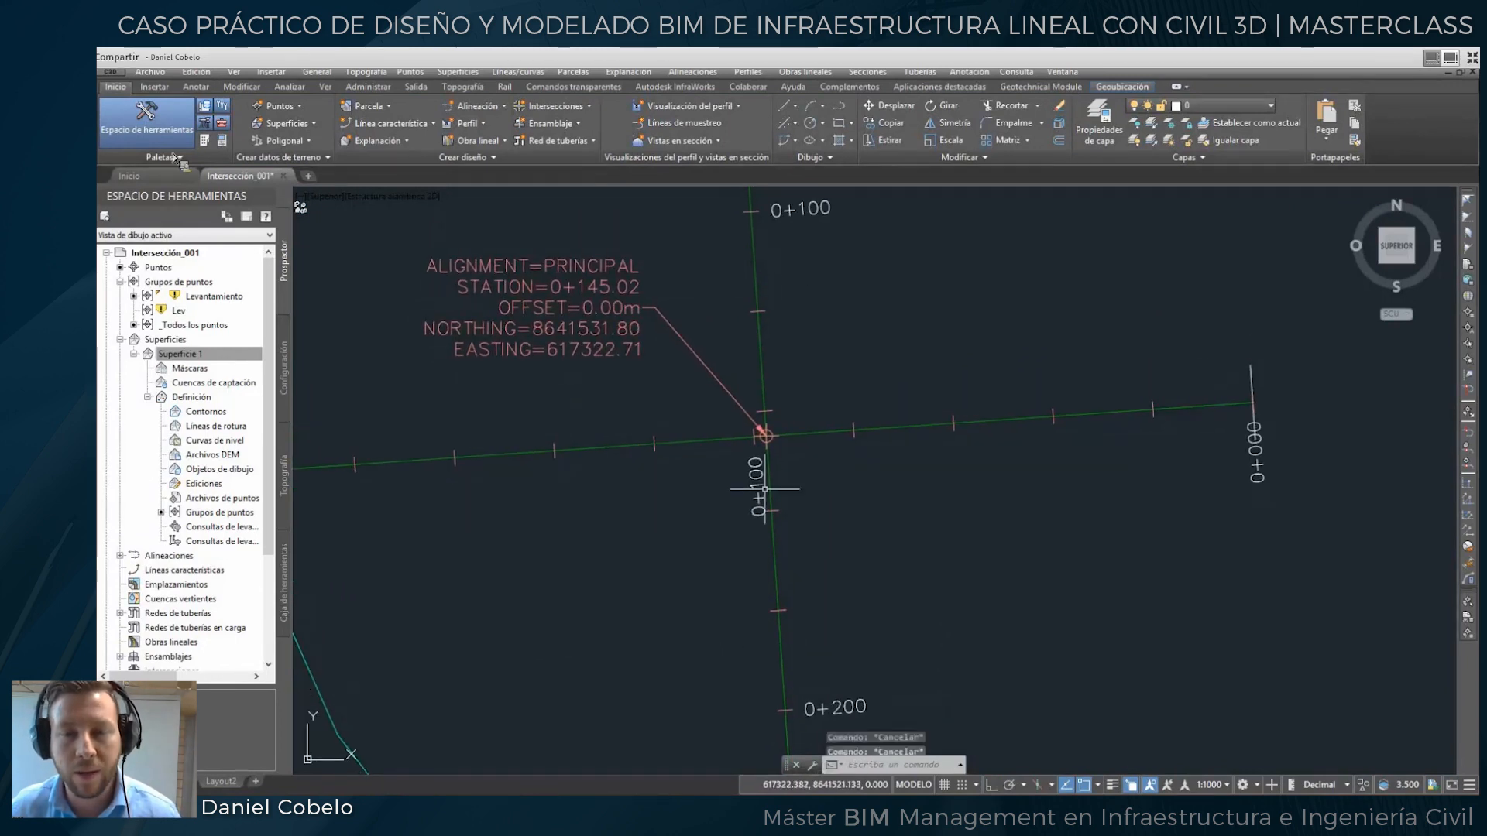
Start adding labels to the Secundaria alignment with the Desfase de P.K. label type.
{"action": "left_click", "coordinate": [694, 444]}
{"action": "left_click", "coordinate": [632, 416]}
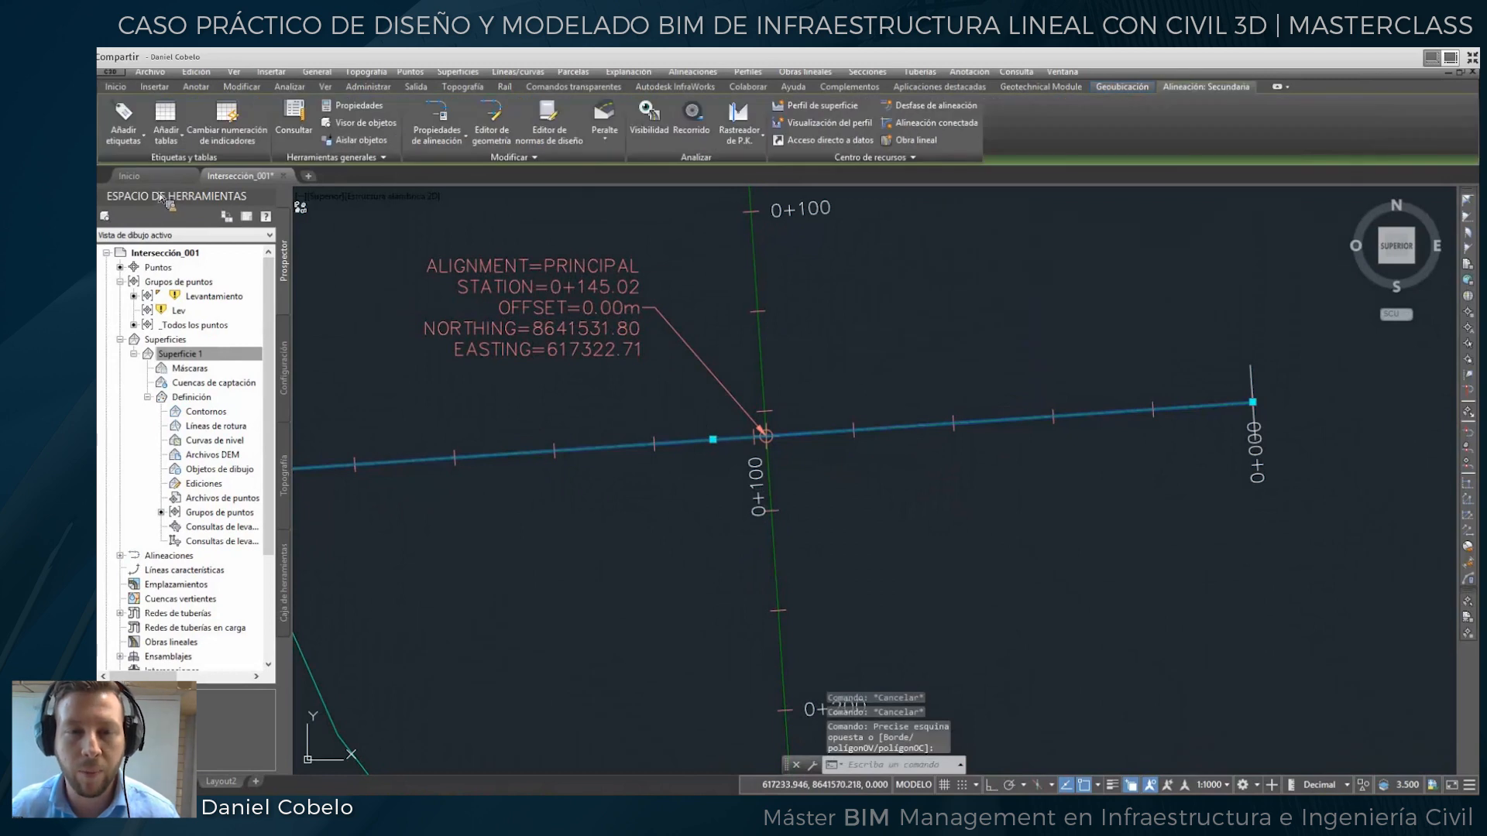
{"action": "left_click", "coordinate": [124, 130]}
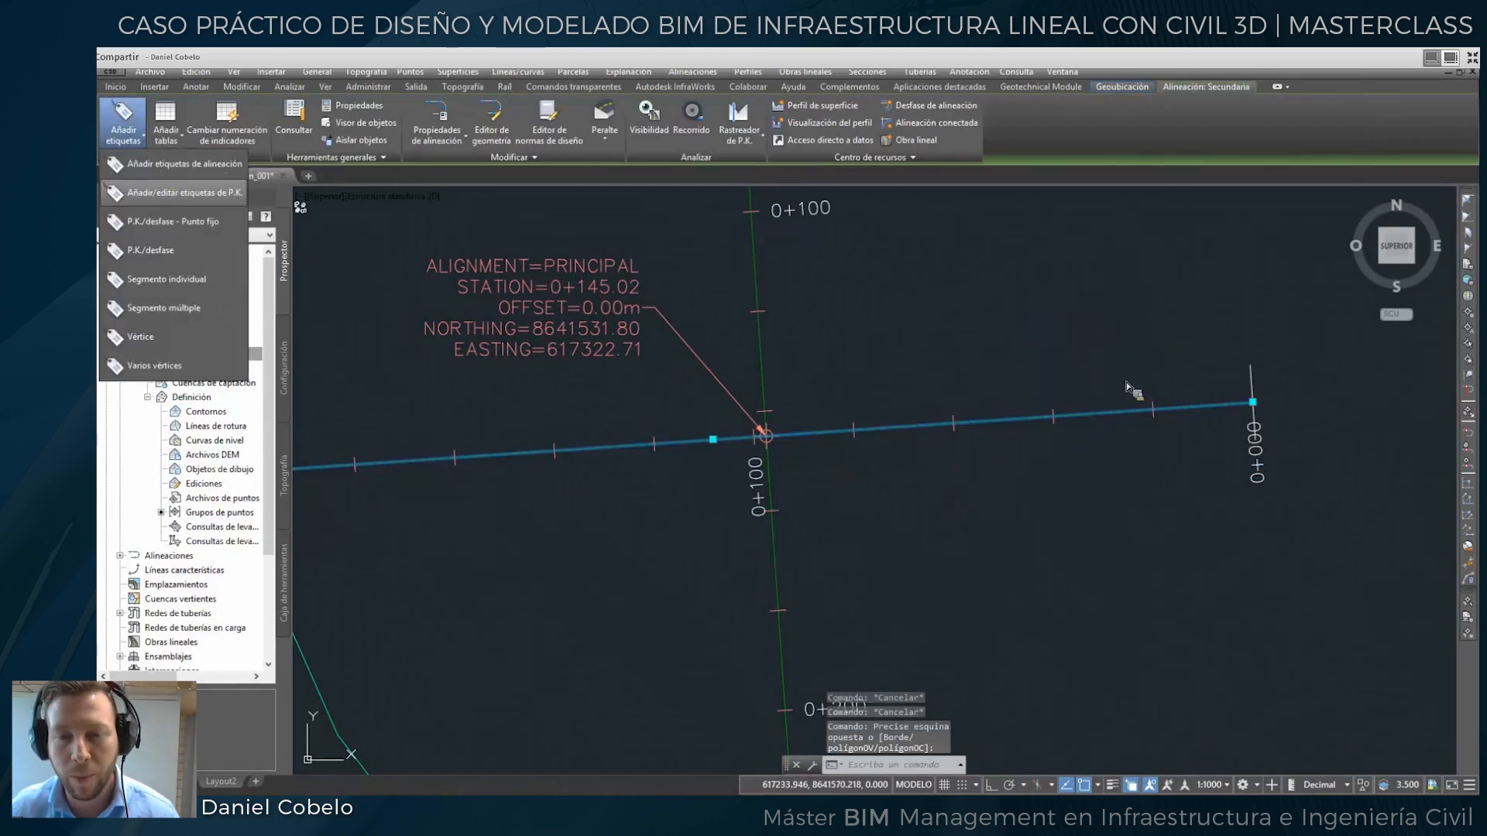
{"action": "left_click", "coordinate": [1143, 355]}
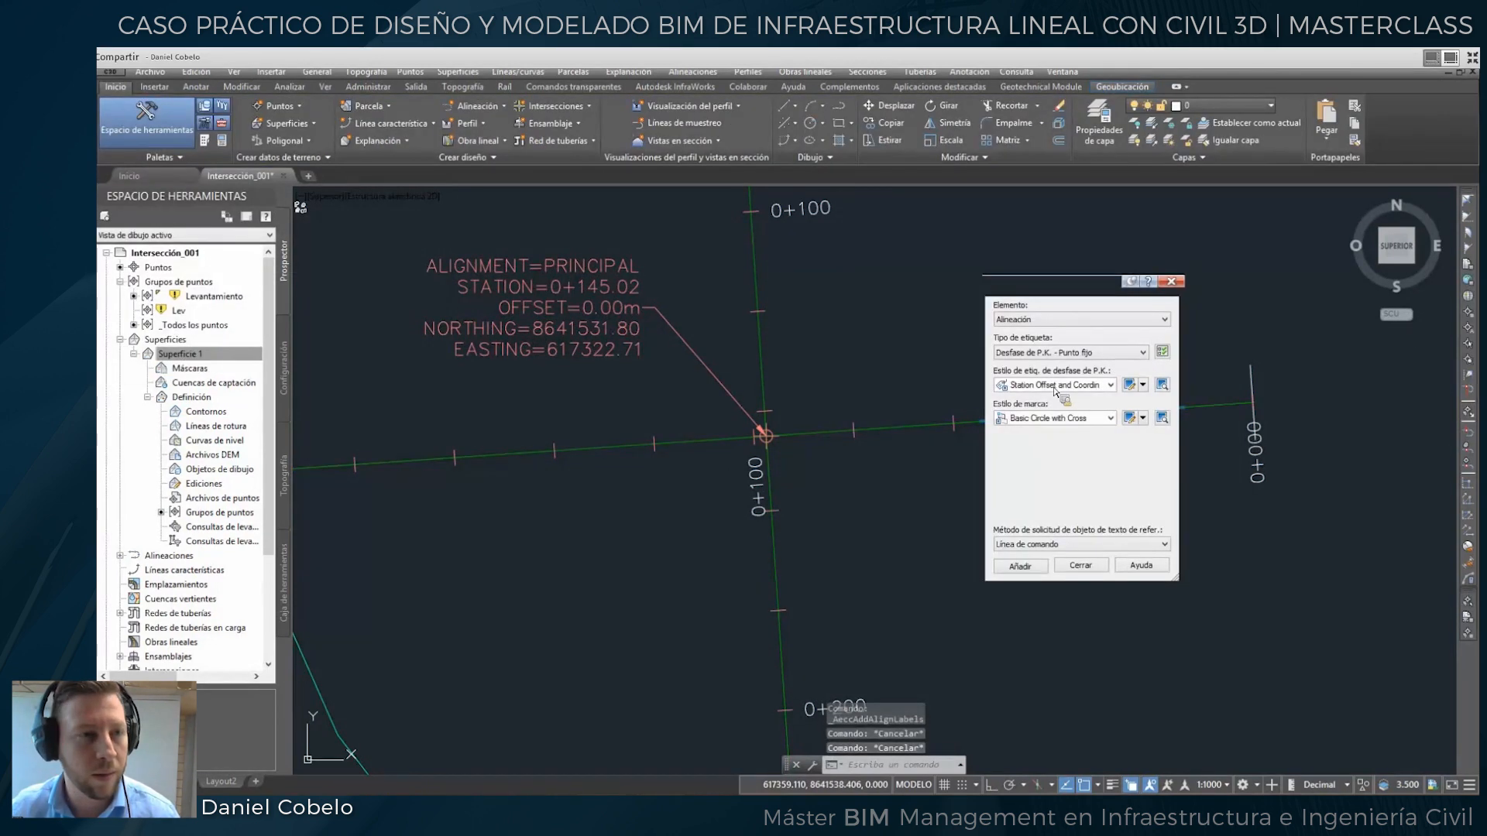
{"action": "left_click", "coordinate": [1047, 376]}
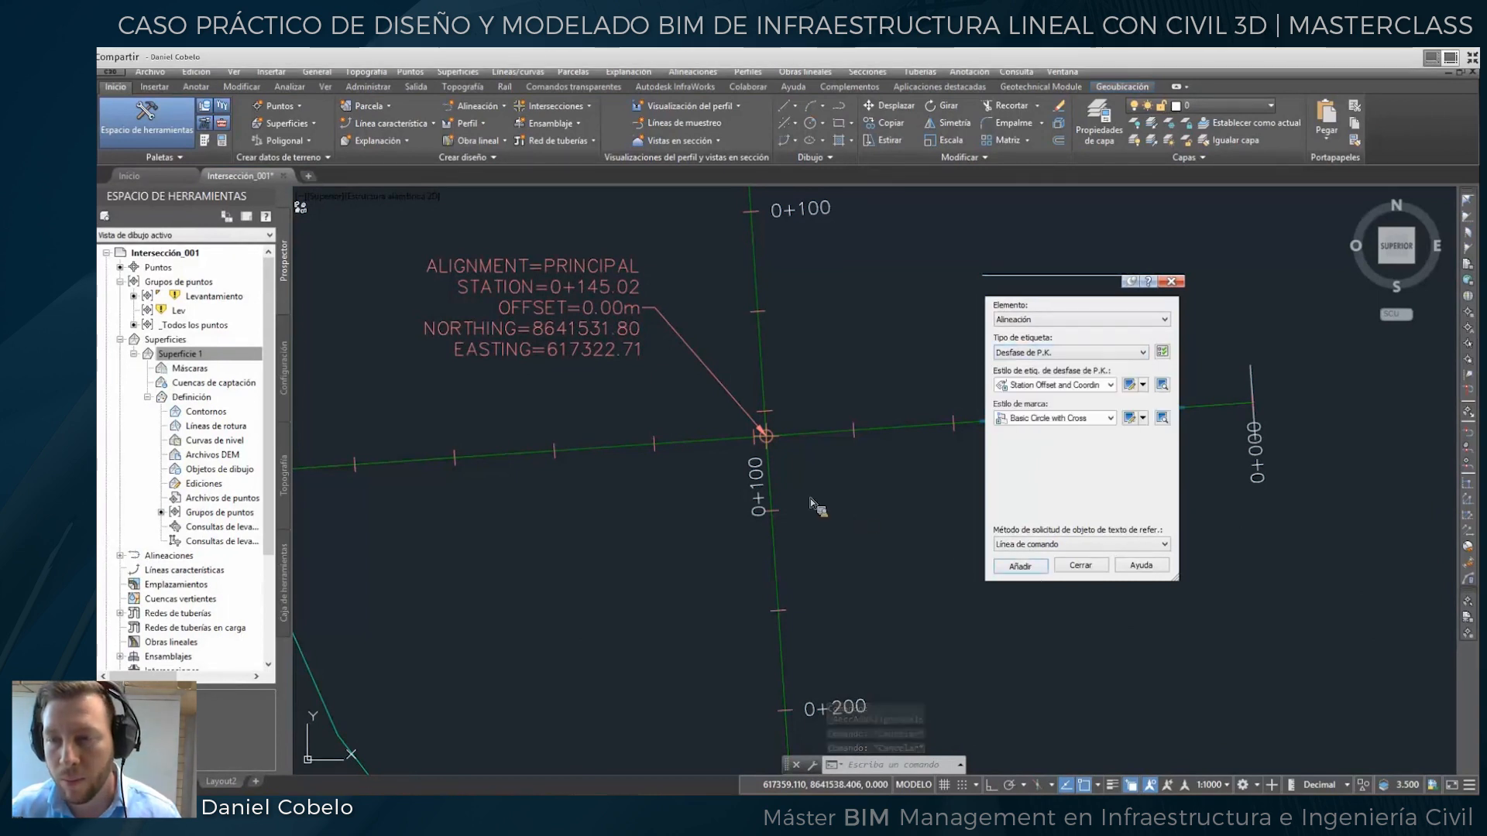
Place a station offset label for the Secundaria alignment exactly at the crossing with an offset of 0.
{"action": "left_click", "coordinate": [1020, 566]}
{"action": "scroll", "coordinate": [738, 435], "scroll_direction": "up", "scroll_amount": 6}
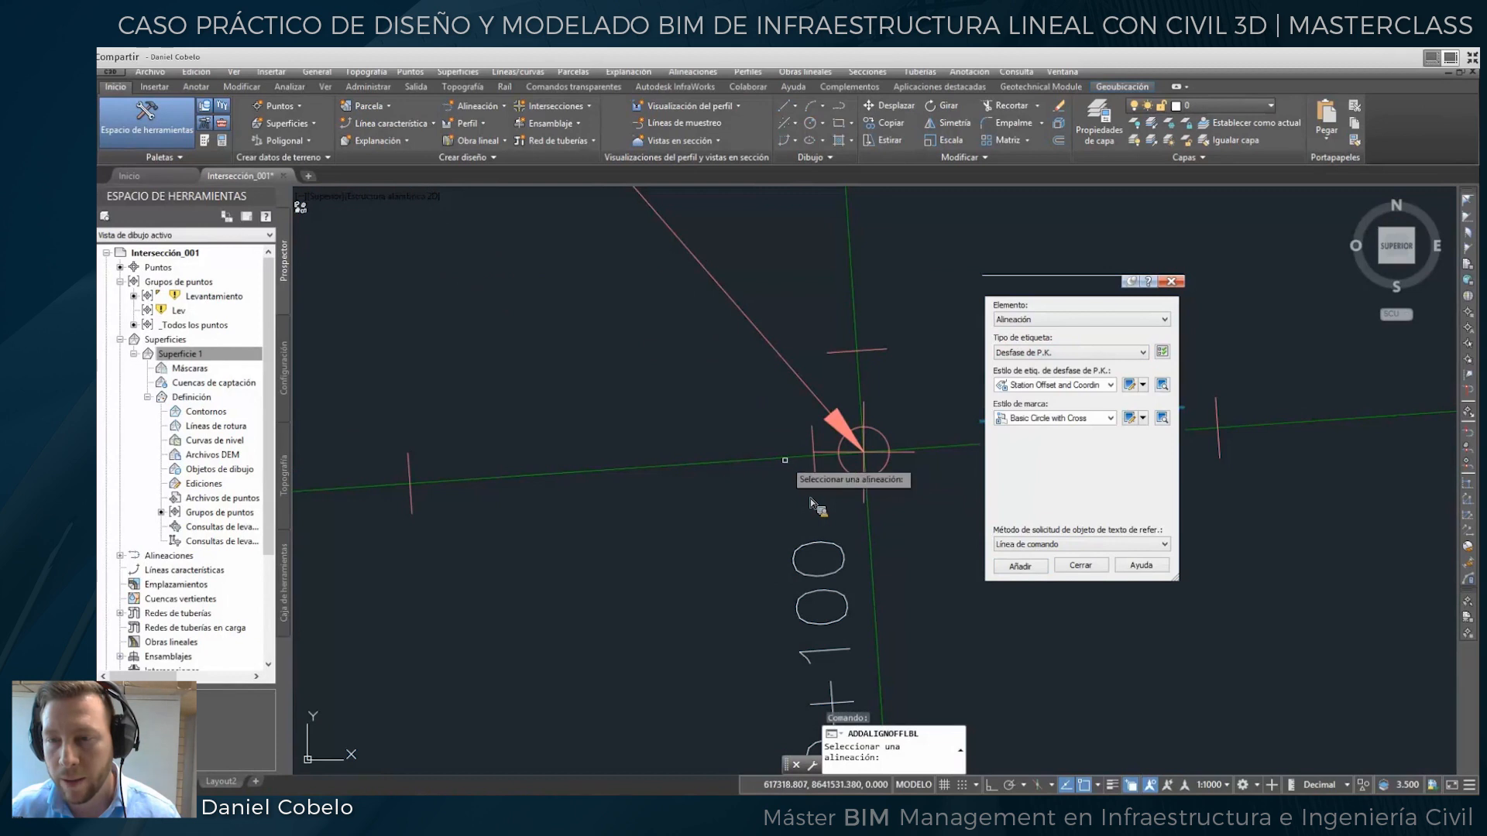
{"action": "left_click", "coordinate": [793, 462]}
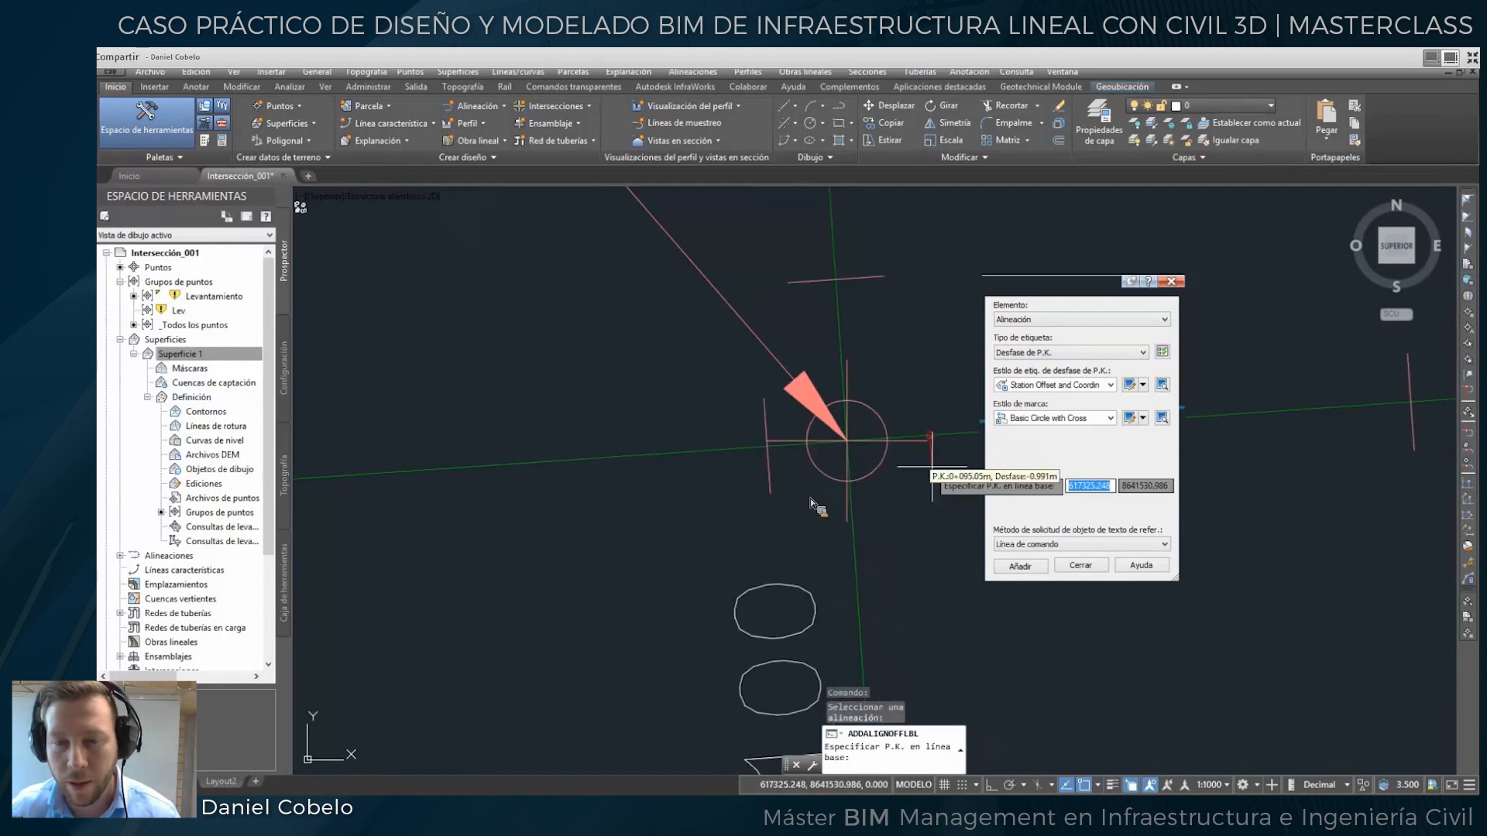
{"action": "scroll", "coordinate": [754, 401], "scroll_direction": "up", "scroll_amount": 8}
{"action": "left_click", "coordinate": [755, 403]}
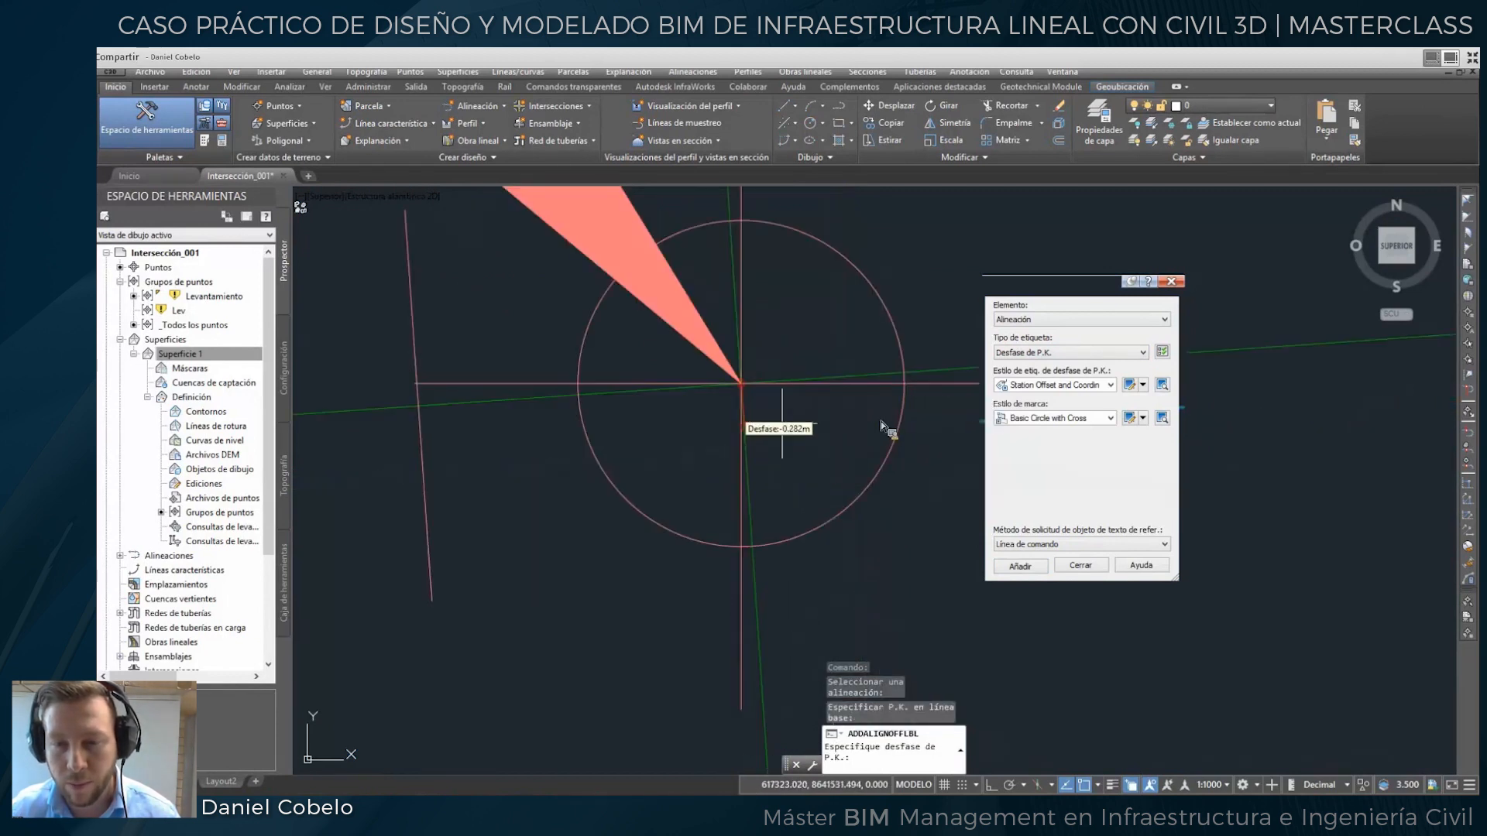
{"action": "scroll", "coordinate": [791, 450], "scroll_direction": "down", "scroll_amount": 2}
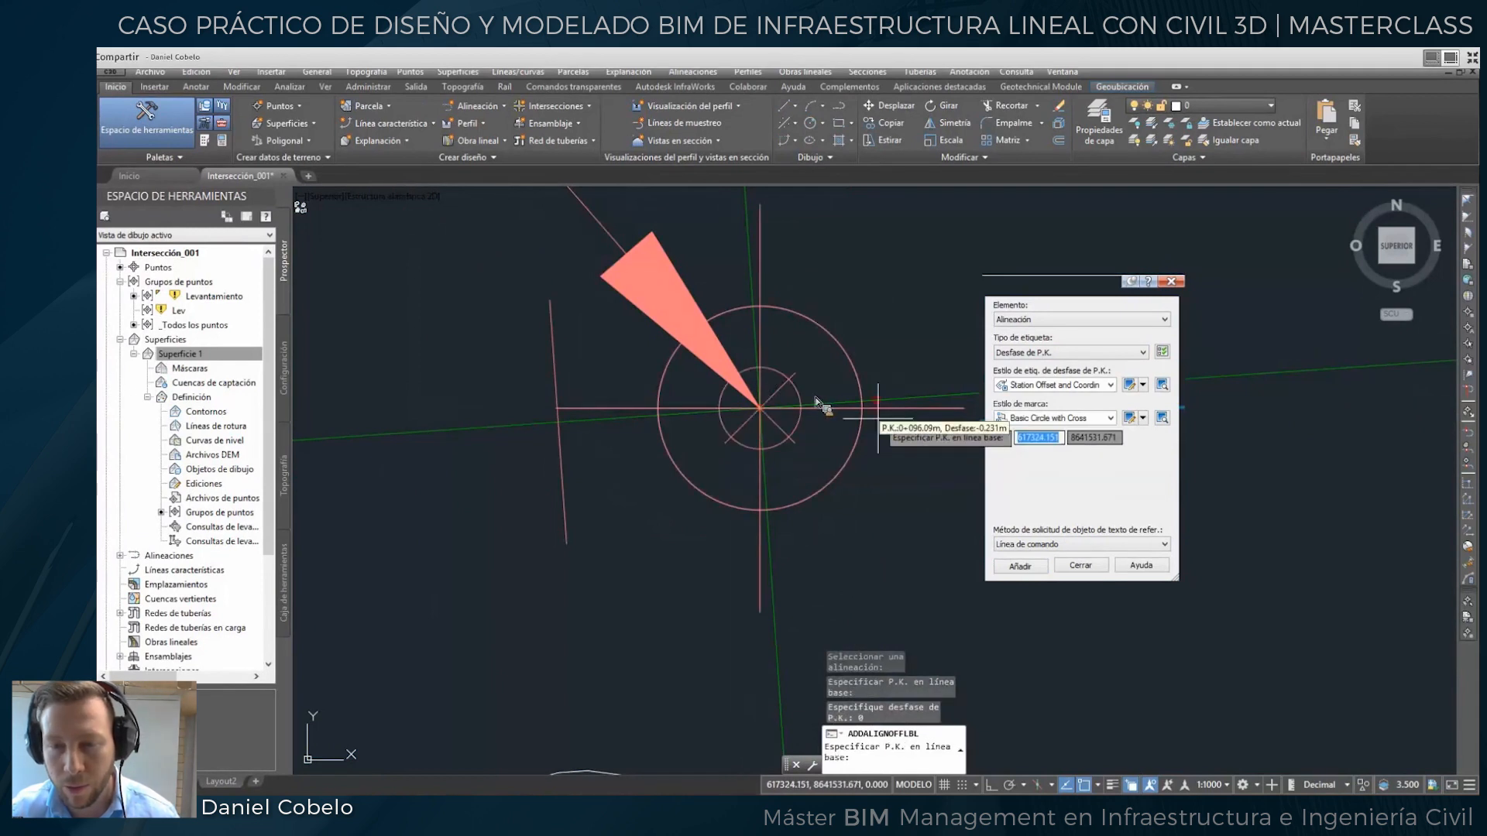
{"action": "type", "text": "0"}
{"action": "key", "text": "Return"}
{"action": "scroll", "coordinate": [724, 392], "scroll_direction": "down", "scroll_amount": 5}
{"action": "key", "text": "Escape"}
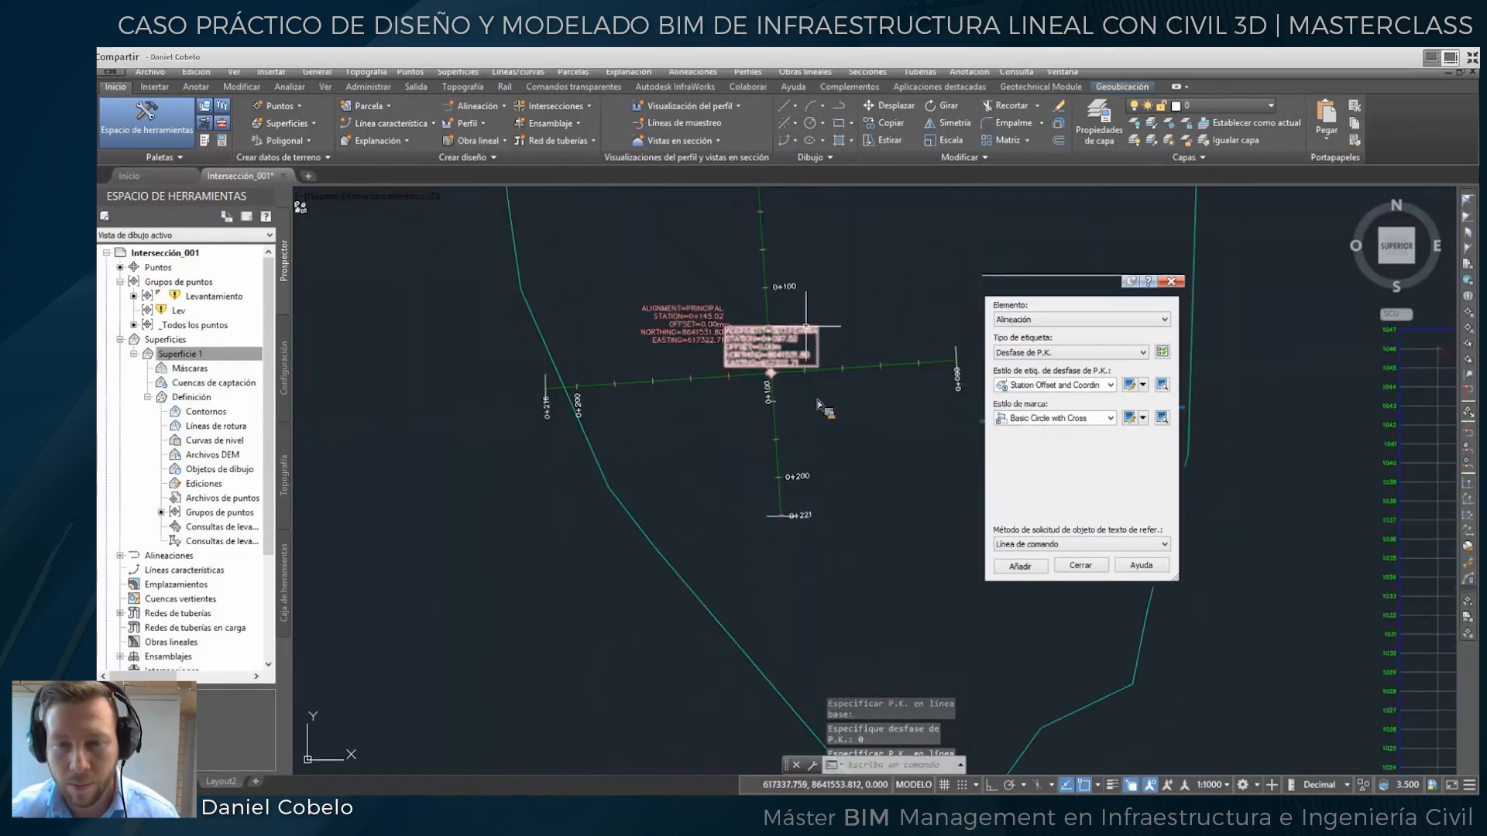
Move the Secundaria label to the clear area southeast of the crossing and finish adding labels.
{"action": "left_click", "coordinate": [810, 337]}
{"action": "left_click", "coordinate": [746, 378]}
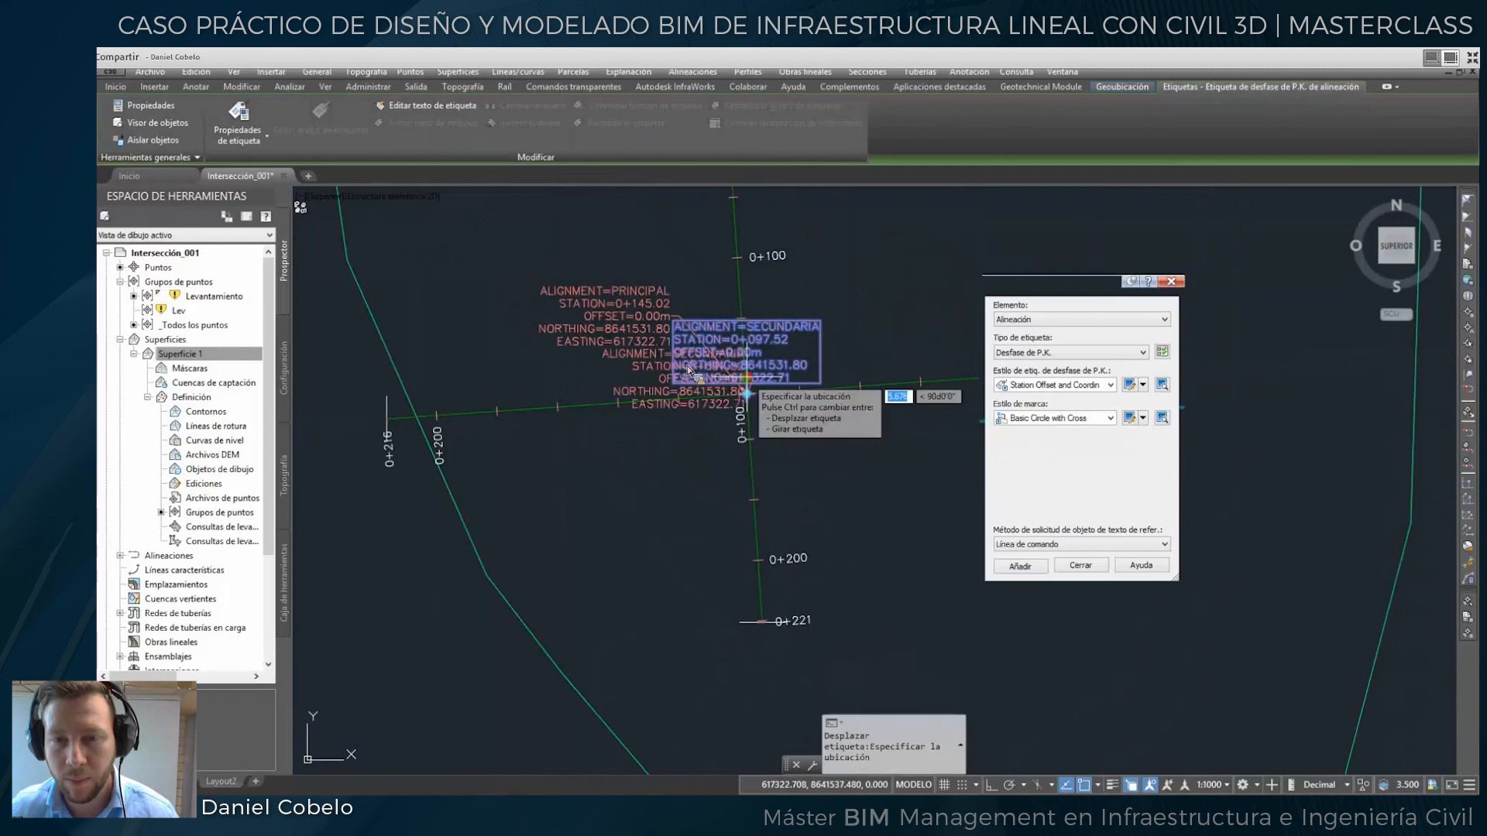
{"action": "left_click", "coordinate": [843, 488]}
{"action": "middle_click_drag", "start_coordinate": [819, 387], "coordinate": [677, 370]}
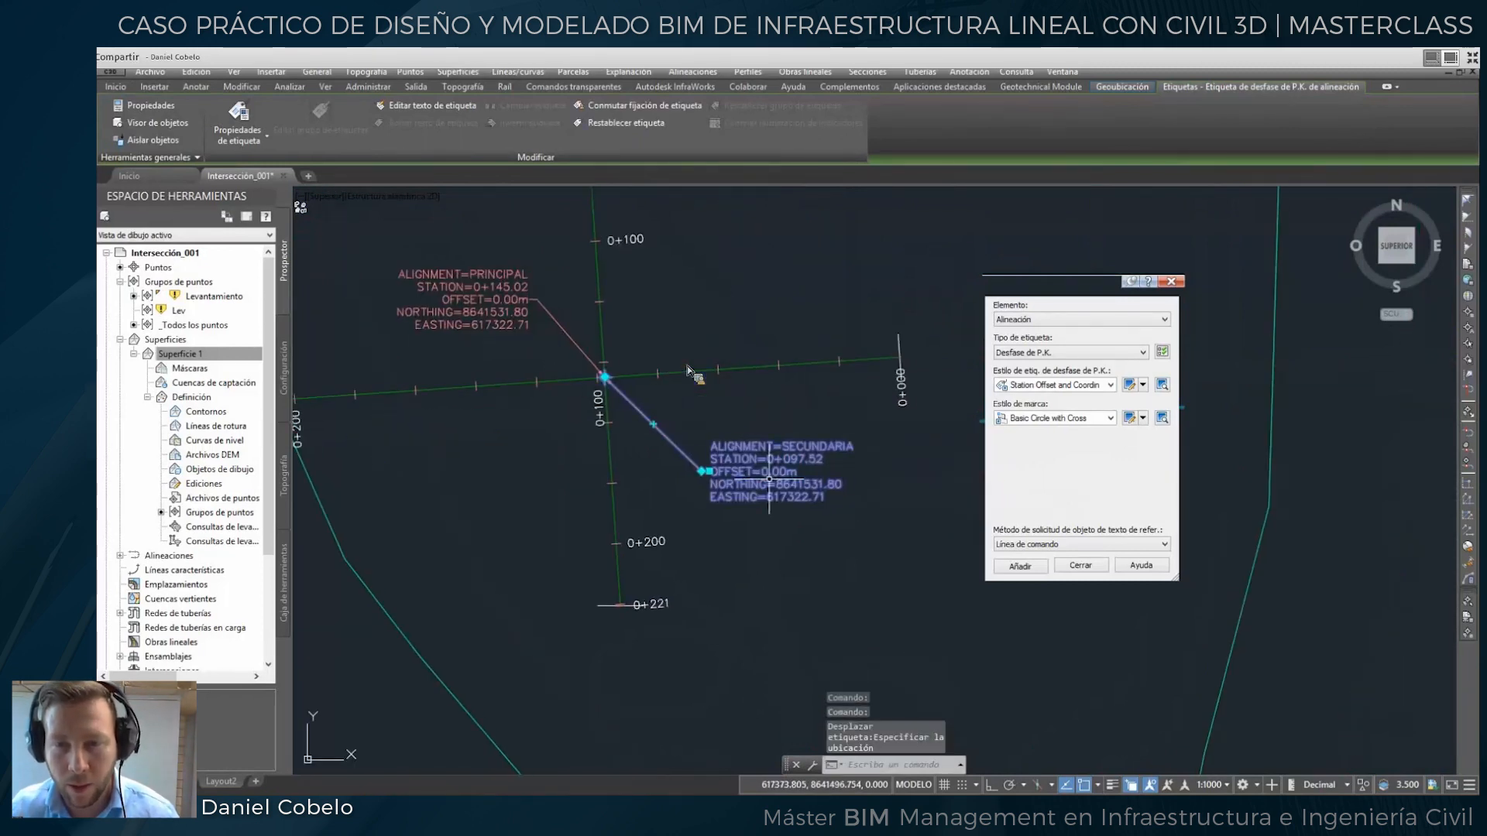
{"action": "key", "text": "Escape"}
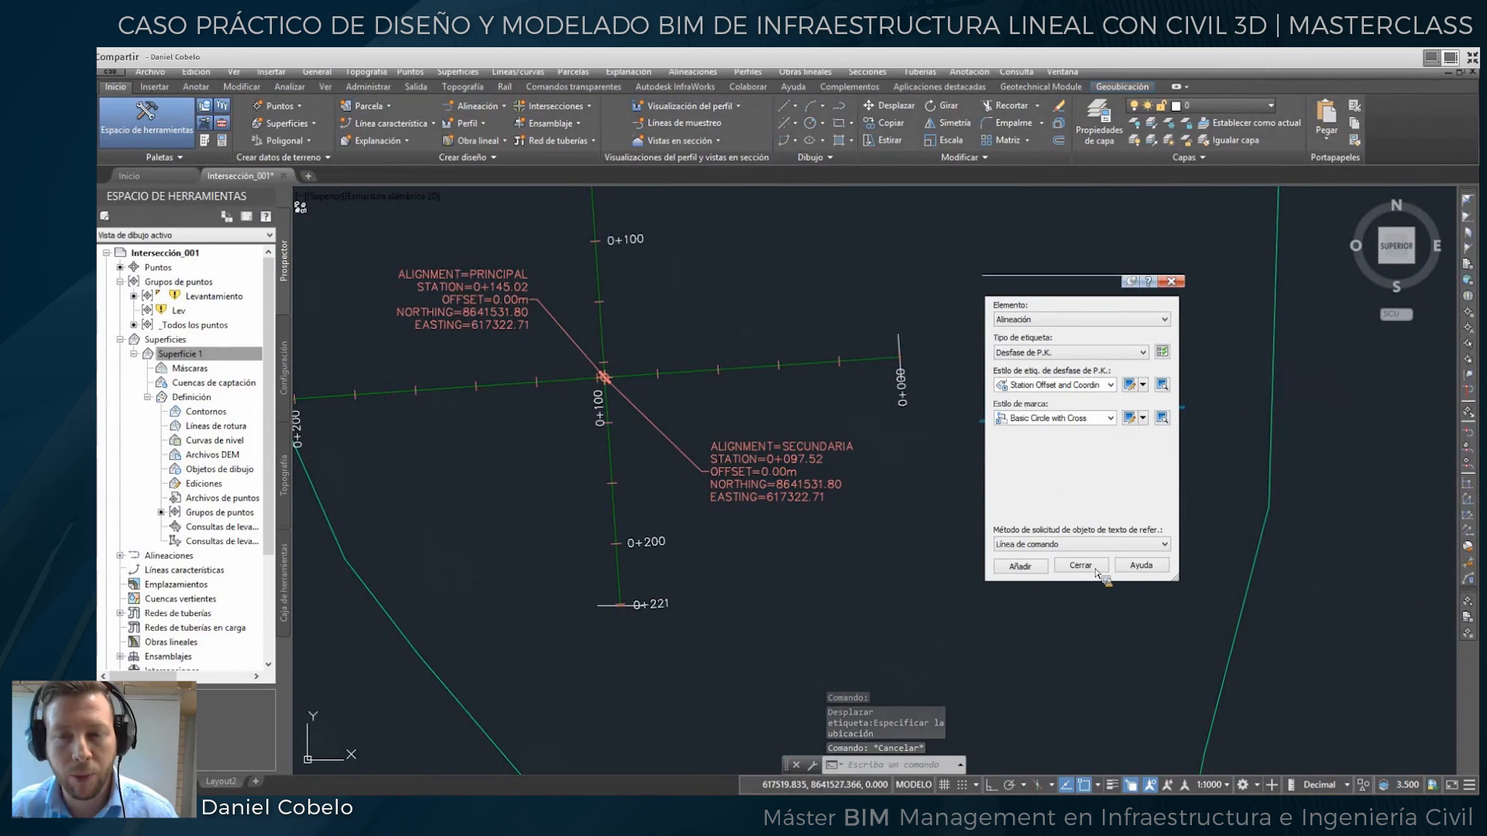
{"action": "left_click", "coordinate": [1096, 573]}
Create a layout profile named "rasante principal" in the Principal profile view, using ESTILO DE RASANTE and the ETIQUETAS DE GEOMETRIA VERTICAL label set.
{"action": "scroll", "coordinate": [1099, 574], "scroll_direction": "down", "scroll_amount": 6}
{"action": "scroll", "coordinate": [1099, 576], "scroll_direction": "up", "scroll_amount": 1}
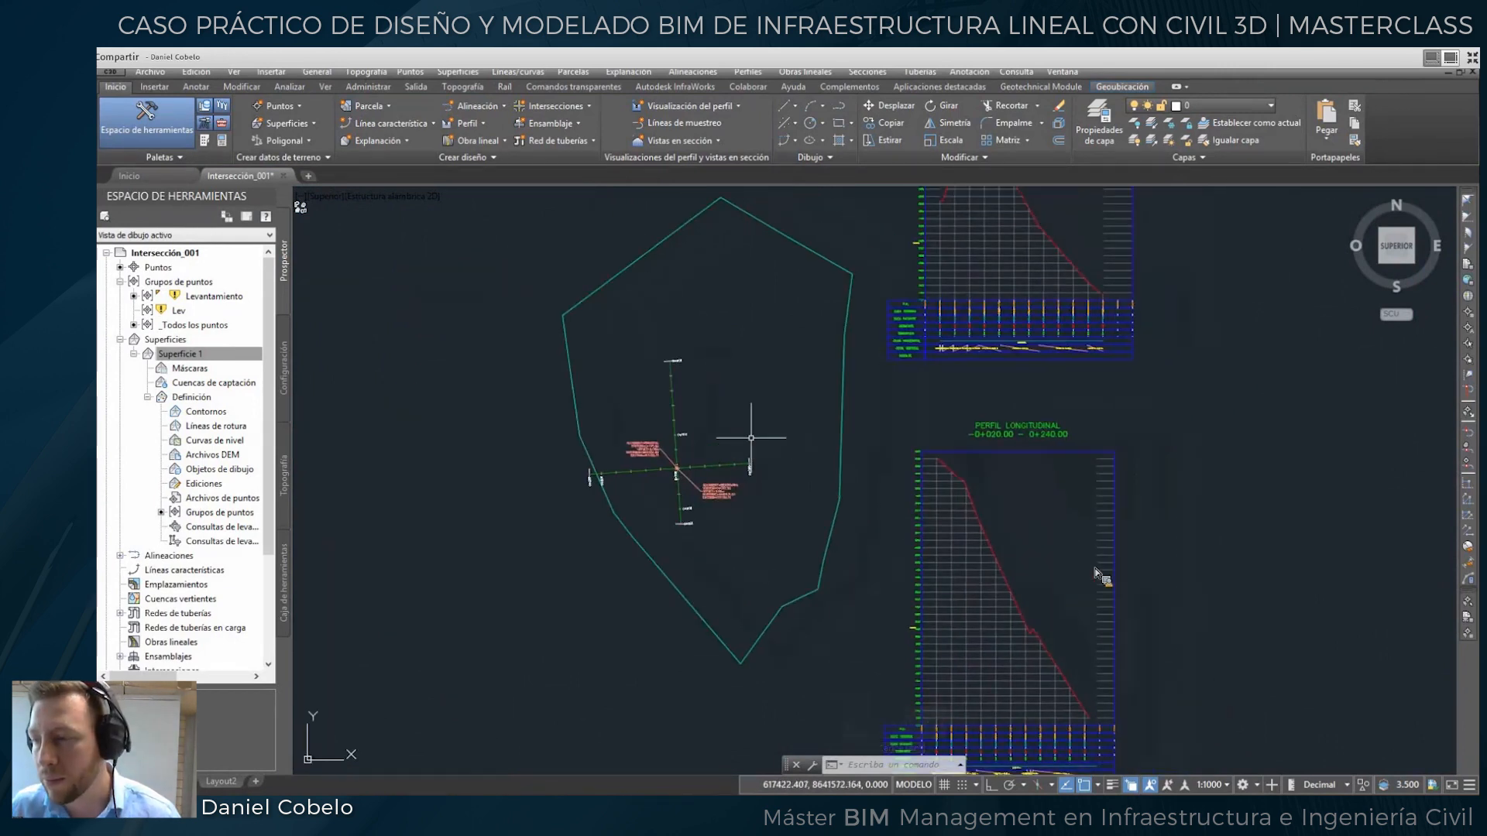
{"action": "mouse_move", "coordinate": [767, 410]}
{"action": "middle_mouse_down"}
{"action": "mouse_move", "coordinate": [665, 561]}
{"action": "mouse_move", "coordinate": [648, 524]}
{"action": "middle_mouse_up"}
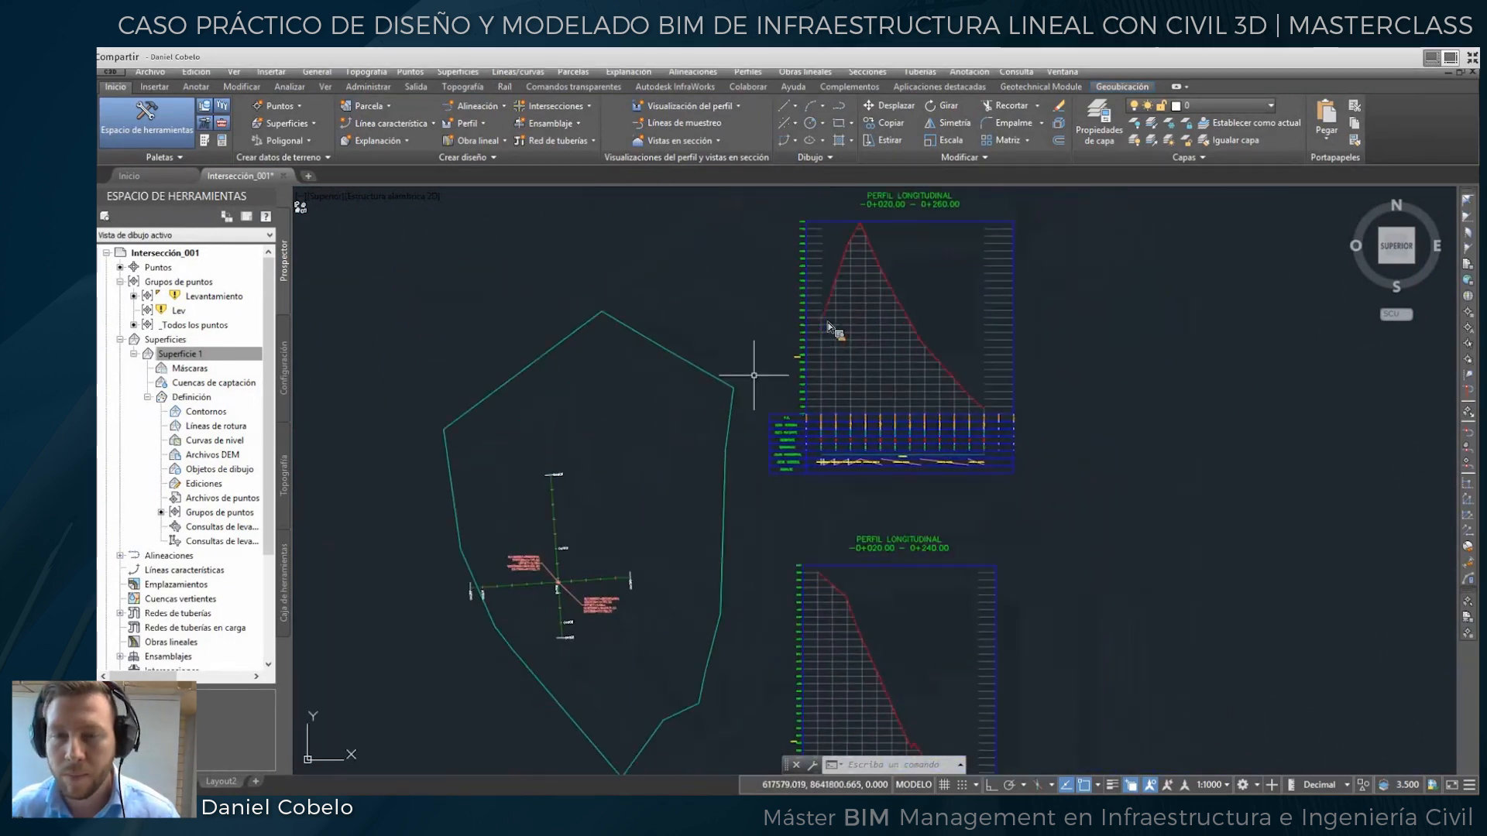
{"action": "mouse_move", "coordinate": [828, 332]}
{"action": "middle_mouse_down"}
{"action": "mouse_move", "coordinate": [820, 315]}
{"action": "mouse_move", "coordinate": [796, 389]}
{"action": "middle_mouse_up"}
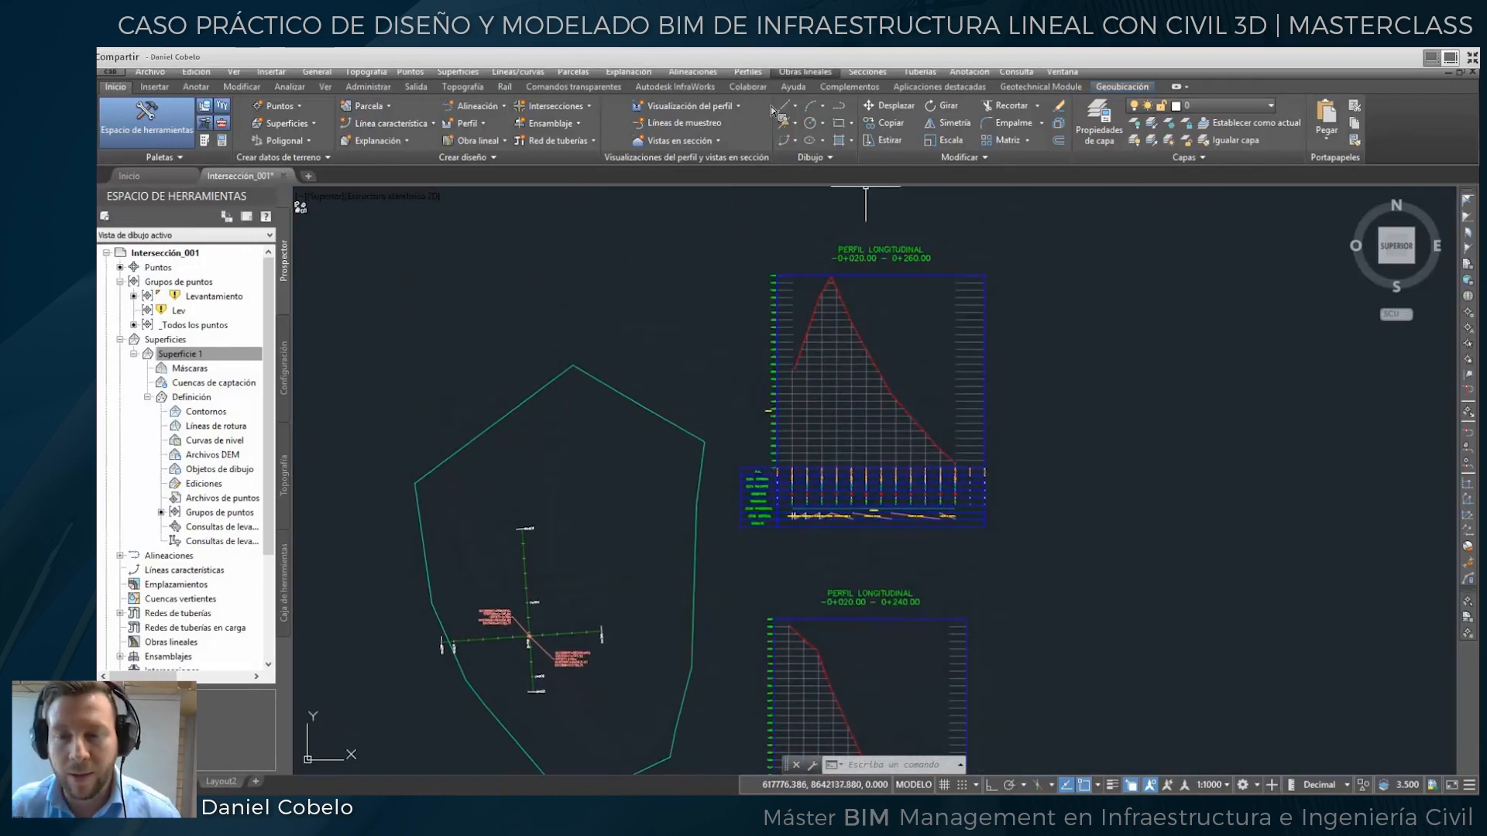
{"action": "left_click", "coordinate": [748, 71]}
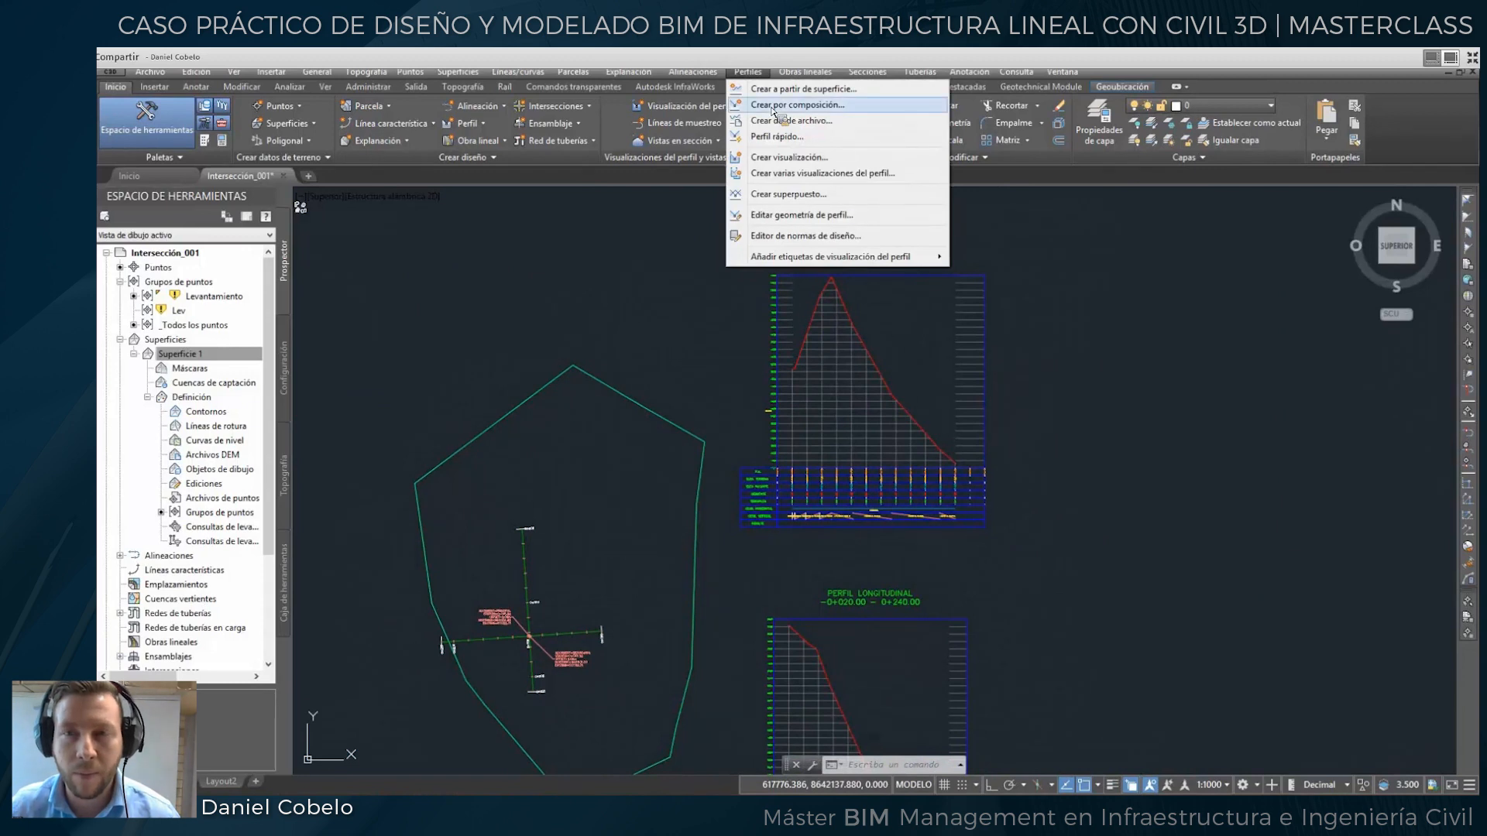
{"action": "left_click", "coordinate": [772, 106]}
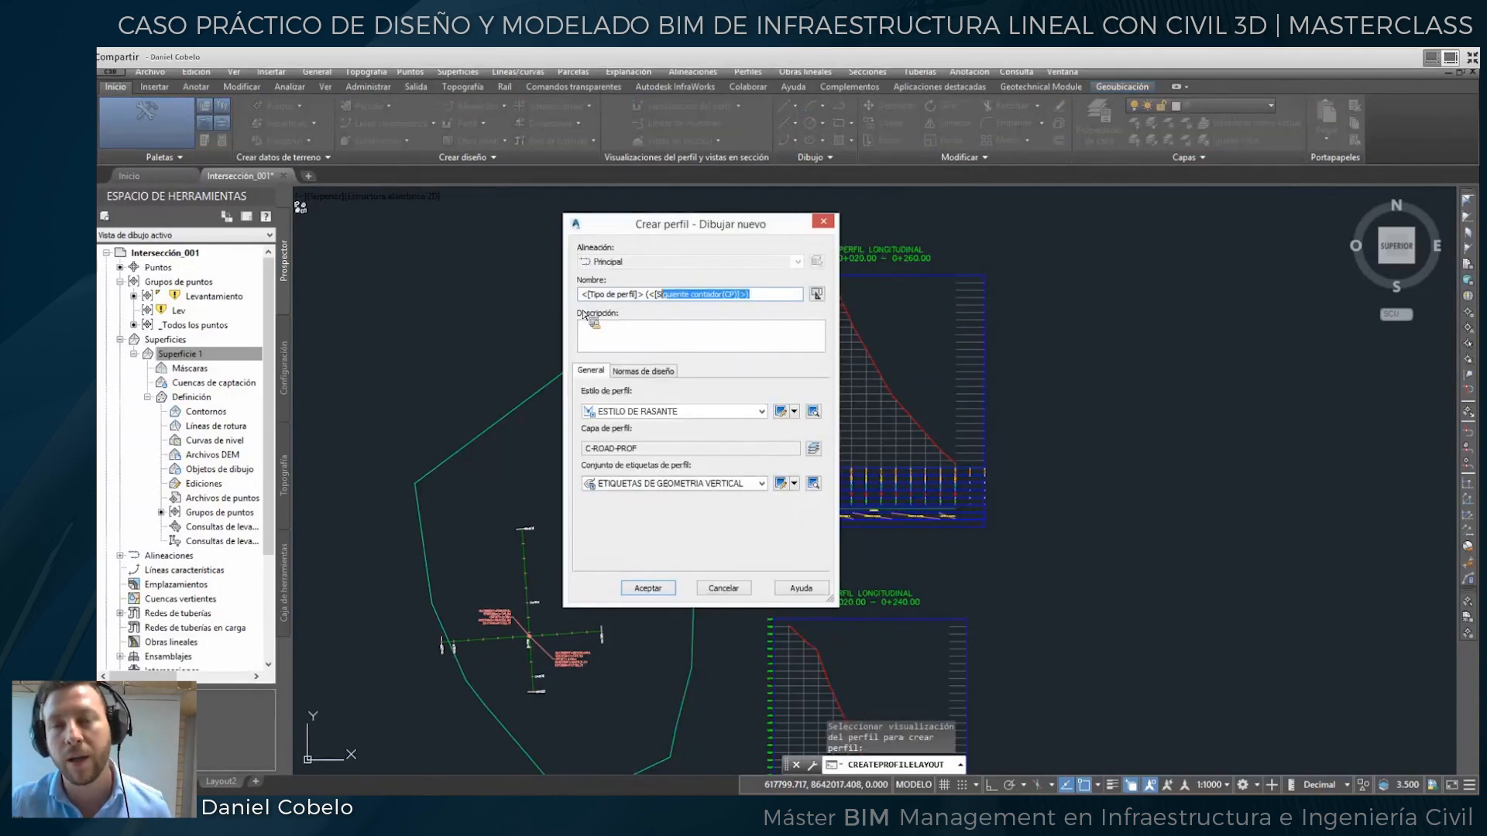
{"action": "type", "text": "rasante principal"}
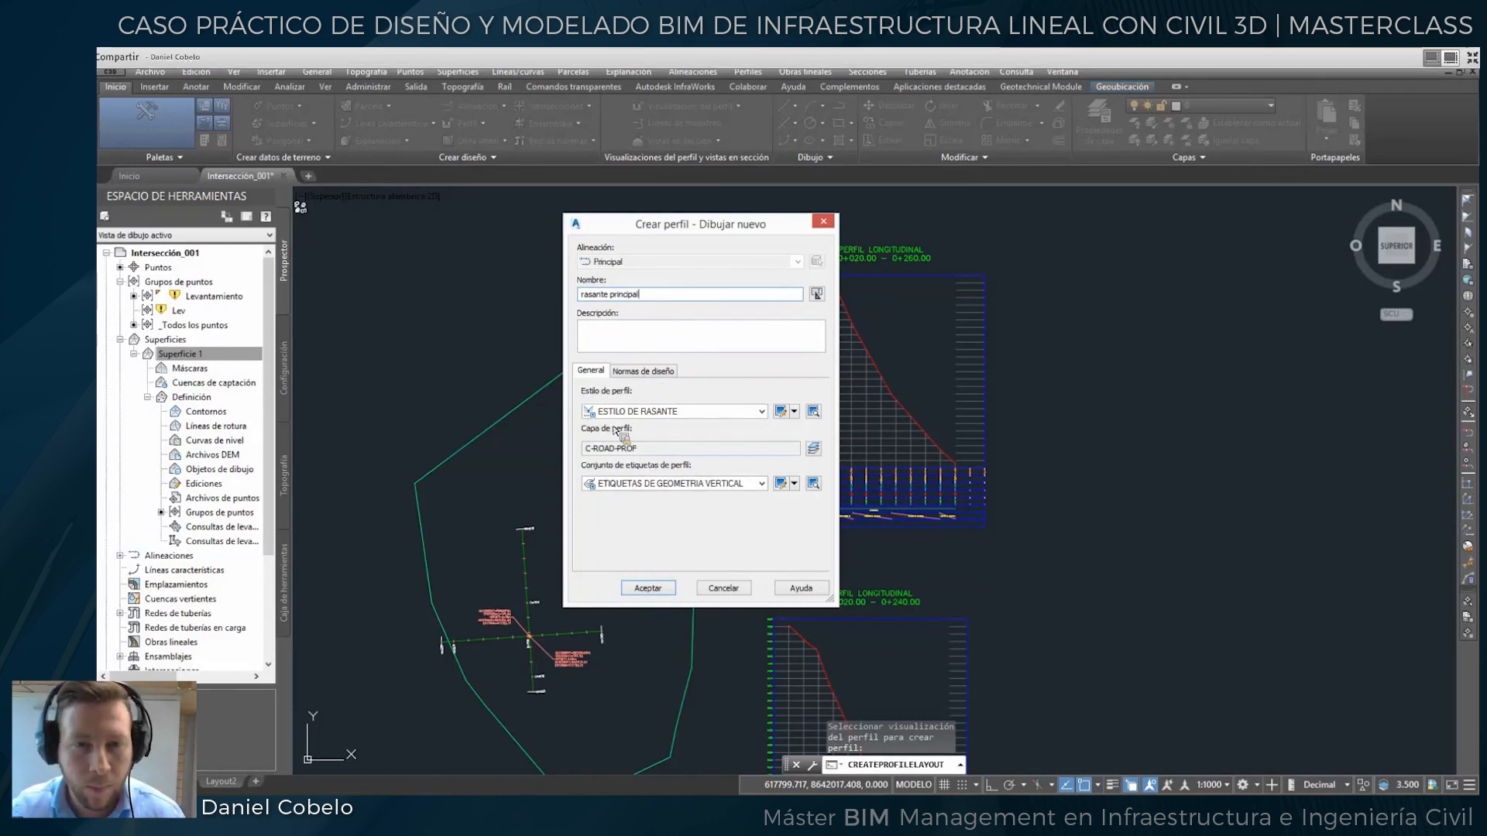
{"action": "left_click", "coordinate": [643, 371]}
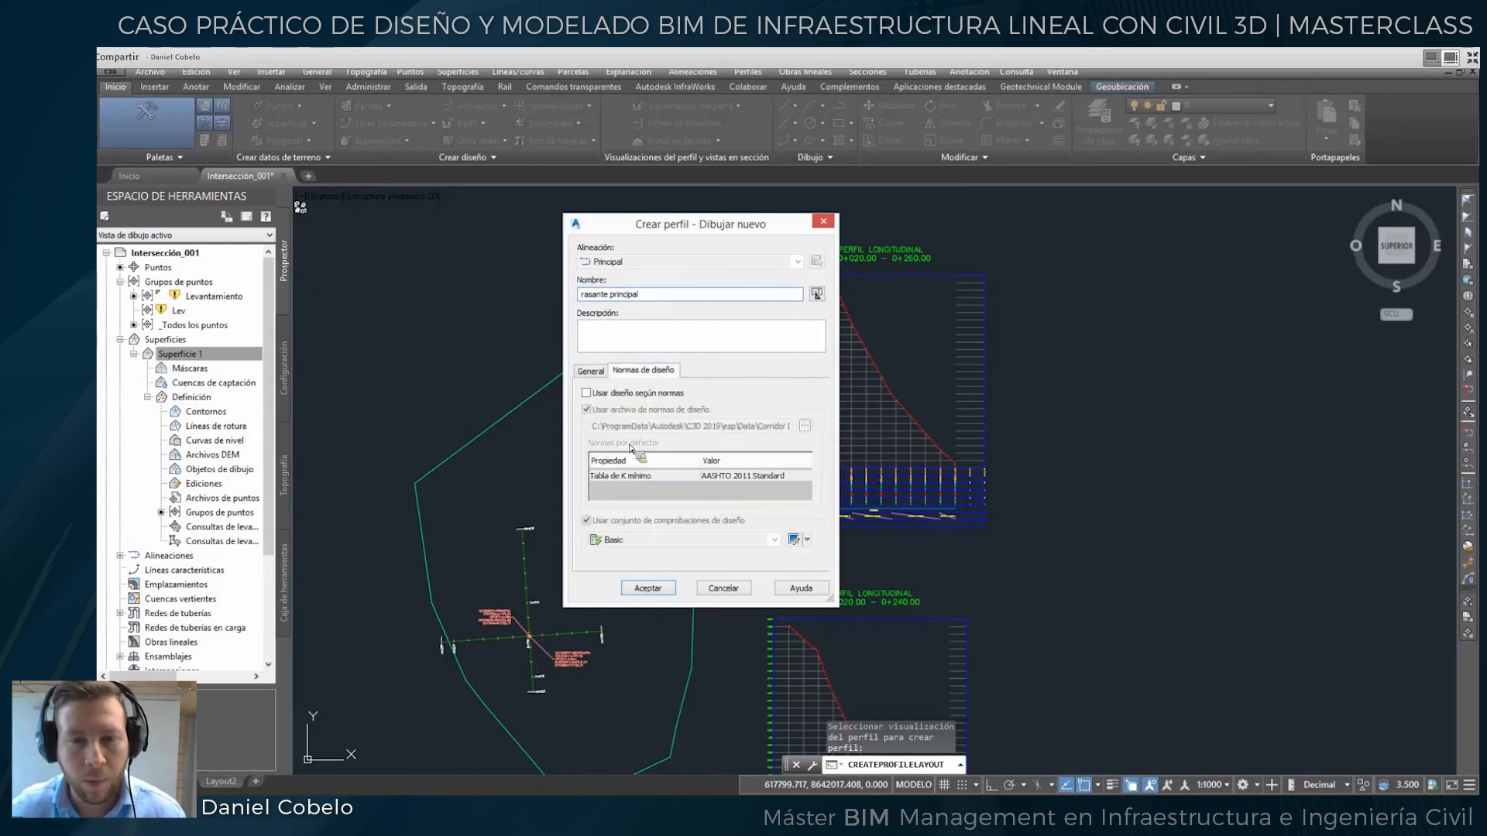
{"action": "left_click", "coordinate": [591, 371]}
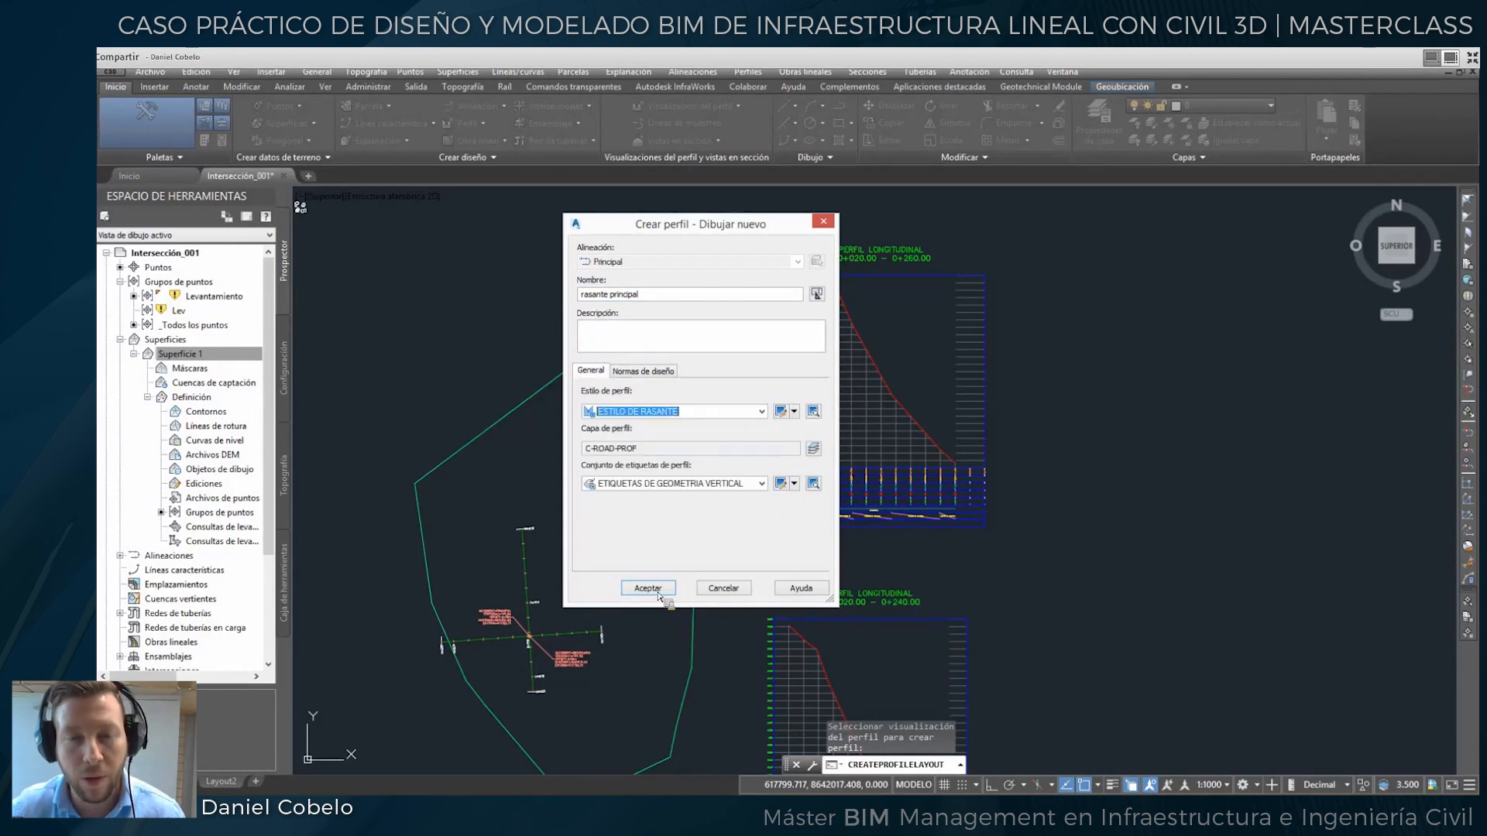
{"action": "key", "text": "Return"}
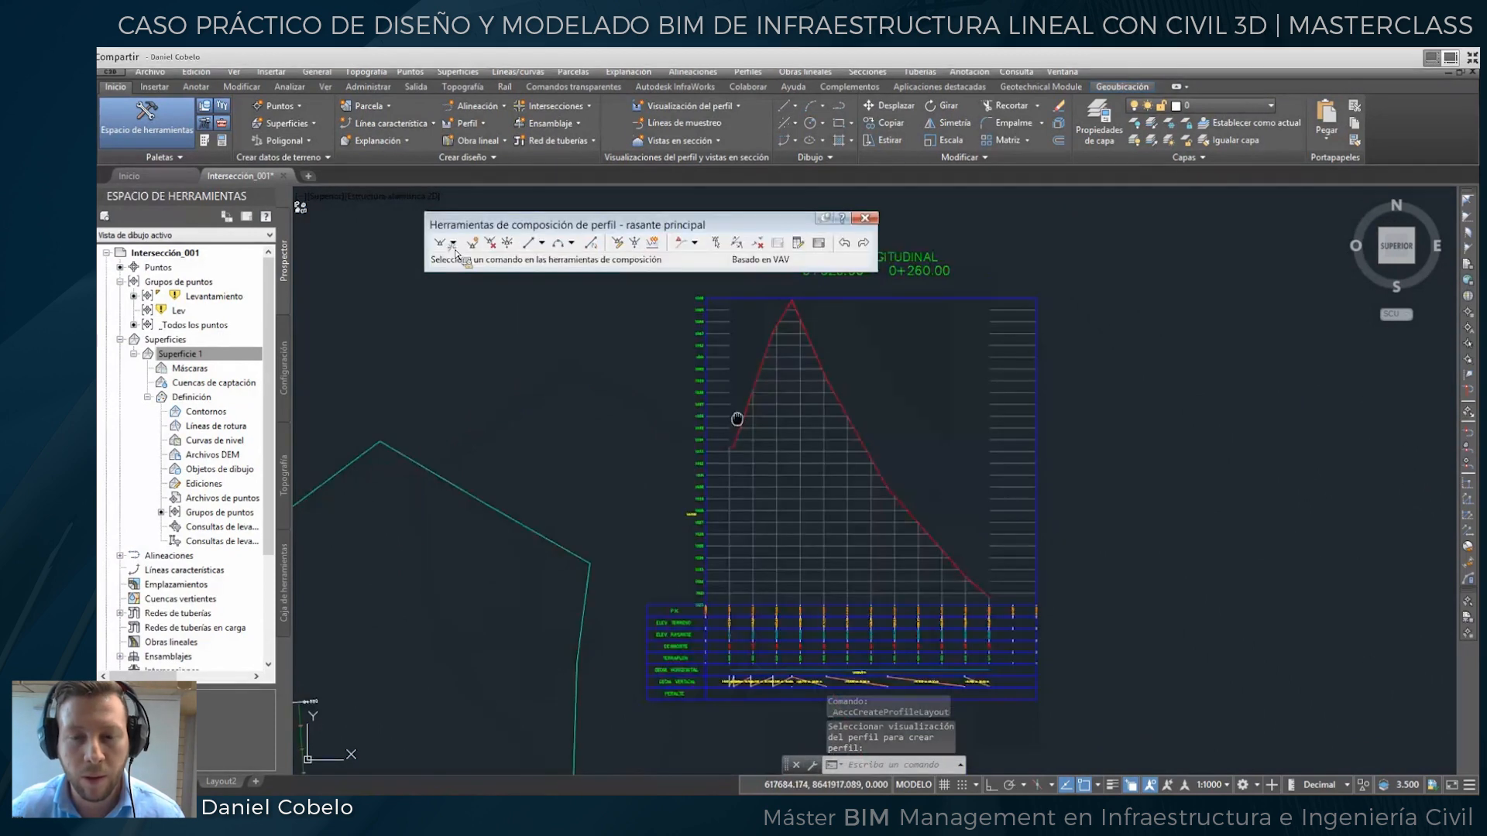
{"action": "middle_click_drag", "start_coordinate": [737, 419], "coordinate": [675, 473]}
{"action": "left_click", "coordinate": [453, 243]}
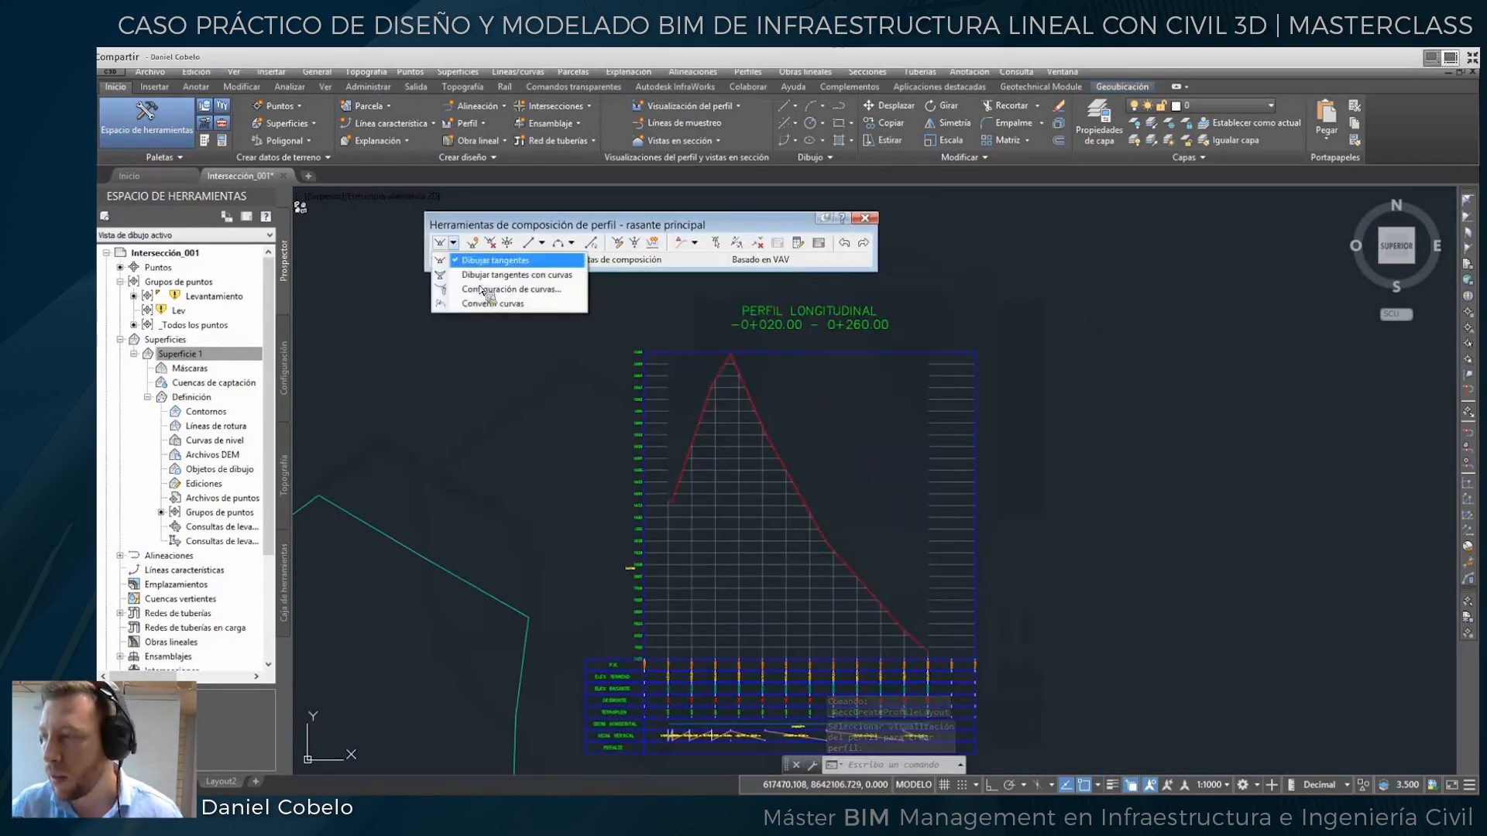
{"action": "left_click", "coordinate": [483, 302]}
{"action": "key", "text": "Escape"}
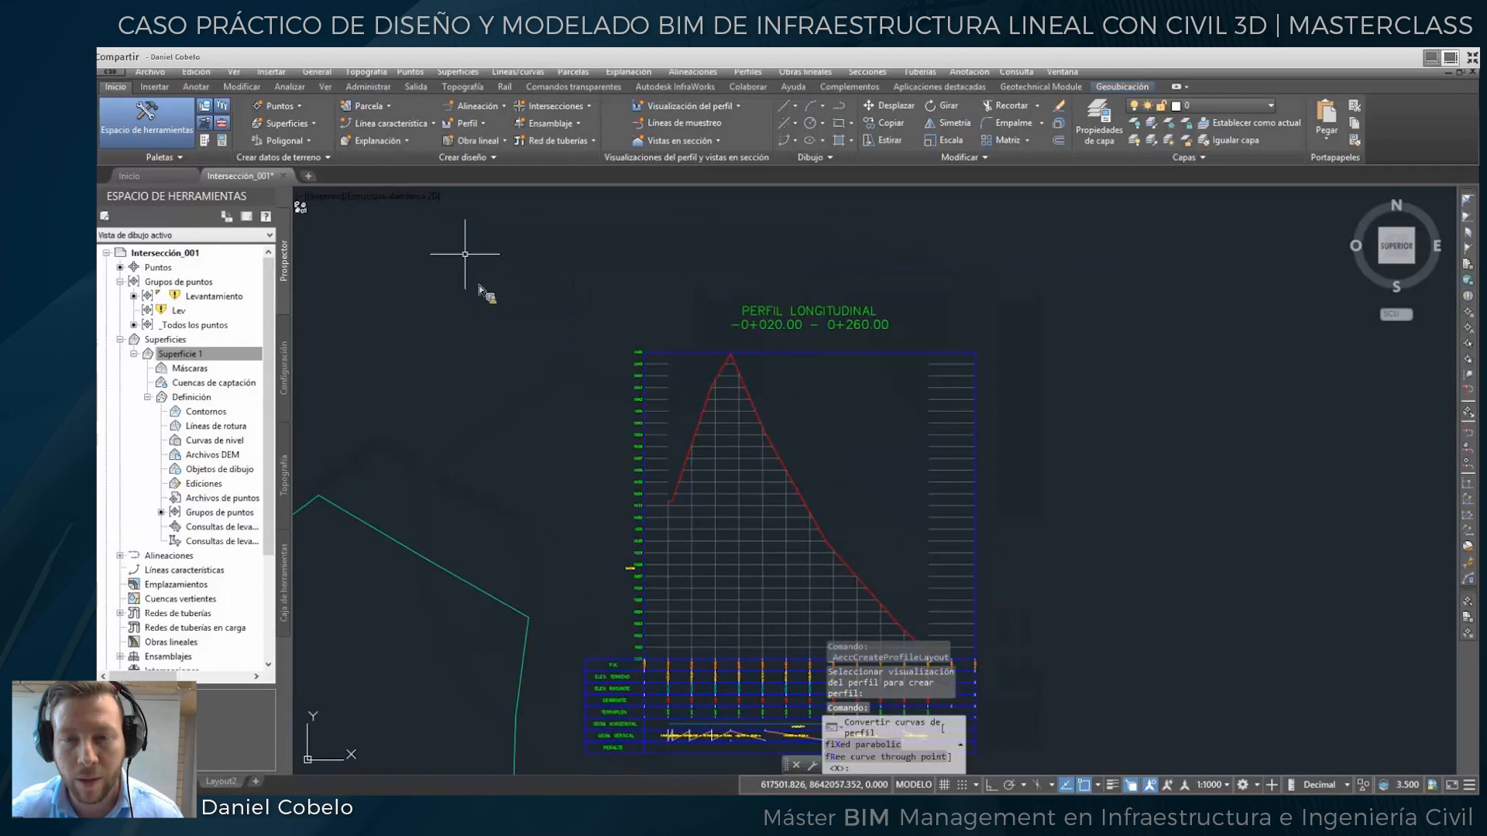
{"action": "mouse_move", "coordinate": [715, 379]}
{"action": "middle_mouse_down"}
{"action": "mouse_move", "coordinate": [719, 395]}
{"action": "mouse_move", "coordinate": [725, 378]}
{"action": "middle_mouse_up"}
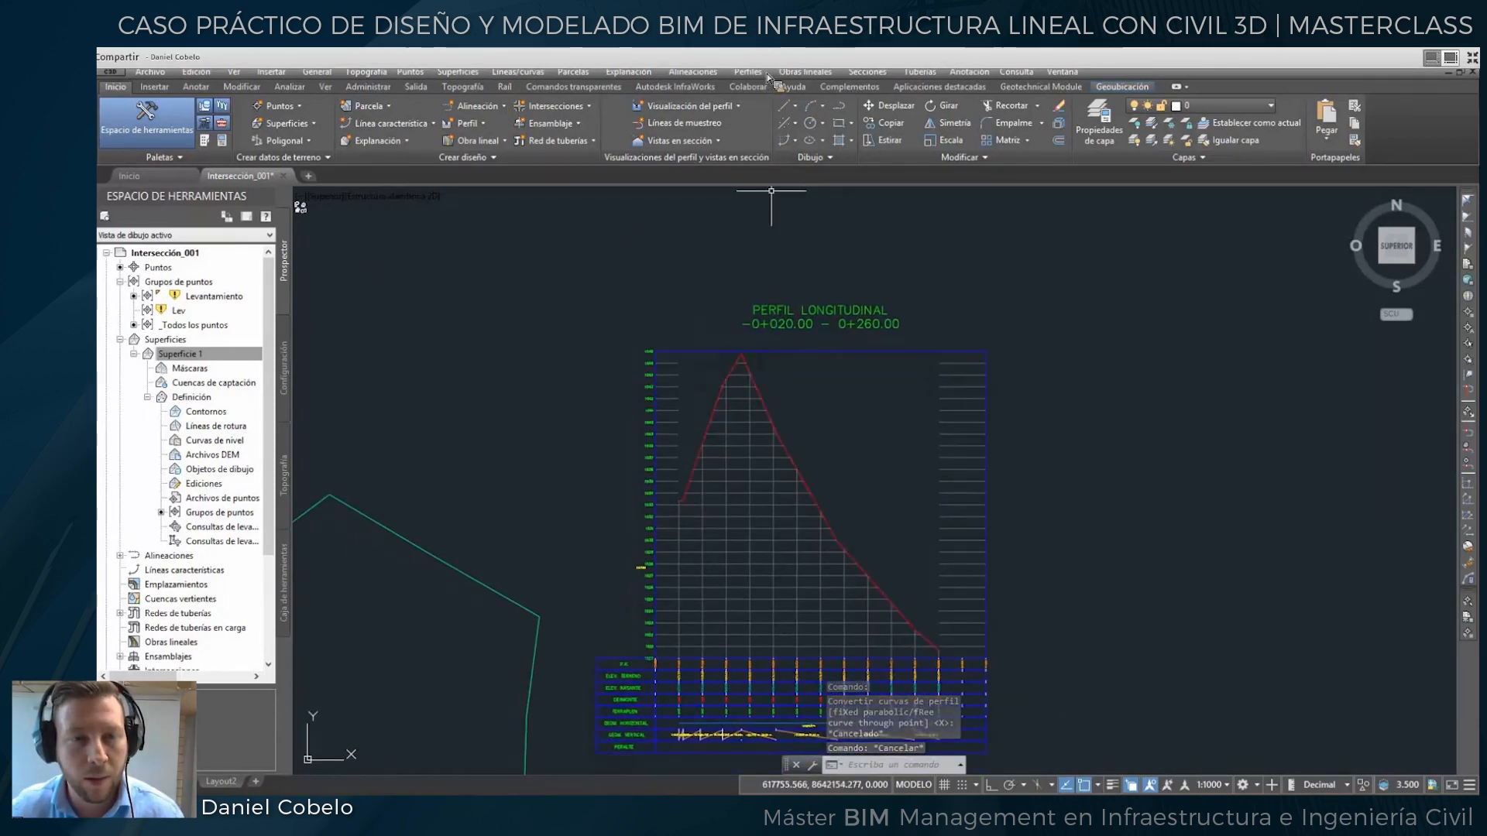
Create a layout profile named "Rasante 1" in the Principal profile view, using the ESTILO DE RASANTE style.
{"action": "left_click", "coordinate": [748, 73]}
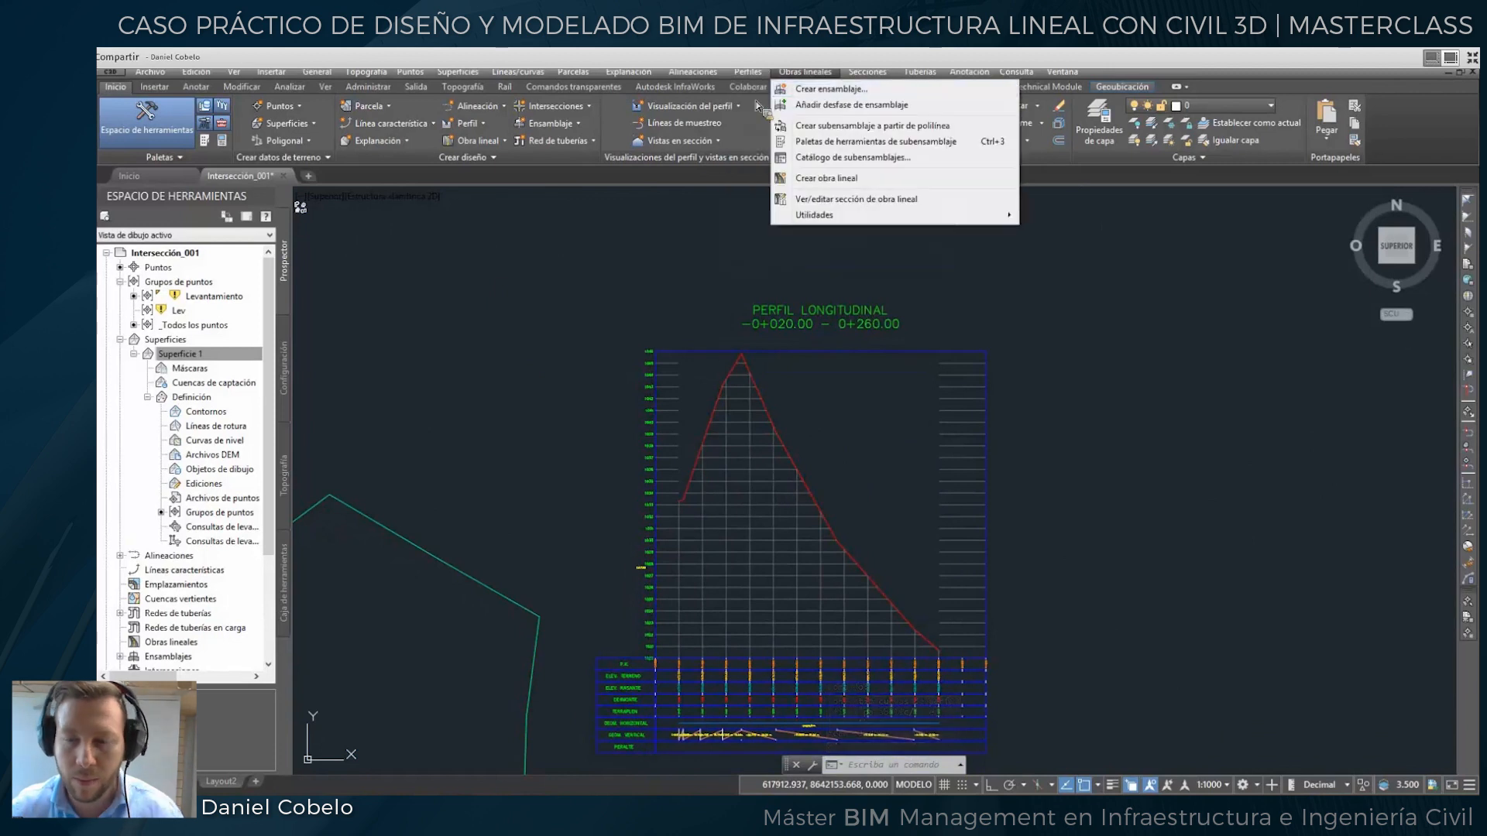
{"action": "left_click", "coordinate": [760, 105]}
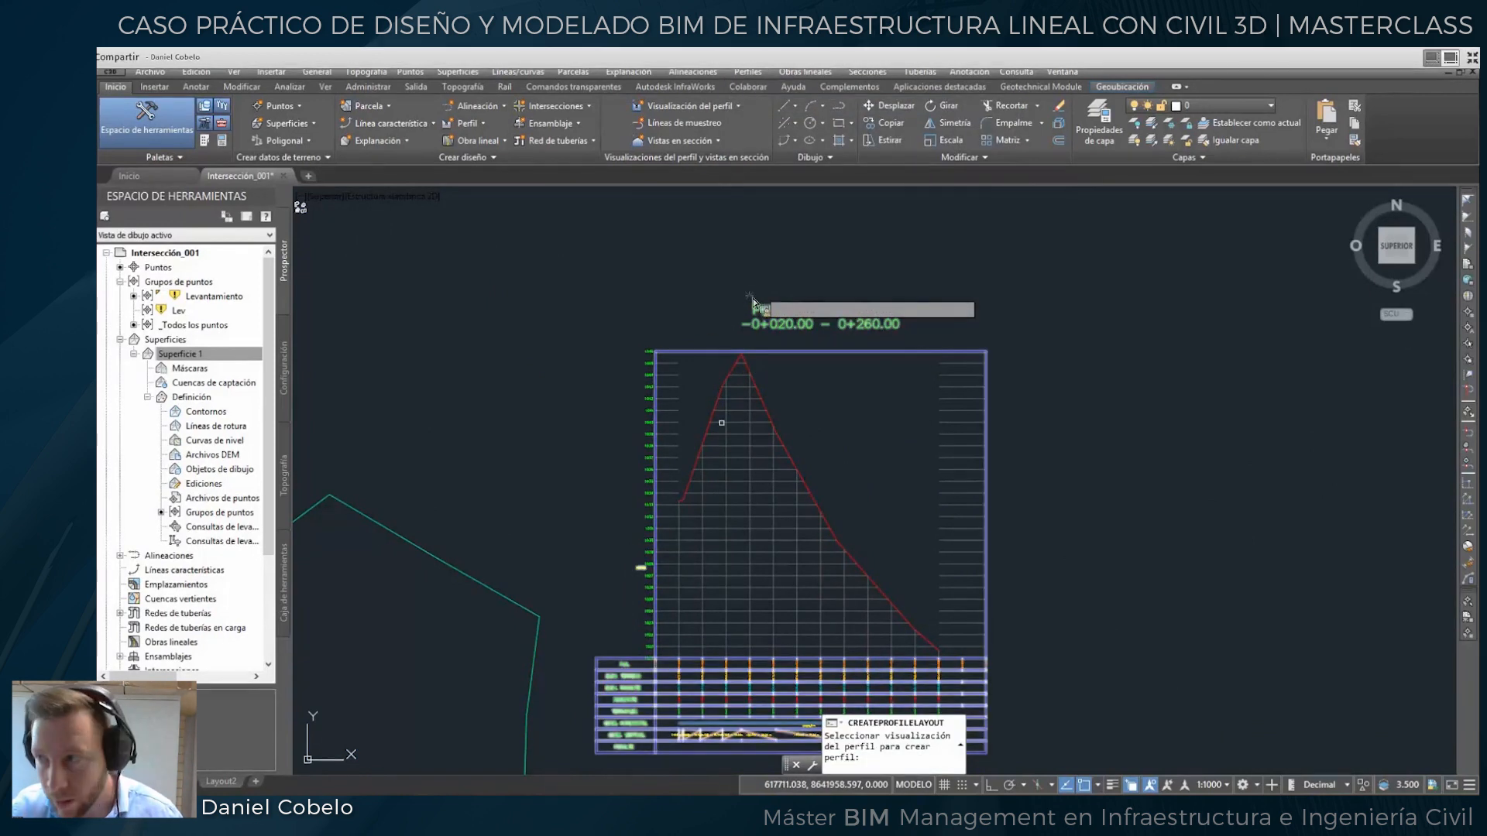
{"action": "left_click", "coordinate": [742, 333]}
{"action": "left_click_drag", "start_coordinate": [773, 295], "coordinate": [596, 294]}
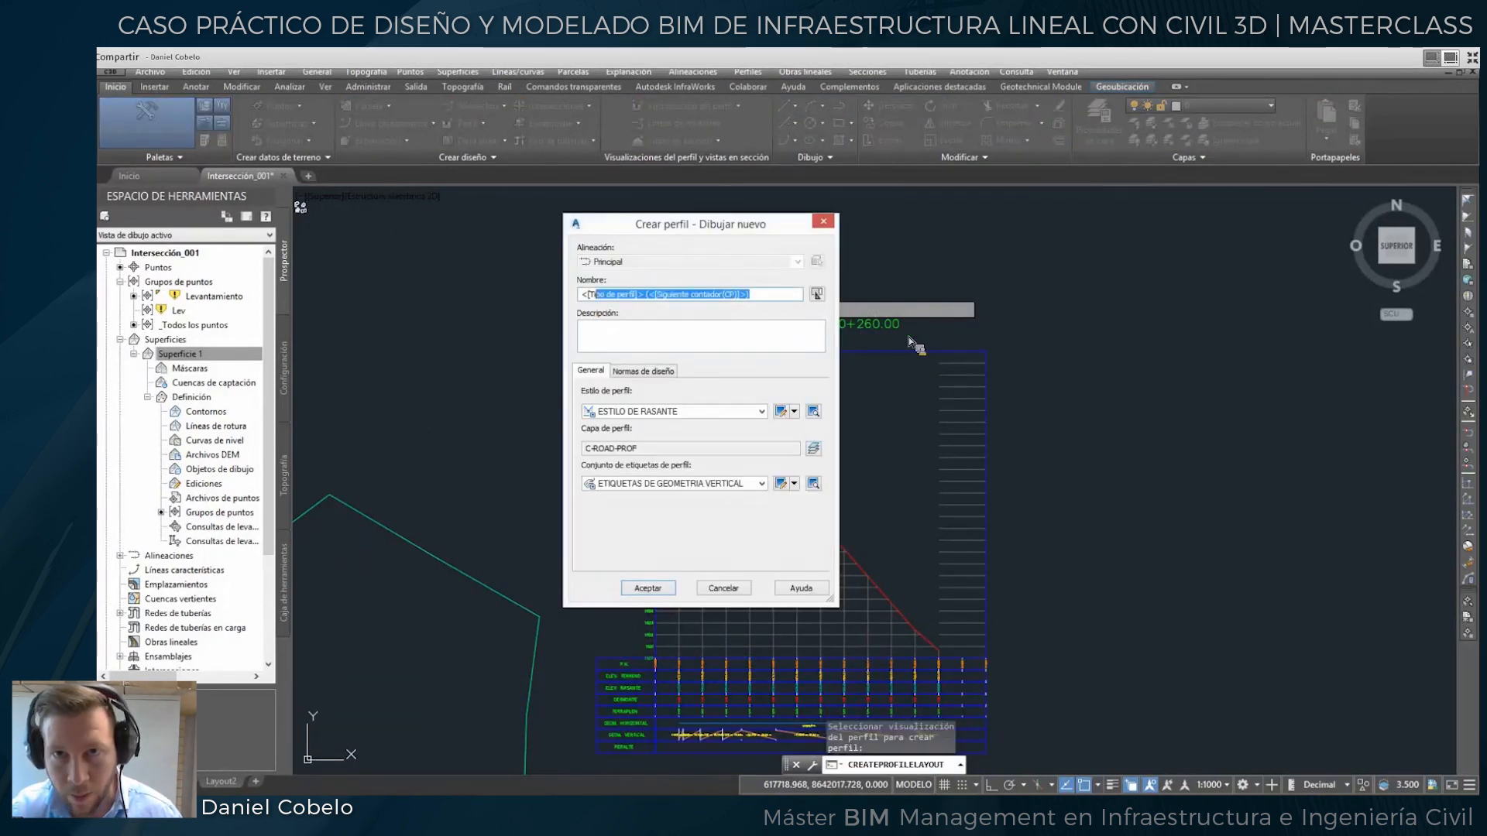
{"action": "type", "text": "Rasante 1"}
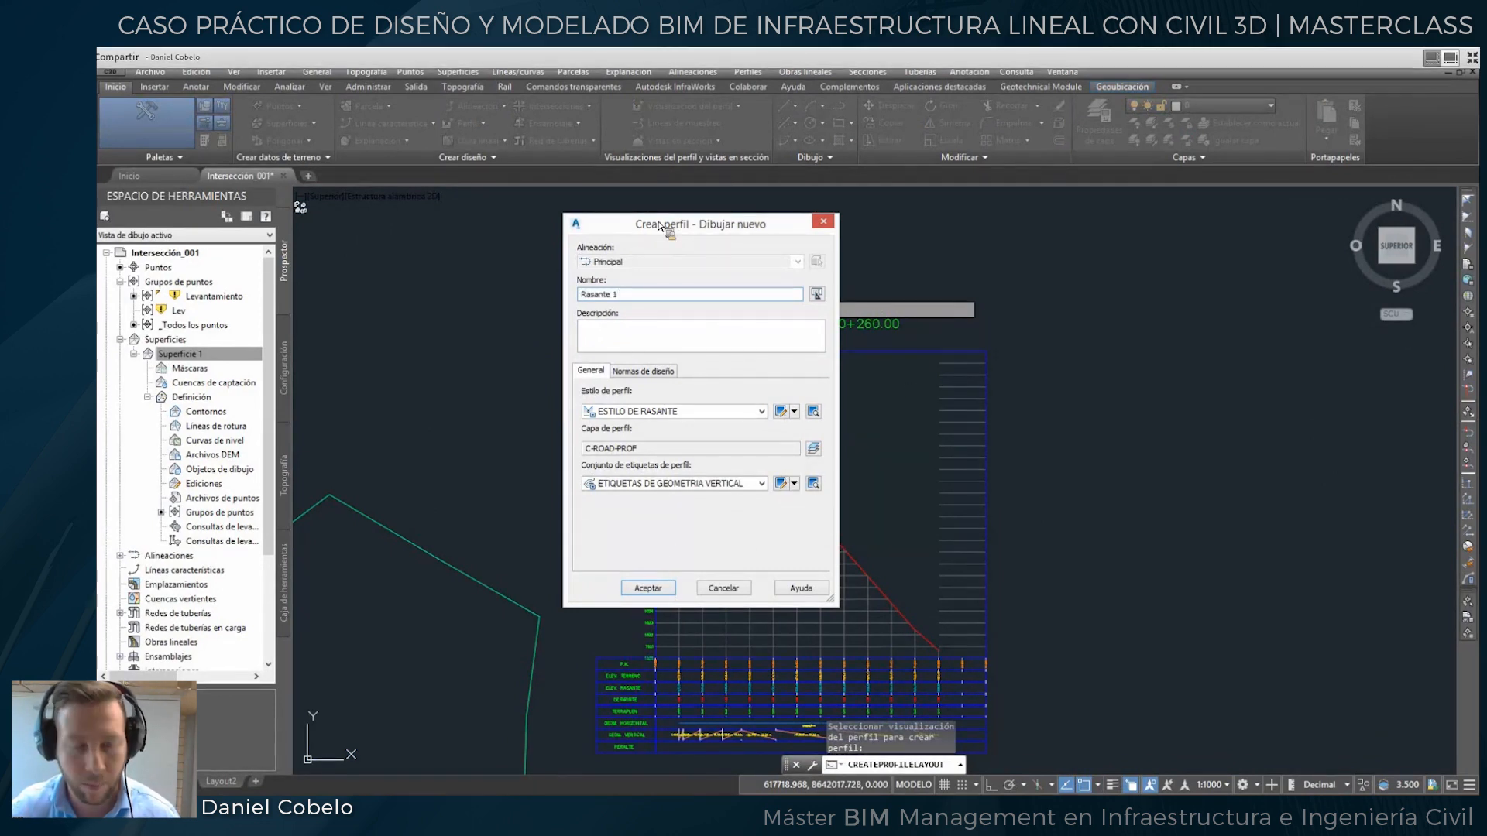
{"action": "key", "text": "Return"}
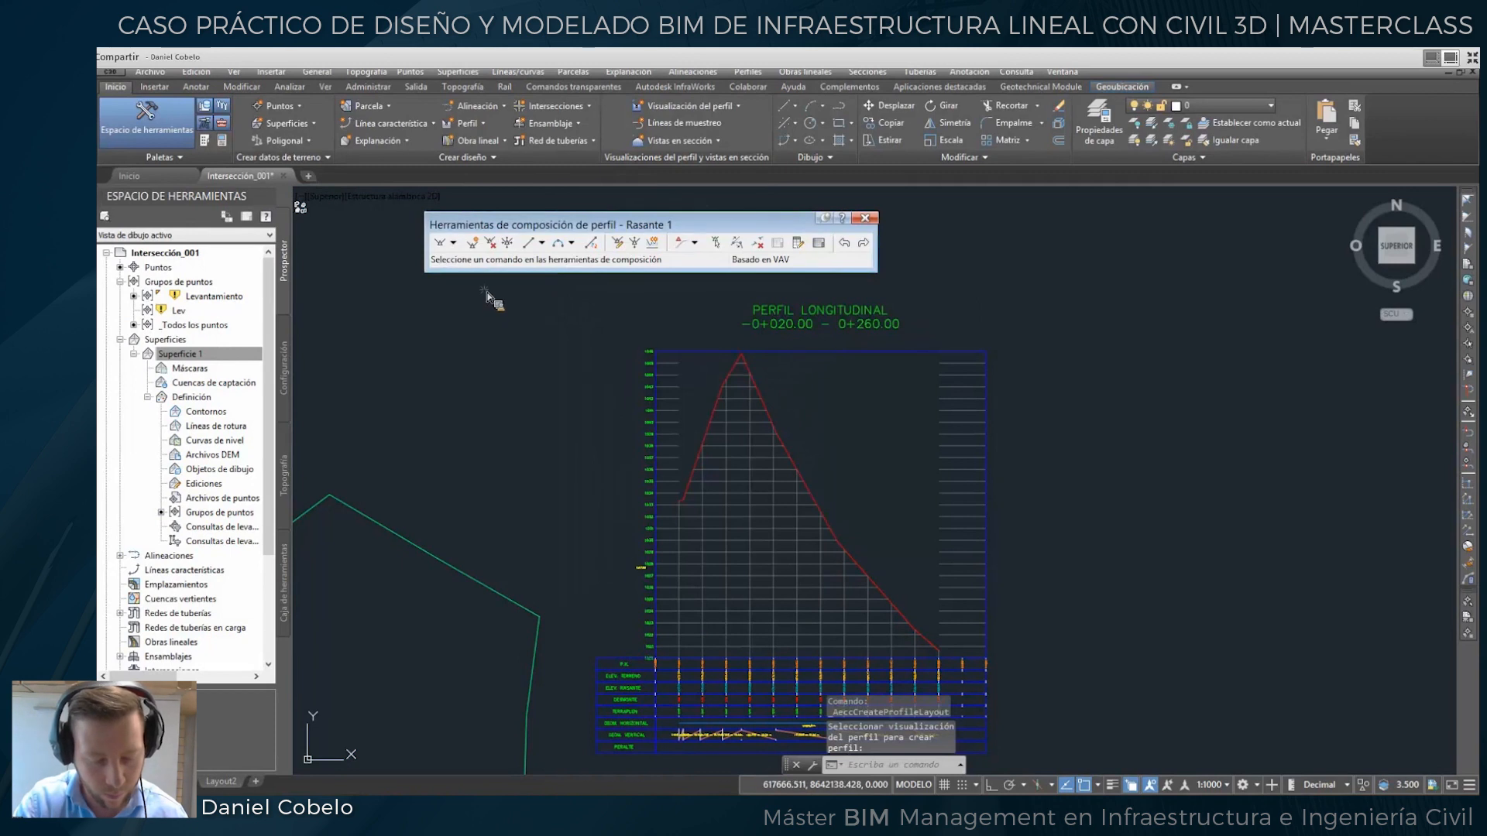
Accept parabolic vertical curve settings for Rasante 1, with 150 m lengths for crest and sag curves.
{"action": "left_click", "coordinate": [453, 242]}
{"action": "left_click", "coordinate": [495, 304]}
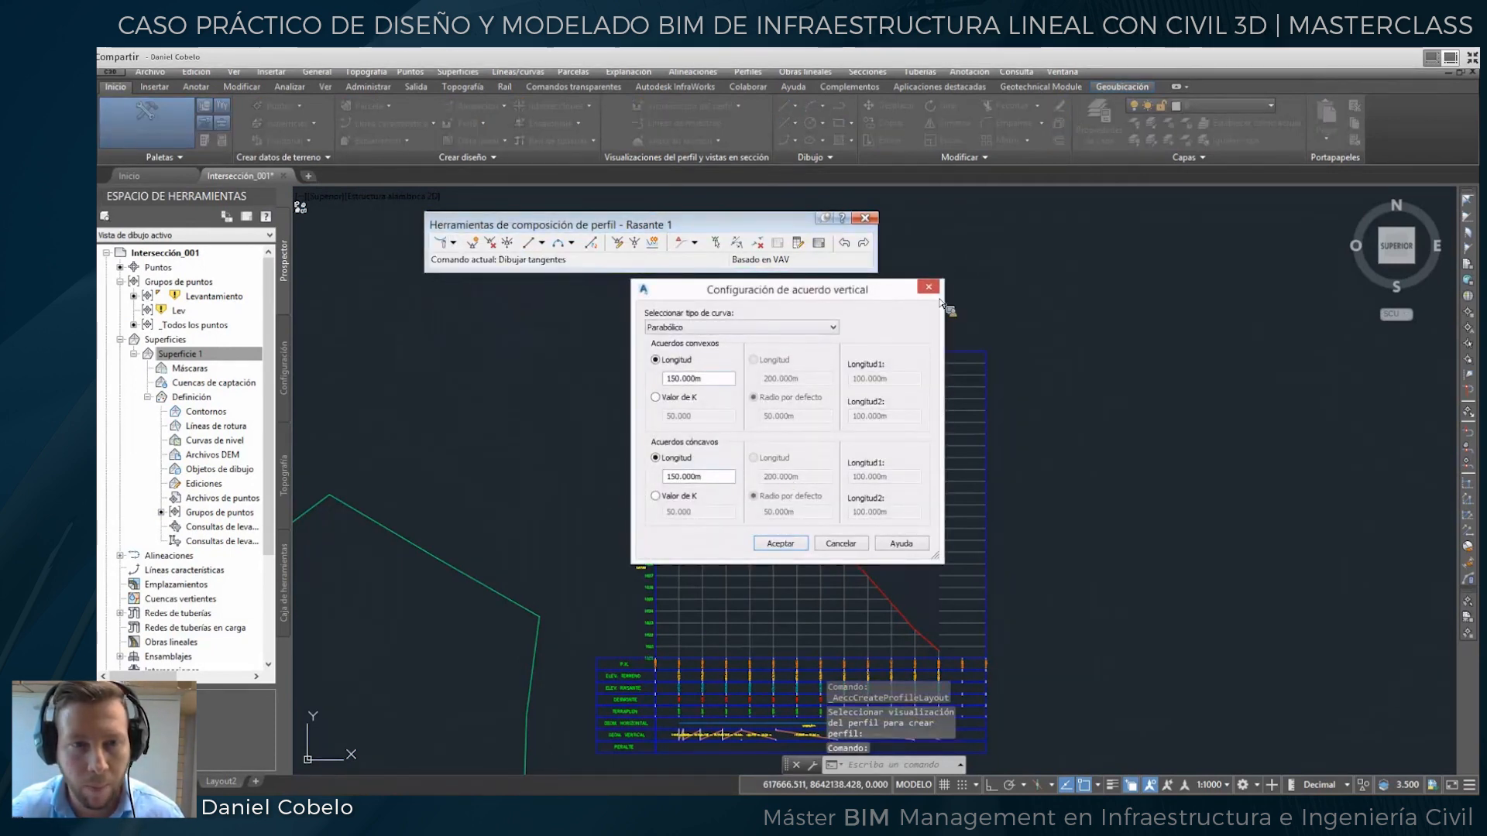
{"action": "key", "text": "Return"}
Draw one tangent for Rasante 1 without curves, from the start of the Principal terrain profile to its end at station 0+220.51.
{"action": "left_click", "coordinate": [454, 242]}
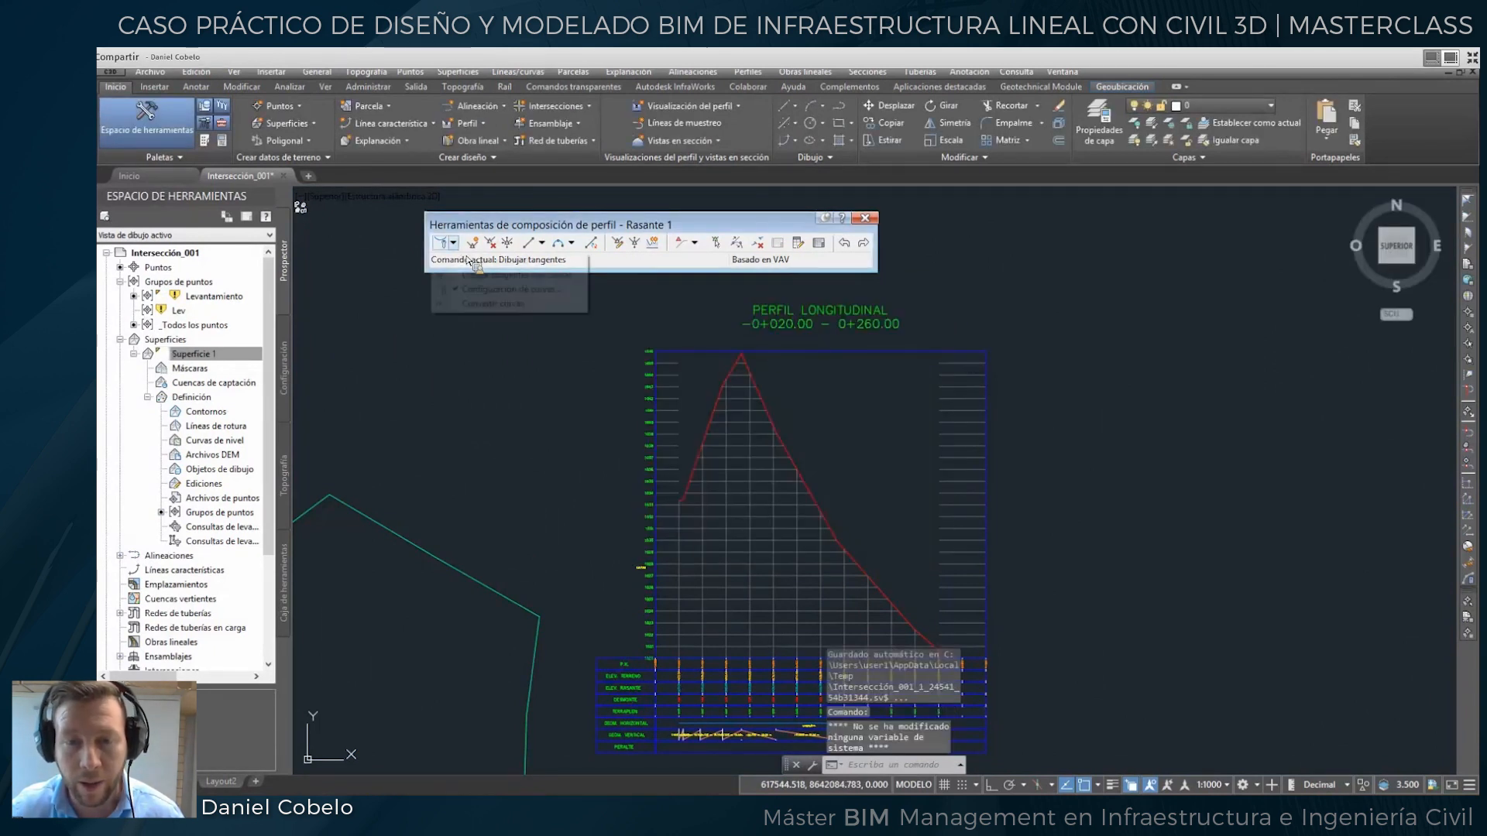
{"action": "left_click", "coordinate": [480, 261]}
{"action": "scroll", "coordinate": [687, 496], "scroll_direction": "up", "scroll_amount": 4}
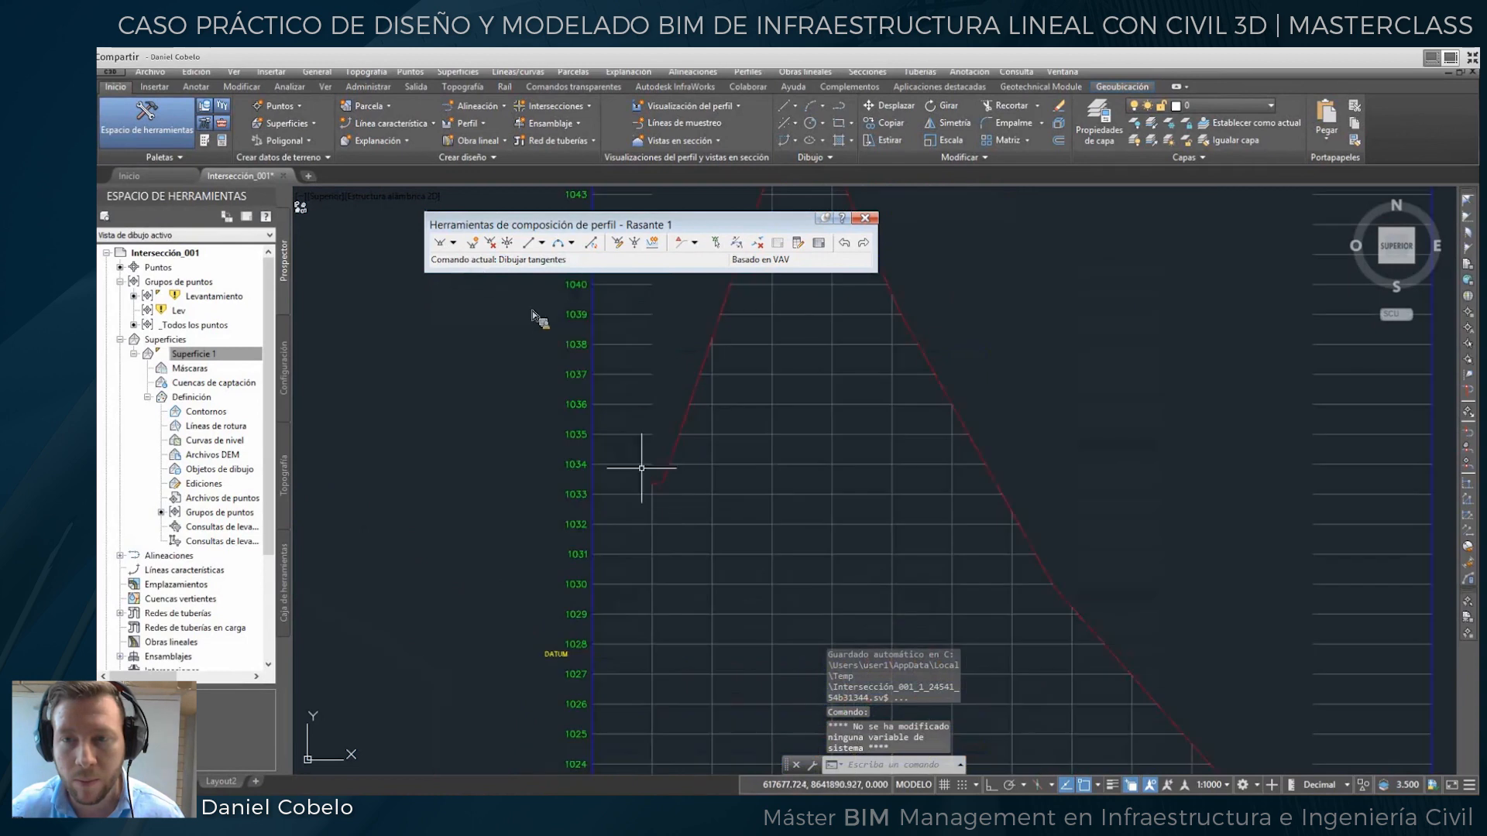
{"action": "left_click", "coordinate": [453, 242]}
{"action": "left_click", "coordinate": [480, 261]}
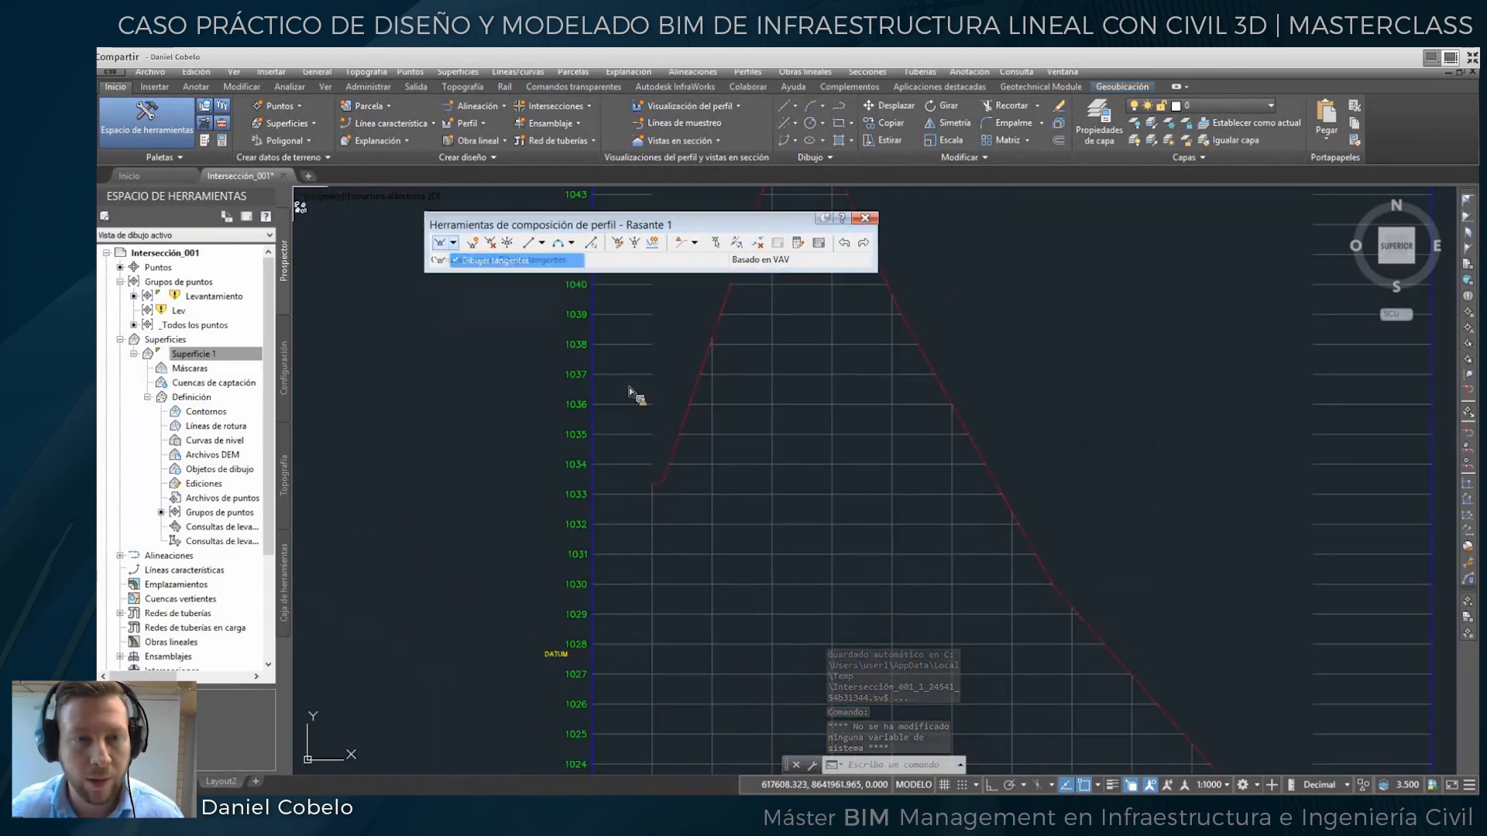
{"action": "left_click", "coordinate": [651, 484]}
{"action": "middle_click_drag", "start_coordinate": [831, 546], "coordinate": [727, 463]}
{"action": "scroll", "coordinate": [727, 463], "scroll_direction": "down", "scroll_amount": 4}
{"action": "scroll", "coordinate": [857, 541], "scroll_direction": "up", "scroll_amount": 2}
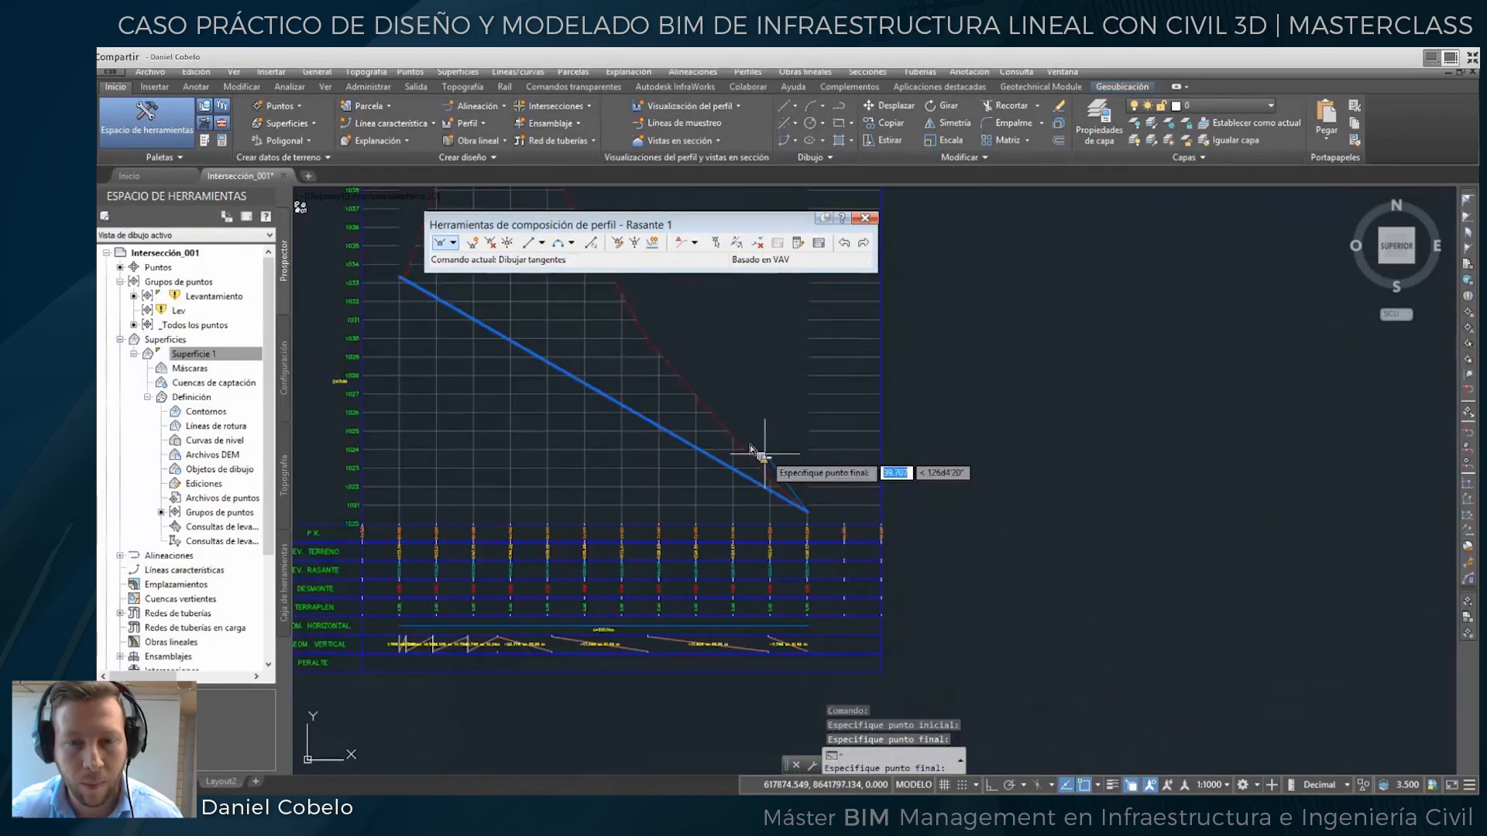
{"action": "scroll", "coordinate": [765, 454], "scroll_direction": "down", "scroll_amount": 2}
{"action": "middle_click_drag", "start_coordinate": [766, 456], "coordinate": [793, 533]}
{"action": "scroll", "coordinate": [802, 559], "scroll_direction": "up", "scroll_amount": 5}
{"action": "key", "text": "Return"}
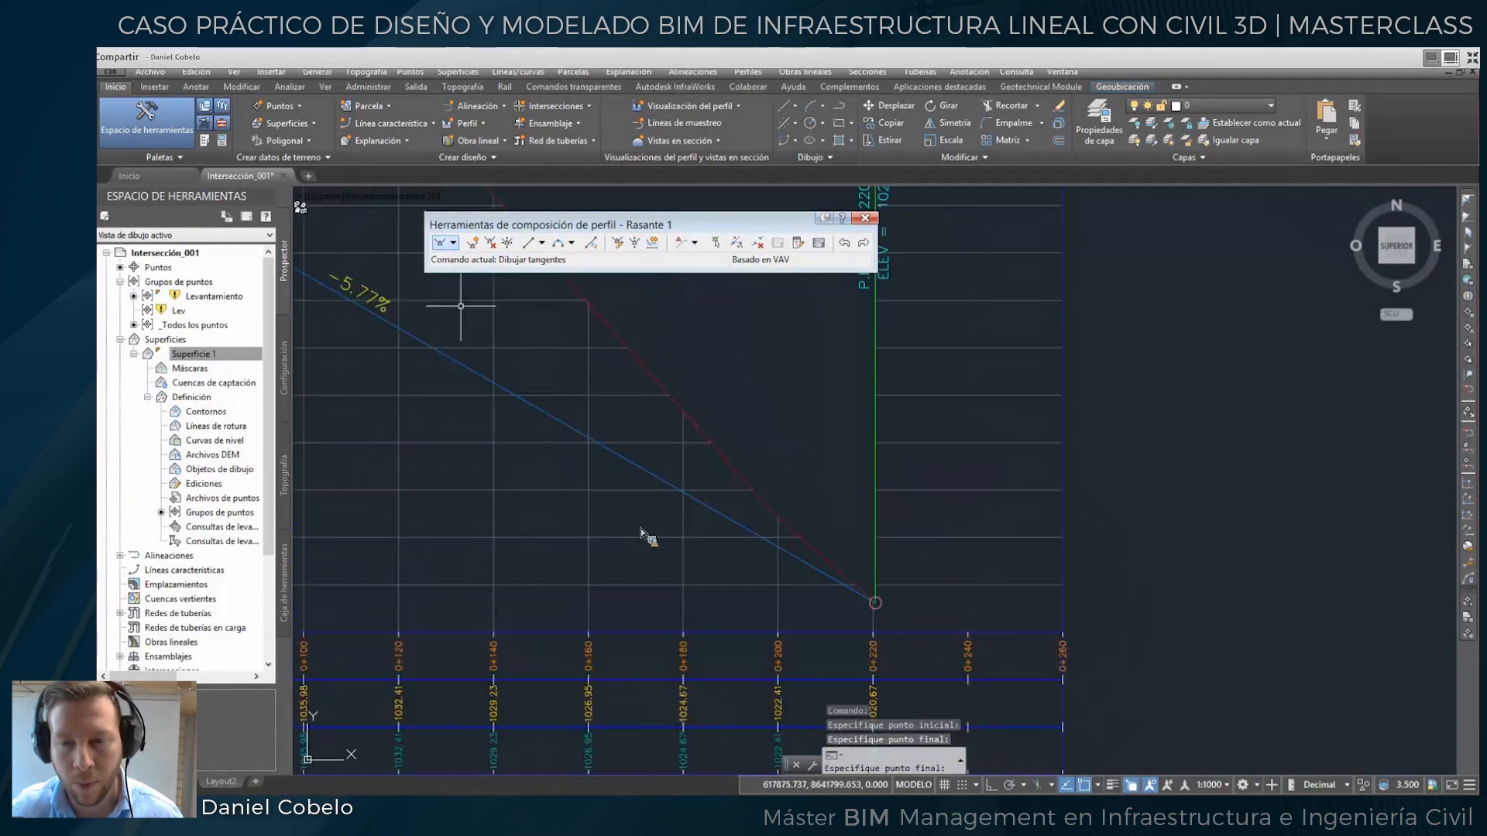
Insert a vertical intersection point near the middle of the Rasante 1 tangent, at about station 0+105 and elevation 1028.78 m.
{"action": "scroll", "coordinate": [647, 533], "scroll_direction": "down", "scroll_amount": 3}
{"action": "scroll", "coordinate": [647, 533], "scroll_direction": "up", "scroll_amount": 4}
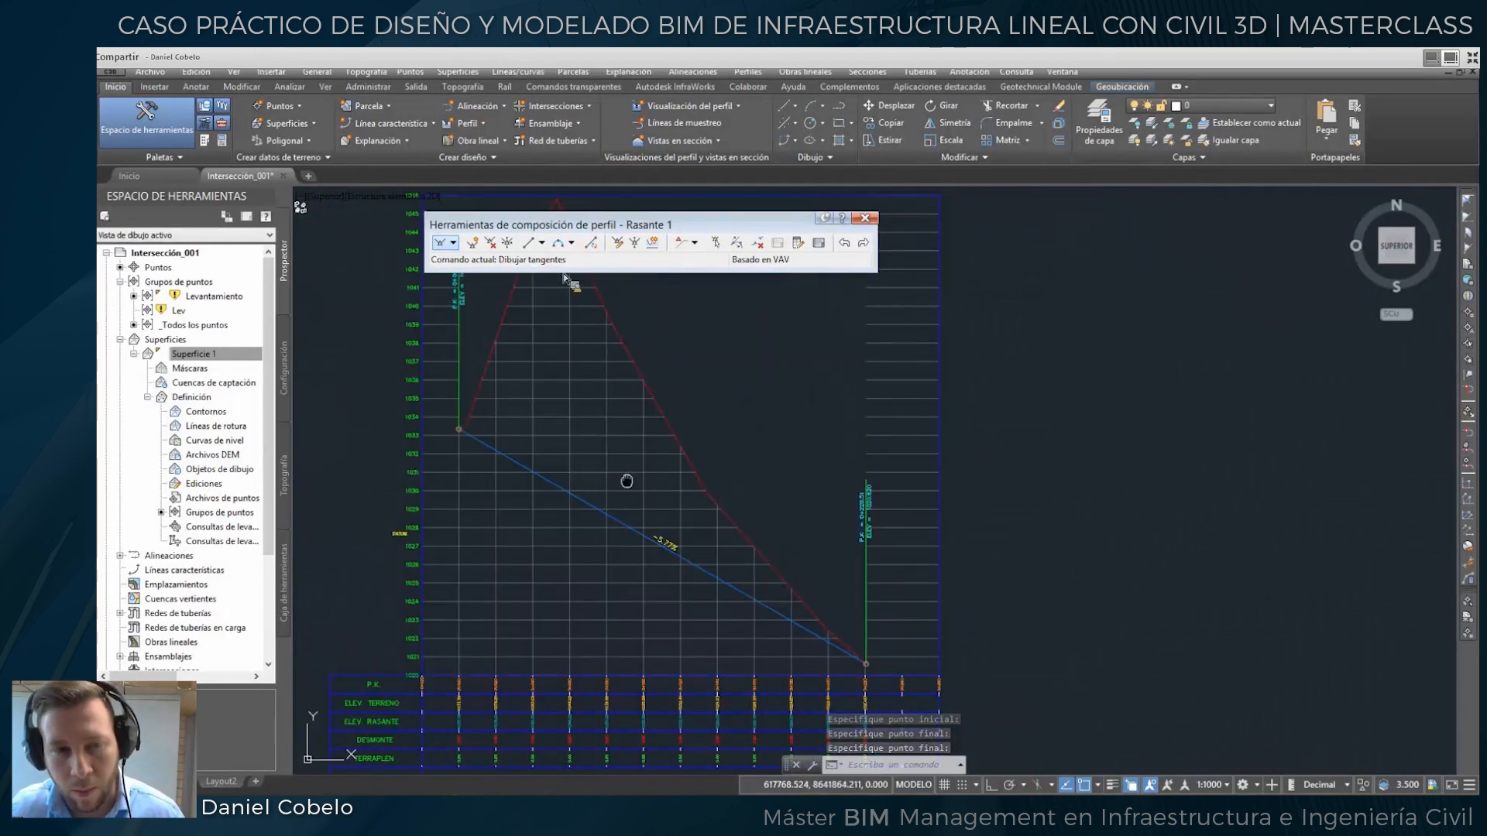
{"action": "middle_click_drag", "start_coordinate": [626, 481], "coordinate": [624, 497]}
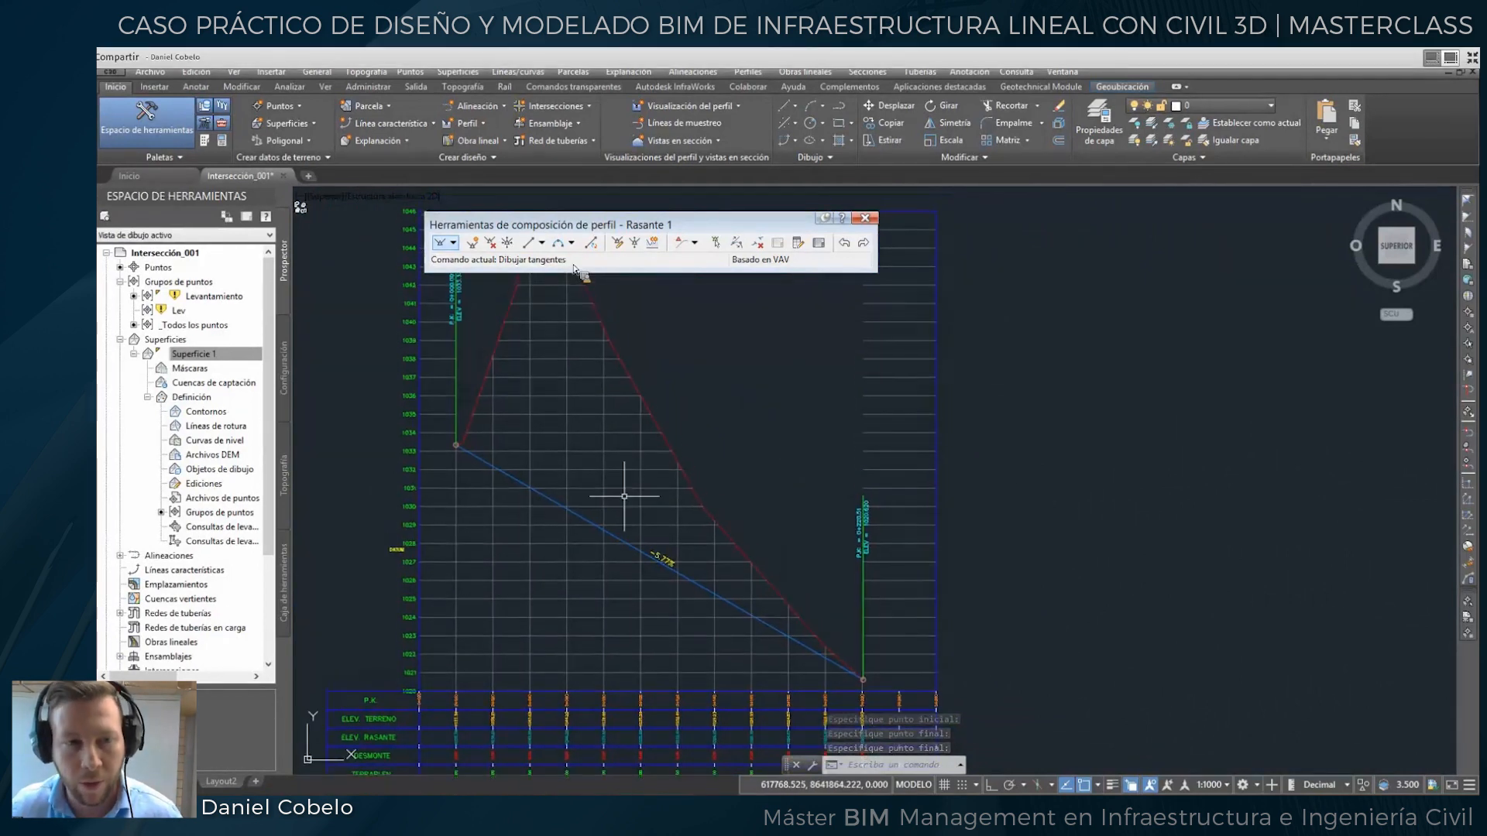
{"action": "left_click", "coordinate": [474, 245]}
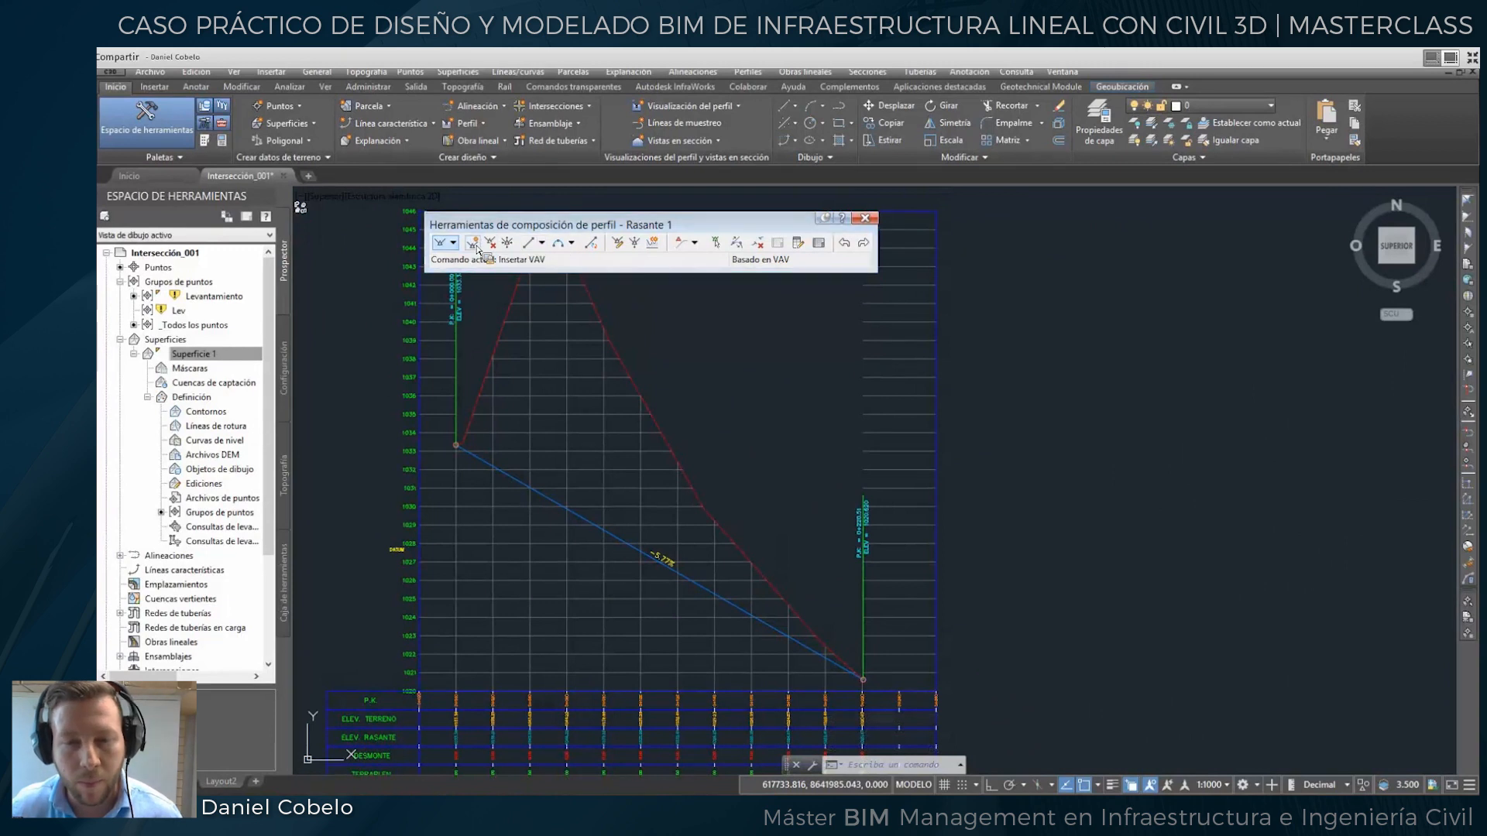
{"action": "scroll", "coordinate": [651, 527], "scroll_direction": "up", "scroll_amount": 4}
{"action": "left_click", "coordinate": [631, 517]}
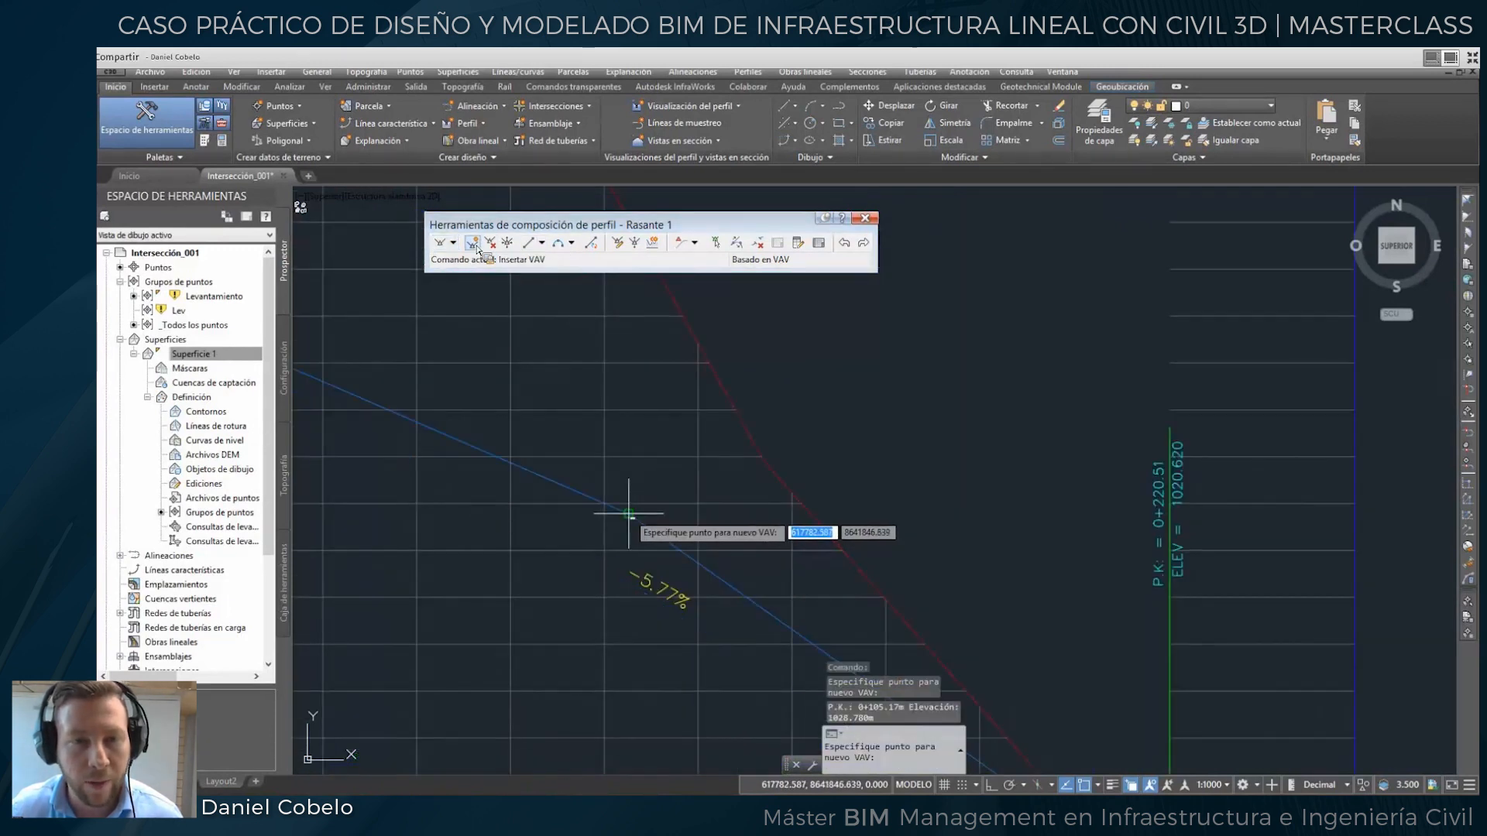
{"action": "scroll", "coordinate": [618, 531], "scroll_direction": "down", "scroll_amount": 2}
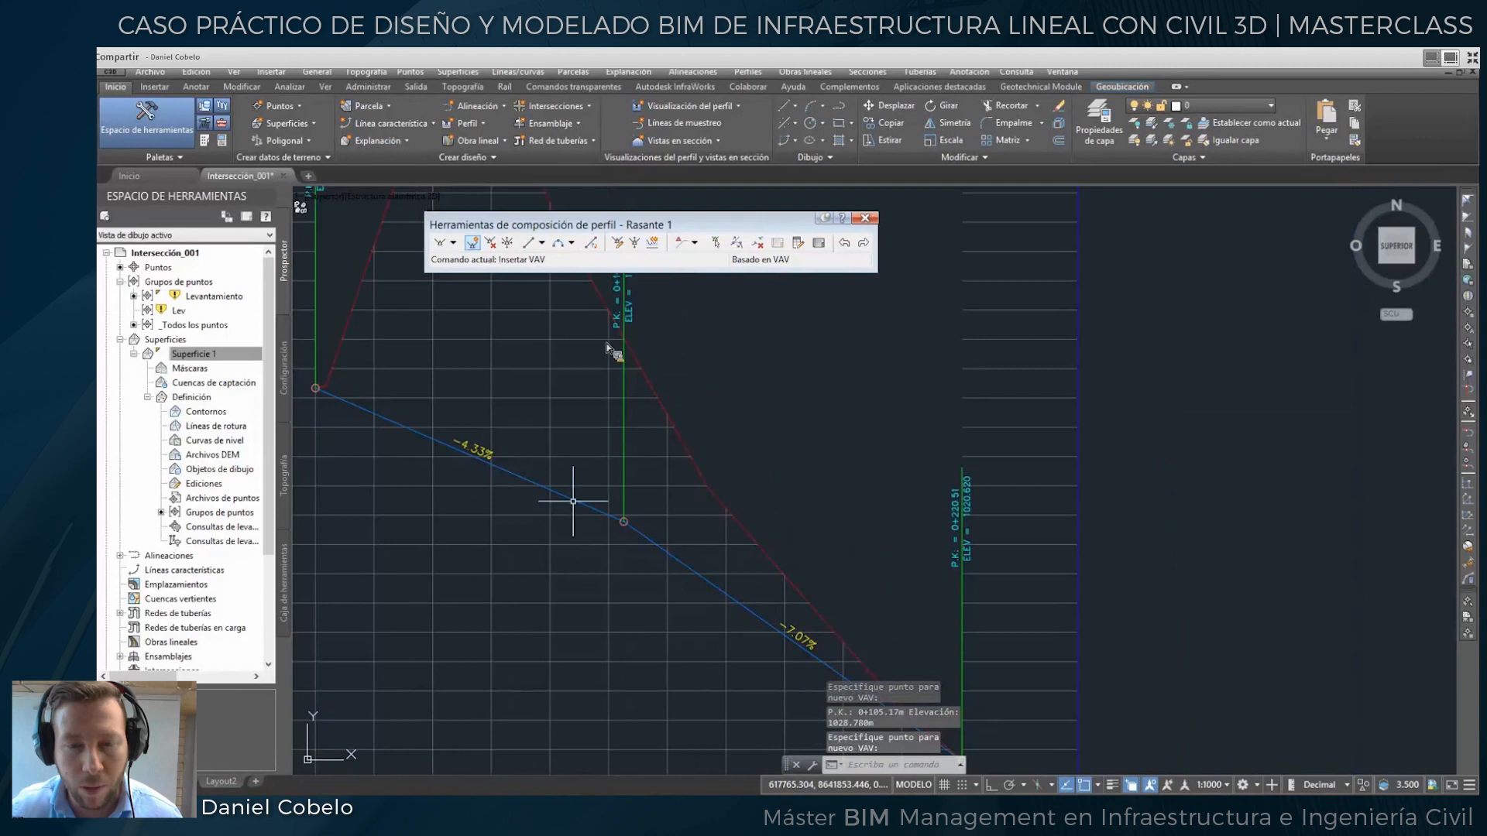
Add a free parabolic vertical curve 100 m long between the two tangents of Rasante 1.
{"action": "left_click", "coordinate": [571, 242]}
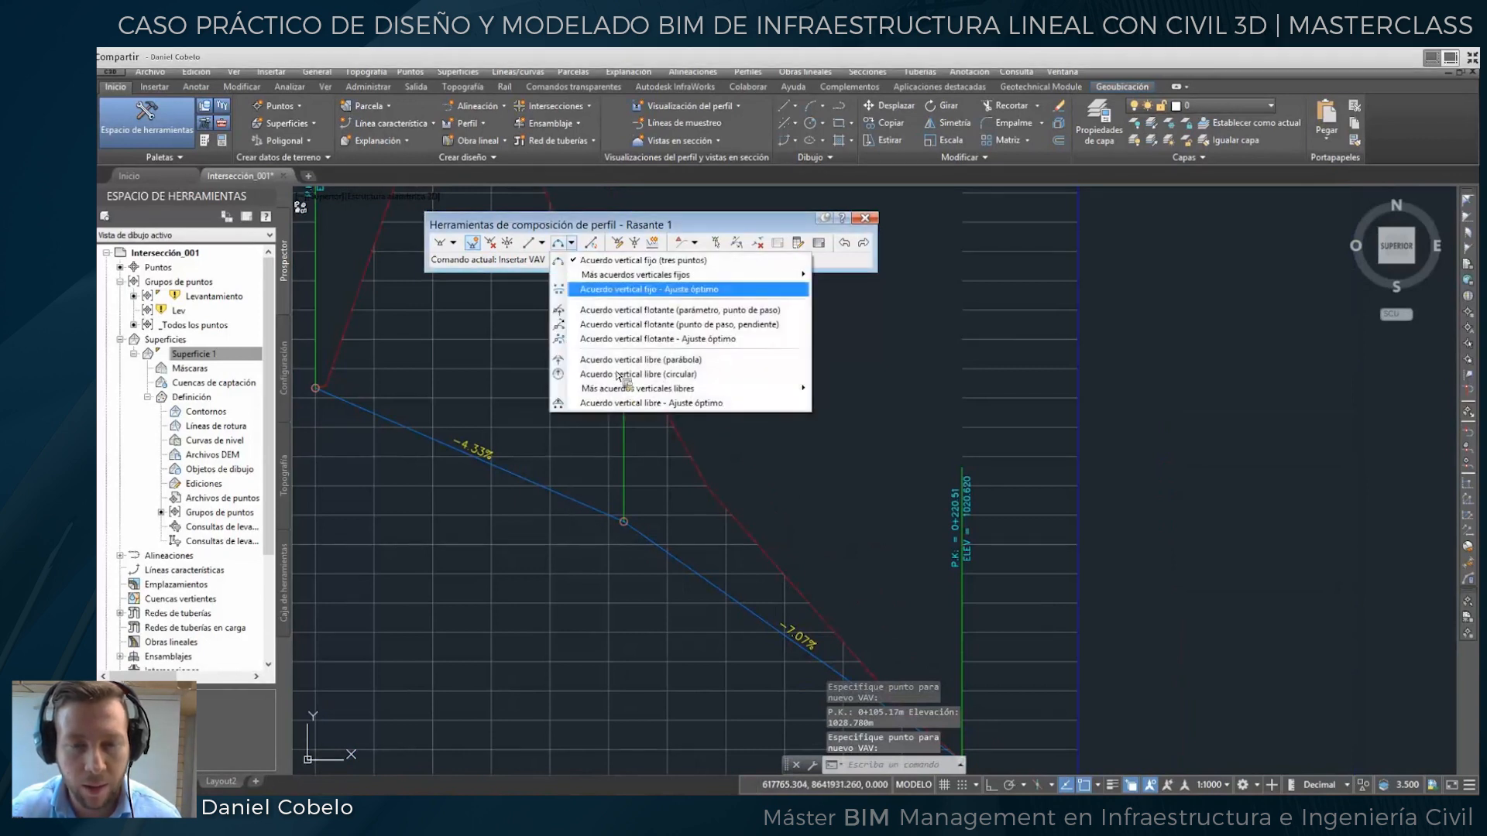
{"action": "mouse_move", "coordinate": [620, 388]}
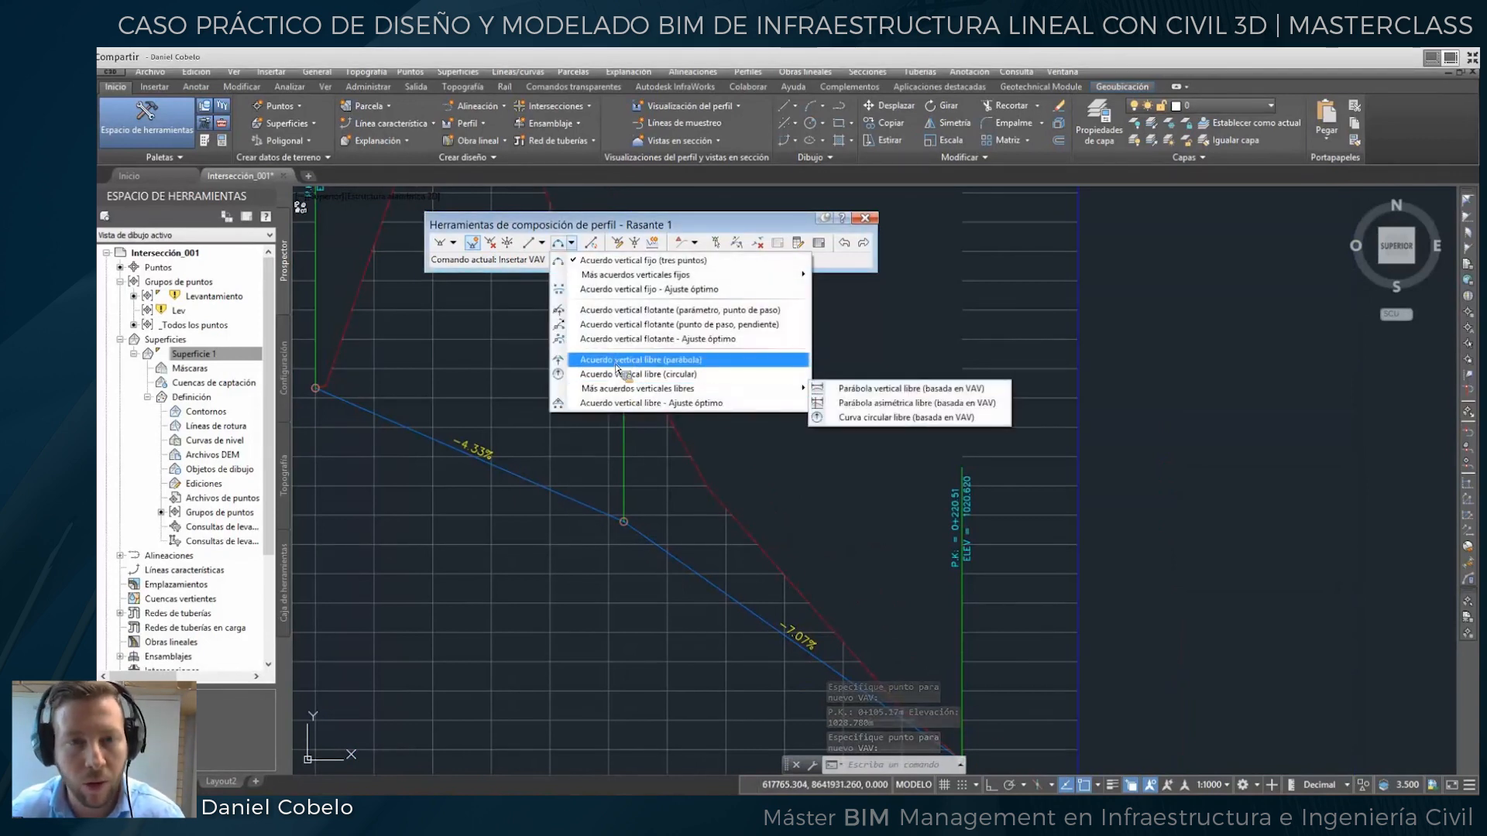
{"action": "left_click", "coordinate": [616, 361]}
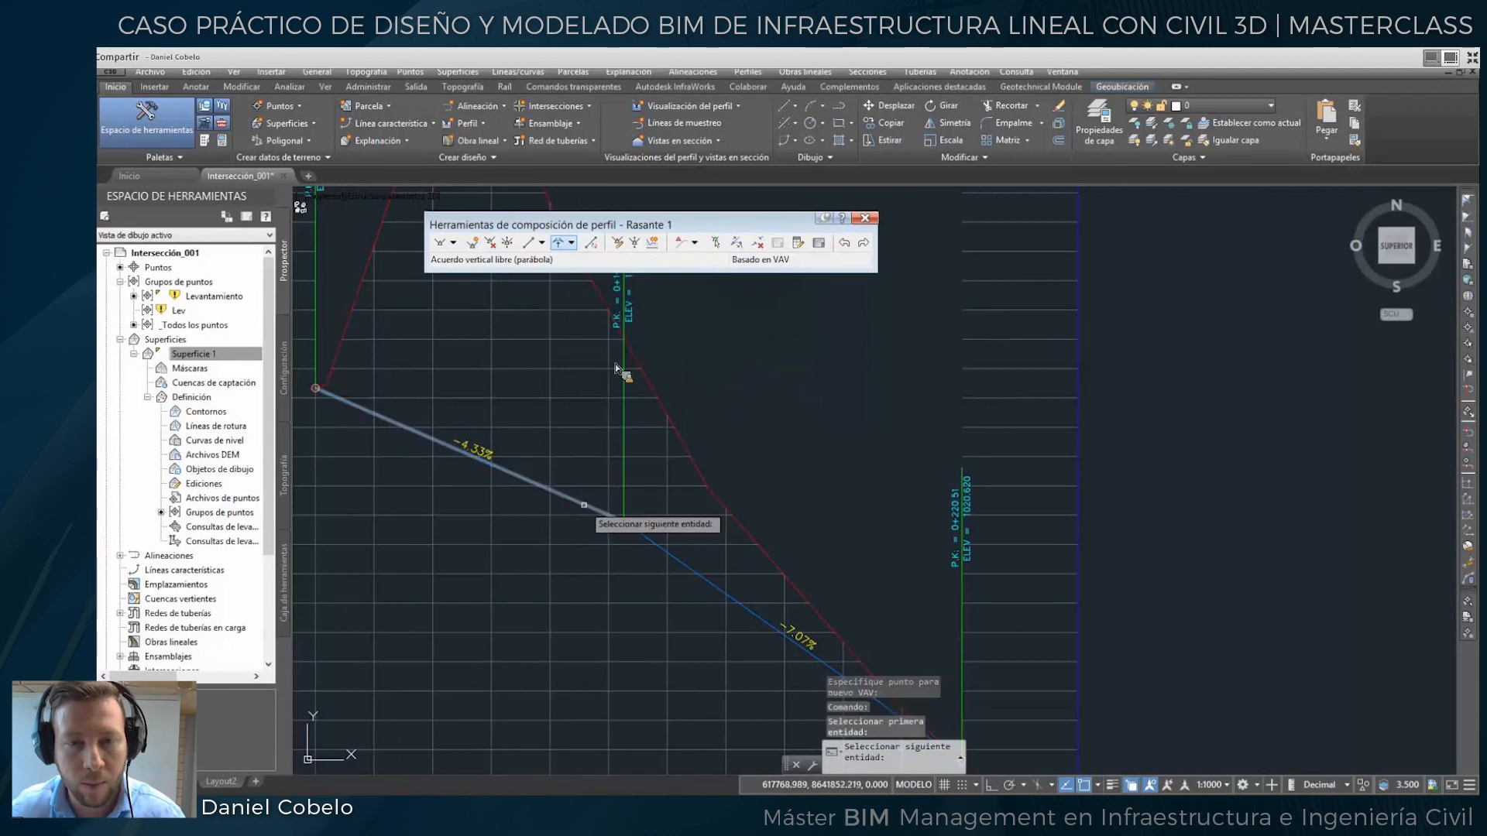
{"action": "left_click", "coordinate": [585, 505]}
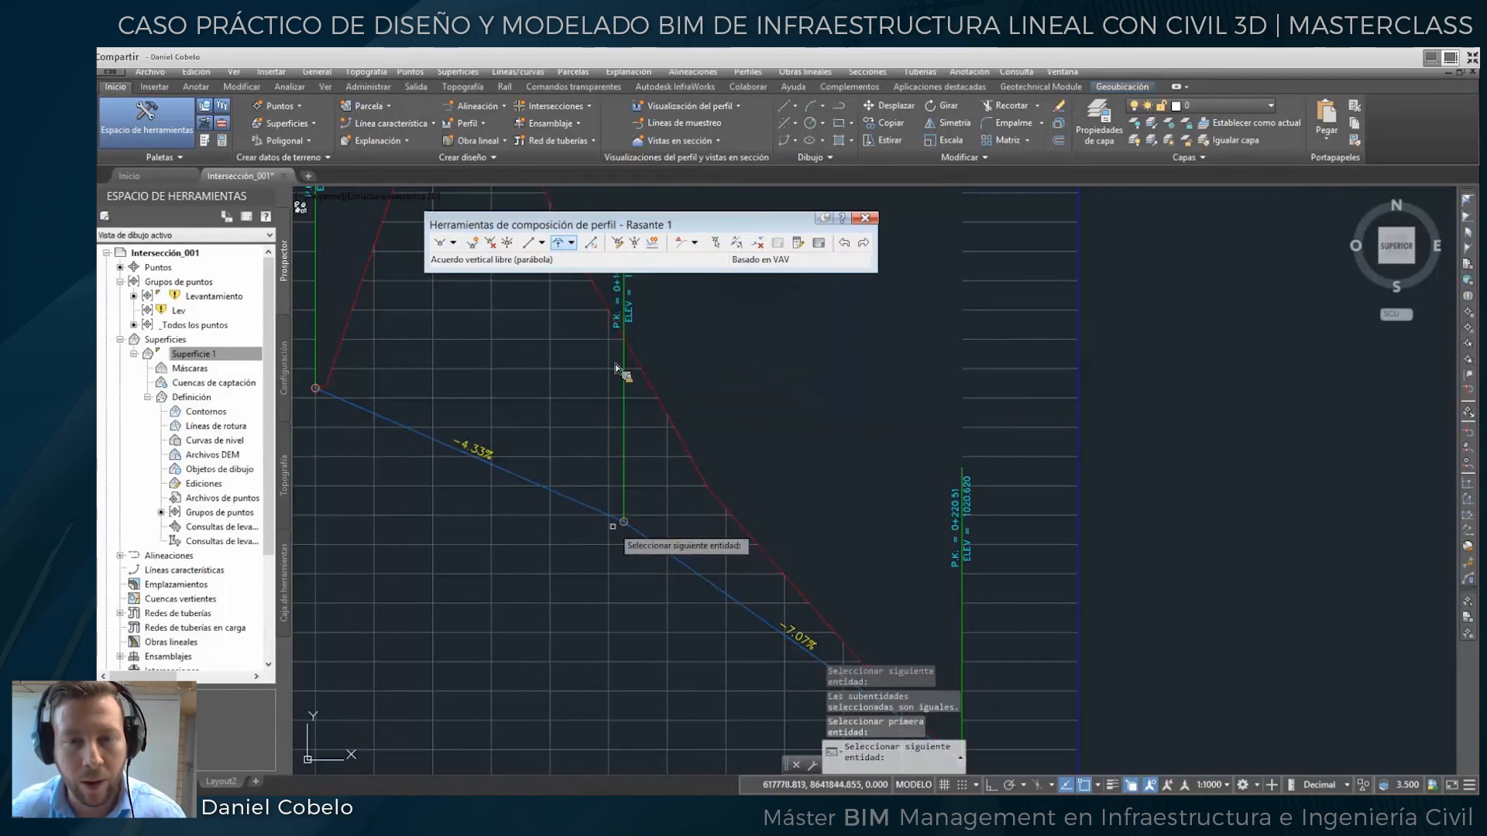
{"action": "left_click", "coordinate": [595, 509]}
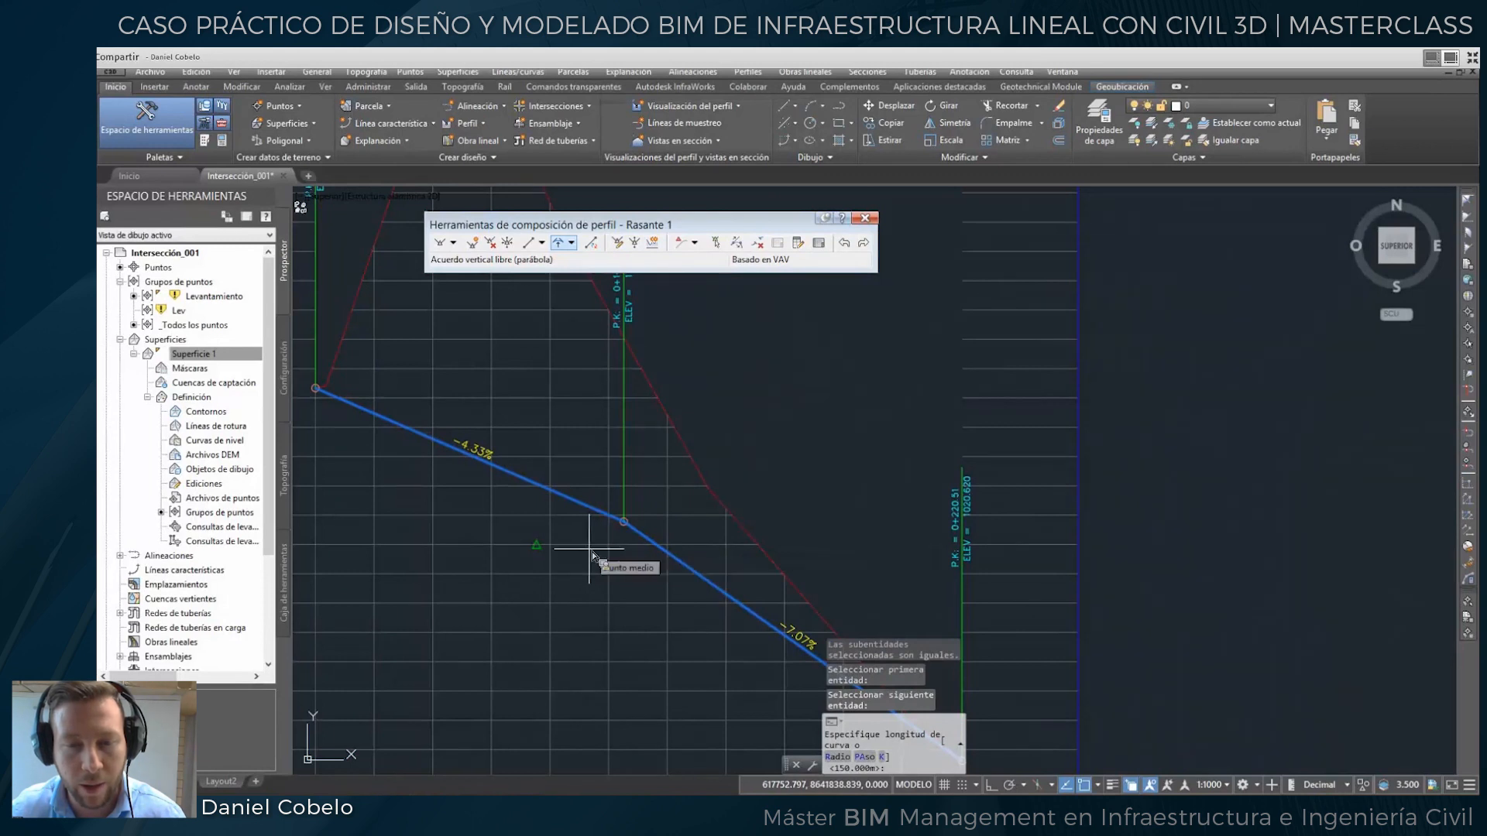
{"action": "type", "text": "100"}
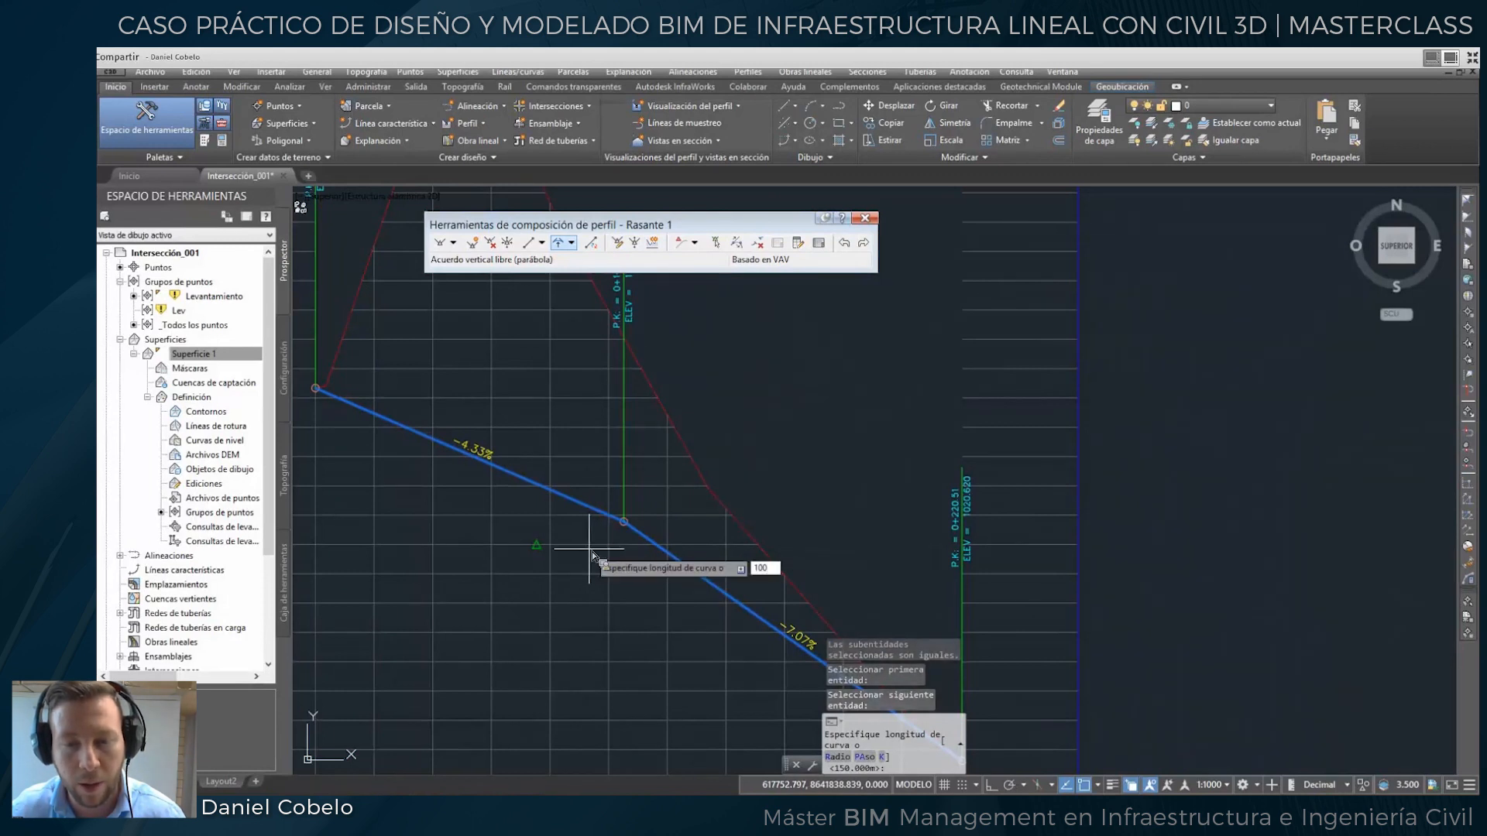
{"action": "key", "text": "Return"}
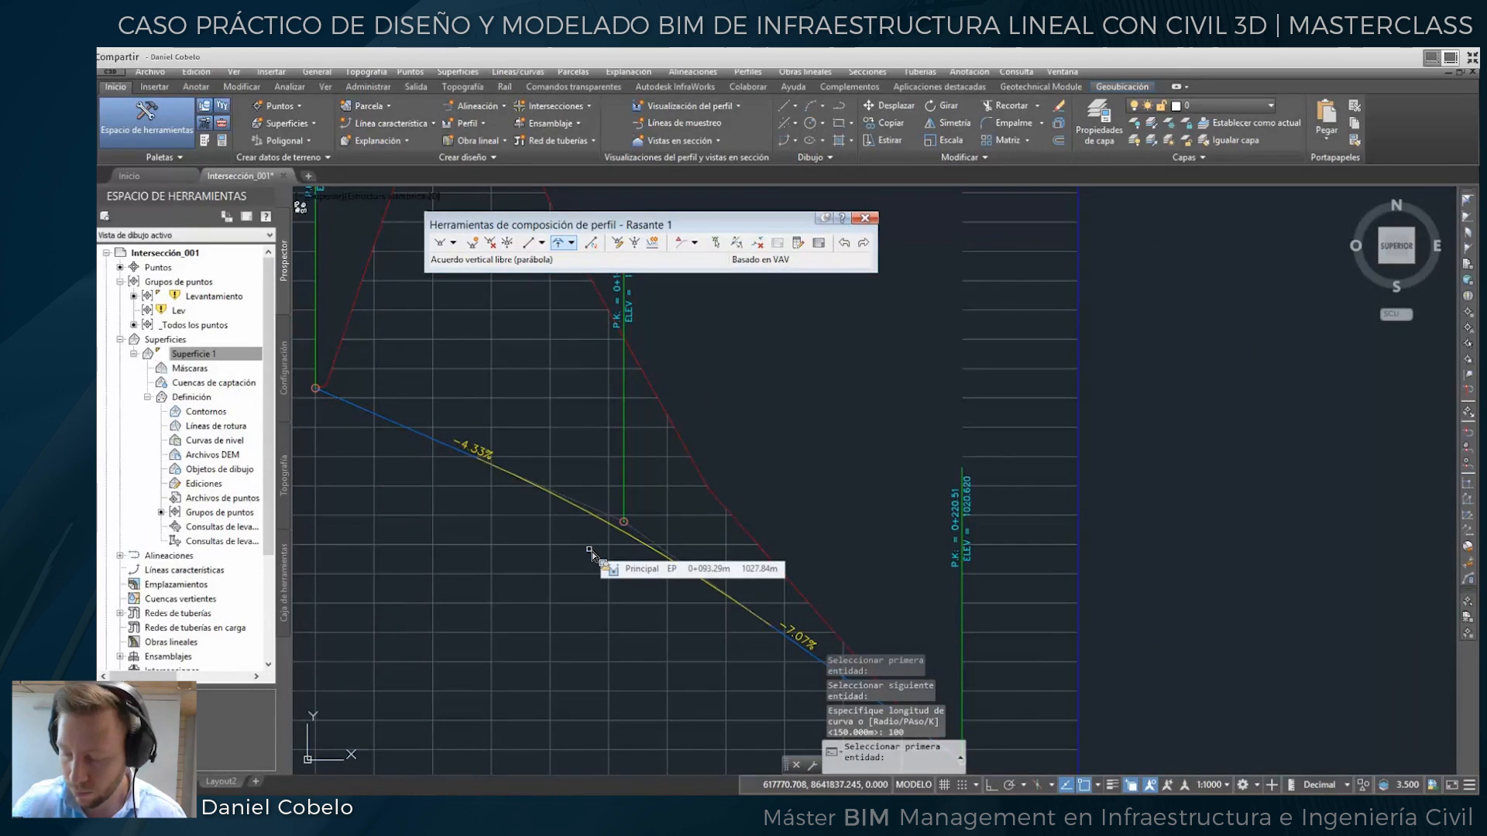
Raise the end point of Rasante 1 vertically at station 0+220.51 to an elevation of about 1030.6 m.
{"action": "key", "text": "Return"}
{"action": "scroll", "coordinate": [594, 556], "scroll_direction": "down", "scroll_amount": 4}
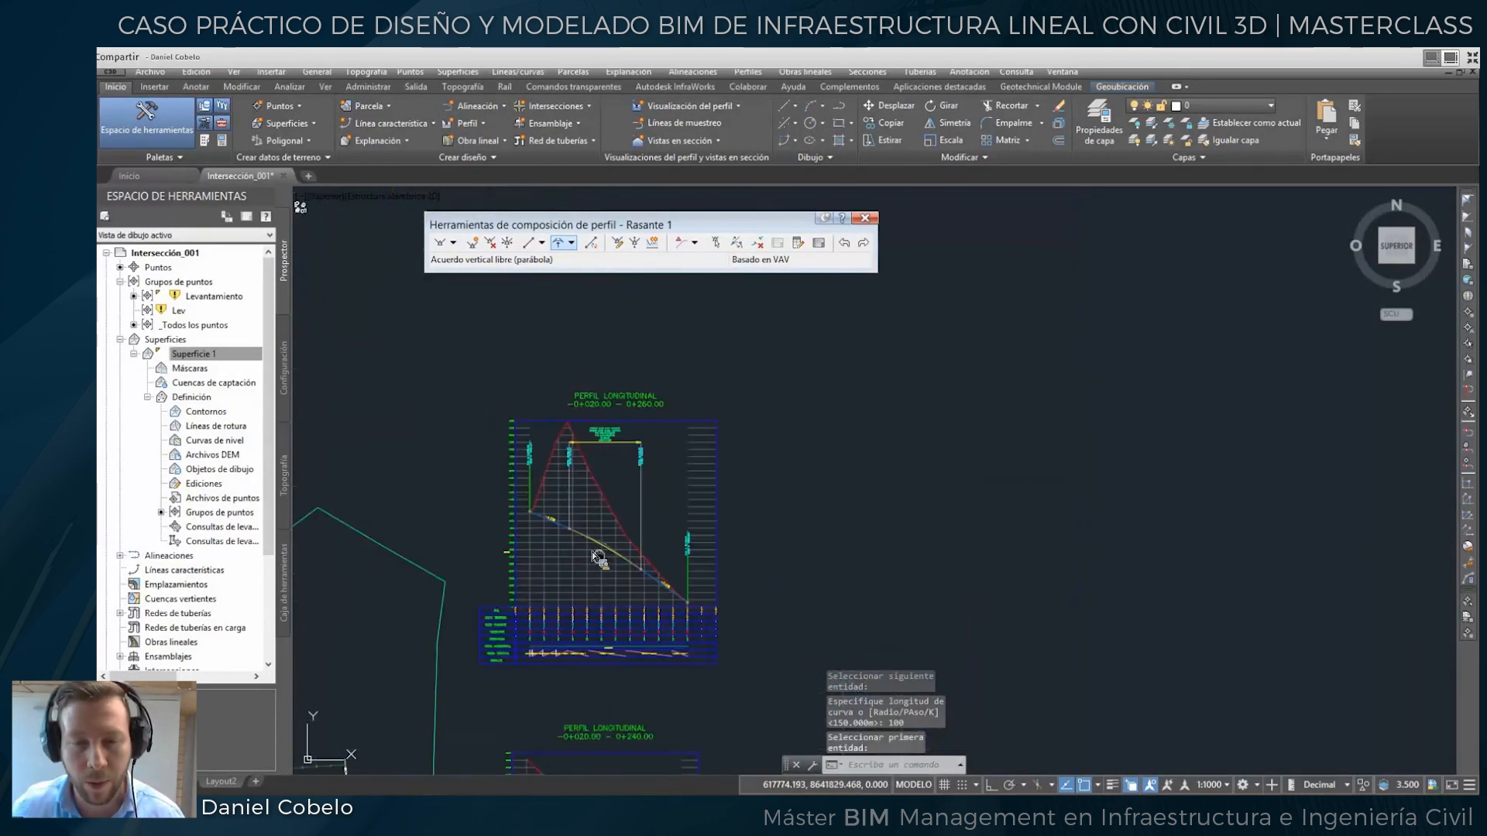
{"action": "scroll", "coordinate": [593, 555], "scroll_direction": "up", "scroll_amount": 2}
{"action": "middle_click_drag", "start_coordinate": [668, 593], "coordinate": [599, 568]}
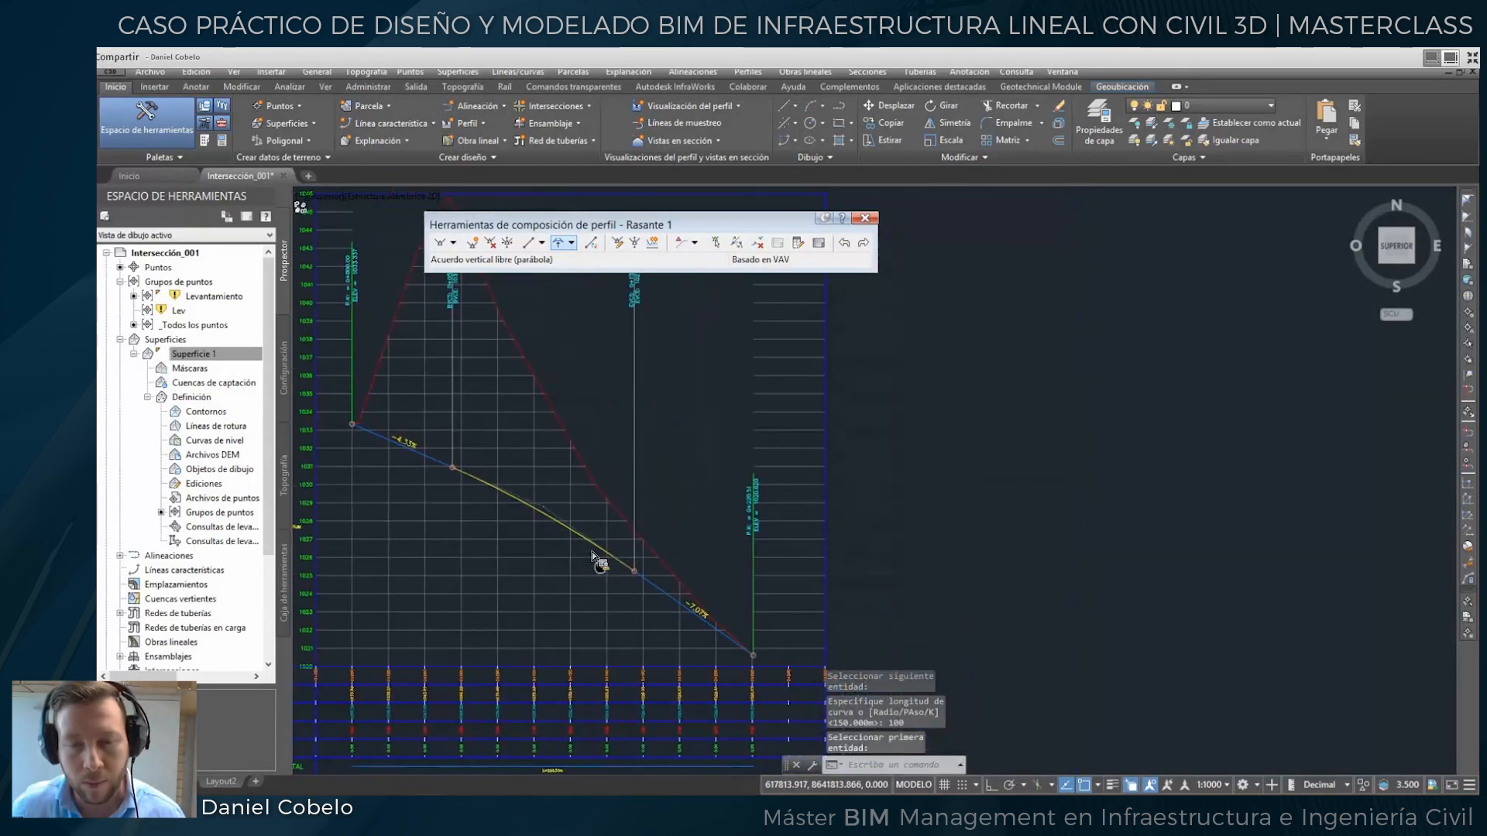
{"action": "left_click", "coordinate": [654, 583]}
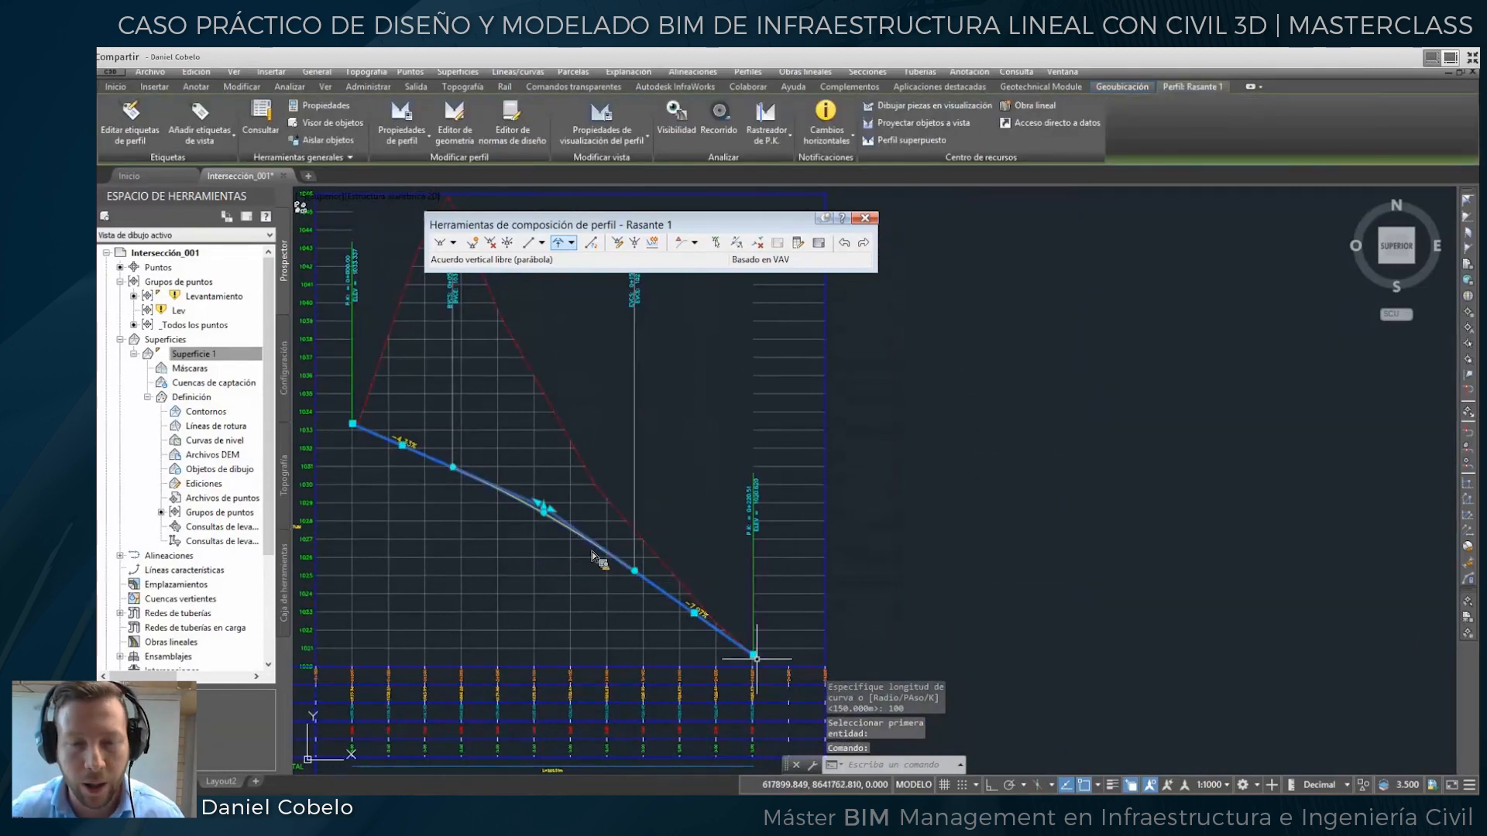
{"action": "left_click", "coordinate": [754, 655]}
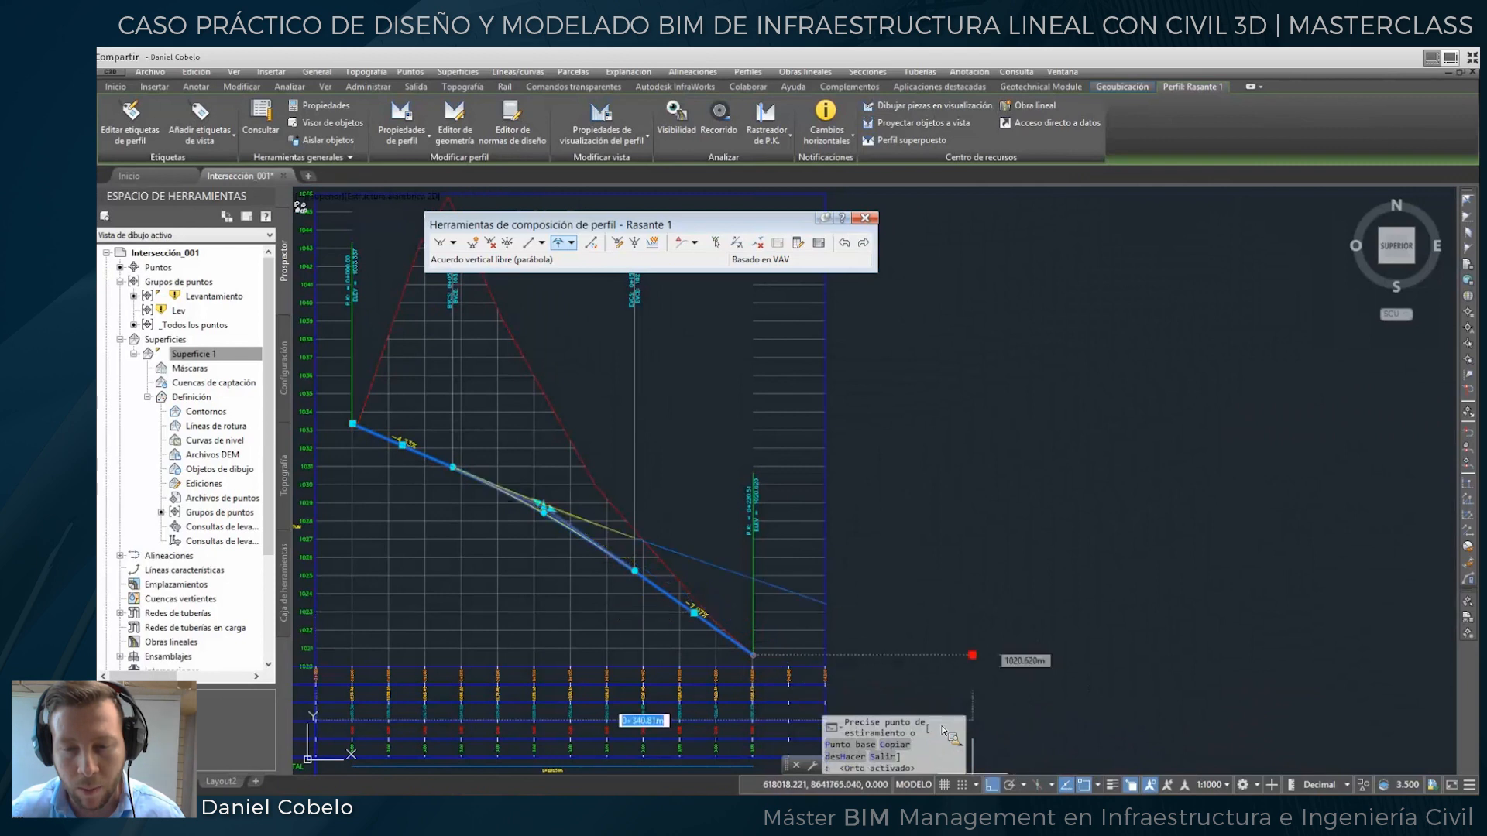
{"action": "key", "text": "F8"}
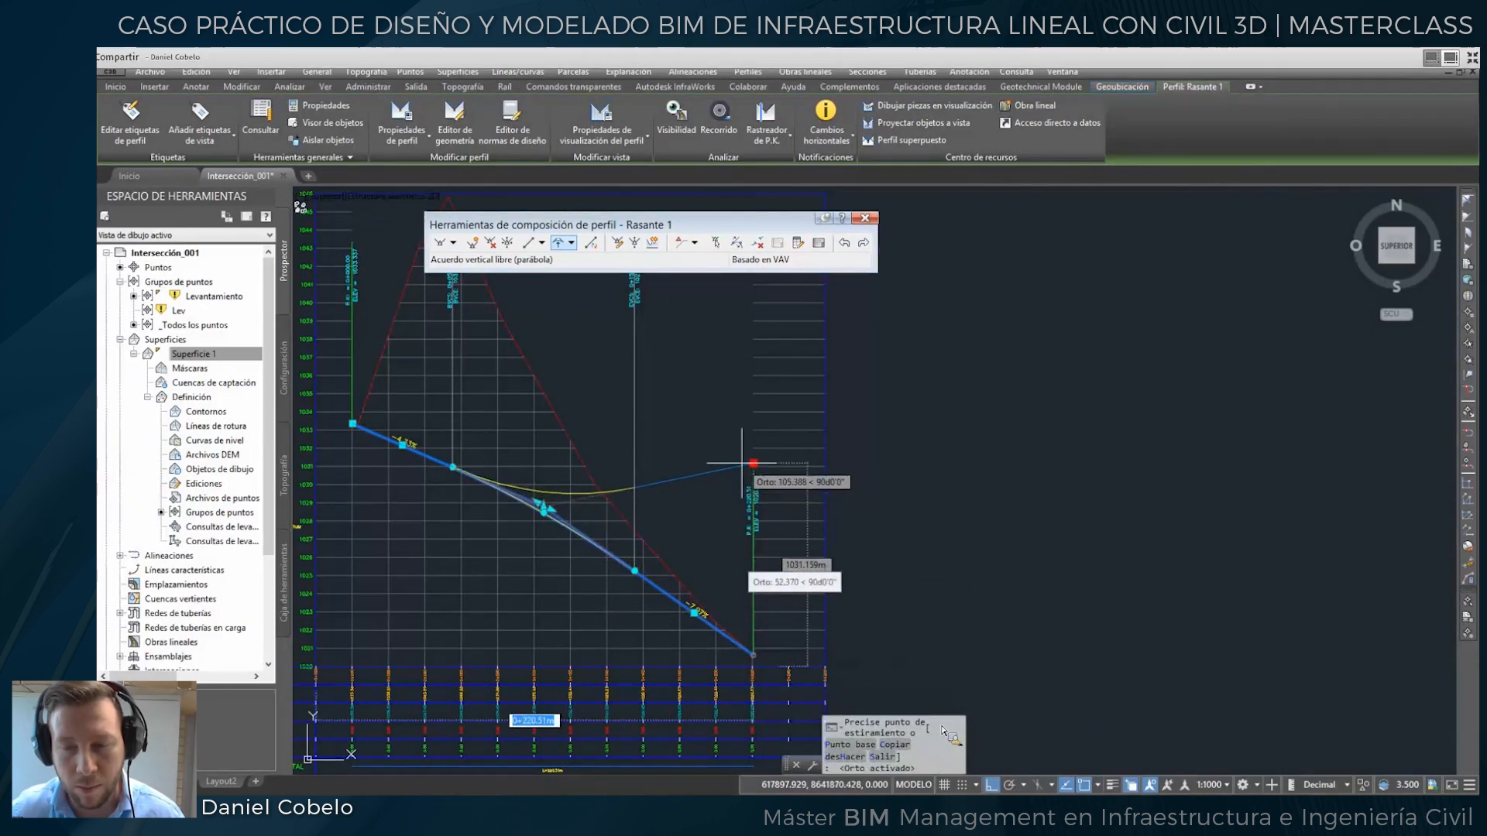
{"action": "left_click", "coordinate": [753, 469]}
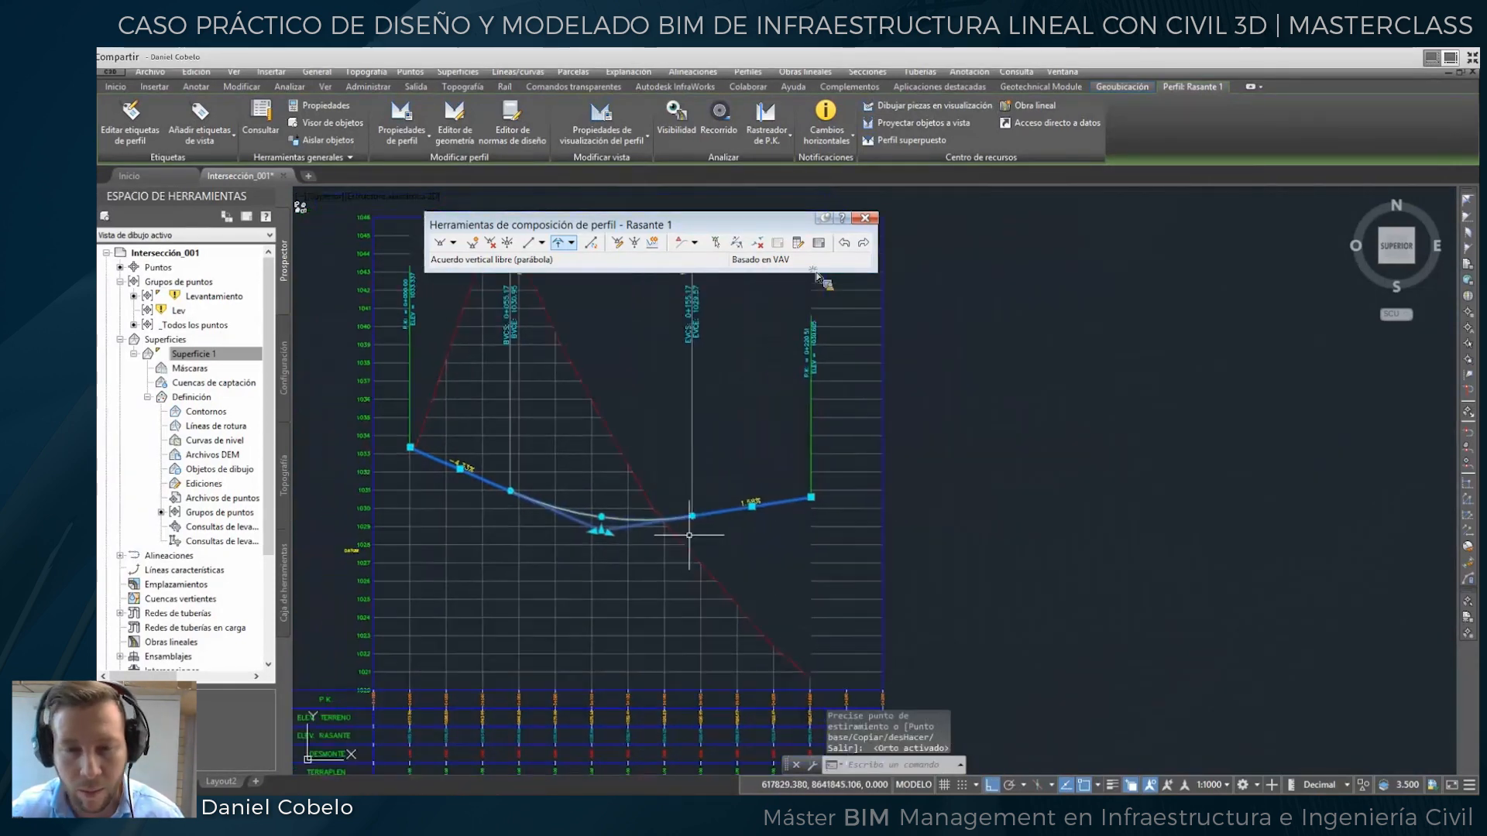
Review the elevations and entry and exit grades of the Rasante 1 vertical intersection points in the profile entities table.
{"action": "left_click", "coordinate": [818, 243]}
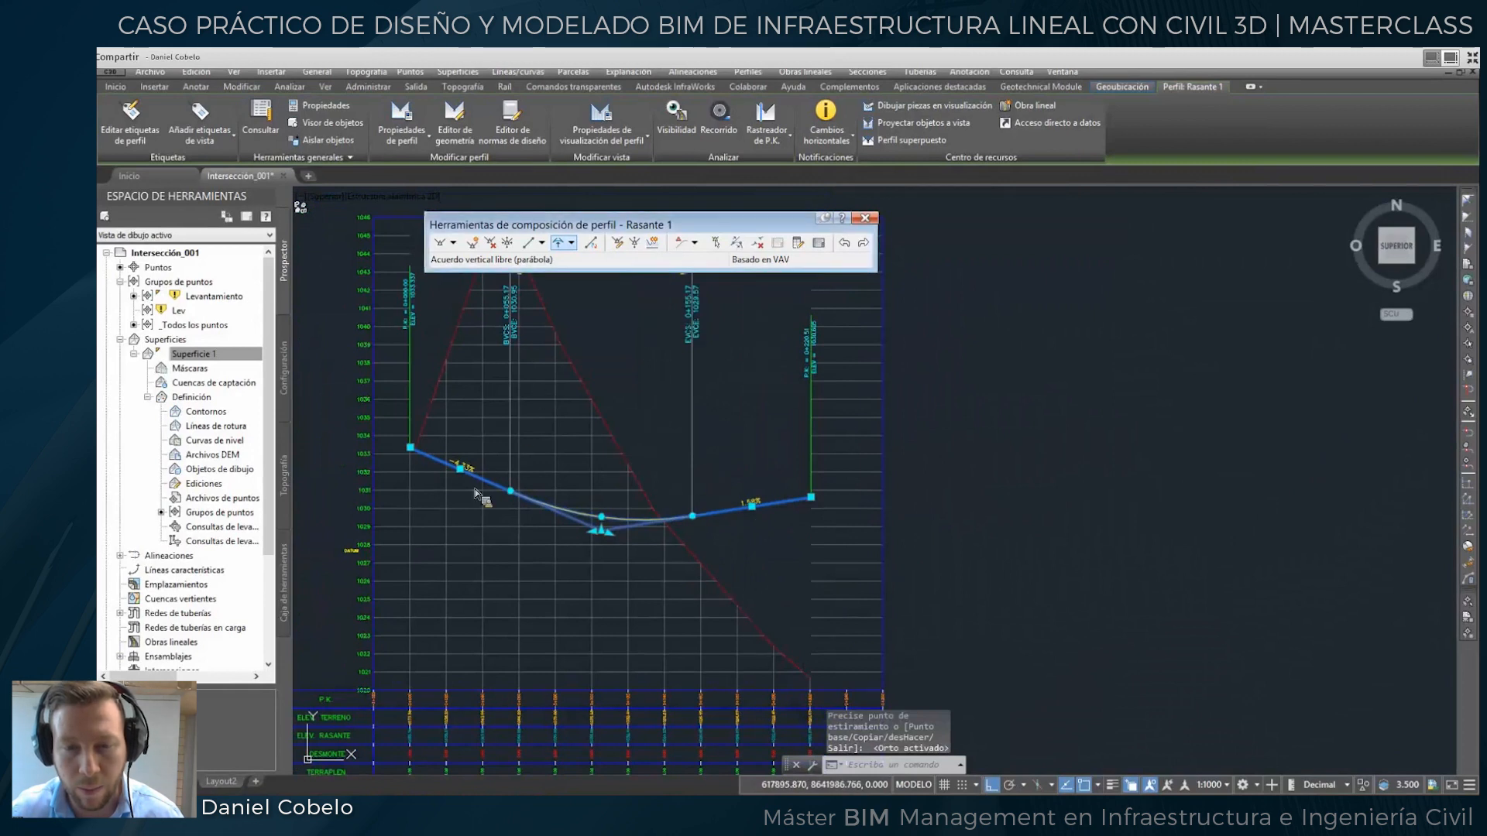
{"action": "scroll", "coordinate": [683, 378], "scroll_direction": "right", "scroll_amount": 3}
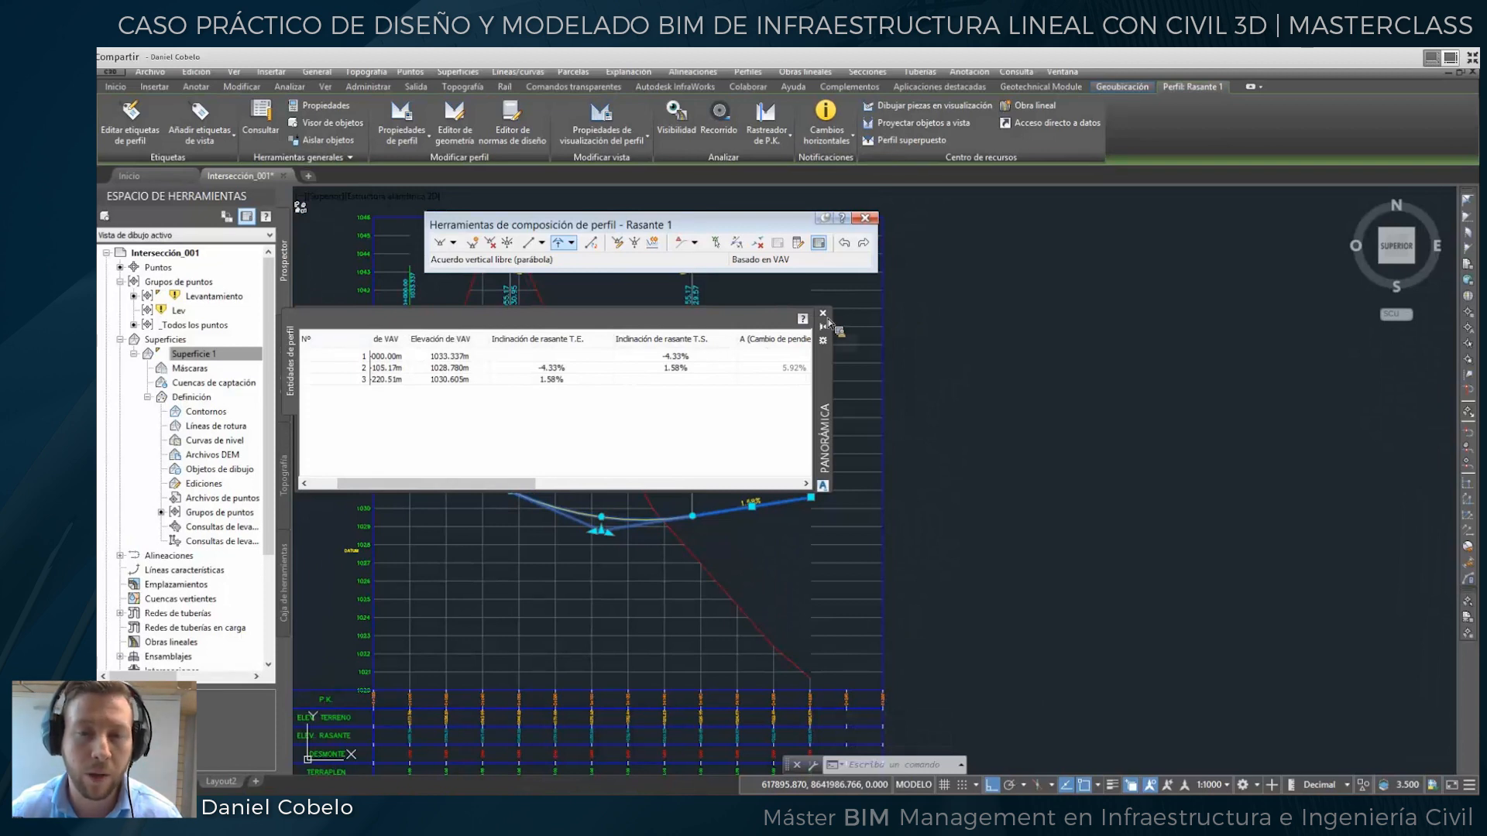
{"action": "left_click", "coordinate": [823, 313]}
{"action": "middle_click_drag", "start_coordinate": [512, 464], "coordinate": [590, 504]}
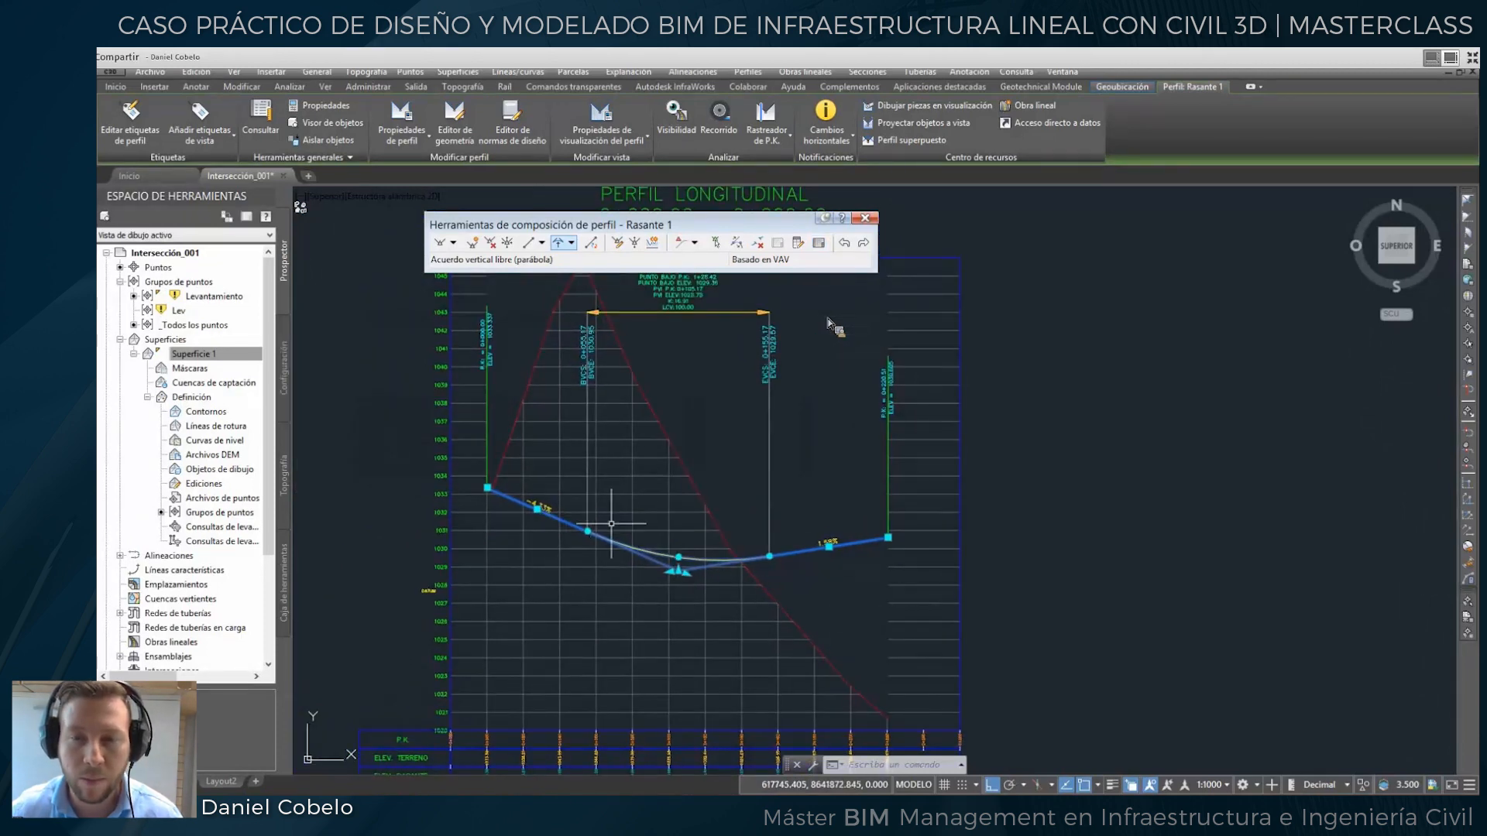
{"action": "key", "text": "Escape"}
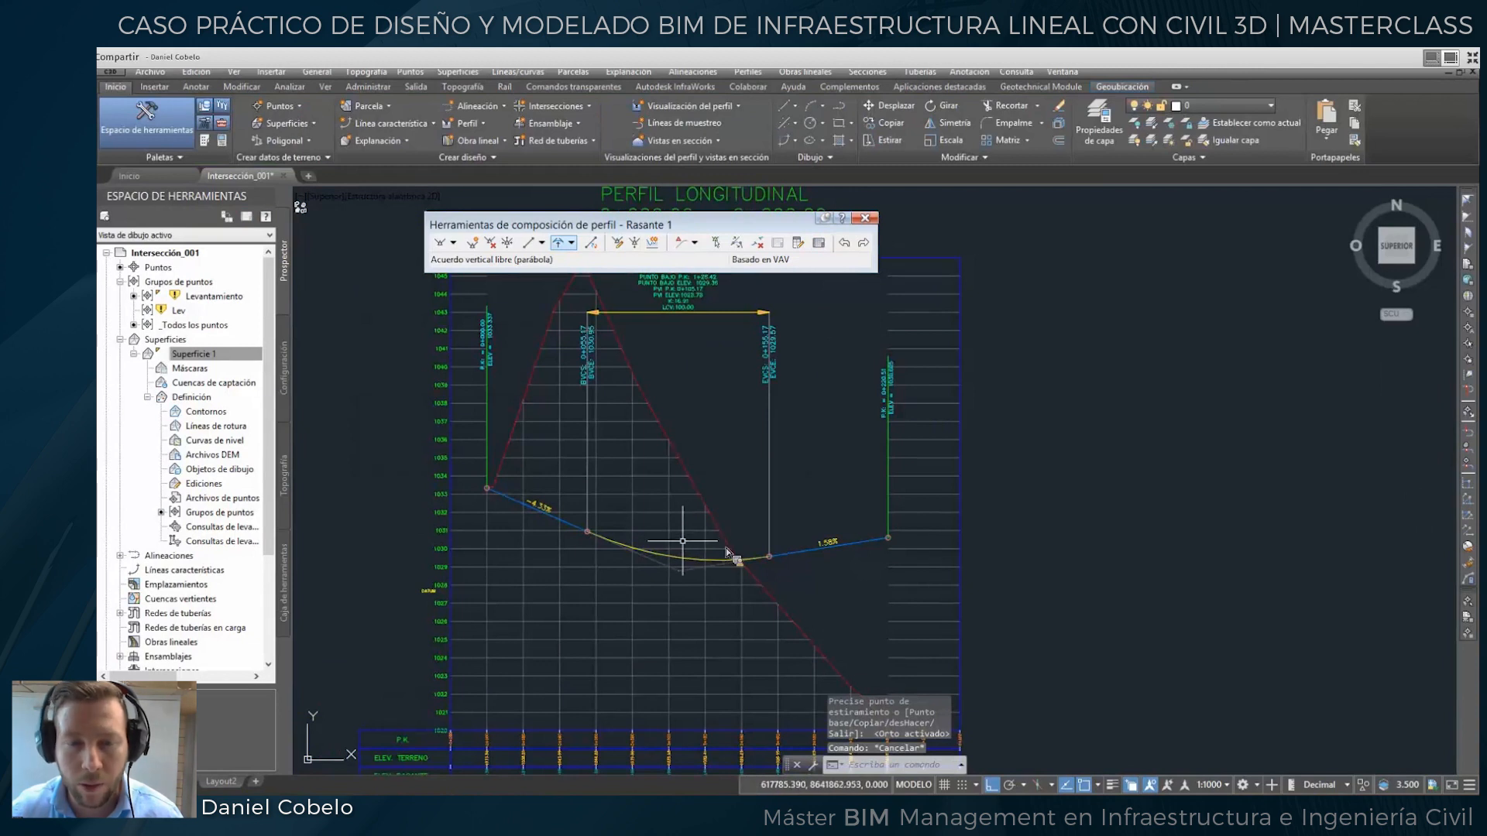
Examine the crossing label of the Principal alignment in plan for the intersection's station.
{"action": "scroll", "coordinate": [682, 541], "scroll_direction": "down", "scroll_amount": 6}
{"action": "middle_click_drag", "start_coordinate": [717, 592], "coordinate": [733, 492]}
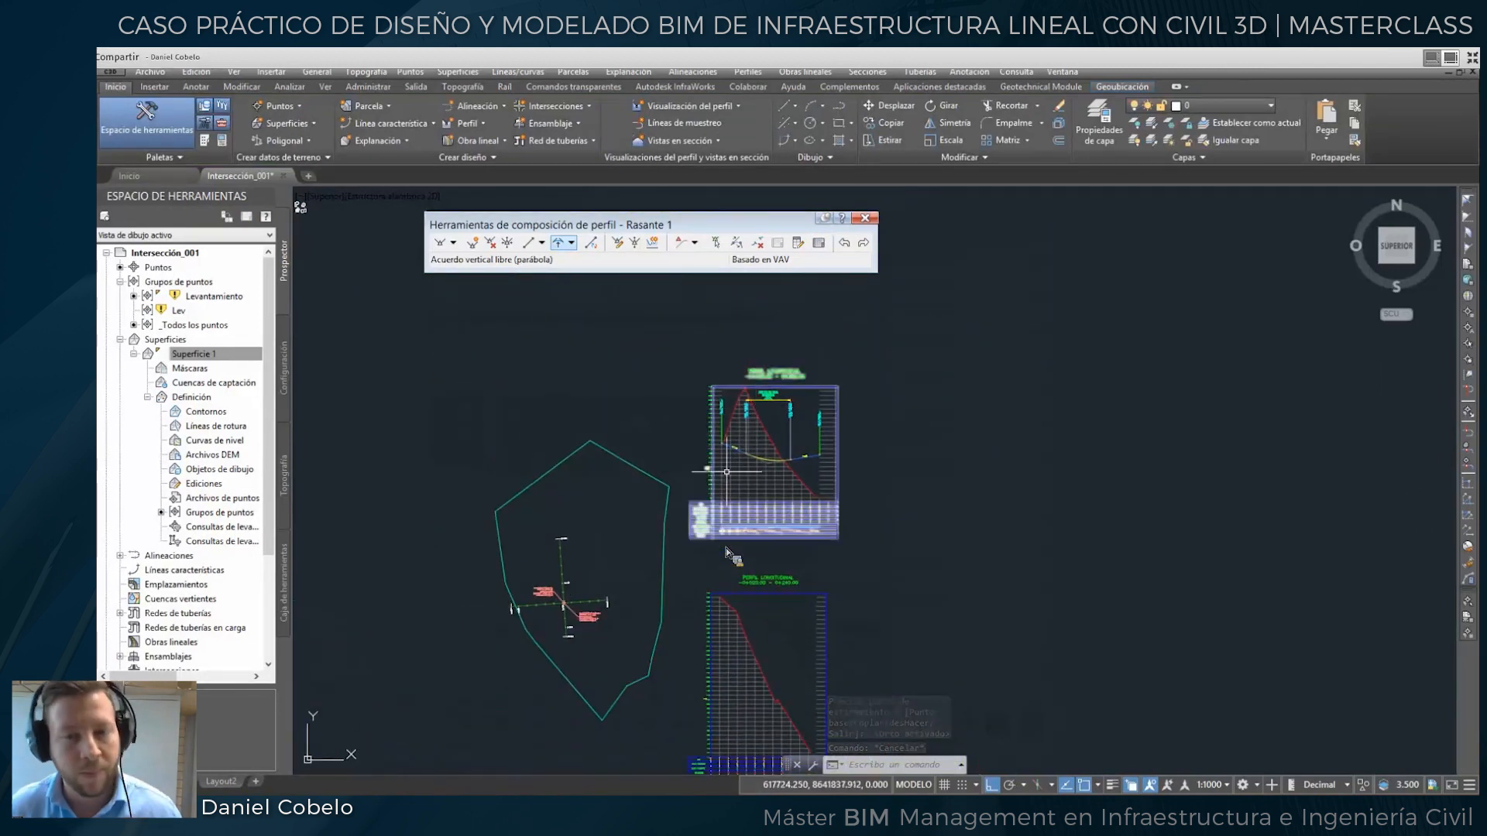
{"action": "scroll", "coordinate": [576, 607], "scroll_direction": "up", "scroll_amount": 10}
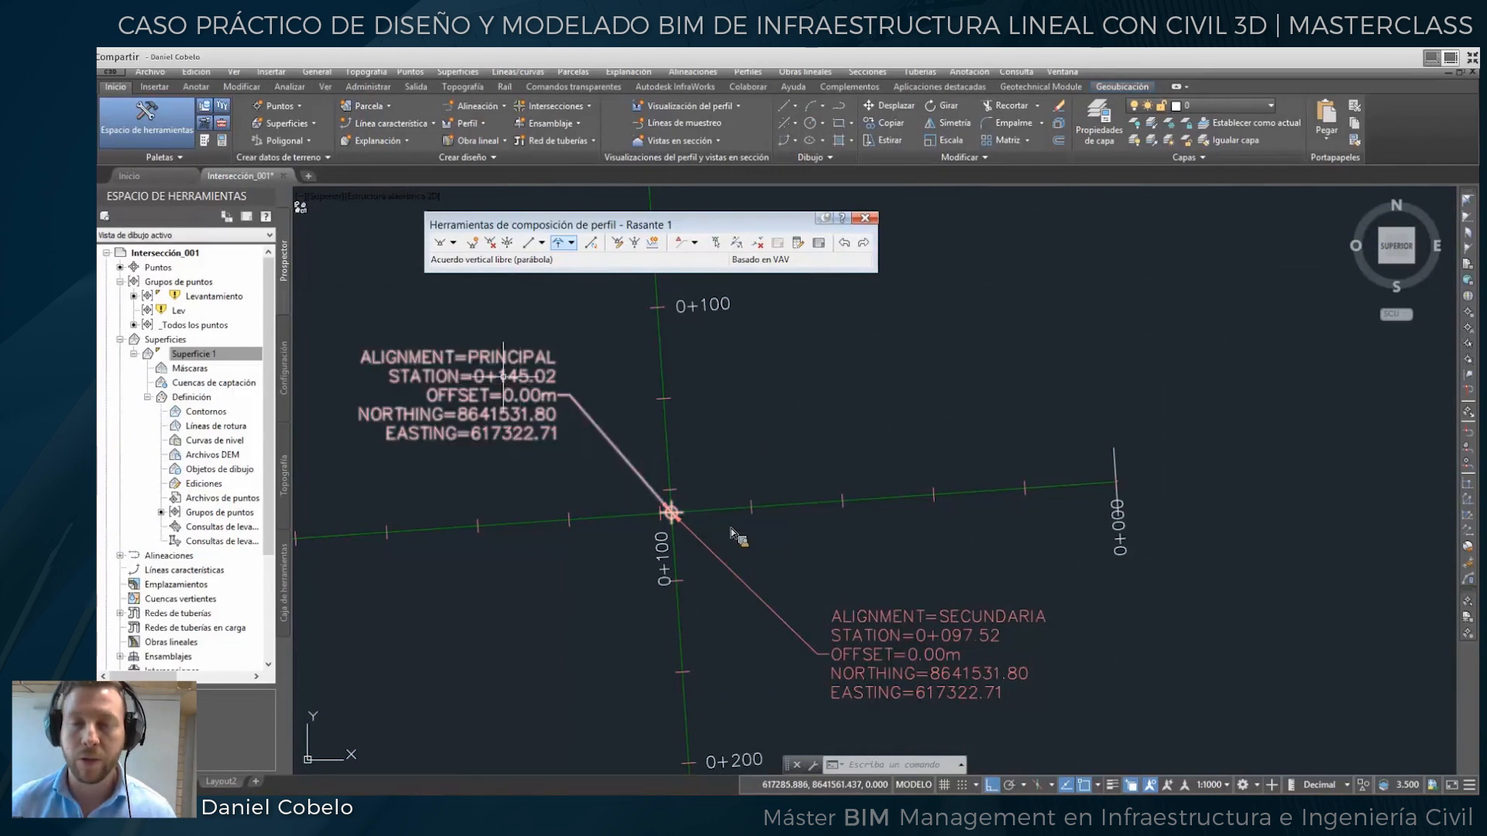
{"action": "scroll", "coordinate": [662, 401], "scroll_direction": "down", "scroll_amount": 5}
{"action": "scroll", "coordinate": [837, 434], "scroll_direction": "down", "scroll_amount": 2}
{"action": "middle_click_drag", "start_coordinate": [969, 324], "coordinate": [742, 507]}
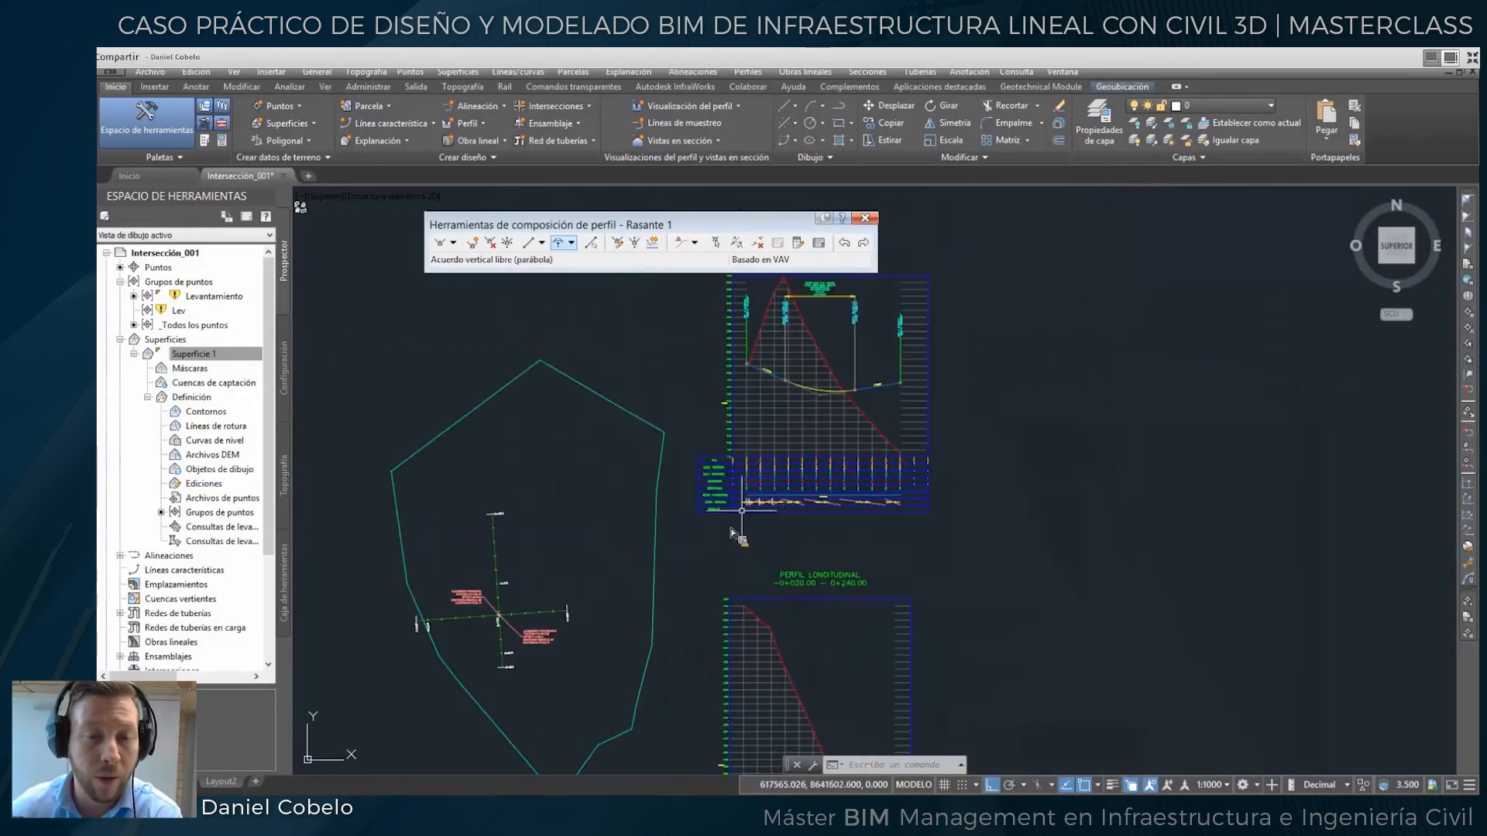
{"action": "middle_click_drag", "start_coordinate": [903, 395], "coordinate": [892, 476]}
{"action": "scroll", "coordinate": [769, 394], "scroll_direction": "up", "scroll_amount": 2}
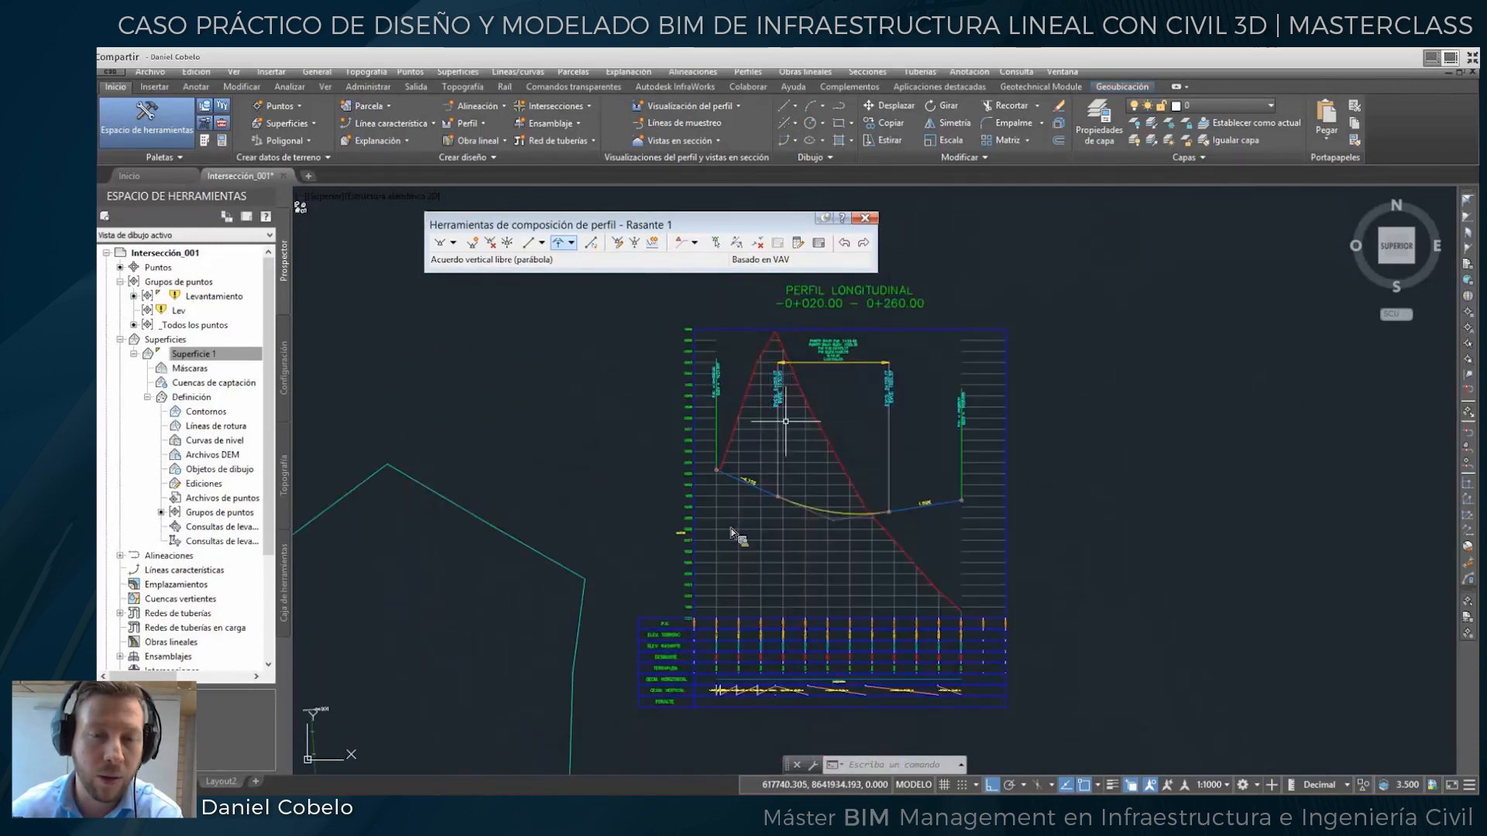
Add a station elevation label to the Principal profile view at station 0+145.02 and an elevation of about 1029.67 m.
{"action": "left_click", "coordinate": [774, 502]}
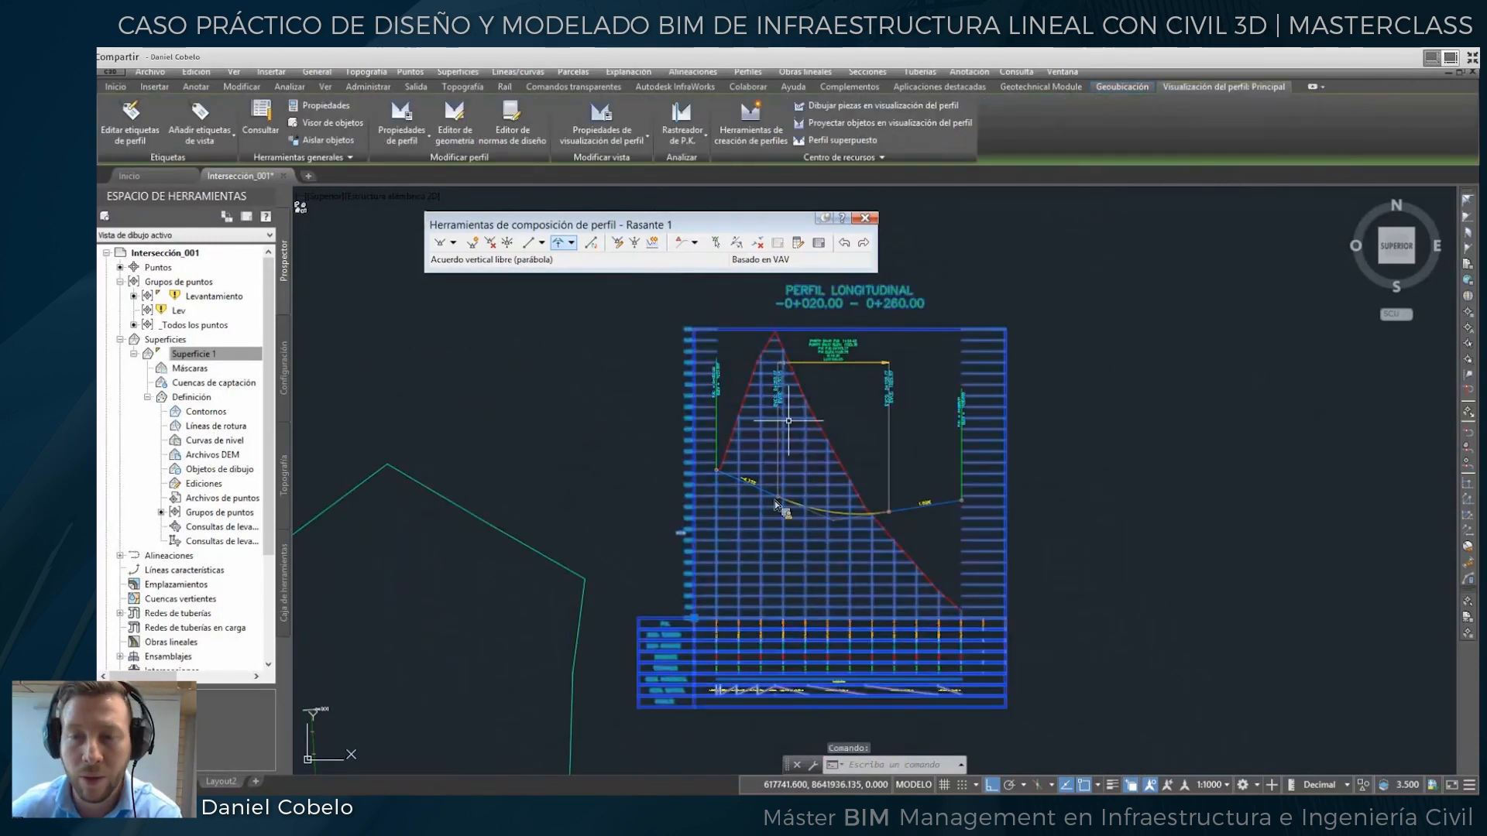
{"action": "middle_click_drag", "start_coordinate": [824, 449], "coordinate": [786, 446]}
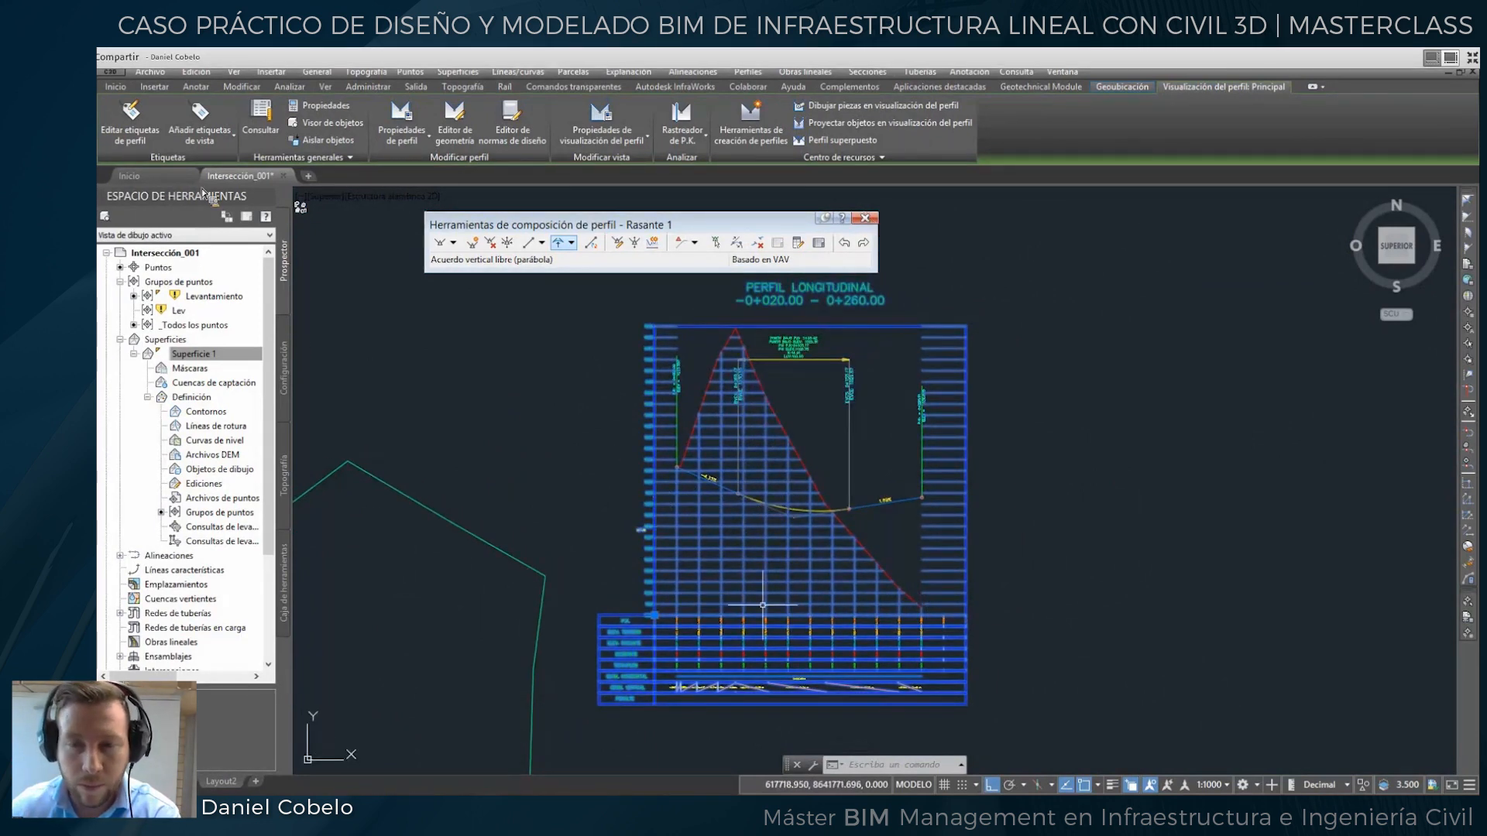
{"action": "key", "text": "Escape"}
{"action": "key", "text": "Escape"}
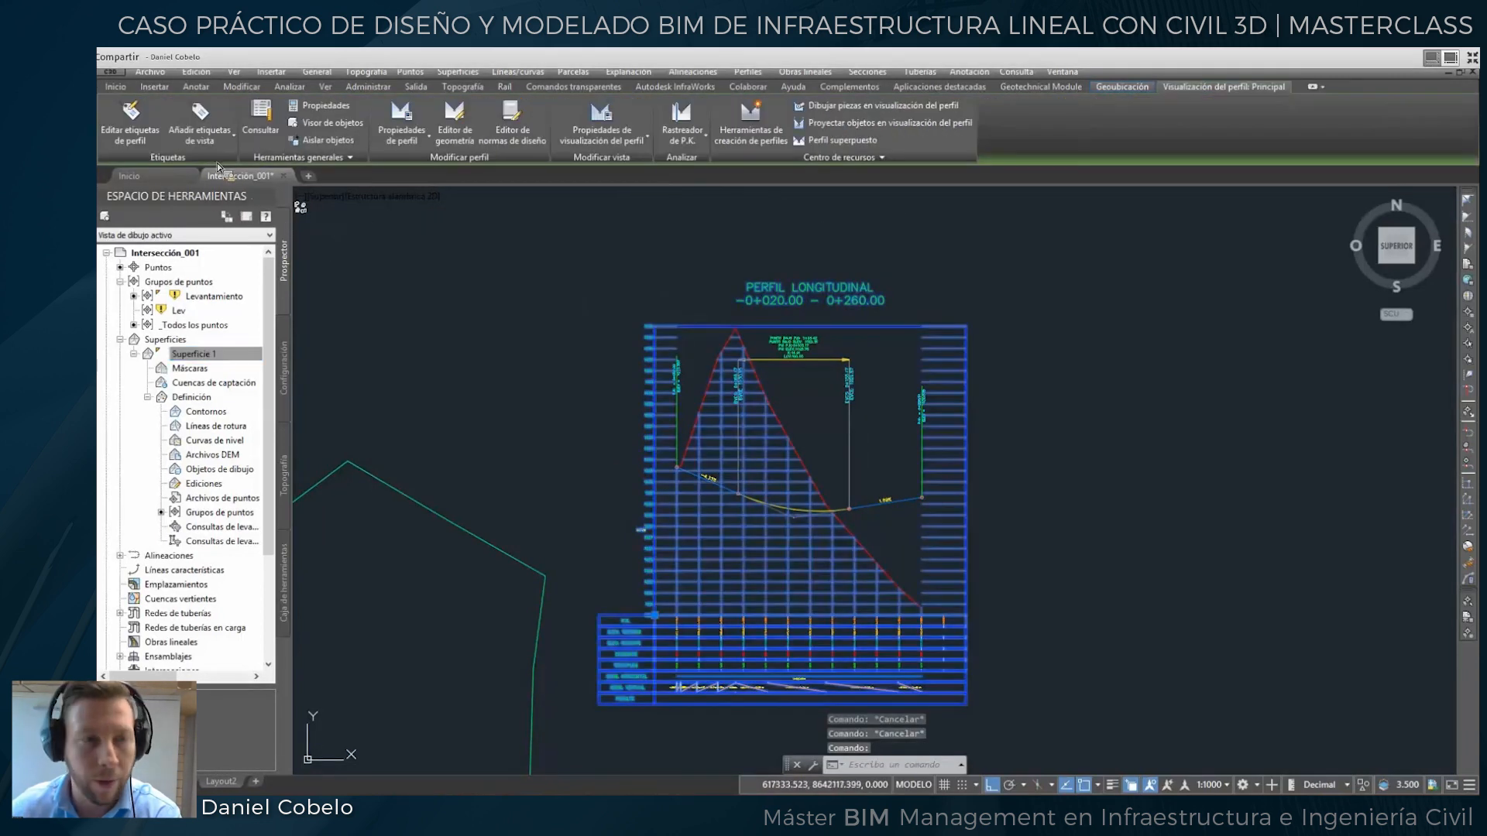
{"action": "left_click", "coordinate": [200, 133]}
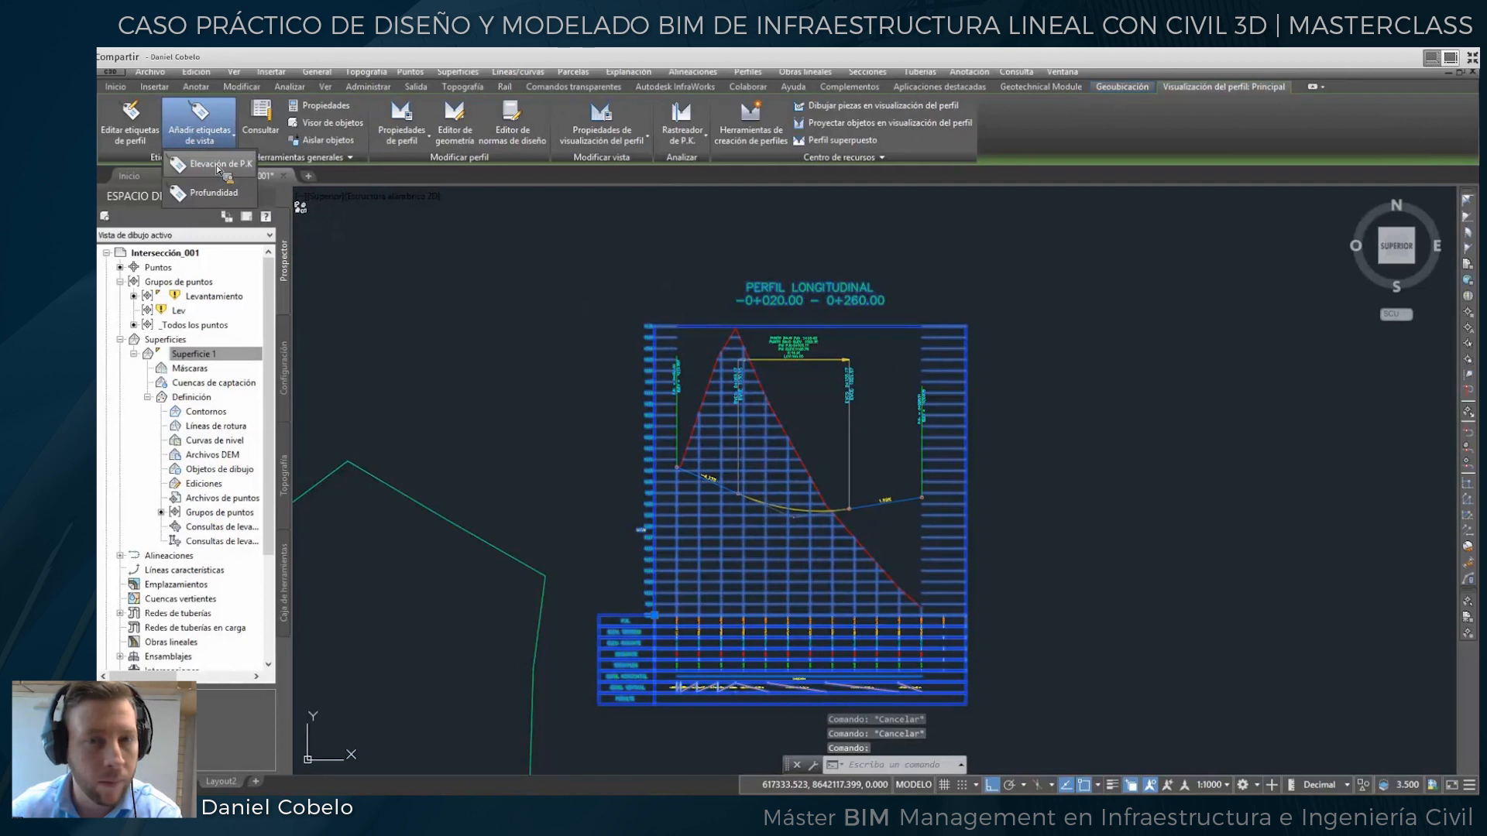
{"action": "left_click", "coordinate": [217, 165]}
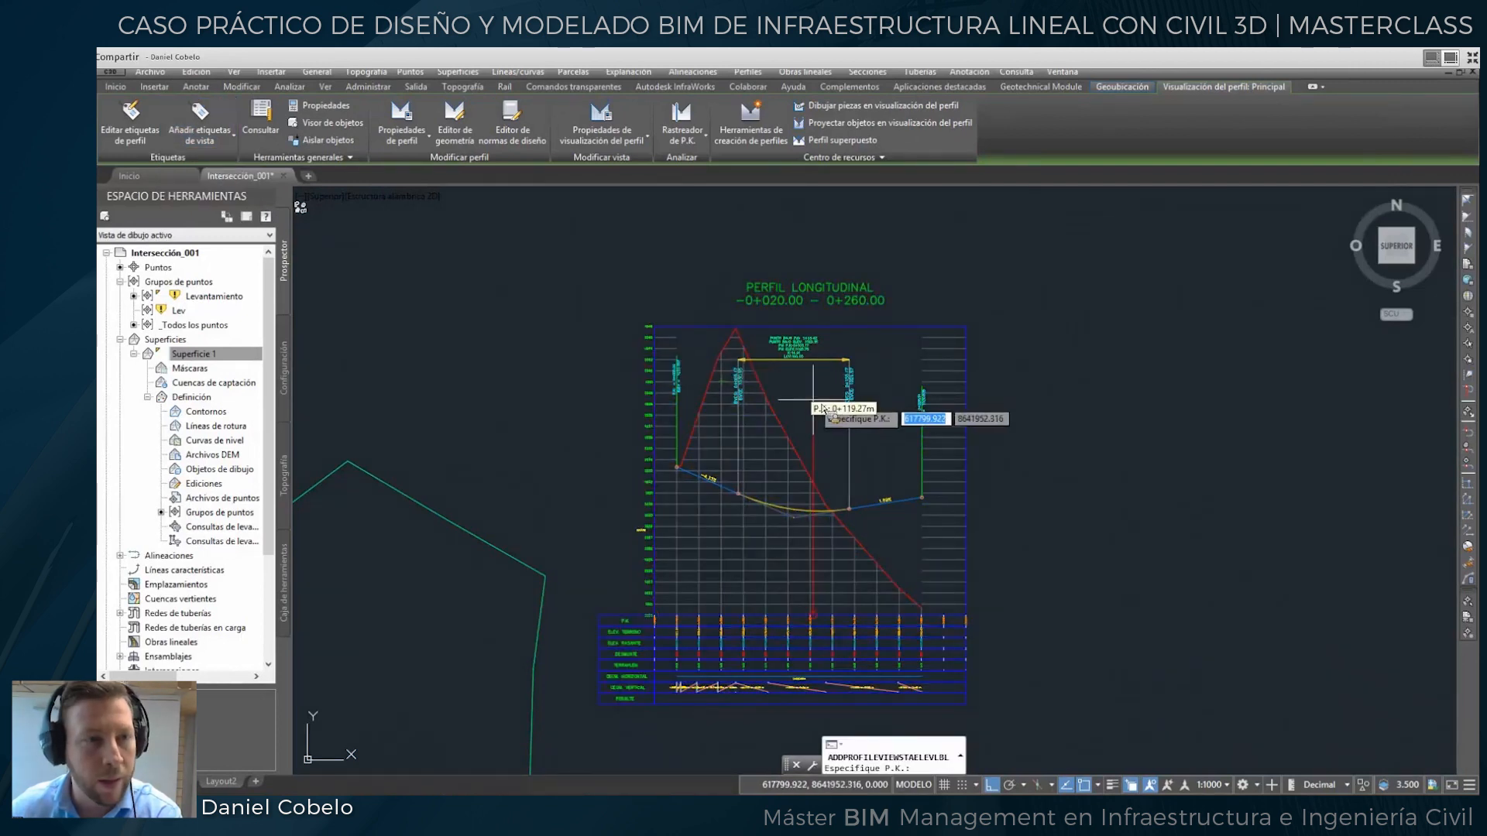
{"action": "type", "text": "0+1"}
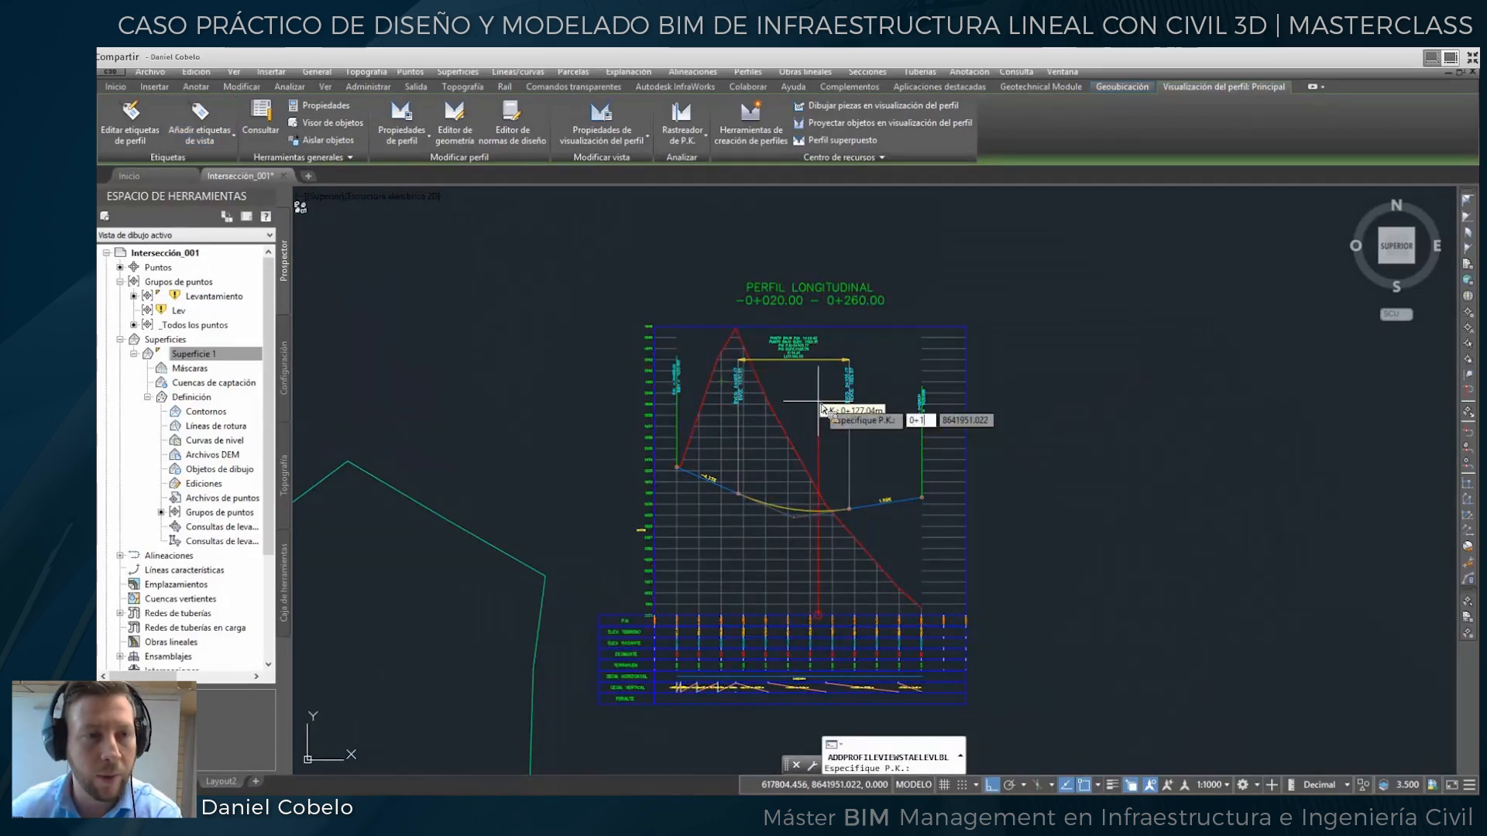
{"action": "key", "text": "Return"}
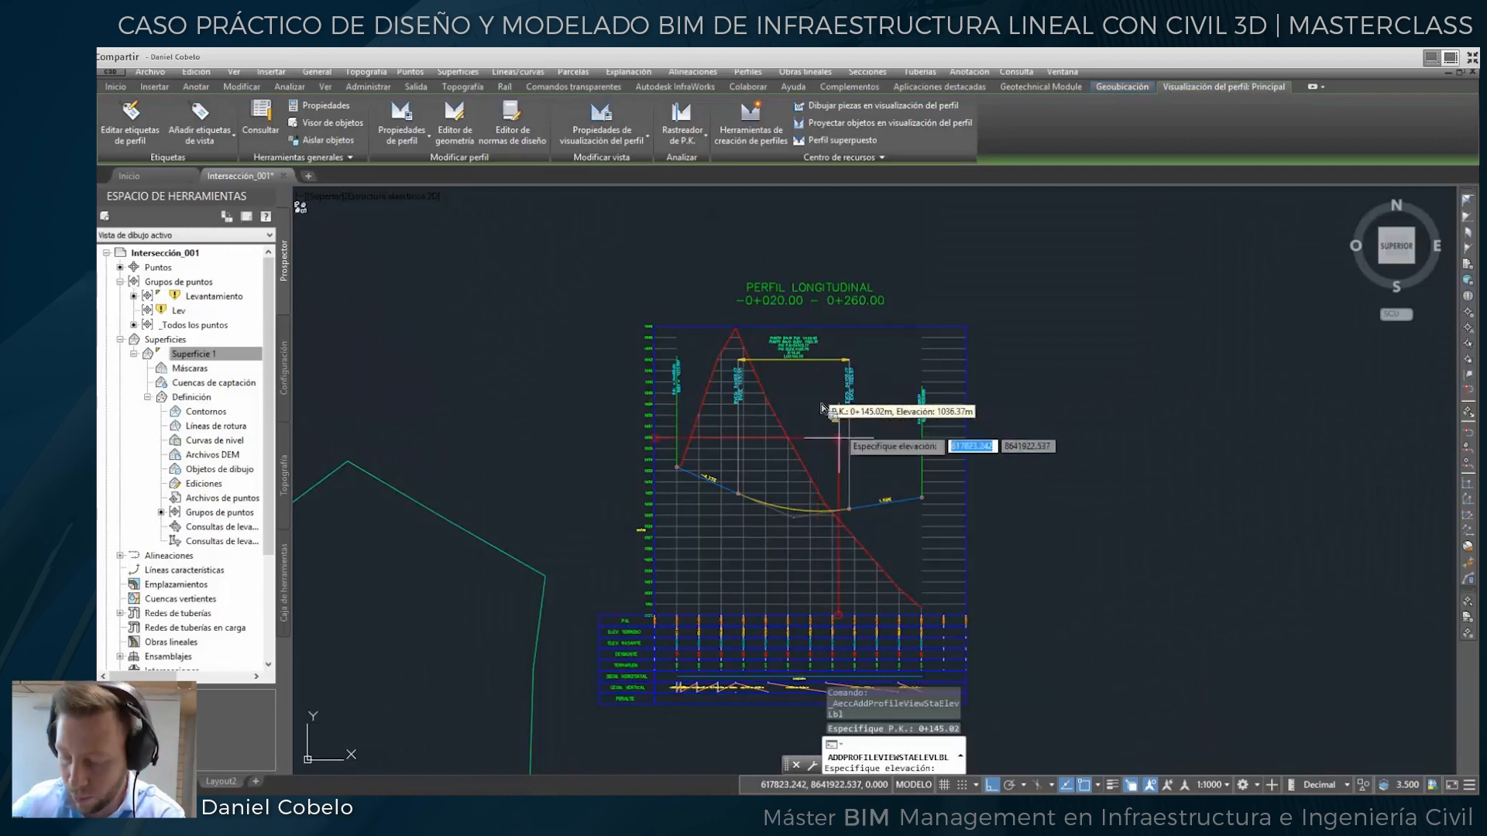
{"action": "scroll", "coordinate": [817, 402], "scroll_direction": "up", "scroll_amount": 6}
{"action": "left_click", "coordinate": [596, 350]}
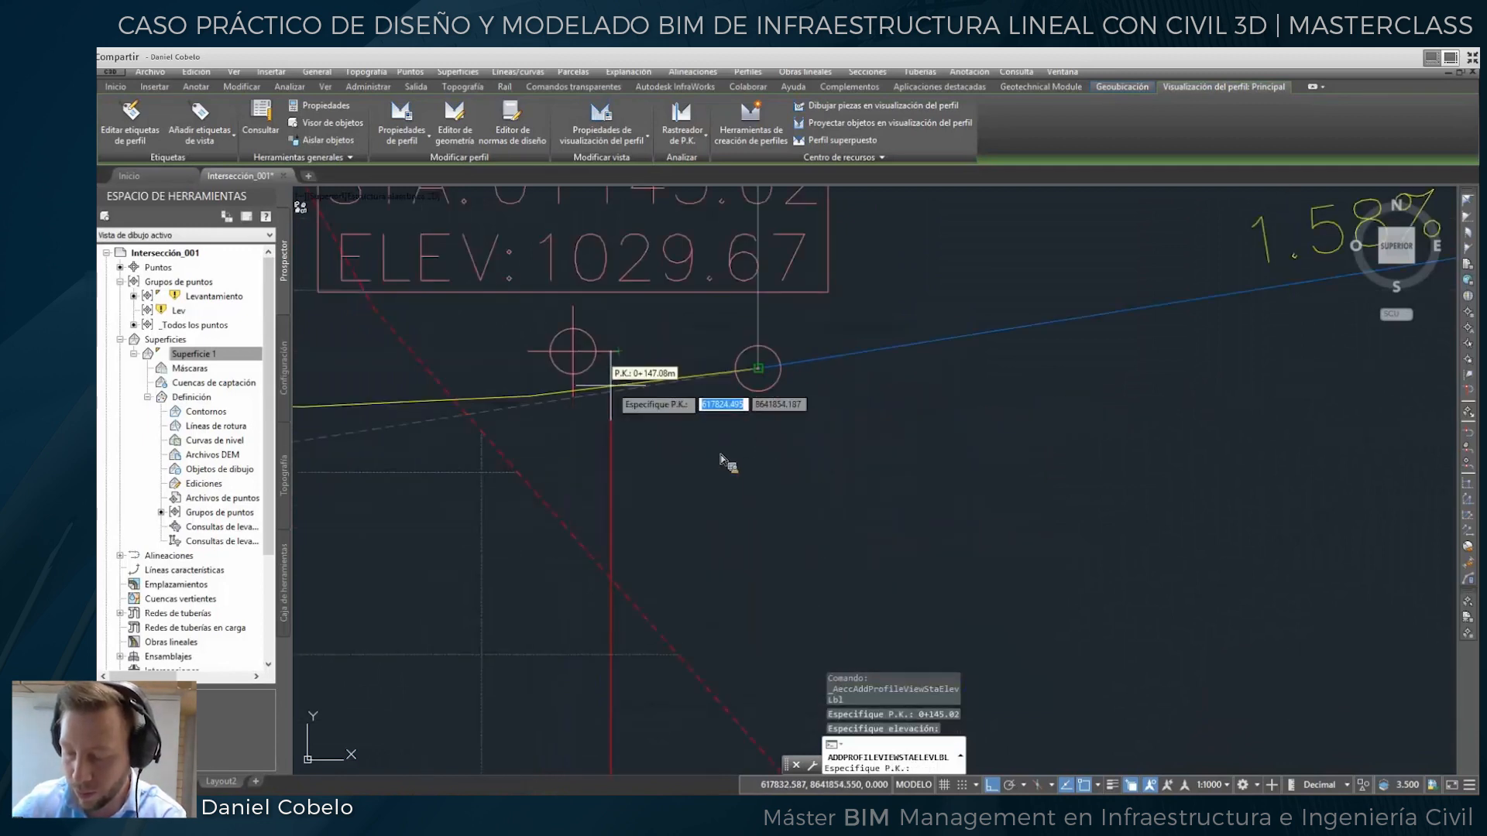
{"action": "key", "text": "Escape"}
{"action": "scroll", "coordinate": [724, 438], "scroll_direction": "down", "scroll_amount": 3}
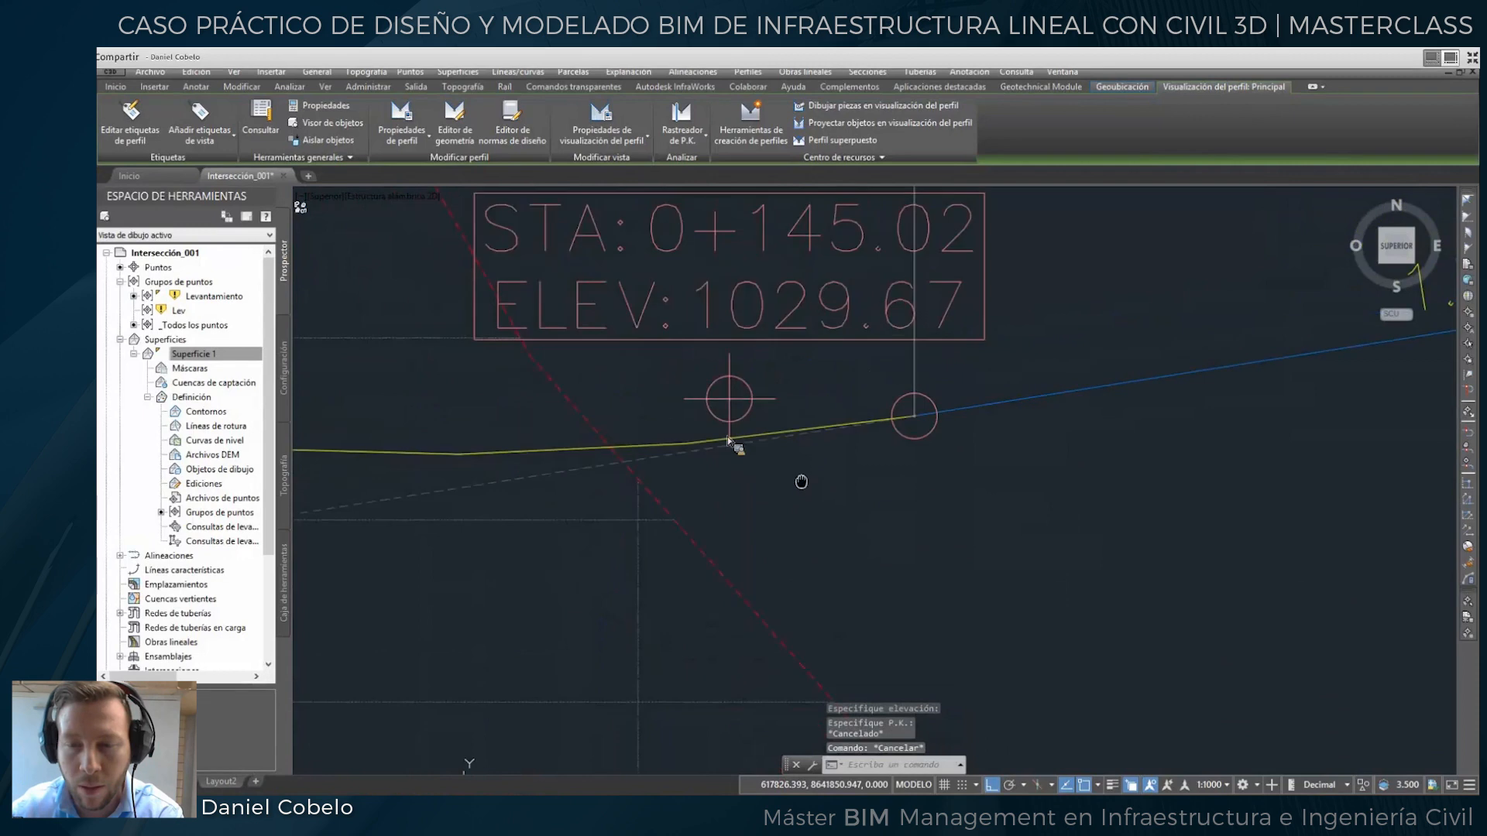
{"action": "key", "text": "Escape"}
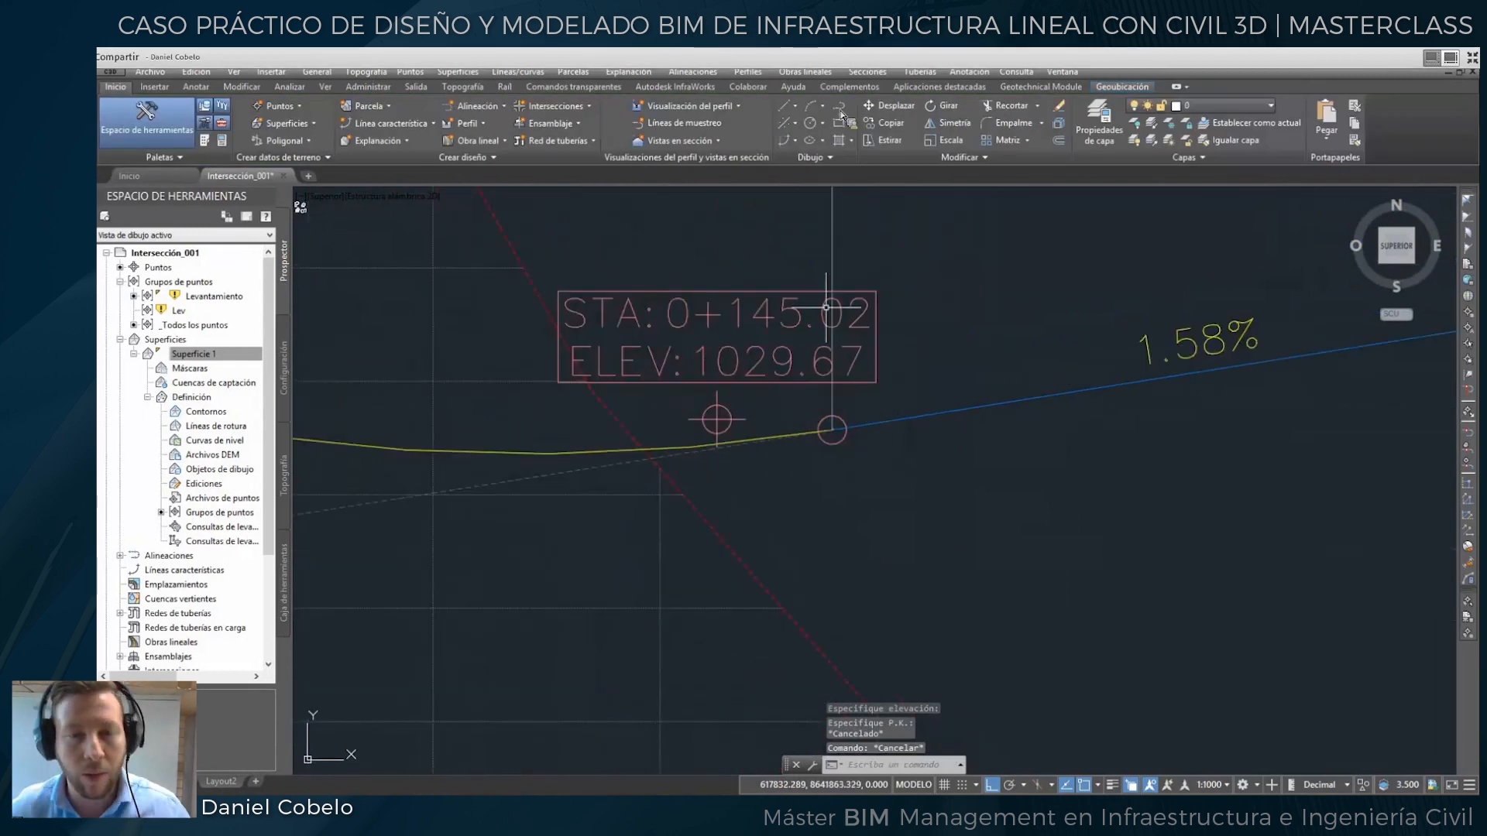
Draw a vertical polyline from the centre of the 0+145.02 label marker down across Rasante 1.
{"action": "left_click", "coordinate": [840, 107]}
{"action": "left_click", "coordinate": [717, 420]}
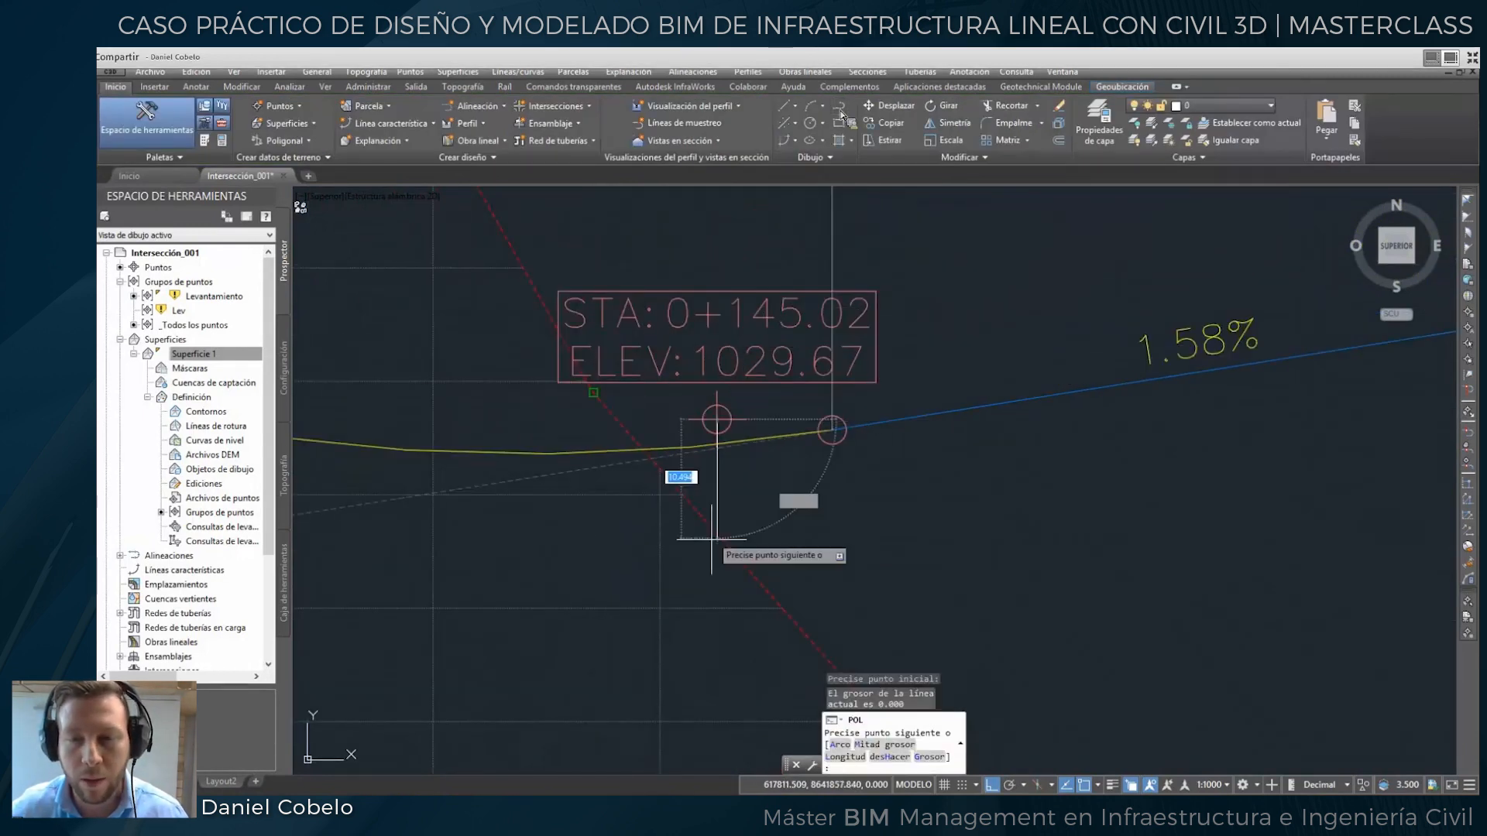
{"action": "left_click", "coordinate": [713, 576]}
{"action": "key", "text": "Escape"}
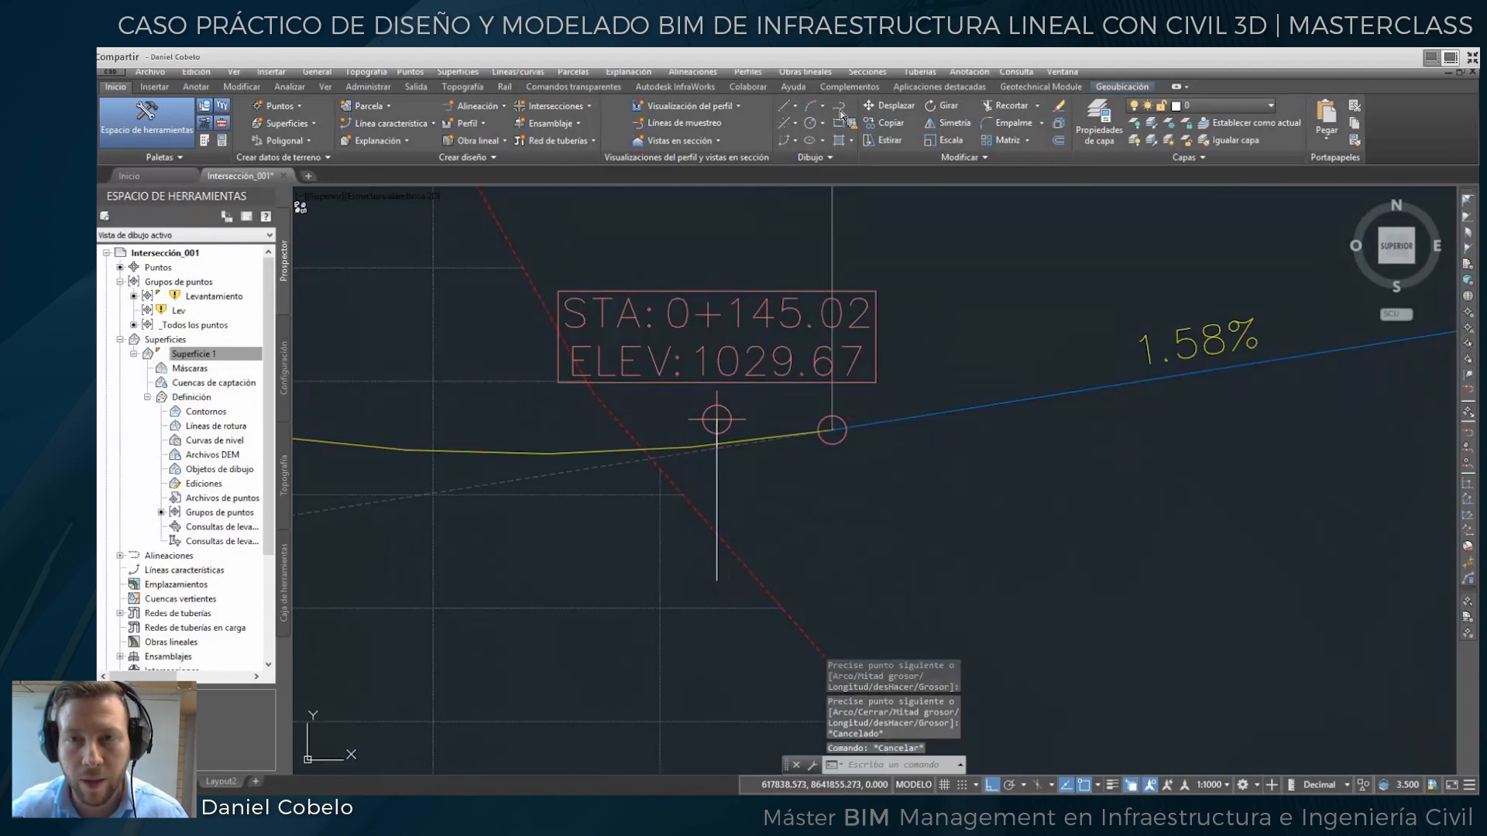
Move Rasante 1 vertically from its crossing with the auxiliary line up to the centre of the 0+145.02 label marker.
{"action": "left_click", "coordinate": [890, 422]}
{"action": "scroll", "coordinate": [745, 447], "scroll_direction": "up", "scroll_amount": 2}
{"action": "key", "text": "Escape"}
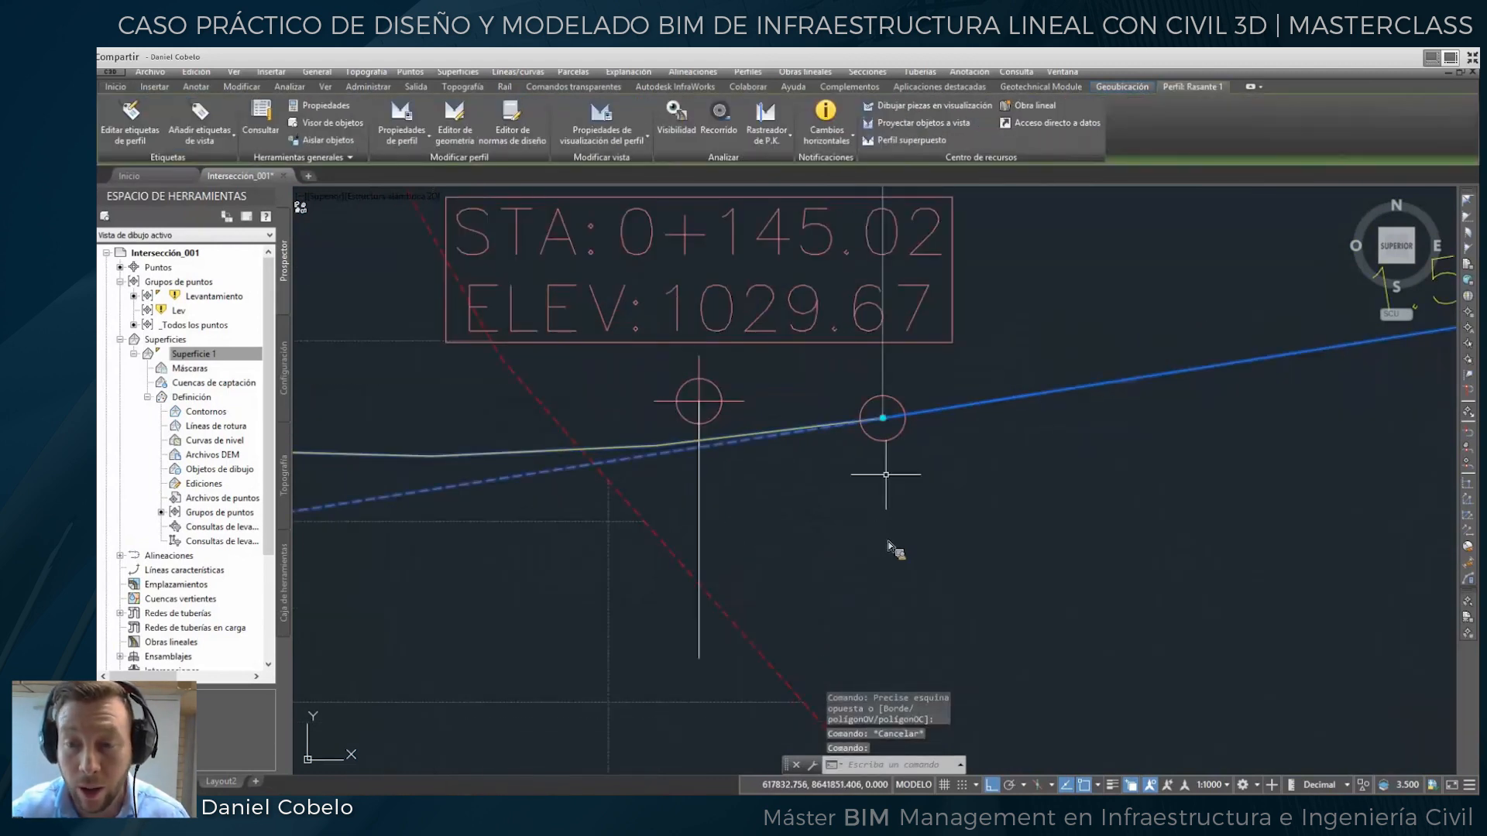
{"action": "type", "text": "d"}
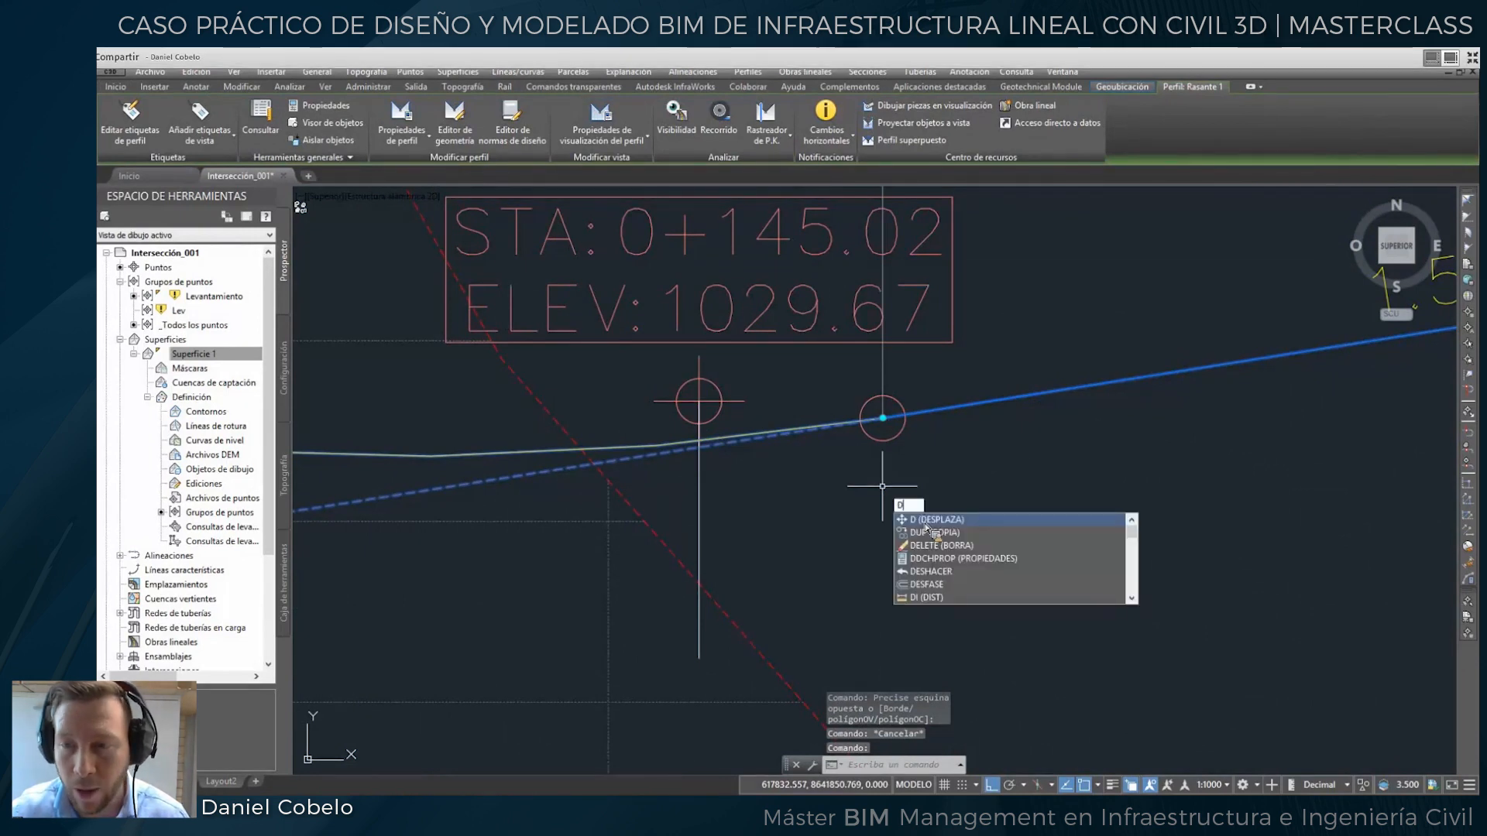
{"action": "key", "text": "Return"}
{"action": "scroll", "coordinate": [697, 441], "scroll_direction": "up", "scroll_amount": 3}
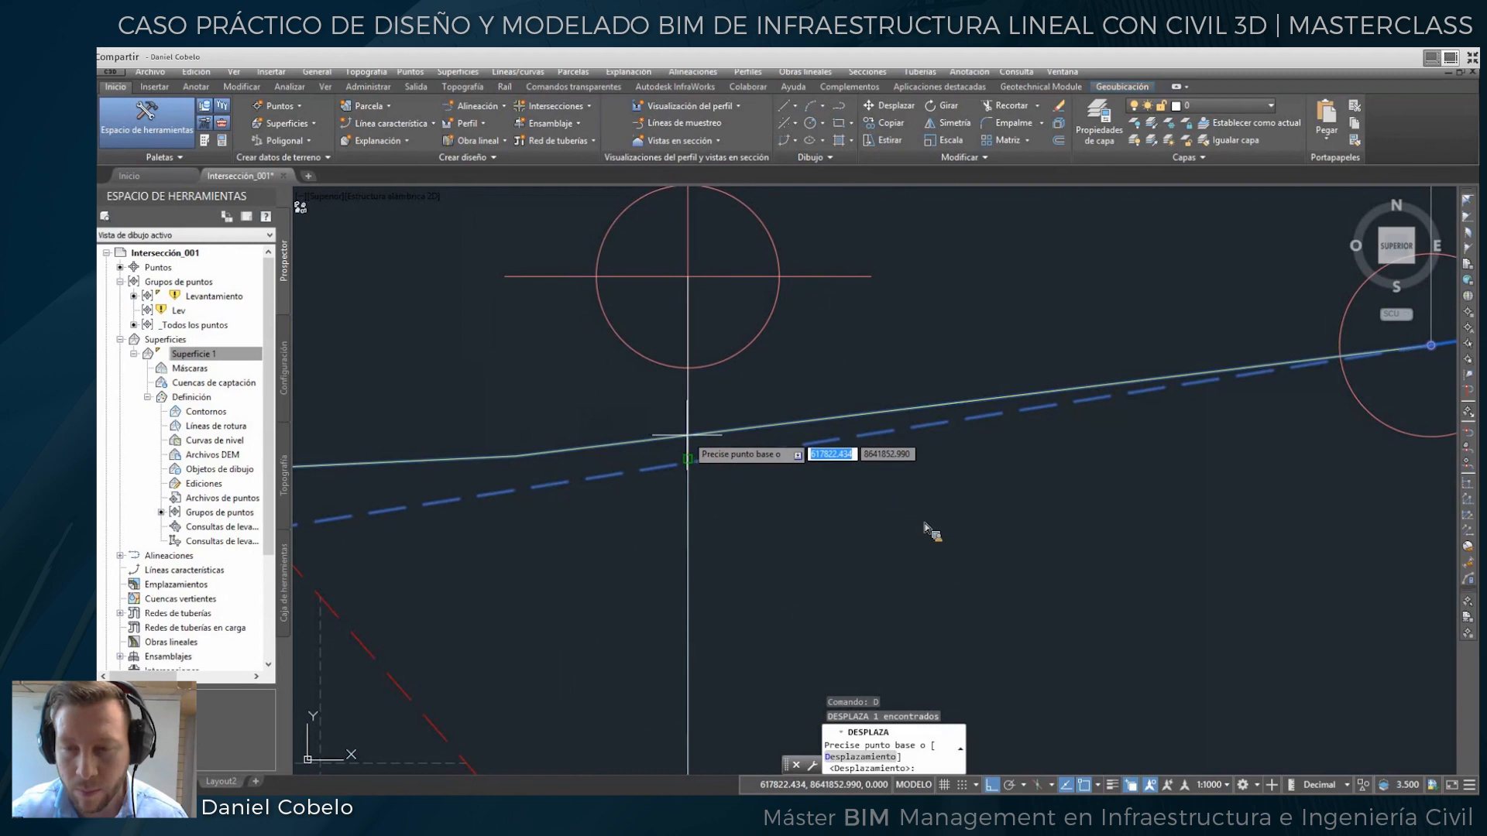
{"action": "left_click", "coordinate": [687, 437]}
{"action": "key", "text": "F3"}
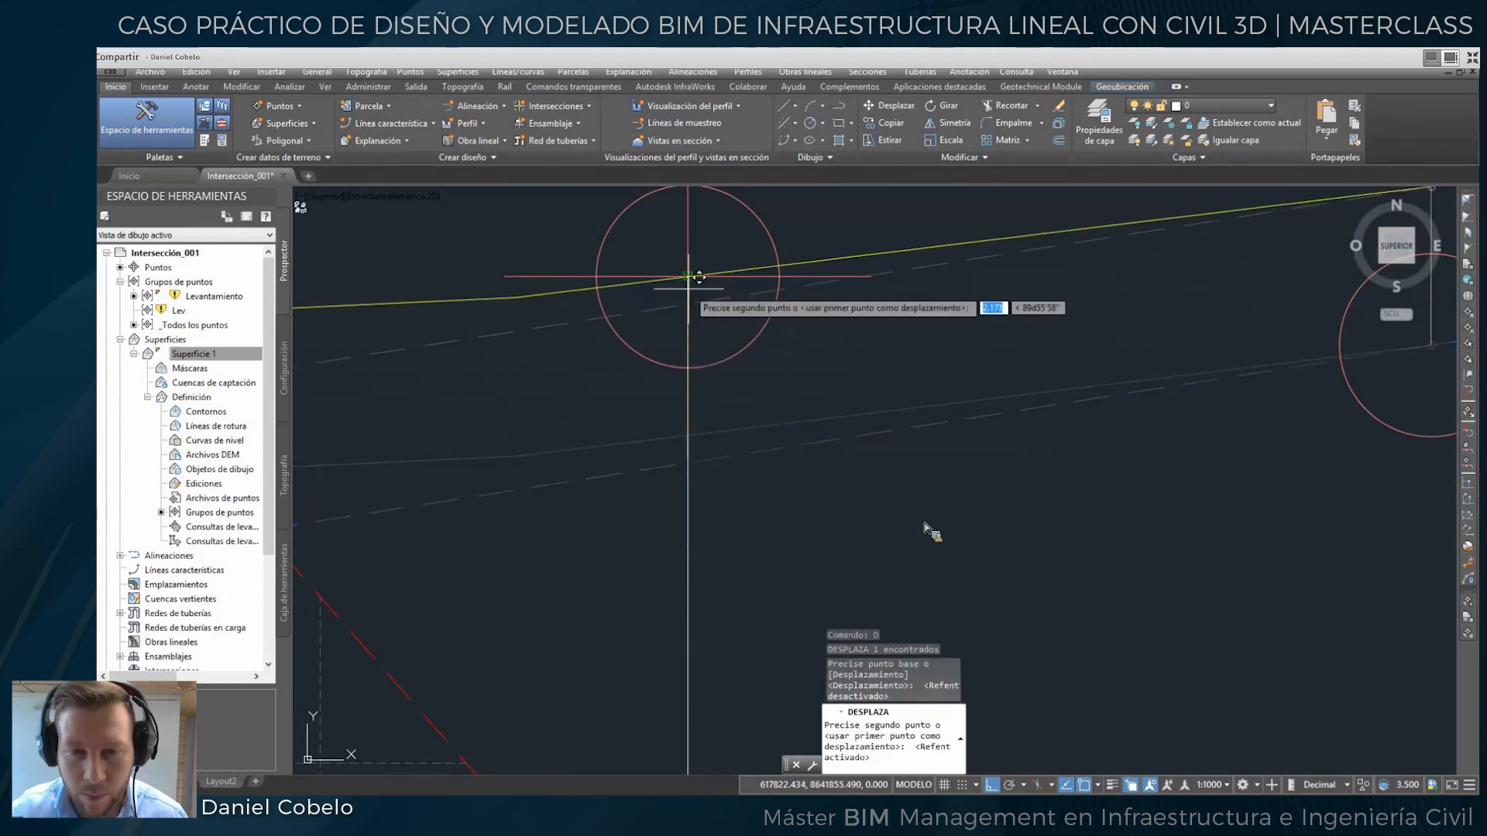
{"action": "left_click", "coordinate": [693, 306]}
{"action": "scroll", "coordinate": [707, 304], "scroll_direction": "up", "scroll_amount": 3}
{"action": "middle_click_drag", "start_coordinate": [707, 303], "coordinate": [720, 363]}
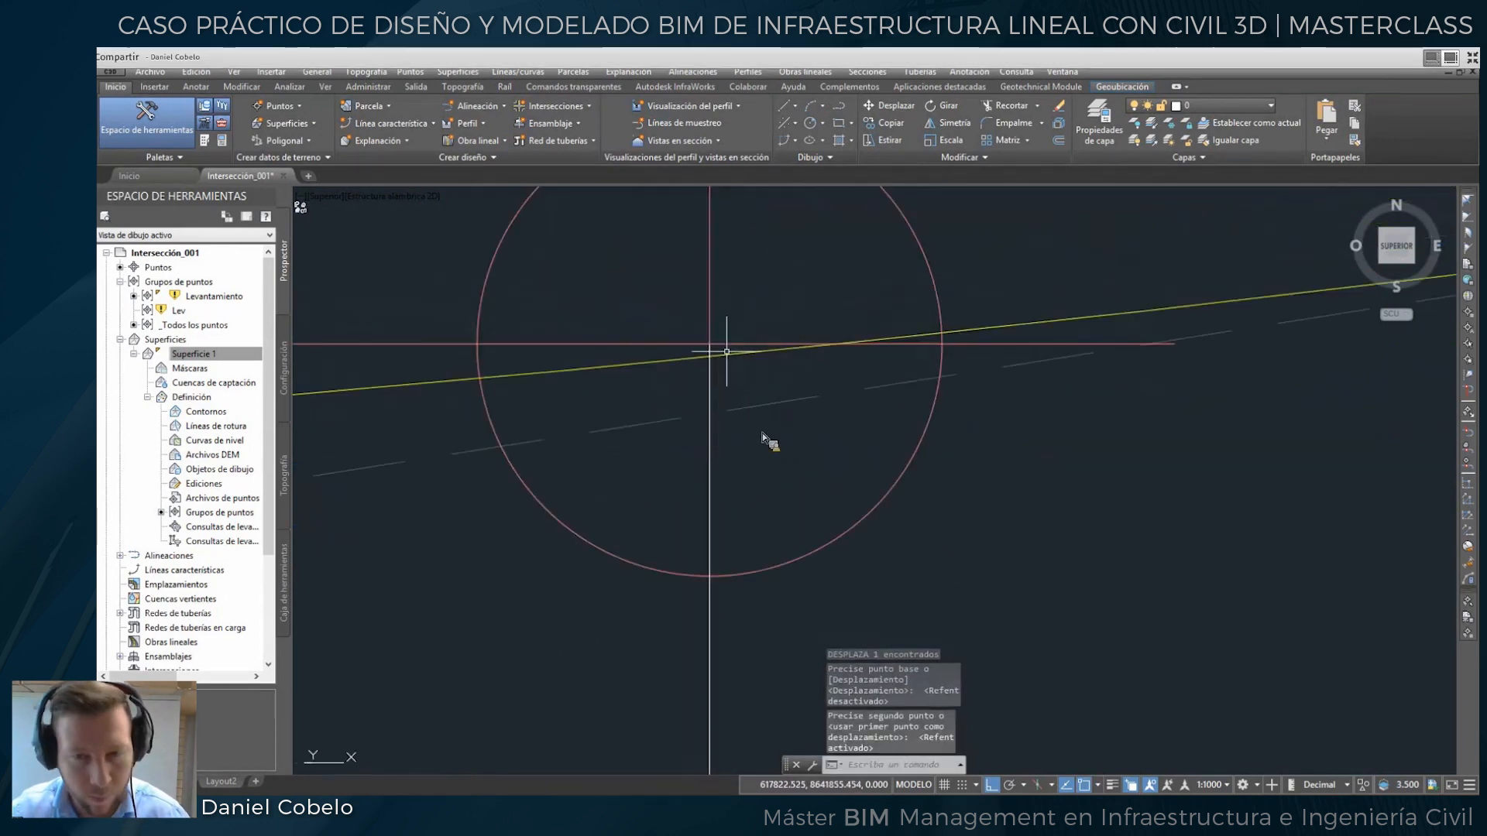
Move Rasante 1 once more, from its crossing with the auxiliary line to the exact centre of the label marker.
{"action": "left_click", "coordinate": [724, 355]}
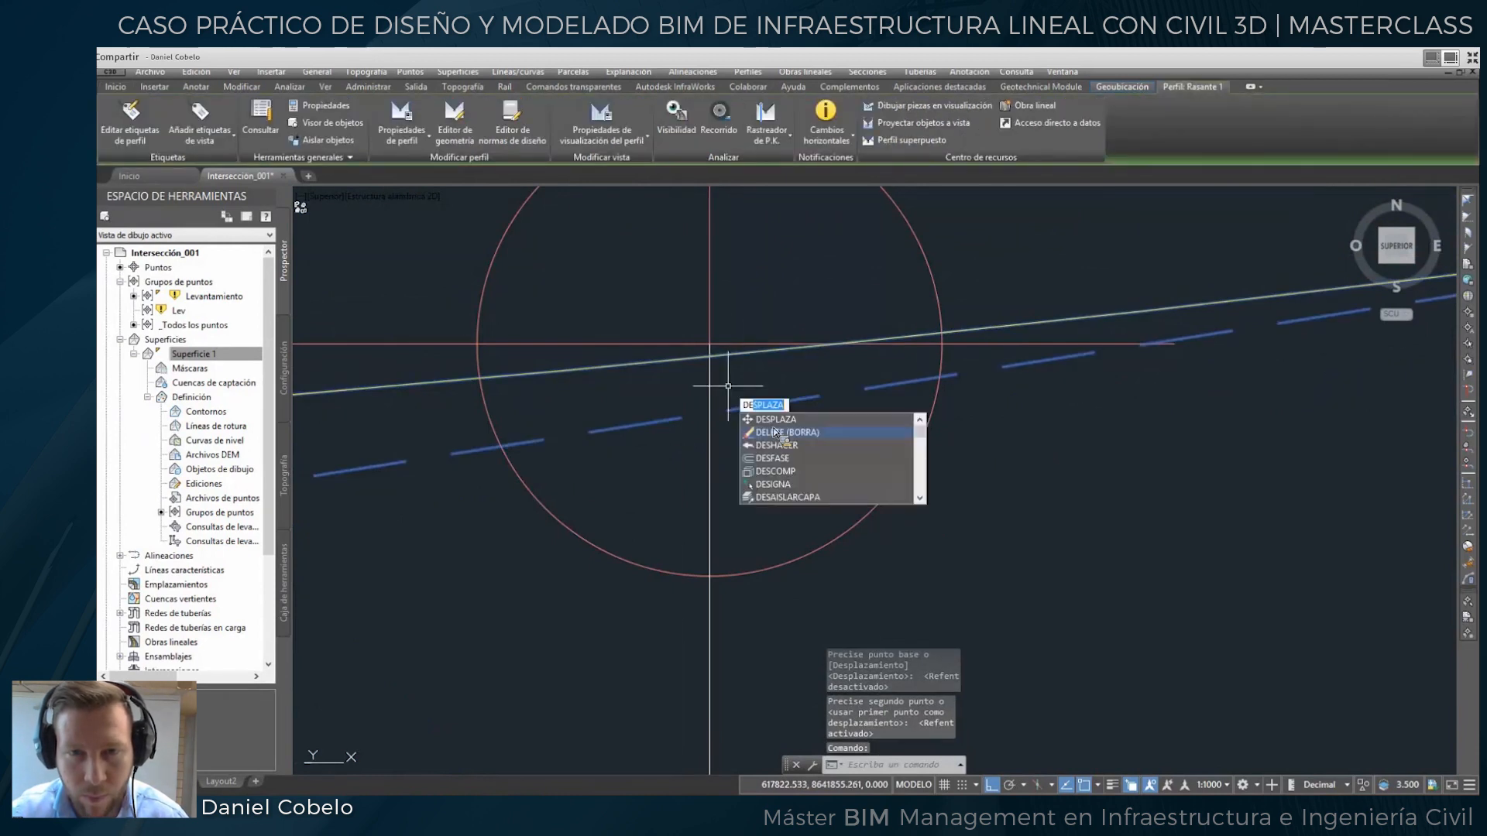
{"action": "key", "text": "Return"}
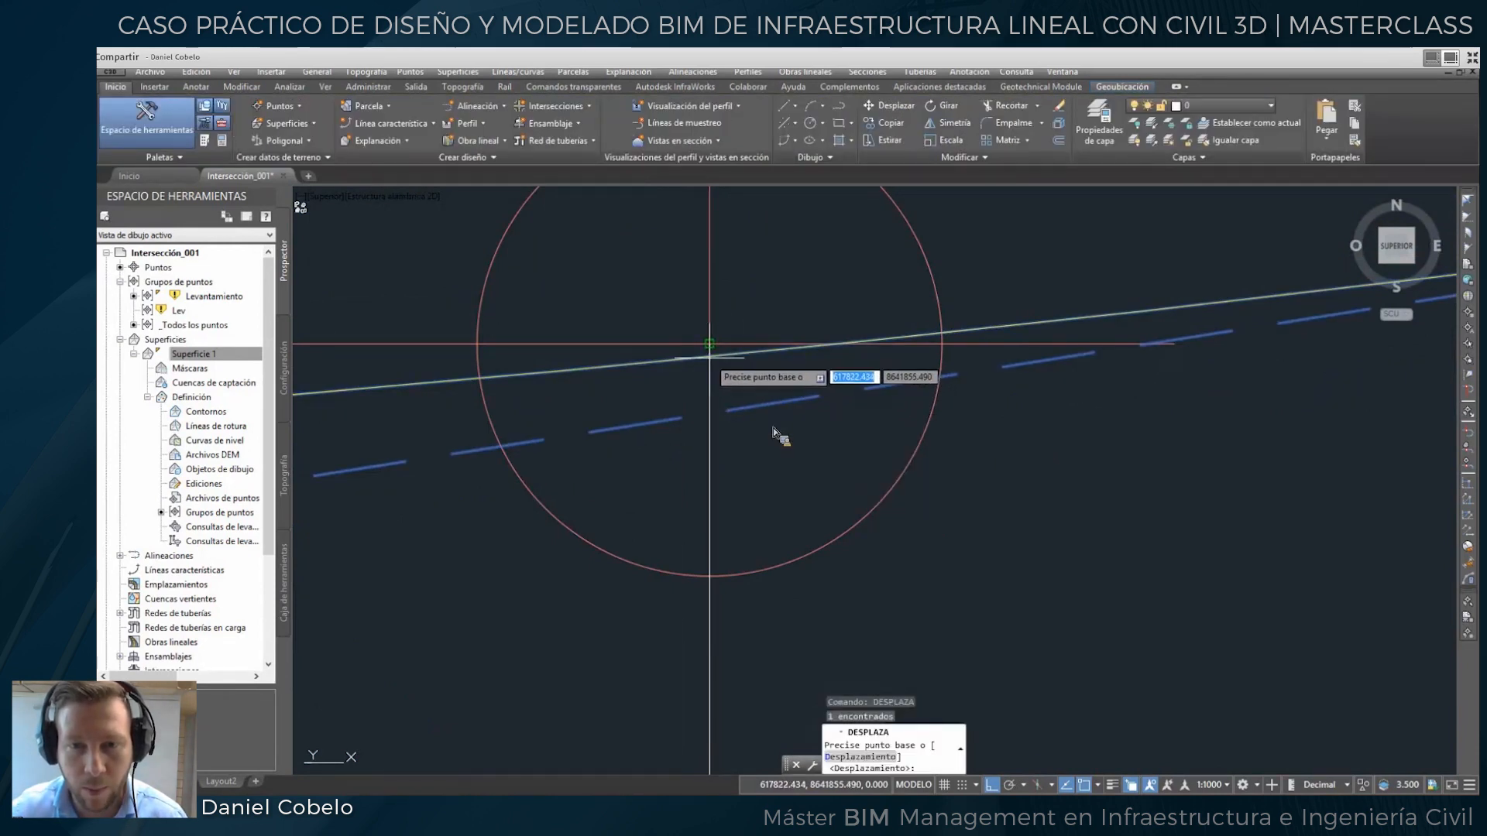
{"action": "key", "text": "F3"}
{"action": "scroll", "coordinate": [796, 435], "scroll_direction": "down", "scroll_amount": 8}
{"action": "key", "text": "Escape"}
{"action": "scroll", "coordinate": [858, 451], "scroll_direction": "down", "scroll_amount": 6}
{"action": "scroll", "coordinate": [867, 411], "scroll_direction": "down", "scroll_amount": 8}
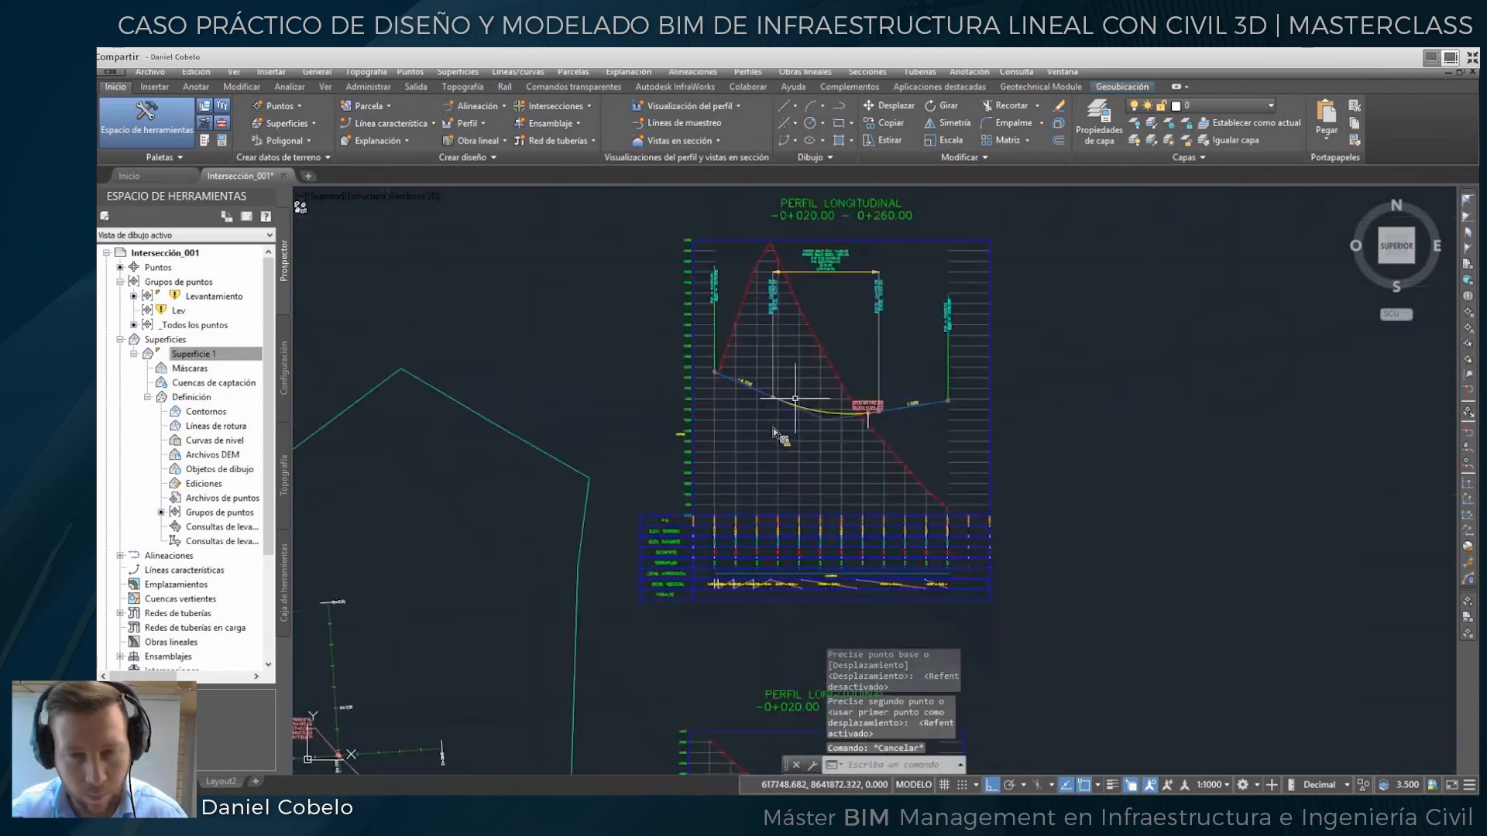
{"action": "key", "text": "Escape"}
Create a layout profile named rasante 2 for the Secundaria alignment in its profile view.
{"action": "middle_click_drag", "start_coordinate": [876, 463], "coordinate": [891, 230]}
{"action": "middle_click_drag", "start_coordinate": [814, 578], "coordinate": [812, 440]}
{"action": "scroll", "coordinate": [769, 482], "scroll_direction": "down", "scroll_amount": 3}
{"action": "mouse_move", "coordinate": [731, 498]}
{"action": "middle_mouse_down"}
{"action": "mouse_move", "coordinate": [720, 477]}
{"action": "mouse_move", "coordinate": [725, 509]}
{"action": "mouse_move", "coordinate": [704, 499]}
{"action": "mouse_move", "coordinate": [735, 483]}
{"action": "middle_mouse_up"}
{"action": "key", "text": "Escape"}
{"action": "scroll", "coordinate": [735, 480], "scroll_direction": "up", "scroll_amount": 3}
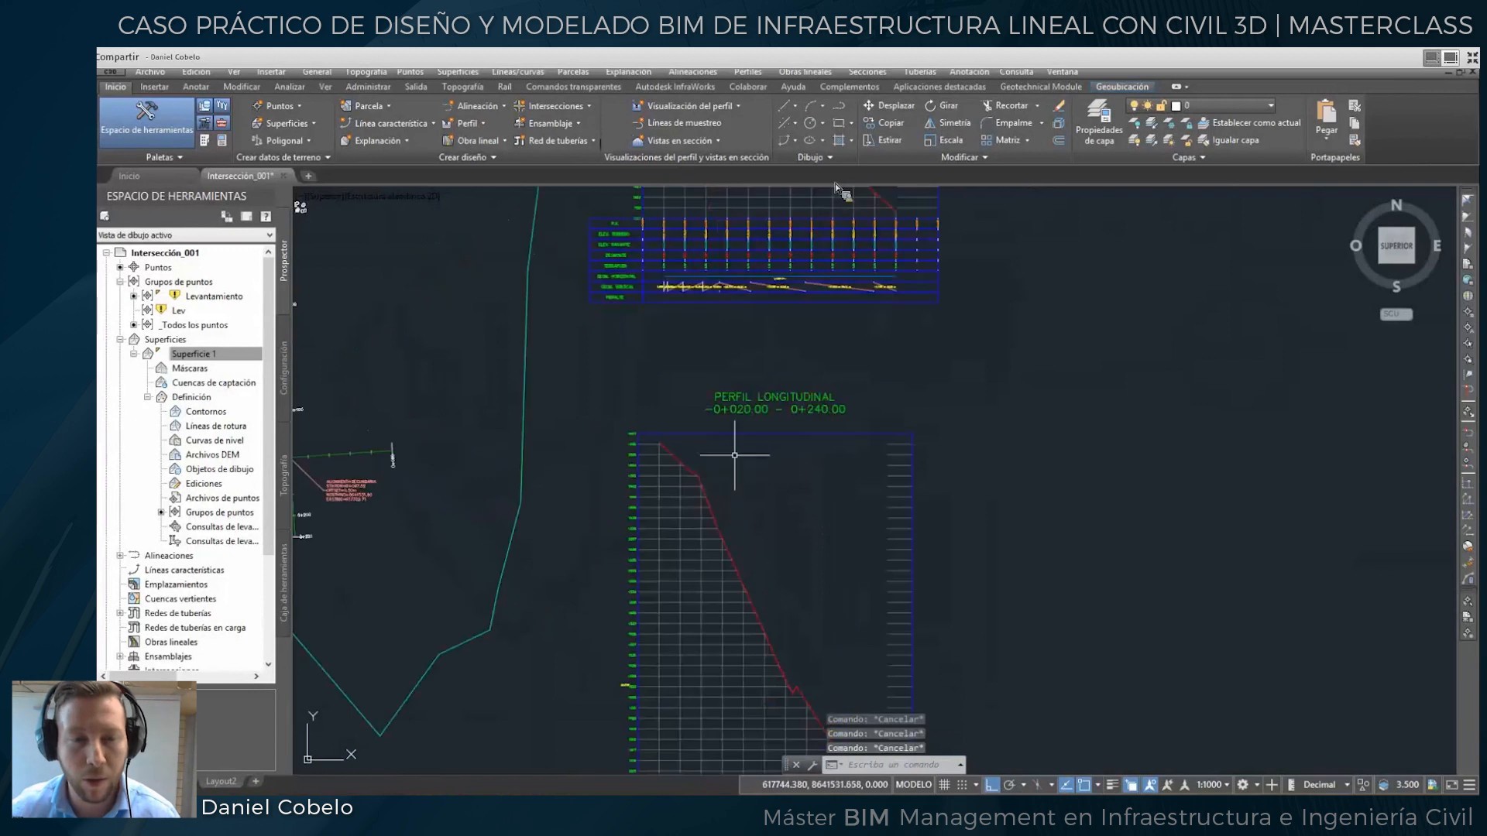
{"action": "left_click", "coordinate": [729, 436]}
{"action": "left_click", "coordinate": [720, 434]}
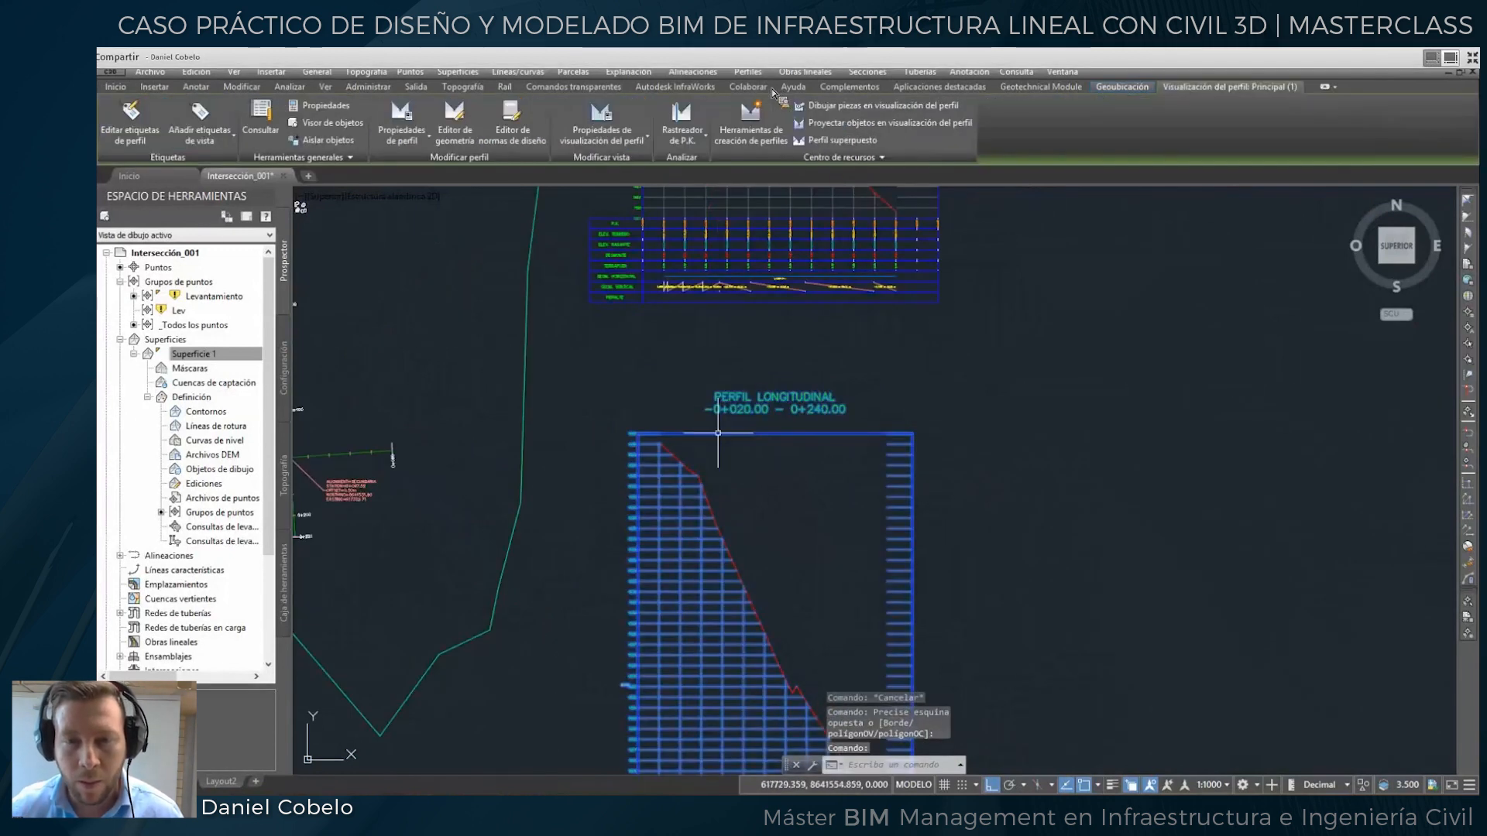
{"action": "left_click", "coordinate": [748, 73]}
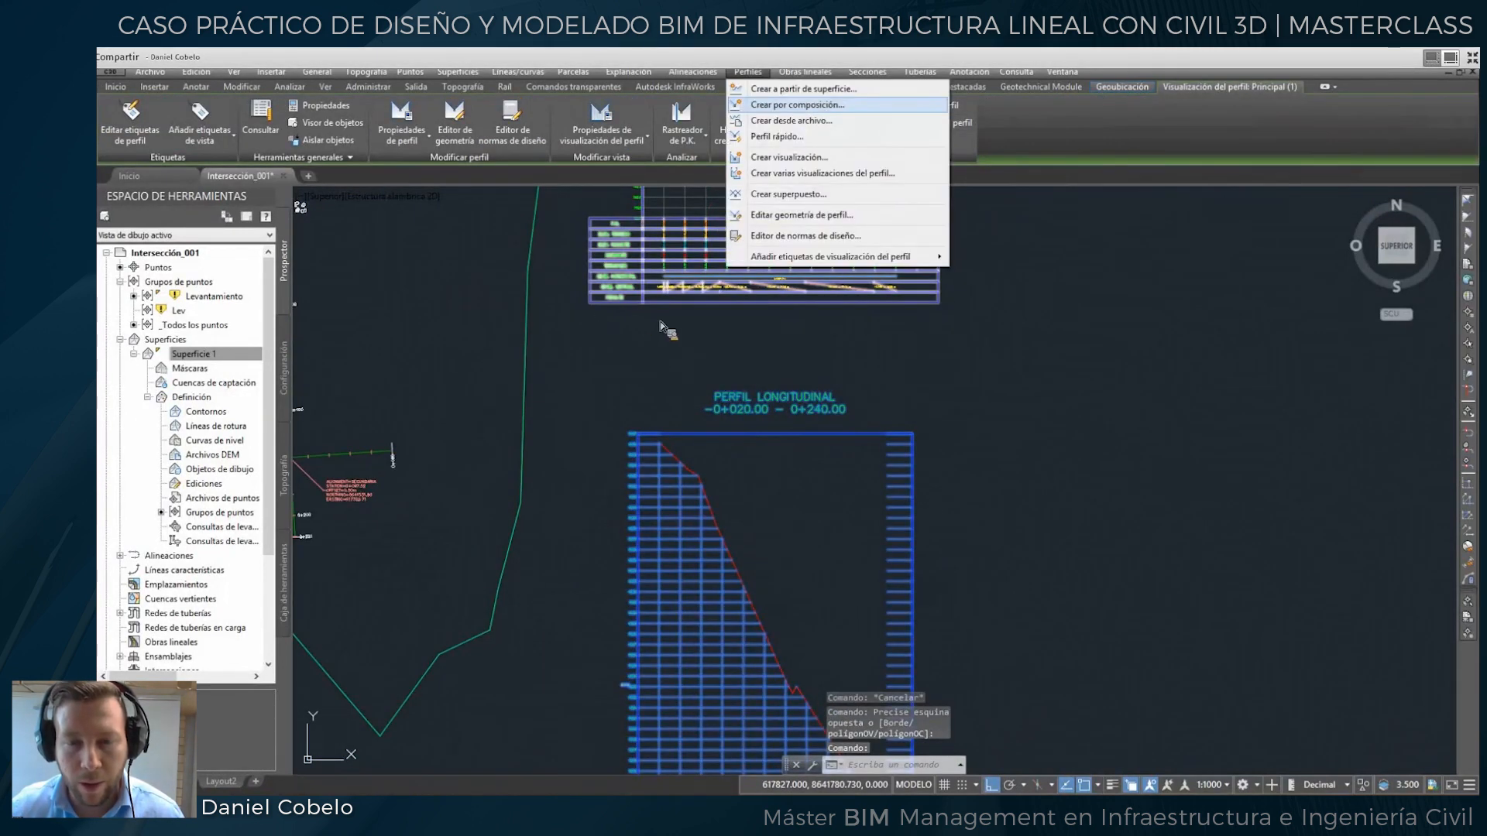
{"action": "left_click", "coordinate": [798, 104]}
{"action": "left_click_drag", "start_coordinate": [752, 294], "coordinate": [626, 294]}
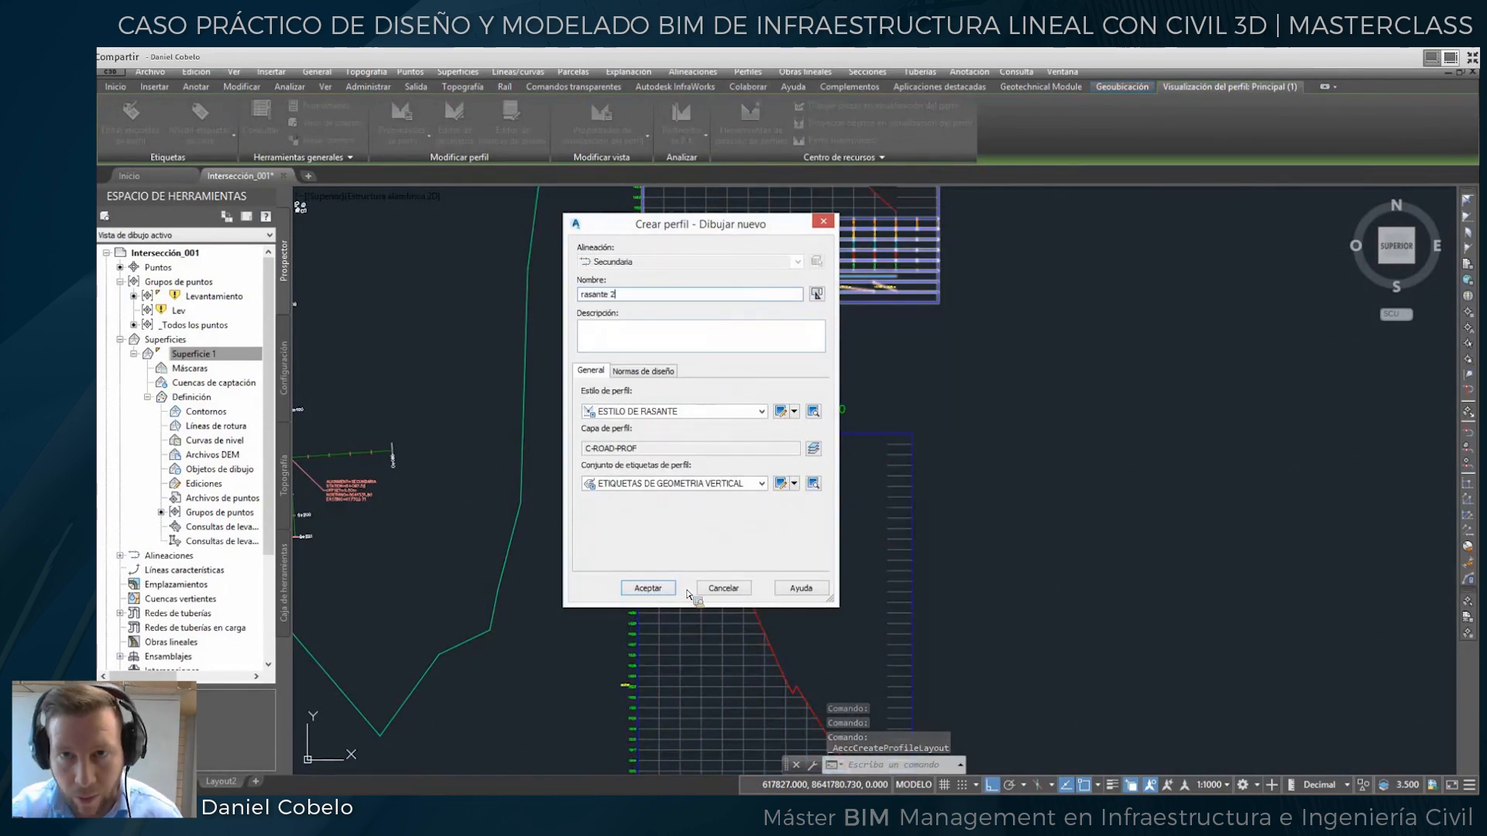
{"action": "key", "text": "Return"}
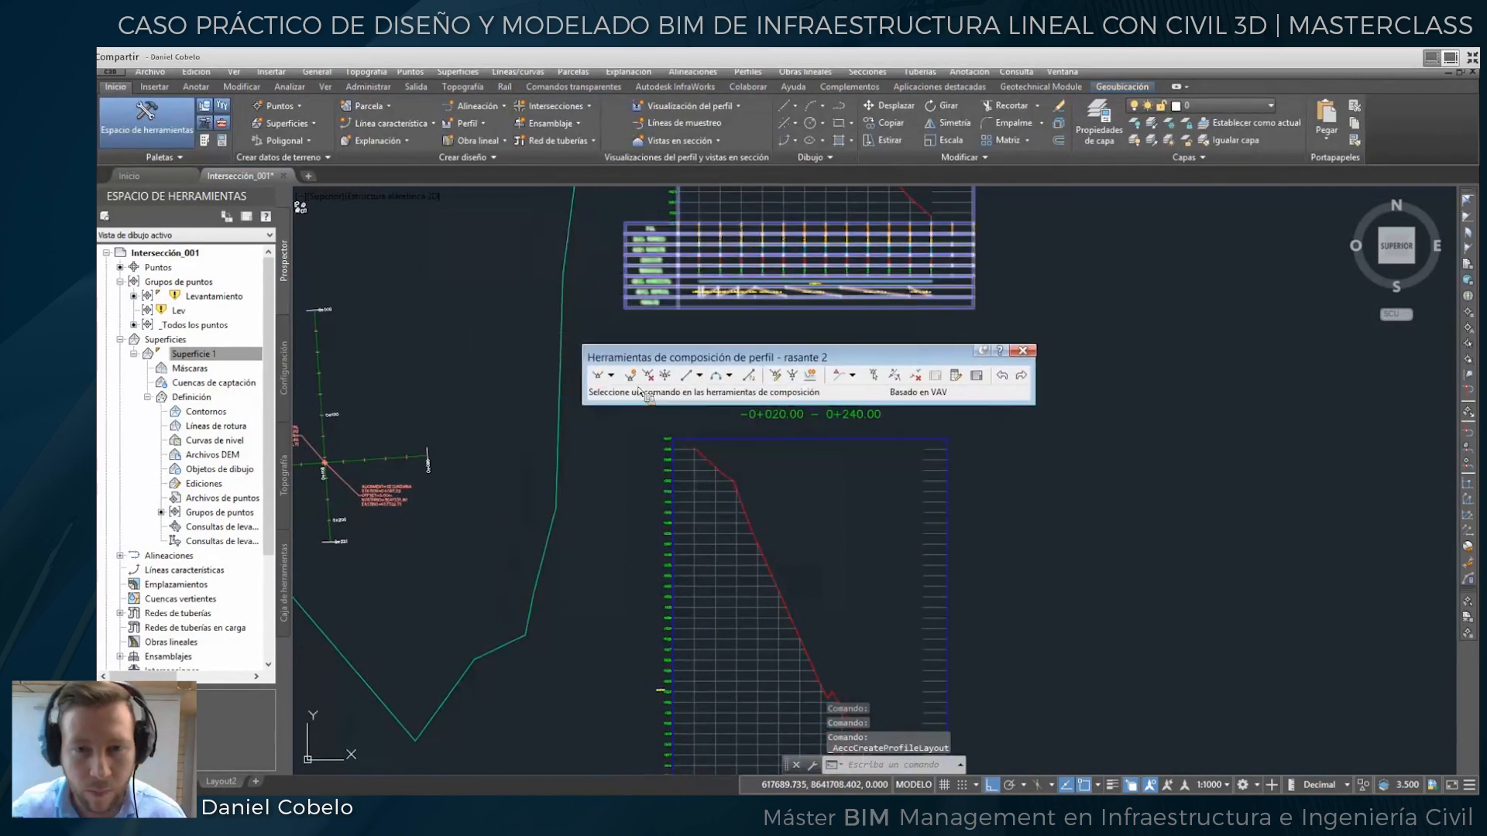
Draw a single tangent for rasante 2 from the start of the terrain line to its end, without curves.
{"action": "left_click", "coordinate": [613, 365]}
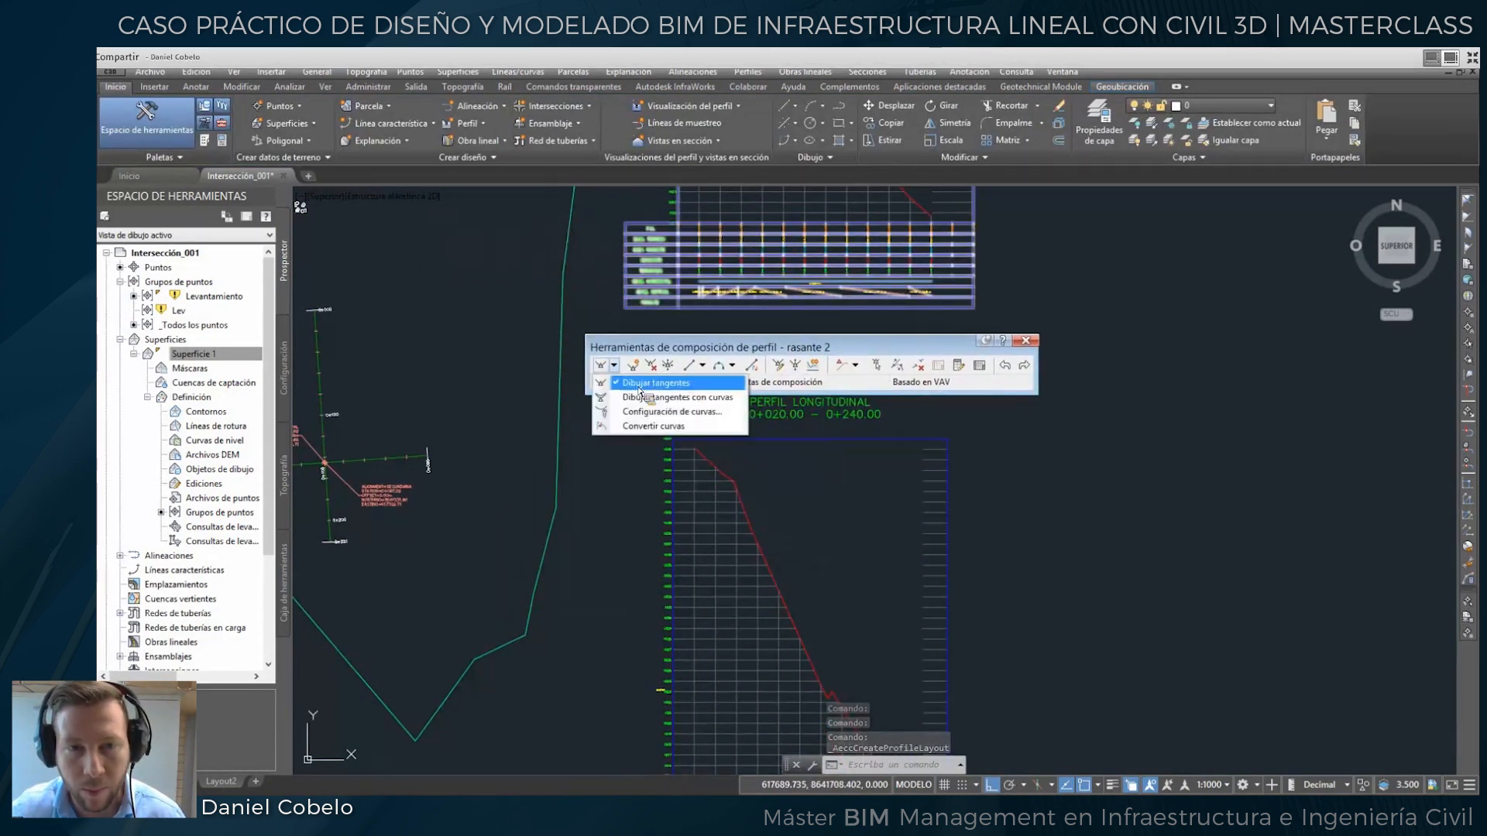
{"action": "left_click", "coordinate": [648, 389]}
{"action": "scroll", "coordinate": [700, 451], "scroll_direction": "up", "scroll_amount": 3}
{"action": "scroll", "coordinate": [680, 424], "scroll_direction": "up", "scroll_amount": 5}
{"action": "middle_click_drag", "start_coordinate": [681, 425], "coordinate": [707, 535]}
{"action": "left_click", "coordinate": [704, 506]}
{"action": "scroll", "coordinate": [788, 481], "scroll_direction": "down", "scroll_amount": 5}
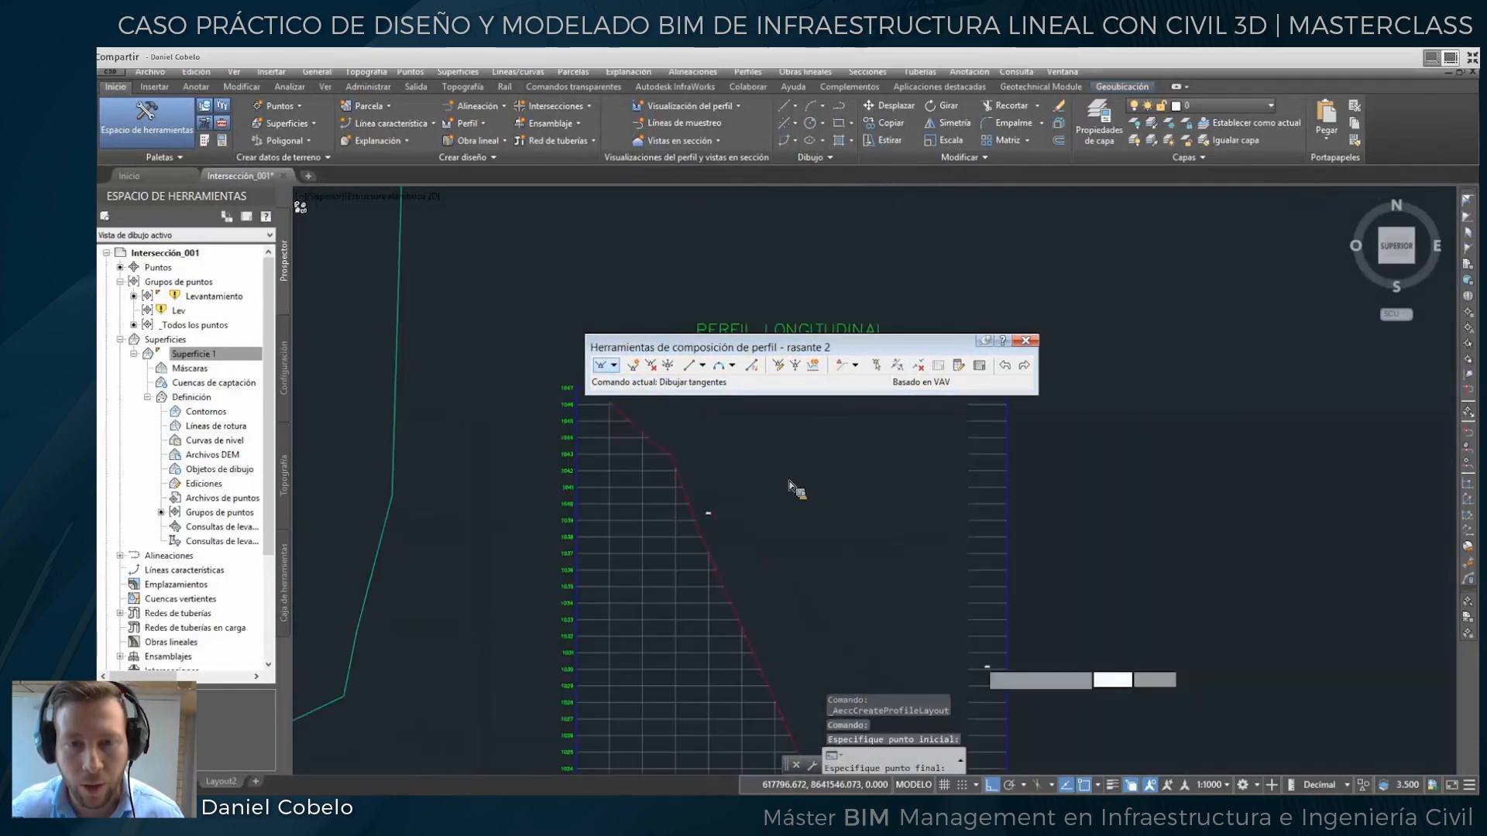
{"action": "middle_click_drag", "start_coordinate": [839, 639], "coordinate": [855, 502]}
{"action": "middle_click_drag", "start_coordinate": [797, 683], "coordinate": [759, 530]}
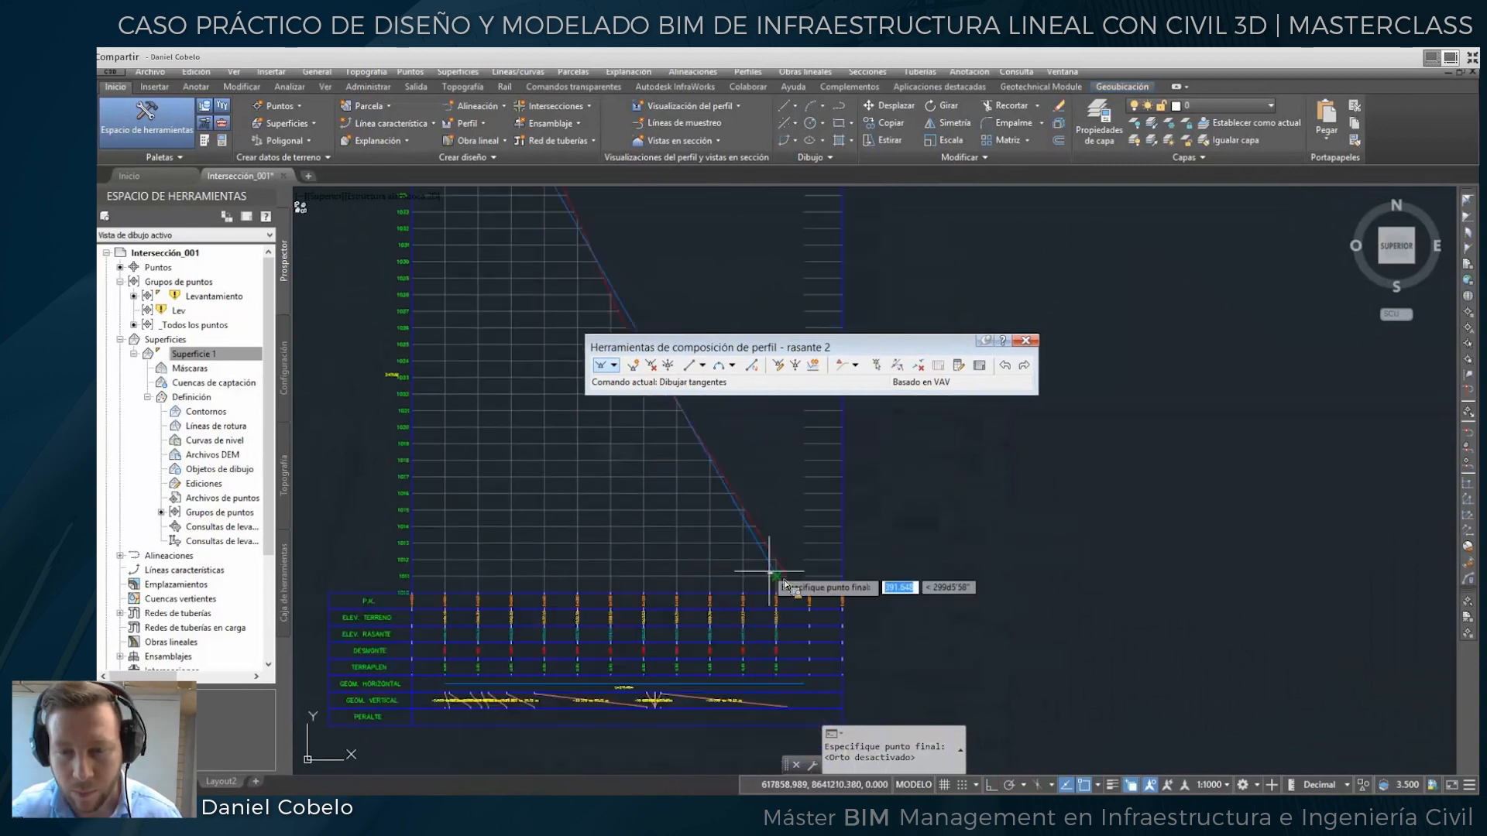
{"action": "scroll", "coordinate": [771, 574], "scroll_direction": "up", "scroll_amount": 5}
{"action": "scroll", "coordinate": [835, 566], "scroll_direction": "up", "scroll_amount": 5}
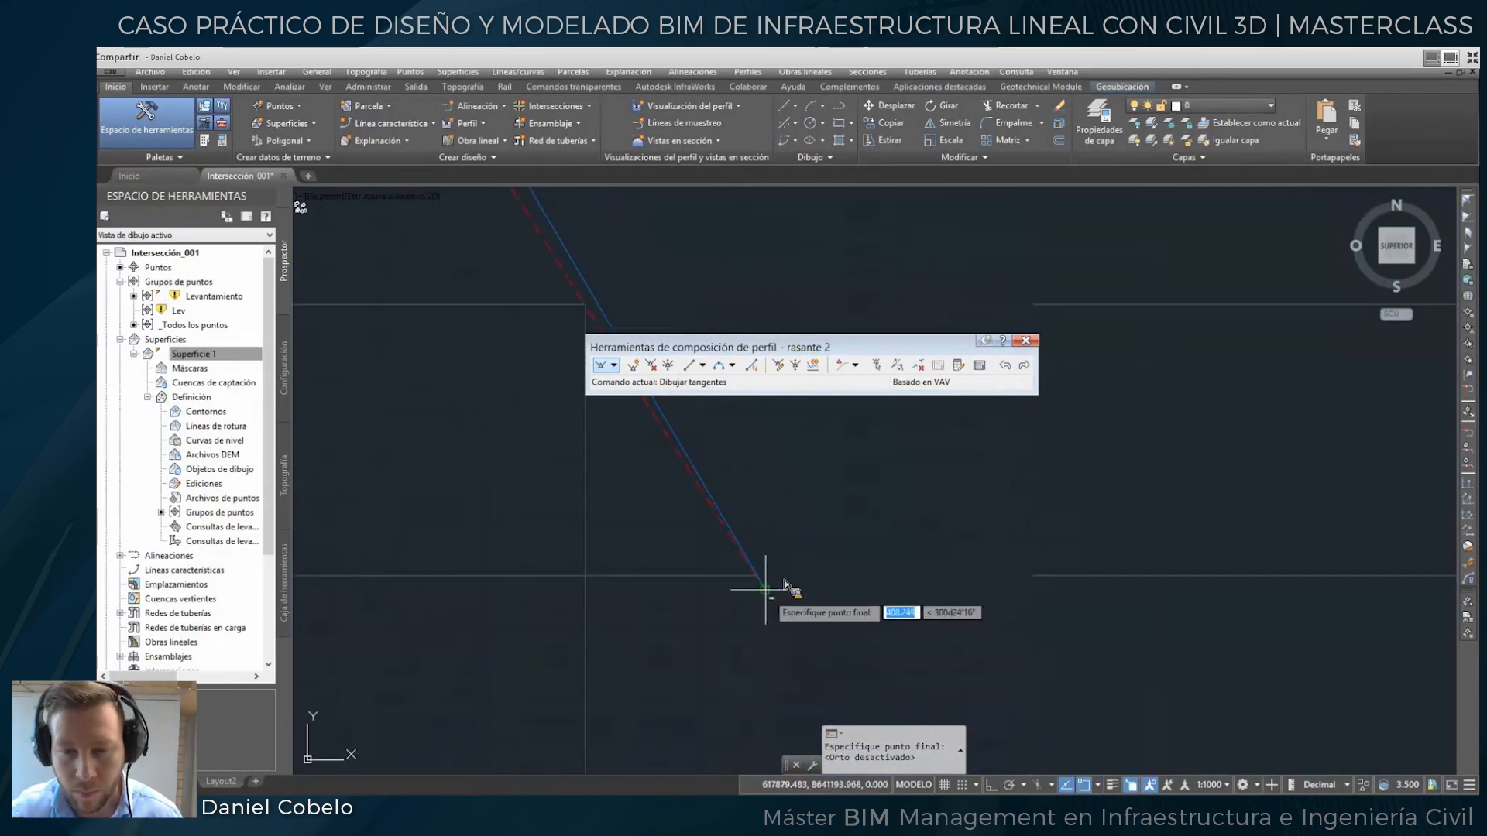
{"action": "left_click", "coordinate": [765, 590]}
{"action": "key", "text": "Return"}
Raise the end point of rasante 2 vertically to an elevation of about 1027.2 m.
{"action": "scroll", "coordinate": [789, 542], "scroll_direction": "down", "scroll_amount": 14}
{"action": "middle_click_drag", "start_coordinate": [672, 458], "coordinate": [634, 452]}
{"action": "scroll", "coordinate": [701, 500], "scroll_direction": "up", "scroll_amount": 4}
{"action": "middle_click_drag", "start_coordinate": [822, 711], "coordinate": [671, 489]}
{"action": "left_click", "coordinate": [767, 676]}
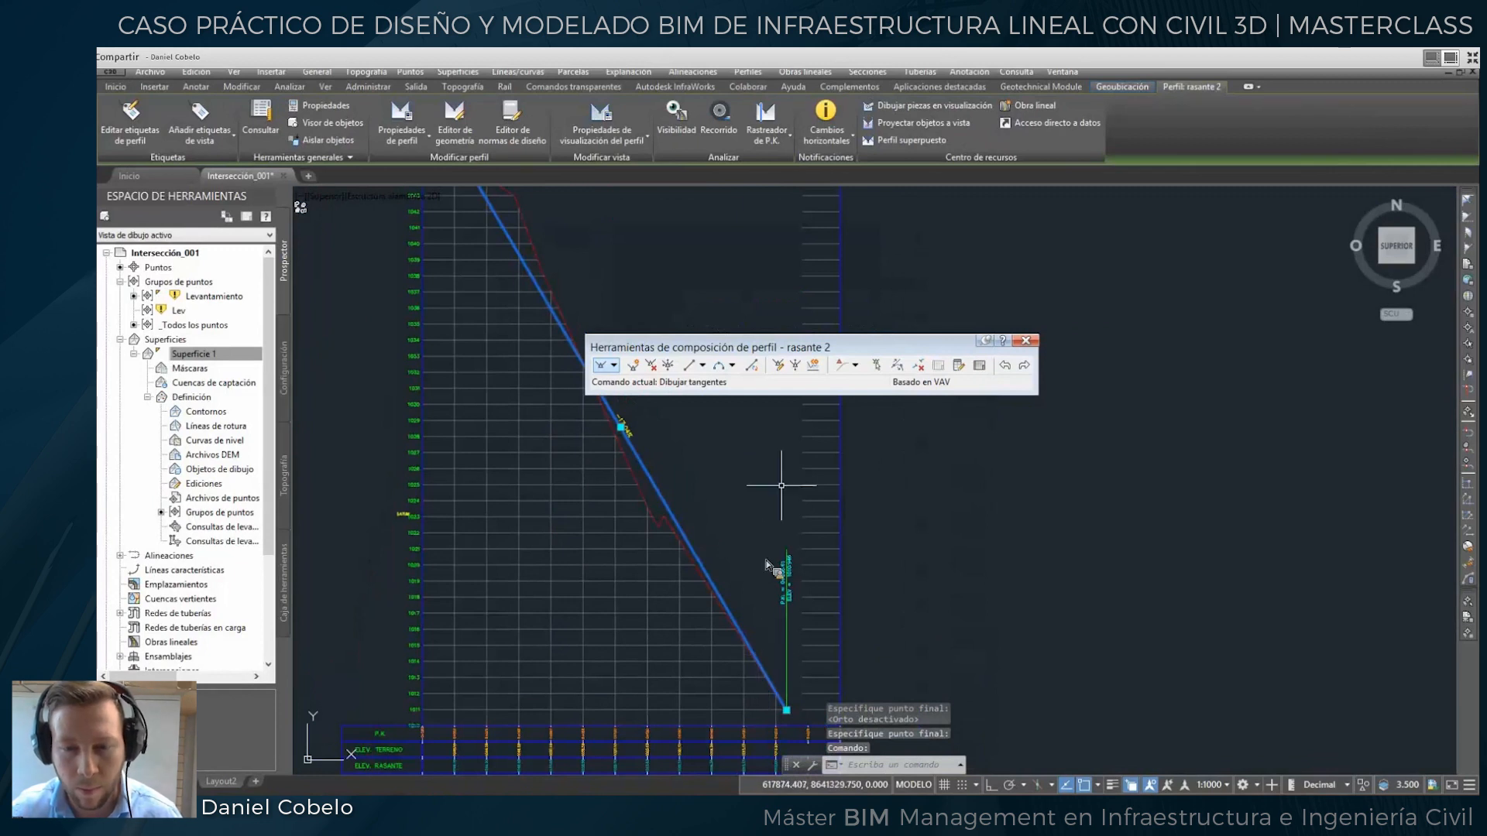
{"action": "left_click", "coordinate": [787, 709]}
{"action": "left_click", "coordinate": [993, 784]}
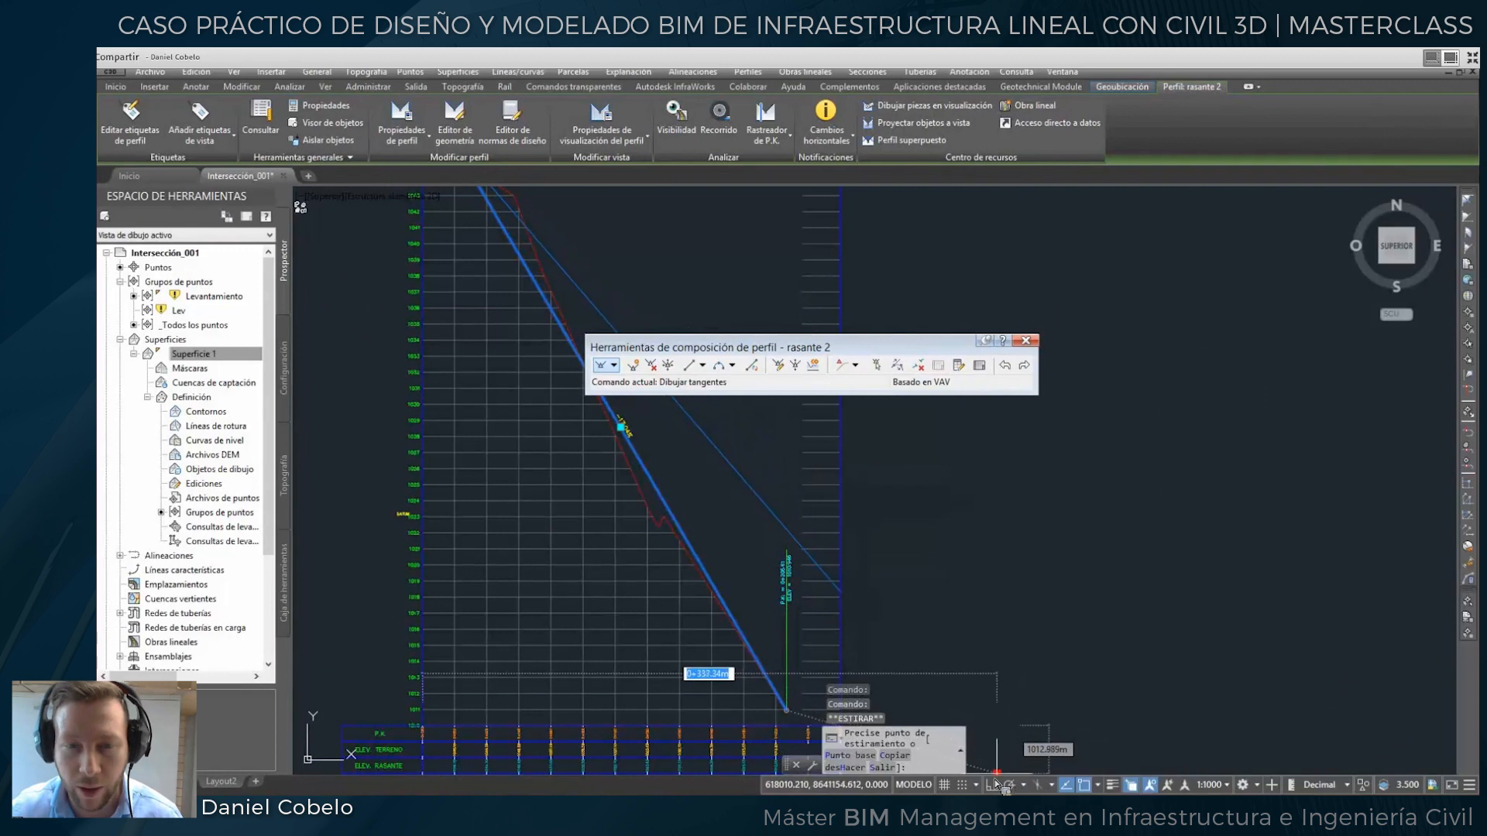
{"action": "middle_click_drag", "start_coordinate": [725, 462], "coordinate": [838, 605]}
{"action": "left_click", "coordinate": [767, 511]}
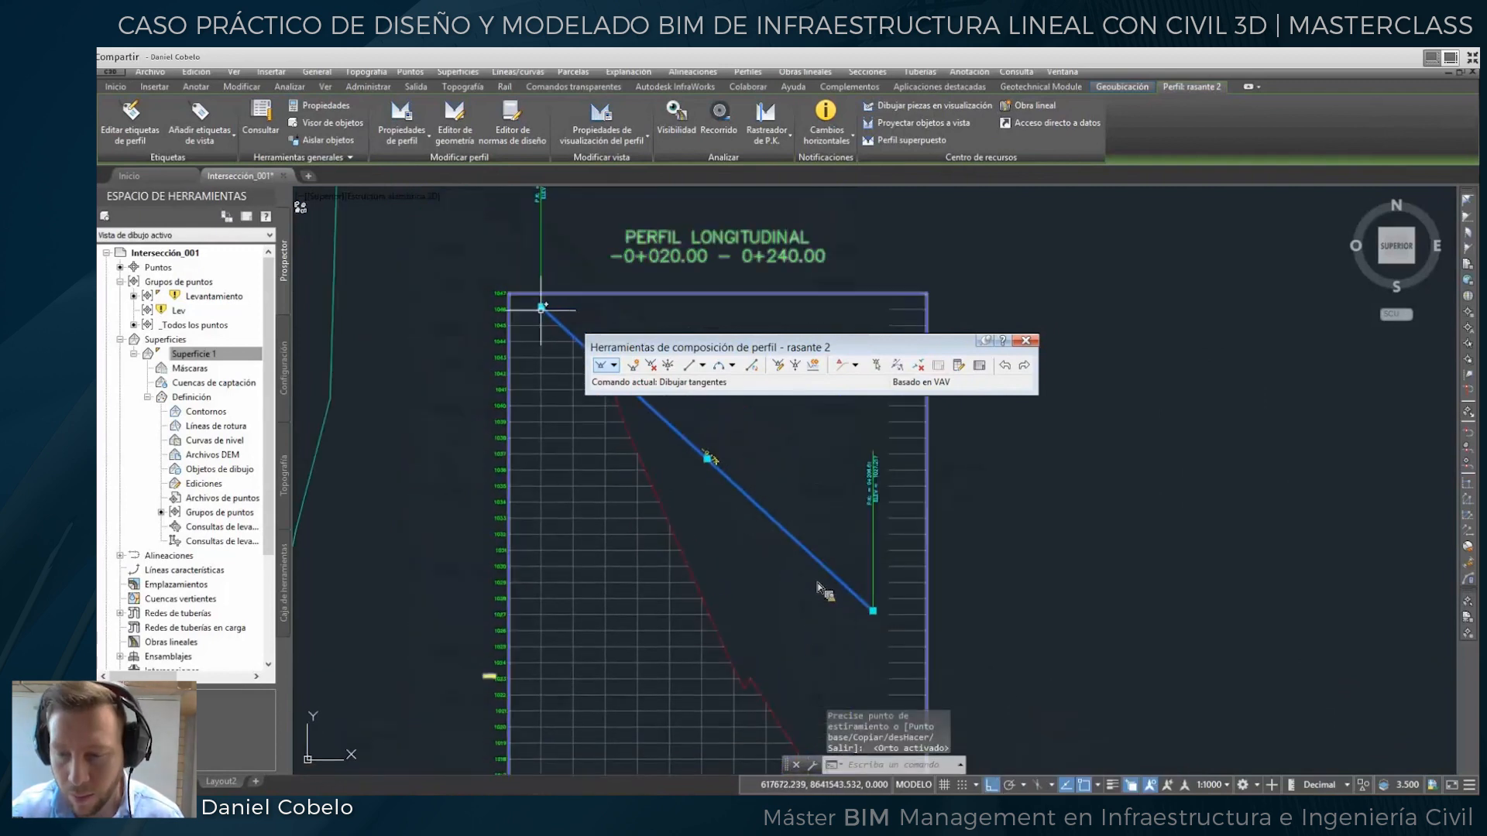
Lower the start point of rasante 2 vertically at station 0+000.00 to an elevation of 1033 m.
{"action": "left_click", "coordinate": [540, 307]}
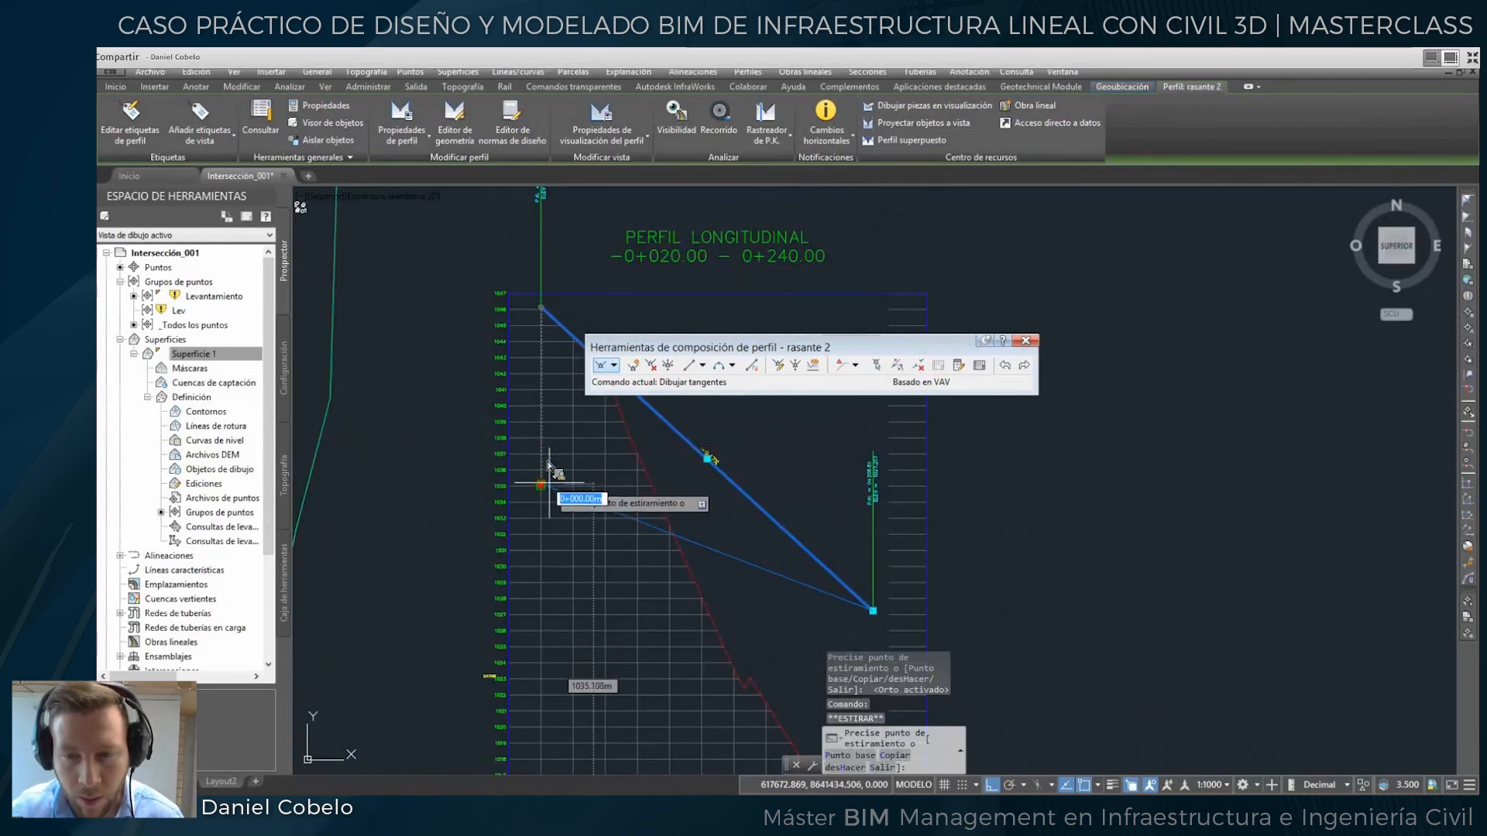
{"action": "middle_click_drag", "start_coordinate": [549, 575], "coordinate": [551, 496]}
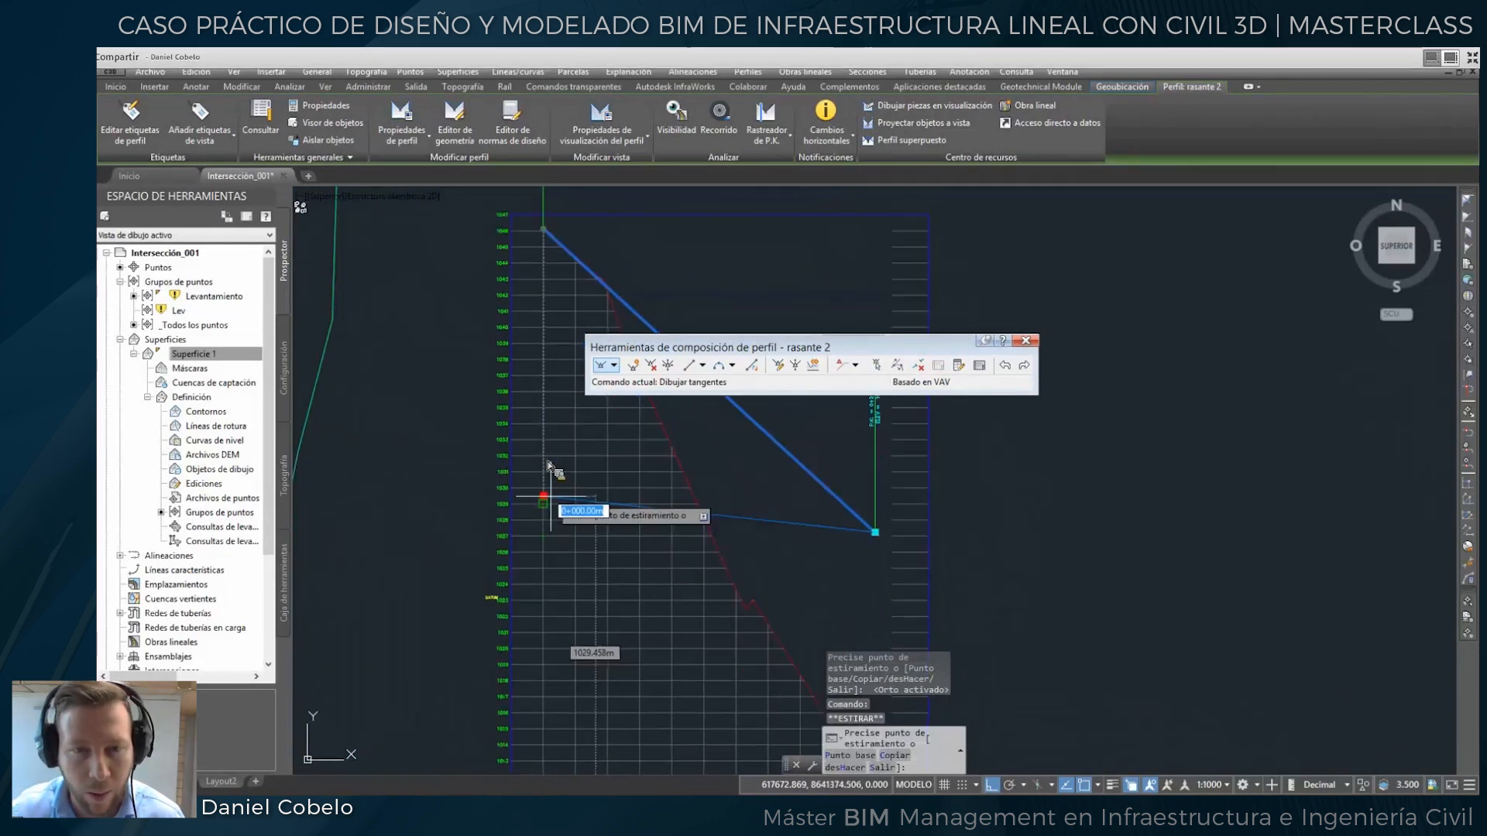
{"action": "left_click", "coordinate": [544, 439]}
{"action": "key", "text": "Escape"}
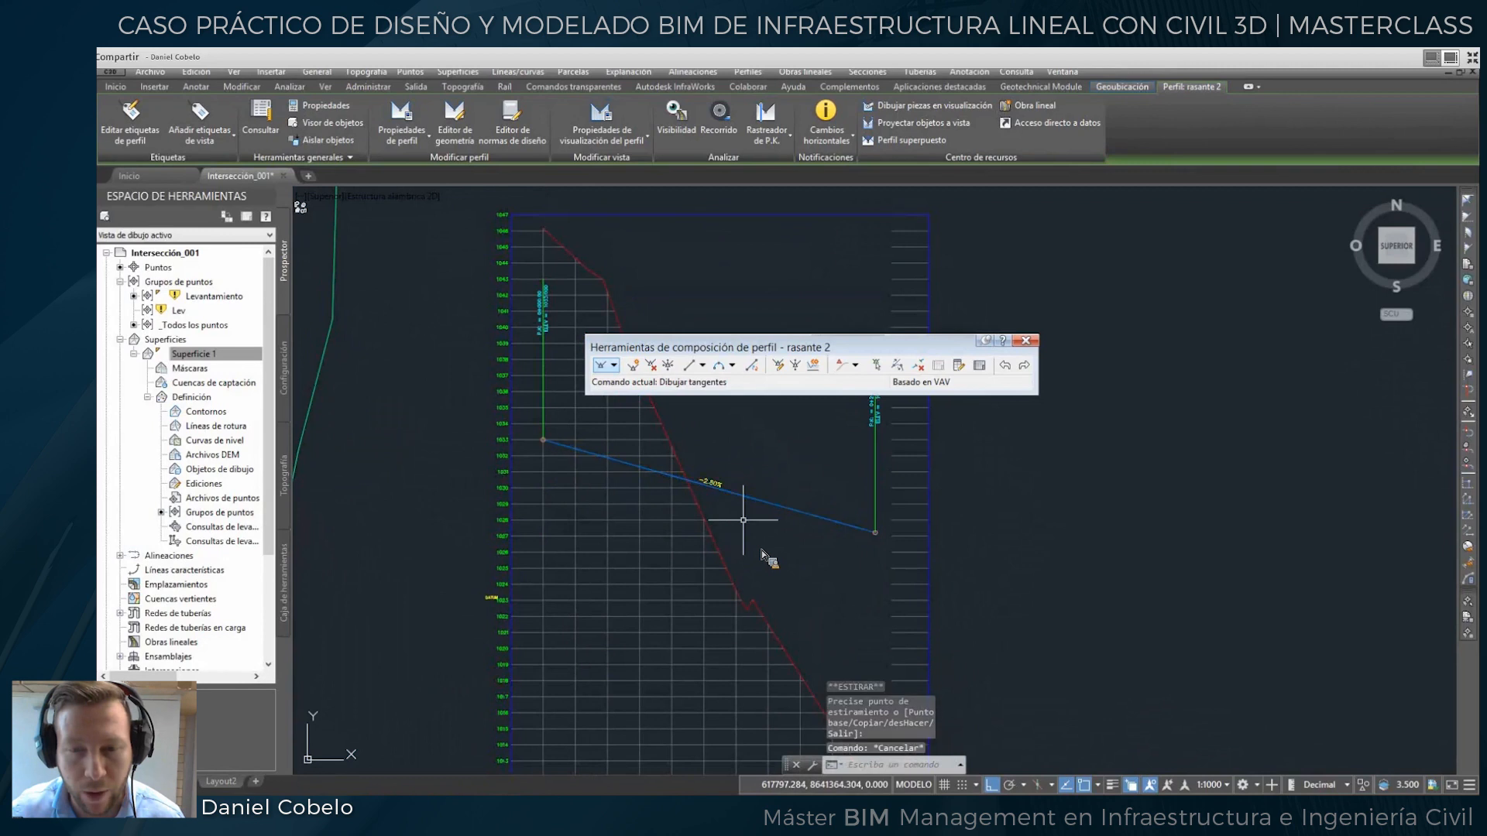
Insert a vertical intersection point (VAV) in rasante 2 at about station 0+094.30 and elevation 1030.96 m.
{"action": "scroll", "coordinate": [741, 521], "scroll_direction": "up", "scroll_amount": 4}
{"action": "scroll", "coordinate": [761, 550], "scroll_direction": "down", "scroll_amount": 2}
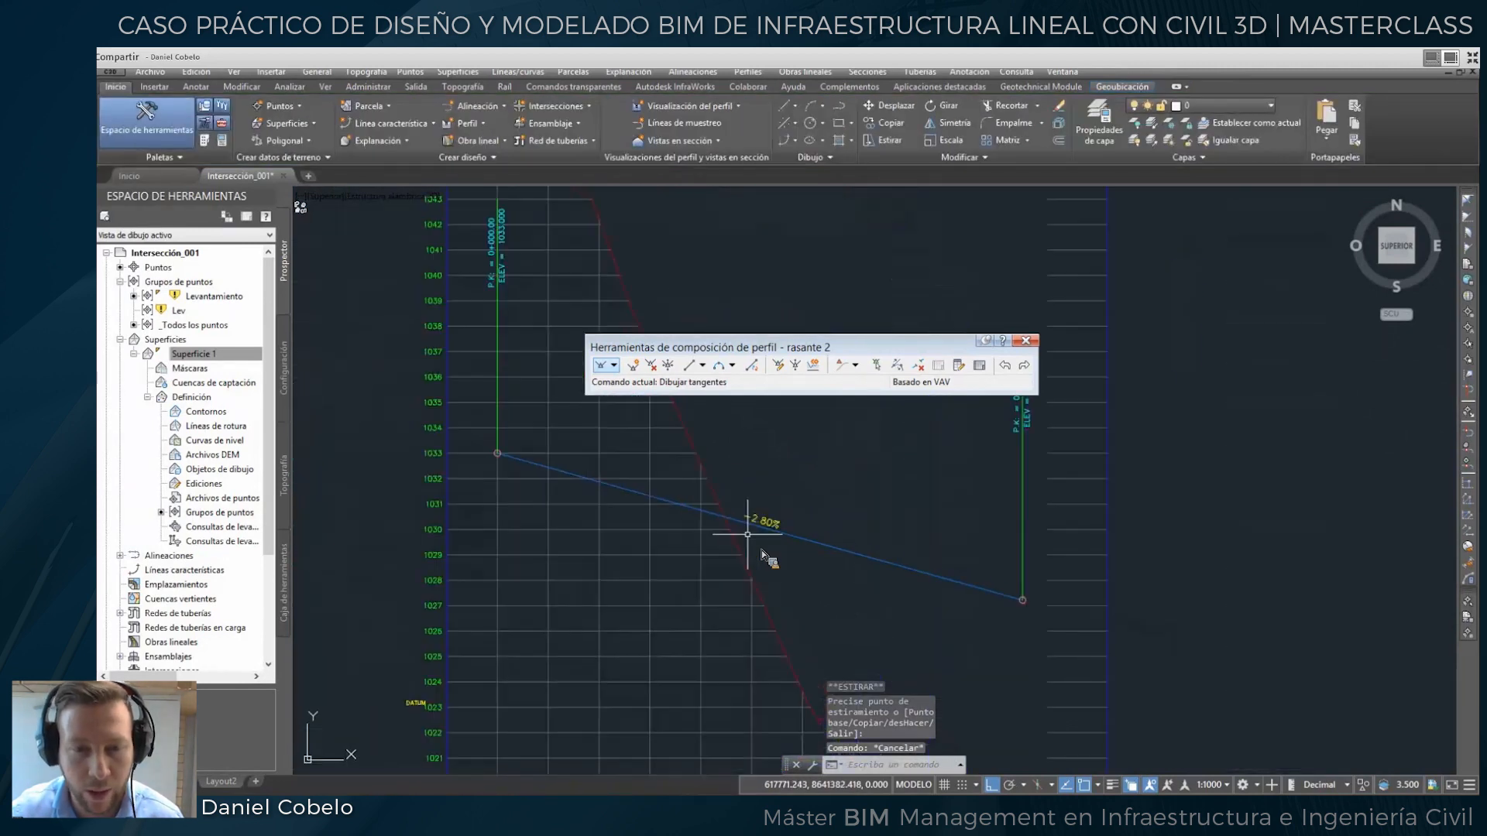
{"action": "mouse_move", "coordinate": [787, 548]}
{"action": "middle_mouse_down"}
{"action": "mouse_move", "coordinate": [797, 515]}
{"action": "mouse_move", "coordinate": [804, 540]}
{"action": "middle_mouse_up"}
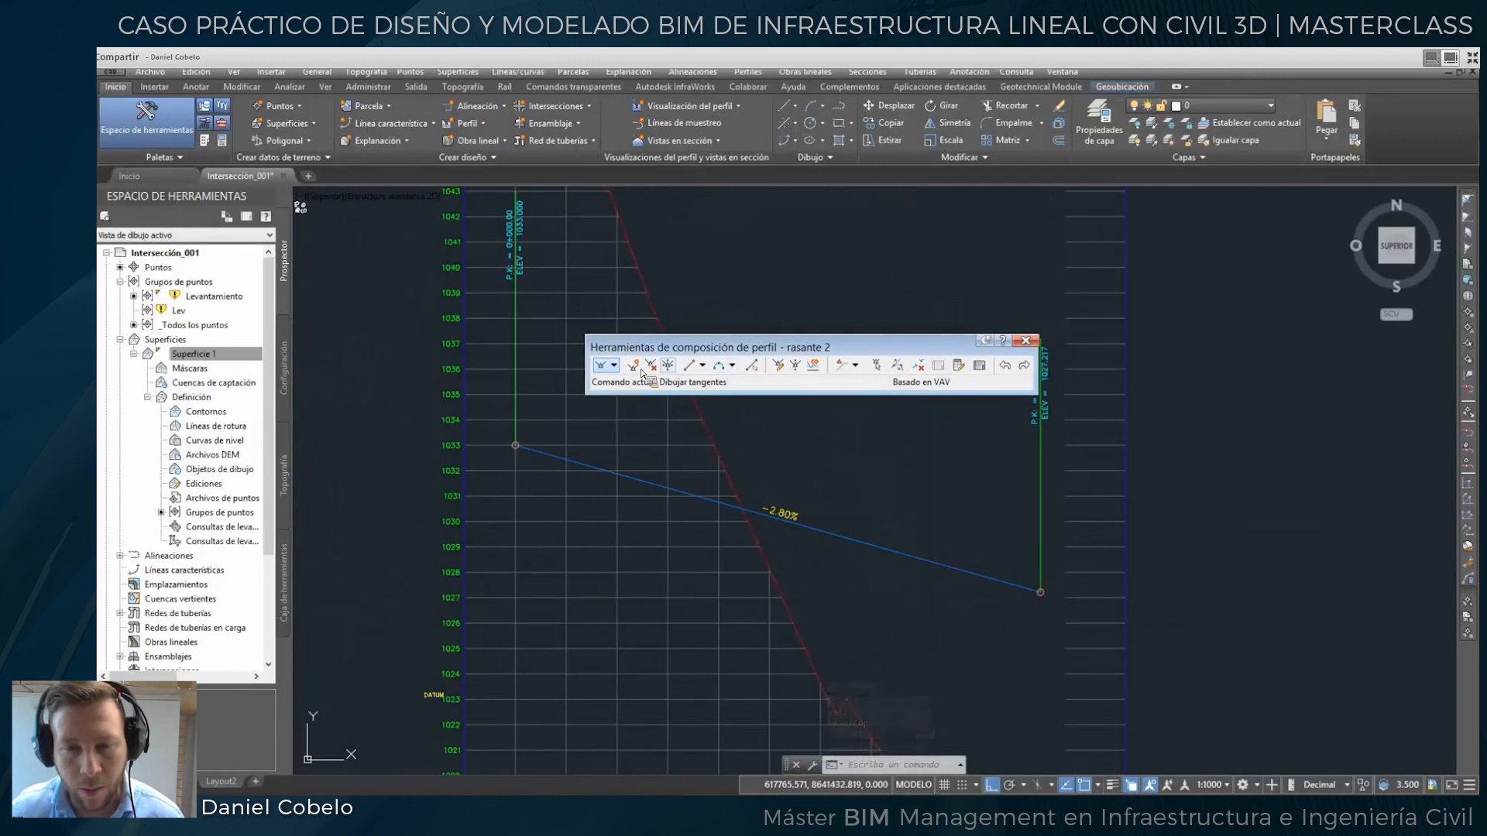
{"action": "left_click", "coordinate": [640, 370]}
{"action": "scroll", "coordinate": [763, 517], "scroll_direction": "up", "scroll_amount": 4}
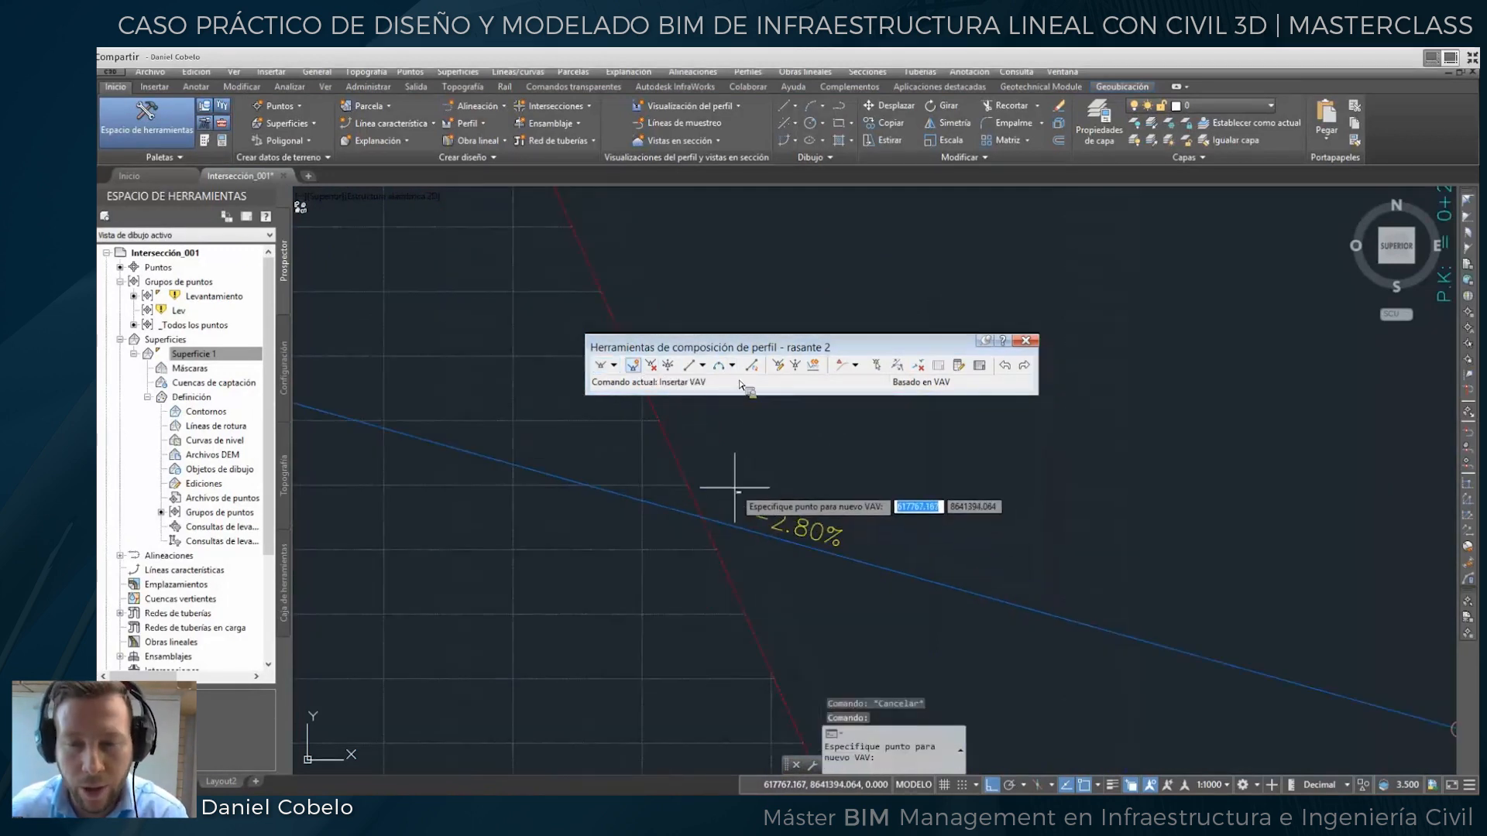
{"action": "key", "text": "Return"}
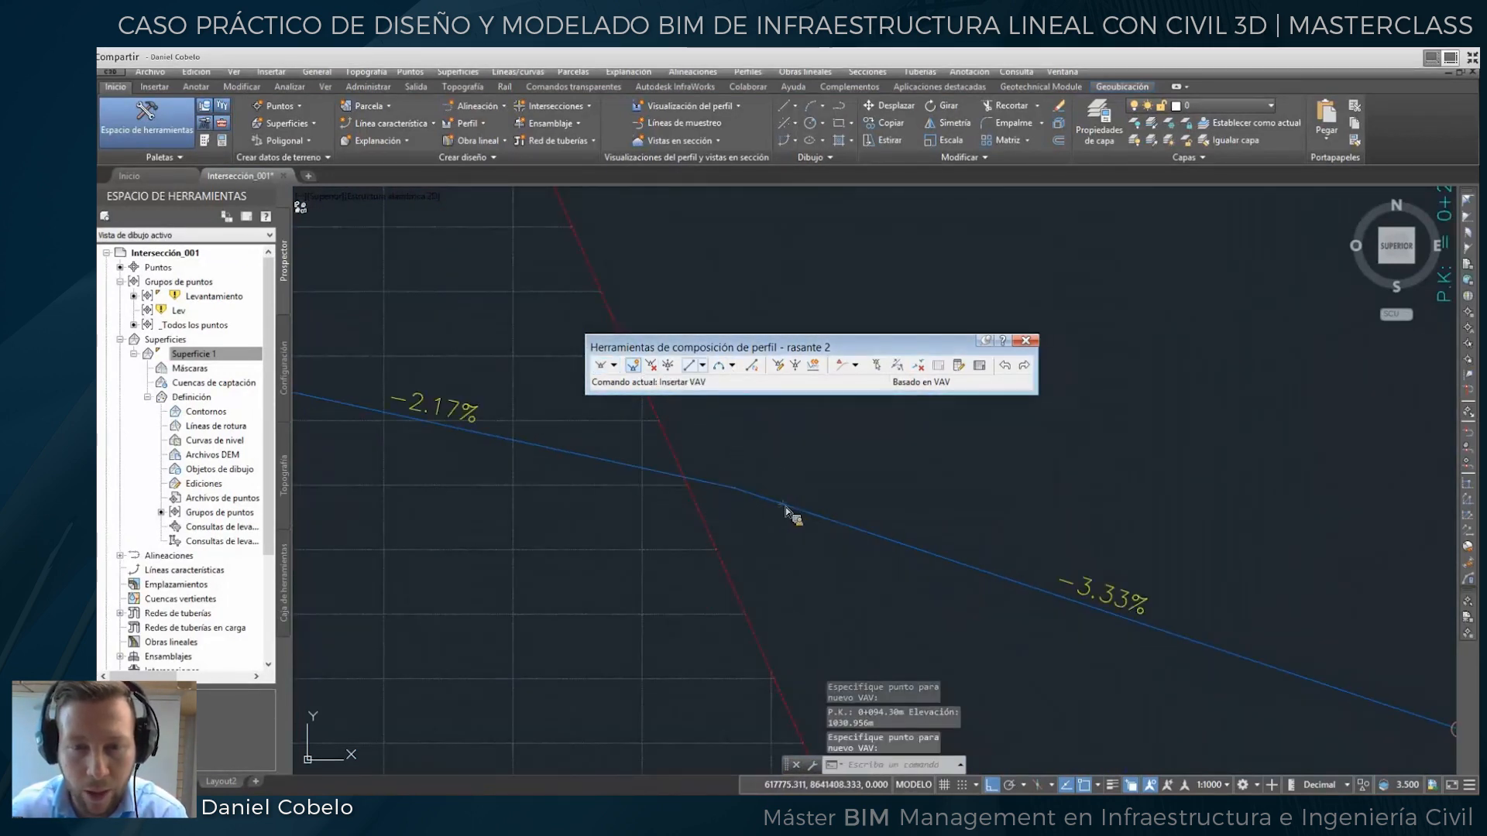
Add a free parabolic vertical curve 150 m long between the two tangents of rasante 2 and close the profile layout tools.
{"action": "left_click", "coordinate": [732, 365]}
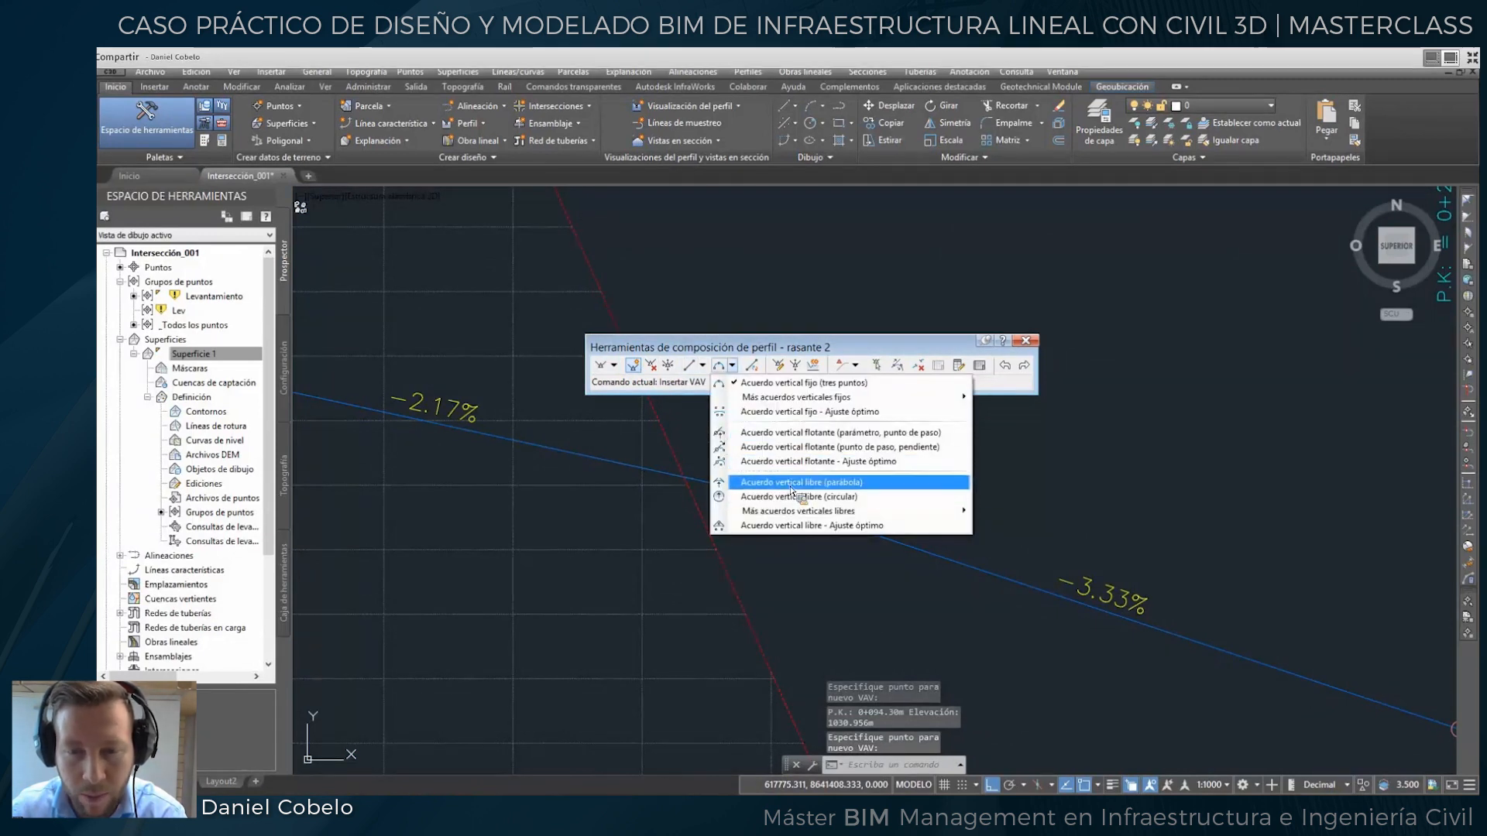
{"action": "left_click", "coordinate": [790, 482]}
{"action": "left_click", "coordinate": [790, 487]}
{"action": "left_click", "coordinate": [790, 487]}
{"action": "key", "text": "Return"}
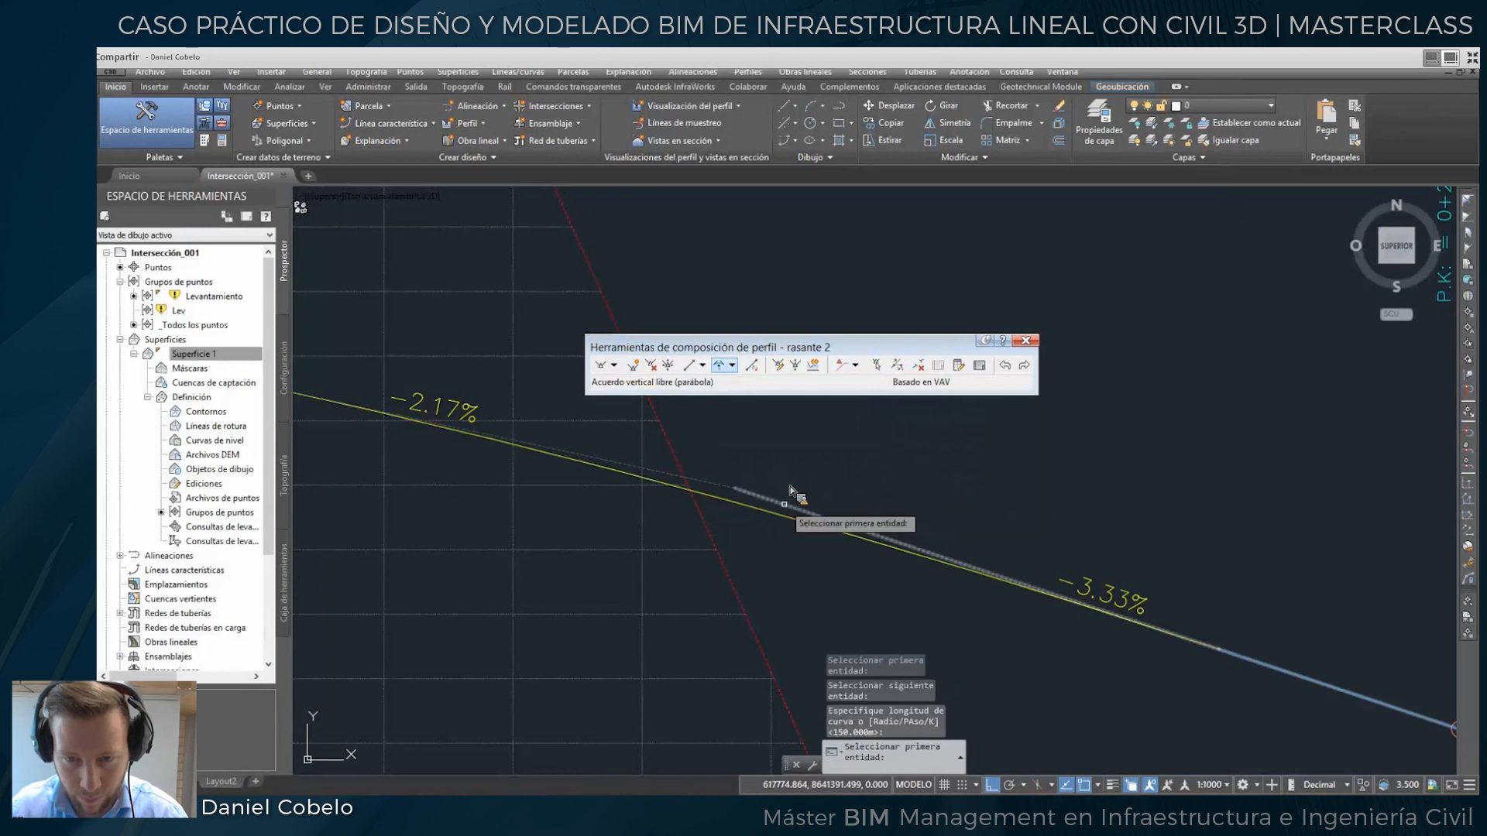
{"action": "scroll", "coordinate": [790, 492], "scroll_direction": "down", "scroll_amount": 5}
{"action": "scroll", "coordinate": [789, 487], "scroll_direction": "up", "scroll_amount": 4}
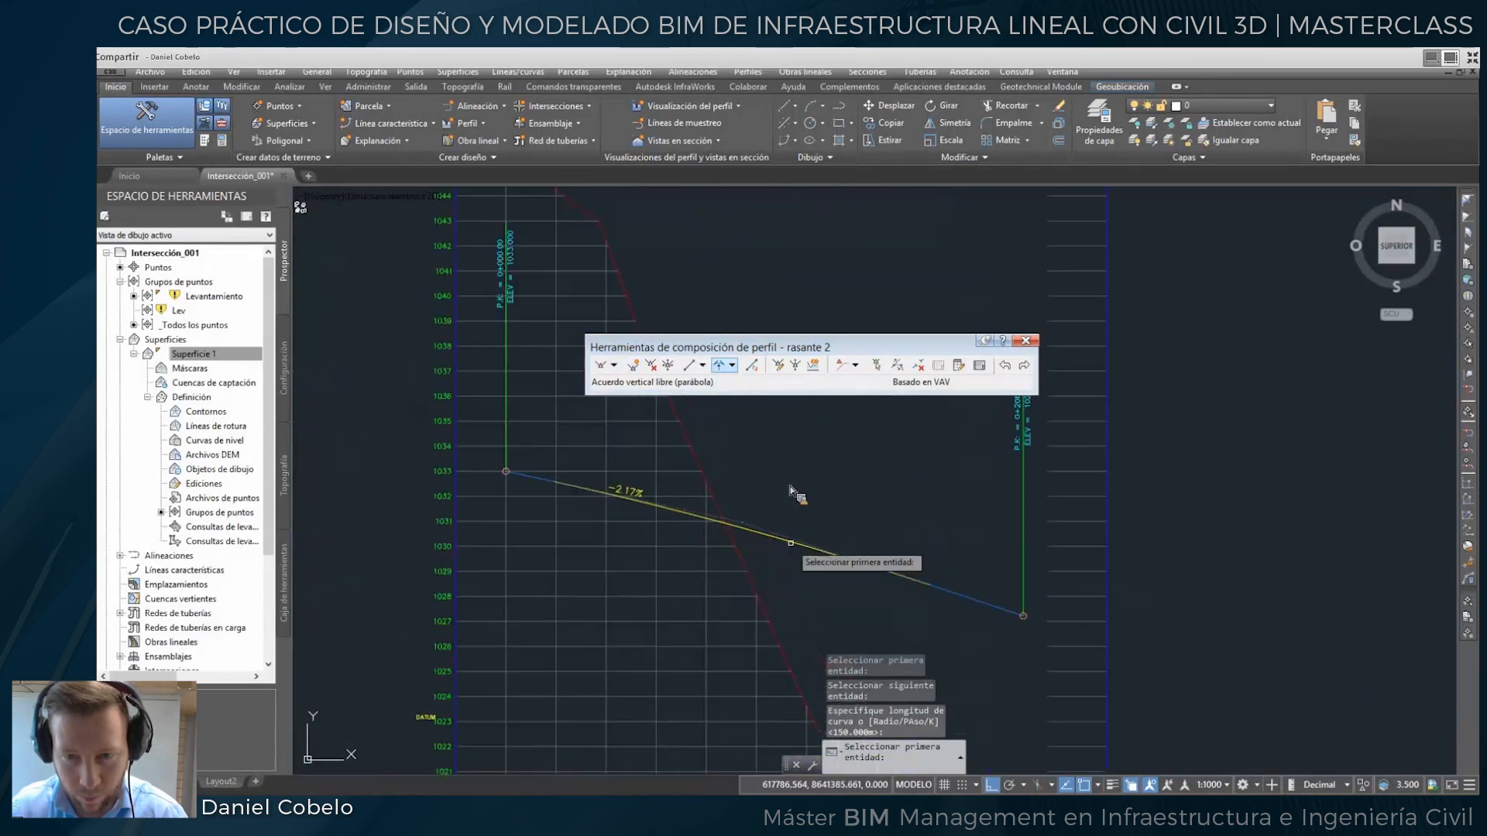
{"action": "scroll", "coordinate": [790, 492], "scroll_direction": "up", "scroll_amount": 5}
{"action": "key", "text": "Escape"}
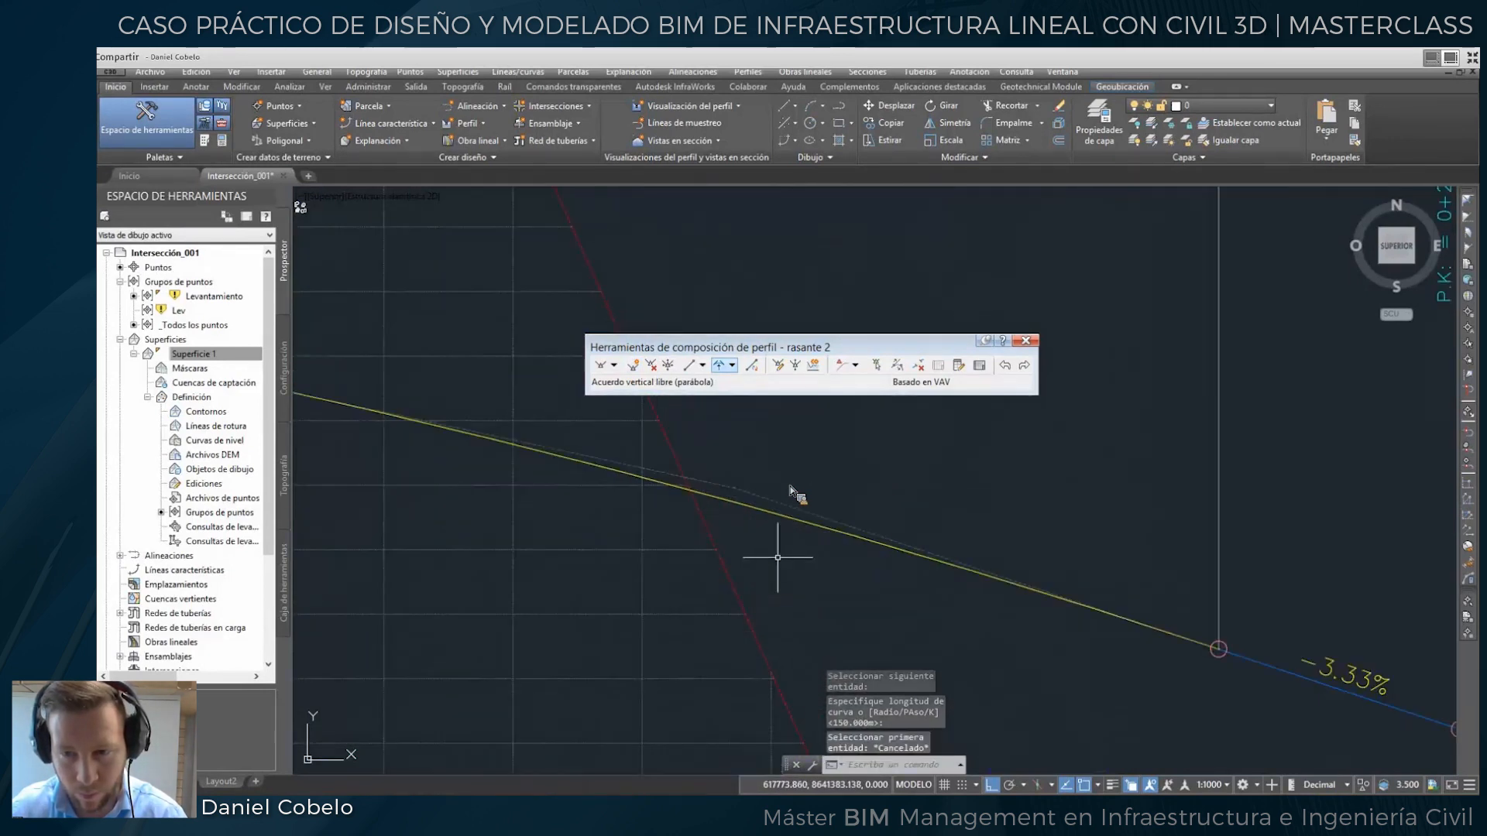
{"action": "scroll", "coordinate": [793, 493], "scroll_direction": "down", "scroll_amount": 10}
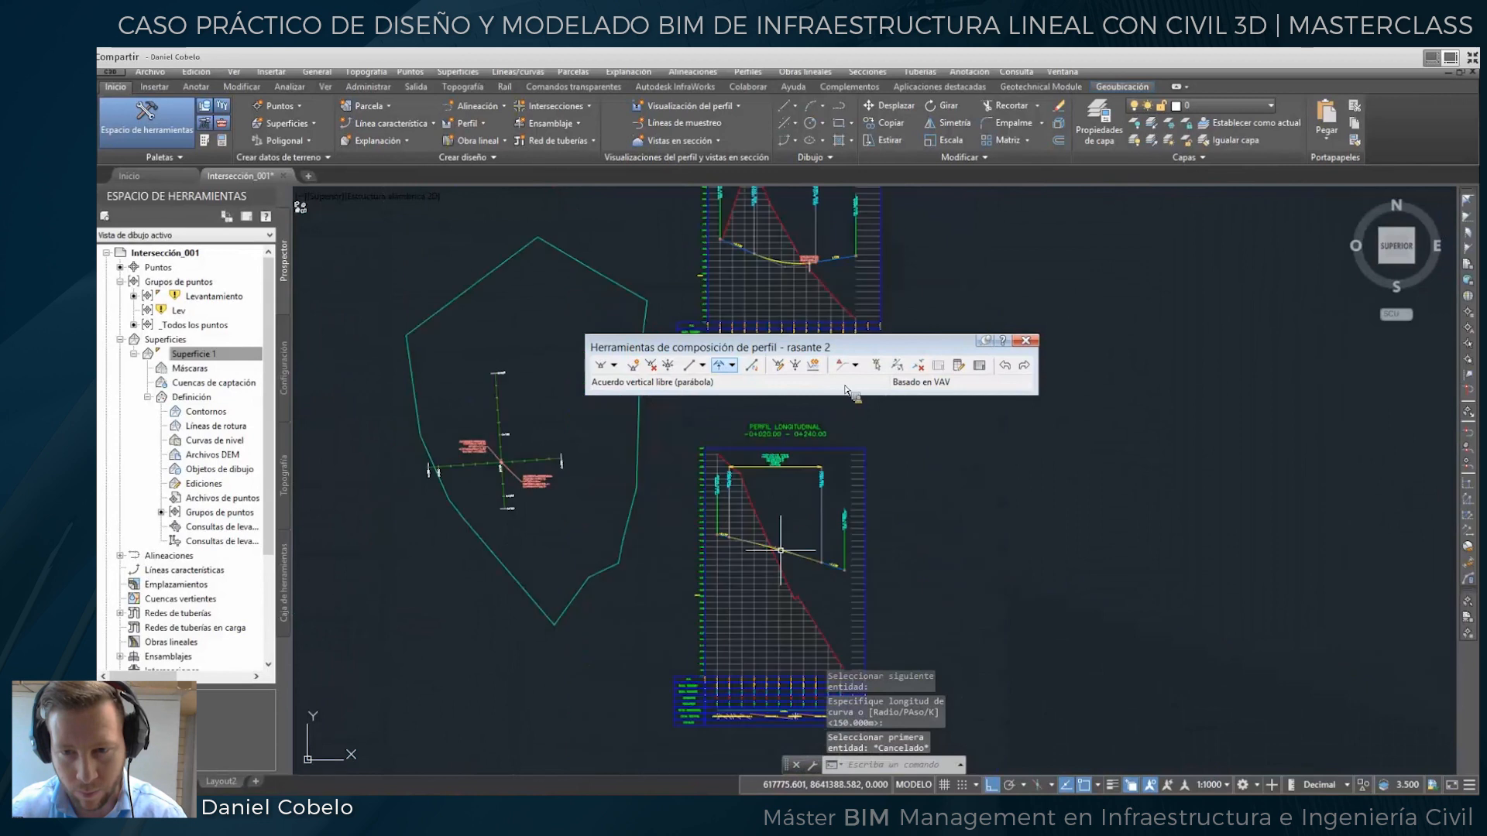
{"action": "left_click", "coordinate": [1026, 341]}
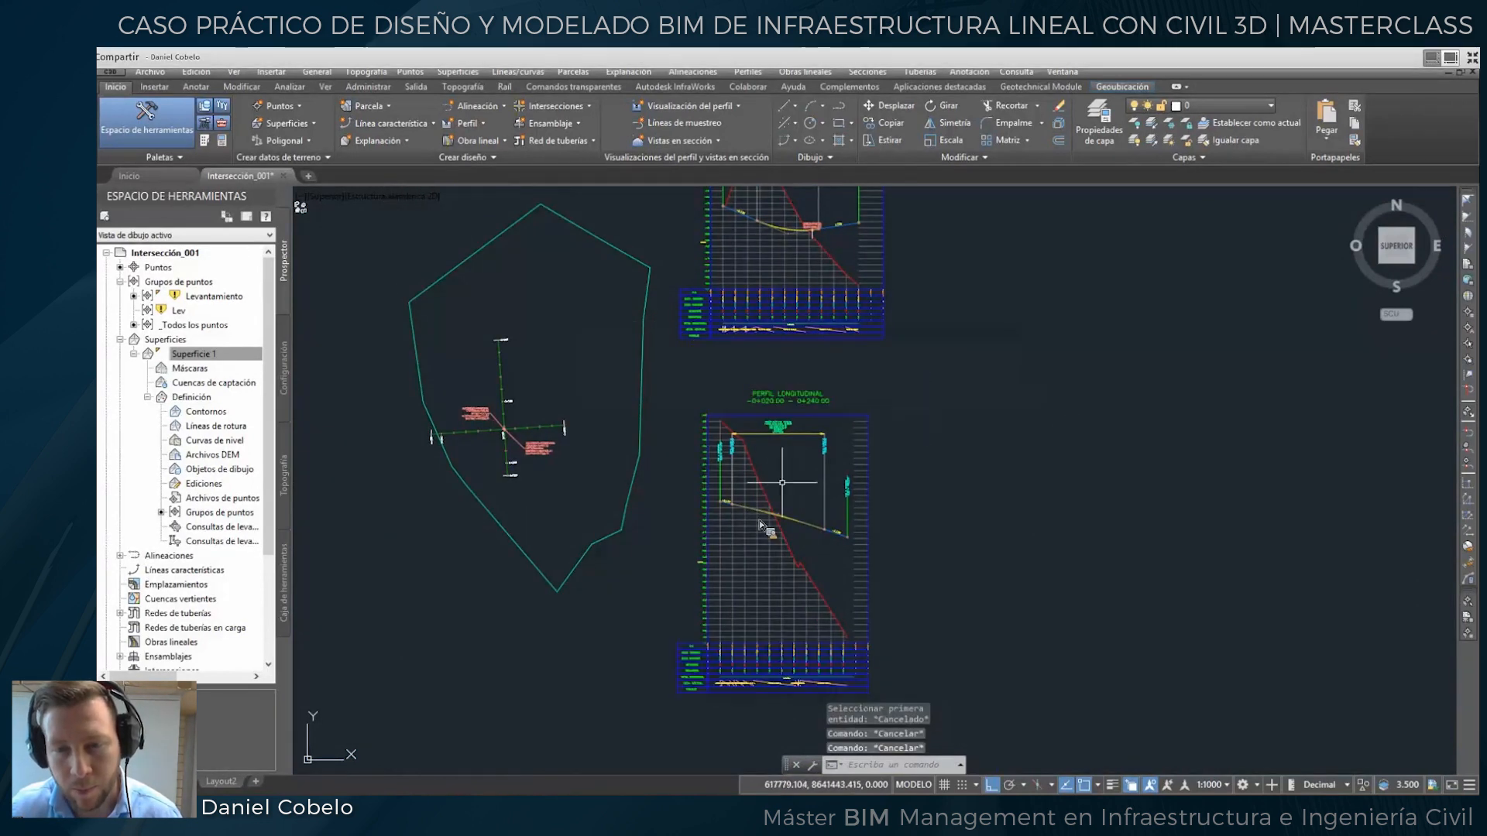
Check the crossing's elevation label in the Principal profile view and the Secundaria station label at the crossing in plan.
{"action": "middle_click_drag", "start_coordinate": [783, 532], "coordinate": [762, 559]}
{"action": "scroll", "coordinate": [761, 527], "scroll_direction": "up", "scroll_amount": 6}
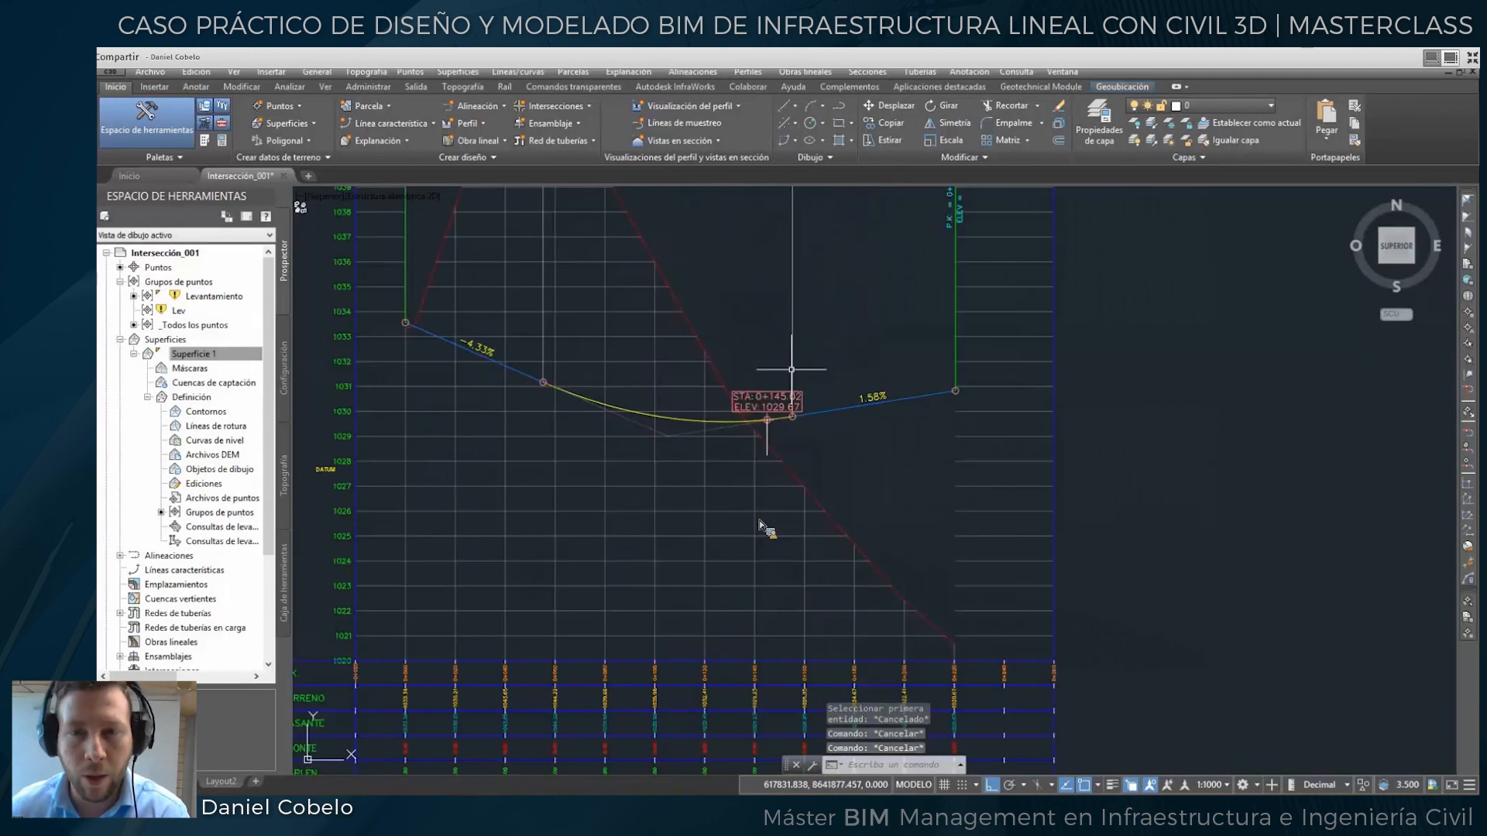
{"action": "scroll", "coordinate": [763, 528], "scroll_direction": "up", "scroll_amount": 6}
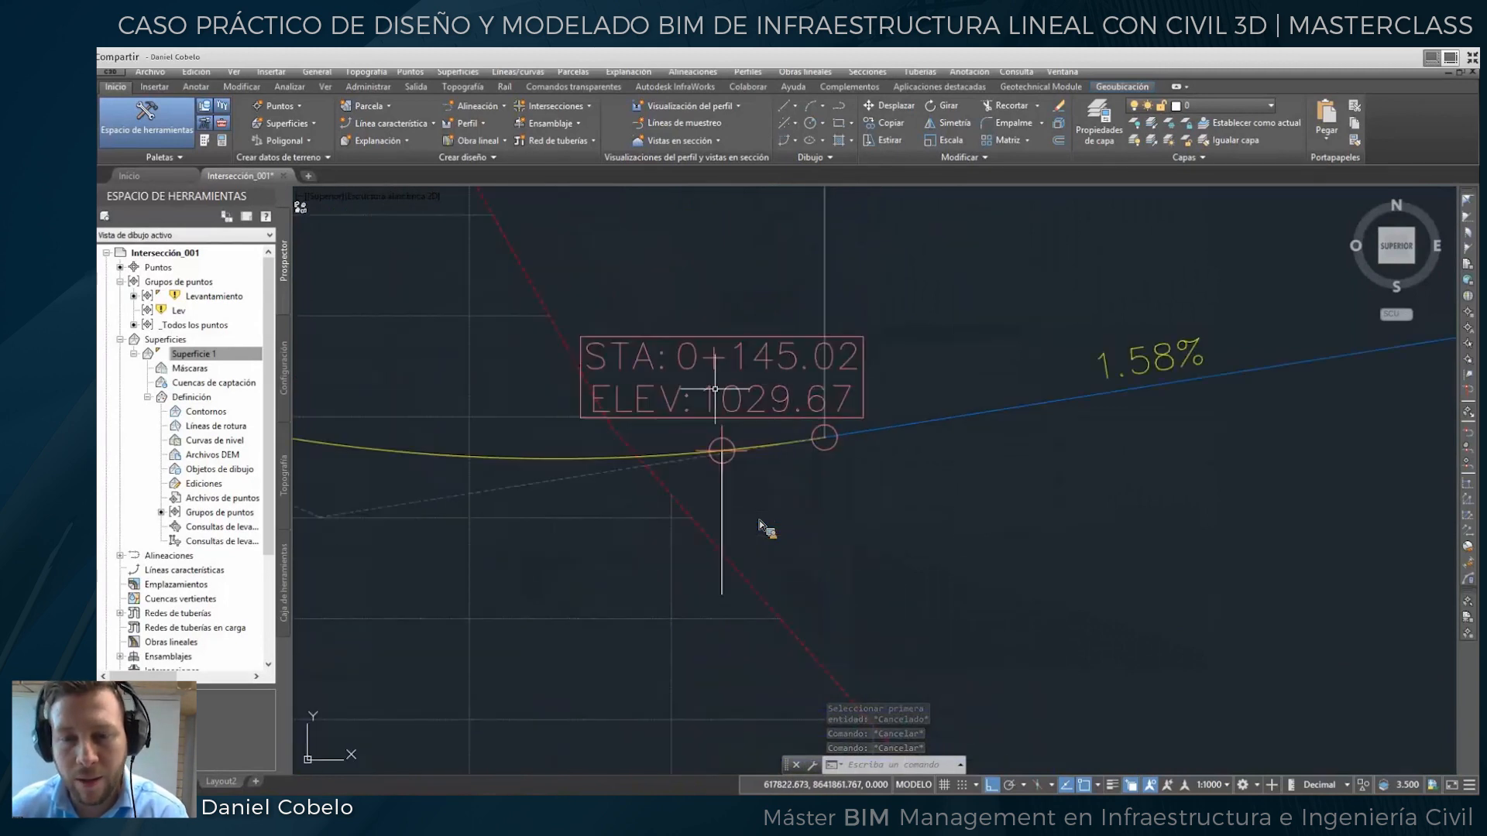
{"action": "scroll", "coordinate": [821, 445], "scroll_direction": "down", "scroll_amount": 6}
{"action": "scroll", "coordinate": [820, 457], "scroll_direction": "down", "scroll_amount": 4}
{"action": "middle_click_drag", "start_coordinate": [694, 697], "coordinate": [780, 537]}
{"action": "middle_click_drag", "start_coordinate": [634, 589], "coordinate": [776, 533]}
{"action": "middle_click_drag", "start_coordinate": [812, 587], "coordinate": [769, 504]}
{"action": "middle_click_drag", "start_coordinate": [598, 444], "coordinate": [597, 463]}
{"action": "scroll", "coordinate": [553, 495], "scroll_direction": "up", "scroll_amount": 5}
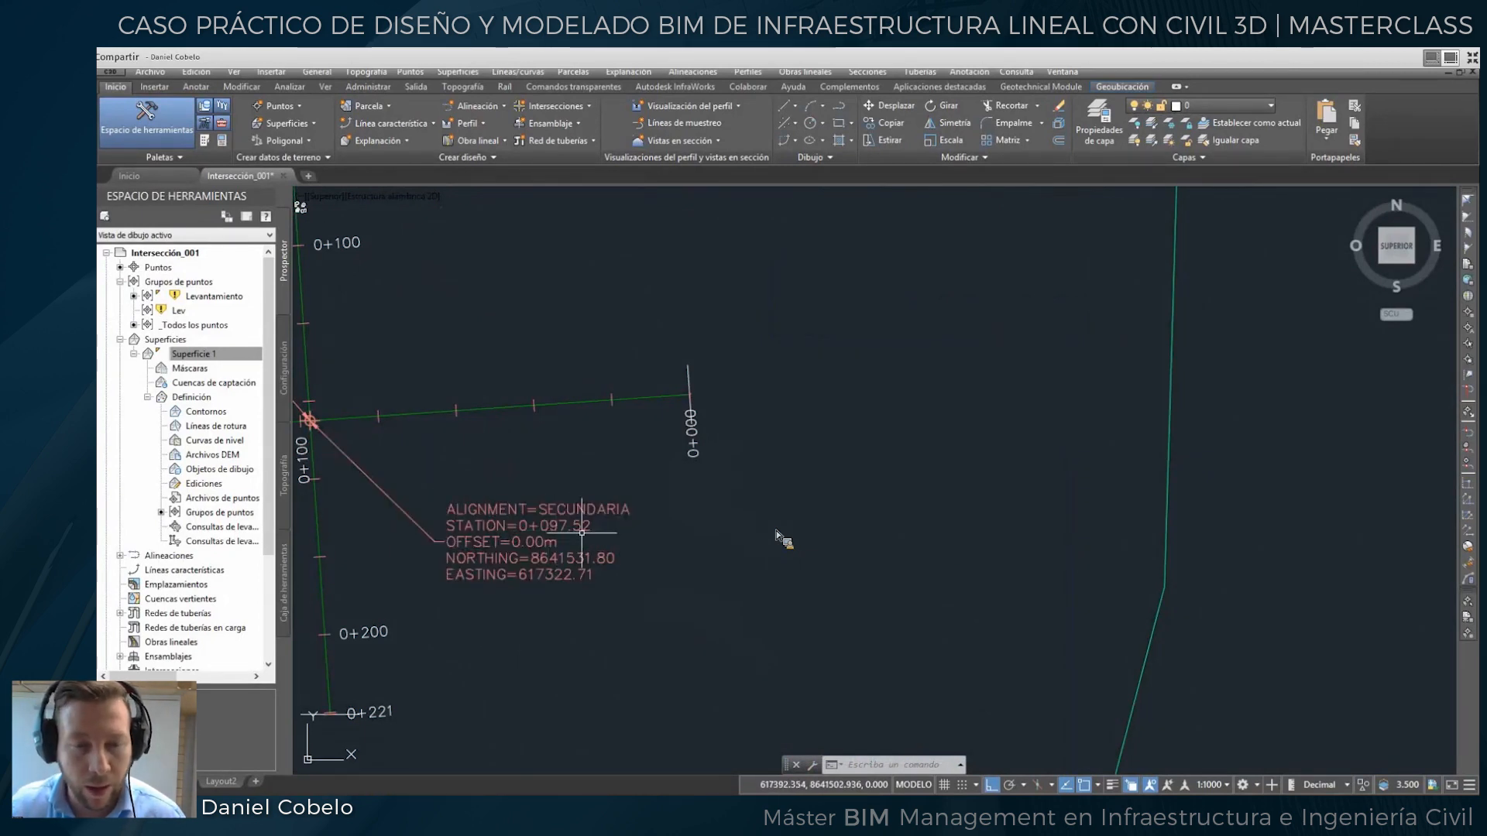
Start a station and elevation label in the Secundaria profile view and set its station to 0+097.52.
{"action": "scroll", "coordinate": [682, 507], "scroll_direction": "down", "scroll_amount": 8}
{"action": "scroll", "coordinate": [777, 515], "scroll_direction": "up", "scroll_amount": 3}
{"action": "left_click", "coordinate": [796, 513]}
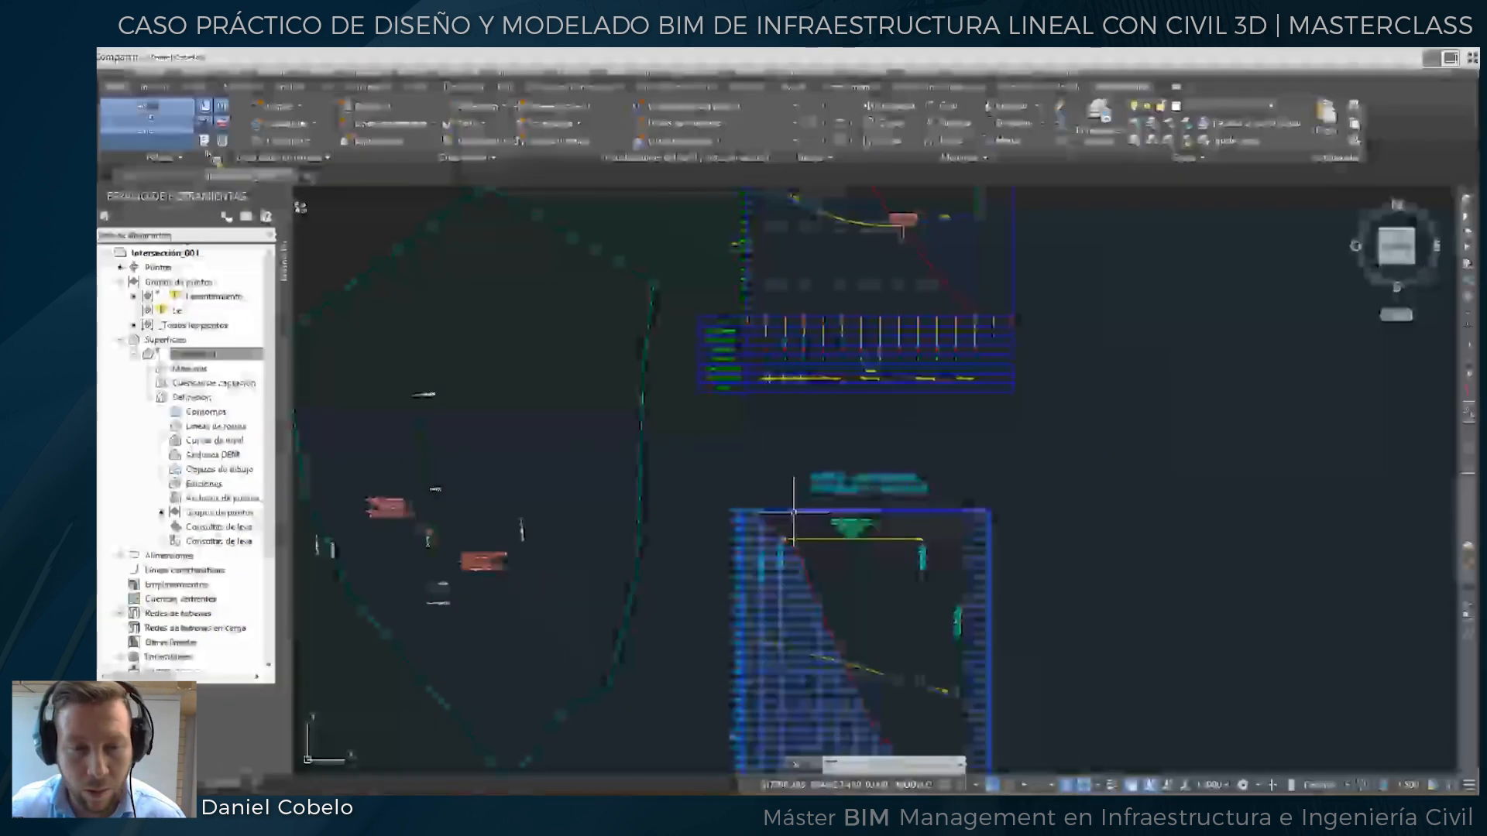
{"action": "left_click", "coordinate": [203, 139]}
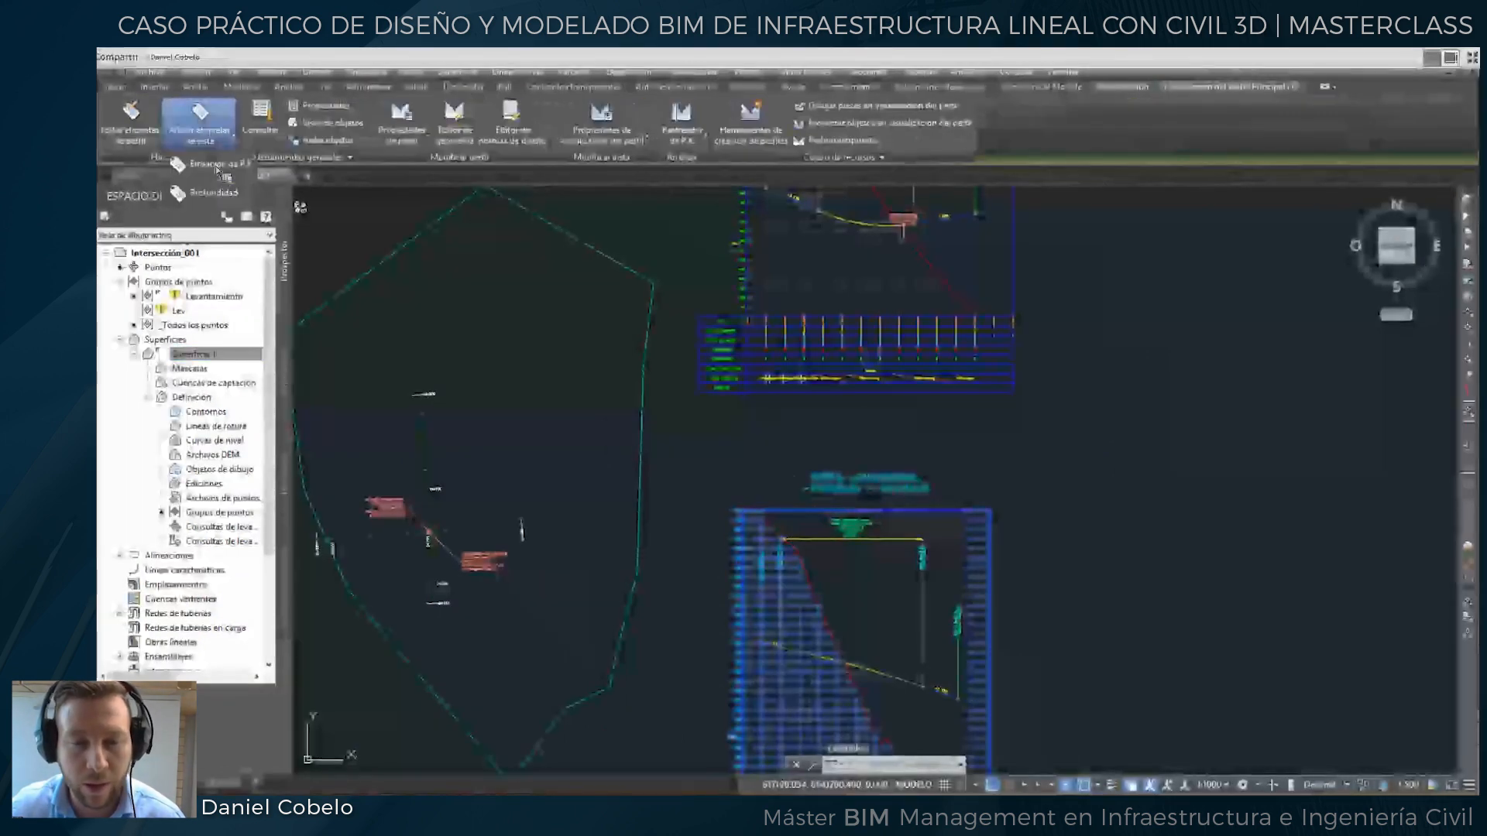
{"action": "left_click", "coordinate": [218, 167]}
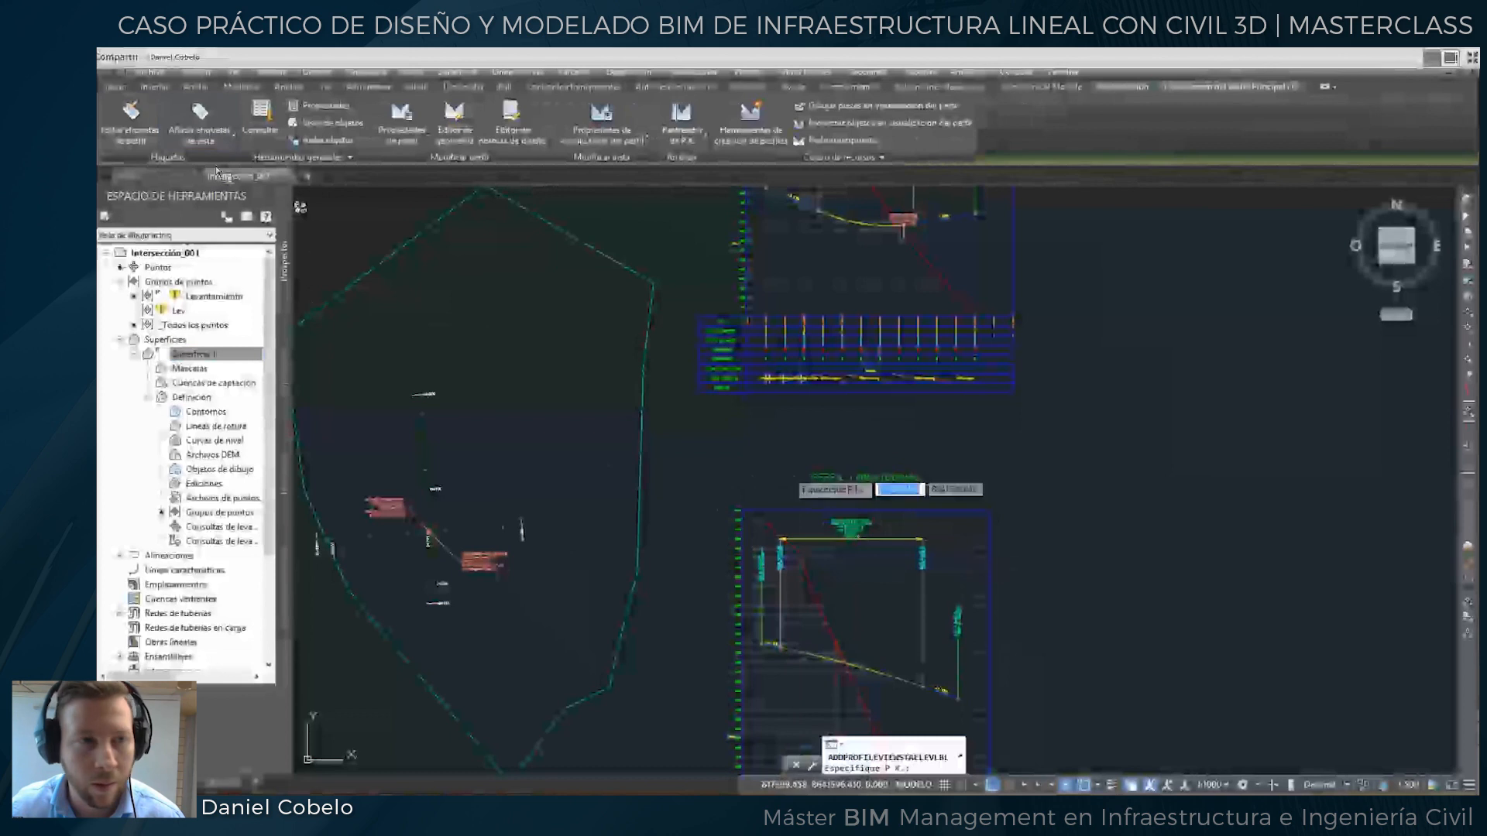
{"action": "middle_click_drag", "start_coordinate": [477, 573], "coordinate": [515, 472]}
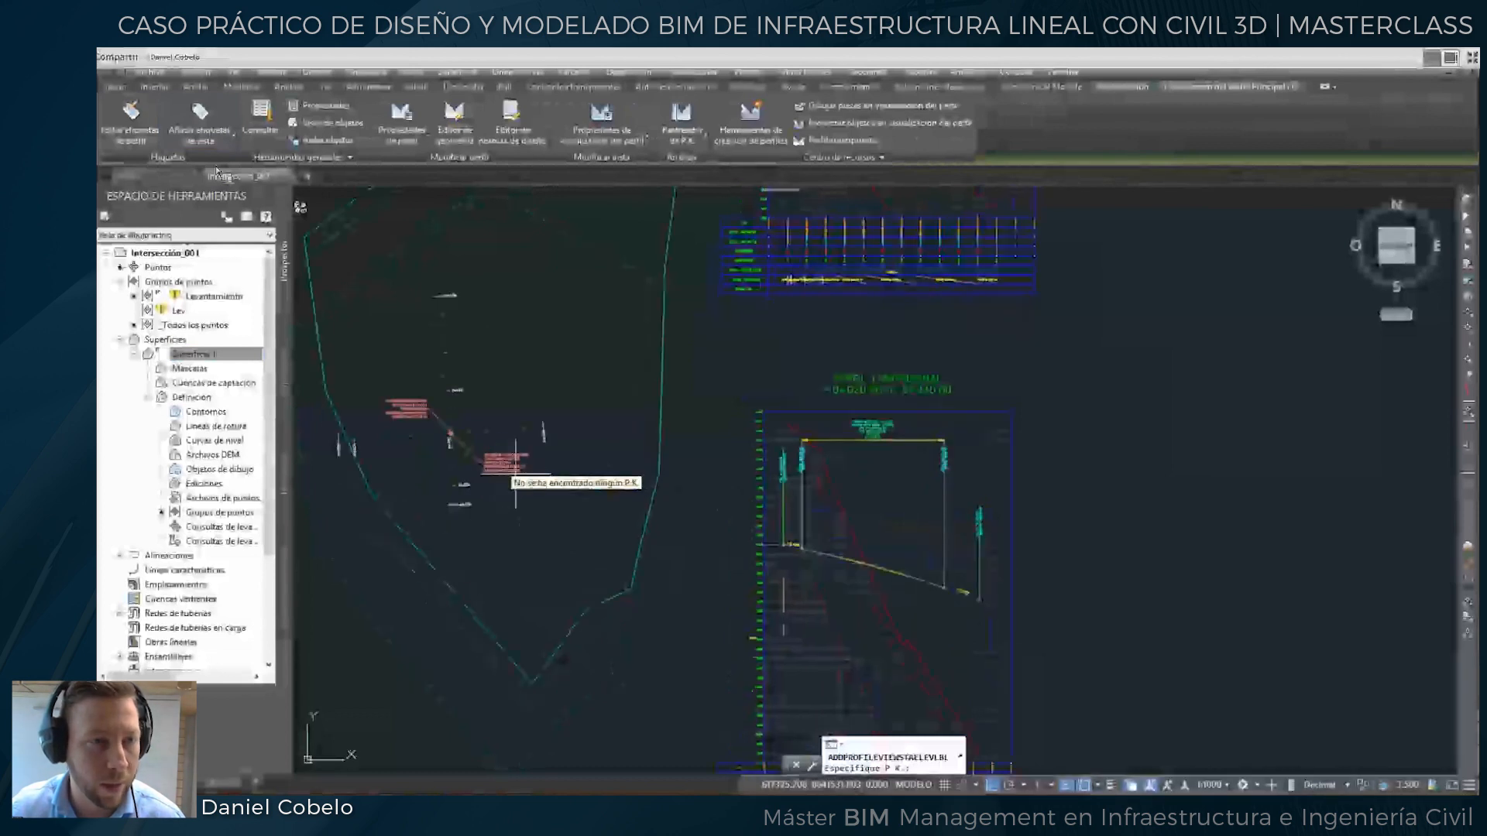
{"action": "scroll", "coordinate": [516, 480], "scroll_direction": "up", "scroll_amount": 2}
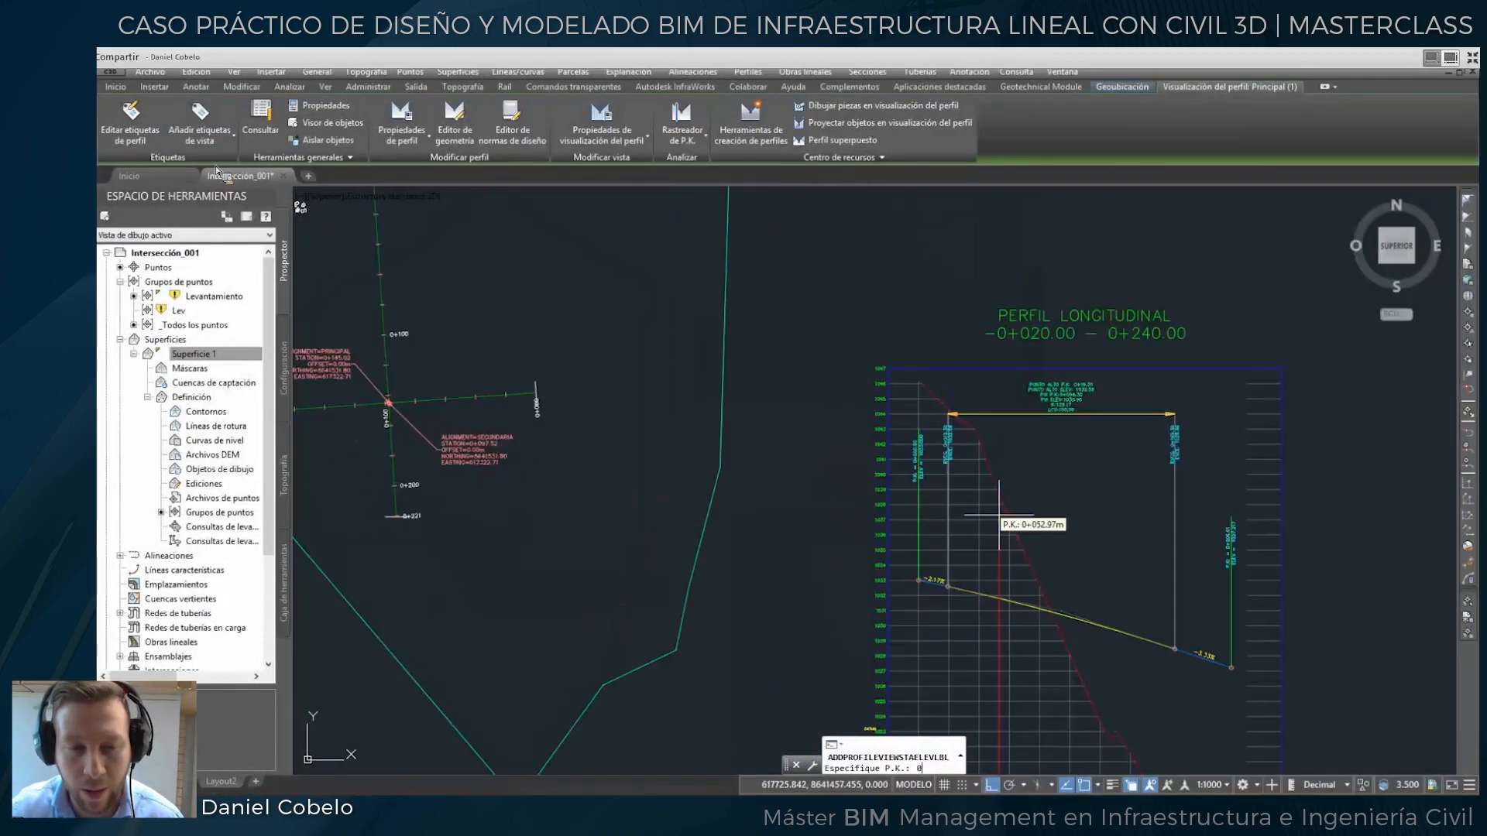
{"action": "type", "text": "0+097.52"}
{"action": "key", "text": "Return"}
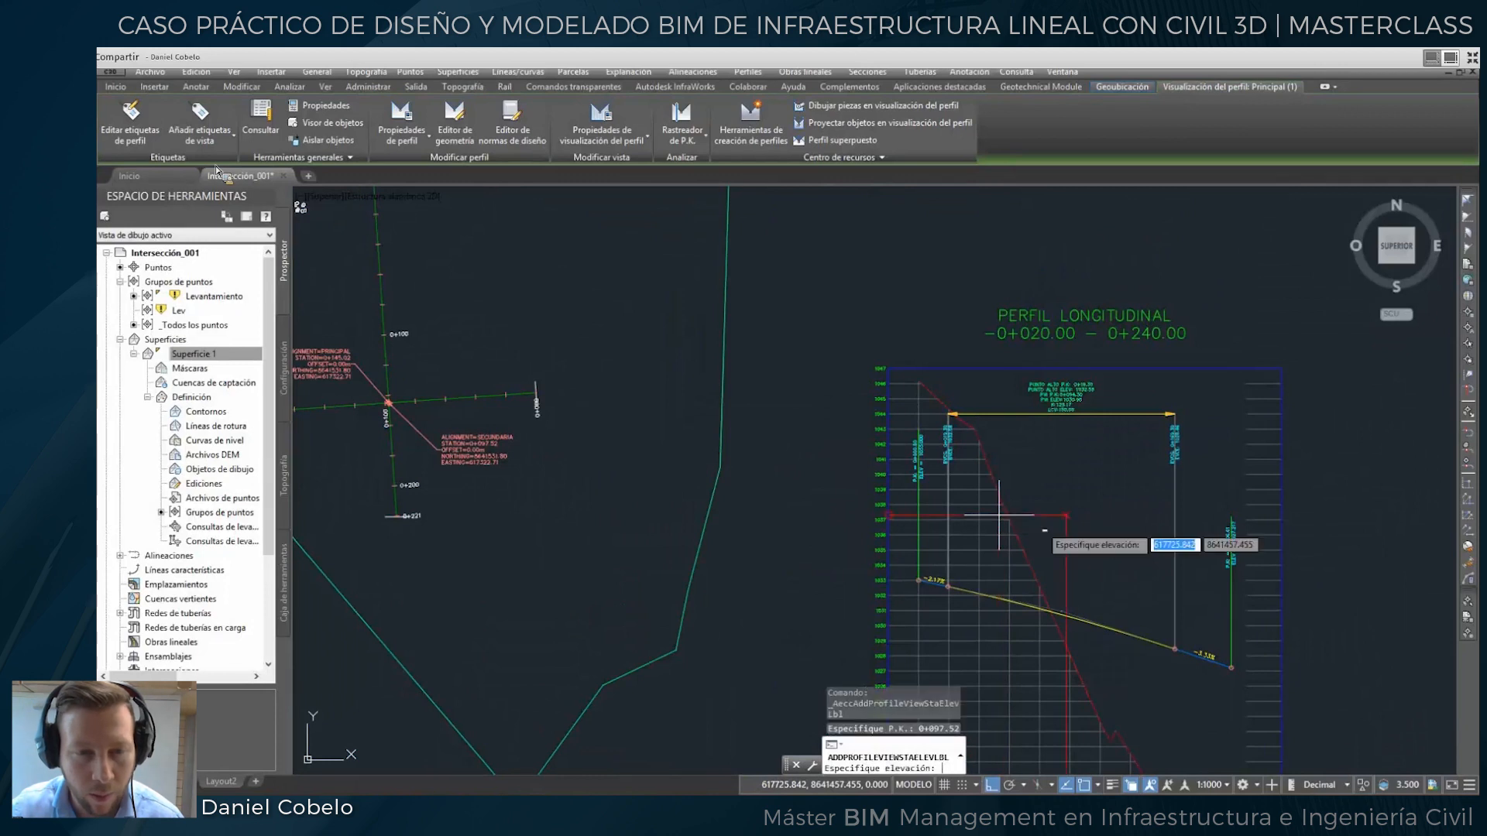
Set the label's elevation to 1029.67 m, matching the Principal crossing elevation, and finish labelling the Secundaria profile view.
{"action": "scroll", "coordinate": [1040, 730], "scroll_direction": "up", "scroll_amount": 8}
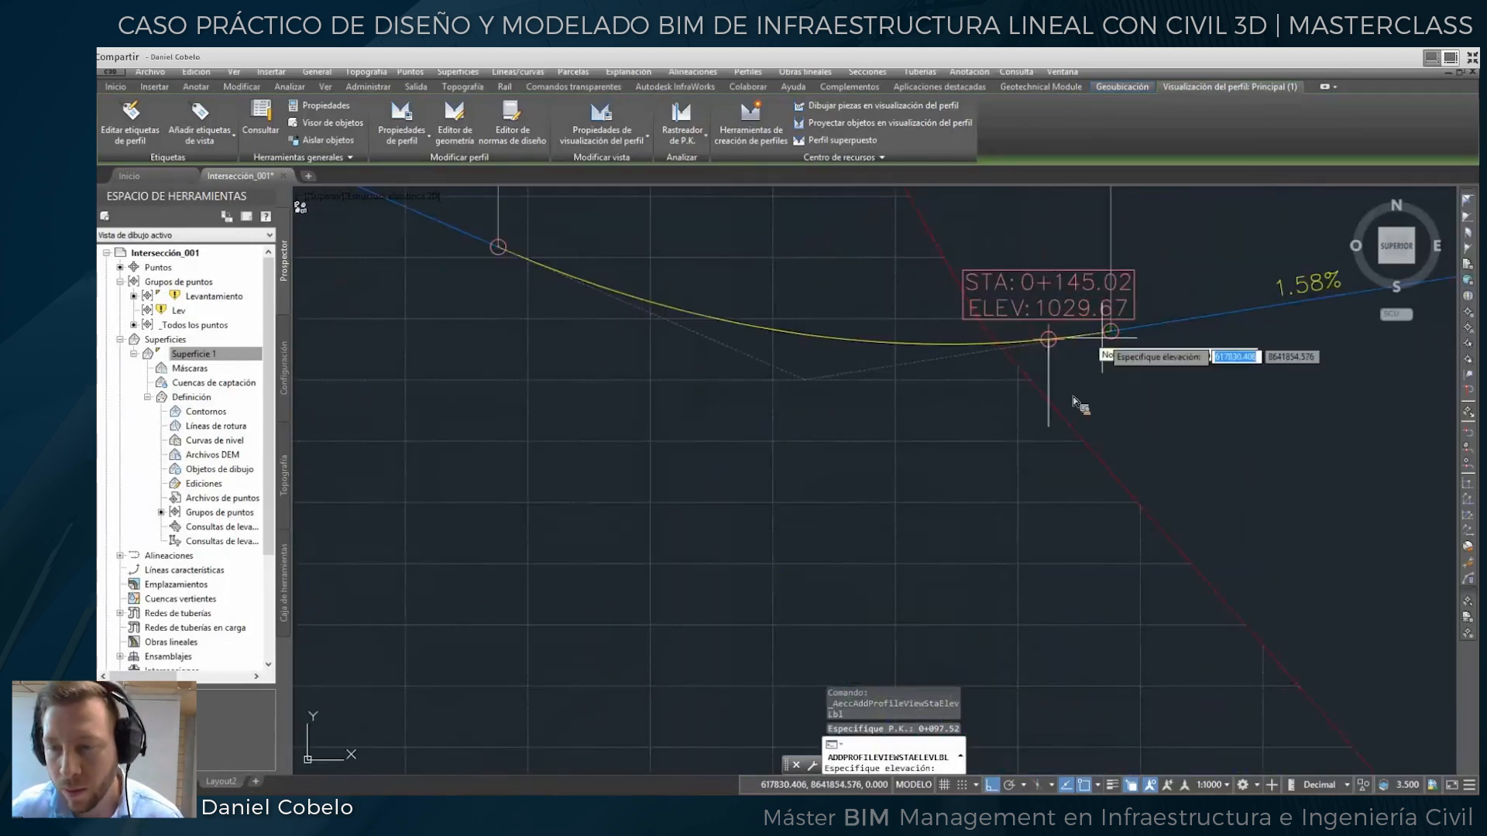
{"action": "scroll", "coordinate": [1077, 403], "scroll_direction": "down", "scroll_amount": 6}
{"action": "scroll", "coordinate": [963, 337], "scroll_direction": "up", "scroll_amount": 8}
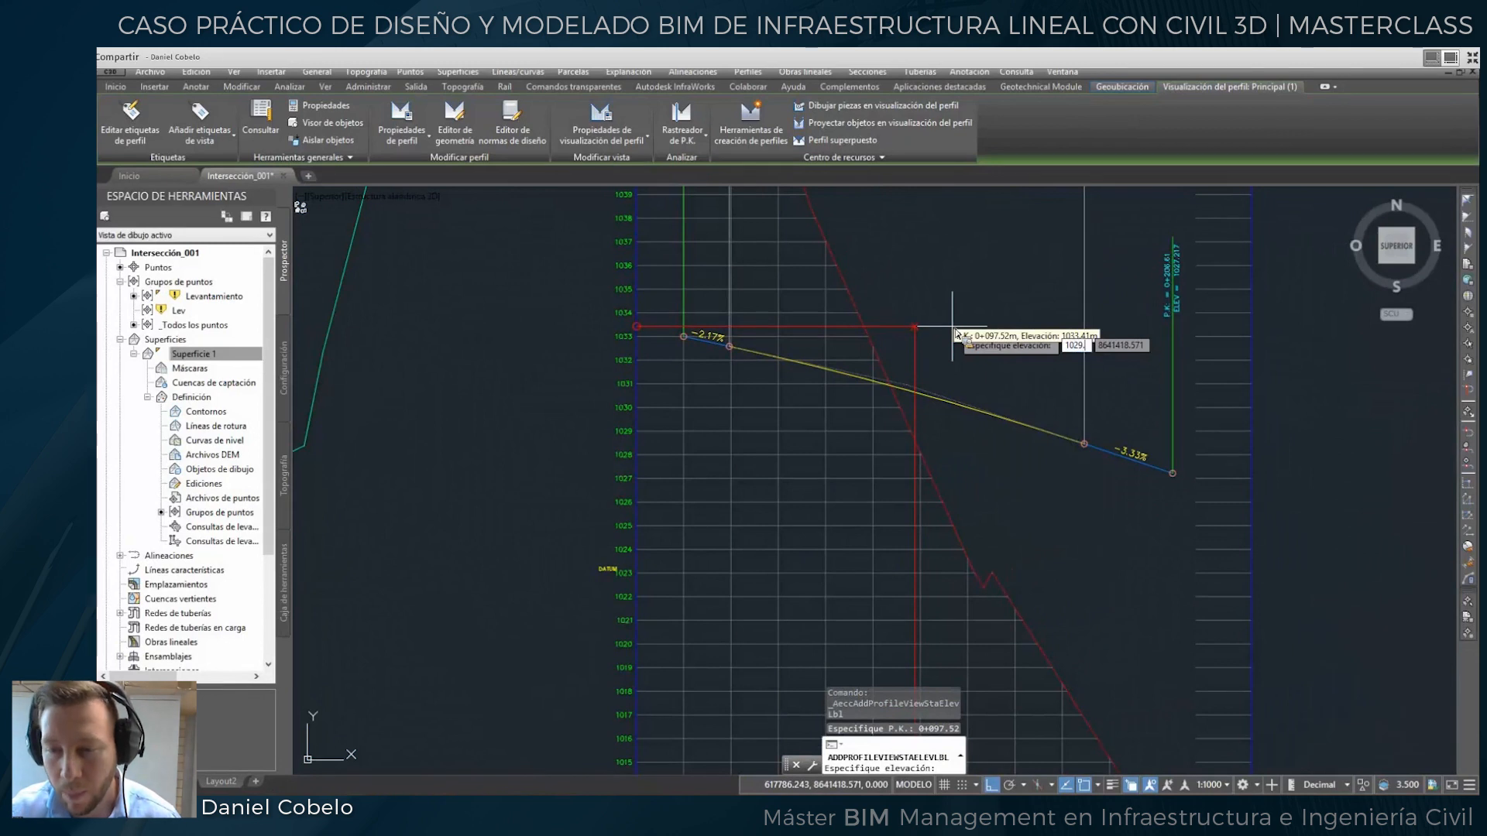
{"action": "type", "text": "67"}
{"action": "key", "text": "Return"}
{"action": "scroll", "coordinate": [921, 350], "scroll_direction": "up", "scroll_amount": 4}
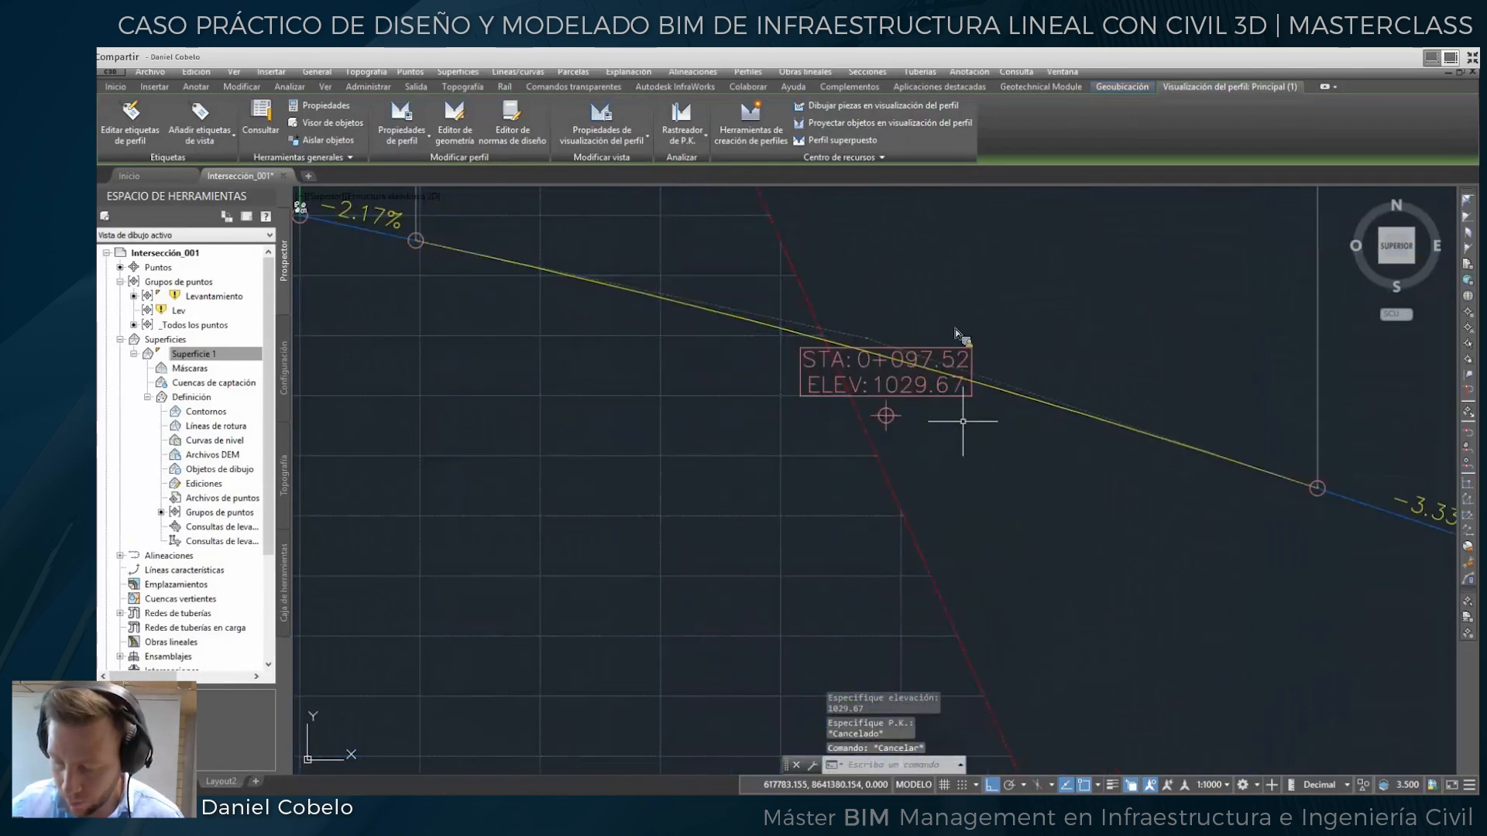
{"action": "key", "text": "Escape"}
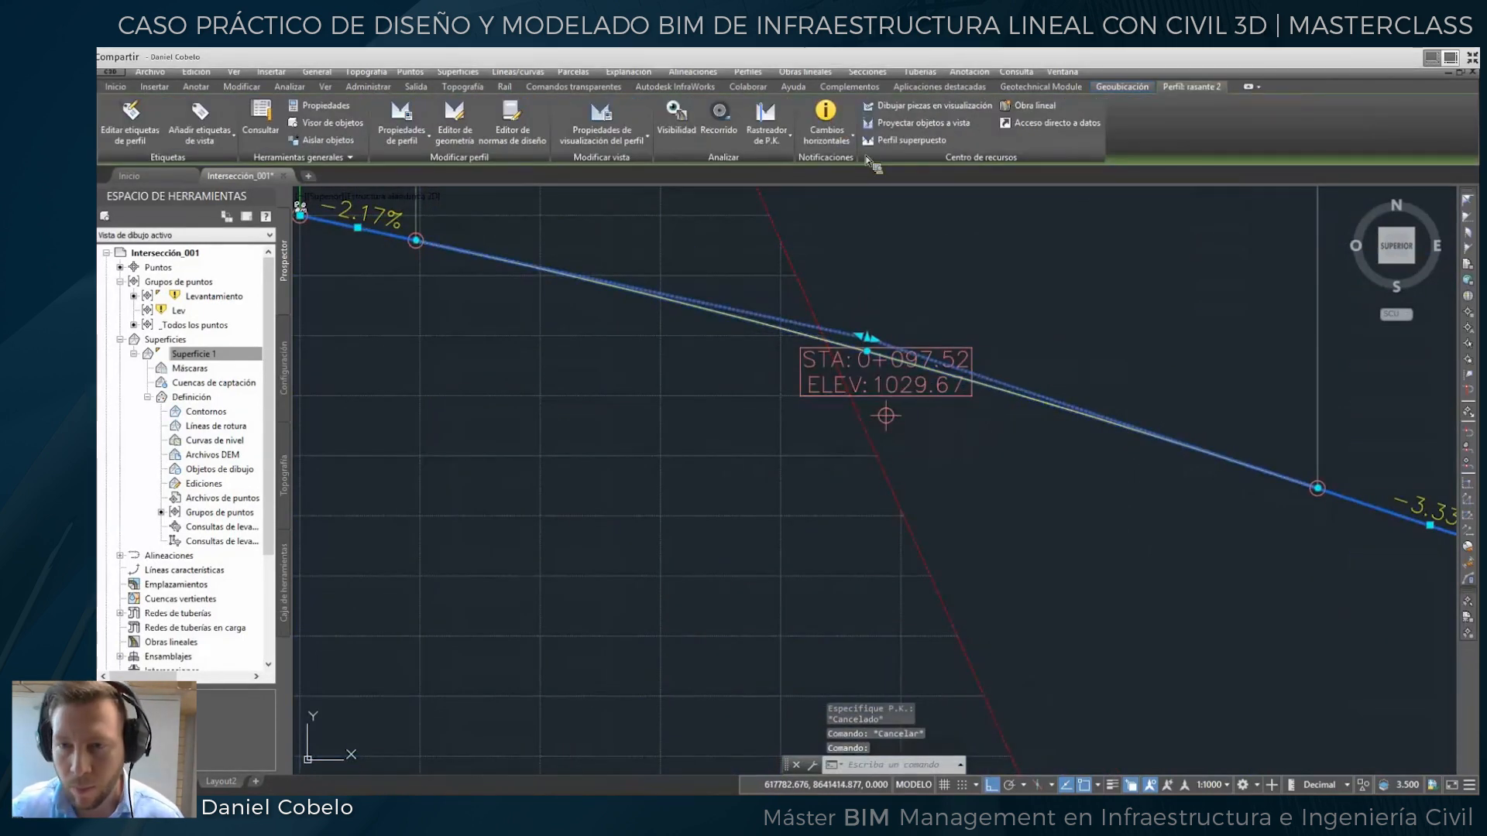
Draw a vertical auxiliary polyline from the label marker at station 0+097.52 upward past rasante 2.
{"action": "key", "text": "Escape"}
{"action": "type", "text": "pol"}
{"action": "key", "text": "Return"}
{"action": "left_click", "coordinate": [885, 416]}
{"action": "key", "text": "Escape"}
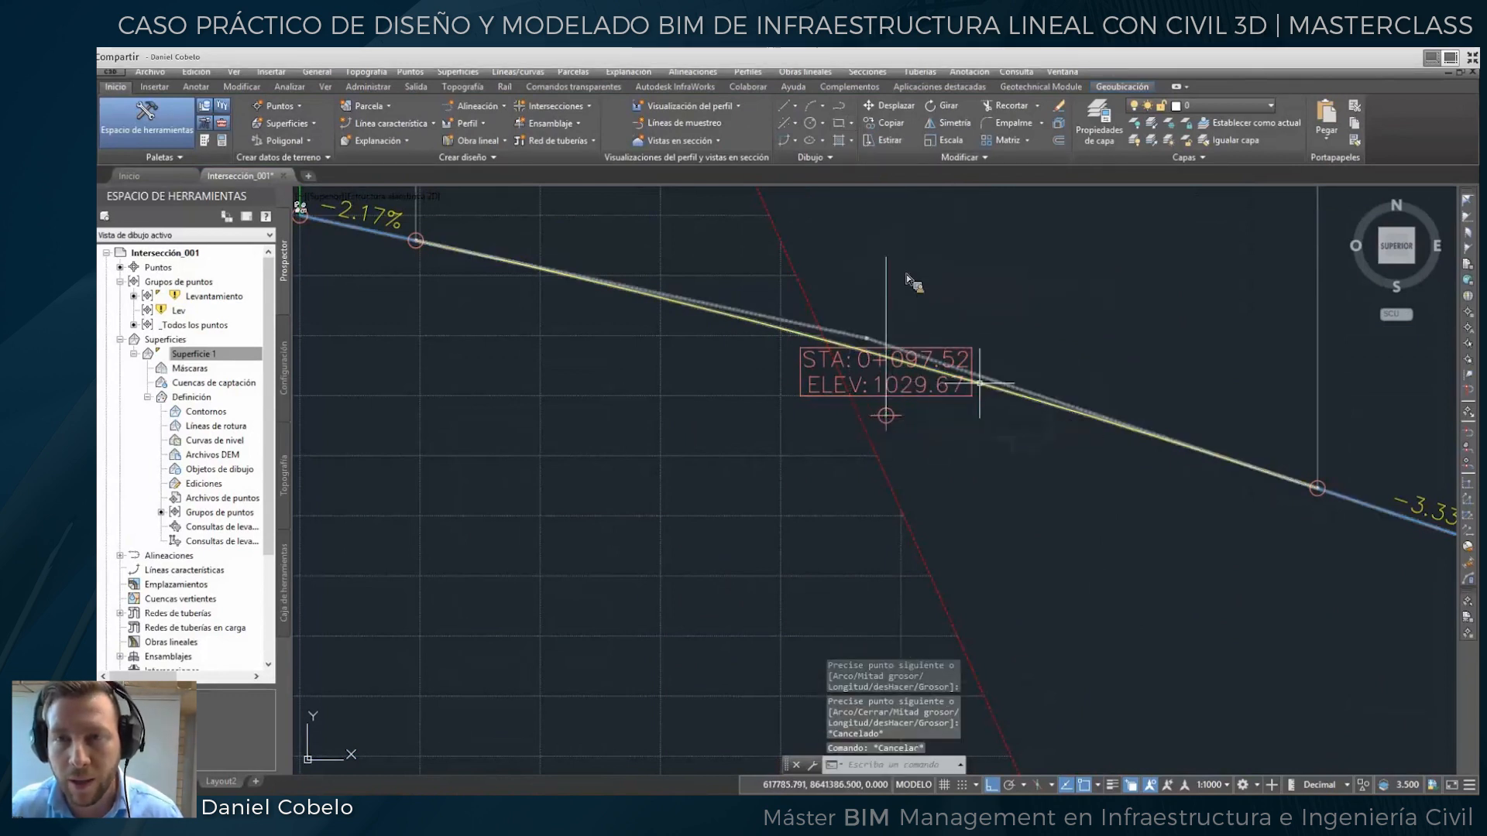
Move rasante 2 vertically down from its crossing with the auxiliary line to the centre of the 1029.67 m label marker.
{"action": "left_click", "coordinate": [982, 380]}
{"action": "left_click", "coordinate": [890, 267]}
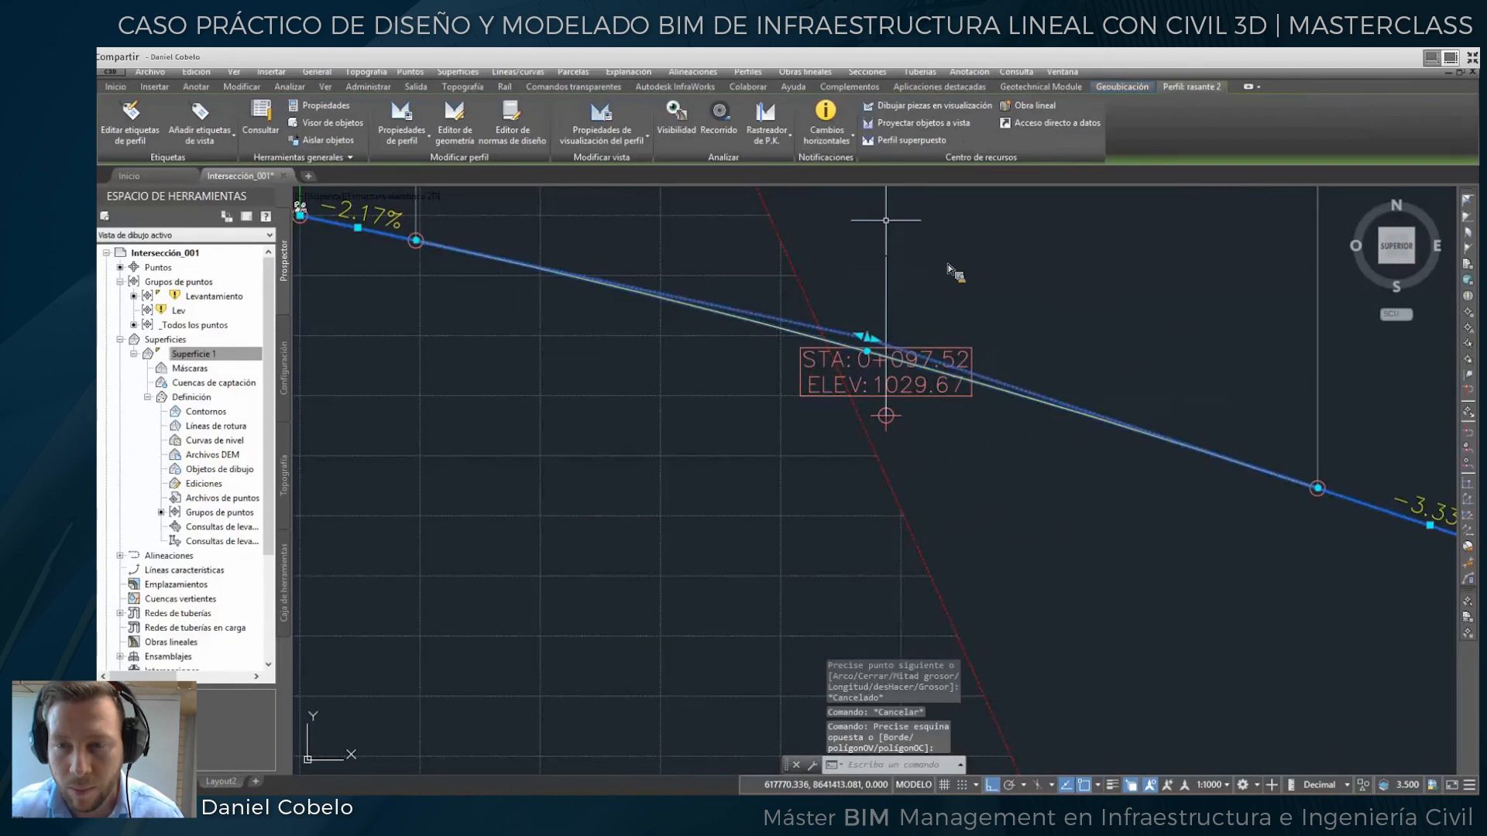
{"action": "key", "text": "Return"}
{"action": "scroll", "coordinate": [887, 364], "scroll_direction": "up", "scroll_amount": 4}
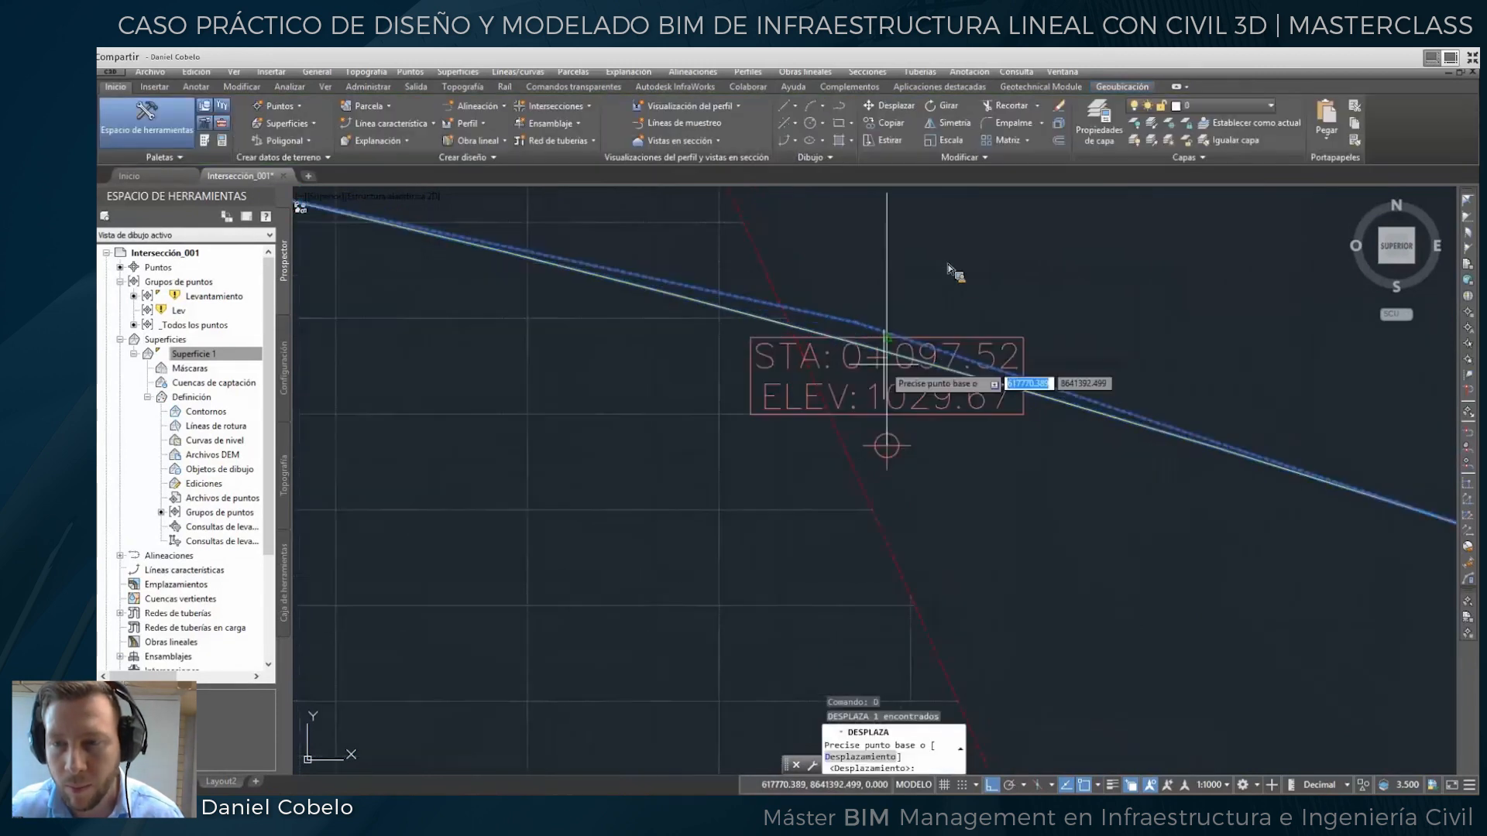
{"action": "scroll", "coordinate": [891, 325], "scroll_direction": "up", "scroll_amount": 5}
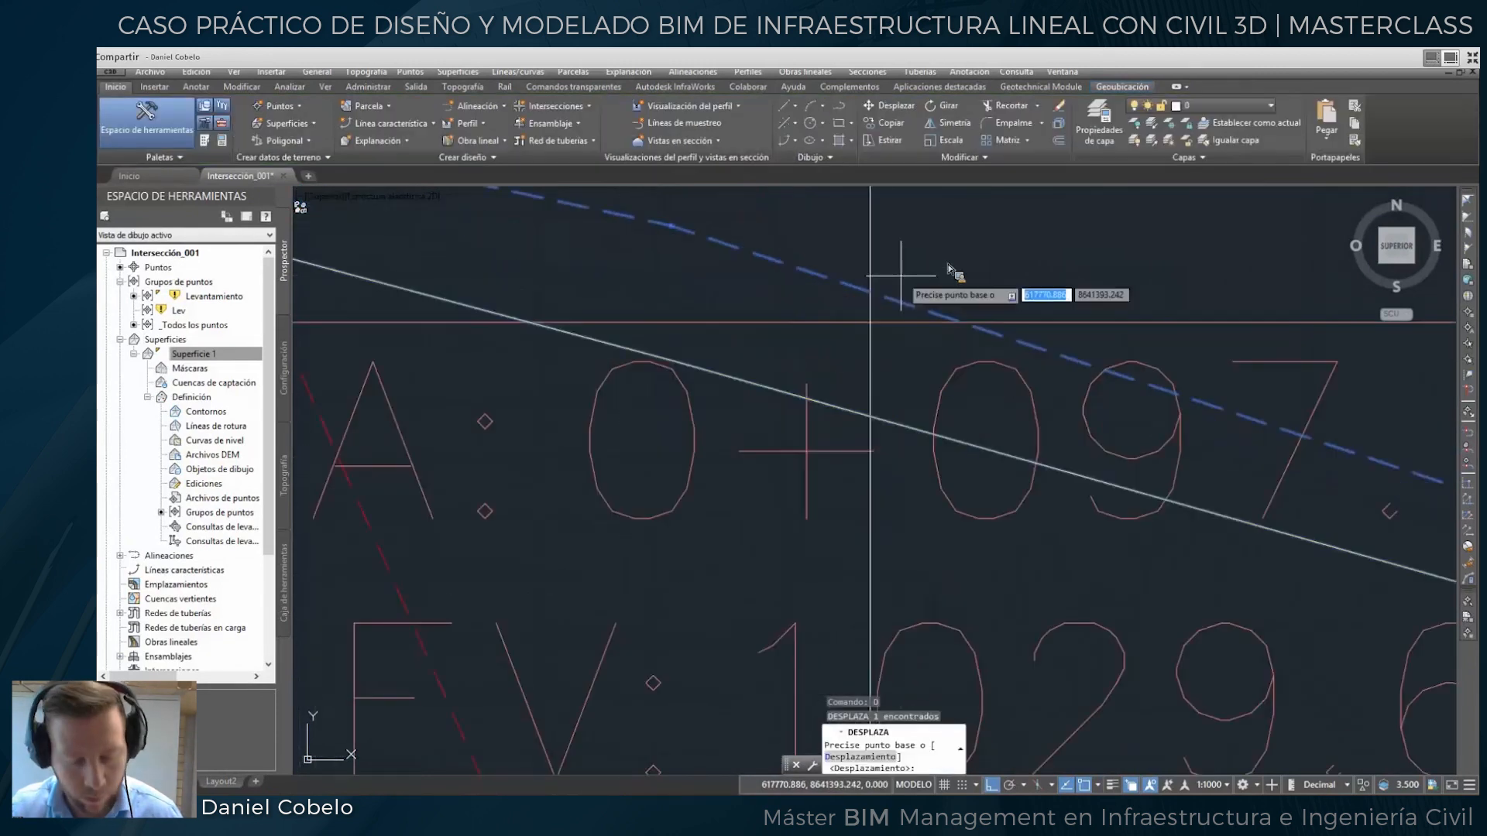
{"action": "key", "text": "F3"}
{"action": "left_click", "coordinate": [871, 418]}
{"action": "scroll", "coordinate": [870, 434], "scroll_direction": "down", "scroll_amount": 4}
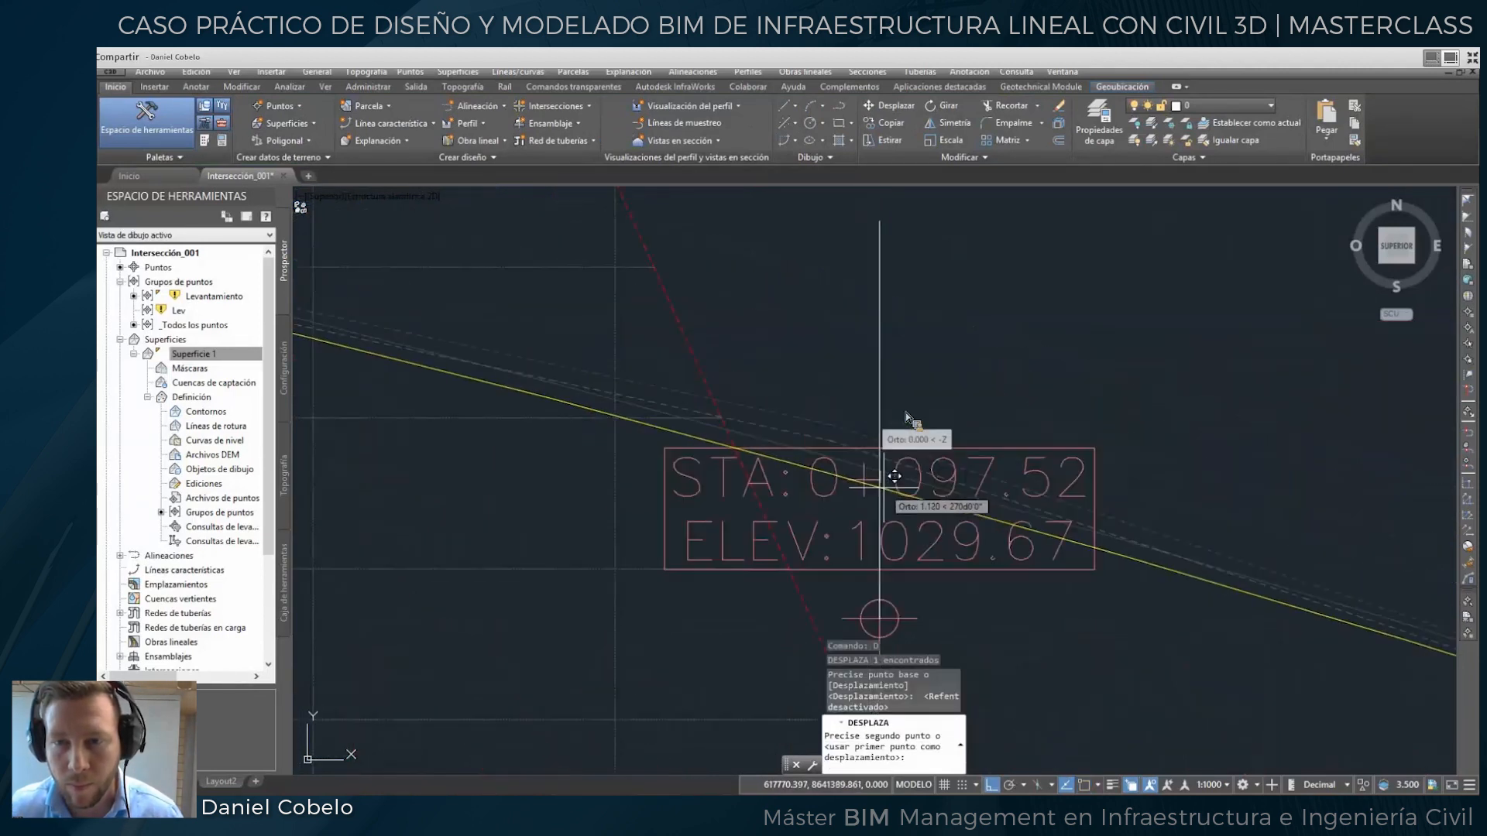
{"action": "key", "text": "F3"}
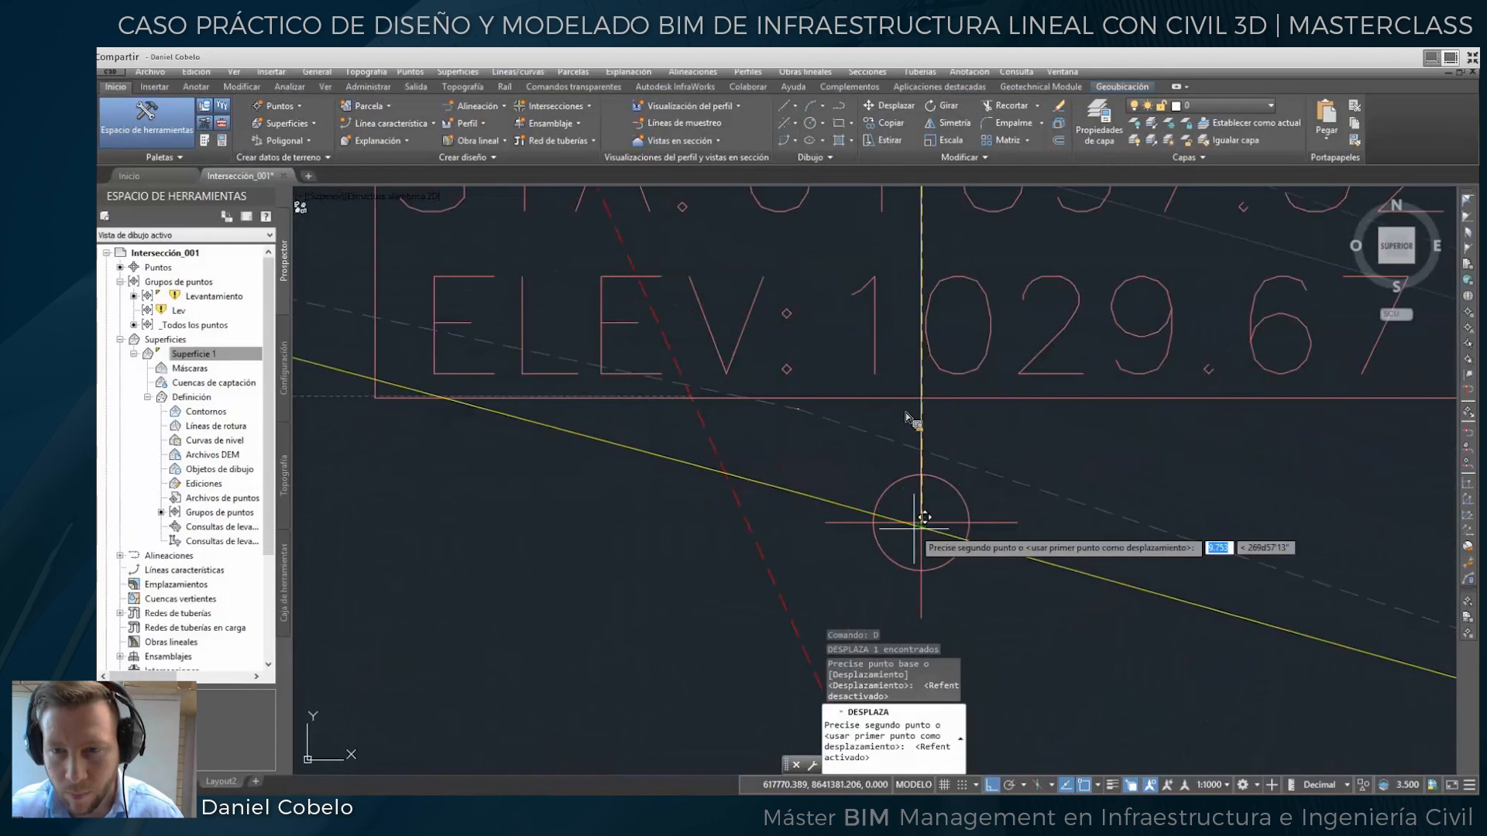
{"action": "key", "text": "Escape"}
Delete the auxiliary vertical polyline at station 0+097.52 in the Secundaria profile view.
{"action": "scroll", "coordinate": [1008, 569], "scroll_direction": "down", "scroll_amount": 3}
{"action": "scroll", "coordinate": [1057, 526], "scroll_direction": "down", "scroll_amount": 4}
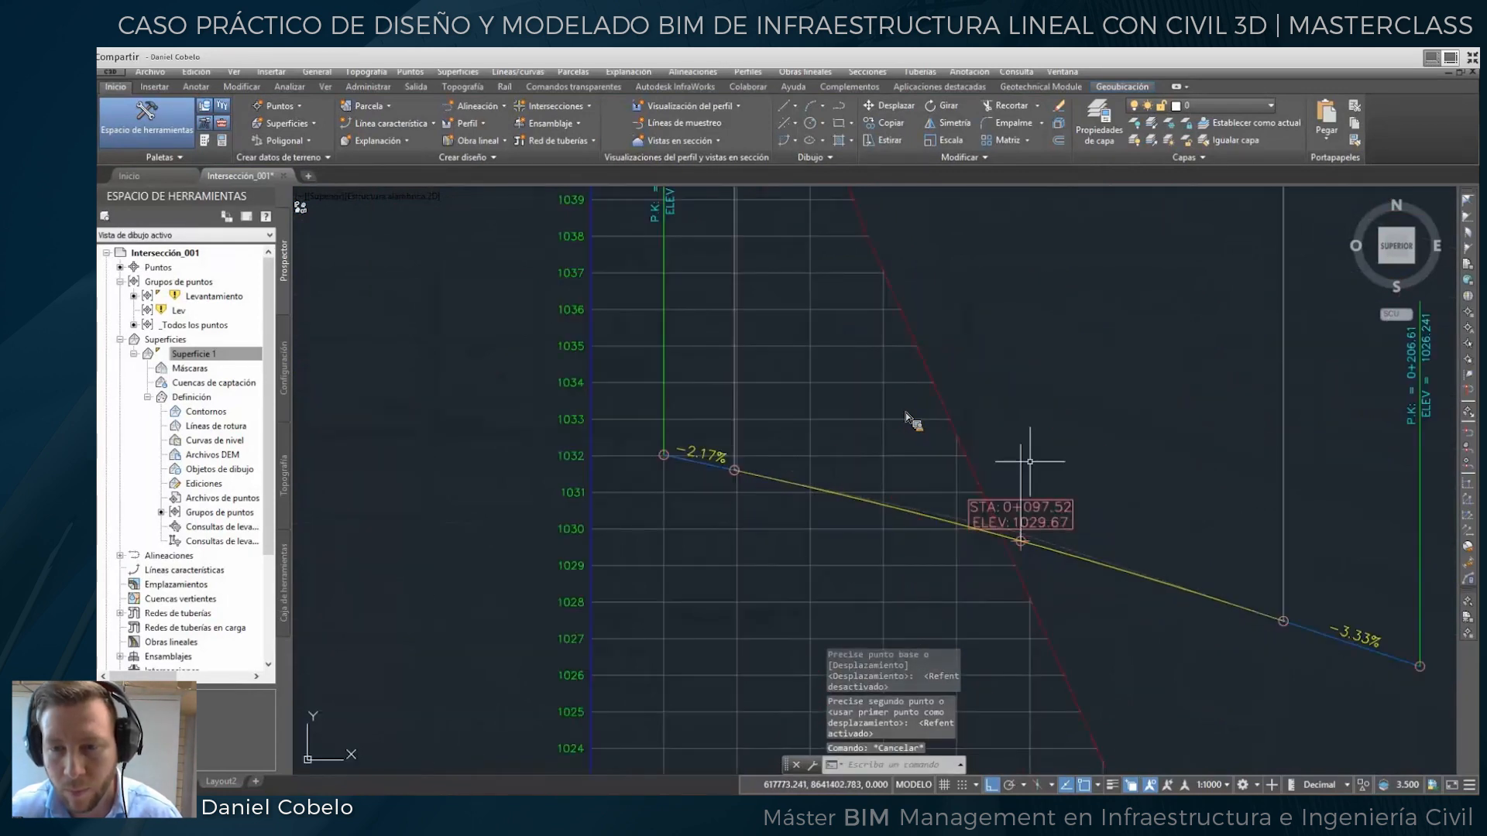
{"action": "left_click", "coordinate": [1022, 463]}
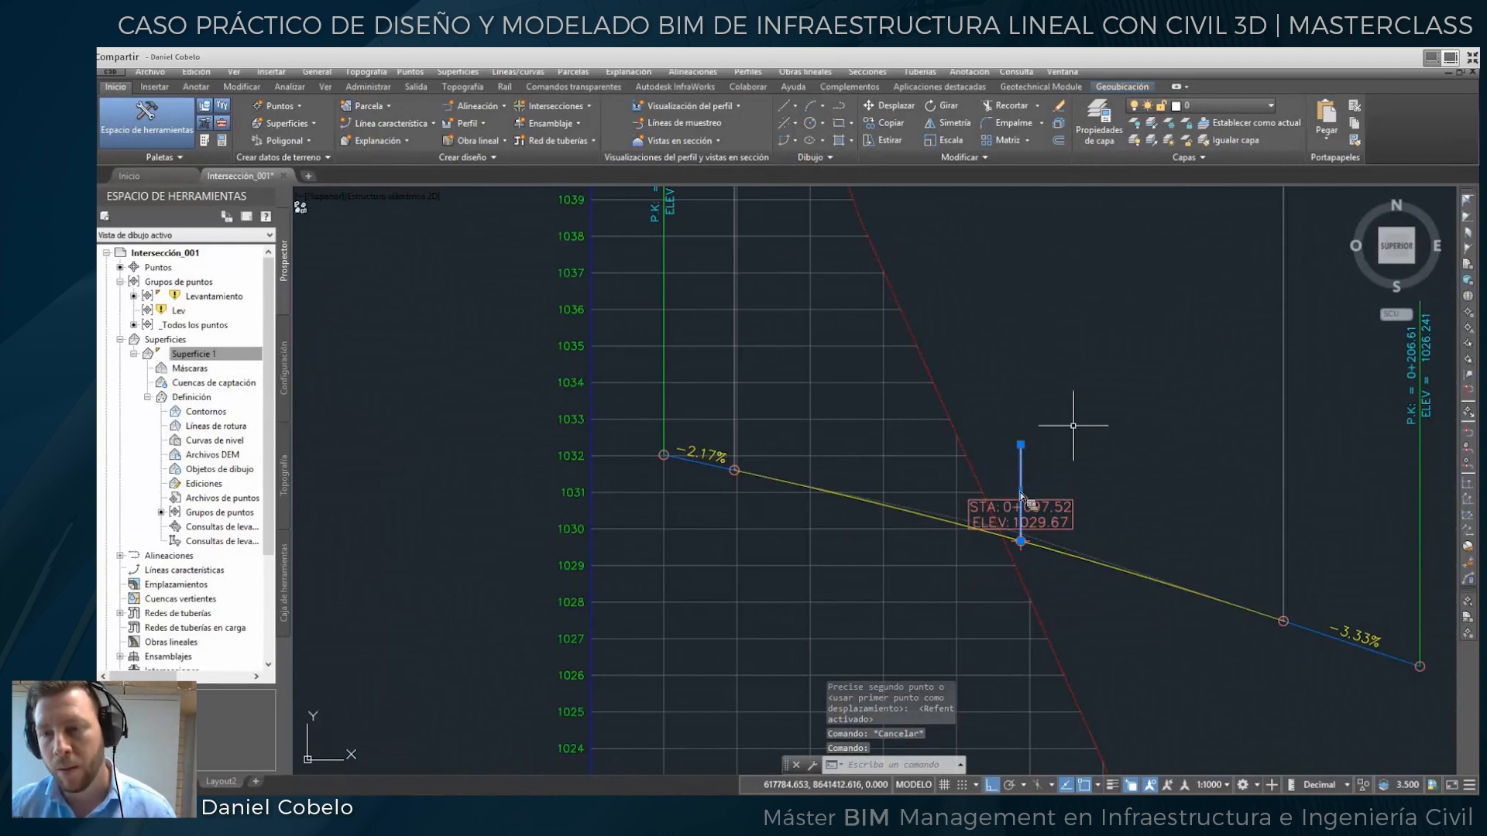
{"action": "key", "text": "Delete"}
In the Principal profile view's data bands, assign Rasante 1 as Perfil2 of the first five bands and to the vertical geometry band.
{"action": "scroll", "coordinate": [1072, 426], "scroll_direction": "down", "scroll_amount": 6}
{"action": "scroll", "coordinate": [950, 362], "scroll_direction": "up", "scroll_amount": 4}
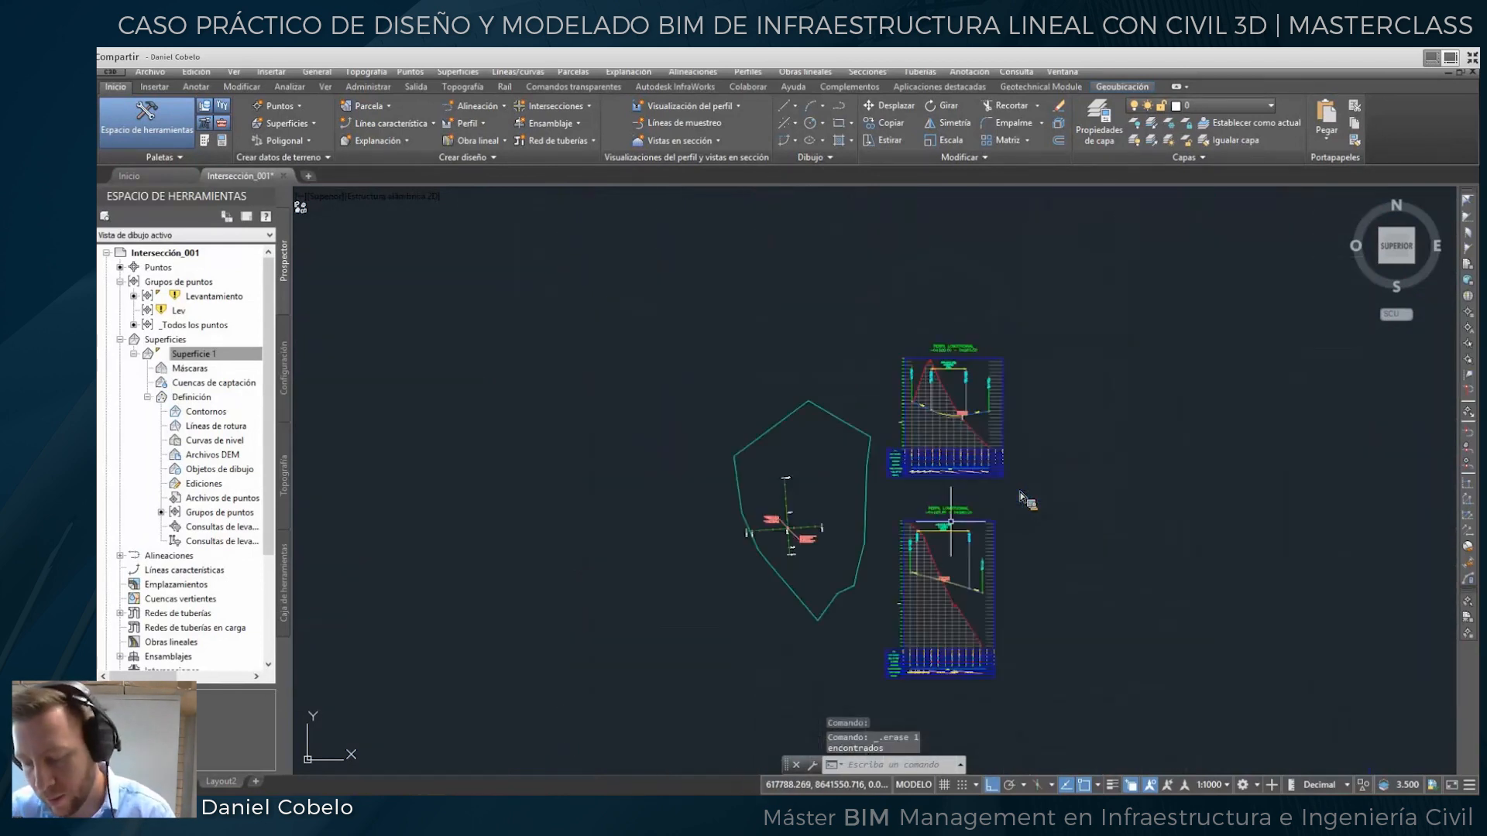
{"action": "scroll", "coordinate": [968, 361], "scroll_direction": "up", "scroll_amount": 2}
{"action": "left_click", "coordinate": [1006, 360]}
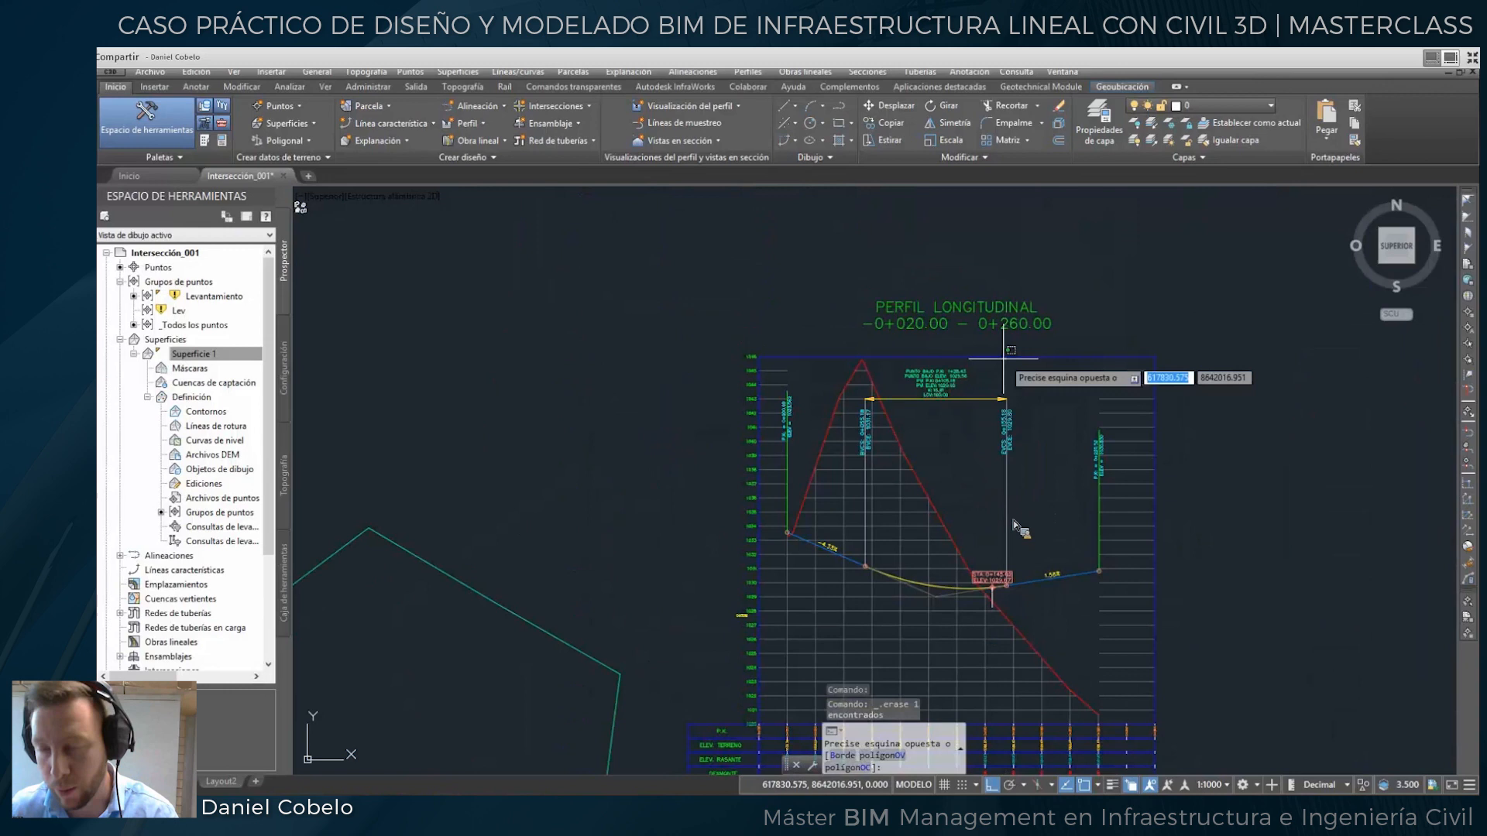
{"action": "left_click", "coordinate": [1001, 357]}
{"action": "right_click", "coordinate": [979, 353]}
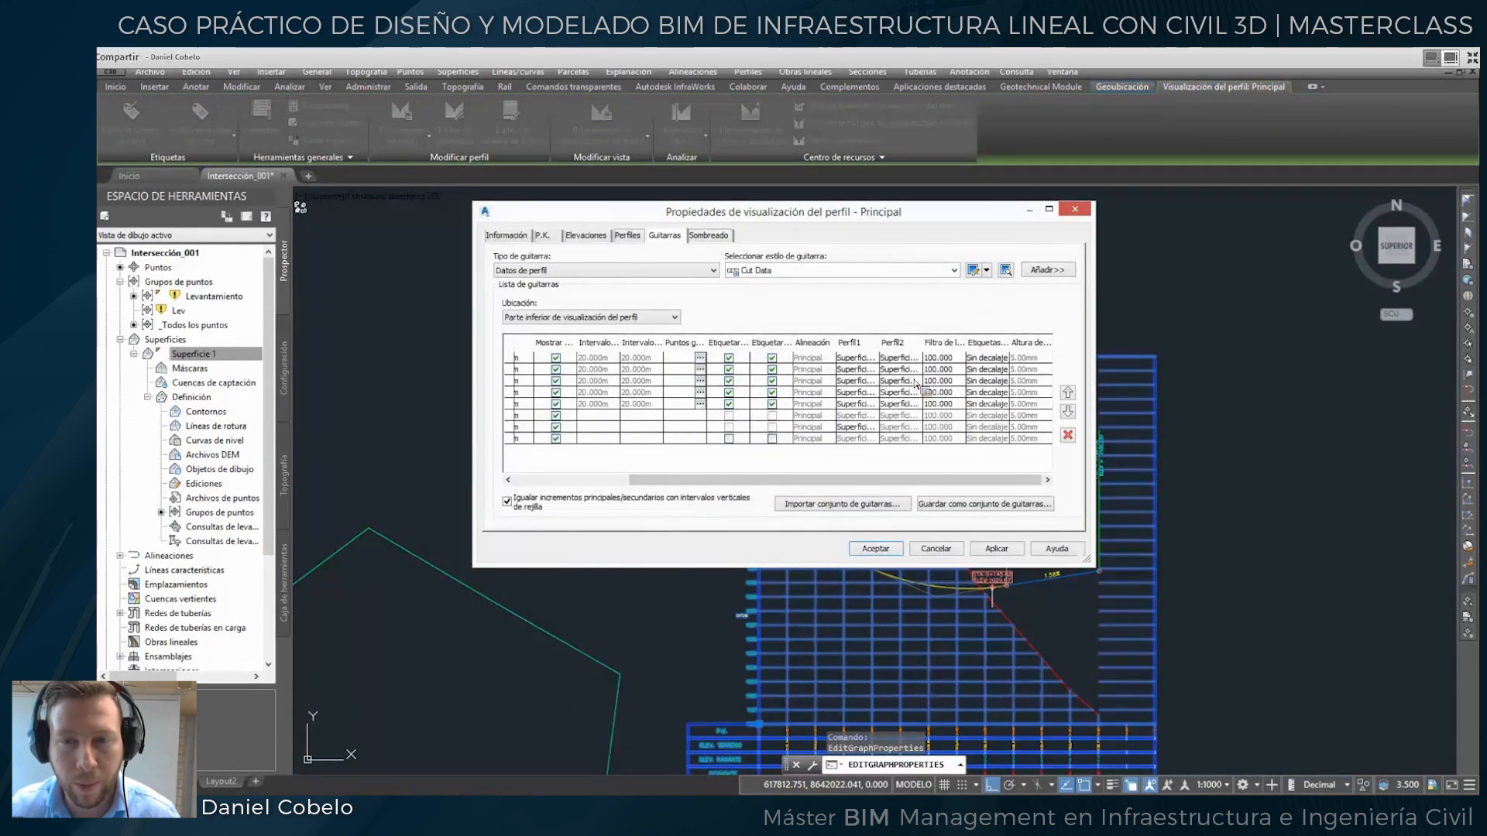
{"action": "left_click", "coordinate": [901, 359]}
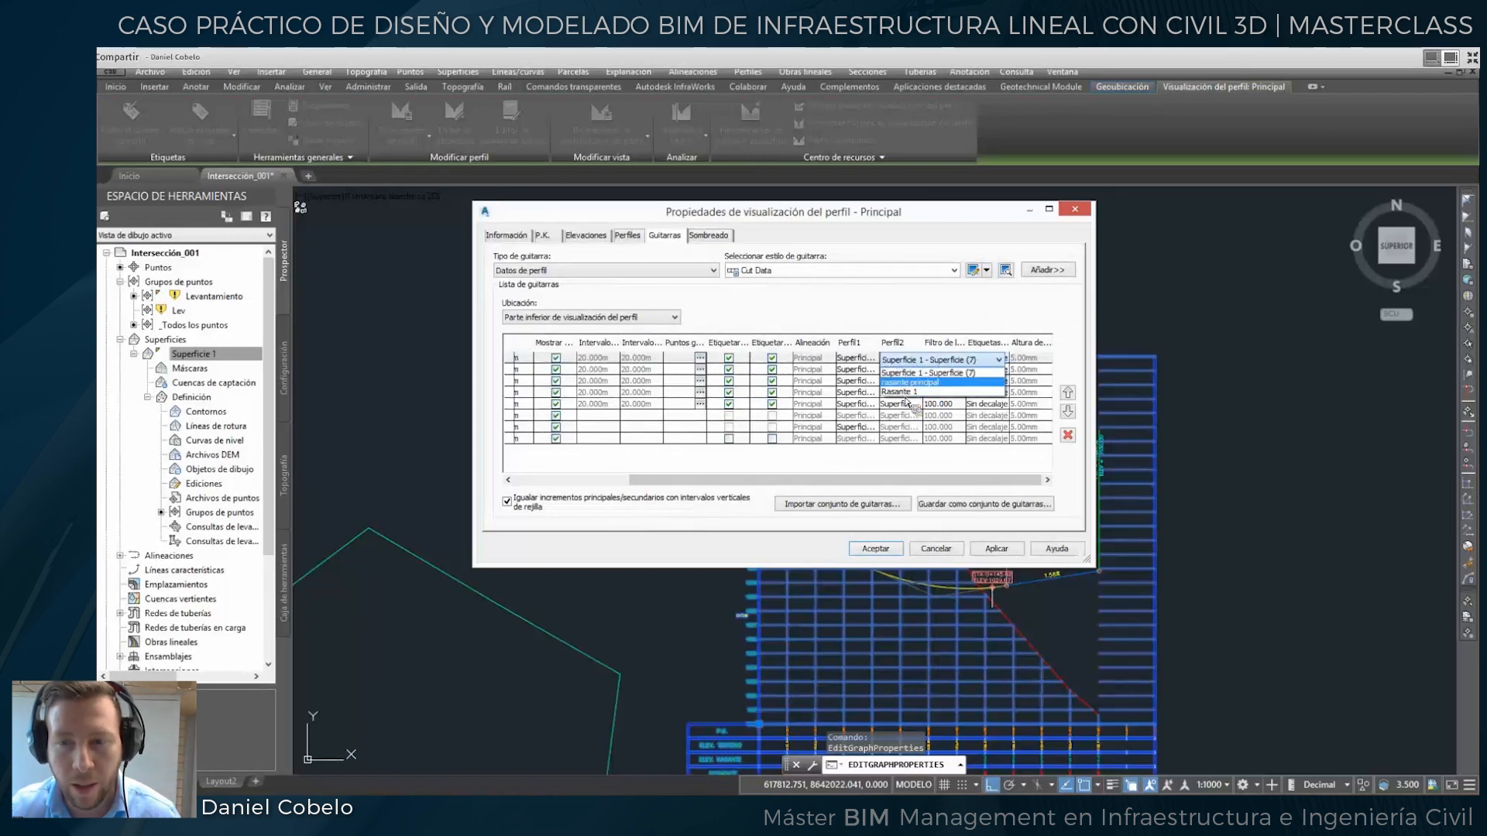
{"action": "left_click", "coordinate": [908, 393]}
{"action": "left_click", "coordinate": [902, 370]}
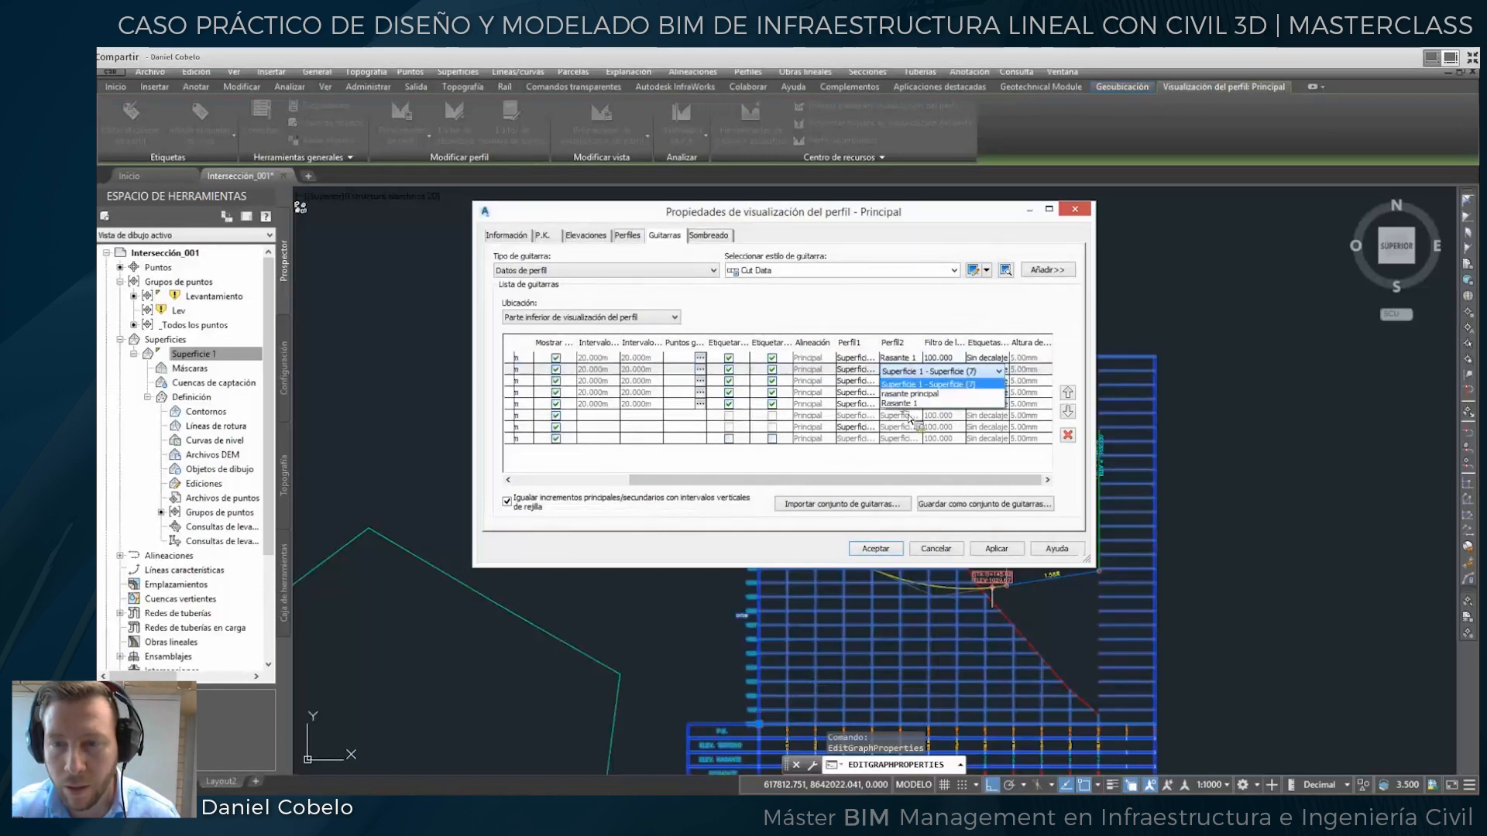
{"action": "left_click", "coordinate": [910, 402]}
{"action": "left_click", "coordinate": [901, 381]}
{"action": "left_click", "coordinate": [902, 415]}
{"action": "left_click", "coordinate": [900, 393]}
{"action": "left_click", "coordinate": [902, 426]}
{"action": "left_click", "coordinate": [901, 403]}
{"action": "left_click", "coordinate": [898, 437]}
{"action": "left_click", "coordinate": [878, 547]}
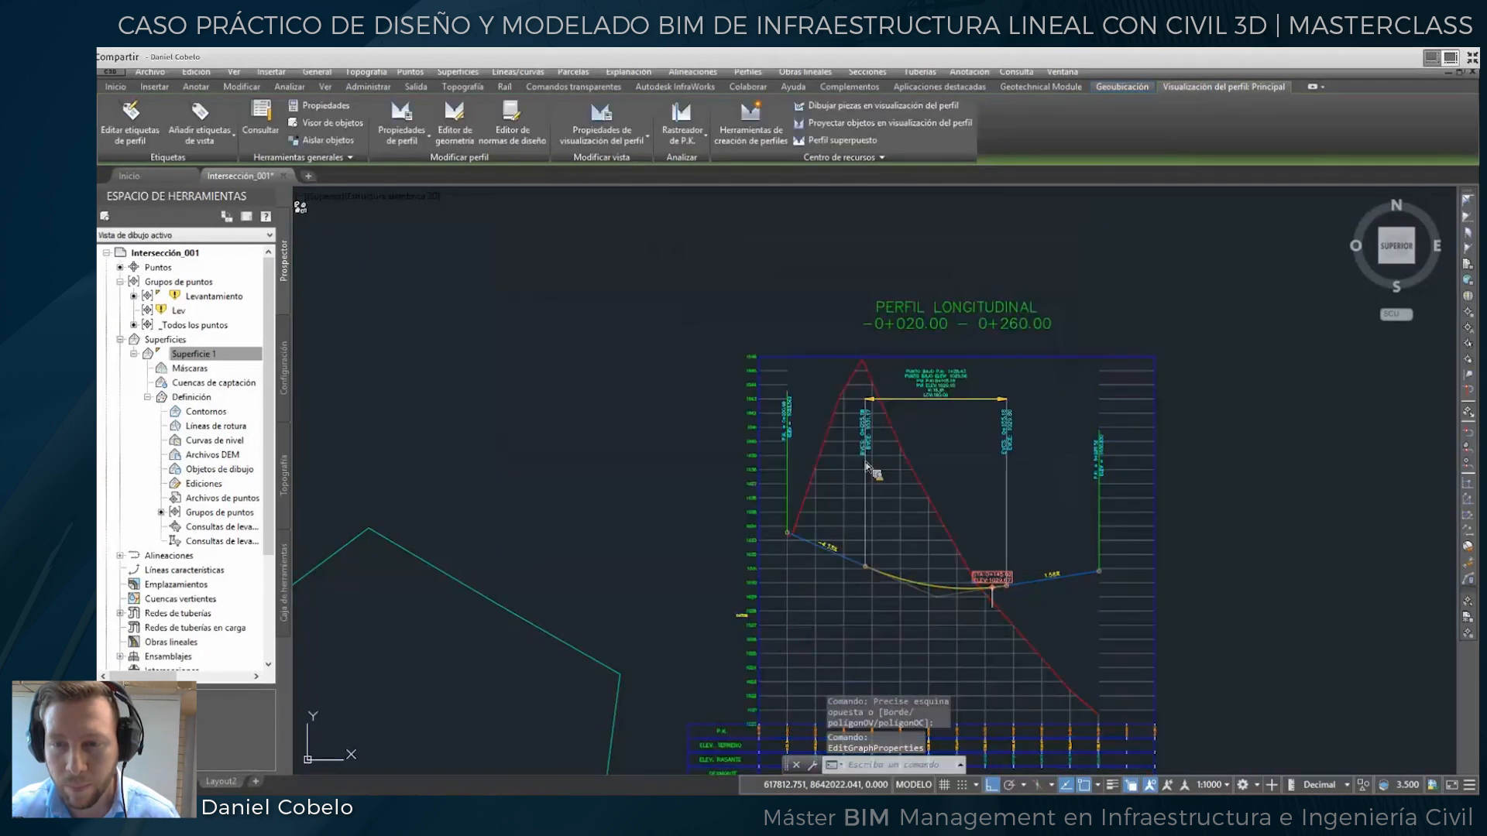
Review the Principal profile view's data bands, from stations and grade elevations to vertical geometry and superelevation.
{"action": "key", "text": "Escape"}
{"action": "scroll", "coordinate": [868, 481], "scroll_direction": "down", "scroll_amount": 5}
{"action": "middle_click_drag", "start_coordinate": [850, 637], "coordinate": [829, 532]}
{"action": "scroll", "coordinate": [829, 531], "scroll_direction": "up", "scroll_amount": 5}
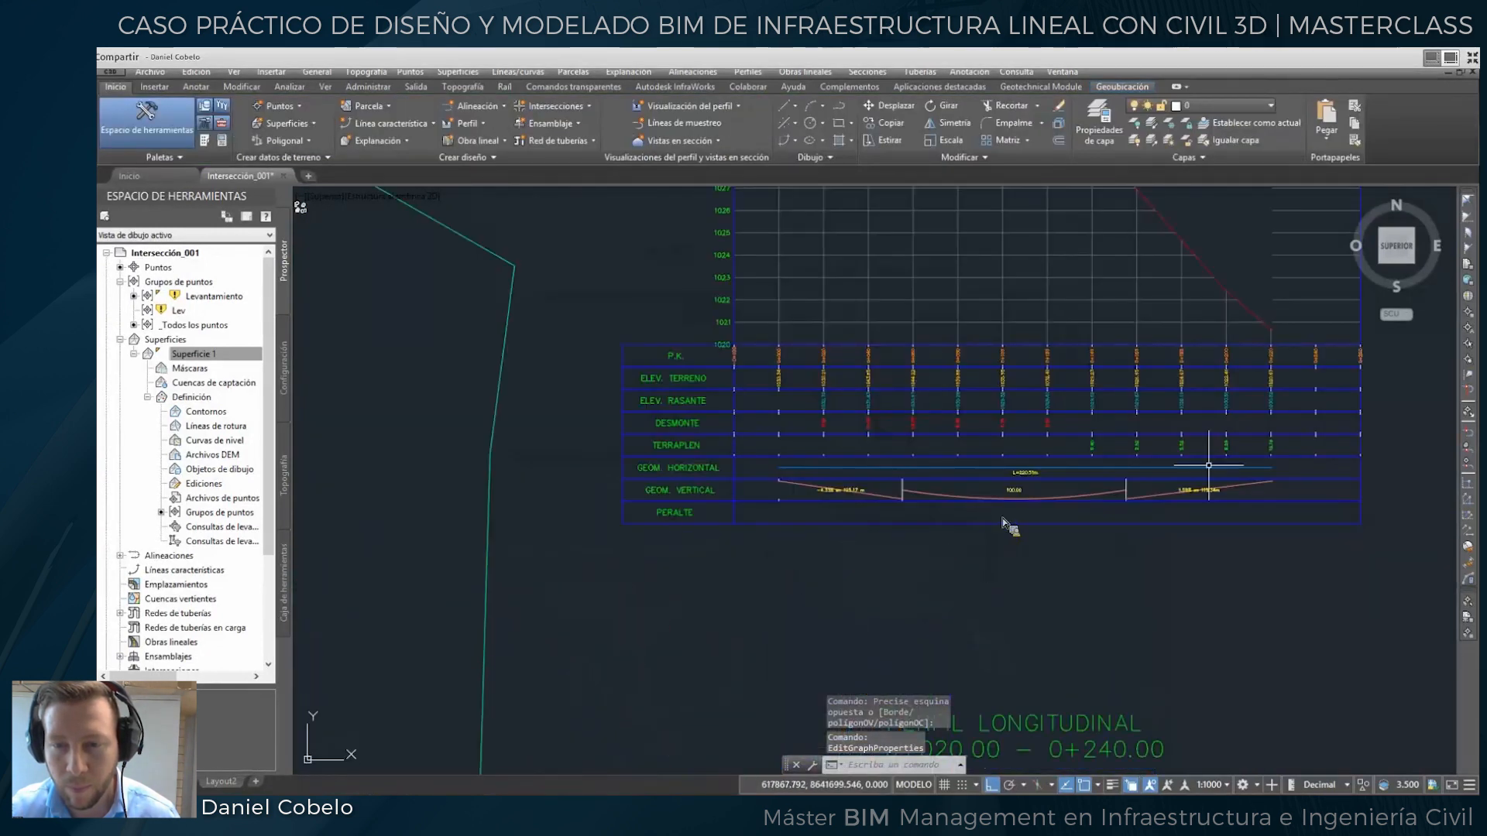
{"action": "middle_click_drag", "start_coordinate": [1007, 511], "coordinate": [949, 526]}
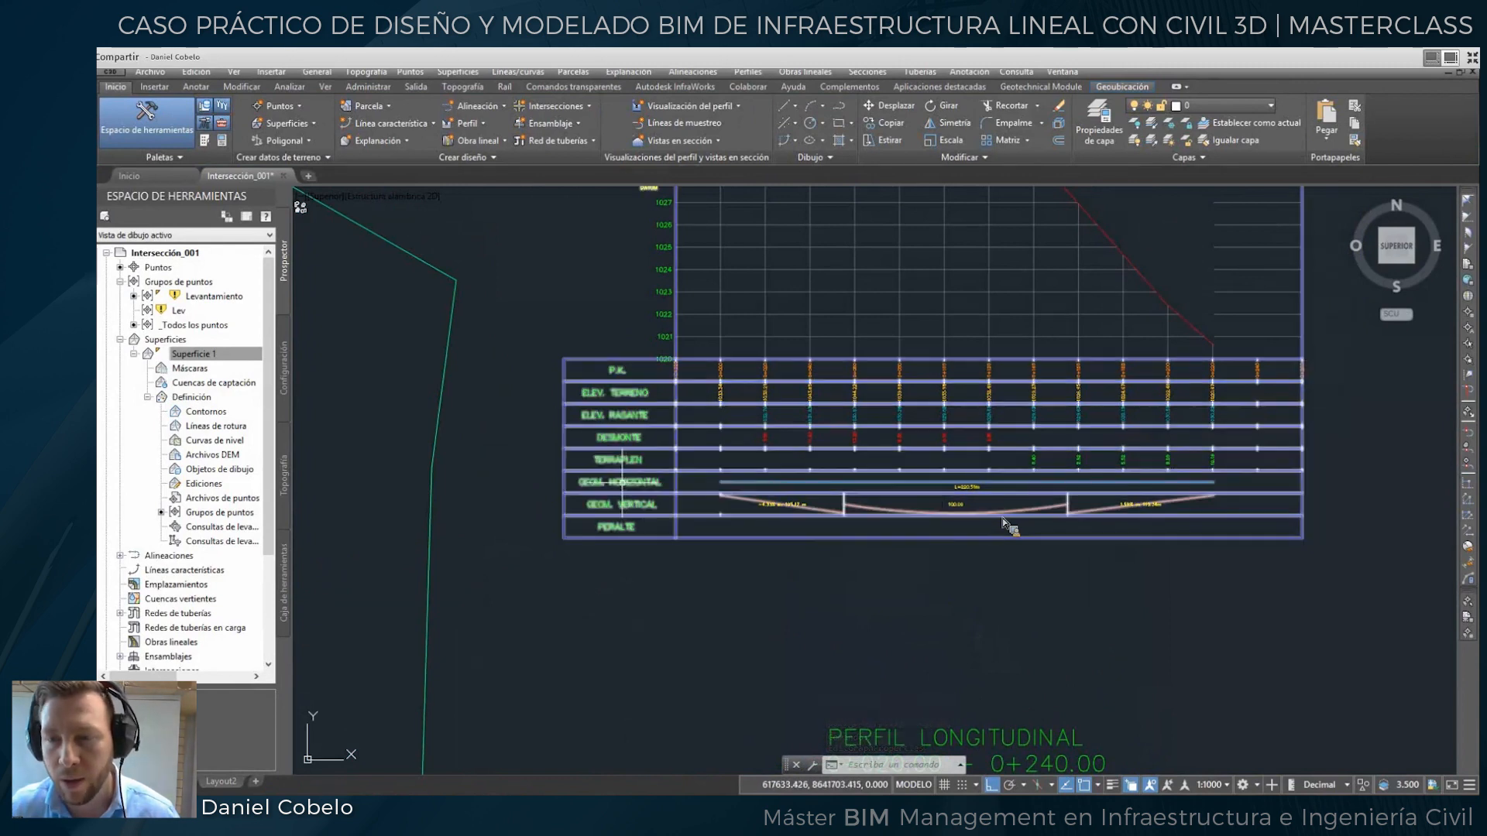
{"action": "scroll", "coordinate": [941, 520], "scroll_direction": "down", "scroll_amount": 2}
{"action": "scroll", "coordinate": [725, 402], "scroll_direction": "up", "scroll_amount": 2}
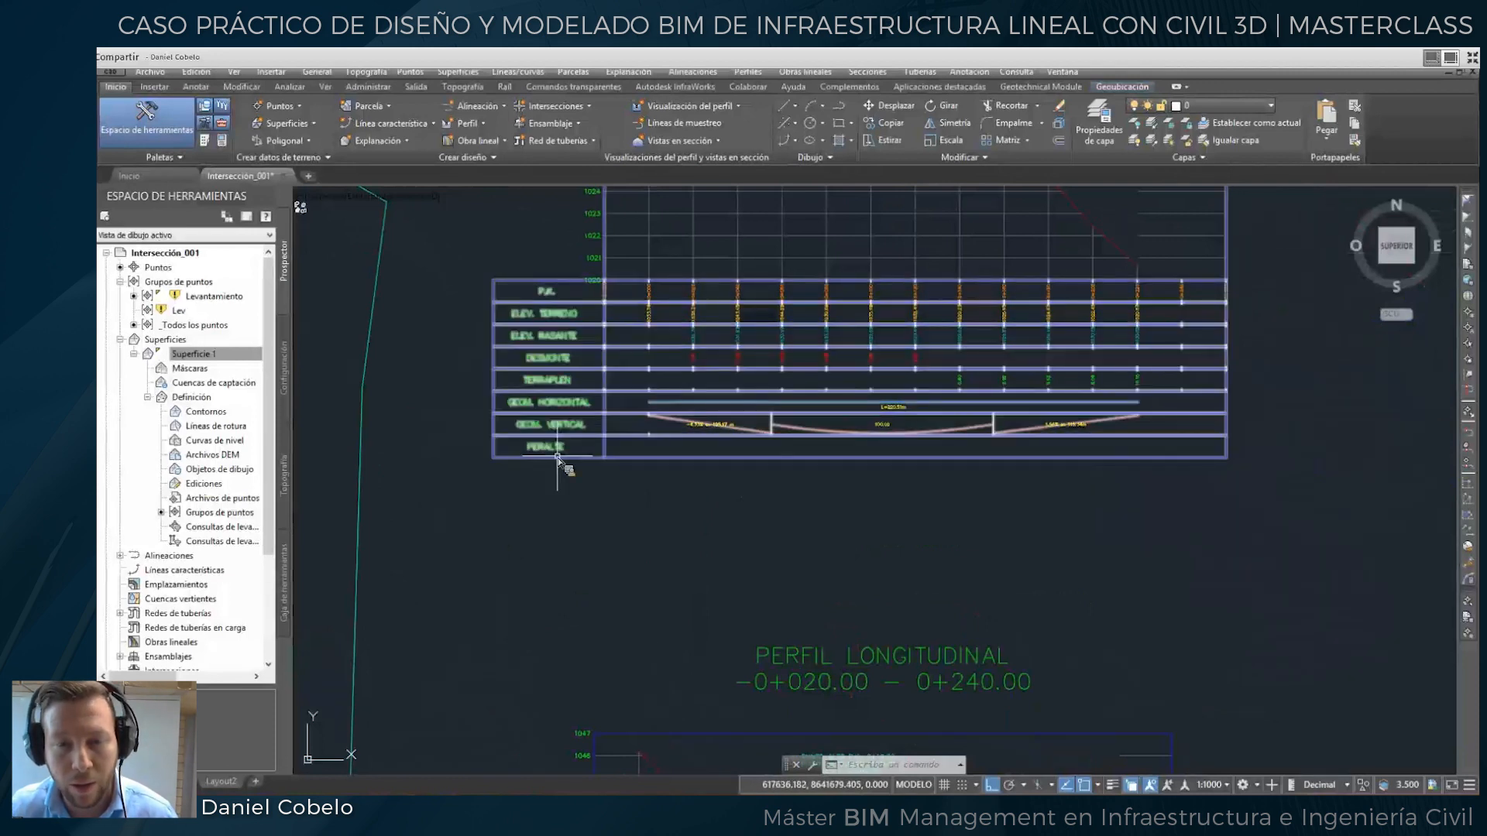
Examine the Principal alignment in plan and locate the superelevation tool available for it.
{"action": "scroll", "coordinate": [555, 457], "scroll_direction": "down", "scroll_amount": 4}
{"action": "middle_click_drag", "start_coordinate": [557, 461], "coordinate": [776, 470]}
{"action": "scroll", "coordinate": [613, 456], "scroll_direction": "up", "scroll_amount": 4}
{"action": "scroll", "coordinate": [674, 494], "scroll_direction": "down", "scroll_amount": 4}
{"action": "middle_click_drag", "start_coordinate": [641, 513], "coordinate": [794, 450]}
{"action": "scroll", "coordinate": [592, 483], "scroll_direction": "up", "scroll_amount": 4}
{"action": "middle_click_drag", "start_coordinate": [686, 461], "coordinate": [671, 489]}
{"action": "left_click", "coordinate": [598, 453]}
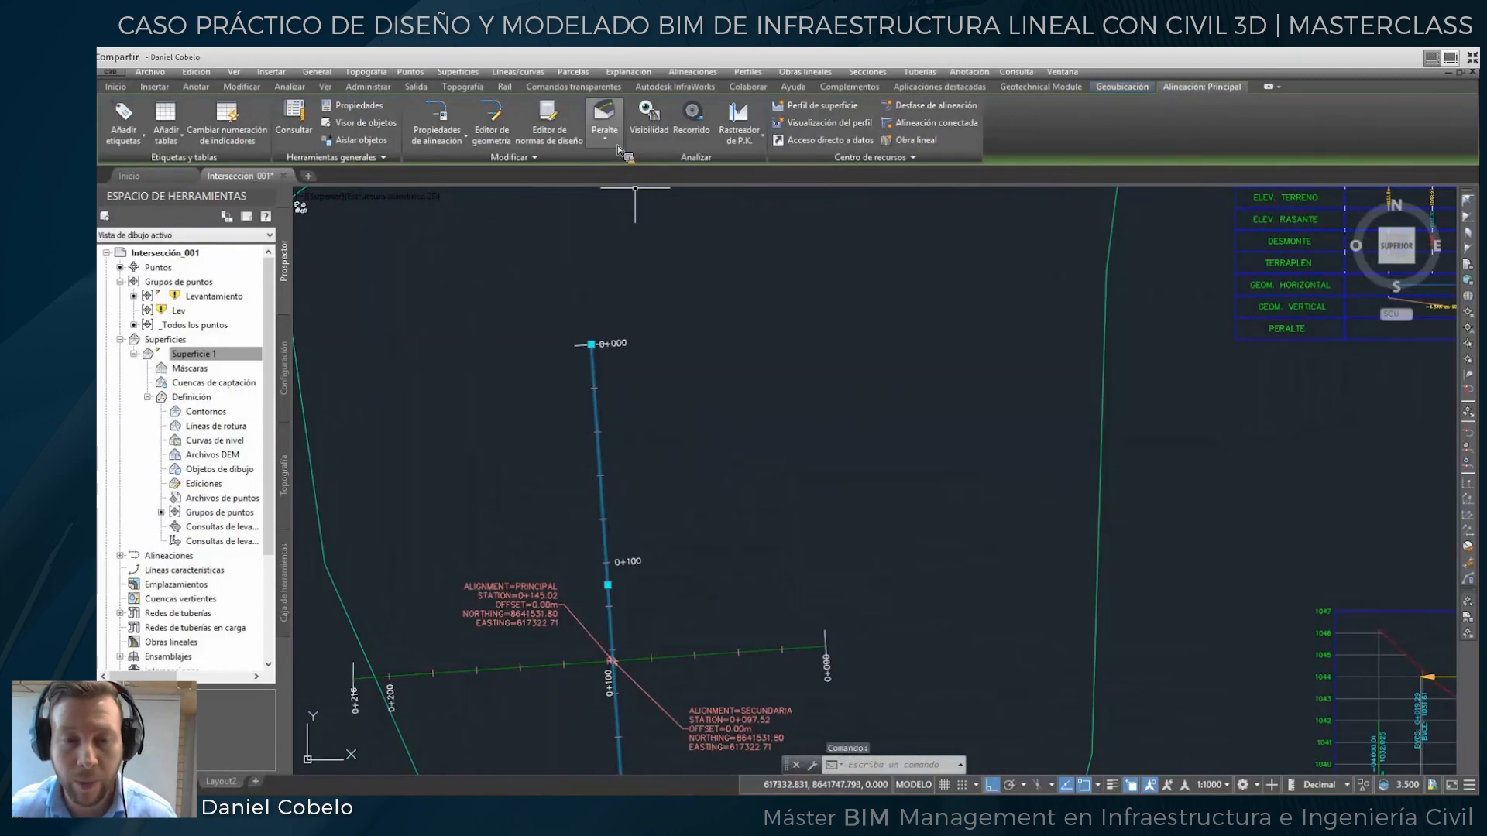
{"action": "key", "text": "Escape"}
In the Secundaria profile view's data bands, set Perfil2 to rasante 2 for the first five bands and Perfil1 to rasante 2 for vertical geometry.
{"action": "scroll", "coordinate": [1002, 472], "scroll_direction": "down", "scroll_amount": 6}
{"action": "middle_click_drag", "start_coordinate": [1119, 535], "coordinate": [911, 408]}
{"action": "scroll", "coordinate": [916, 385], "scroll_direction": "up", "scroll_amount": 4}
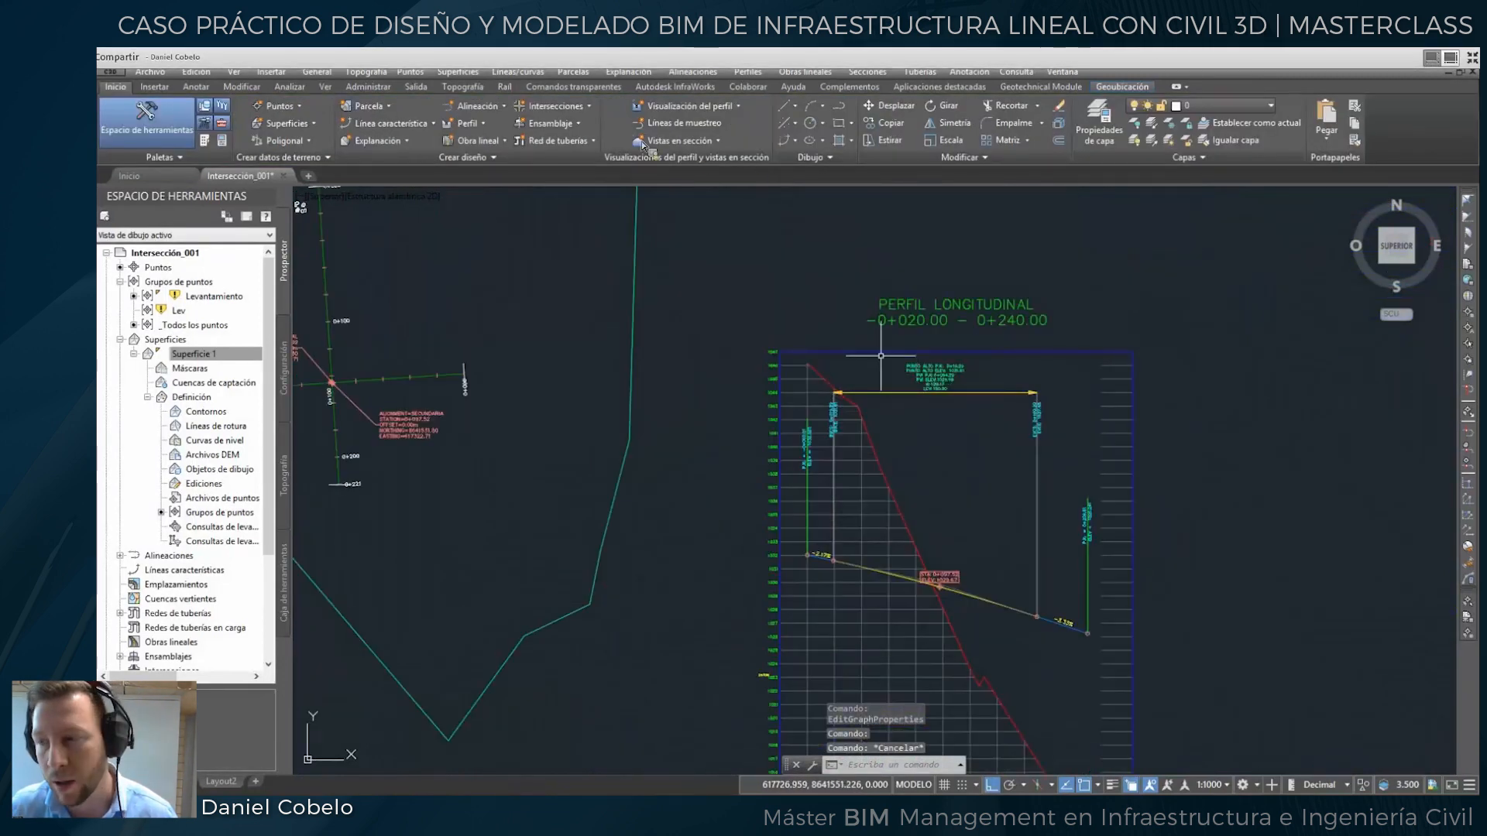
{"action": "left_click", "coordinate": [881, 356]}
{"action": "key", "text": "Escape"}
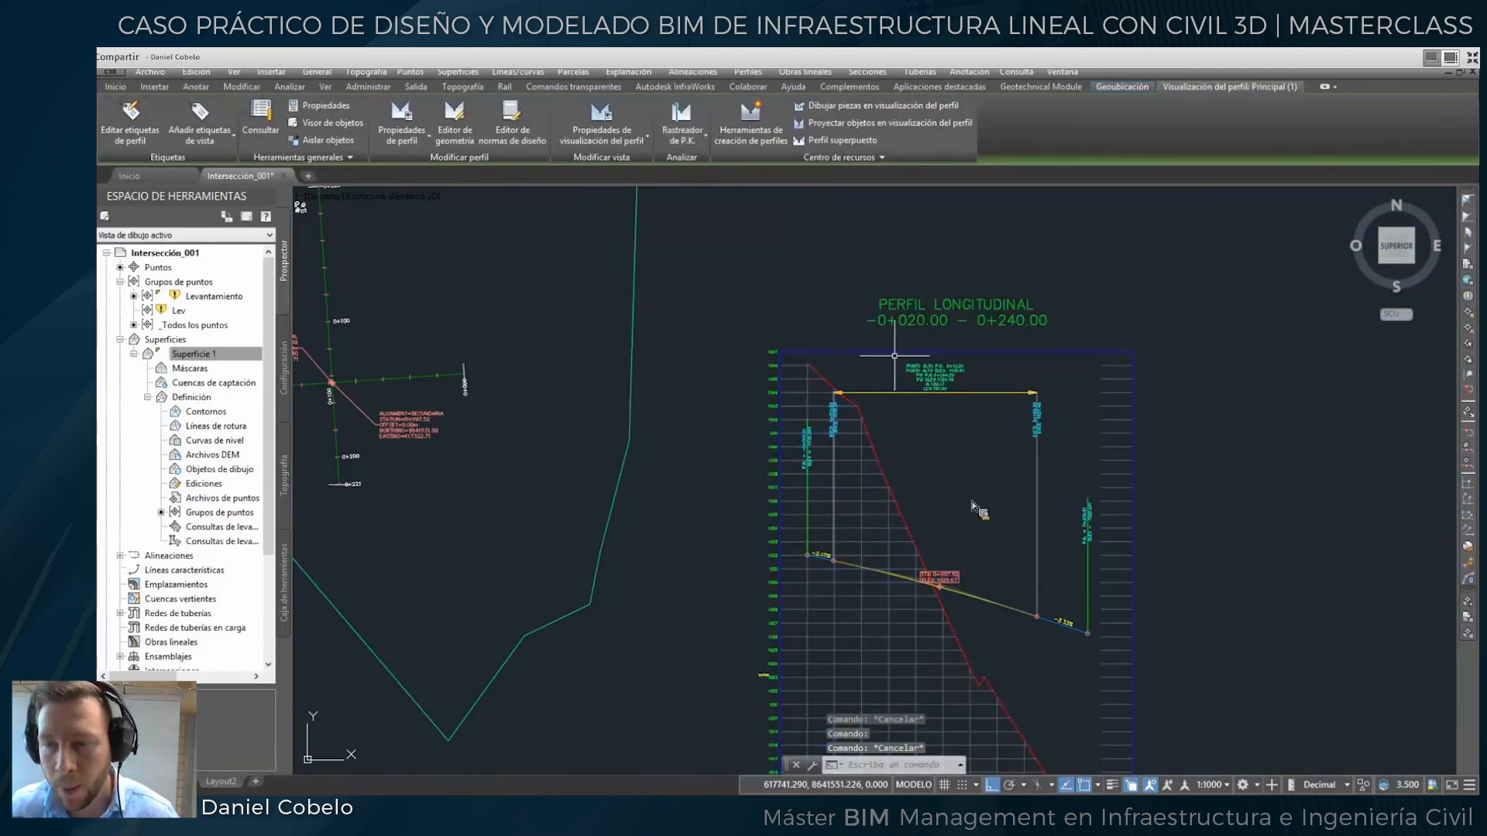
{"action": "left_click", "coordinate": [889, 355]}
{"action": "right_click", "coordinate": [889, 355]}
{"action": "left_click", "coordinate": [972, 498]}
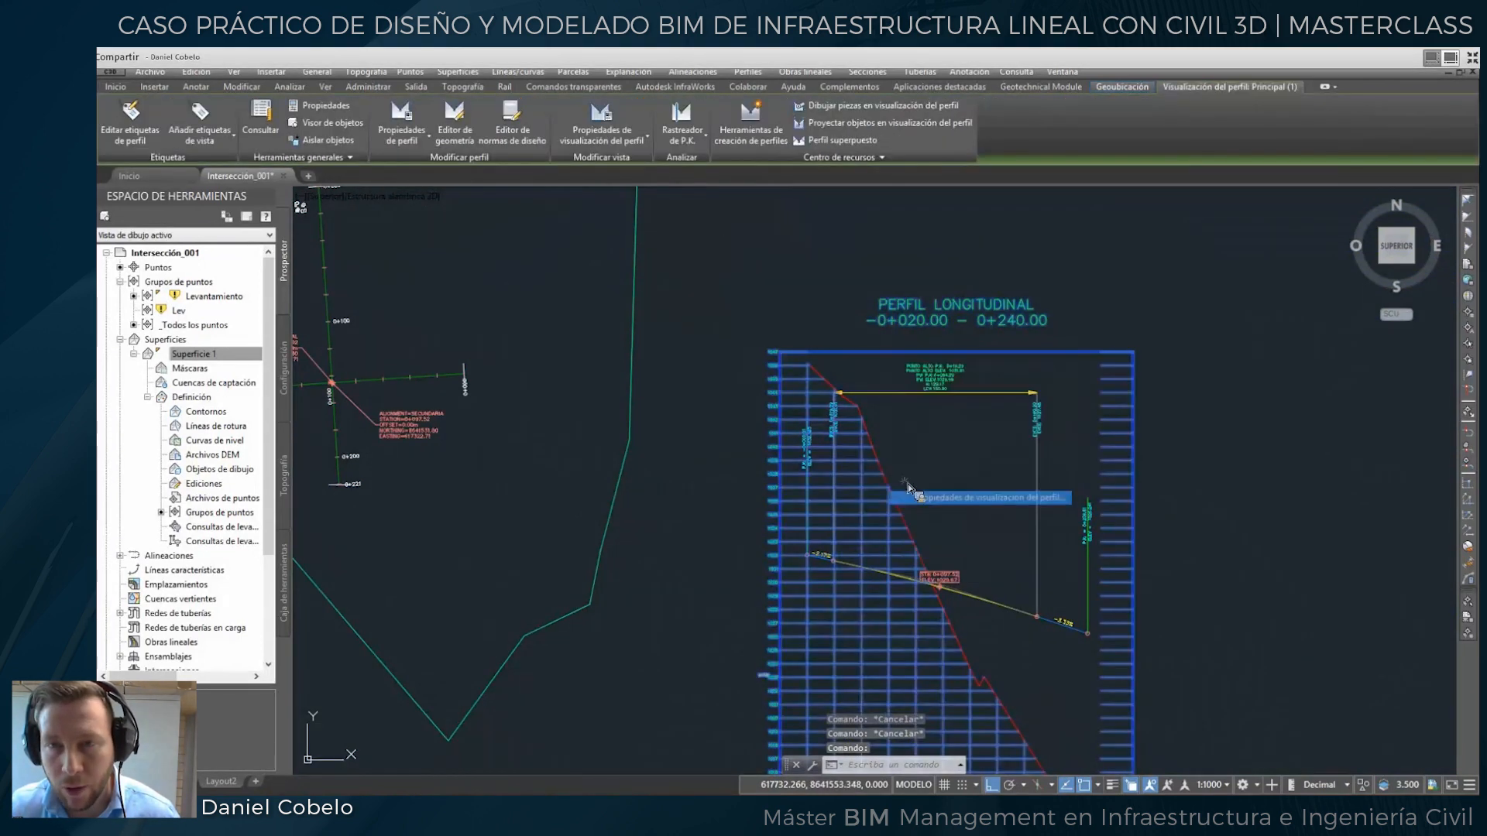
{"action": "left_click_drag", "start_coordinate": [891, 480], "coordinate": [1005, 479]}
{"action": "left_click", "coordinate": [903, 359]}
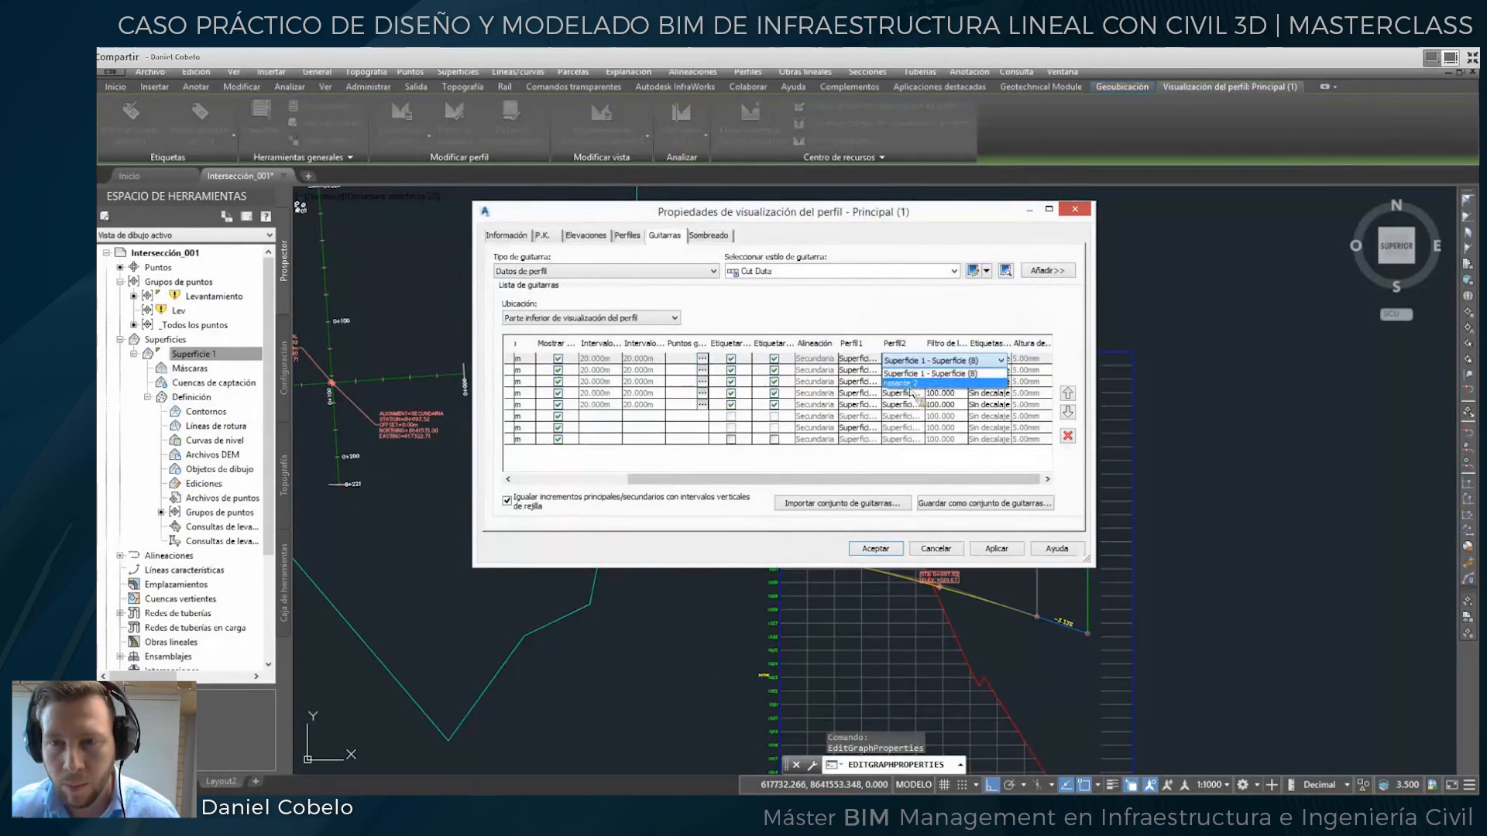
{"action": "left_click", "coordinate": [915, 403]}
{"action": "left_click", "coordinate": [914, 404]}
{"action": "left_click", "coordinate": [906, 382]}
{"action": "left_click", "coordinate": [910, 413]}
{"action": "left_click", "coordinate": [902, 393]}
{"action": "left_click", "coordinate": [906, 425]}
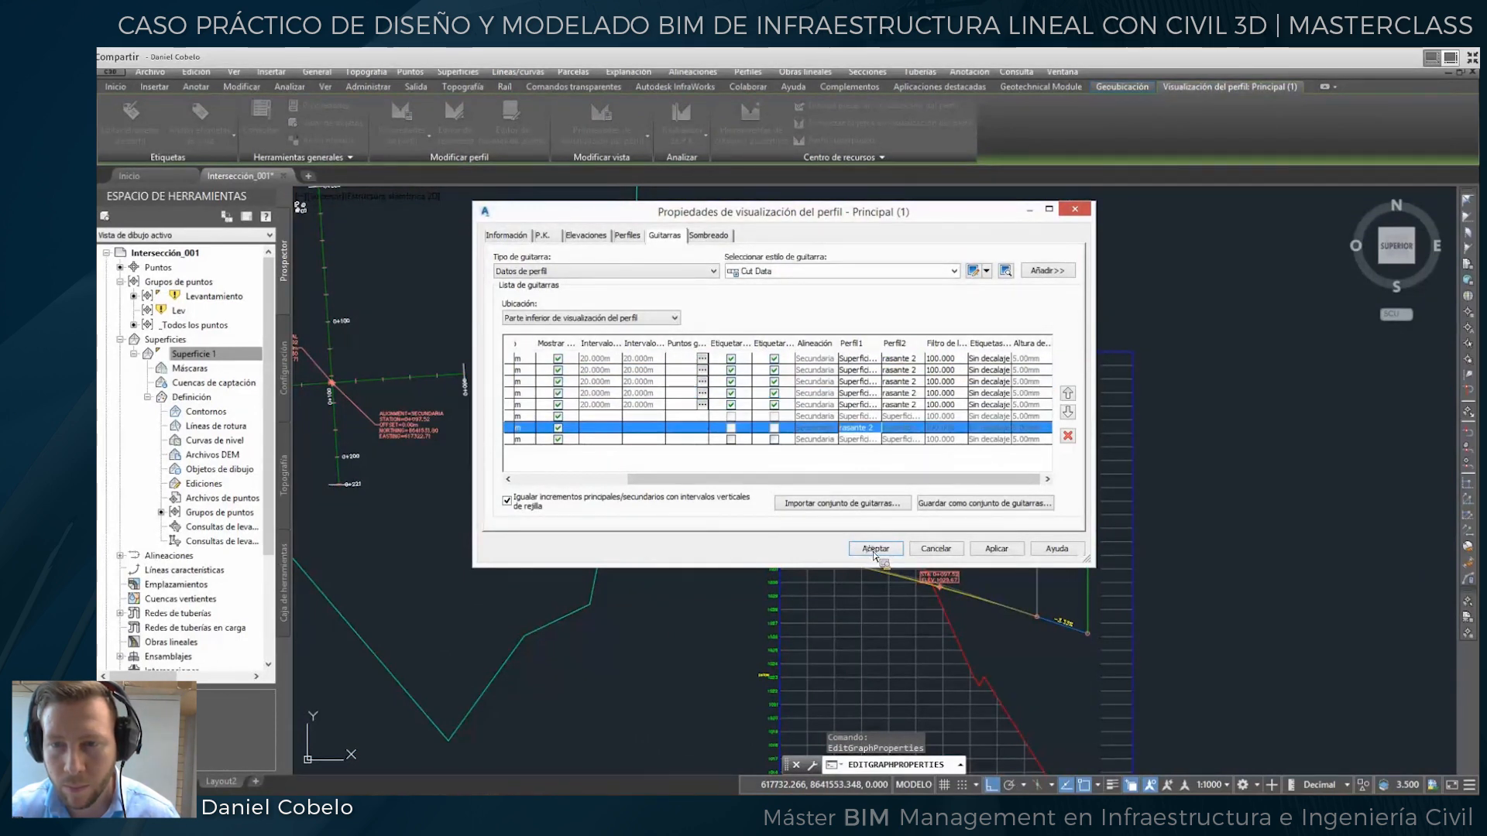
Shade the cut and fill areas between terrain and rasante 2 in the Secundaria profile view and accept its properties.
{"action": "left_click", "coordinate": [730, 302]}
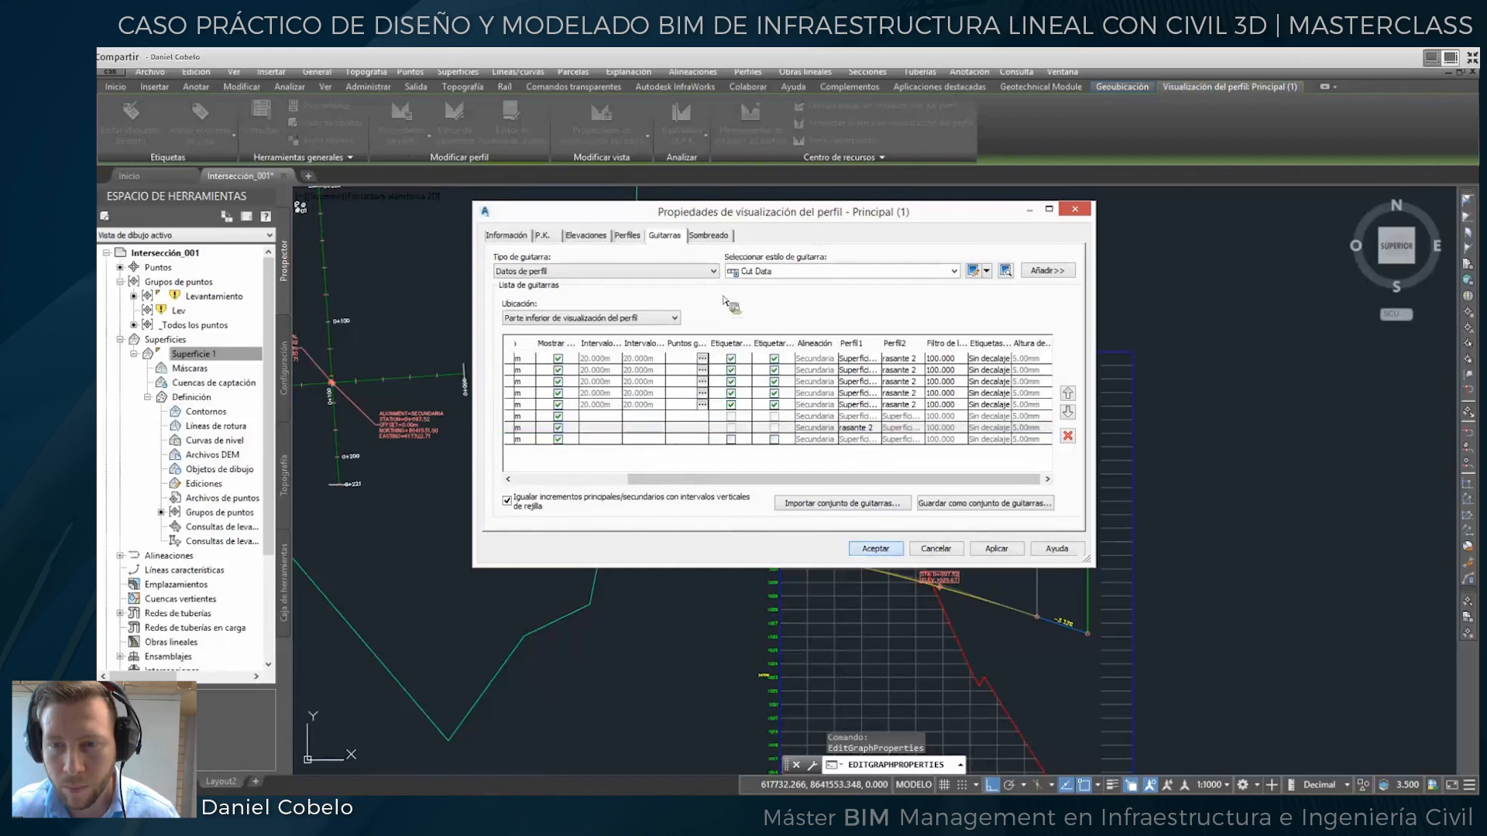
{"action": "left_click", "coordinate": [876, 549]}
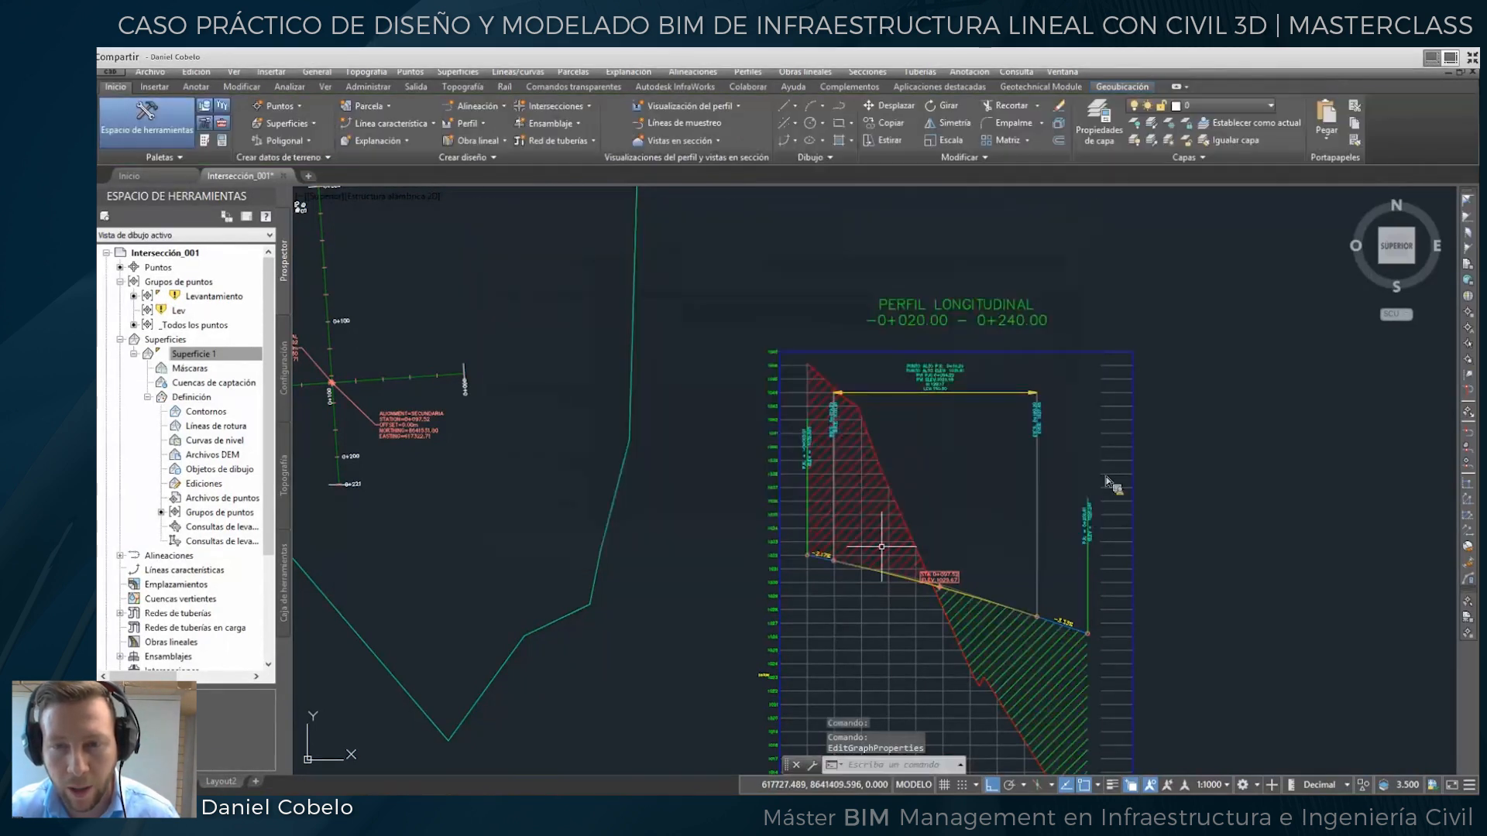
{"action": "key", "text": "Escape"}
{"action": "key", "text": "Escape"}
{"action": "middle_click_drag", "start_coordinate": [1104, 478], "coordinate": [1038, 470]}
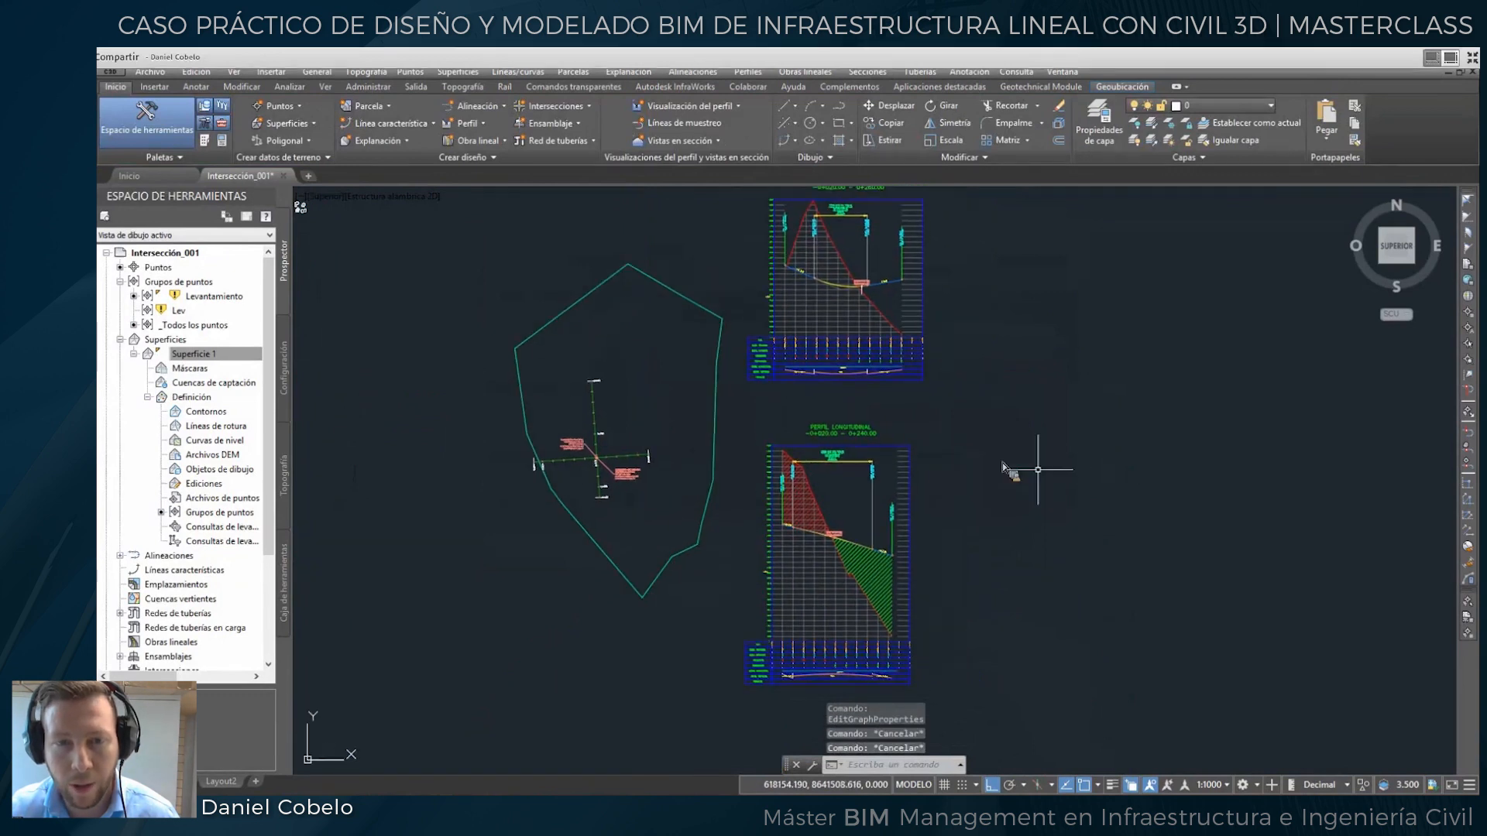
{"action": "mouse_move", "coordinate": [979, 421]}
{"action": "middle_mouse_down"}
{"action": "mouse_move", "coordinate": [916, 455]}
{"action": "mouse_move", "coordinate": [951, 502]}
{"action": "middle_mouse_up"}
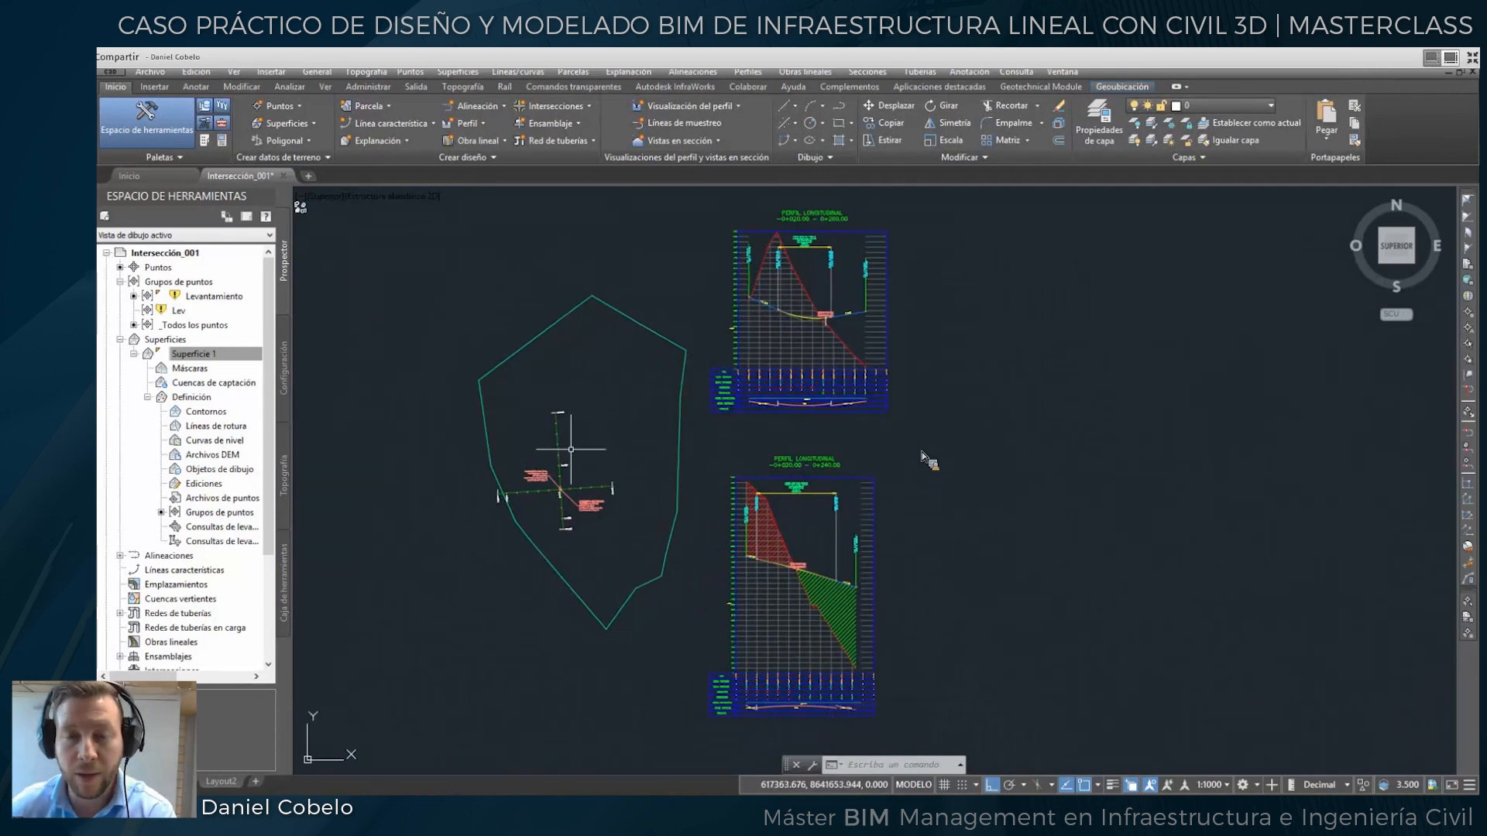
{"action": "middle_click_drag", "start_coordinate": [1063, 426], "coordinate": [1015, 432]}
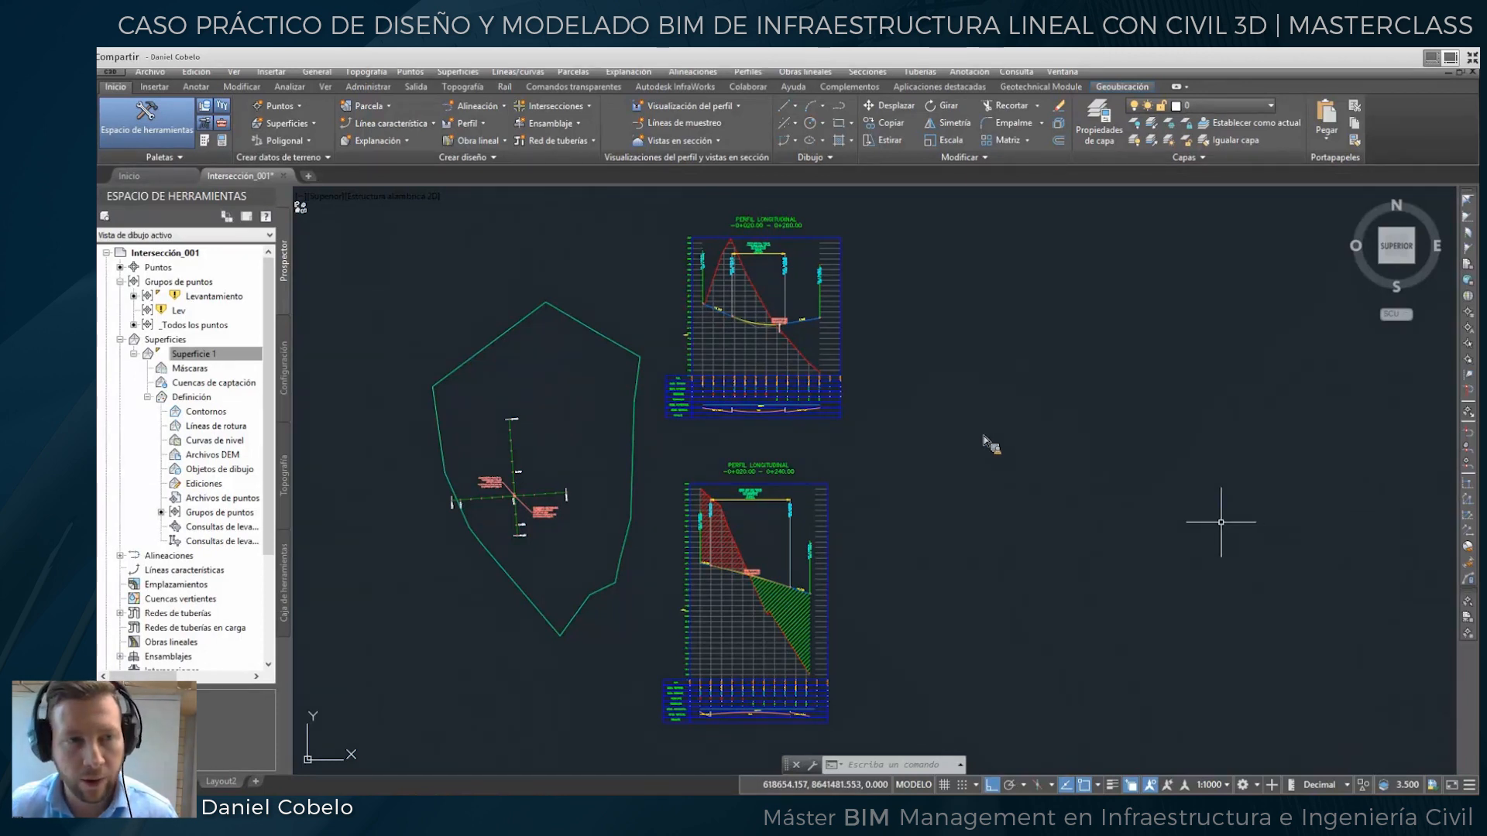
{"action": "middle_click_drag", "start_coordinate": [1008, 431], "coordinate": [959, 449]}
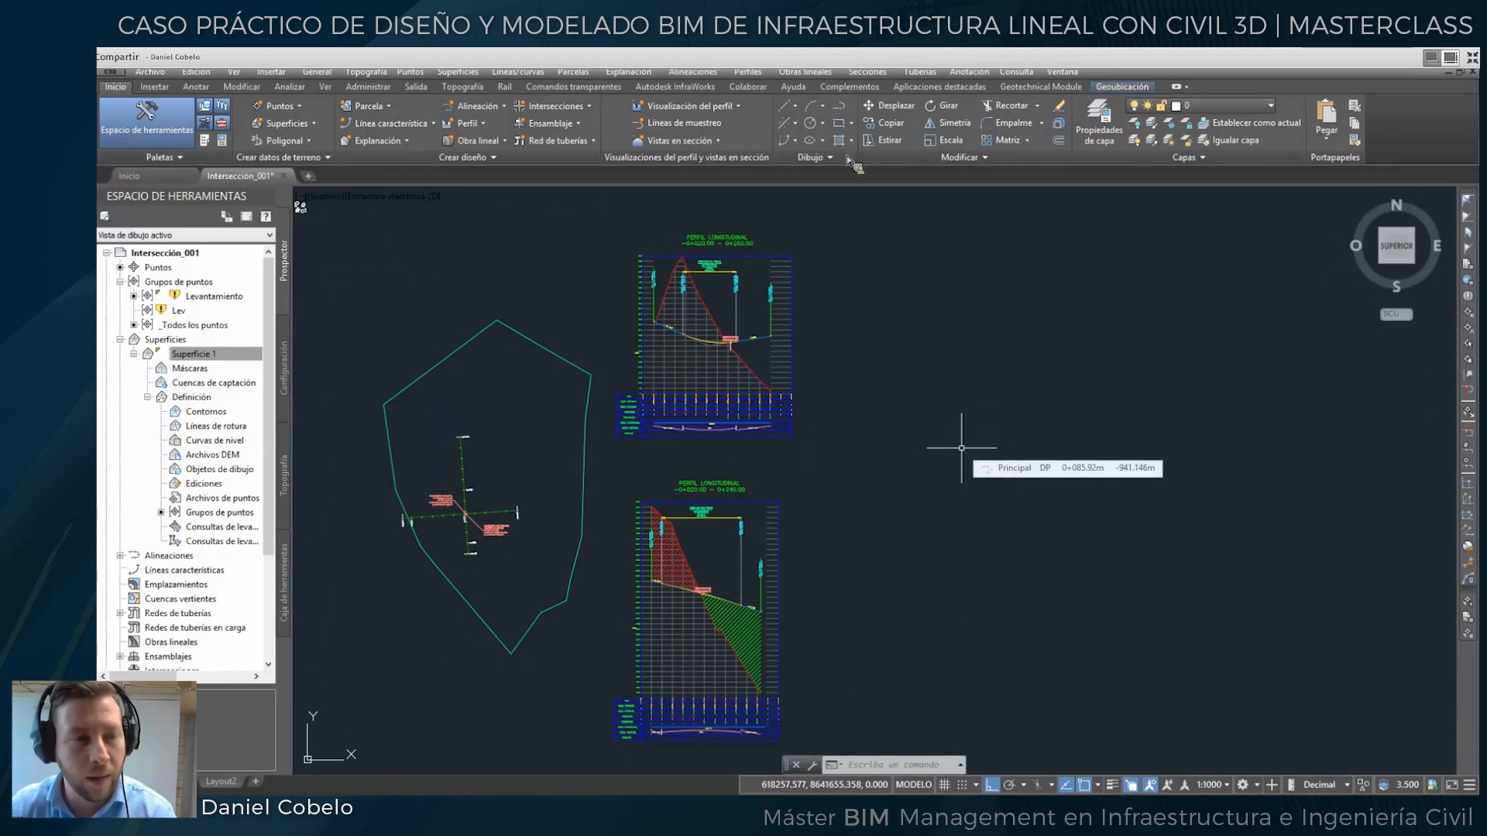
{"action": "middle_click_drag", "start_coordinate": [949, 385], "coordinate": [945, 400]}
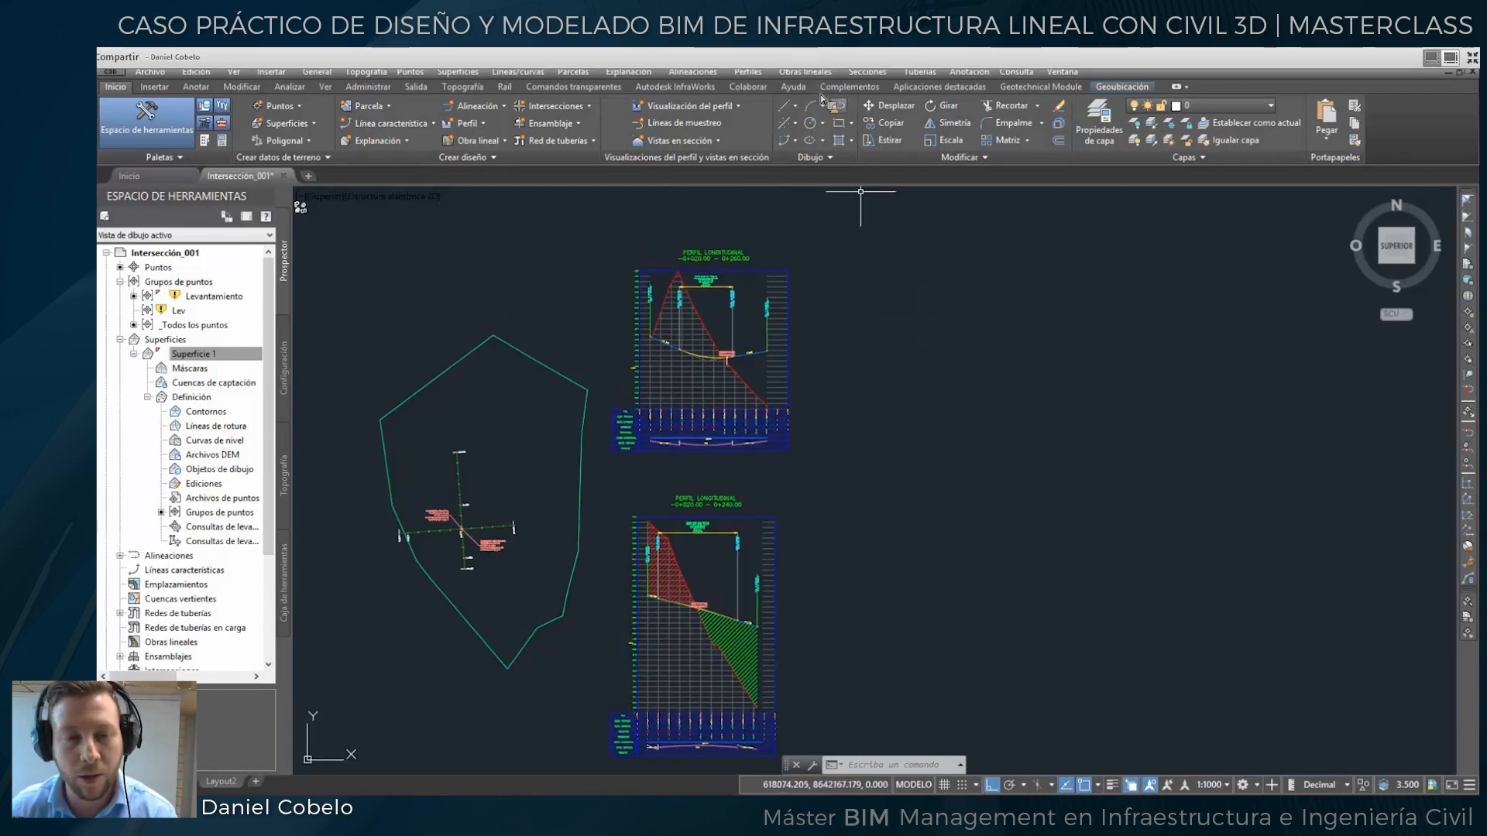
Create an assembly named ST_principal and place its baseline in the empty area beside the Principal profile view.
{"action": "left_click", "coordinate": [806, 71]}
{"action": "left_click", "coordinate": [798, 90]}
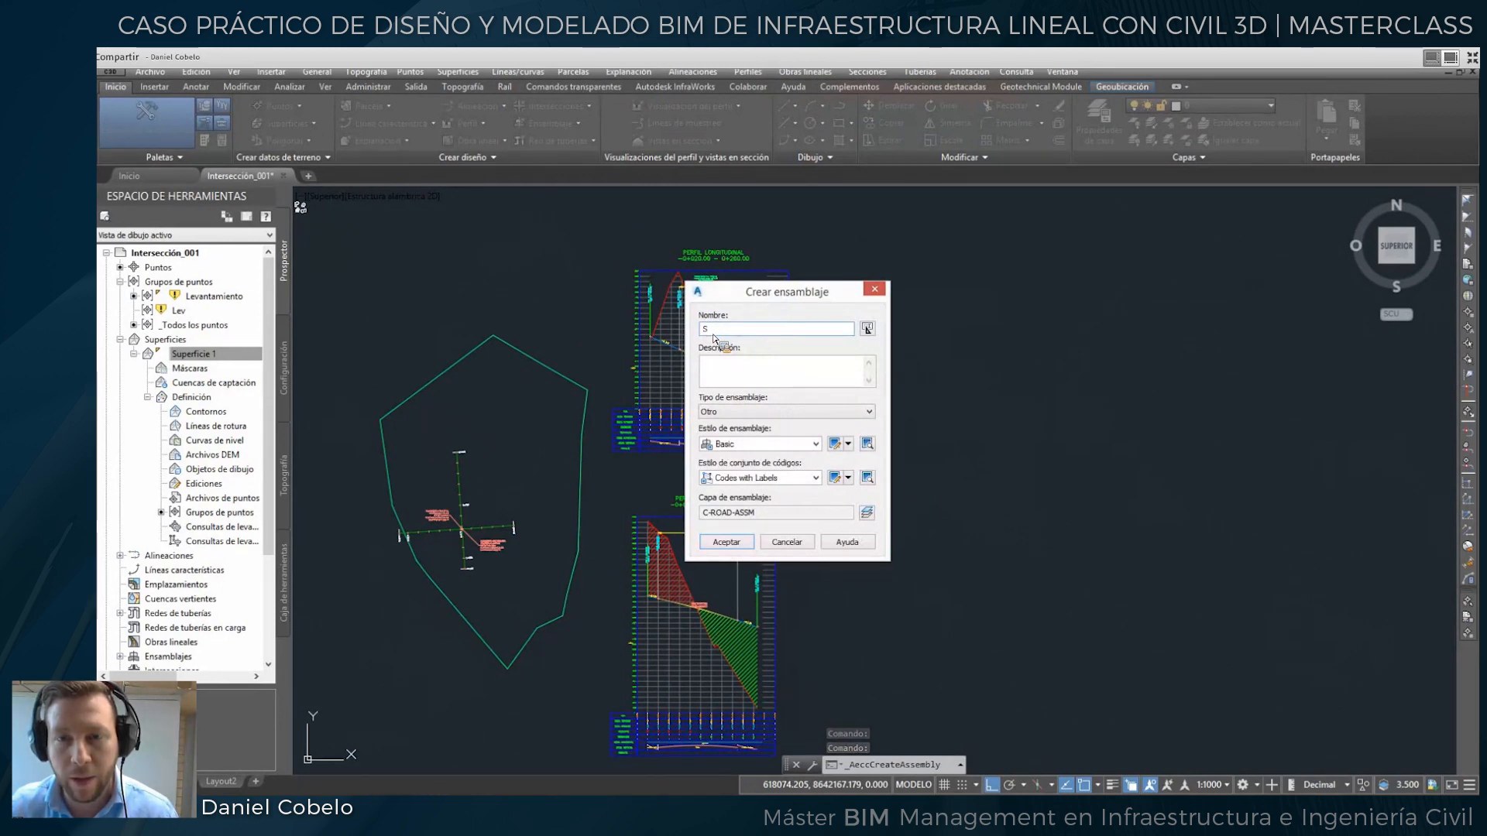
{"action": "type", "text": "_principal"}
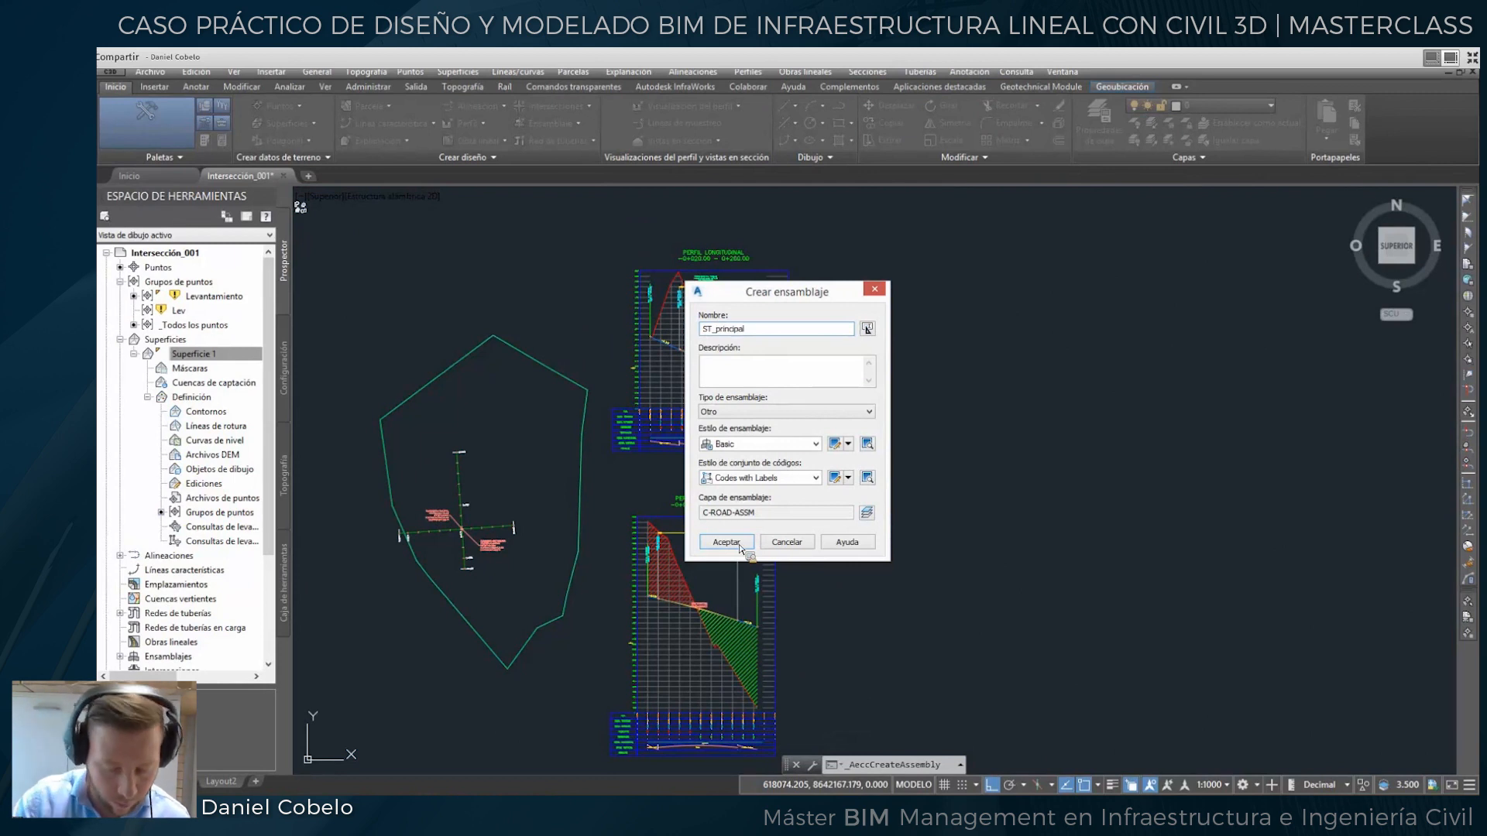
{"action": "left_click", "coordinate": [739, 545]}
{"action": "left_click", "coordinate": [850, 279]}
{"action": "middle_click_drag", "start_coordinate": [917, 433], "coordinate": [843, 388]}
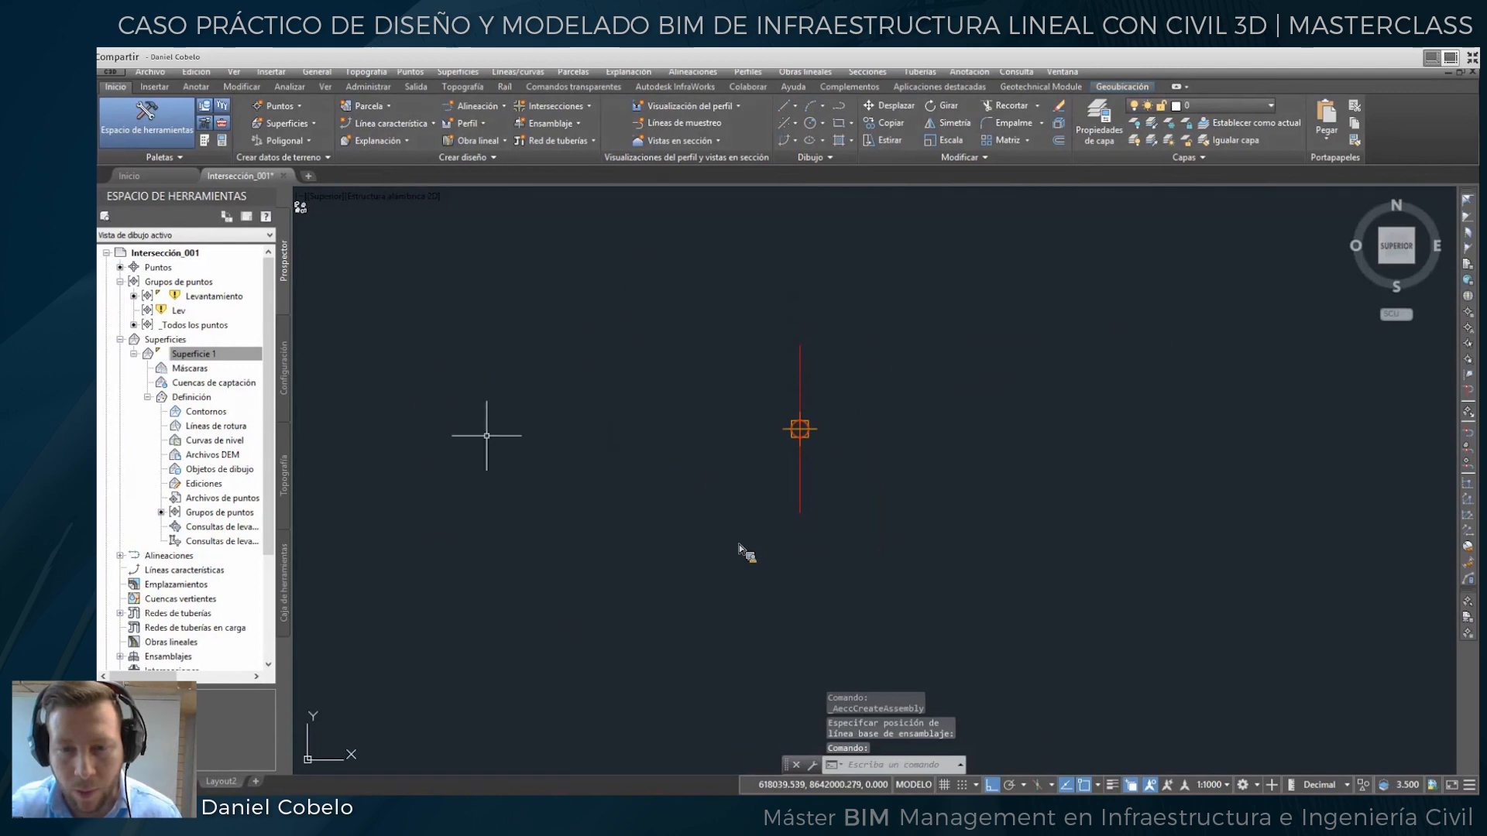
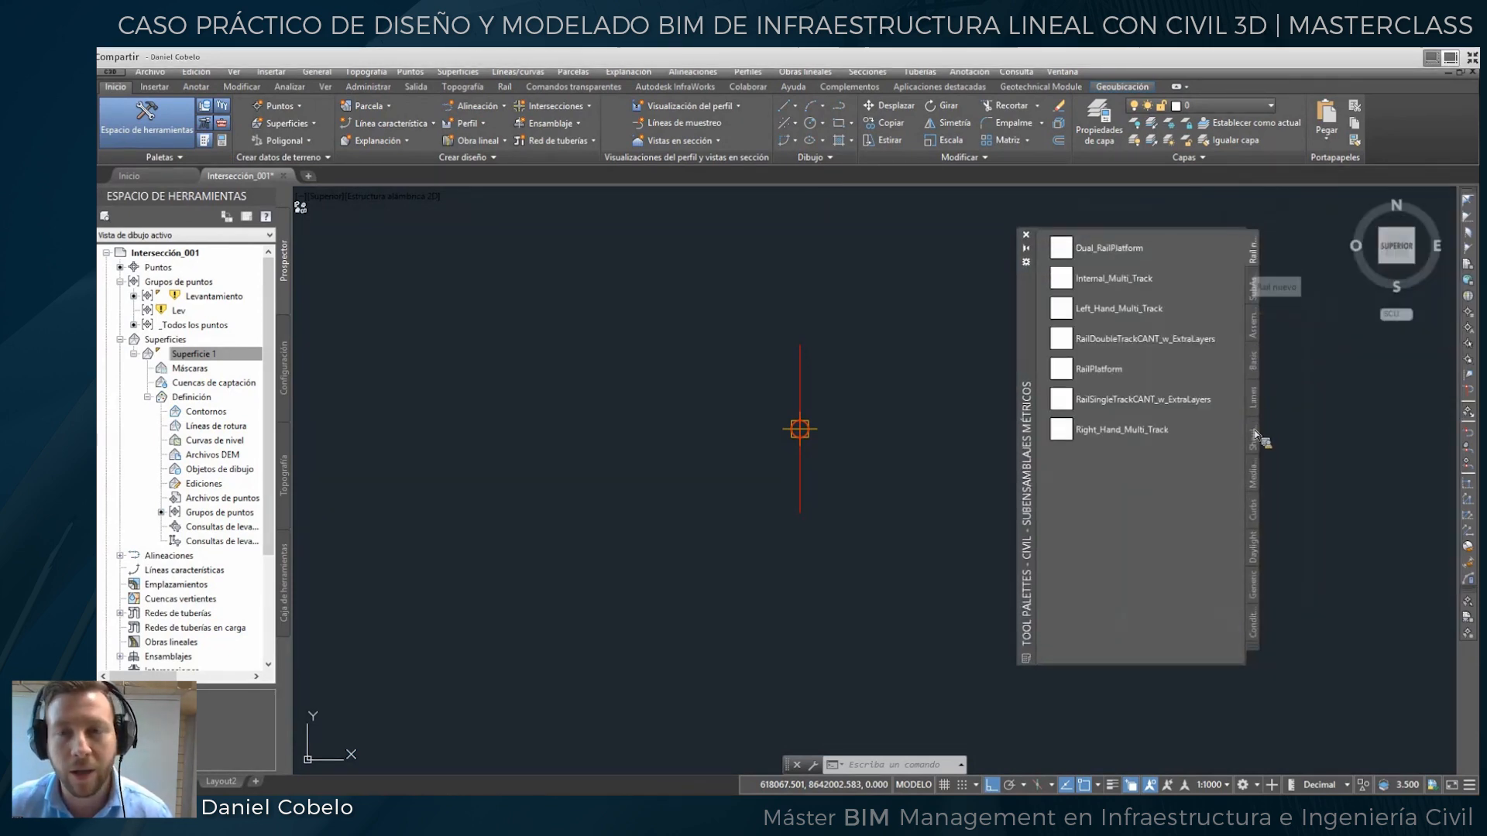
Bring up the metric Lanes subassemblies for use on the ST_principal assembly.
{"action": "left_click", "coordinate": [1255, 424]}
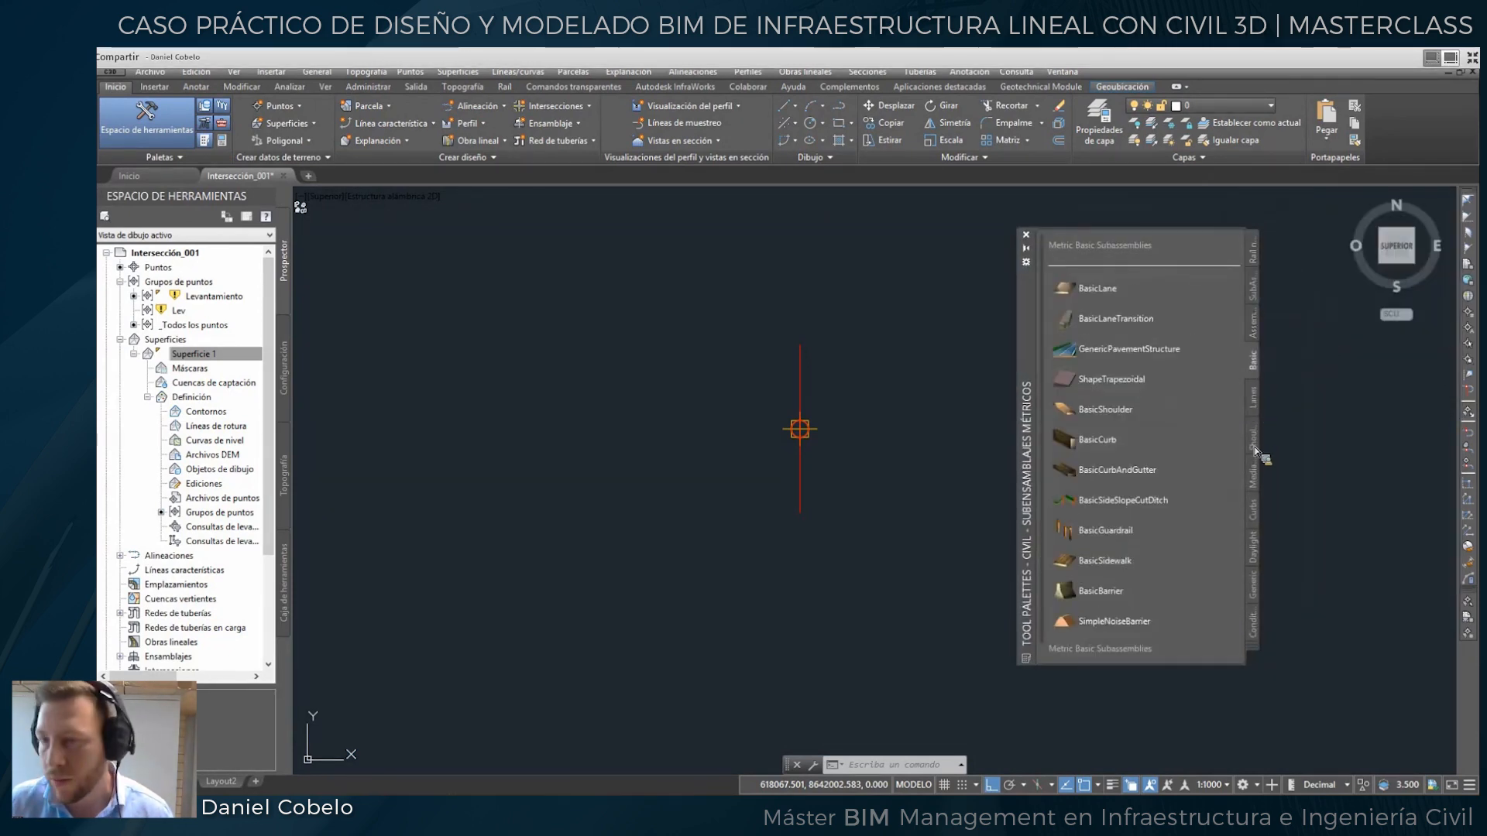
{"action": "left_click", "coordinate": [1256, 544]}
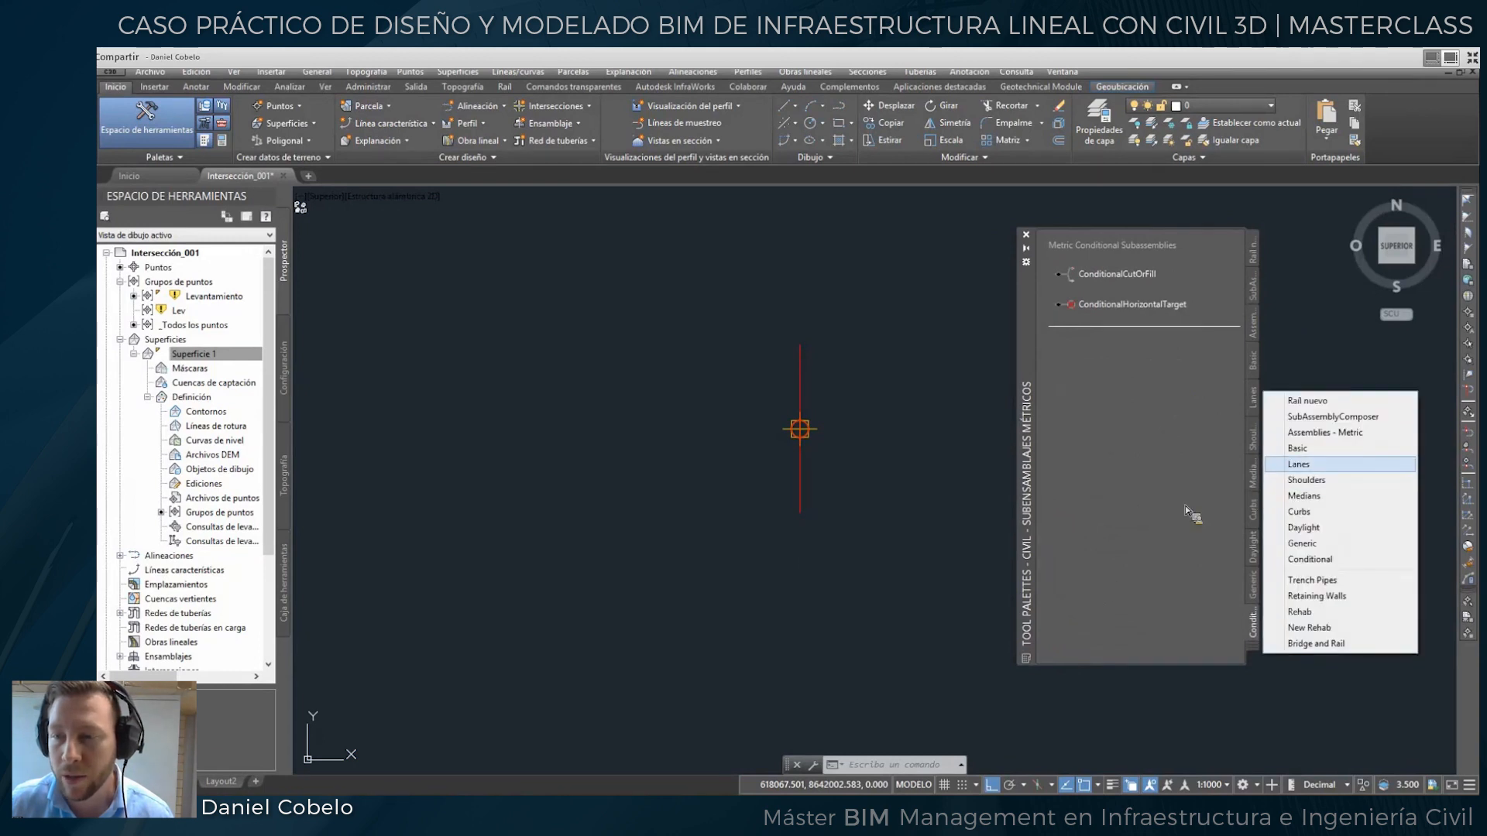
{"action": "left_click", "coordinate": [1301, 464]}
{"action": "middle_click_drag", "start_coordinate": [925, 442], "coordinate": [830, 444]}
{"action": "scroll", "coordinate": [768, 438], "scroll_direction": "up", "scroll_amount": 2}
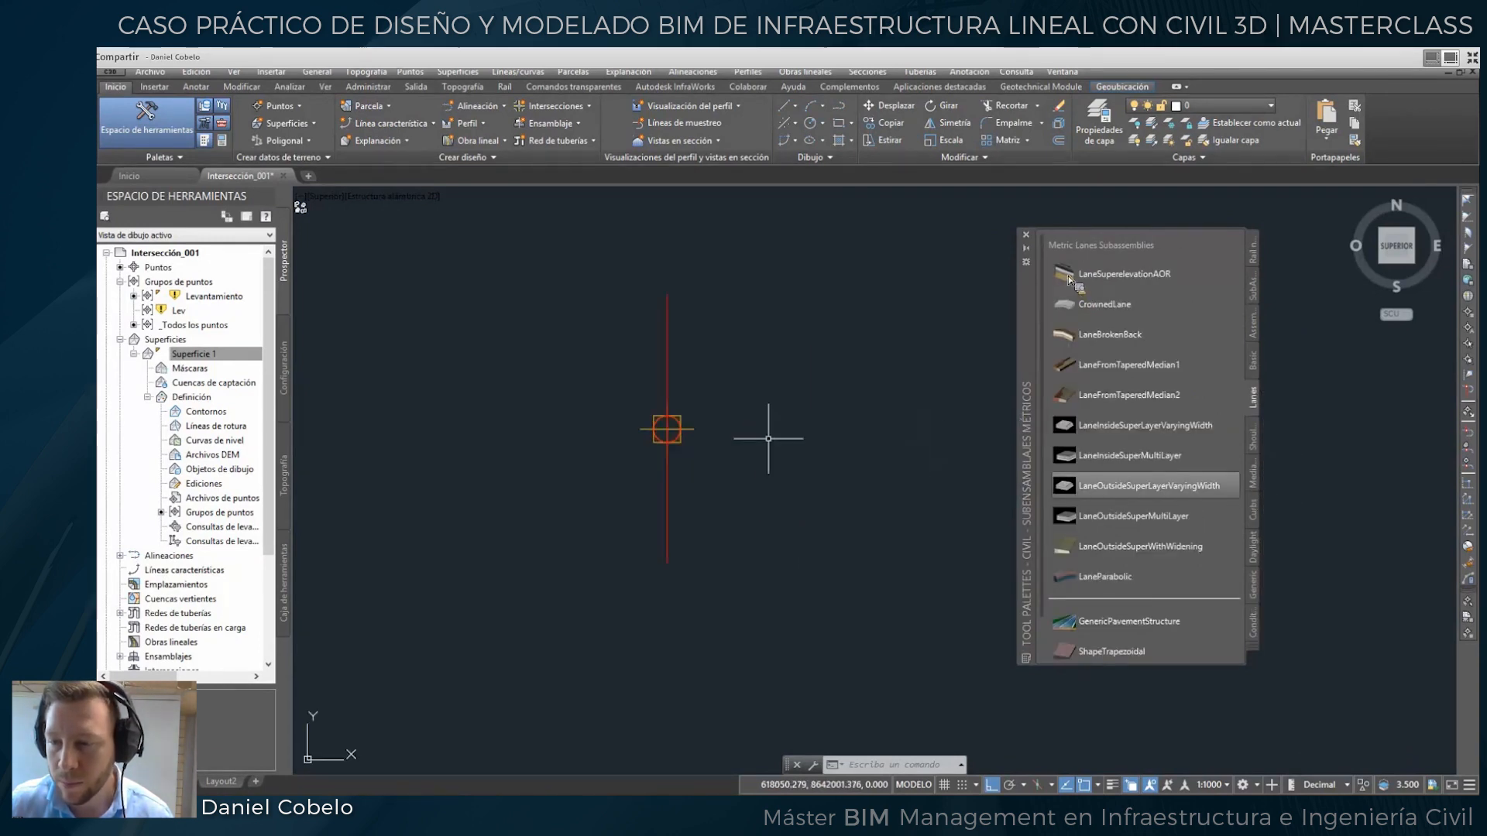
Attach a LaneSuperelevationAOR subassembly to the right side of the assembly baseline, with 6 m width and 0% default slope.
{"action": "left_click_drag", "start_coordinate": [1130, 276], "coordinate": [985, 542]}
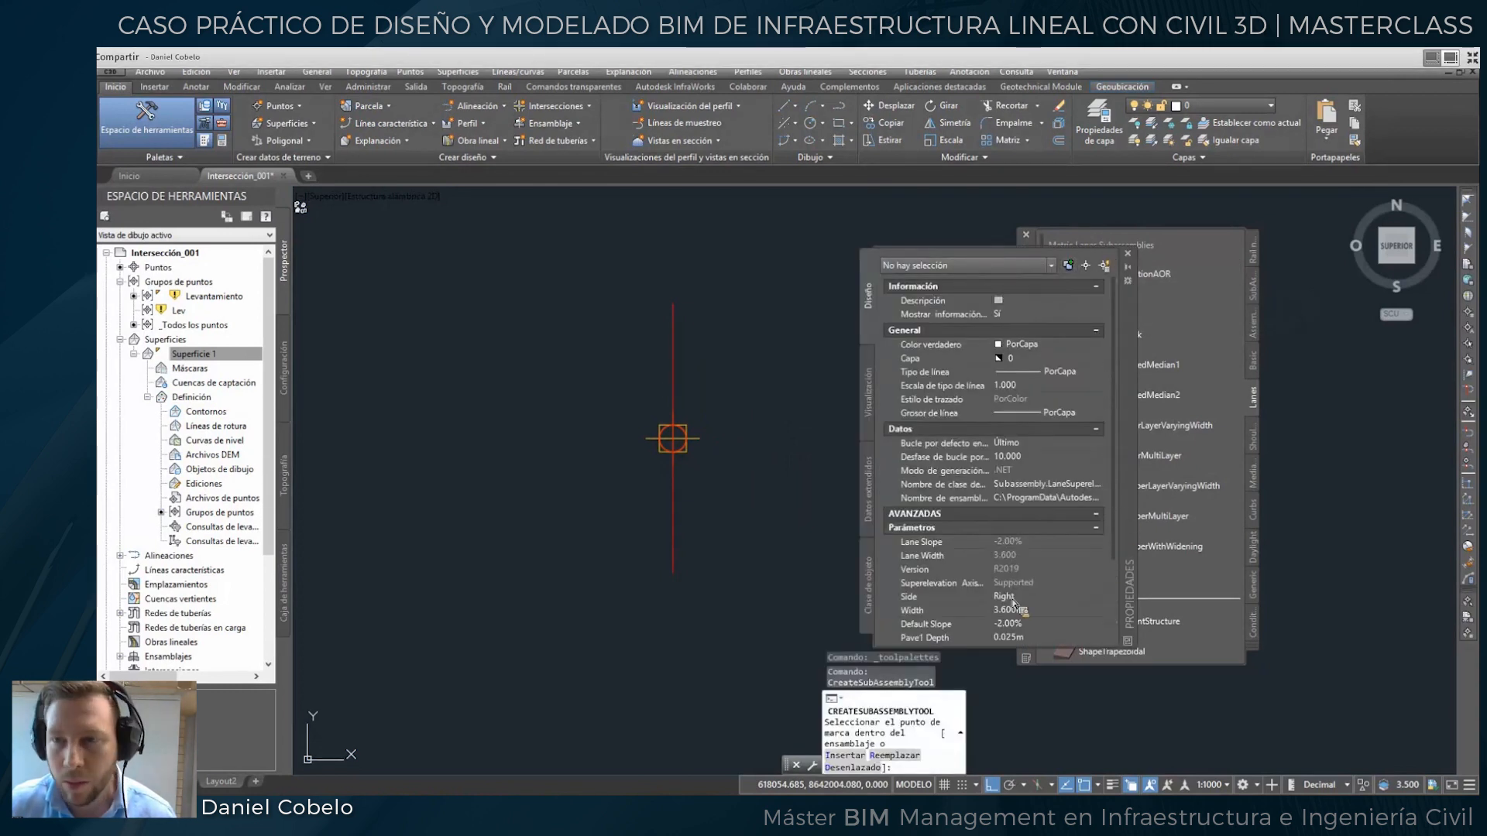
{"action": "scroll", "coordinate": [1007, 592], "scroll_direction": "down", "scroll_amount": 1}
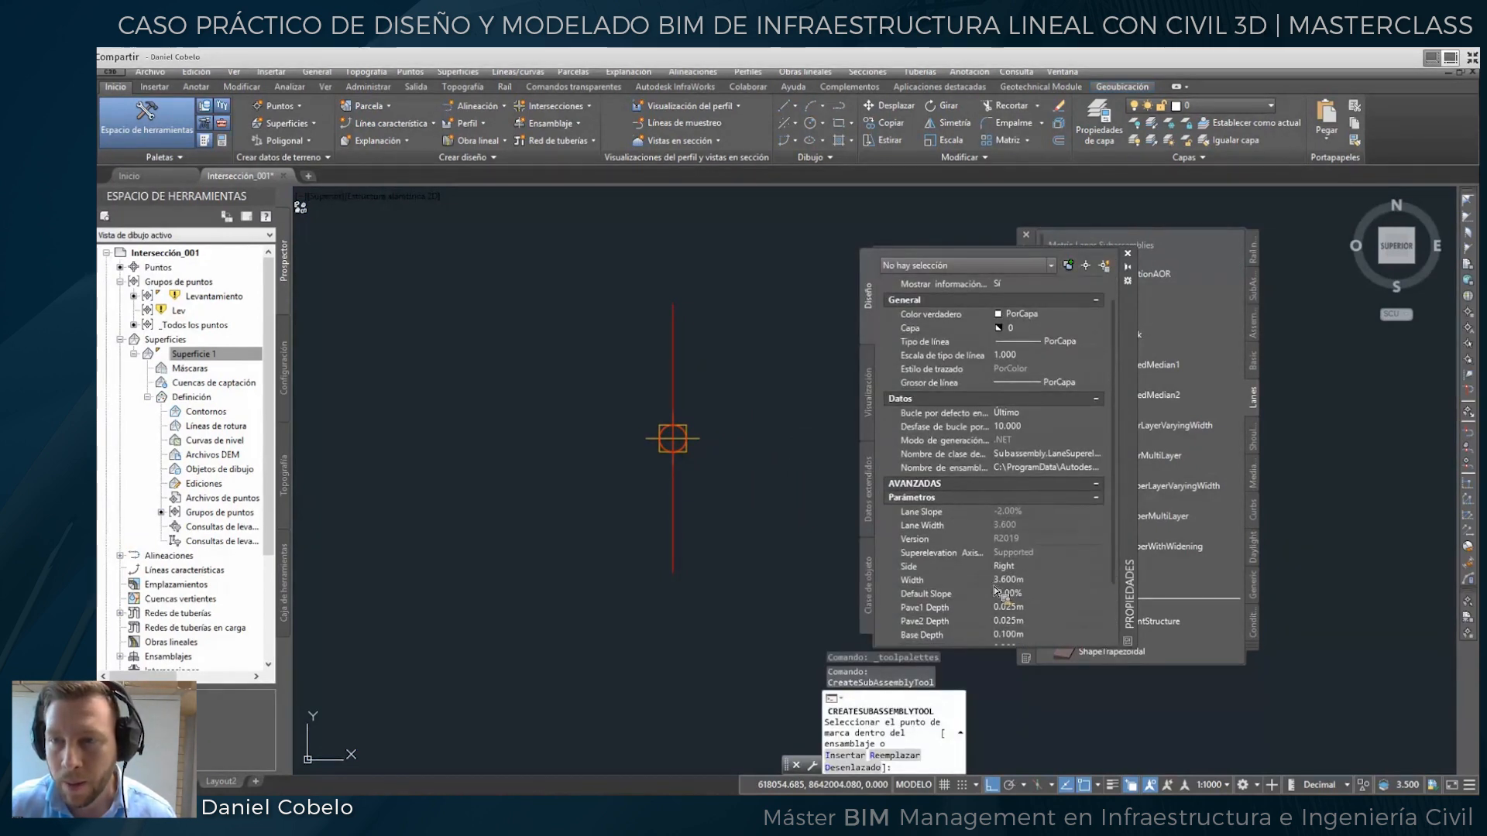
{"action": "left_click", "coordinate": [1003, 580]}
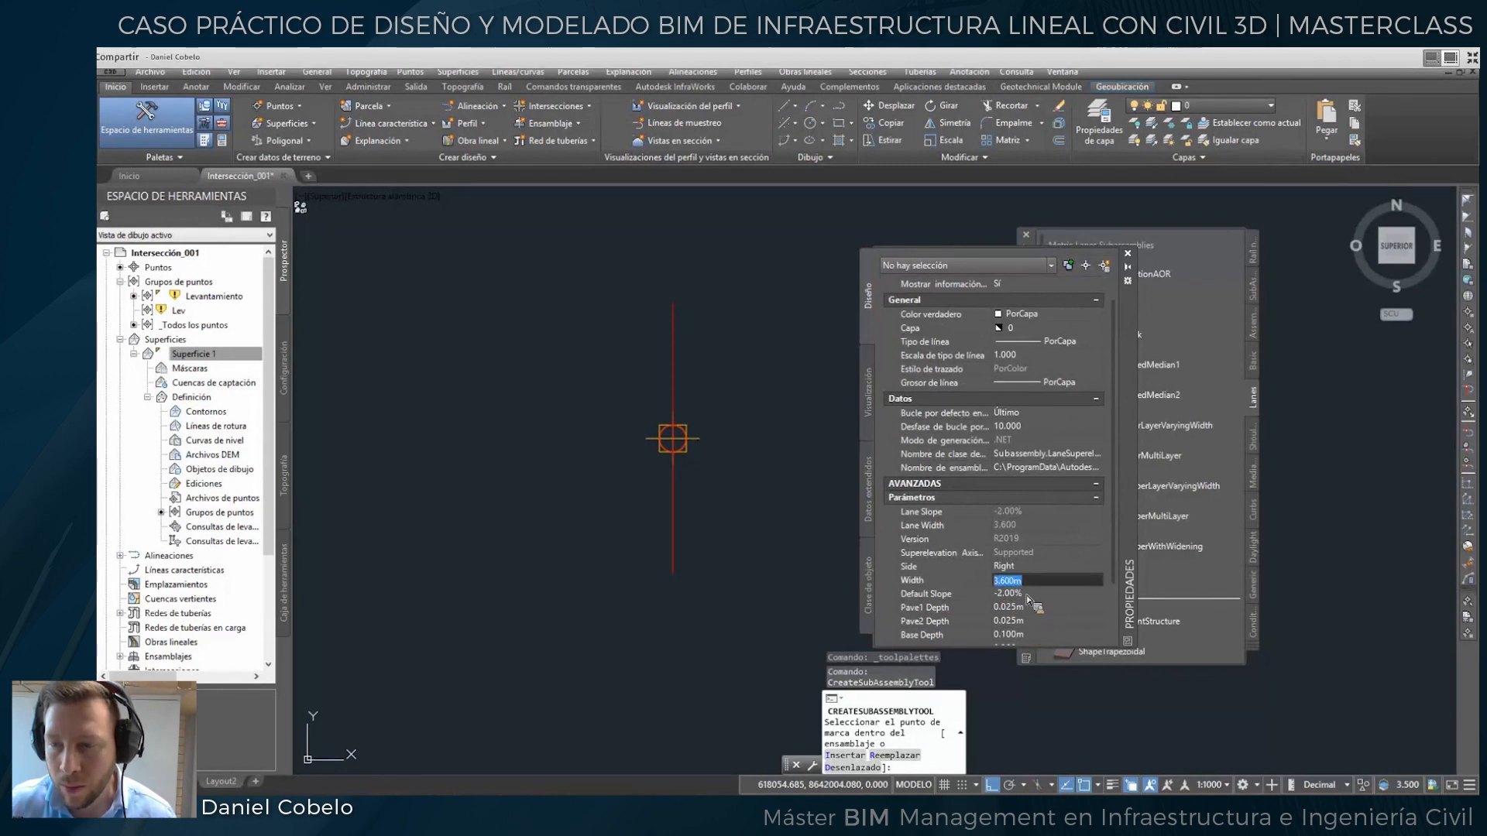
{"action": "type", "text": "6"}
{"action": "key", "text": "Tab"}
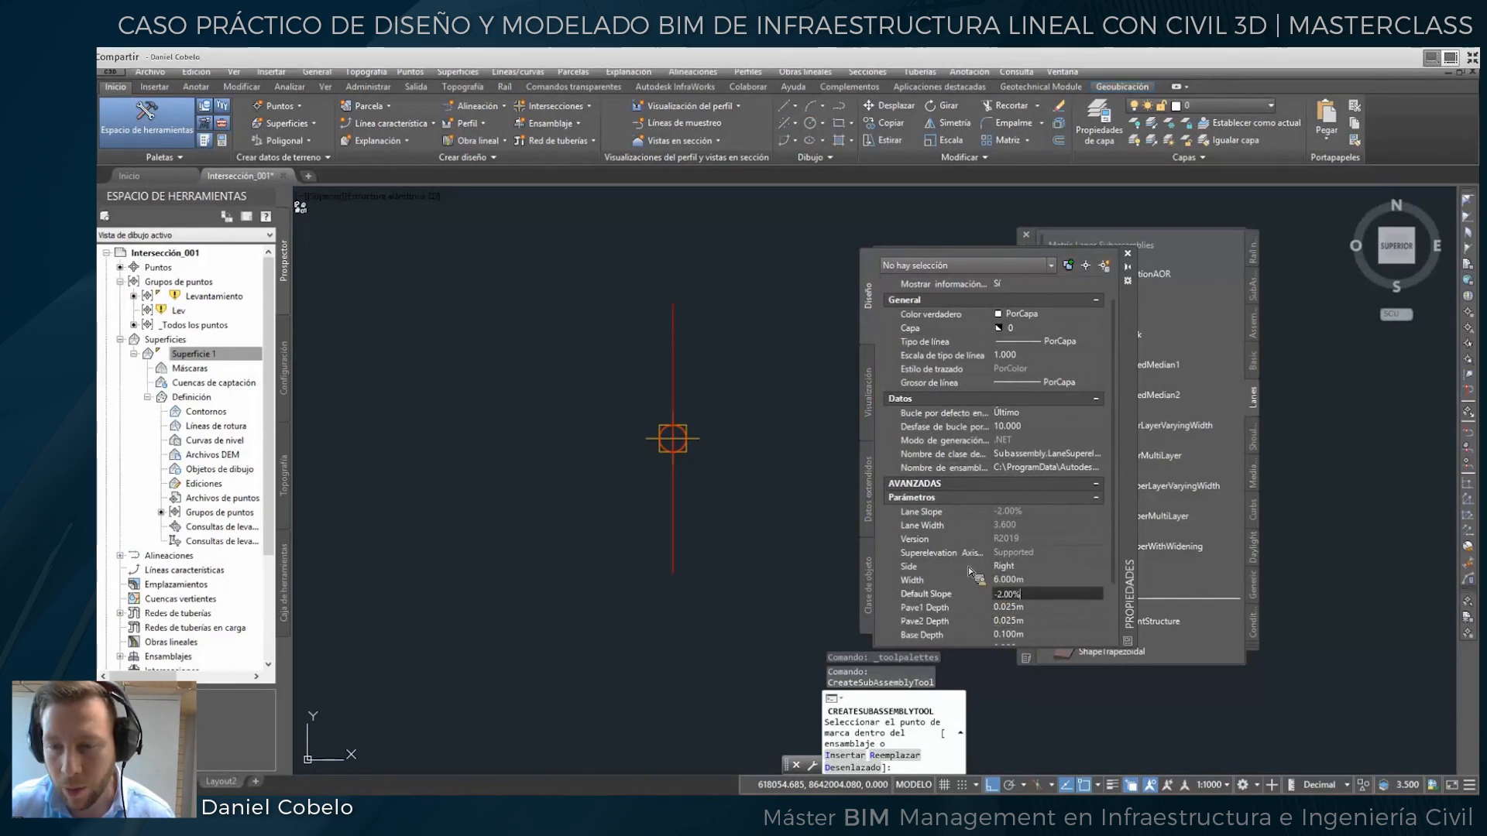
{"action": "type", "text": "0"}
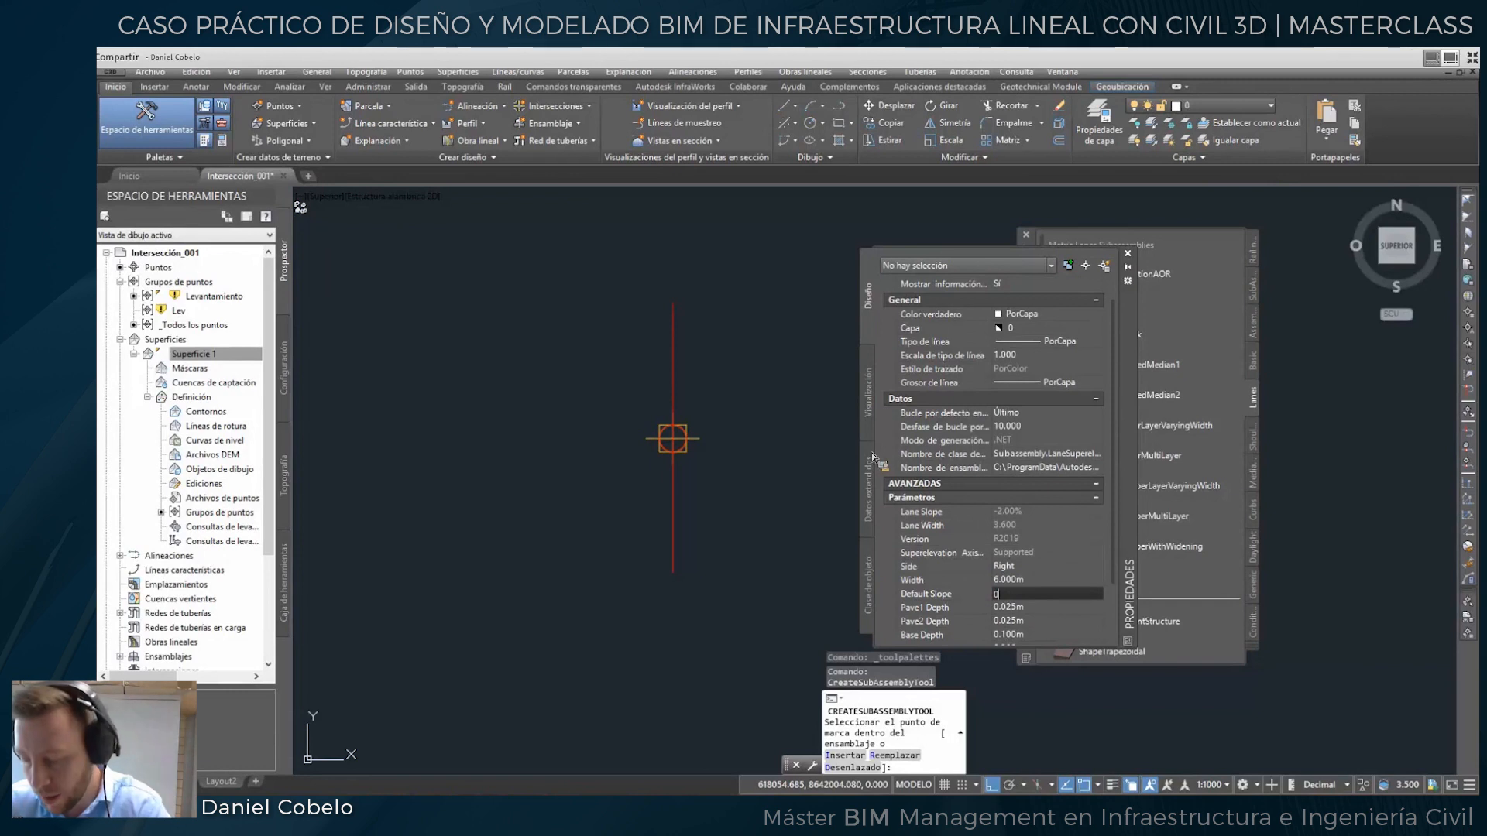
{"action": "key", "text": "Tab"}
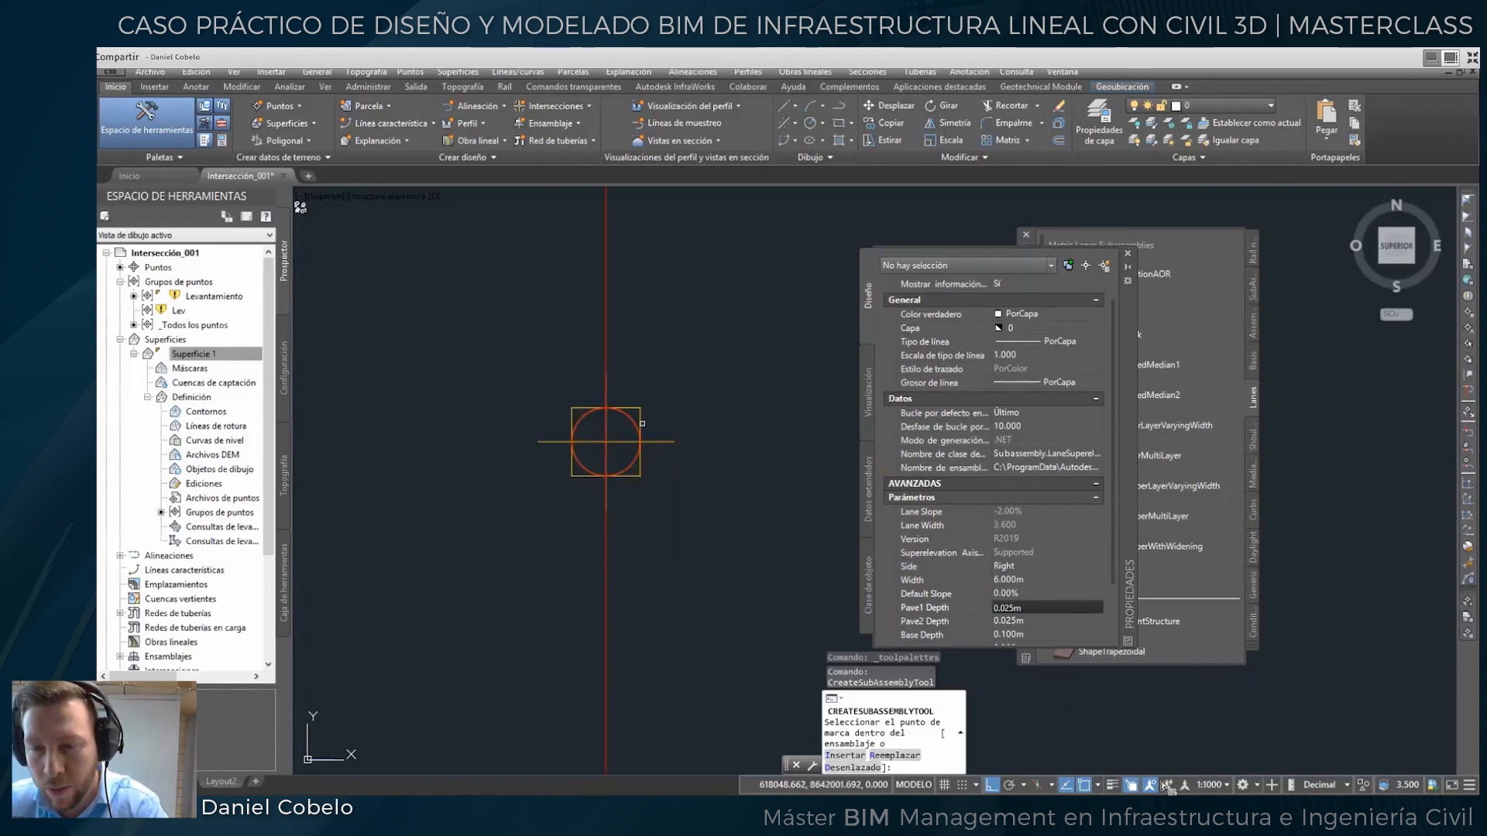
{"action": "left_click", "coordinate": [642, 423]}
{"action": "scroll", "coordinate": [651, 429], "scroll_direction": "down", "scroll_amount": 5}
{"action": "key", "text": "Escape"}
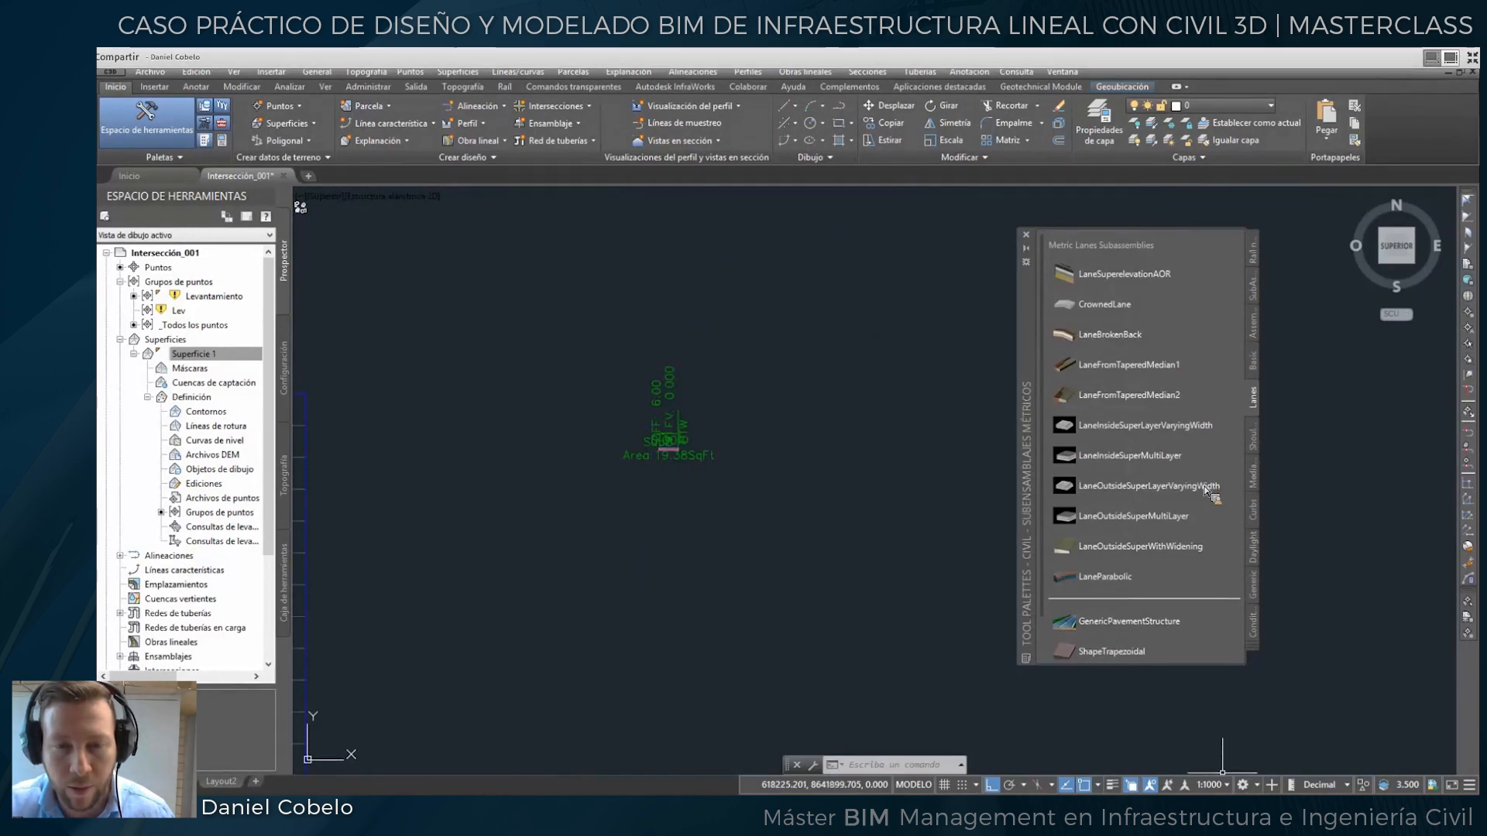
Set the annotation scale to 1:25 to make the assembly labels smaller.
{"action": "left_click", "coordinate": [1209, 784]}
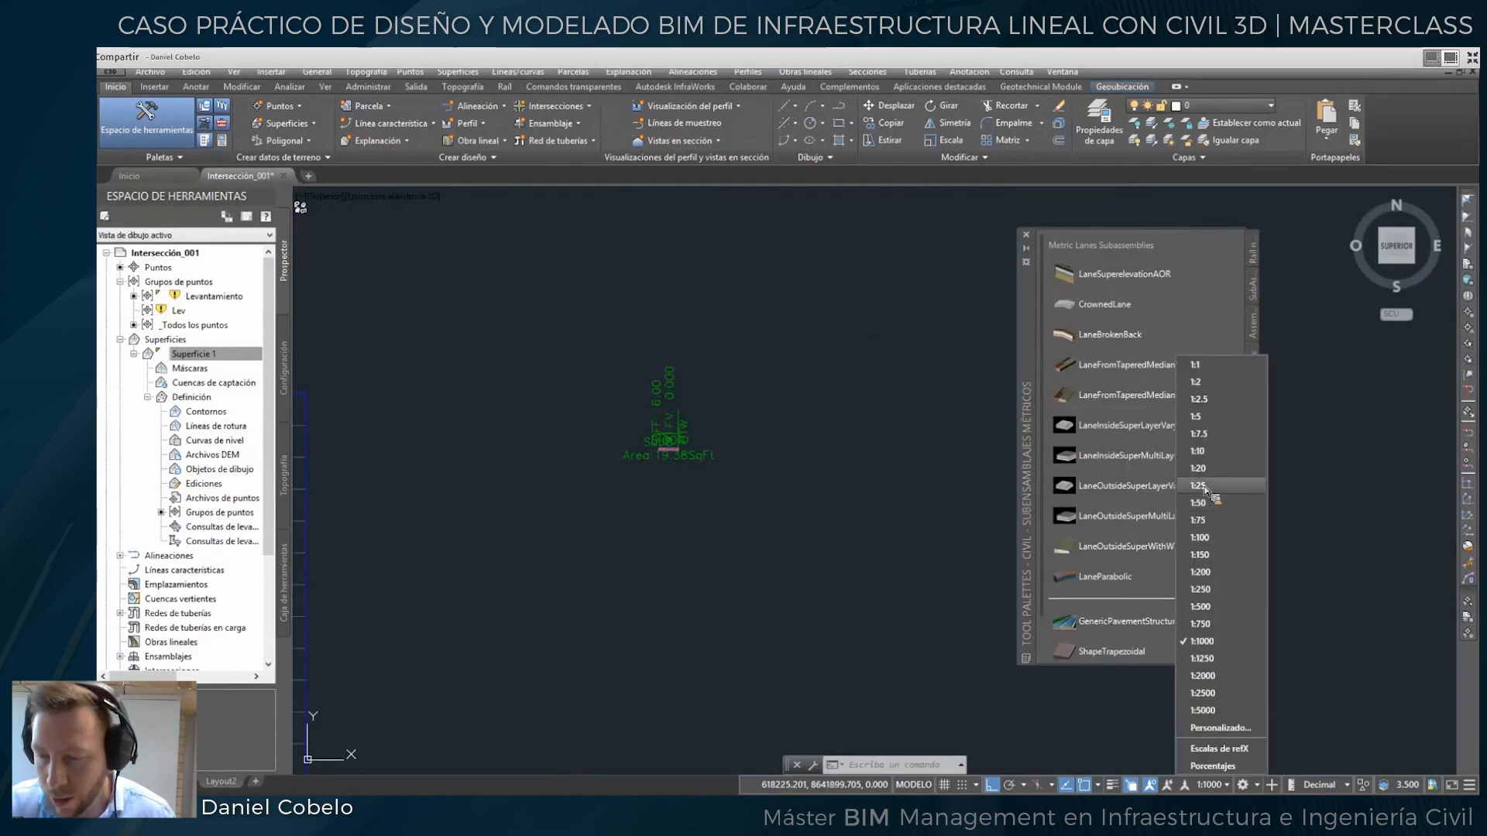
{"action": "left_click", "coordinate": [1198, 486]}
{"action": "scroll", "coordinate": [666, 449], "scroll_direction": "up", "scroll_amount": 10}
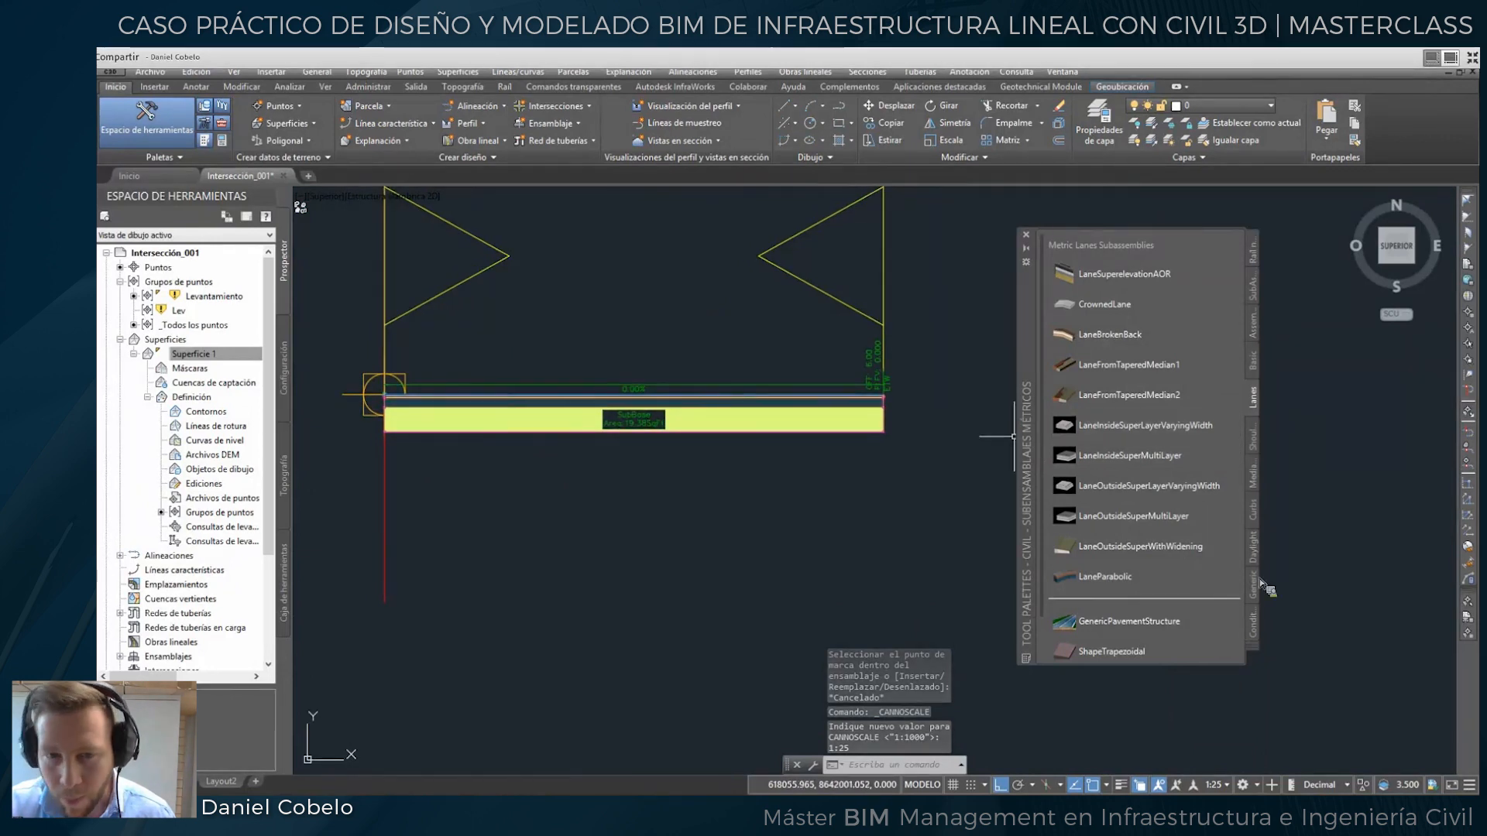
Attach a right-side BasicCurb subassembly, 0.2 m wide, to the upper outer edge of the lane.
{"action": "left_click", "coordinate": [1254, 626]}
{"action": "left_click", "coordinate": [1253, 646]}
{"action": "left_click", "coordinate": [1267, 449]}
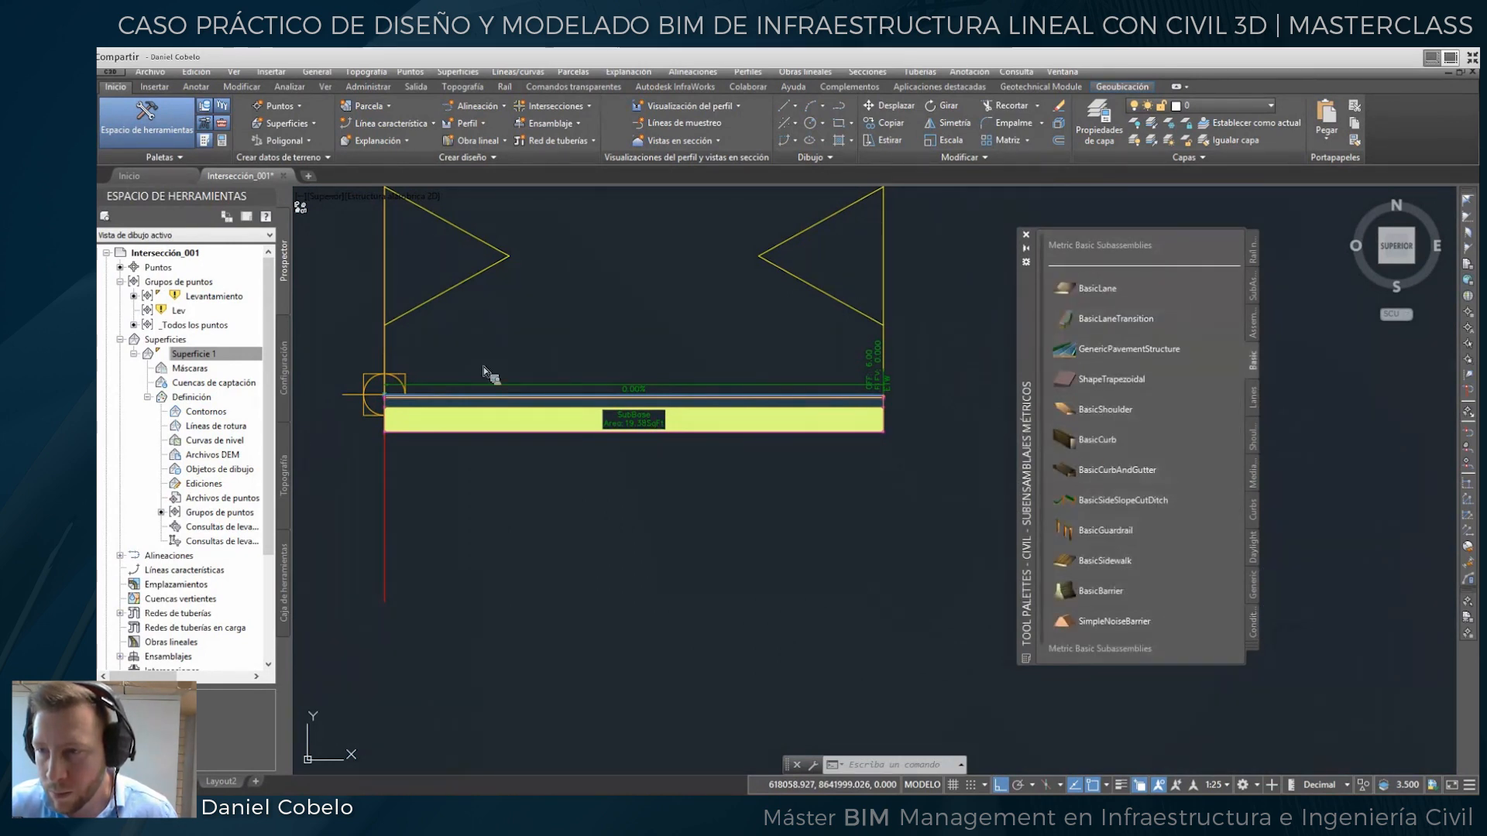
{"action": "left_click", "coordinate": [1098, 440]}
{"action": "scroll", "coordinate": [877, 379], "scroll_direction": "up", "scroll_amount": 2}
{"action": "middle_click_drag", "start_coordinate": [790, 389], "coordinate": [443, 370]}
{"action": "scroll", "coordinate": [539, 395], "scroll_direction": "up", "scroll_amount": 4}
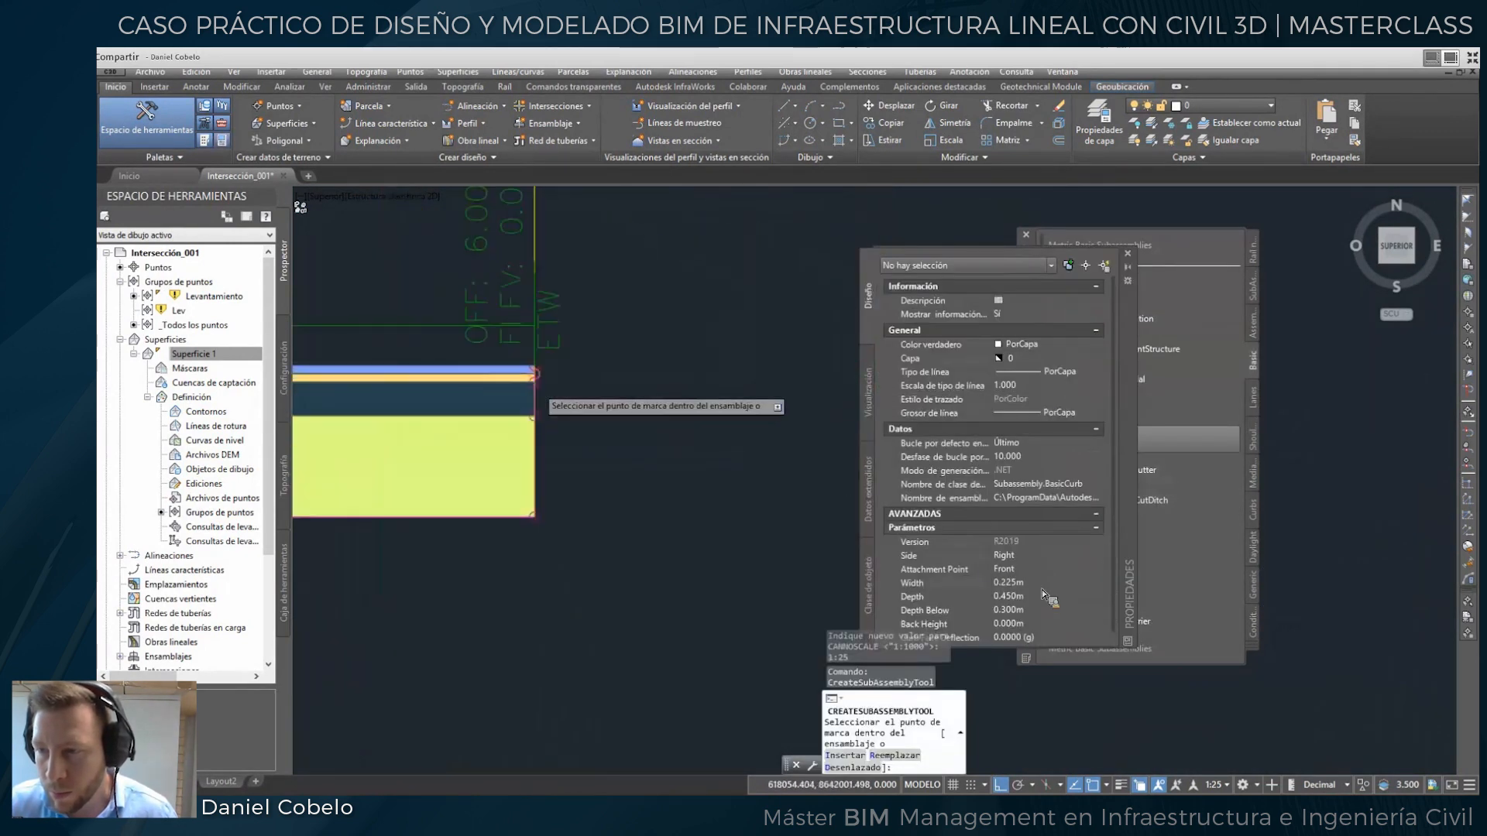
{"action": "scroll", "coordinate": [533, 395], "scroll_direction": "up", "scroll_amount": 3}
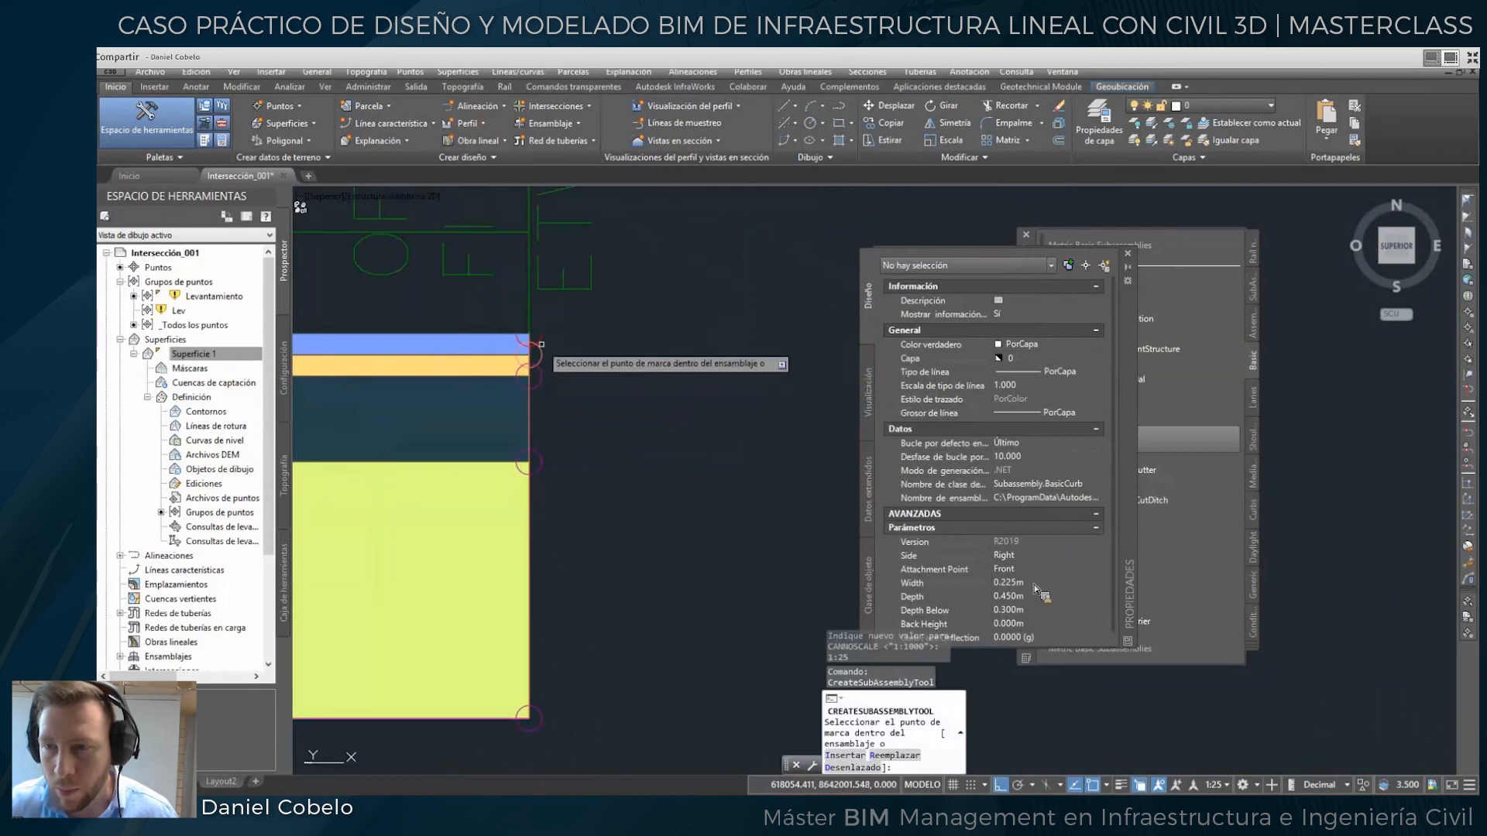
{"action": "left_click", "coordinate": [990, 587]}
{"action": "type", "text": "0.2"}
{"action": "key", "text": "Tab"}
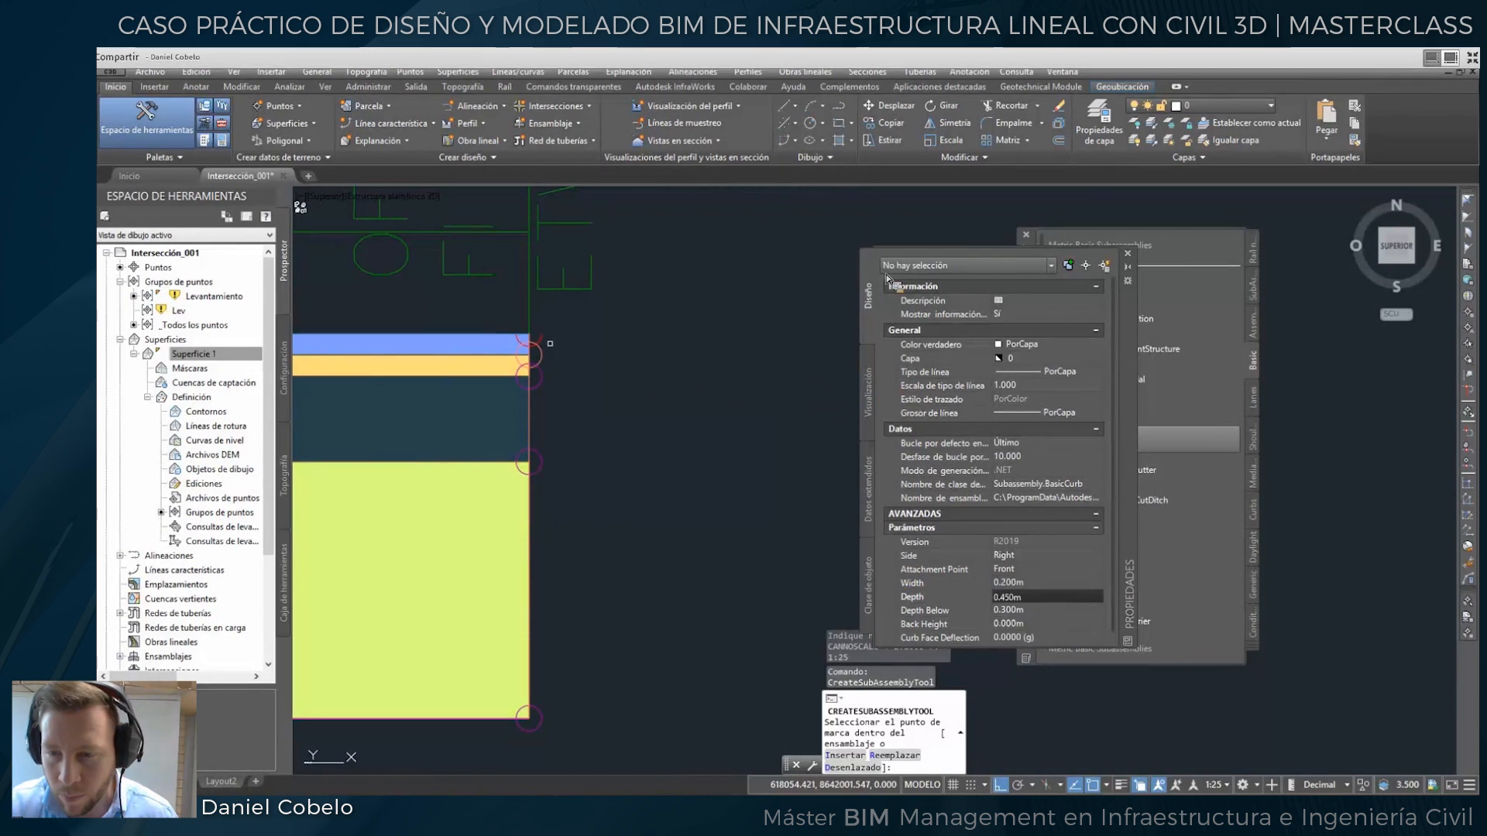
{"action": "scroll", "coordinate": [629, 428], "scroll_direction": "down", "scroll_amount": 5}
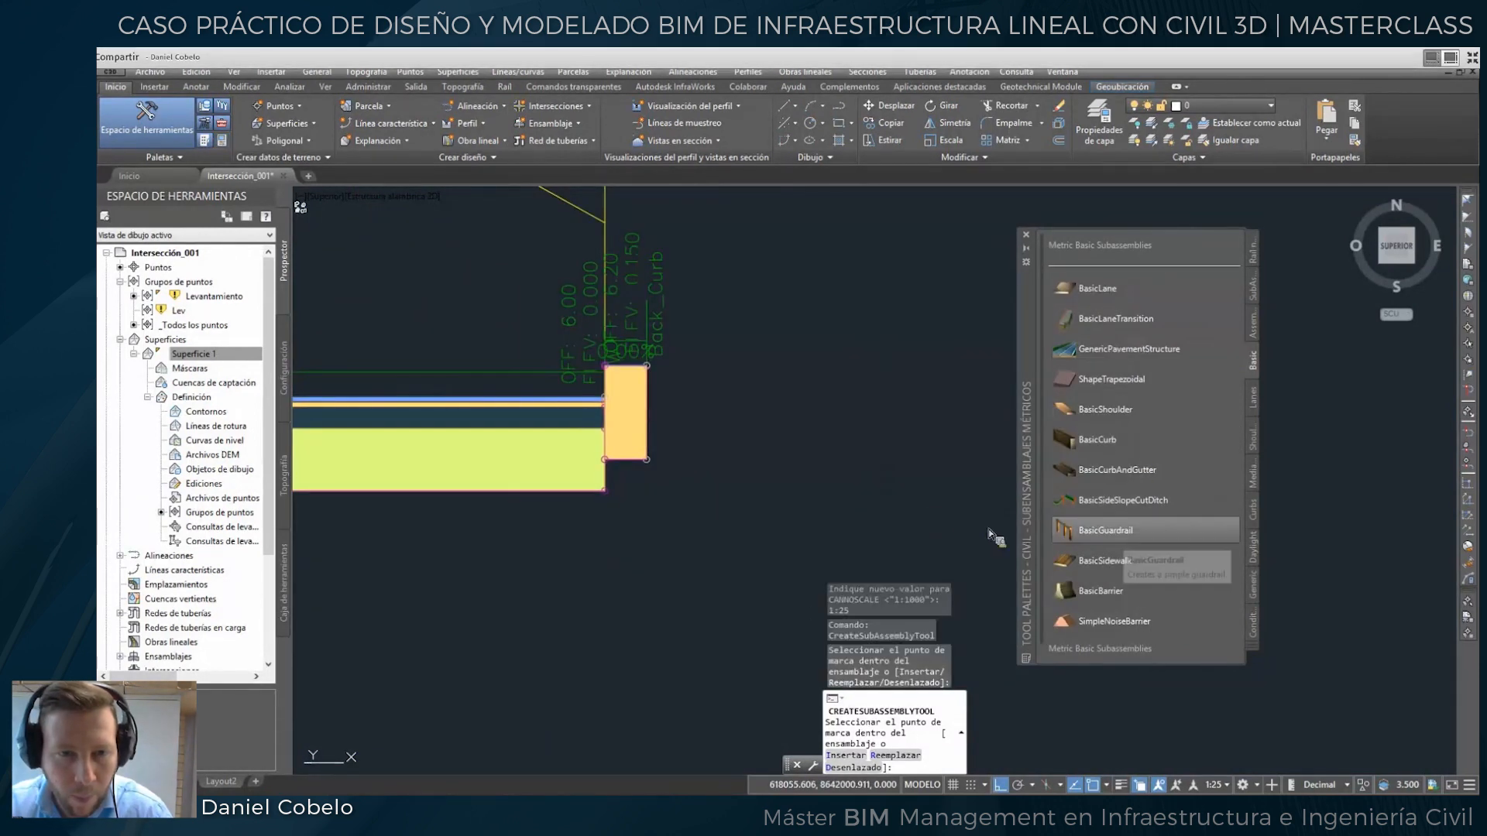
Attach a right-side BasicSidewalk subassembly, 1.3 m wide, to the curb's upper outer corner and close the subassembly palette.
{"action": "left_click", "coordinate": [1038, 573]}
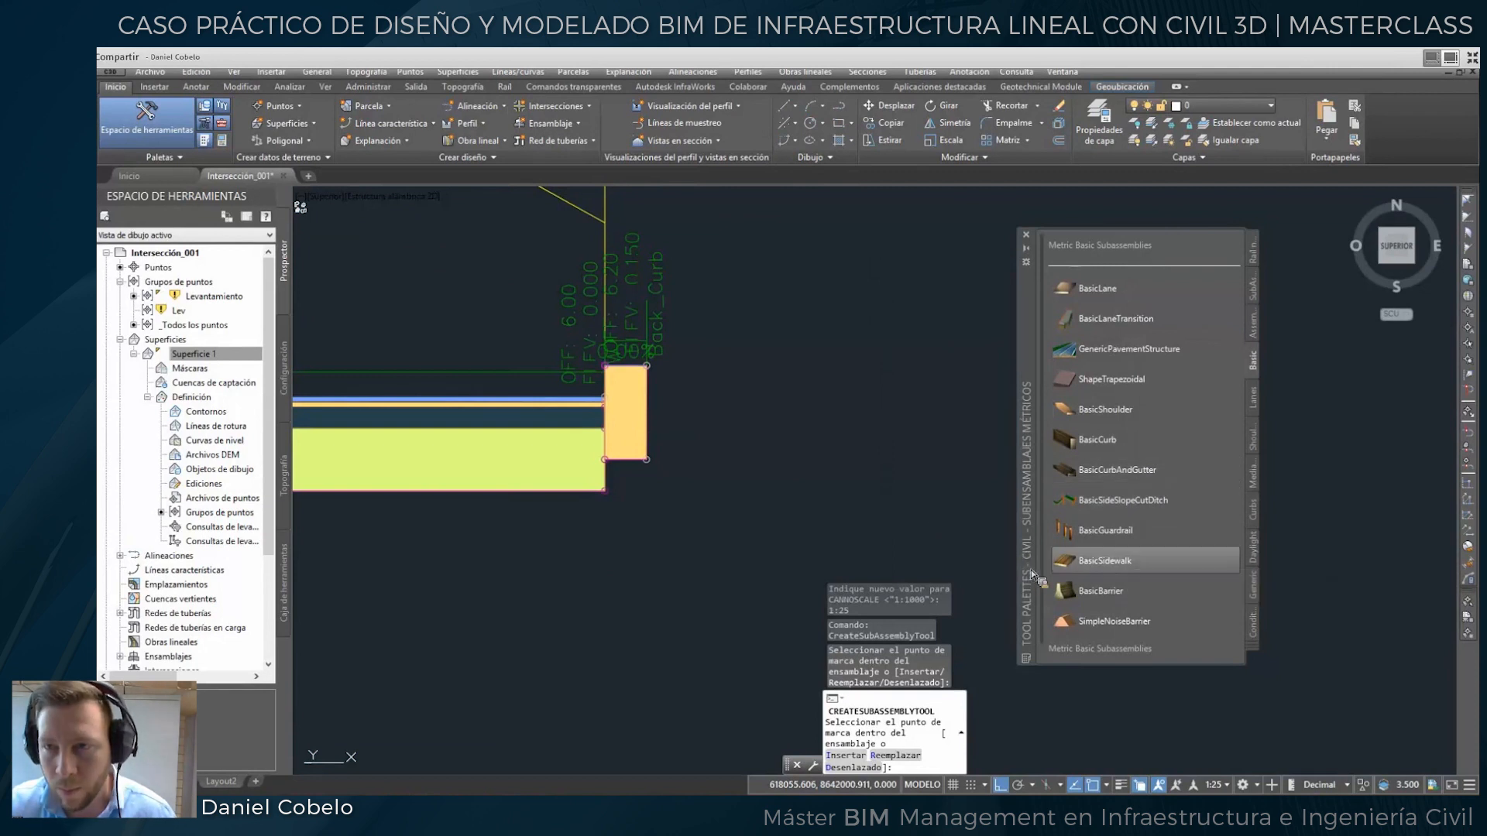
{"action": "left_click", "coordinate": [994, 573]}
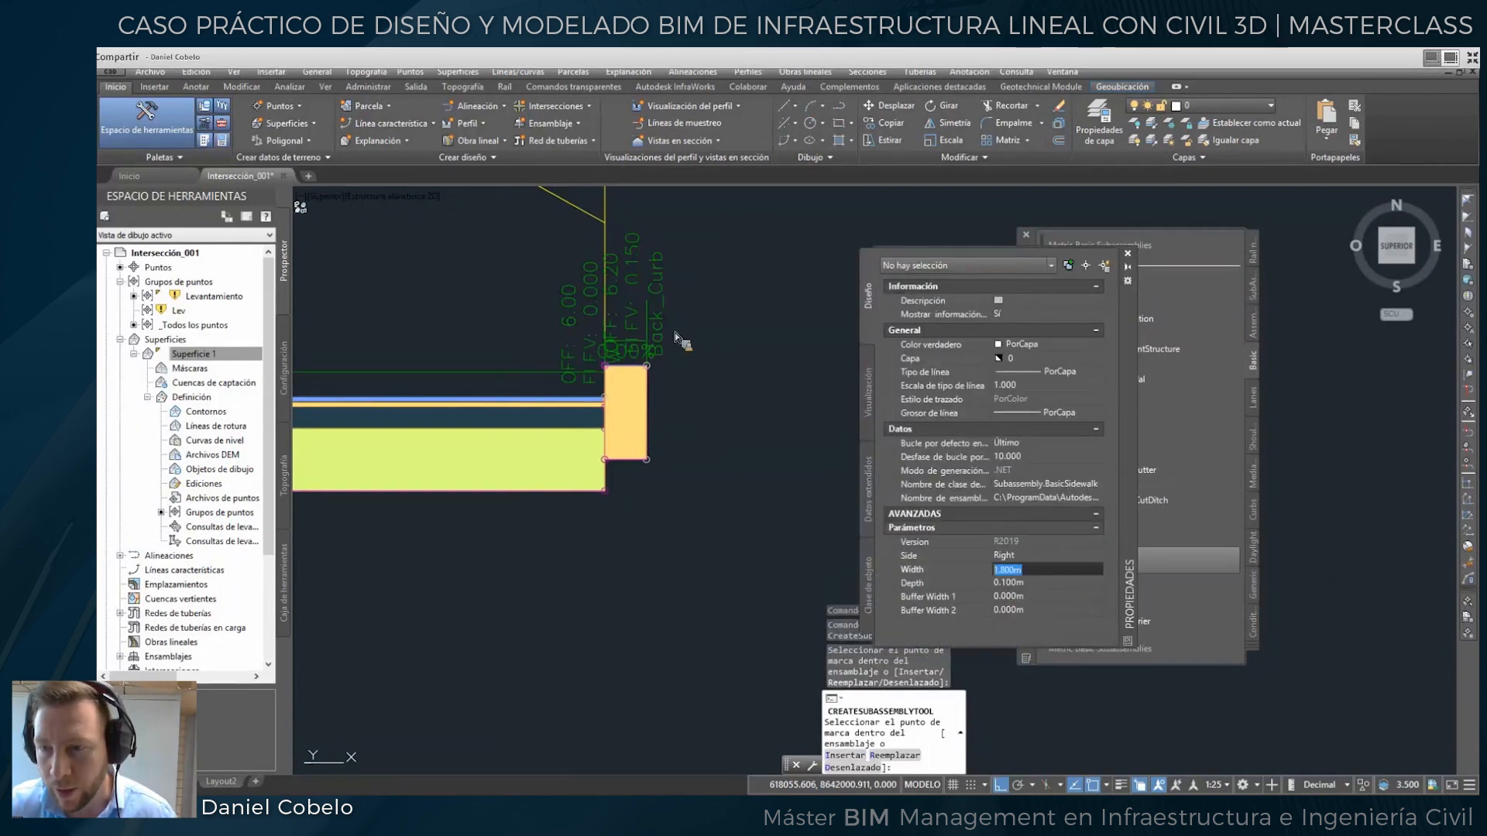
{"action": "key", "text": "Tab"}
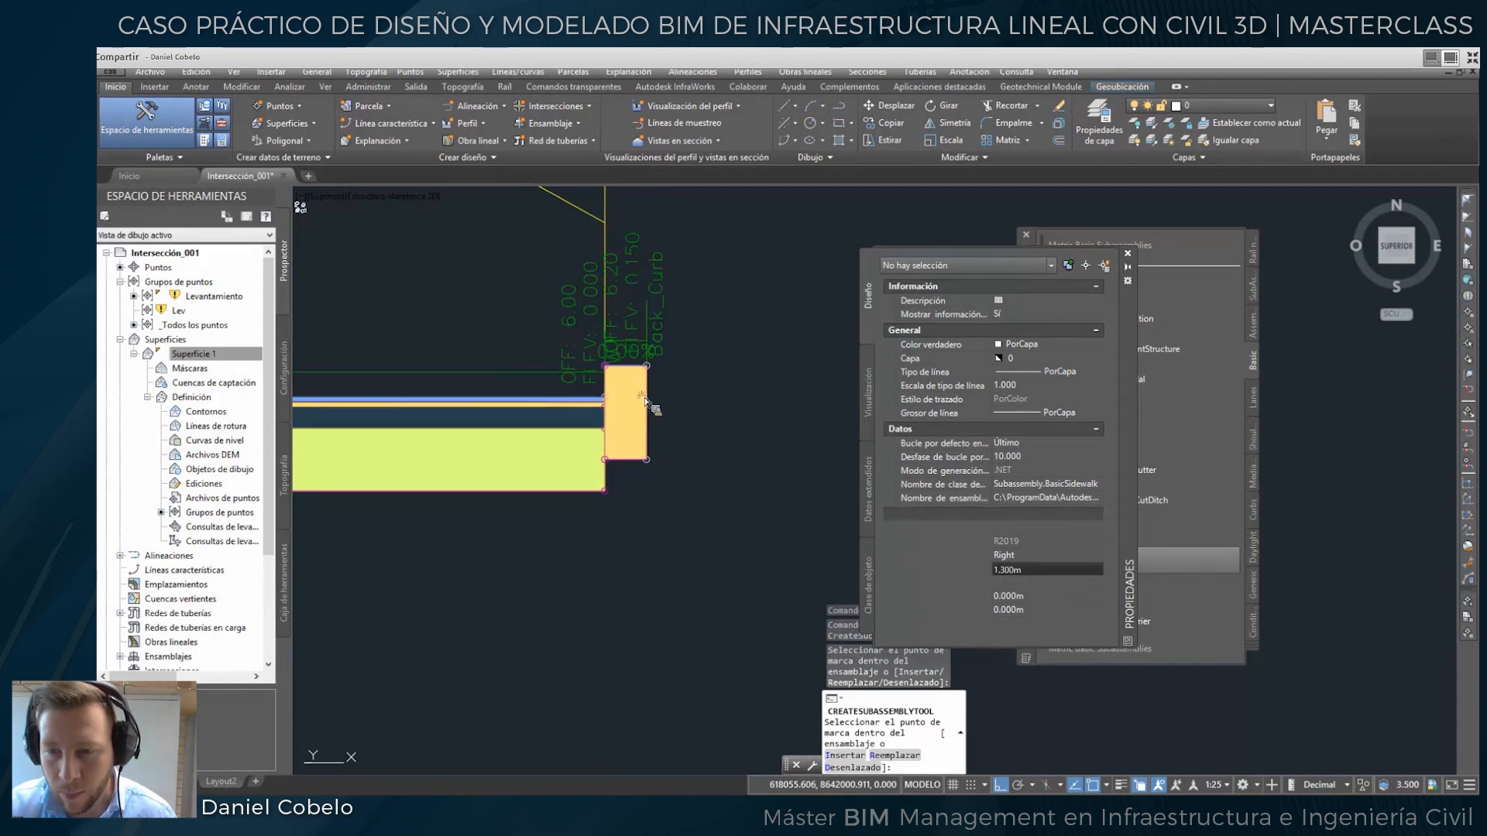
{"action": "scroll", "coordinate": [653, 357], "scroll_direction": "up", "scroll_amount": 6}
{"action": "left_click", "coordinate": [641, 395]}
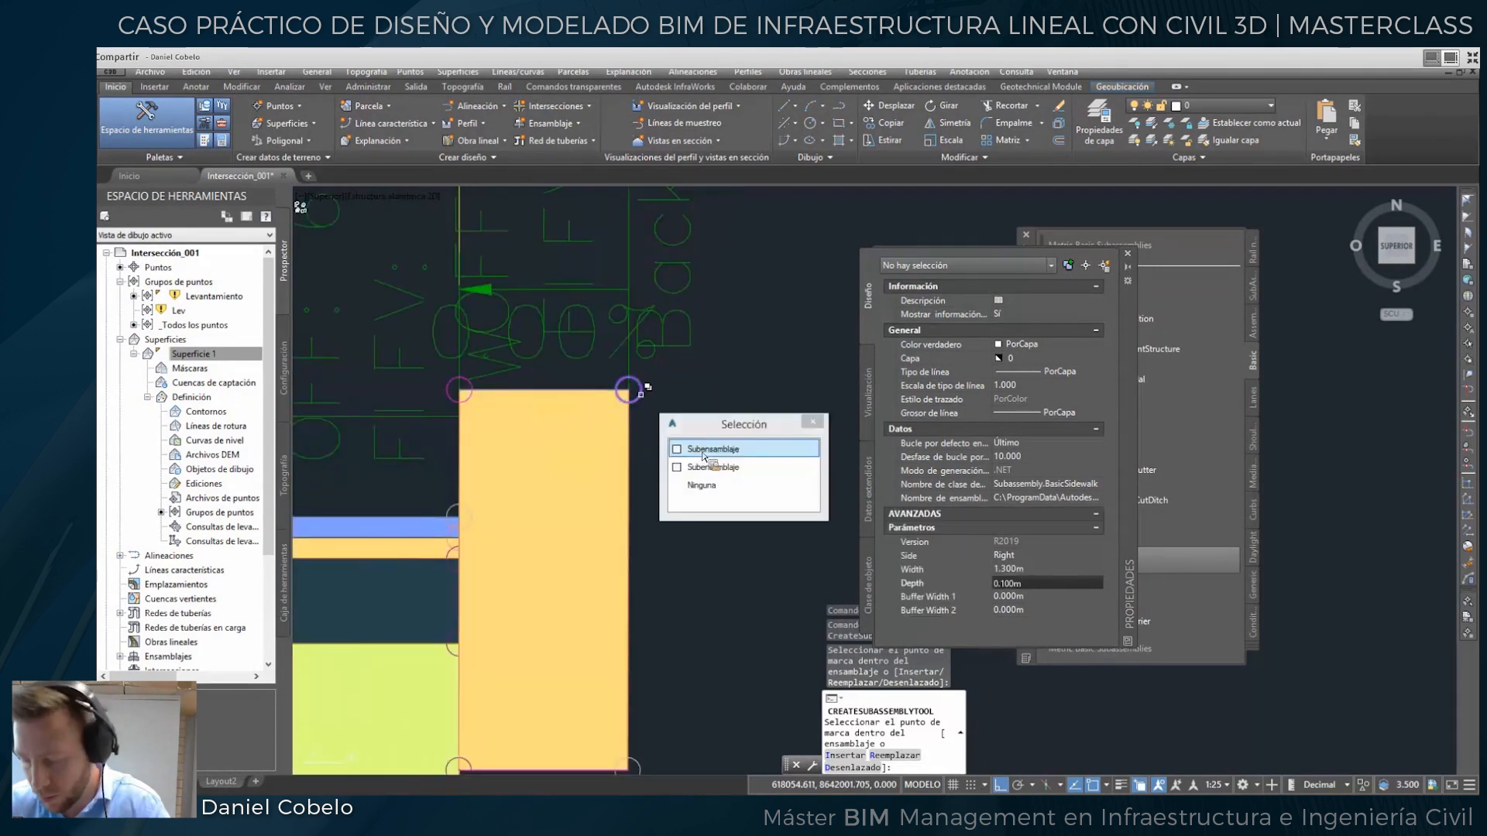
{"action": "left_click", "coordinate": [702, 453]}
{"action": "scroll", "coordinate": [701, 452], "scroll_direction": "down", "scroll_amount": 7}
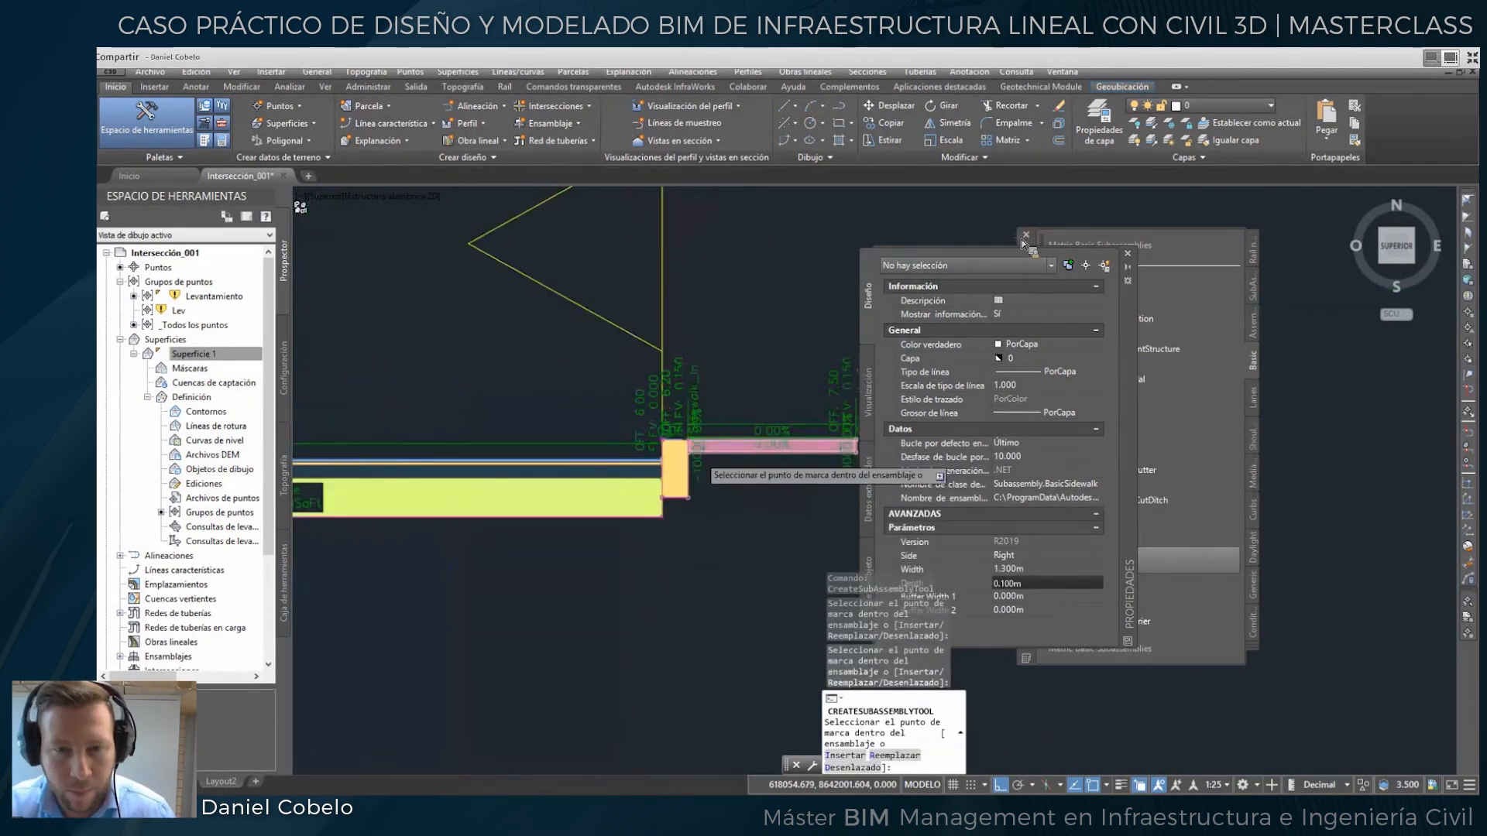
{"action": "scroll", "coordinate": [822, 483], "scroll_direction": "down", "scroll_amount": 4}
{"action": "key", "text": "Escape"}
{"action": "key", "text": "Escape"}
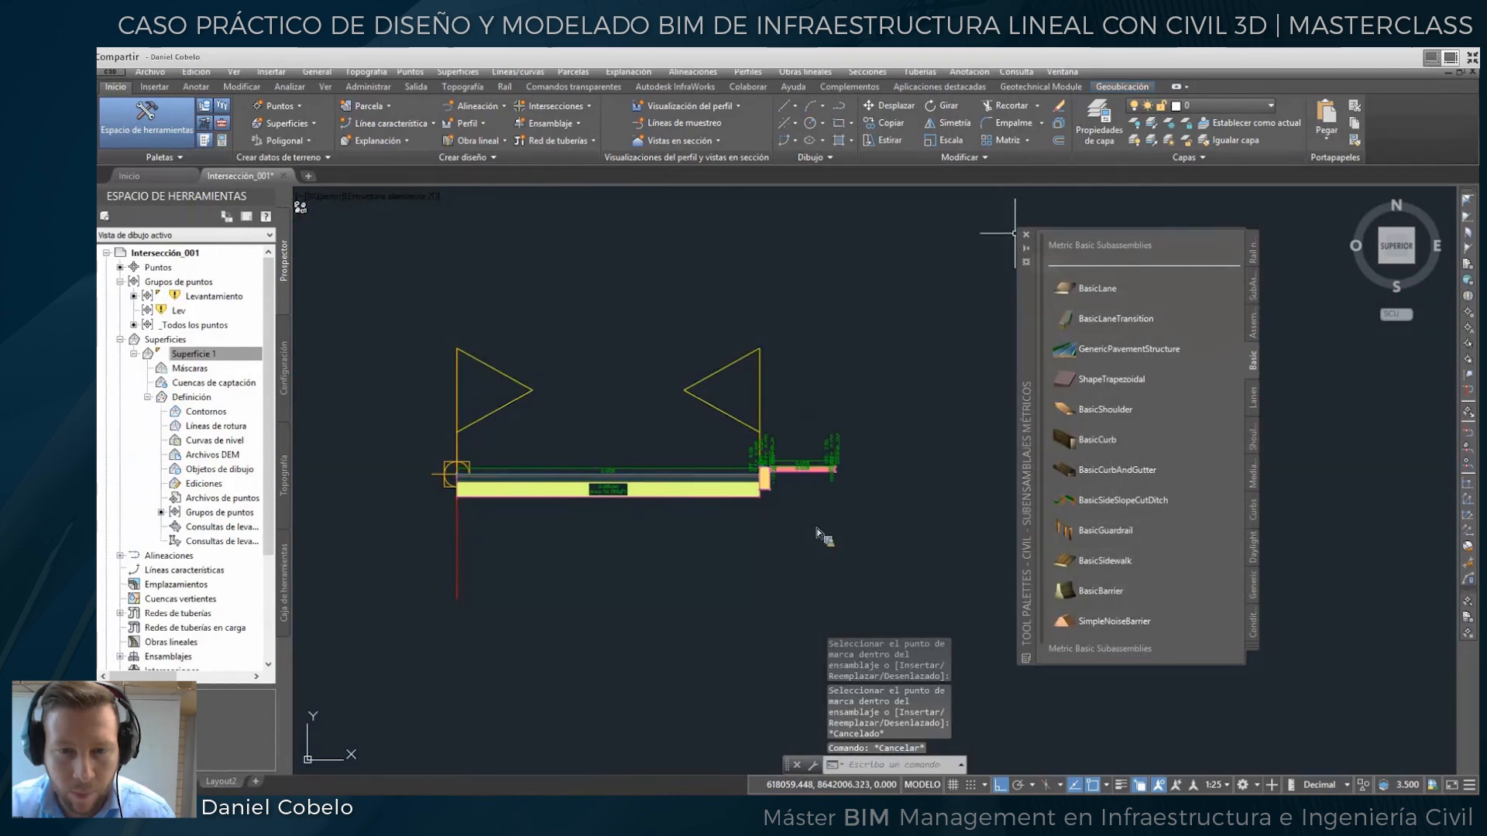
{"action": "left_click", "coordinate": [1026, 235]}
{"action": "key", "text": "Escape"}
Mirror the right lane, curb and sidewalk subassemblies together to the left side of the ST_principal assembly baseline.
{"action": "middle_click_drag", "start_coordinate": [669, 525], "coordinate": [830, 524]}
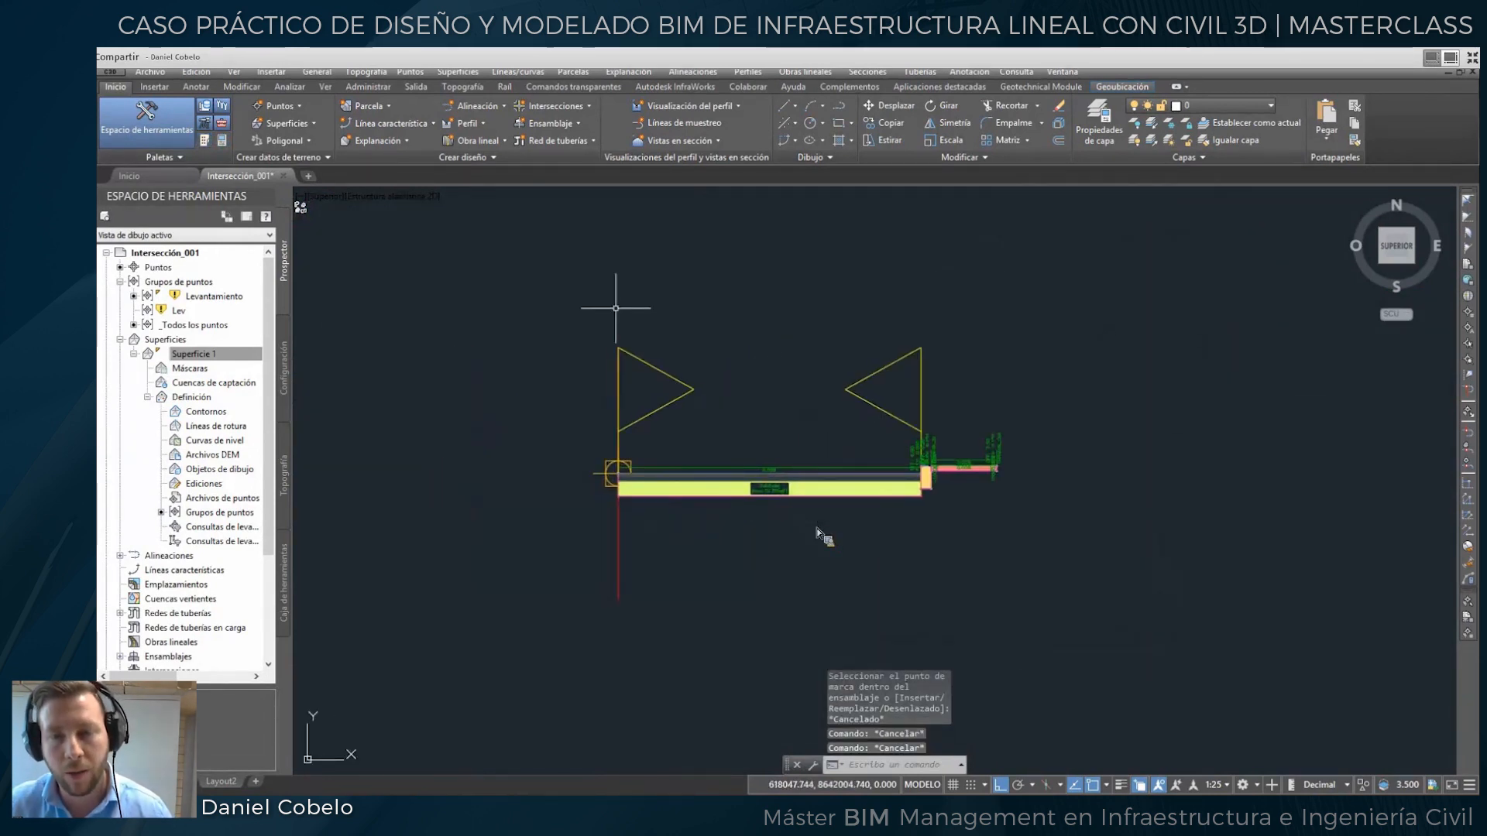
{"action": "left_click", "coordinate": [758, 487]}
{"action": "scroll", "coordinate": [999, 488], "scroll_direction": "up", "scroll_amount": 4}
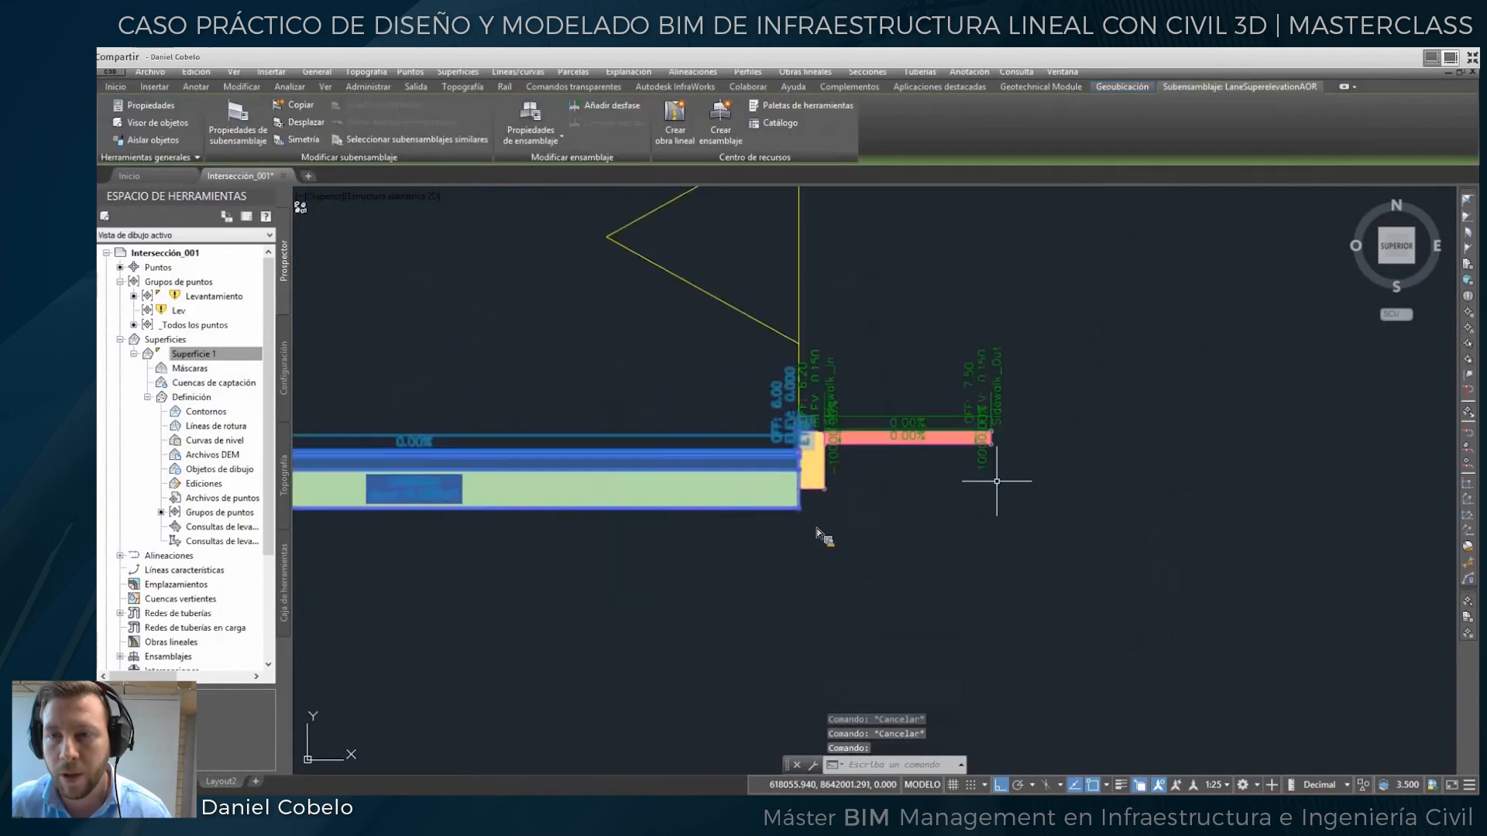
{"action": "left_click", "coordinate": [958, 447]}
{"action": "left_click", "coordinate": [958, 440]}
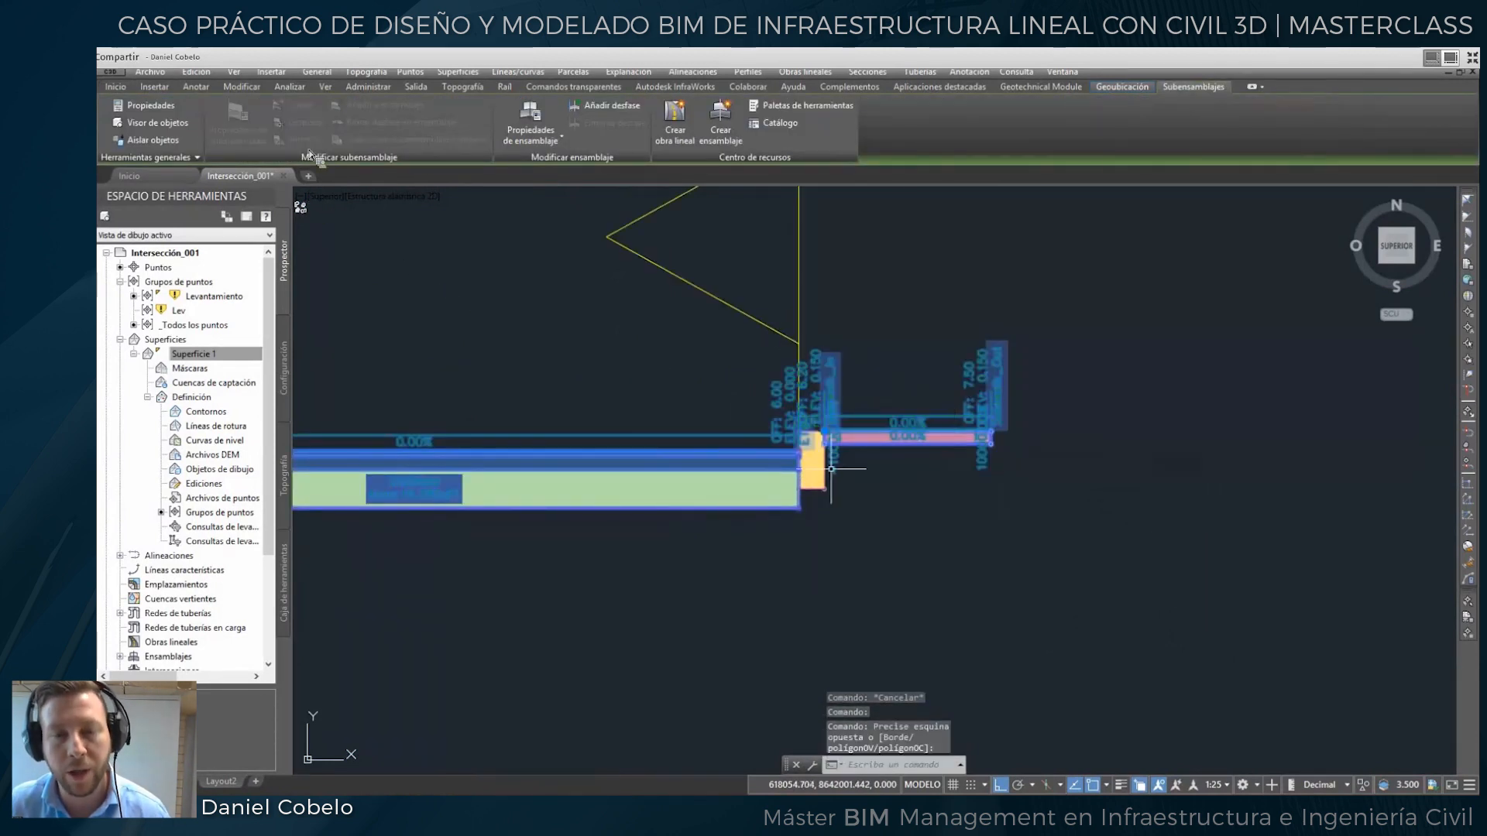
{"action": "left_click", "coordinate": [823, 474]}
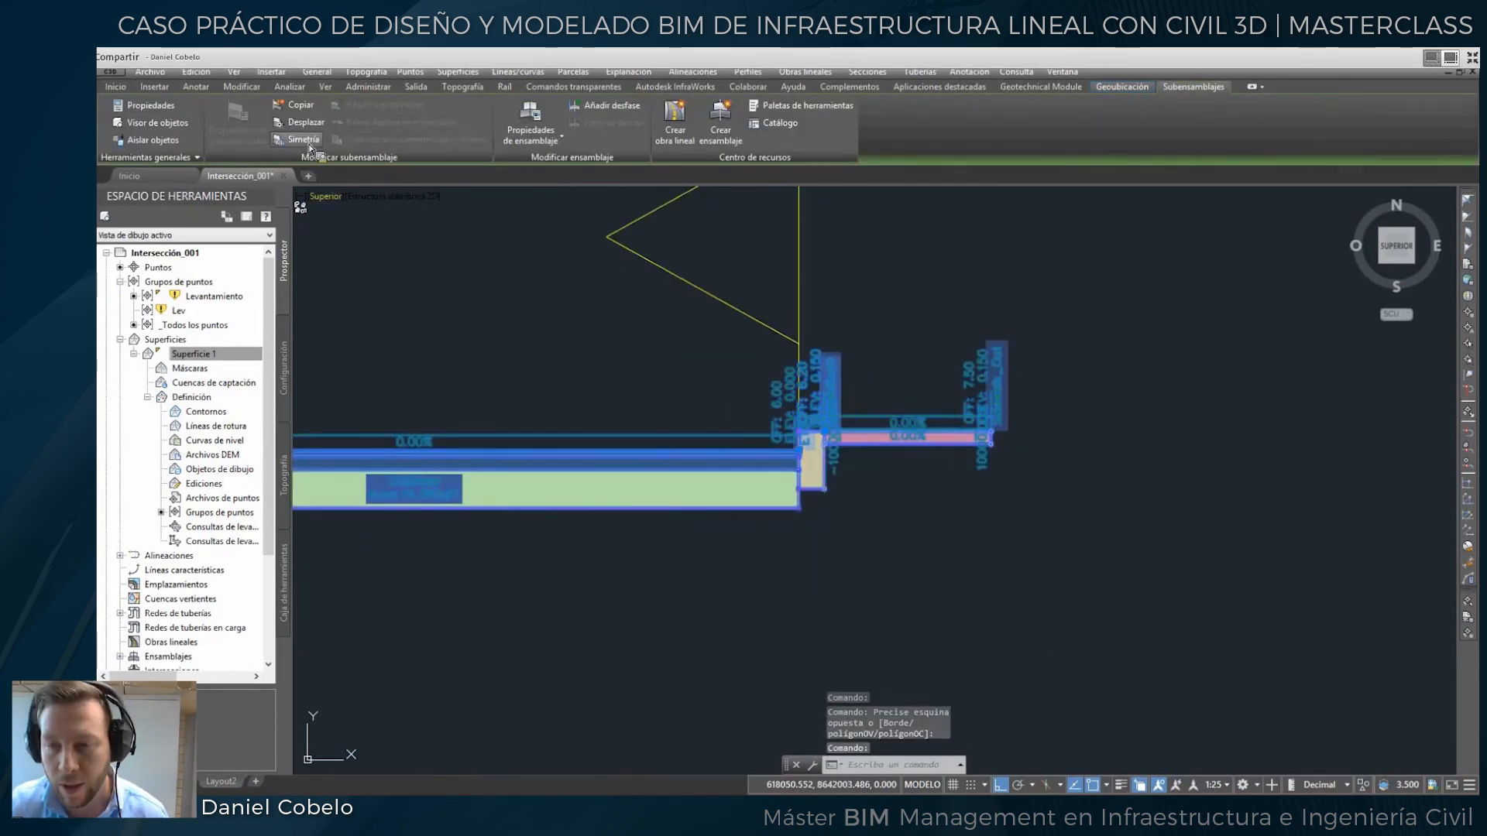
{"action": "left_click", "coordinate": [310, 147]}
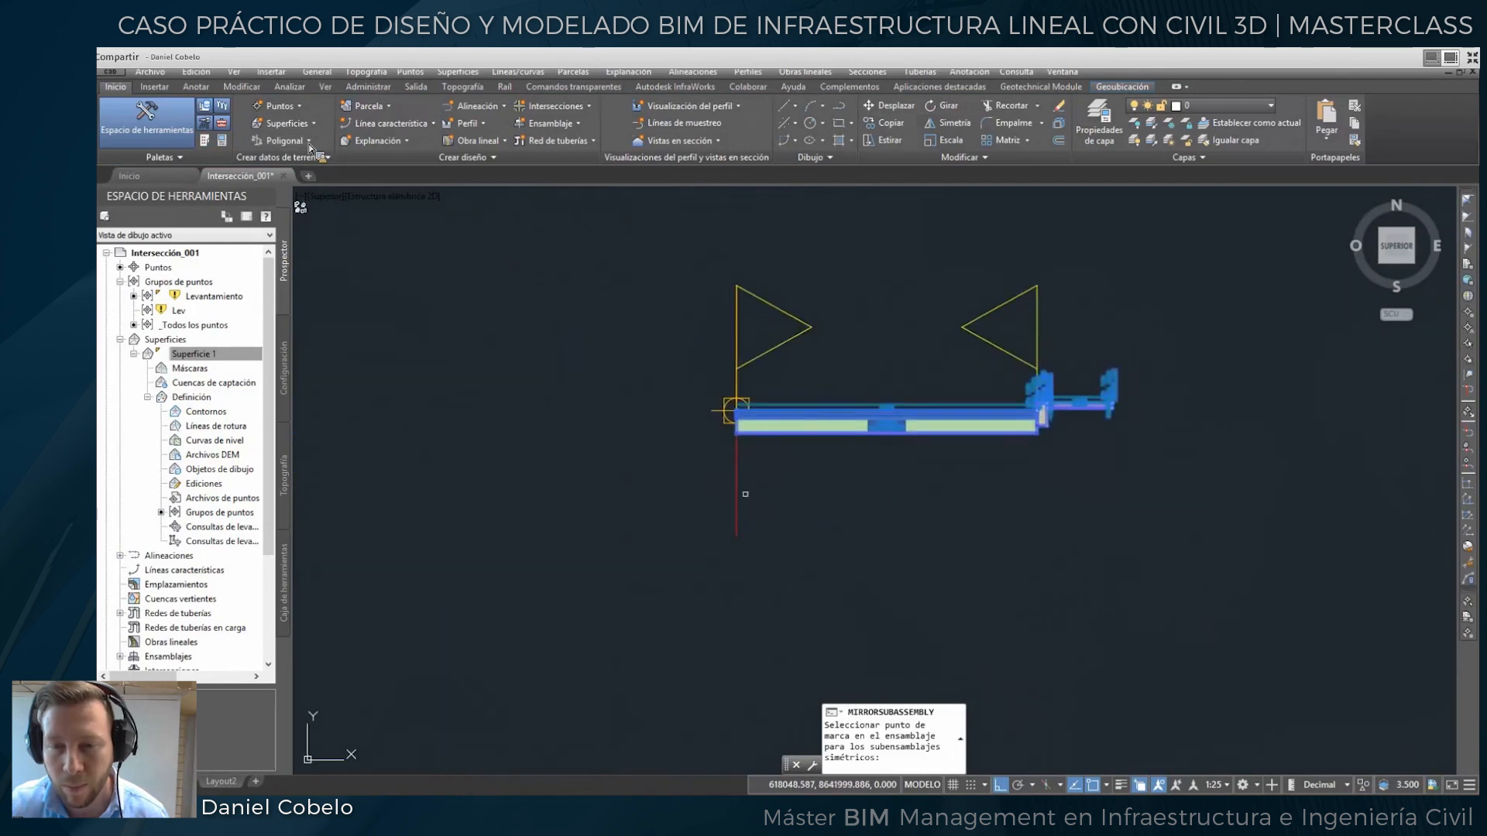
{"action": "left_click", "coordinate": [736, 410]}
{"action": "key", "text": "Escape"}
{"action": "key", "text": "Escape"}
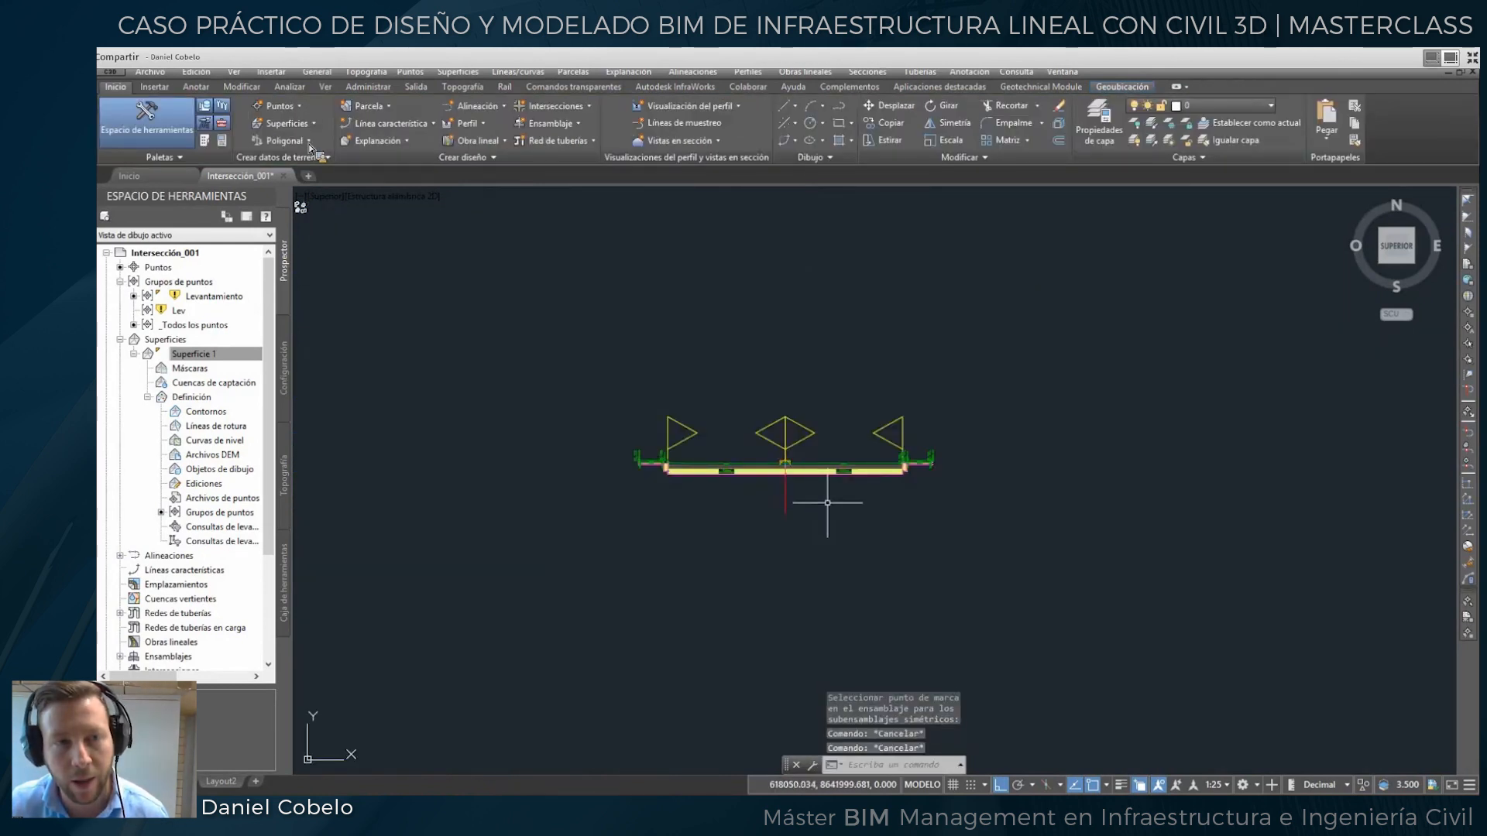
Copy the complete ST_principal assembly four times, spacing the copies in a vertical column straight below the original.
{"action": "mouse_move", "coordinate": [691, 535]}
{"action": "middle_mouse_down"}
{"action": "mouse_move", "coordinate": [598, 456]}
{"action": "mouse_move", "coordinate": [706, 457]}
{"action": "middle_mouse_up"}
{"action": "scroll", "coordinate": [618, 460], "scroll_direction": "down", "scroll_amount": 2}
{"action": "left_click", "coordinate": [870, 326]}
{"action": "left_click", "coordinate": [554, 520]}
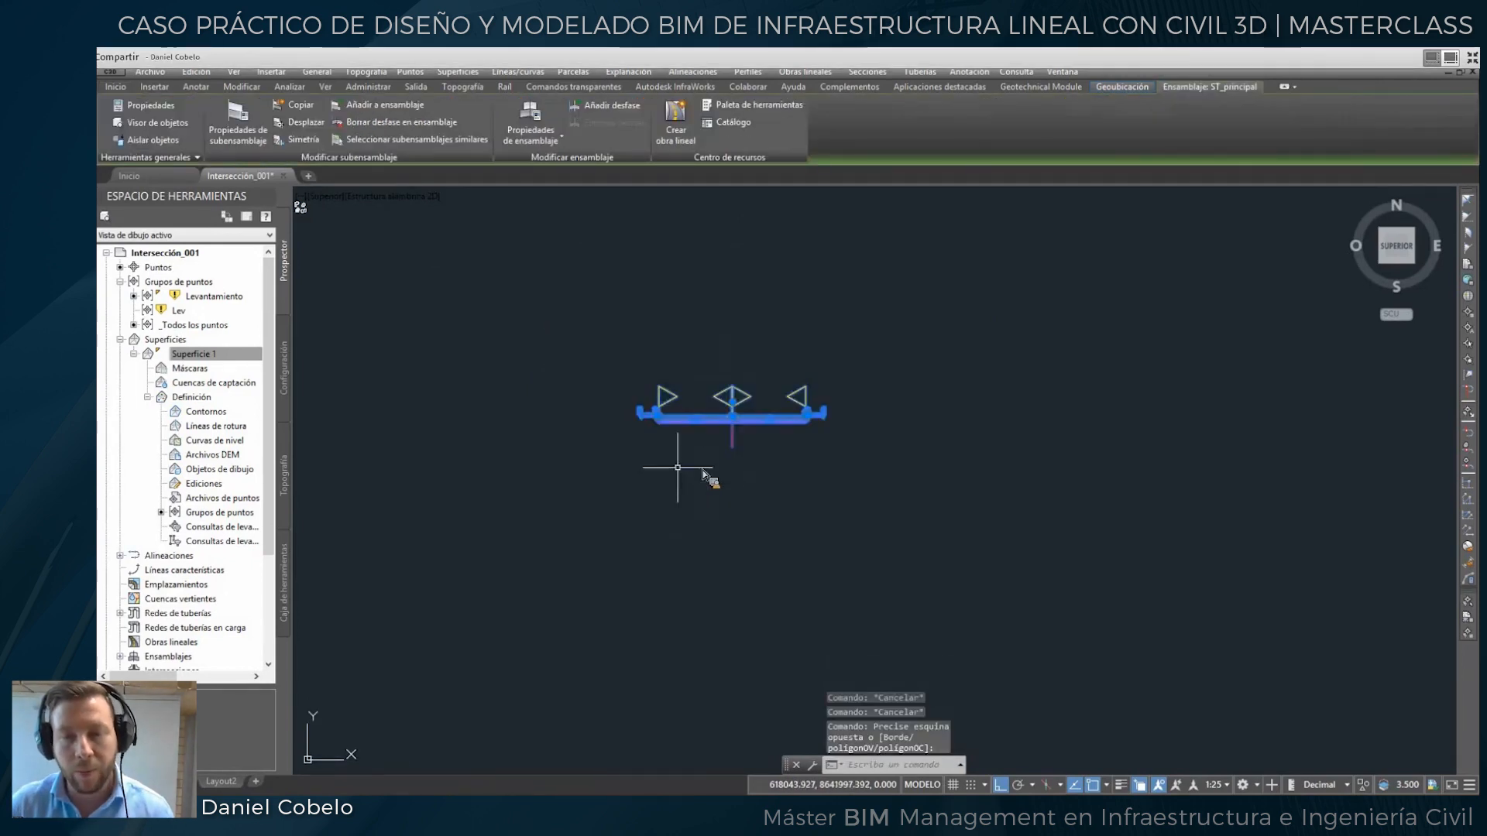
{"action": "type", "text": "cp"}
{"action": "key", "text": "Return"}
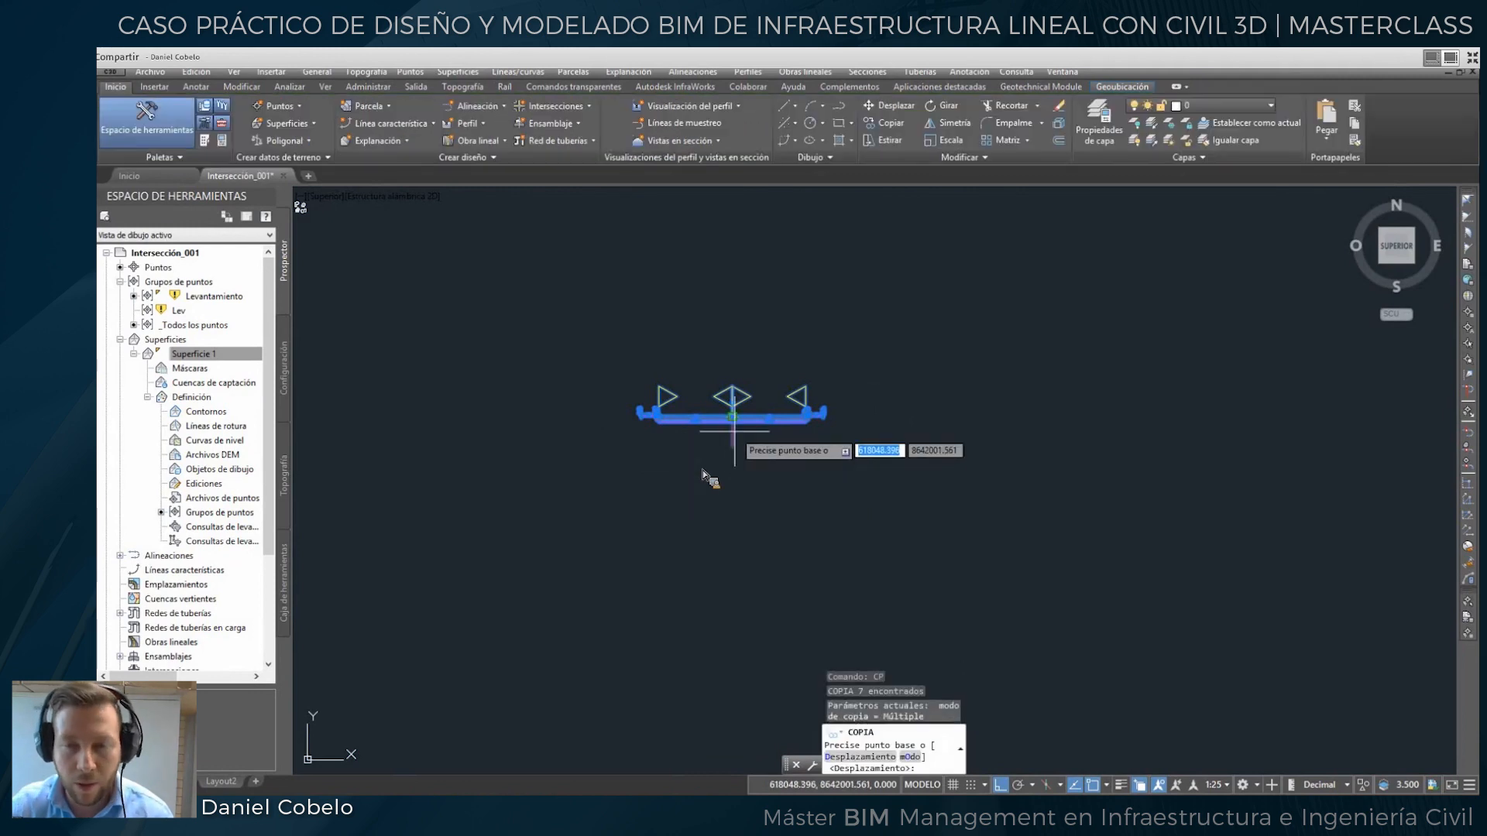
{"action": "left_click", "coordinate": [732, 418]}
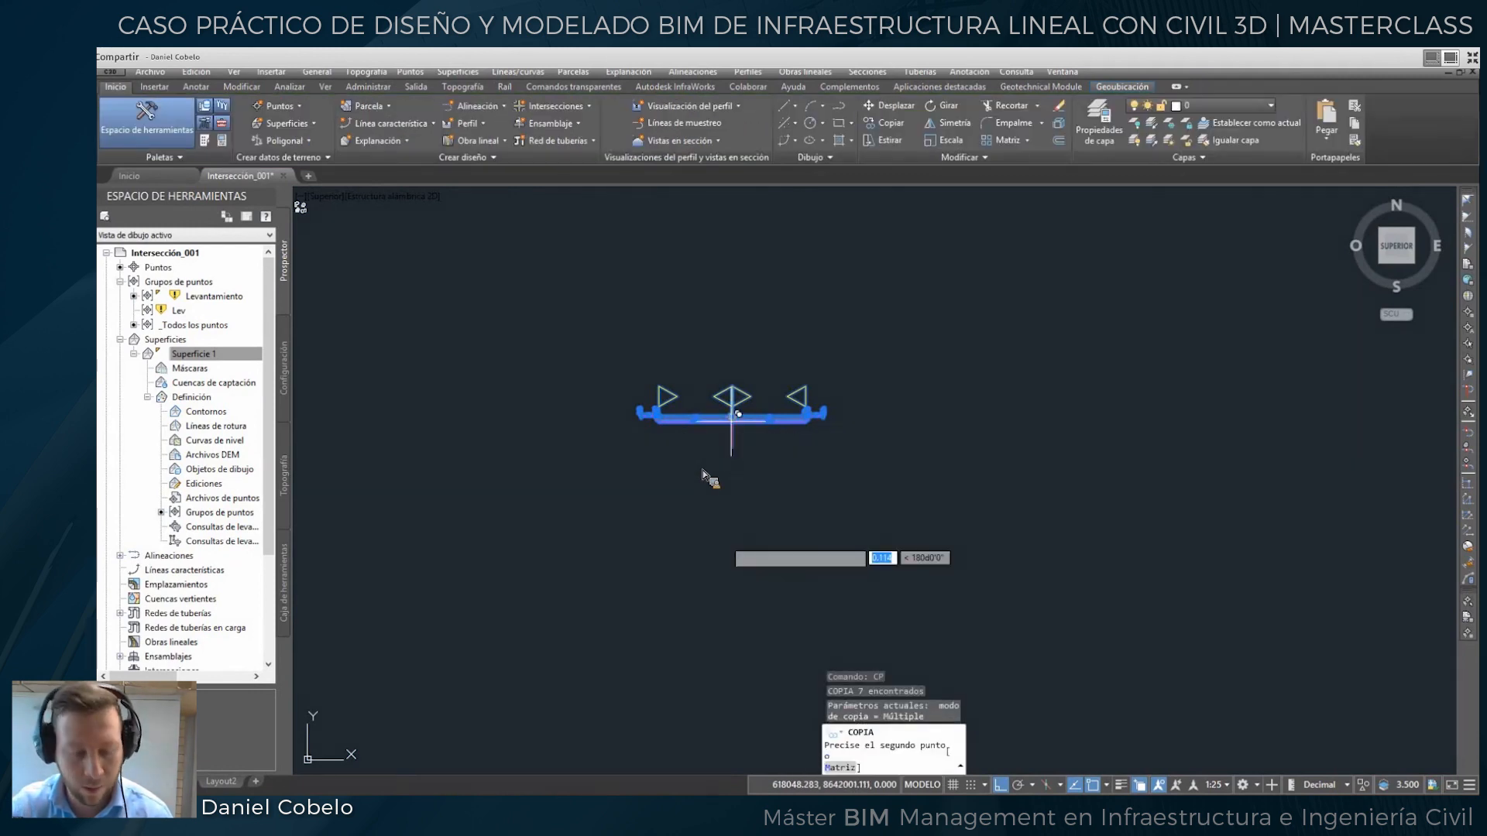
{"action": "left_click", "coordinate": [732, 515]}
{"action": "left_click", "coordinate": [709, 616]}
{"action": "middle_click_drag", "start_coordinate": [714, 723], "coordinate": [726, 524]}
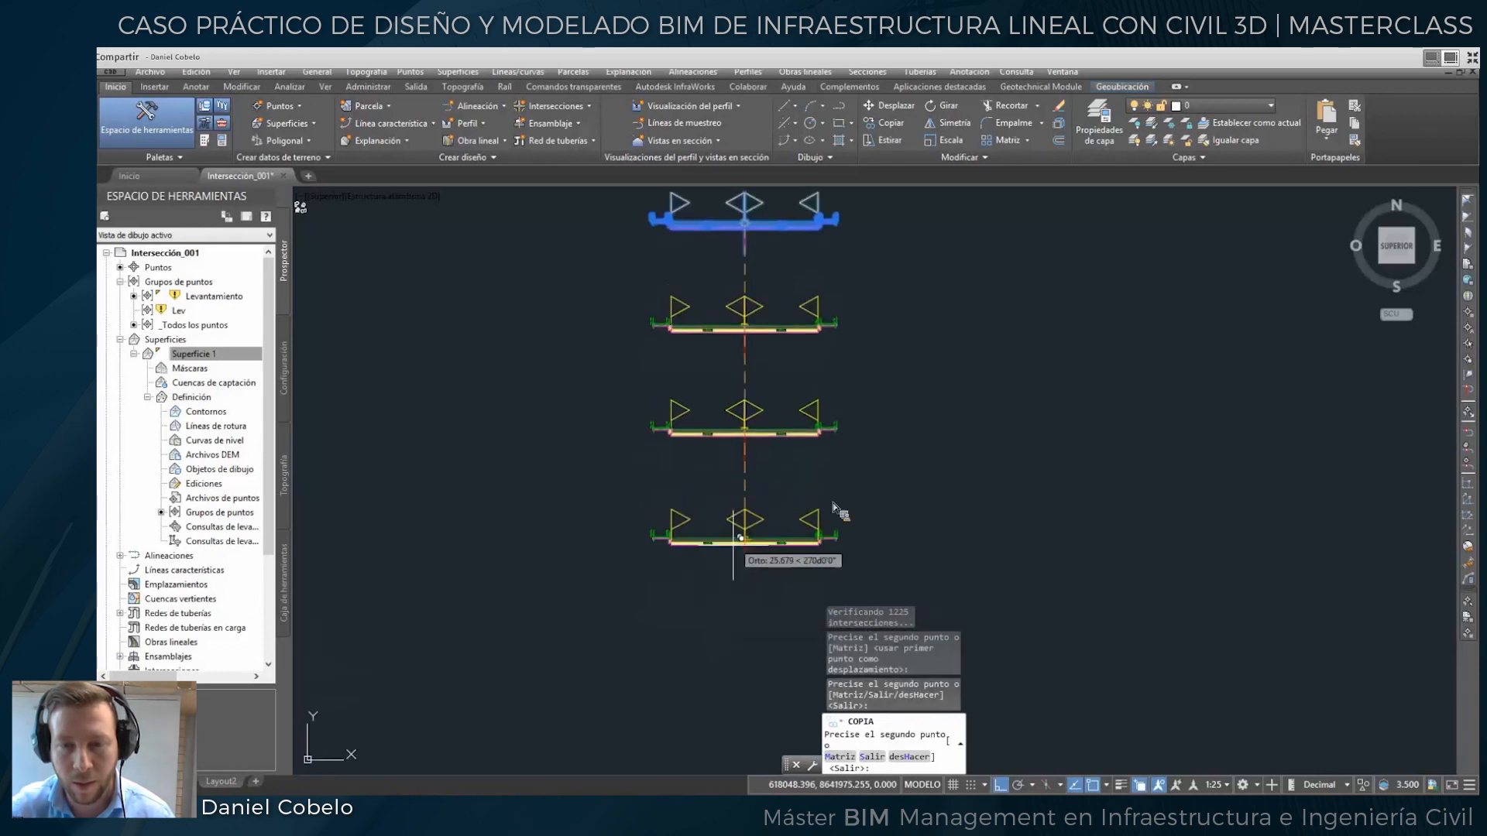
{"action": "left_click", "coordinate": [734, 546]}
{"action": "left_click", "coordinate": [728, 645]}
{"action": "key", "text": "Escape"}
Rename the first assembly copy below the original as ST_secundaria in its object properties.
{"action": "middle_click_drag", "start_coordinate": [734, 367], "coordinate": [723, 455]}
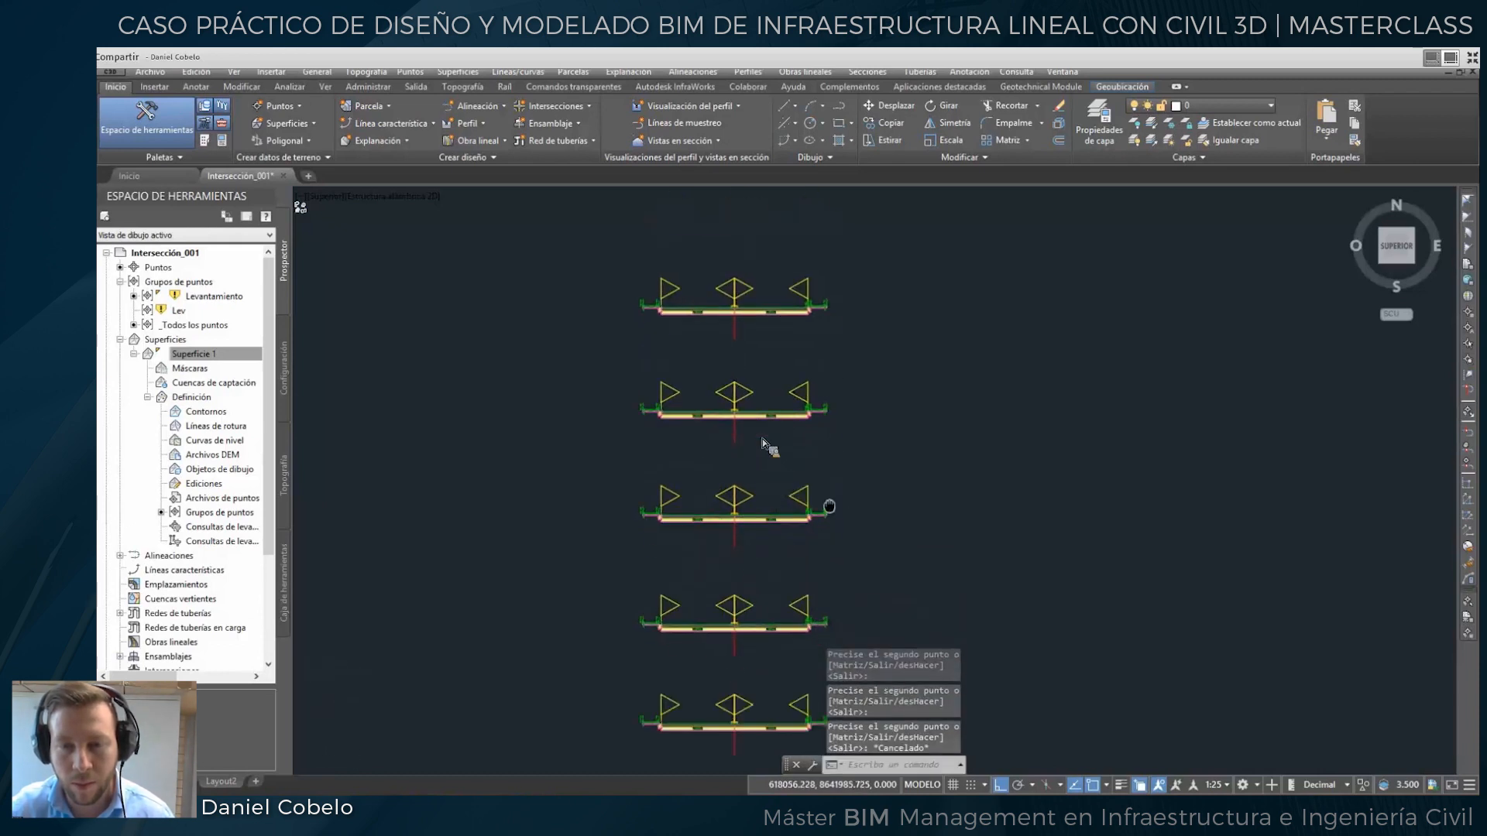
{"action": "scroll", "coordinate": [720, 454], "scroll_direction": "up", "scroll_amount": 4}
{"action": "left_click", "coordinate": [759, 435]}
{"action": "right_click", "coordinate": [759, 436]}
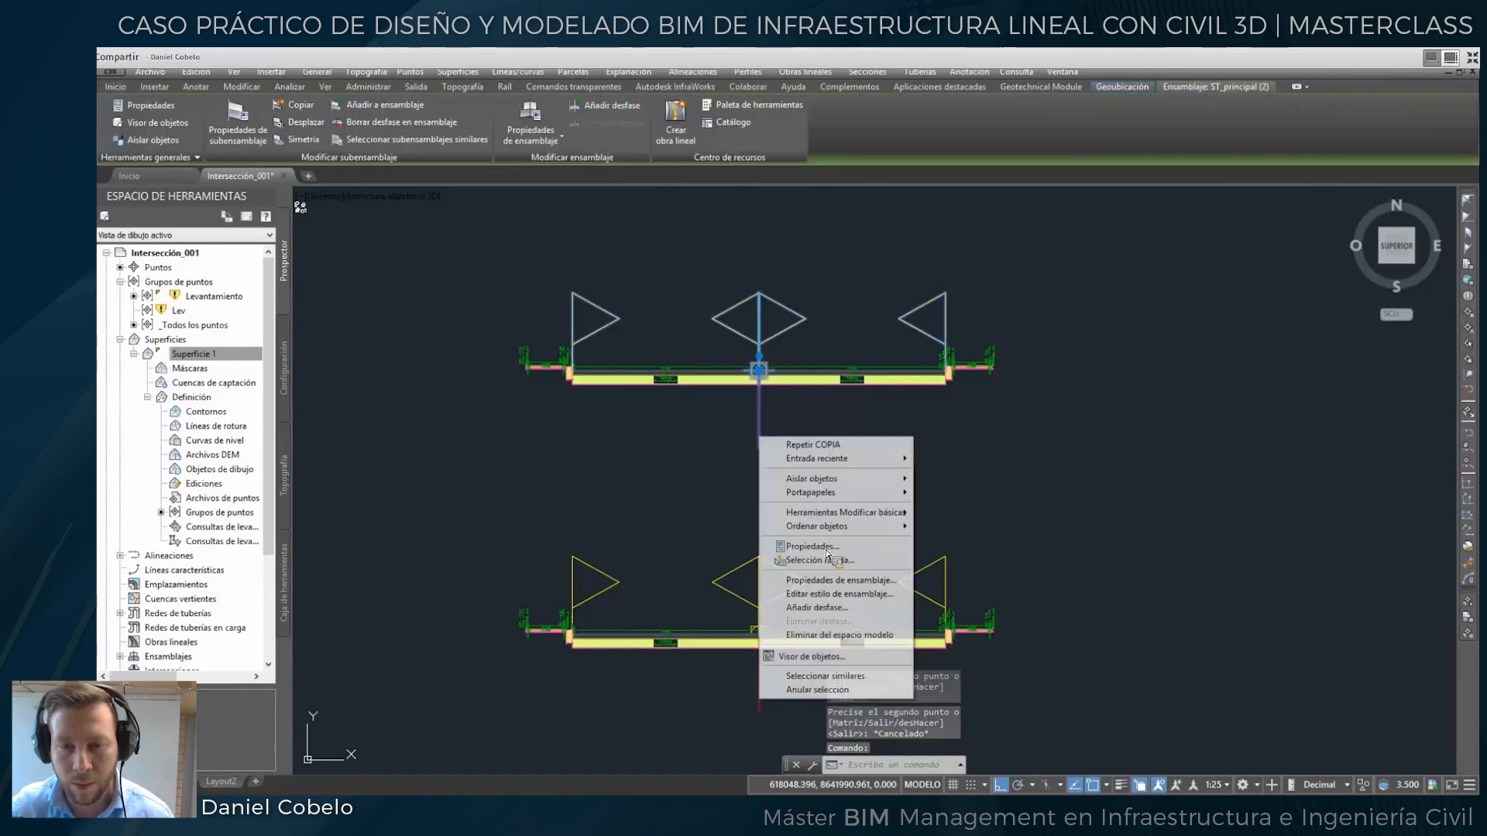
{"action": "left_click", "coordinate": [811, 547]}
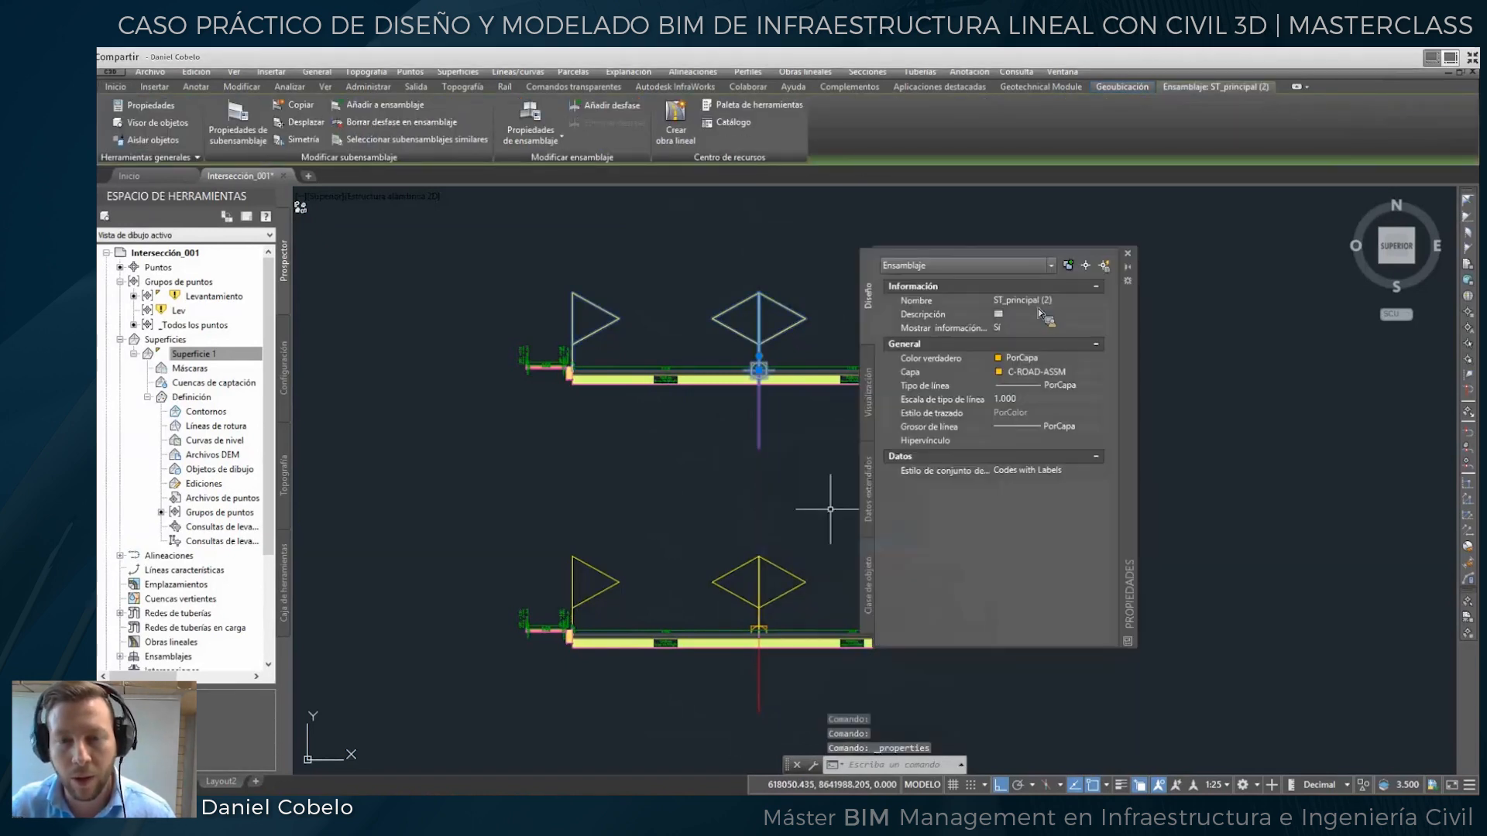
{"action": "key", "text": "shift+Left"}
{"action": "key", "text": "shift+Left"}
{"action": "key", "text": "shift+Left"}
{"action": "type", "text": "secundaria"}
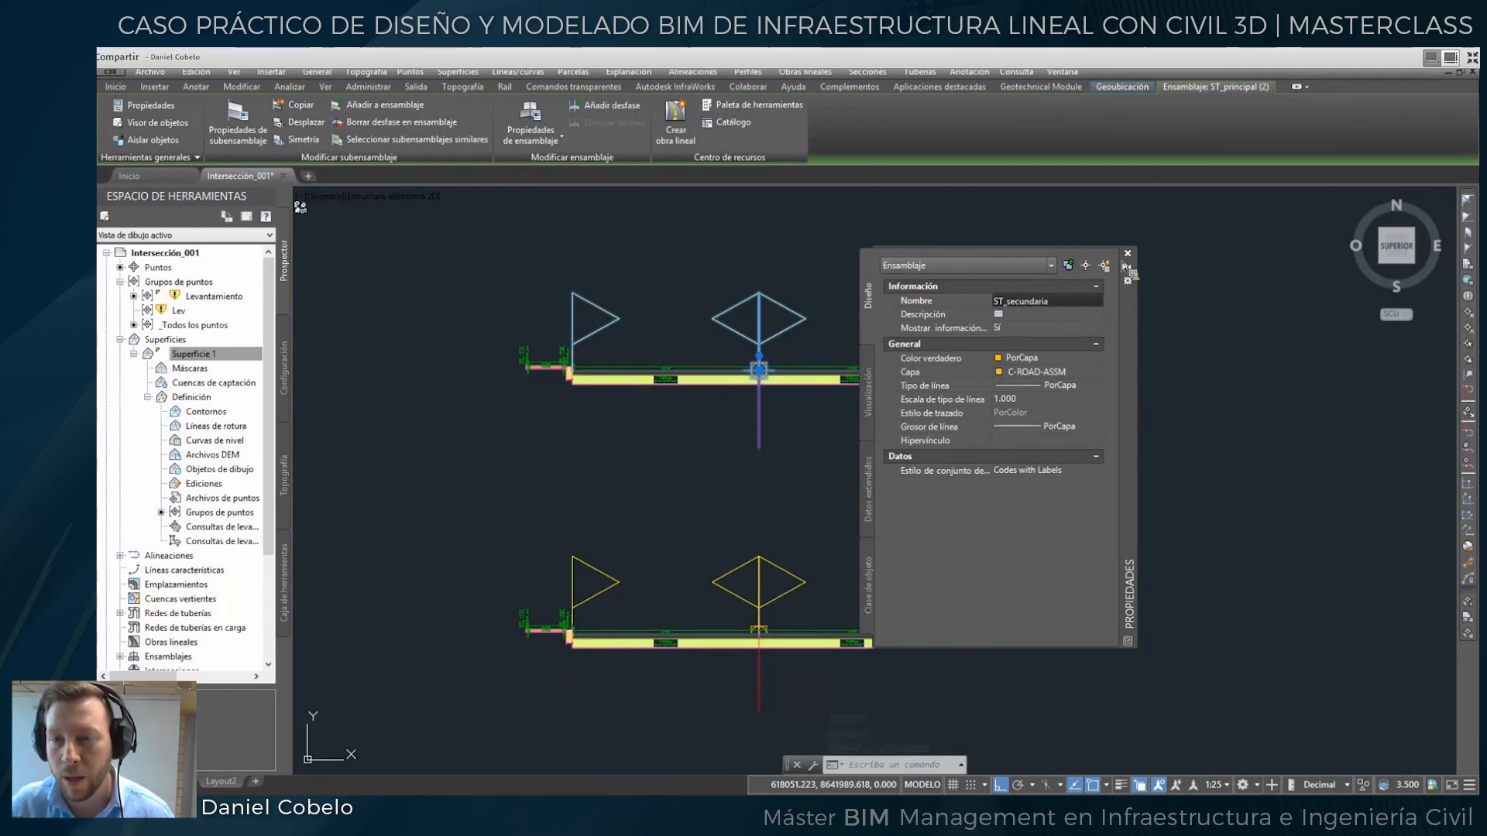
{"action": "key", "text": "Return"}
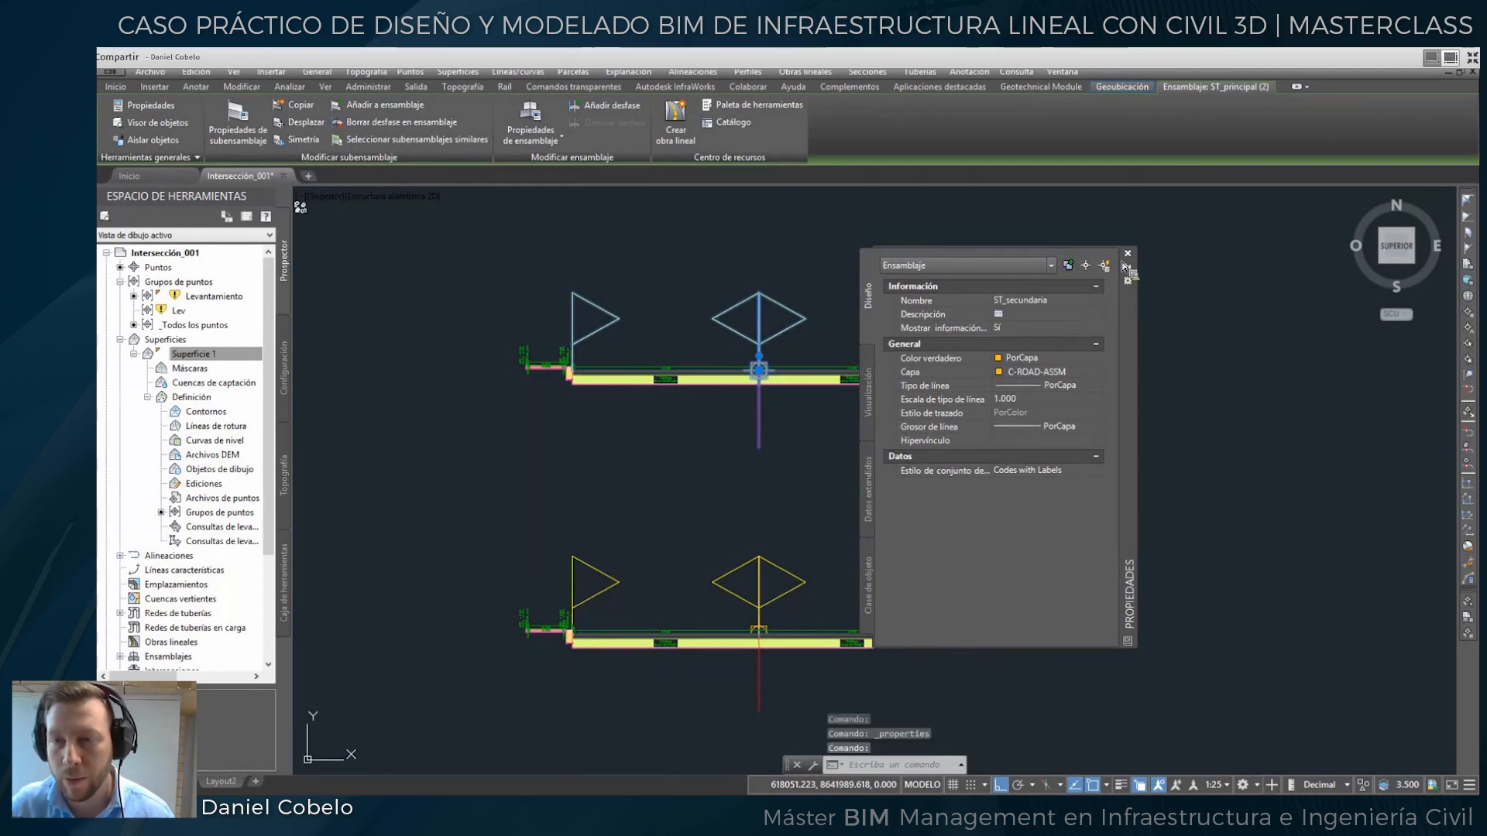
Close the properties of the ST_secundaria assembly and clear the selection.
{"action": "left_click", "coordinate": [1126, 254]}
{"action": "scroll", "coordinate": [859, 386], "scroll_direction": "down", "scroll_amount": 4}
{"action": "mouse_move", "coordinate": [859, 387]}
{"action": "middle_mouse_down"}
{"action": "mouse_move", "coordinate": [843, 406]}
{"action": "mouse_move", "coordinate": [747, 379]}
{"action": "middle_mouse_up"}
{"action": "key", "text": "Escape"}
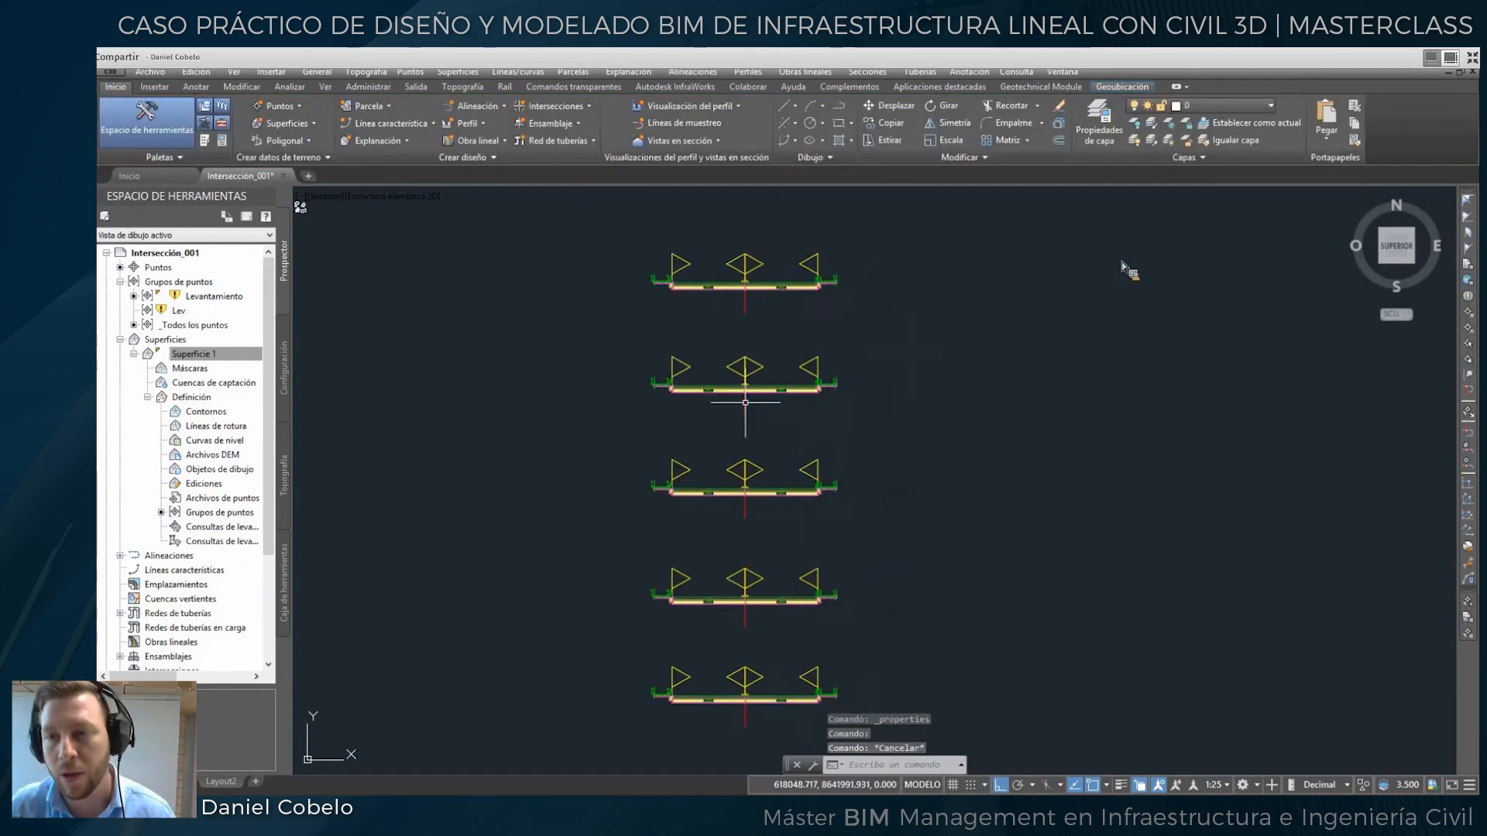
Rename the third assembly from the top of the column as ST_derecho.
{"action": "scroll", "coordinate": [746, 388], "scroll_direction": "up", "scroll_amount": 4}
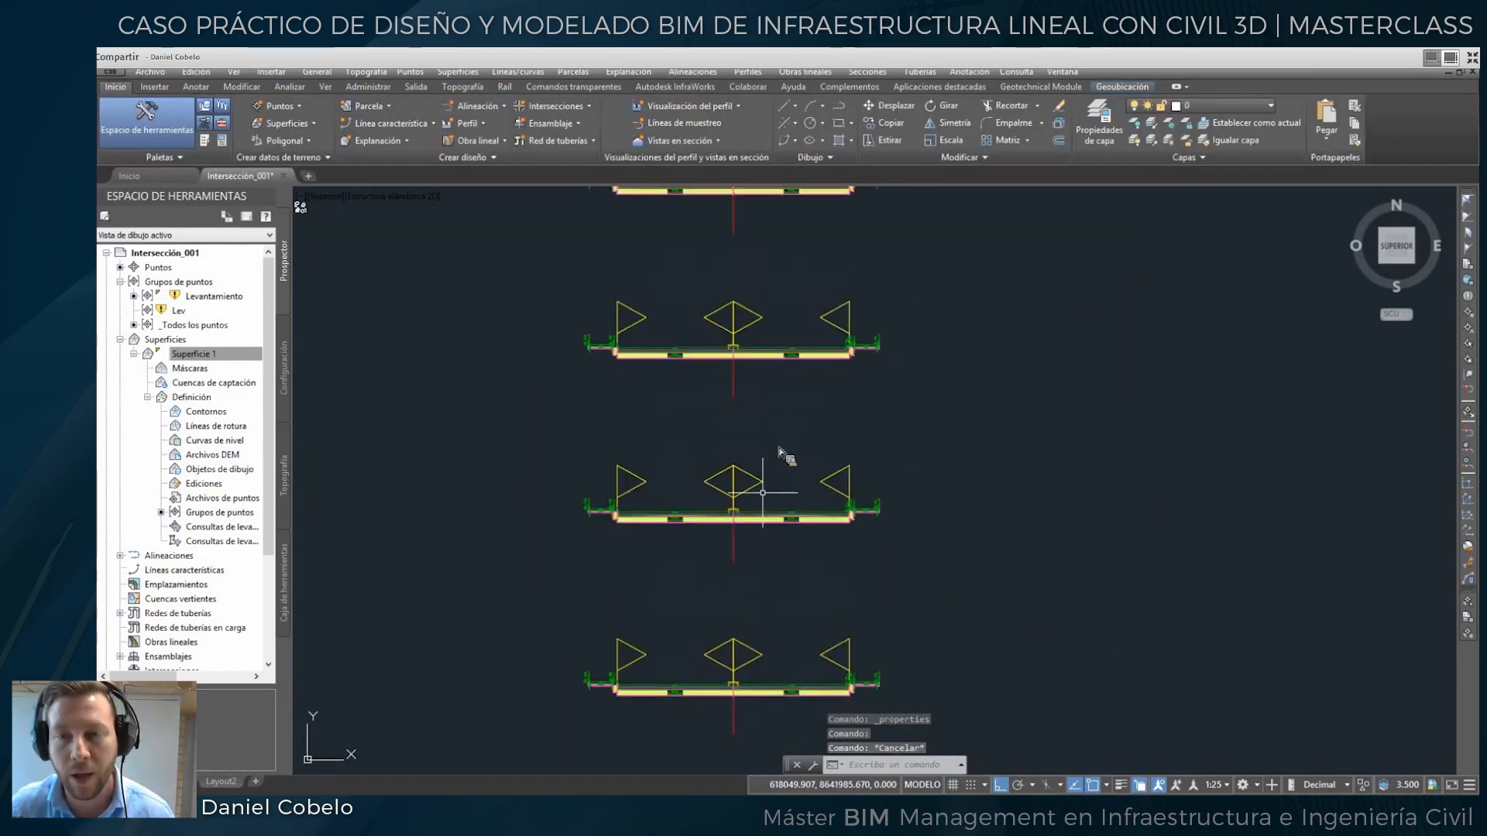
{"action": "left_click", "coordinate": [746, 438]}
{"action": "middle_click_drag", "start_coordinate": [747, 437], "coordinate": [752, 470]}
{"action": "right_click", "coordinate": [751, 470]}
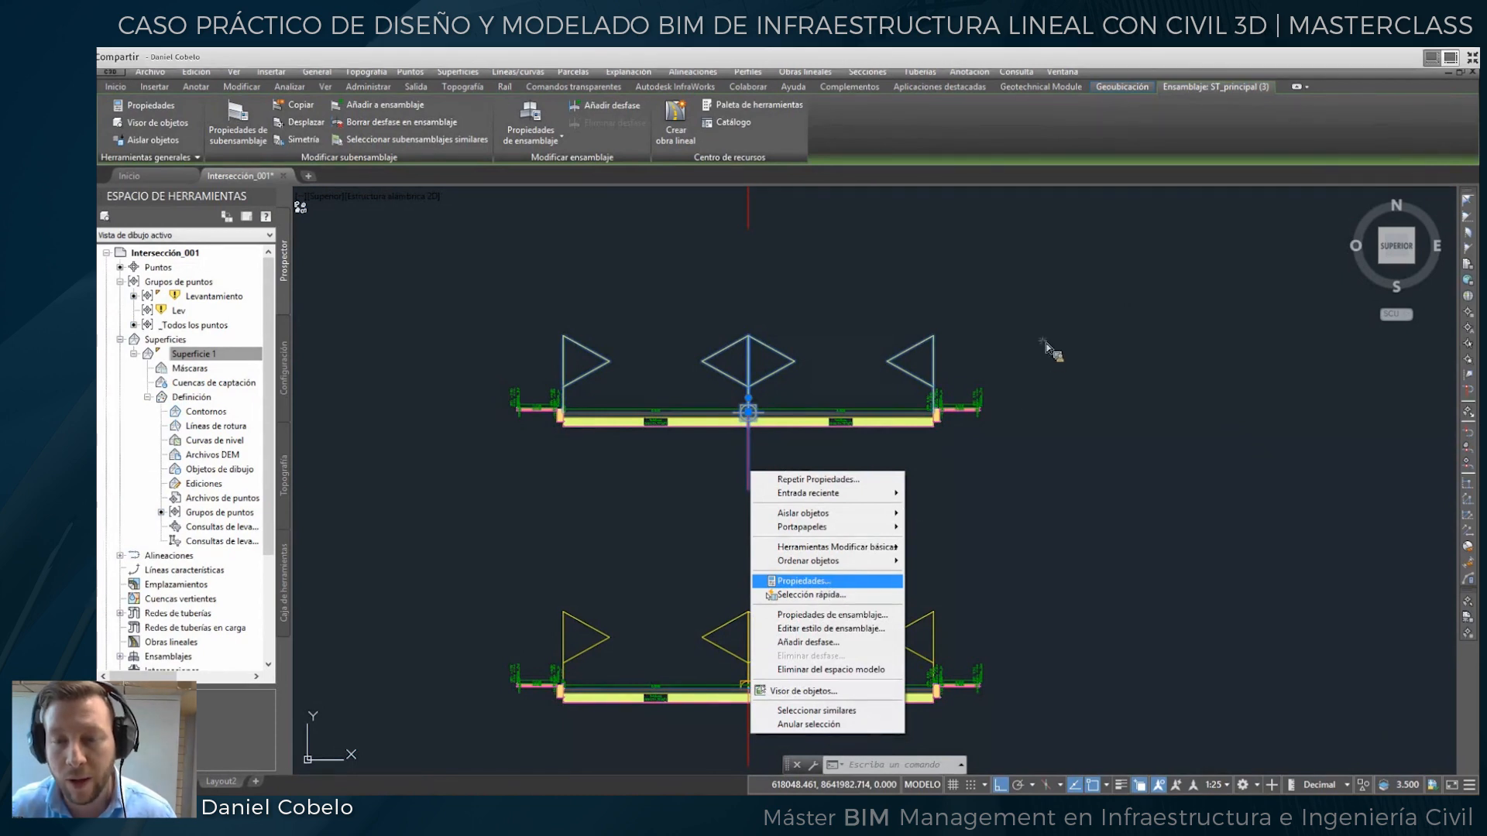
{"action": "left_click", "coordinate": [1019, 301]}
{"action": "left_click_drag", "start_coordinate": [1012, 314], "coordinate": [1014, 319]}
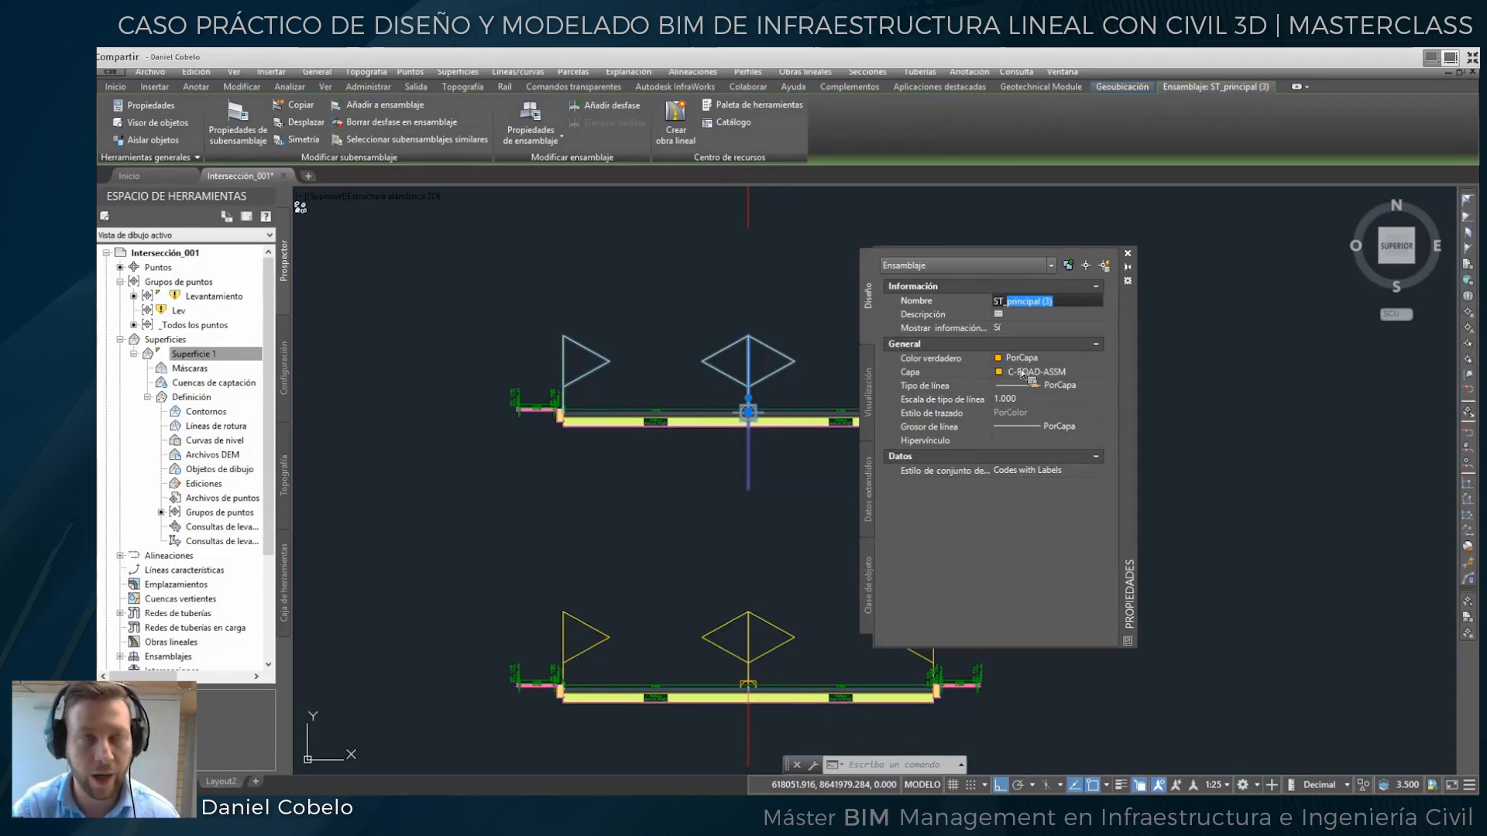
{"action": "type", "text": "de"}
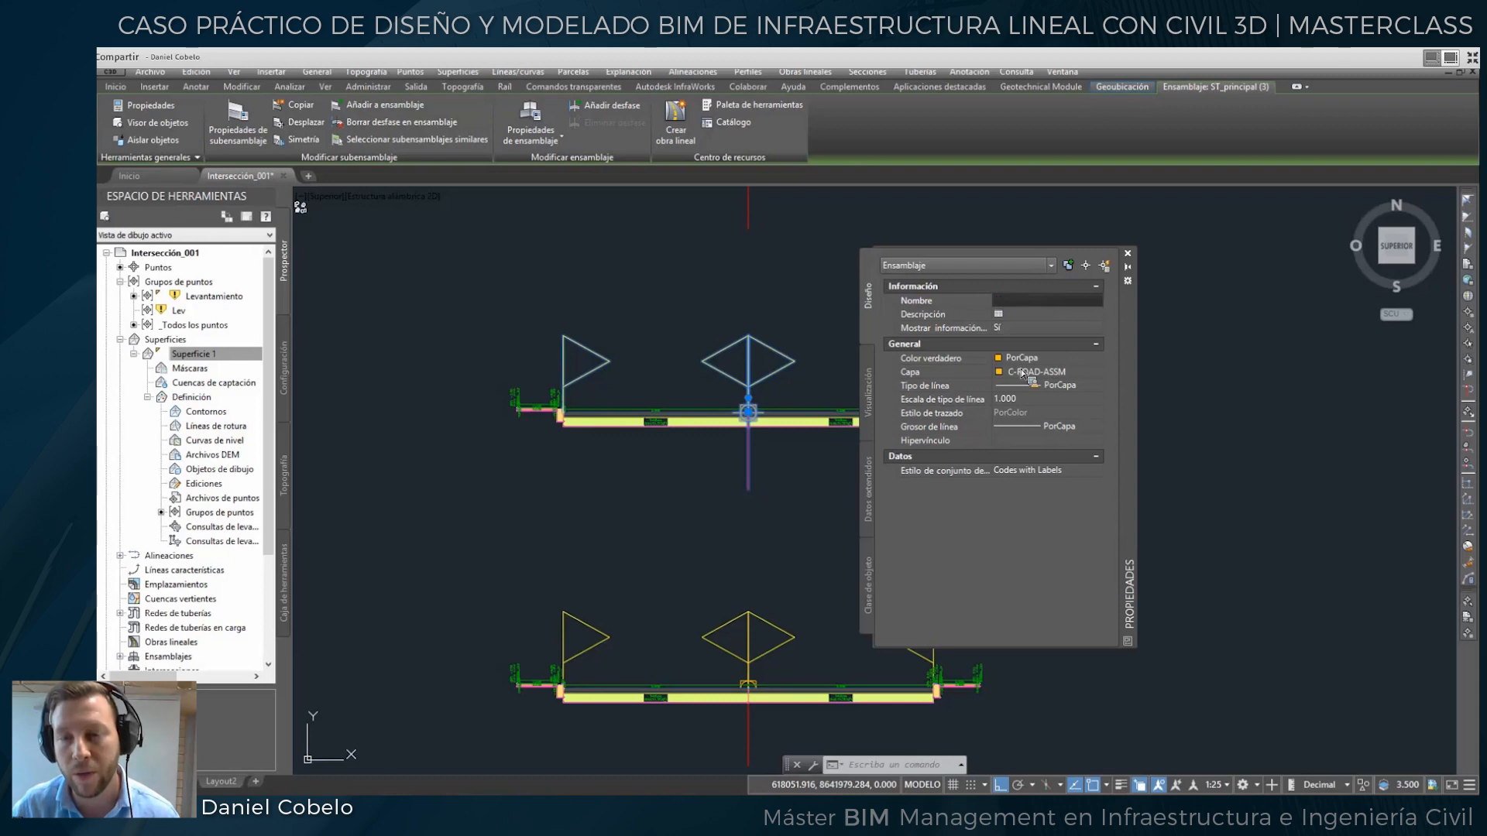
{"action": "type", "text": "recho"}
{"action": "key", "text": "Return"}
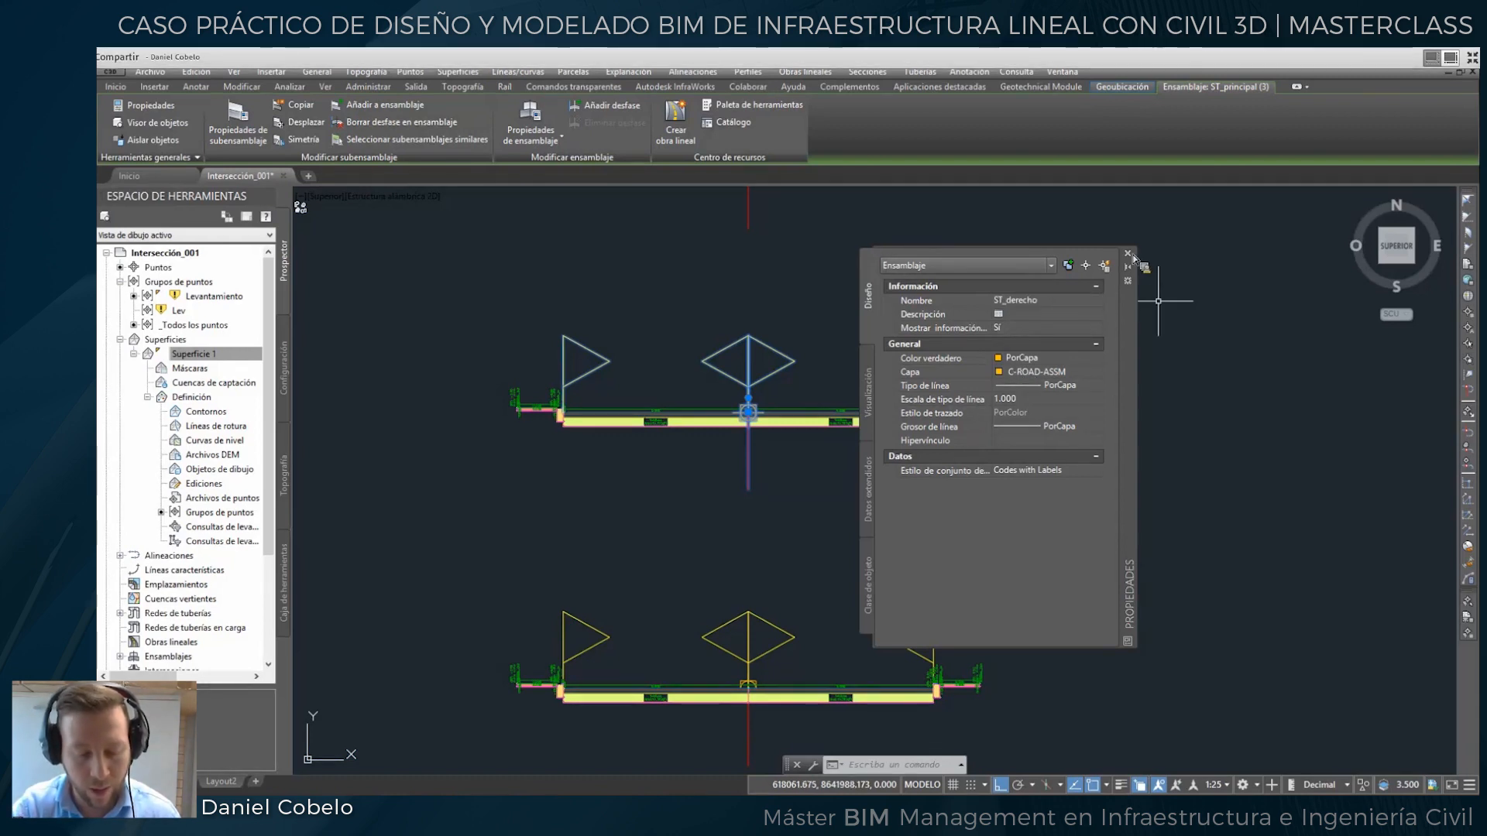
{"action": "left_click", "coordinate": [1129, 254]}
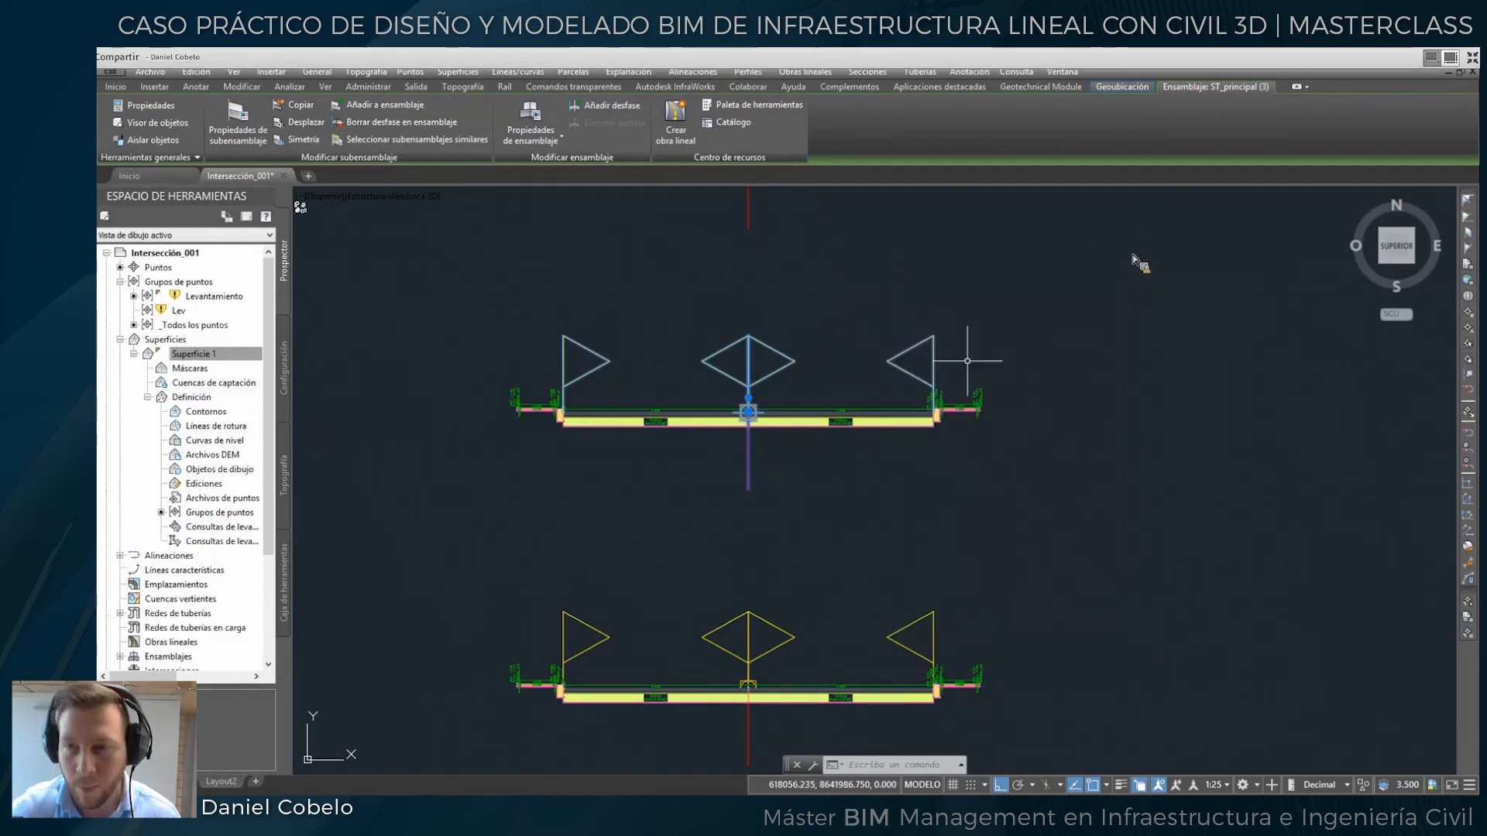
{"action": "key", "text": "Escape"}
Delete the left lane, left sidewalk and left curb subassemblies from the ST_derecho assembly.
{"action": "scroll", "coordinate": [773, 419], "scroll_direction": "up", "scroll_amount": 2}
{"action": "left_click", "coordinate": [665, 426]}
{"action": "key", "text": "Delete"}
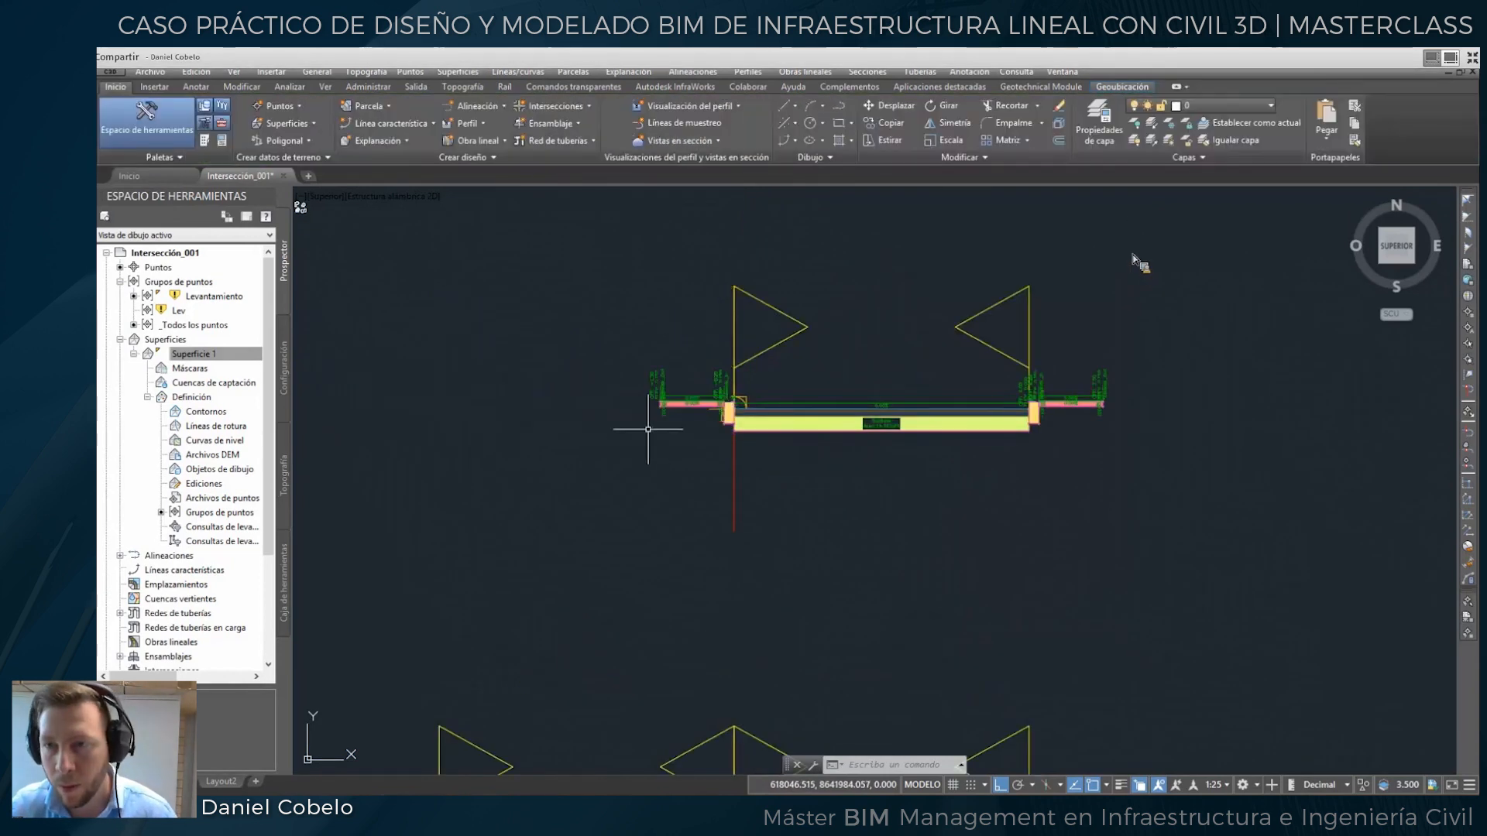
{"action": "scroll", "coordinate": [677, 416], "scroll_direction": "up", "scroll_amount": 4}
{"action": "left_click", "coordinate": [667, 391]}
{"action": "key", "text": "Delete"}
{"action": "scroll", "coordinate": [801, 435], "scroll_direction": "up", "scroll_amount": 2}
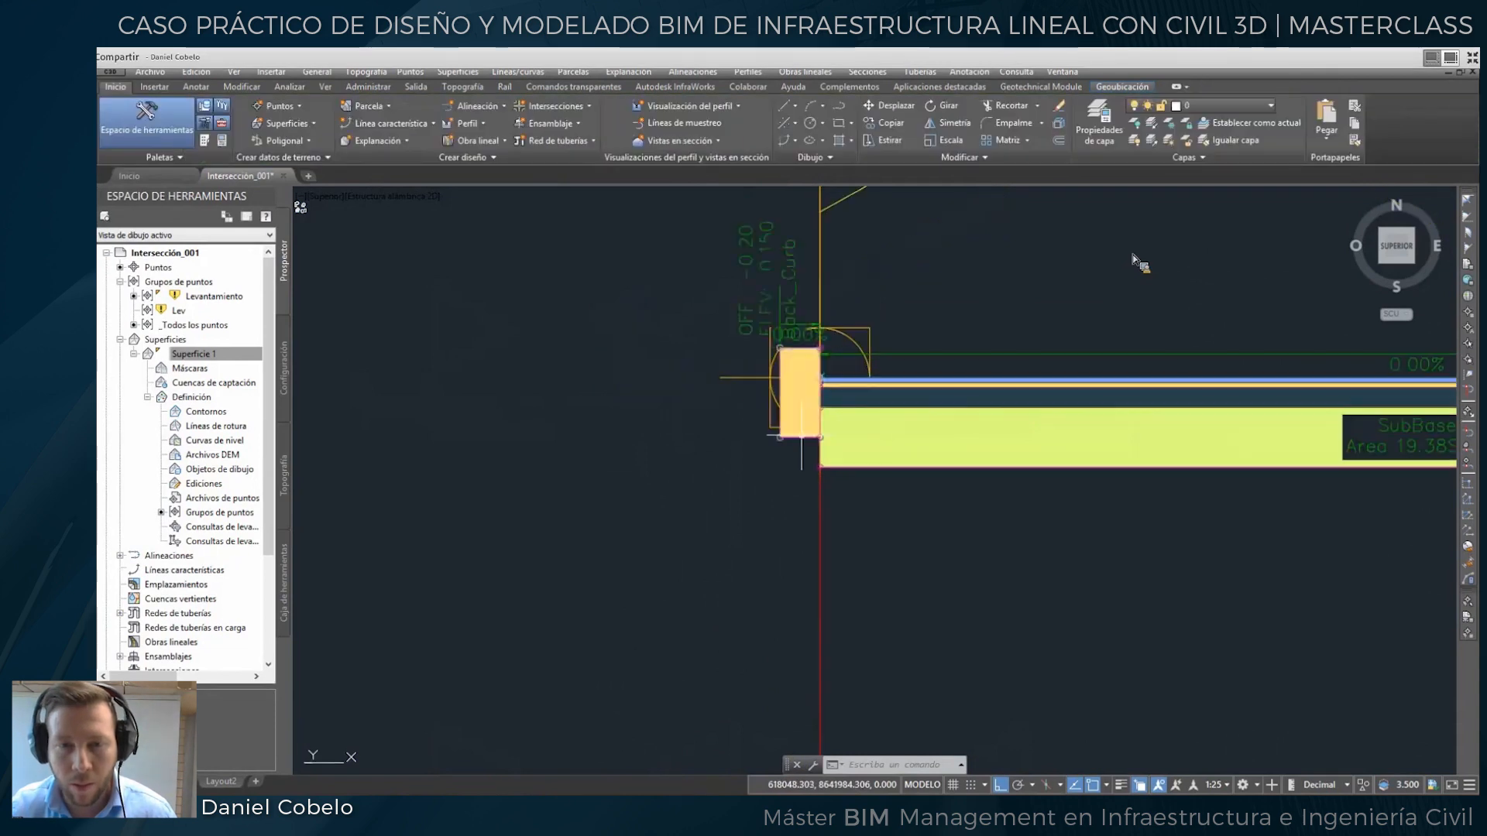
{"action": "left_click", "coordinate": [795, 439]}
{"action": "key", "text": "Delete"}
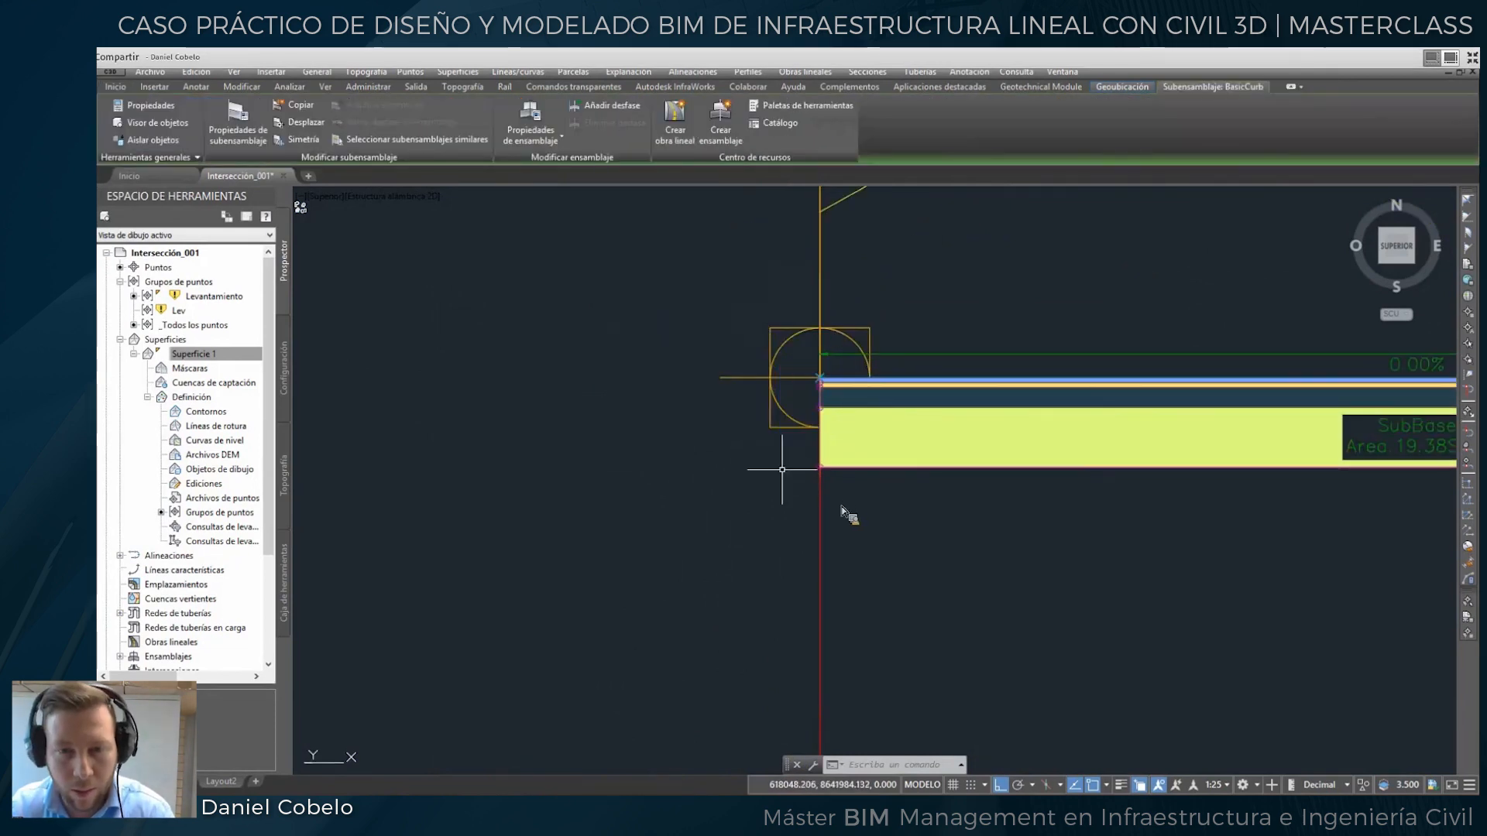
Rename the fourth assembly, directly below ST_derecho, as ST_izquierdo.
{"action": "scroll", "coordinate": [845, 513], "scroll_direction": "down", "scroll_amount": 6}
{"action": "scroll", "coordinate": [912, 596], "scroll_direction": "up", "scroll_amount": 3}
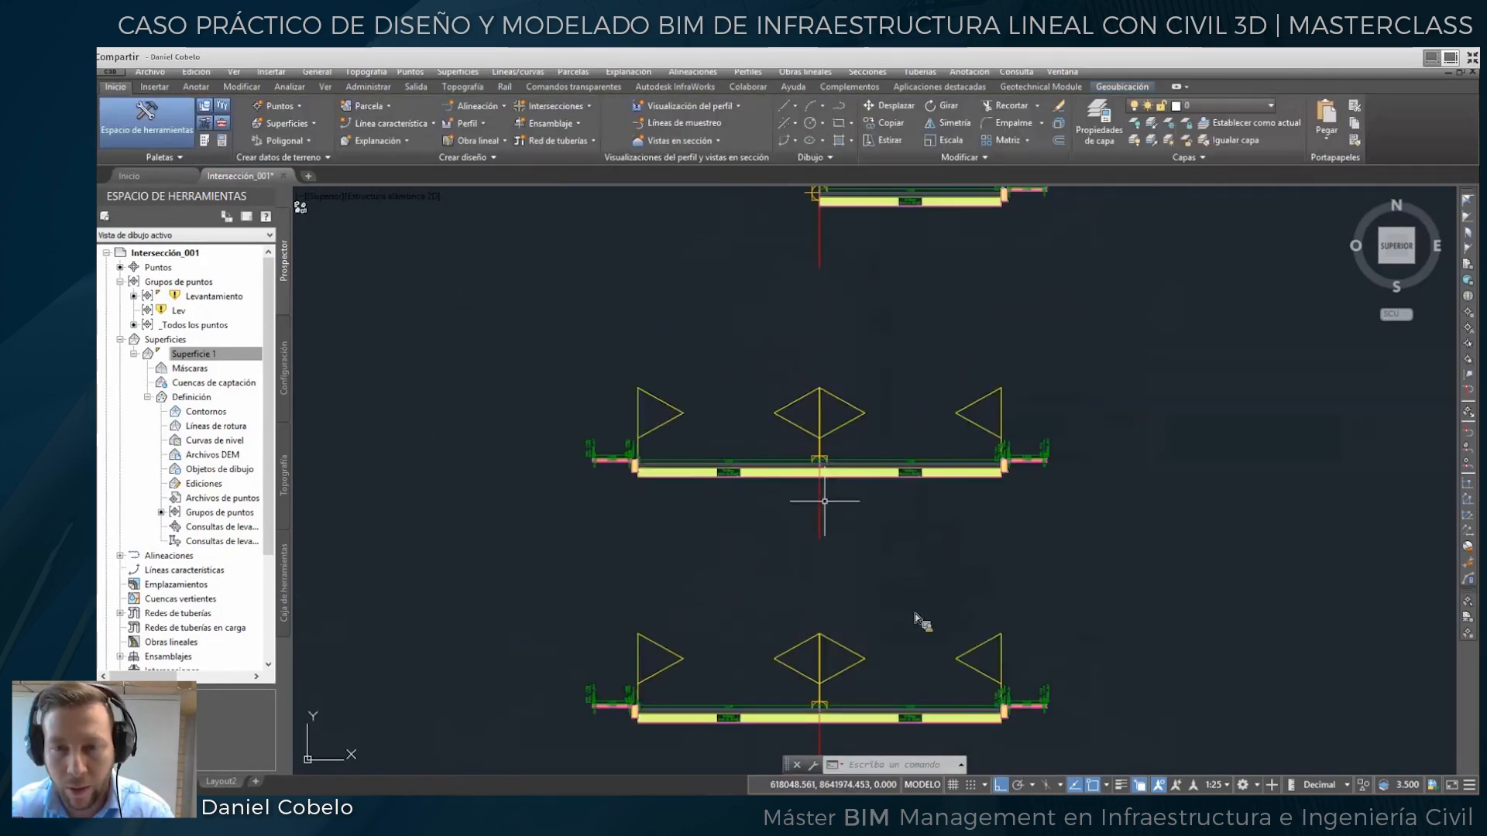
{"action": "left_click", "coordinate": [819, 503]}
{"action": "right_click", "coordinate": [821, 508]}
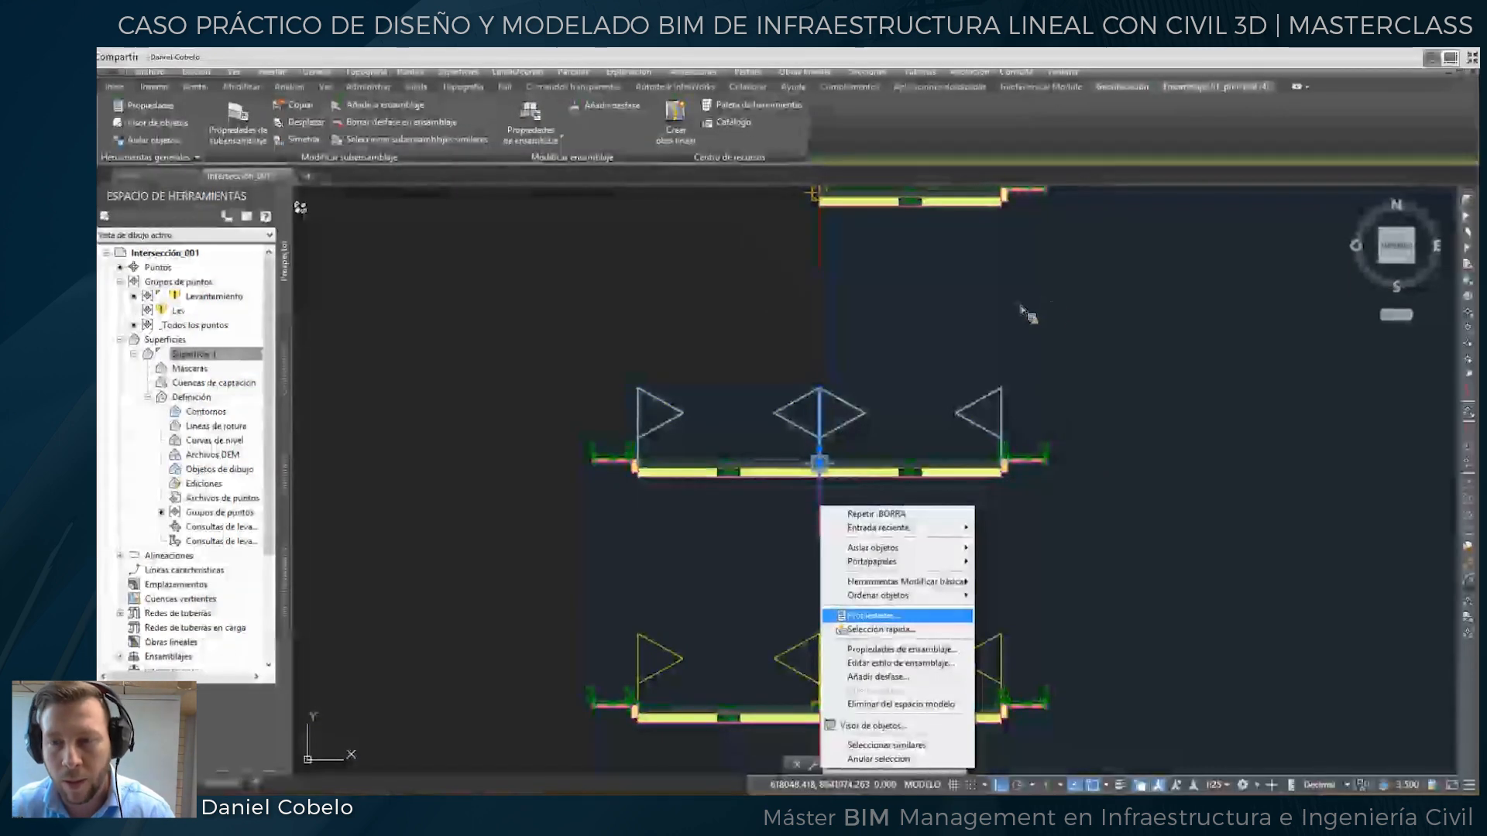
{"action": "left_click", "coordinate": [868, 616]}
{"action": "left_click_drag", "start_coordinate": [1084, 302], "coordinate": [1007, 302]}
{"action": "type", "text": "izquierdo"}
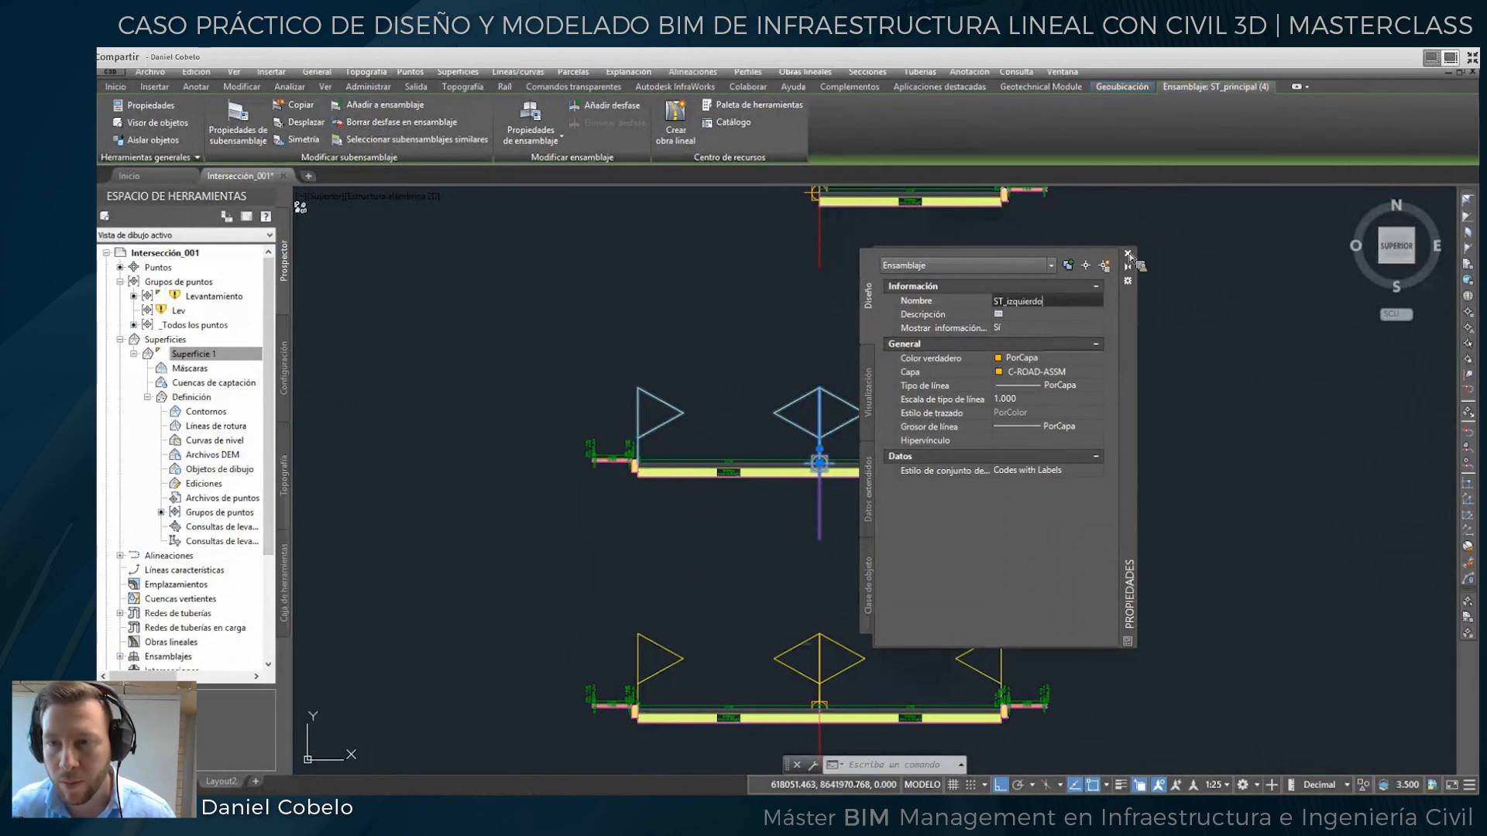
{"action": "key", "text": "Return"}
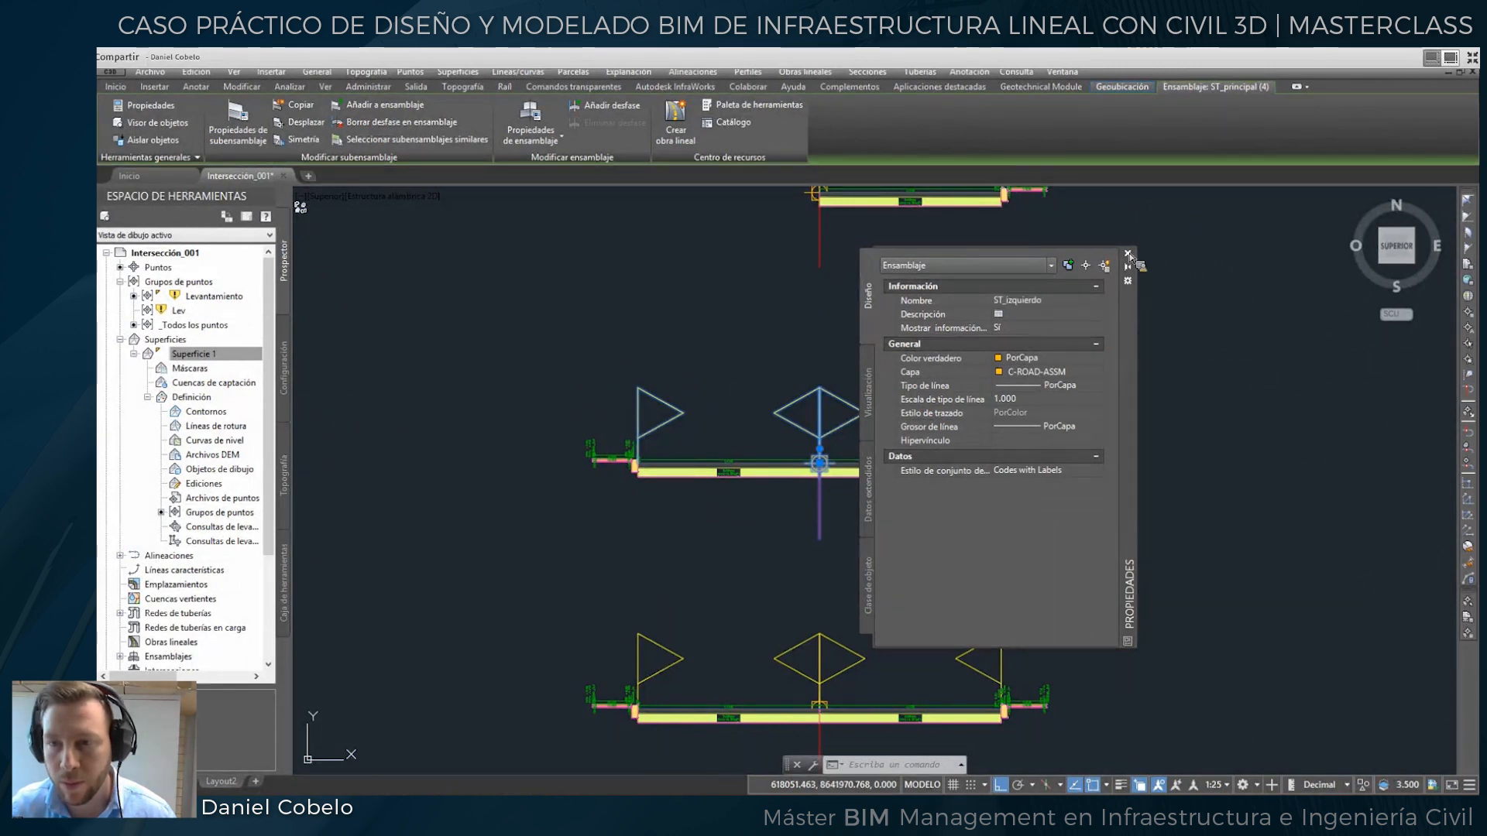
{"action": "left_click", "coordinate": [1128, 254]}
Delete the right lane, right sidewalk and right curb subassemblies from the ST_izquierdo assembly.
{"action": "scroll", "coordinate": [889, 464], "scroll_direction": "up", "scroll_amount": 2}
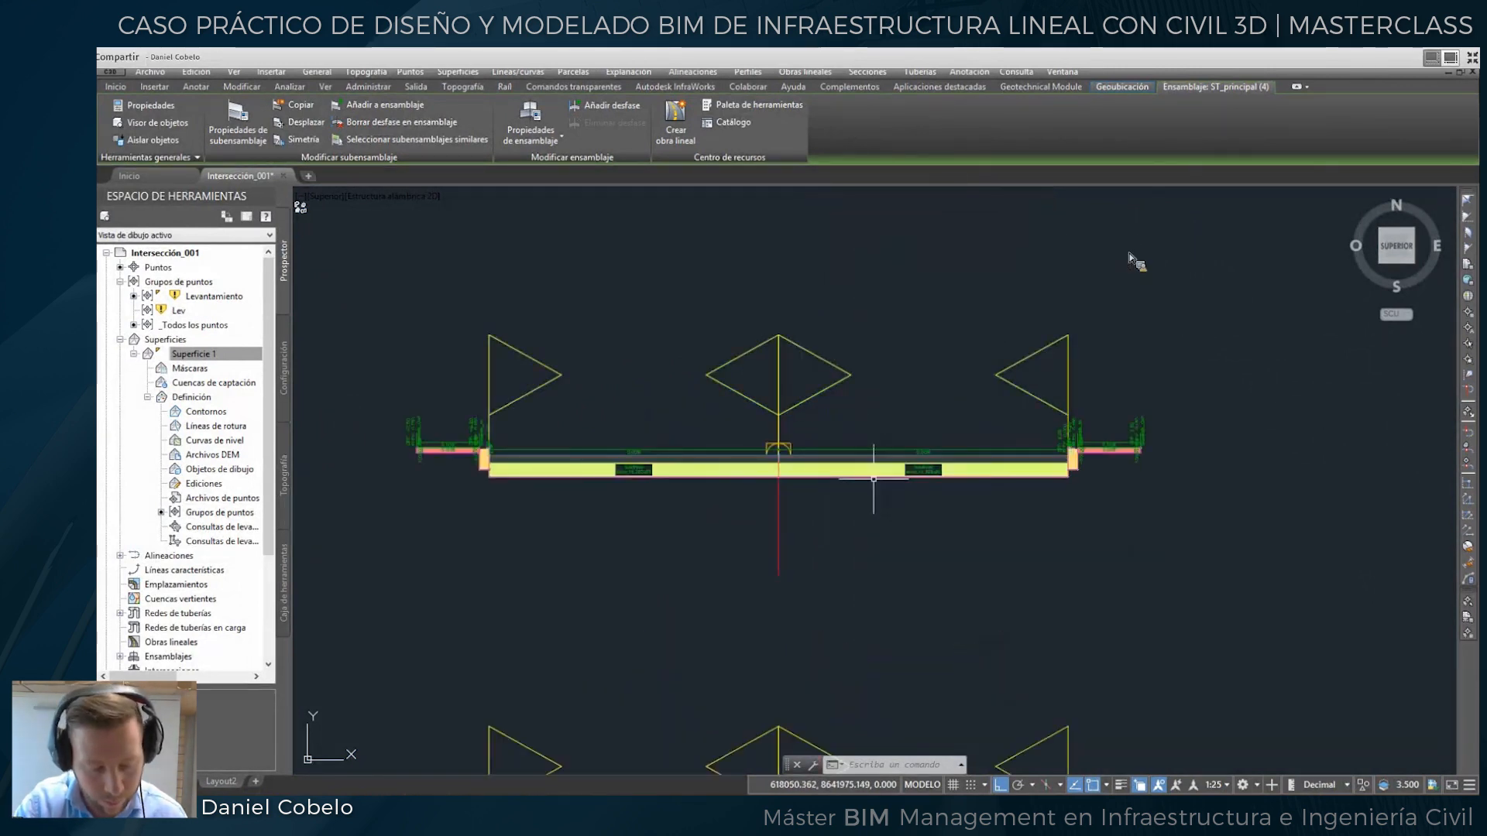
{"action": "left_click", "coordinate": [870, 478]}
{"action": "key", "text": "Delete"}
{"action": "scroll", "coordinate": [817, 471], "scroll_direction": "up", "scroll_amount": 4}
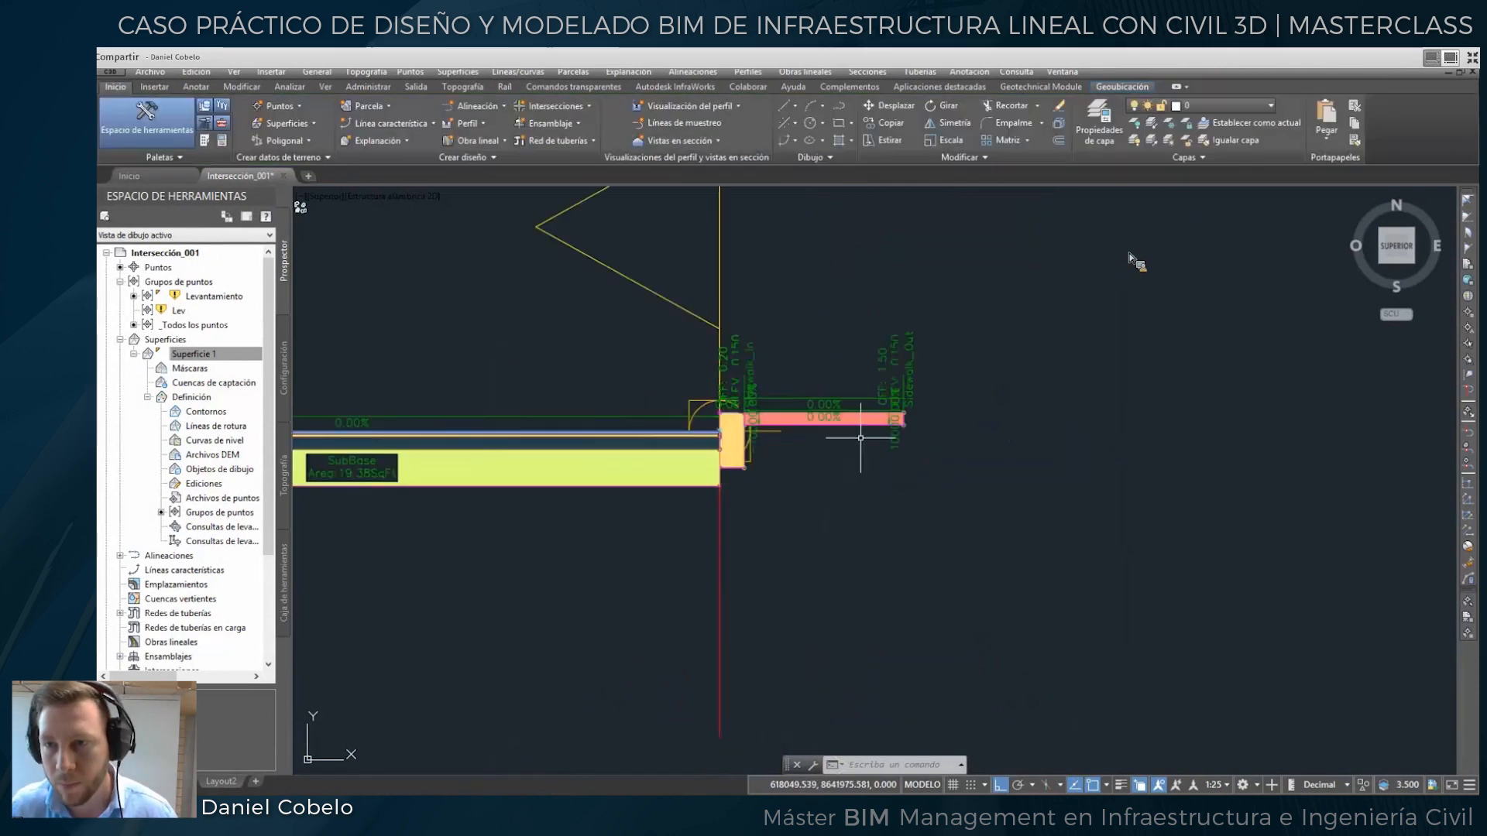
{"action": "left_click", "coordinate": [865, 428]}
{"action": "left_click", "coordinate": [865, 428]}
{"action": "key", "text": "Delete"}
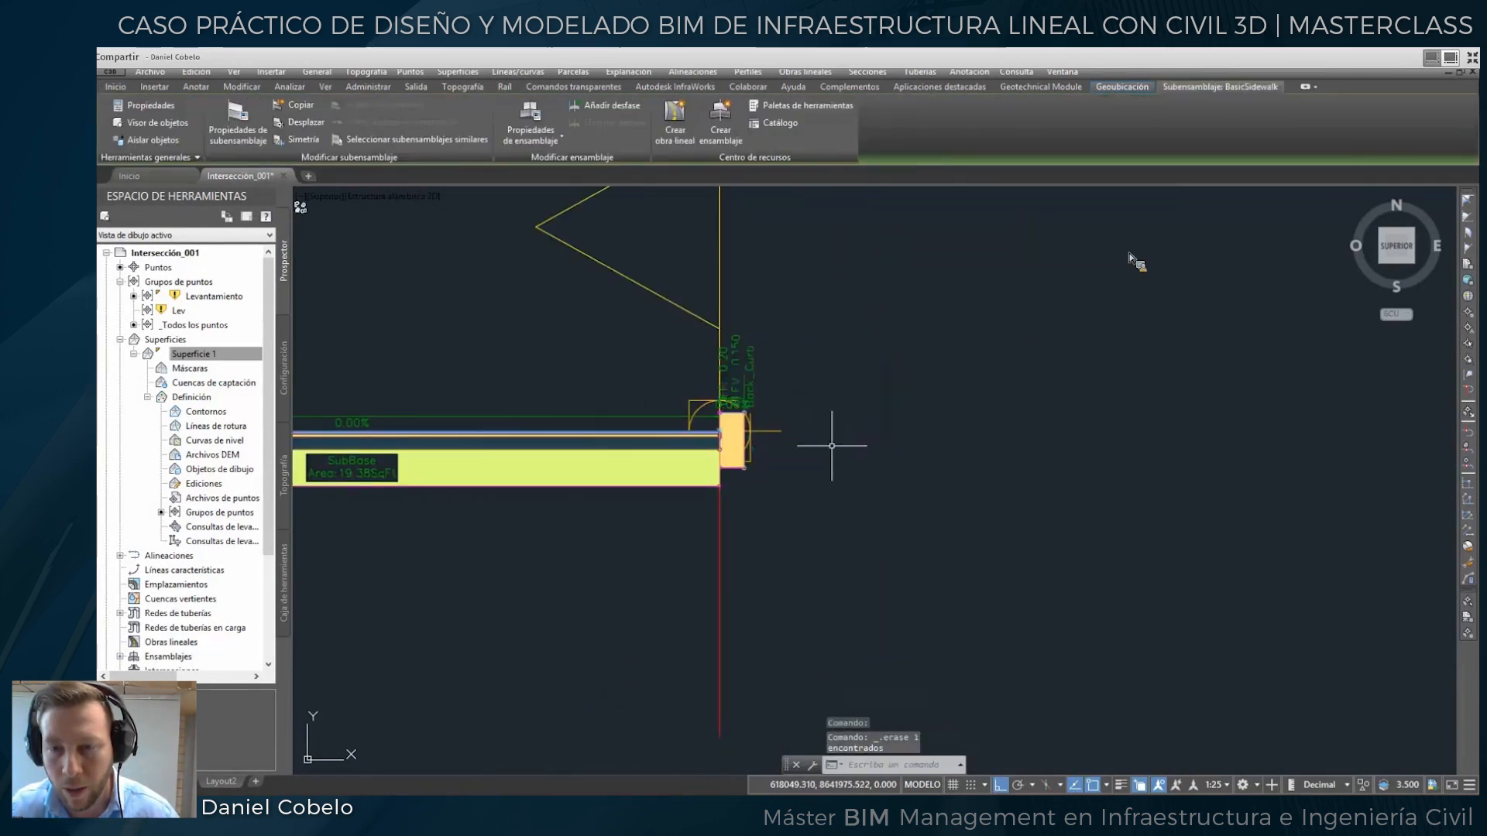
{"action": "scroll", "coordinate": [770, 460], "scroll_direction": "up", "scroll_amount": 6}
{"action": "scroll", "coordinate": [641, 532], "scroll_direction": "down", "scroll_amount": 5}
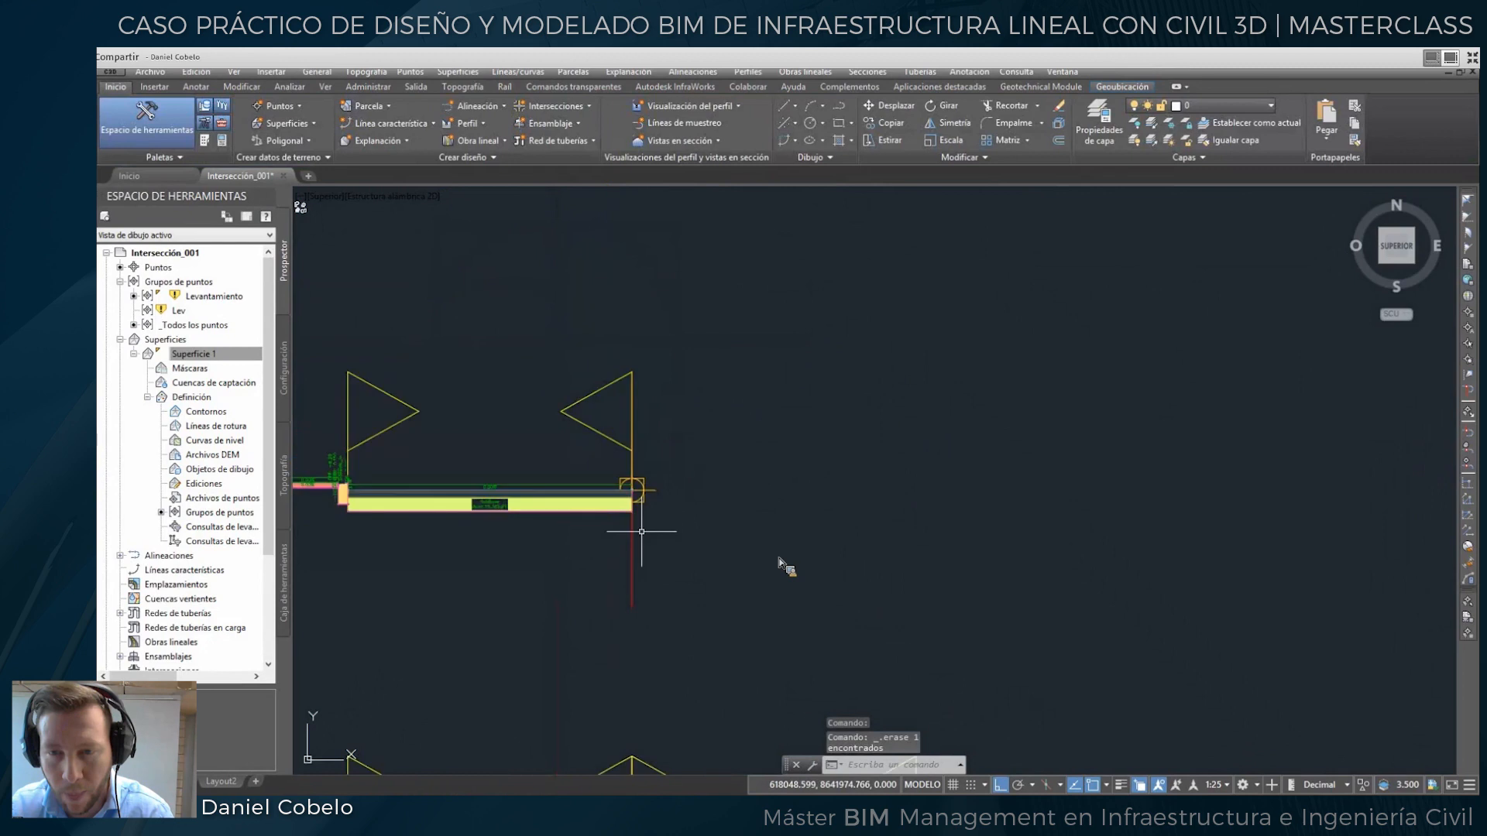
Rename the last assembly in the column, below ST_izquierdo, as ST_giro.
{"action": "scroll", "coordinate": [641, 531], "scroll_direction": "down", "scroll_amount": 2}
{"action": "scroll", "coordinate": [739, 563], "scroll_direction": "up", "scroll_amount": 3}
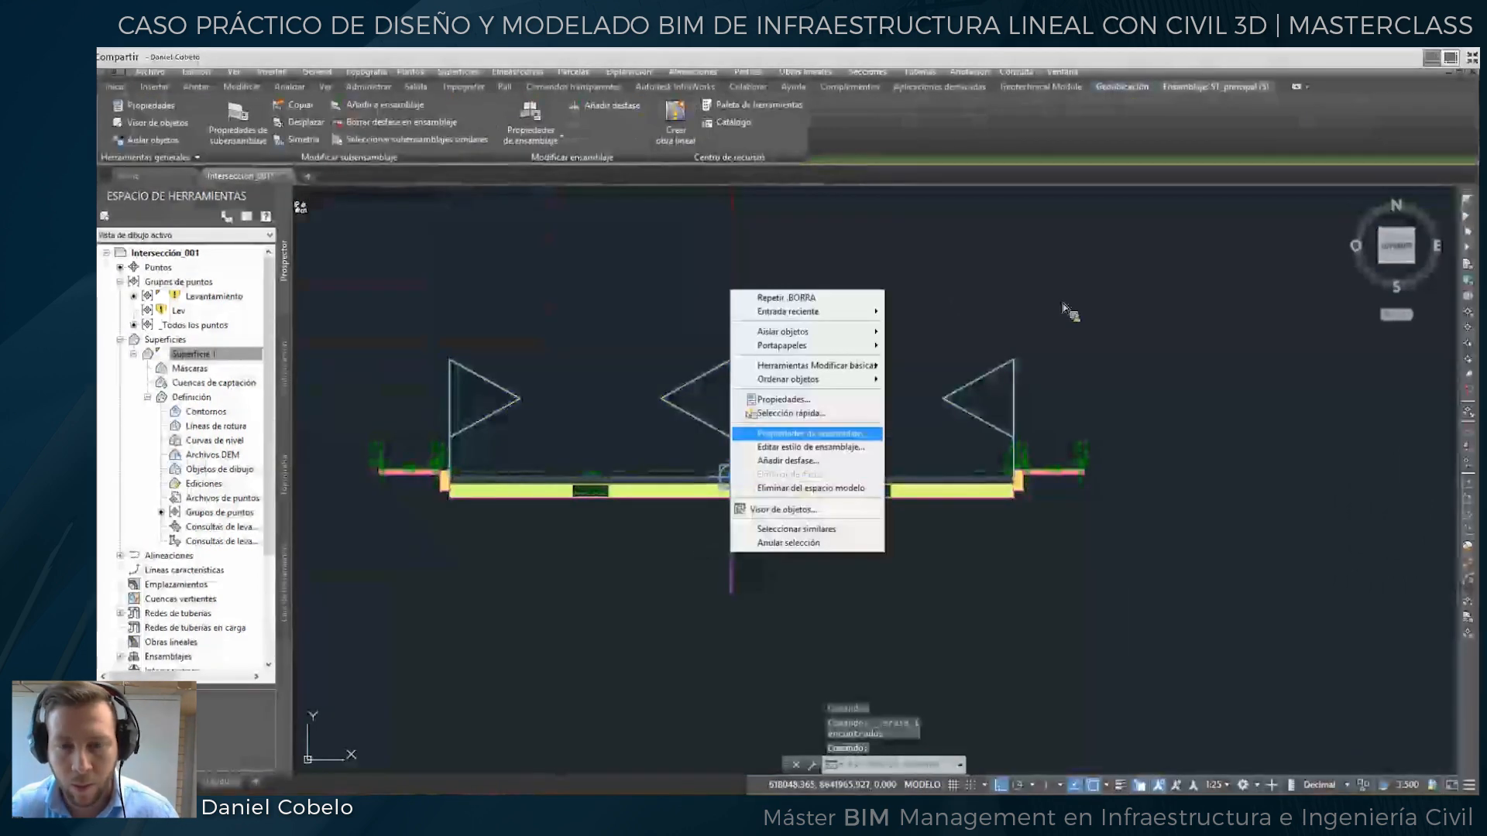
{"action": "left_click", "coordinate": [783, 400]}
{"action": "left_click", "coordinate": [1013, 305]}
{"action": "left_click_drag", "start_coordinate": [994, 302], "coordinate": [1073, 309]}
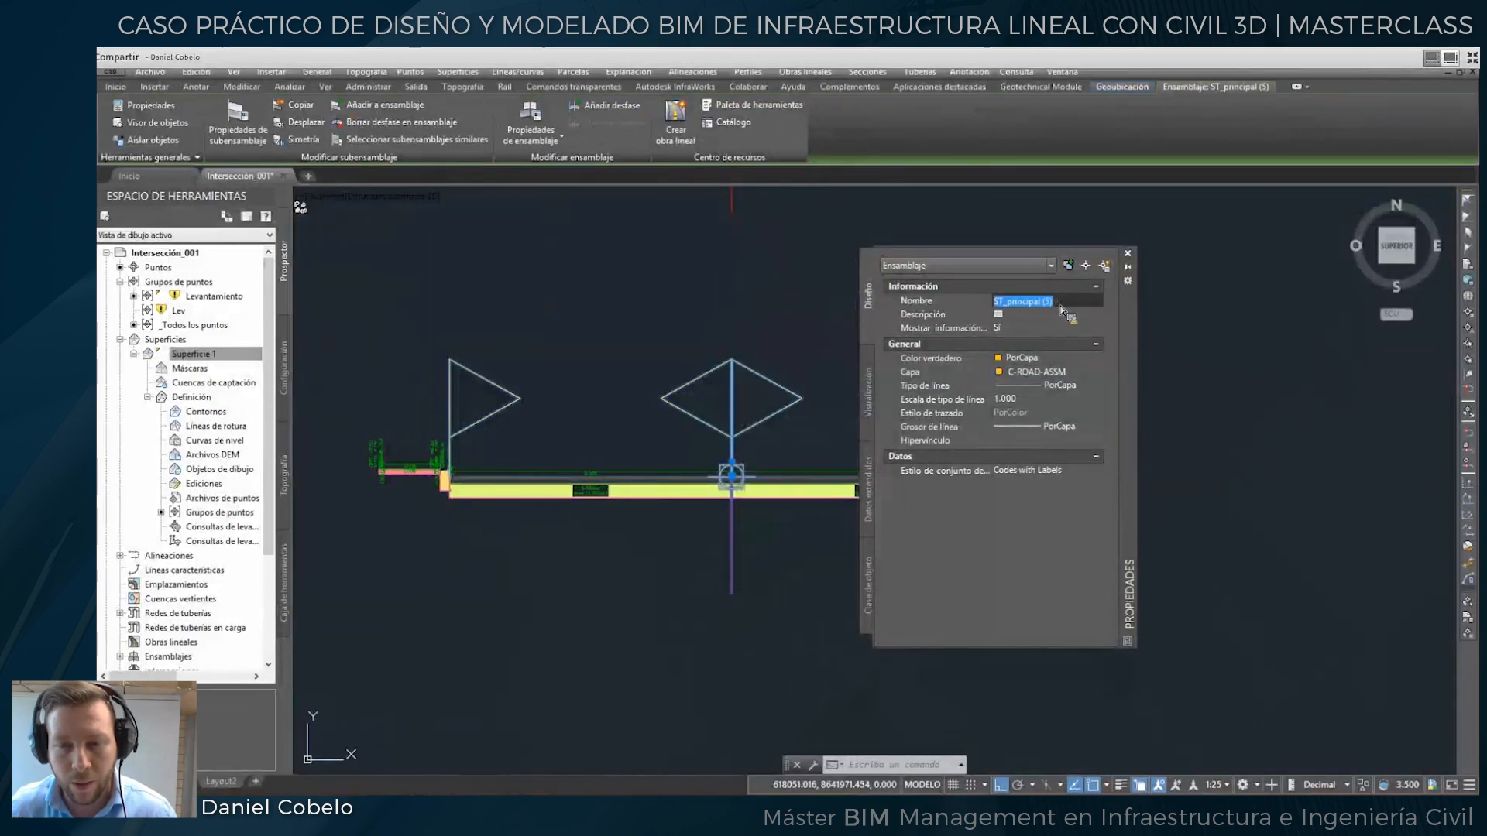
{"action": "key", "text": "Left"}
{"action": "key", "text": "Right"}
{"action": "key", "text": "Right"}
{"action": "key", "text": "Right"}
{"action": "key", "text": "Right"}
{"action": "key", "text": "Right"}
{"action": "key", "text": "shift+End"}
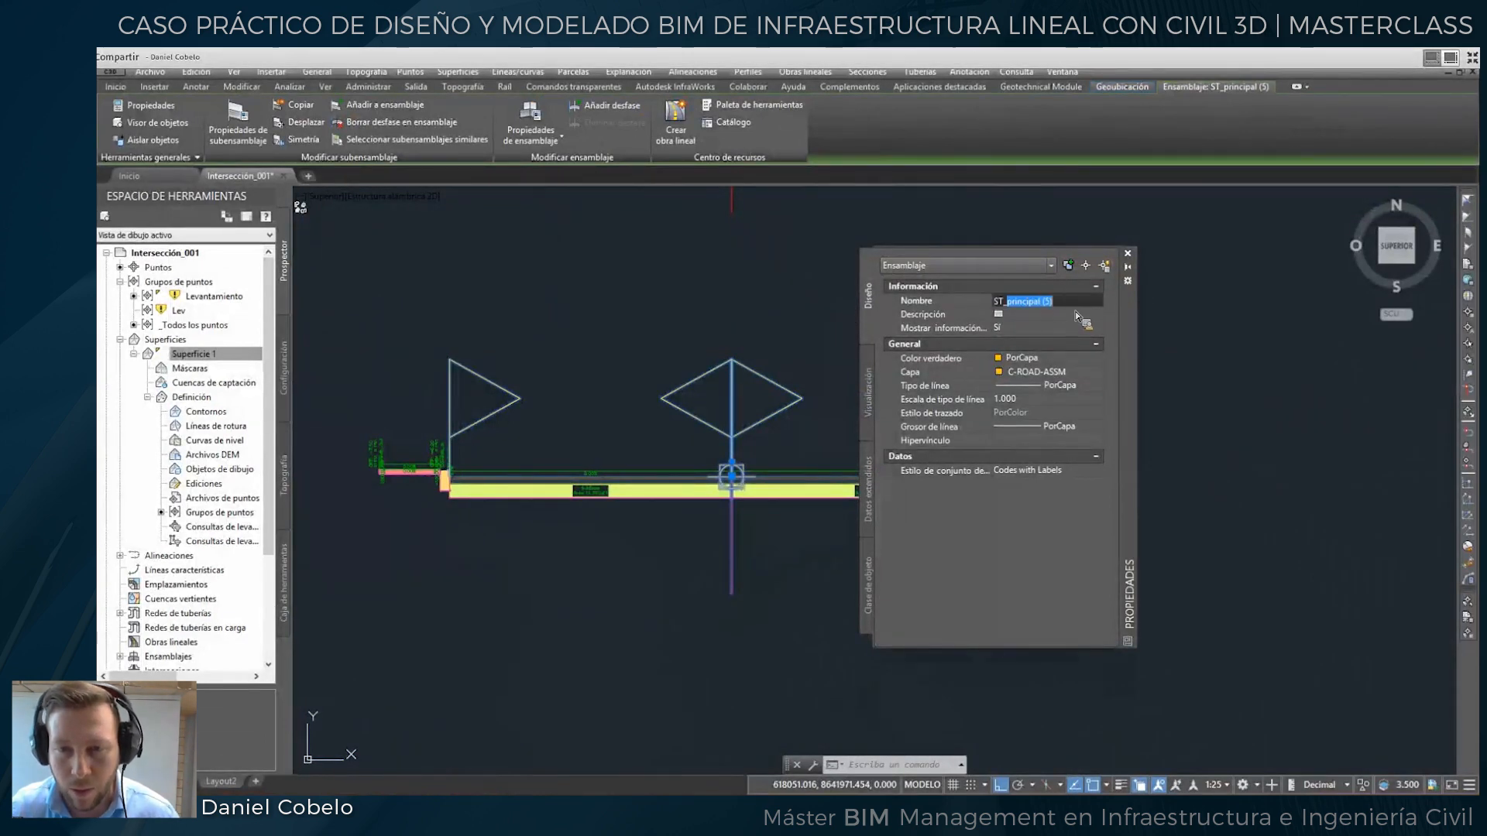
{"action": "type", "text": "giro"}
{"action": "key", "text": "Return"}
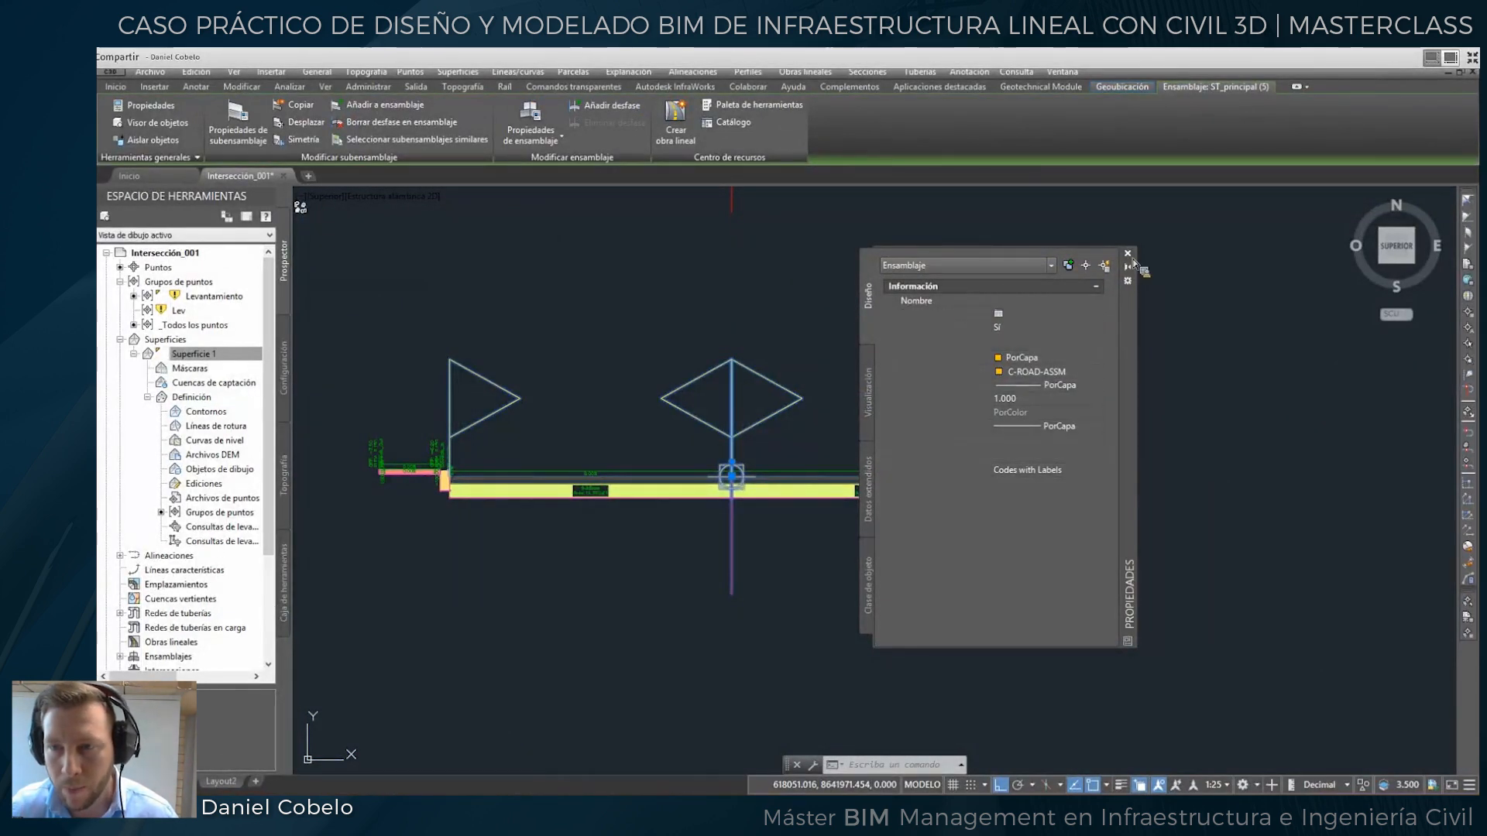
{"action": "left_click", "coordinate": [1128, 253]}
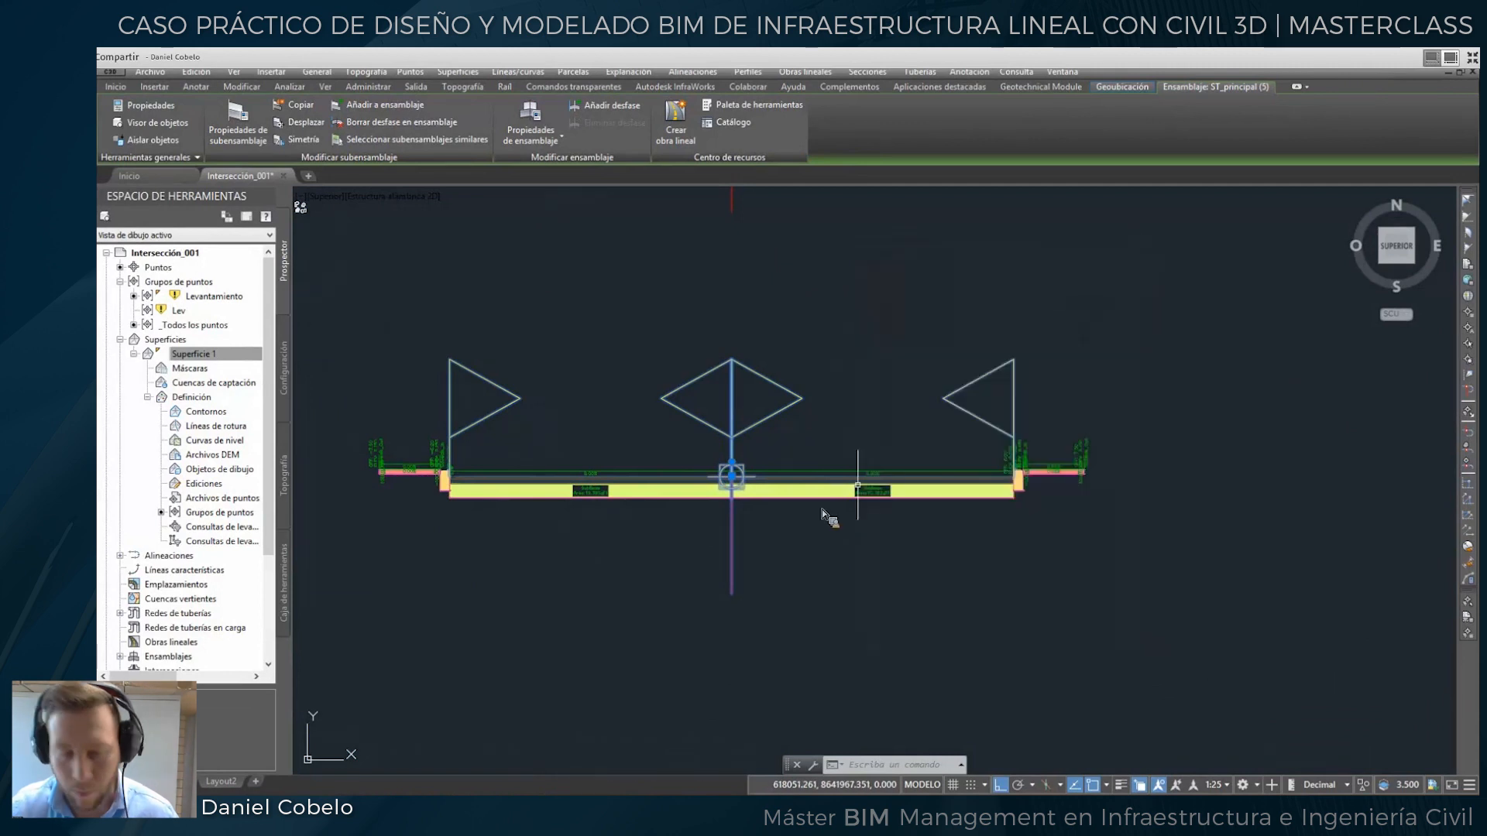
Delete the right lane, left sidewalk and left curb from the ST_giro assembly, keeping its right curb and sidewalk.
{"action": "scroll", "coordinate": [827, 512], "scroll_direction": "up", "scroll_amount": 2}
{"action": "left_click", "coordinate": [805, 488]}
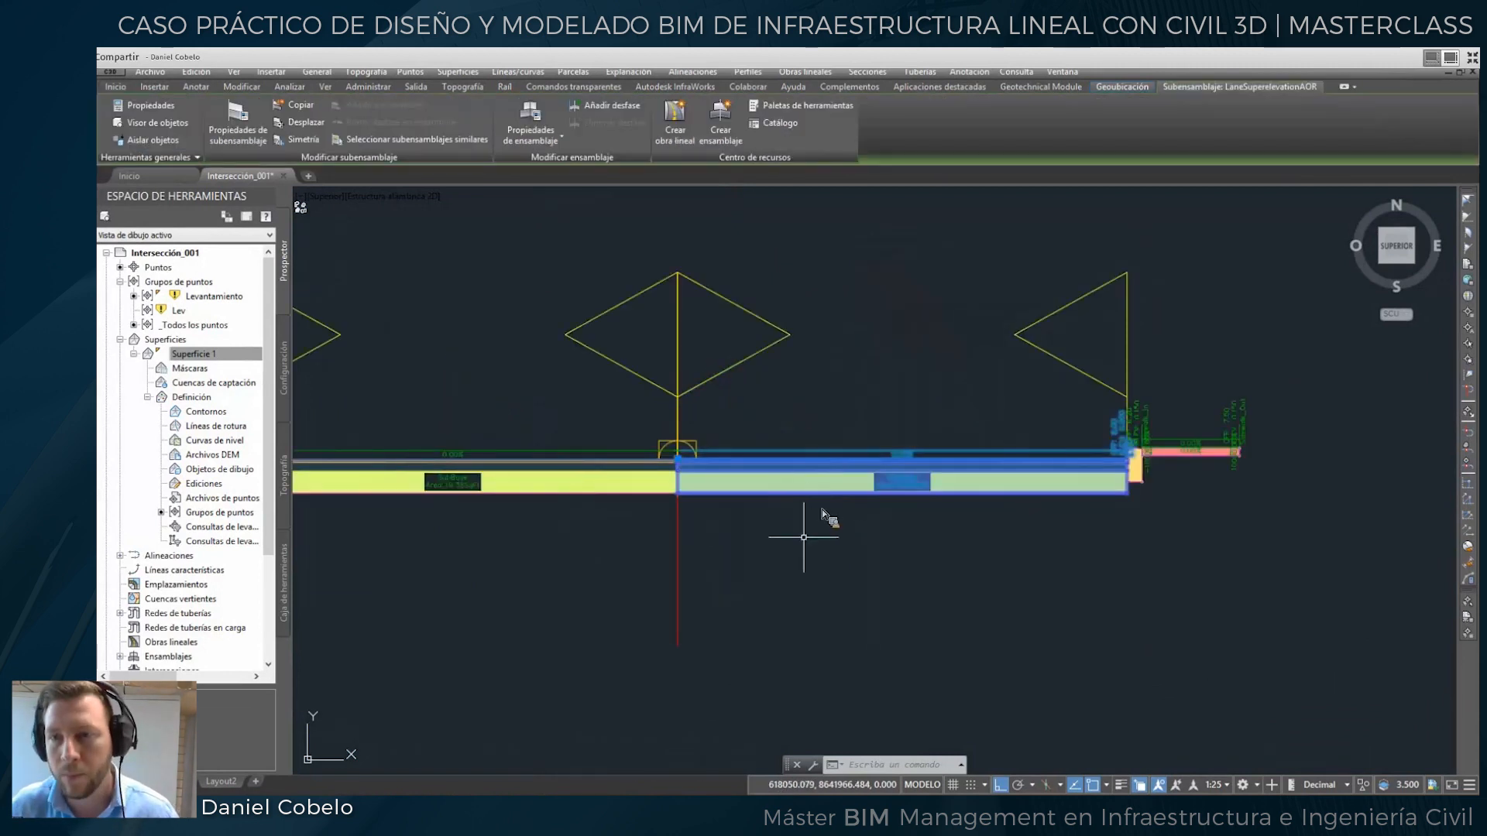
{"action": "key", "text": "Delete"}
{"action": "middle_click_drag", "start_coordinate": [784, 524], "coordinate": [1078, 519]}
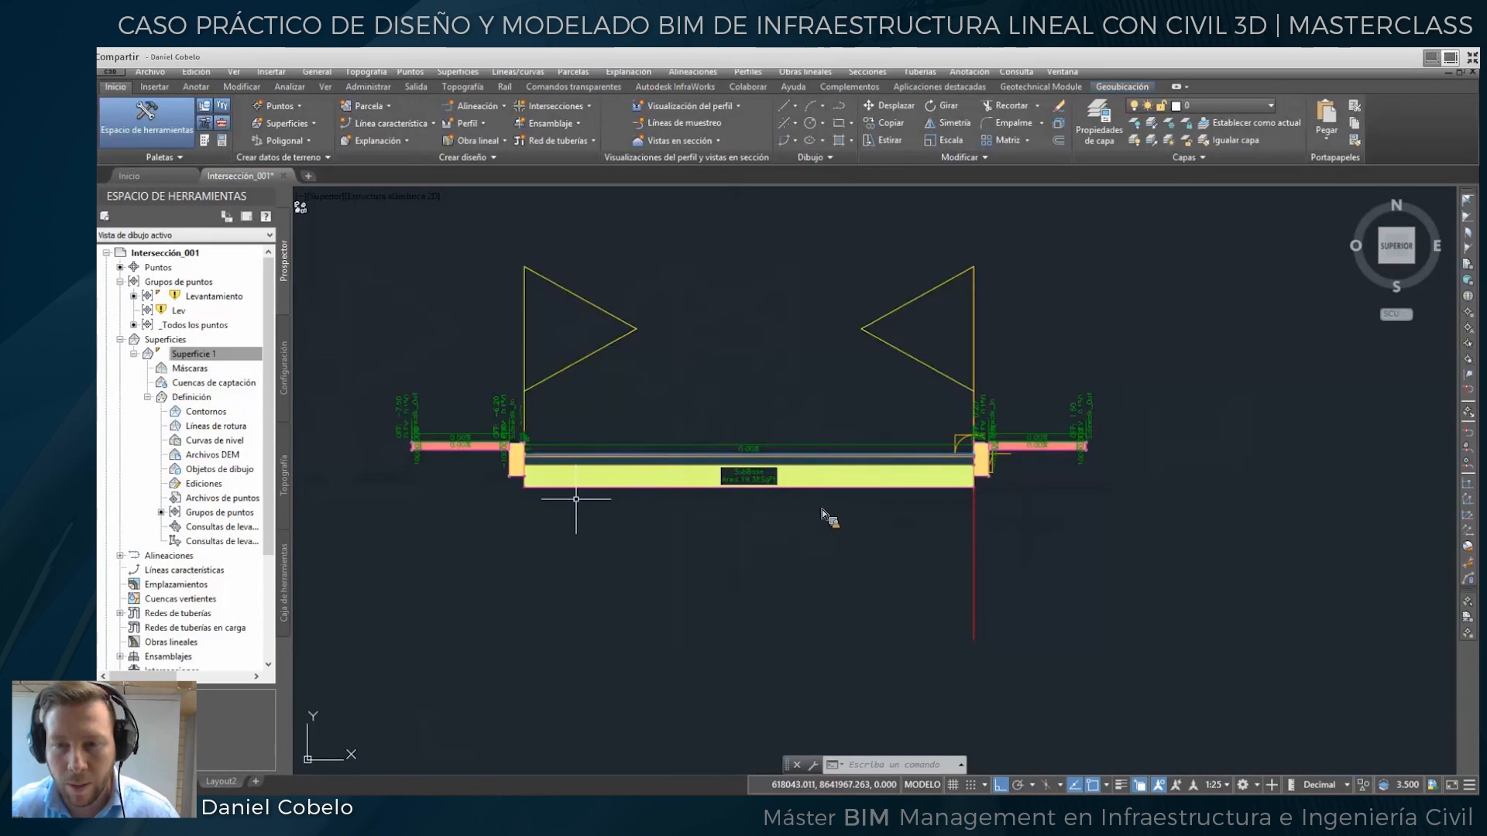
{"action": "scroll", "coordinate": [505, 477], "scroll_direction": "up", "scroll_amount": 2}
{"action": "left_click", "coordinate": [465, 435]}
{"action": "key", "text": "Delete"}
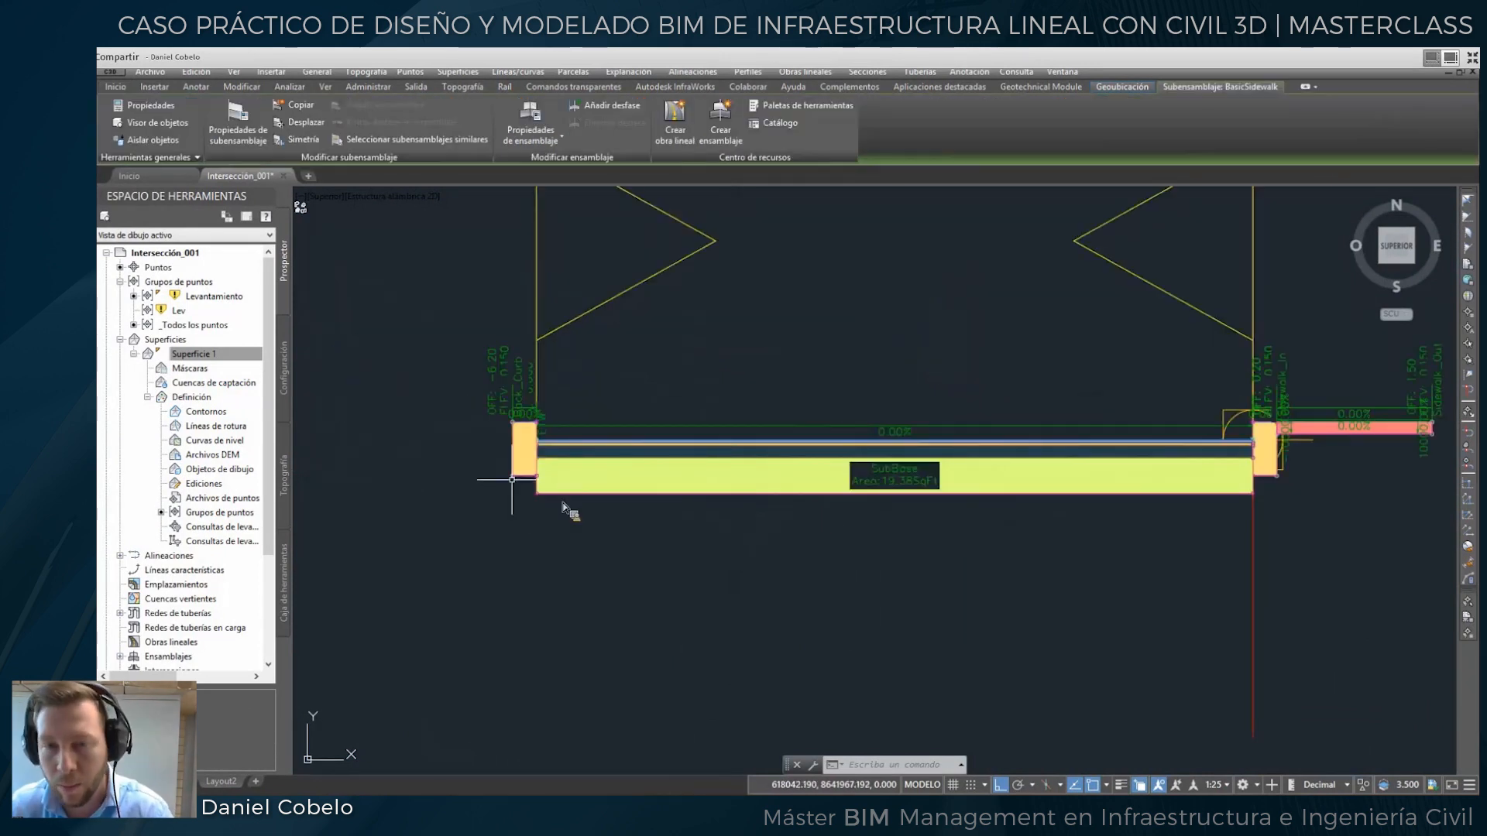
{"action": "left_click", "coordinate": [524, 474]}
{"action": "key", "text": "Delete"}
{"action": "scroll", "coordinate": [526, 480], "scroll_direction": "down", "scroll_amount": 6}
{"action": "middle_click_drag", "start_coordinate": [570, 492], "coordinate": [655, 566]}
{"action": "middle_click_drag", "start_coordinate": [679, 513], "coordinate": [698, 532]}
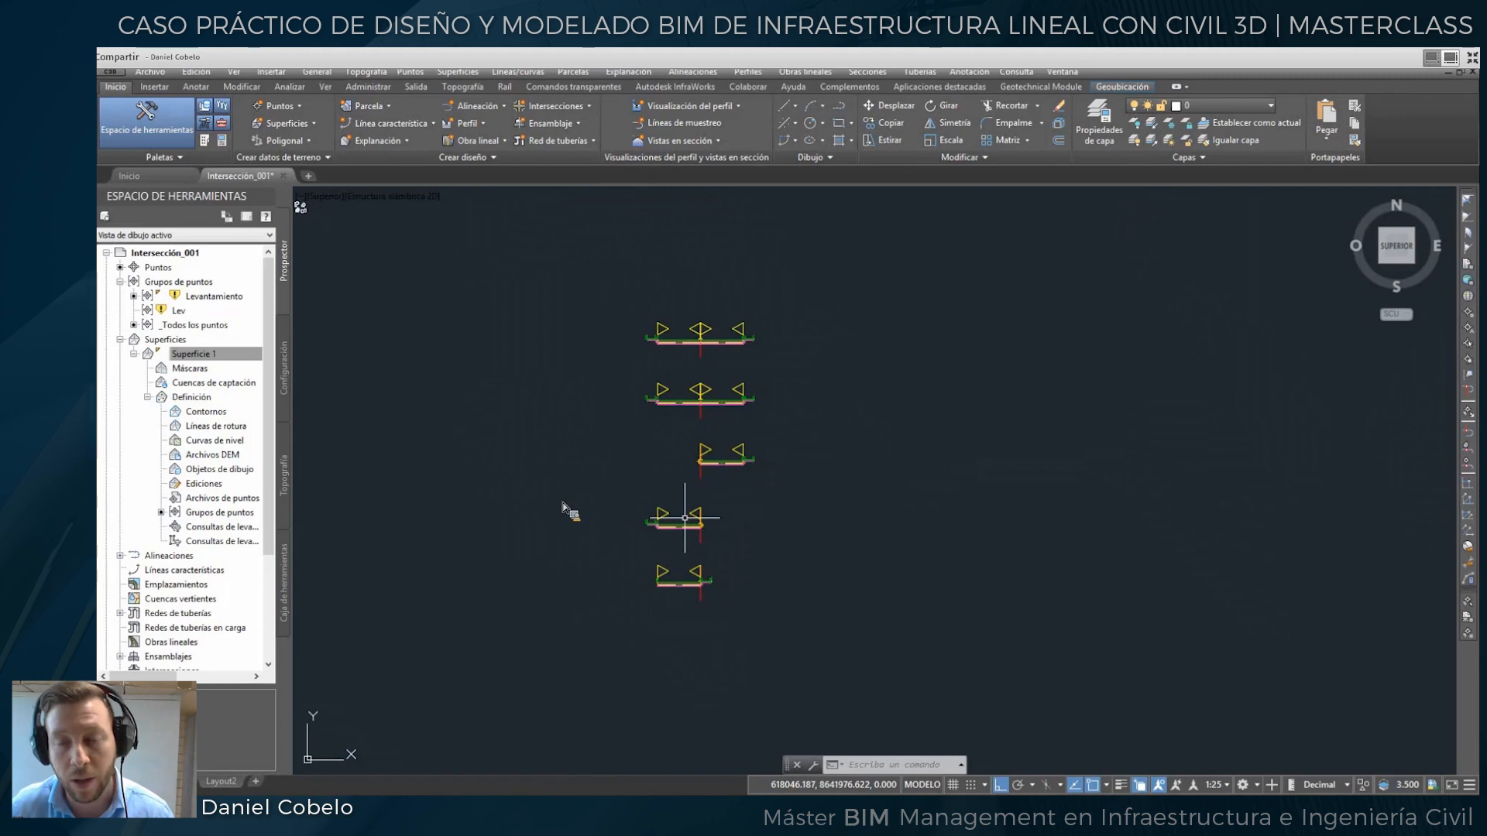
Create the corridor Obra Lineal 001 on alignment Principal and profile Rasante 1, with assembly ST_principal and target surface Superficie 1.
{"action": "scroll", "coordinate": [602, 476], "scroll_direction": "down", "scroll_amount": 4}
{"action": "mouse_move", "coordinate": [602, 477]}
{"action": "middle_mouse_down"}
{"action": "mouse_move", "coordinate": [609, 491]}
{"action": "mouse_move", "coordinate": [847, 478]}
{"action": "middle_mouse_up"}
{"action": "scroll", "coordinate": [712, 478], "scroll_direction": "down", "scroll_amount": 4}
{"action": "mouse_move", "coordinate": [711, 482]}
{"action": "middle_mouse_down"}
{"action": "mouse_move", "coordinate": [736, 521]}
{"action": "mouse_move", "coordinate": [737, 508]}
{"action": "middle_mouse_up"}
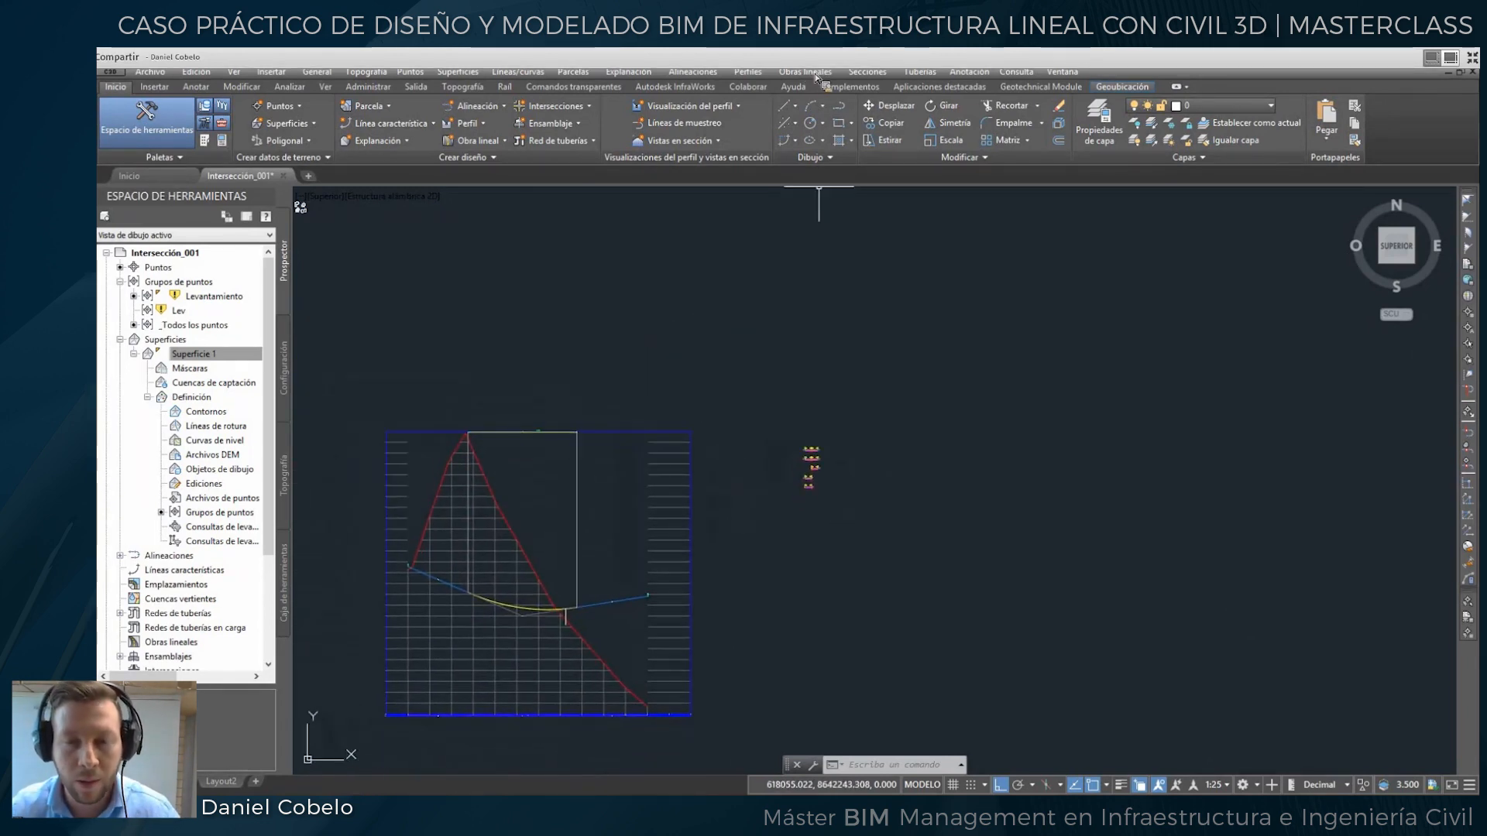
{"action": "left_click", "coordinate": [810, 72]}
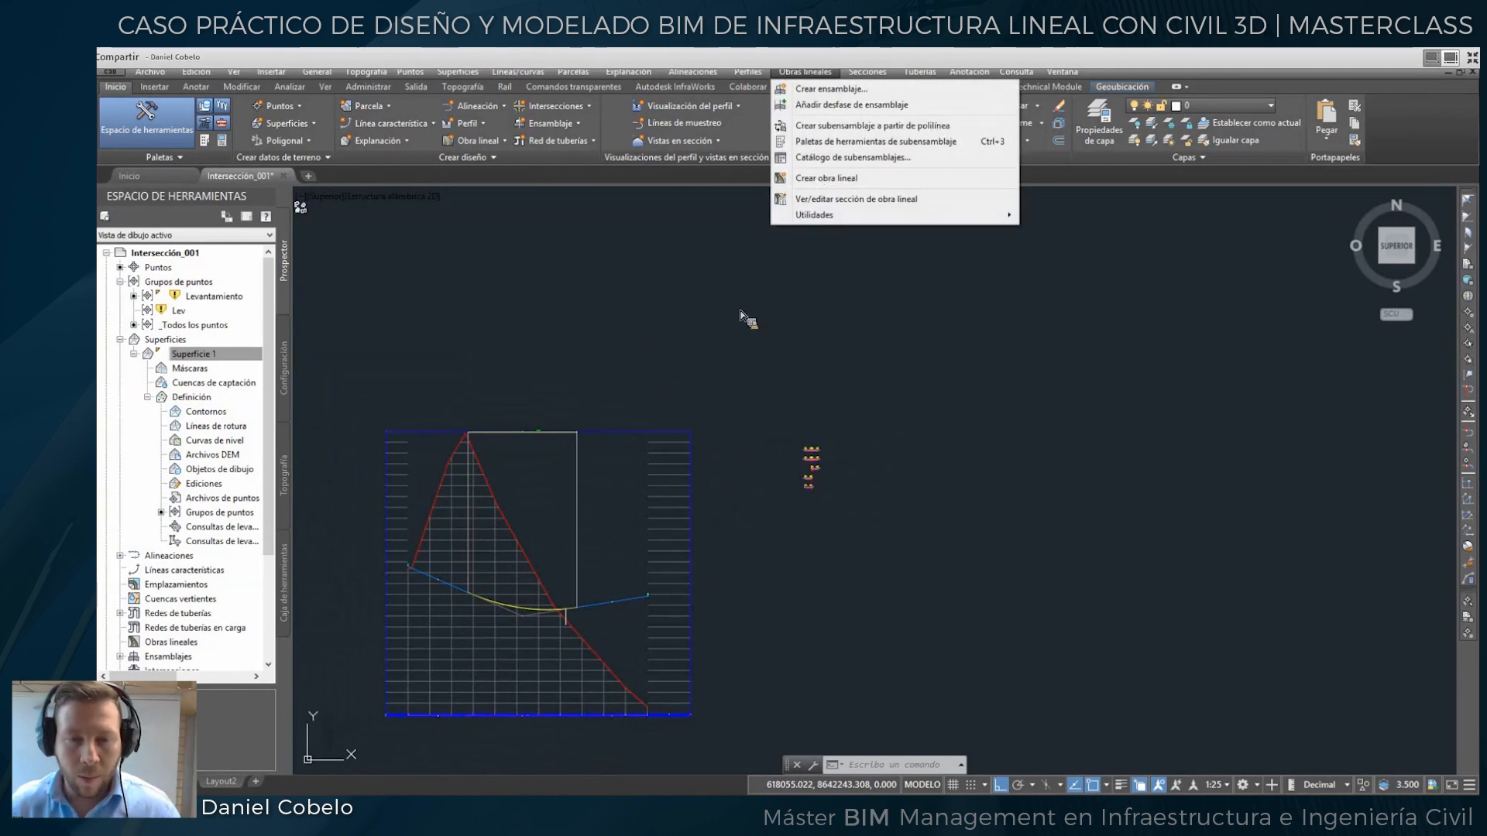
{"action": "left_click", "coordinate": [826, 179]}
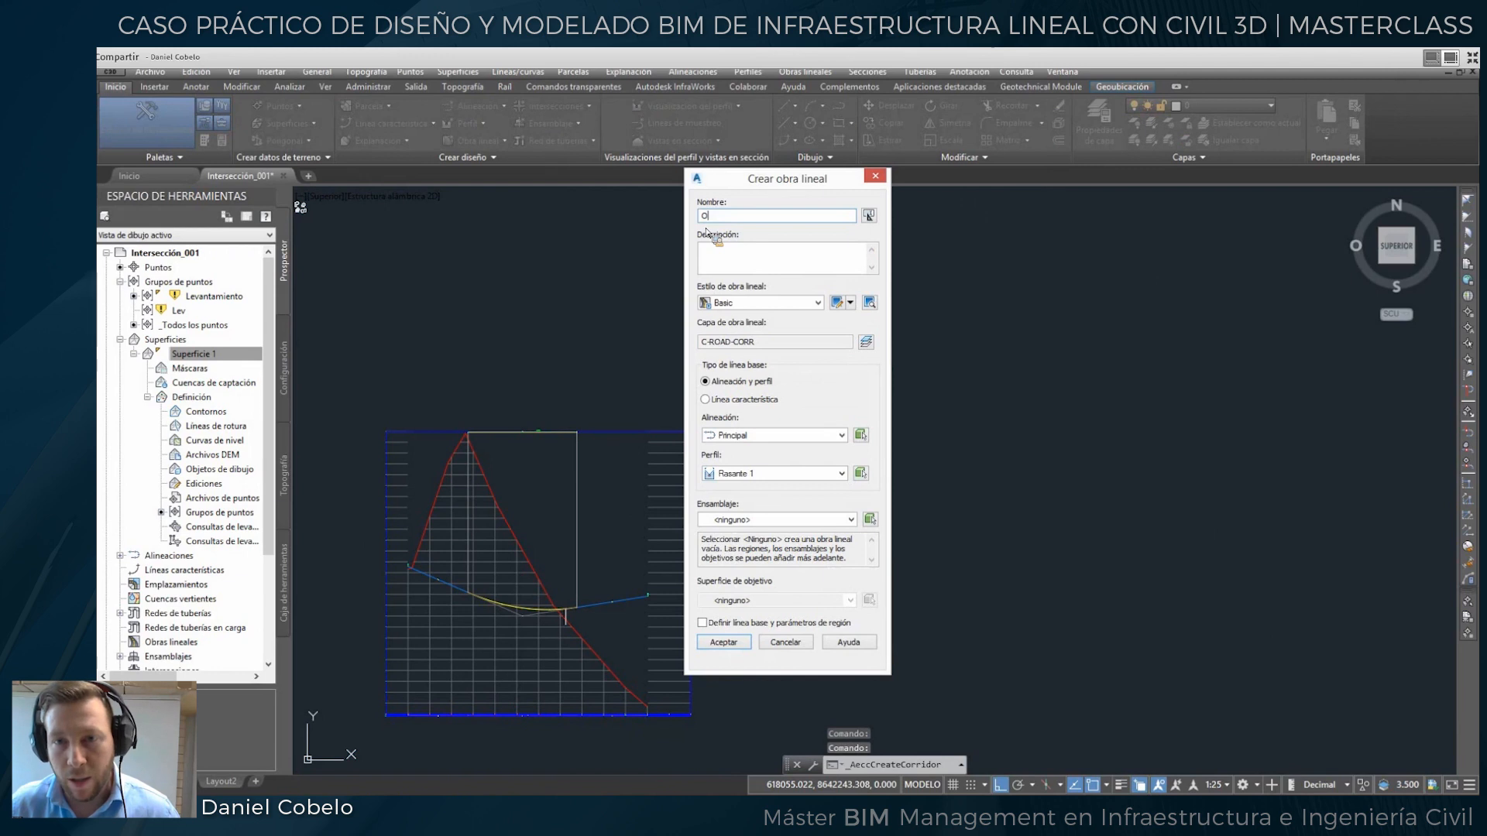
{"action": "type", "text": "Lineal 001"}
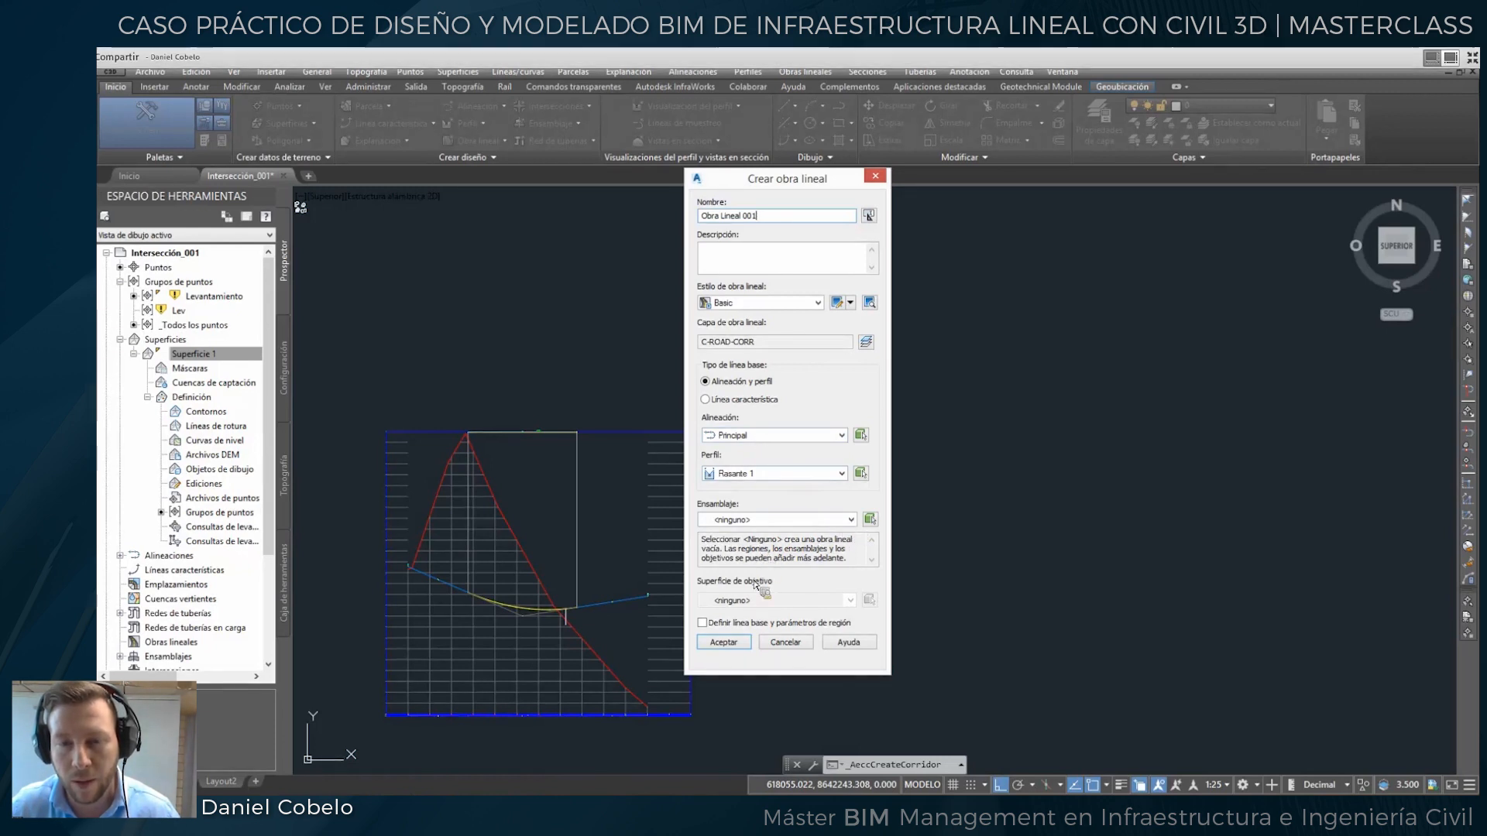
{"action": "left_click", "coordinate": [771, 520]}
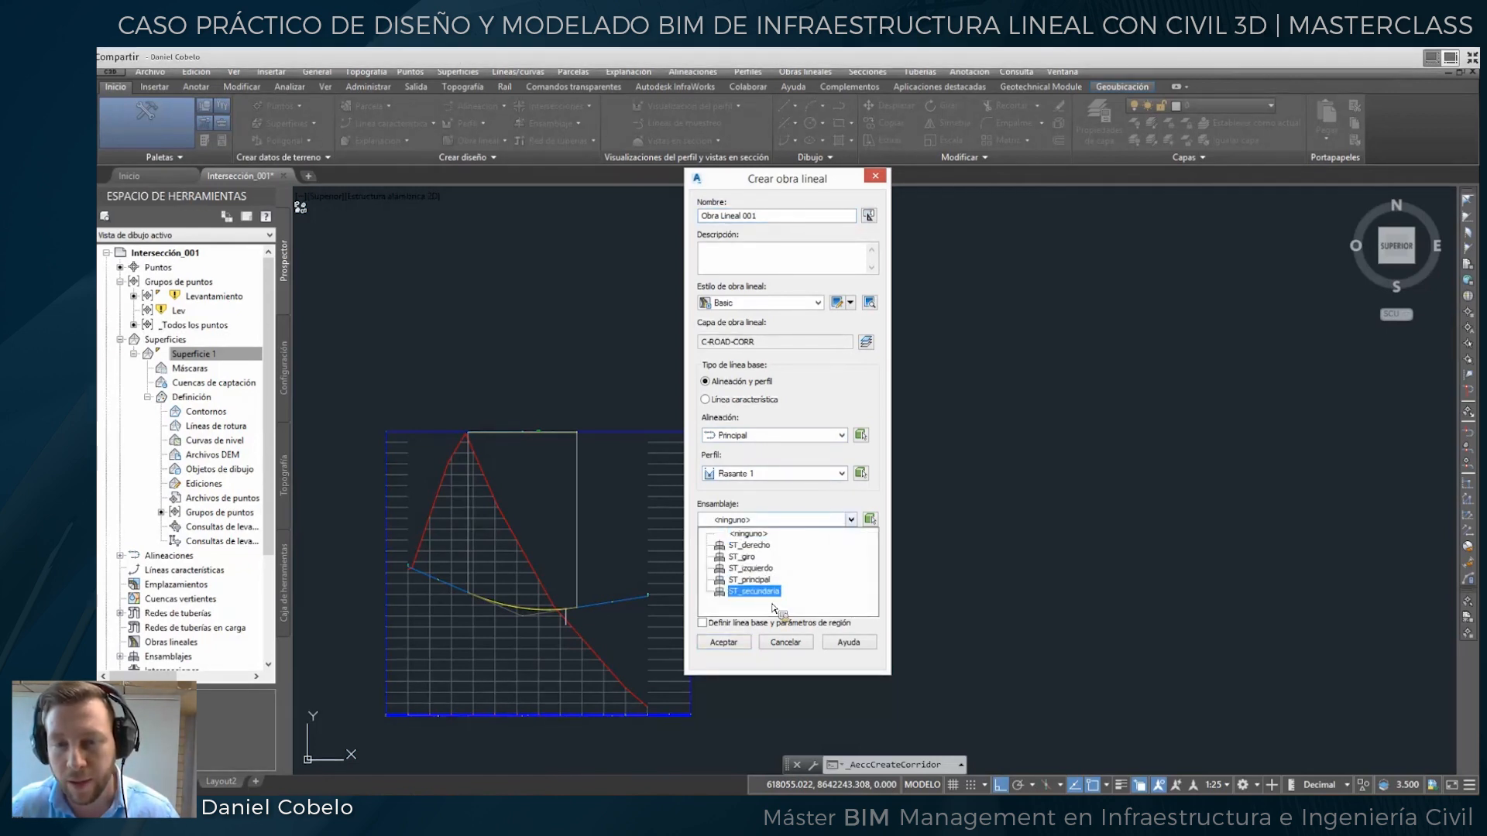
{"action": "left_click", "coordinate": [751, 580]}
{"action": "left_click", "coordinate": [747, 601]}
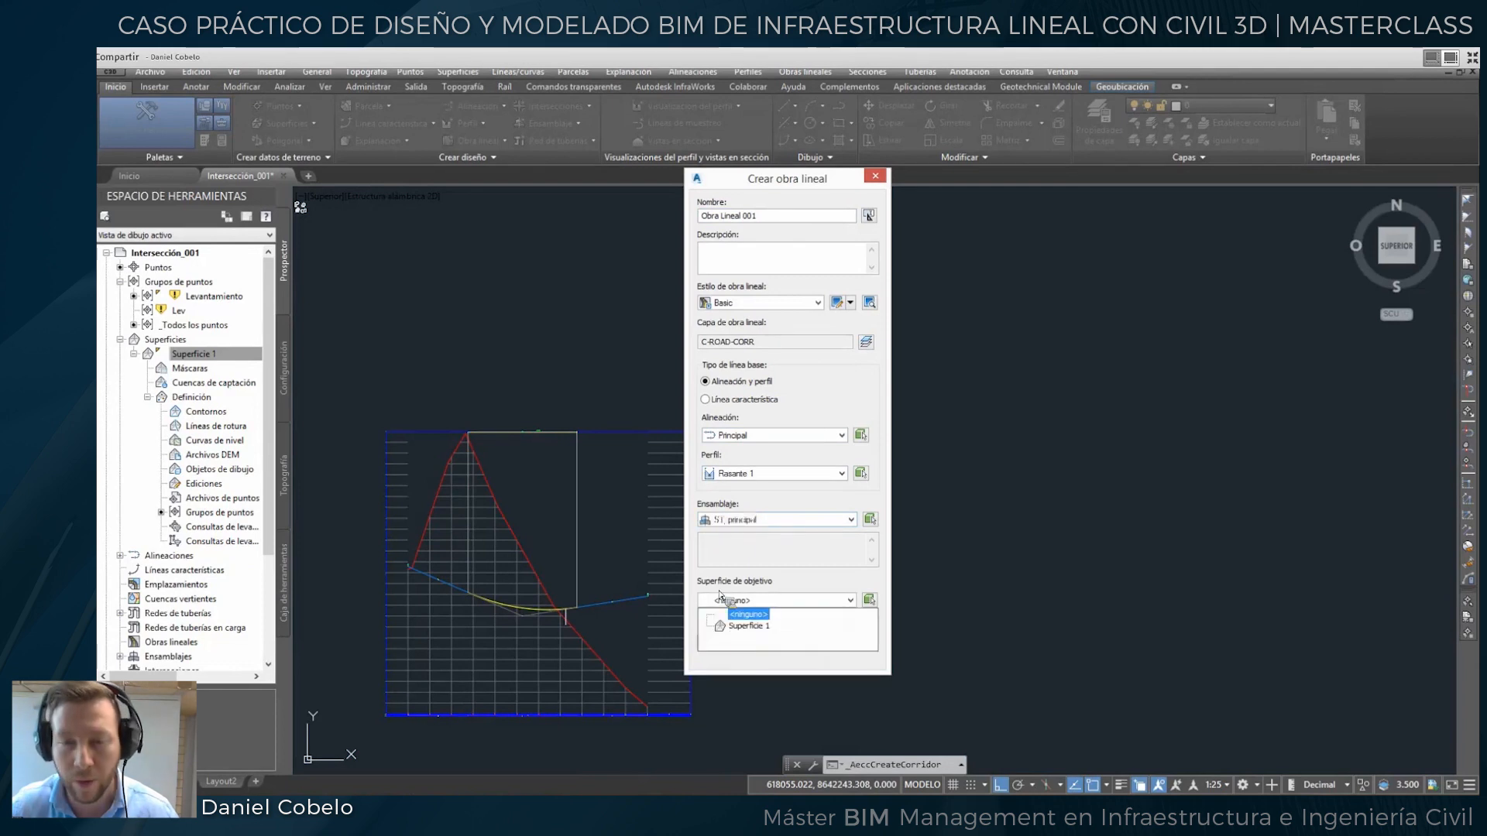
{"action": "left_click", "coordinate": [736, 629]}
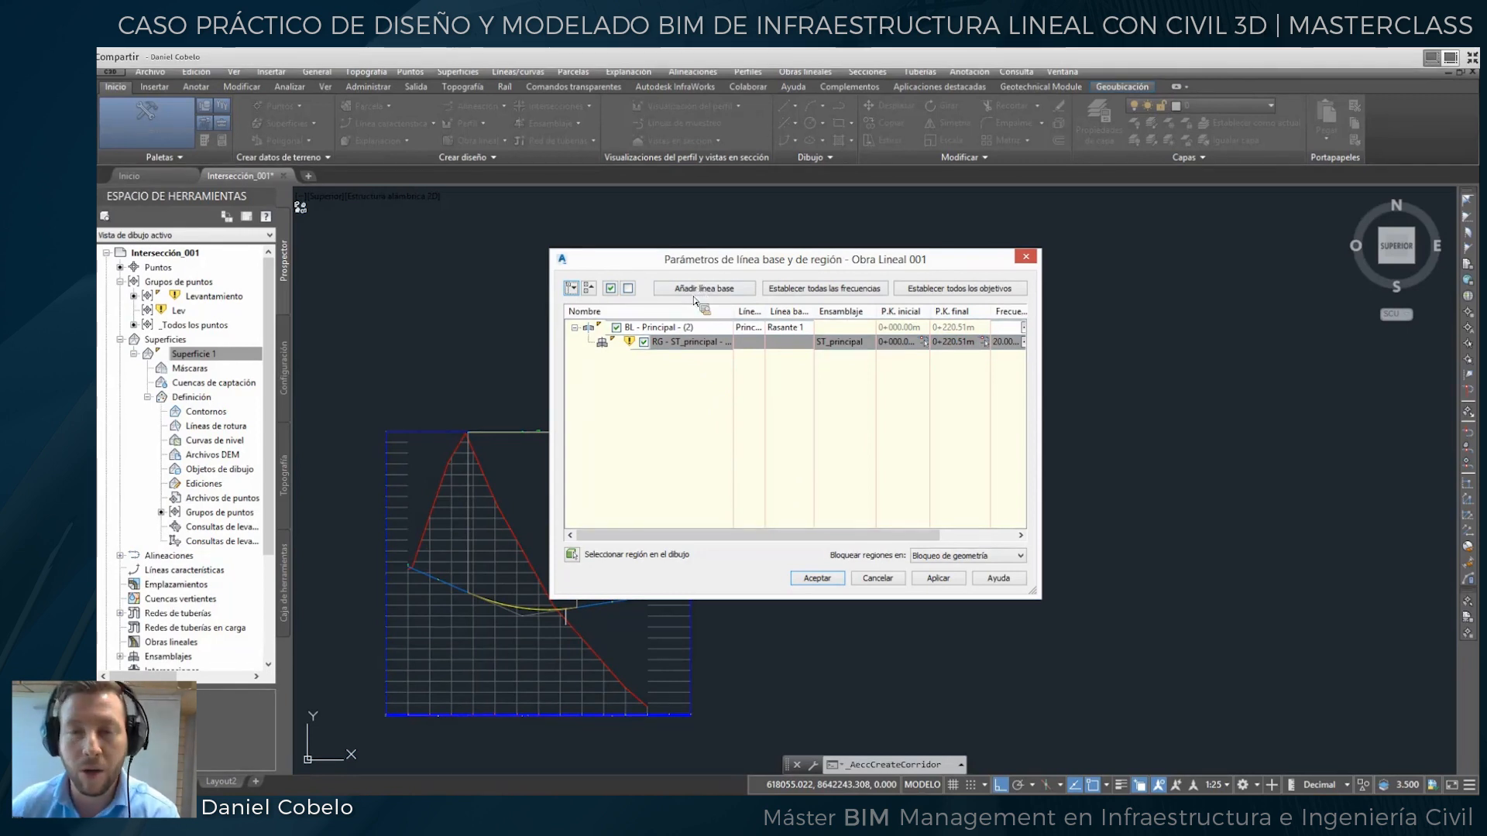
Add a second baseline to the corridor Obra Lineal 001 that follows the alignment Secundaria.
{"action": "left_click", "coordinate": [717, 291]}
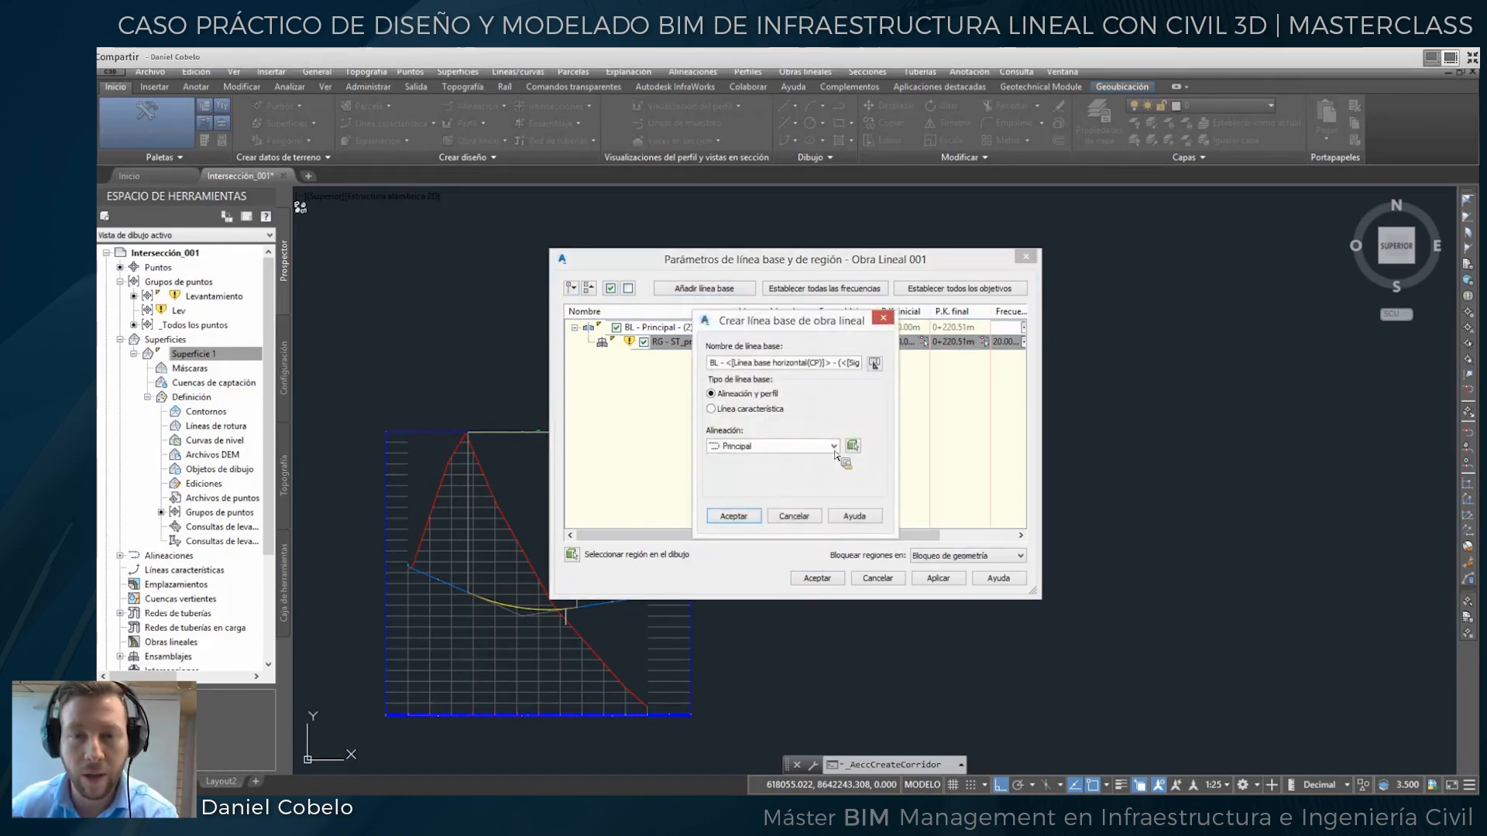
{"action": "left_click", "coordinate": [774, 447]}
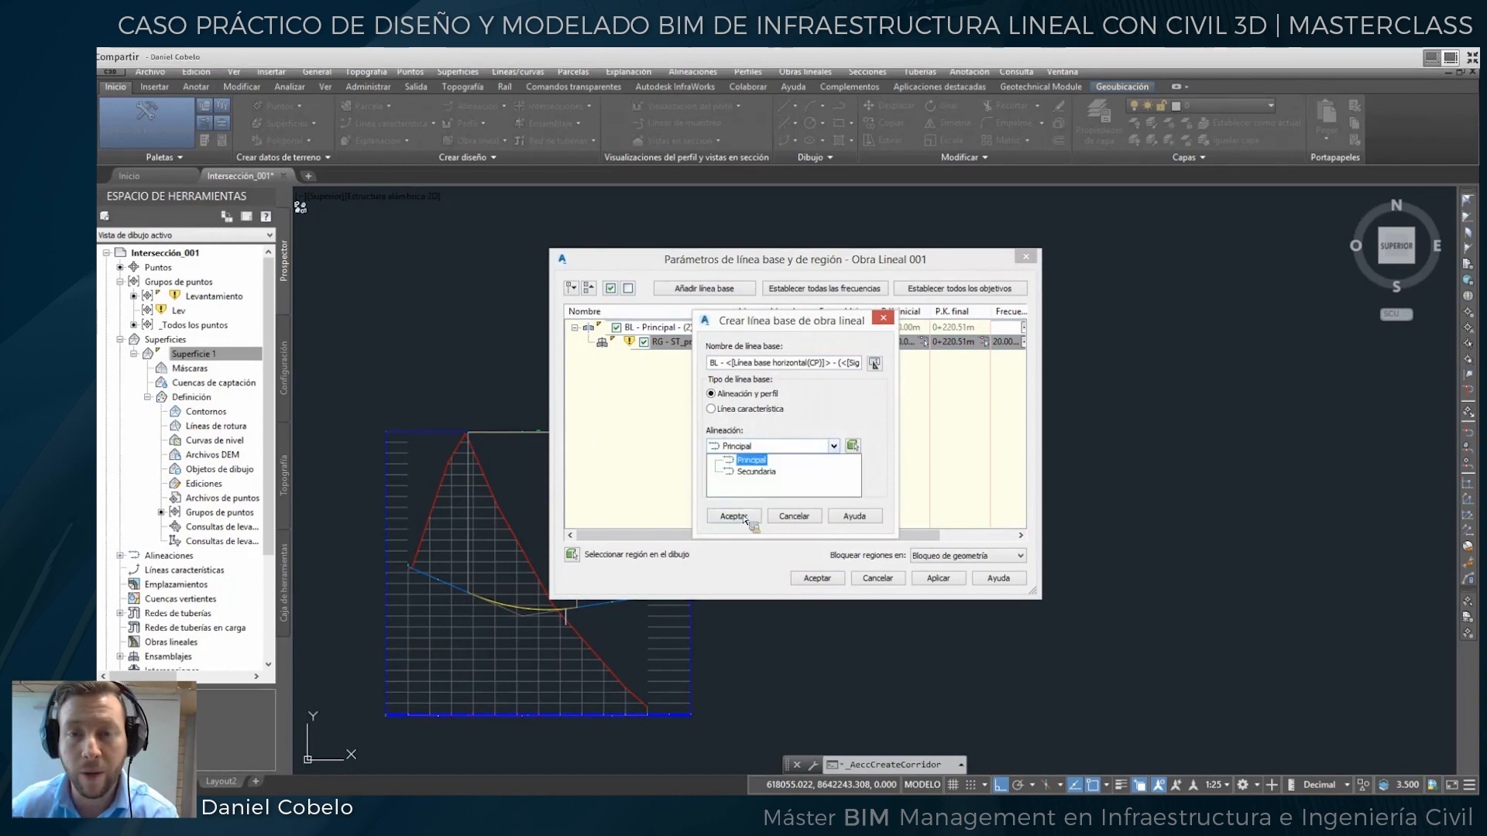
{"action": "left_click", "coordinate": [745, 463]}
{"action": "key", "text": "Return"}
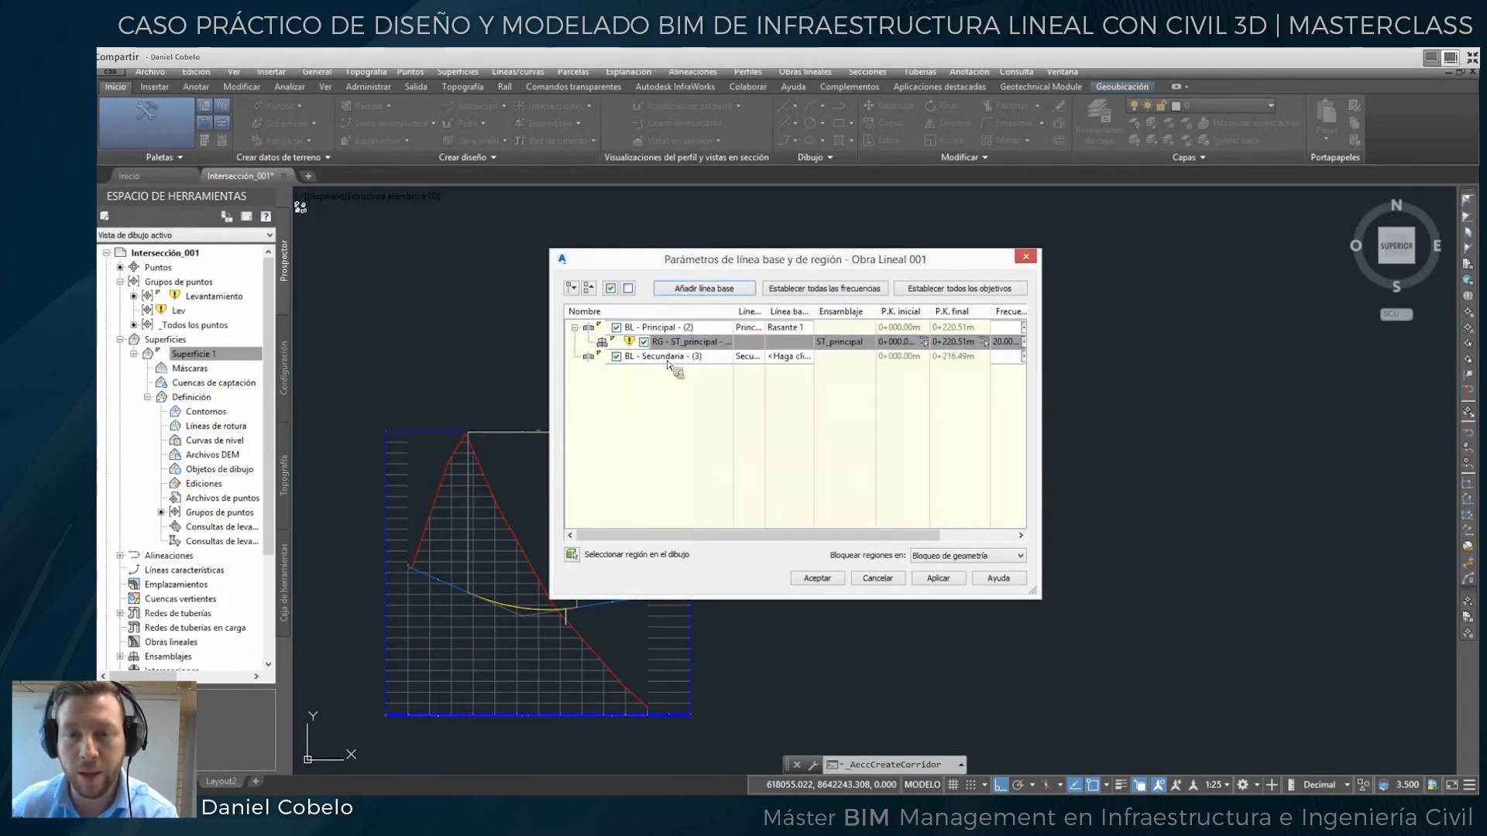
Add a region with the assembly ST_secundaria to the Secundaria baseline.
{"action": "right_click", "coordinate": [664, 357]}
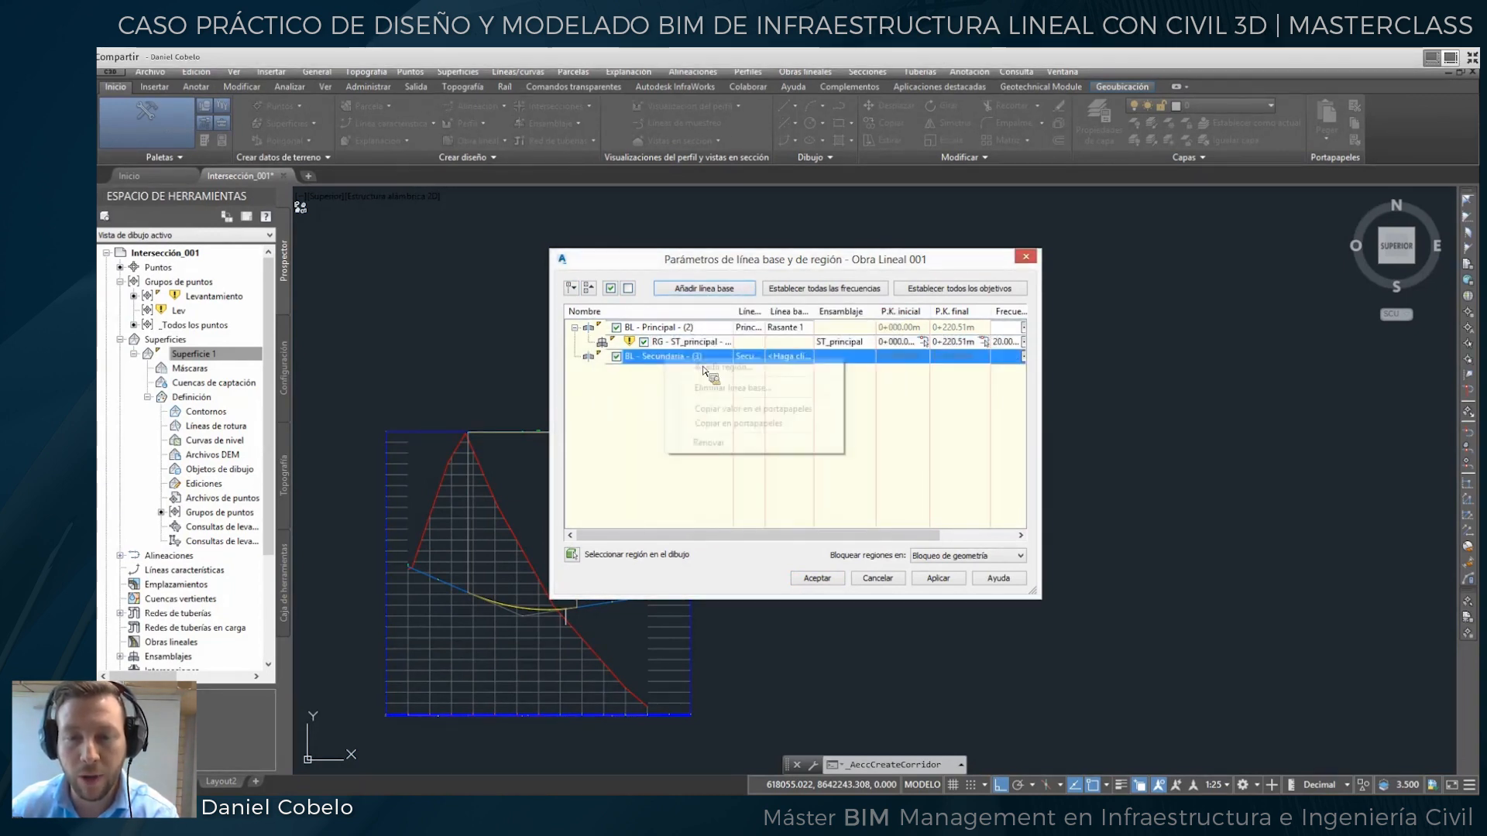
{"action": "key", "text": "Return"}
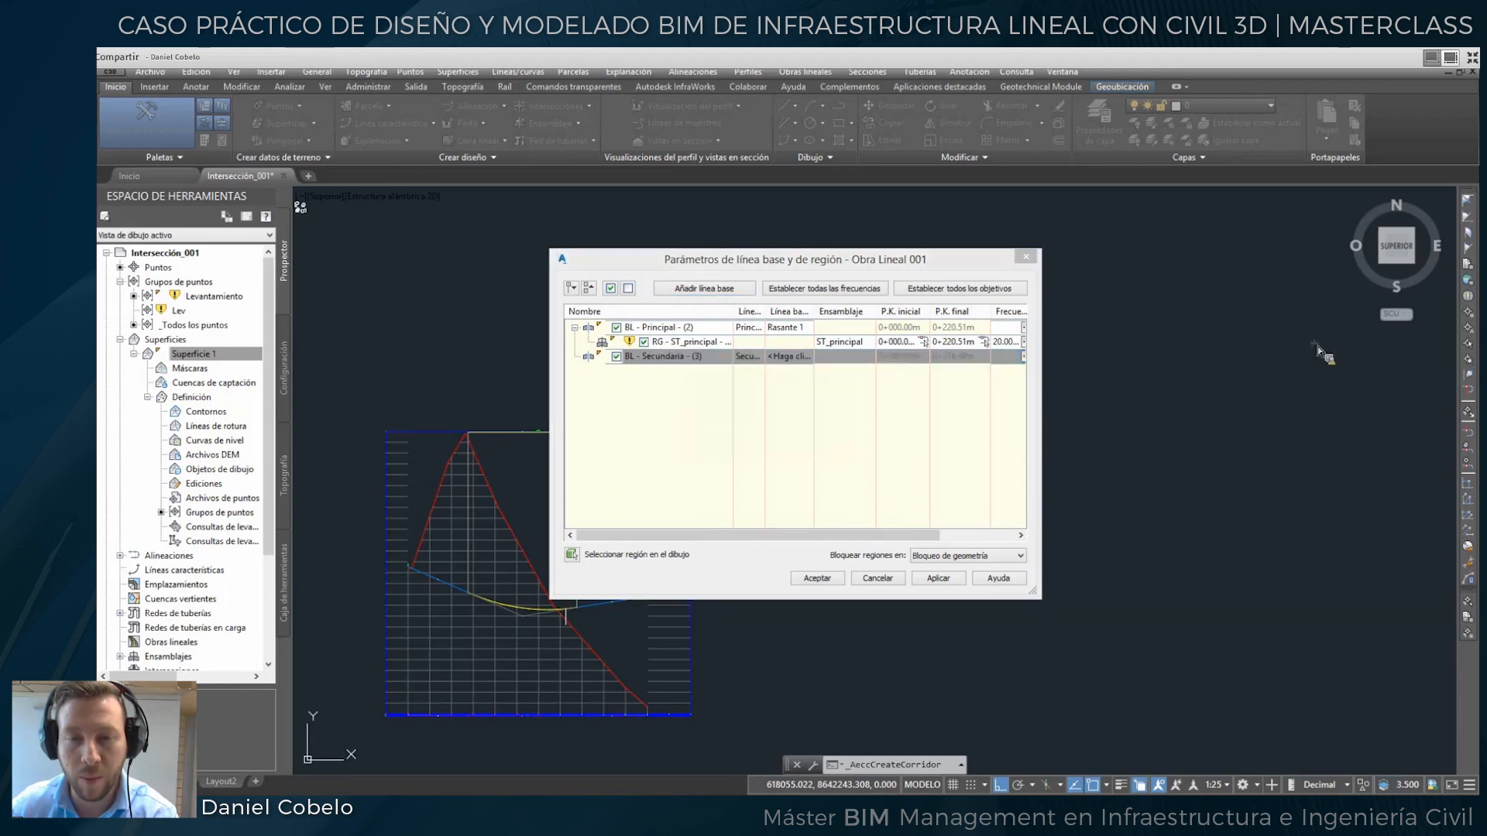
{"action": "key", "text": "Return"}
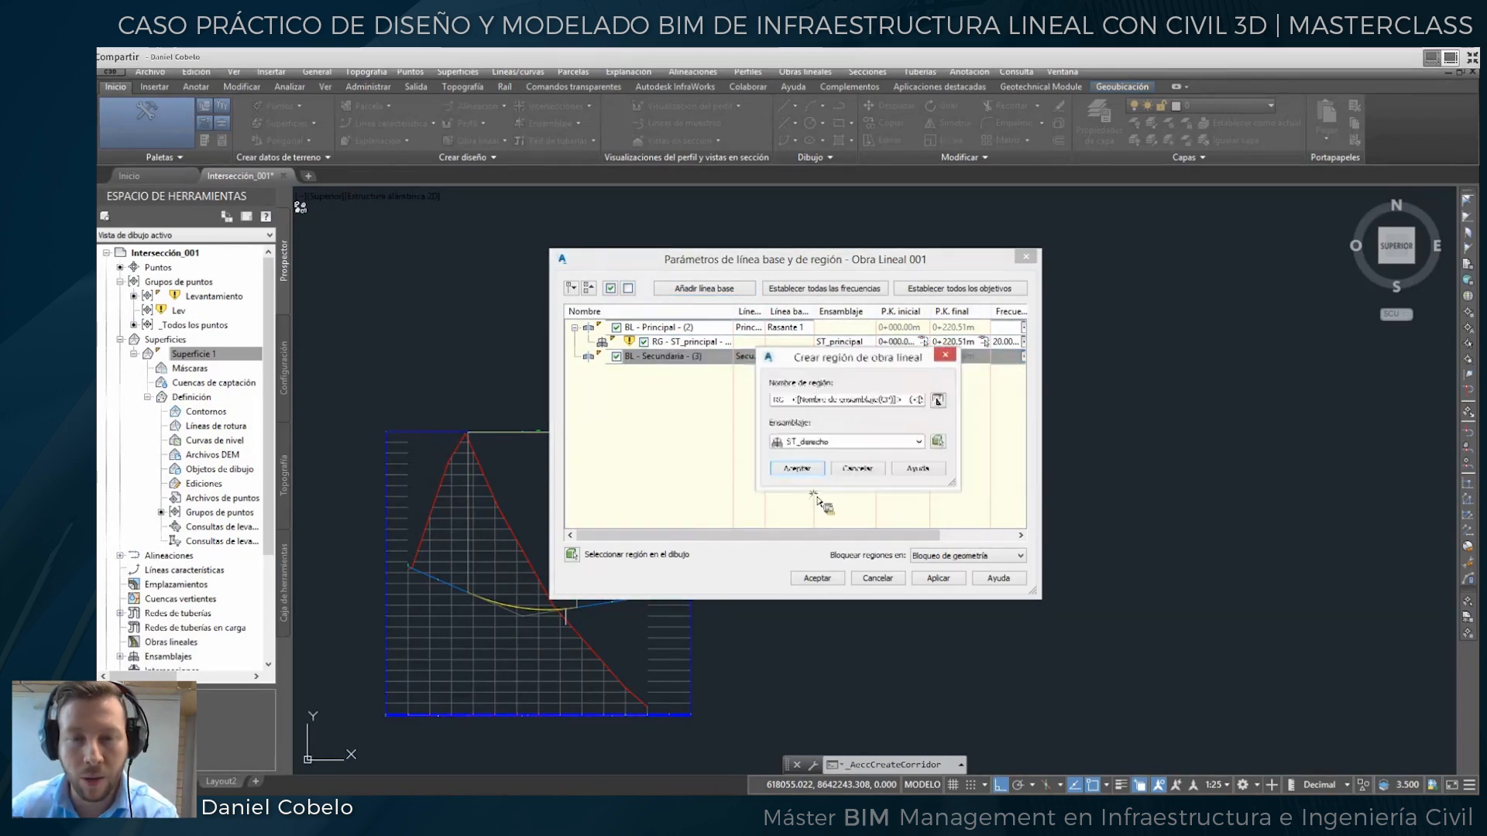
{"action": "left_click", "coordinate": [807, 432]}
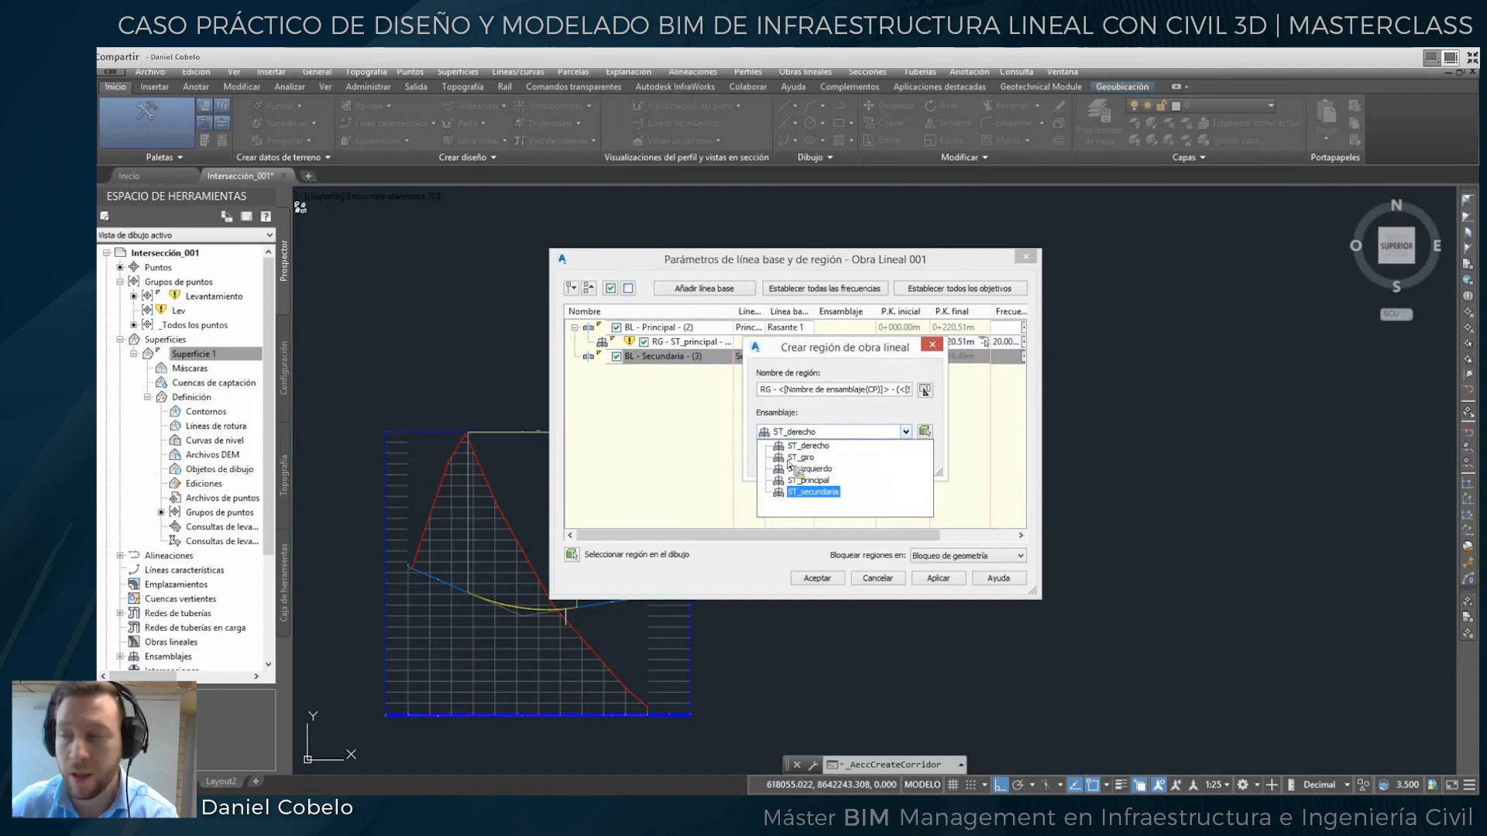
{"action": "left_click", "coordinate": [767, 446]}
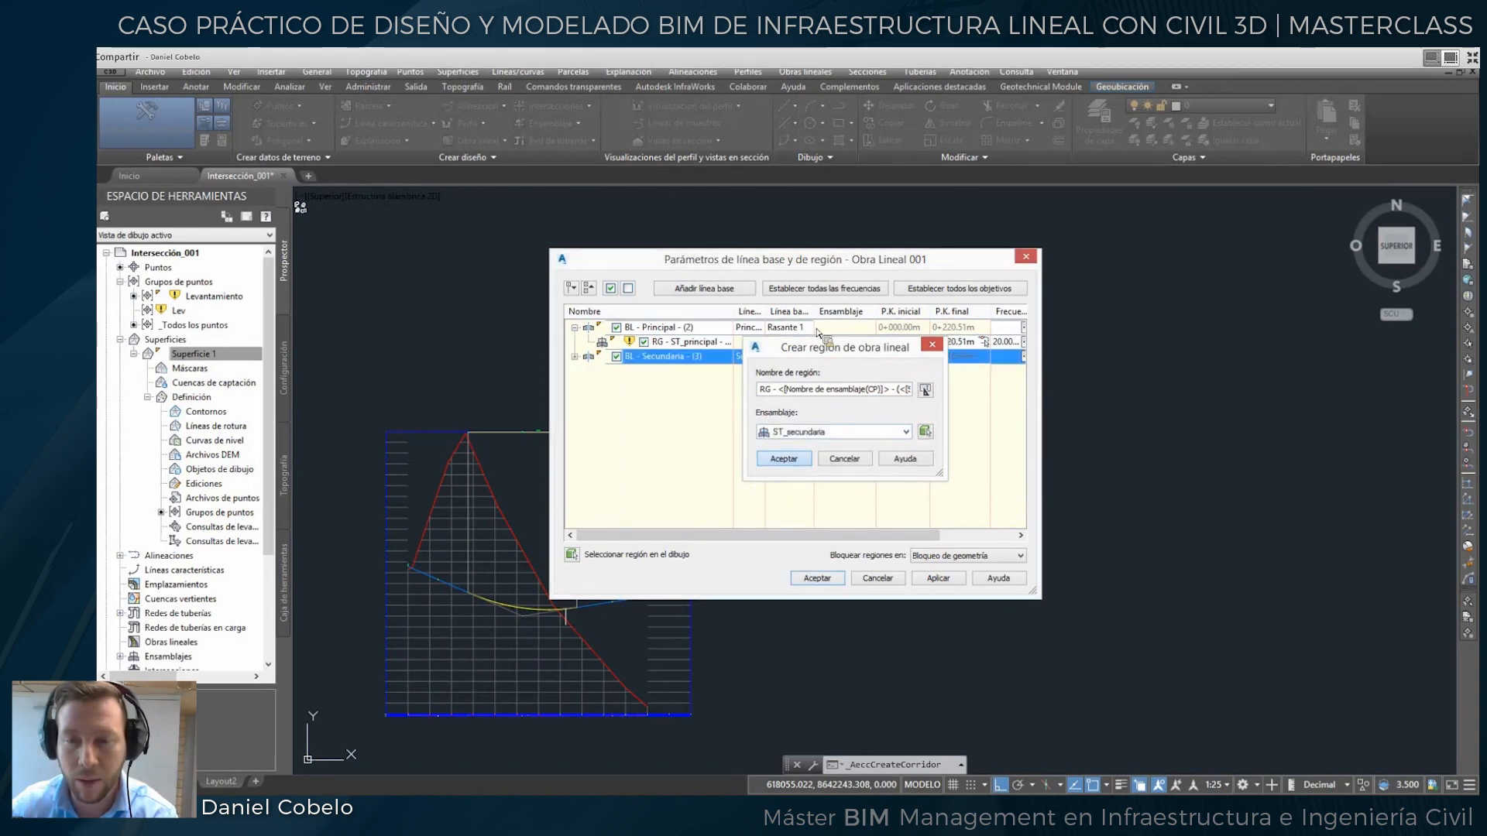
{"action": "key", "text": "Return"}
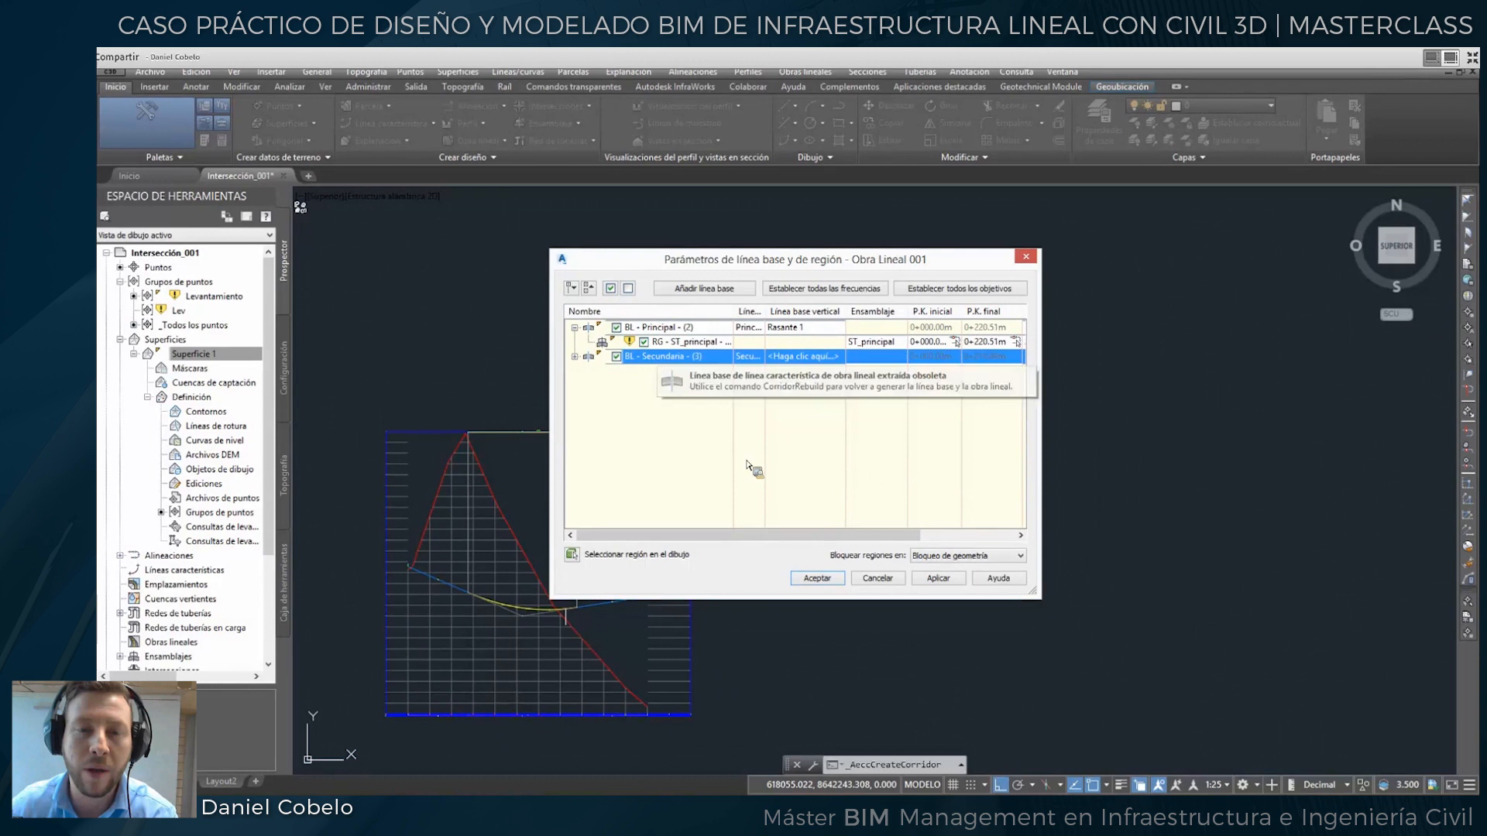
Assign the profile rasante 2 to the Secundaria baseline and accept the baseline and region parameters.
{"action": "left_click", "coordinate": [803, 357]}
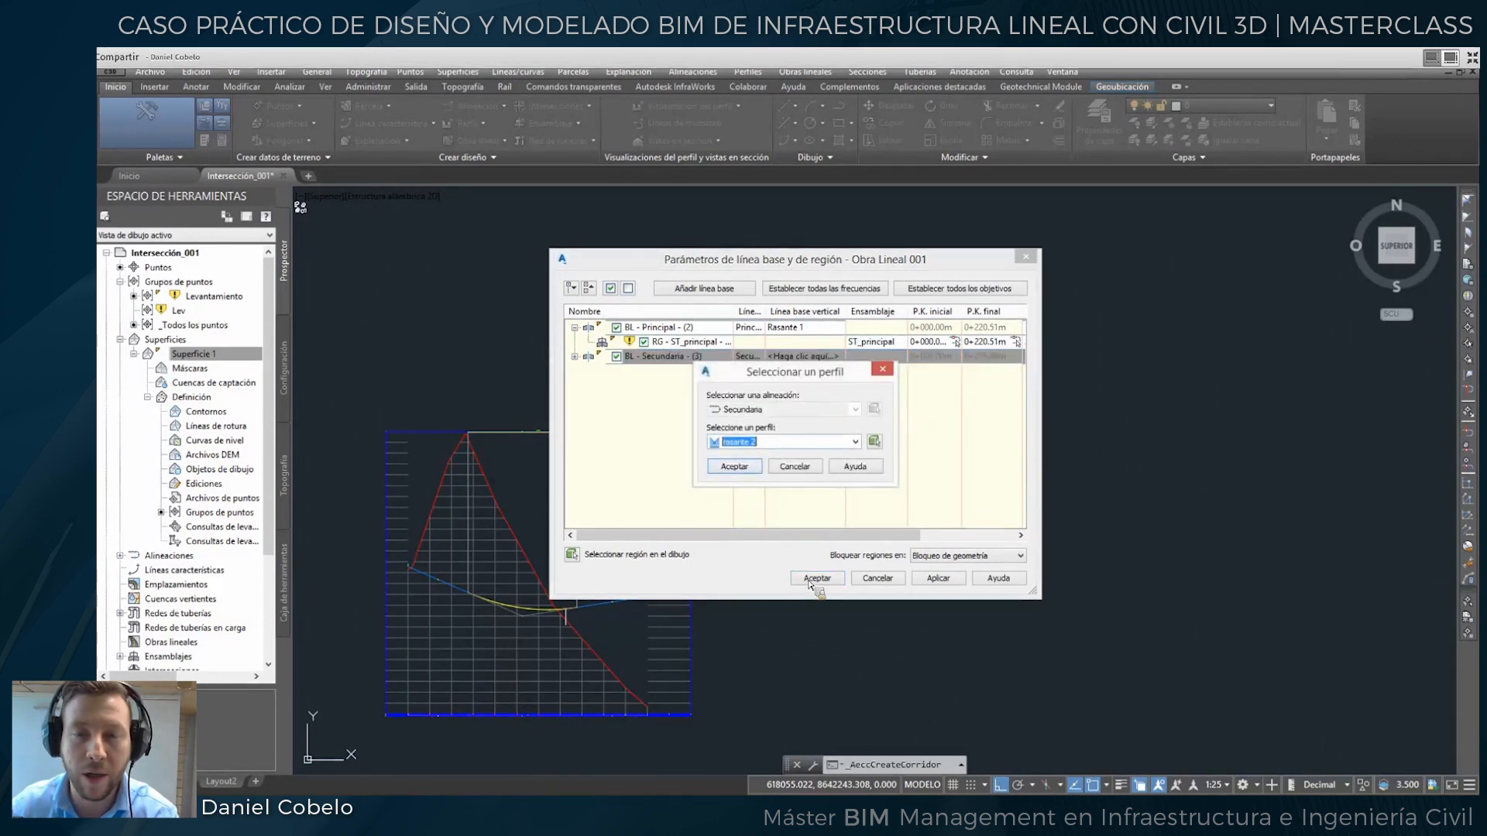
{"action": "key", "text": "Return"}
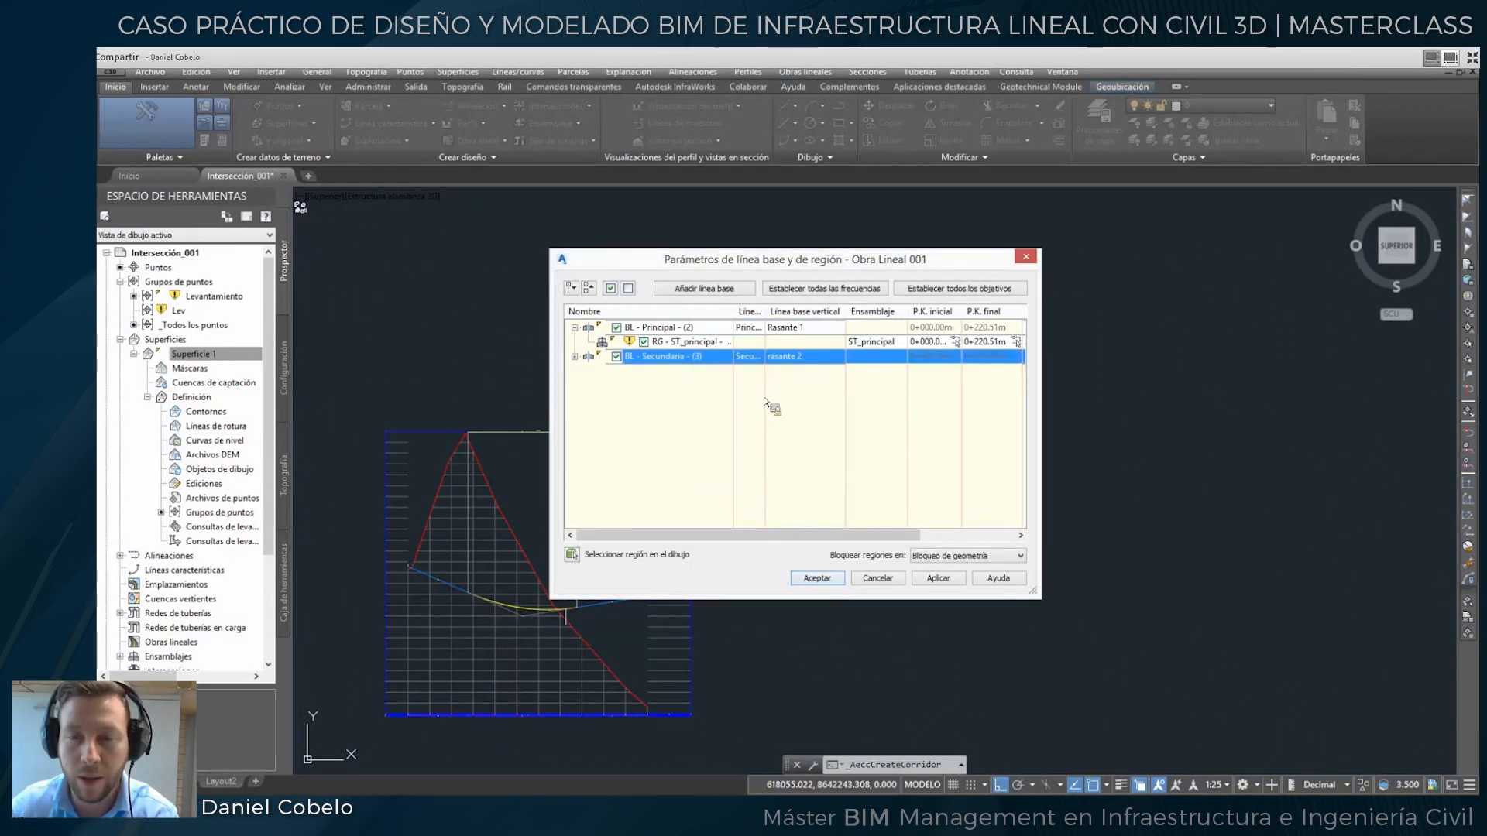
{"action": "key", "text": "Return"}
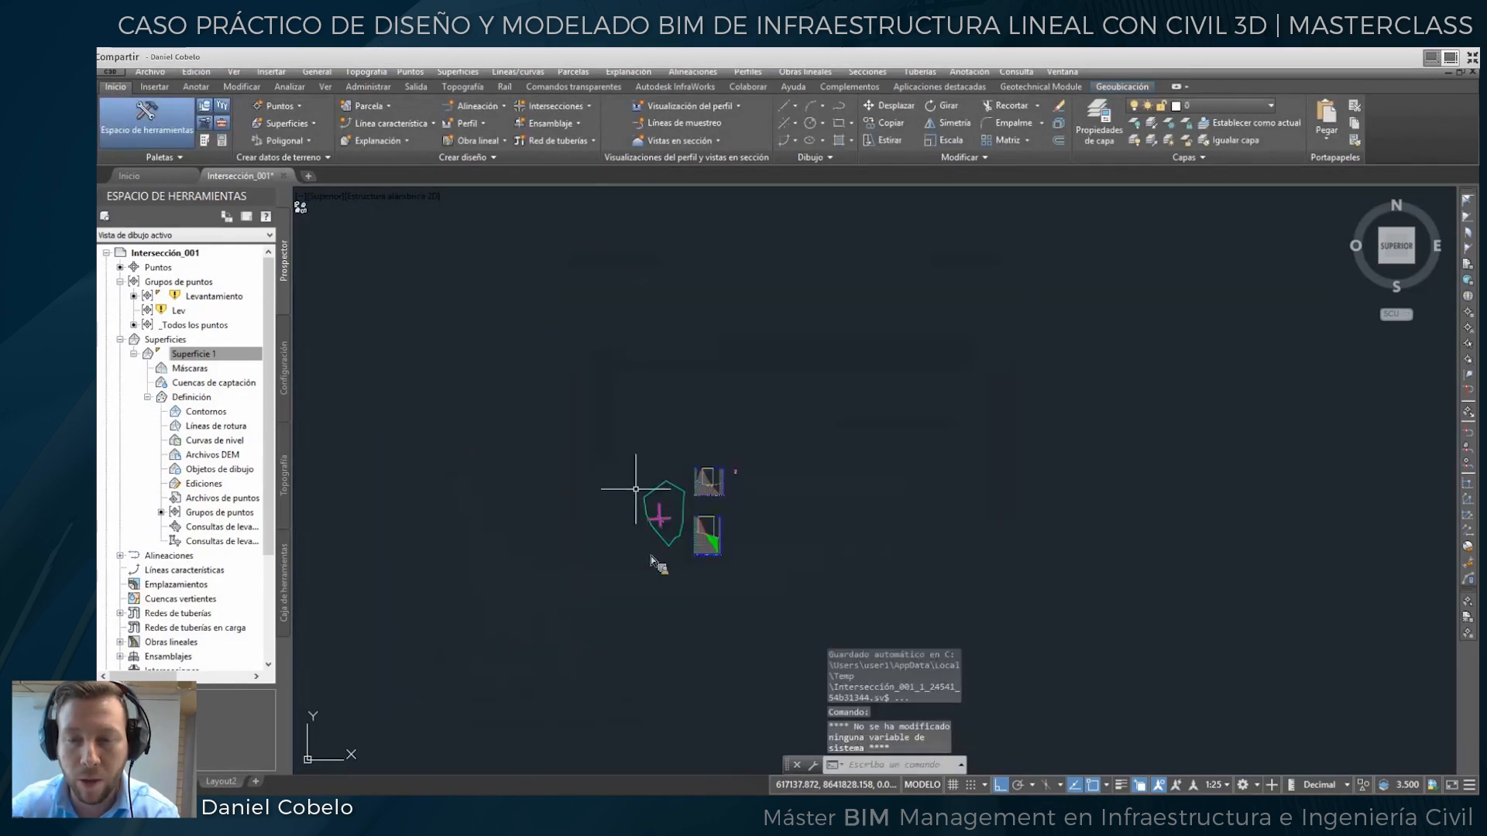
Set the drawing's annotation scale to 1:1000.
{"action": "scroll", "coordinate": [636, 489], "scroll_direction": "up", "scroll_amount": 10}
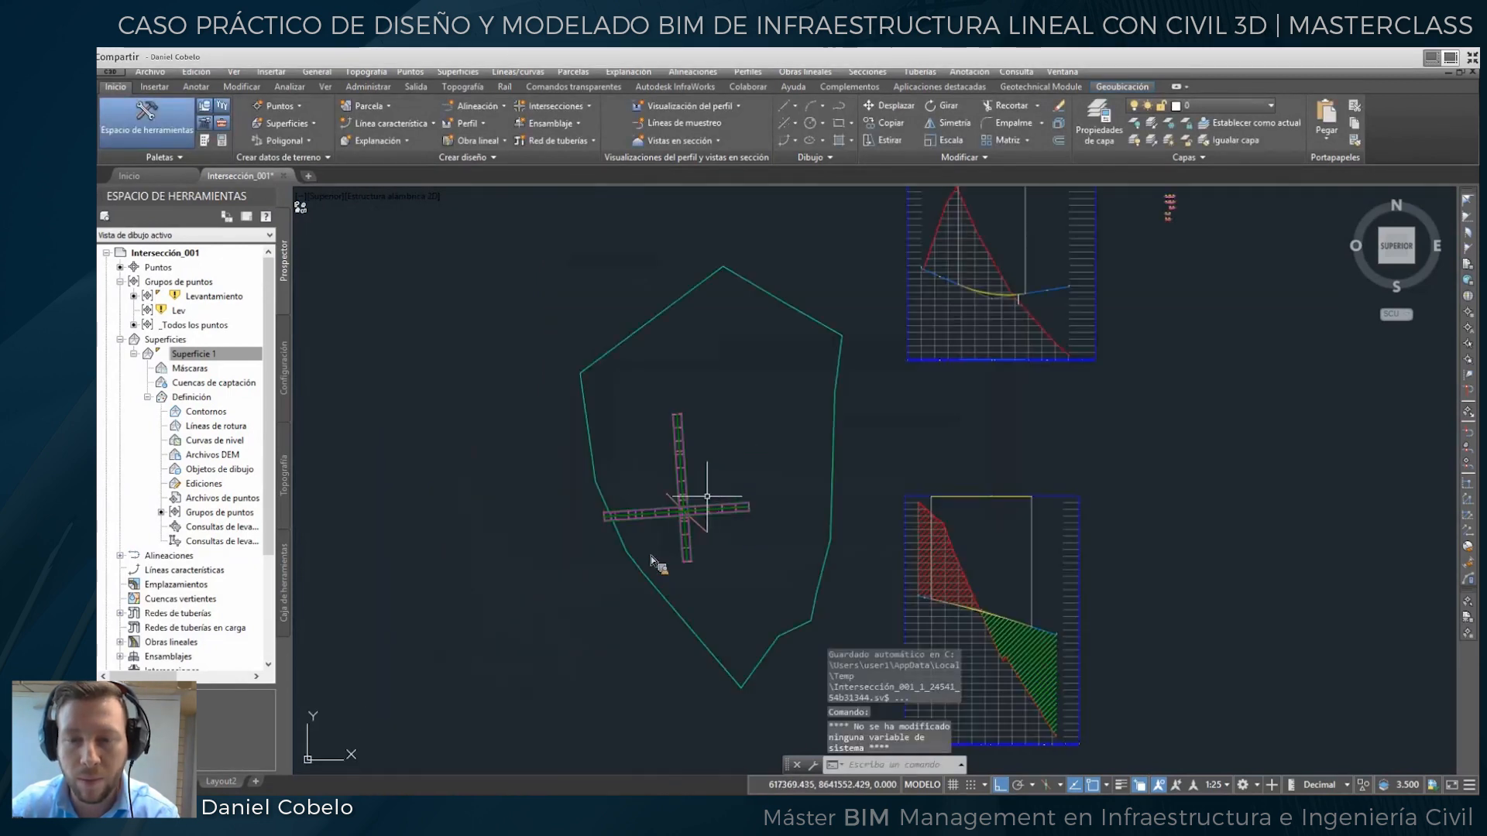
{"action": "scroll", "coordinate": [643, 504], "scroll_direction": "up", "scroll_amount": 3}
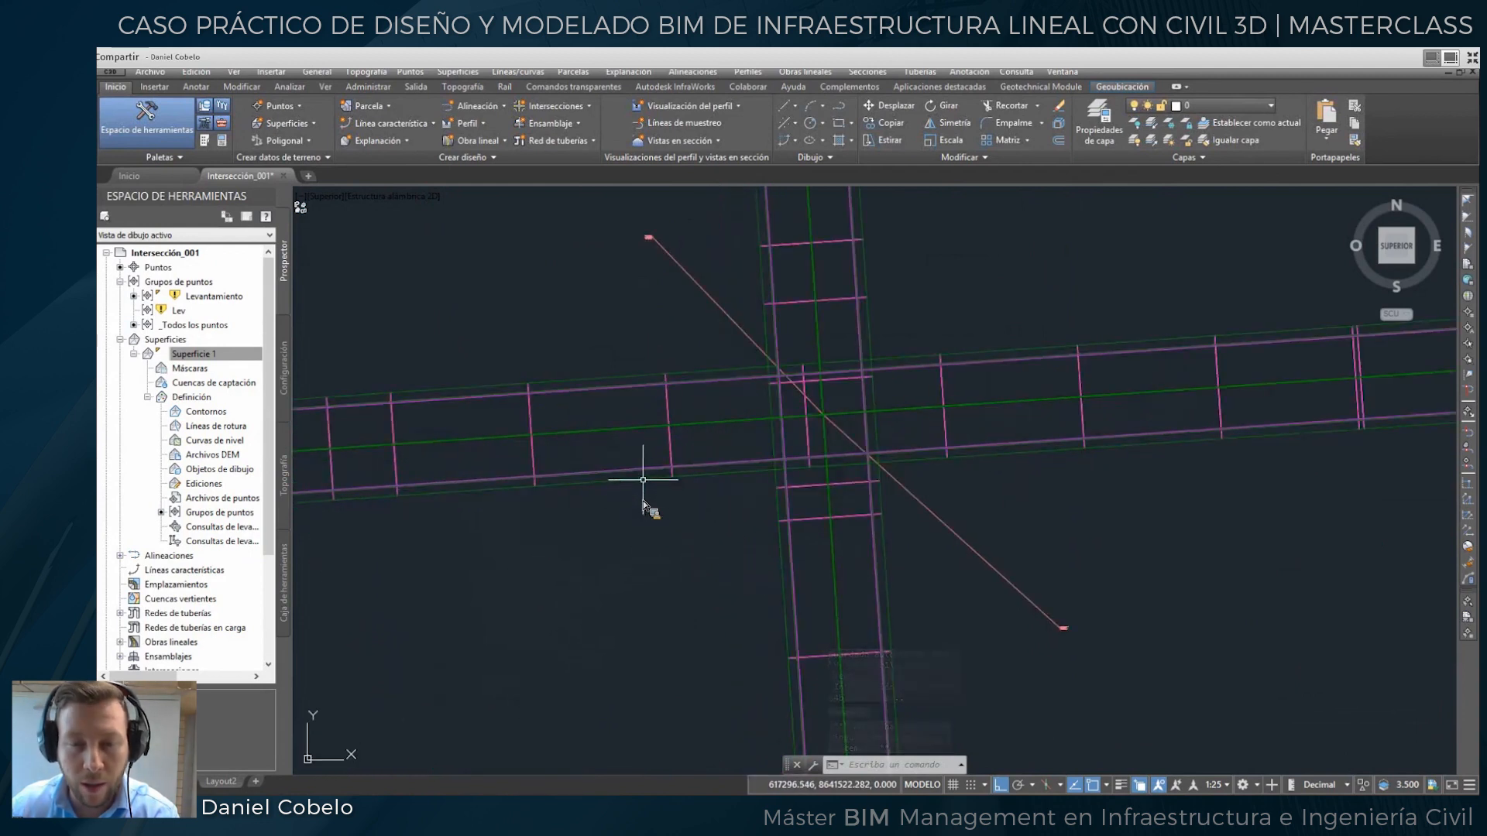
{"action": "left_click", "coordinate": [643, 479]}
{"action": "scroll", "coordinate": [771, 499], "scroll_direction": "down", "scroll_amount": 5}
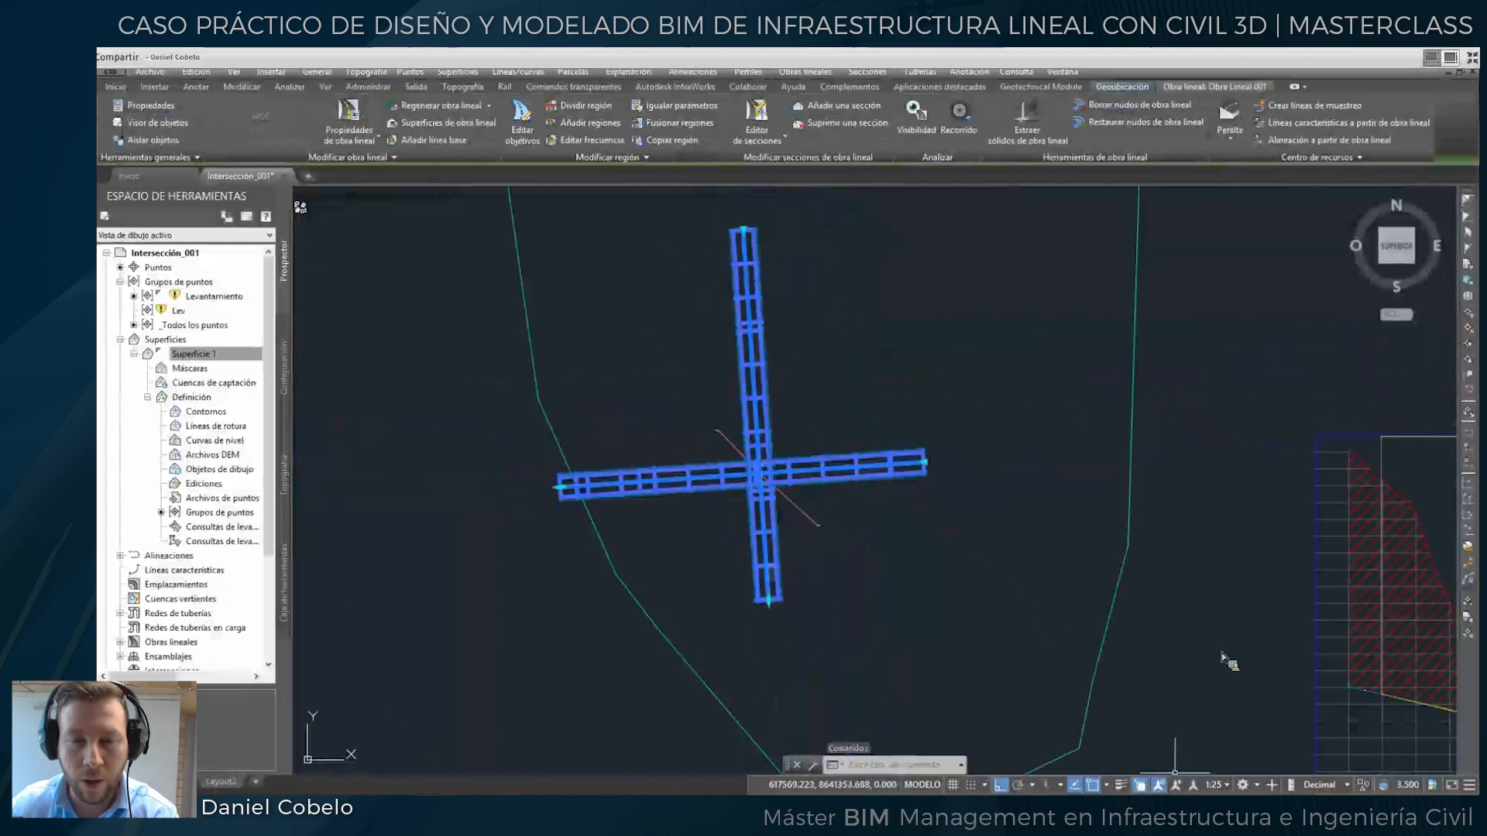
{"action": "left_click", "coordinate": [1216, 785]}
{"action": "left_click", "coordinate": [1216, 642]}
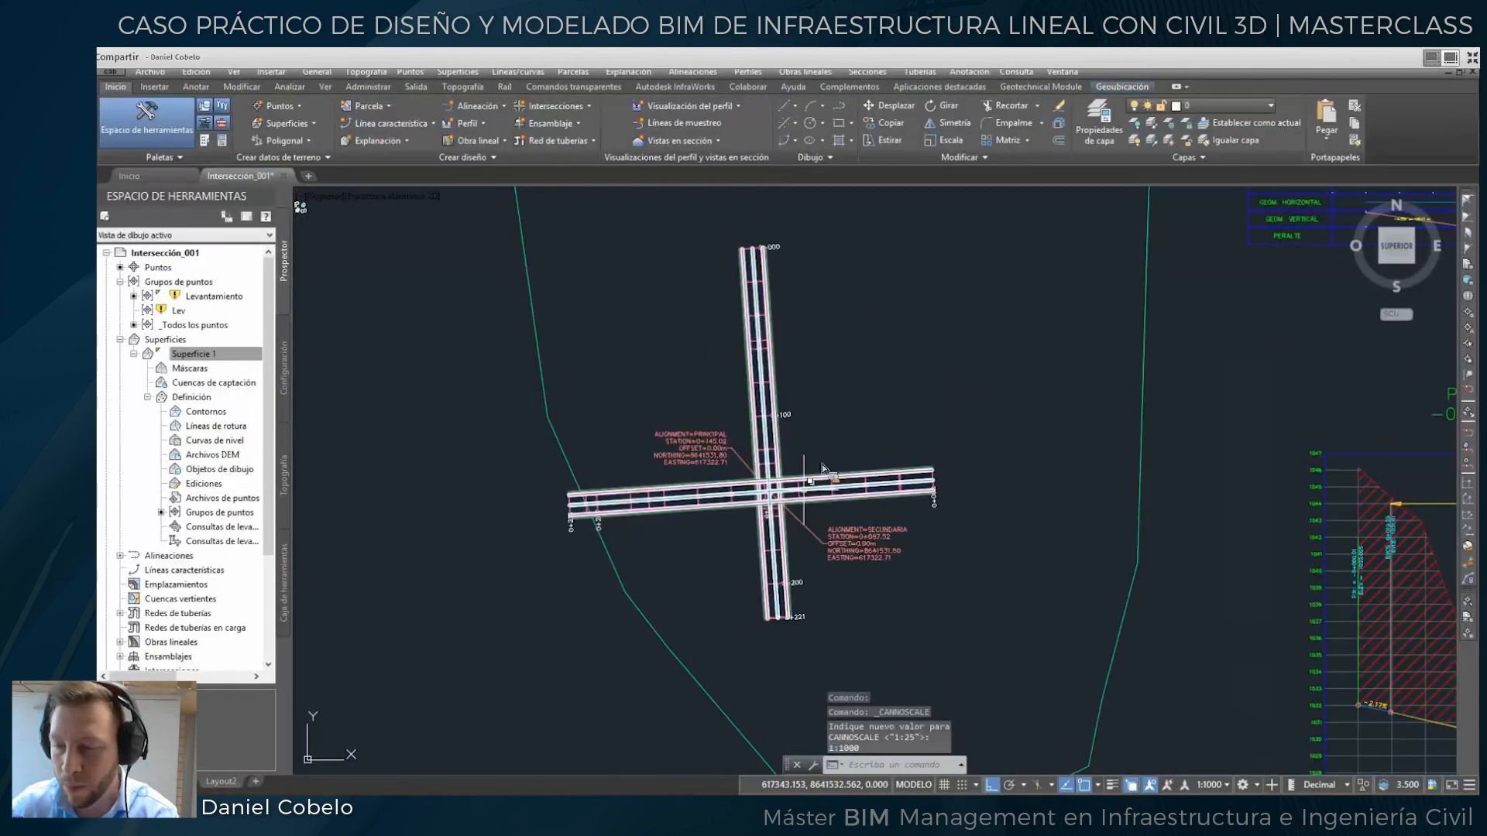
{"action": "scroll", "coordinate": [804, 489], "scroll_direction": "up", "scroll_amount": 2}
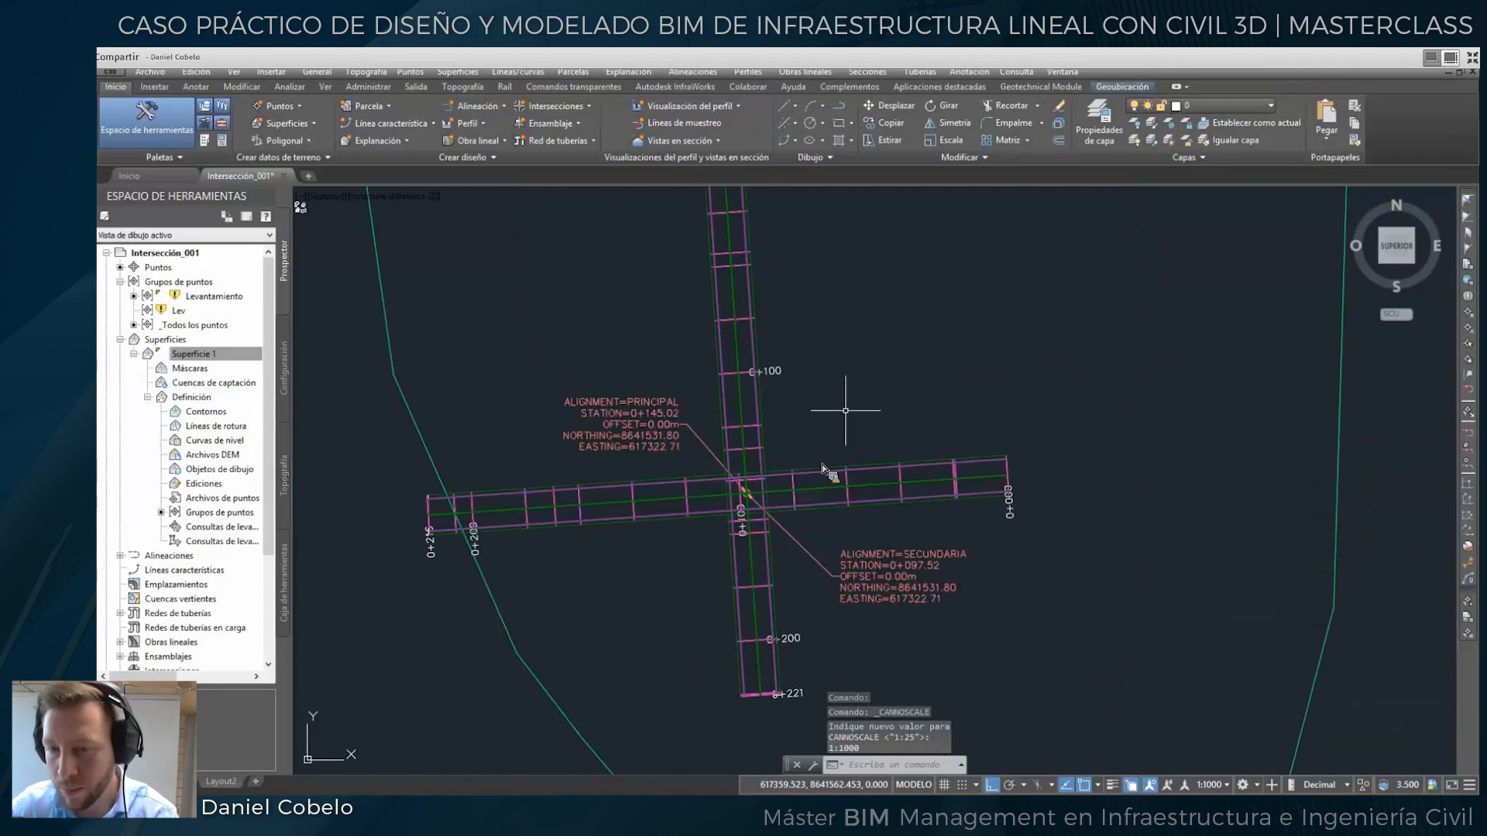
{"action": "key", "text": "Escape"}
{"action": "key", "text": "Escape"}
{"action": "key", "text": "Escape"}
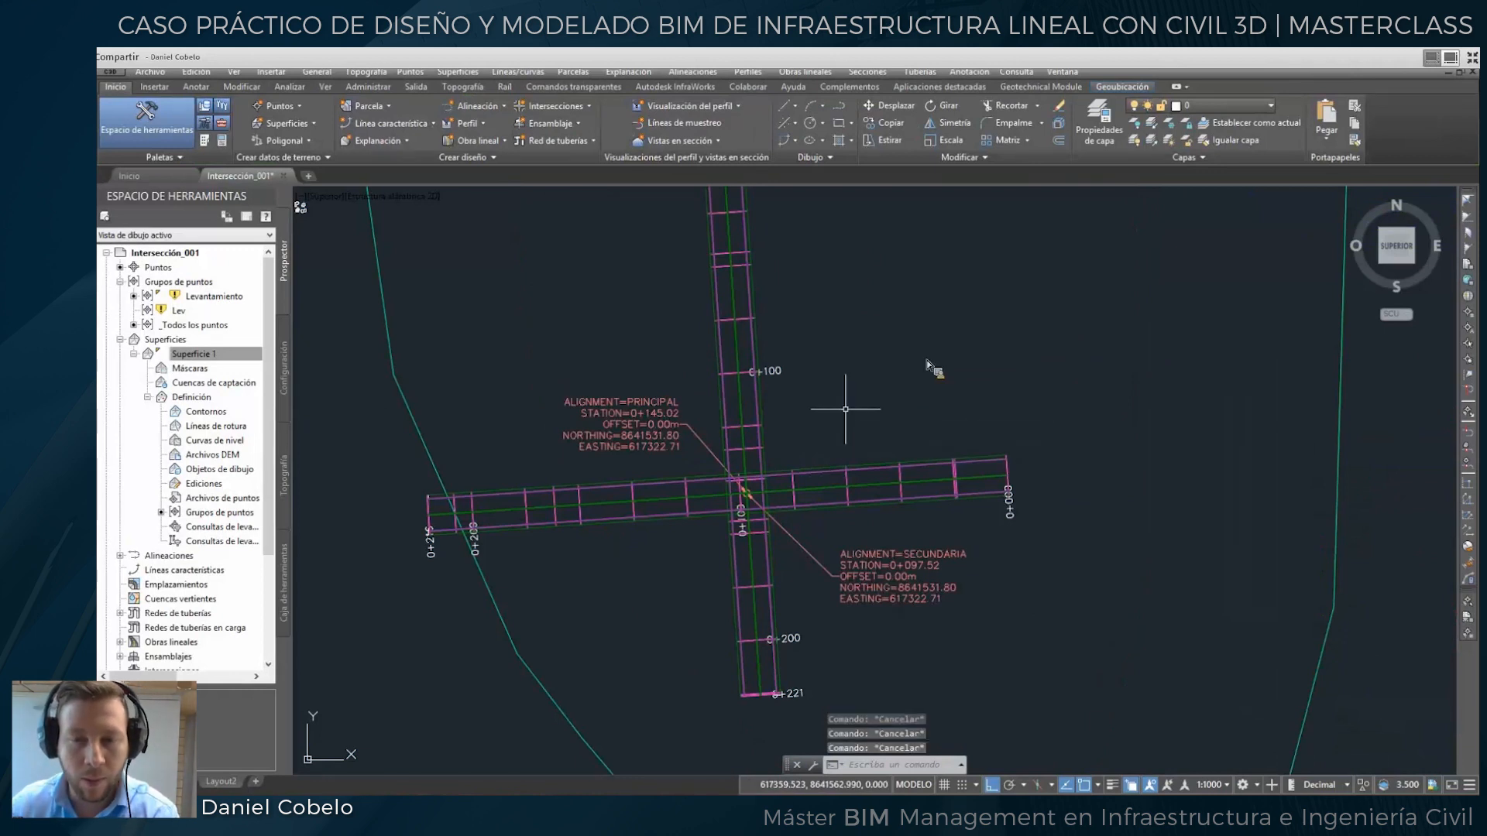
{"action": "middle_click_drag", "start_coordinate": [903, 359], "coordinate": [944, 338]}
{"action": "mouse_move", "coordinate": [943, 339]}
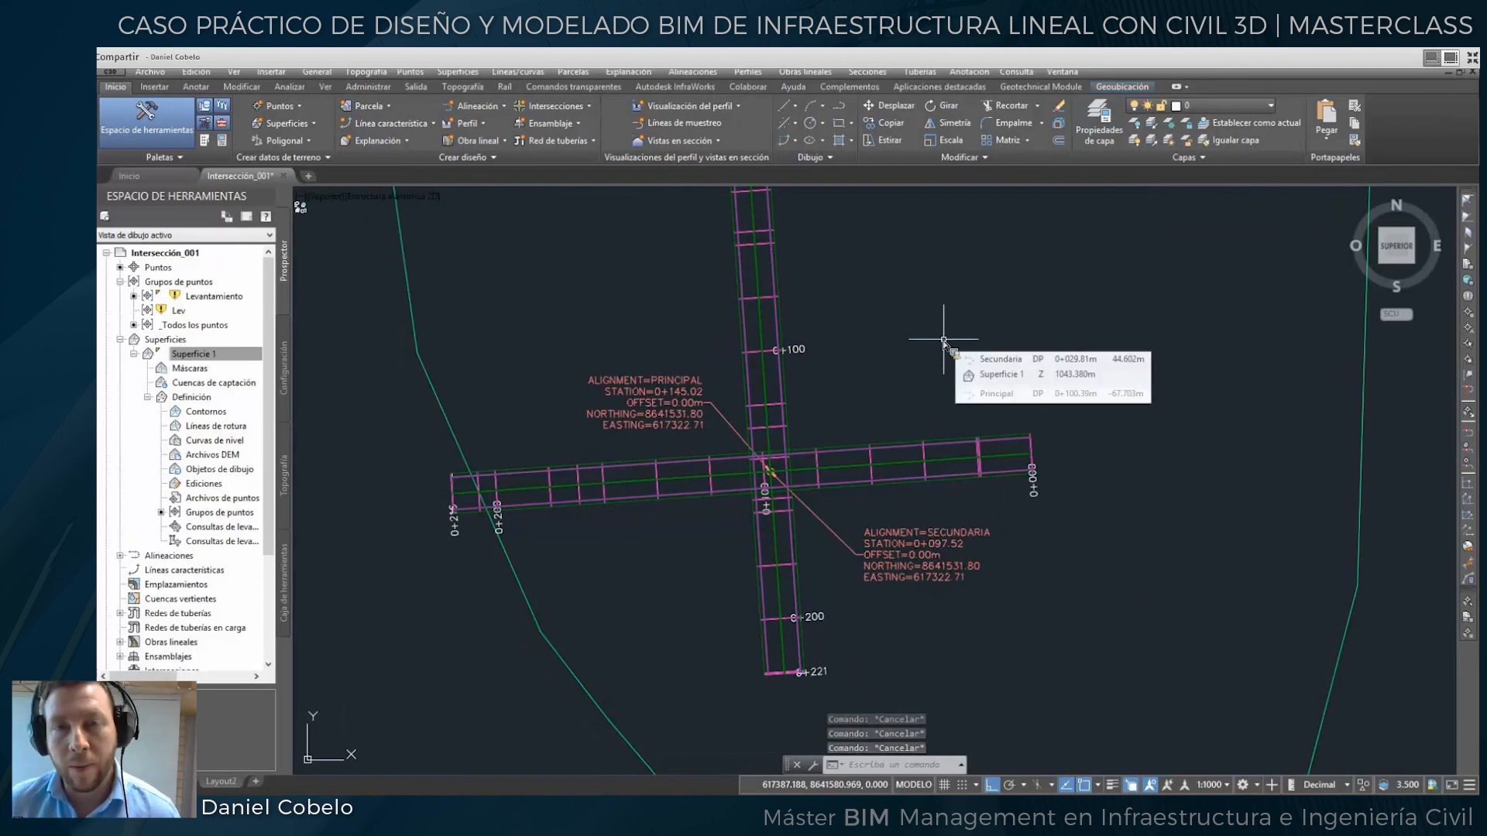
{"action": "mouse_move", "coordinate": [943, 338]}
{"action": "middle_mouse_down"}
{"action": "mouse_move", "coordinate": [920, 365]}
{"action": "mouse_move", "coordinate": [879, 371]}
{"action": "middle_mouse_up"}
{"action": "scroll", "coordinate": [921, 353], "scroll_direction": "down", "scroll_amount": 2}
{"action": "mouse_move", "coordinate": [879, 370]}
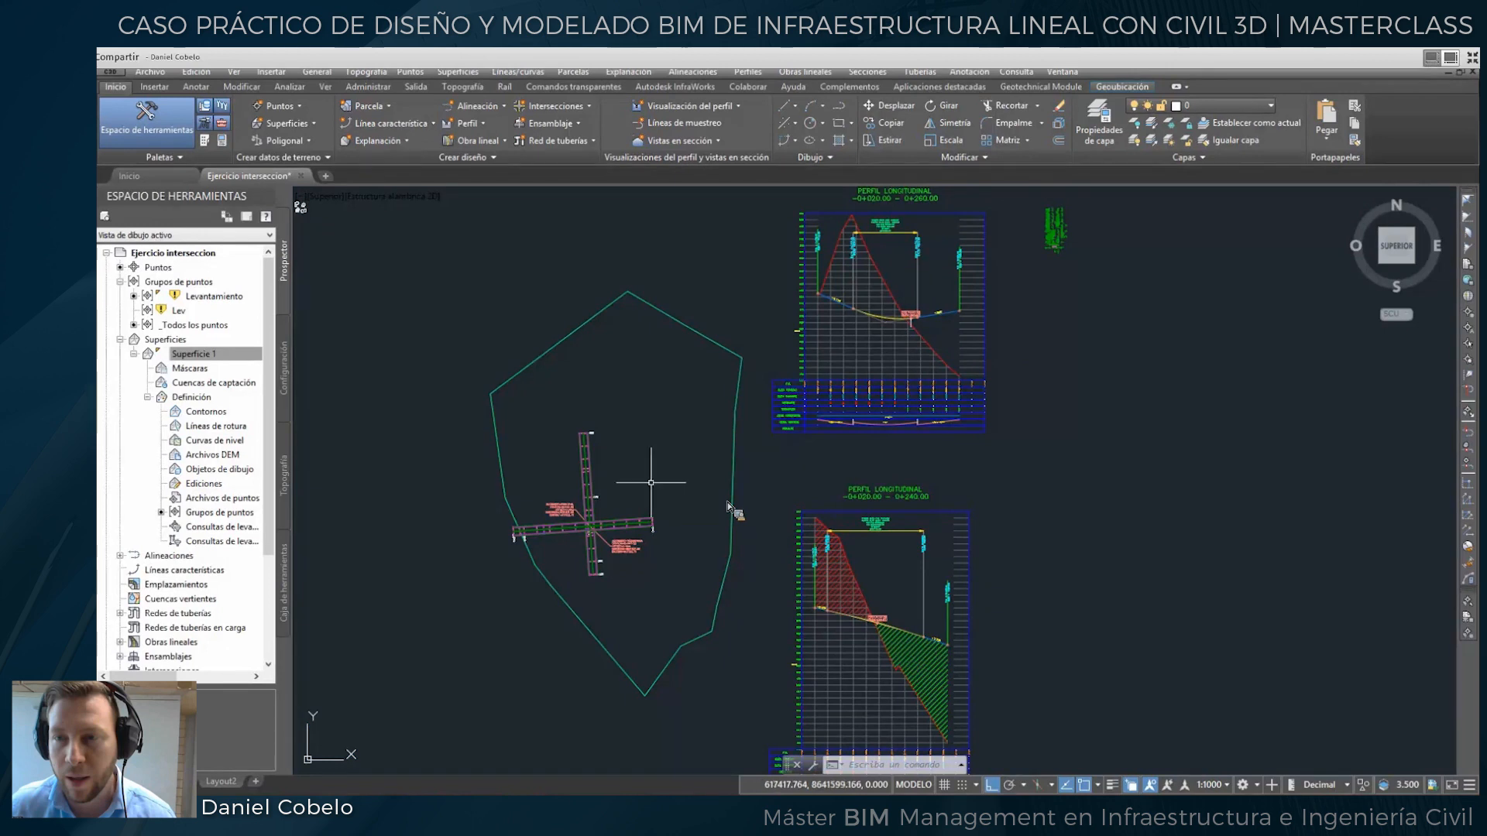
Create a corridor surface for Obra Lineal 001 and name it SUP_OL.
{"action": "middle_click_drag", "start_coordinate": [623, 483], "coordinate": [639, 493]}
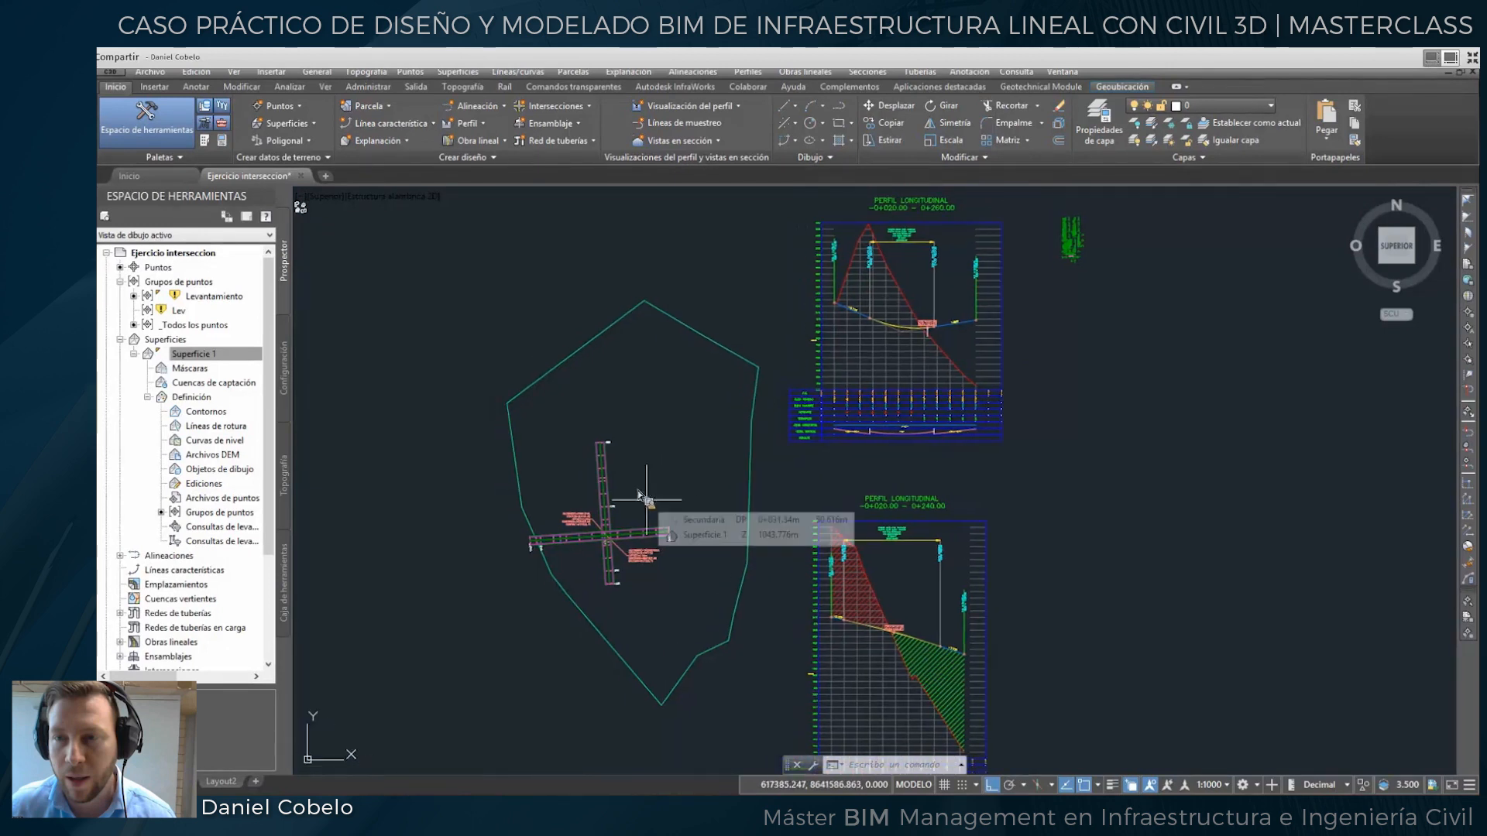
{"action": "scroll", "coordinate": [640, 494], "scroll_direction": "up", "scroll_amount": 2}
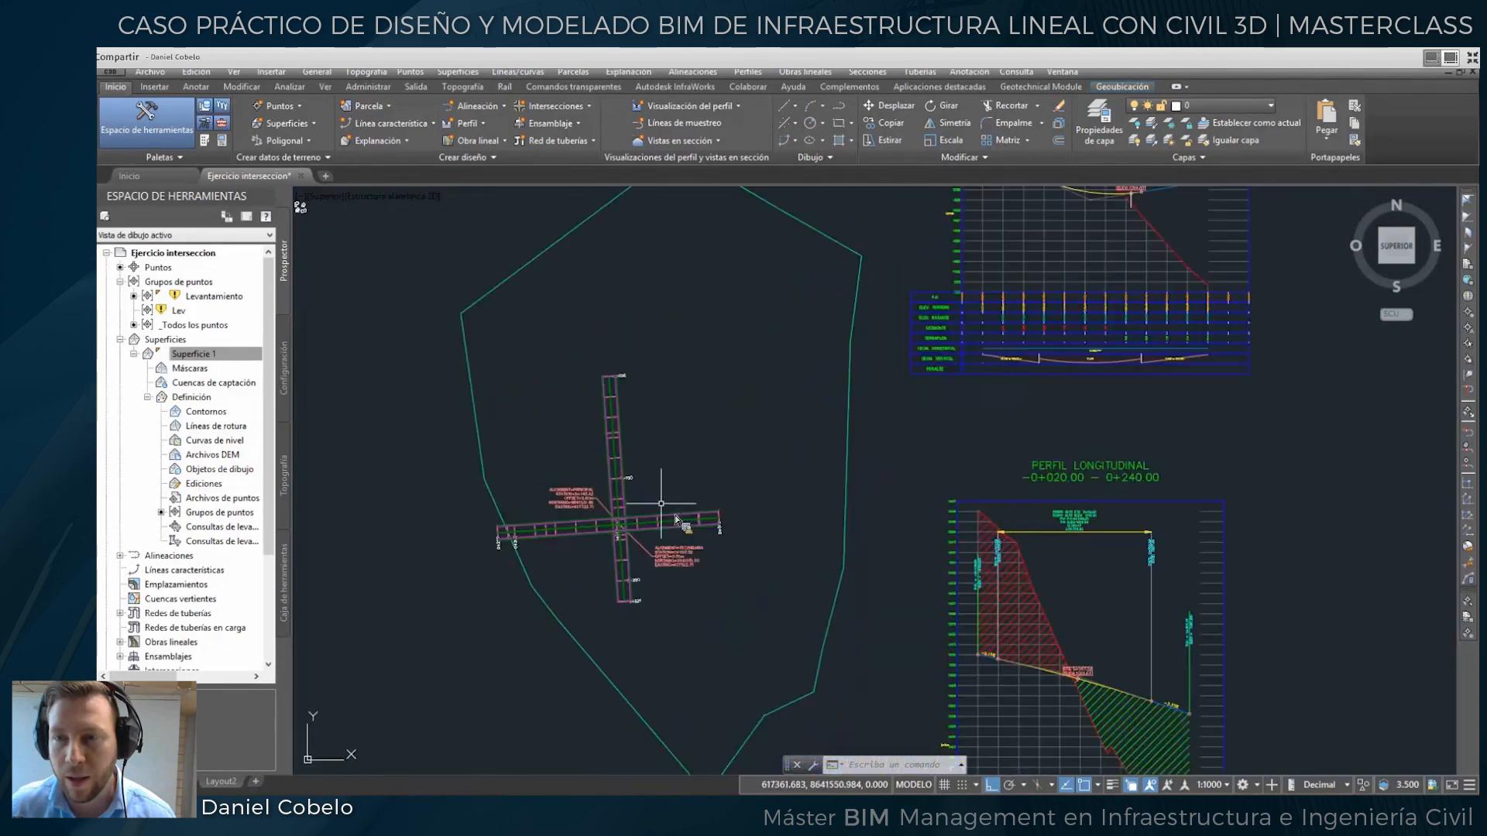
{"action": "scroll", "coordinate": [642, 457], "scroll_direction": "up", "scroll_amount": 6}
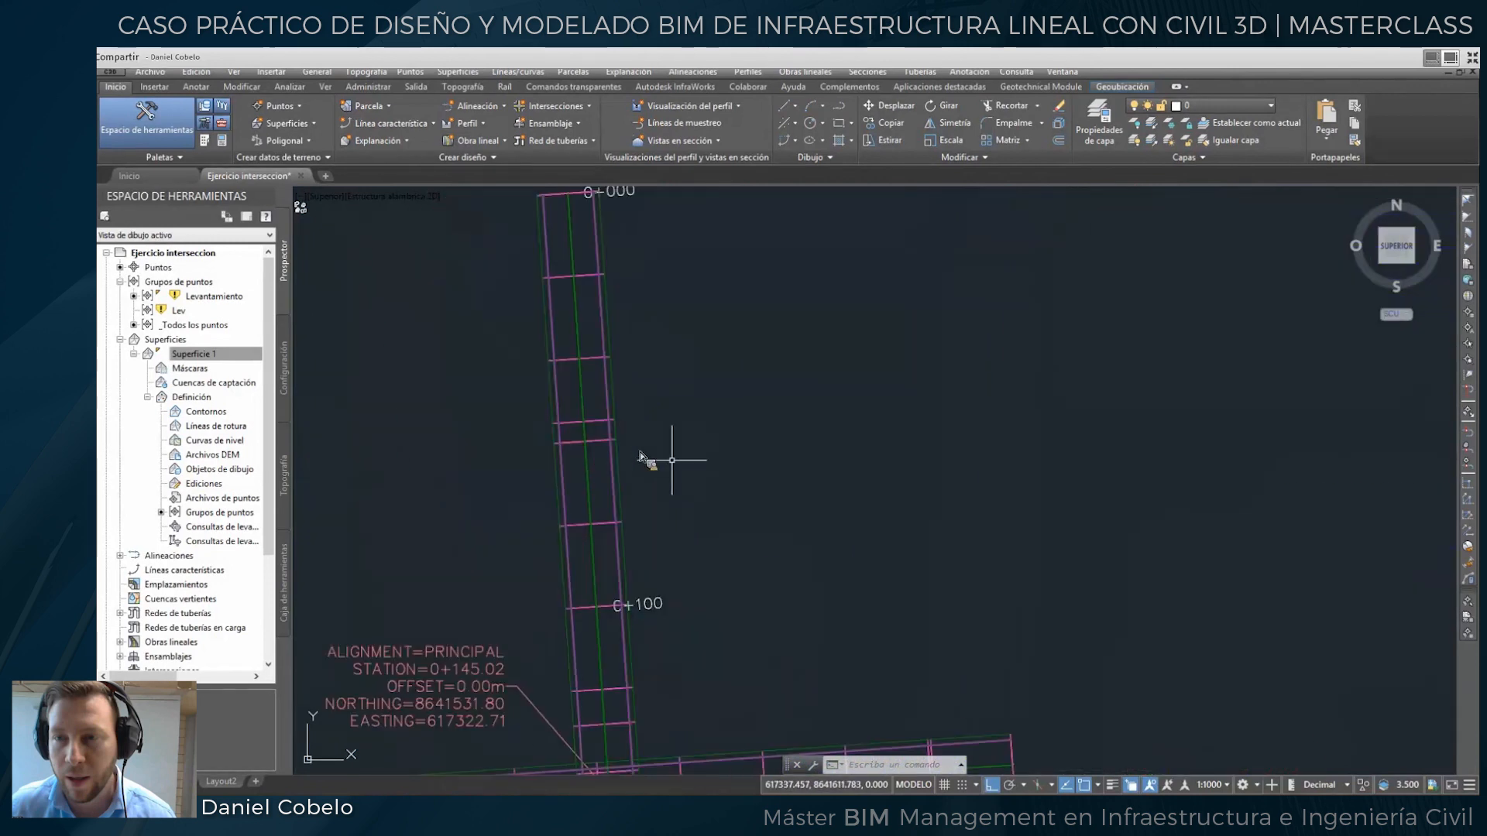
{"action": "scroll", "coordinate": [674, 476], "scroll_direction": "down", "scroll_amount": 2}
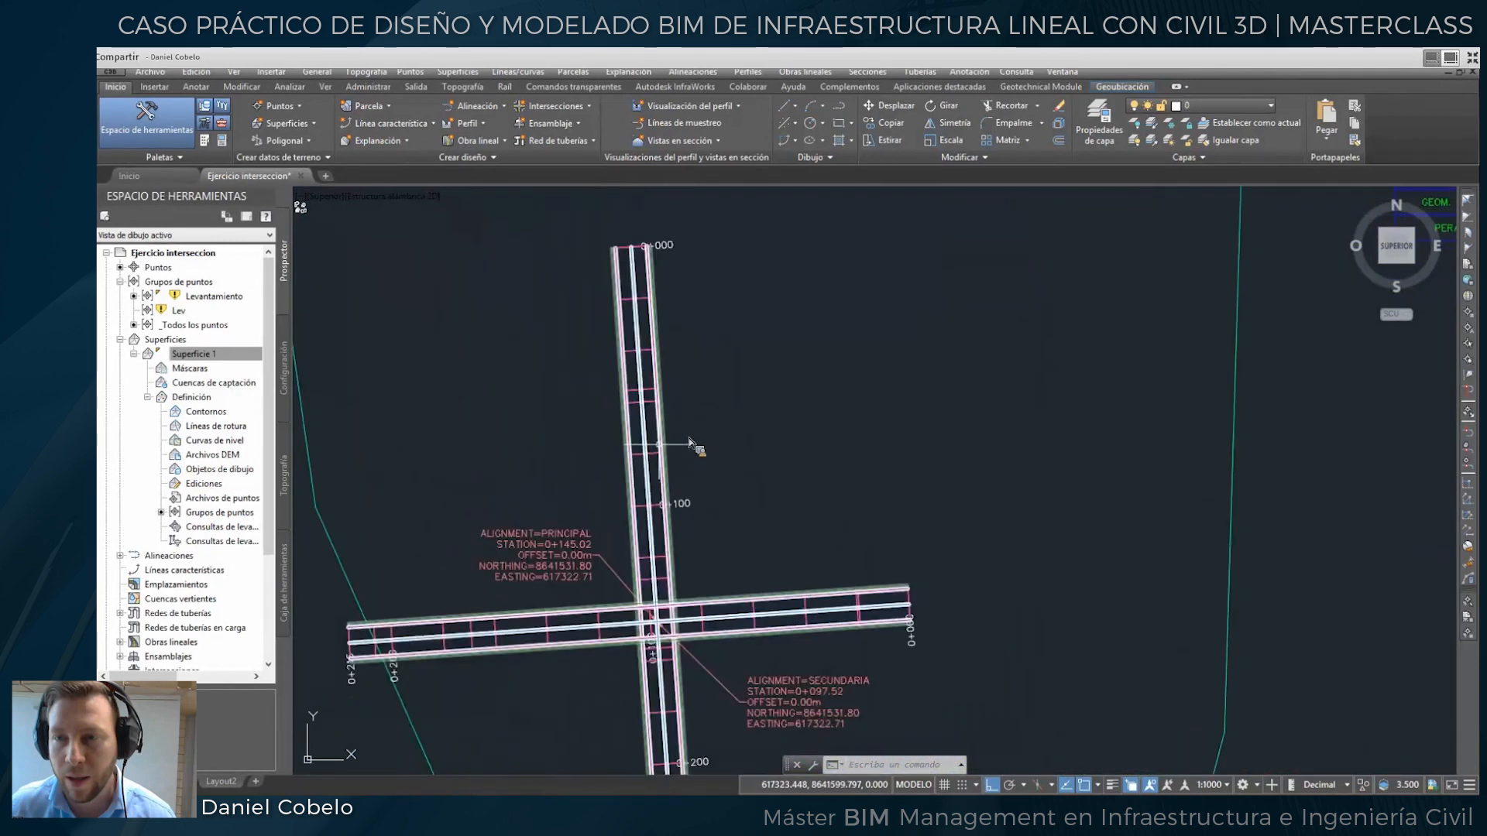
{"action": "left_click", "coordinate": [691, 443]}
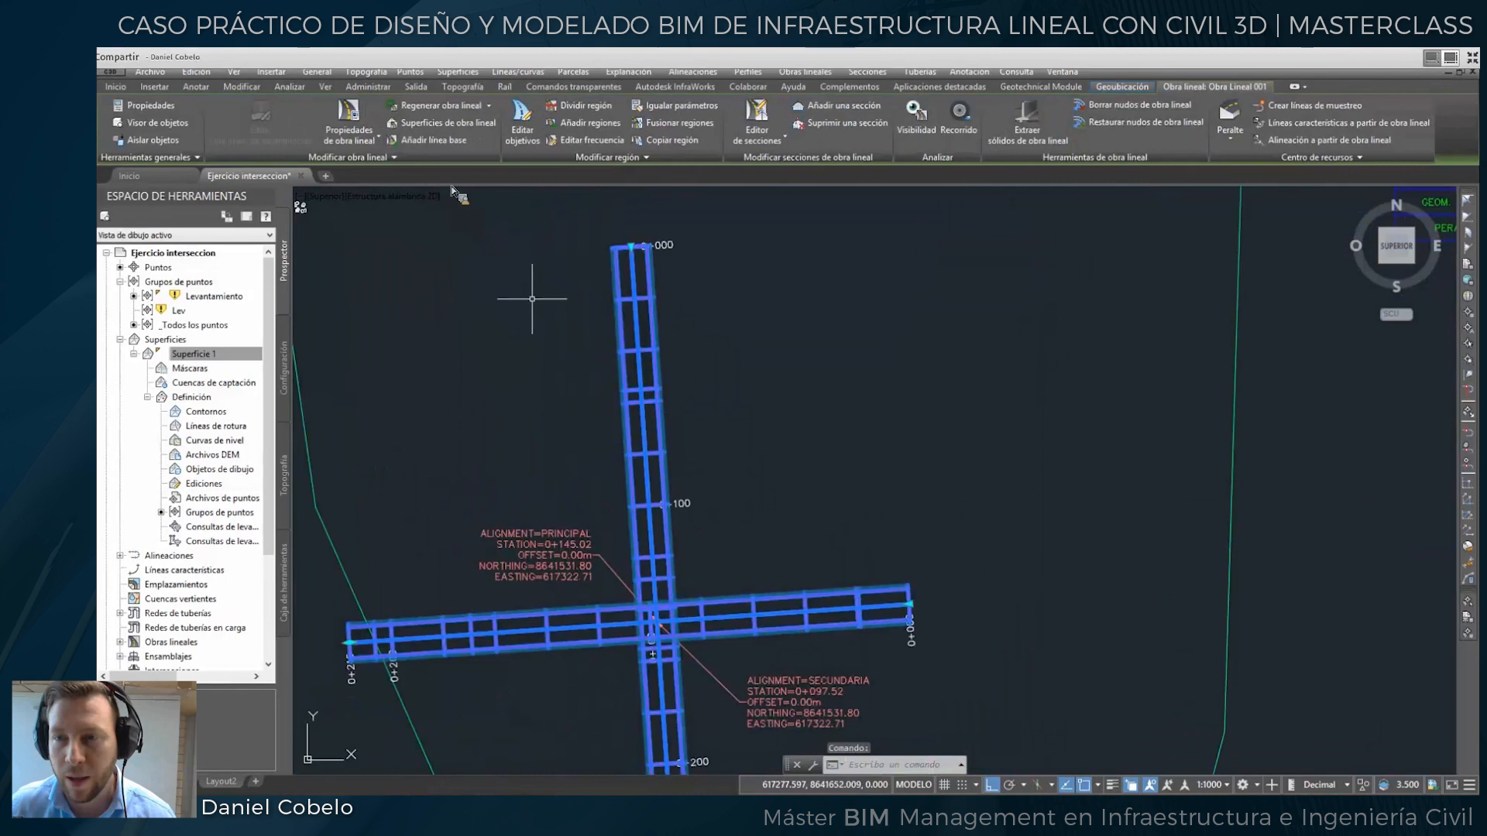
{"action": "left_click", "coordinate": [439, 126]}
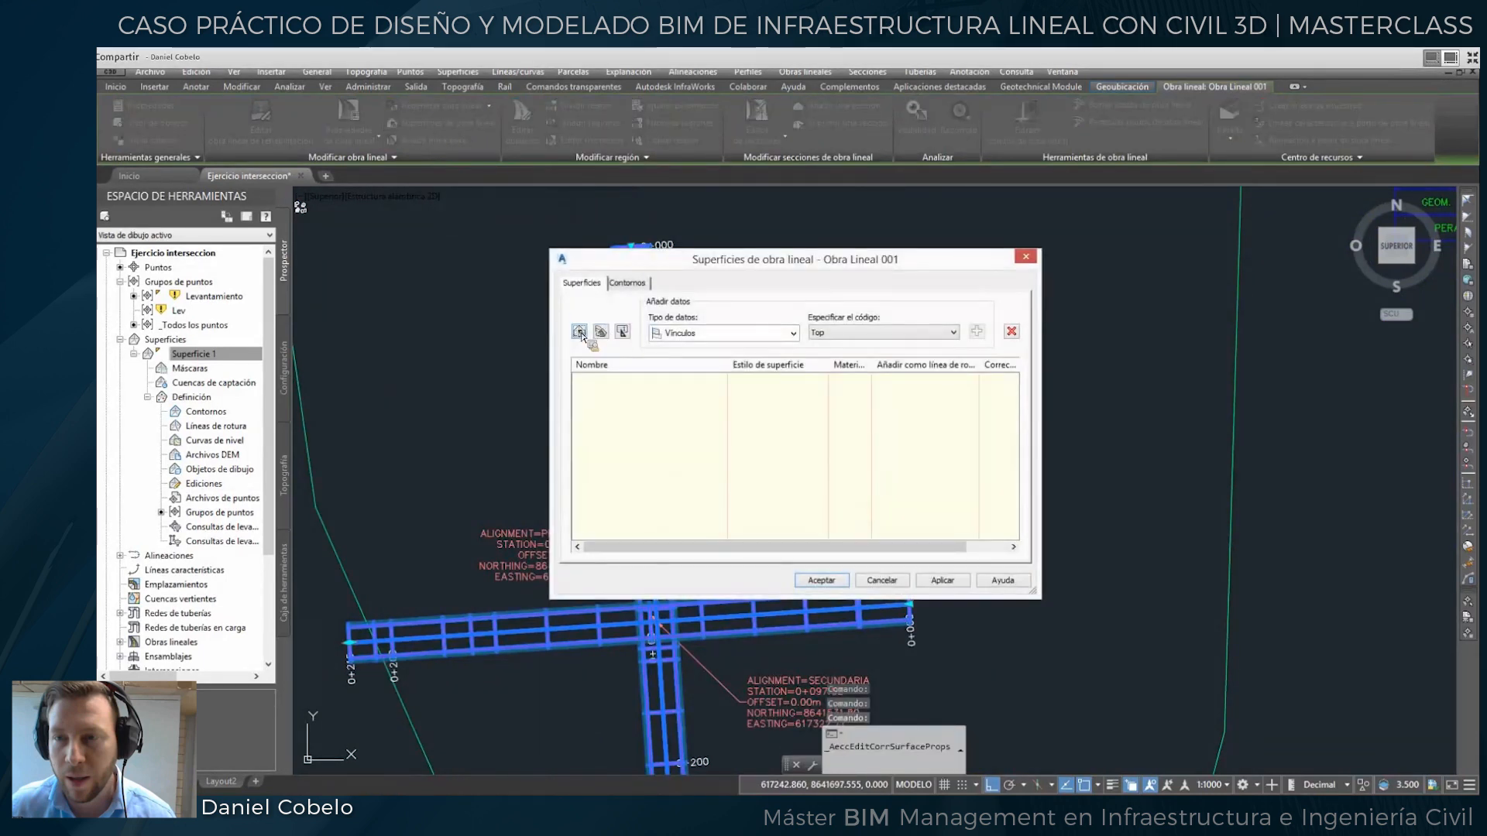
{"action": "left_click", "coordinate": [579, 332]}
{"action": "left_click", "coordinate": [693, 384]}
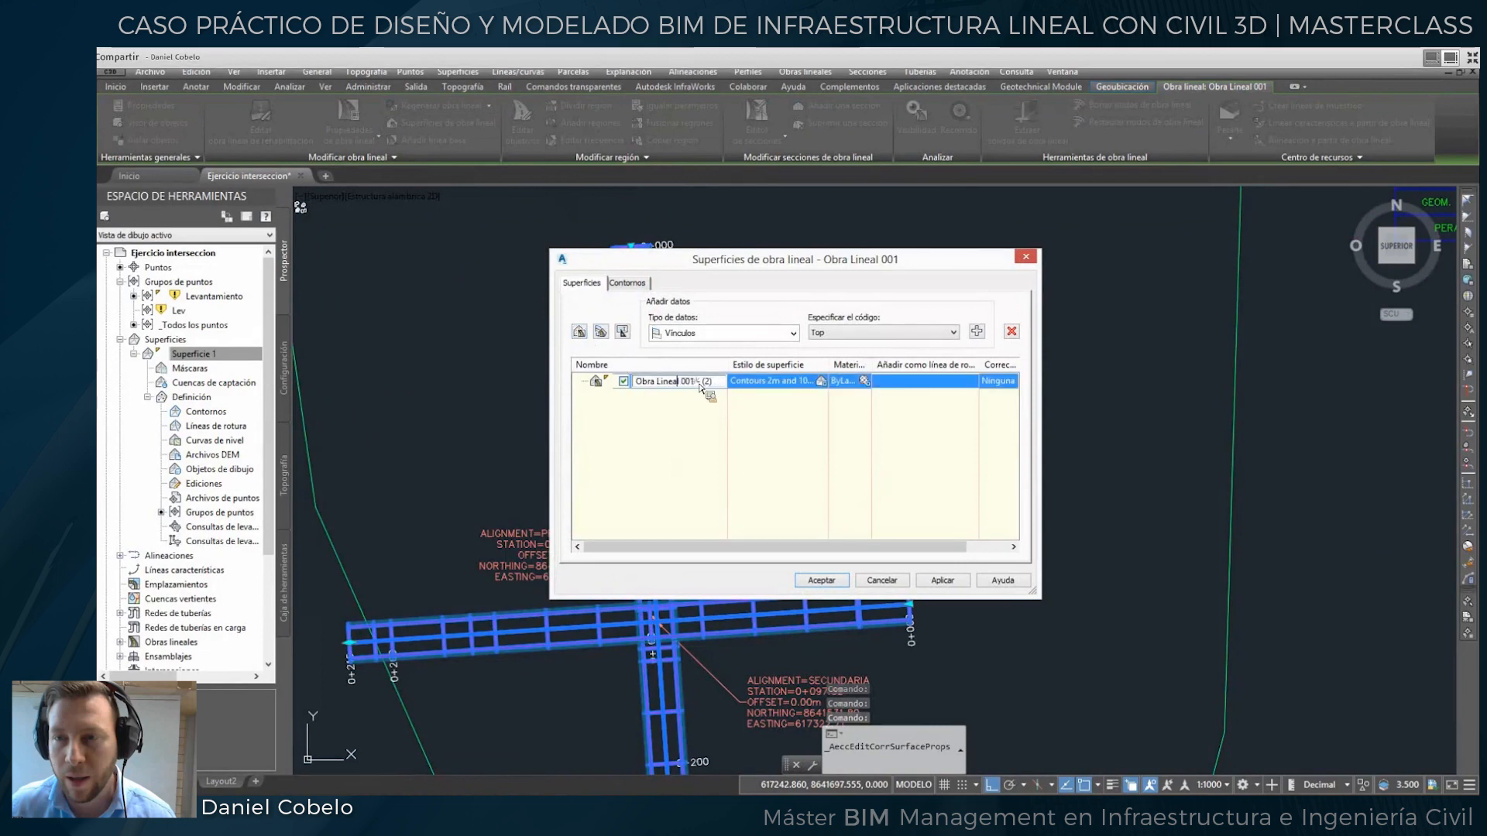
{"action": "left_click_drag", "start_coordinate": [715, 384], "coordinate": [638, 384]}
{"action": "type", "text": "SUP_OL"}
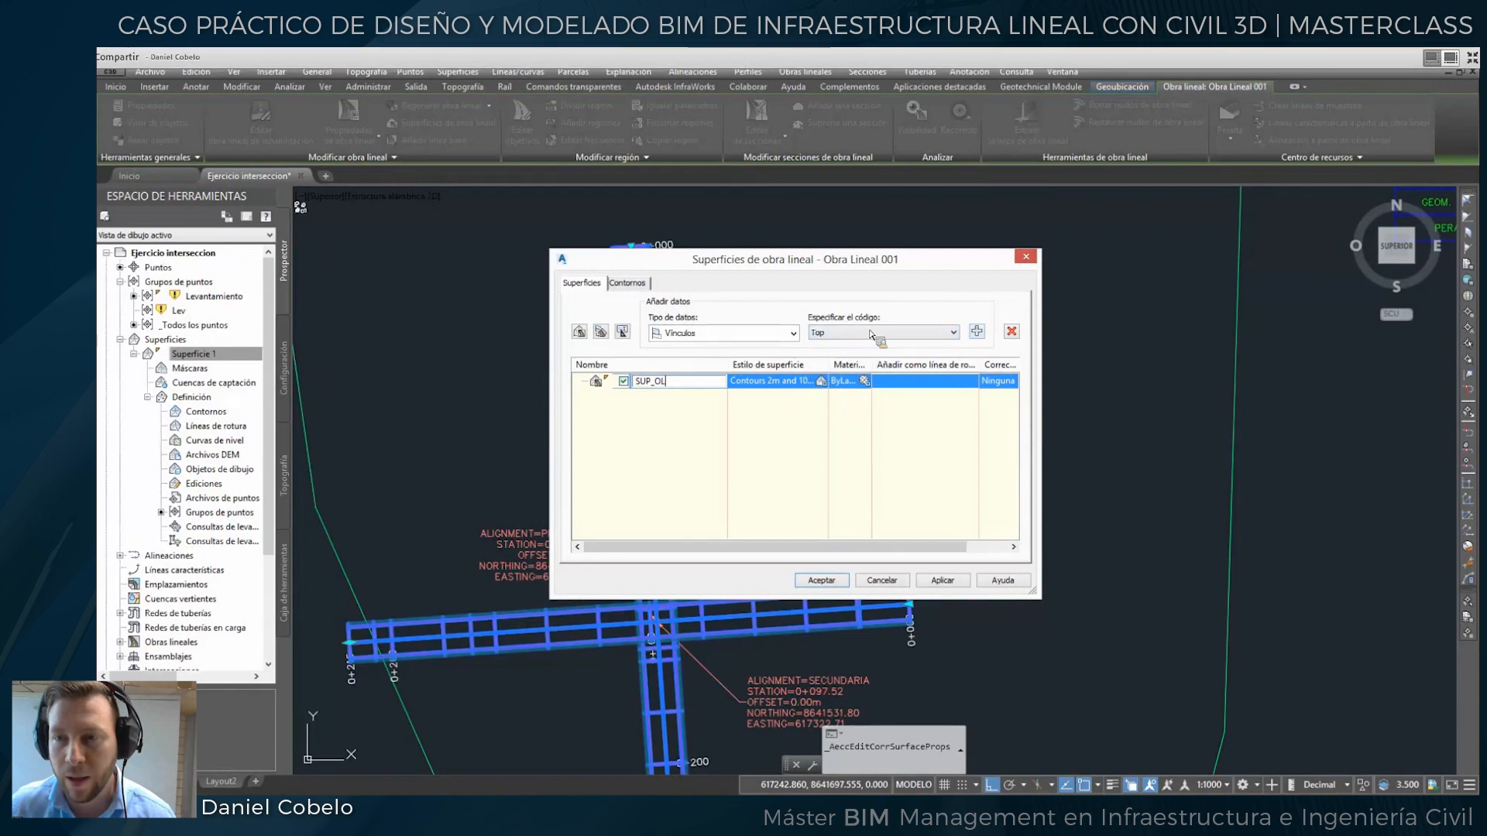
Add the Top link code to SUP_OL as breaklines and set its overhang correction to Vínculos superiores.
{"action": "left_click", "coordinate": [978, 334]}
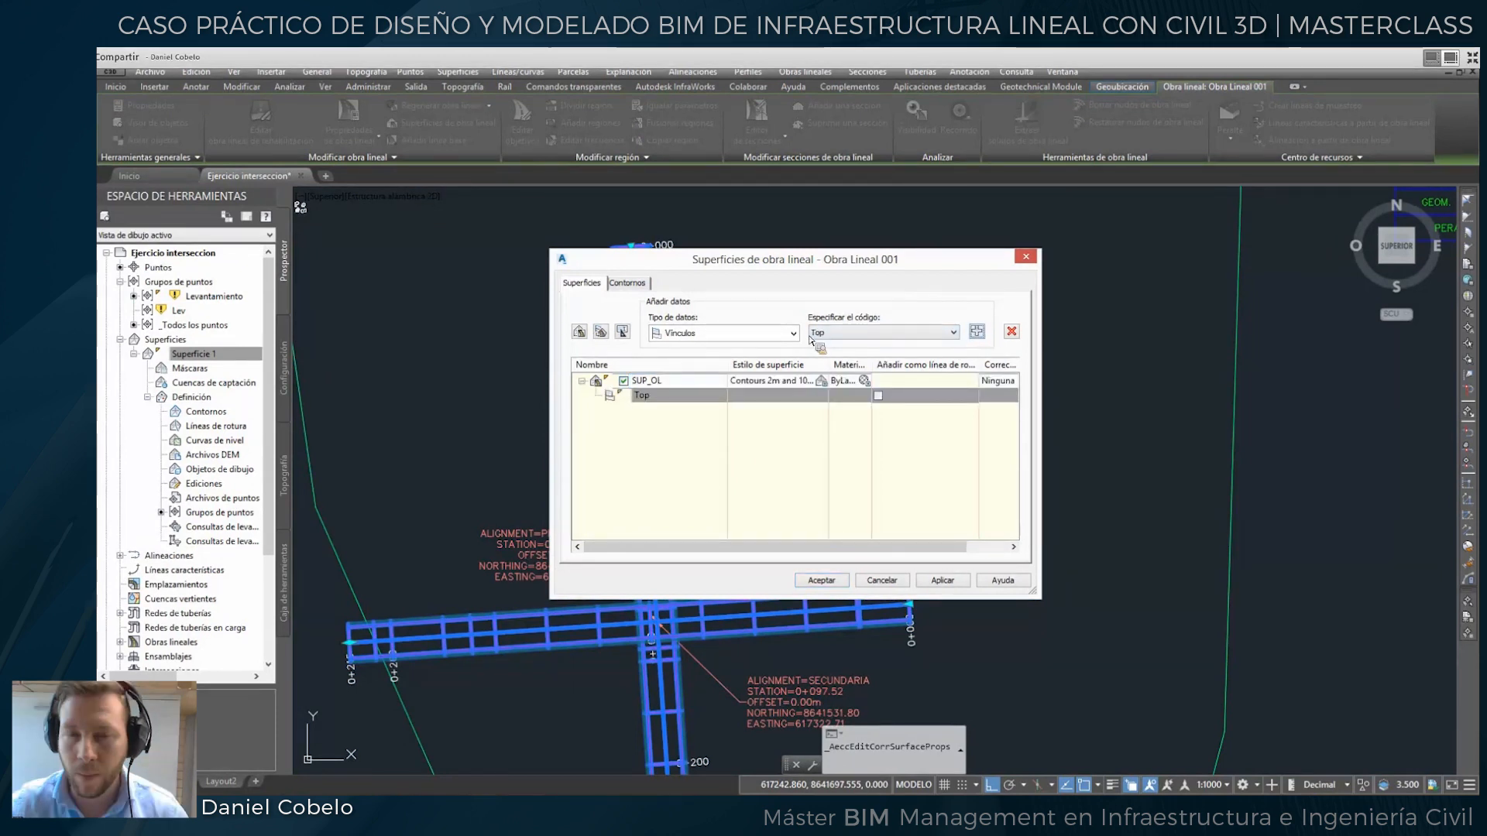
{"action": "left_click", "coordinate": [878, 396]}
{"action": "left_click", "coordinate": [1005, 384]}
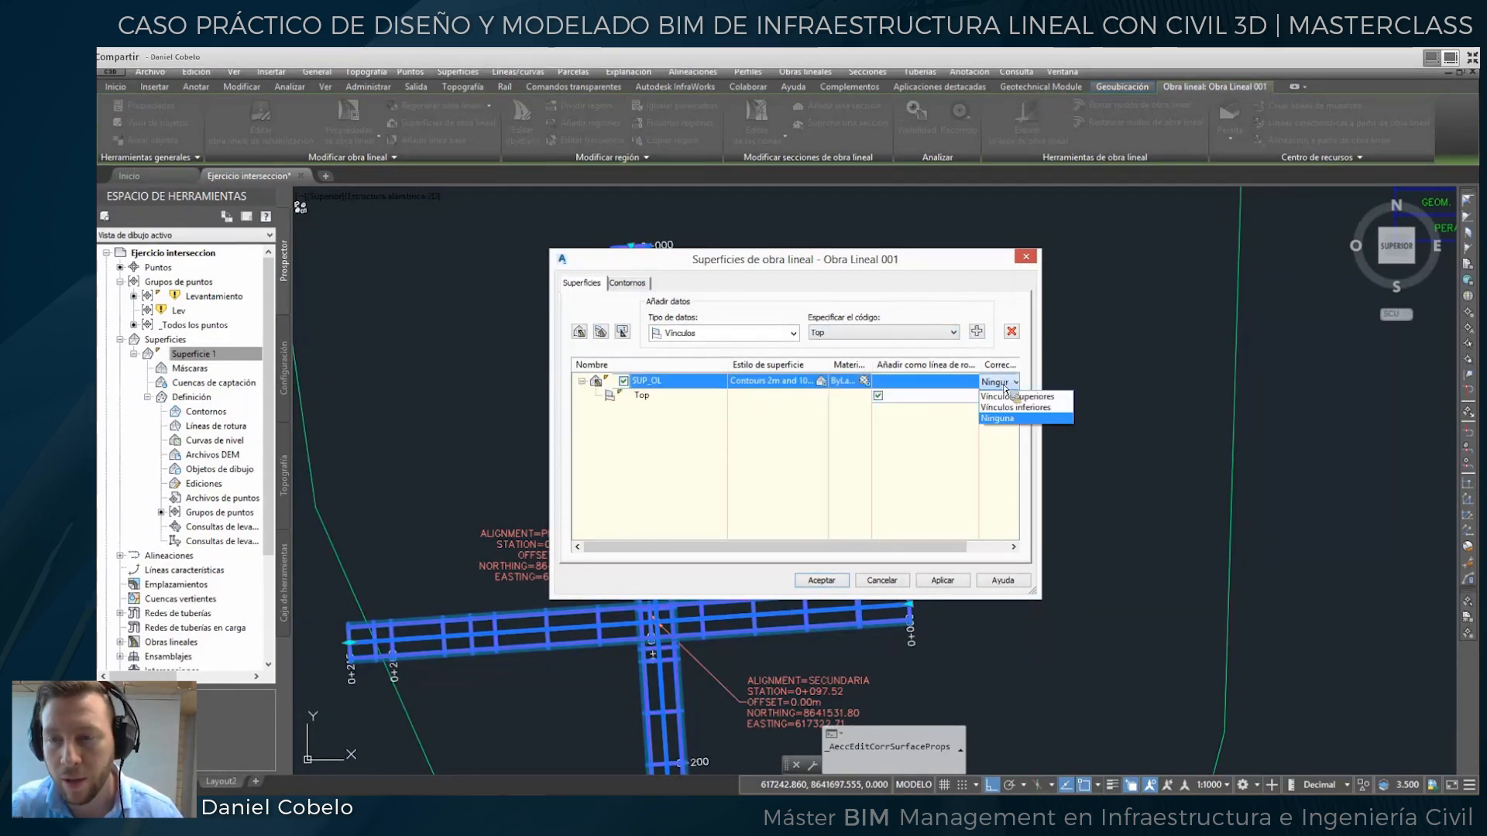
{"action": "left_click", "coordinate": [1007, 396]}
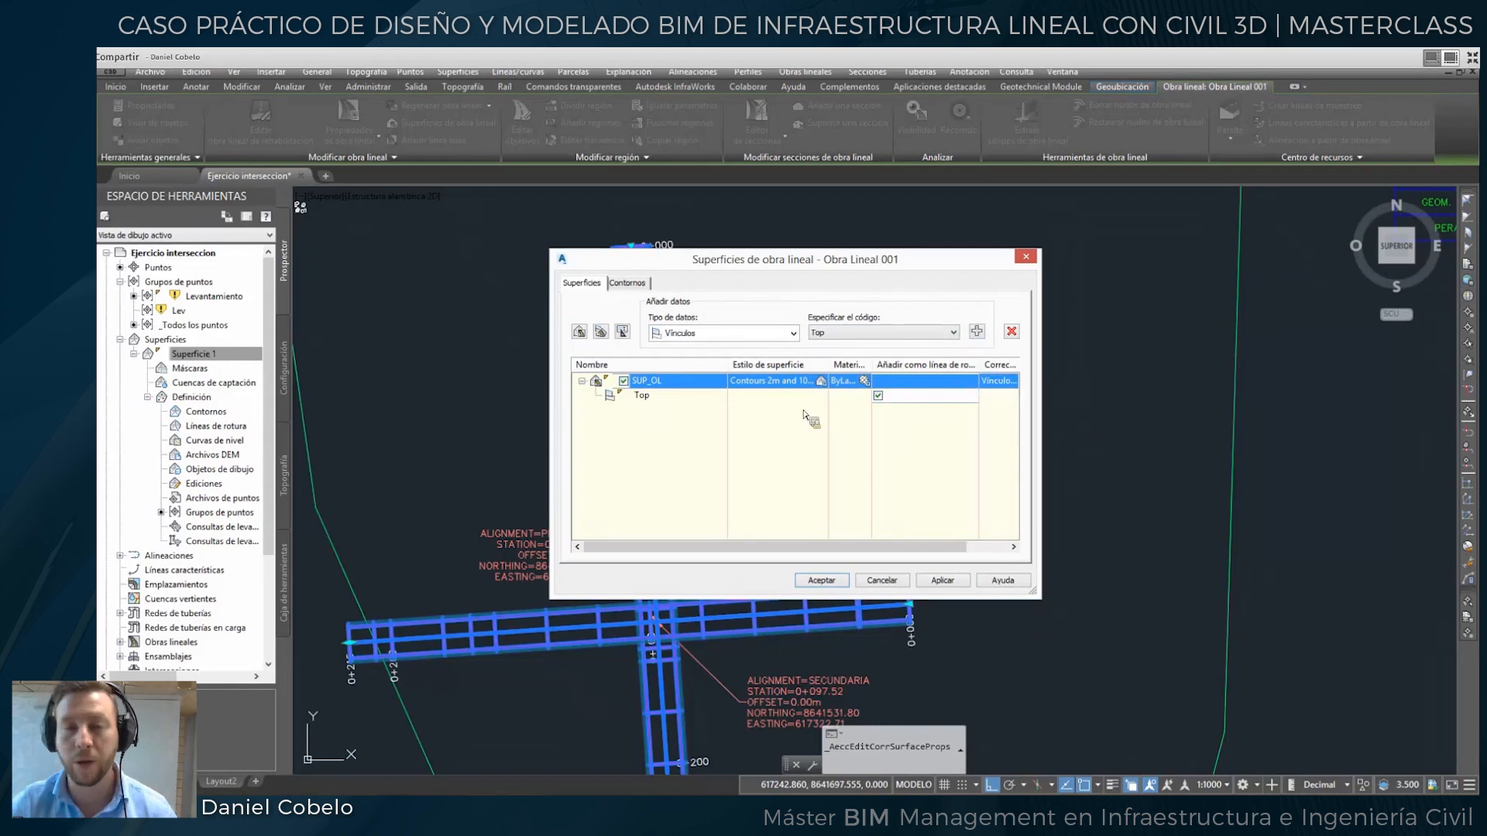
Add the corridor extents as outer boundary of SUP_OL, accept the surface settings and rebuild the corridor.
{"action": "left_click", "coordinate": [635, 283]}
{"action": "right_click", "coordinate": [651, 324]}
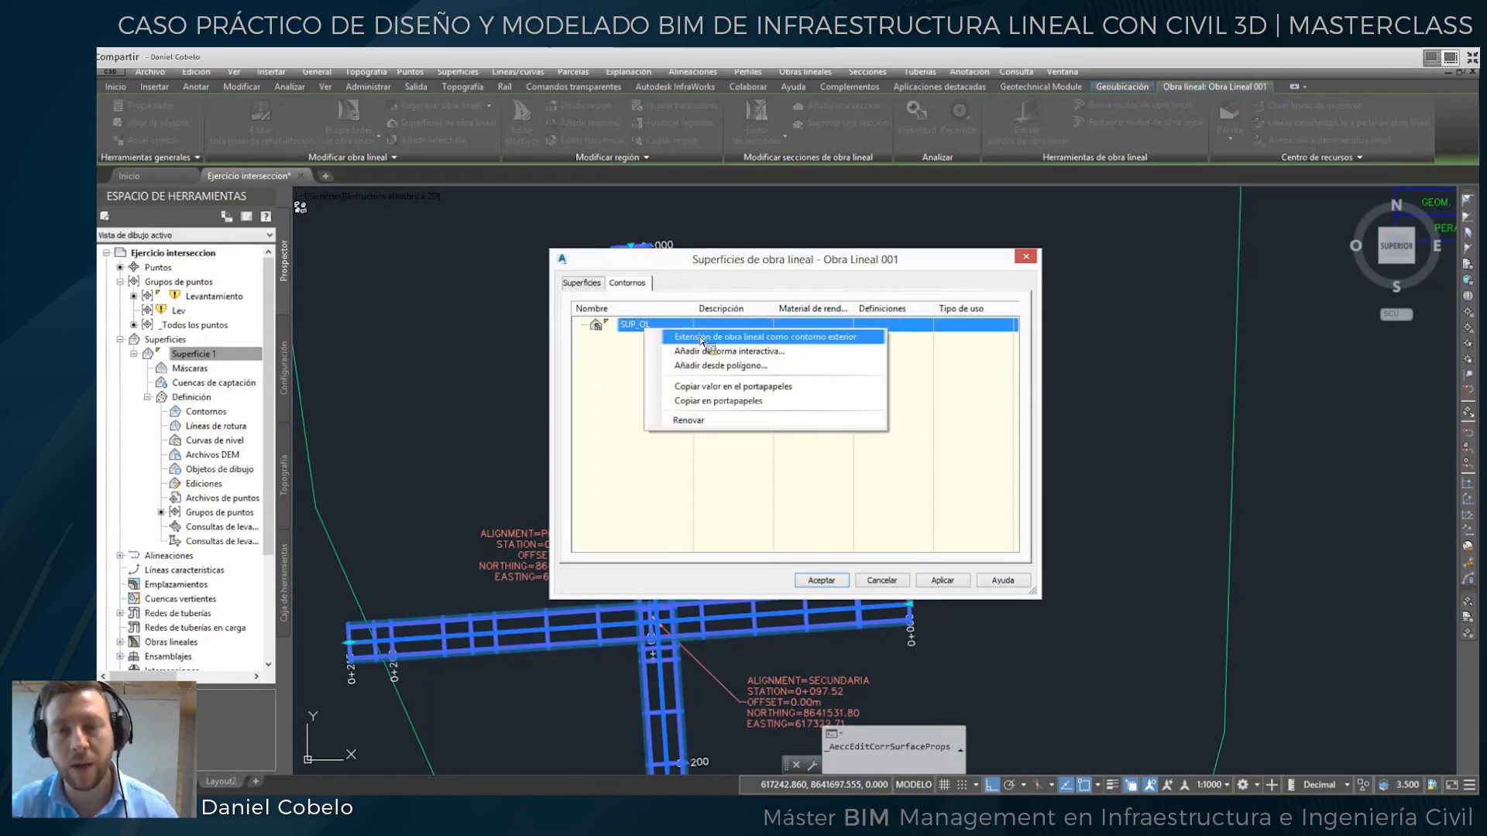
{"action": "left_click", "coordinate": [735, 342]}
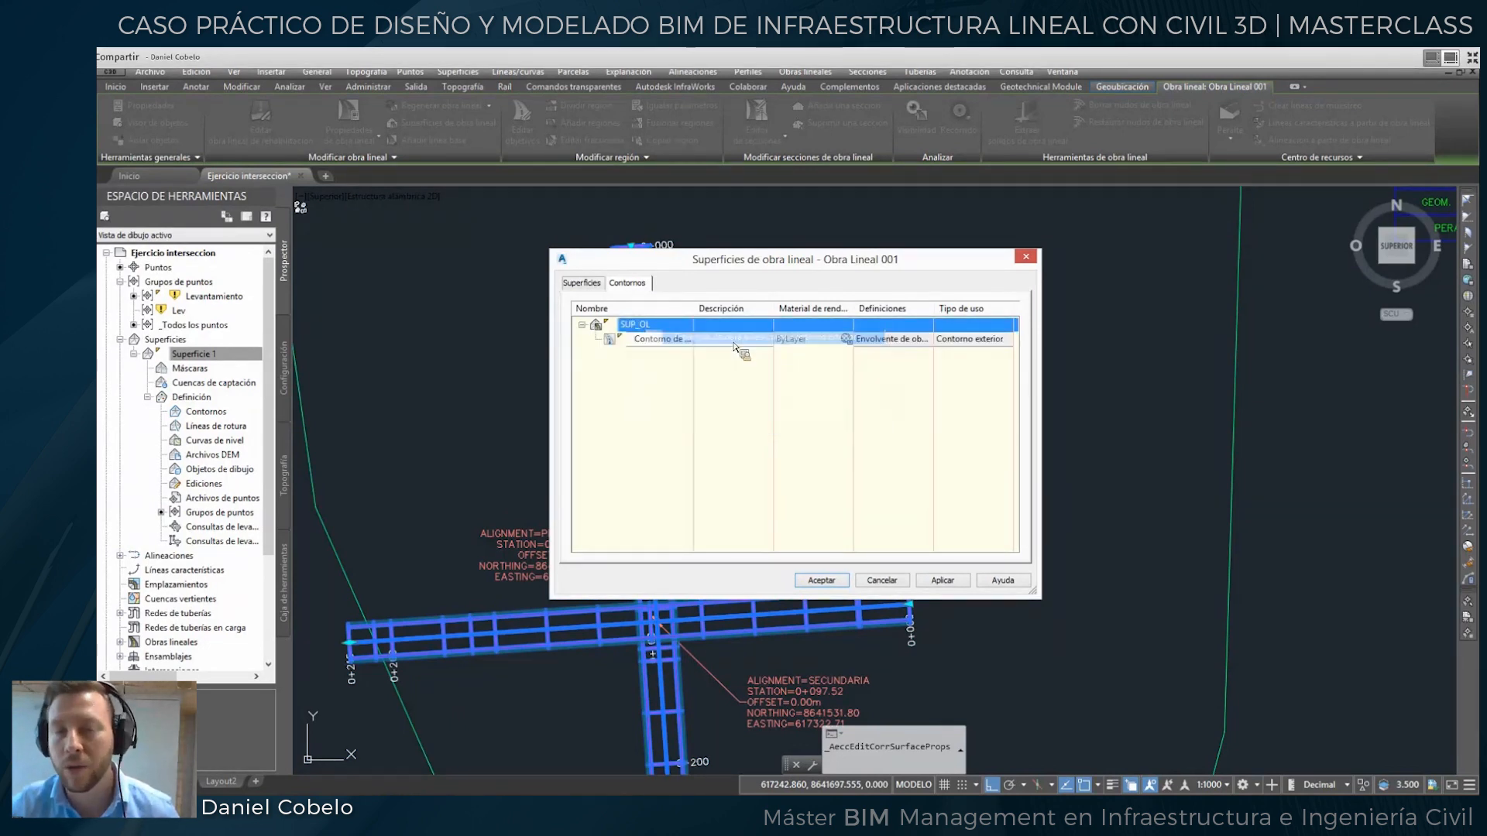
{"action": "left_click", "coordinate": [821, 580]}
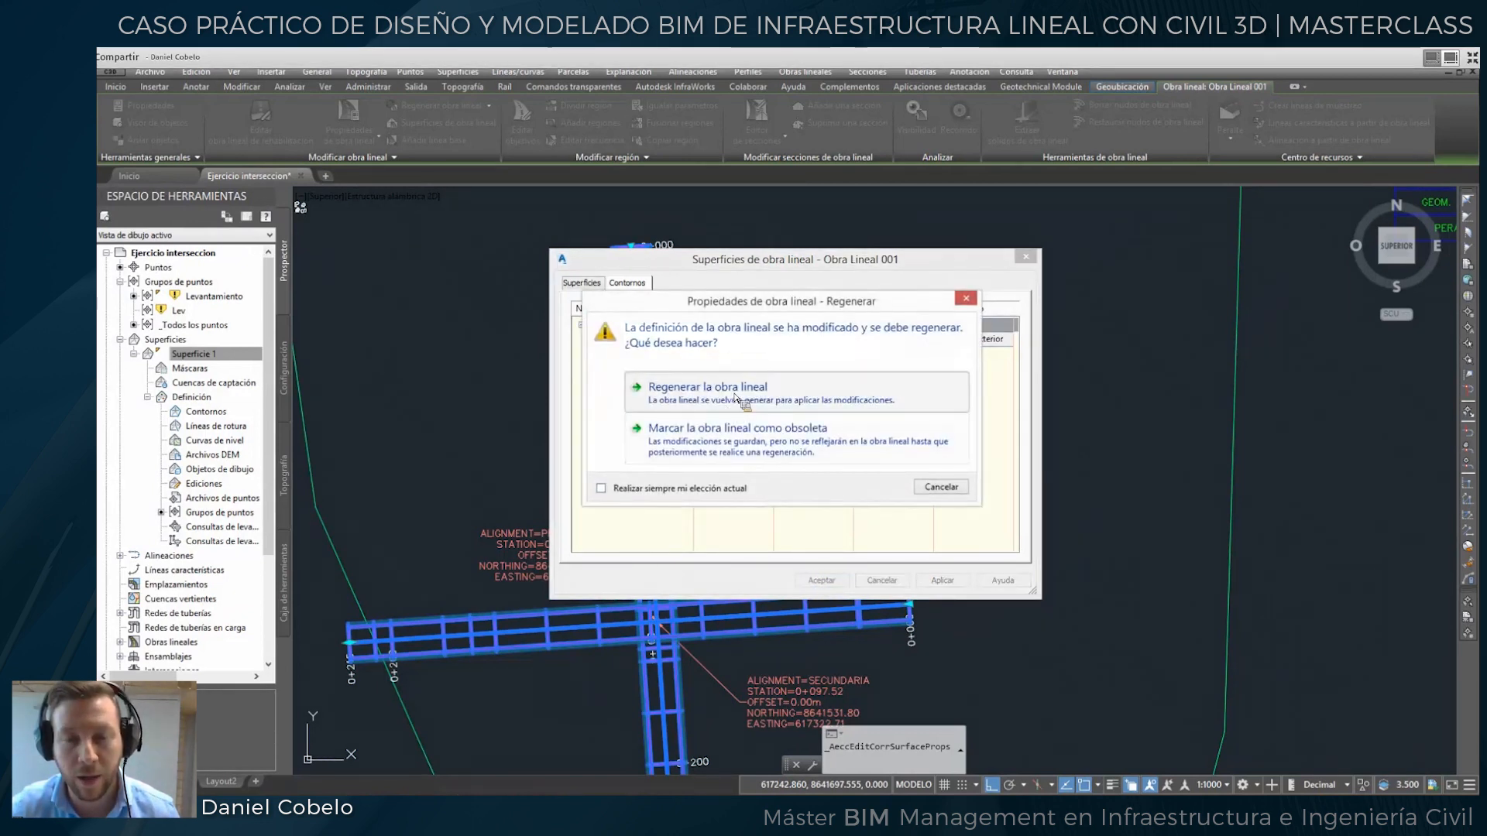
{"action": "left_click", "coordinate": [736, 389]}
{"action": "scroll", "coordinate": [742, 398], "scroll_direction": "down", "scroll_amount": 2}
{"action": "scroll", "coordinate": [751, 461], "scroll_direction": "up", "scroll_amount": 3}
{"action": "key", "text": "Escape"}
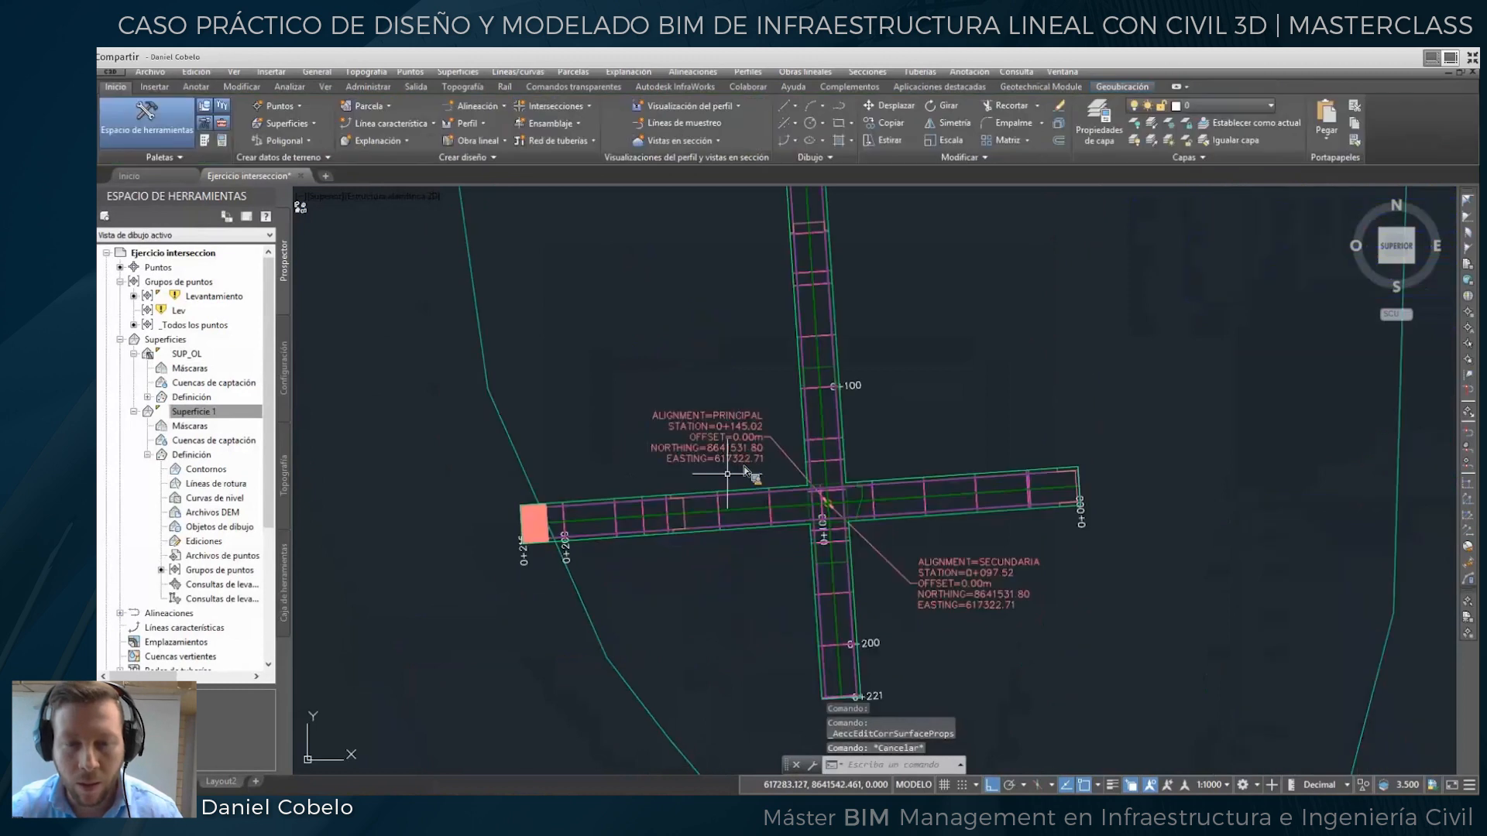
Create a sample line group named LM_1 on the Principal alignment, sampling Superficie 1, Obra Lineal 001 and its corridor surface.
{"action": "mouse_move", "coordinate": [727, 474]}
{"action": "middle_mouse_down"}
{"action": "mouse_move", "coordinate": [631, 572]}
{"action": "mouse_move", "coordinate": [668, 561]}
{"action": "middle_mouse_up"}
{"action": "mouse_move", "coordinate": [800, 448]}
{"action": "middle_mouse_down"}
{"action": "mouse_move", "coordinate": [765, 491]}
{"action": "mouse_move", "coordinate": [710, 458]}
{"action": "middle_mouse_up"}
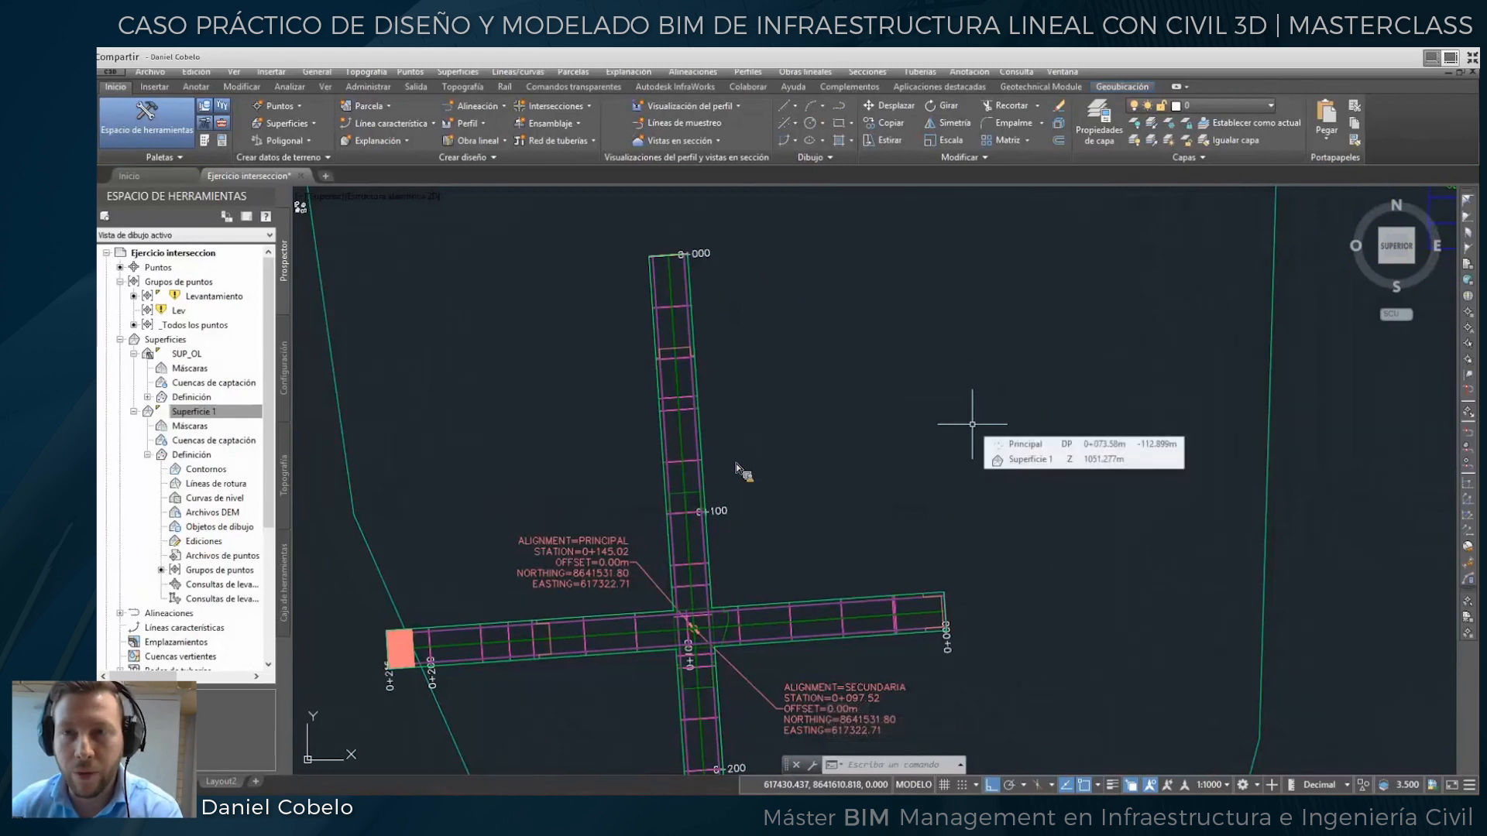
{"action": "left_click", "coordinate": [869, 73]}
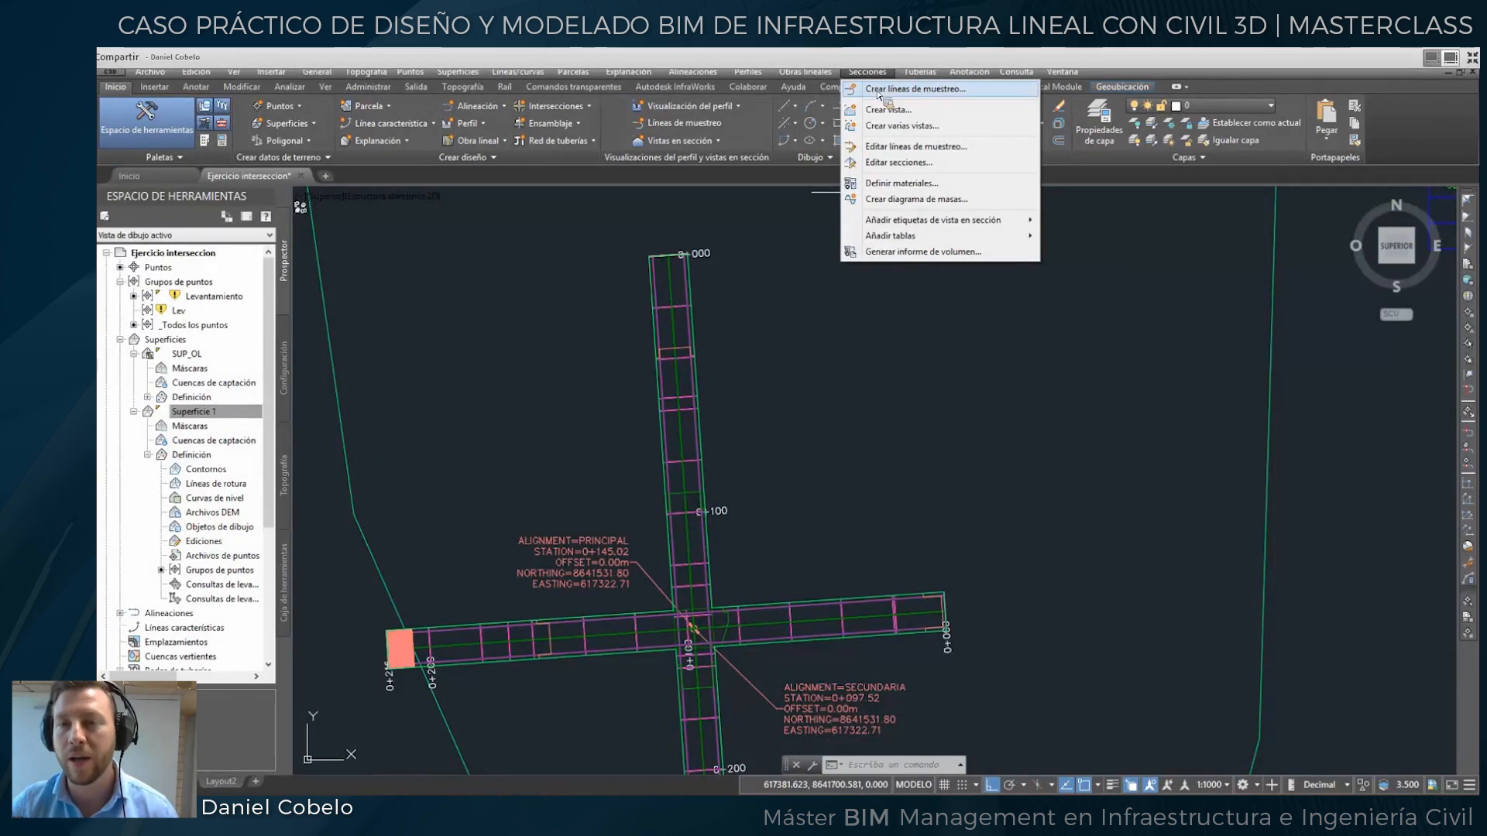
{"action": "left_click", "coordinate": [878, 90]}
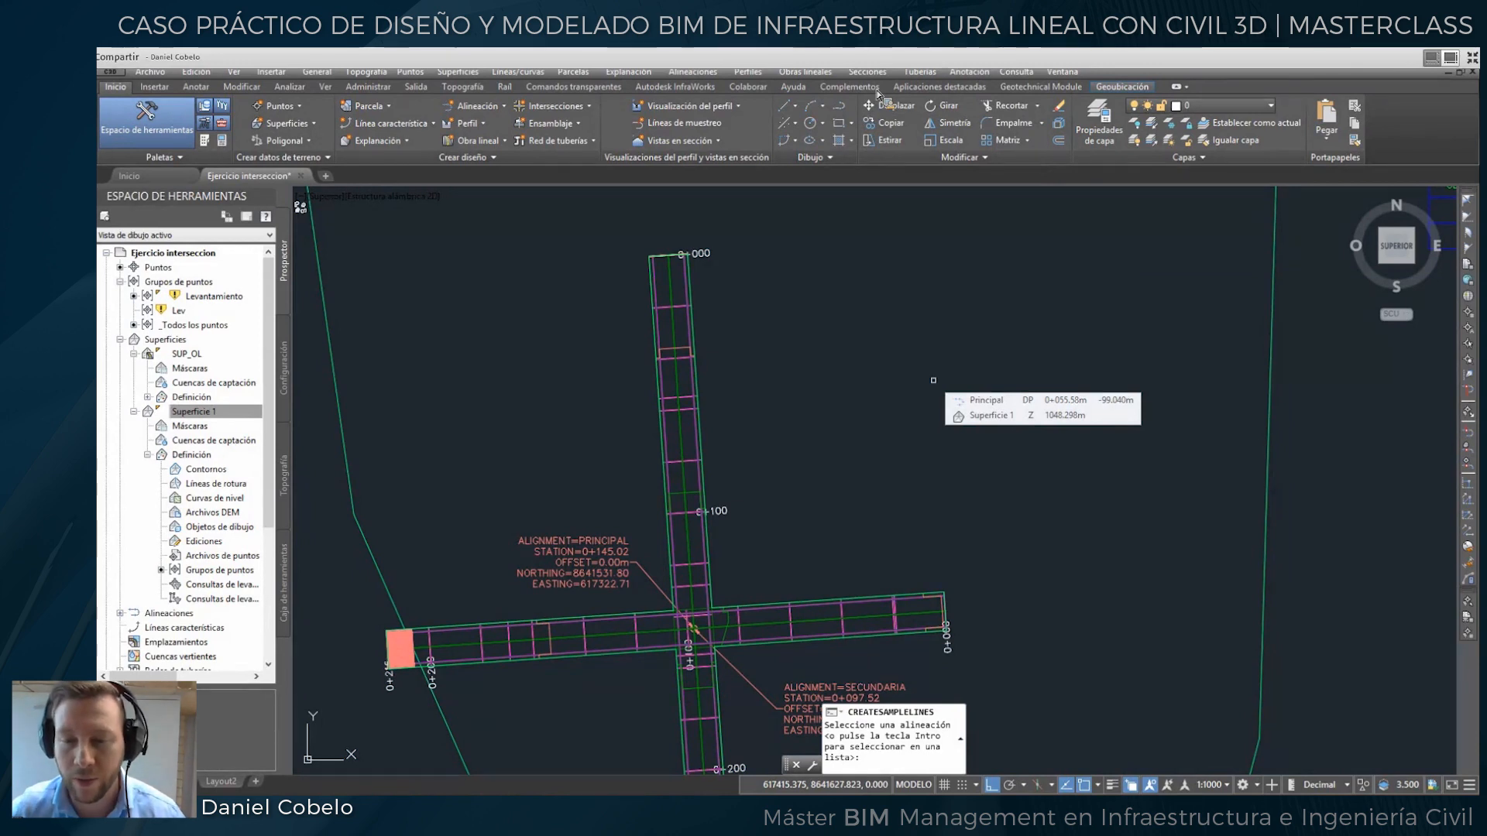
{"action": "scroll", "coordinate": [677, 329], "scroll_direction": "up", "scroll_amount": 3}
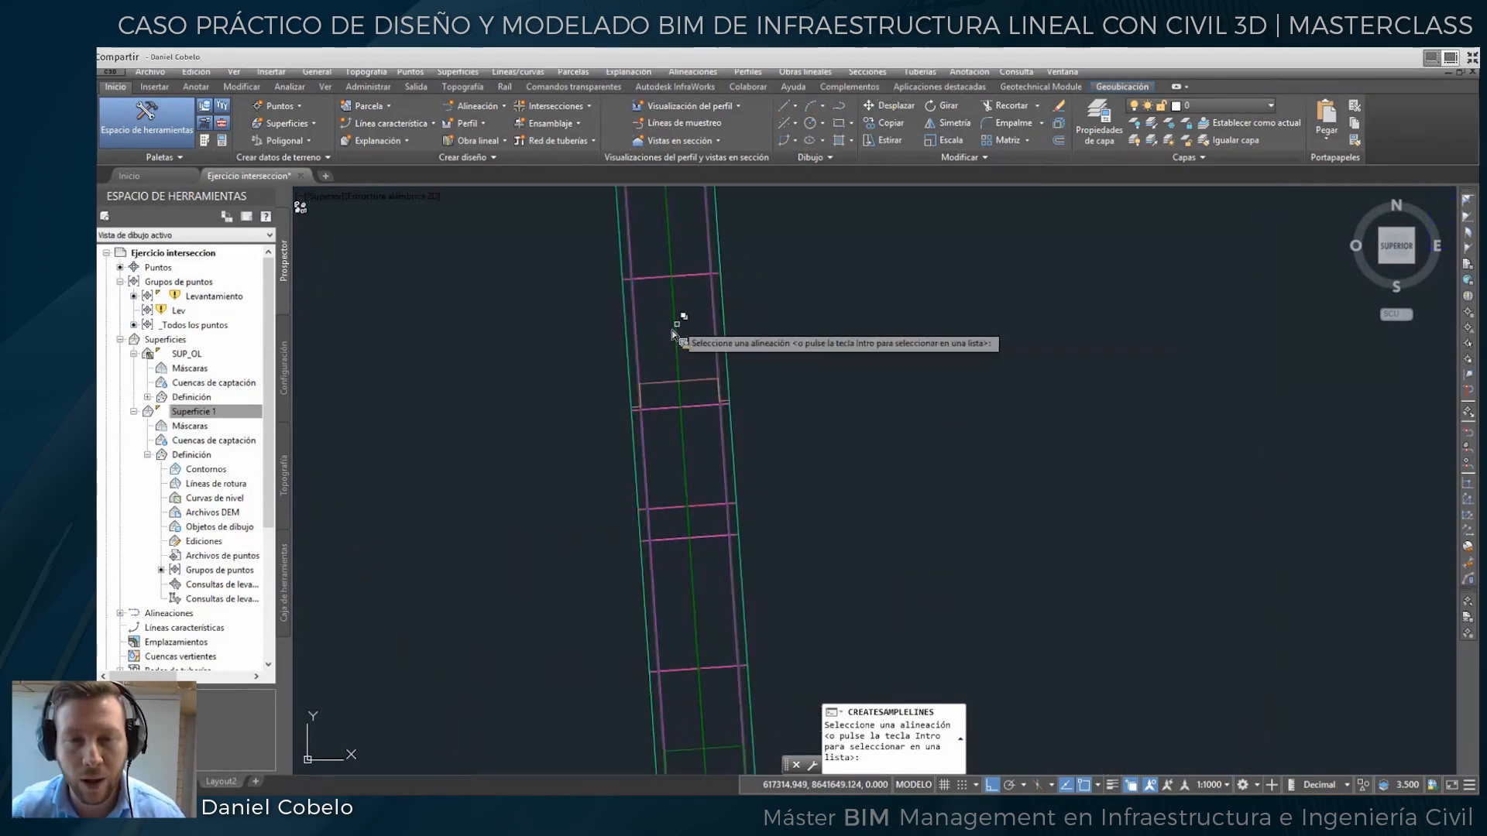
{"action": "left_click", "coordinate": [678, 329]}
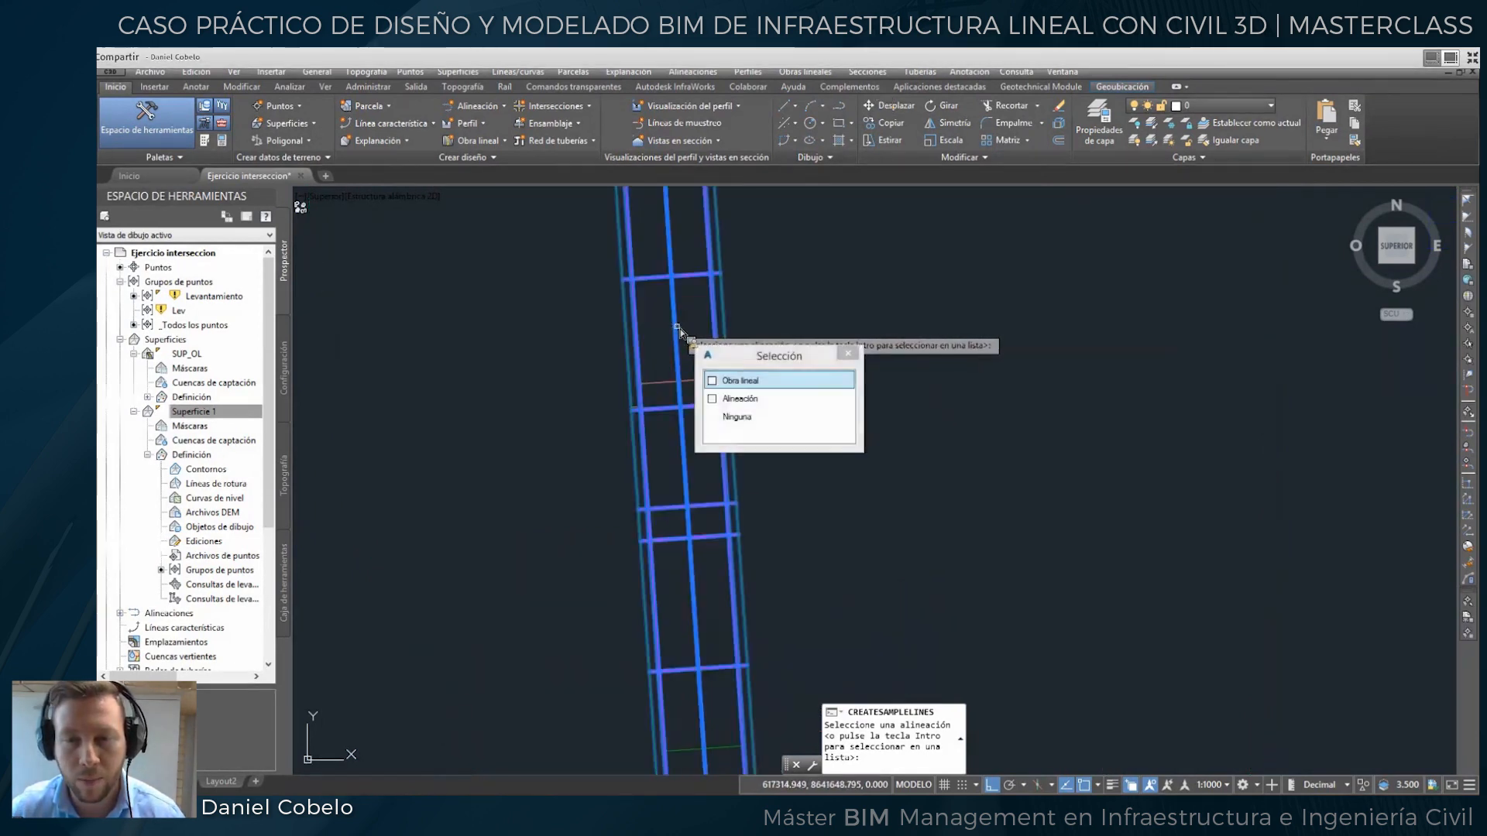
{"action": "left_click", "coordinate": [736, 398]}
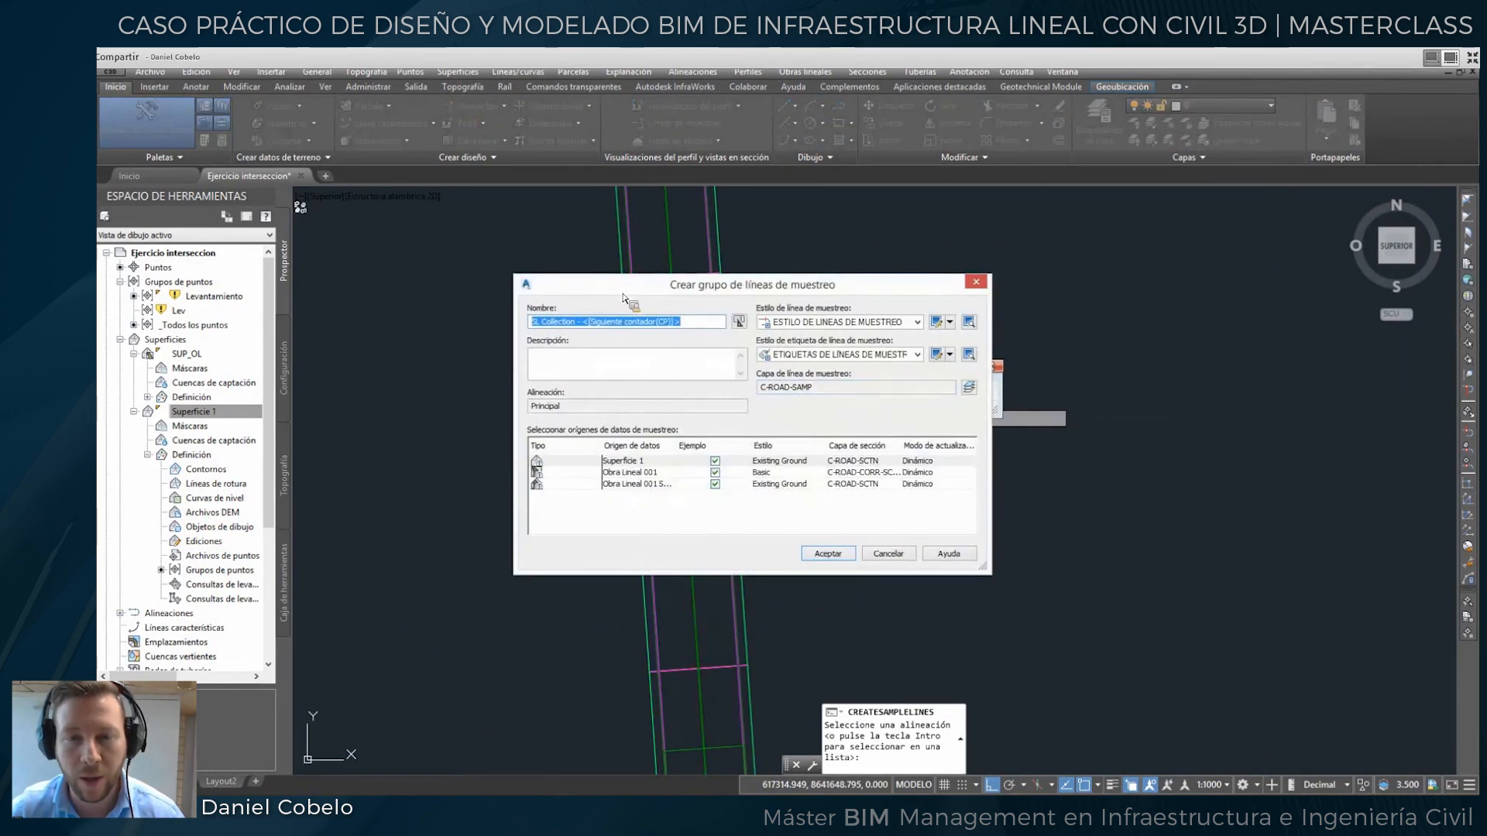
{"action": "type", "text": "LM_1"}
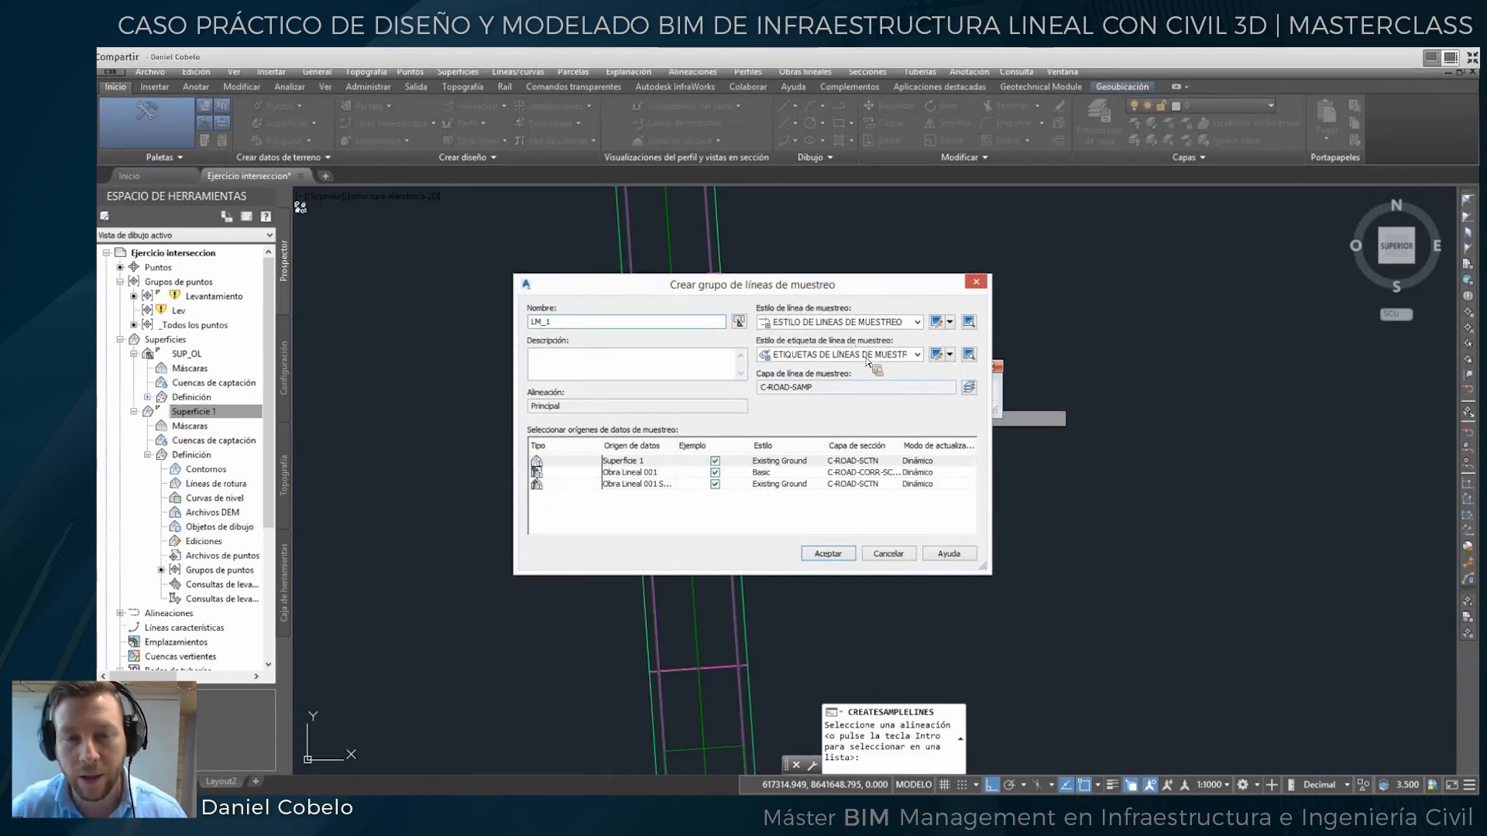
{"action": "left_click", "coordinate": [835, 556]}
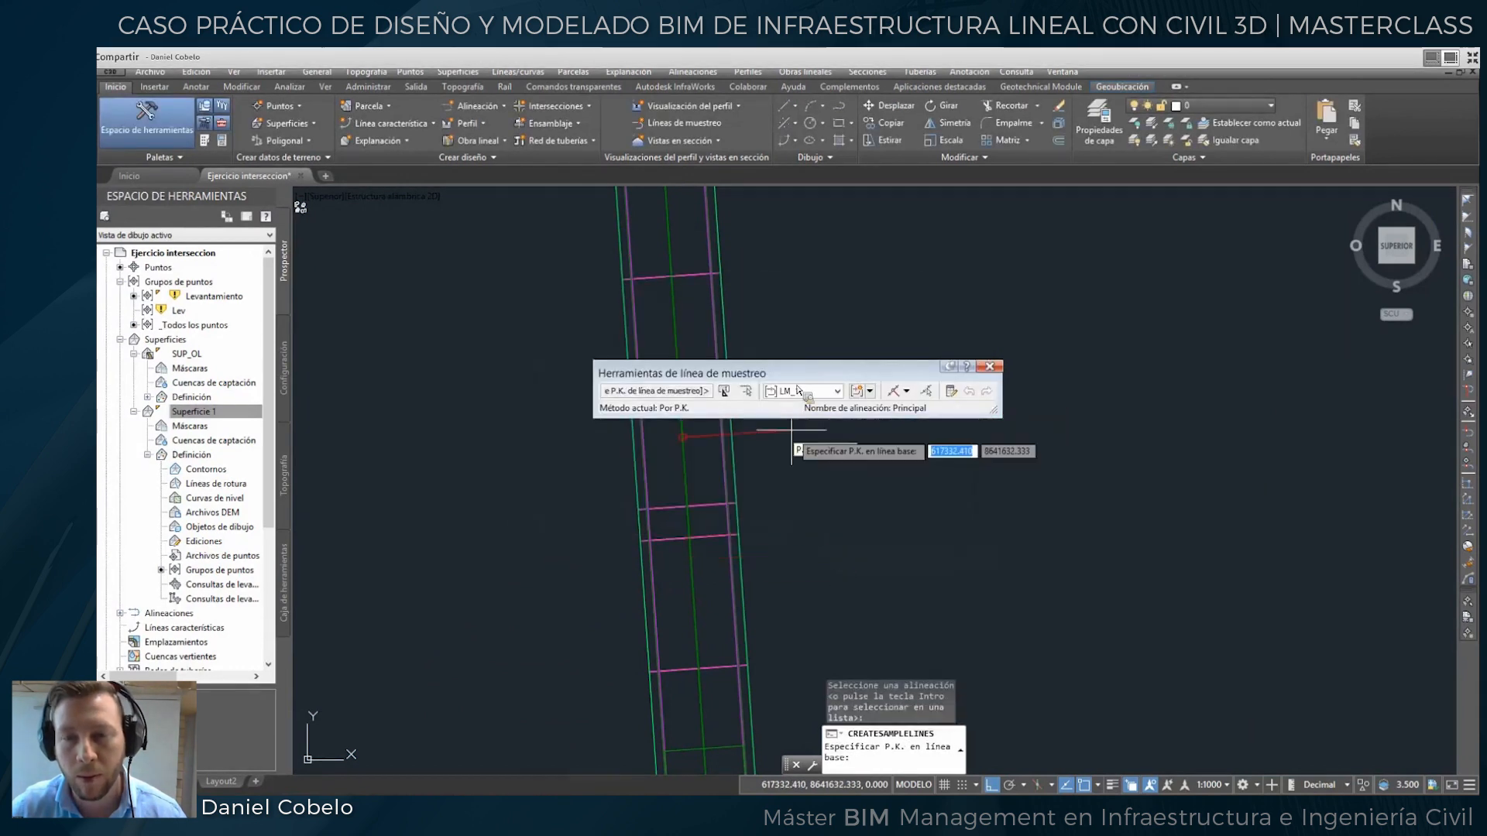
{"action": "left_click_drag", "start_coordinate": [814, 347], "coordinate": [811, 323]}
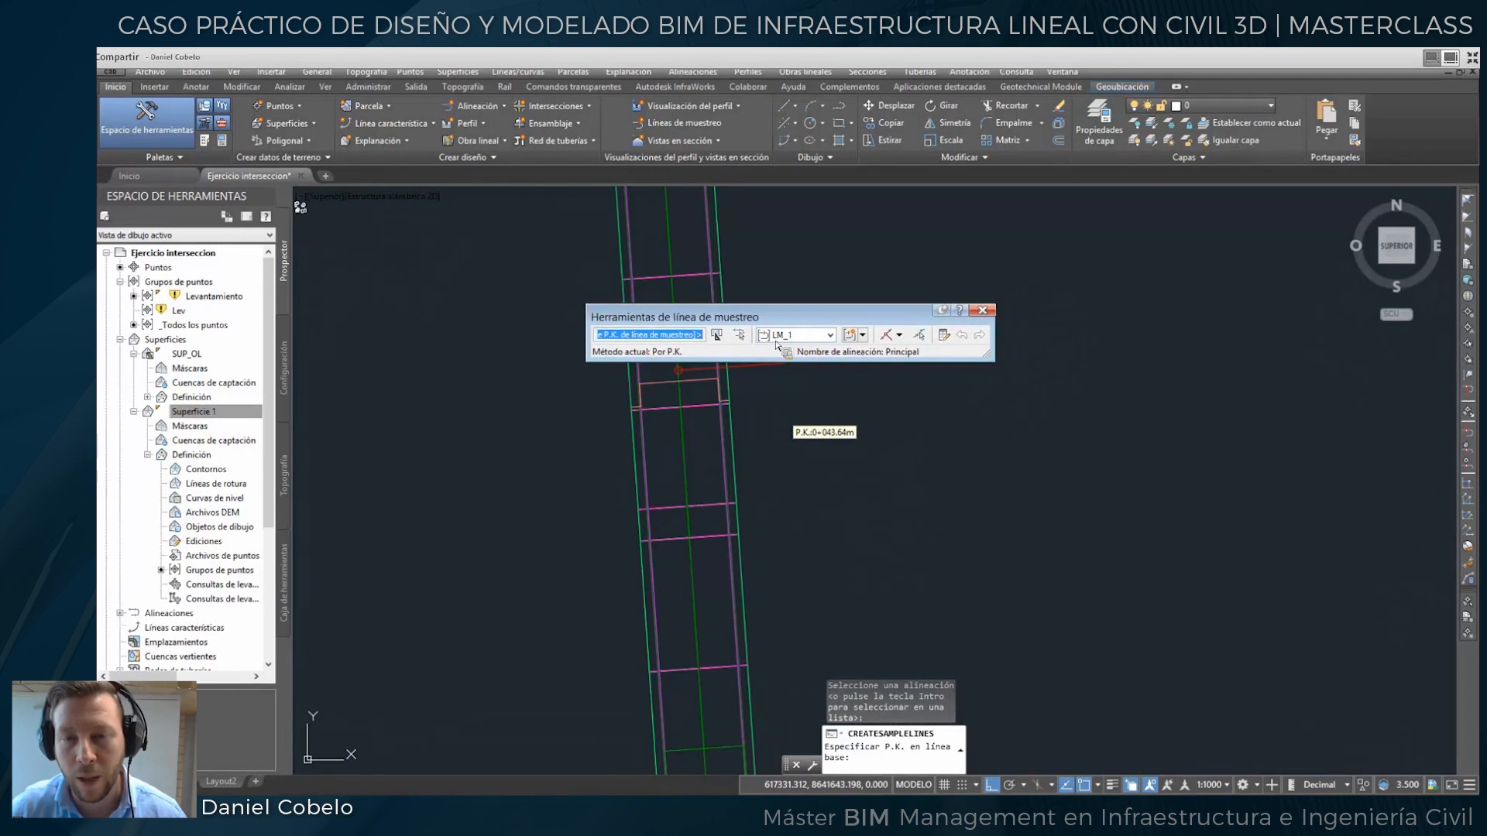
{"action": "left_click", "coordinate": [900, 335]}
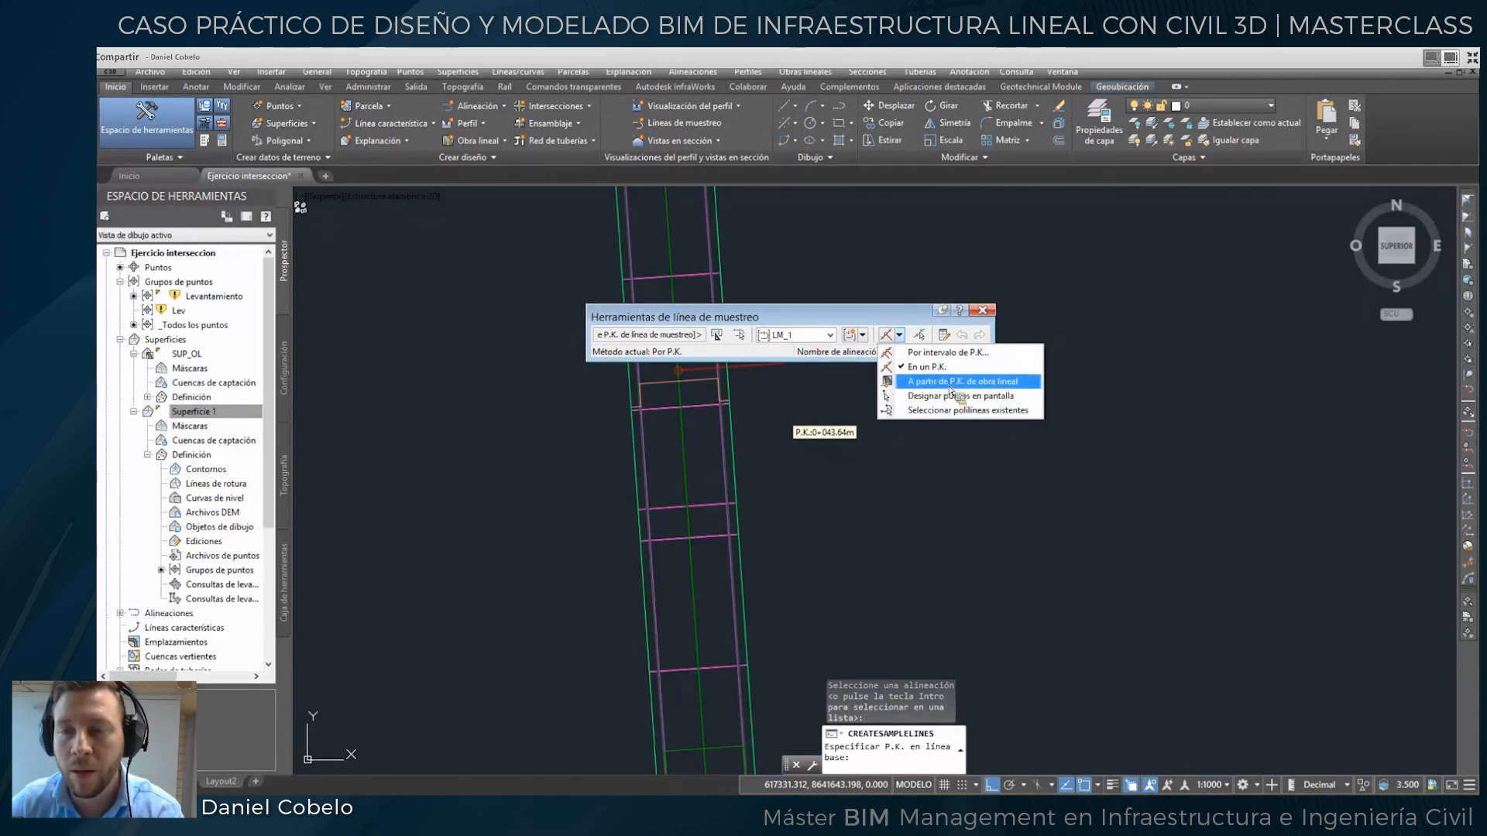
{"action": "left_click", "coordinate": [951, 381]}
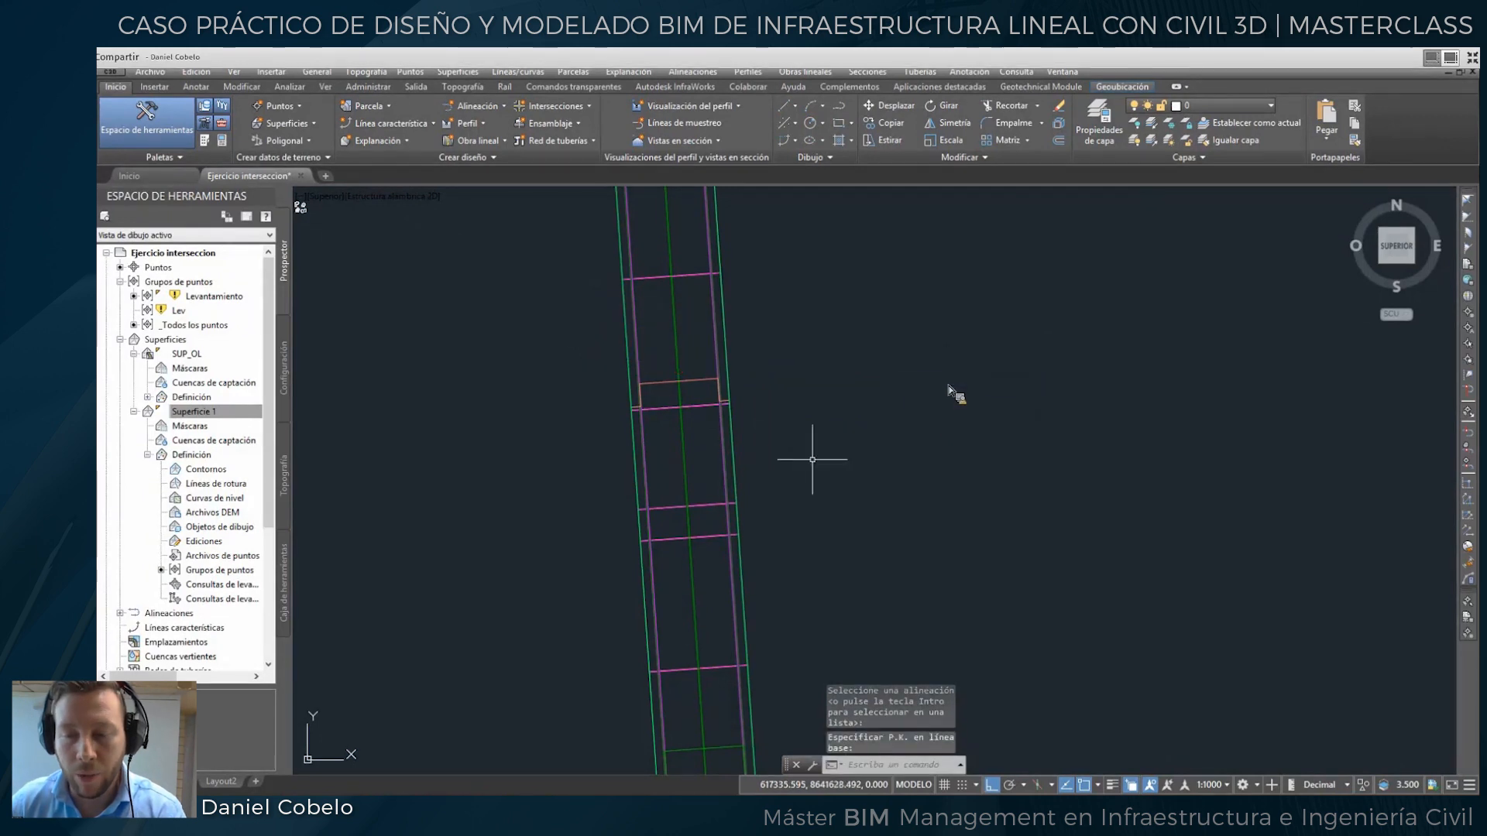
{"action": "scroll", "coordinate": [733, 581], "scroll_direction": "down", "scroll_amount": 4}
{"action": "scroll", "coordinate": [744, 509], "scroll_direction": "up", "scroll_amount": 3}
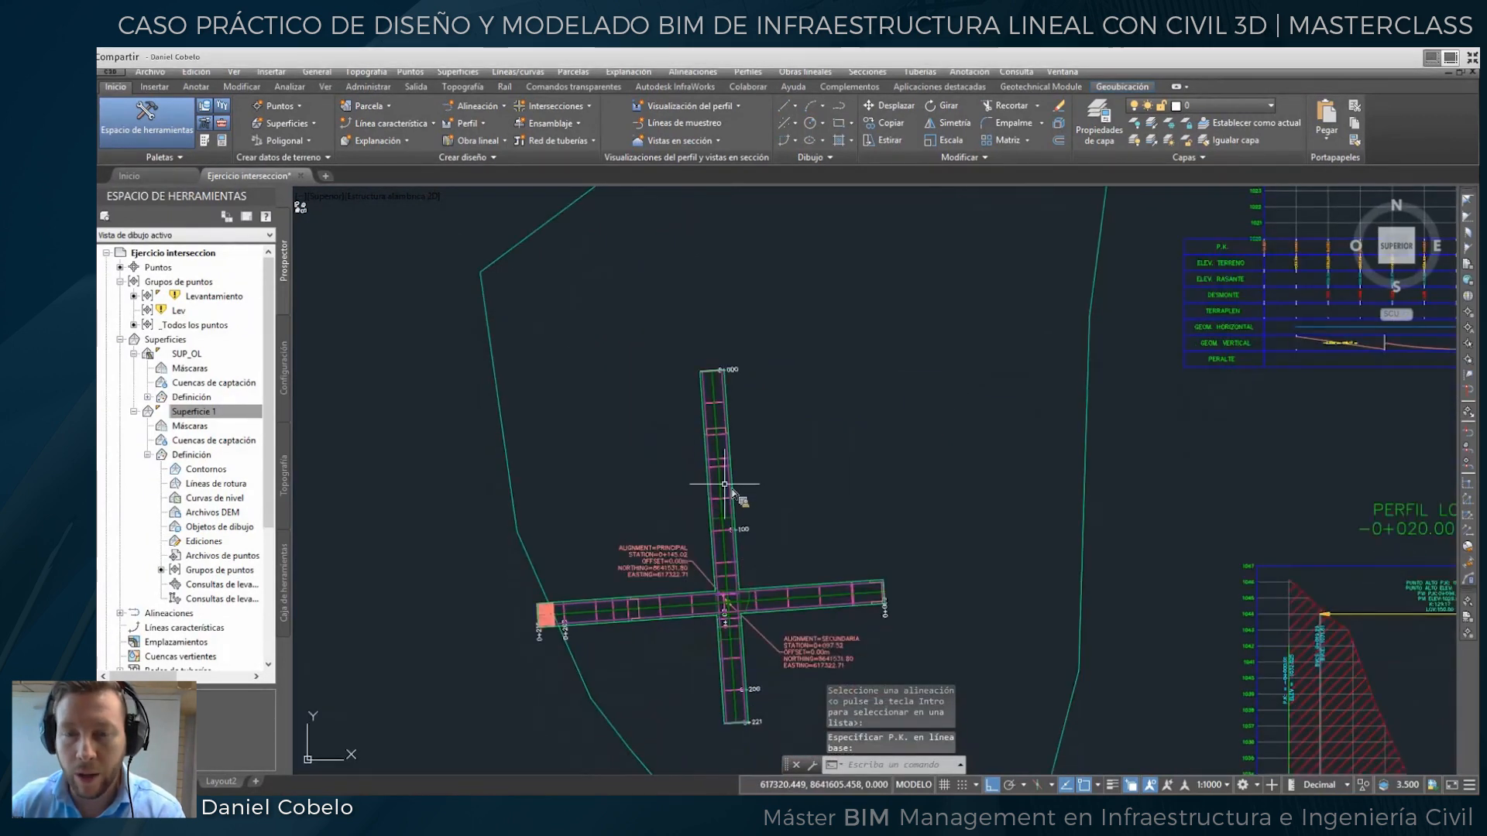
{"action": "mouse_move", "coordinate": [745, 480]}
{"action": "middle_mouse_down"}
{"action": "mouse_move", "coordinate": [812, 467]}
{"action": "mouse_move", "coordinate": [822, 419]}
{"action": "middle_mouse_up"}
{"action": "scroll", "coordinate": [824, 421], "scroll_direction": "down", "scroll_amount": 4}
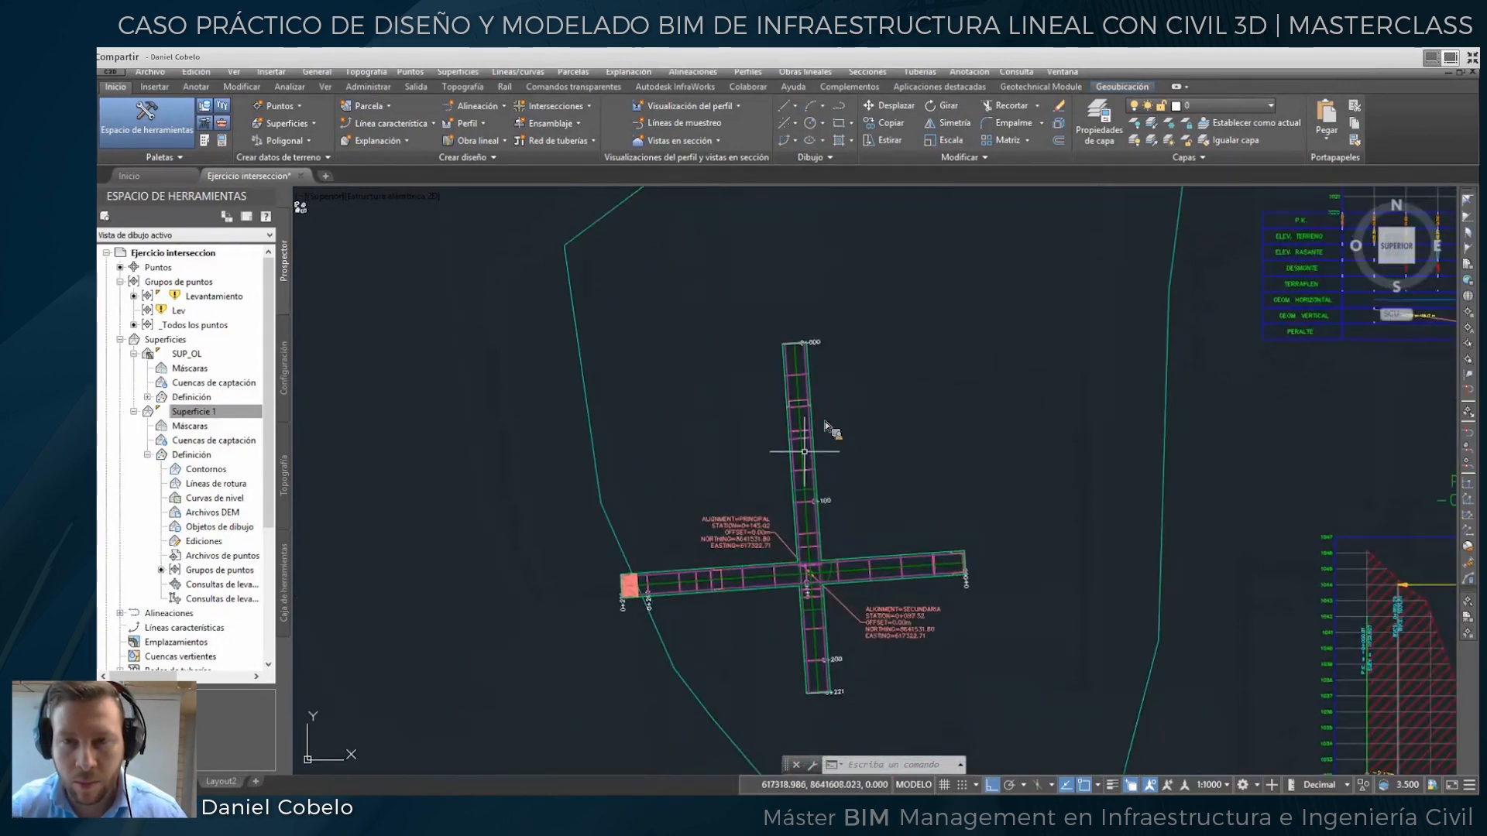
{"action": "scroll", "coordinate": [823, 350], "scroll_direction": "up", "scroll_amount": 4}
{"action": "key", "text": "Escape"}
{"action": "key", "text": "Escape"}
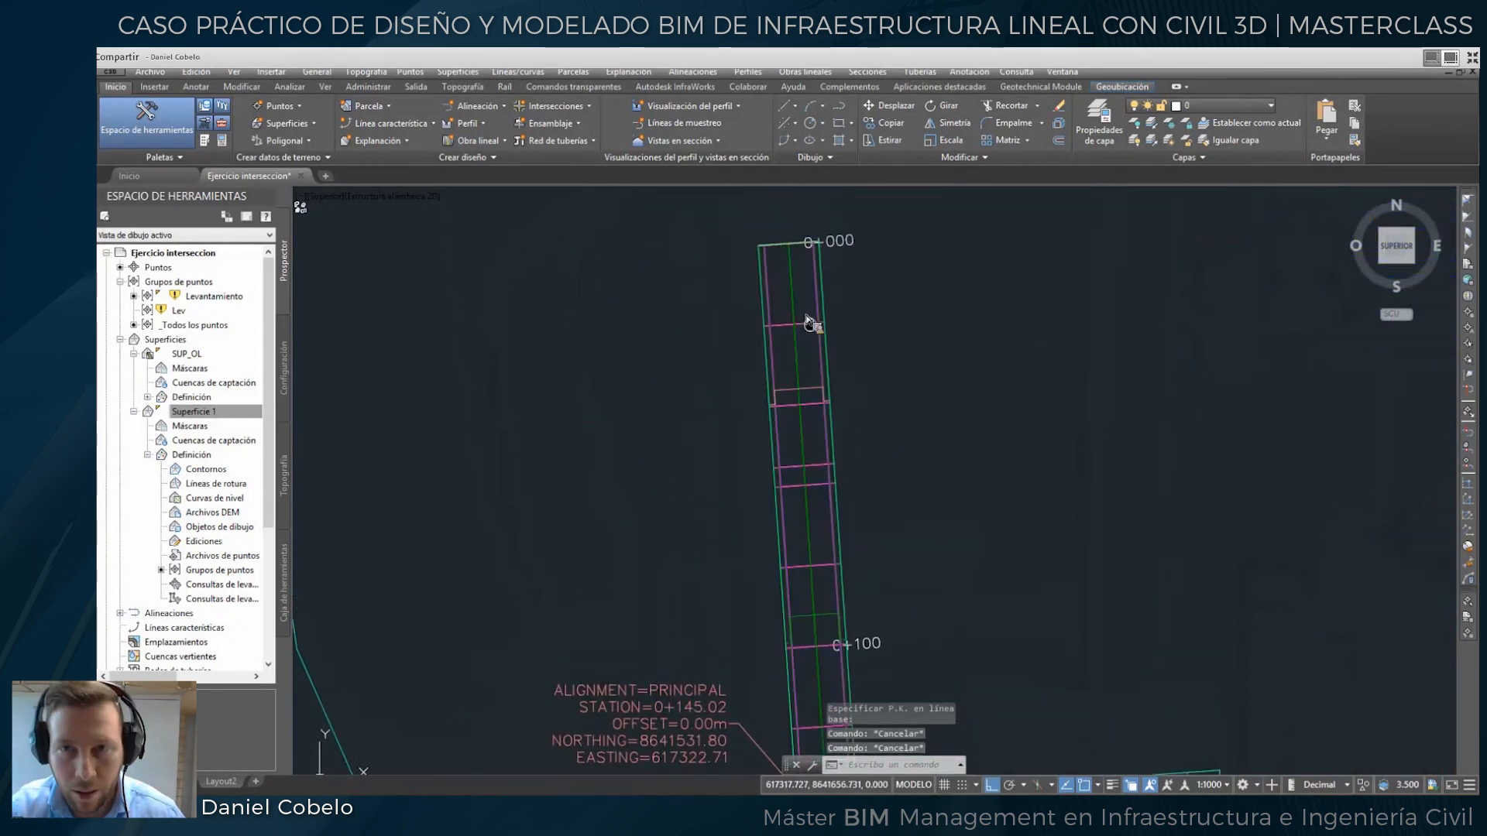
Generate the LM_1 sample lines along Principal from the stations of Obra Lineal 001, with 30 m swath widths on both sides.
{"action": "left_click", "coordinate": [867, 72]}
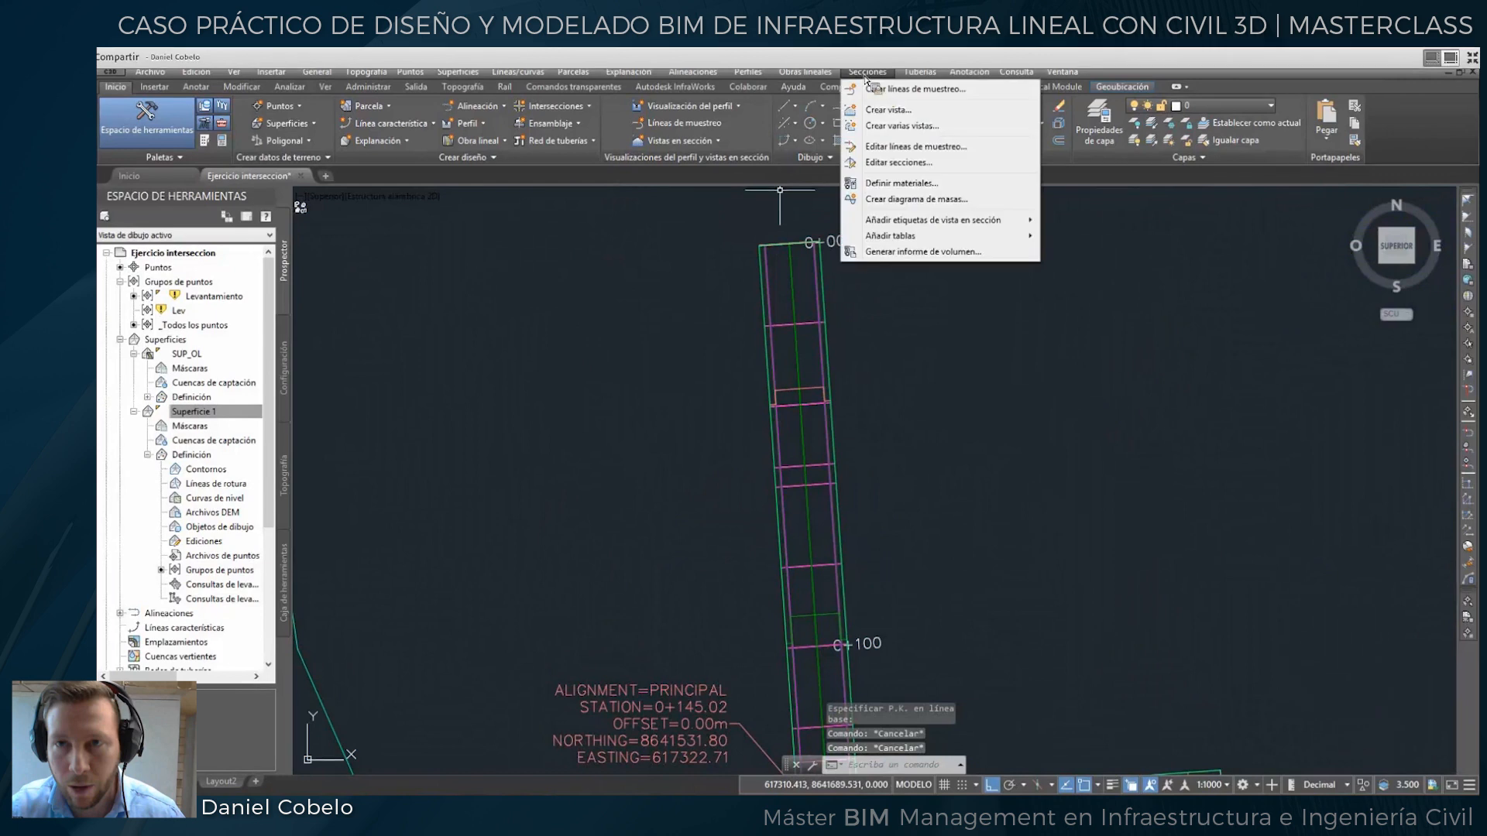
{"action": "left_click", "coordinate": [910, 89]}
{"action": "left_click", "coordinate": [805, 435]}
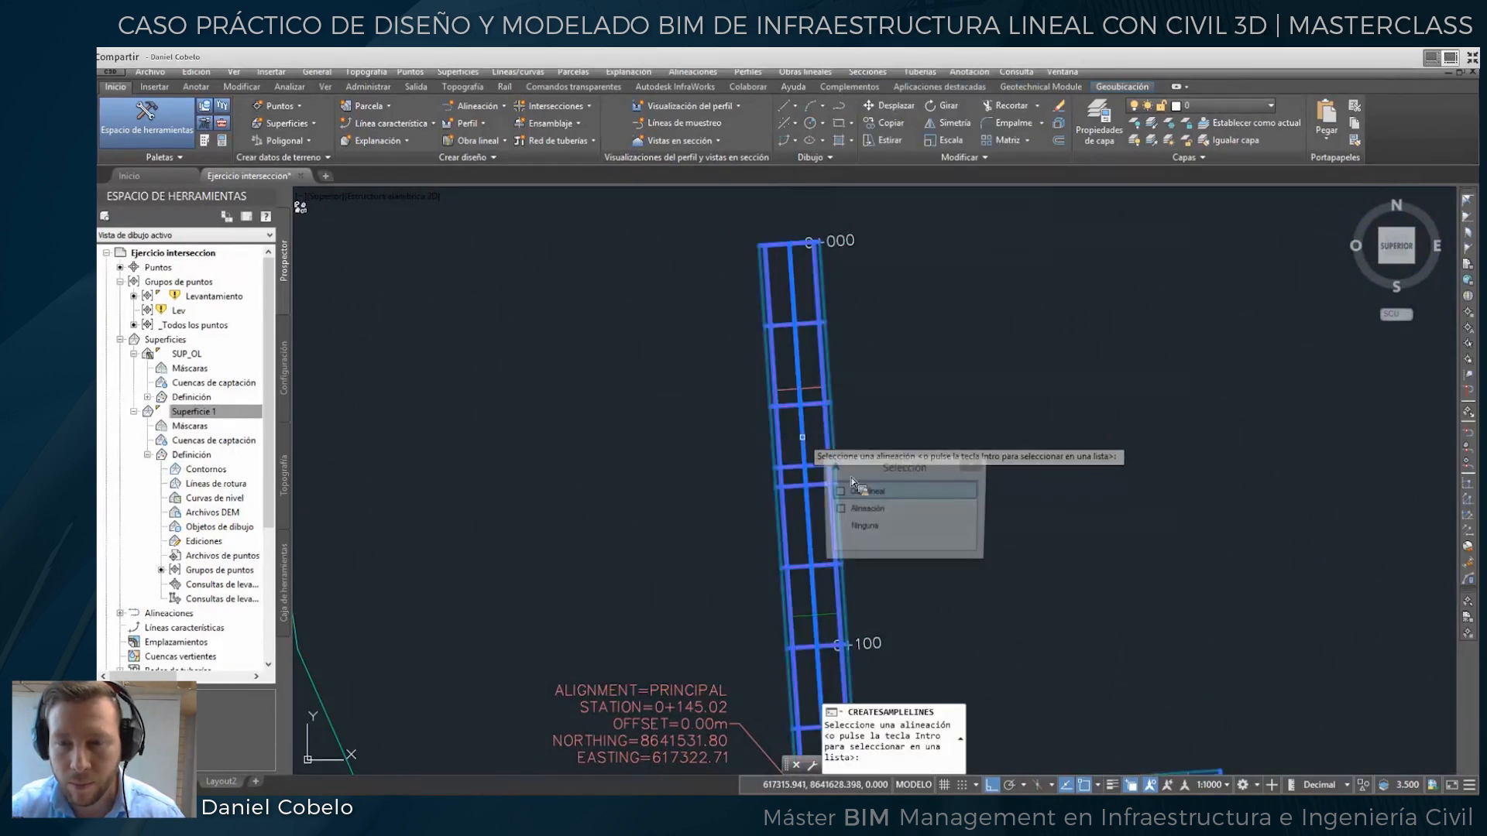
{"action": "left_click", "coordinate": [877, 511]}
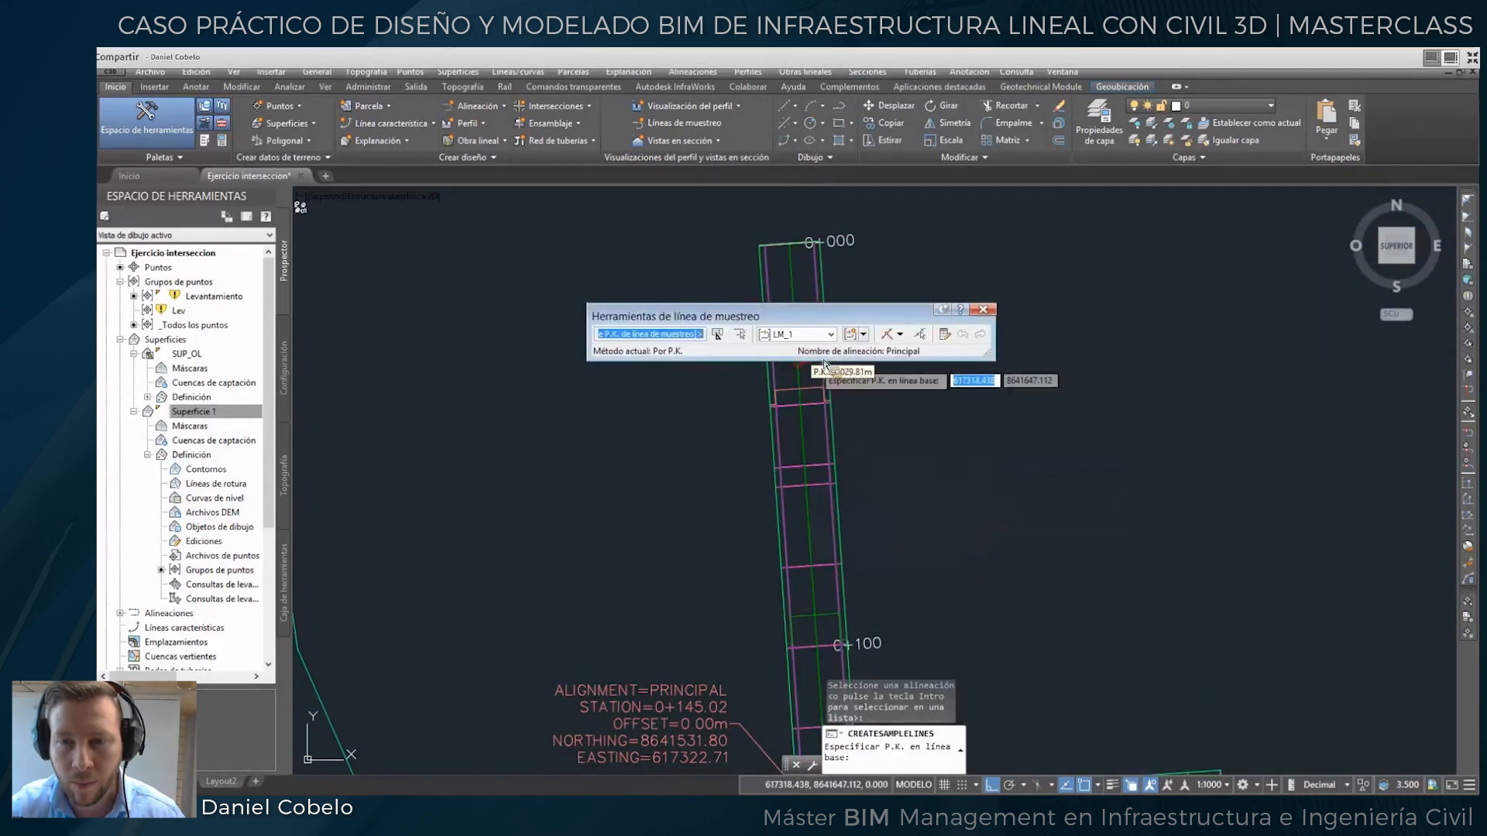
{"action": "left_click", "coordinate": [899, 333]}
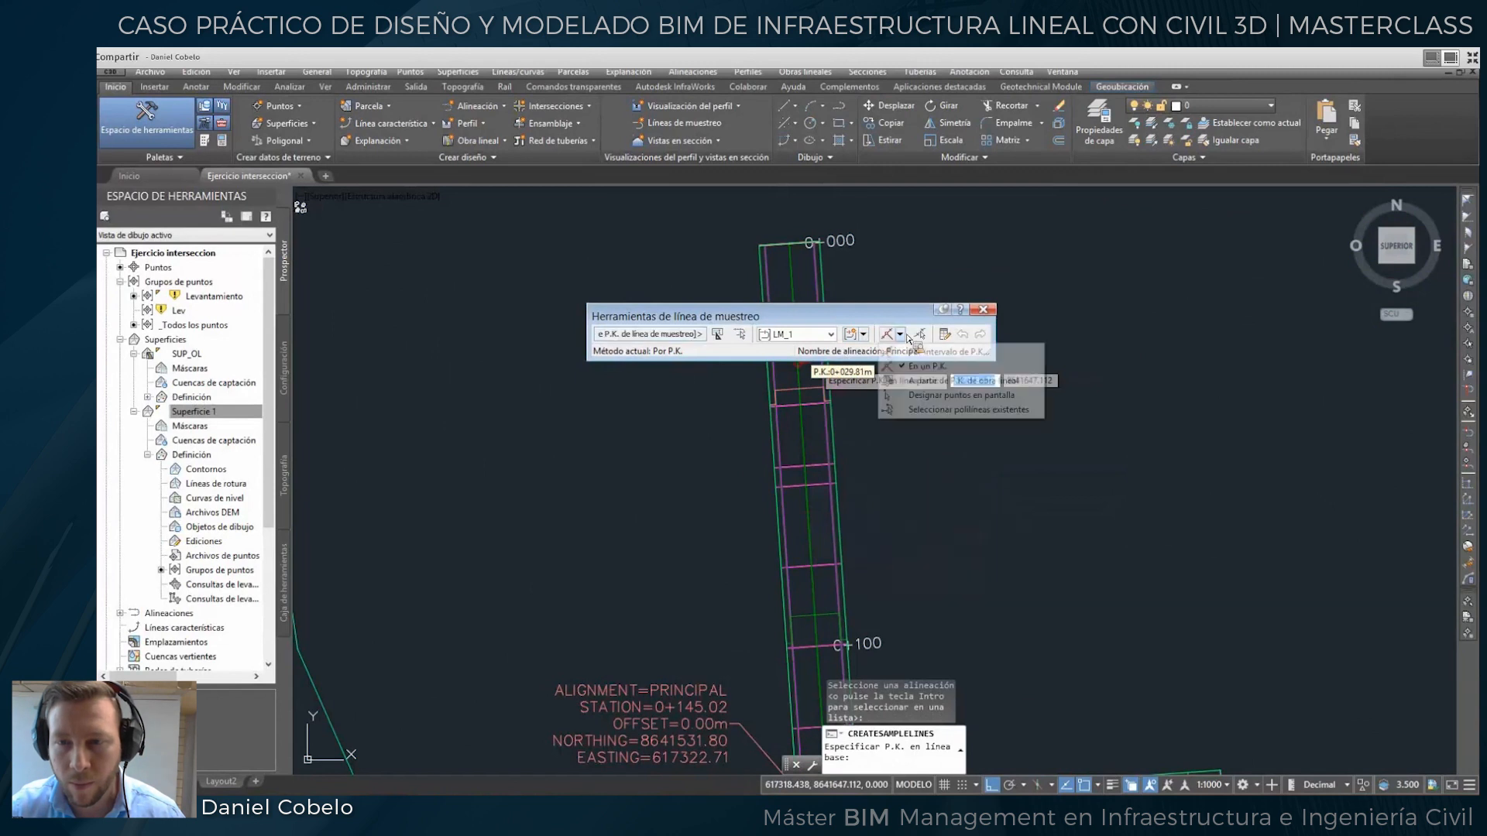
{"action": "left_click", "coordinate": [939, 387]}
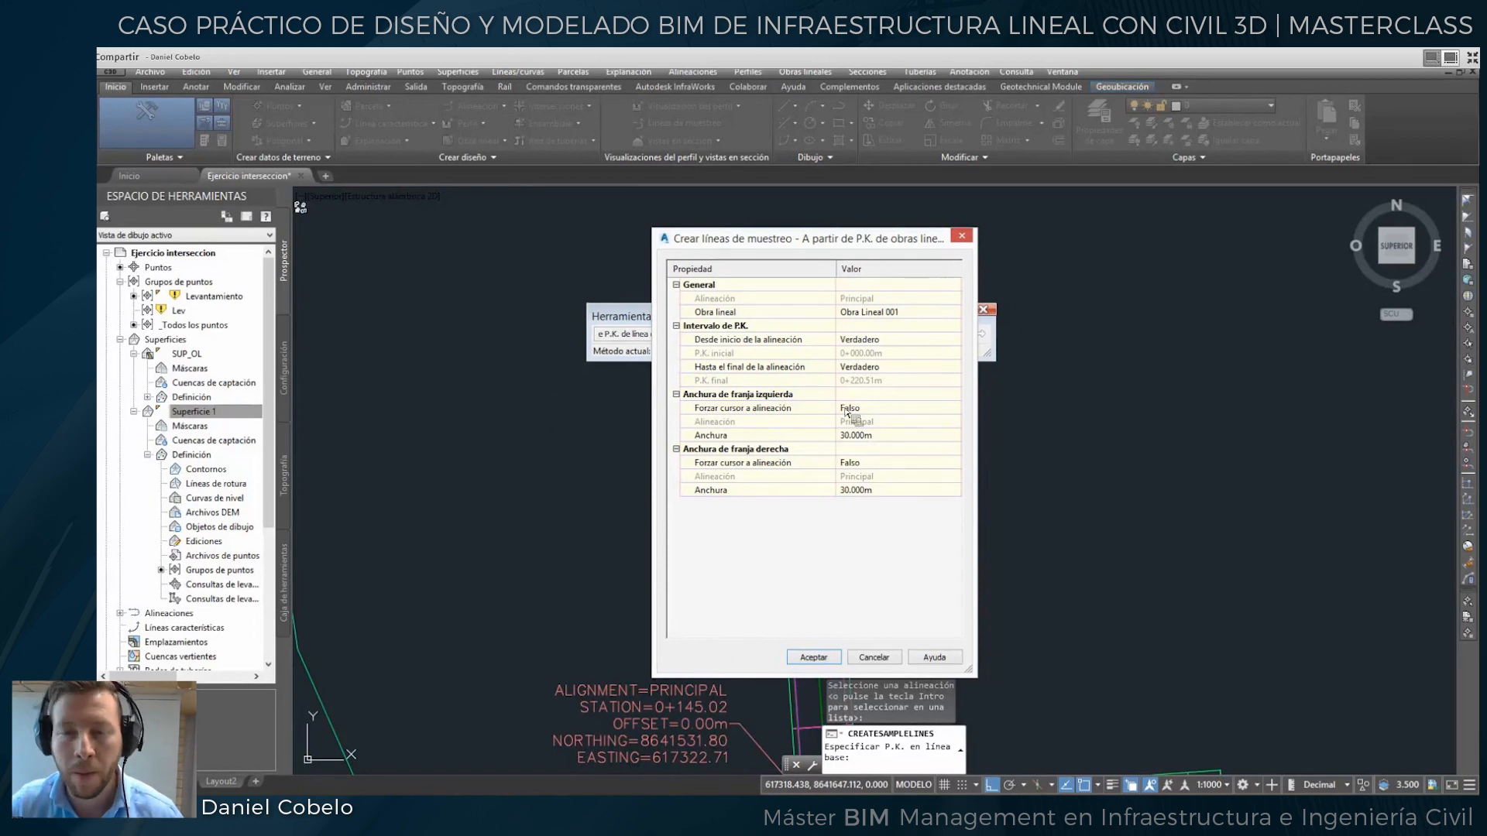
{"action": "left_click", "coordinate": [814, 657]}
{"action": "scroll", "coordinate": [838, 574], "scroll_direction": "down", "scroll_amount": 5}
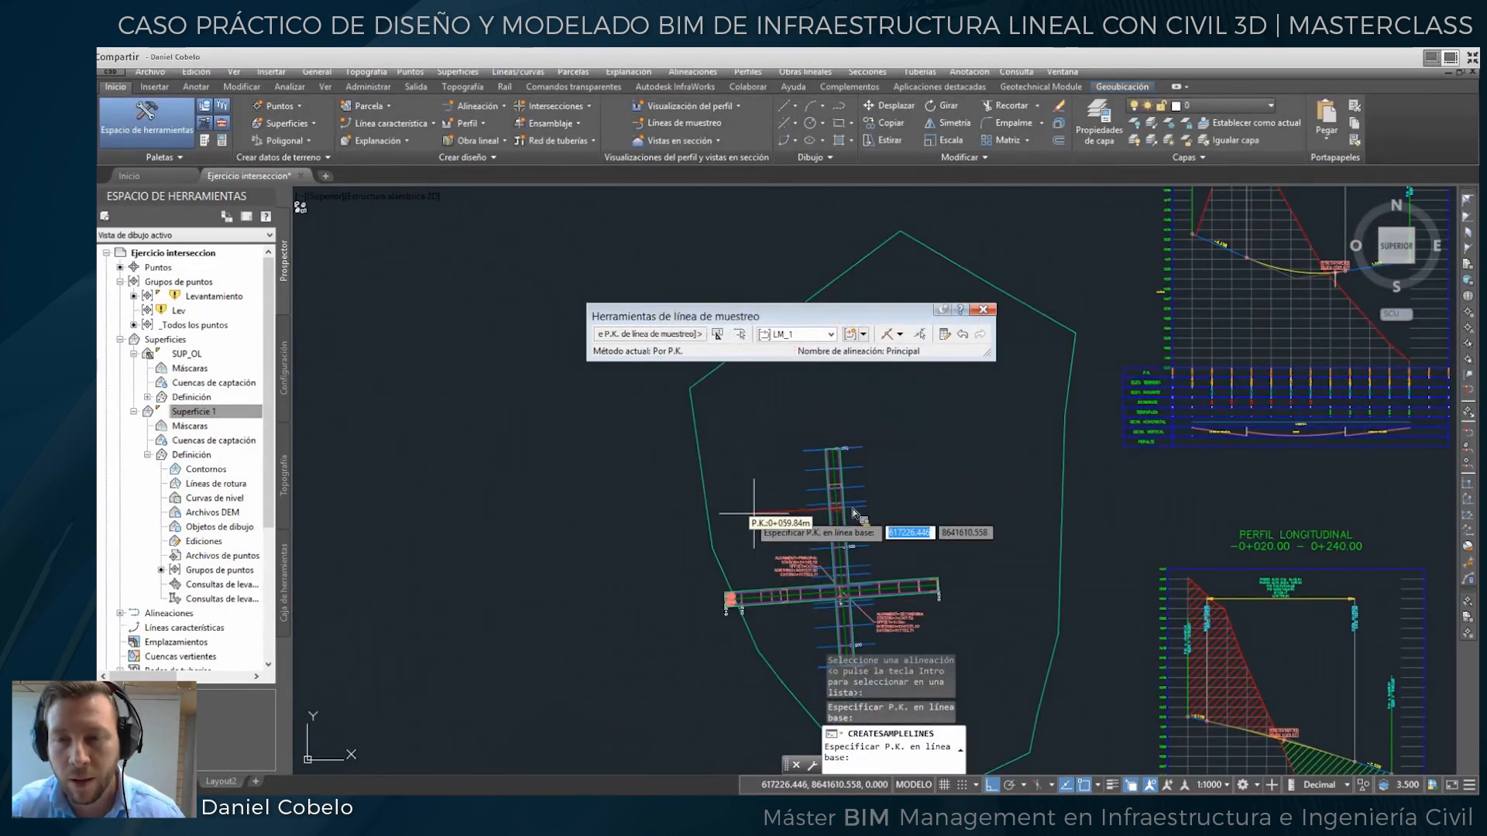
{"action": "key", "text": "Escape"}
Set up multiple section views for Principal and LM_1 with the Road Section style, placed as a draft grid in model space.
{"action": "scroll", "coordinate": [911, 484], "scroll_direction": "up", "scroll_amount": 2}
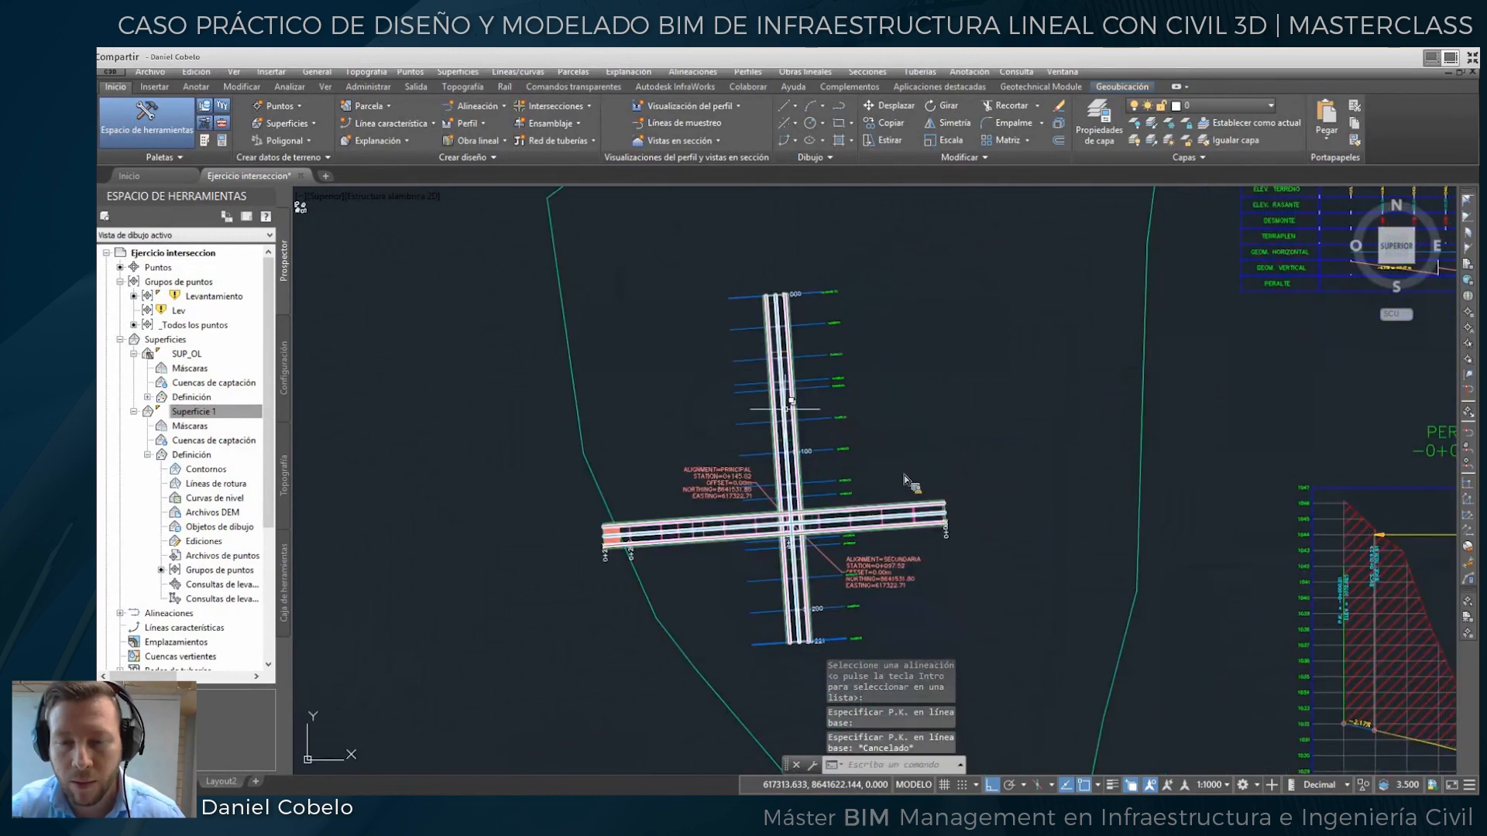
{"action": "middle_click_drag", "start_coordinate": [885, 428], "coordinate": [786, 434]}
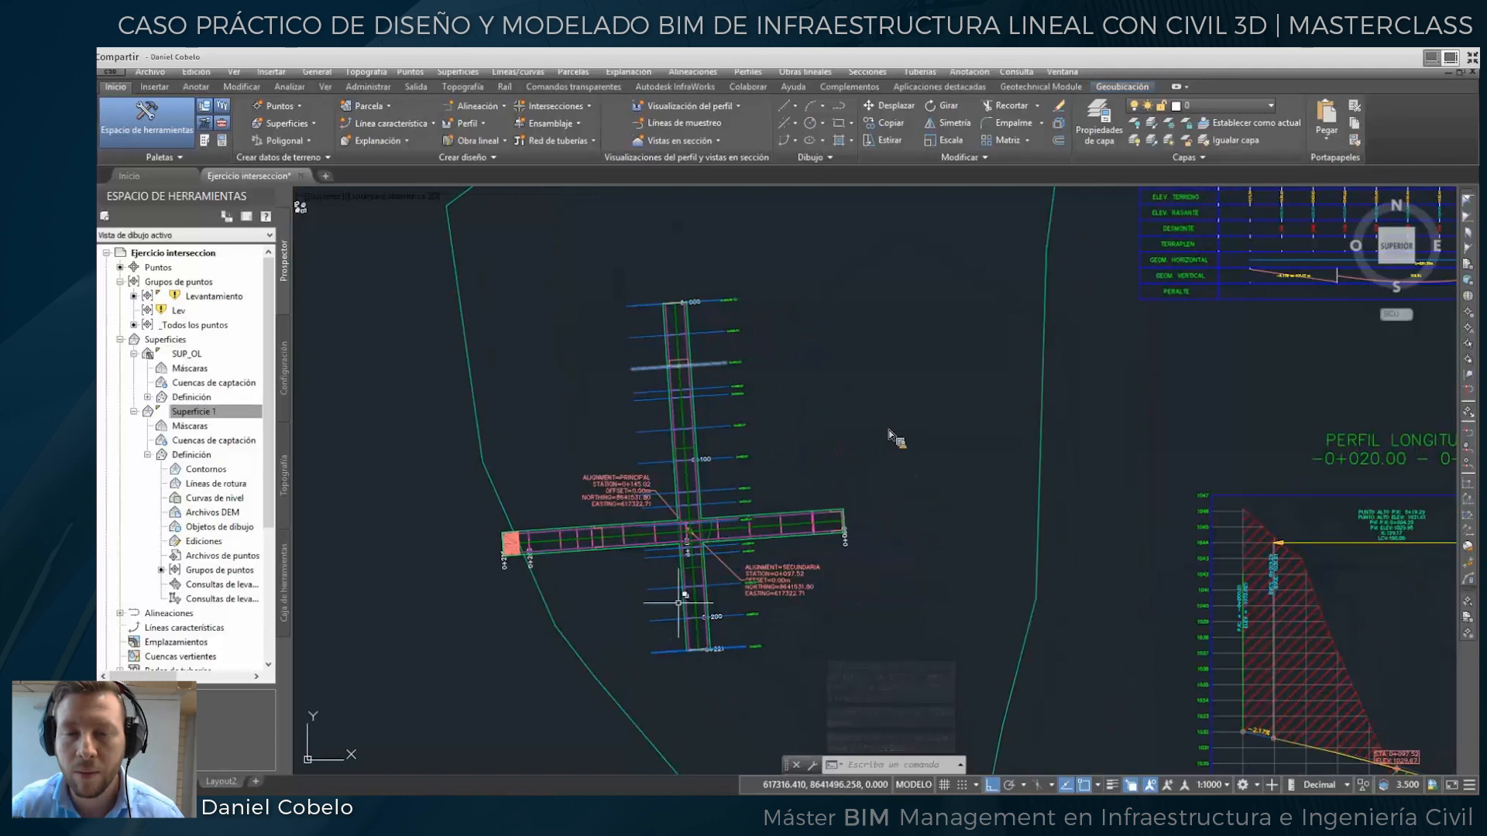
{"action": "middle_click_drag", "start_coordinate": [677, 531], "coordinate": [633, 573]}
{"action": "left_click", "coordinate": [867, 72]}
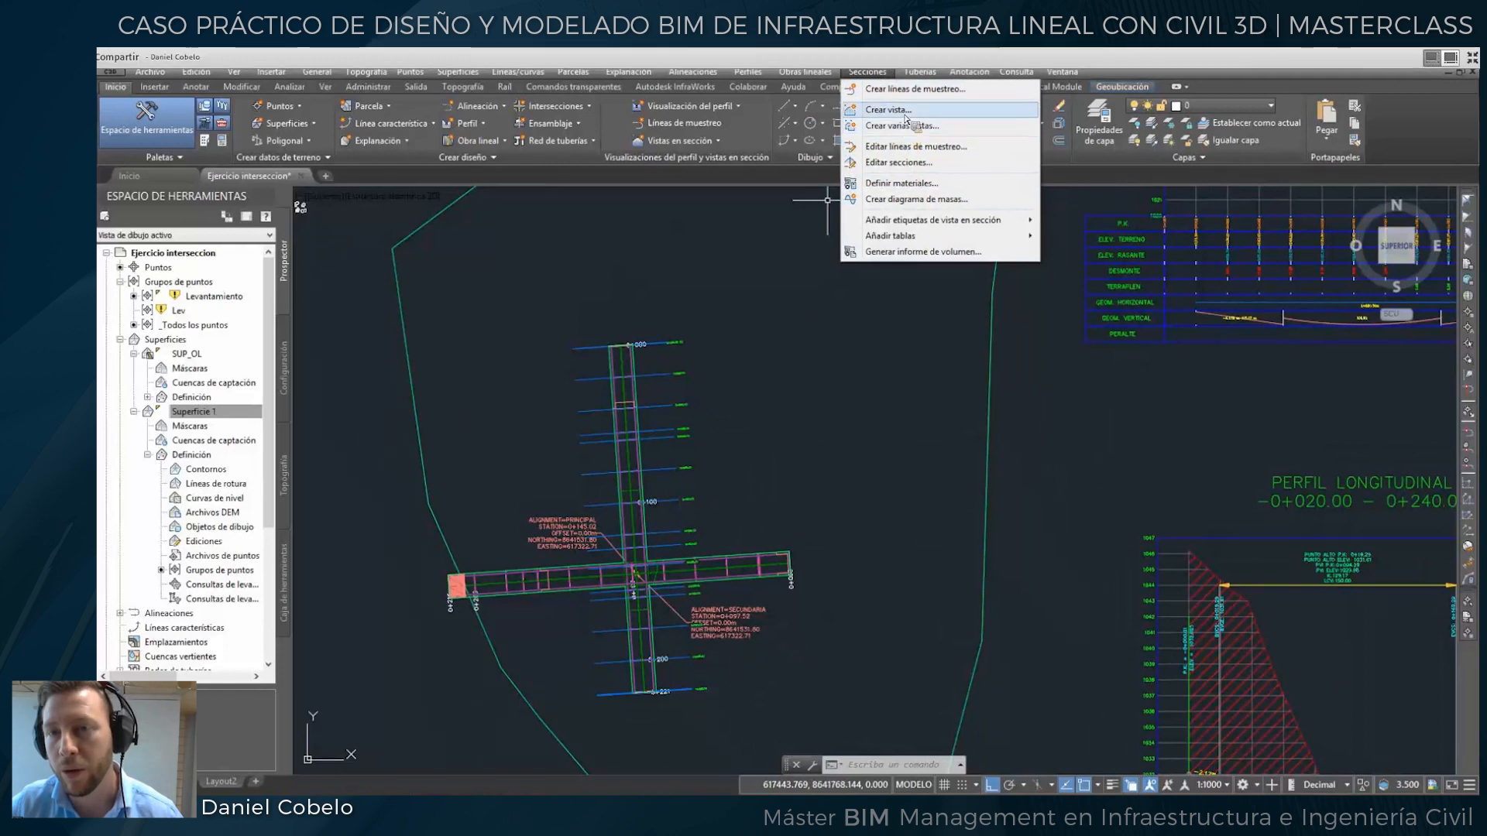
{"action": "left_click", "coordinate": [901, 127]}
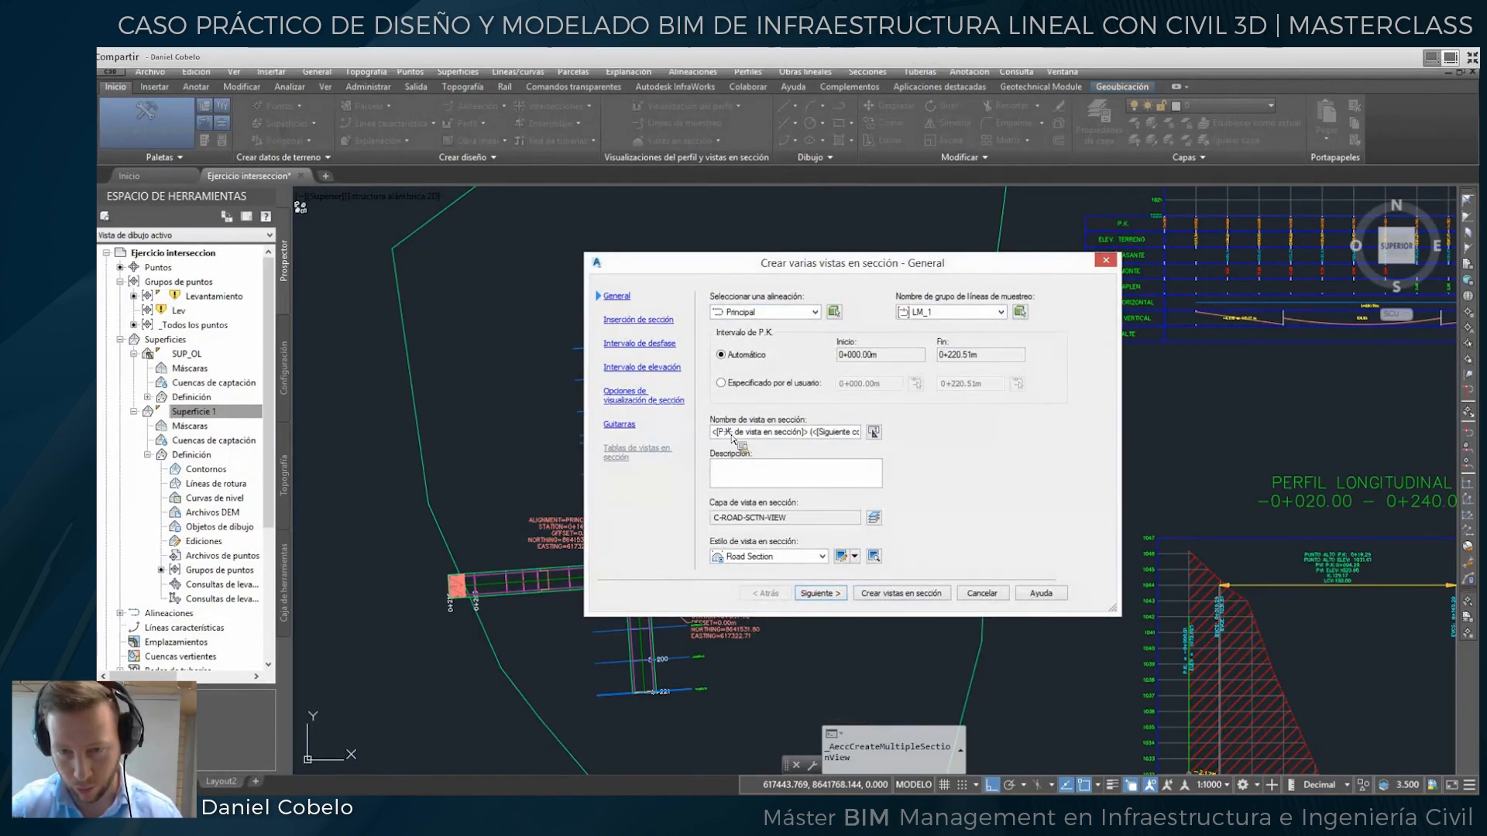
{"action": "left_click_drag", "start_coordinate": [732, 439], "coordinate": [832, 445]}
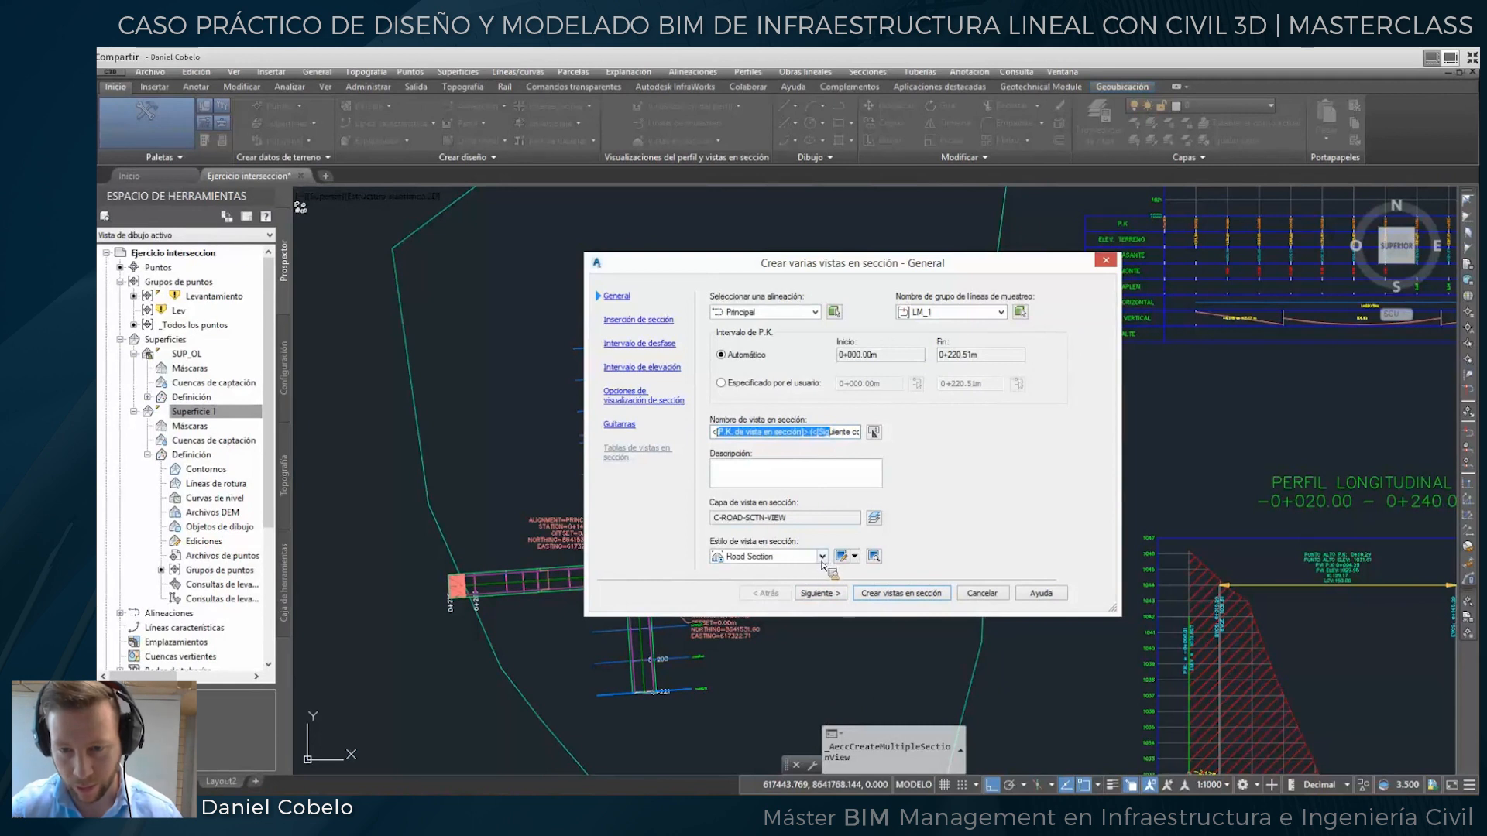
{"action": "left_click", "coordinate": [822, 556]}
{"action": "left_click", "coordinate": [810, 584]}
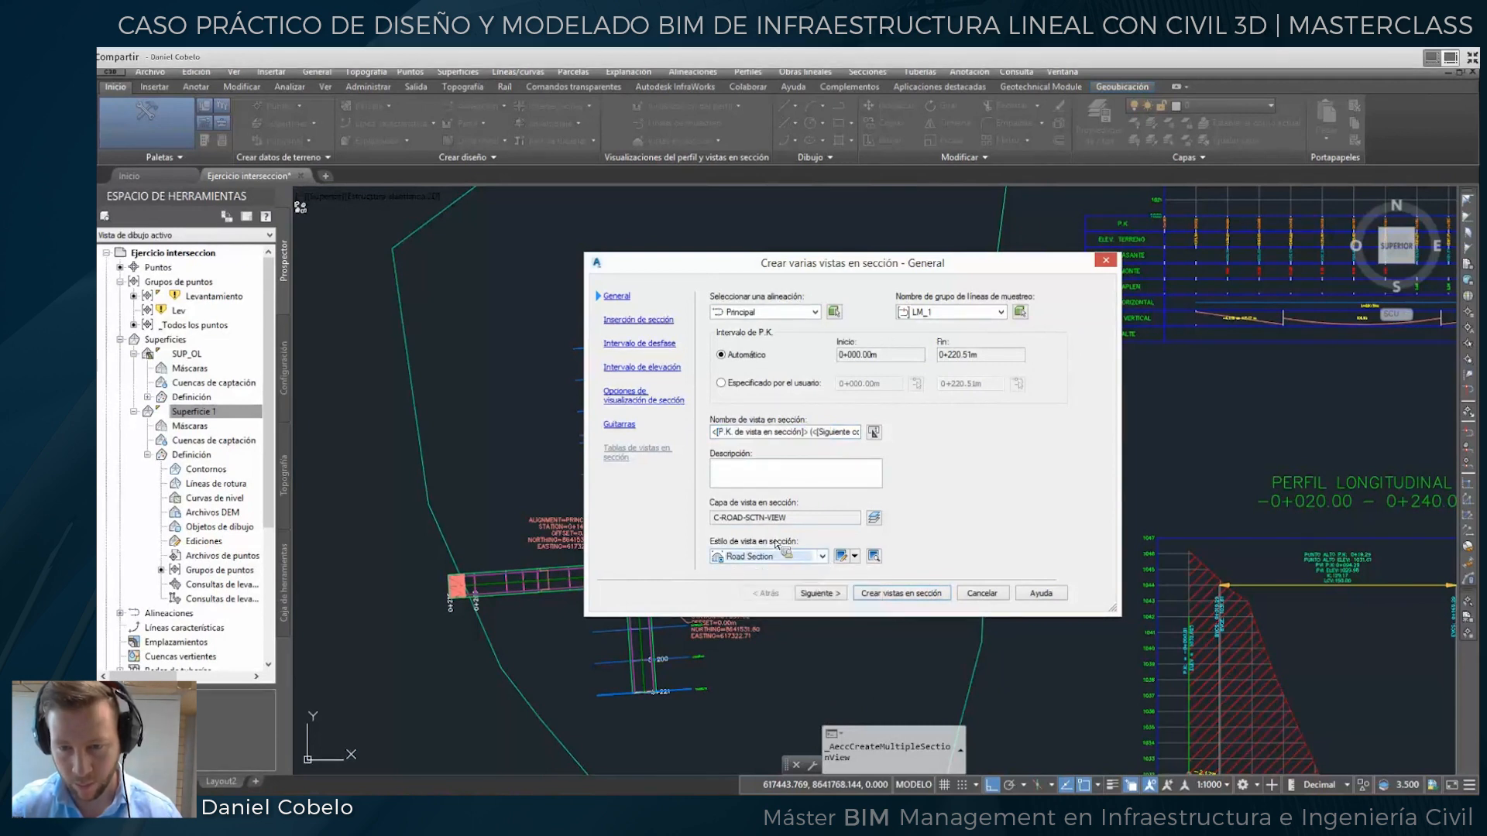
{"action": "left_click", "coordinate": [819, 594]}
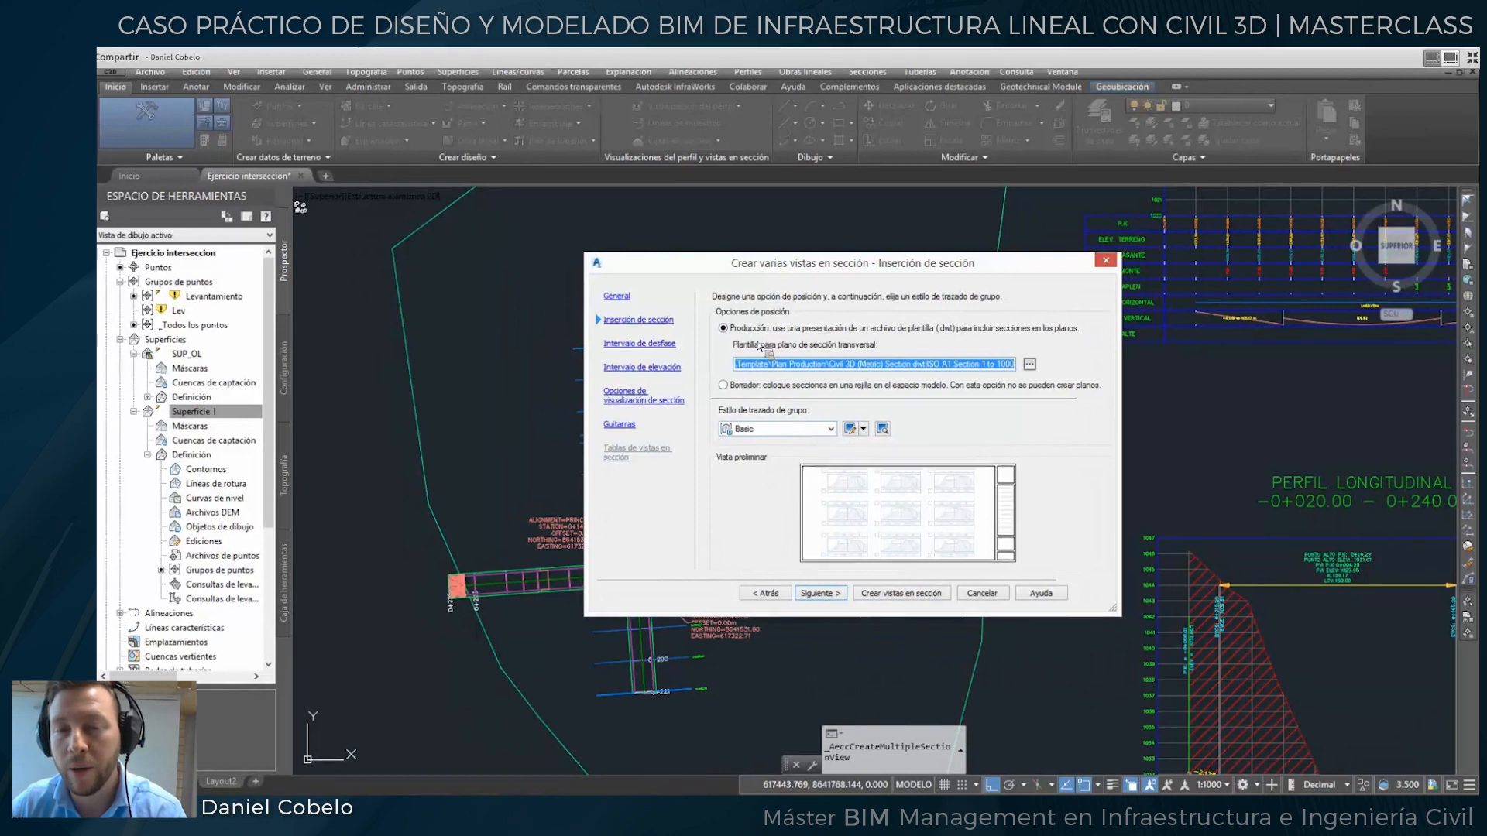
{"action": "left_click", "coordinate": [724, 385]}
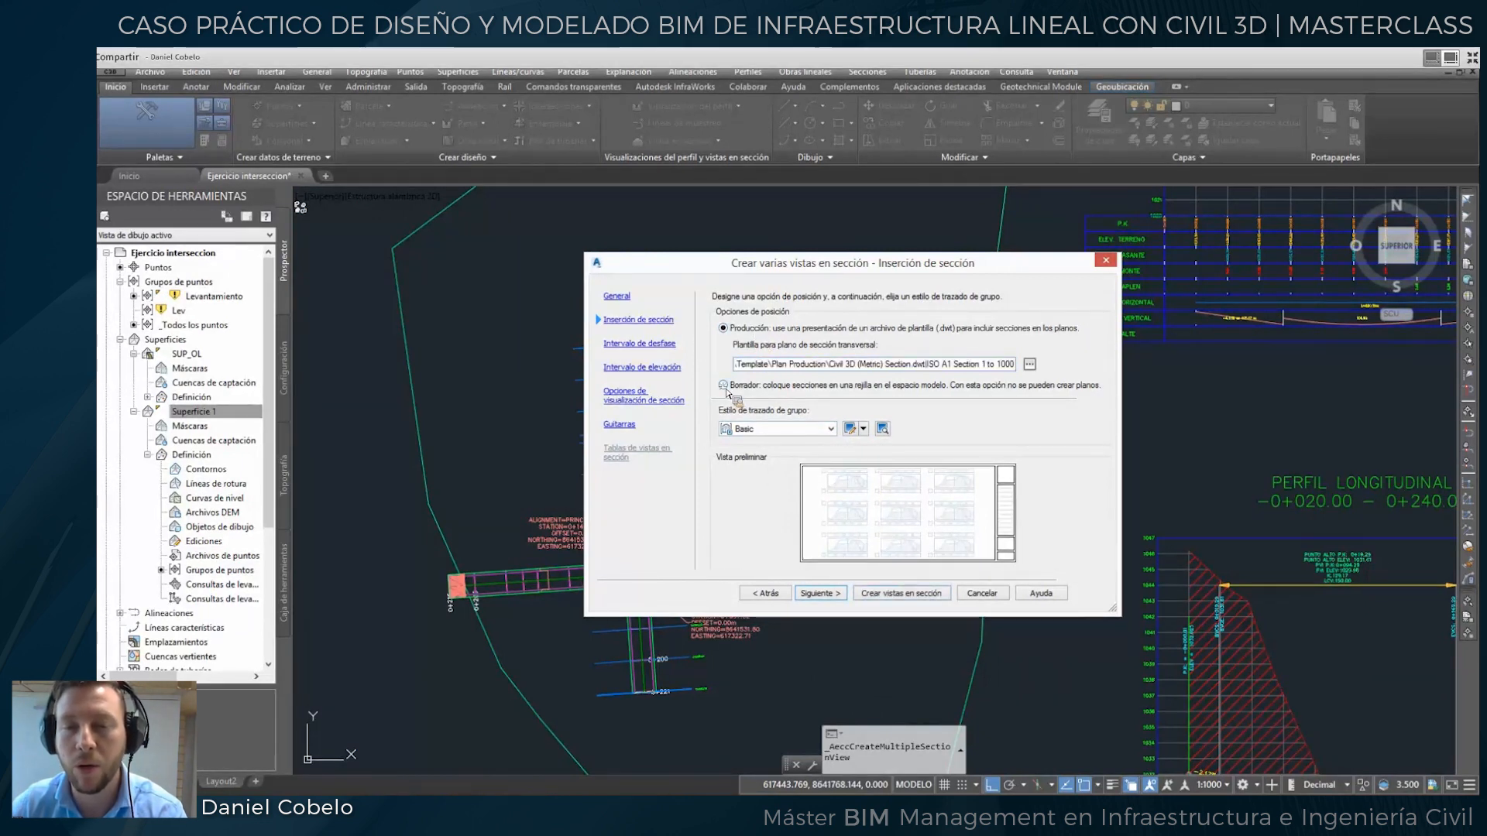
{"action": "left_click", "coordinate": [817, 593]}
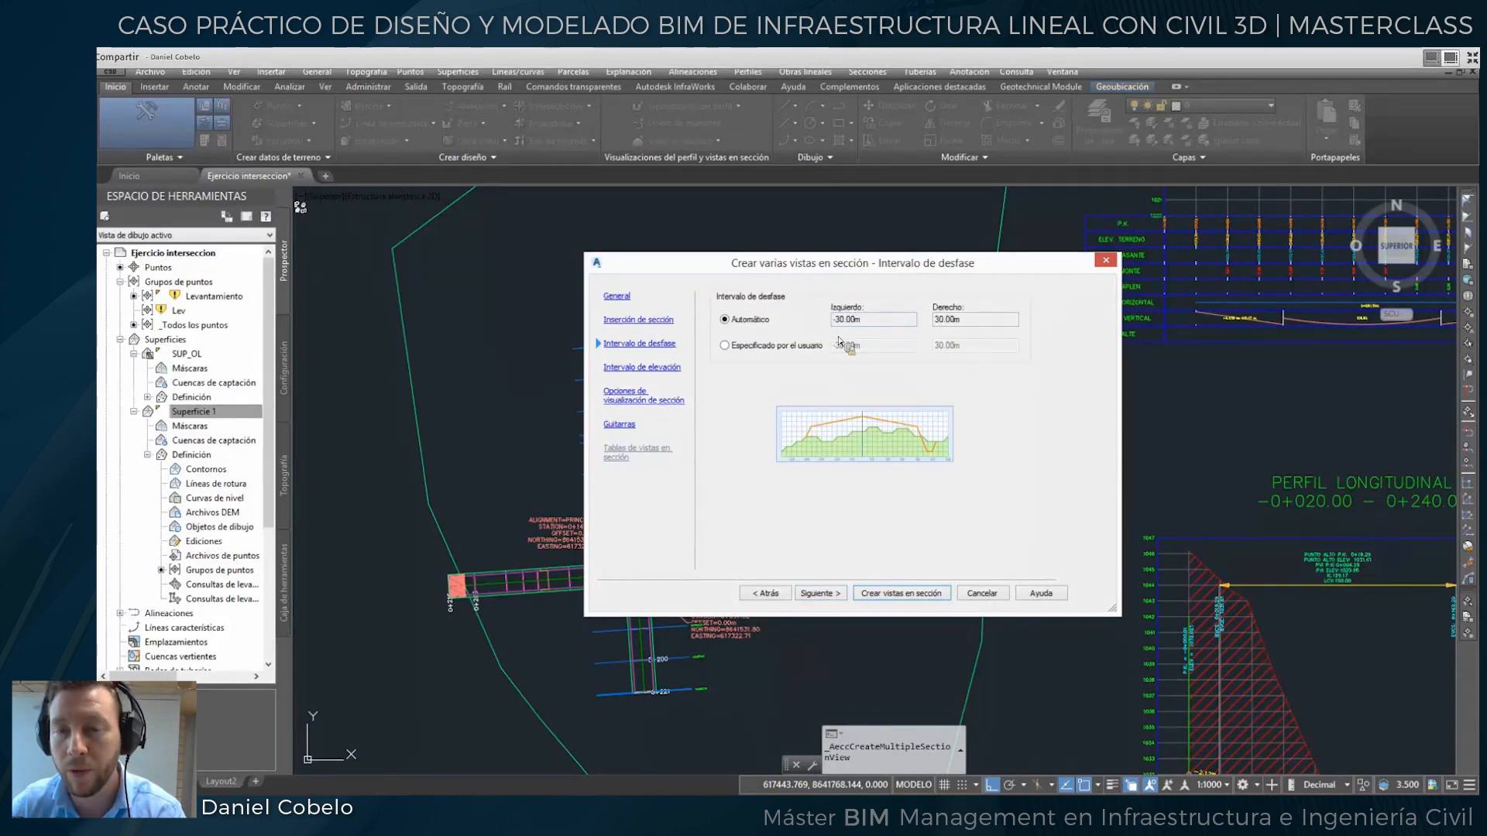
Keep the automatic elevation range and all sections drawn, and assign the band set ESTILOS DE GUITARRAS PARA SECCIONES.
{"action": "left_click", "coordinate": [820, 593]}
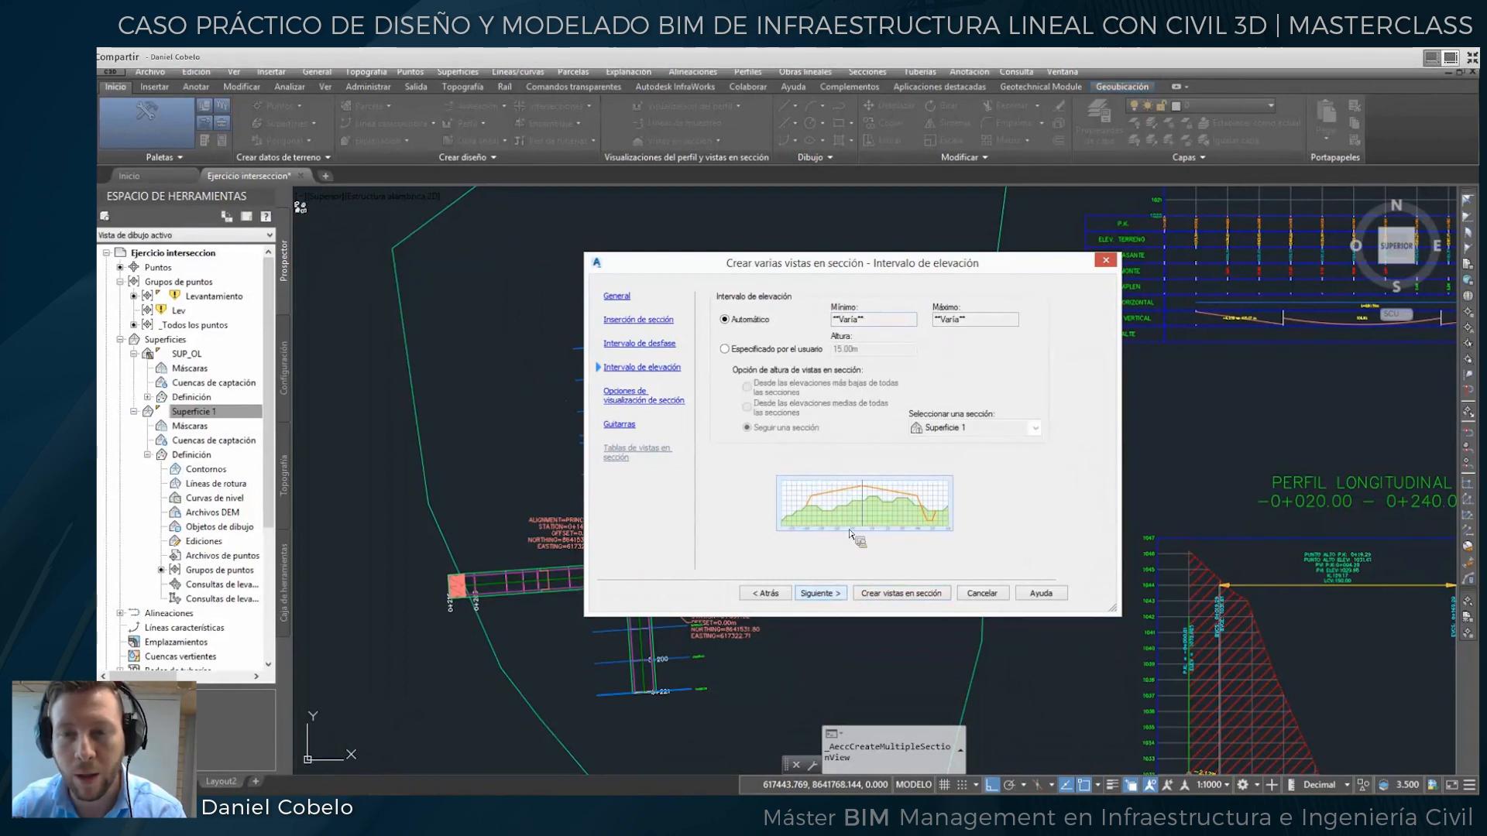
{"action": "left_click", "coordinate": [820, 593]}
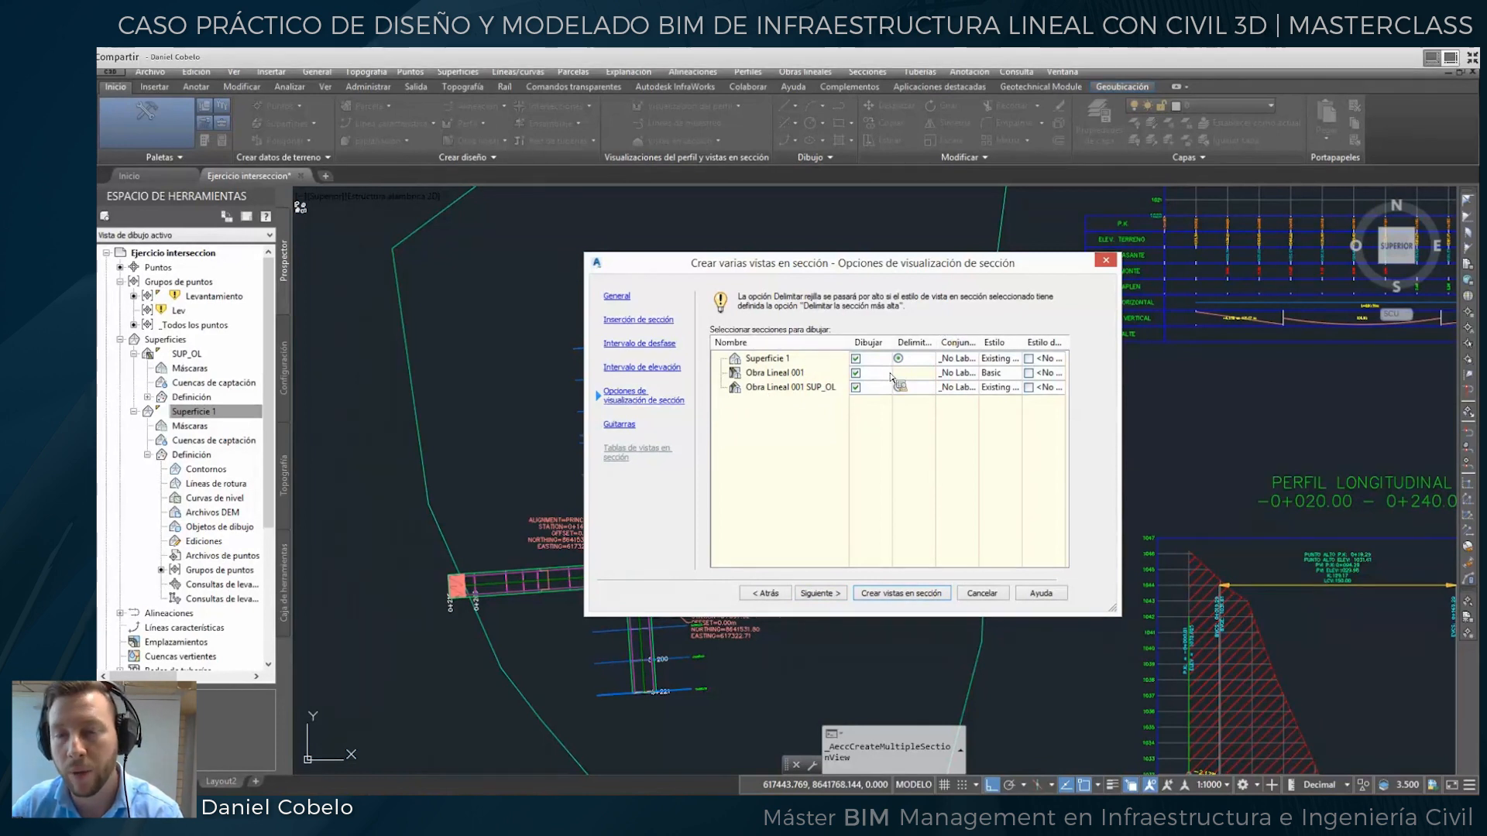
{"action": "left_click", "coordinate": [827, 600]}
{"action": "left_click", "coordinate": [825, 312]}
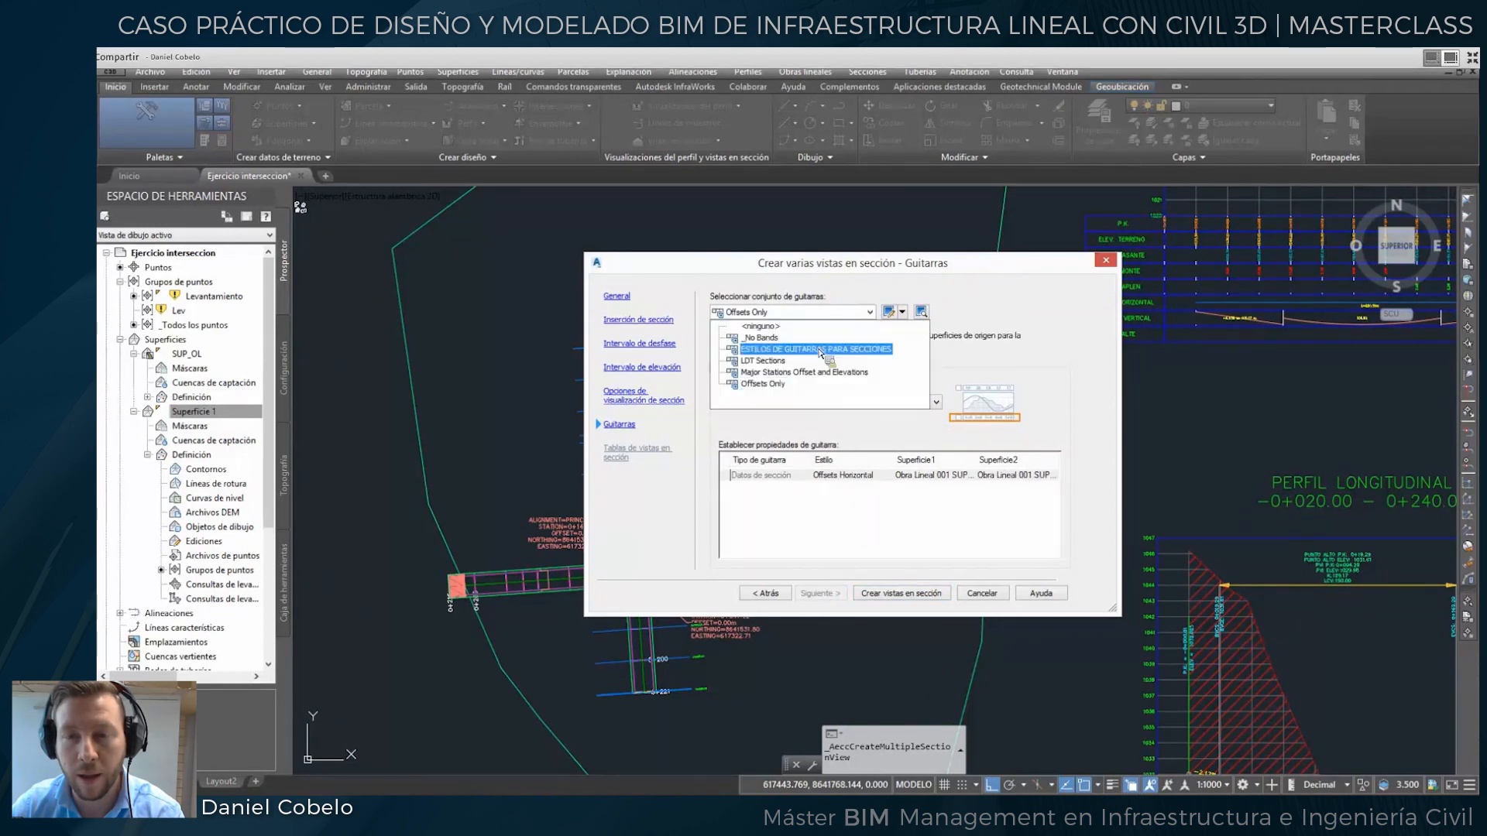
{"action": "left_click", "coordinate": [820, 350]}
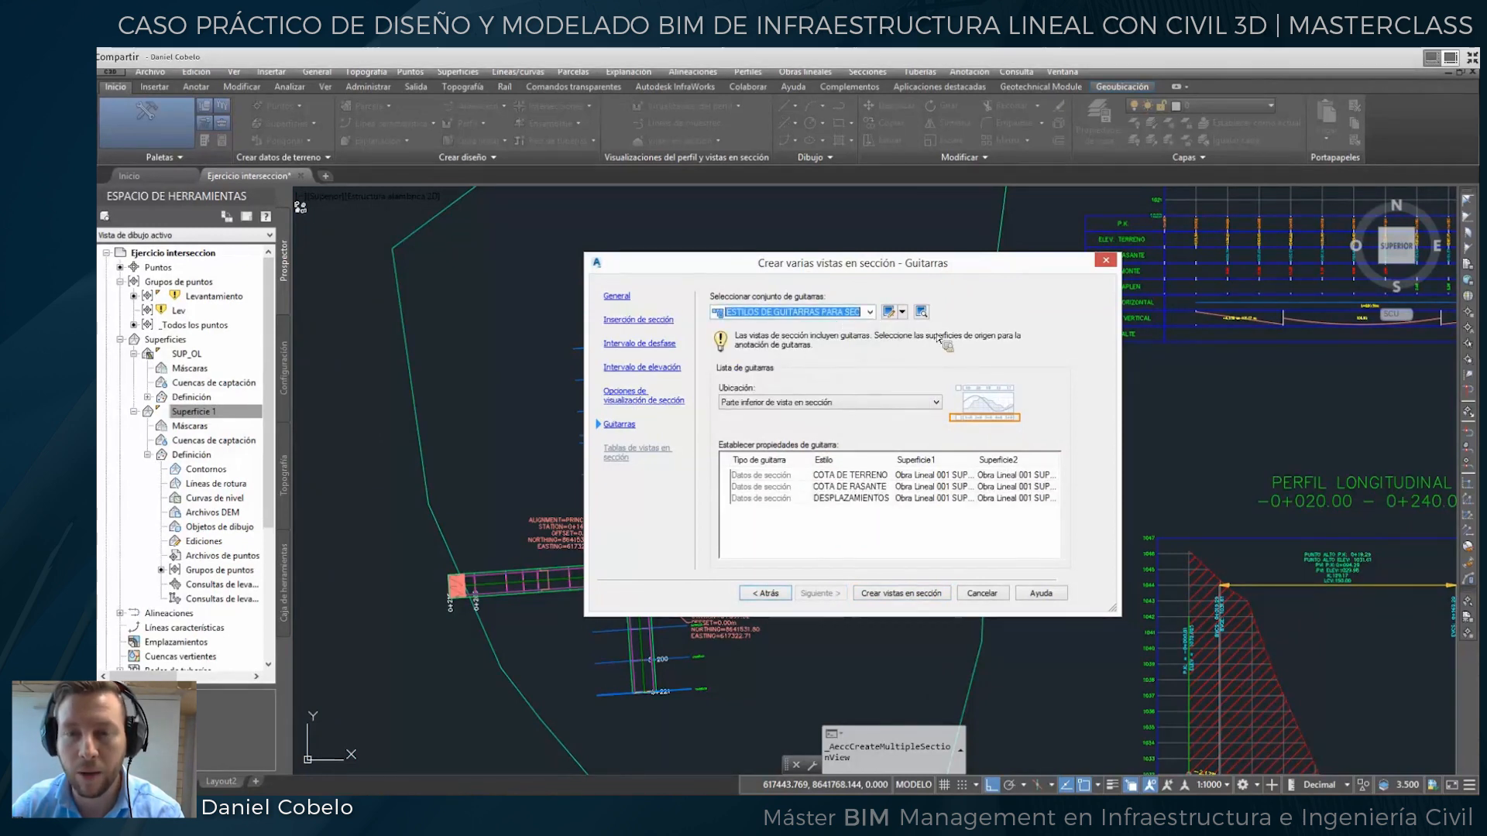
Create the section views and place them in the empty area east of the longitudinal profile views.
{"action": "left_click", "coordinate": [898, 594]}
{"action": "scroll", "coordinate": [991, 474], "scroll_direction": "down", "scroll_amount": 5}
{"action": "middle_click_drag", "start_coordinate": [970, 467], "coordinate": [780, 453]}
{"action": "scroll", "coordinate": [828, 435], "scroll_direction": "up", "scroll_amount": 2}
{"action": "left_click", "coordinate": [870, 373]}
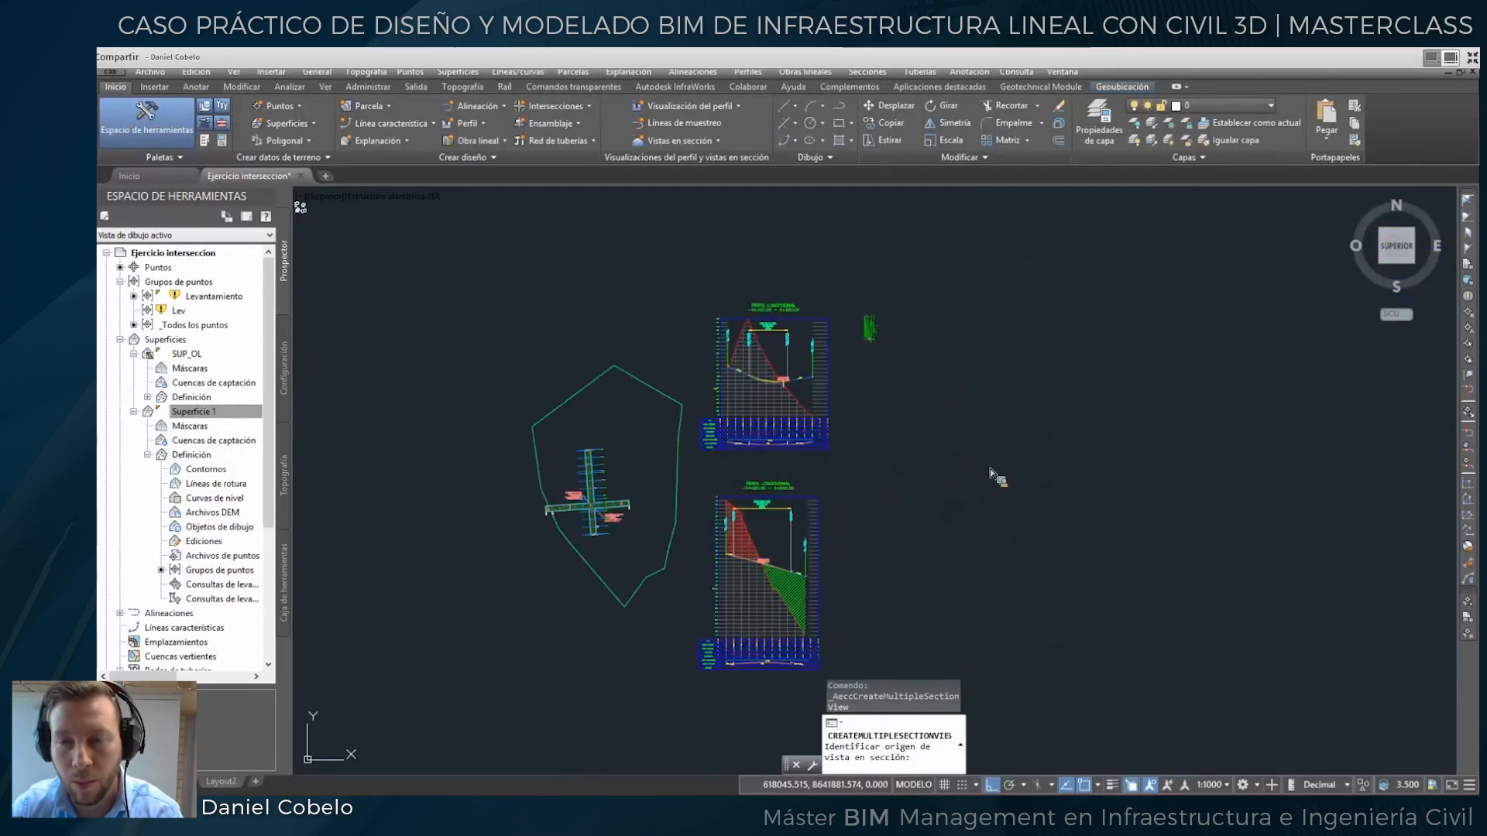
{"action": "scroll", "coordinate": [885, 324], "scroll_direction": "down", "scroll_amount": 3}
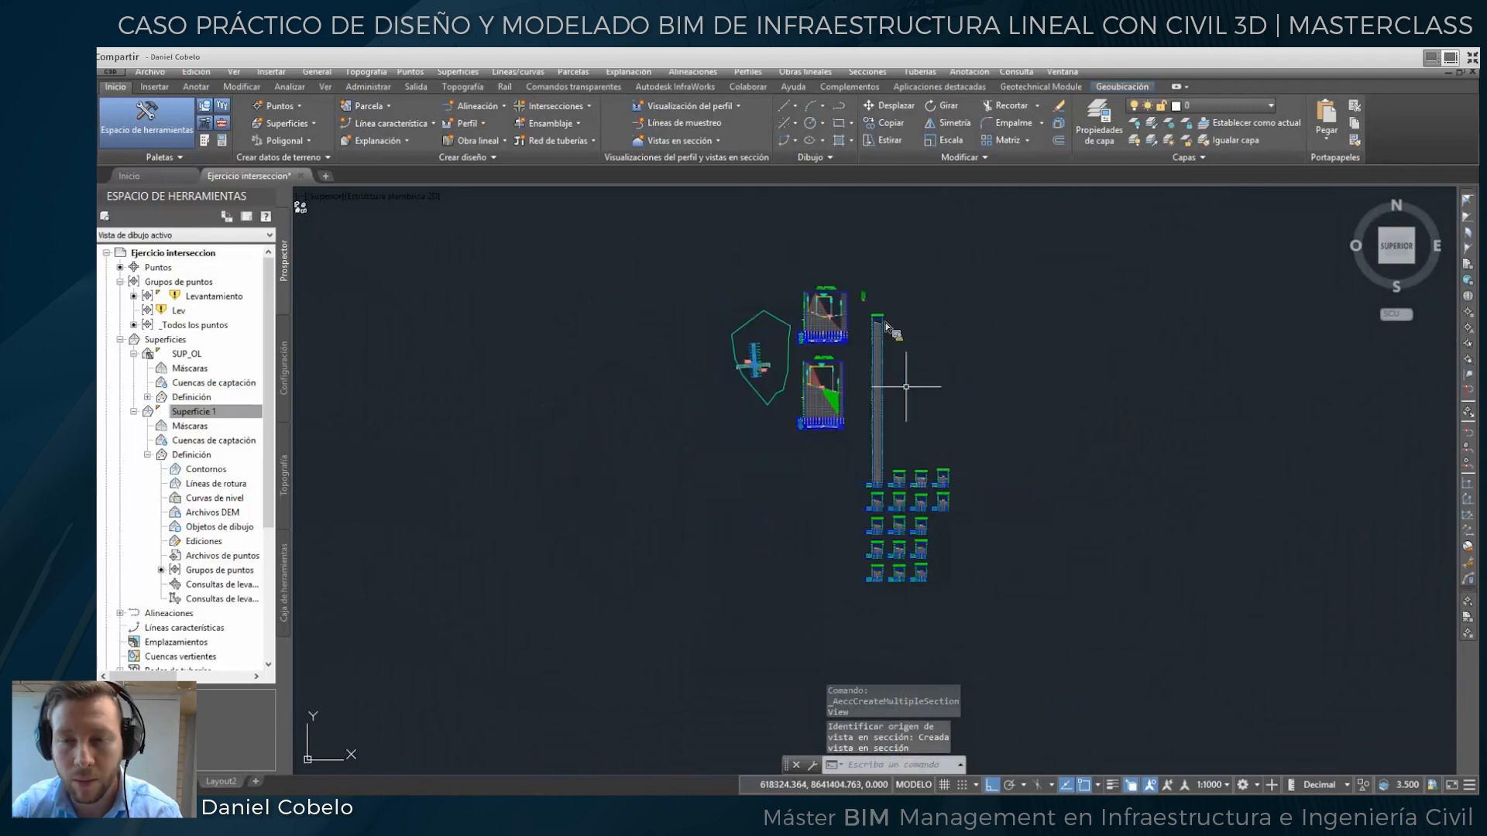
Examine the generated section views of Principal, comparing the terrain and corridor lines and the band data across stations.
{"action": "scroll", "coordinate": [885, 348], "scroll_direction": "up", "scroll_amount": 3}
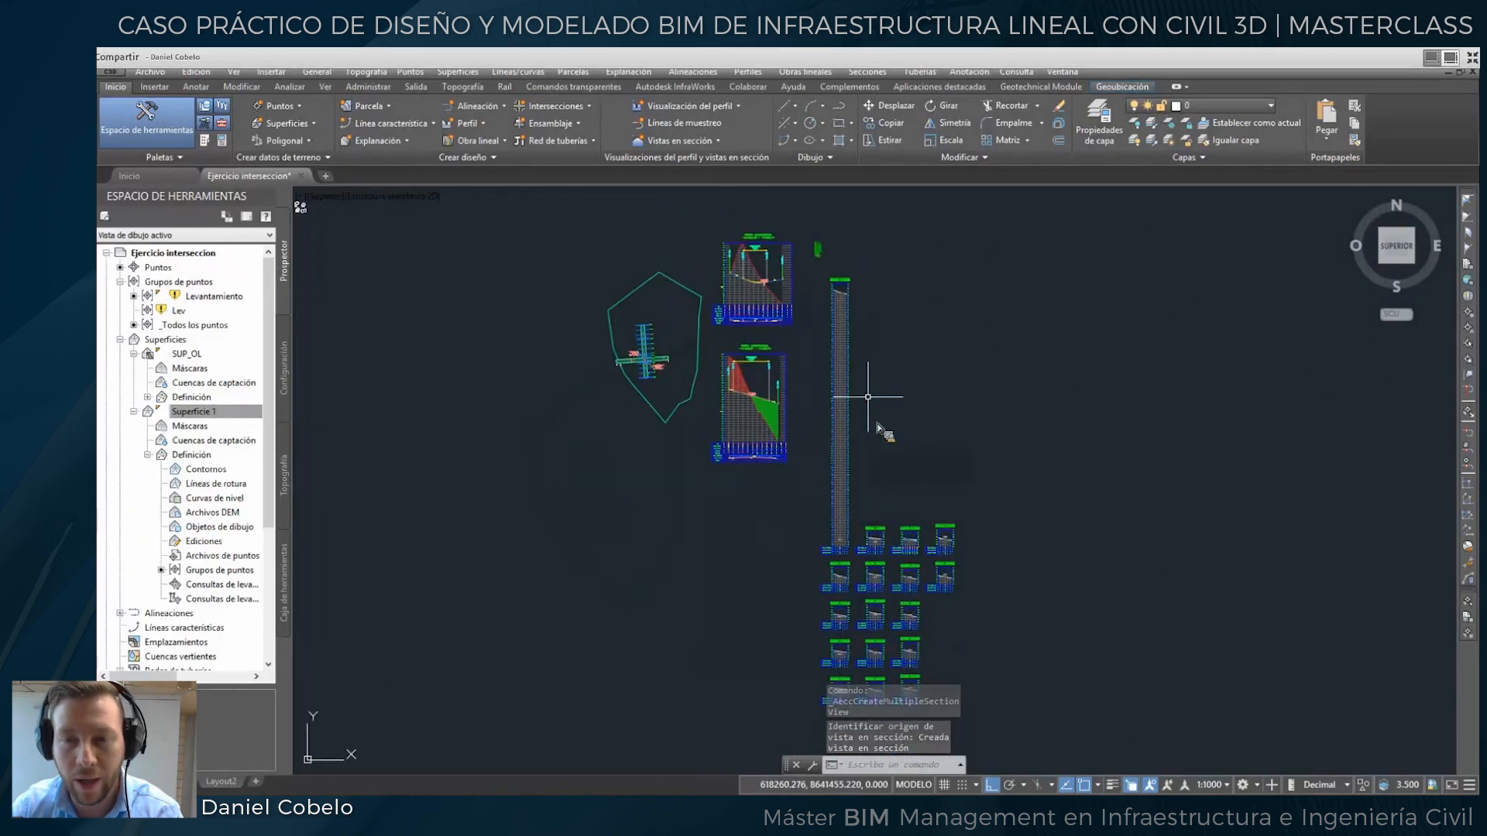
{"action": "scroll", "coordinate": [616, 387], "scroll_direction": "up", "scroll_amount": 6}
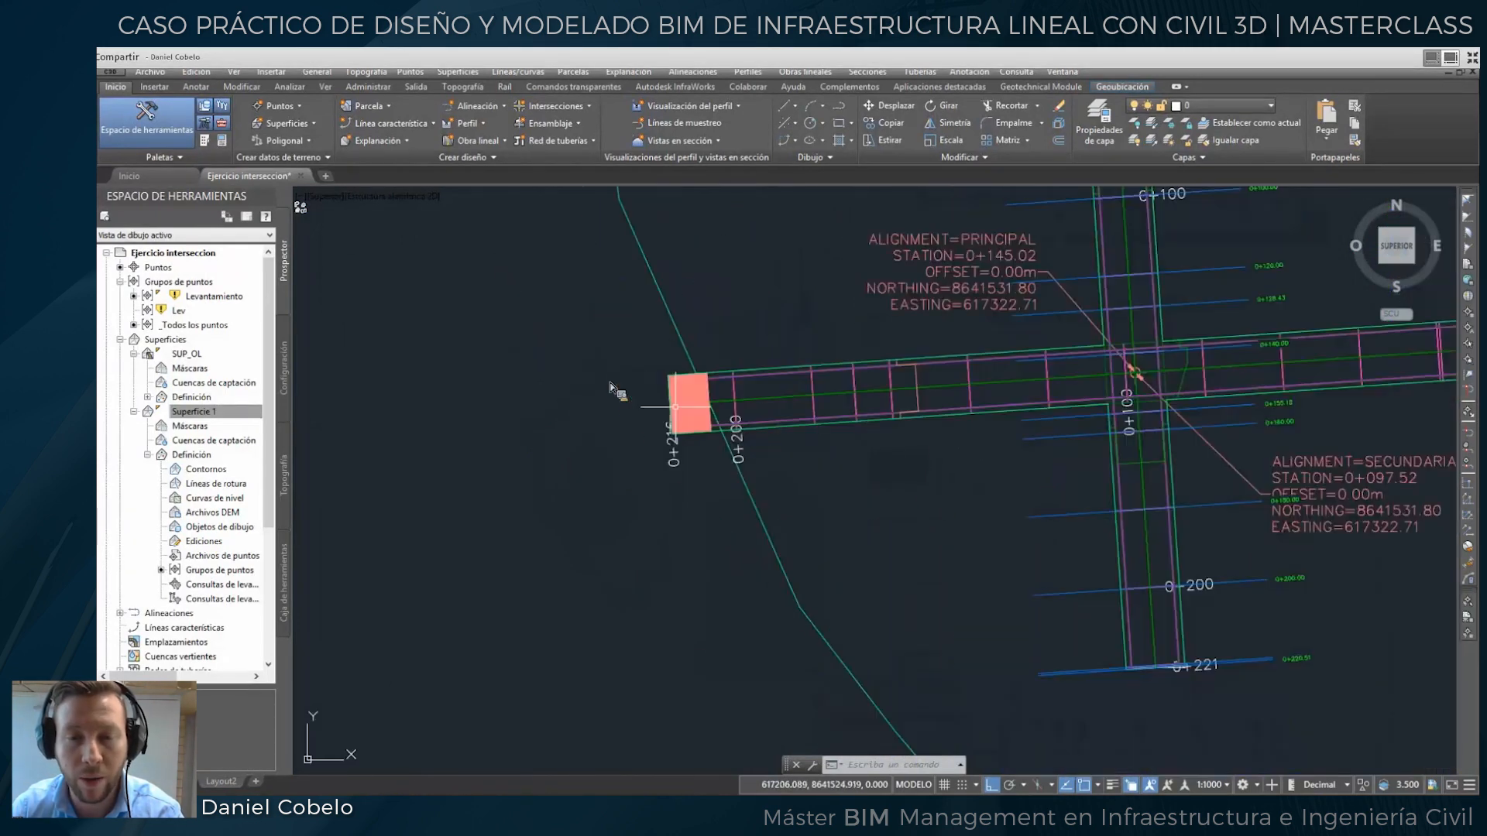
{"action": "scroll", "coordinate": [704, 417], "scroll_direction": "down", "scroll_amount": 12}
{"action": "mouse_move", "coordinate": [960, 484]}
{"action": "middle_mouse_down"}
{"action": "mouse_move", "coordinate": [855, 454]}
{"action": "mouse_move", "coordinate": [805, 391]}
{"action": "mouse_move", "coordinate": [786, 439]}
{"action": "middle_mouse_up"}
{"action": "scroll", "coordinate": [787, 403], "scroll_direction": "up", "scroll_amount": 10}
{"action": "scroll", "coordinate": [937, 388], "scroll_direction": "up", "scroll_amount": 4}
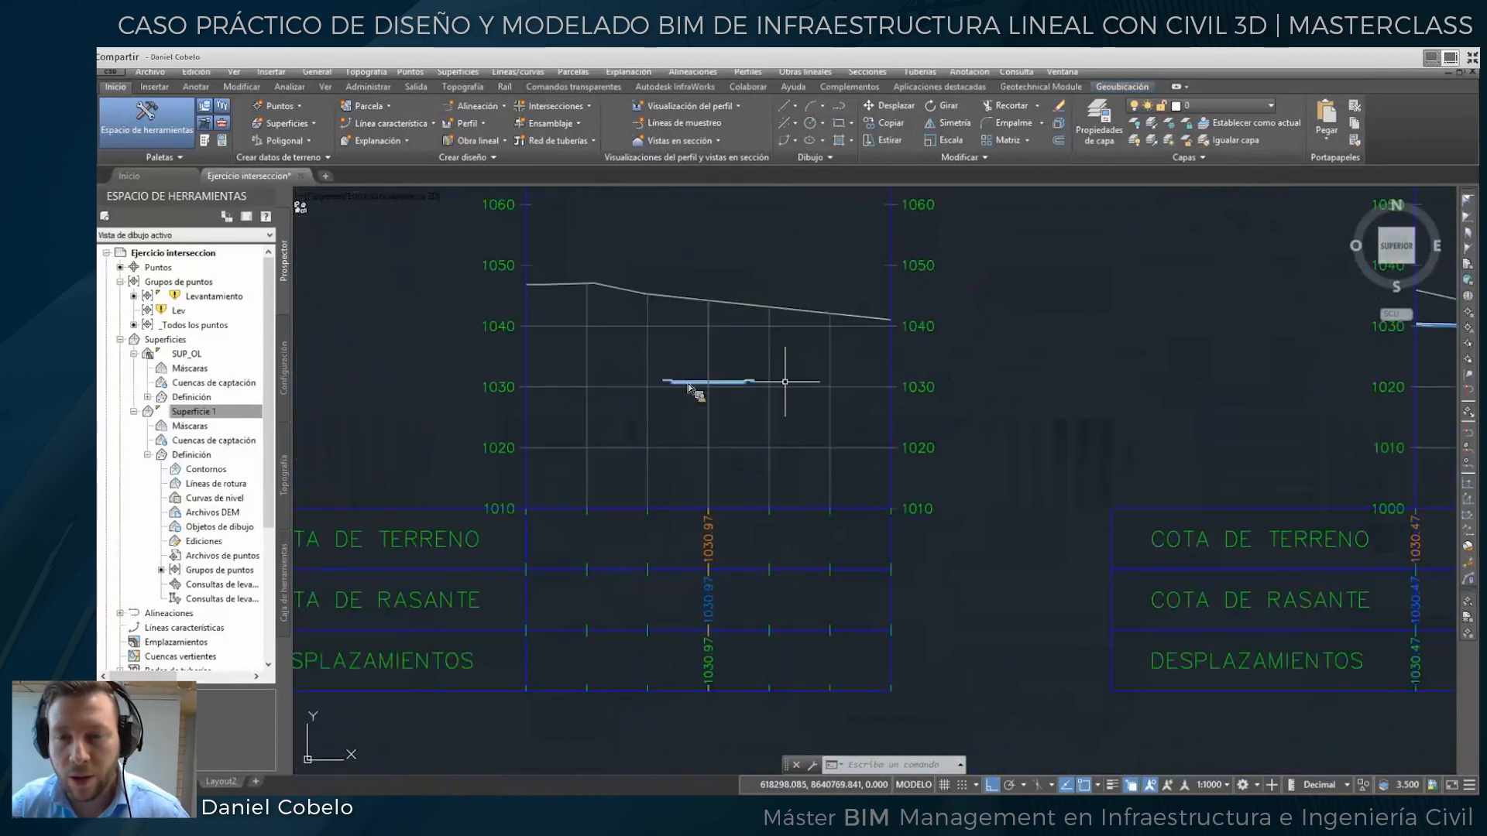
{"action": "scroll", "coordinate": [895, 422], "scroll_direction": "down", "scroll_amount": 4}
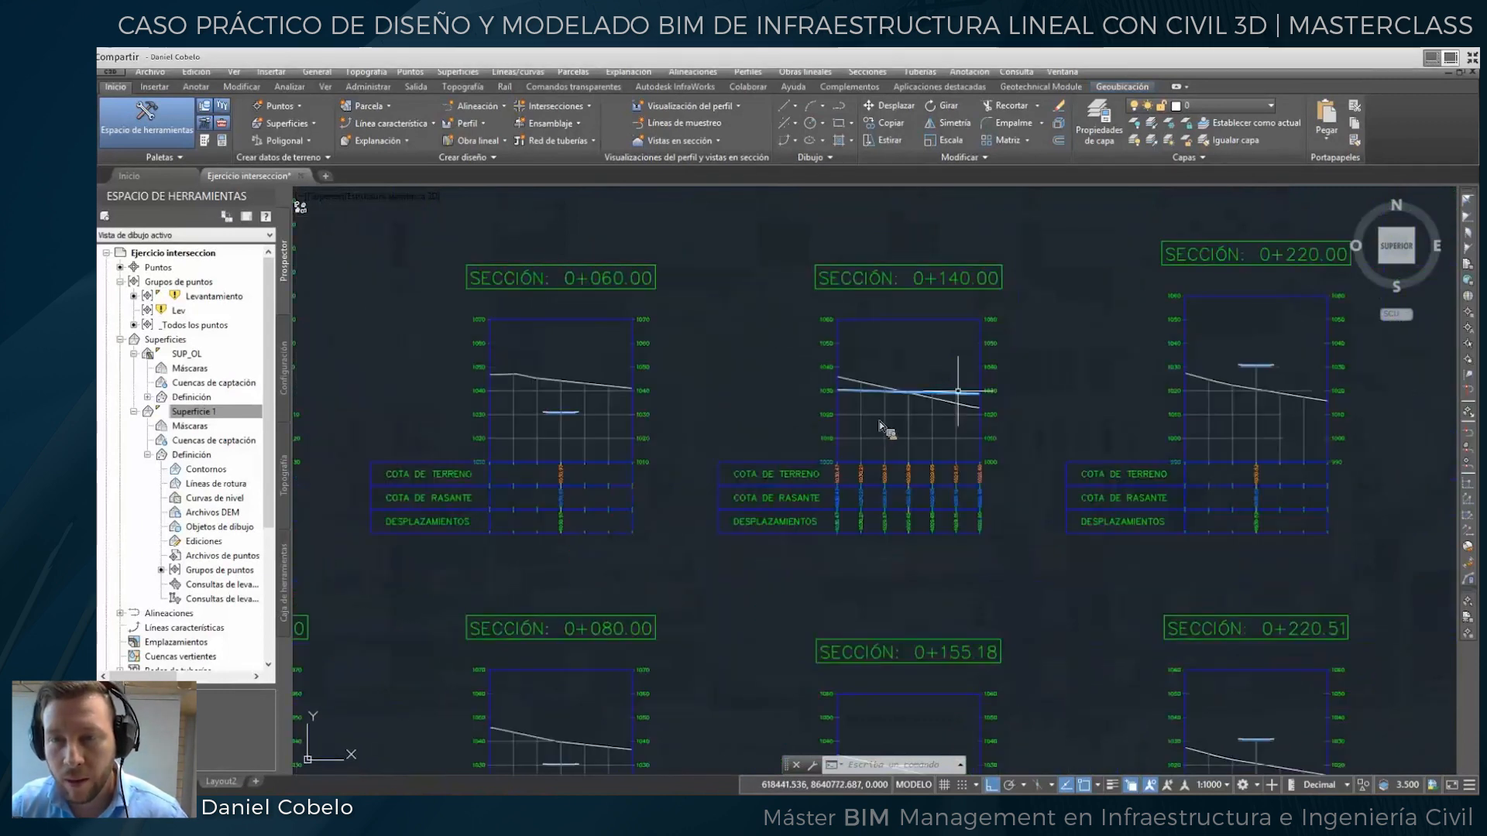
{"action": "middle_click_drag", "start_coordinate": [1066, 638], "coordinate": [1065, 498]}
{"action": "mouse_move", "coordinate": [907, 662]}
{"action": "middle_mouse_down"}
{"action": "mouse_move", "coordinate": [965, 505]}
{"action": "mouse_move", "coordinate": [1099, 435]}
{"action": "middle_mouse_up"}
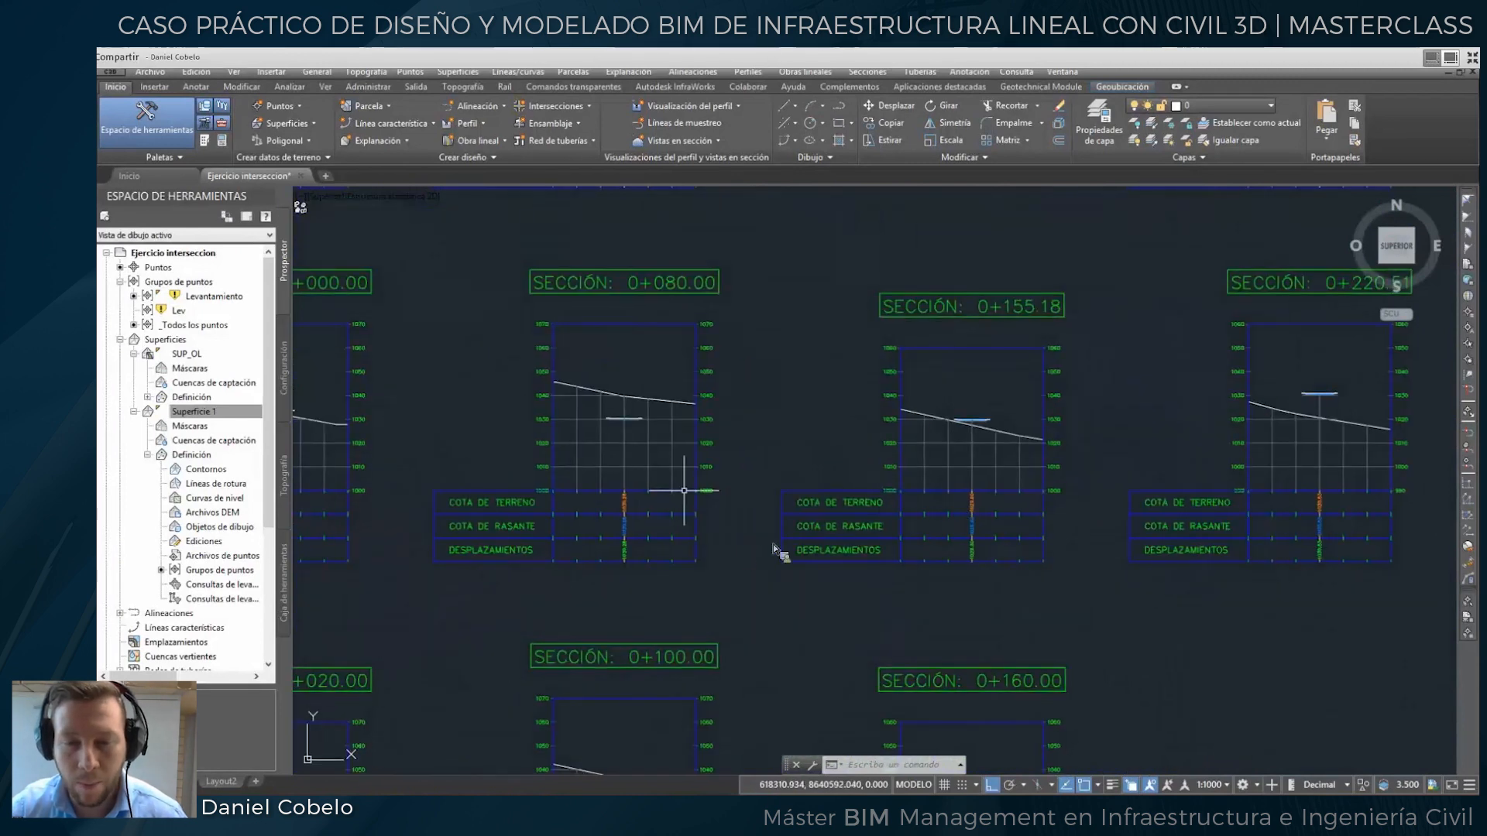
{"action": "scroll", "coordinate": [737, 550], "scroll_direction": "down", "scroll_amount": 6}
{"action": "middle_click_drag", "start_coordinate": [652, 583], "coordinate": [802, 601]}
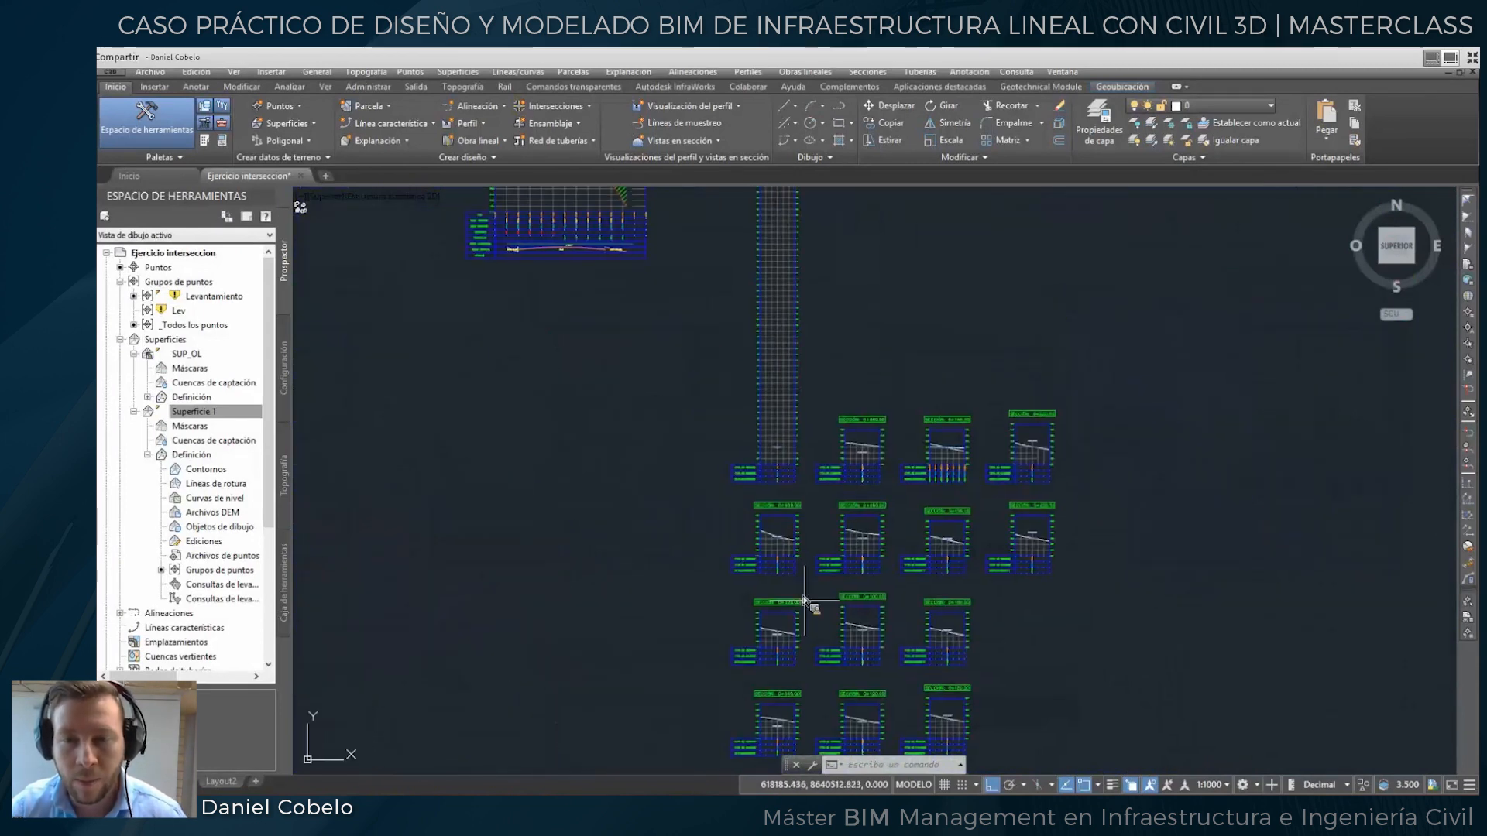
{"action": "scroll", "coordinate": [714, 465], "scroll_direction": "down", "scroll_amount": 2}
{"action": "middle_click_drag", "start_coordinate": [698, 437], "coordinate": [726, 534]}
{"action": "middle_click_drag", "start_coordinate": [723, 461], "coordinate": [724, 569]}
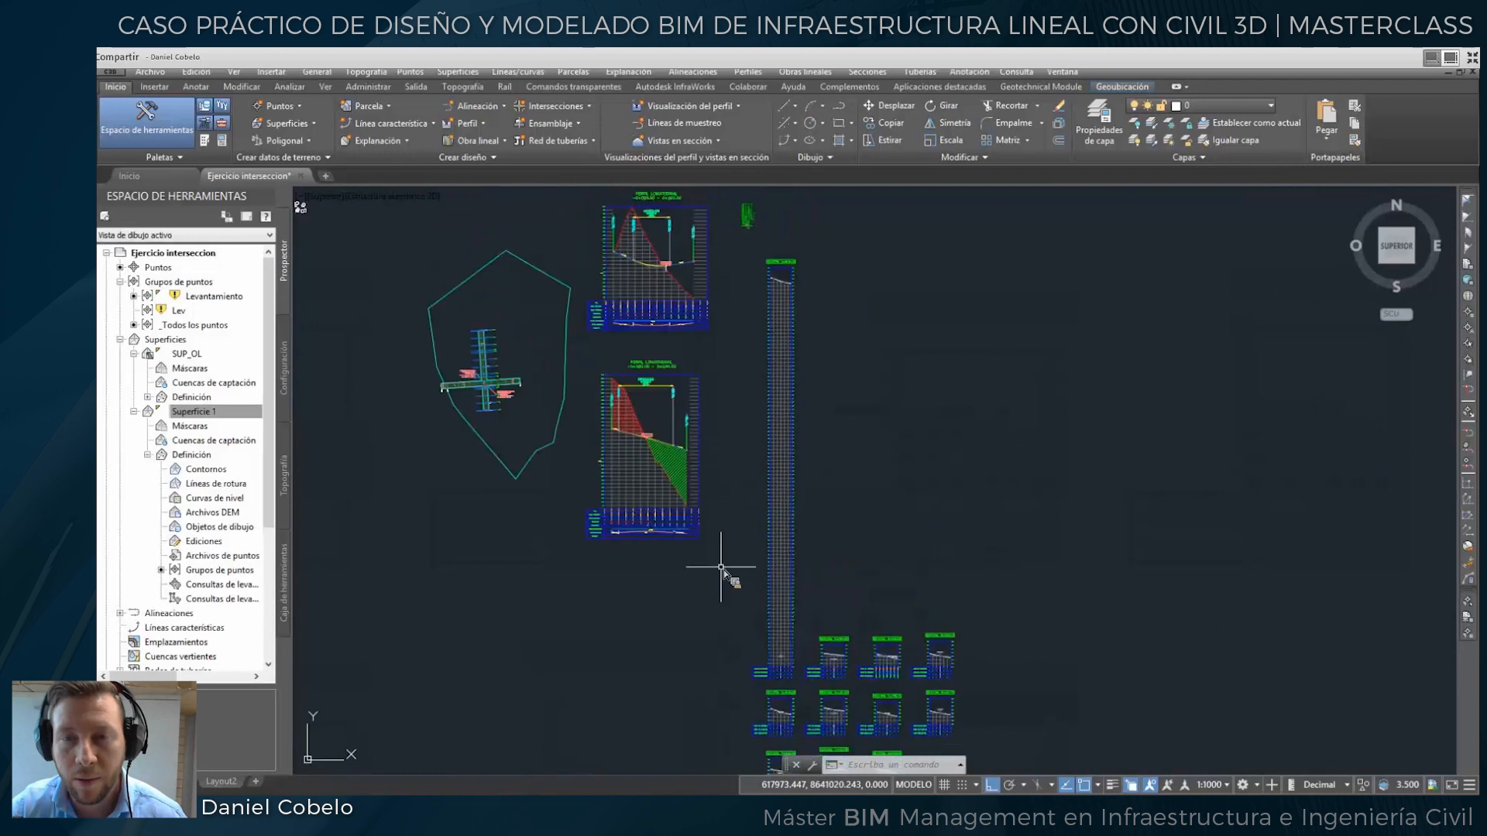
{"action": "mouse_move", "coordinate": [836, 435]}
{"action": "middle_mouse_down"}
{"action": "mouse_move", "coordinate": [850, 458]}
{"action": "mouse_move", "coordinate": [839, 422]}
{"action": "middle_mouse_up"}
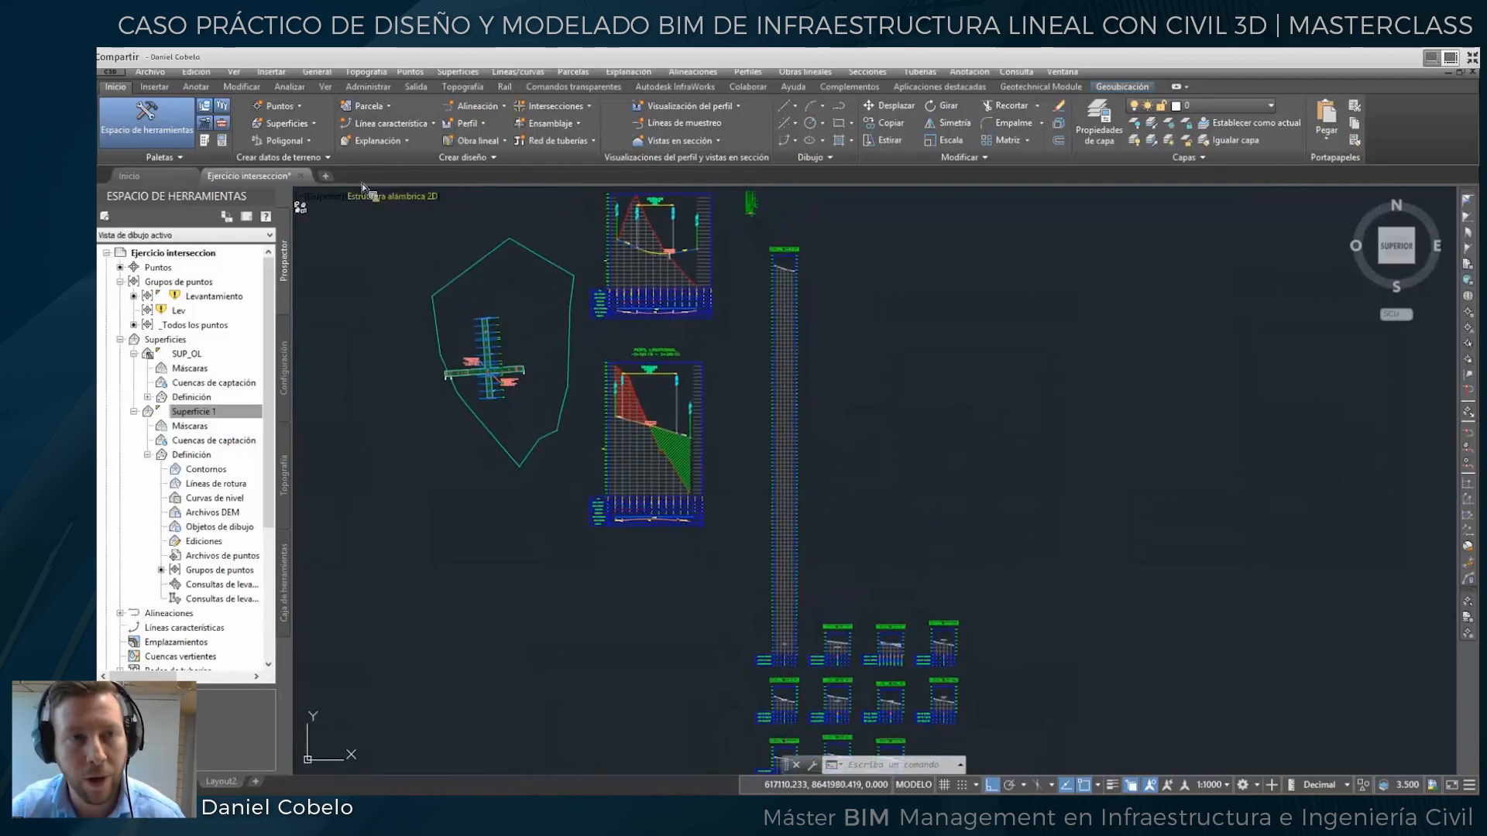
Compute the LM_1 materials with the Cut and Fill criteria, assigning Superficie 1 to EG and Obra Lineal 001 SUP_OL to DATUM.
{"action": "left_click", "coordinate": [289, 86]}
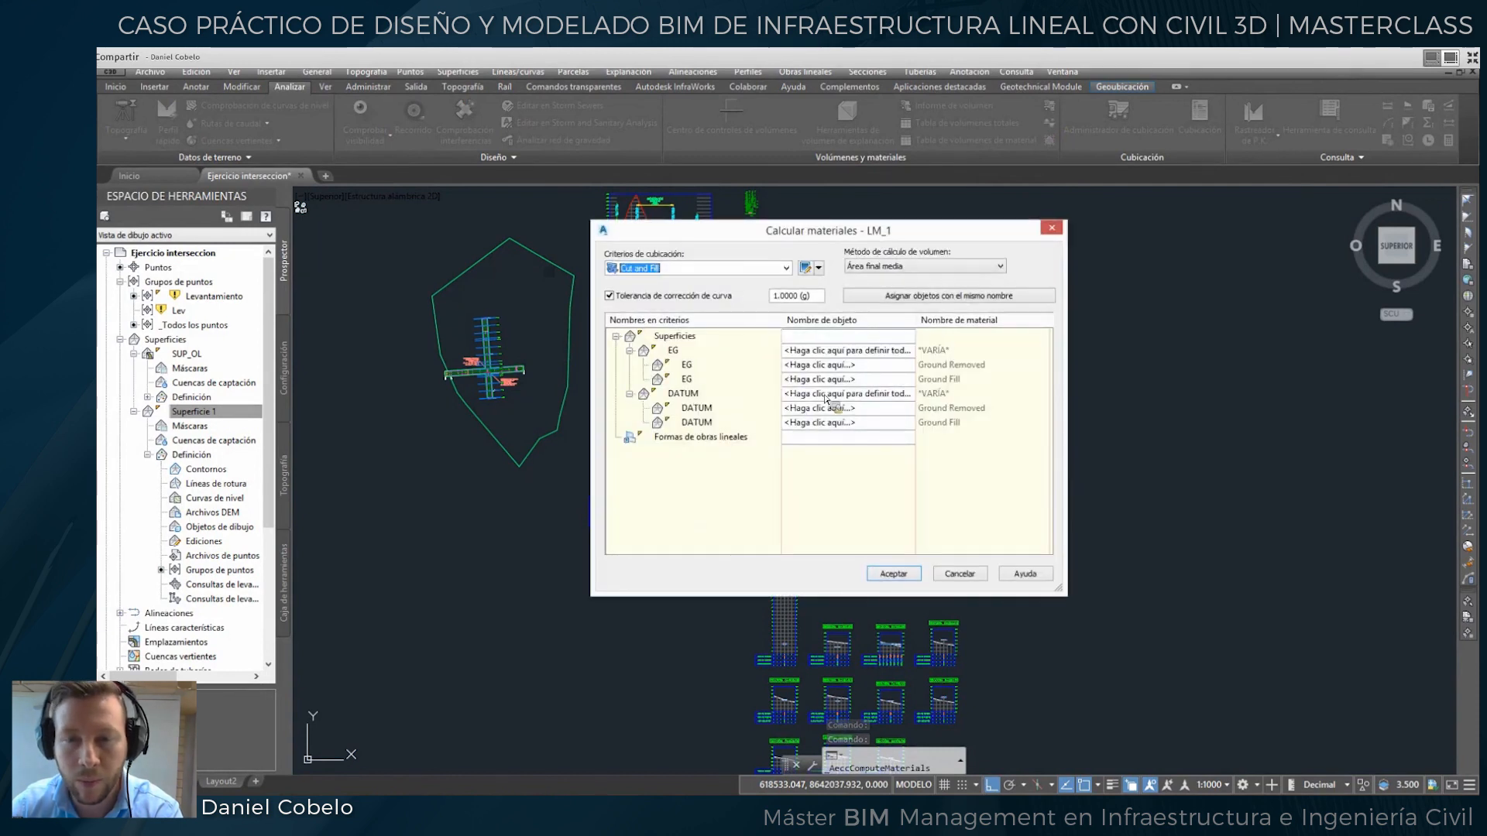
{"action": "left_click", "coordinate": [833, 351]}
{"action": "left_click", "coordinate": [818, 367]}
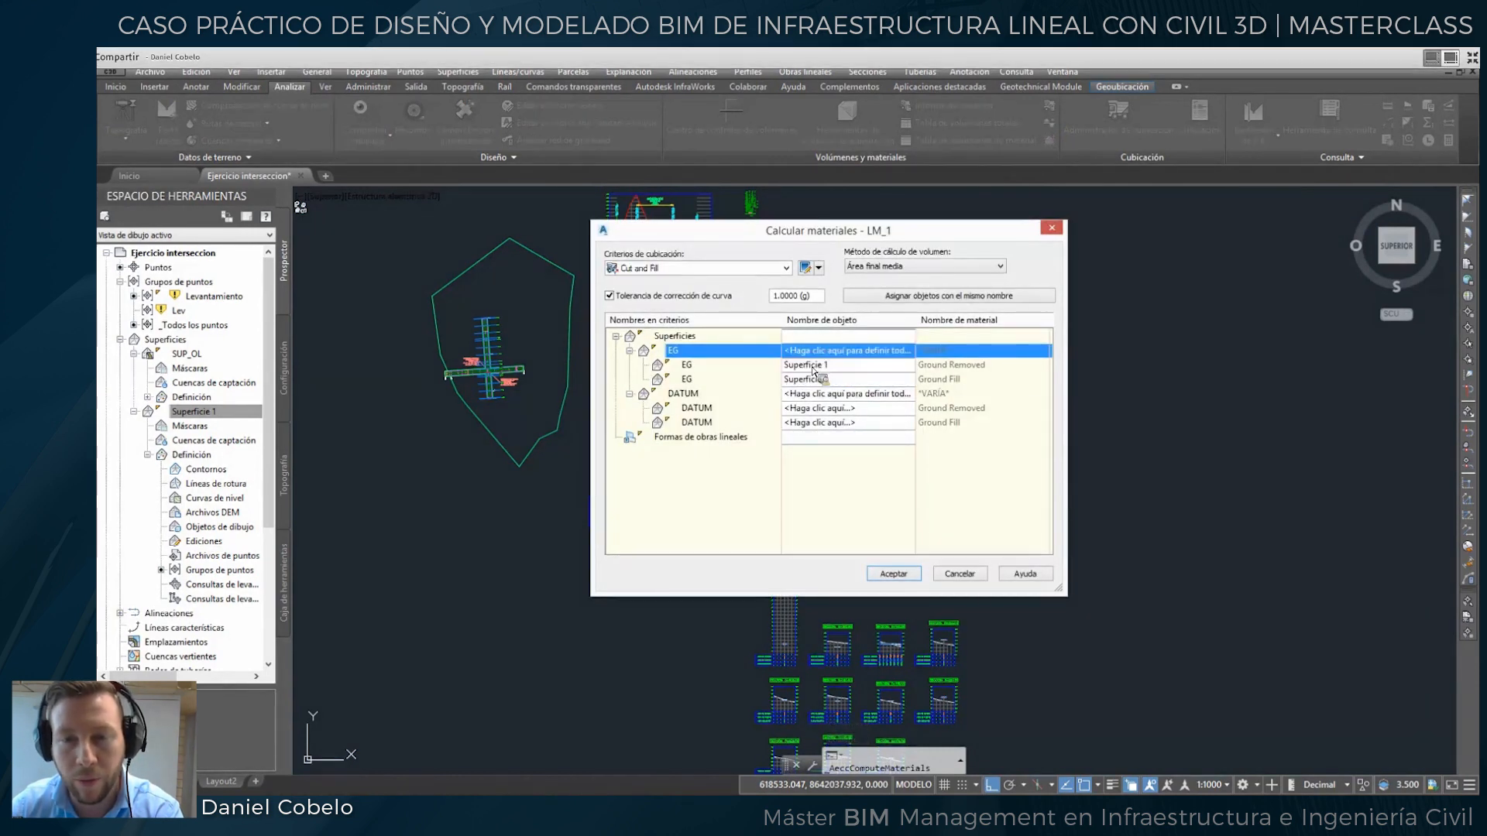
{"action": "left_click", "coordinate": [844, 395]}
{"action": "left_click", "coordinate": [811, 421]}
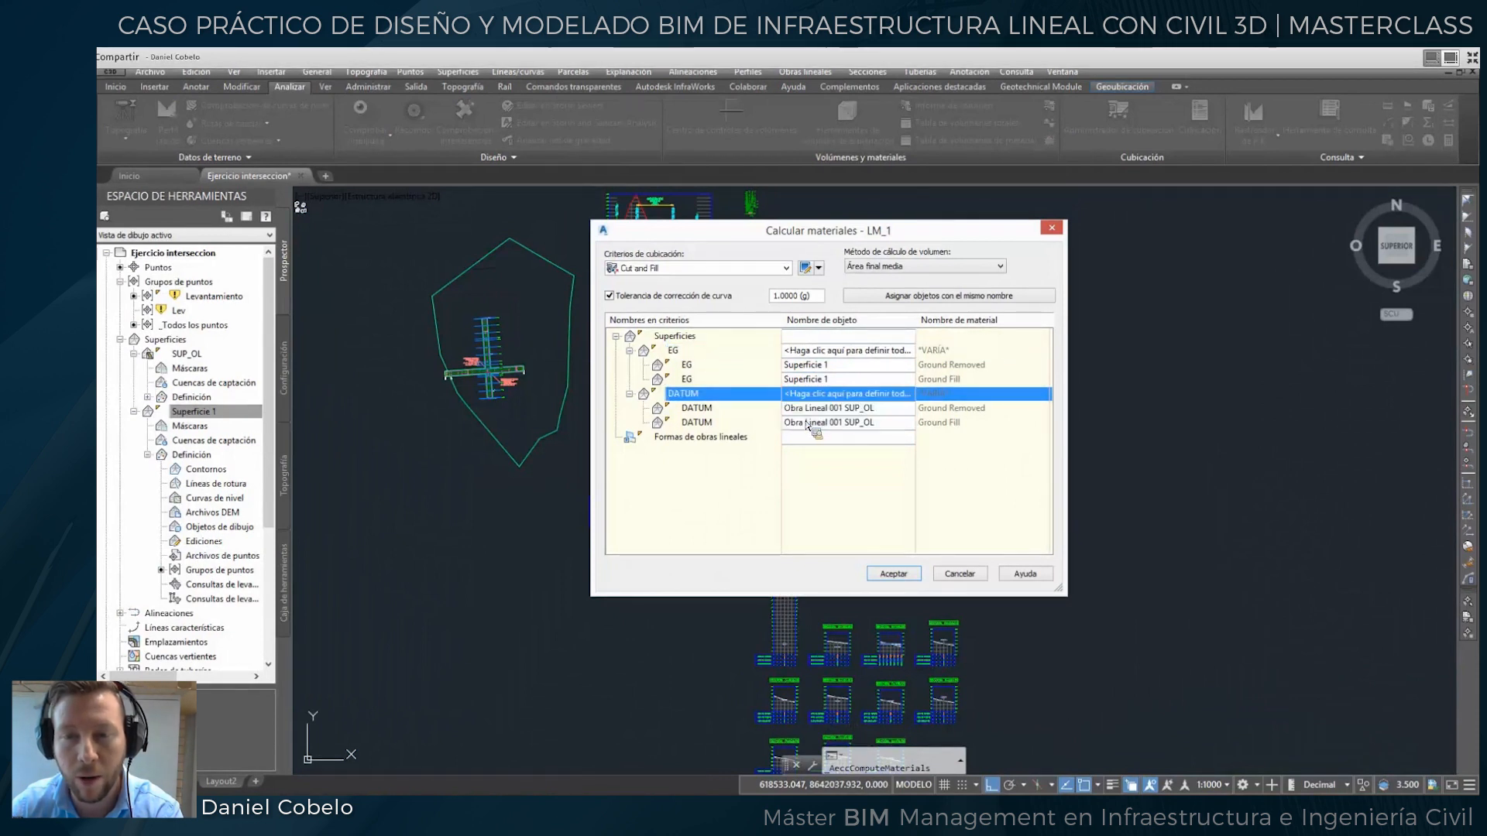
{"action": "left_click", "coordinate": [893, 574]}
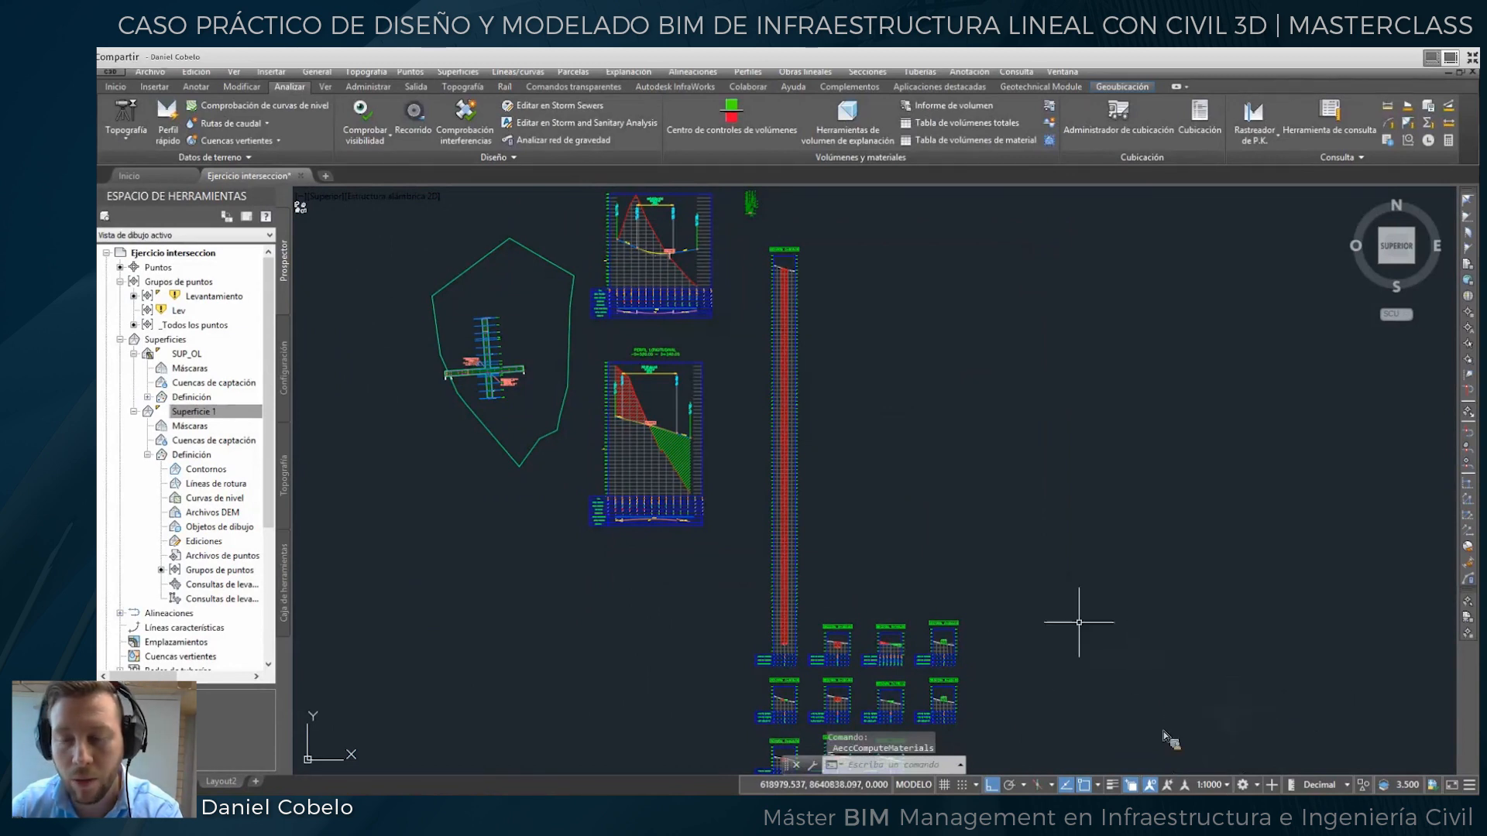
Inspect the cut and fill hatching across the section views.
{"action": "scroll", "coordinate": [1030, 604], "scroll_direction": "up", "scroll_amount": 5}
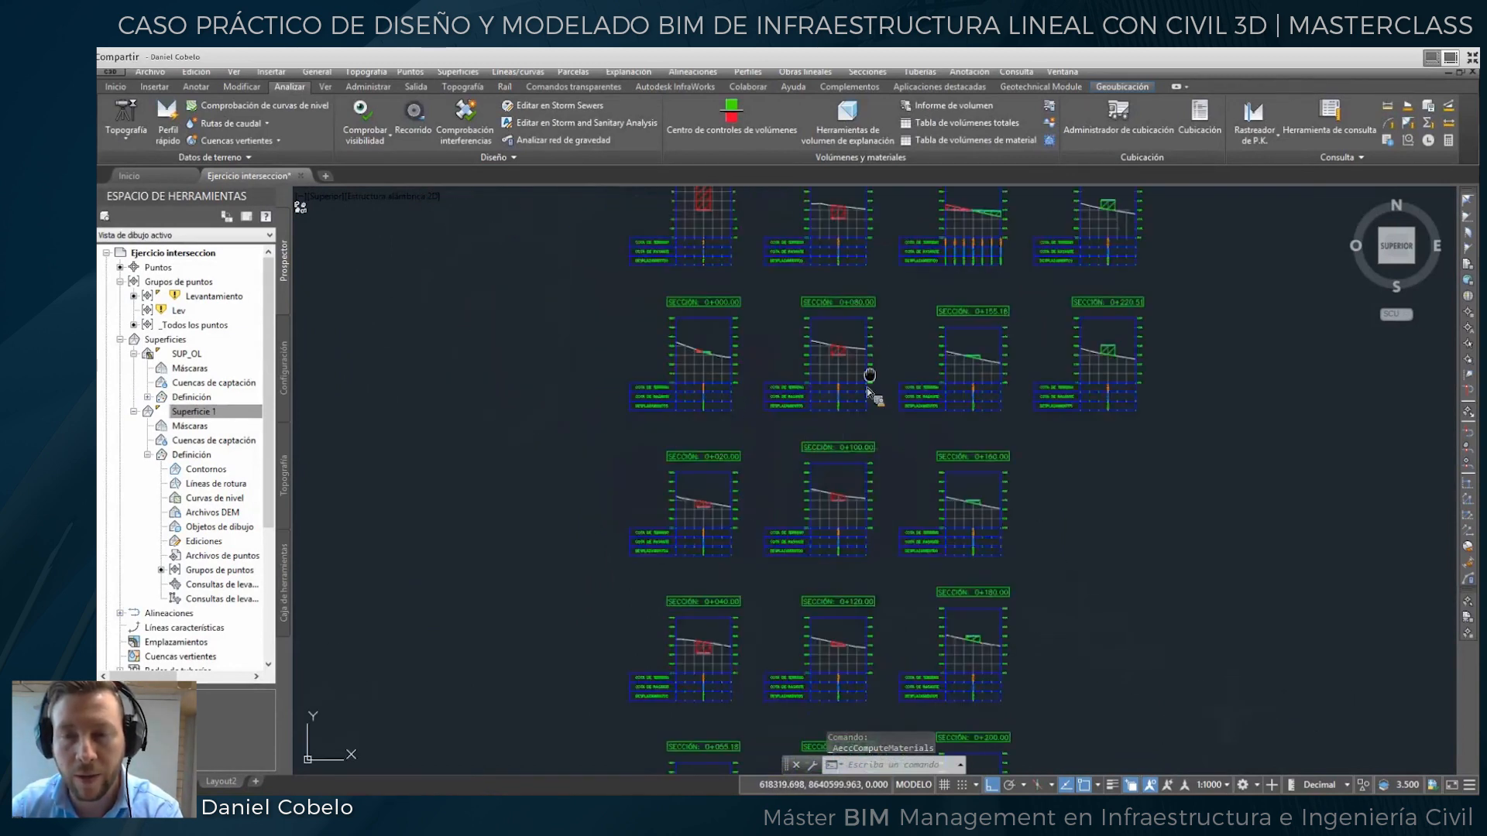
{"action": "scroll", "coordinate": [875, 391], "scroll_direction": "up", "scroll_amount": 4}
{"action": "scroll", "coordinate": [806, 344], "scroll_direction": "up", "scroll_amount": 2}
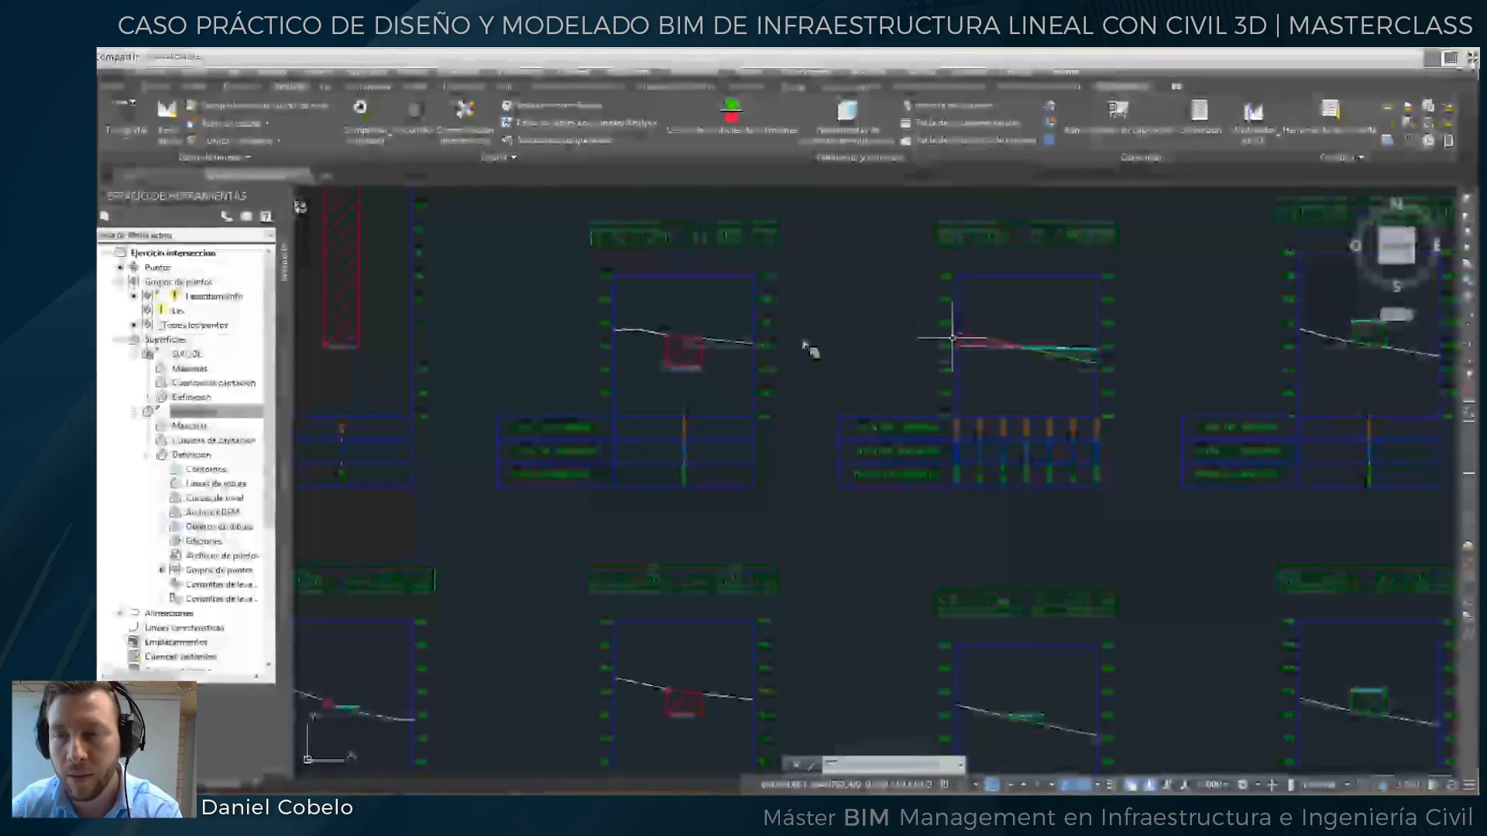
{"action": "scroll", "coordinate": [847, 527], "scroll_direction": "down", "scroll_amount": 2}
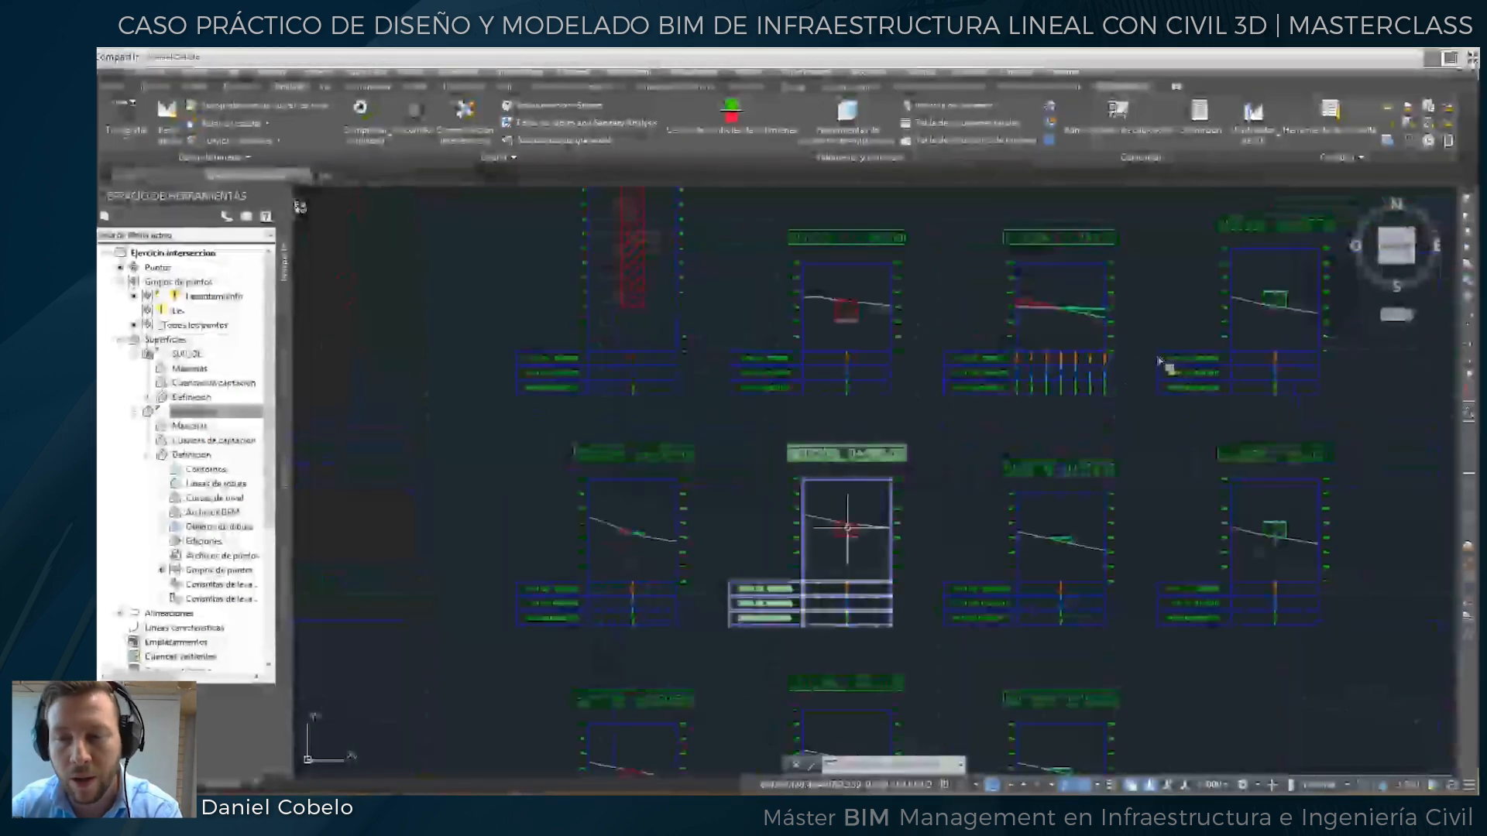
{"action": "mouse_move", "coordinate": [1073, 536]}
{"action": "middle_mouse_down"}
{"action": "mouse_move", "coordinate": [1089, 433]}
{"action": "mouse_move", "coordinate": [1159, 361]}
{"action": "middle_mouse_up"}
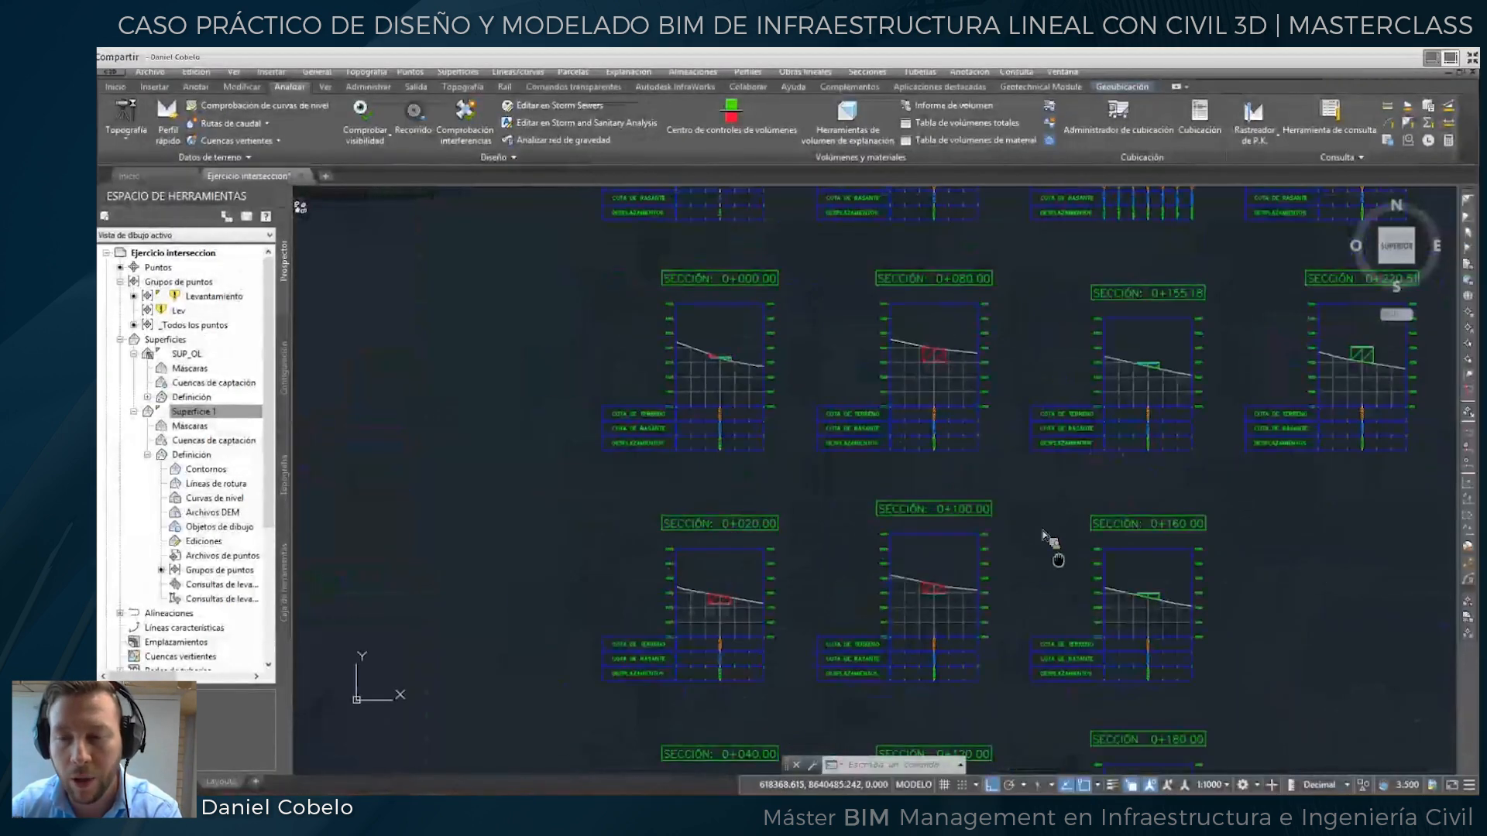
{"action": "scroll", "coordinate": [757, 602], "scroll_direction": "down", "scroll_amount": 3}
{"action": "middle_click_drag", "start_coordinate": [806, 342], "coordinate": [668, 361]}
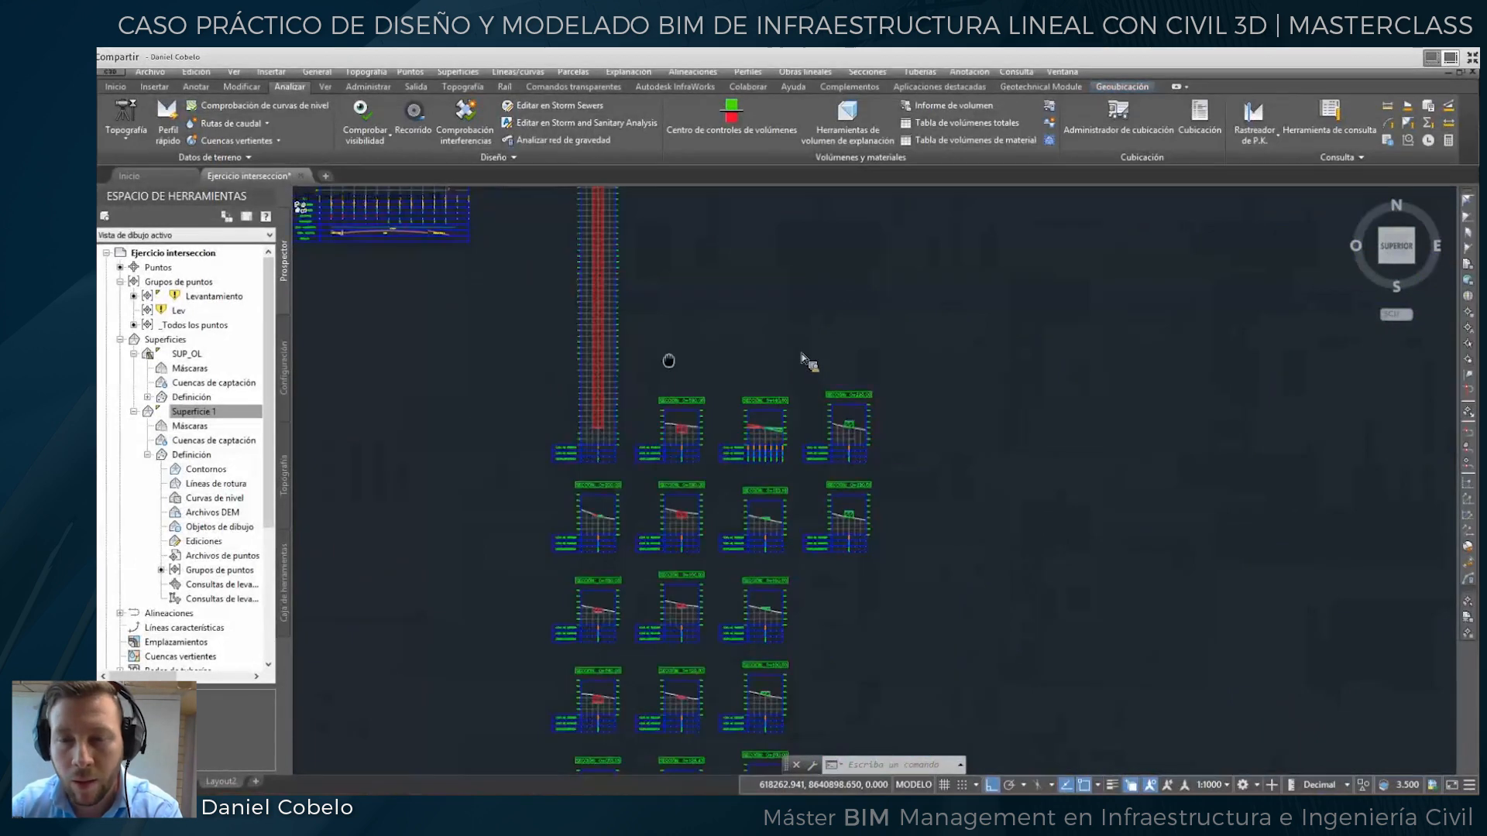
Add a material volume table in ESTILO TABLA DE VOLUMENES style, covering Ground Removed and Ground Fill, to section view 0+220.51.
{"action": "scroll", "coordinate": [882, 387], "scroll_direction": "up", "scroll_amount": 4}
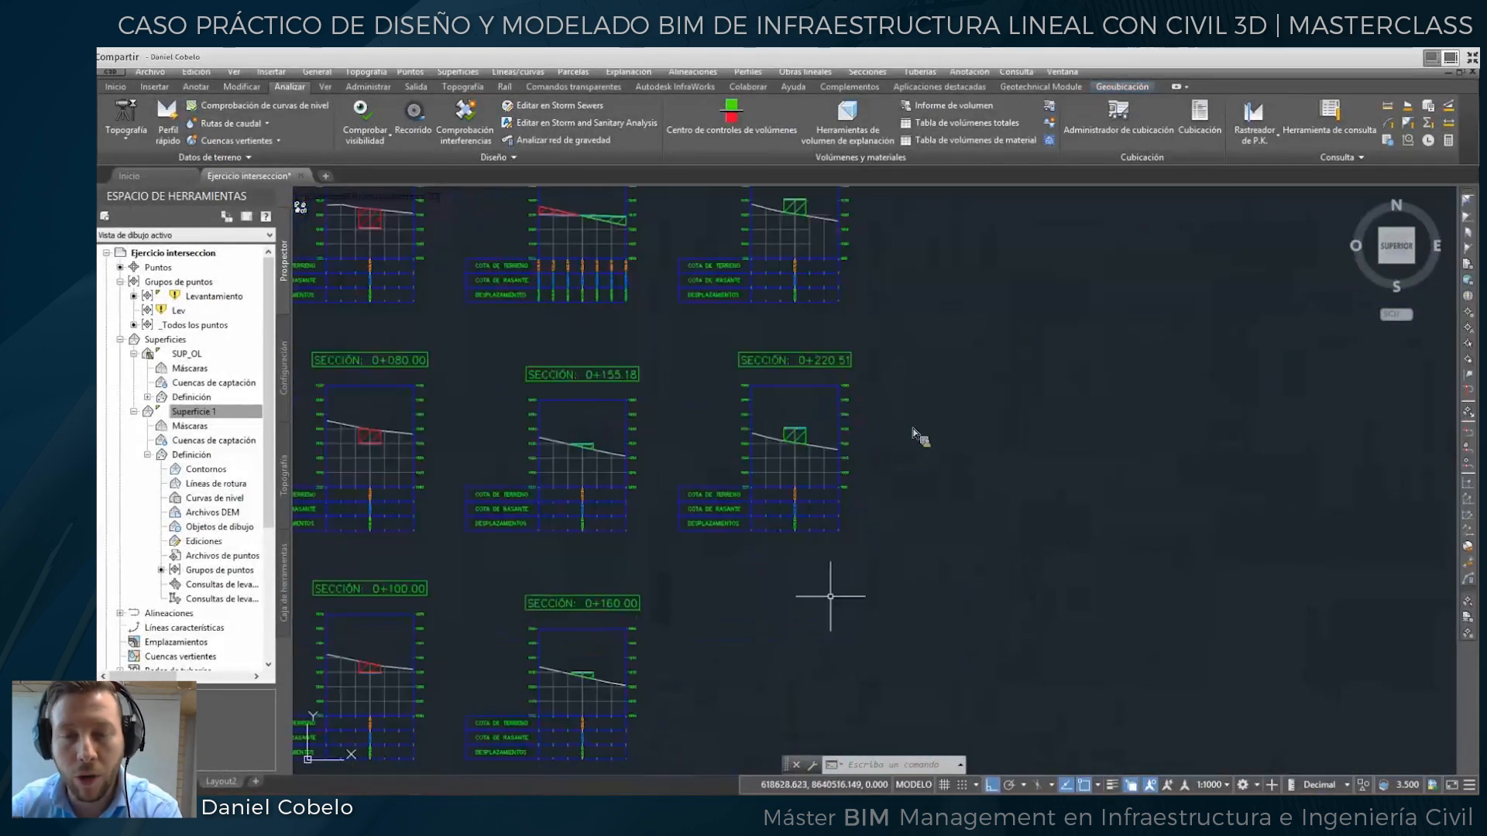
{"action": "scroll", "coordinate": [811, 528], "scroll_direction": "up", "scroll_amount": 3}
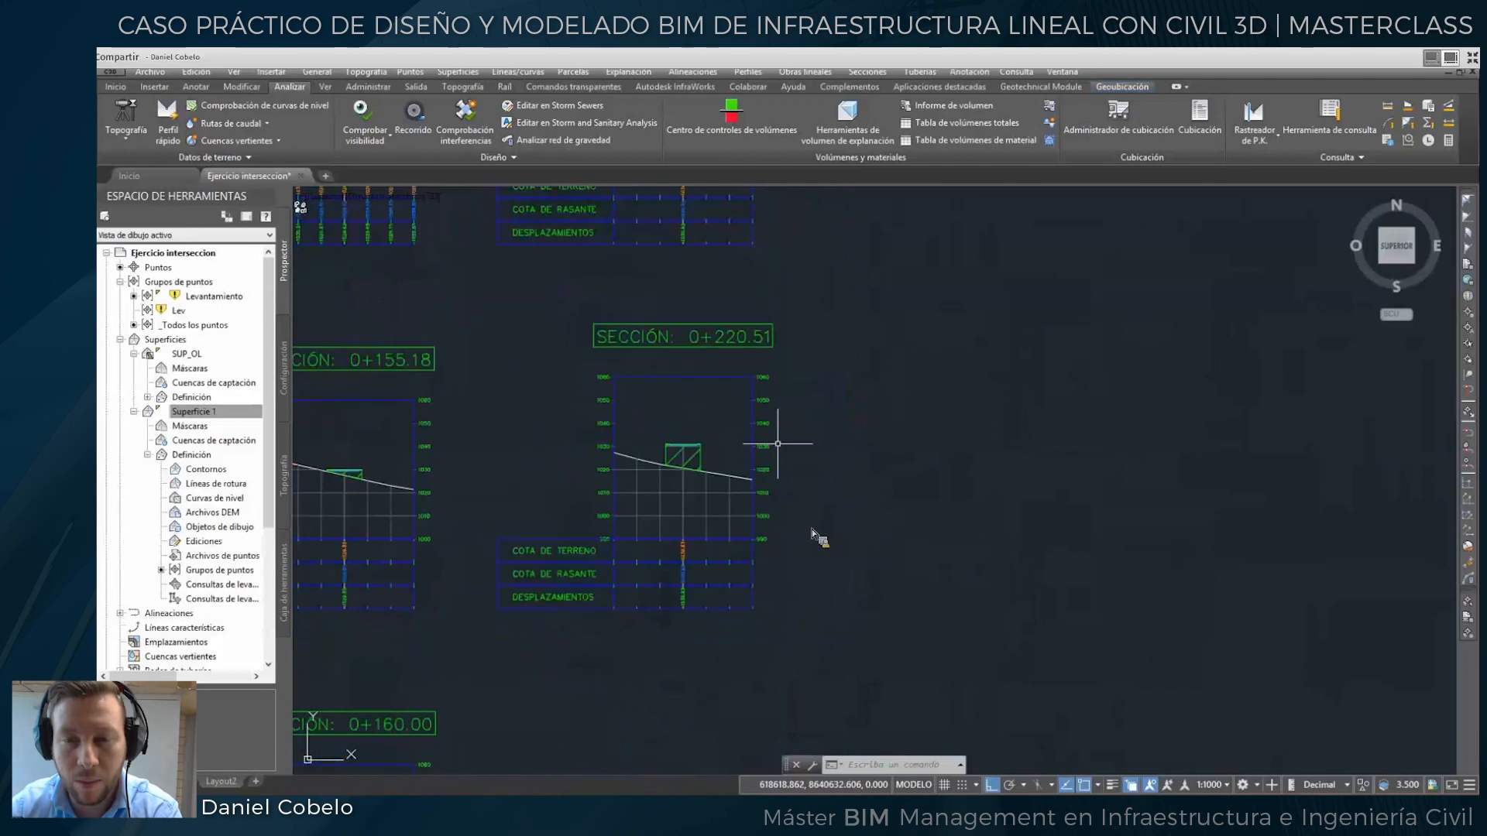
{"action": "left_click", "coordinate": [754, 412]}
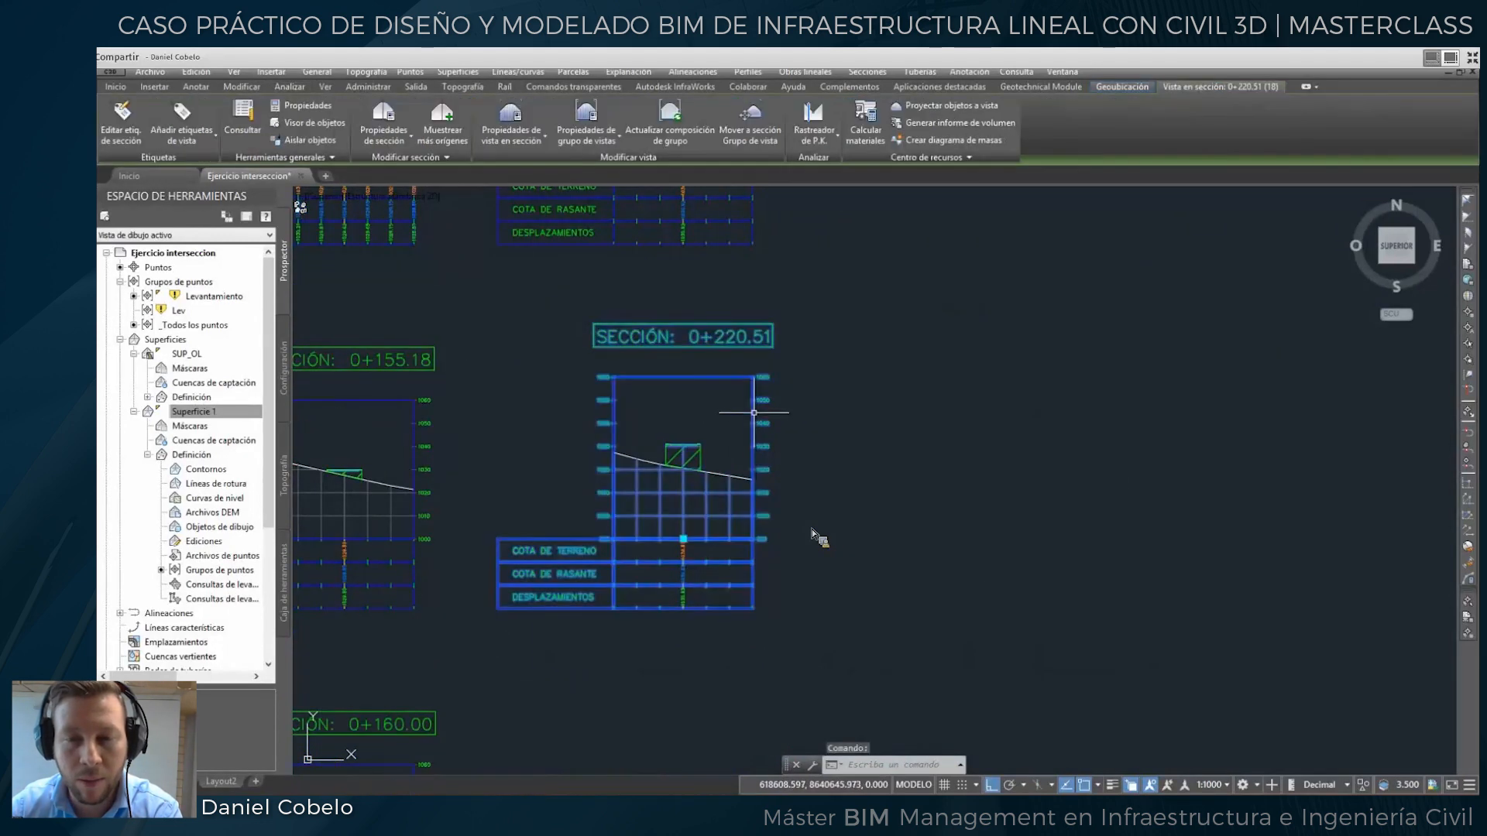
{"action": "right_click", "coordinate": [741, 462]}
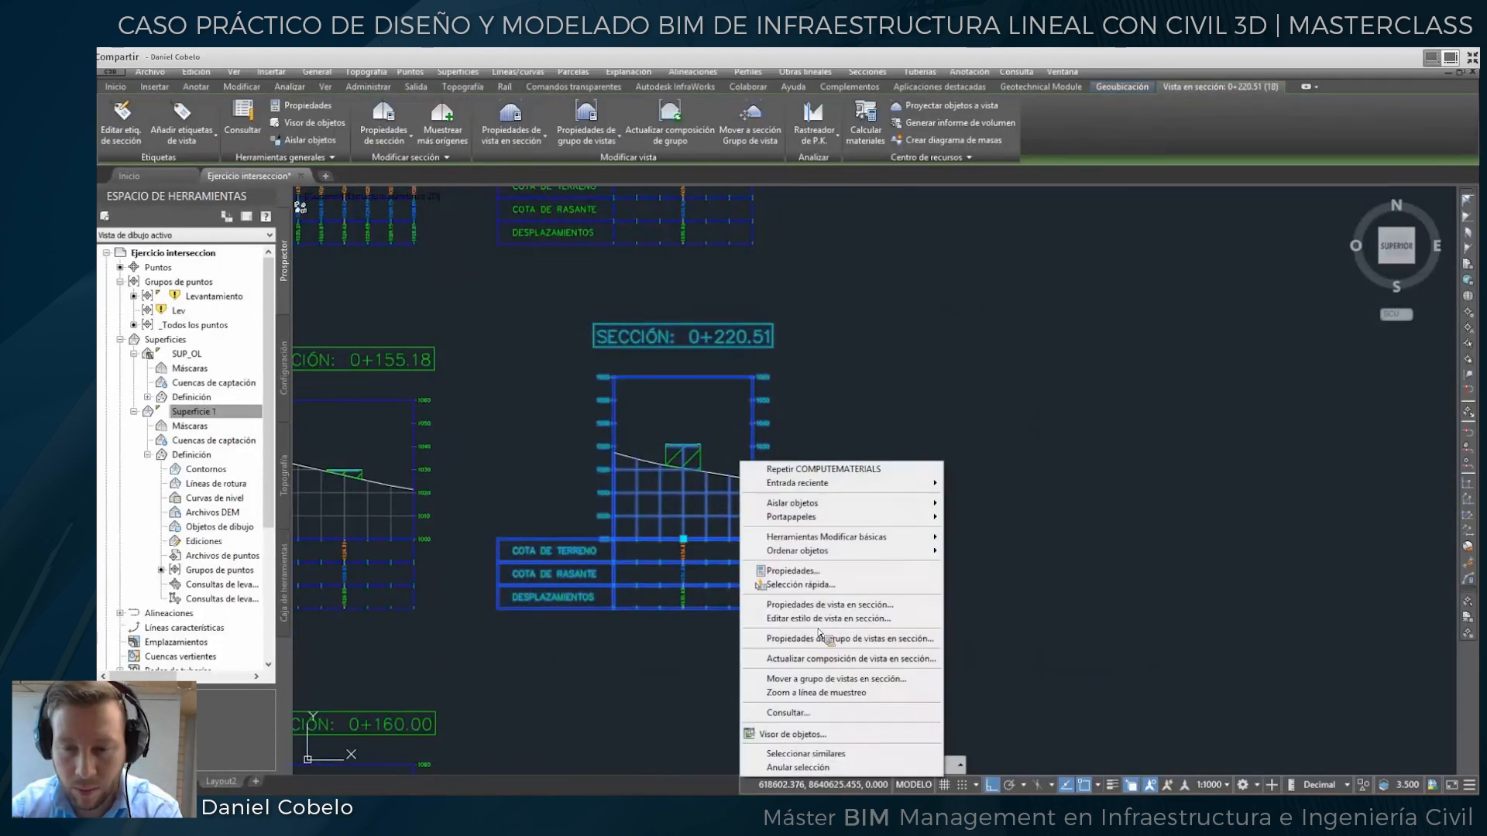
{"action": "left_click", "coordinate": [824, 606]}
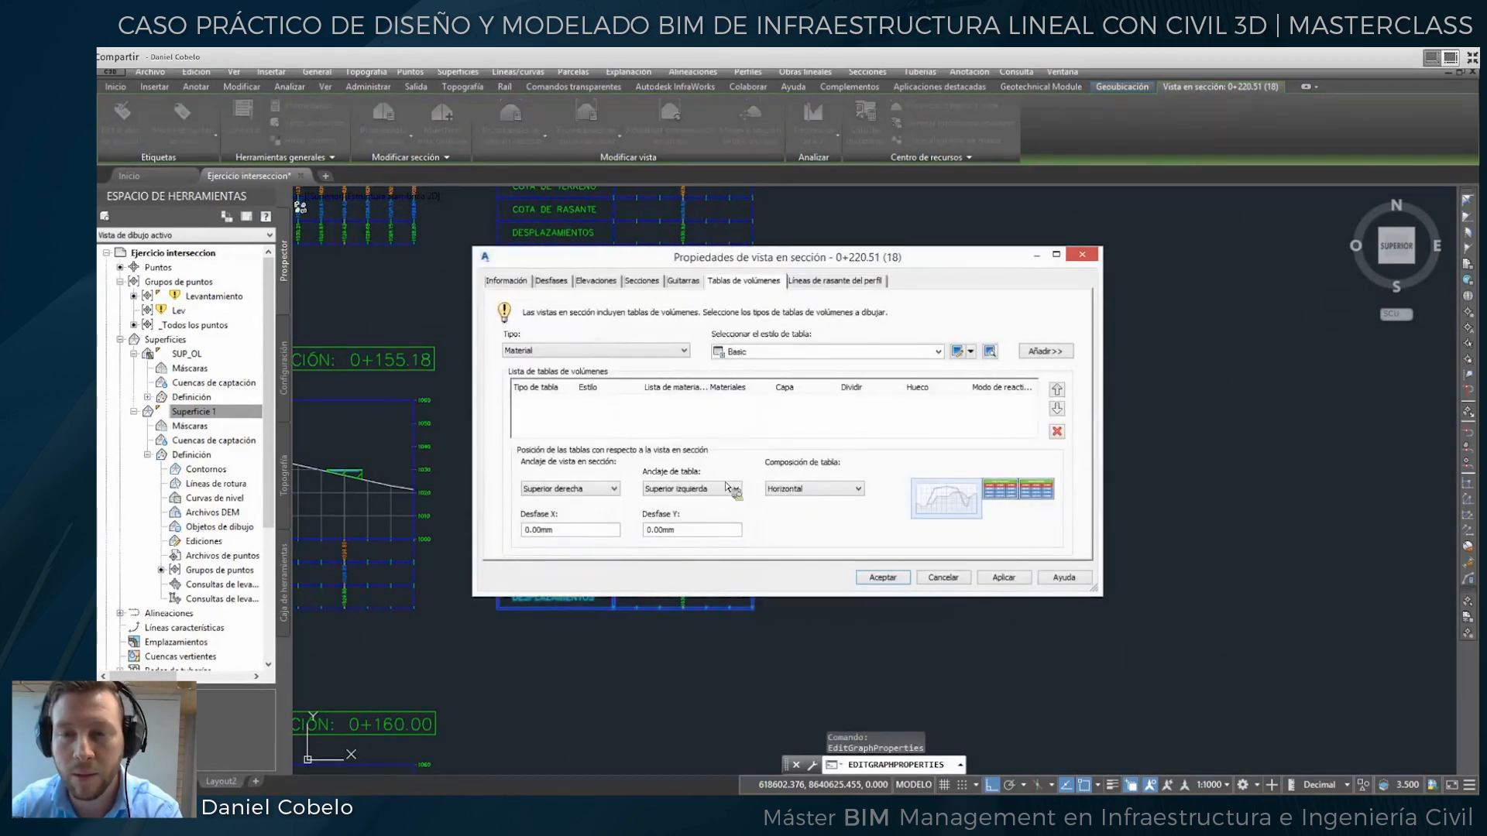
{"action": "left_click", "coordinate": [938, 352]}
{"action": "left_click", "coordinate": [797, 377]}
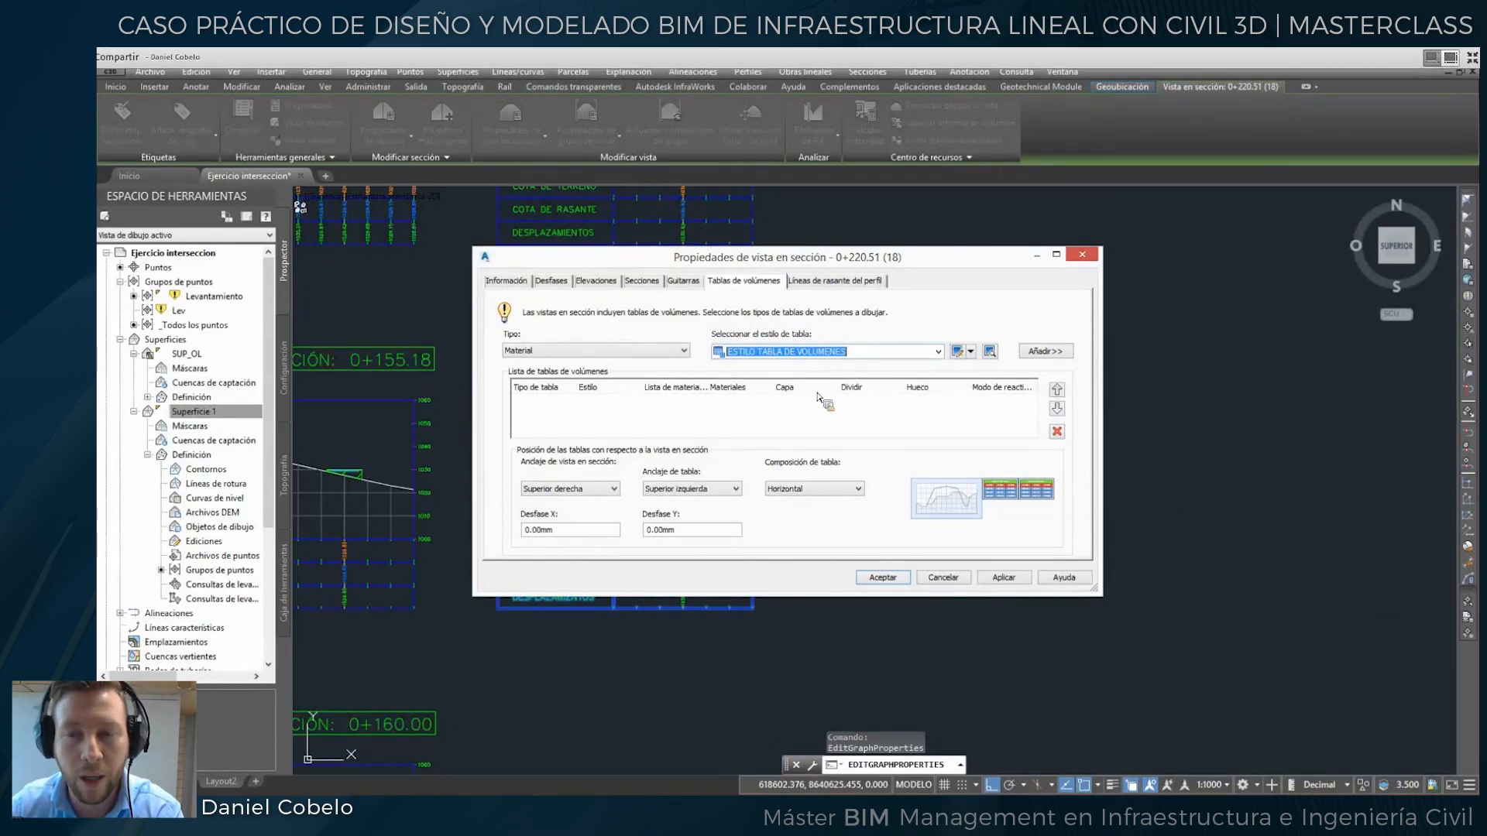
{"action": "left_click", "coordinate": [1047, 353]}
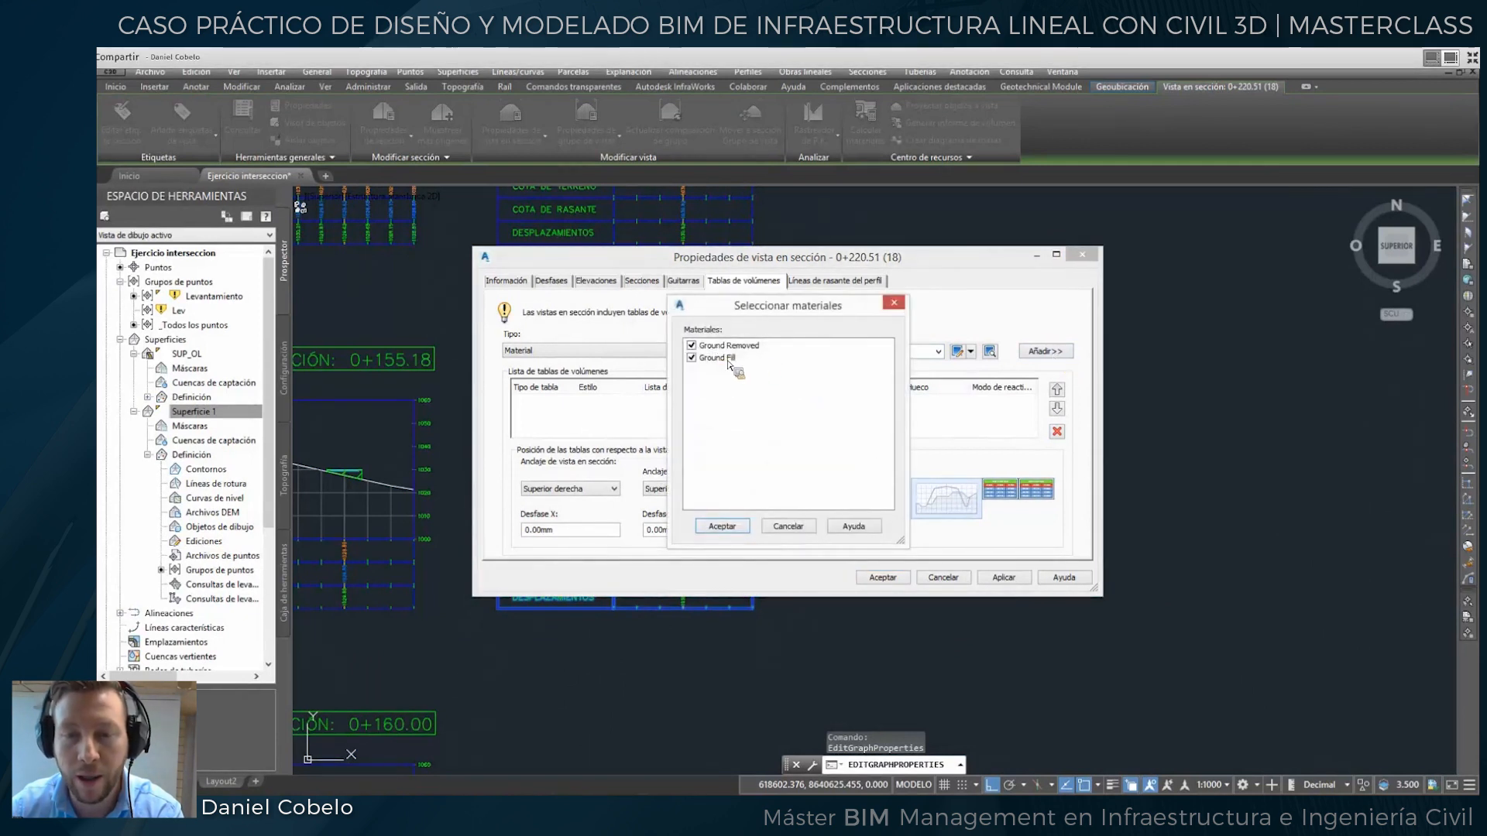
{"action": "left_click", "coordinate": [722, 526]}
{"action": "left_click", "coordinate": [882, 577]}
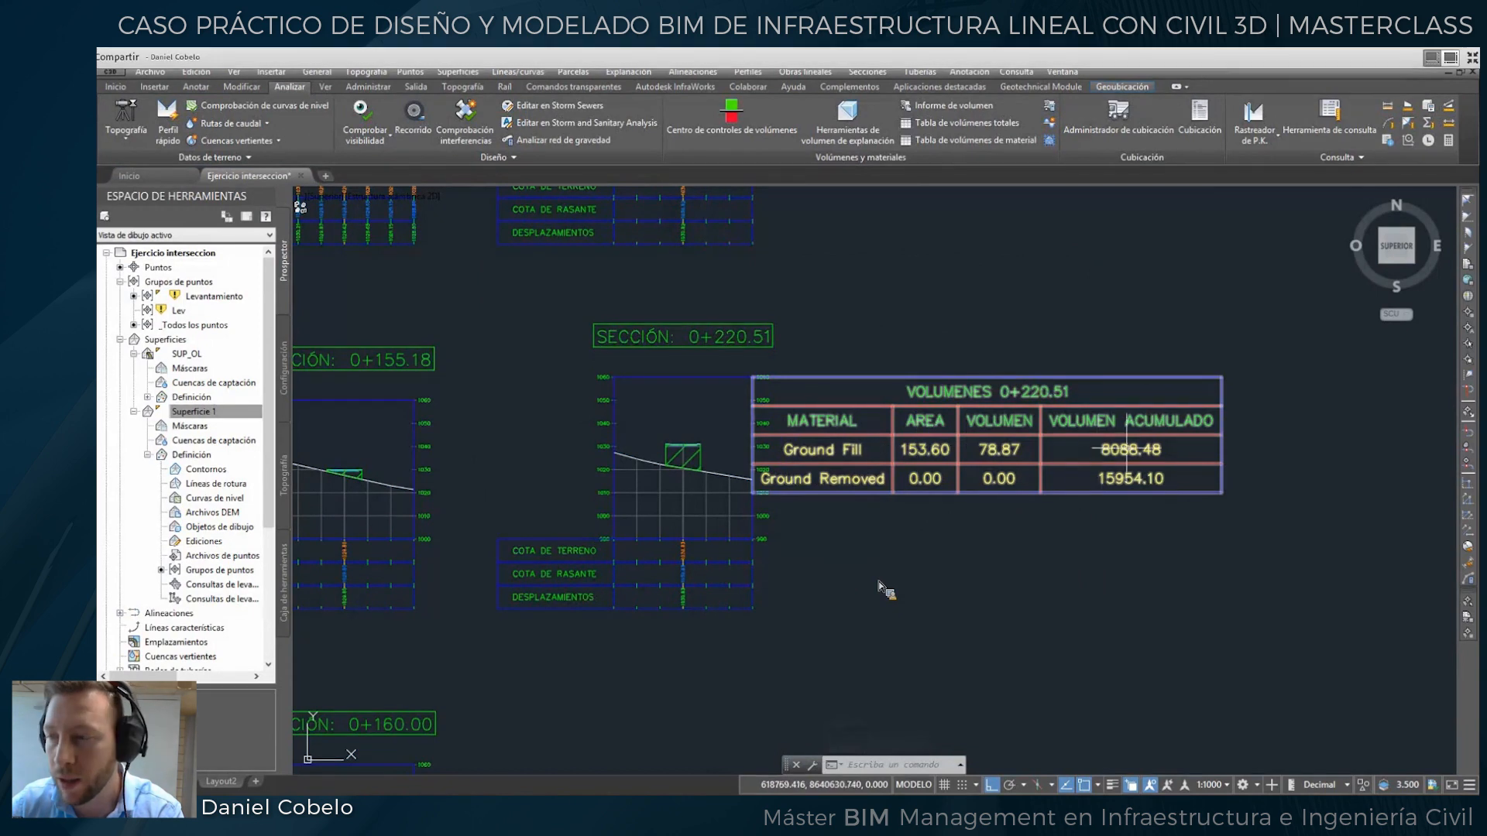
Review the overall drawing, from the section views to the intersection plan with its sample lines and the longitudinal profiles.
{"action": "scroll", "coordinate": [873, 528], "scroll_direction": "down", "scroll_amount": 5}
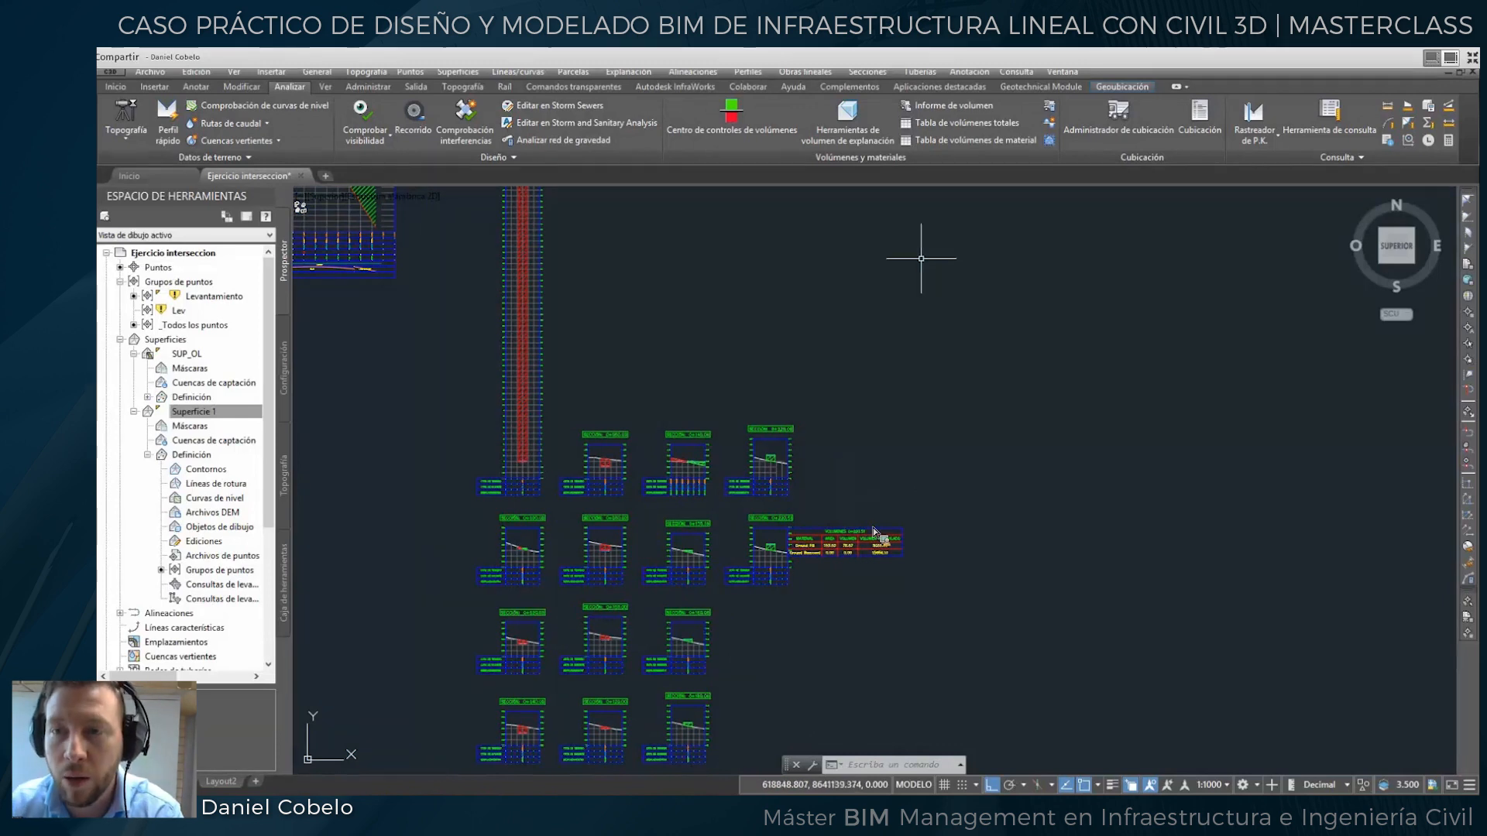
{"action": "scroll", "coordinate": [879, 322], "scroll_direction": "down", "scroll_amount": 5}
{"action": "middle_click_drag", "start_coordinate": [879, 322], "coordinate": [847, 438]}
{"action": "scroll", "coordinate": [846, 438], "scroll_direction": "up", "scroll_amount": 8}
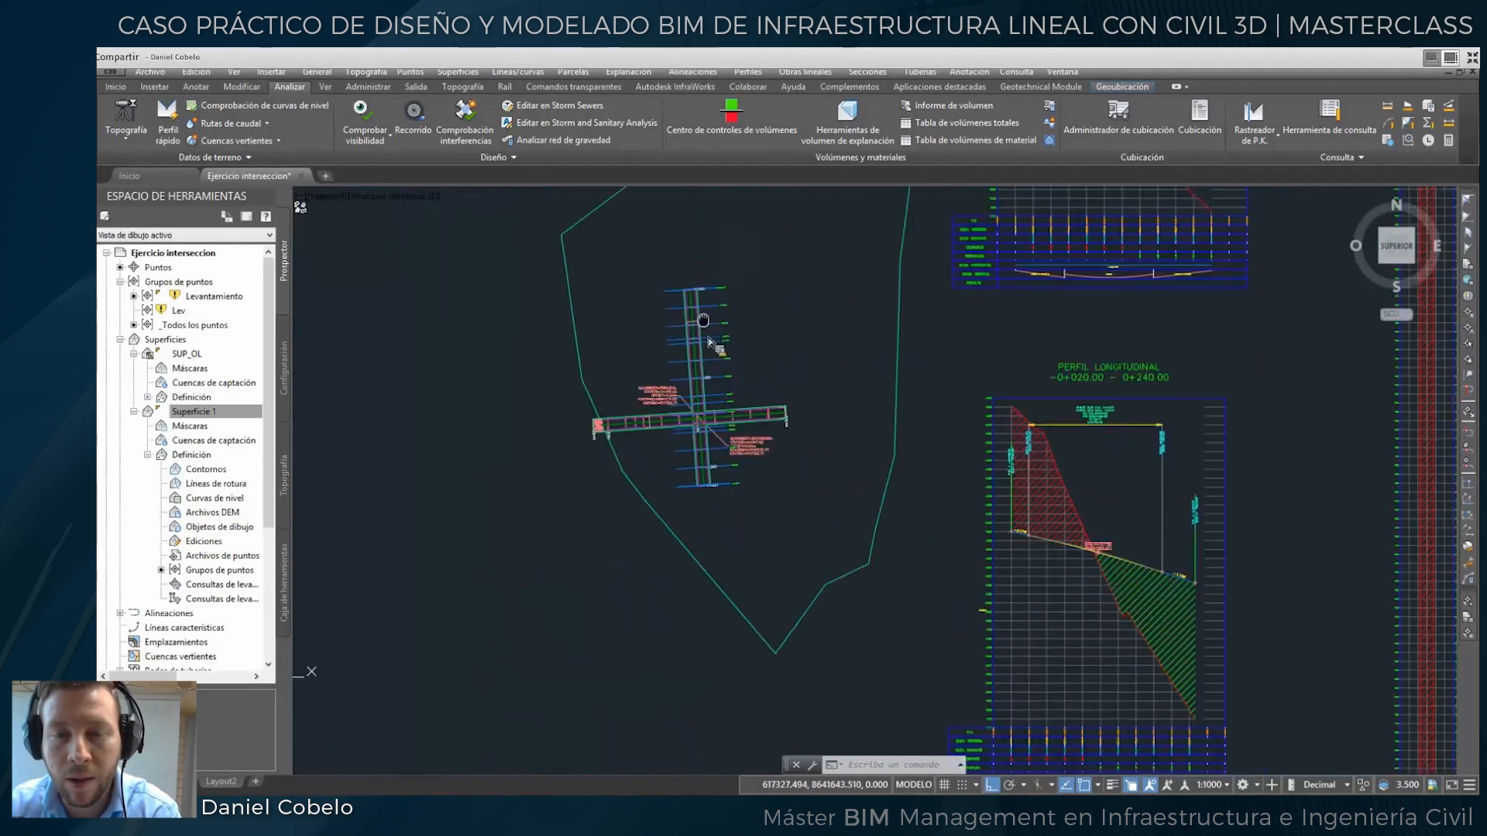
{"action": "scroll", "coordinate": [884, 422], "scroll_direction": "down", "scroll_amount": 5}
{"action": "middle_click_drag", "start_coordinate": [996, 413], "coordinate": [604, 379]}
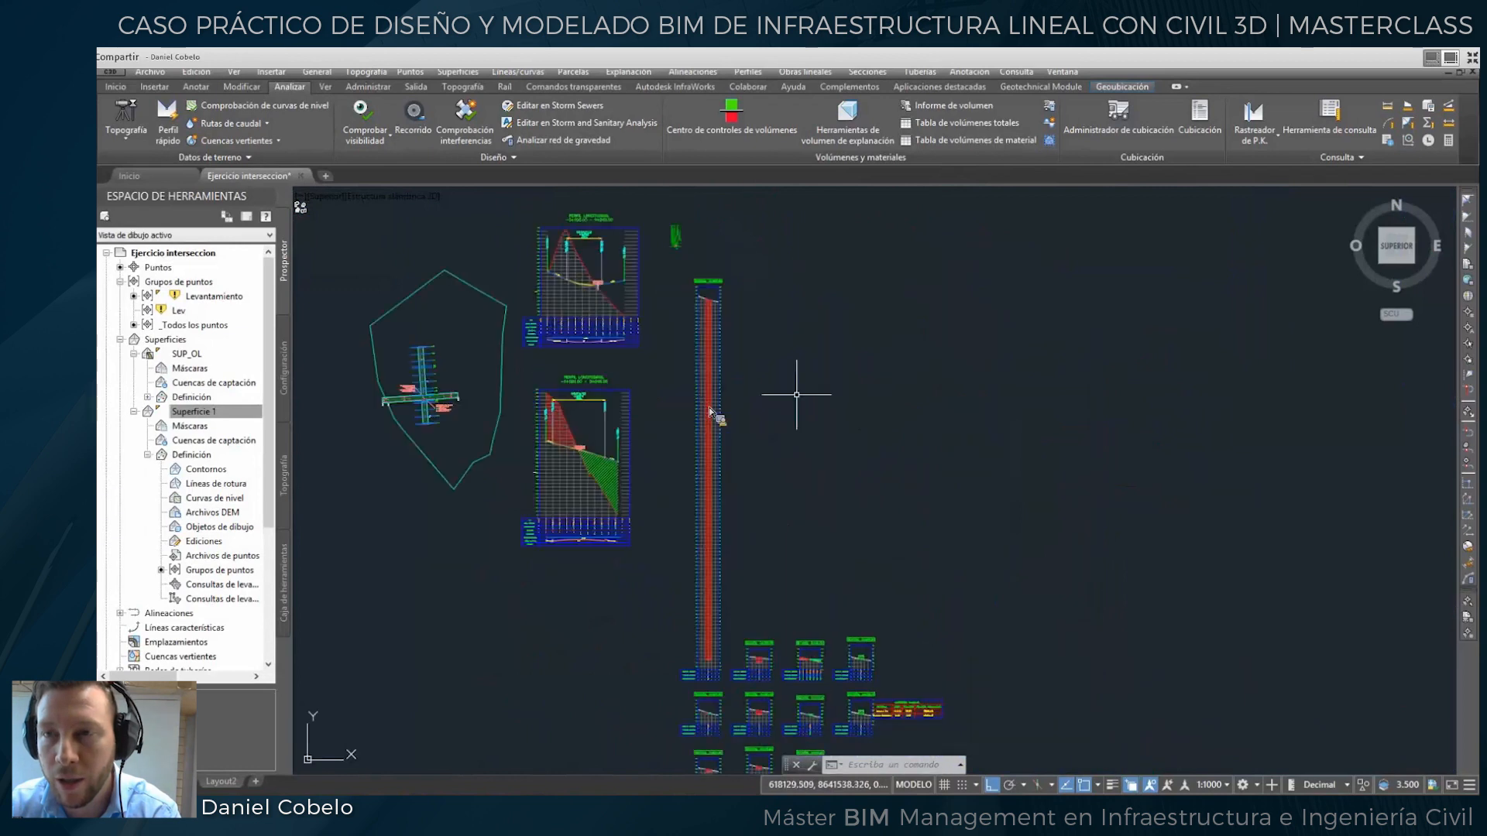
{"action": "middle_click_drag", "start_coordinate": [1058, 241], "coordinate": [985, 217]}
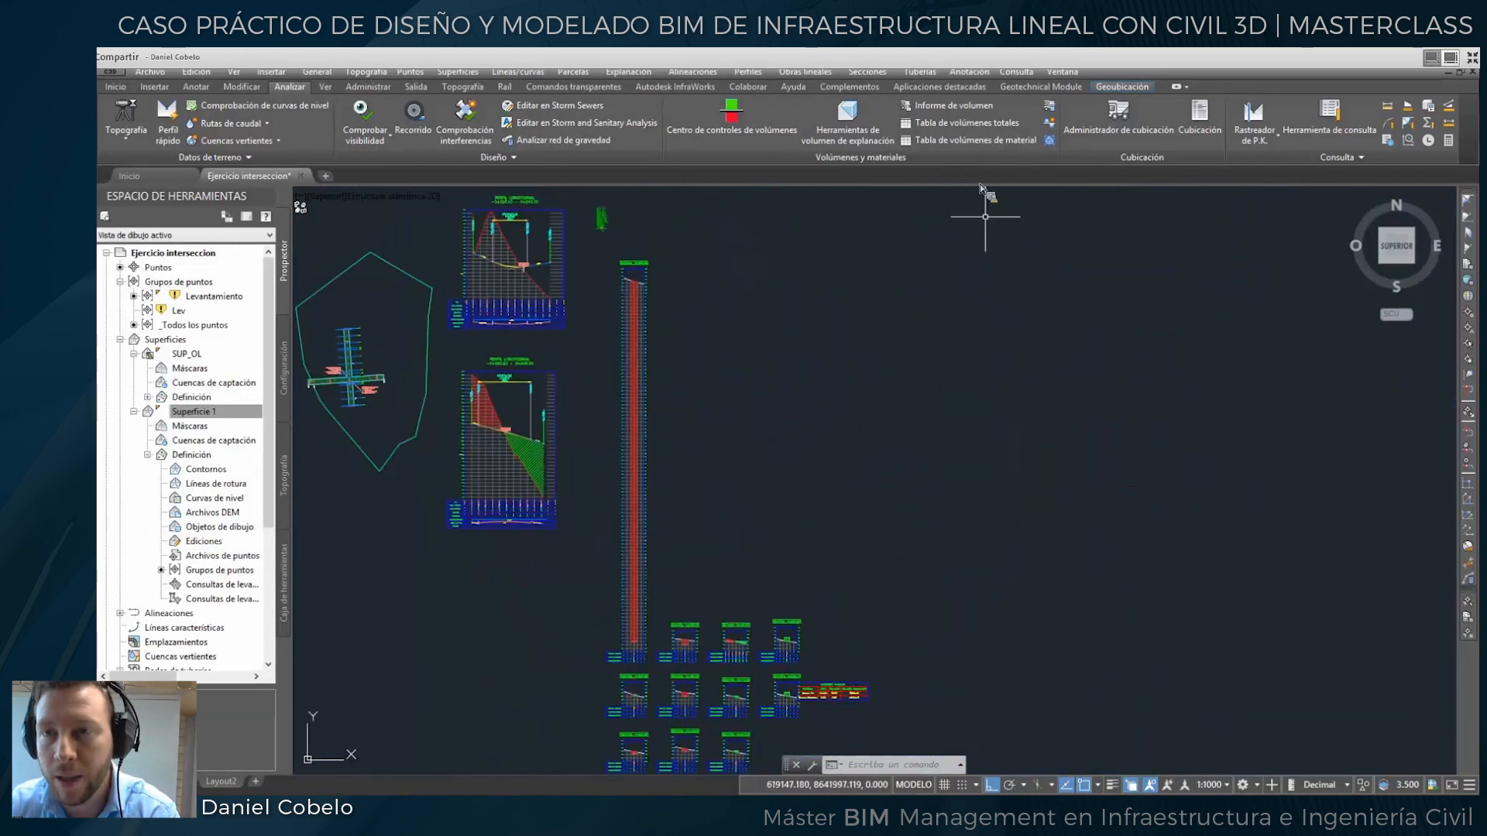
Create a Cut and Fill total volume table for Principal, LM_1 and Material List - (2), and place it in the empty area east of the tall section view.
{"action": "left_click", "coordinate": [966, 125]}
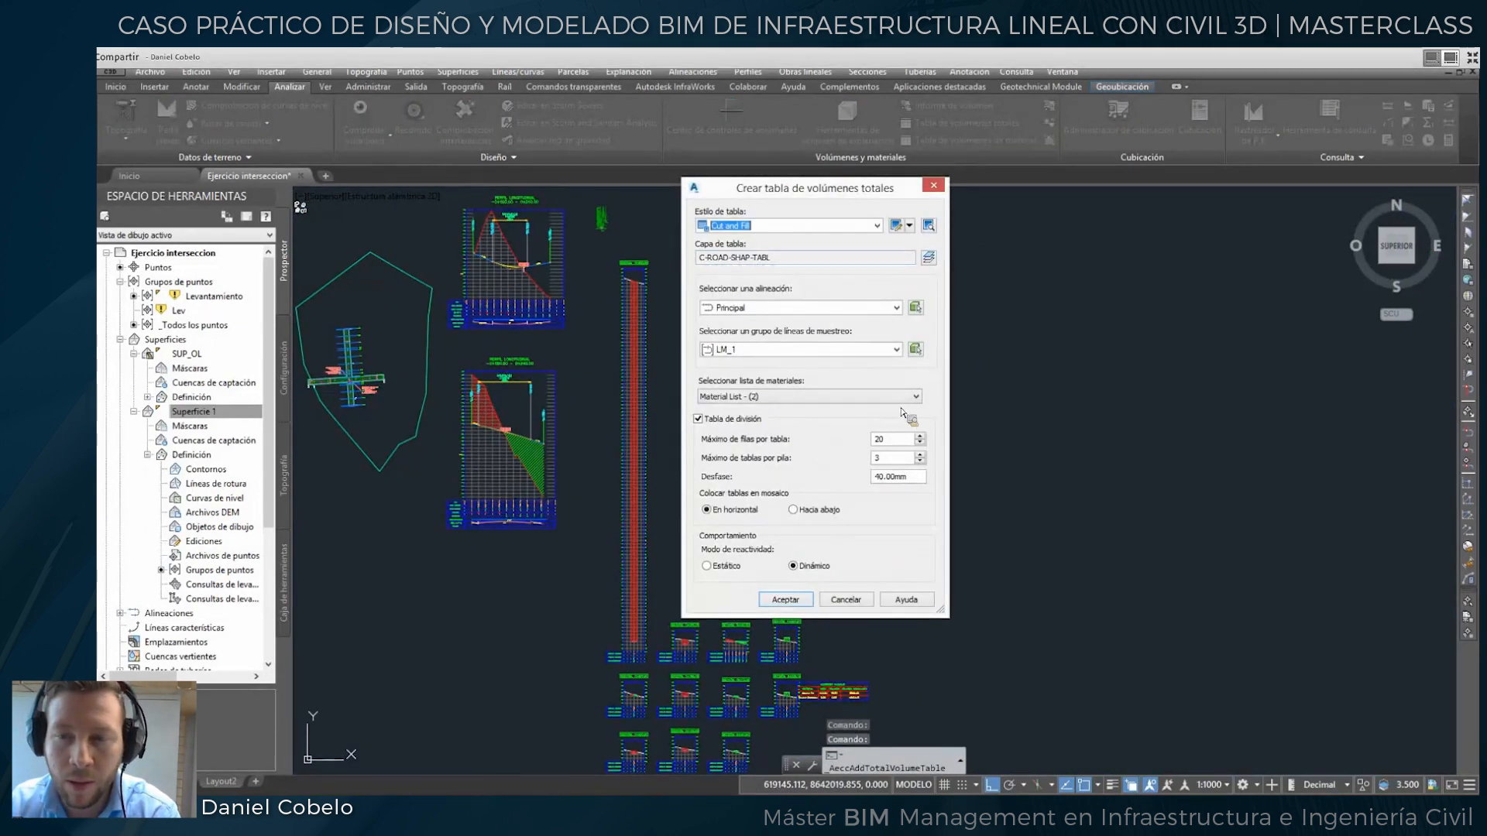
{"action": "left_click", "coordinate": [917, 397]}
{"action": "left_click", "coordinate": [840, 400]}
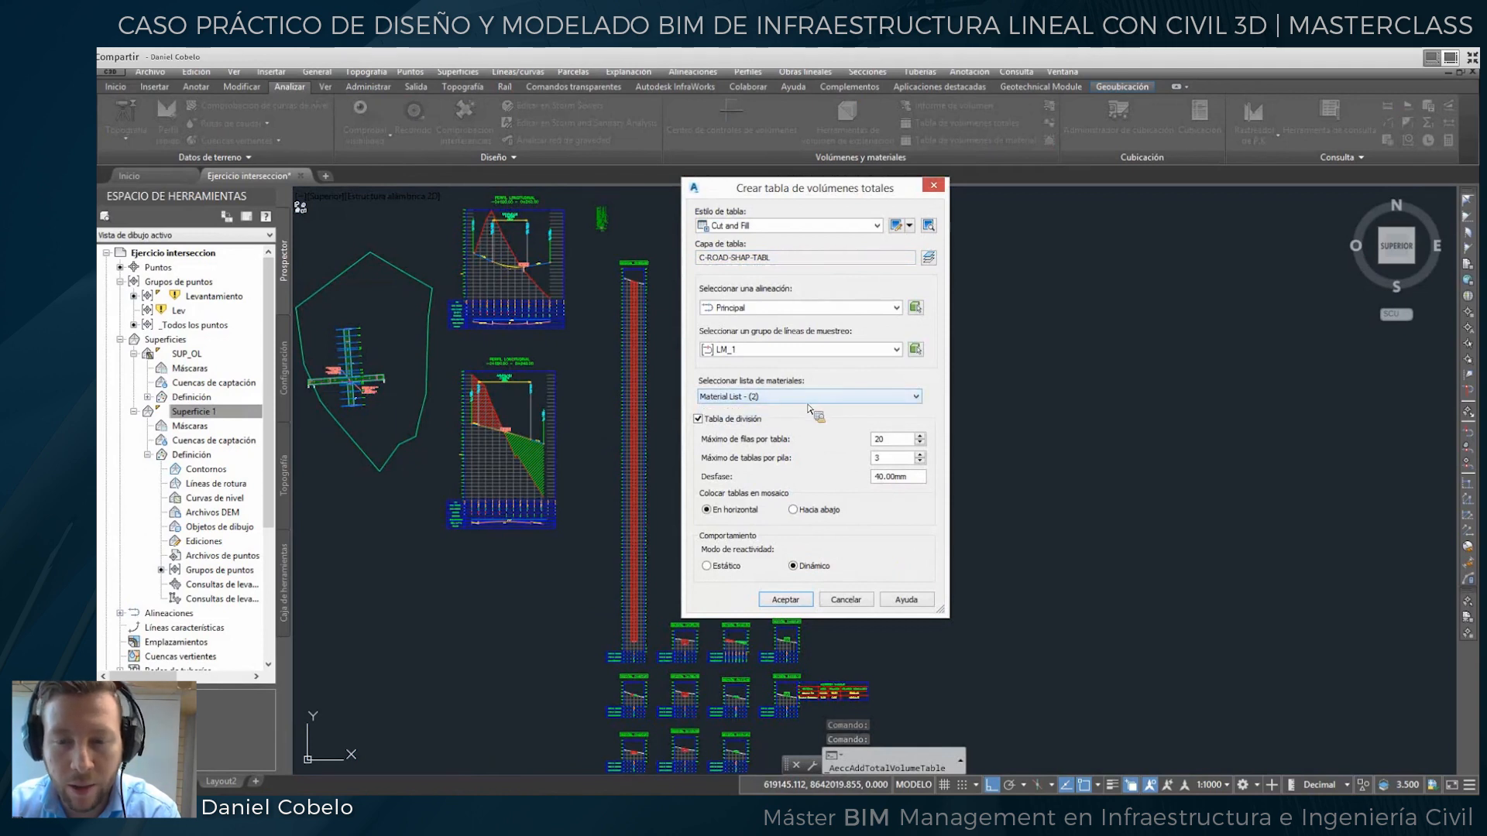
{"action": "left_click", "coordinate": [785, 598]}
{"action": "left_click", "coordinate": [866, 286]}
{"action": "scroll", "coordinate": [890, 304], "scroll_direction": "up", "scroll_amount": 6}
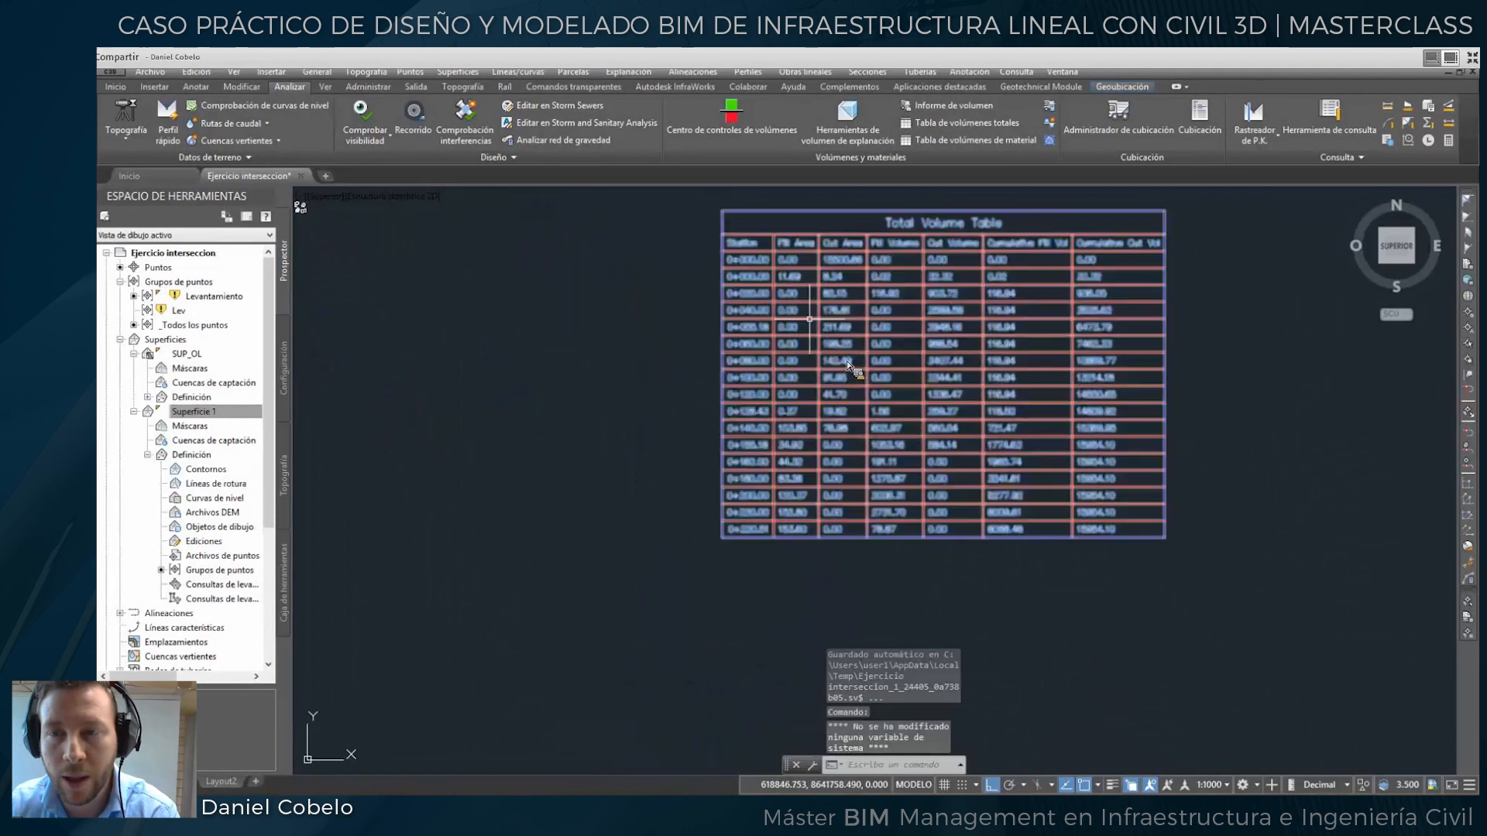
{"action": "middle_click_drag", "start_coordinate": [810, 319], "coordinate": [744, 326]}
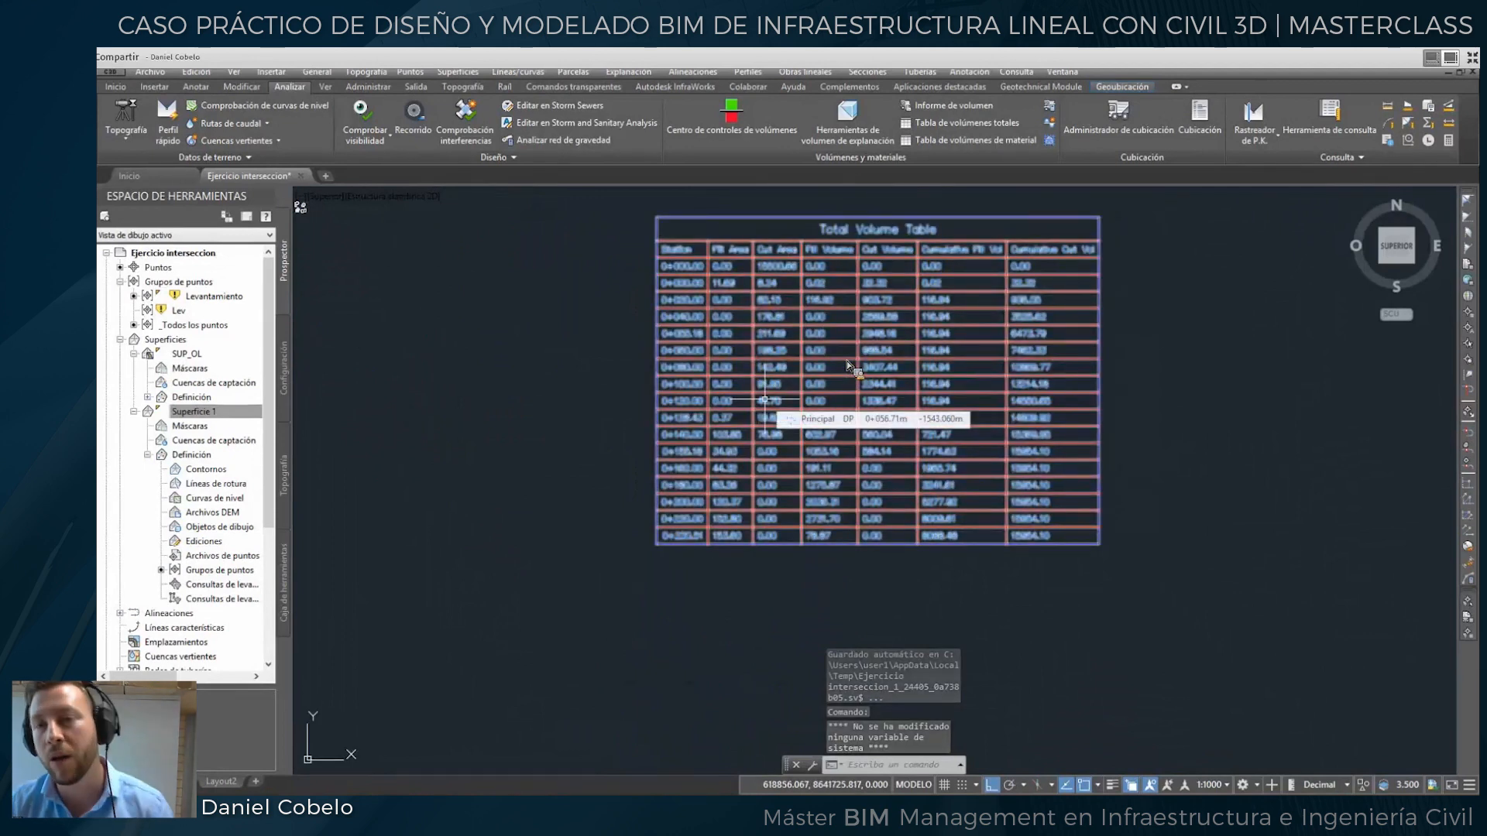
Create an Area and Volume material table for Ground Removed from Principal, LM_1 and Material List - (2), and place it below the total volume table.
{"action": "left_click", "coordinate": [966, 143]}
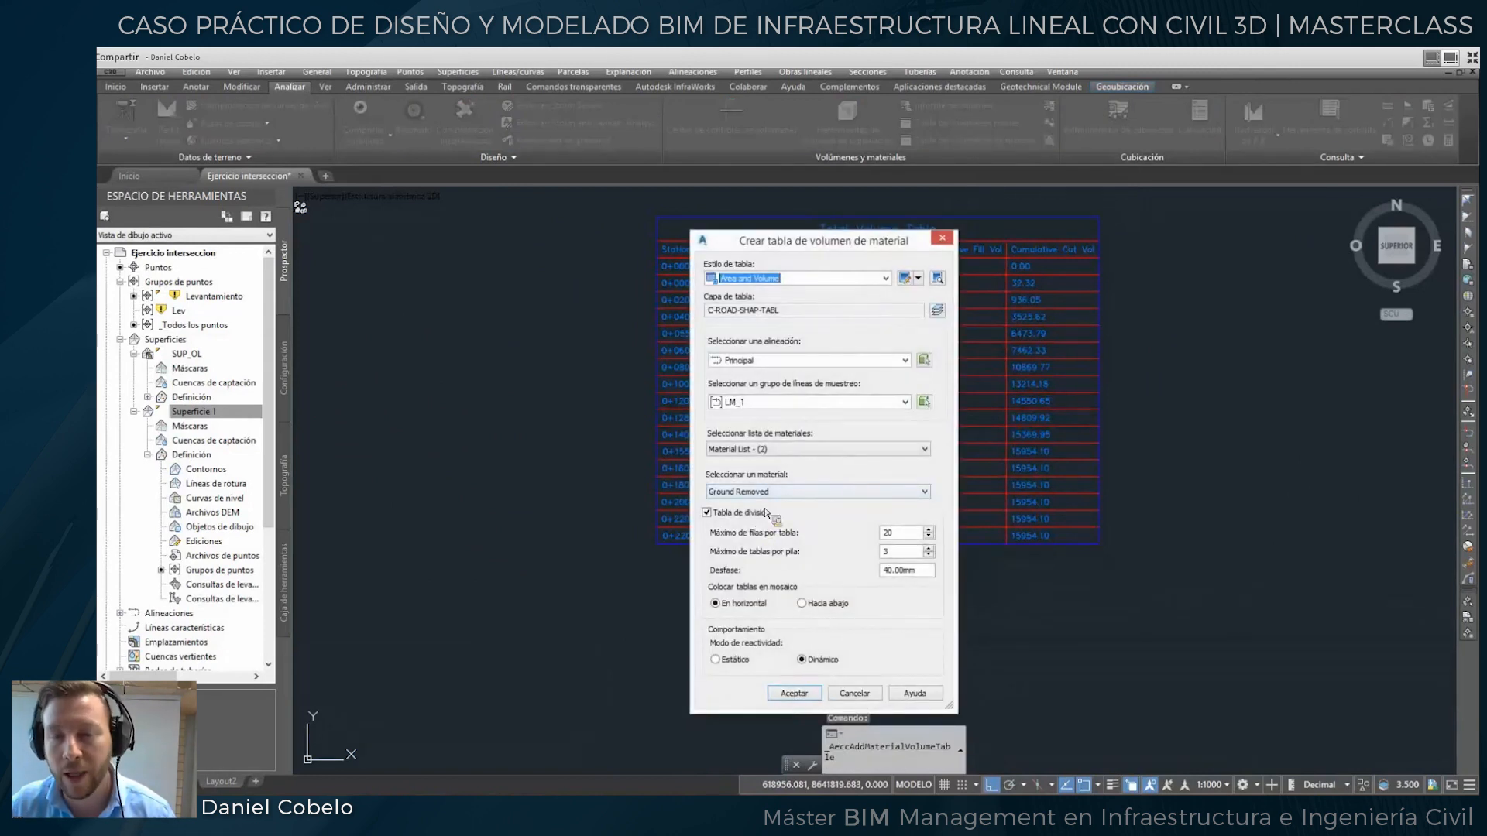
{"action": "left_click", "coordinate": [794, 694]}
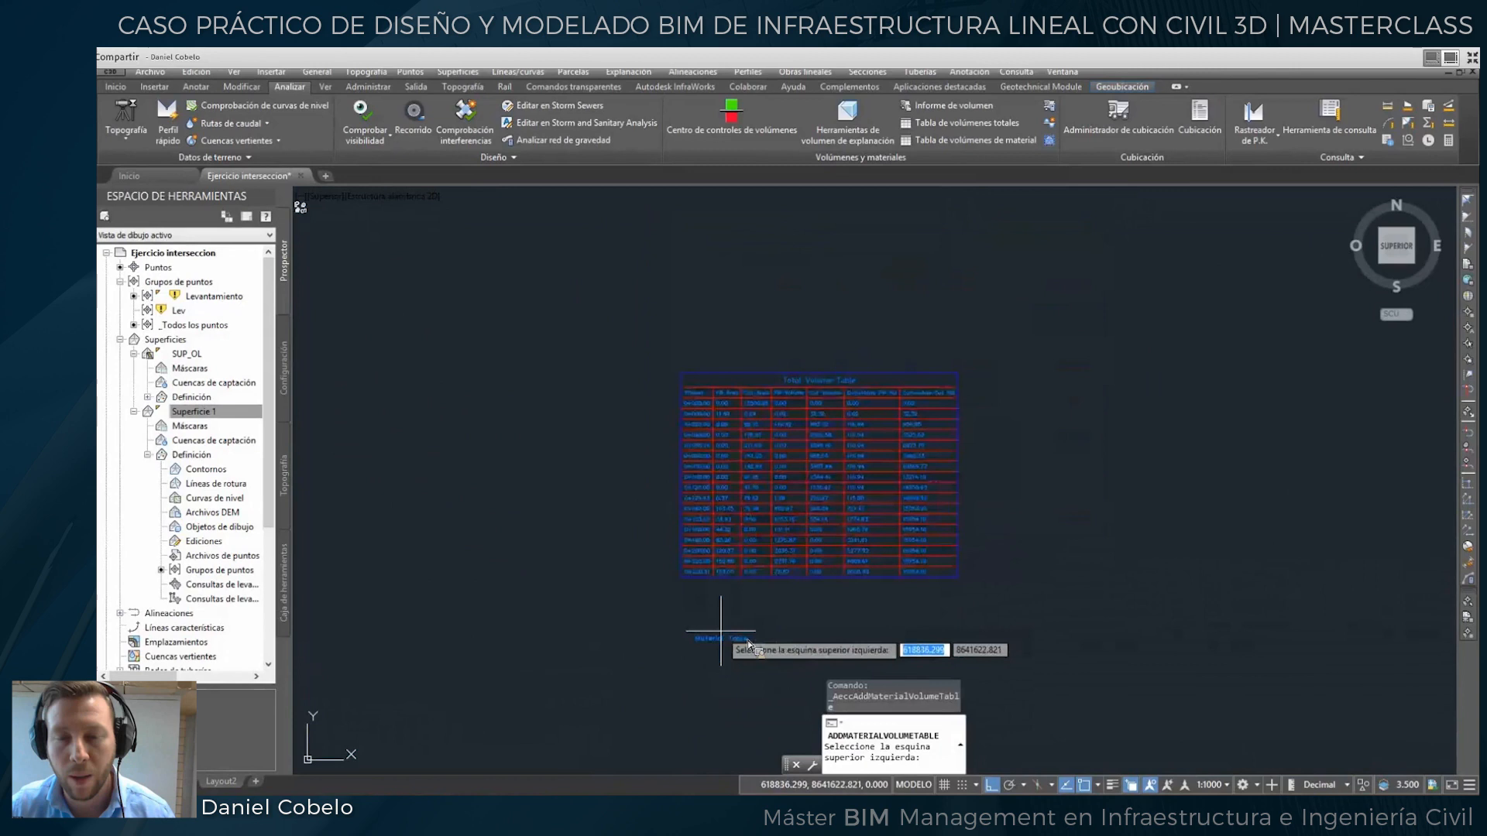
{"action": "left_click", "coordinate": [741, 470]}
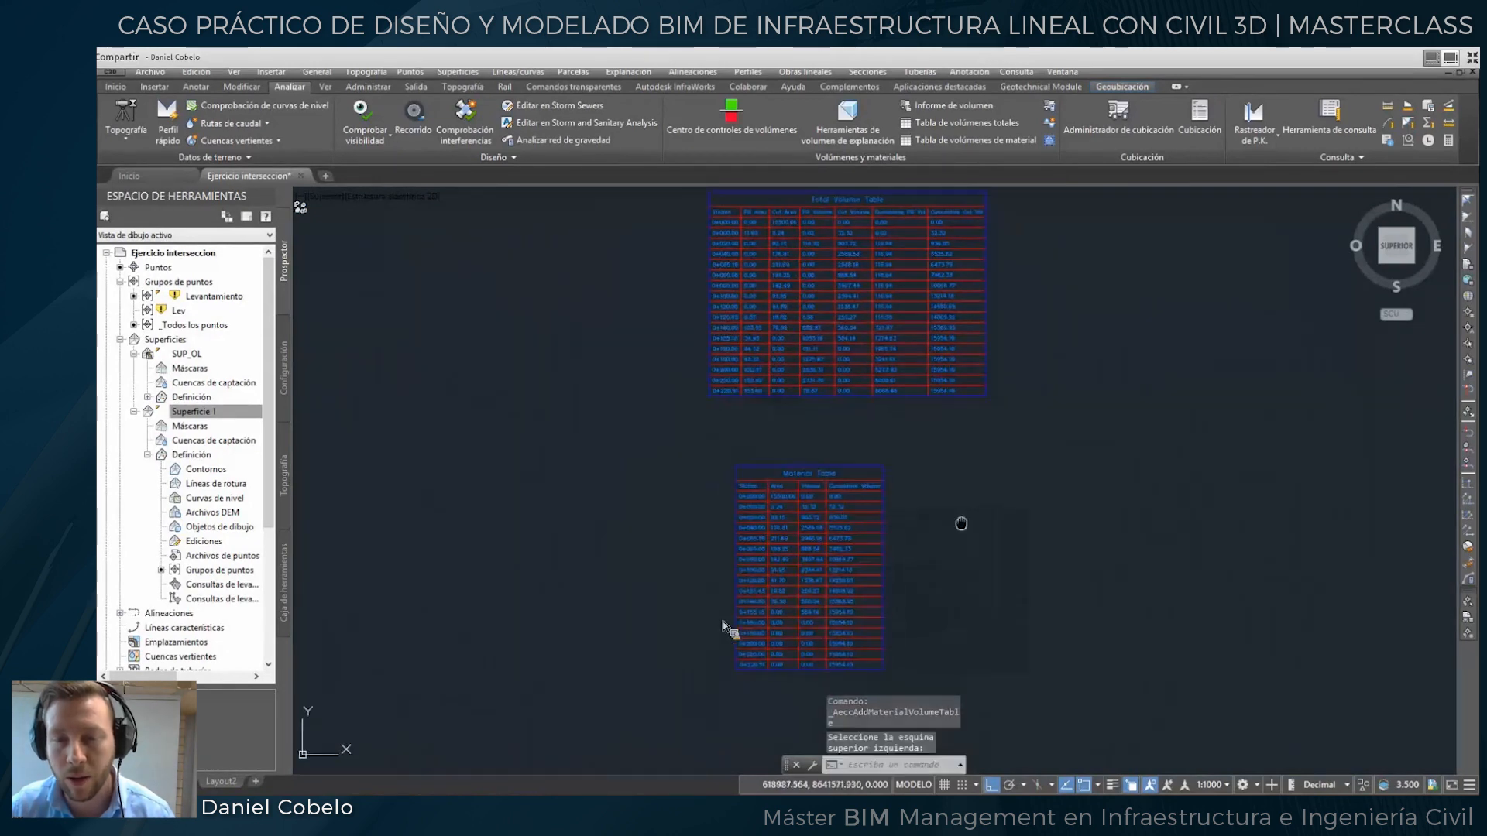
{"action": "middle_click_drag", "start_coordinate": [964, 527], "coordinate": [922, 496]}
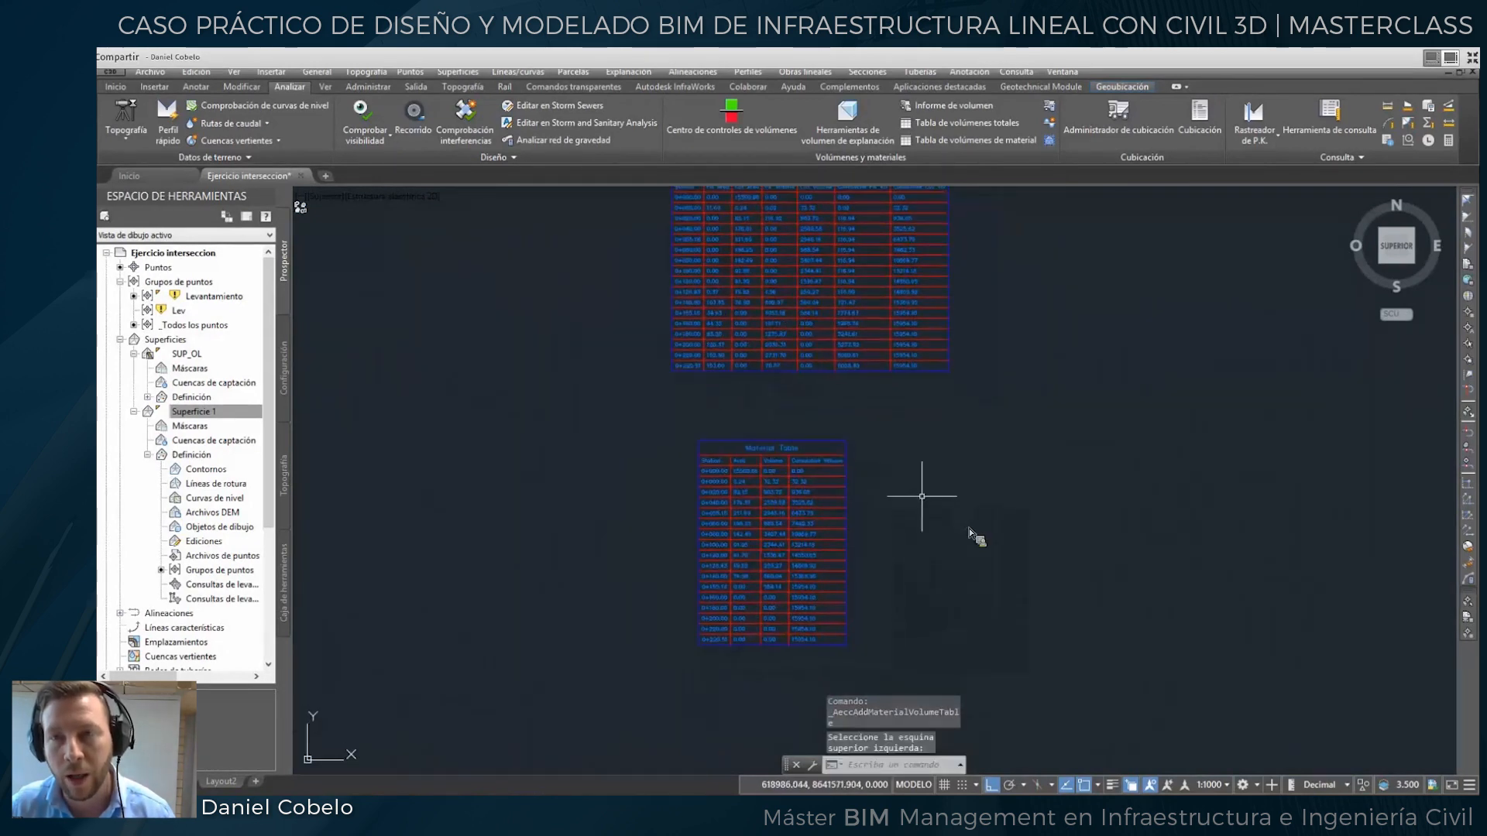
Create a second material volume table for Ground Fill and place it beside the Ground Removed table, level with its top.
{"action": "left_click", "coordinate": [977, 140]}
{"action": "left_click", "coordinate": [802, 491]}
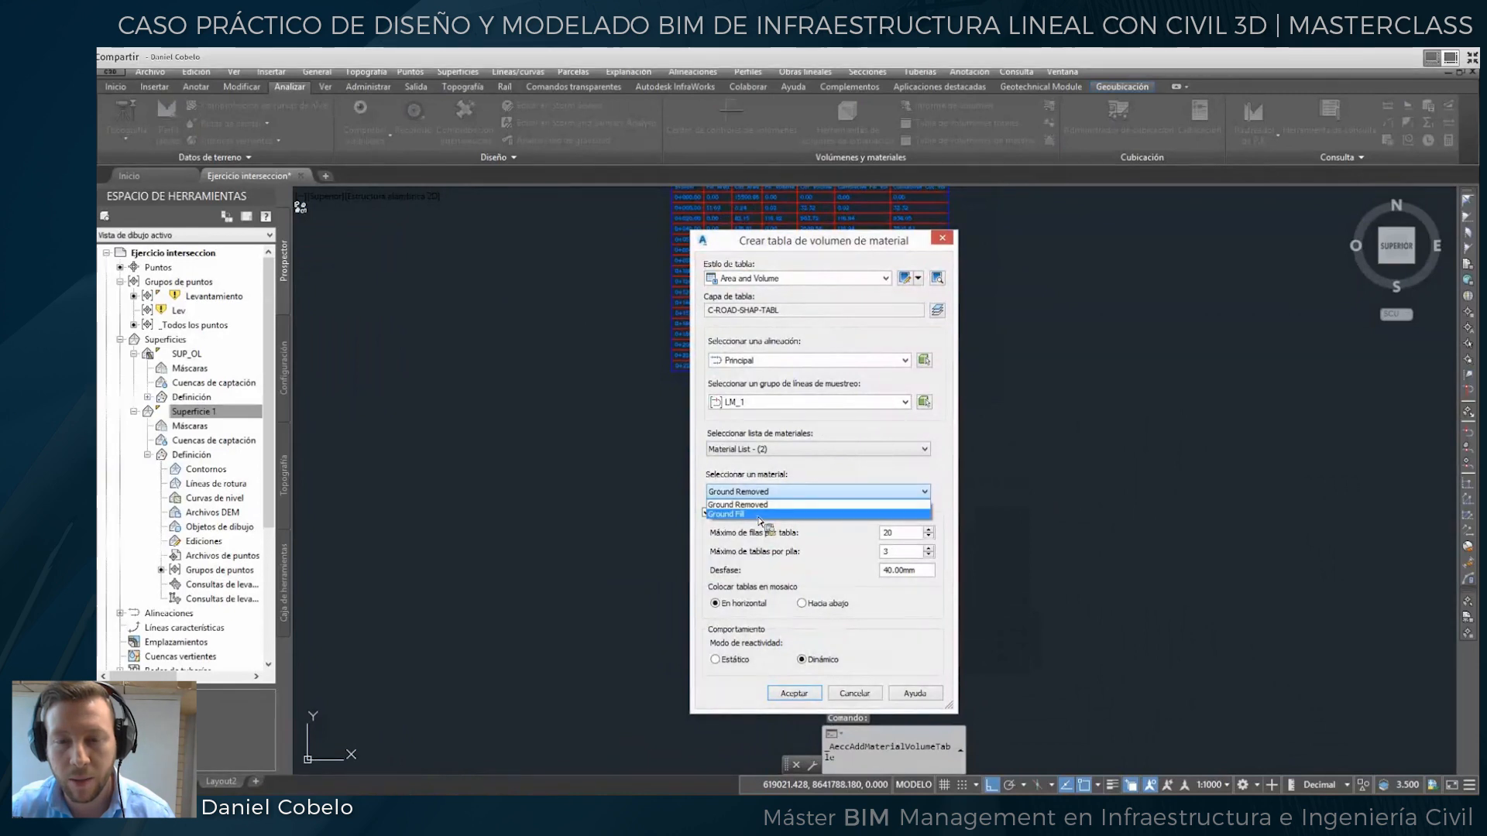
{"action": "left_click", "coordinate": [745, 515]}
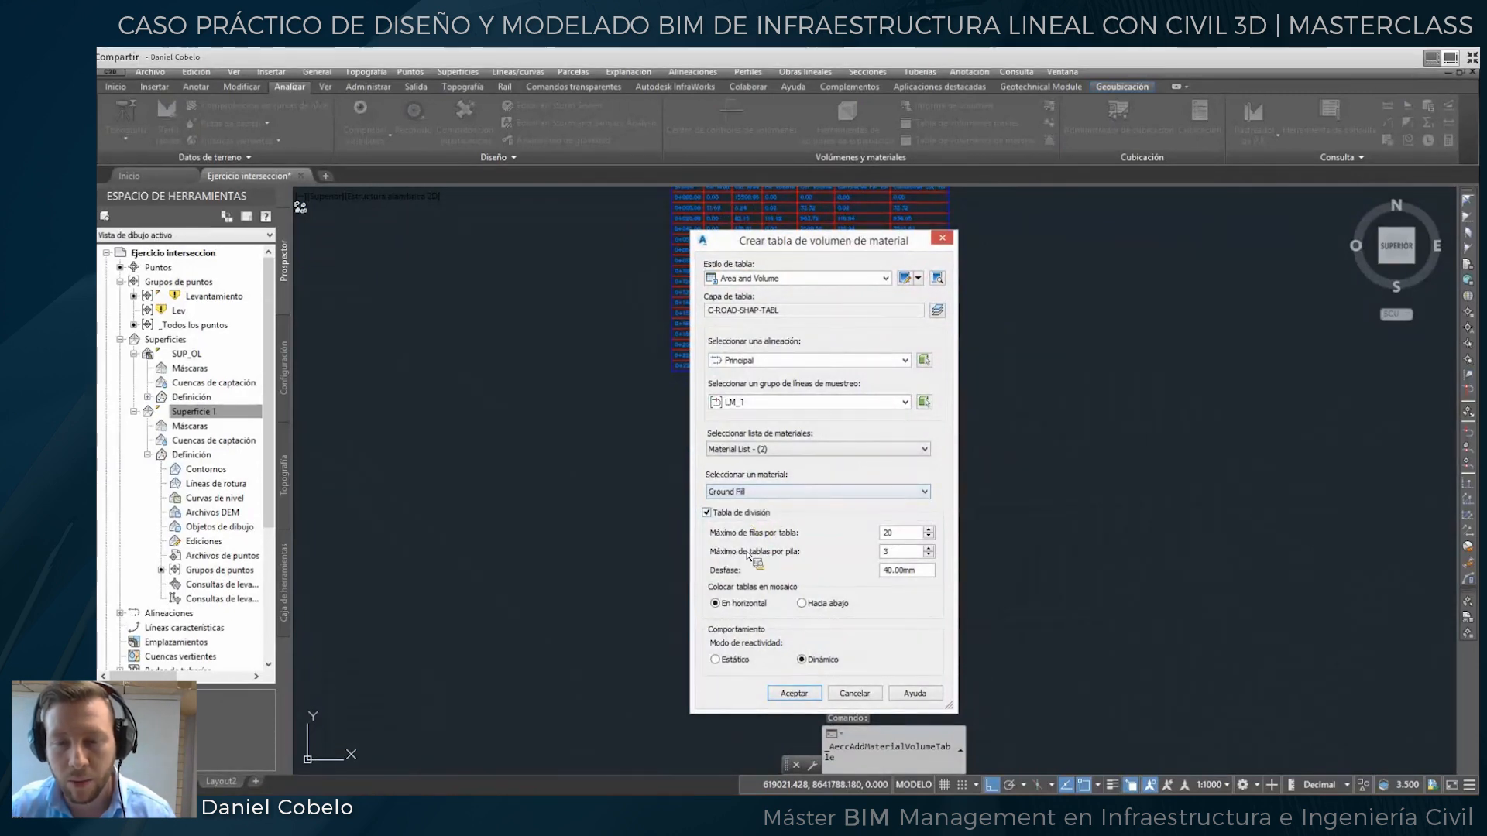
{"action": "left_click", "coordinate": [786, 694]}
{"action": "left_click", "coordinate": [914, 440]}
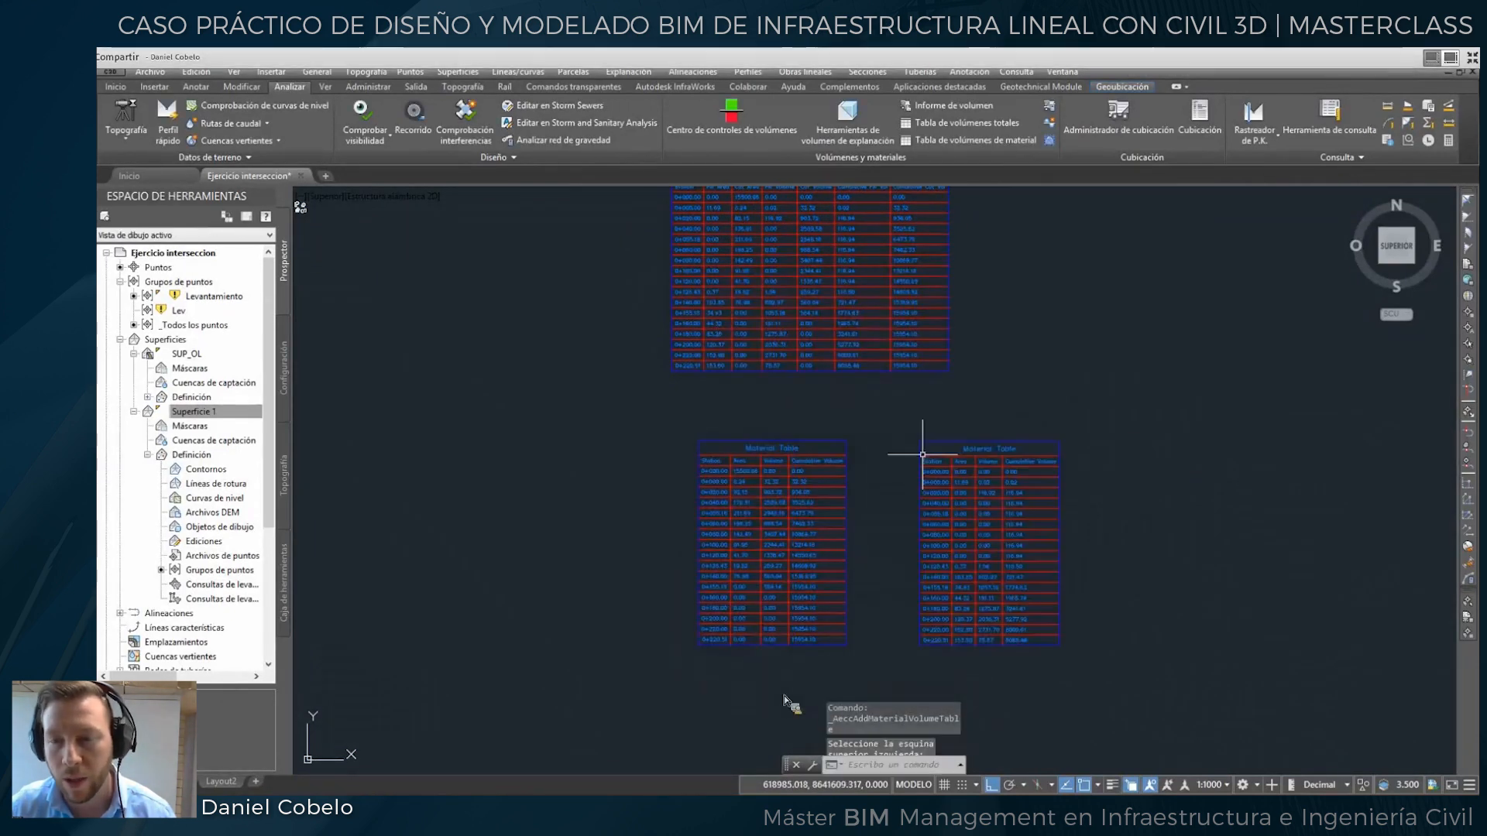
{"action": "middle_click_drag", "start_coordinate": [1065, 482], "coordinate": [1010, 441]}
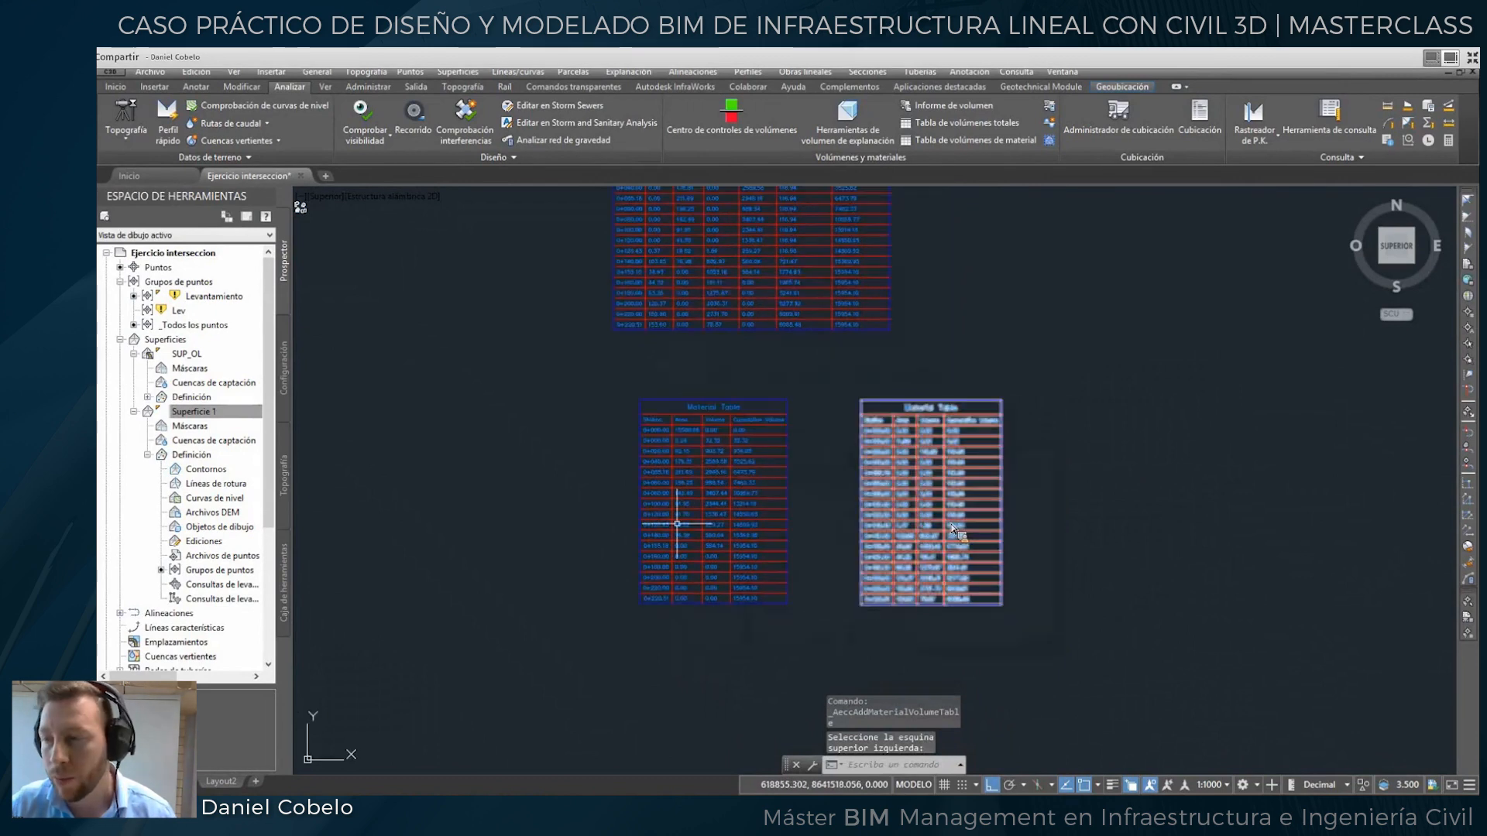
{"action": "scroll", "coordinate": [716, 465], "scroll_direction": "down", "scroll_amount": 3}
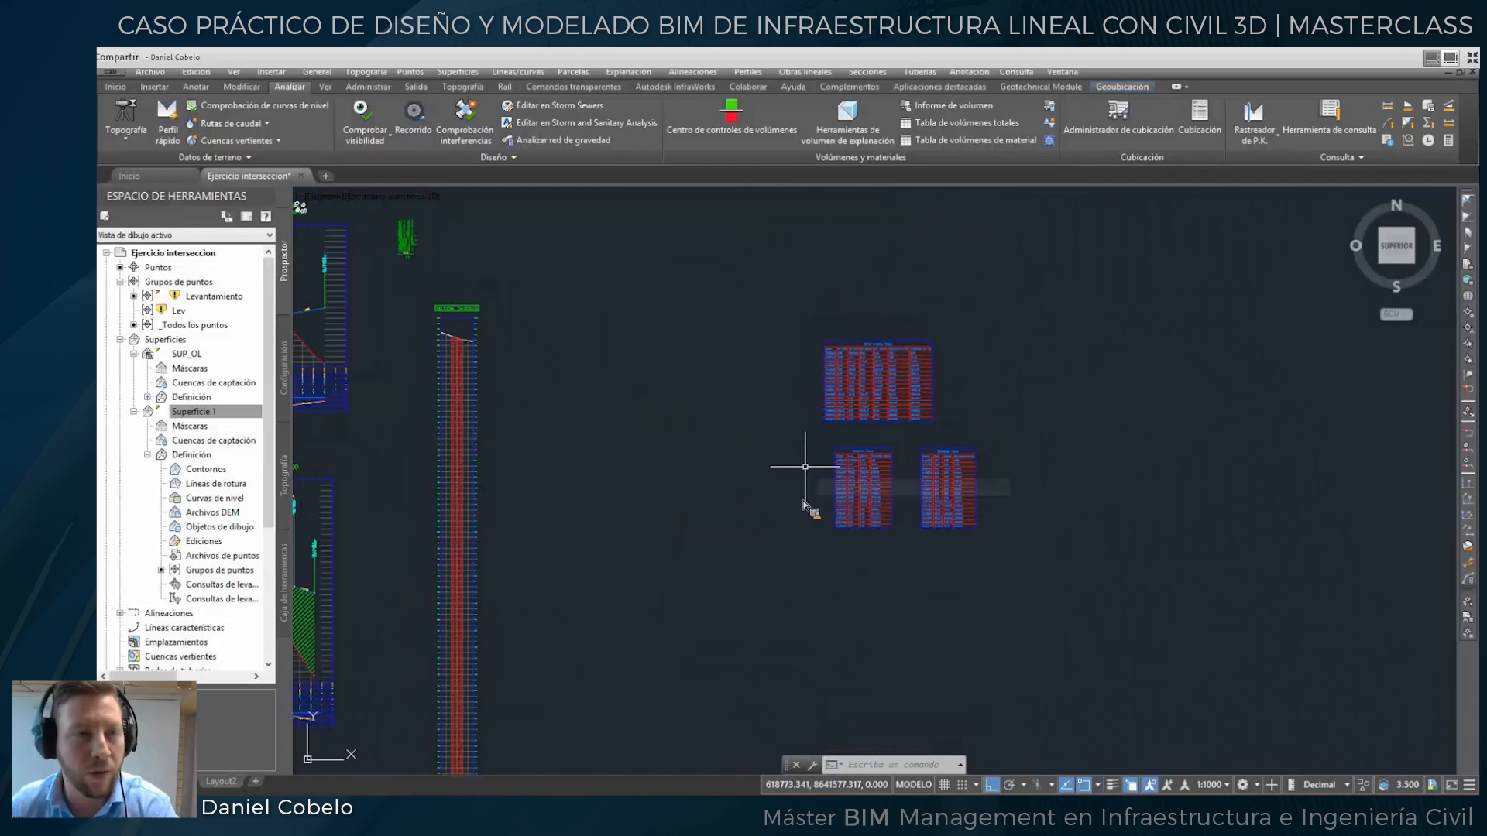
Edit the material list of Principal's sample line group LM_1, adding a new material named Pavimento.
{"action": "left_click", "coordinate": [123, 87]}
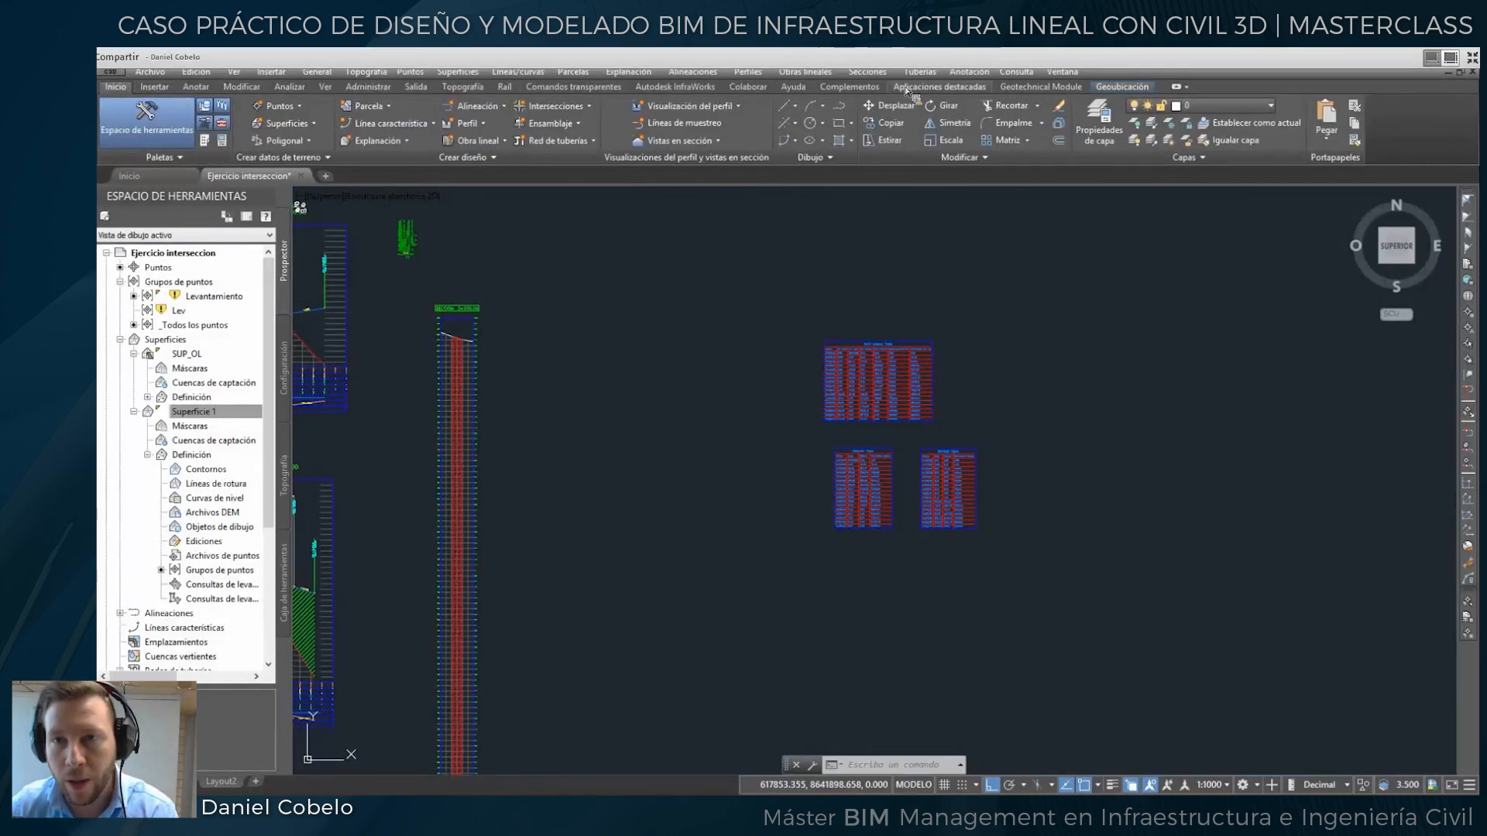
{"action": "left_click", "coordinate": [866, 72]}
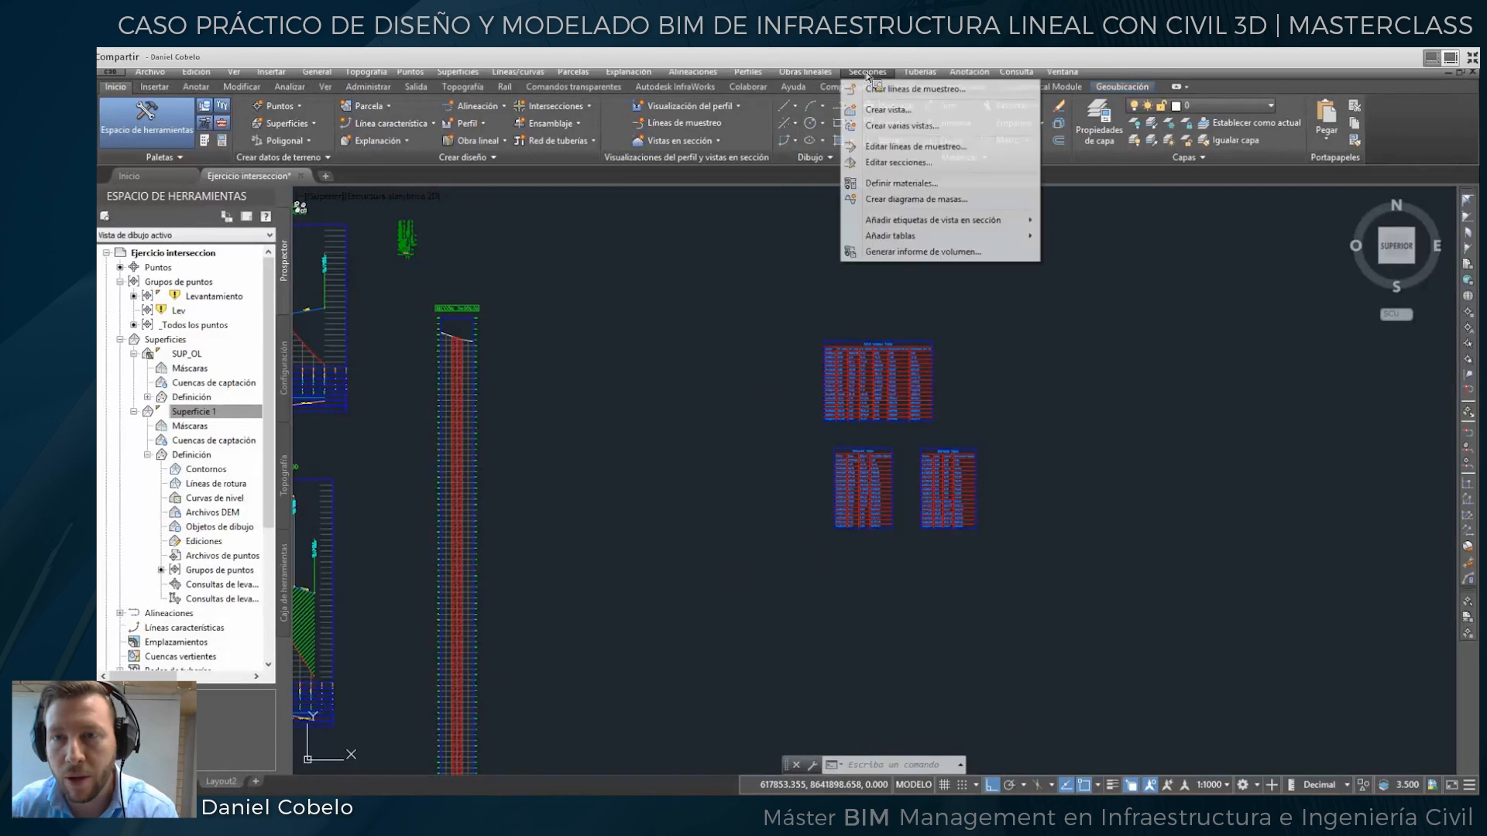
{"action": "left_click", "coordinate": [914, 191]}
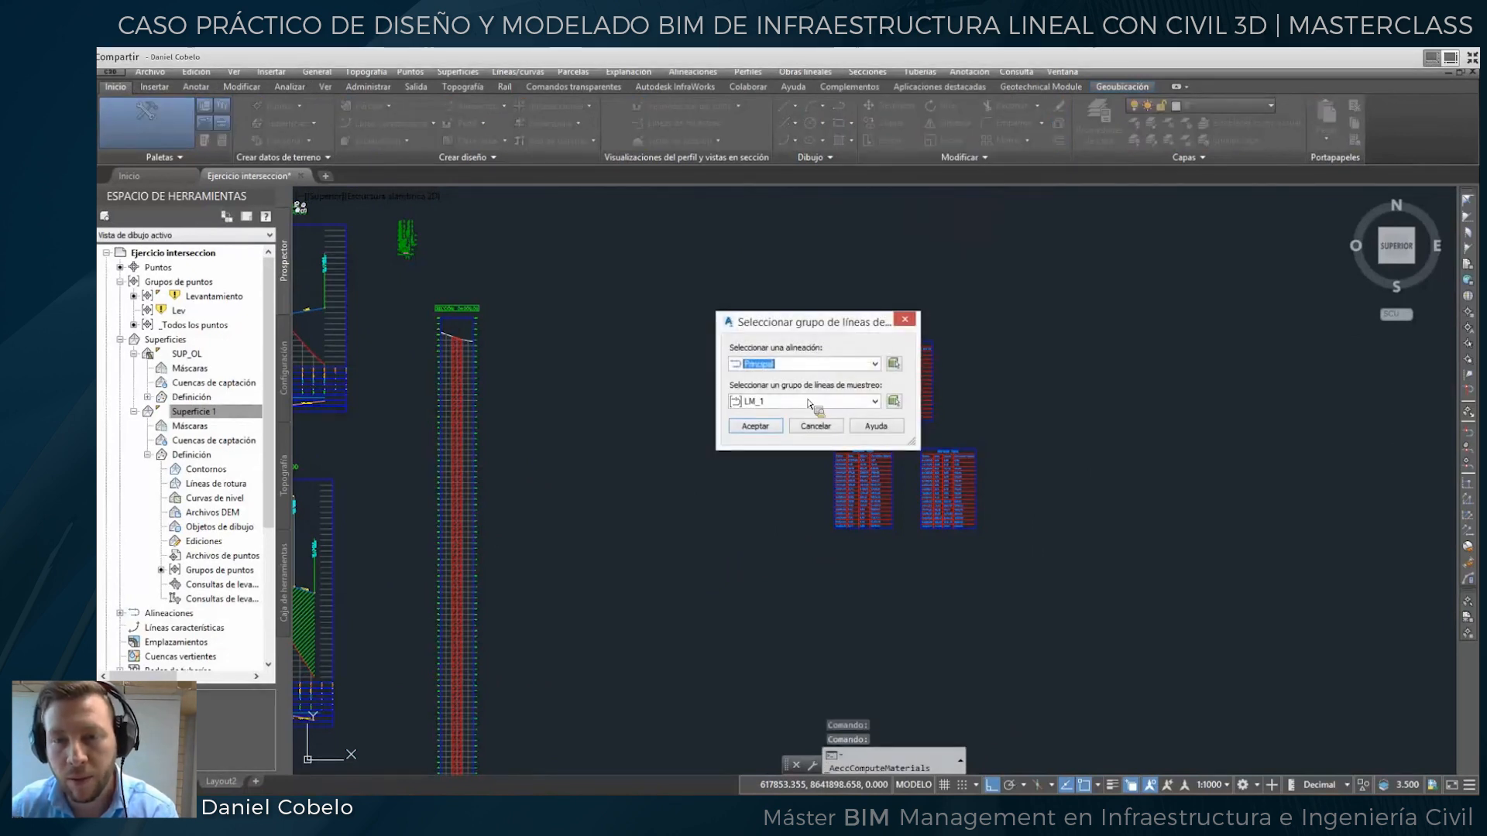
{"action": "left_click", "coordinate": [752, 430]}
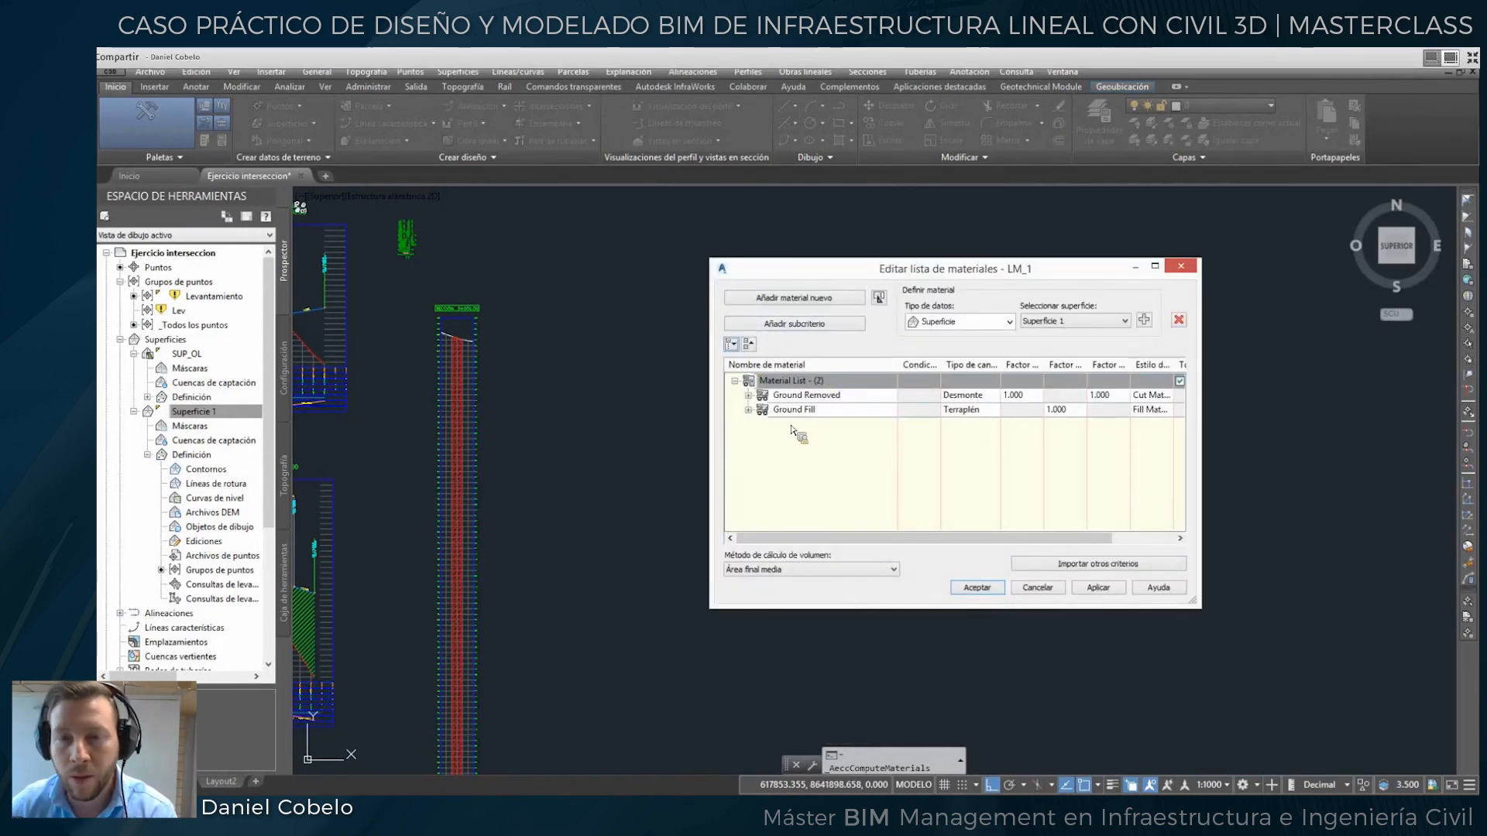
{"action": "left_click", "coordinate": [805, 299]}
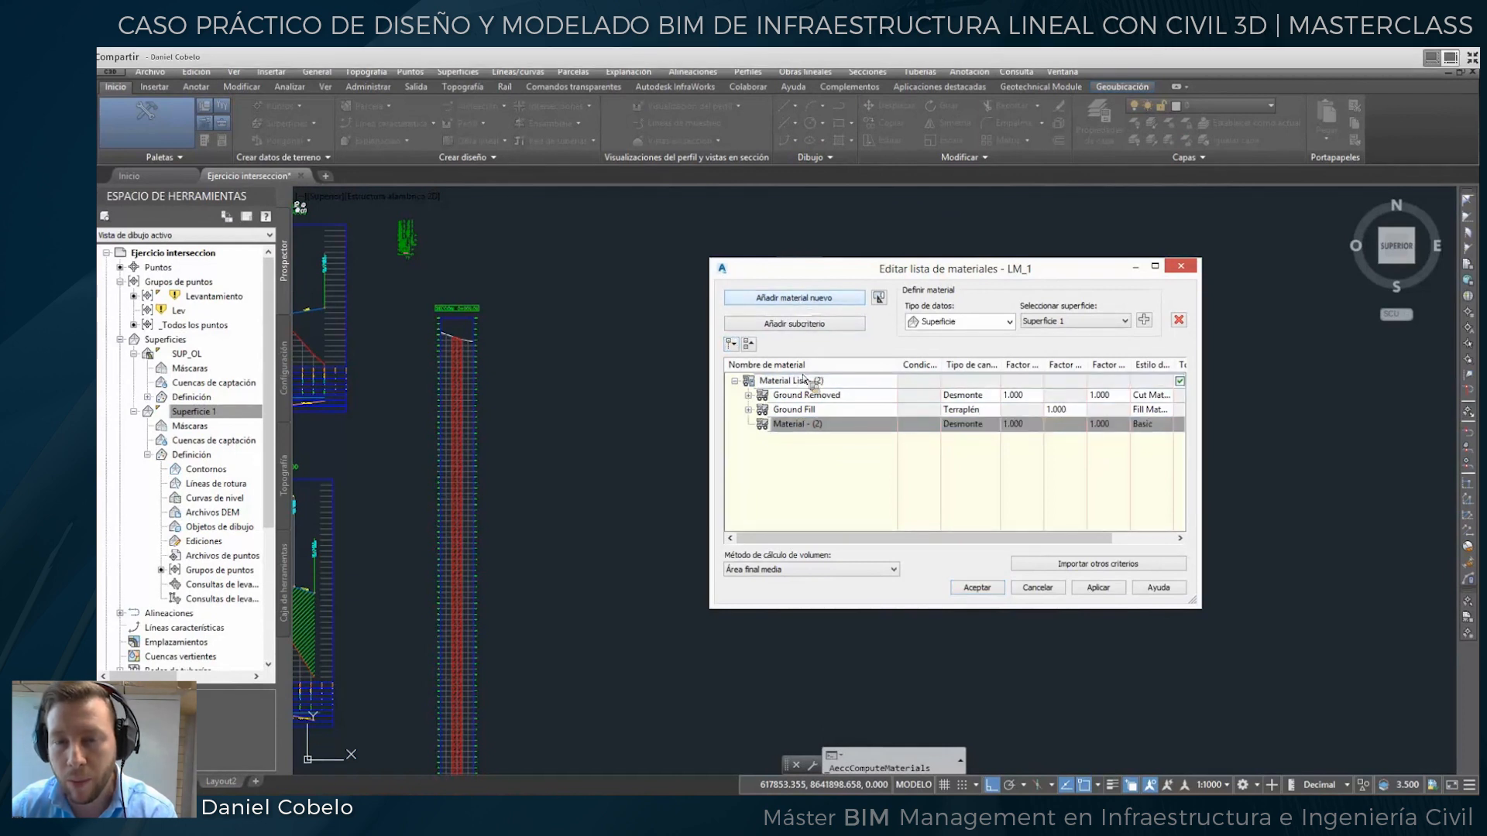
{"action": "left_click", "coordinate": [825, 427]}
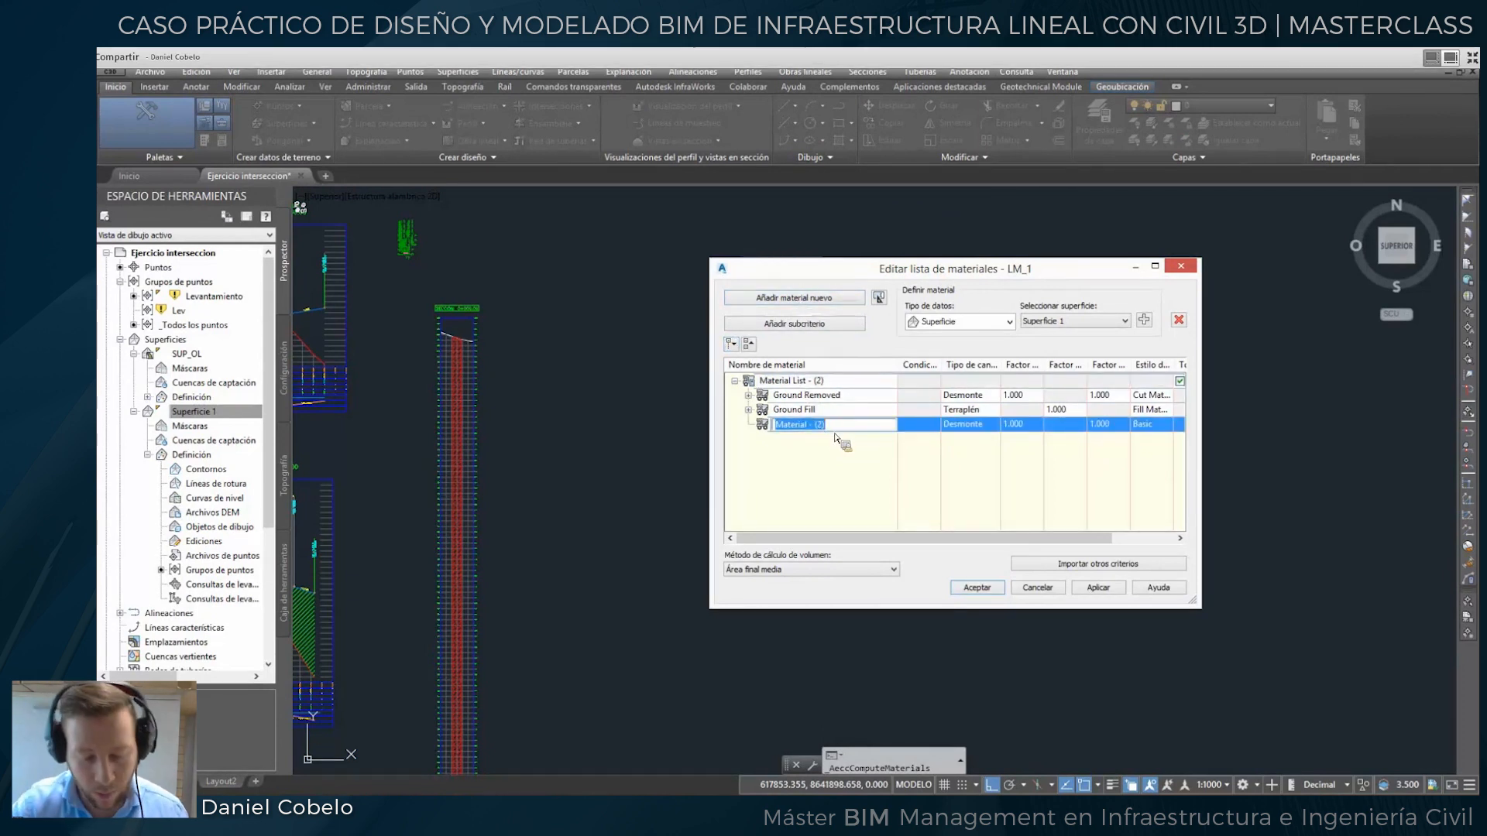
{"action": "type", "text": "Pavimento"}
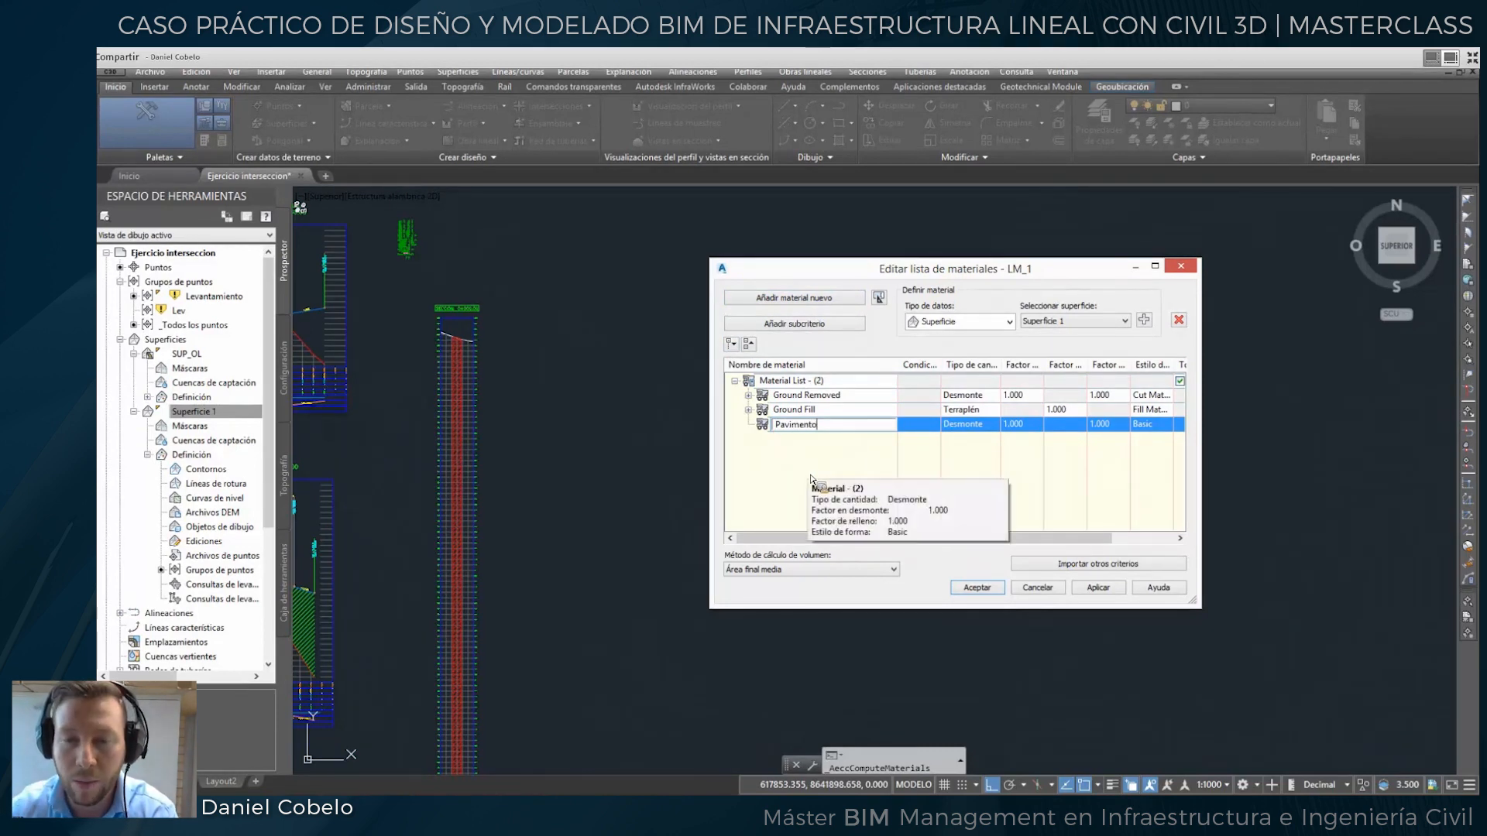
{"action": "key", "text": "Return"}
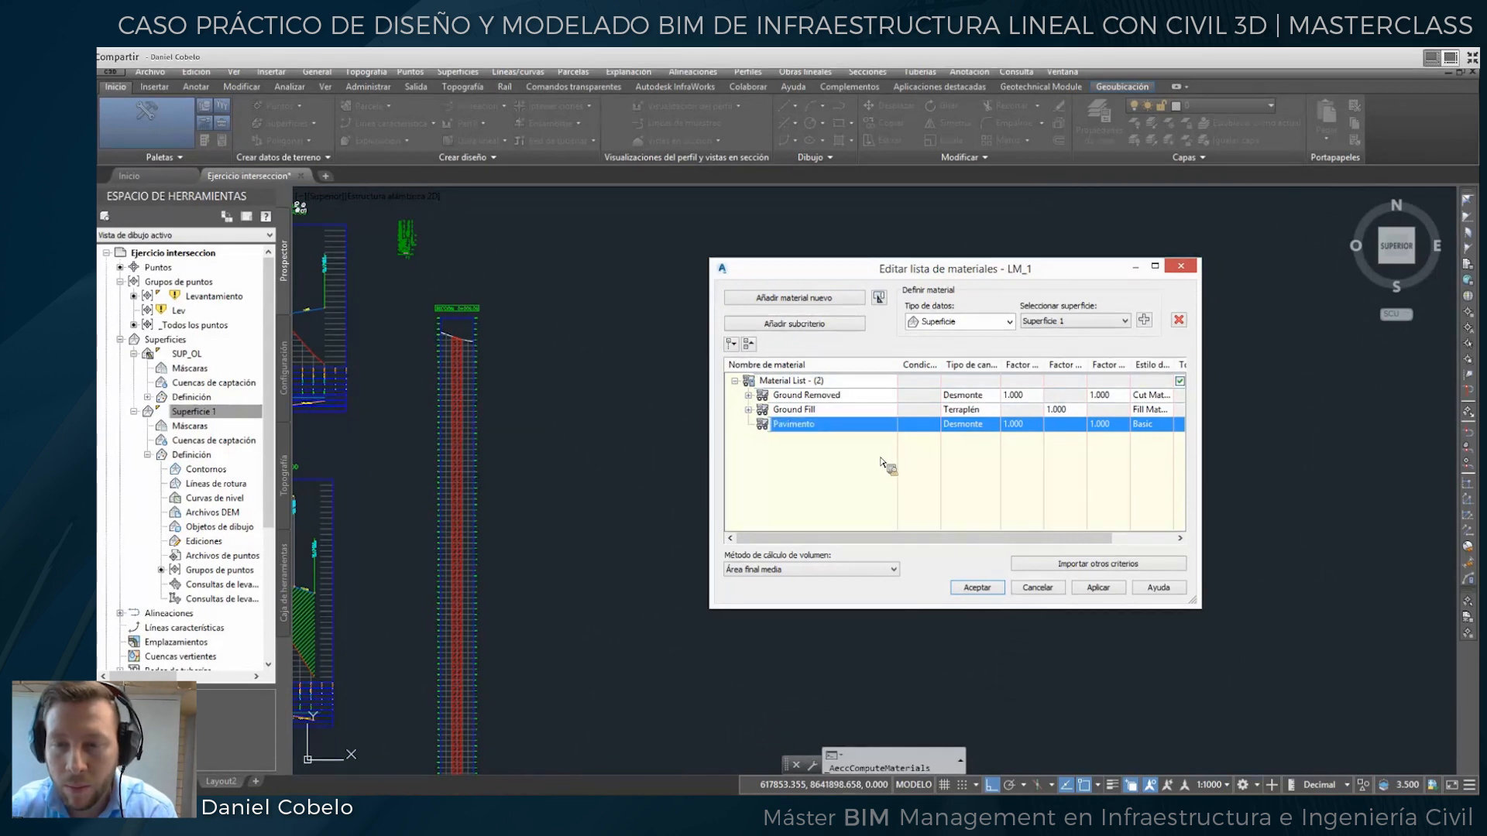
{"action": "right_click", "coordinate": [799, 429]}
{"action": "left_click", "coordinate": [791, 445]}
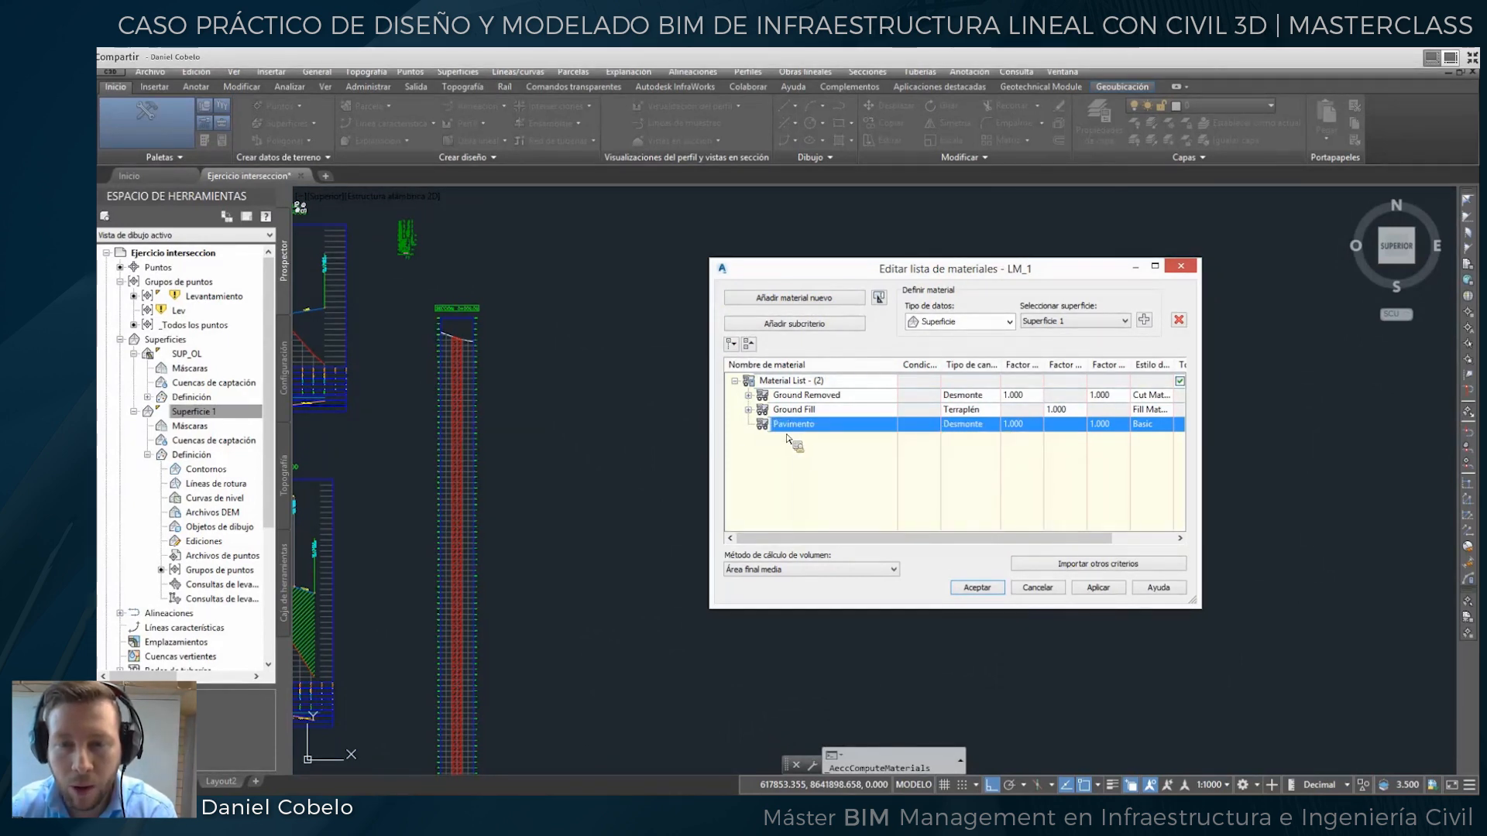
Choose Forma de obra lineal as the data type for Pavimento and set its quantity type to Estructuras.
{"action": "left_click", "coordinate": [1009, 322]}
{"action": "left_click", "coordinate": [972, 349]}
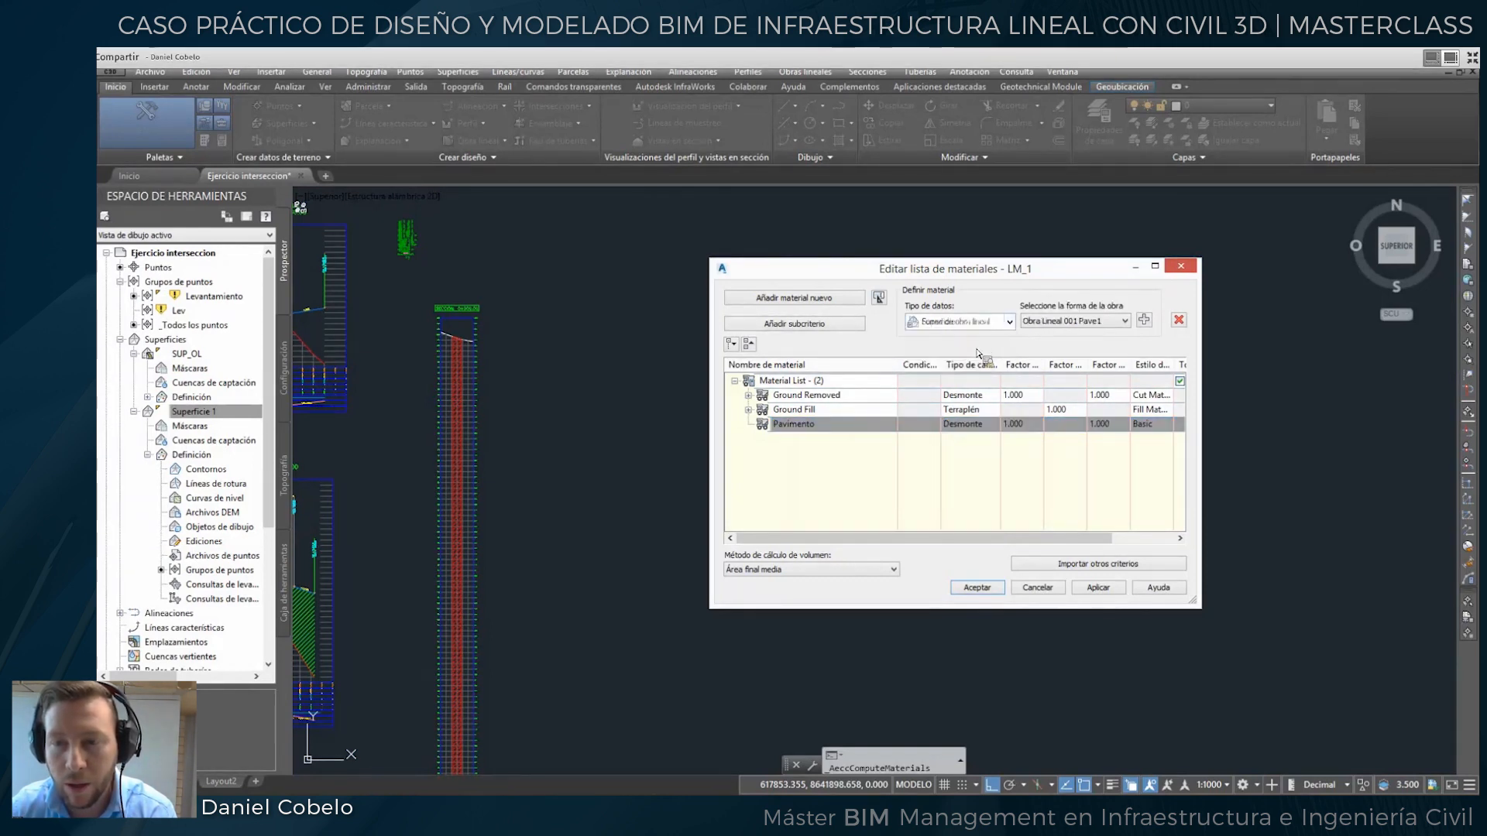
{"action": "left_click", "coordinate": [958, 426]}
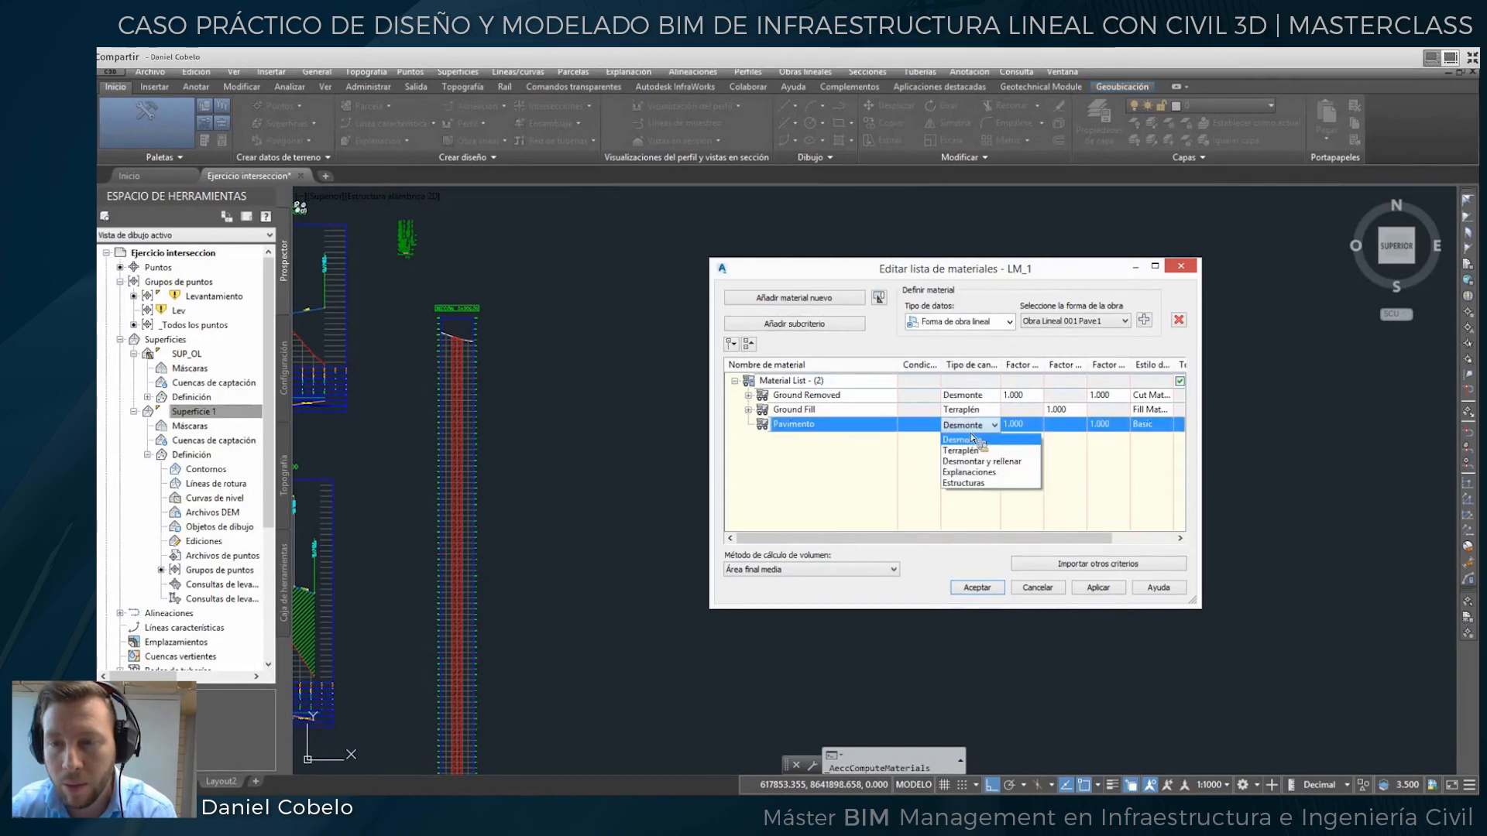
{"action": "left_click", "coordinate": [964, 483]}
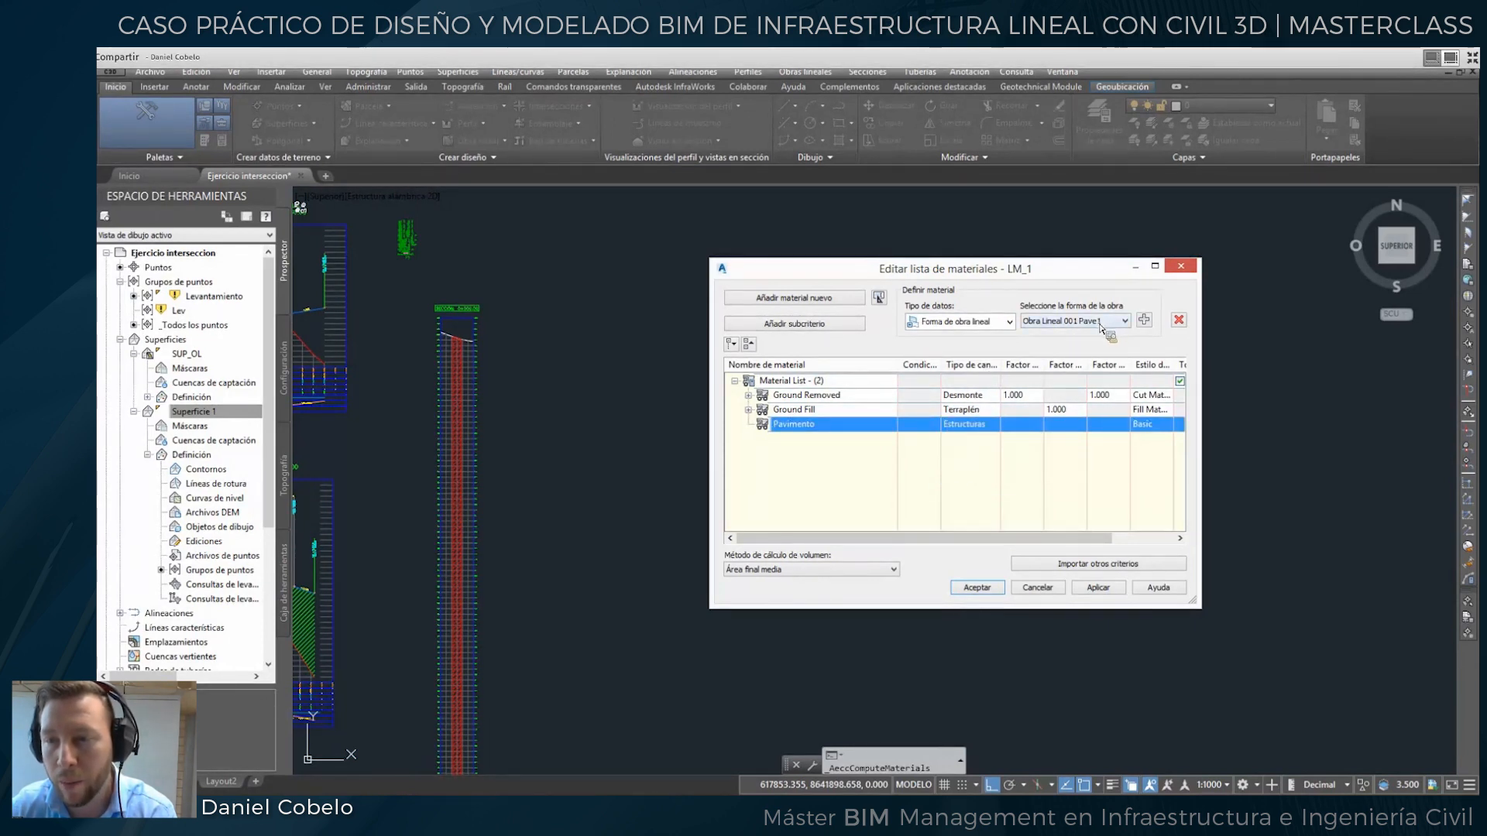
Add the corridor shapes Obra Lineal 001 Pave1 and Obra Lineal 001 Pave2 to Pavimento, and accept the material list.
{"action": "left_click", "coordinate": [1144, 321]}
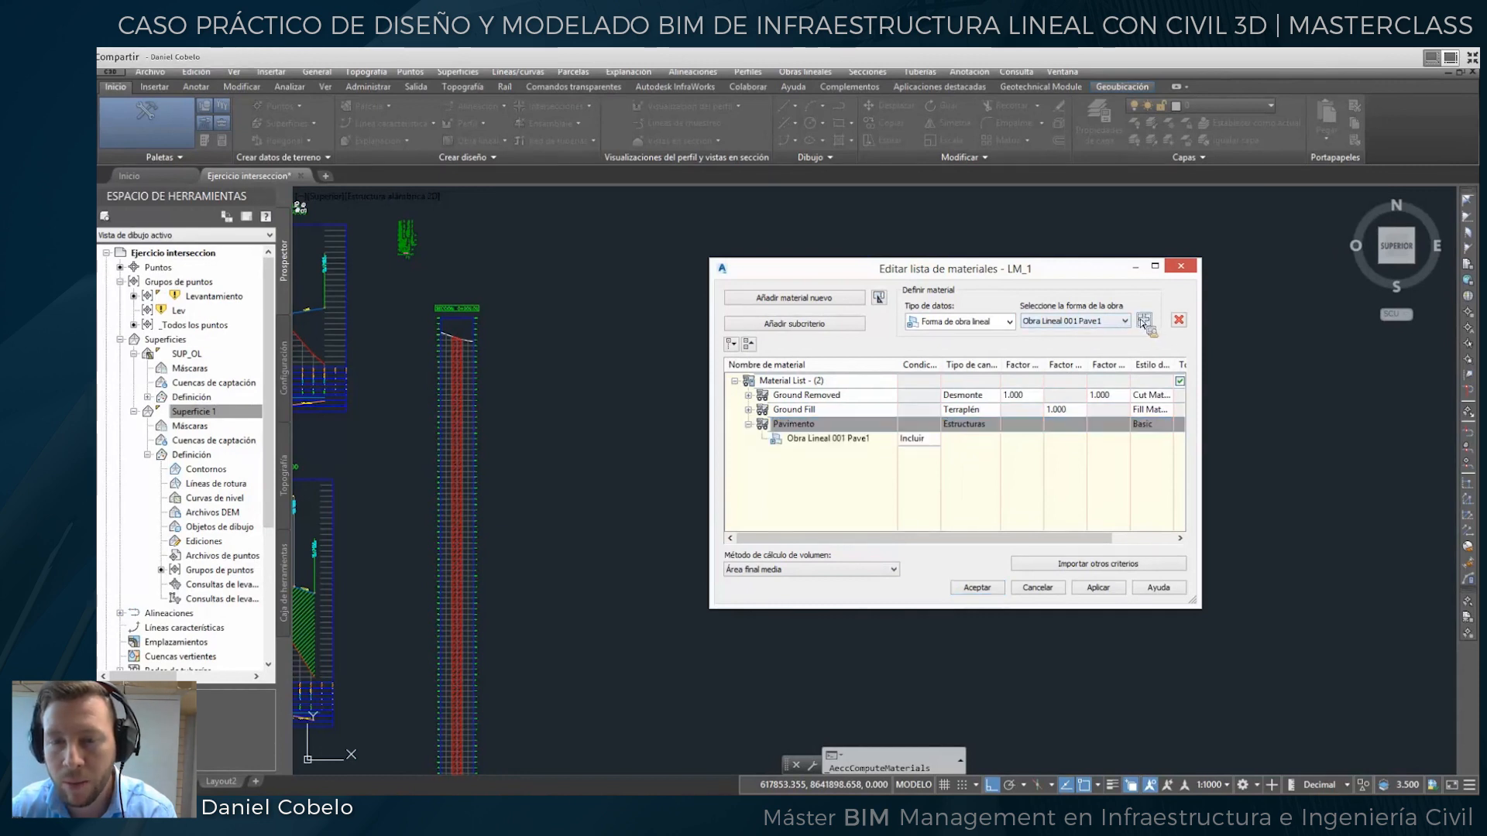
{"action": "left_click", "coordinate": [1125, 321]}
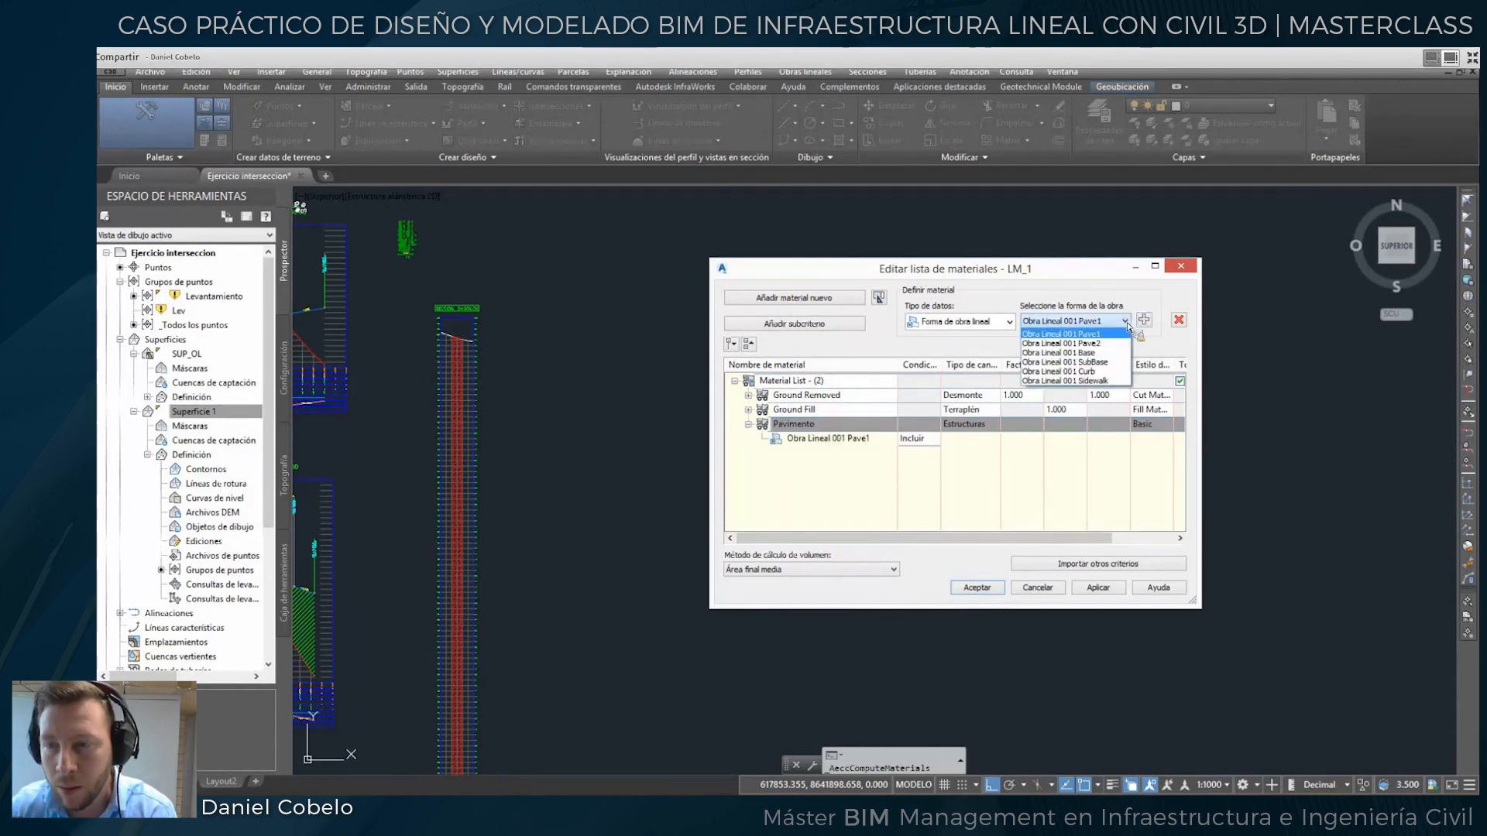
{"action": "left_click", "coordinate": [1097, 346]}
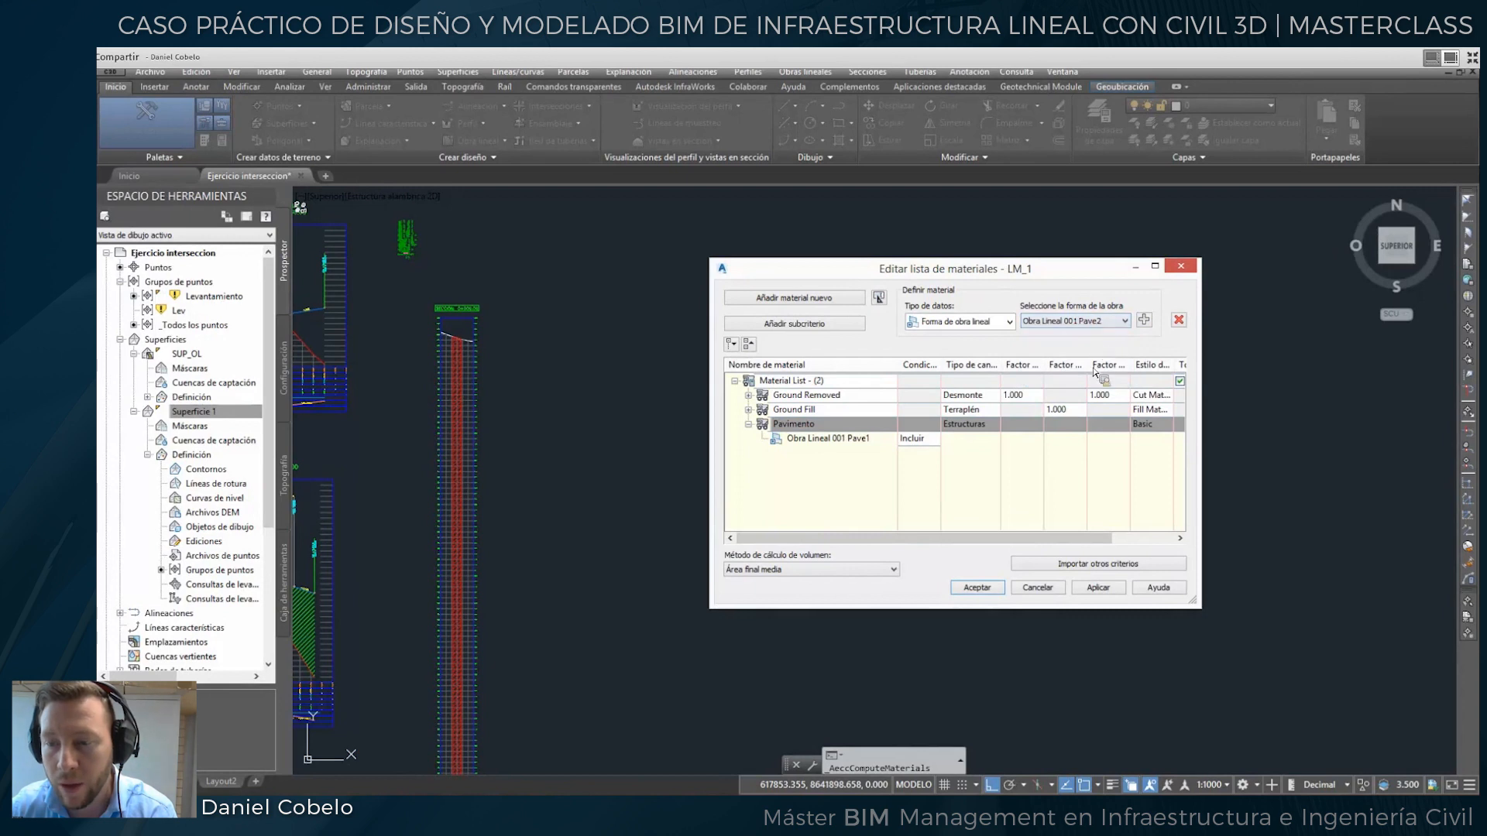
{"action": "left_click", "coordinate": [1145, 320]}
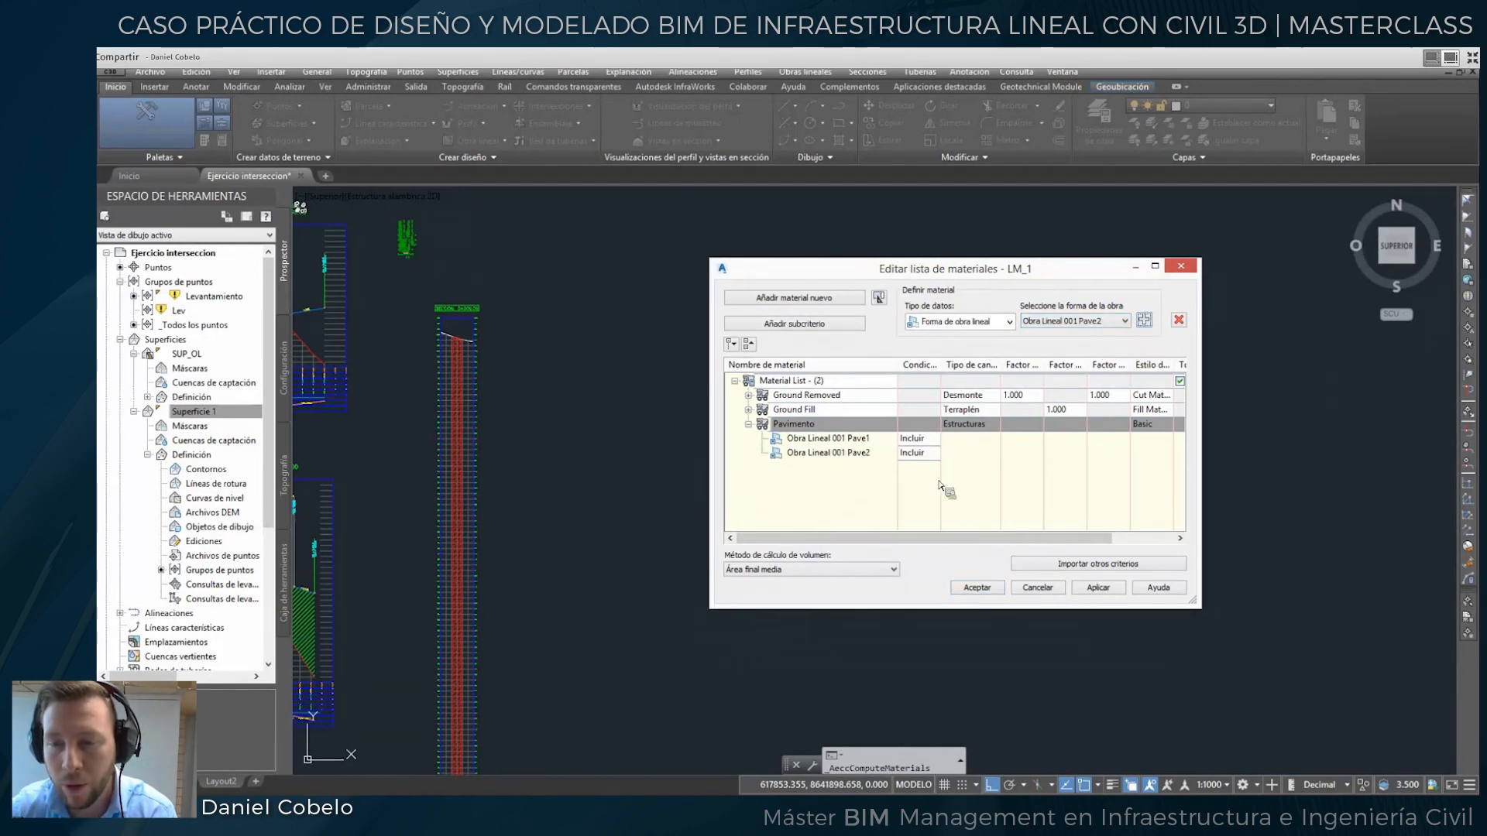
{"action": "left_click", "coordinate": [974, 587]}
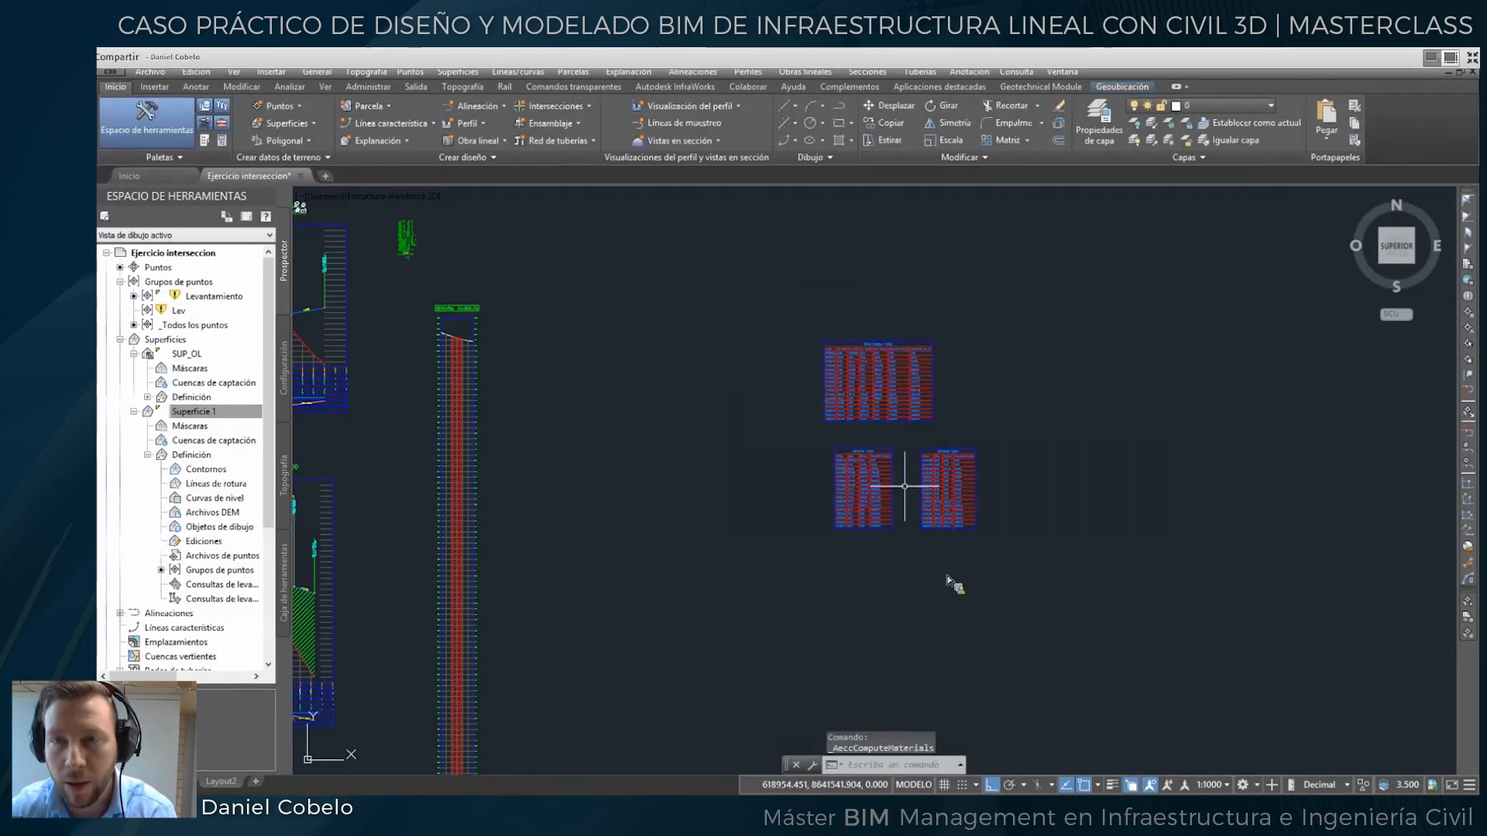
Create a material volume table for Pavimento from Material List - (2) and place it east of the Ground Fill table.
{"action": "left_click", "coordinate": [290, 86]}
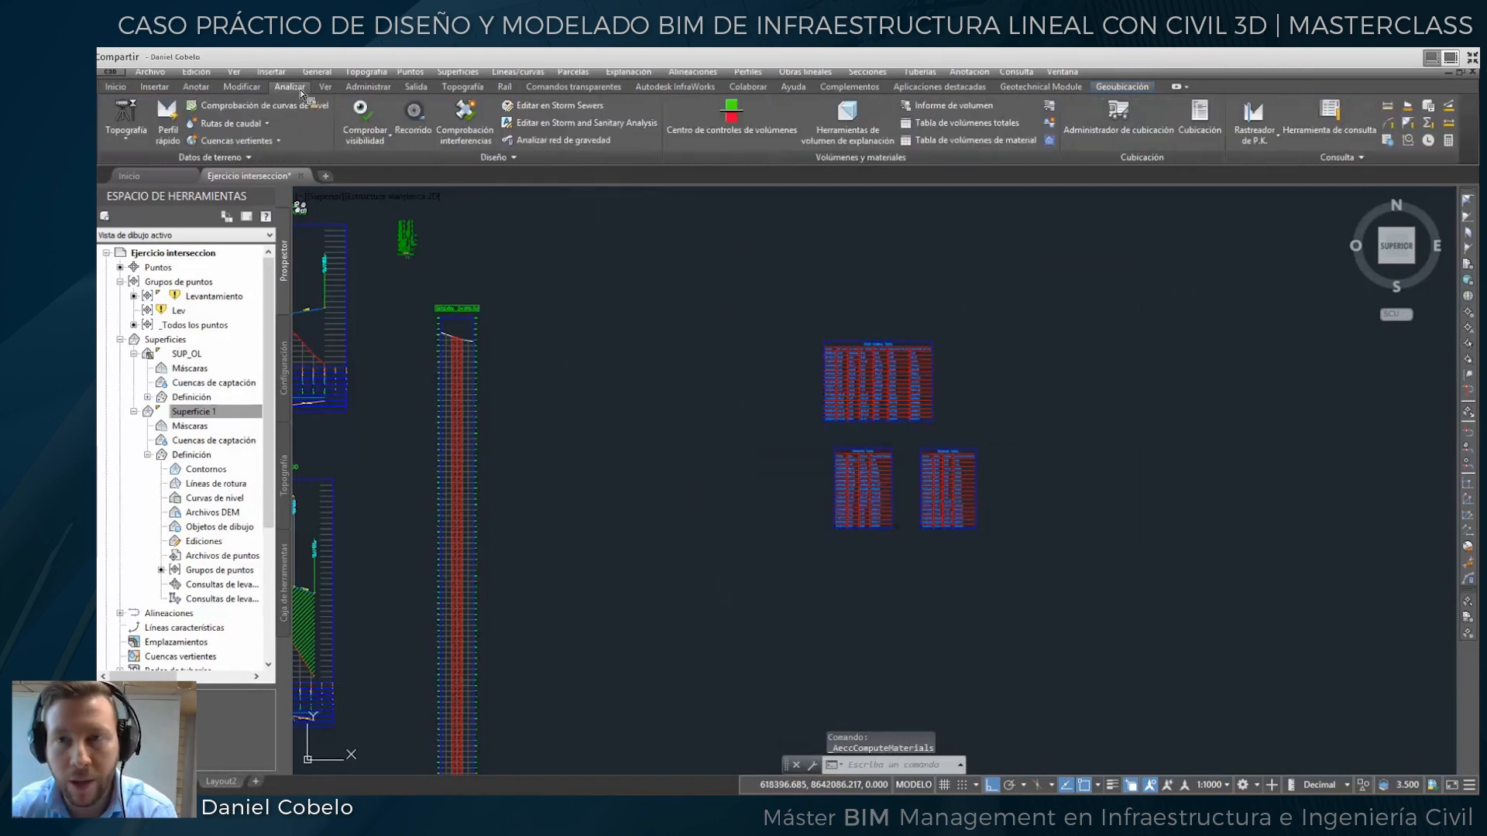
{"action": "left_click", "coordinate": [987, 144]}
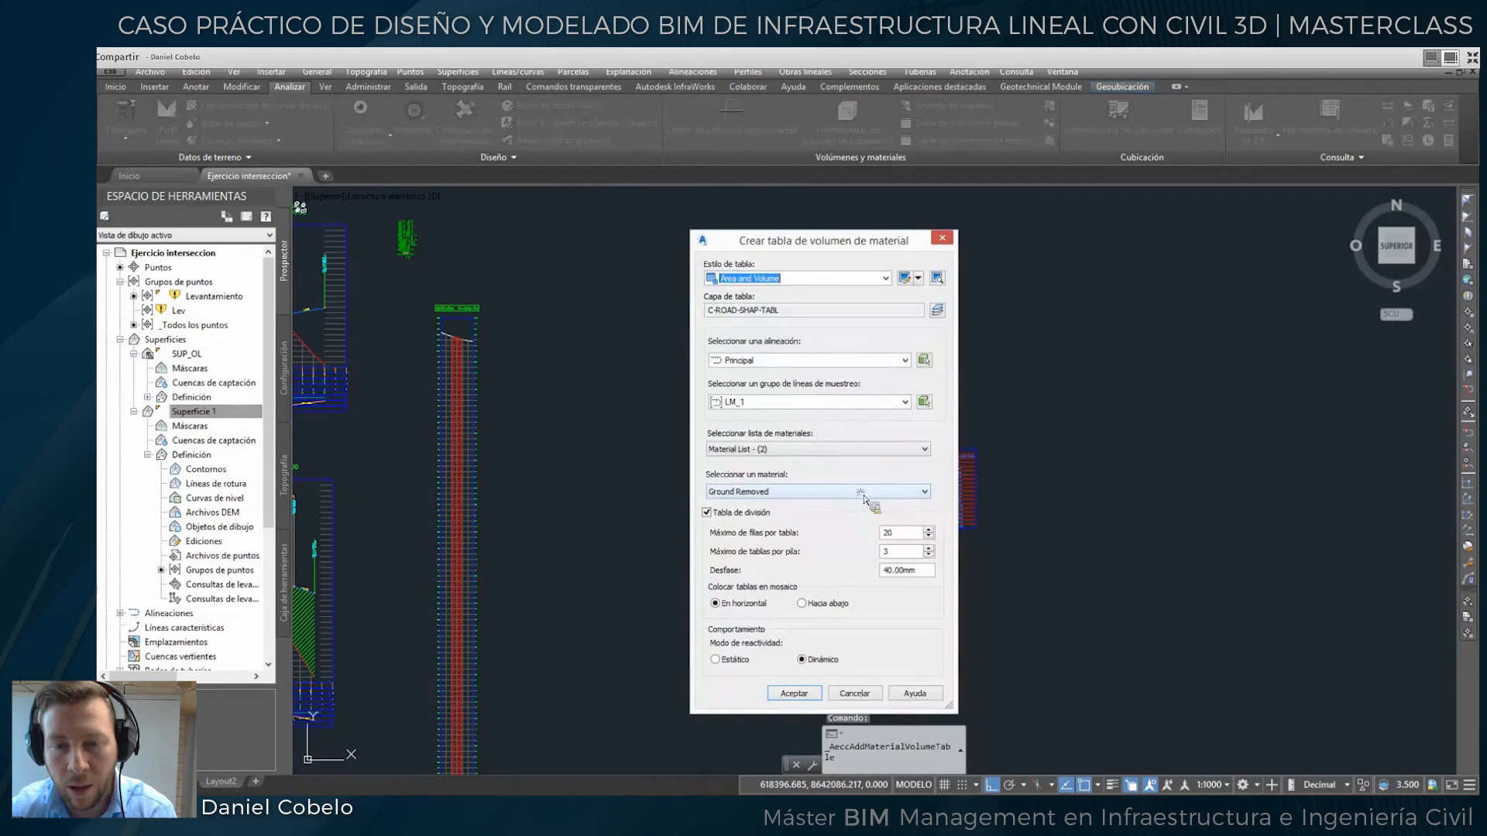
{"action": "left_click", "coordinate": [870, 492]}
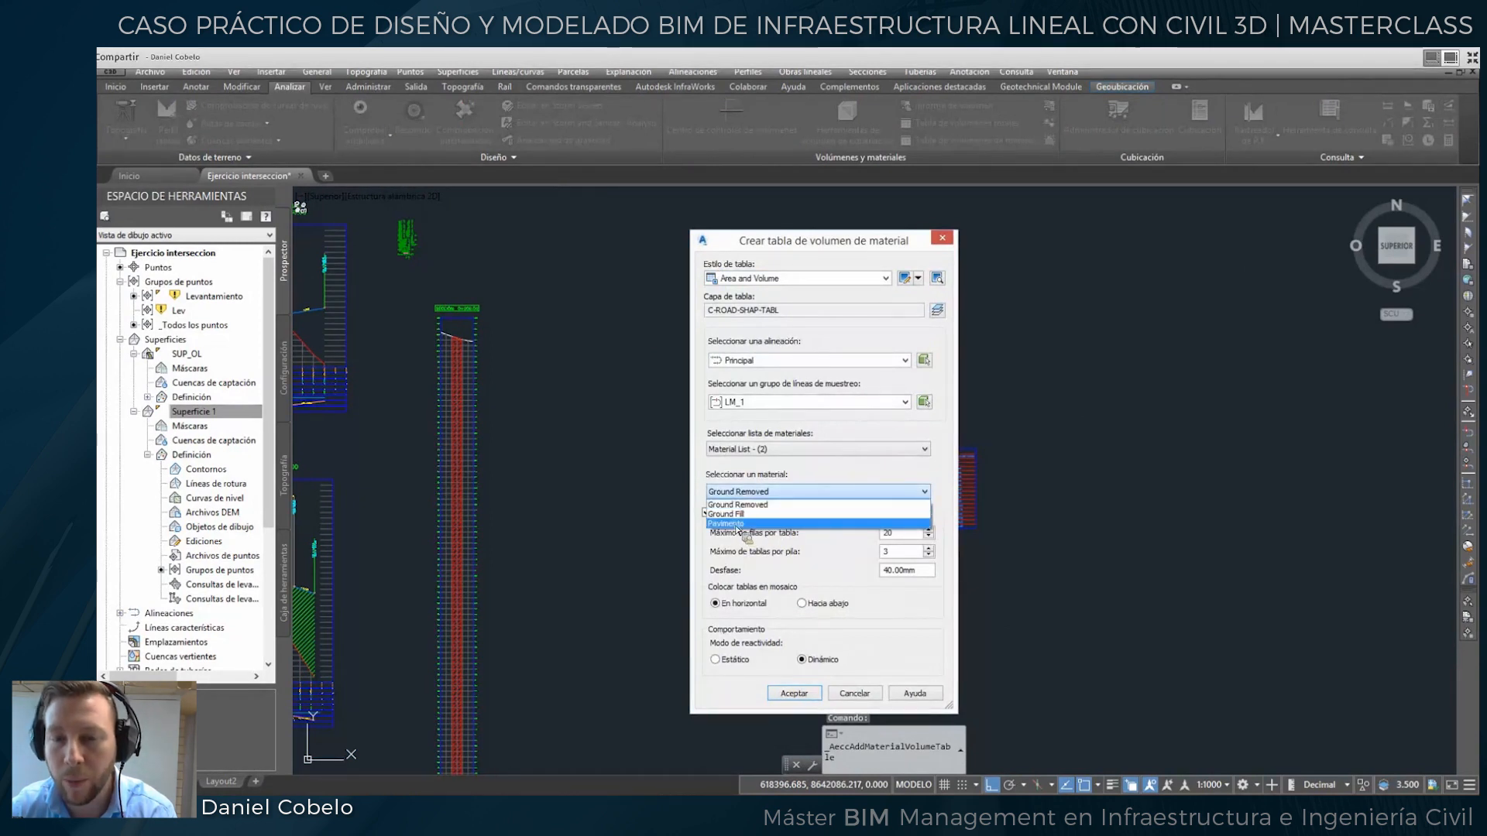
{"action": "left_click", "coordinate": [738, 524]}
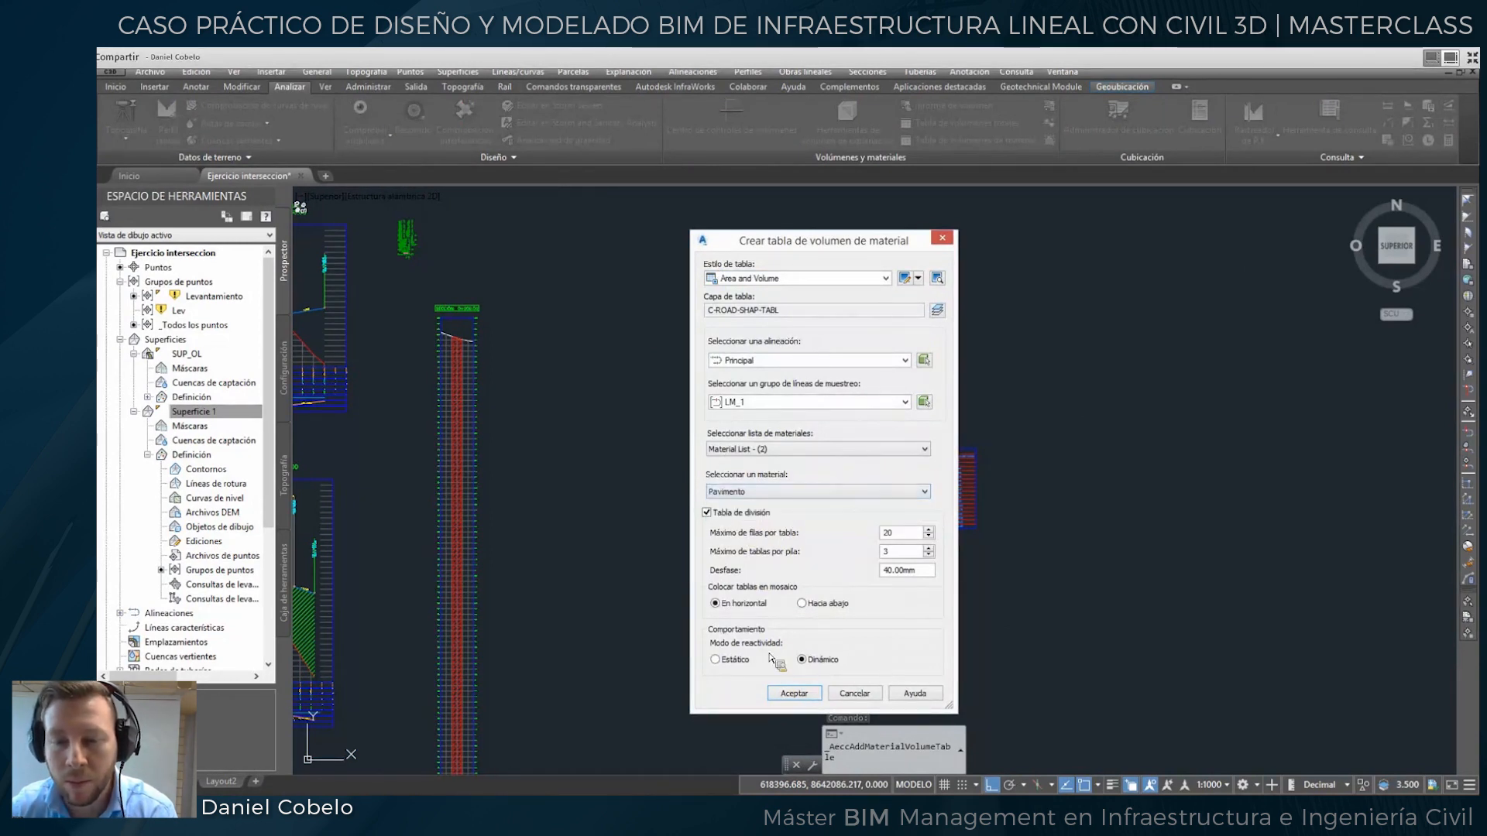
{"action": "left_click", "coordinate": [792, 694]}
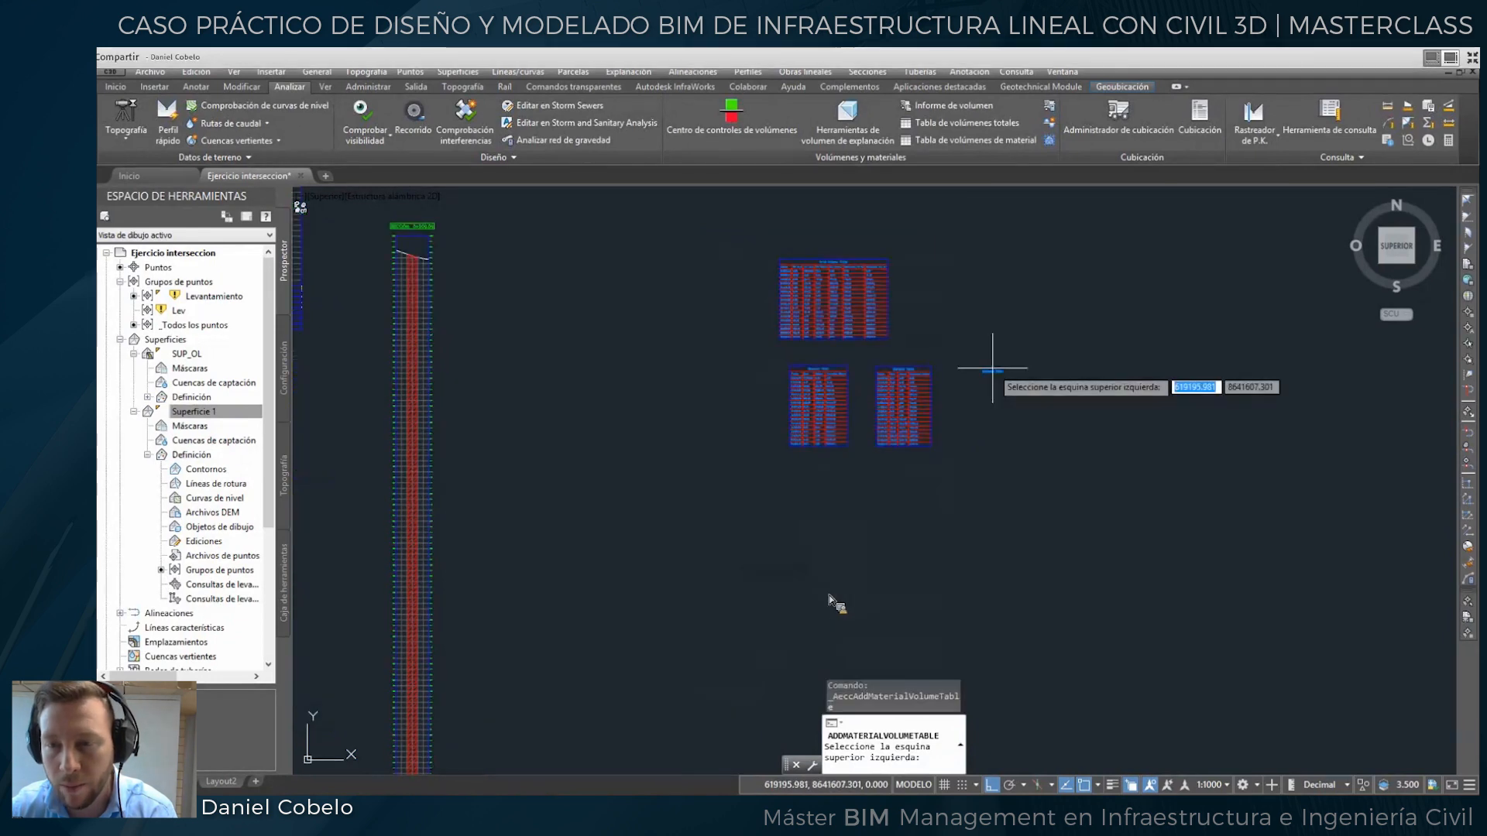
{"action": "left_click", "coordinate": [992, 368]}
{"action": "scroll", "coordinate": [999, 407], "scroll_direction": "up", "scroll_amount": 5}
{"action": "middle_click_drag", "start_coordinate": [1019, 405], "coordinate": [955, 408]}
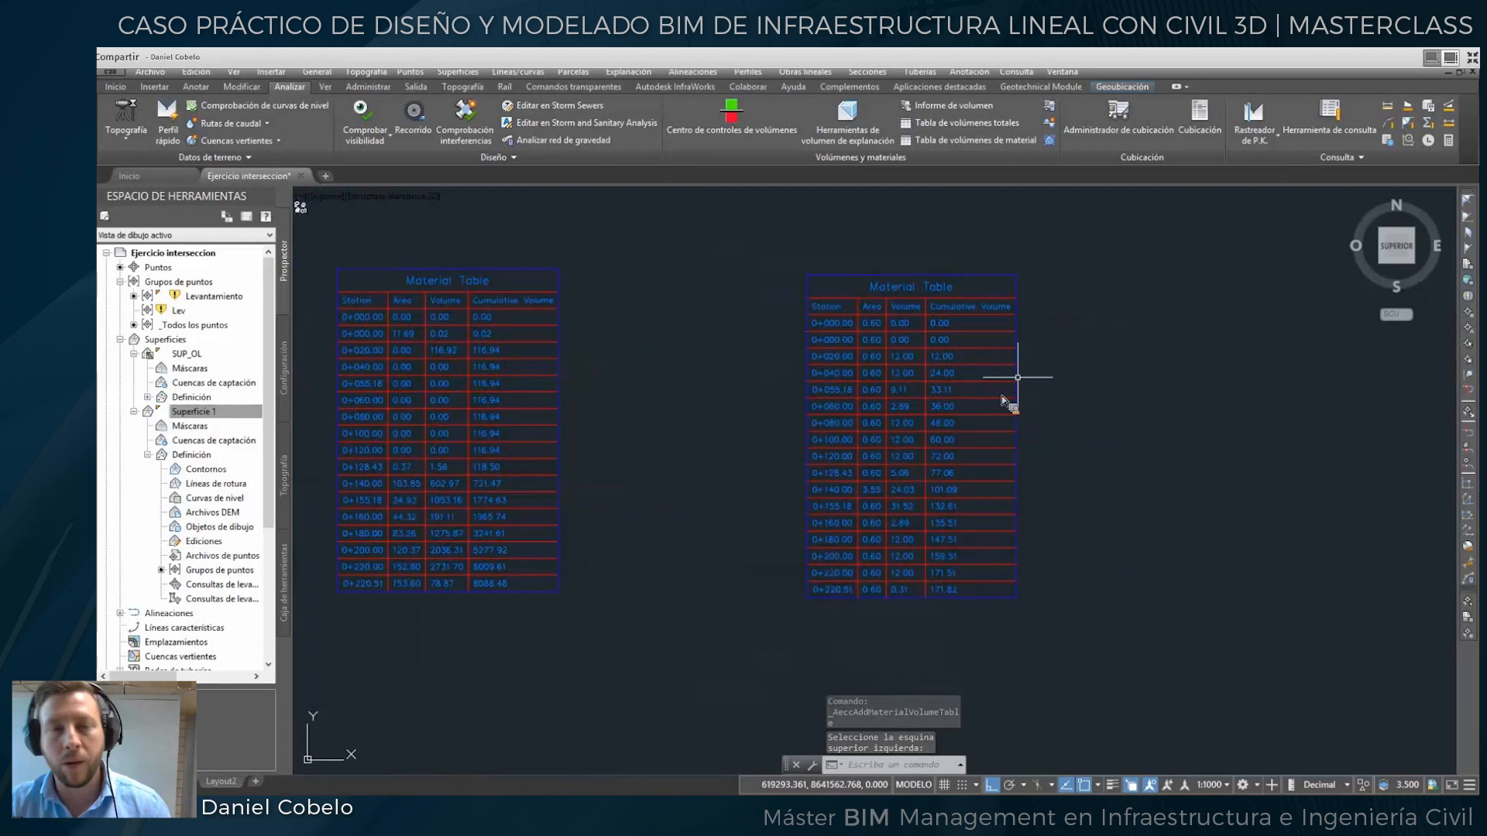
Examine the longitudinal profiles, section labels and material tables laid out across the drawing.
{"action": "scroll", "coordinate": [972, 388], "scroll_direction": "down", "scroll_amount": 5}
{"action": "scroll", "coordinate": [879, 445], "scroll_direction": "down", "scroll_amount": 2}
{"action": "middle_click_drag", "start_coordinate": [648, 411], "coordinate": [968, 488]}
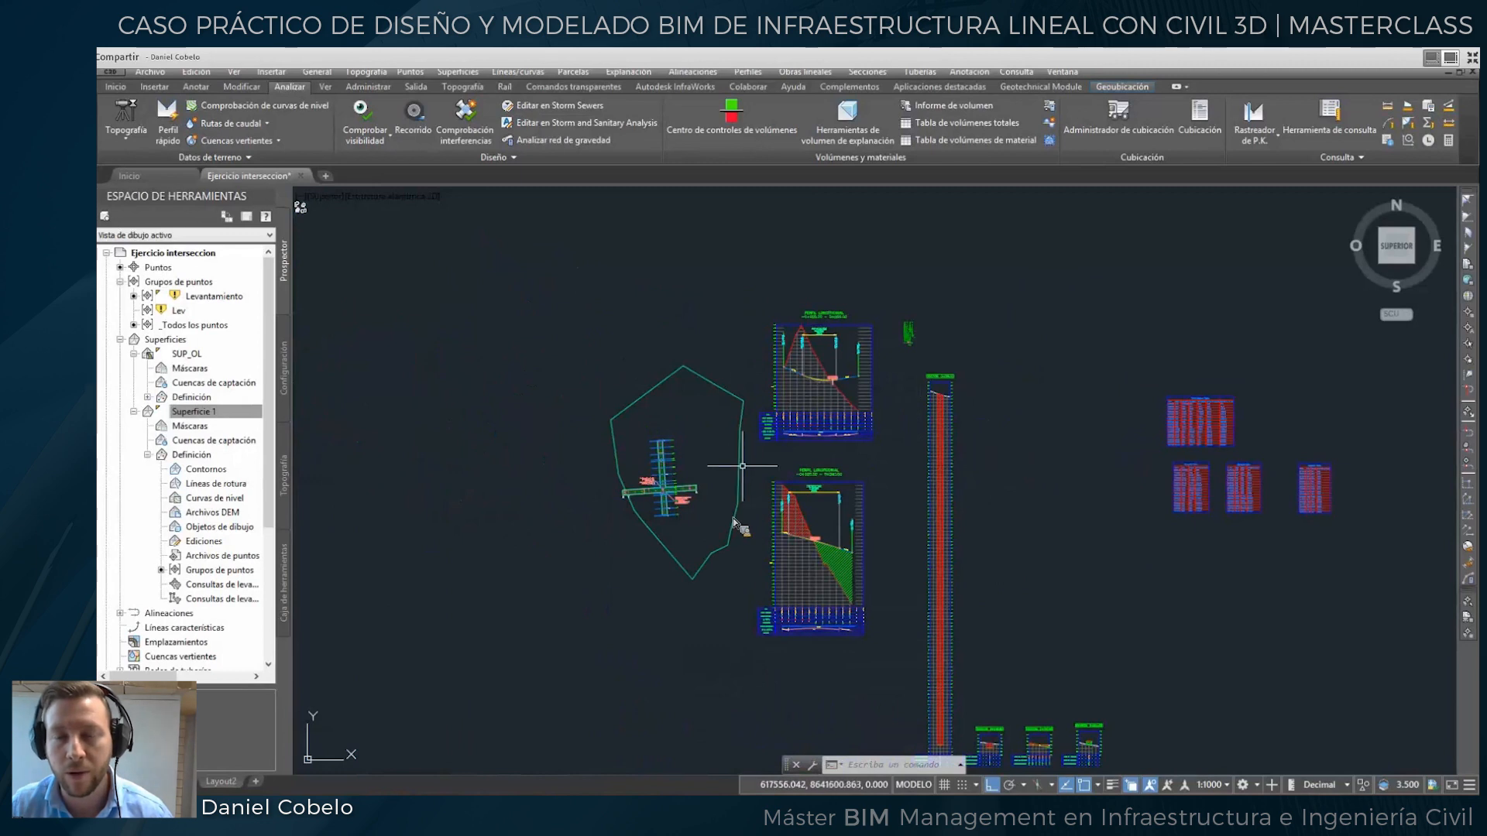
{"action": "scroll", "coordinate": [898, 325], "scroll_direction": "up", "scroll_amount": 6}
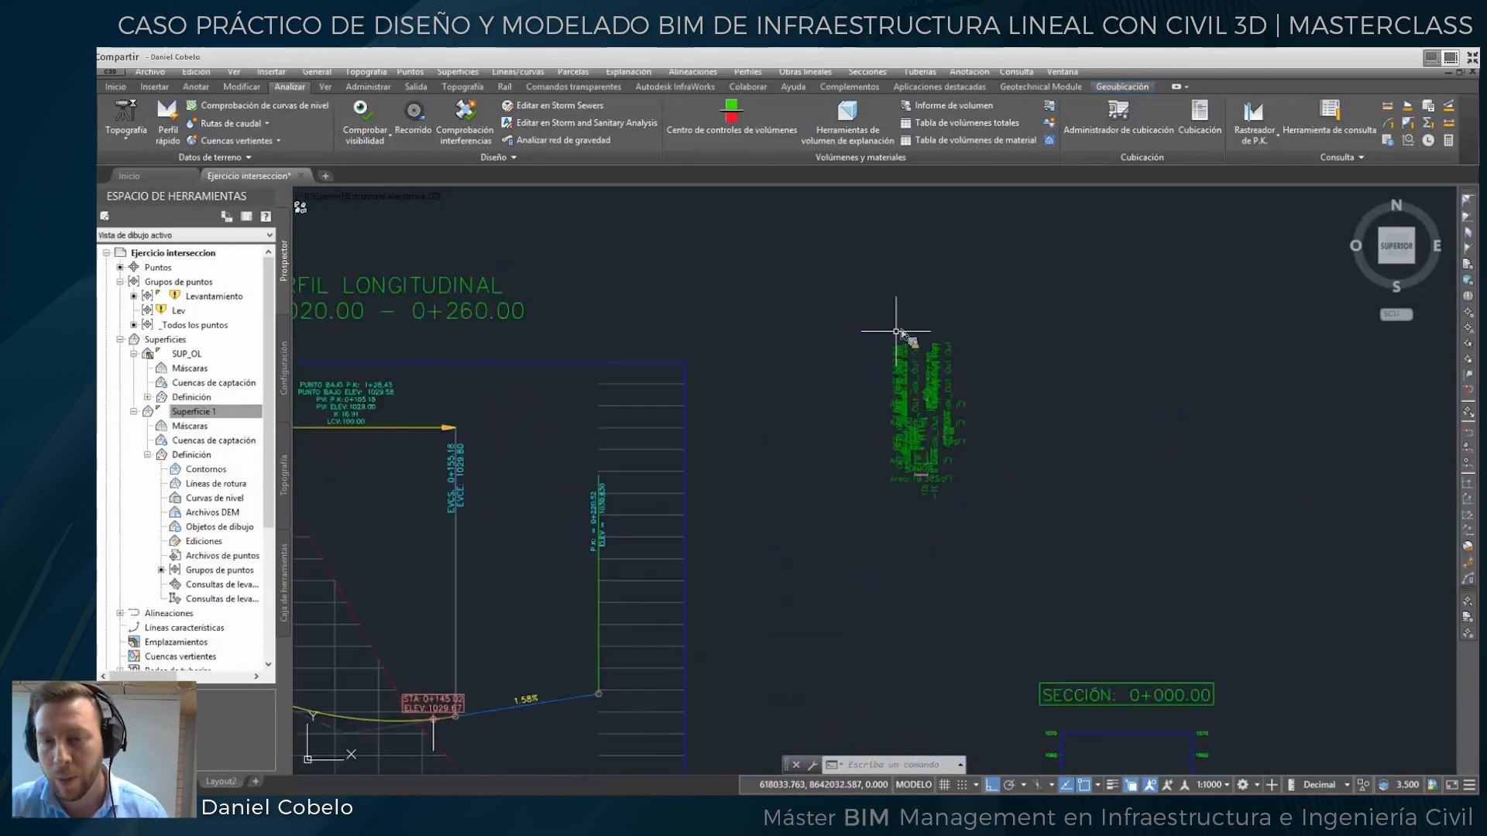
{"action": "scroll", "coordinate": [896, 398], "scroll_direction": "up", "scroll_amount": 8}
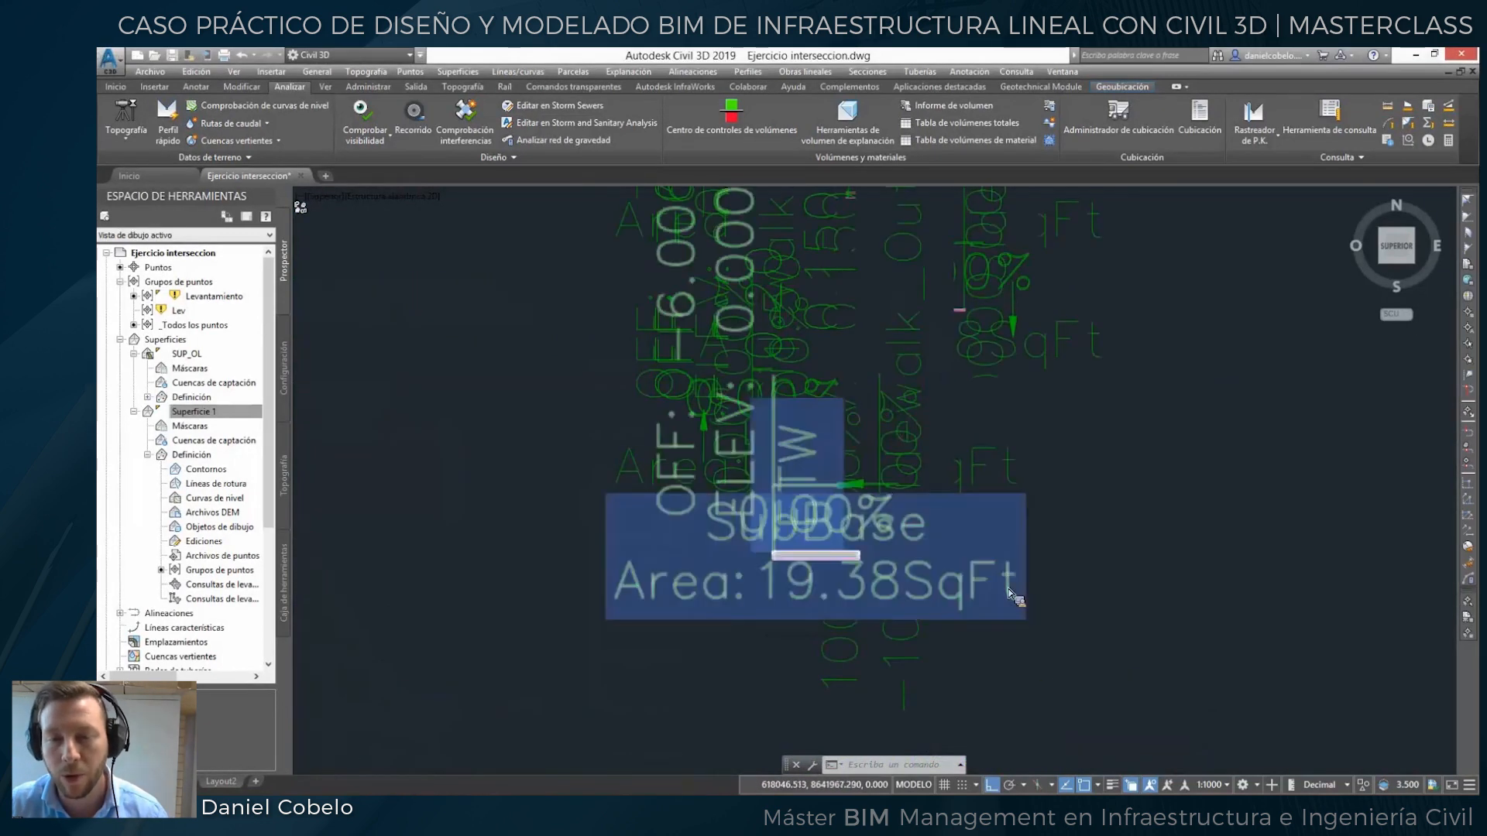
{"action": "scroll", "coordinate": [742, 561], "scroll_direction": "up", "scroll_amount": 5}
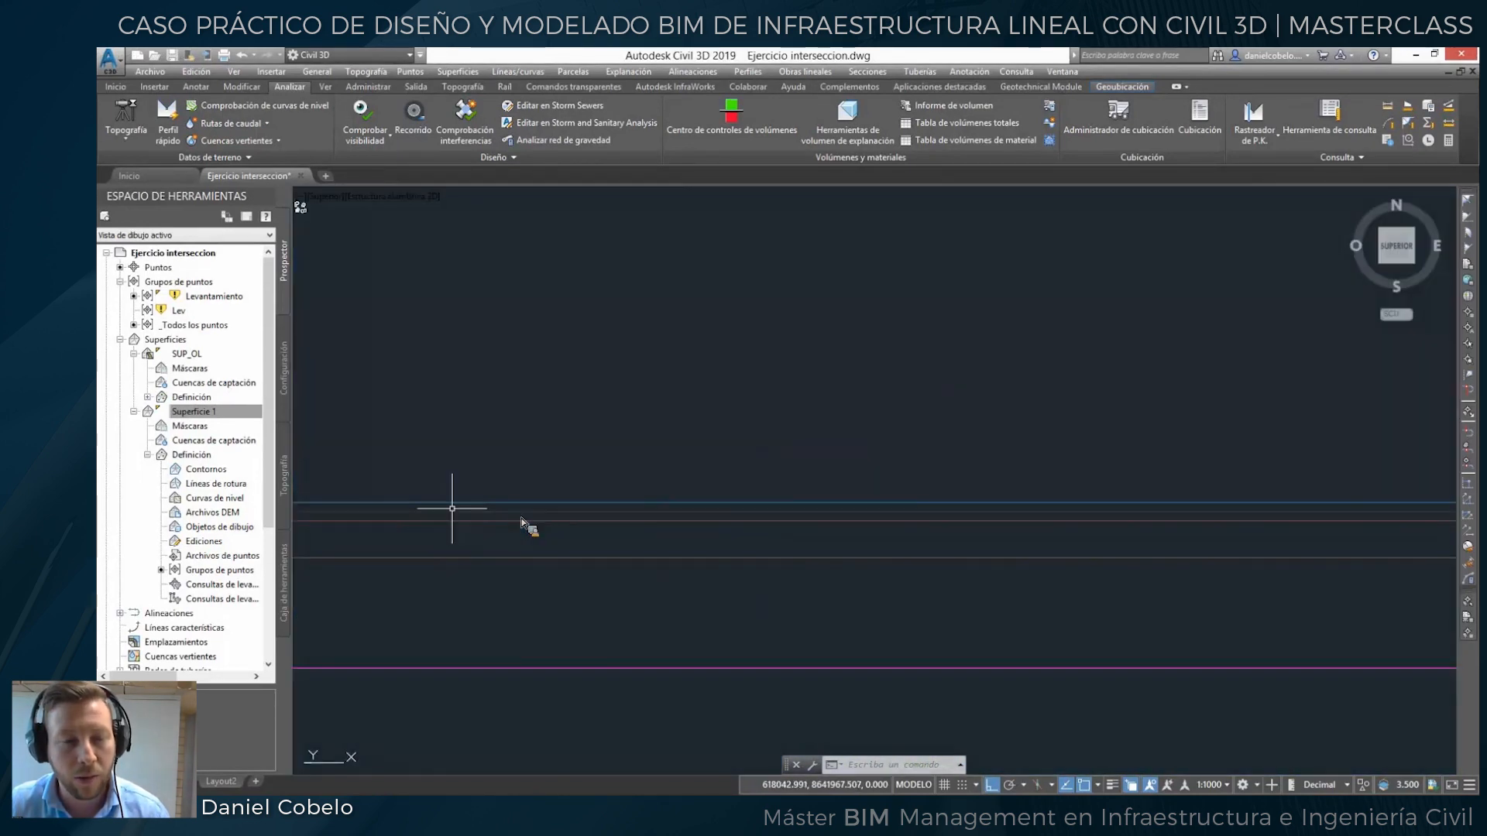
{"action": "scroll", "coordinate": [453, 534], "scroll_direction": "down", "scroll_amount": 10}
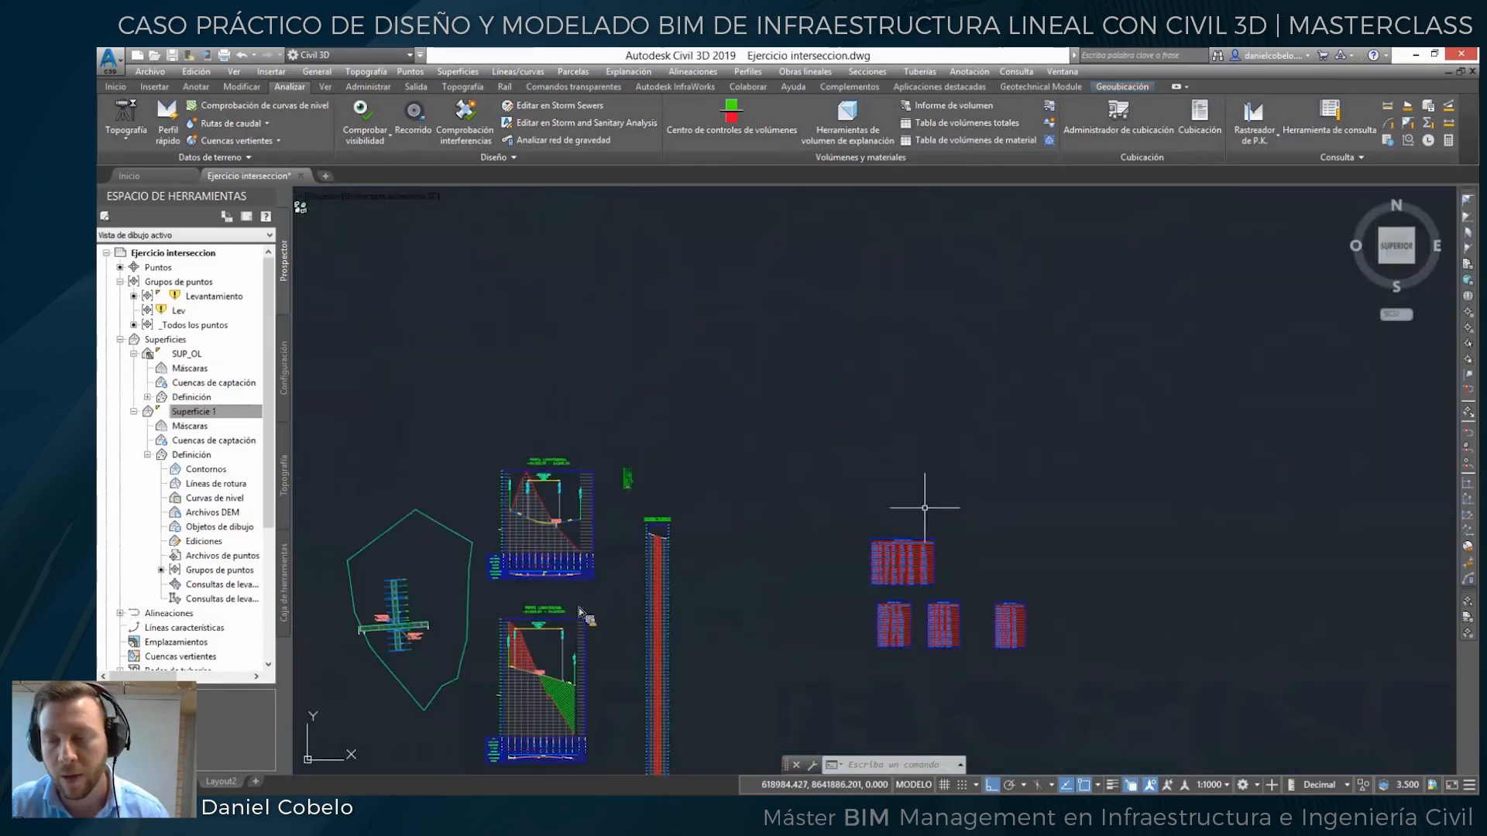
{"action": "middle_click_drag", "start_coordinate": [934, 586], "coordinate": [1009, 555]}
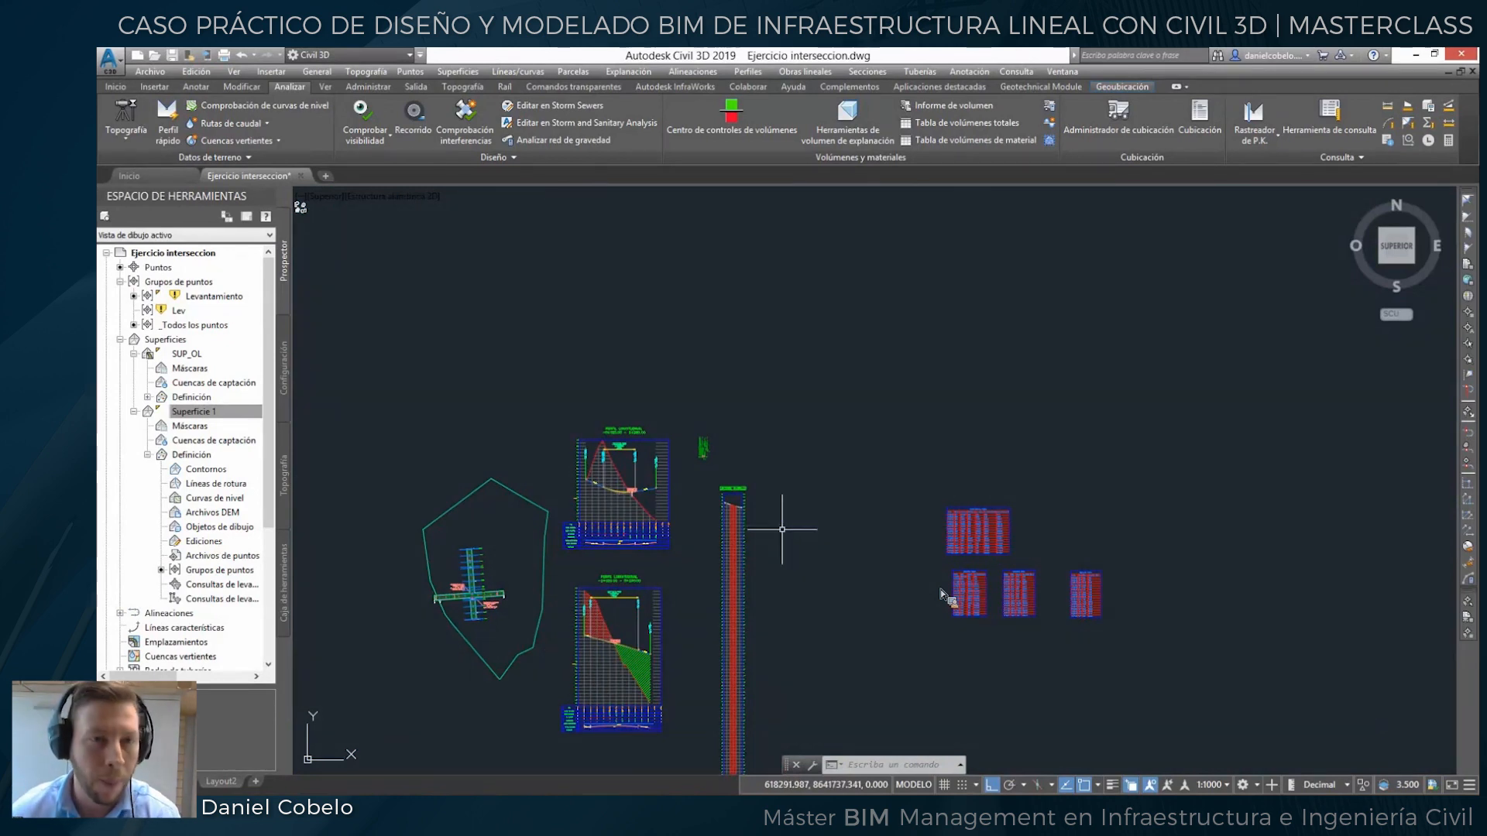
Split the Principal region of corridor Obra Lineal 001 close to the intersection with Secundaria.
{"action": "mouse_move", "coordinate": [489, 614]}
{"action": "middle_mouse_down"}
{"action": "mouse_move", "coordinate": [649, 547]}
{"action": "mouse_move", "coordinate": [648, 605]}
{"action": "mouse_move", "coordinate": [675, 639]}
{"action": "middle_mouse_up"}
{"action": "scroll", "coordinate": [624, 554], "scroll_direction": "up", "scroll_amount": 5}
{"action": "scroll", "coordinate": [642, 608], "scroll_direction": "up", "scroll_amount": 2}
{"action": "middle_click_drag", "start_coordinate": [630, 535], "coordinate": [486, 651]}
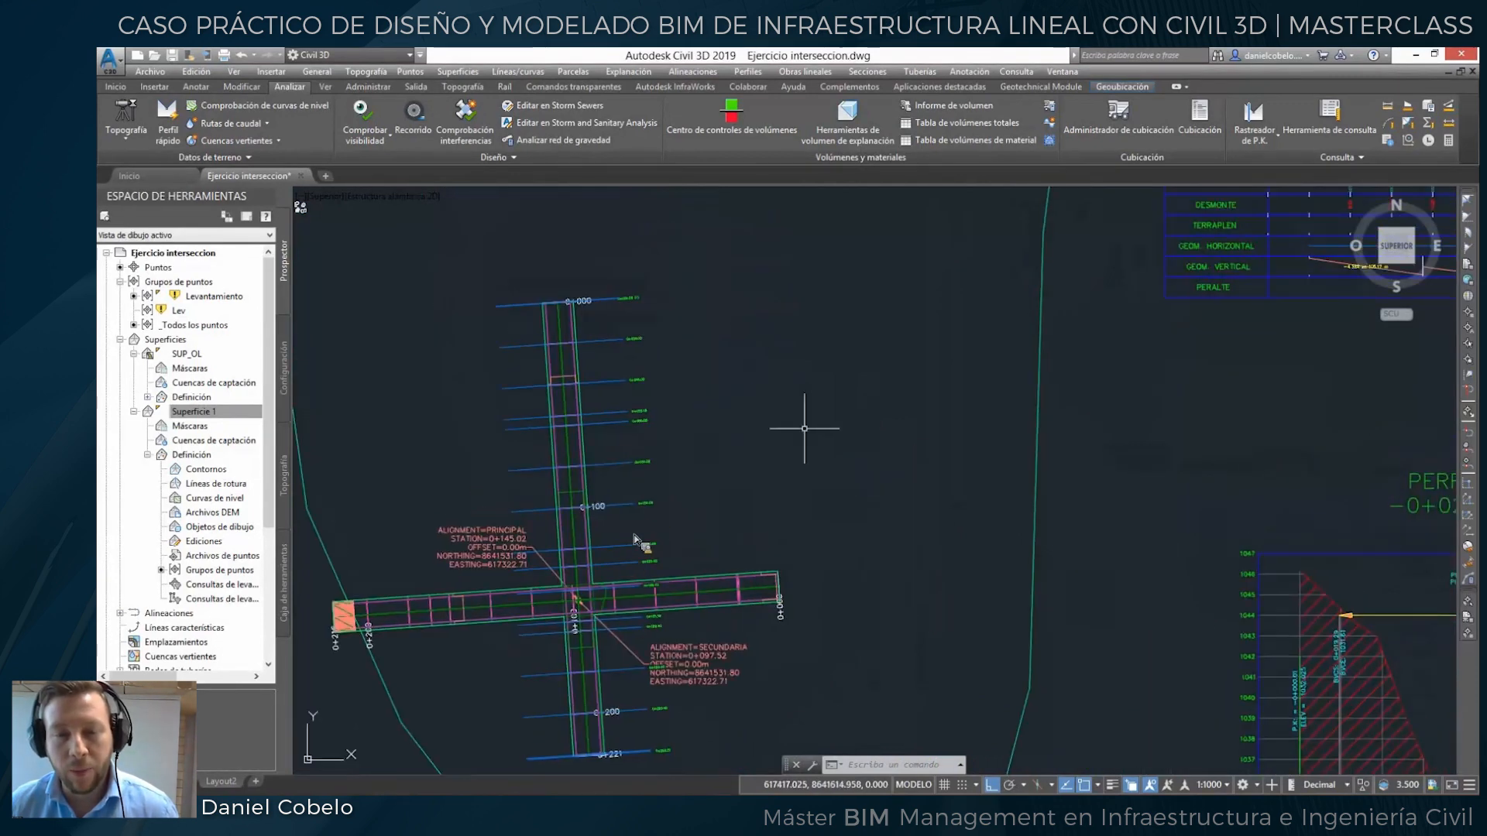
{"action": "mouse_move", "coordinate": [748, 539]}
{"action": "middle_mouse_down"}
{"action": "mouse_move", "coordinate": [892, 494]}
{"action": "mouse_move", "coordinate": [747, 528]}
{"action": "mouse_move", "coordinate": [909, 403]}
{"action": "middle_mouse_up"}
{"action": "scroll", "coordinate": [742, 453], "scroll_direction": "up", "scroll_amount": 3}
{"action": "mouse_move", "coordinate": [812, 414]}
{"action": "middle_mouse_down"}
{"action": "mouse_move", "coordinate": [828, 441]}
{"action": "mouse_move", "coordinate": [887, 412]}
{"action": "middle_mouse_up"}
{"action": "scroll", "coordinate": [961, 410], "scroll_direction": "down", "scroll_amount": 2}
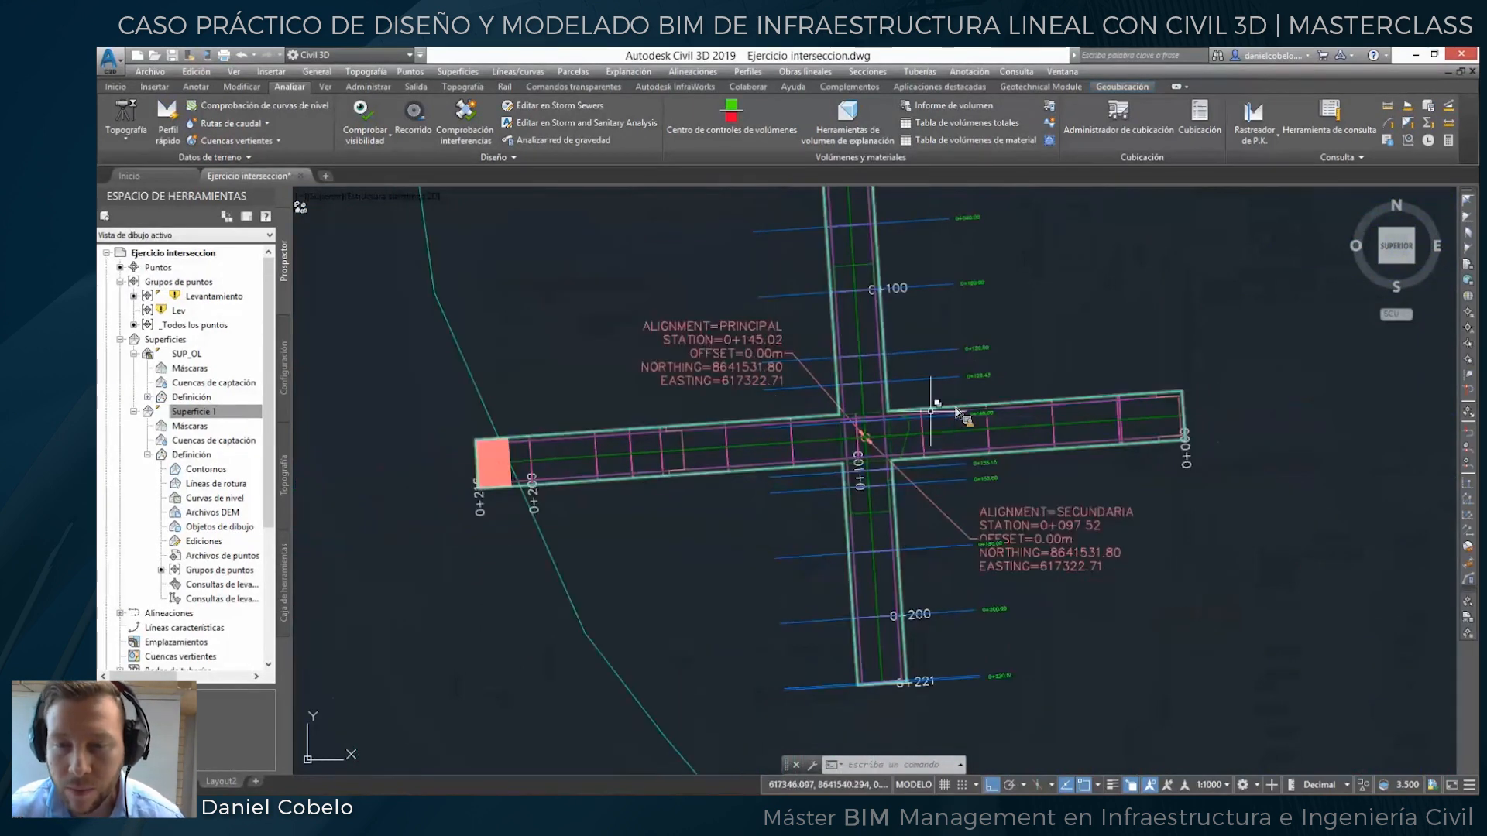
{"action": "scroll", "coordinate": [929, 414], "scroll_direction": "up", "scroll_amount": 2}
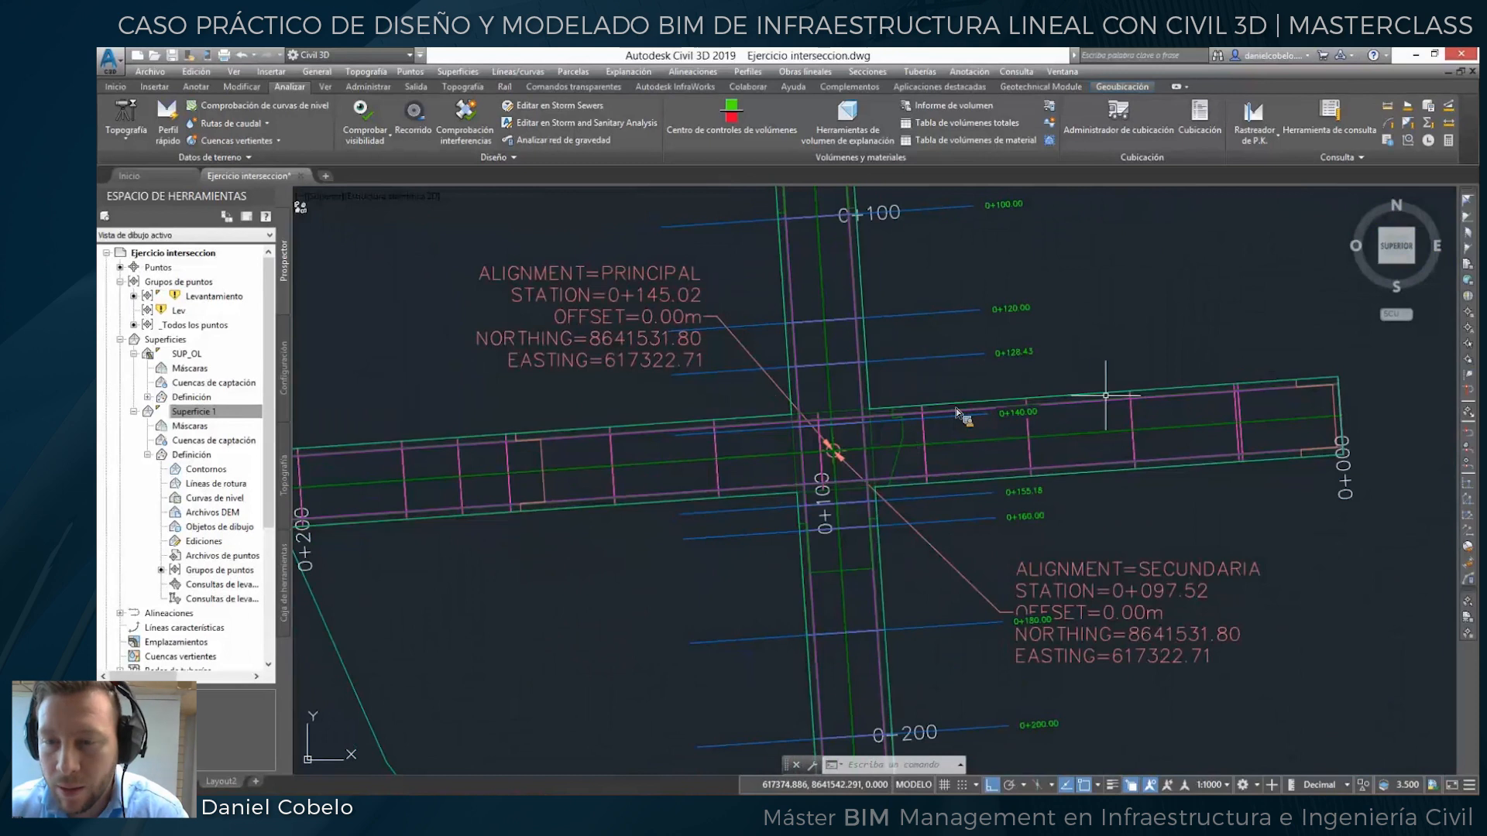
{"action": "left_click", "coordinate": [955, 407]}
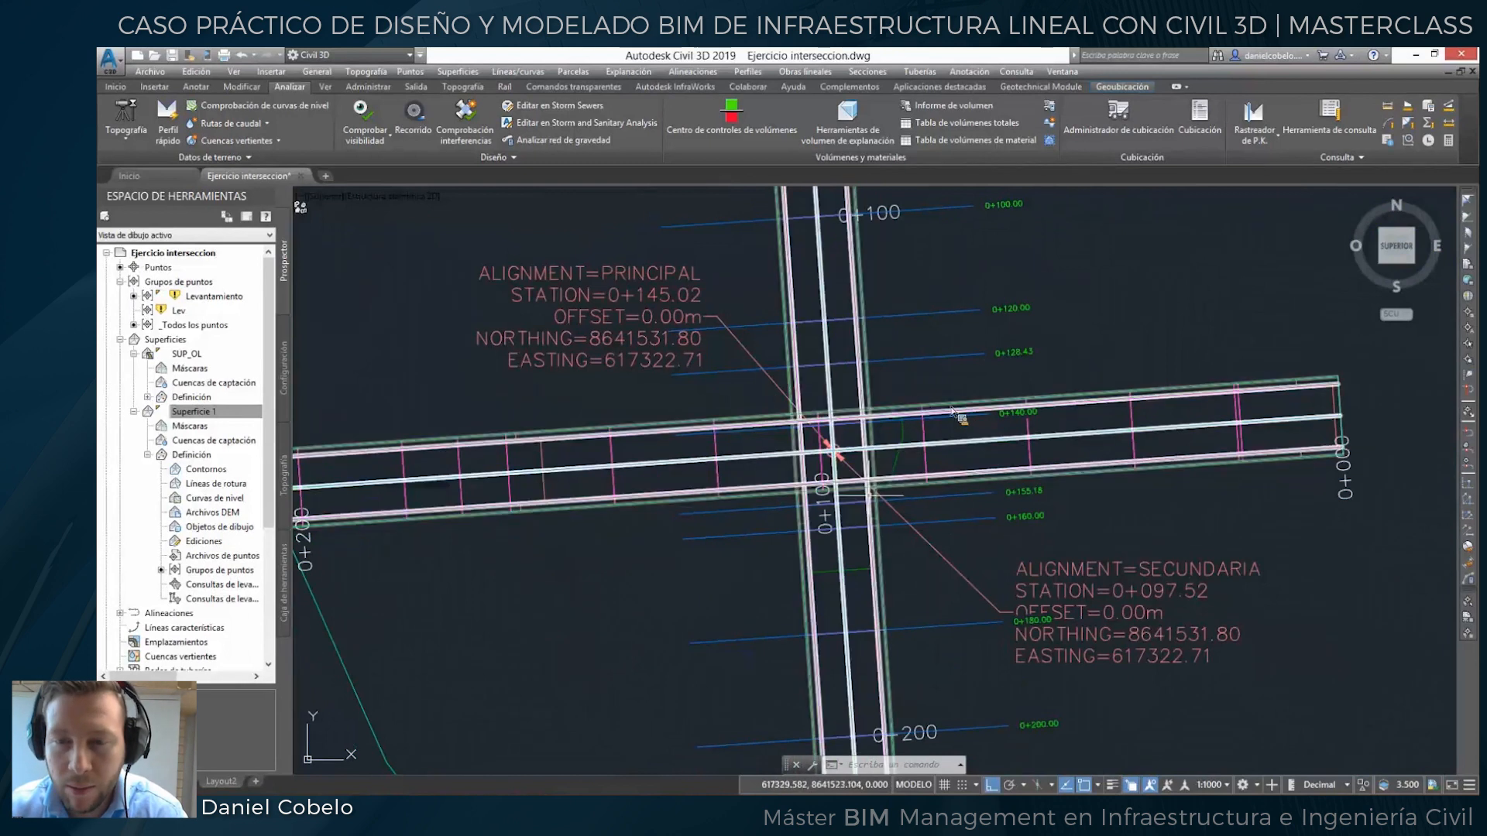
{"action": "scroll", "coordinate": [868, 393], "scroll_direction": "up", "scroll_amount": 4}
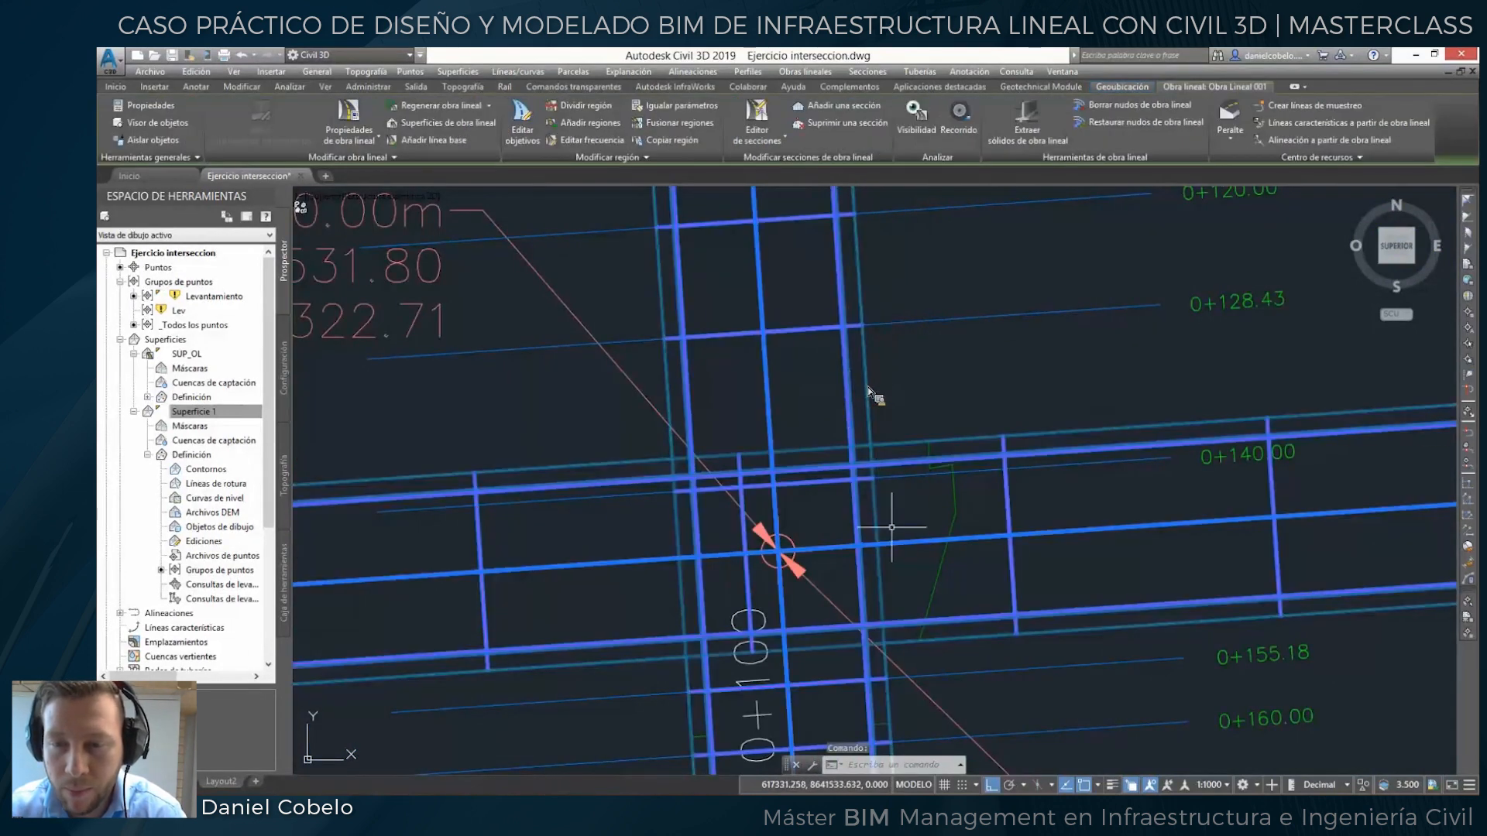
{"action": "right_click", "coordinate": [854, 427]}
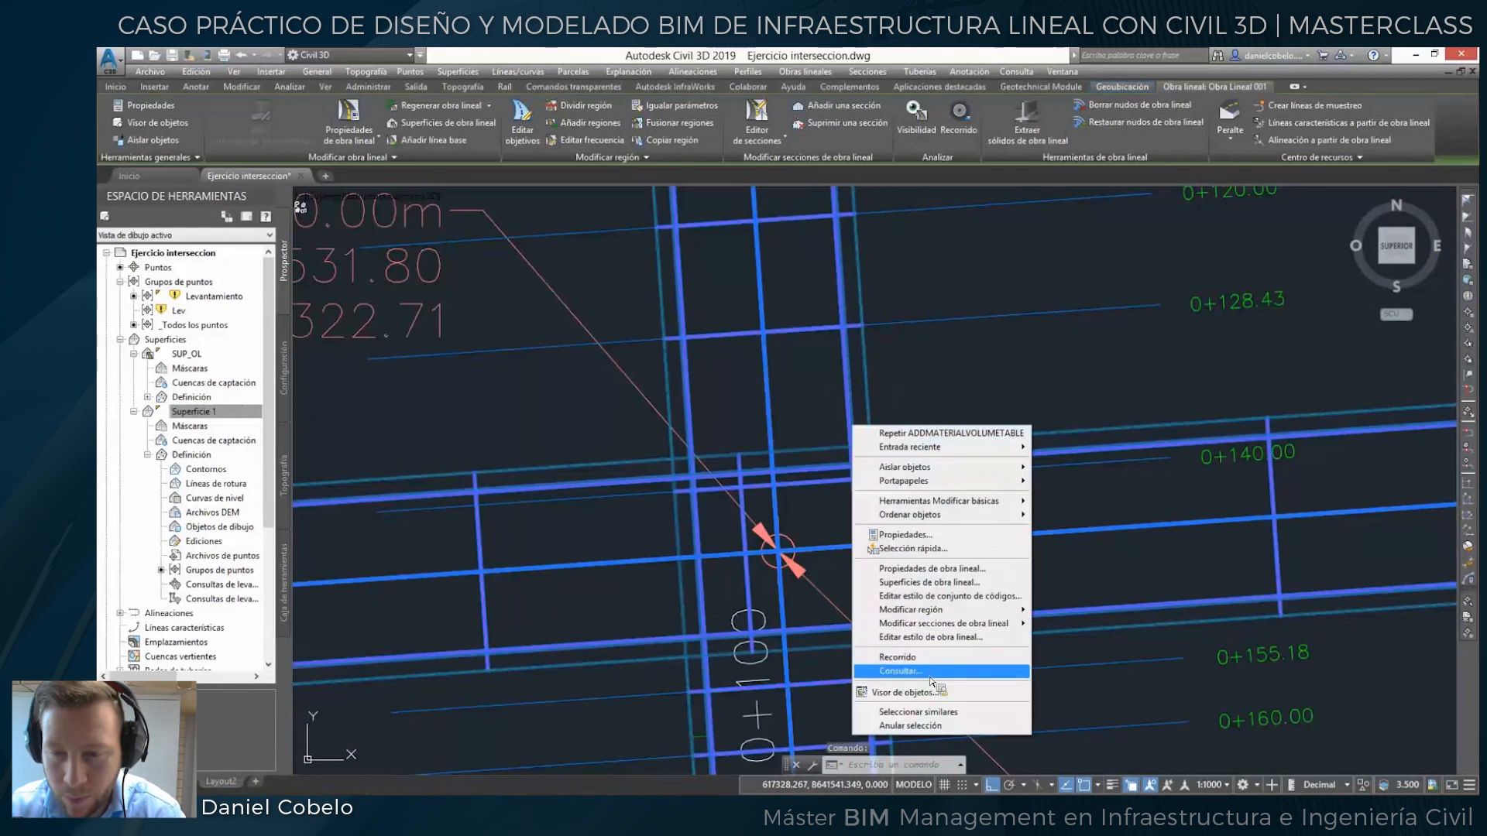
{"action": "left_click", "coordinate": [905, 307]}
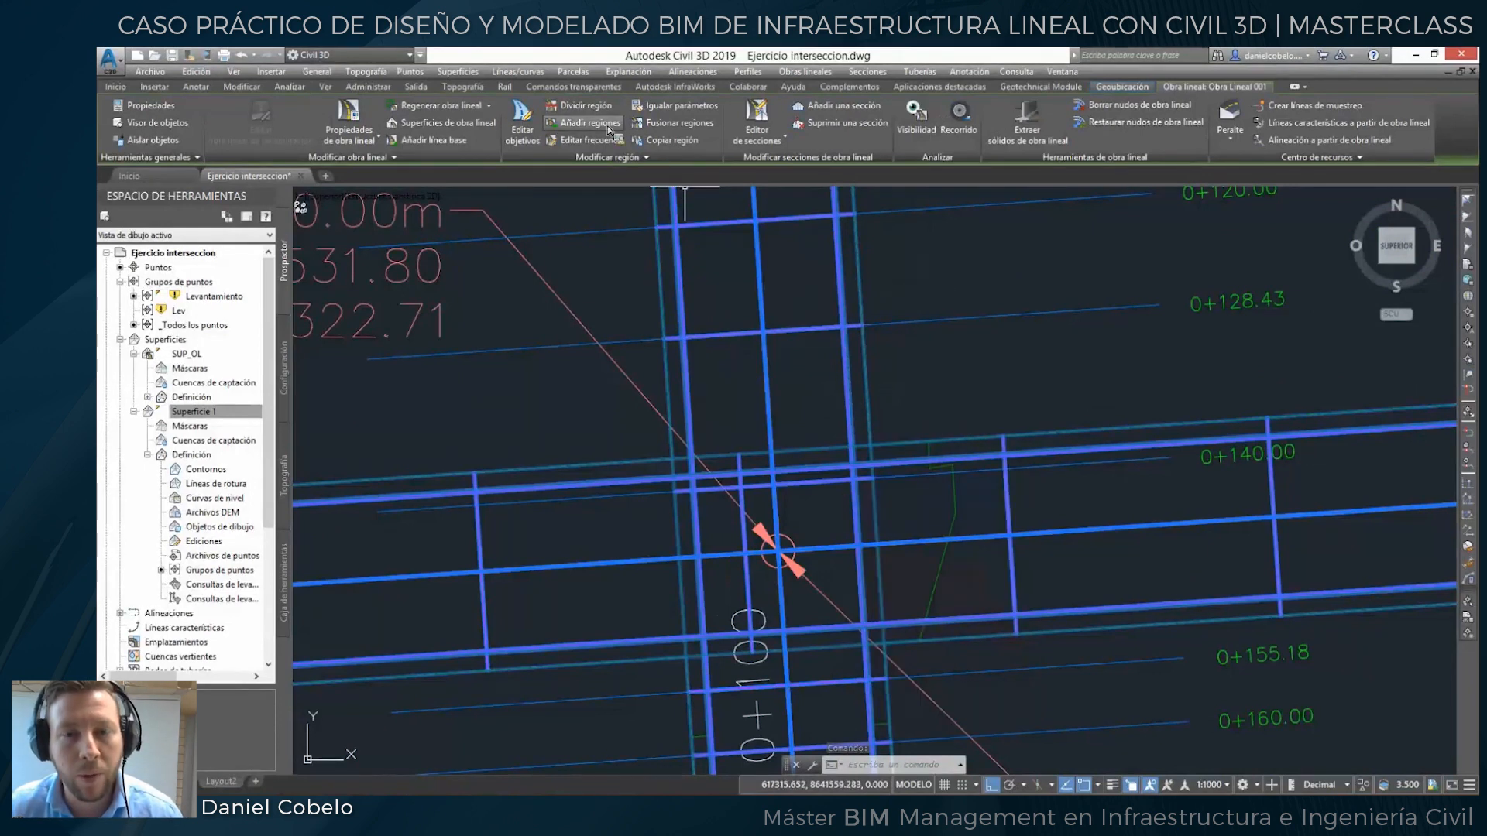
{"action": "left_click", "coordinate": [587, 107]}
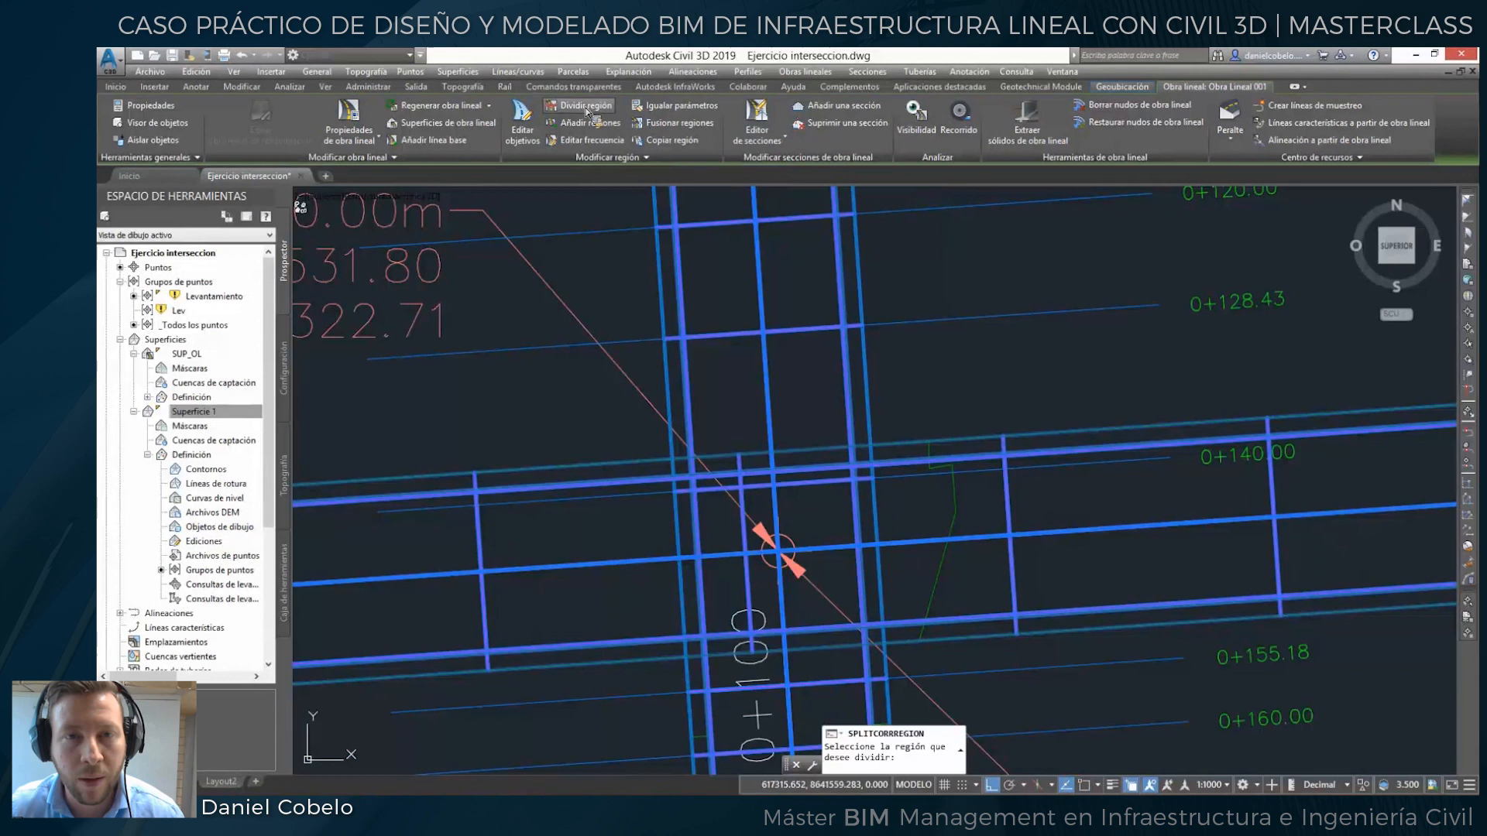
{"action": "left_click", "coordinate": [812, 558]}
{"action": "left_click", "coordinate": [881, 546]}
{"action": "scroll", "coordinate": [818, 543], "scroll_direction": "up", "scroll_amount": 2}
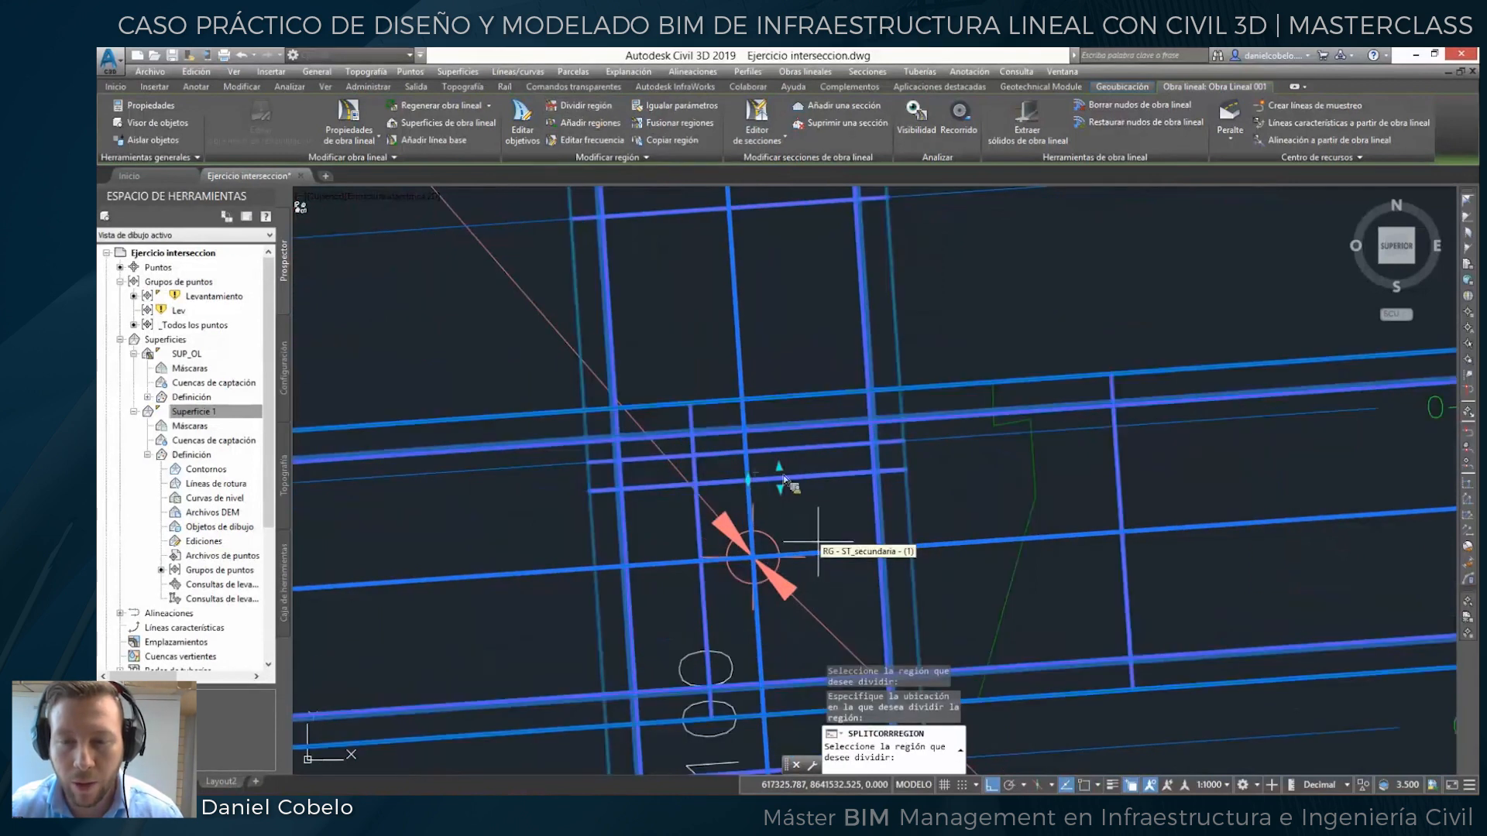
{"action": "scroll", "coordinate": [818, 542], "scroll_direction": "down", "scroll_amount": 6}
{"action": "scroll", "coordinate": [818, 542], "scroll_direction": "up", "scroll_amount": 4}
{"action": "key", "text": "Return"}
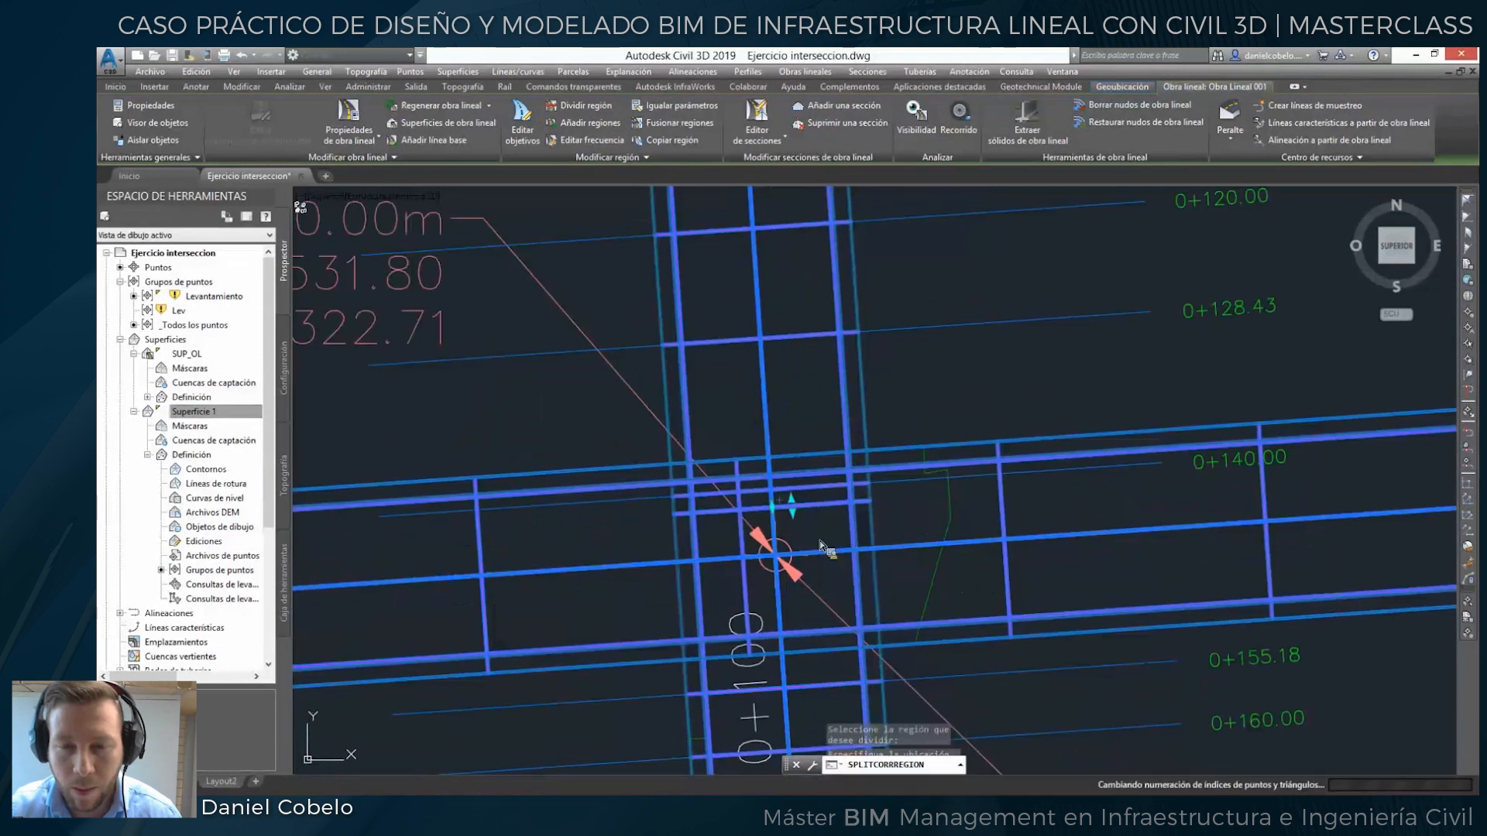
Stretch Principal's split regions back from the intersection, ending the north one just past 0+120 and starting the south one between 0+160 and 0+180.
{"action": "left_click", "coordinate": [792, 500]}
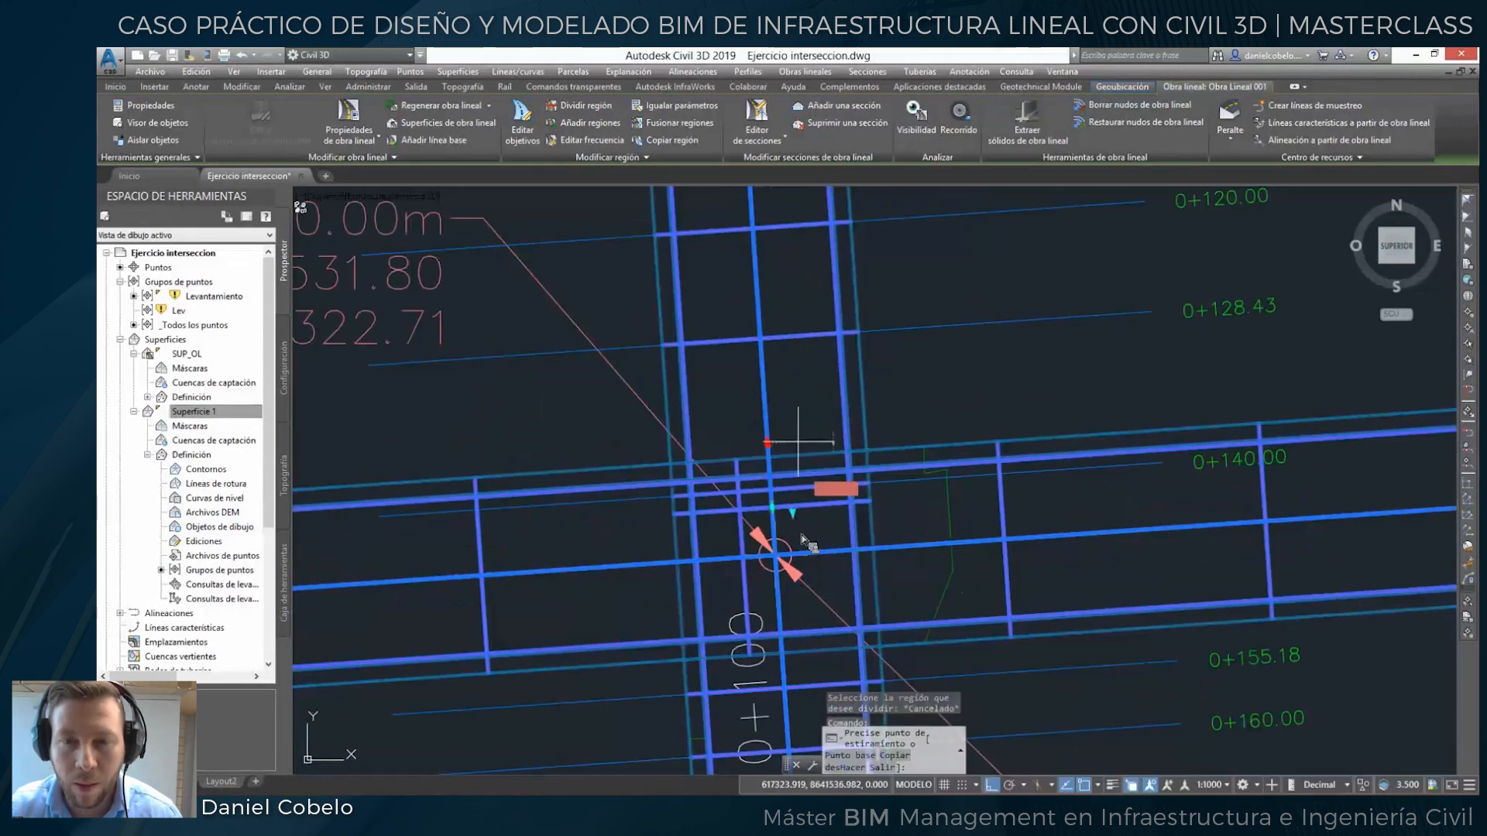
{"action": "scroll", "coordinate": [788, 379], "scroll_direction": "up", "scroll_amount": 3}
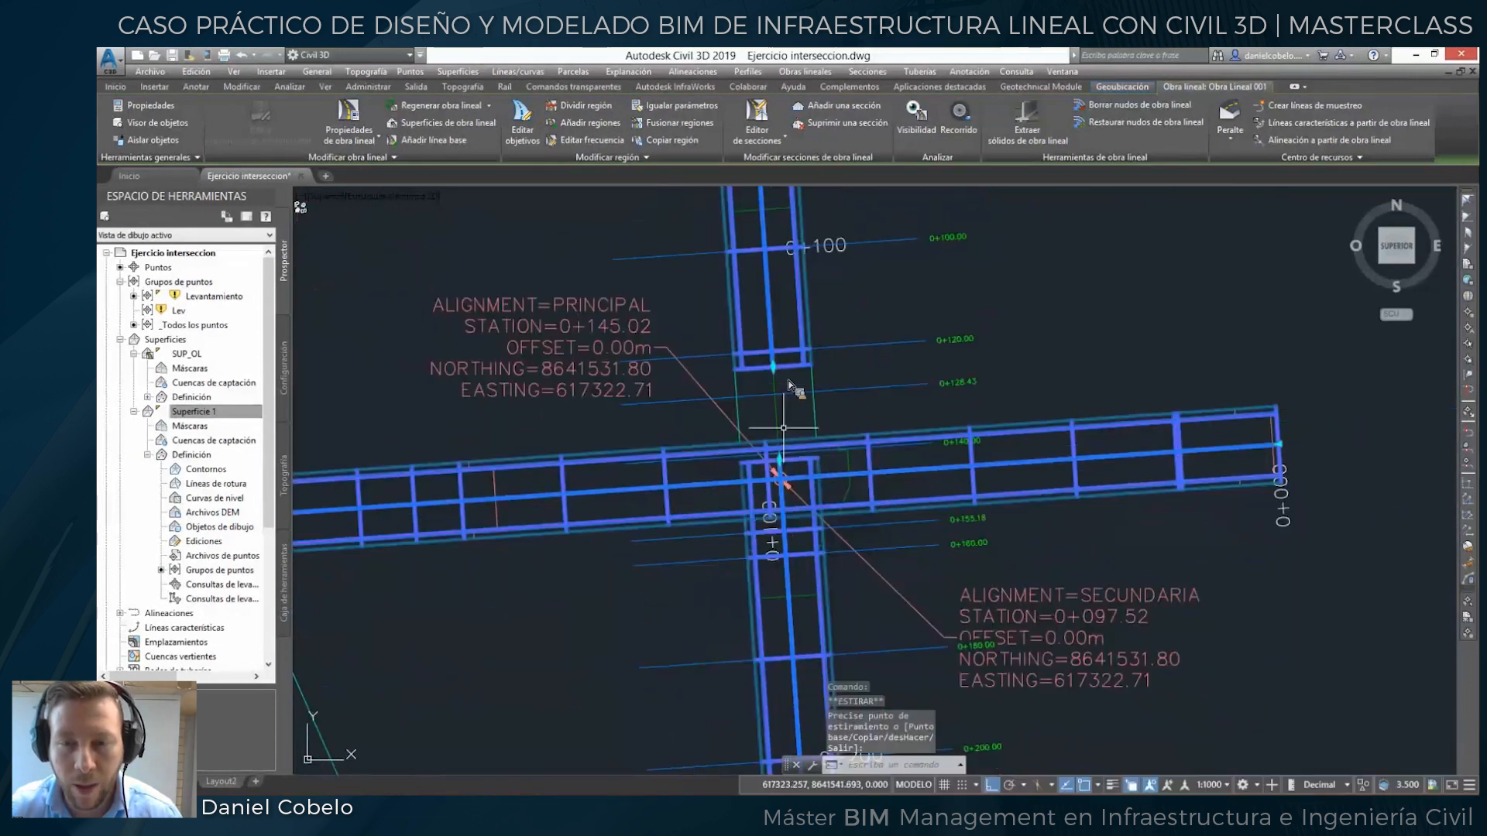
{"action": "scroll", "coordinate": [788, 379], "scroll_direction": "down", "scroll_amount": 3}
{"action": "left_click", "coordinate": [763, 403]}
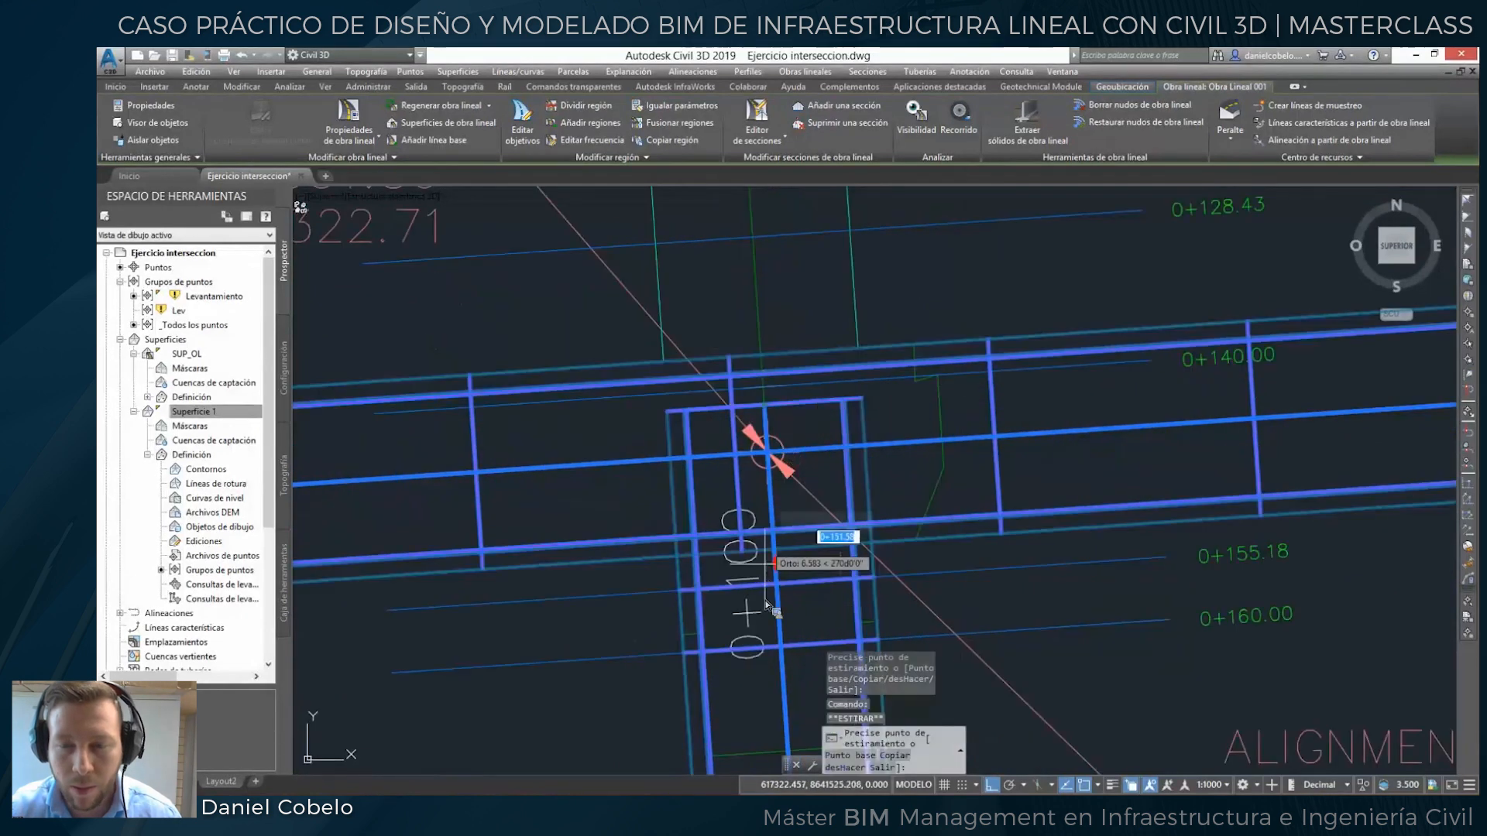
{"action": "middle_click_drag", "start_coordinate": [765, 626], "coordinate": [779, 427]}
{"action": "left_click", "coordinate": [806, 584]}
{"action": "scroll", "coordinate": [822, 456], "scroll_direction": "down", "scroll_amount": 5}
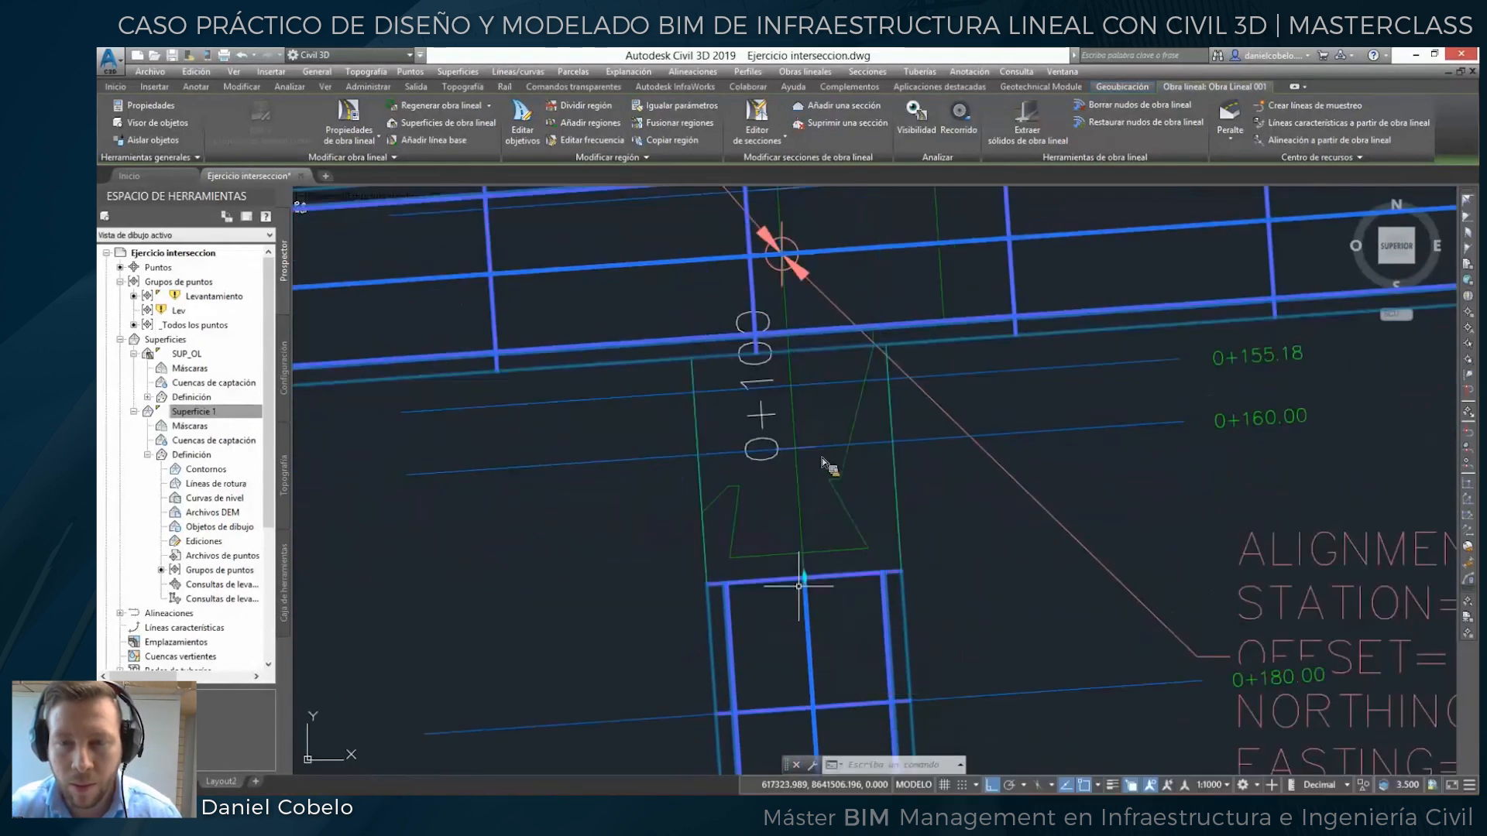
{"action": "scroll", "coordinate": [836, 434], "scroll_direction": "up", "scroll_amount": 2}
{"action": "middle_click_drag", "start_coordinate": [837, 435], "coordinate": [860, 416]}
{"action": "key", "text": "Escape"}
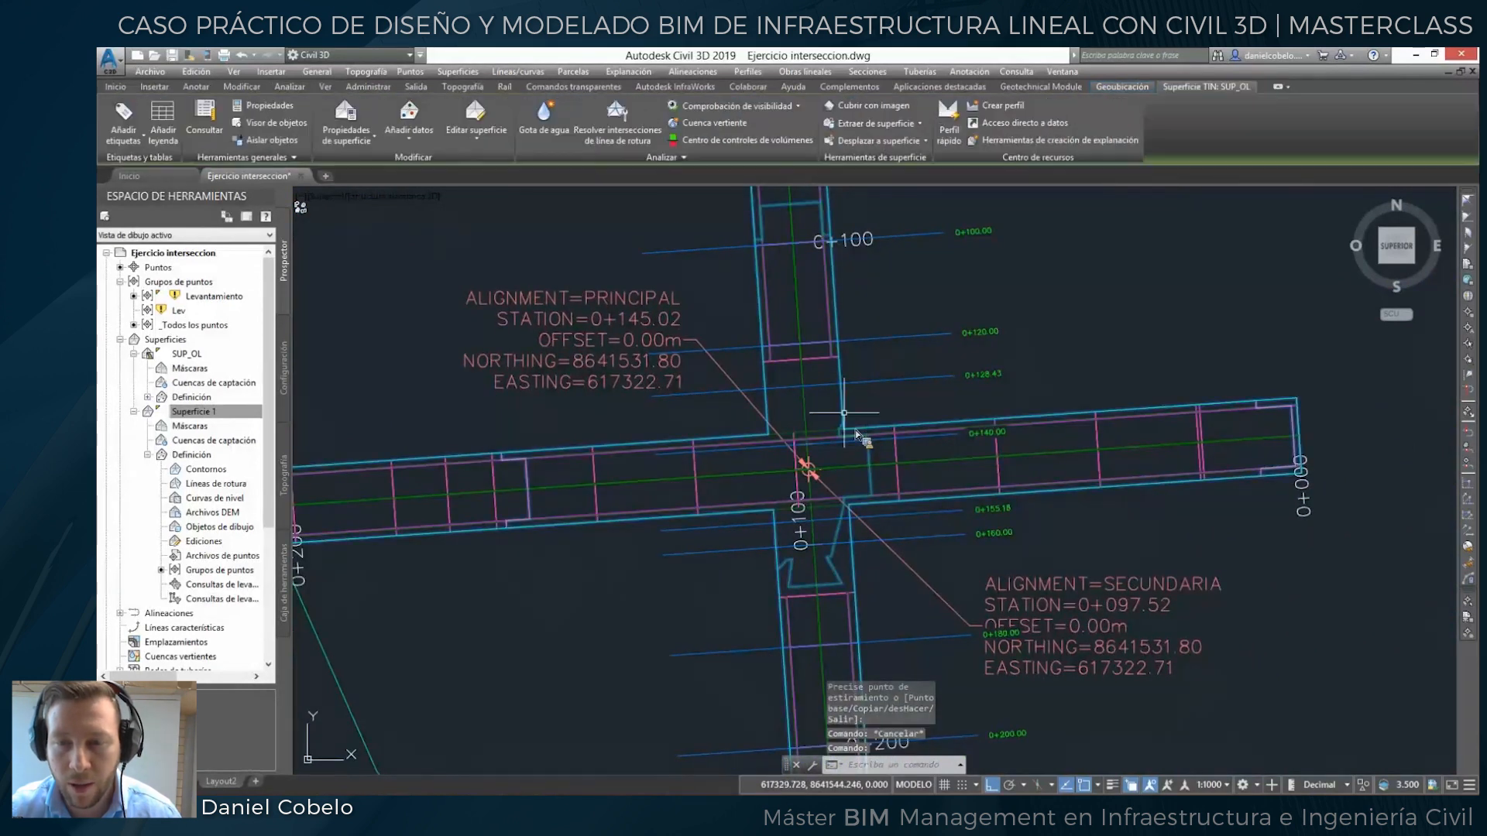
Set the surface style of SUP_OL to _No Display in its surface properties and accept.
{"action": "key", "text": "Escape"}
{"action": "left_click", "coordinate": [856, 435]}
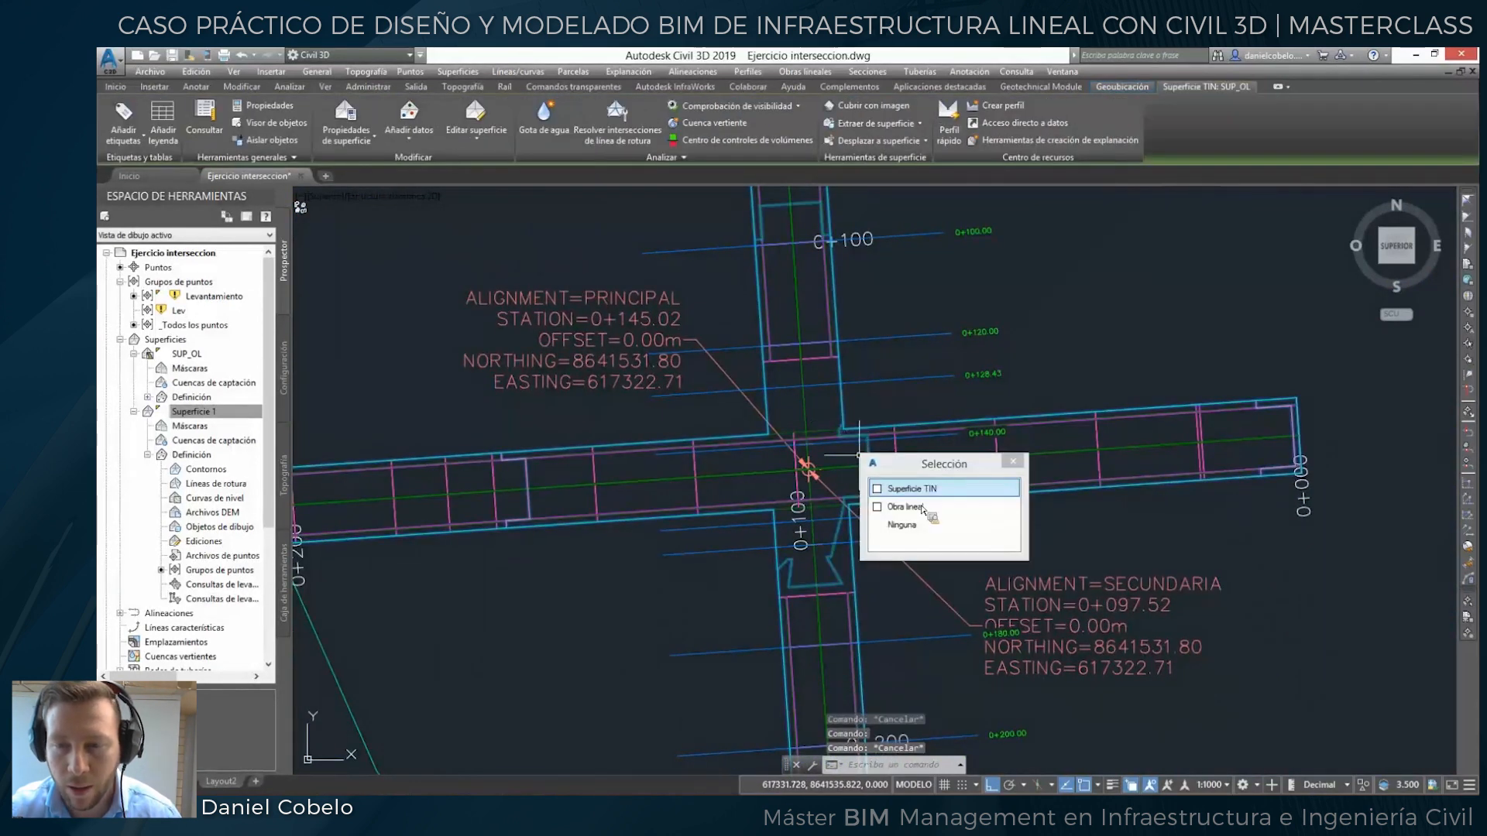
{"action": "right_click", "coordinate": [193, 359]}
{"action": "left_click", "coordinate": [248, 363]}
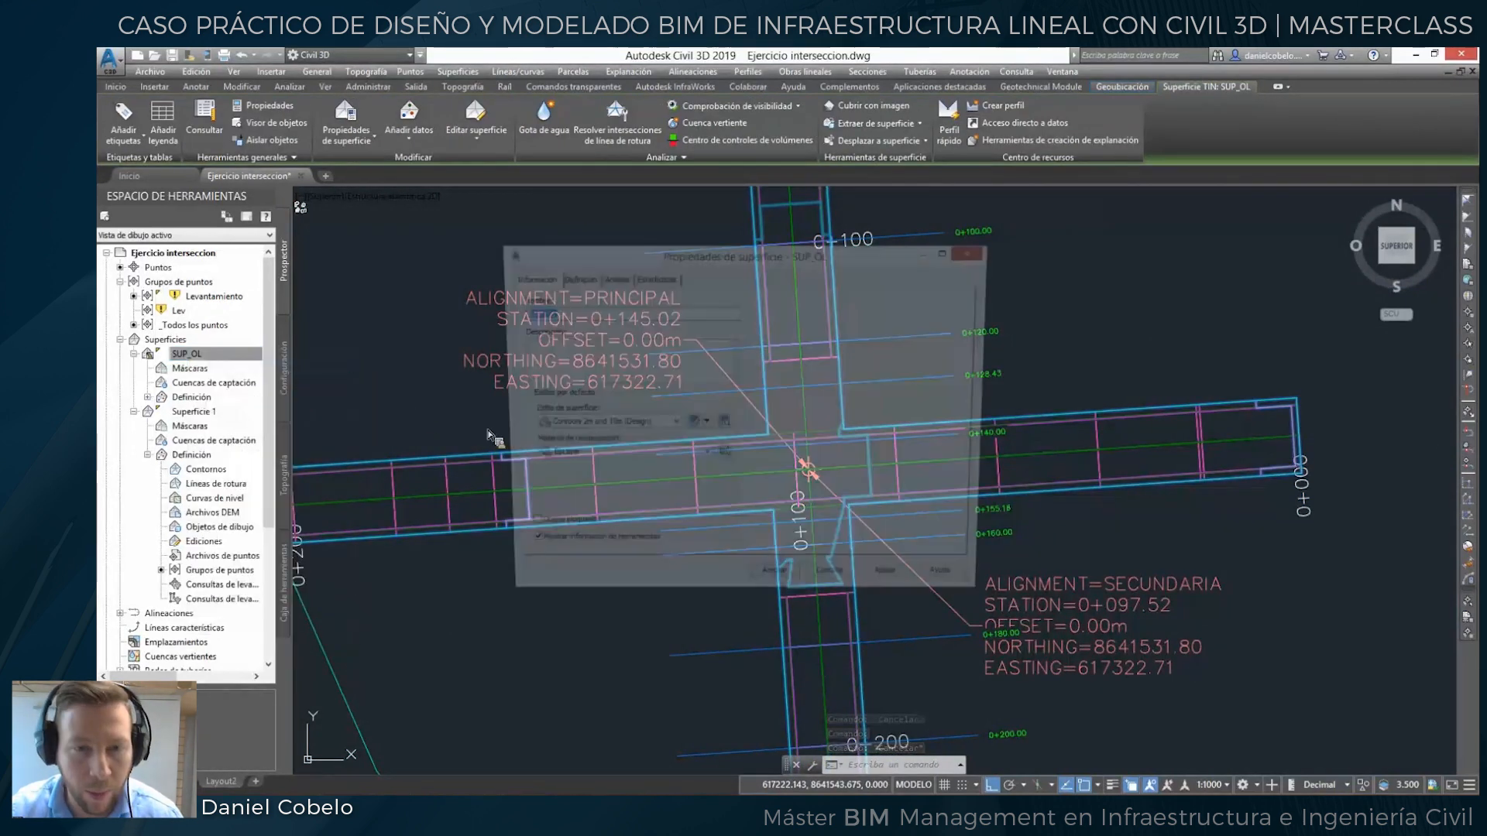
{"action": "left_click", "coordinate": [618, 432]}
{"action": "left_click", "coordinate": [617, 487]}
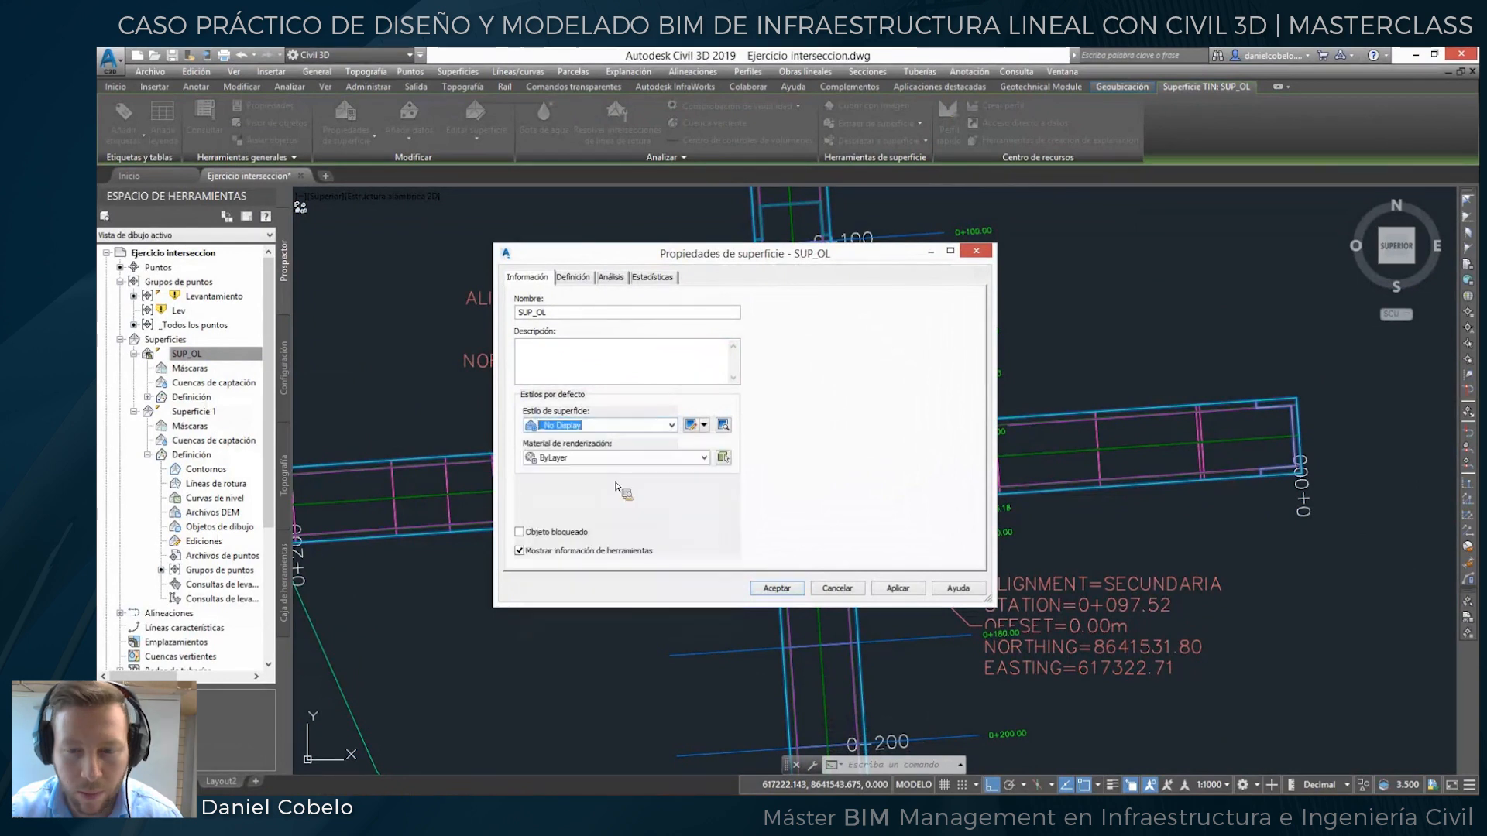
{"action": "left_click", "coordinate": [770, 588]}
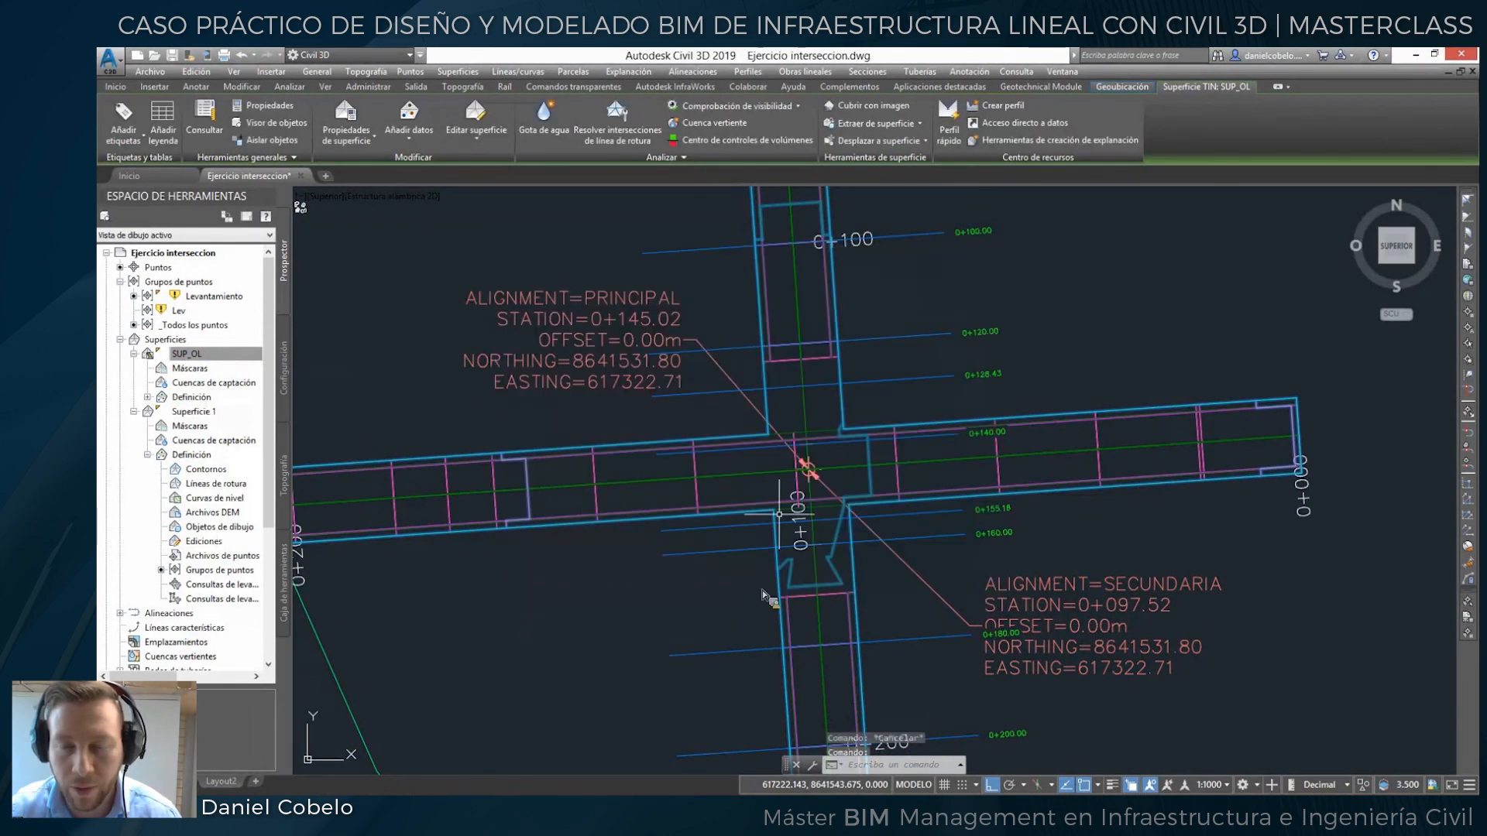
{"action": "scroll", "coordinate": [865, 458], "scroll_direction": "down", "scroll_amount": 3}
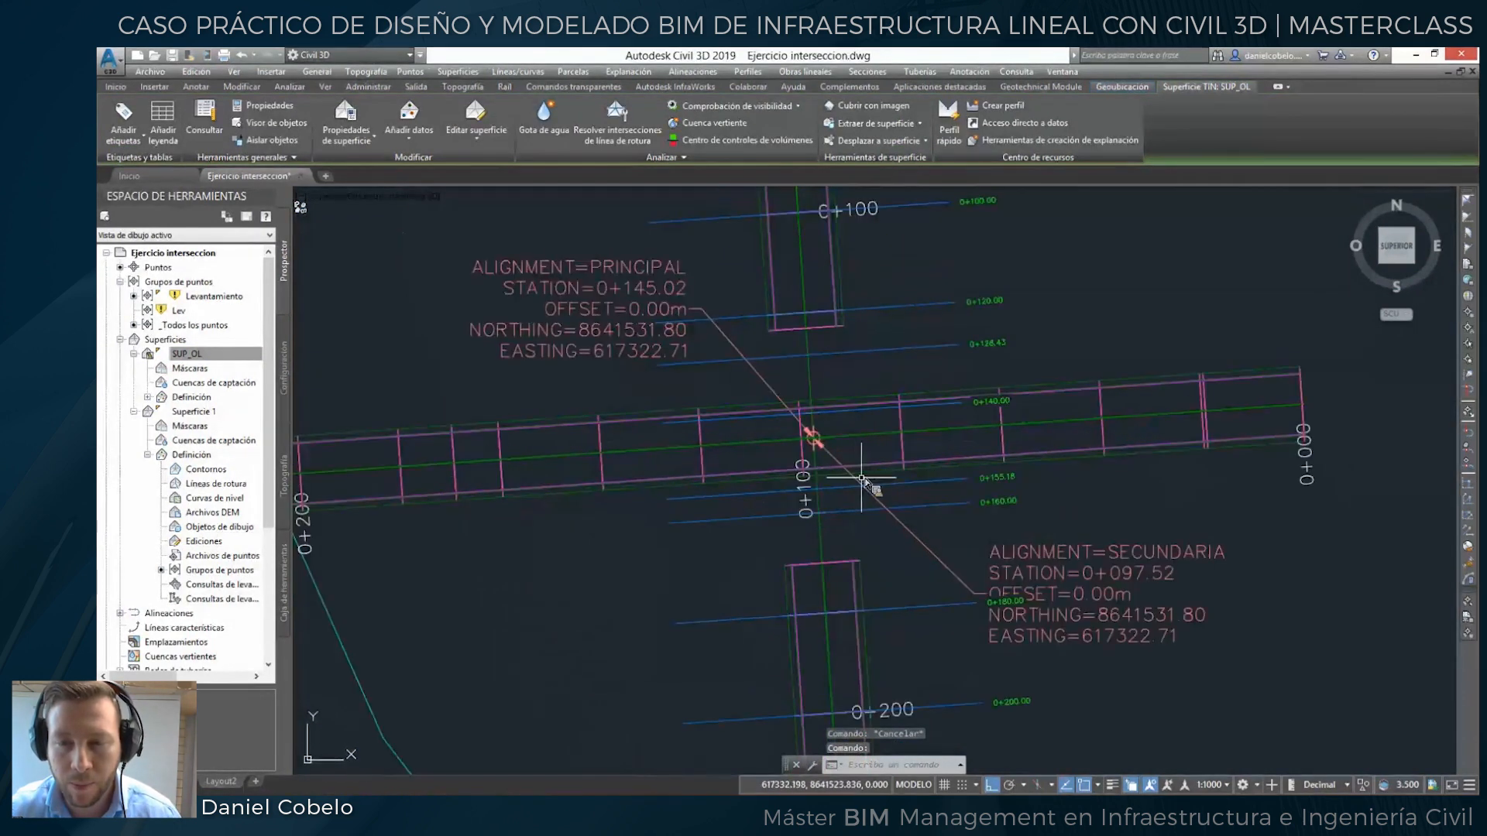
{"action": "key", "text": "Escape"}
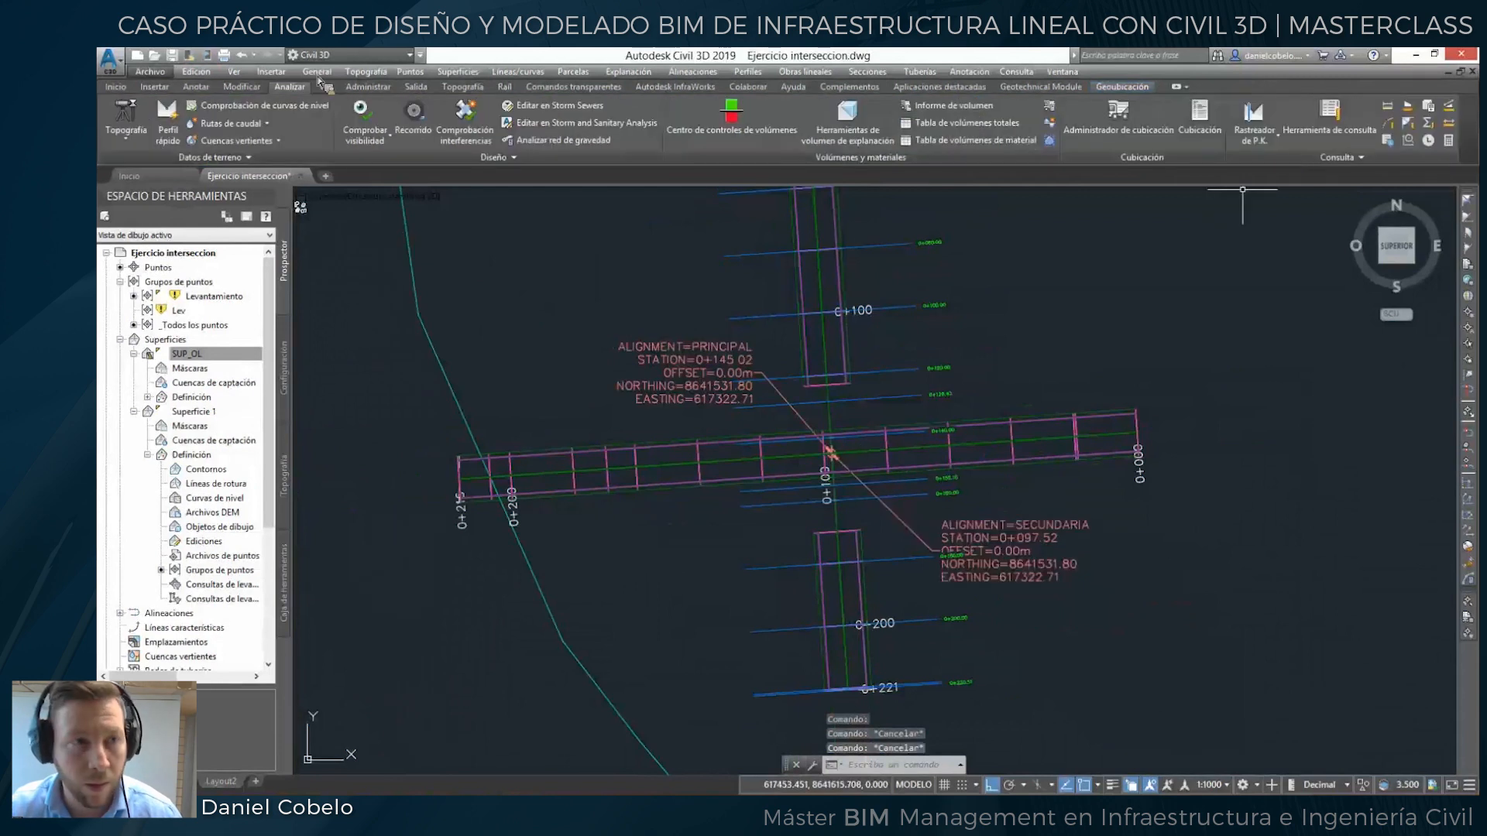
Turn off the sample line layers C-ROAD-SAMP and C-ROAD-SAMP-TEXT by picking a sample line and its label.
{"action": "left_click", "coordinate": [115, 87]}
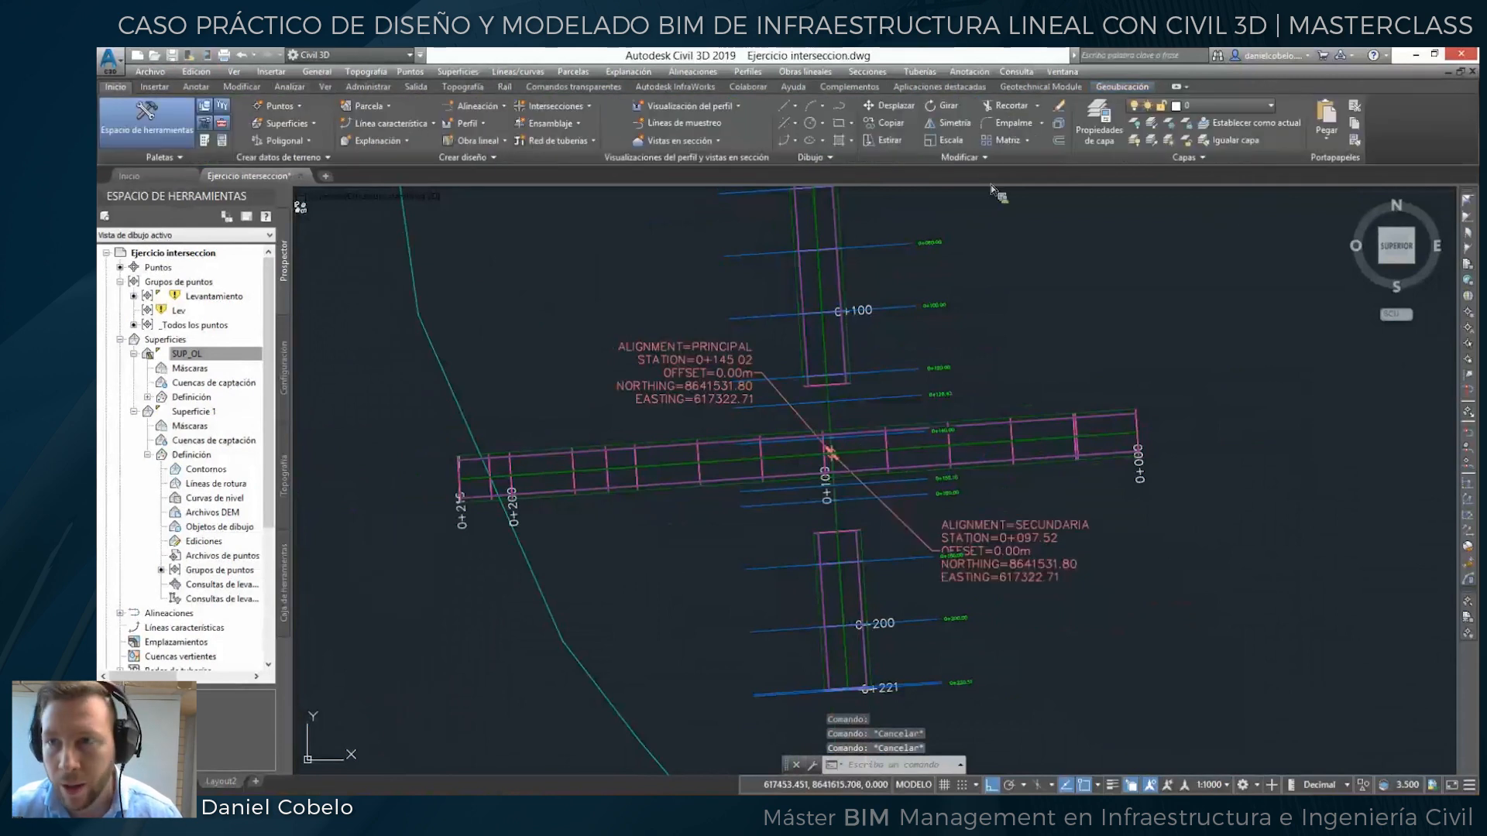
{"action": "left_click", "coordinate": [1134, 127]}
{"action": "left_click", "coordinate": [914, 496]}
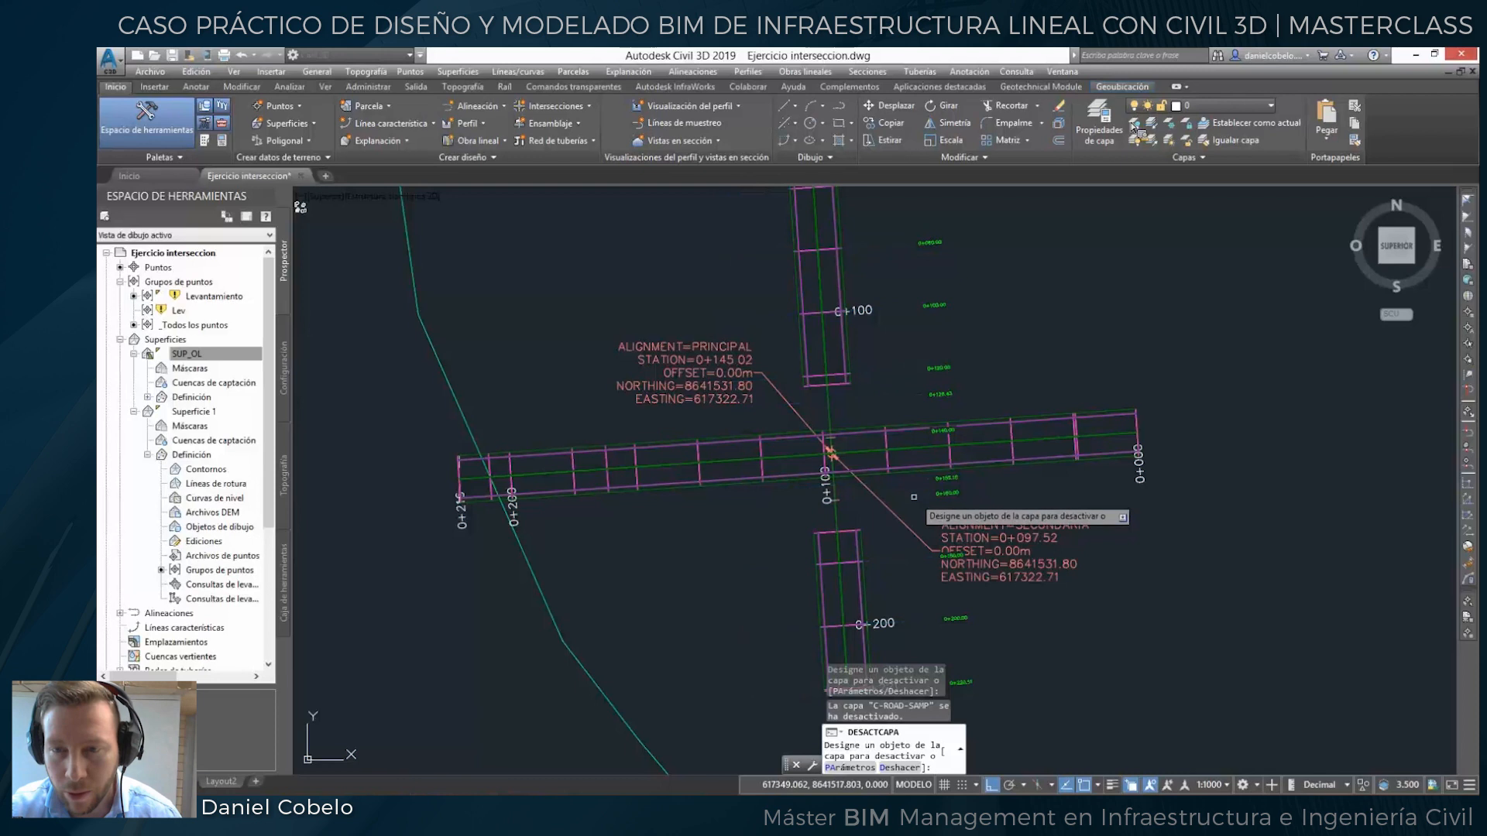
{"action": "left_click", "coordinate": [933, 370]}
{"action": "key", "text": "Escape"}
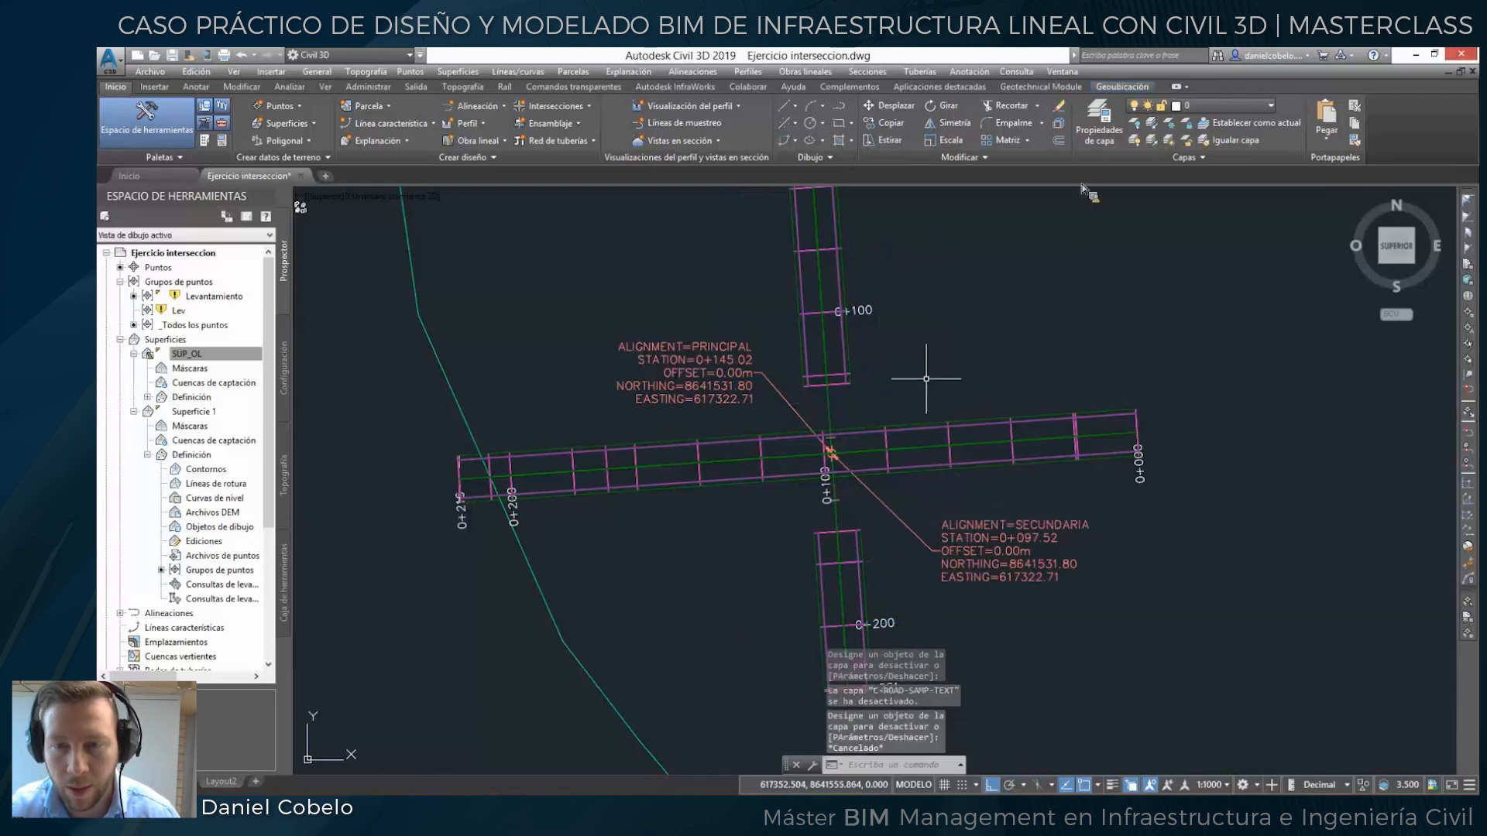
Split the Secundaria region of corridor Obra Lineal 001 close to the intersection with Principal.
{"action": "middle_click_drag", "start_coordinate": [926, 380], "coordinate": [934, 359]}
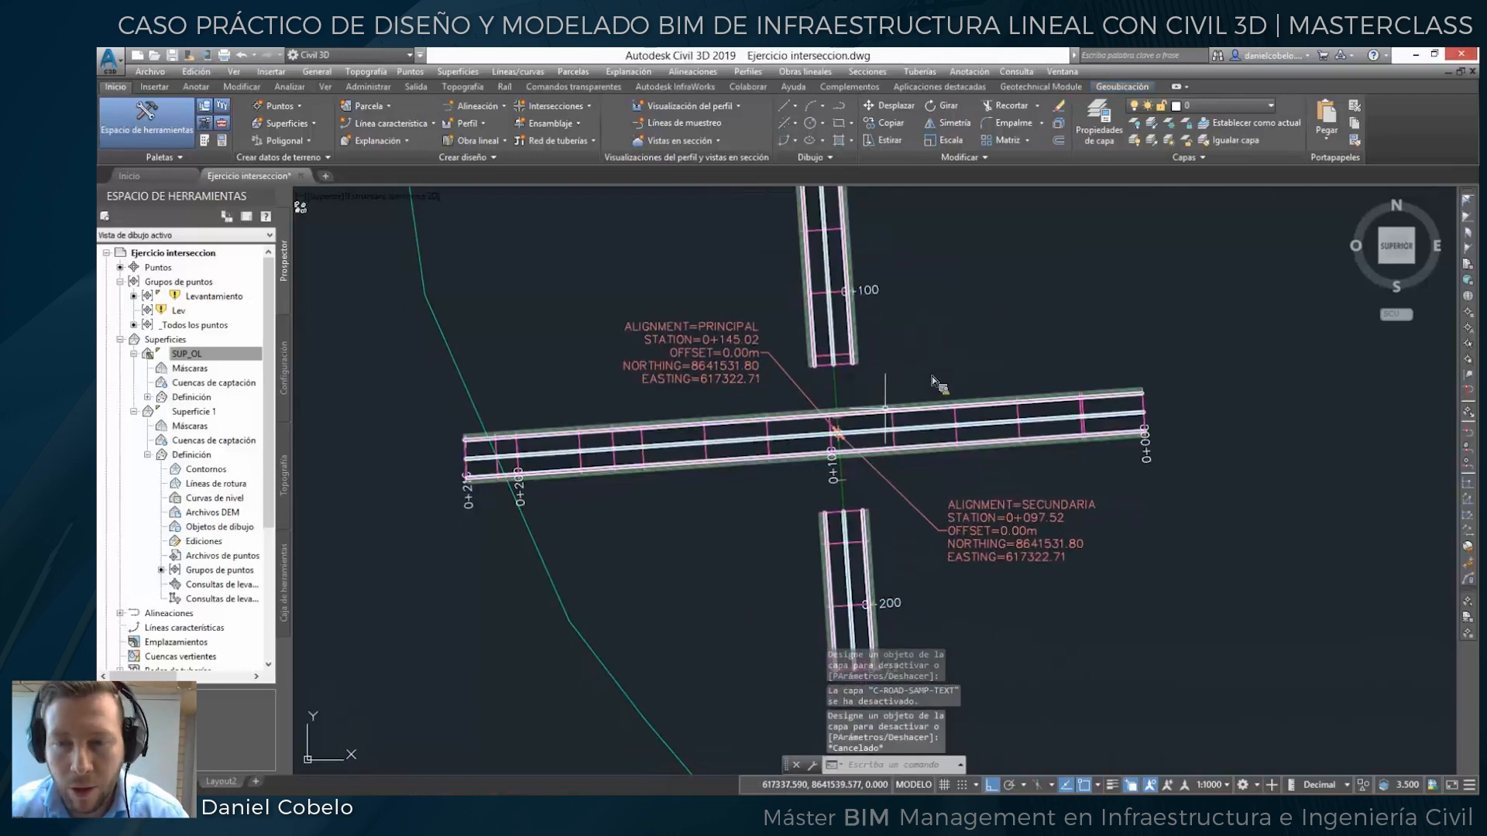
{"action": "left_click", "coordinate": [938, 385]}
{"action": "left_click", "coordinate": [582, 109]}
{"action": "left_click", "coordinate": [827, 439]}
{"action": "scroll", "coordinate": [836, 453], "scroll_direction": "up", "scroll_amount": 5}
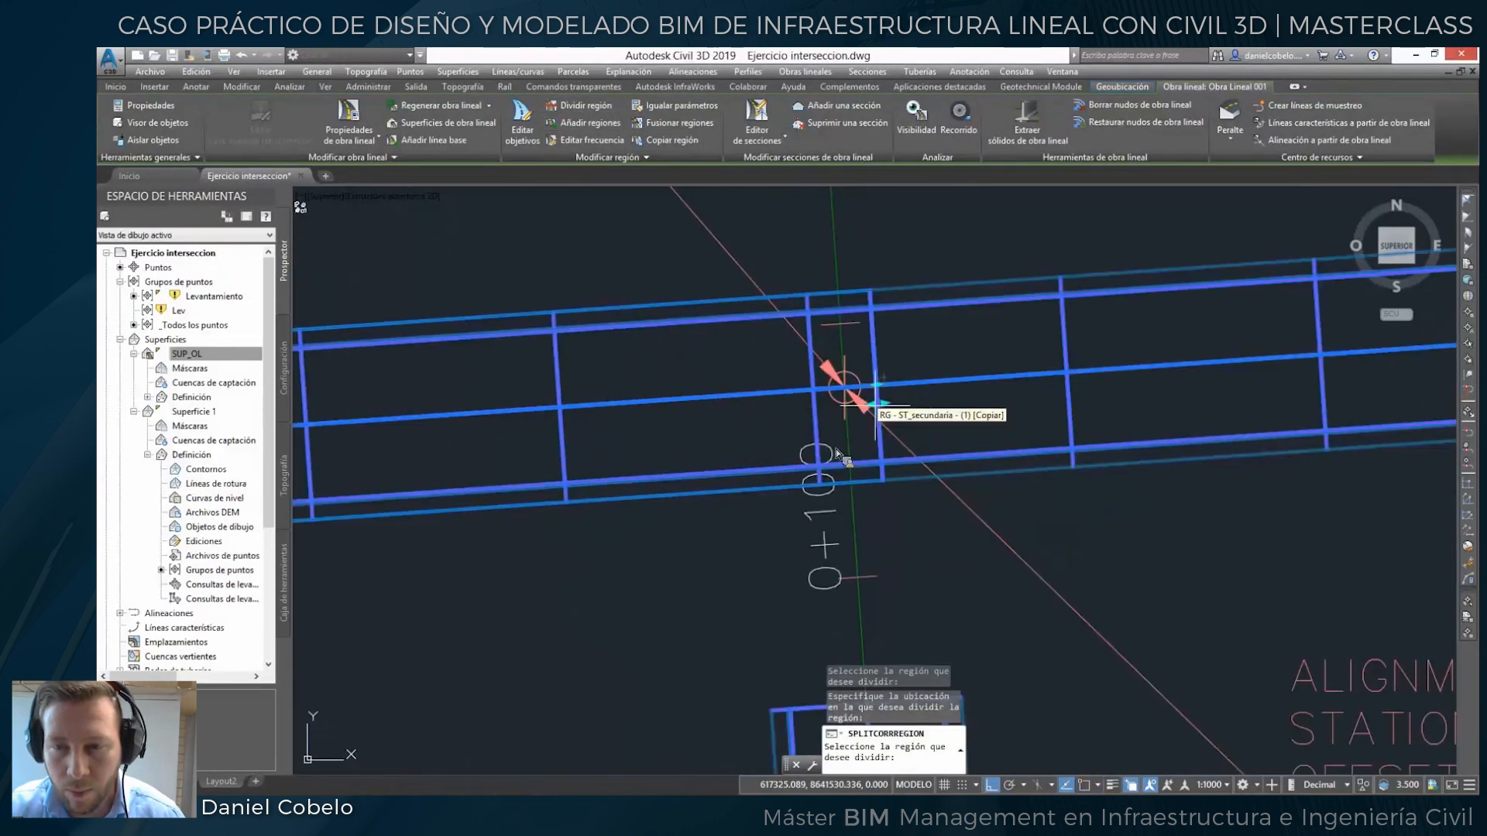
{"action": "key", "text": "Escape"}
Stretch the ends of Secundaria's two split regions away from the intersection, one to the west and one to the east.
{"action": "left_click", "coordinate": [880, 404]}
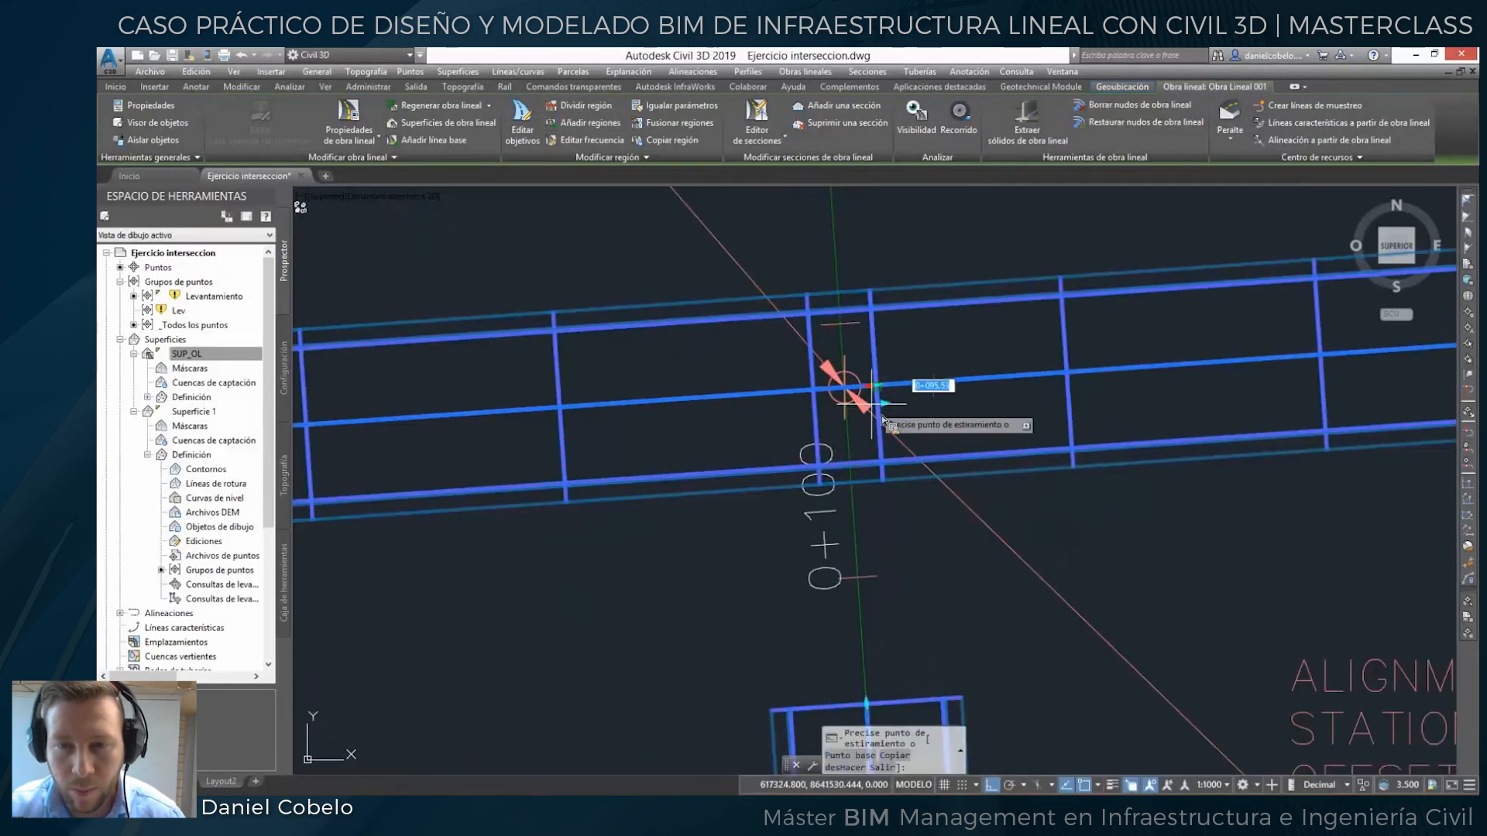
{"action": "left_click", "coordinate": [468, 412]}
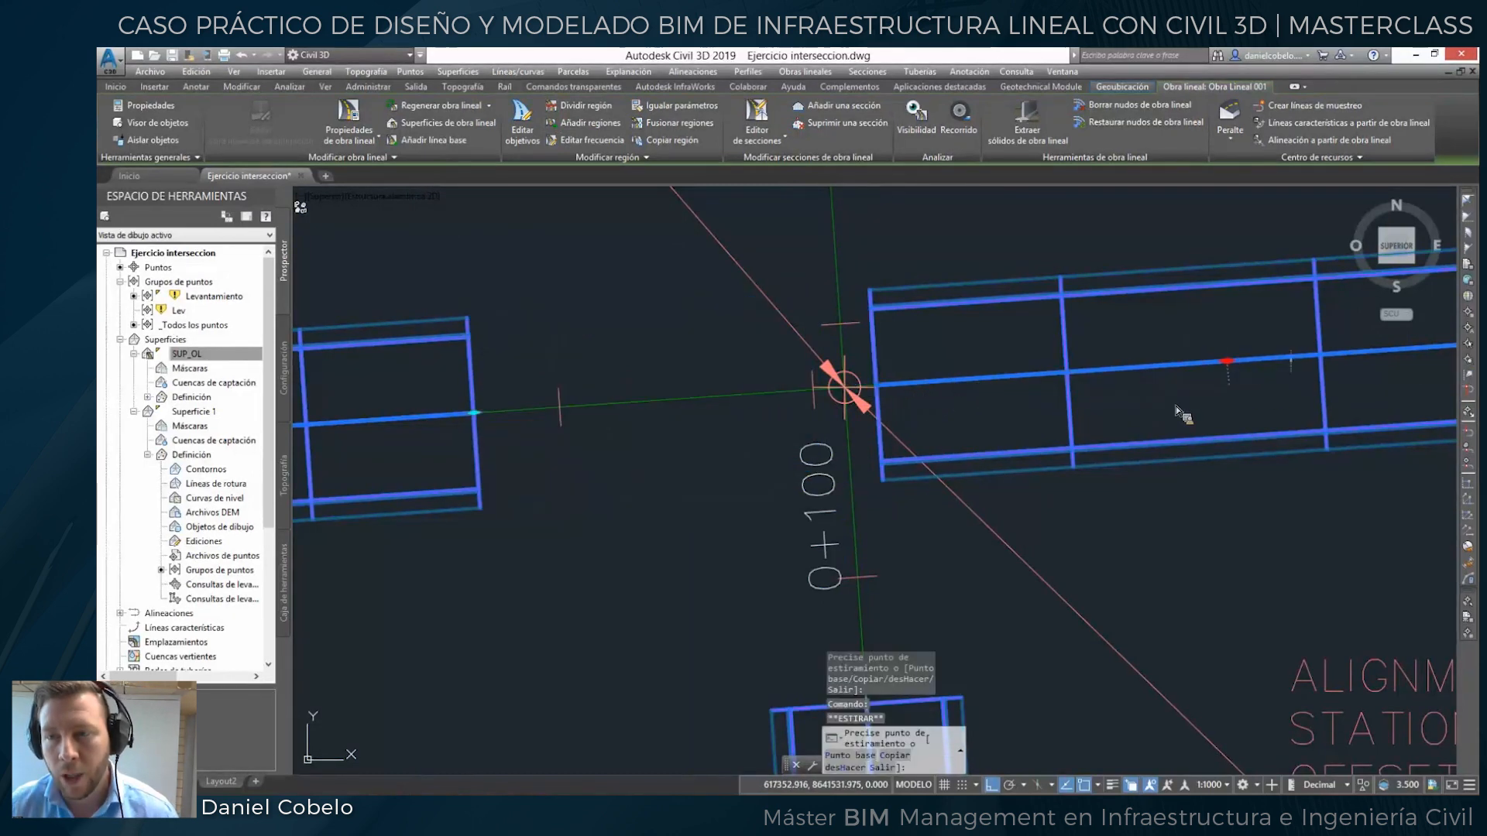
{"action": "scroll", "coordinate": [1176, 406], "scroll_direction": "down", "scroll_amount": 4}
{"action": "scroll", "coordinate": [1176, 405], "scroll_direction": "down", "scroll_amount": 3}
{"action": "middle_click_drag", "start_coordinate": [924, 391], "coordinate": [805, 407]}
{"action": "key", "text": "Escape"}
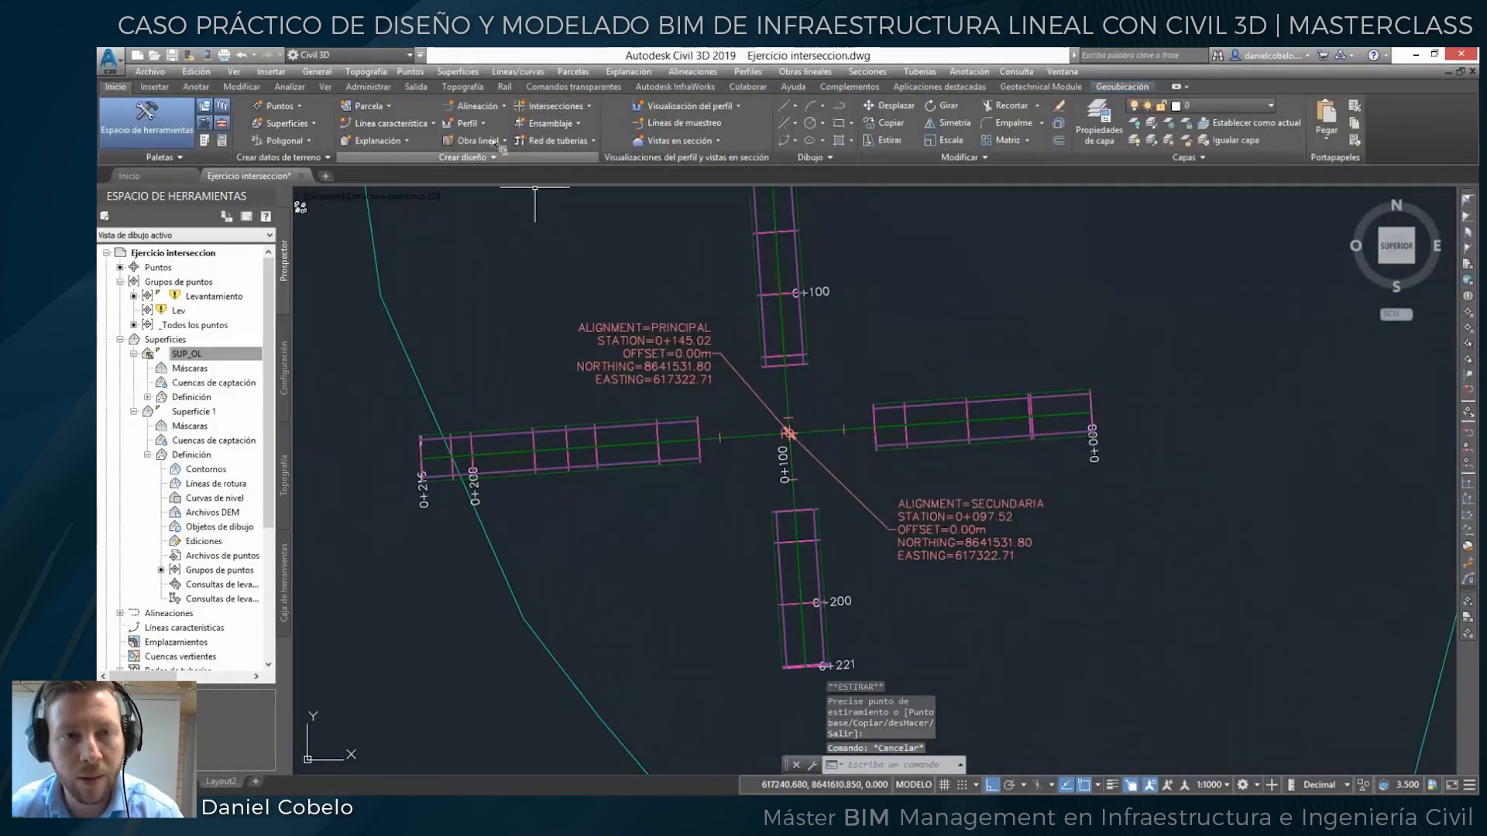
Start a new intersection at the crossing of Principal and Secundaria, with Principal as the main road alignment.
{"action": "left_click", "coordinate": [592, 113]}
{"action": "left_click", "coordinate": [592, 184]}
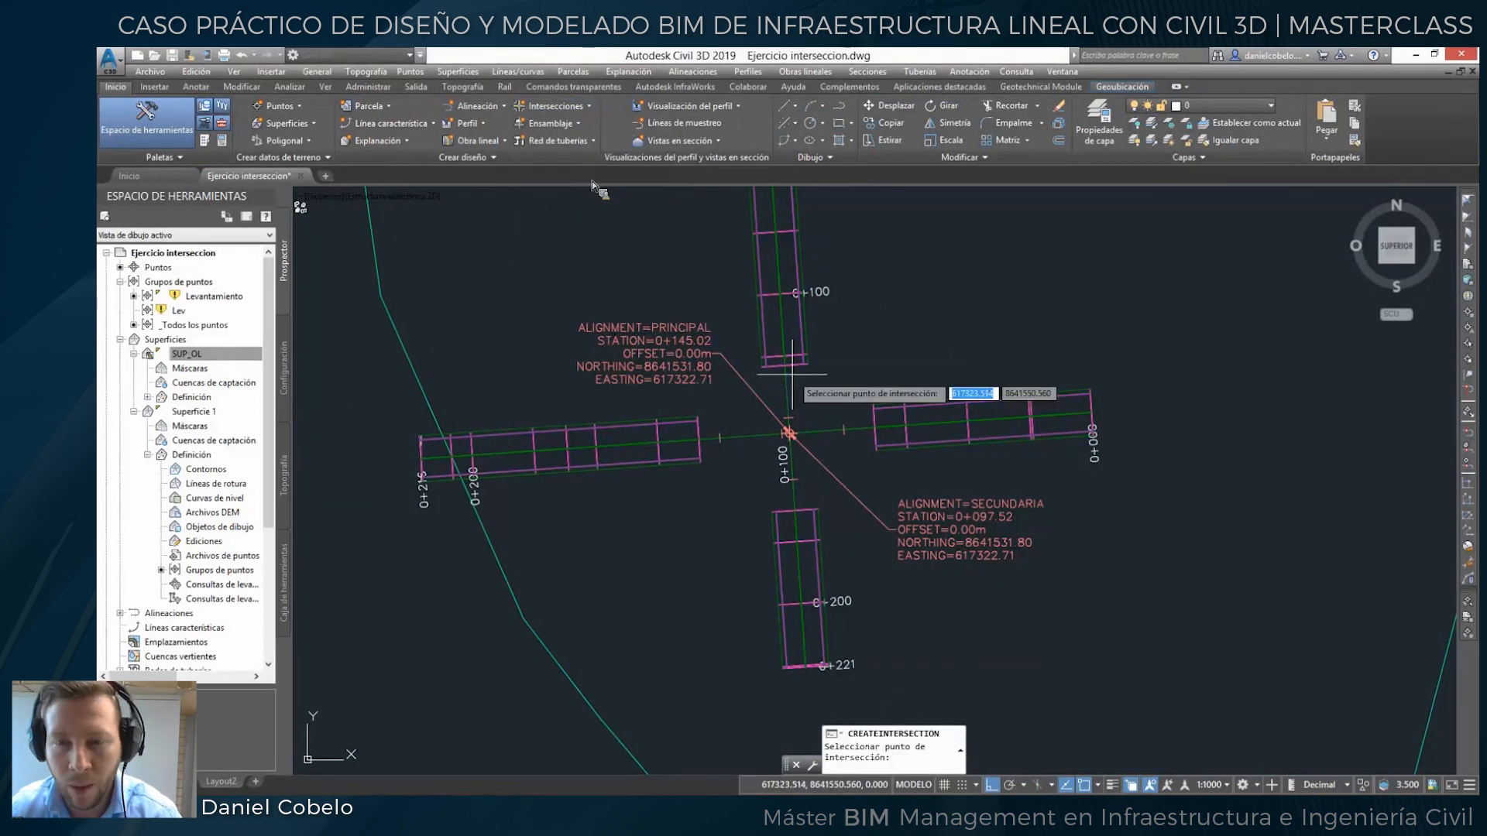
{"action": "scroll", "coordinate": [805, 442], "scroll_direction": "up", "scroll_amount": 5}
{"action": "left_click", "coordinate": [788, 432]}
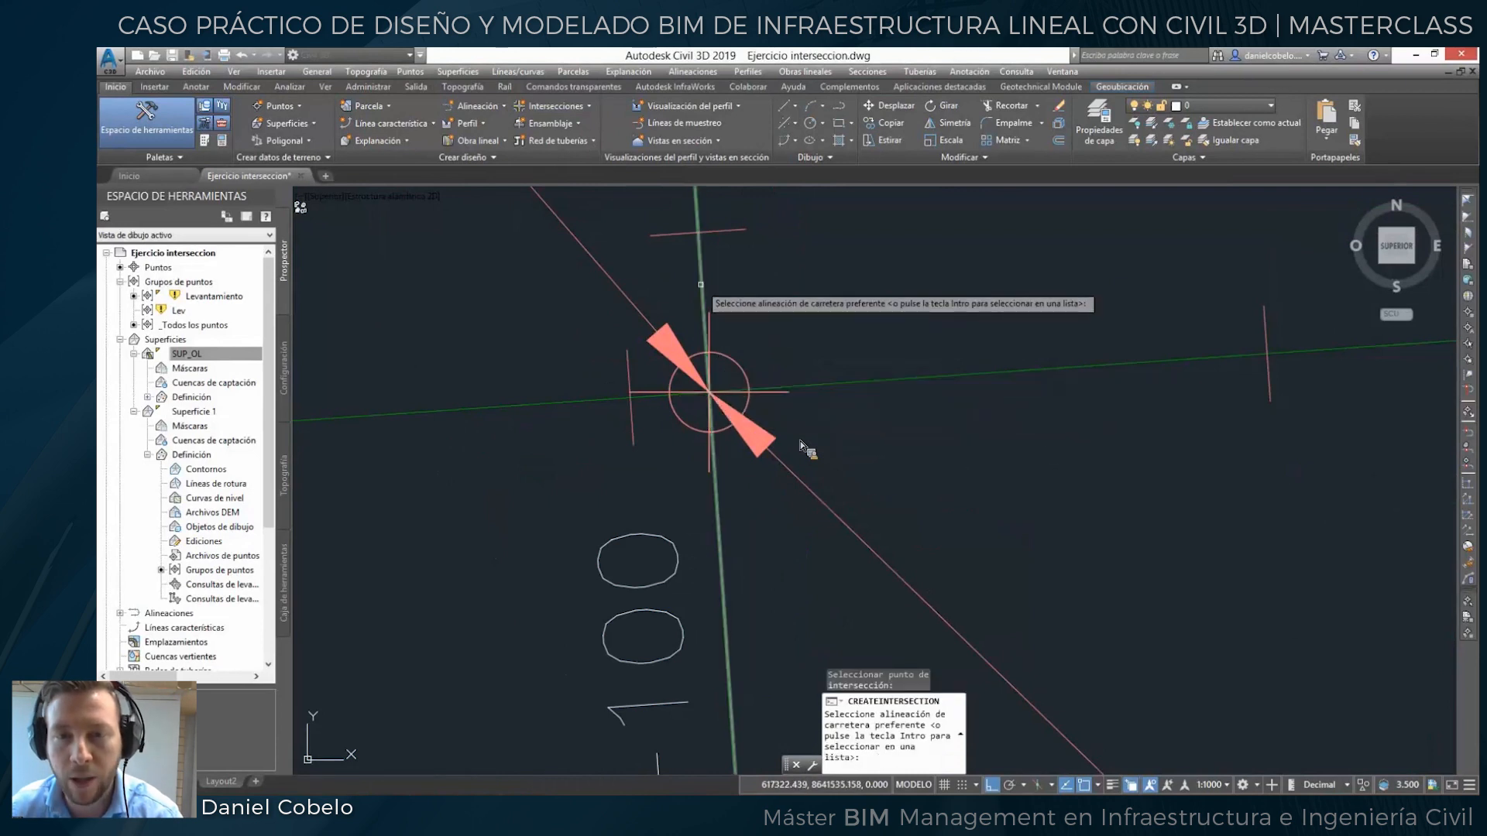
{"action": "left_click", "coordinate": [702, 286]}
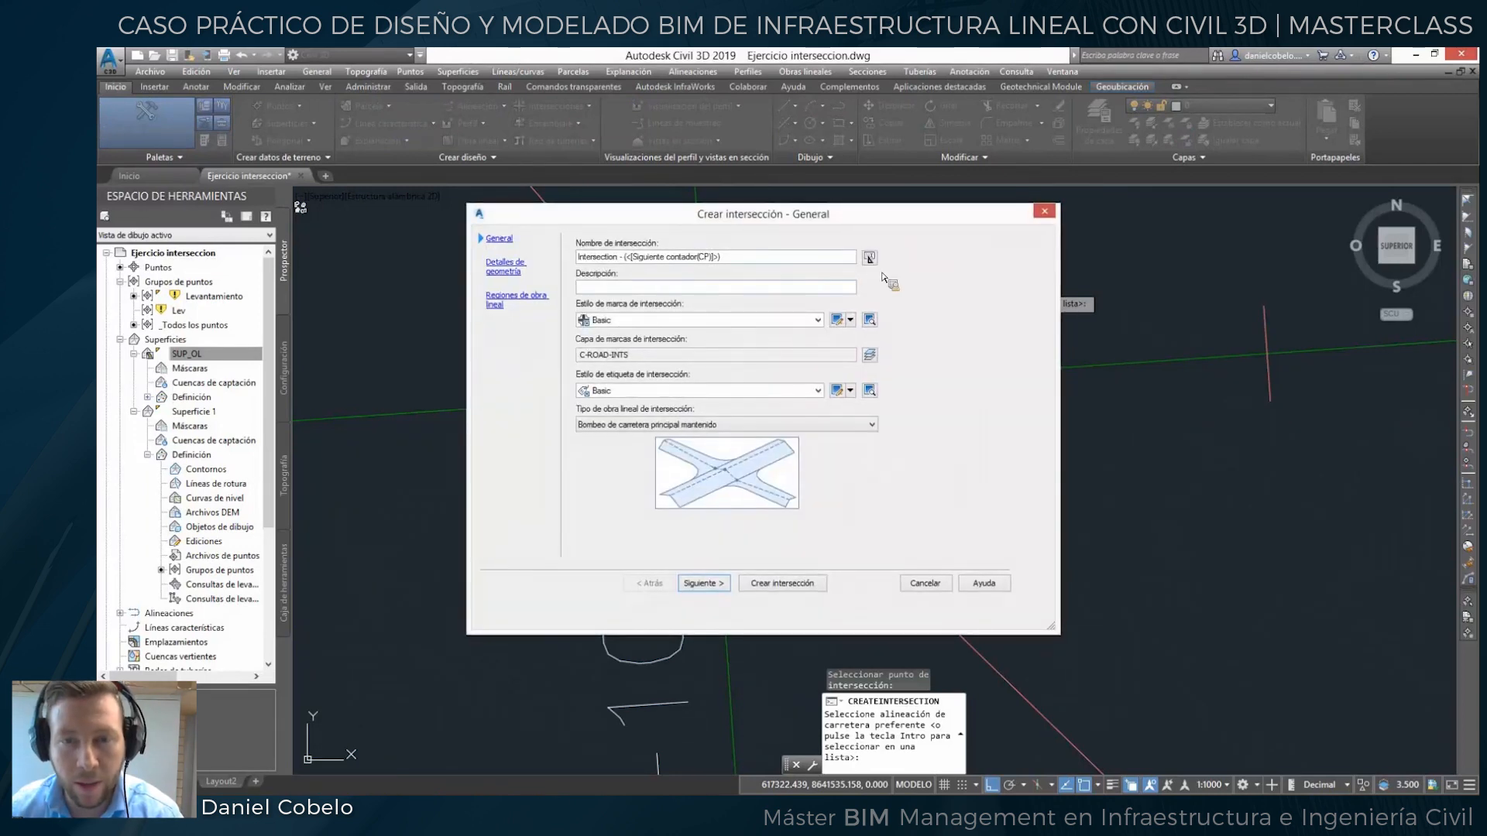
Name the intersection Intersection 1, set its corridor type to Todos los bombeos mantenidos and continue to the geometry details.
{"action": "left_click_drag", "start_coordinate": [848, 257], "coordinate": [620, 270]}
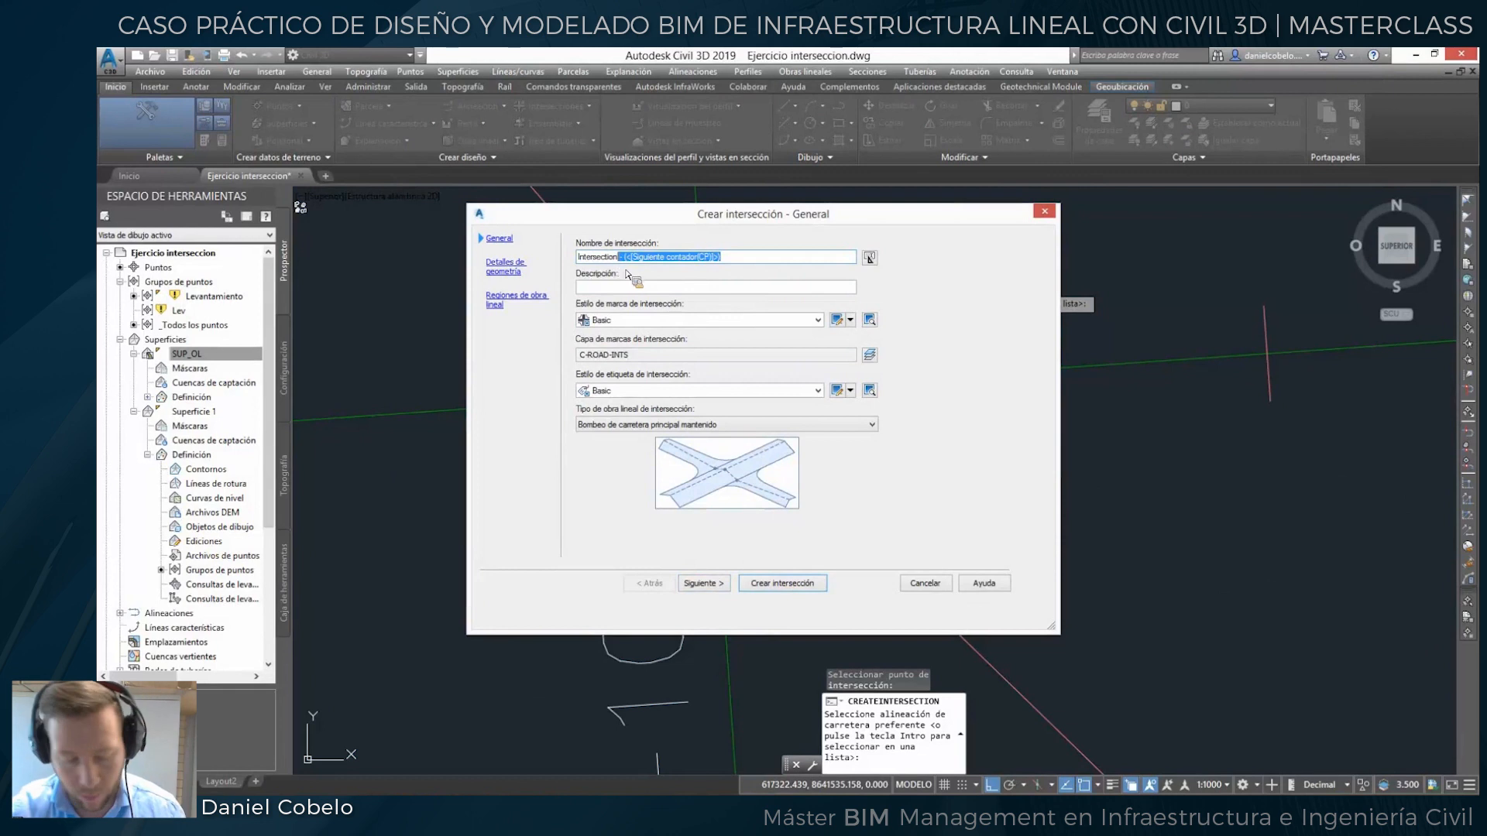
{"action": "key", "text": "Delete"}
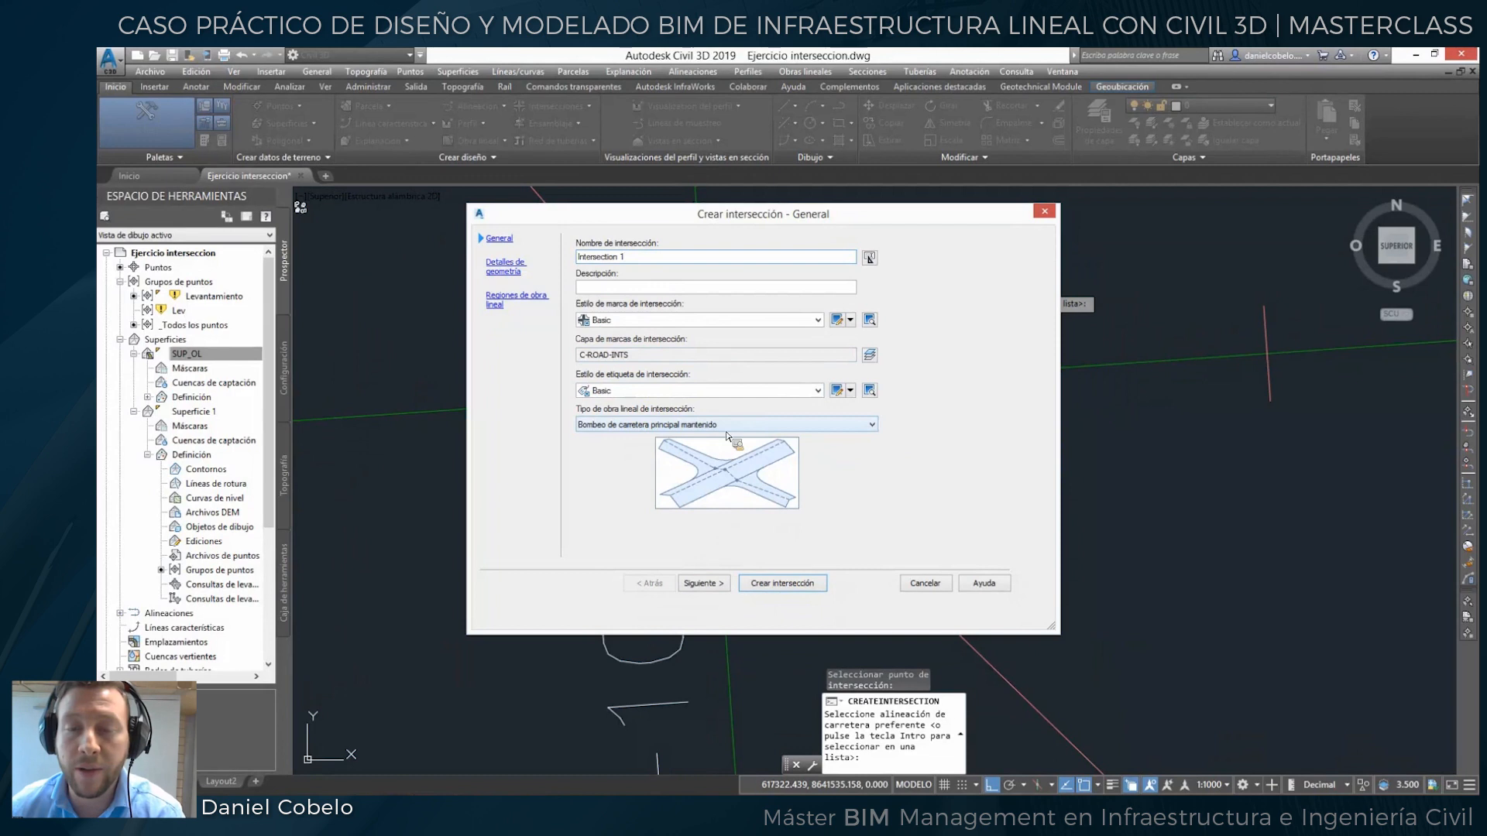
{"action": "left_click", "coordinate": [836, 427]}
{"action": "left_click", "coordinate": [775, 446]}
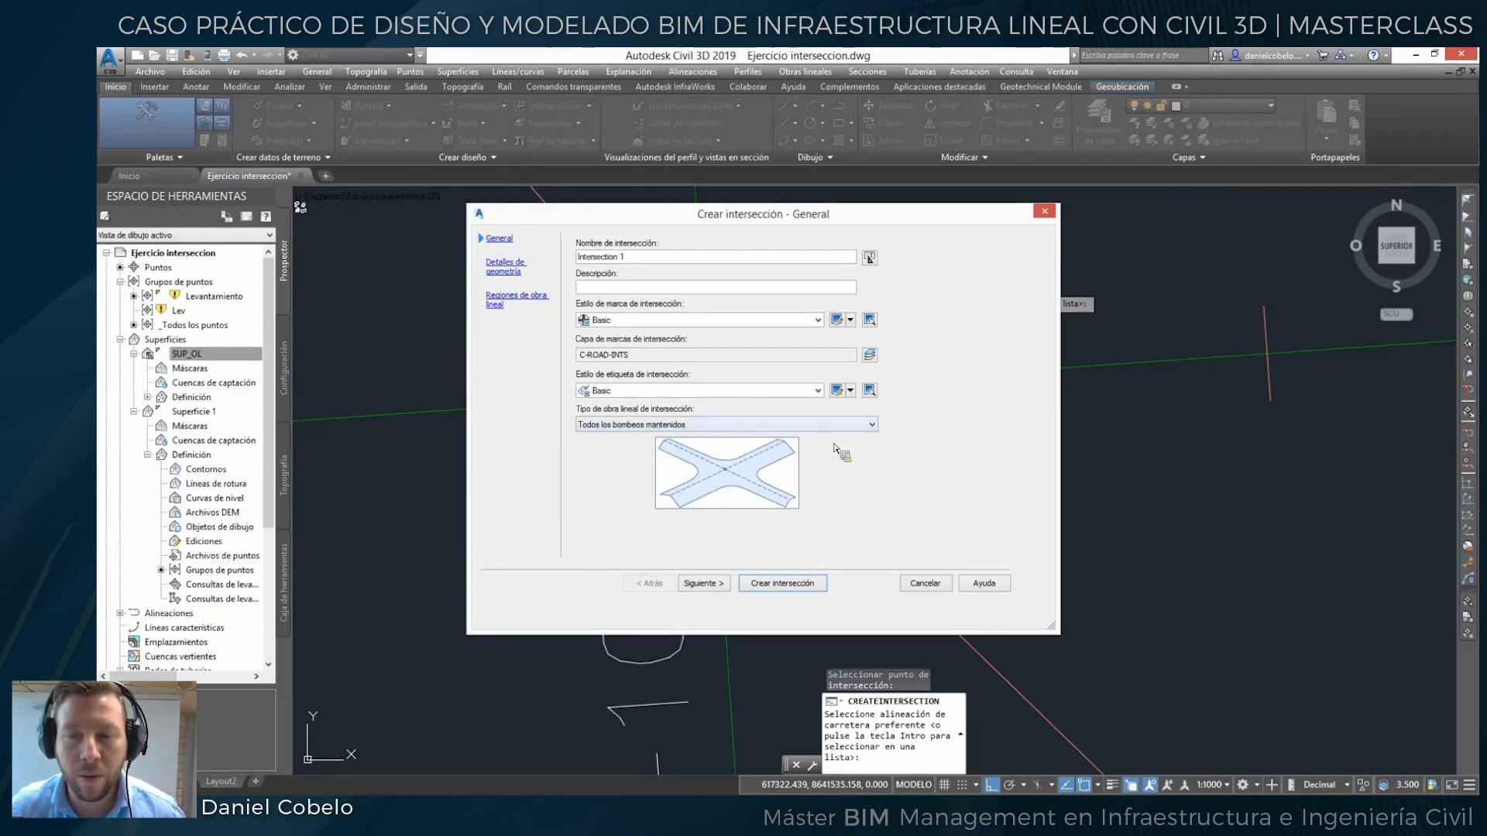
{"action": "left_click", "coordinate": [871, 424]}
{"action": "left_click", "coordinate": [743, 448]}
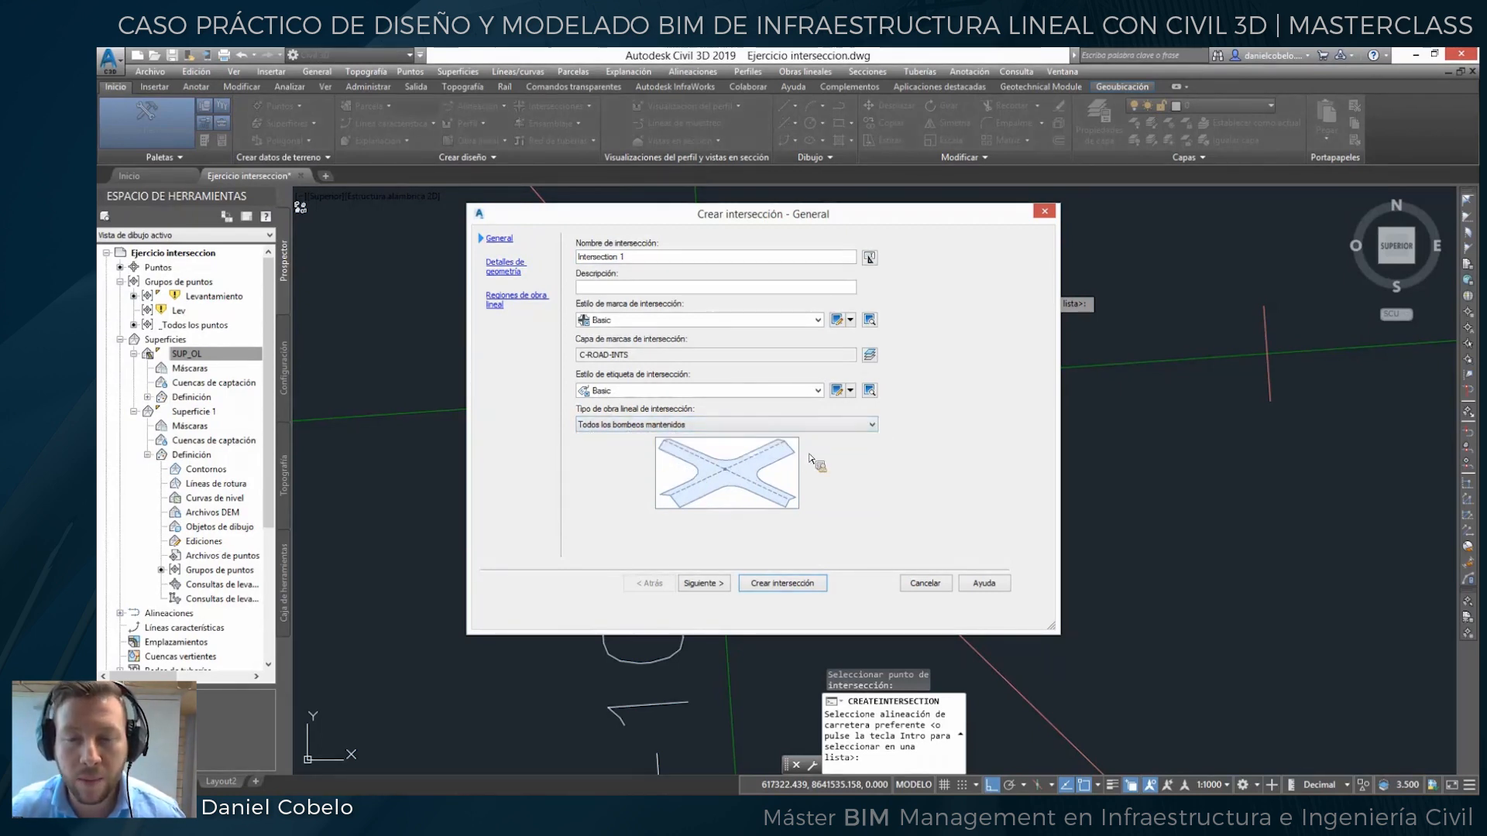
{"action": "left_click", "coordinate": [702, 583]}
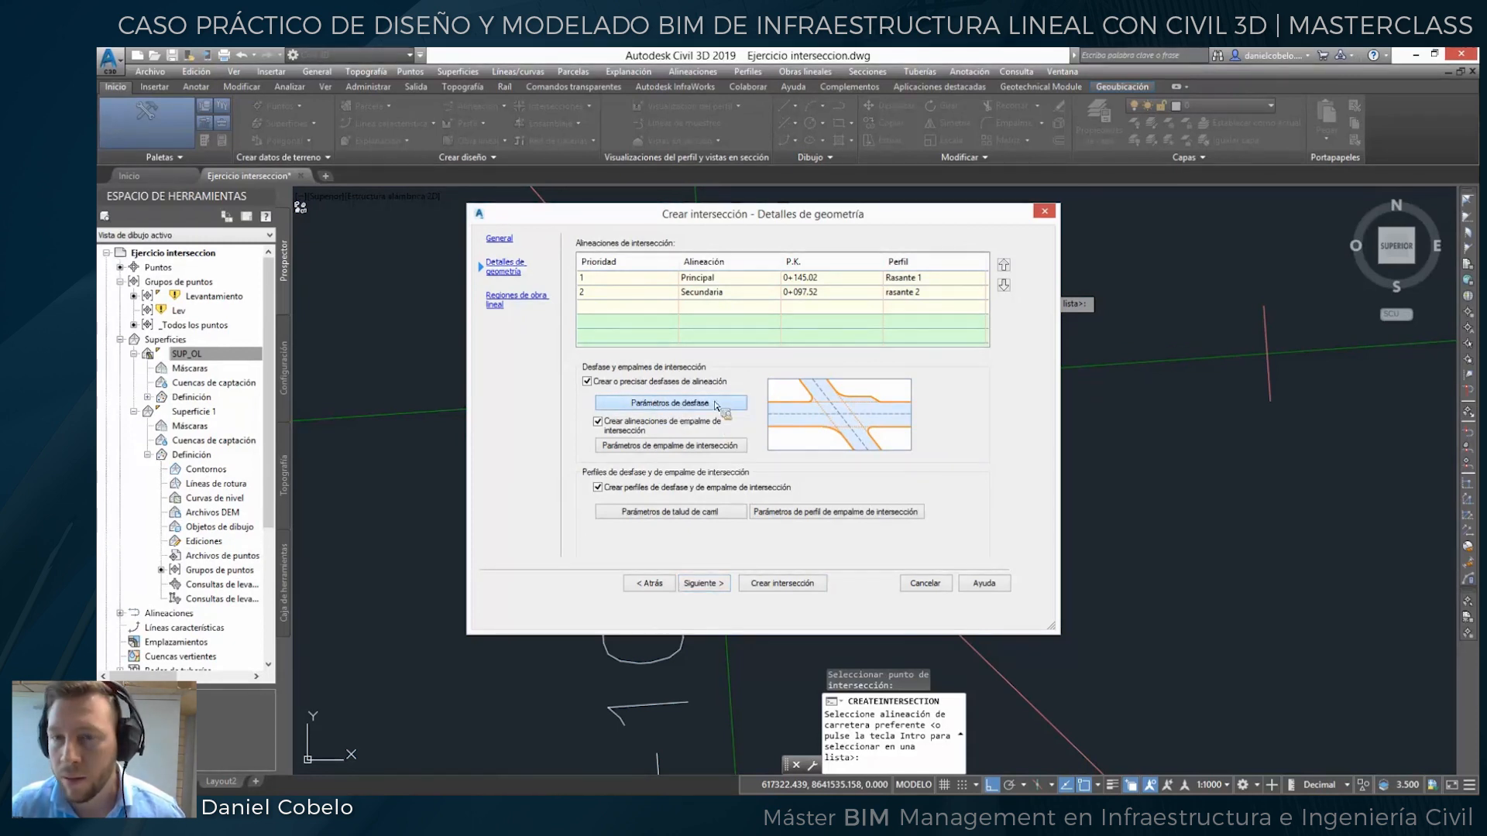
Set the left and right offset values of both Principal and Secundaria to 6 m and accept the offset parameters.
{"action": "left_click", "coordinate": [671, 403]}
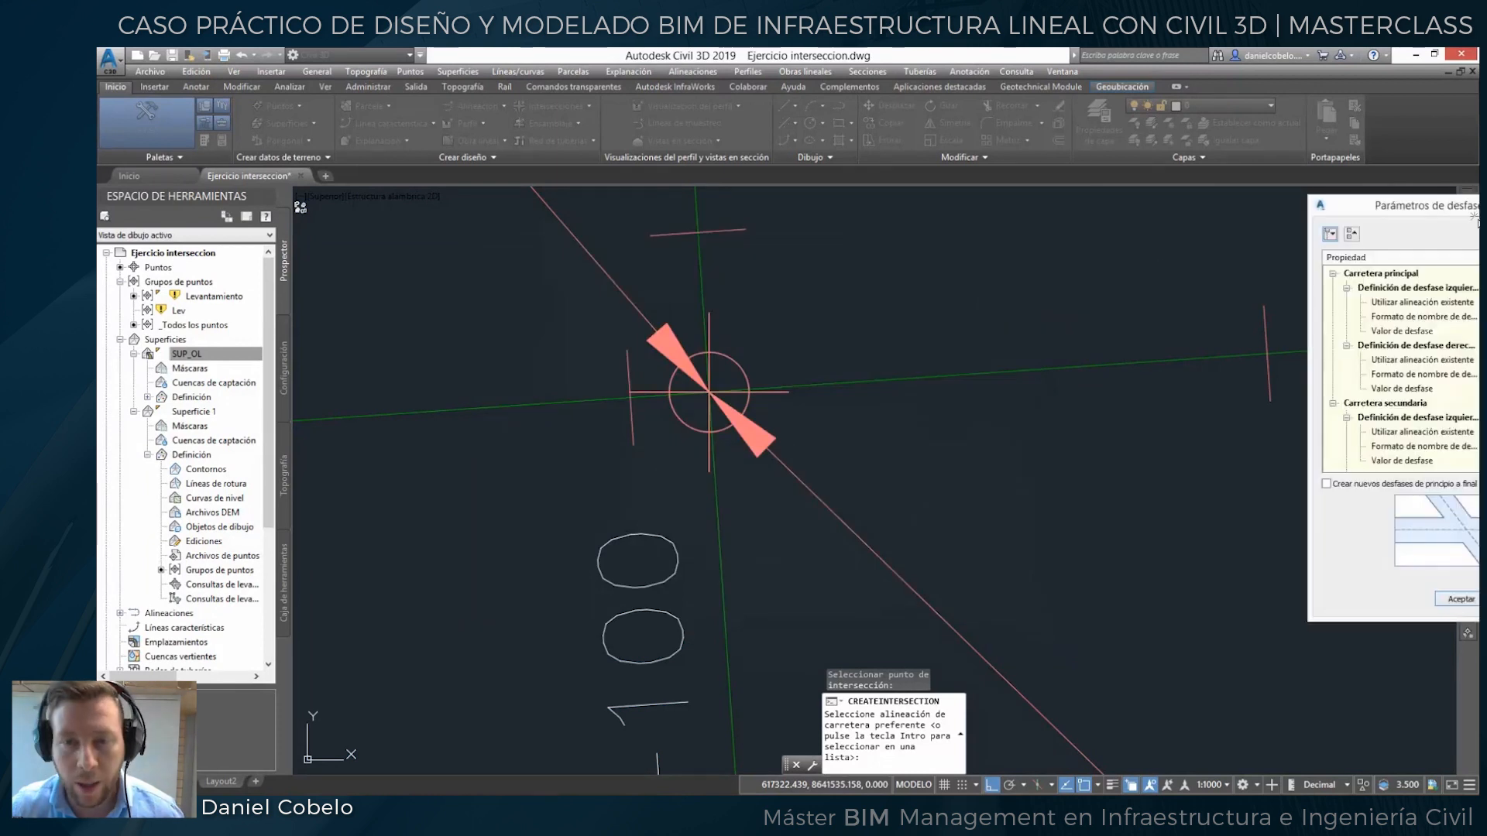
{"action": "left_click_drag", "start_coordinate": [1423, 209], "coordinate": [717, 228]}
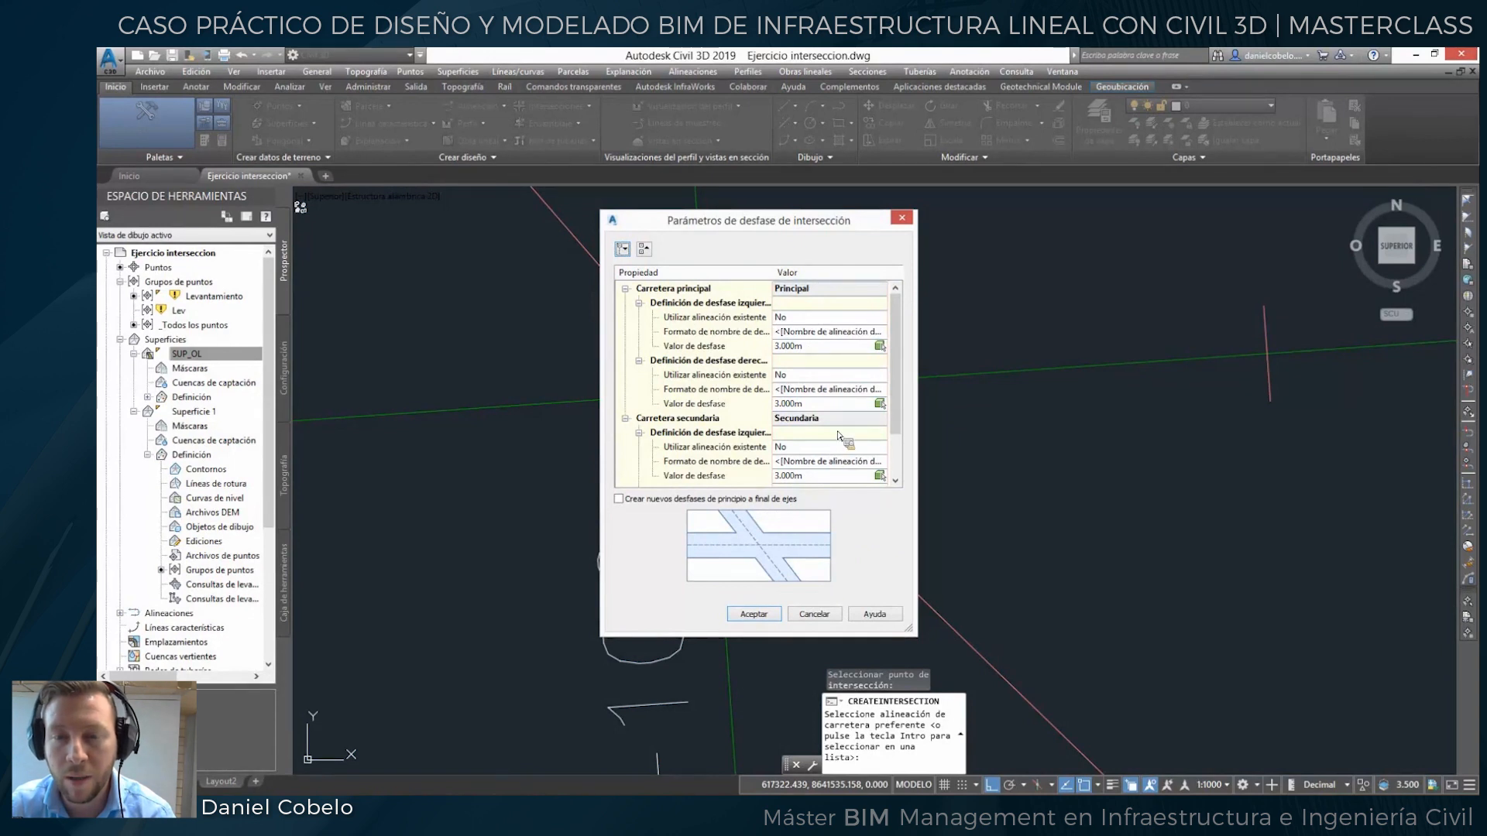
{"action": "left_click", "coordinate": [801, 350]}
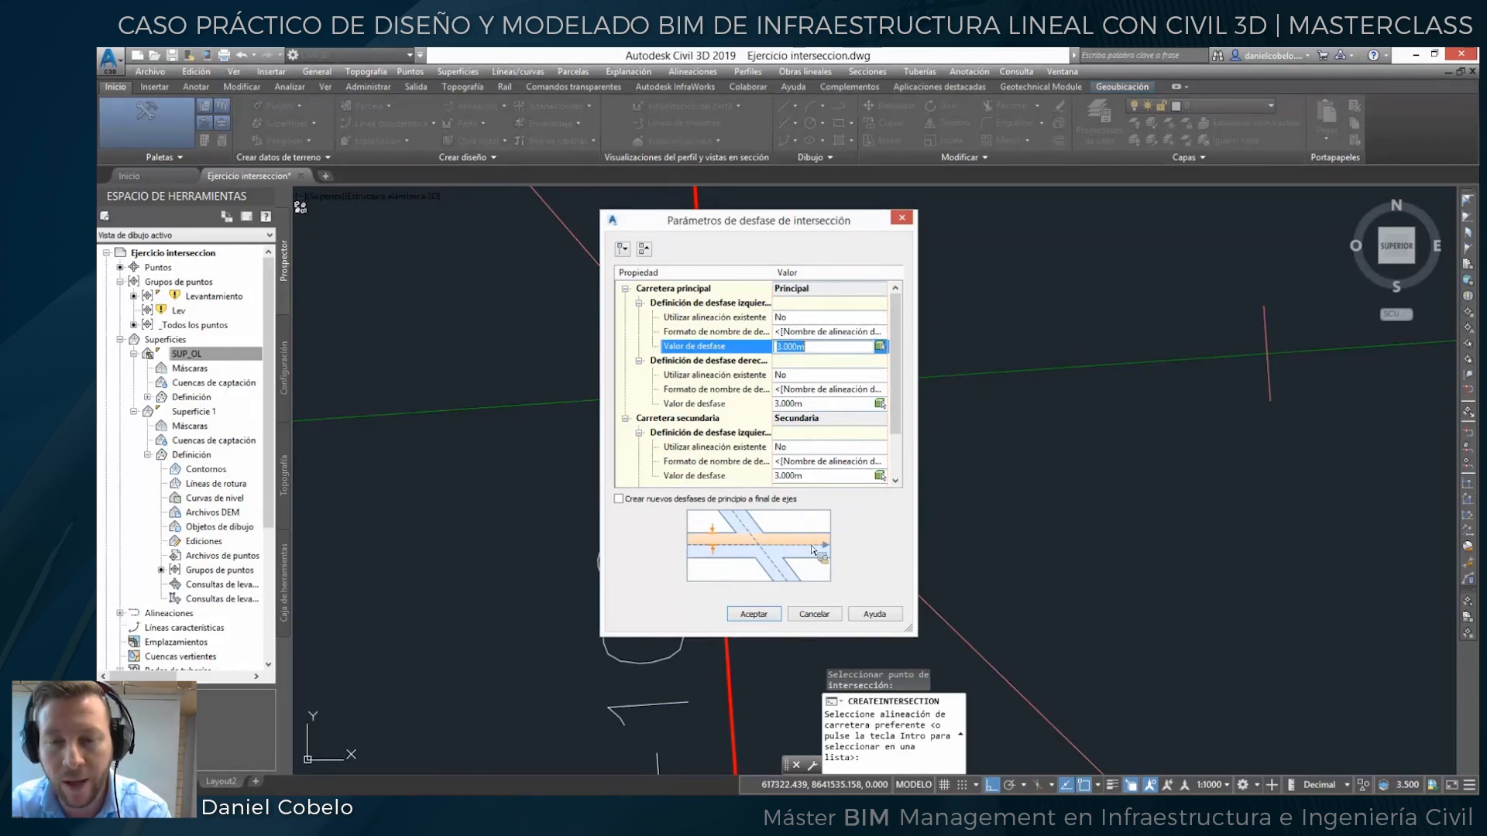
{"action": "type", "text": "6"}
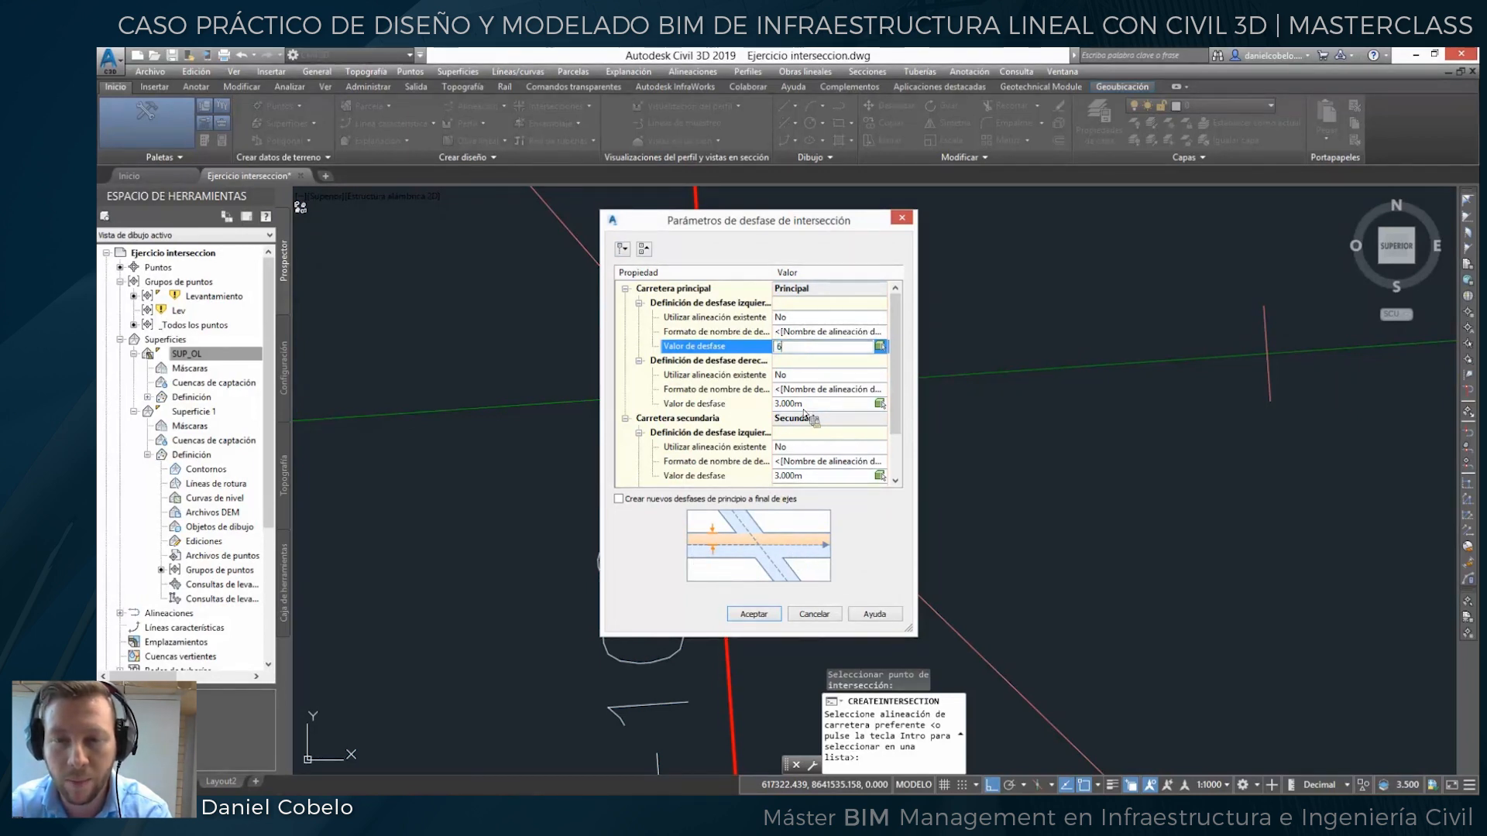
{"action": "left_click", "coordinate": [804, 406]}
{"action": "left_click", "coordinate": [811, 481]}
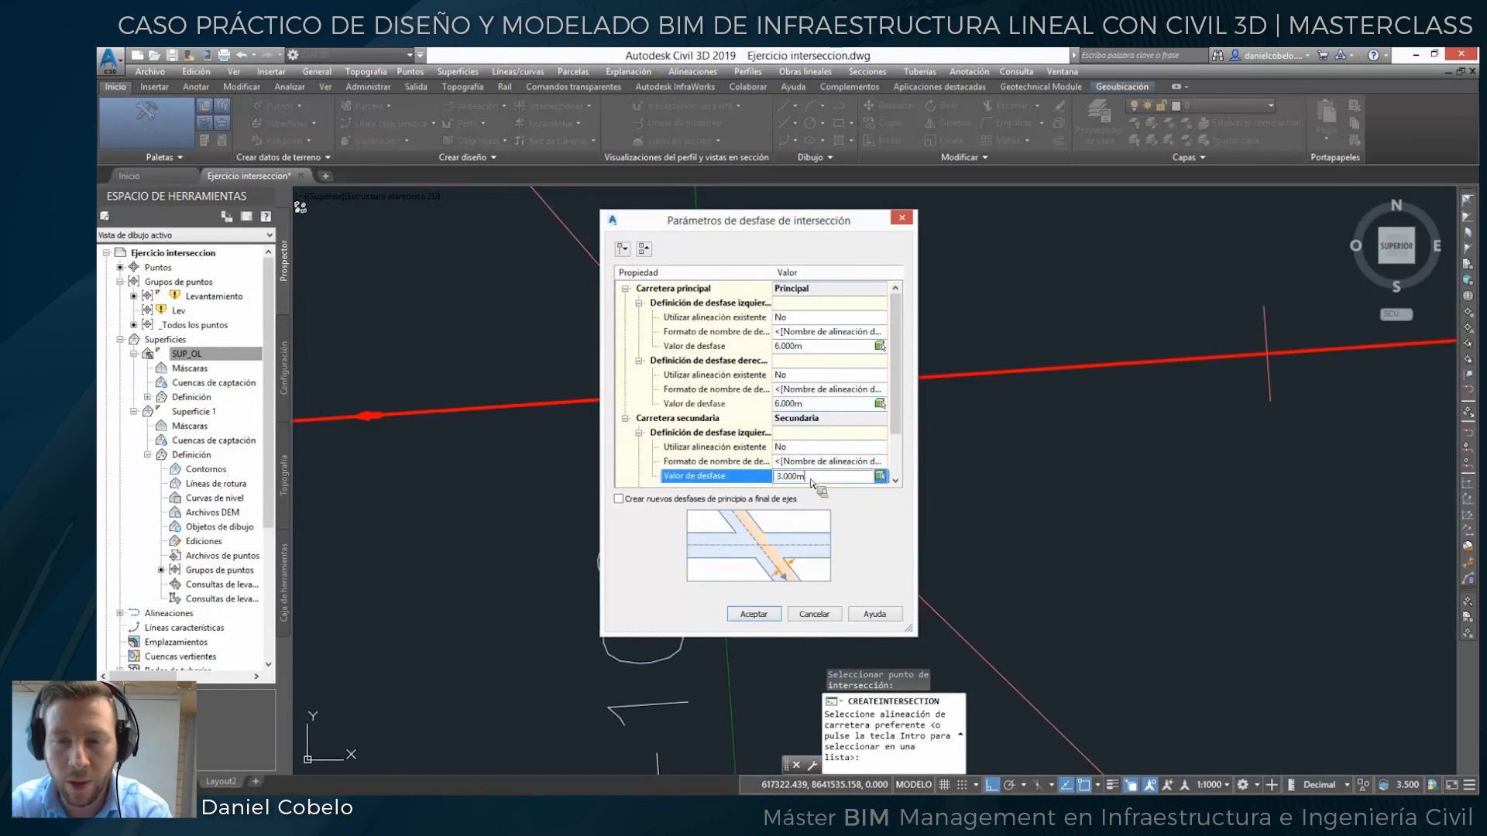
{"action": "type", "text": "6"}
{"action": "left_click_drag", "start_coordinate": [894, 419], "coordinate": [895, 462]}
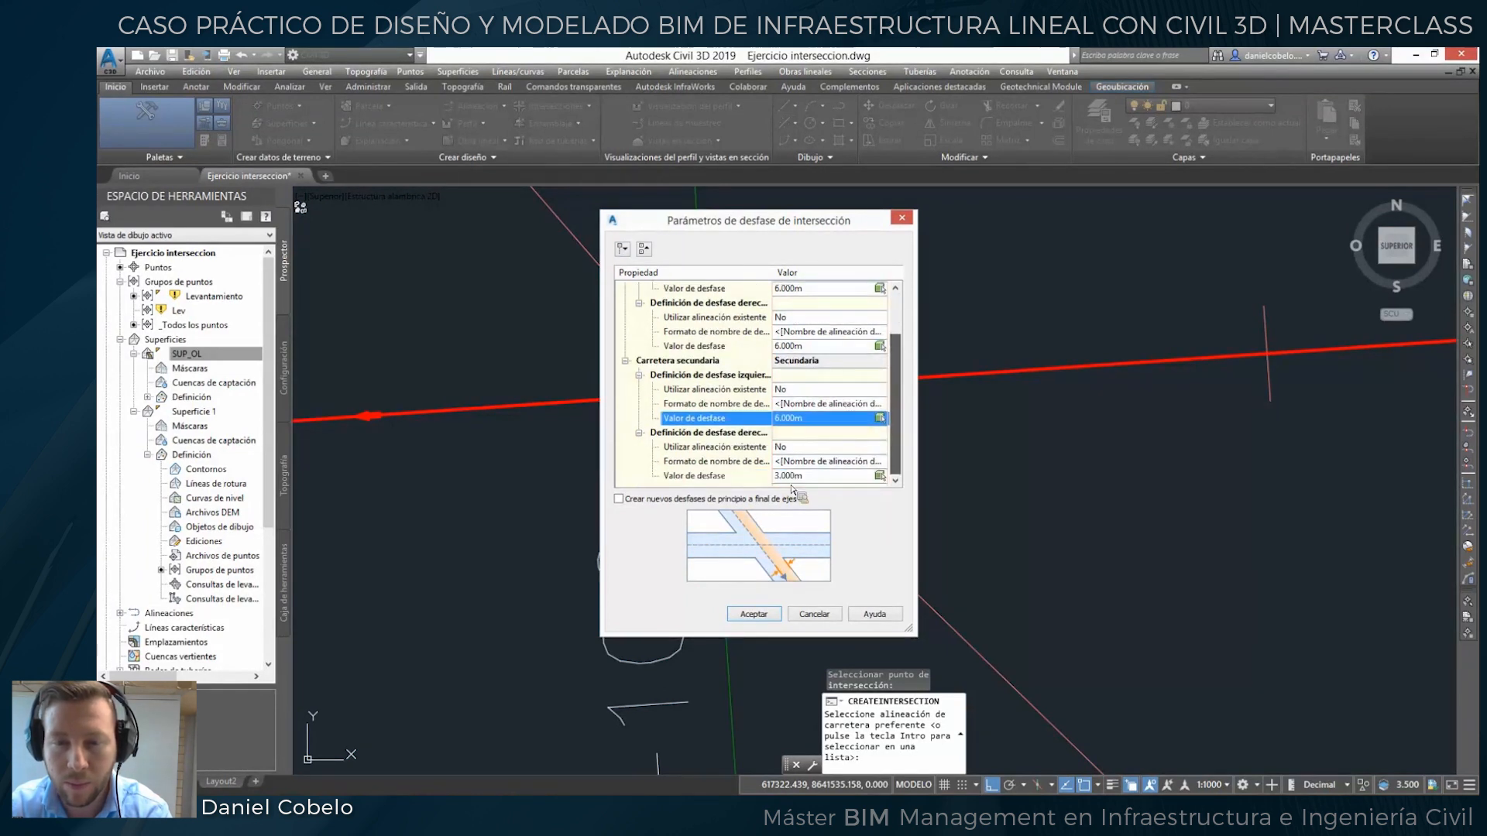
{"action": "left_click", "coordinate": [793, 477]}
{"action": "type", "text": "6"}
{"action": "left_click", "coordinate": [763, 614]}
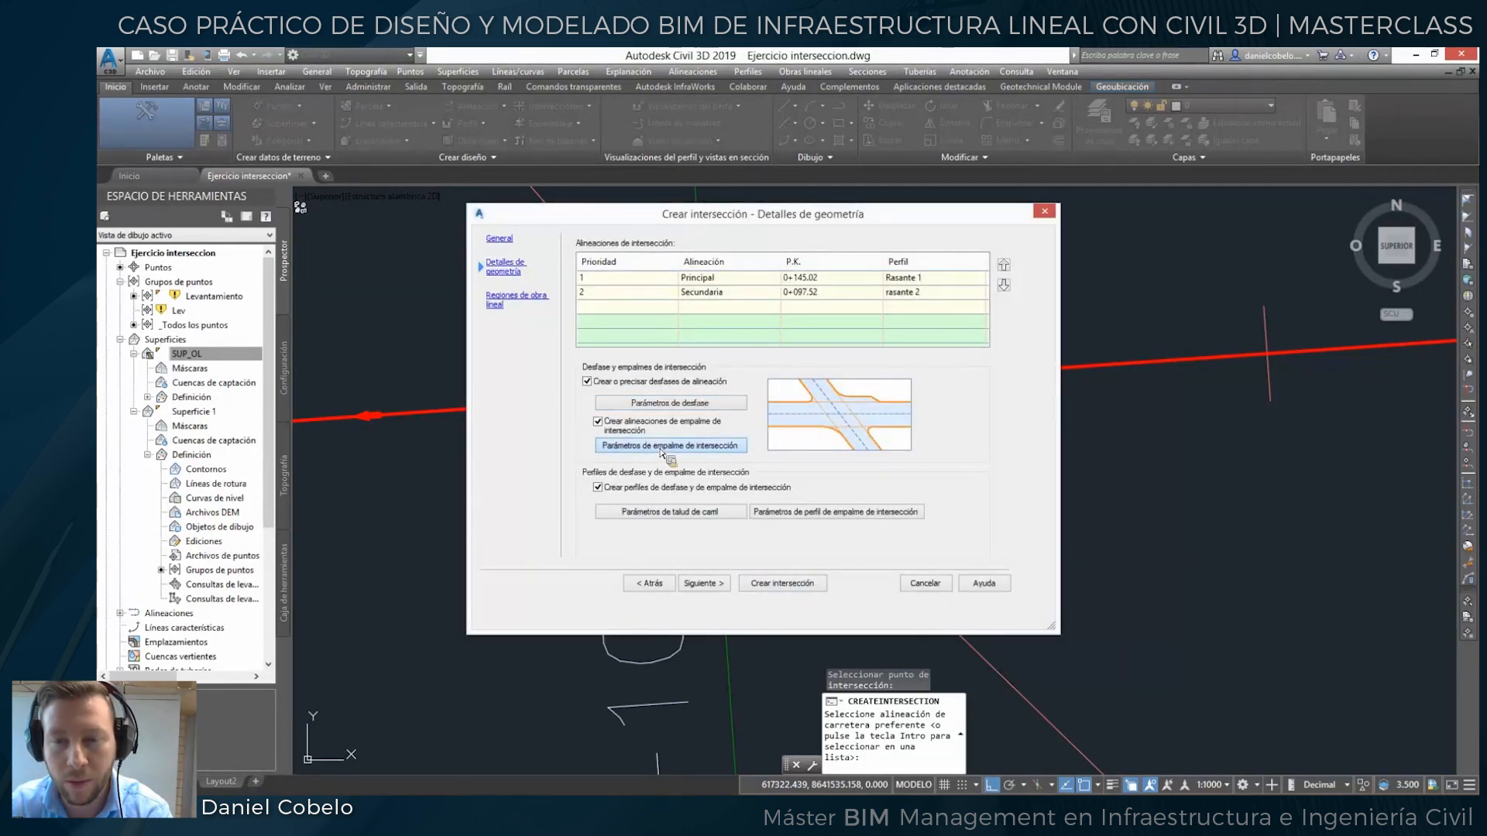
Review the curb return parameters of the intersection quadrants from NE to NO and accept them.
{"action": "left_click", "coordinate": [661, 446]}
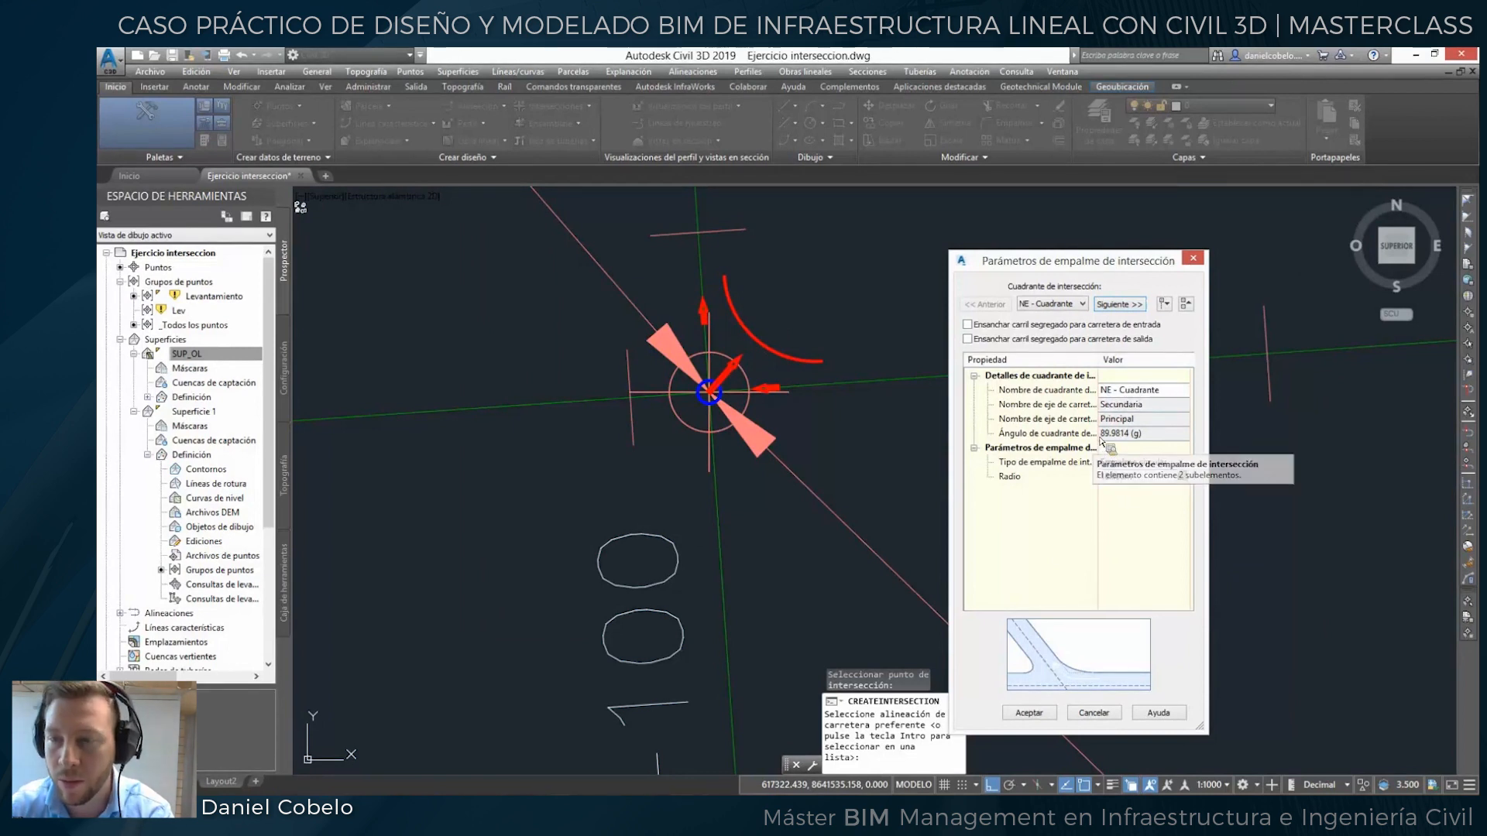
{"action": "left_click", "coordinate": [1120, 304]}
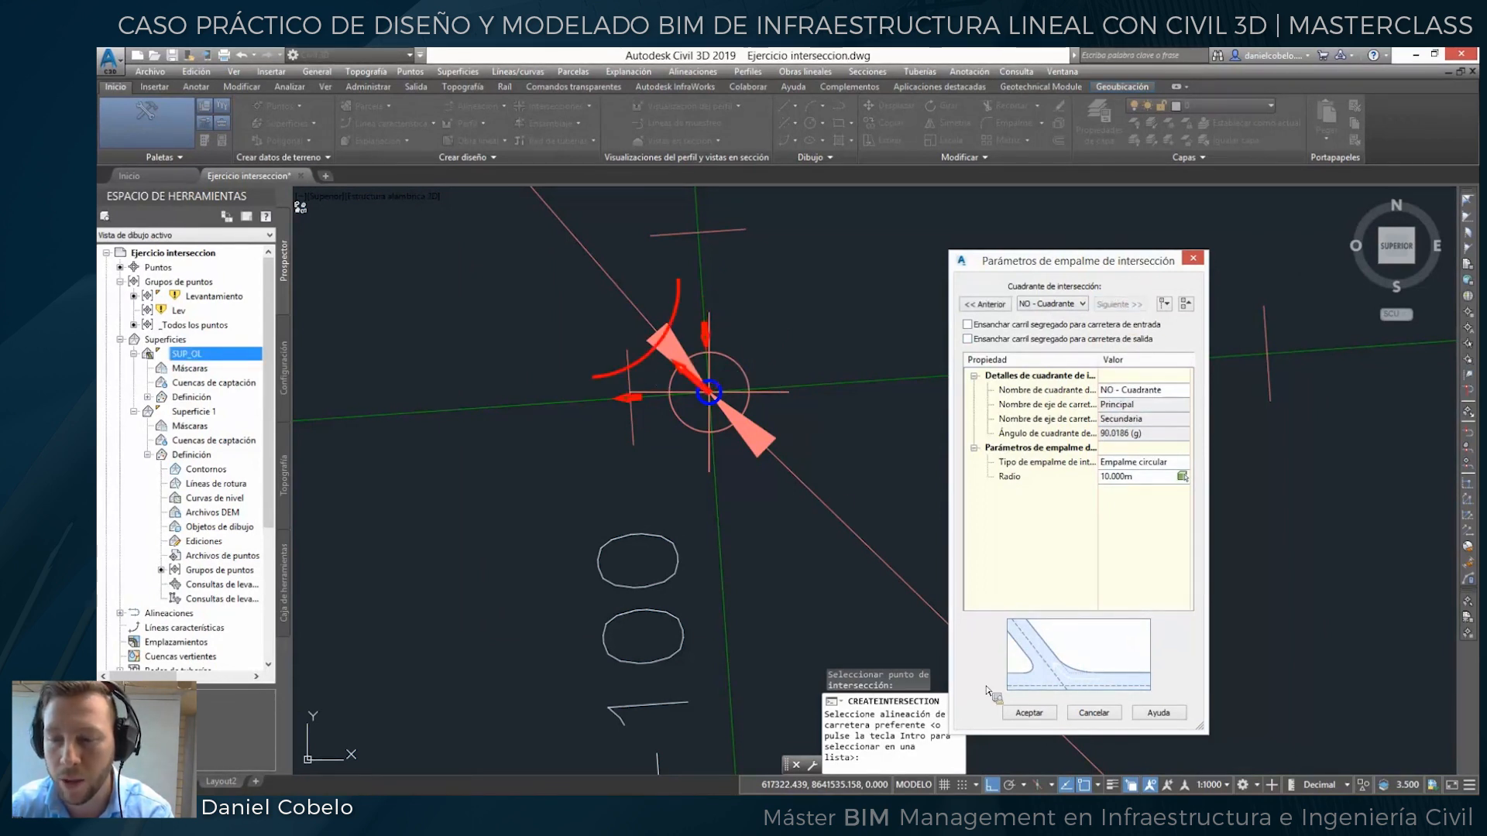
{"action": "left_click", "coordinate": [1024, 713]}
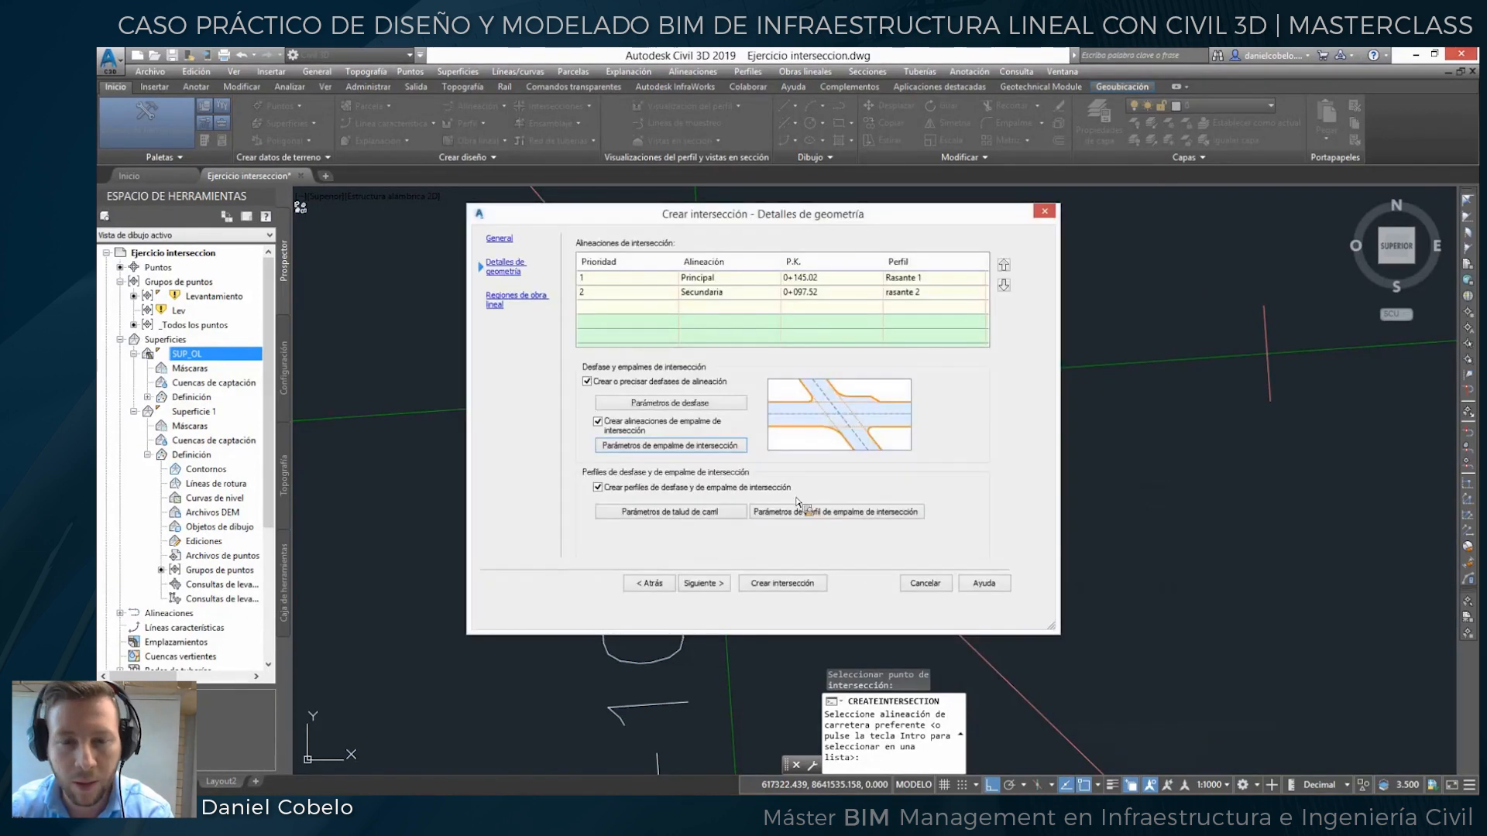
Set the lane cross slopes of Principal and Secundaria to 0%, accept, and continue to the corridor regions.
{"action": "left_click", "coordinate": [662, 518]}
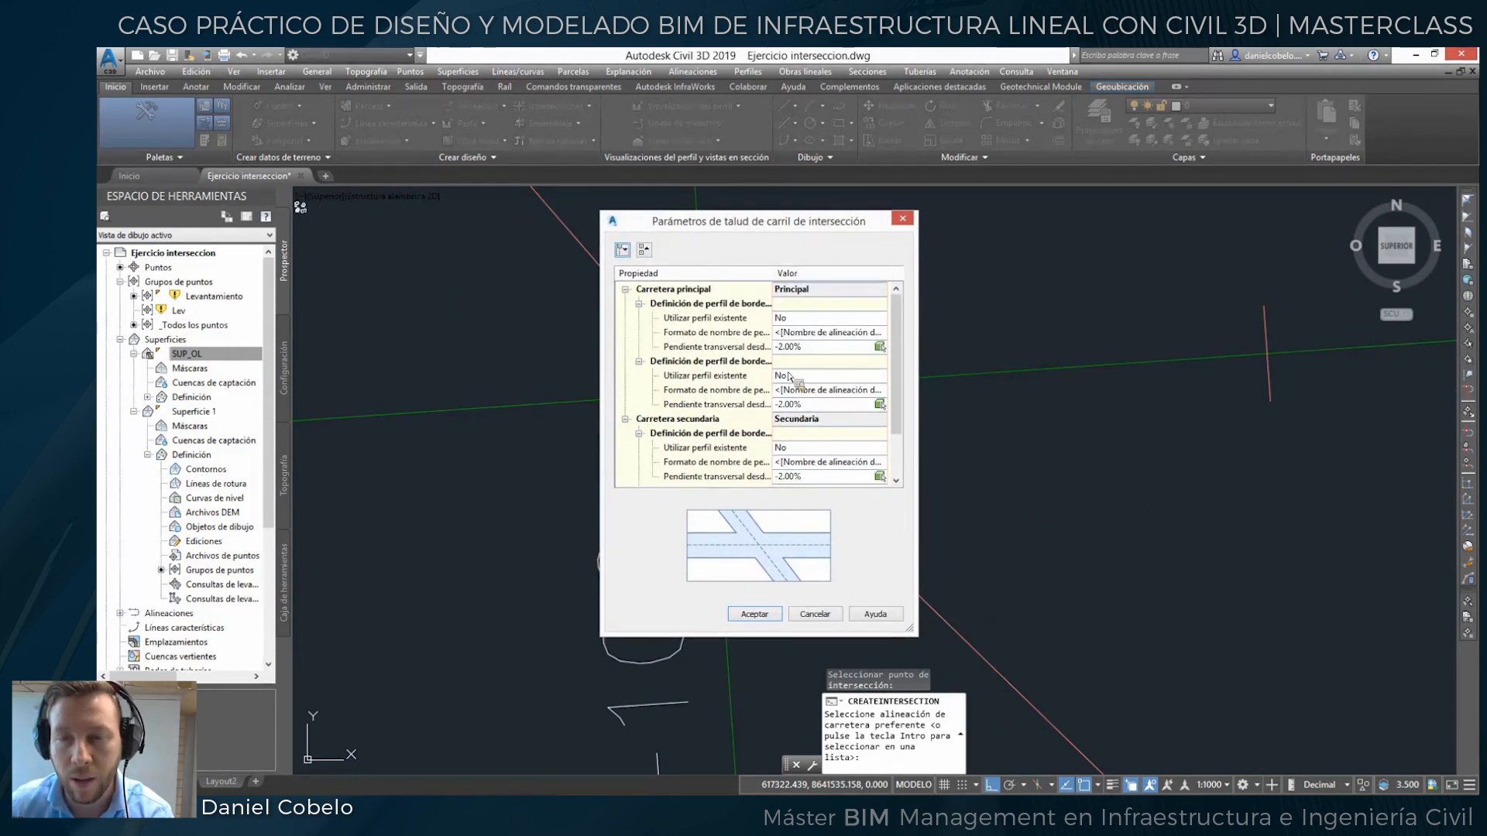
{"action": "left_click", "coordinate": [818, 350]}
{"action": "type", "text": "0"}
{"action": "left_click", "coordinate": [808, 402]}
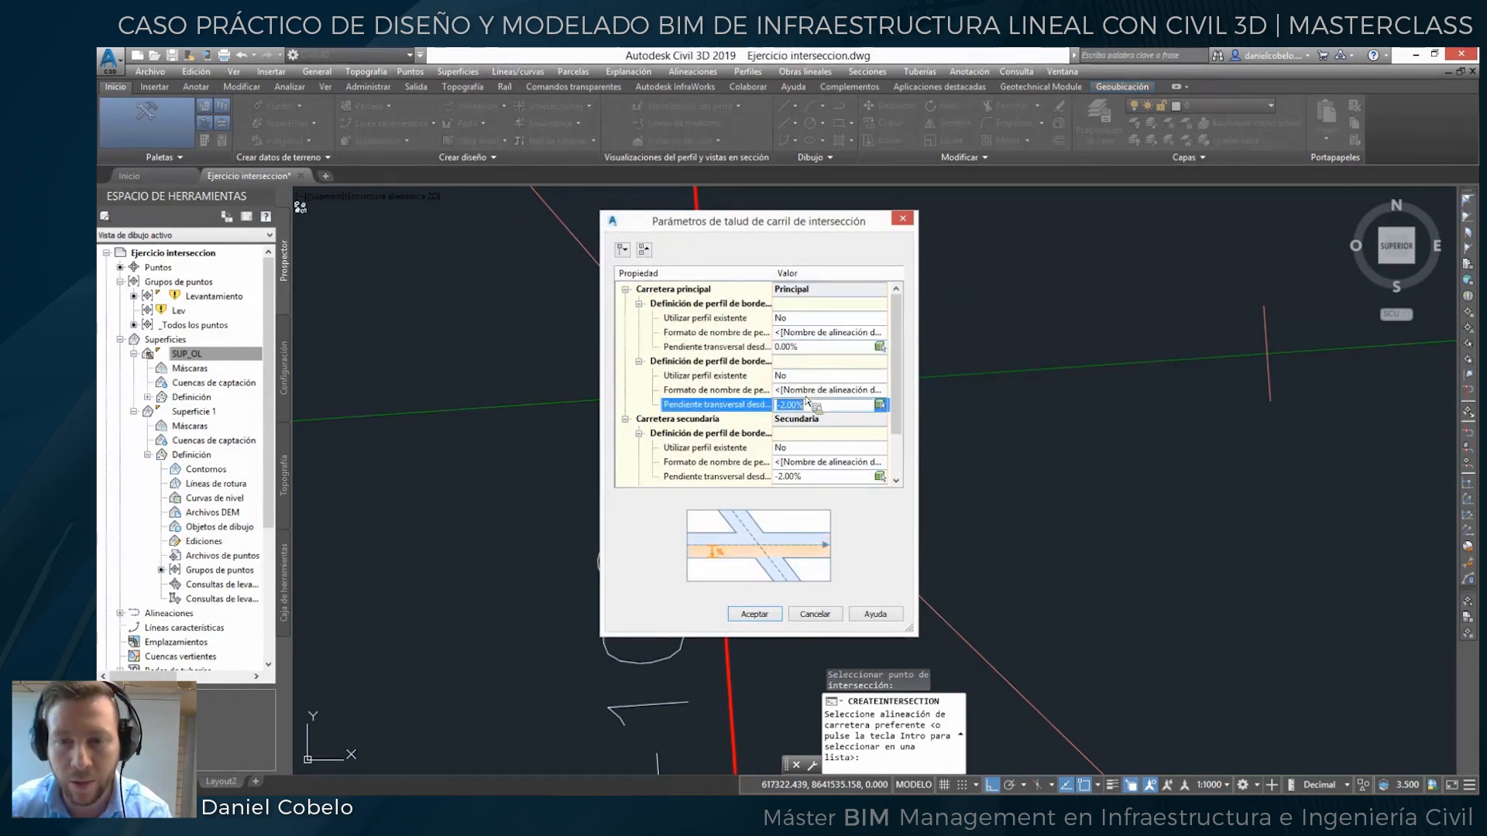
{"action": "type", "text": "0"}
{"action": "left_click", "coordinate": [814, 476]}
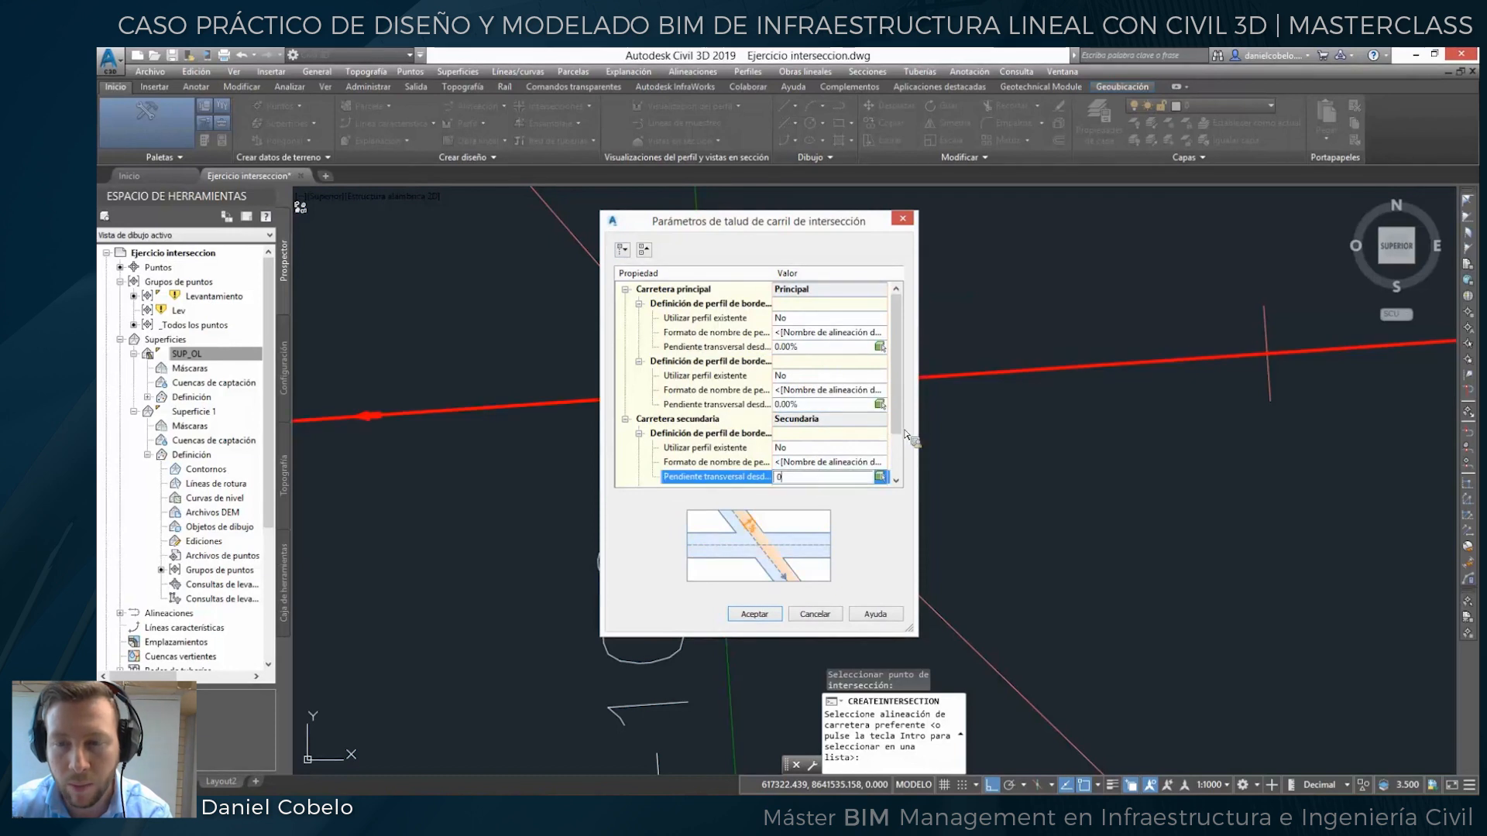
{"action": "type", "text": "00"}
{"action": "left_click", "coordinate": [895, 460]}
{"action": "left_click", "coordinate": [836, 476]}
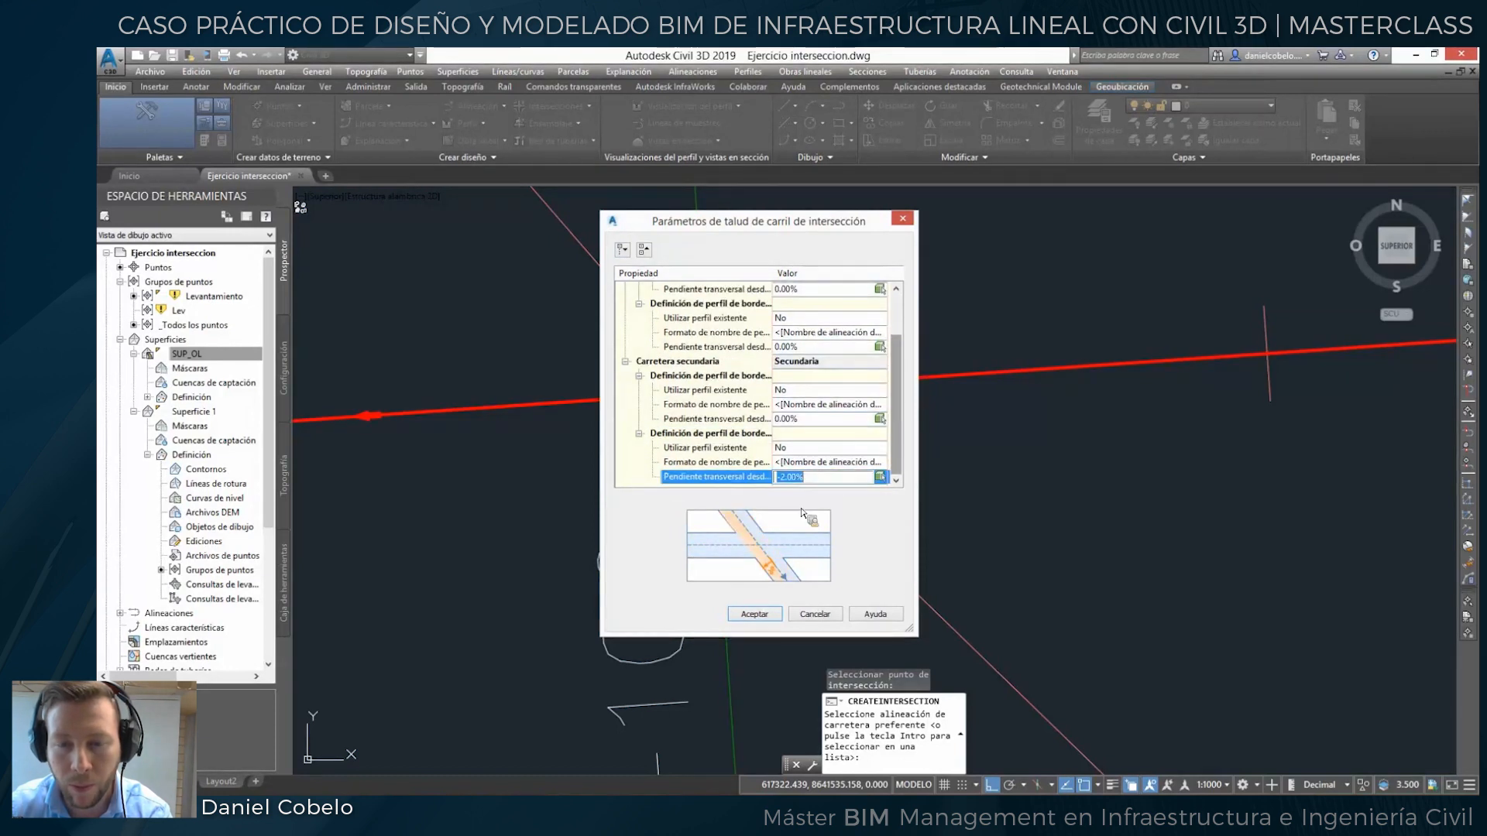
{"action": "left_click", "coordinate": [754, 614]}
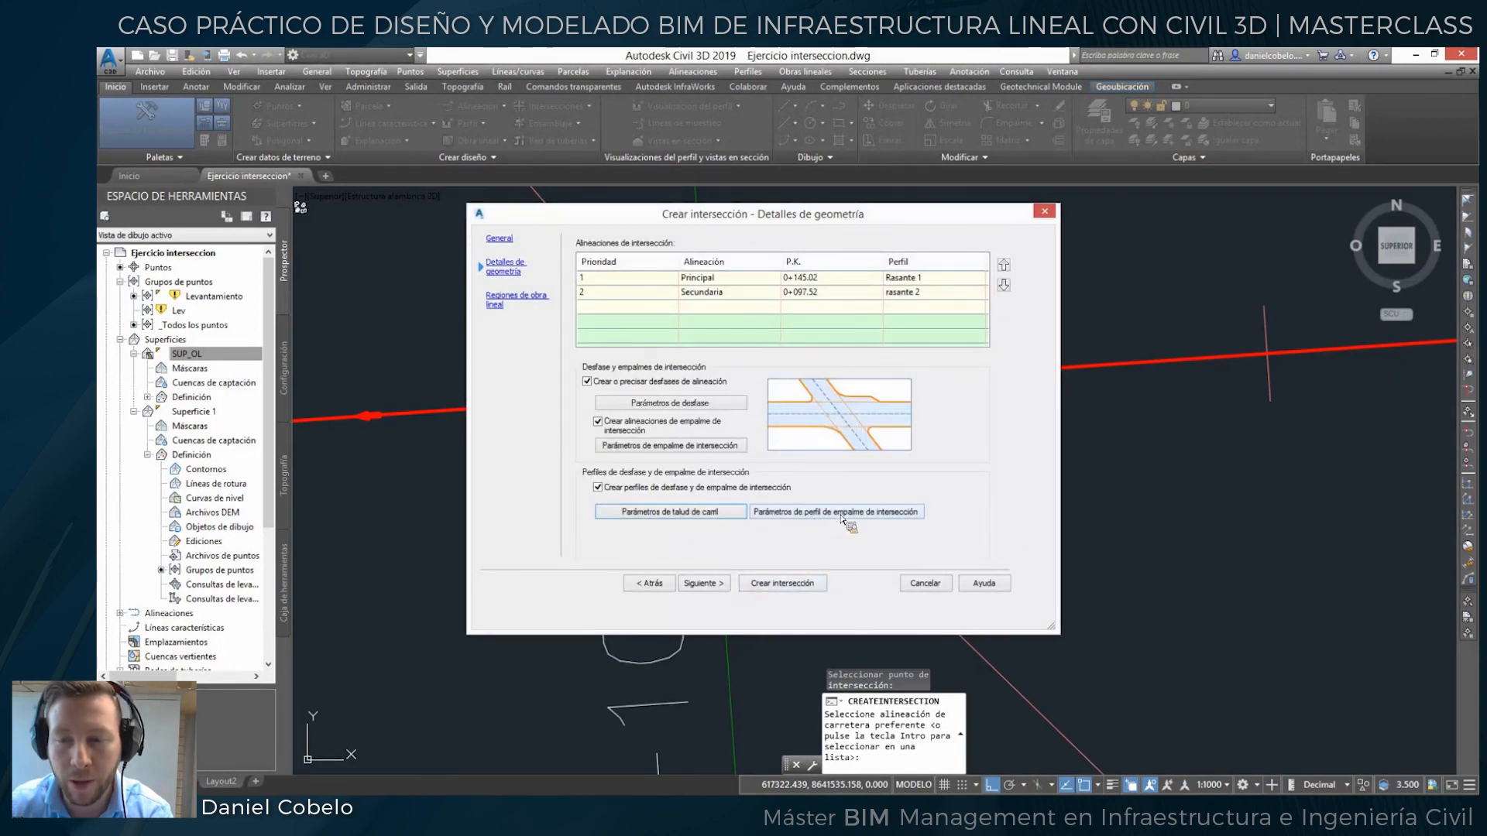
{"action": "left_click", "coordinate": [702, 583]}
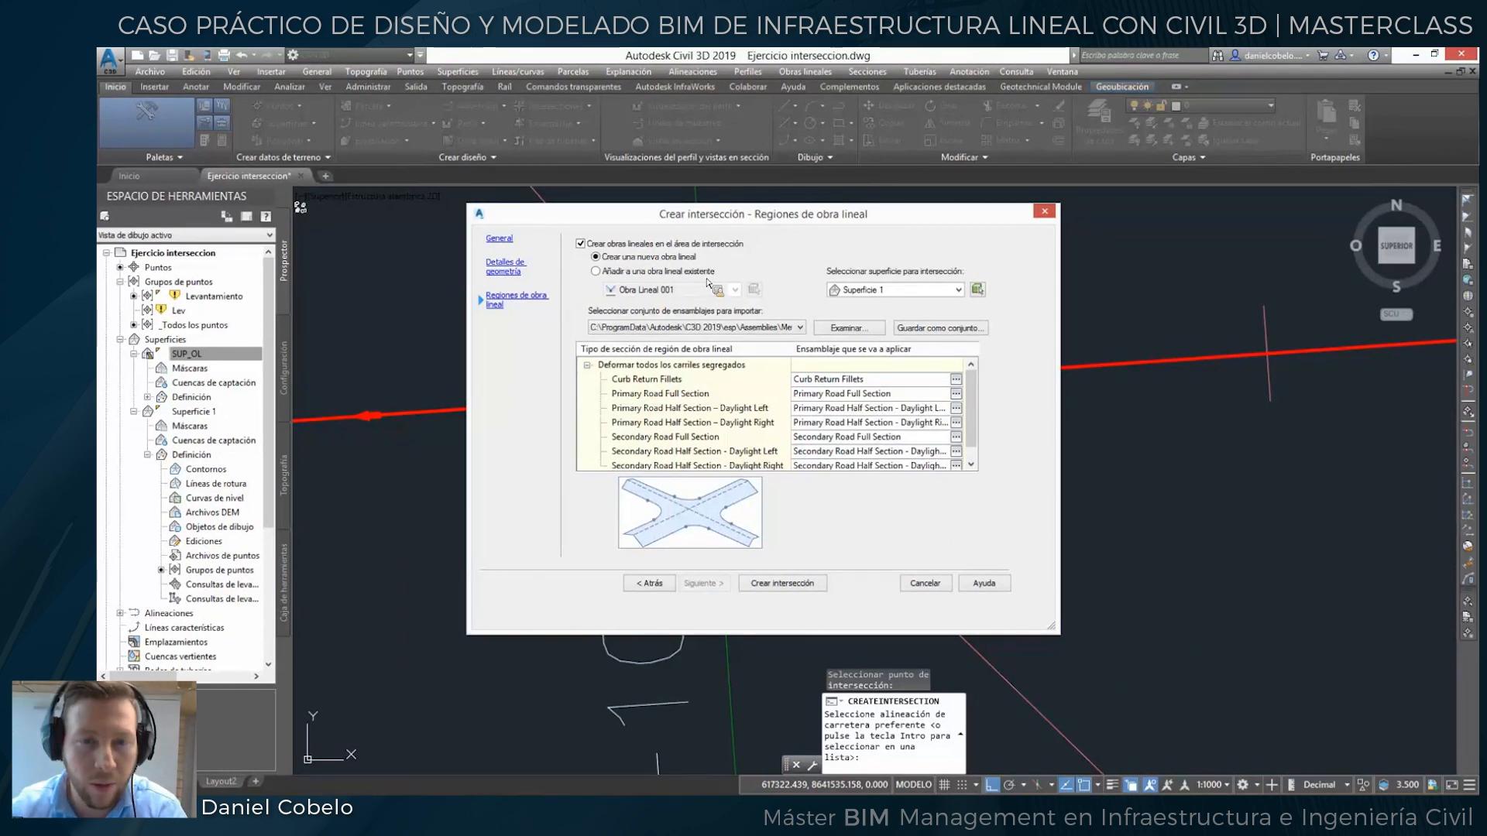
Add the intersection to the existing corridor Obra Lineal 001 and assign assembly ST_giro to Curb Return Fillets.
{"action": "left_click", "coordinate": [613, 270]}
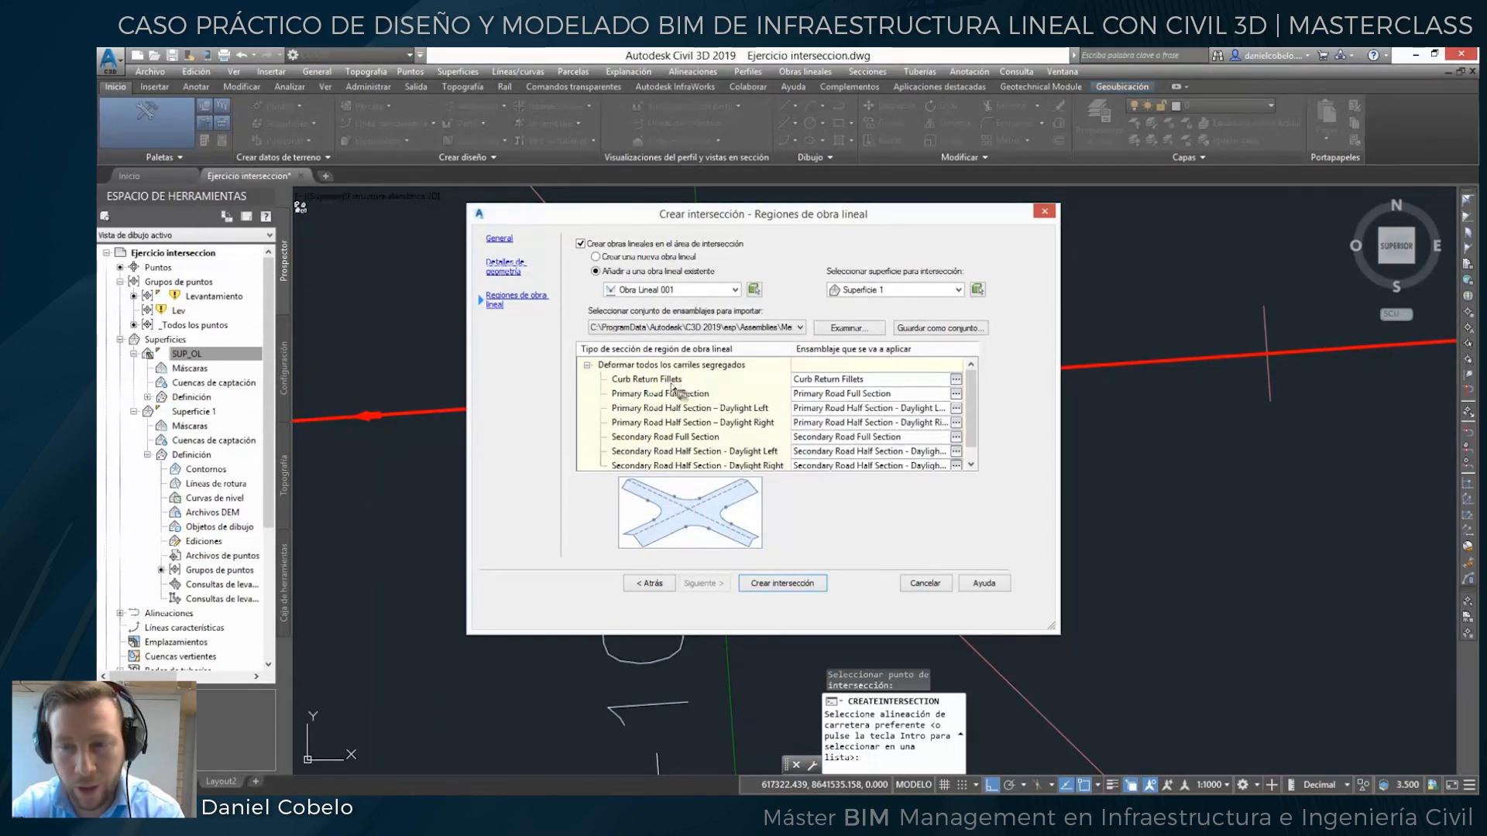
{"action": "left_click", "coordinate": [961, 383]}
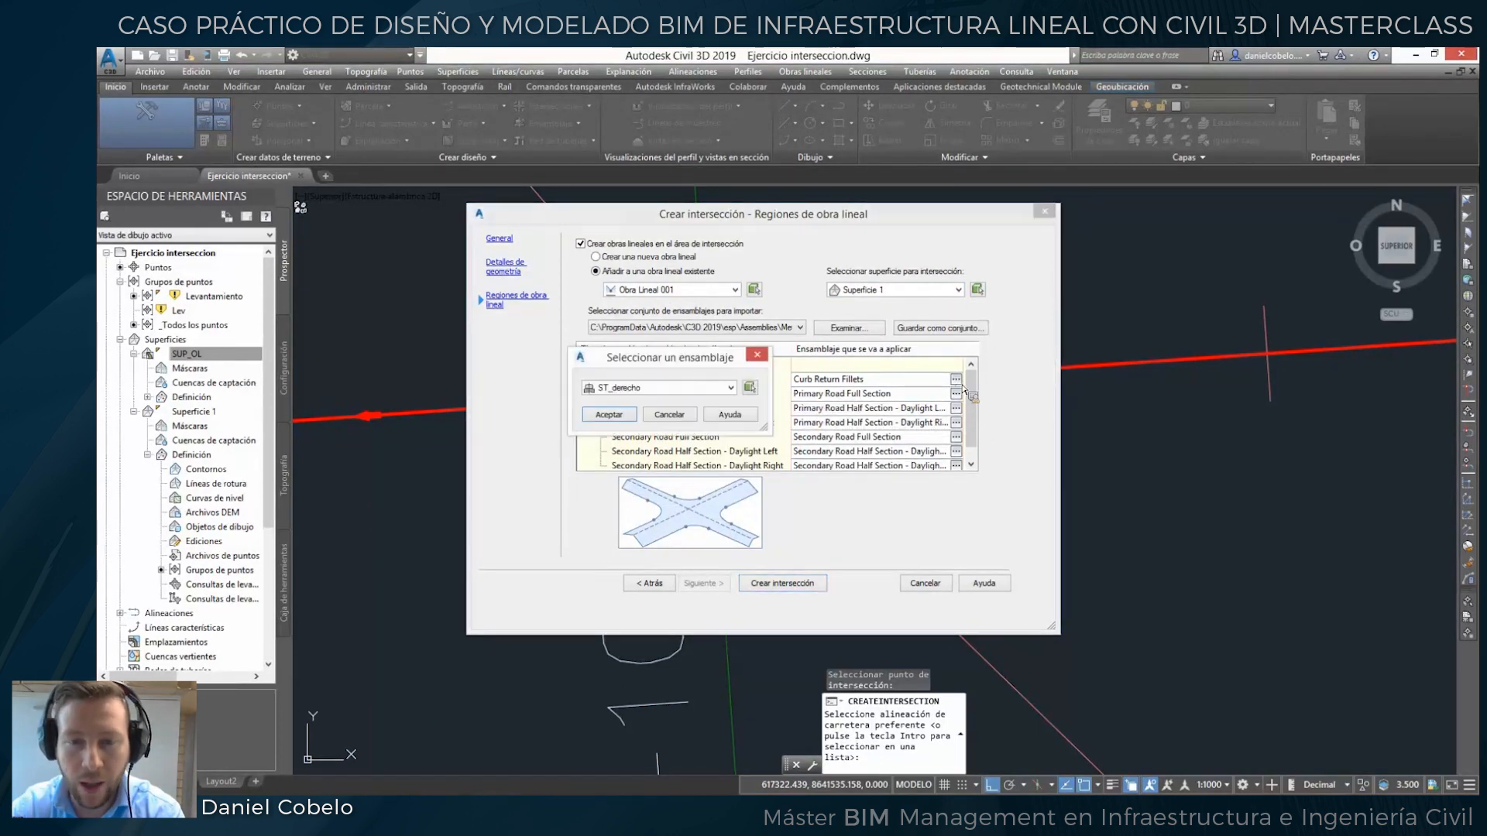
{"action": "left_click", "coordinate": [729, 388]}
{"action": "left_click", "coordinate": [643, 422]}
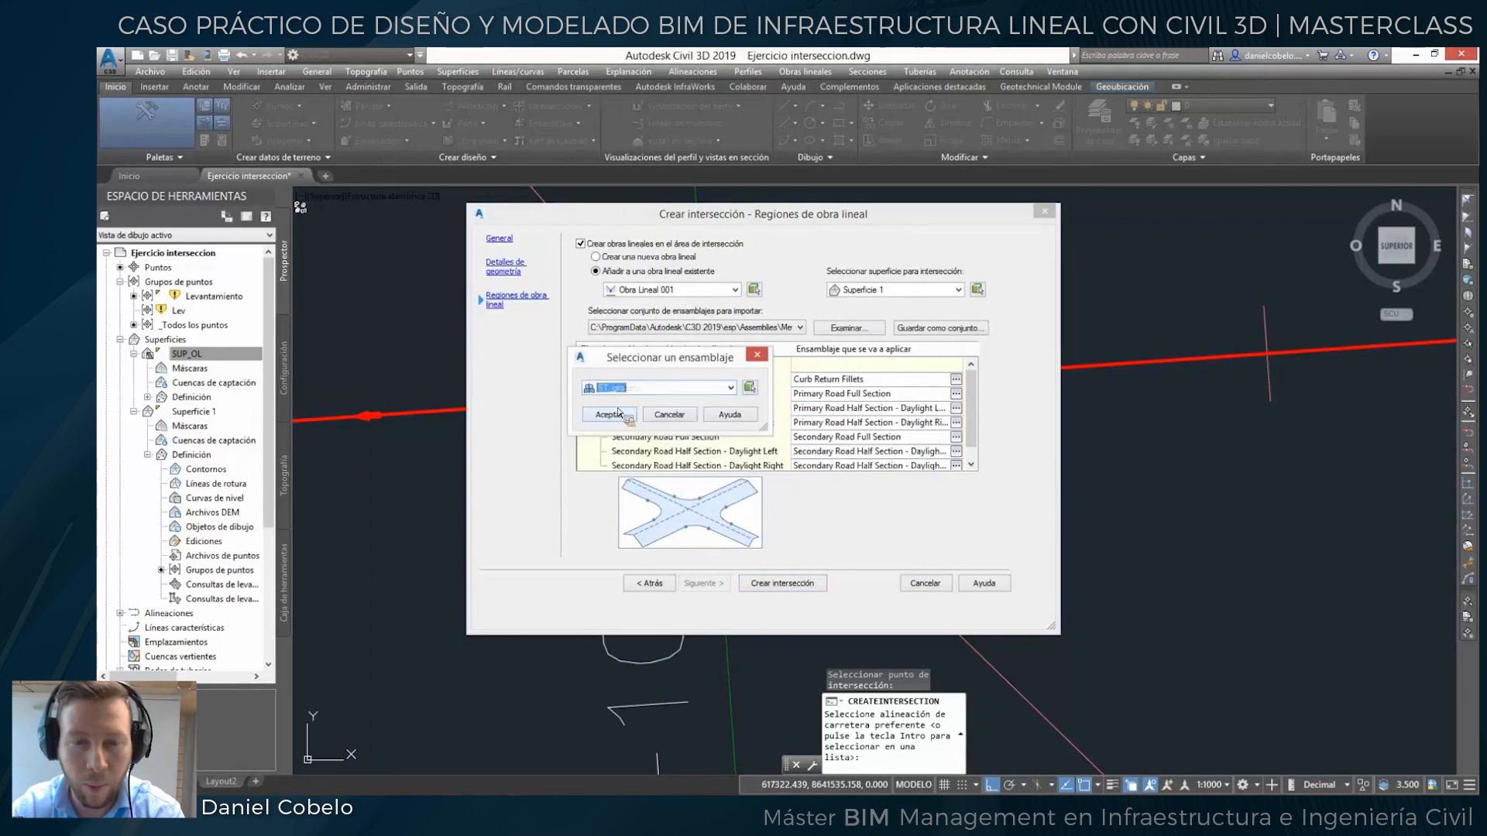
{"action": "left_click", "coordinate": [626, 413]}
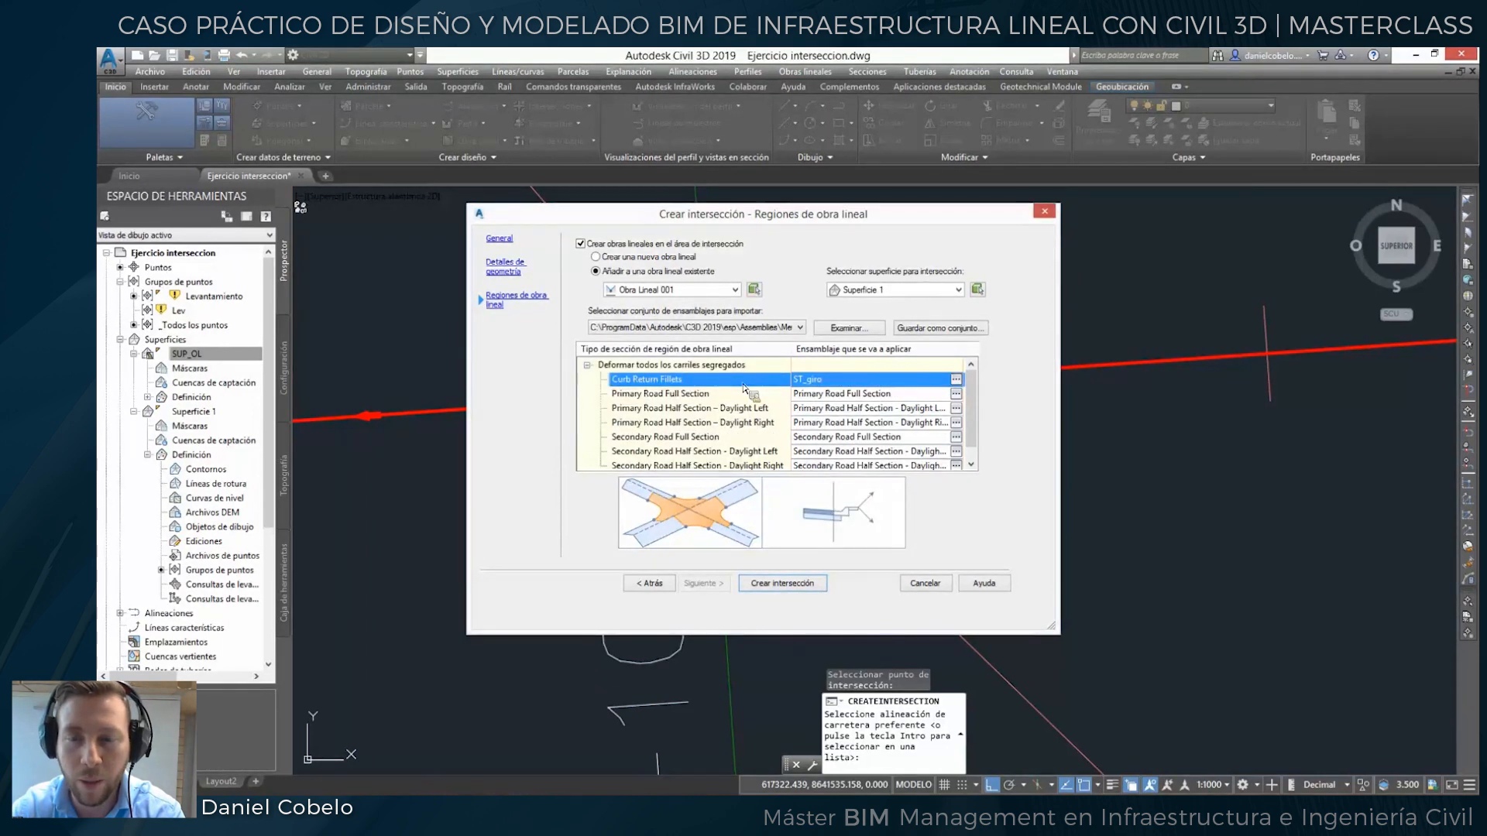
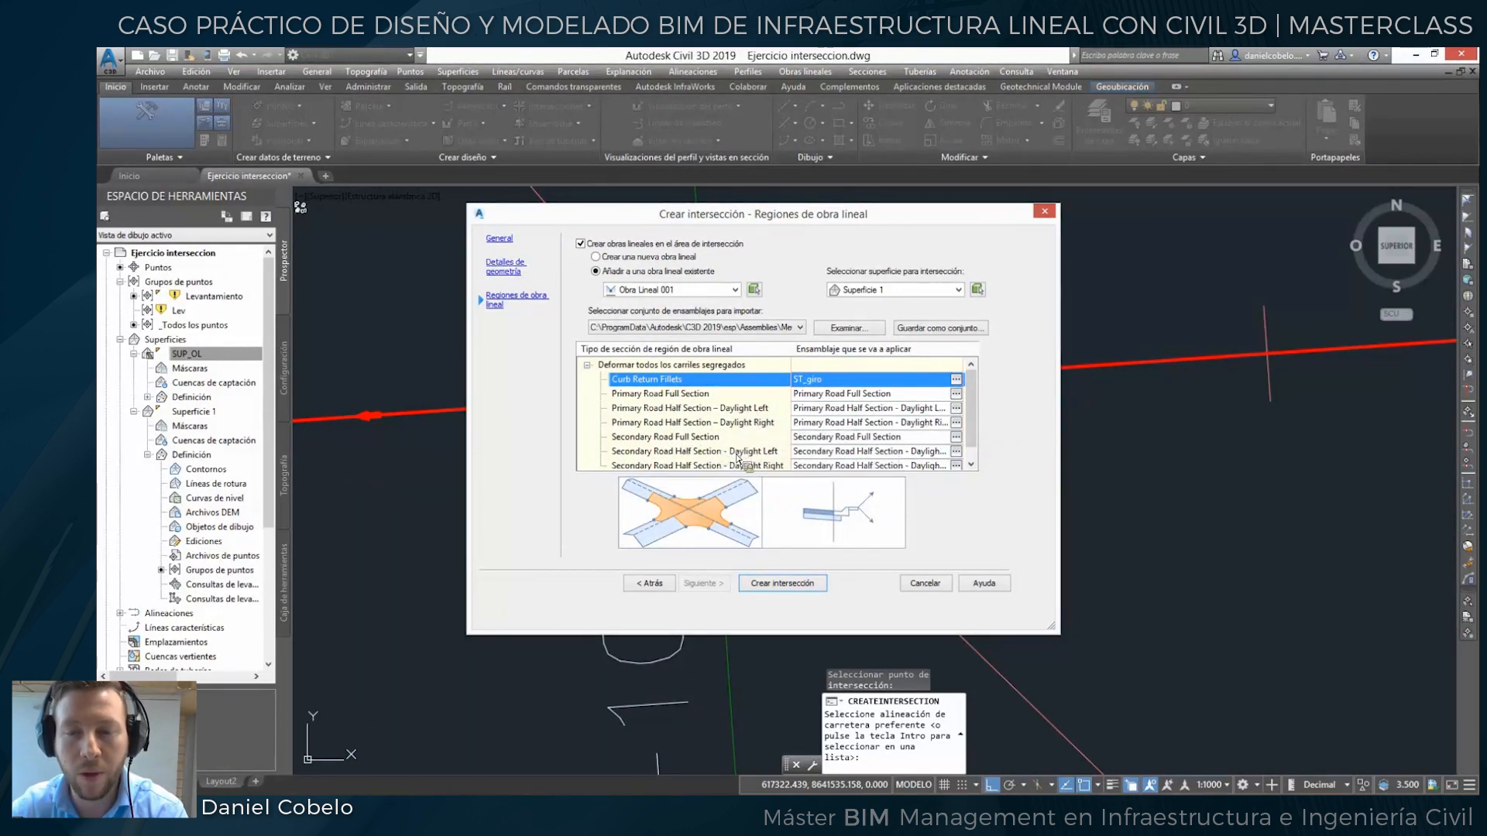
Assign ST_principal to Primary Road Full Section and ST_secundaria to Secondary Road Full Section.
{"action": "left_click", "coordinate": [956, 379]}
{"action": "left_click", "coordinate": [731, 387]}
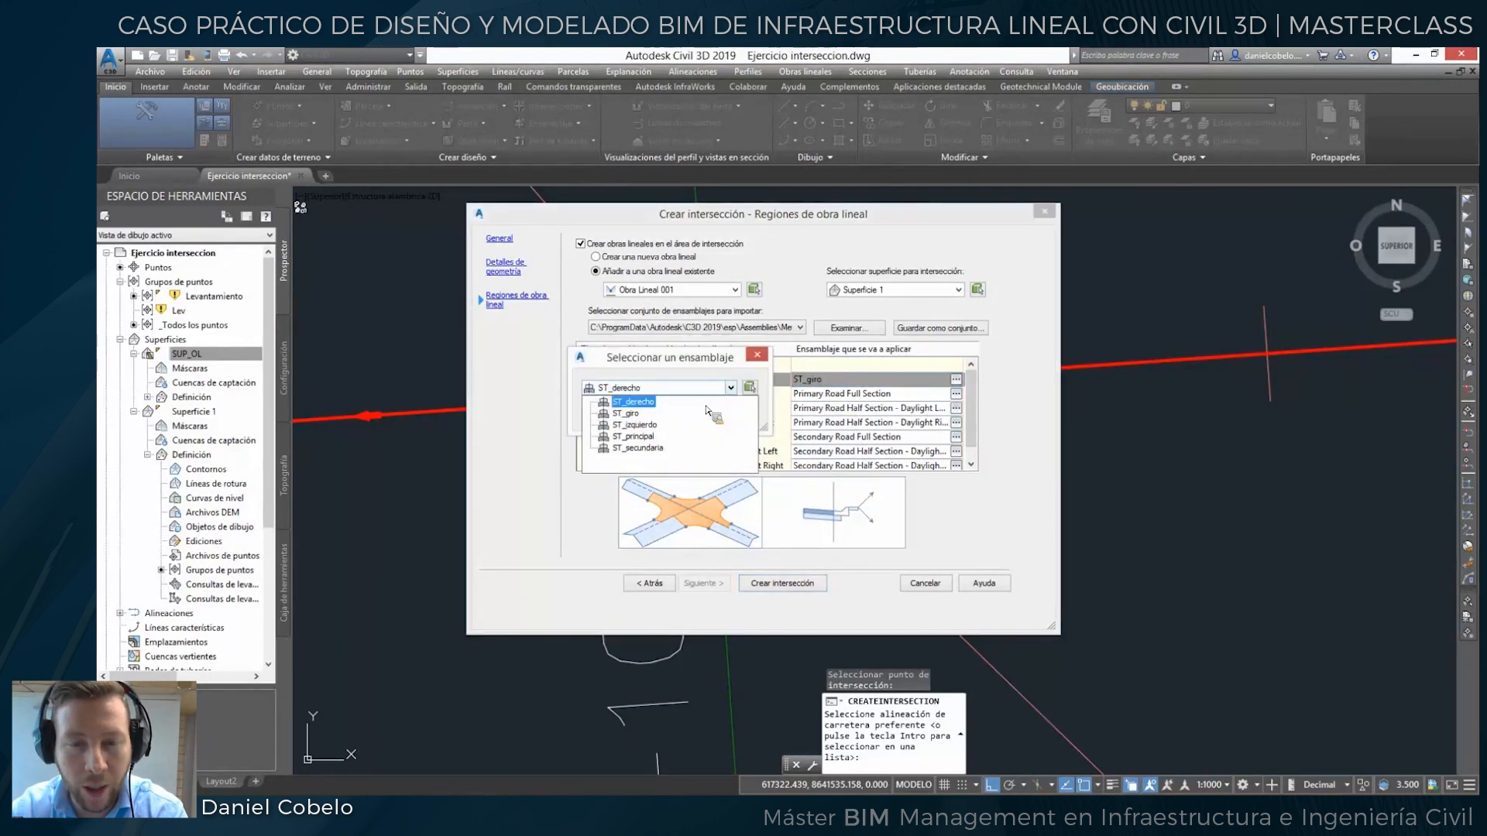
{"action": "left_click", "coordinate": [656, 439]}
{"action": "left_click", "coordinate": [629, 417]}
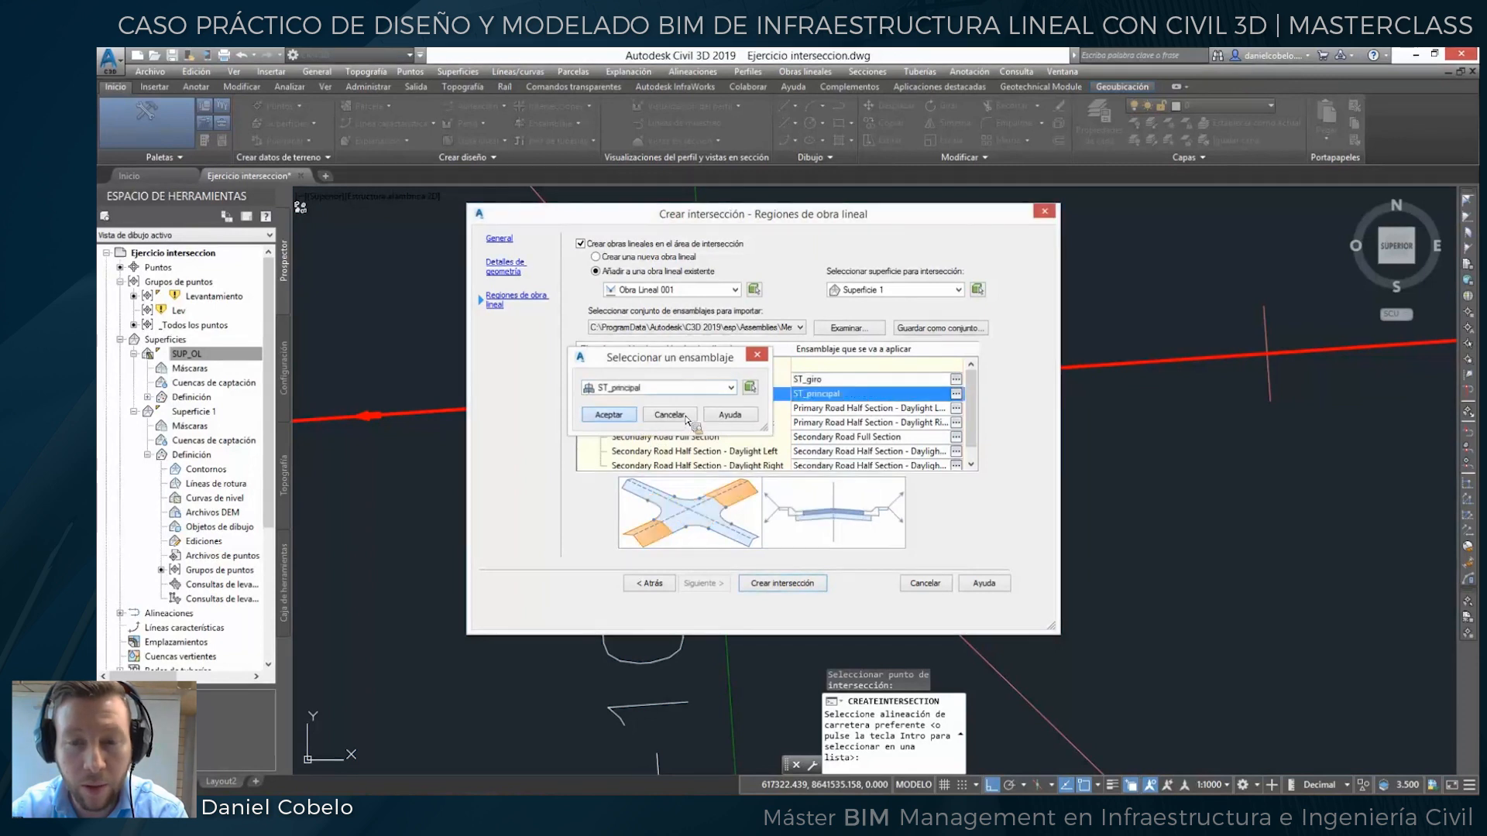
{"action": "left_click", "coordinate": [955, 437]}
{"action": "left_click", "coordinate": [731, 387]}
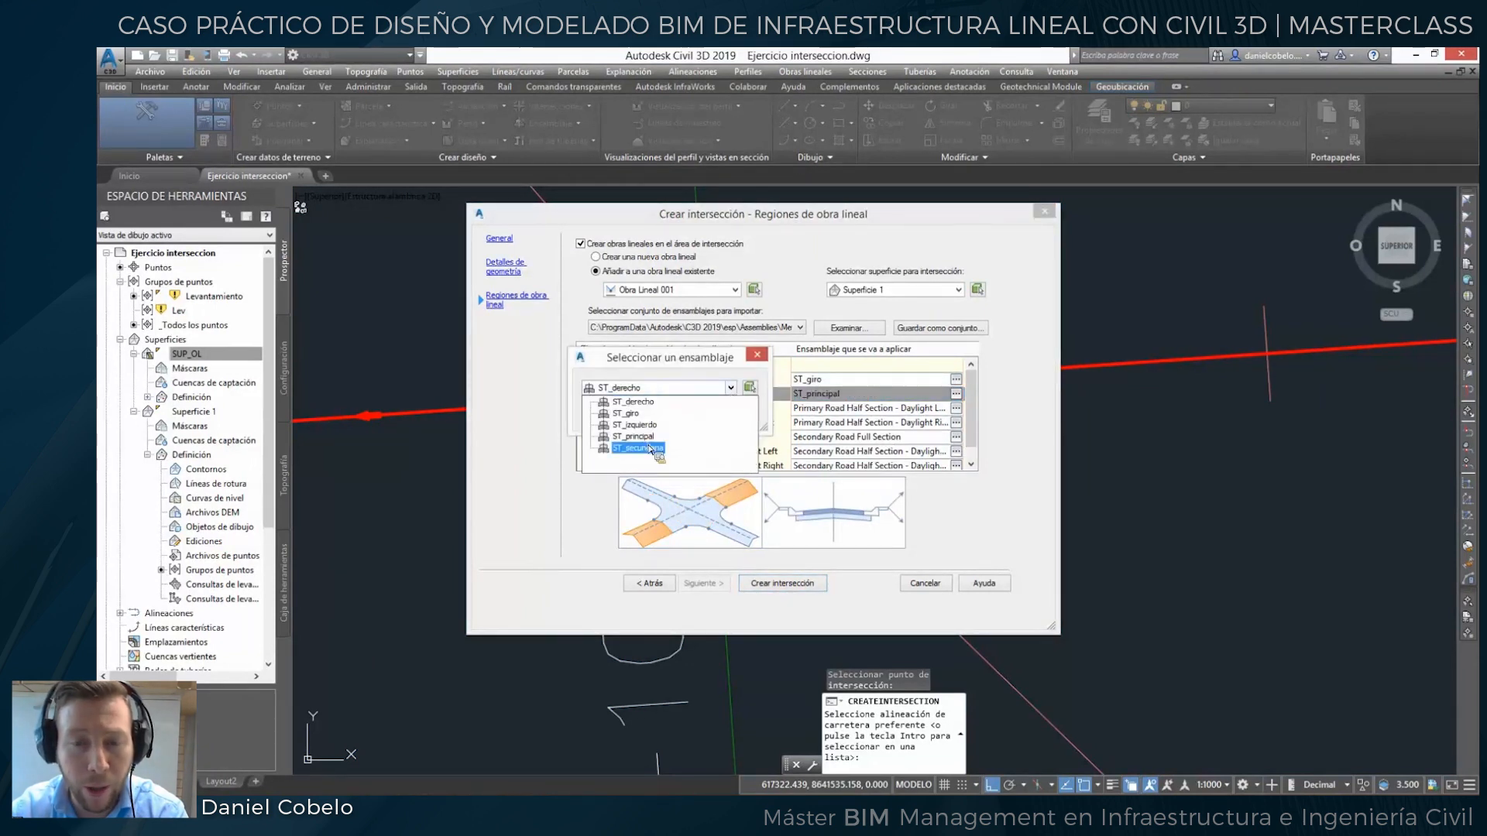
{"action": "left_click", "coordinate": [770, 462]}
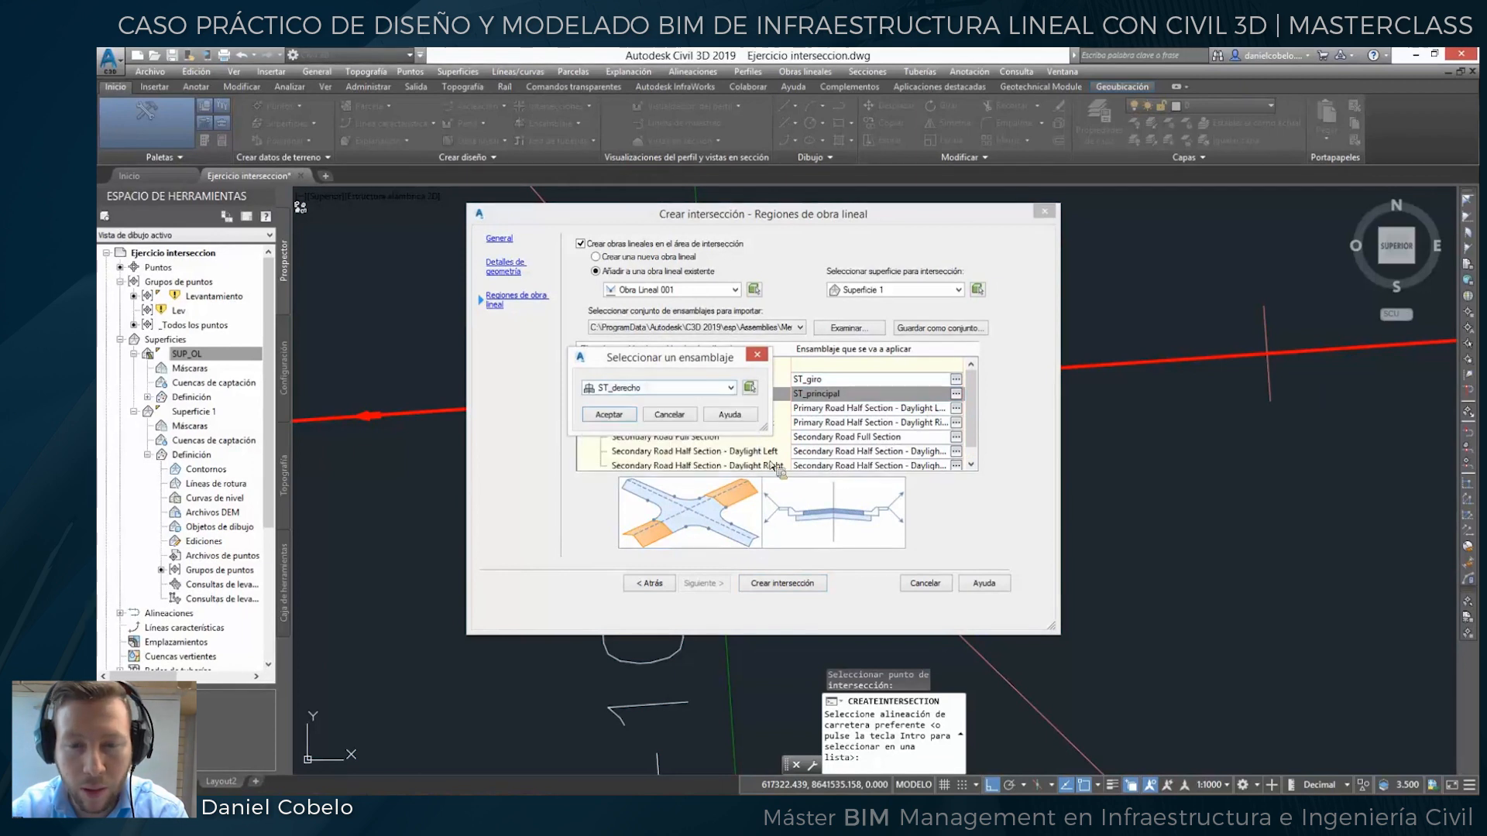
{"action": "left_click", "coordinate": [635, 419]}
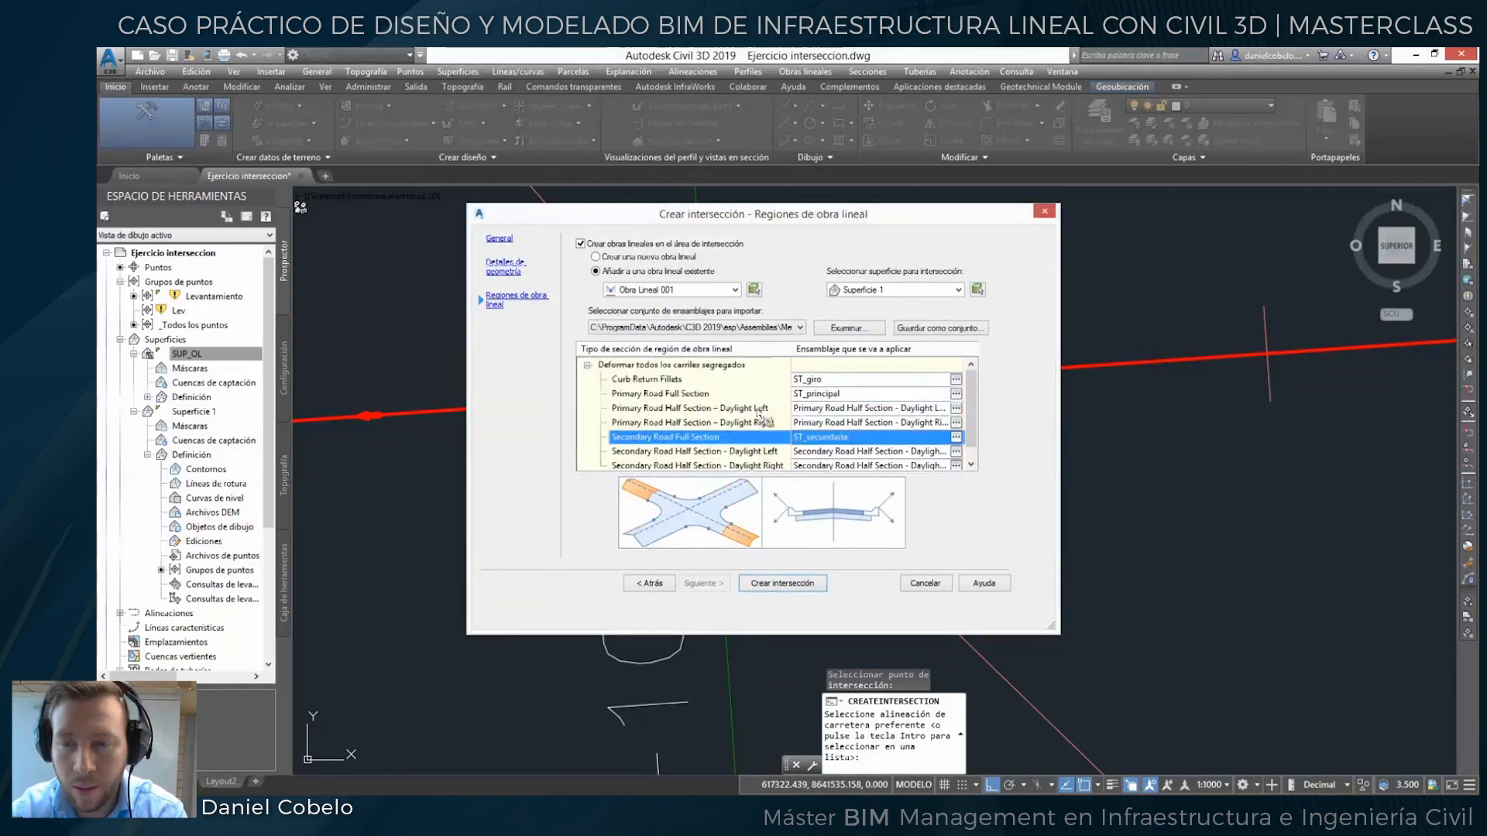
Assign ST_izquierdo to Primary Road Half Section - Daylight Left and ST_derecho to Primary Road Half Section - Daylight Right.
{"action": "left_click", "coordinate": [956, 422]}
{"action": "left_click", "coordinate": [733, 390]}
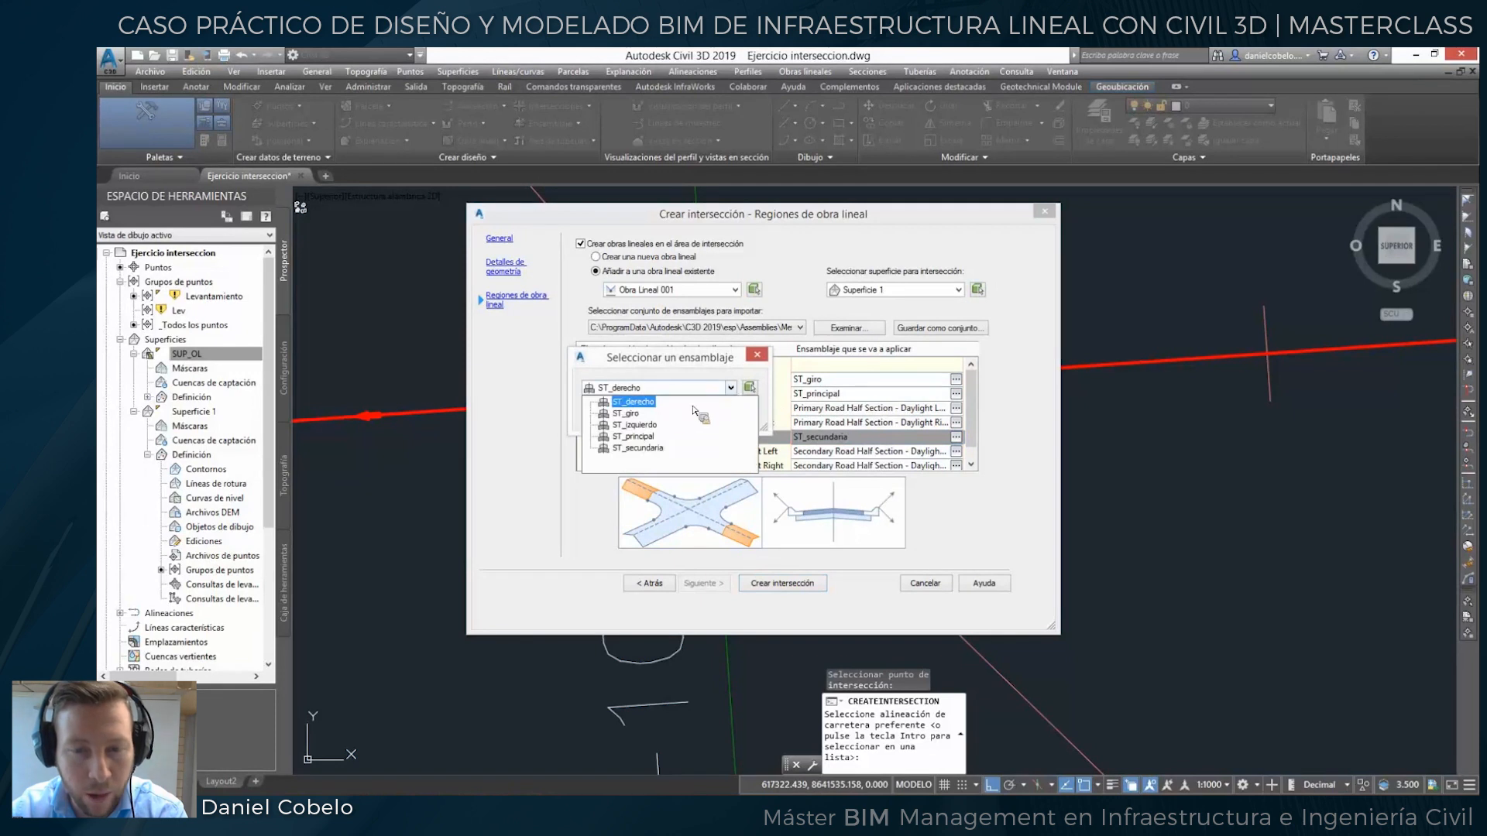
{"action": "left_click", "coordinate": [655, 426]}
{"action": "left_click", "coordinate": [621, 416]}
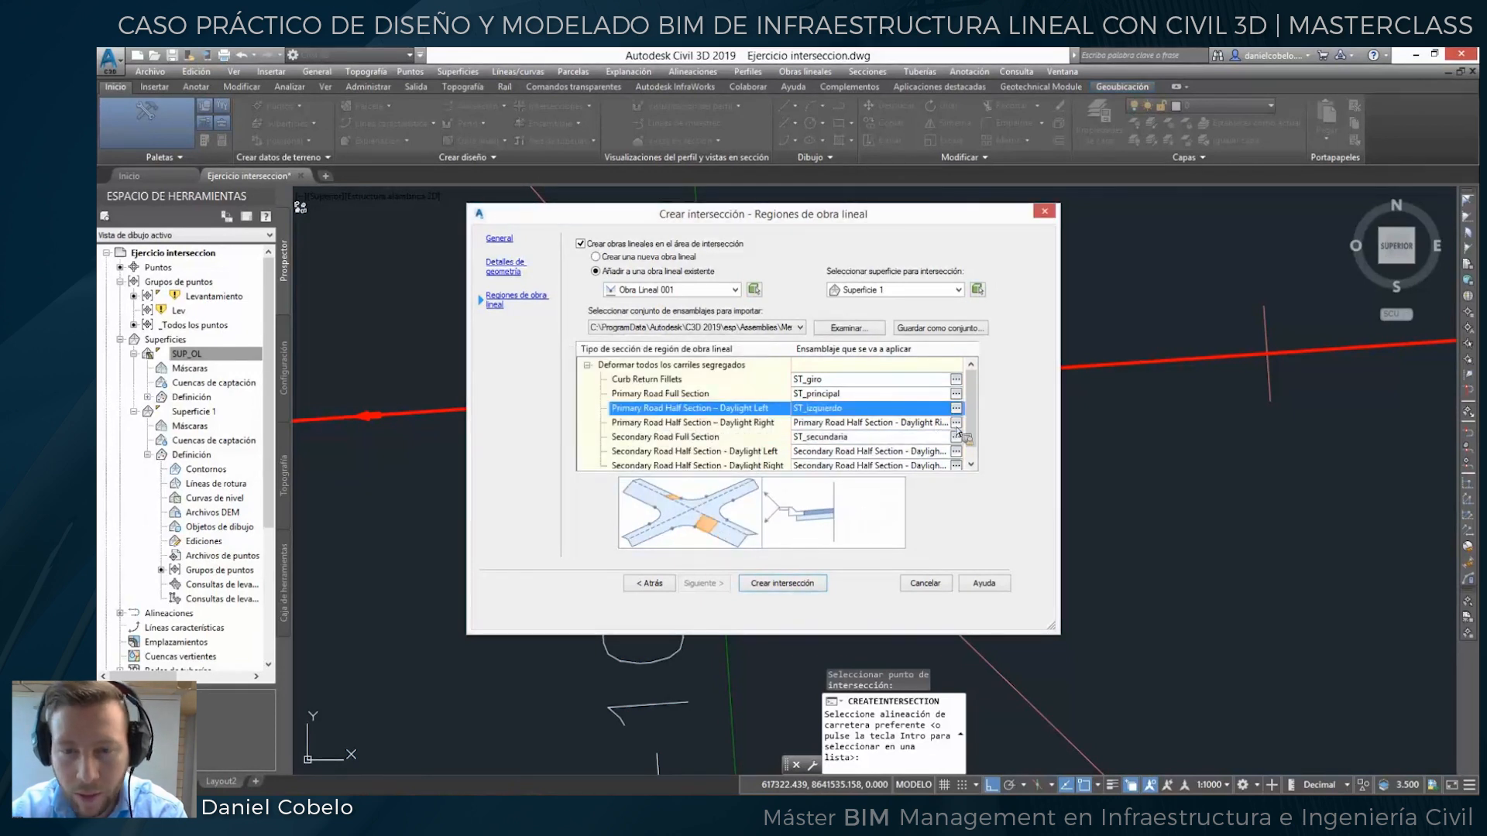
{"action": "left_click", "coordinate": [956, 422]}
{"action": "left_click", "coordinate": [730, 387]}
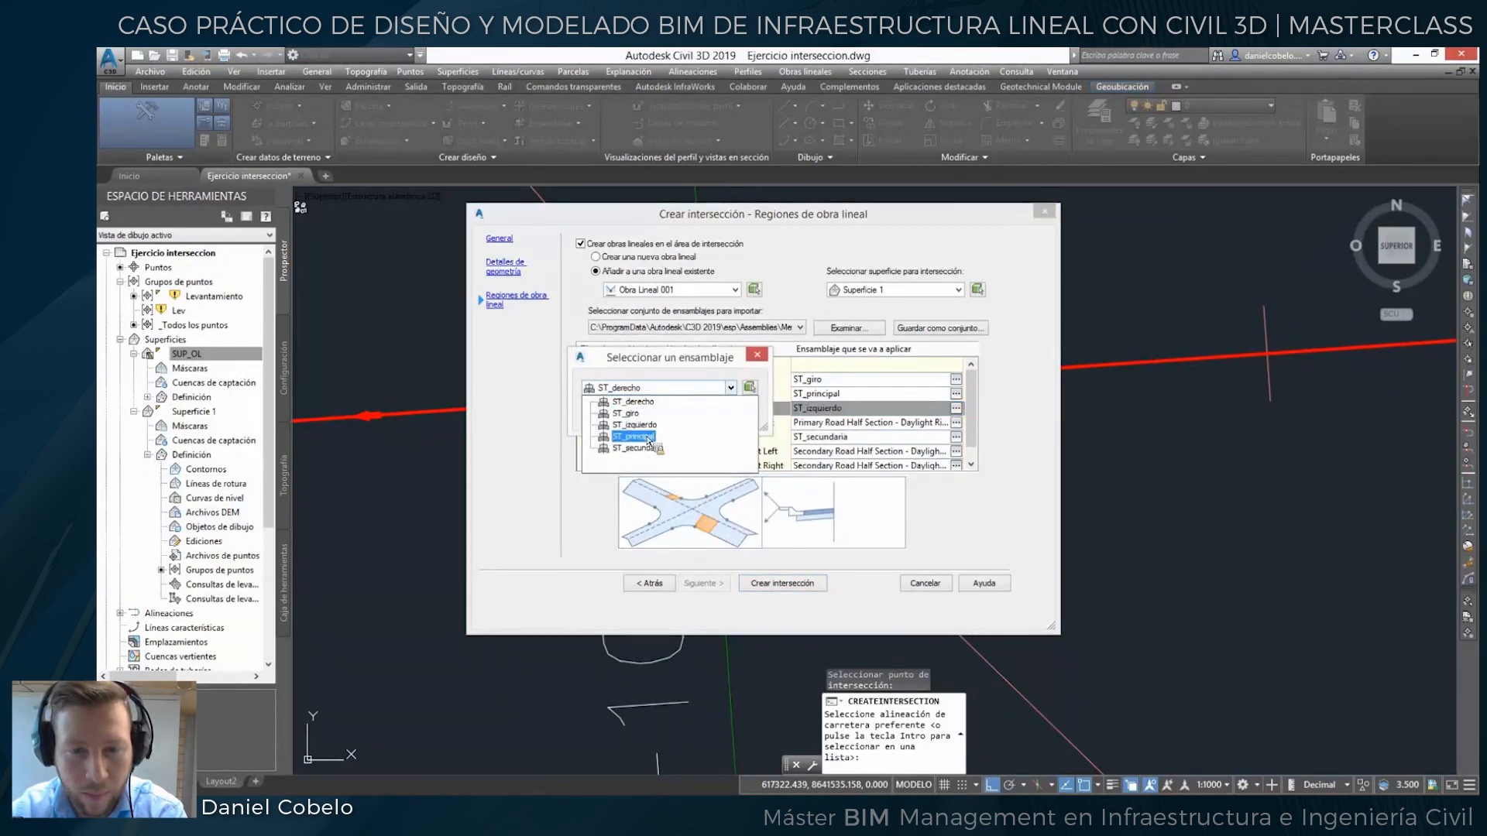
{"action": "left_click", "coordinate": [682, 445]}
{"action": "left_click", "coordinate": [630, 418]}
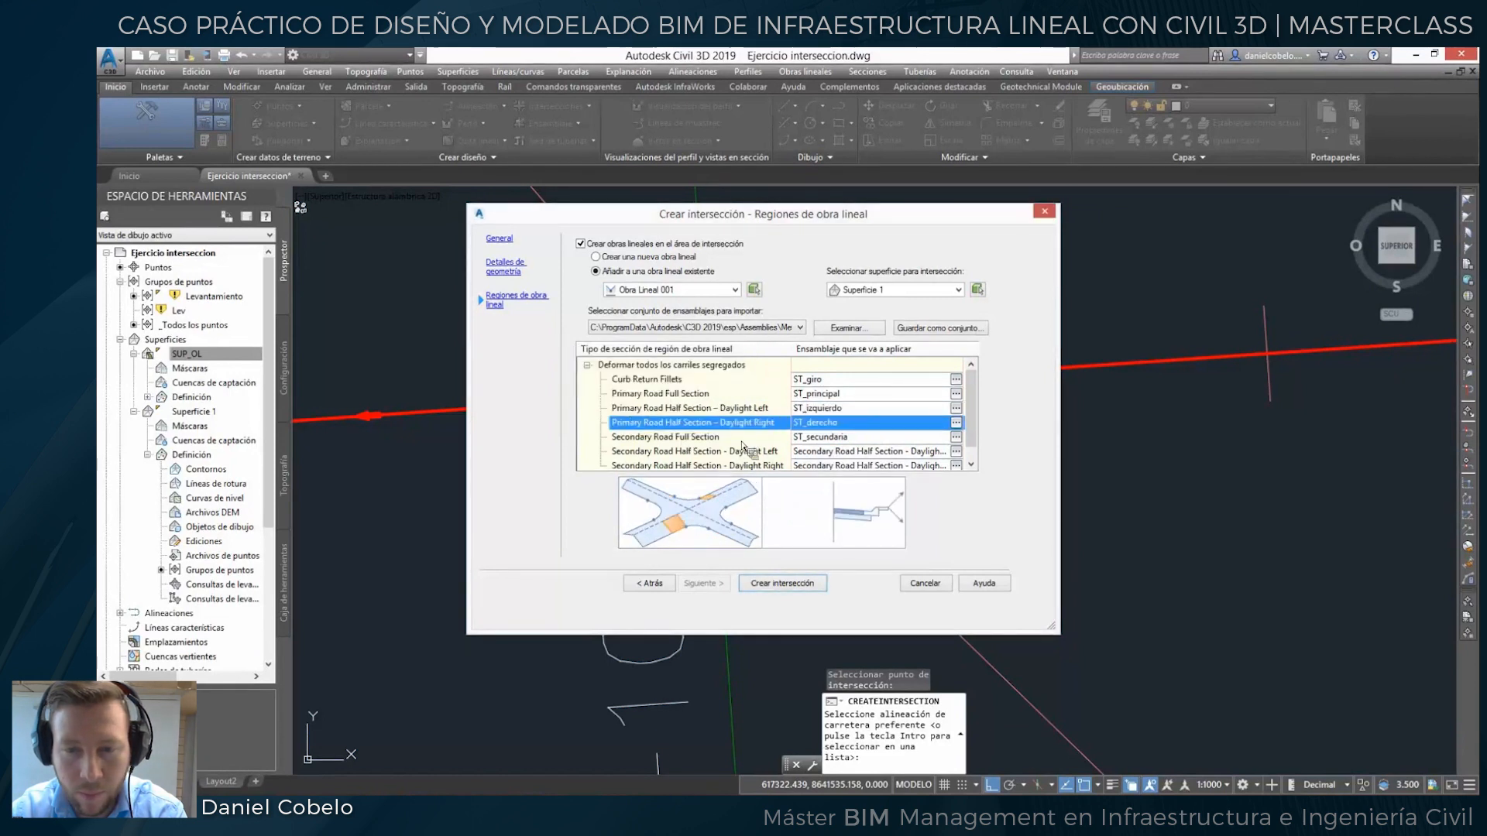
Assign ST_izquierdo and ST_derecho to the Secondary Road Half Section Daylight Left and Daylight Right, respectively, and create the intersection.
{"action": "left_click", "coordinate": [956, 466]}
{"action": "left_click", "coordinate": [730, 387]}
{"action": "left_click", "coordinate": [657, 425]}
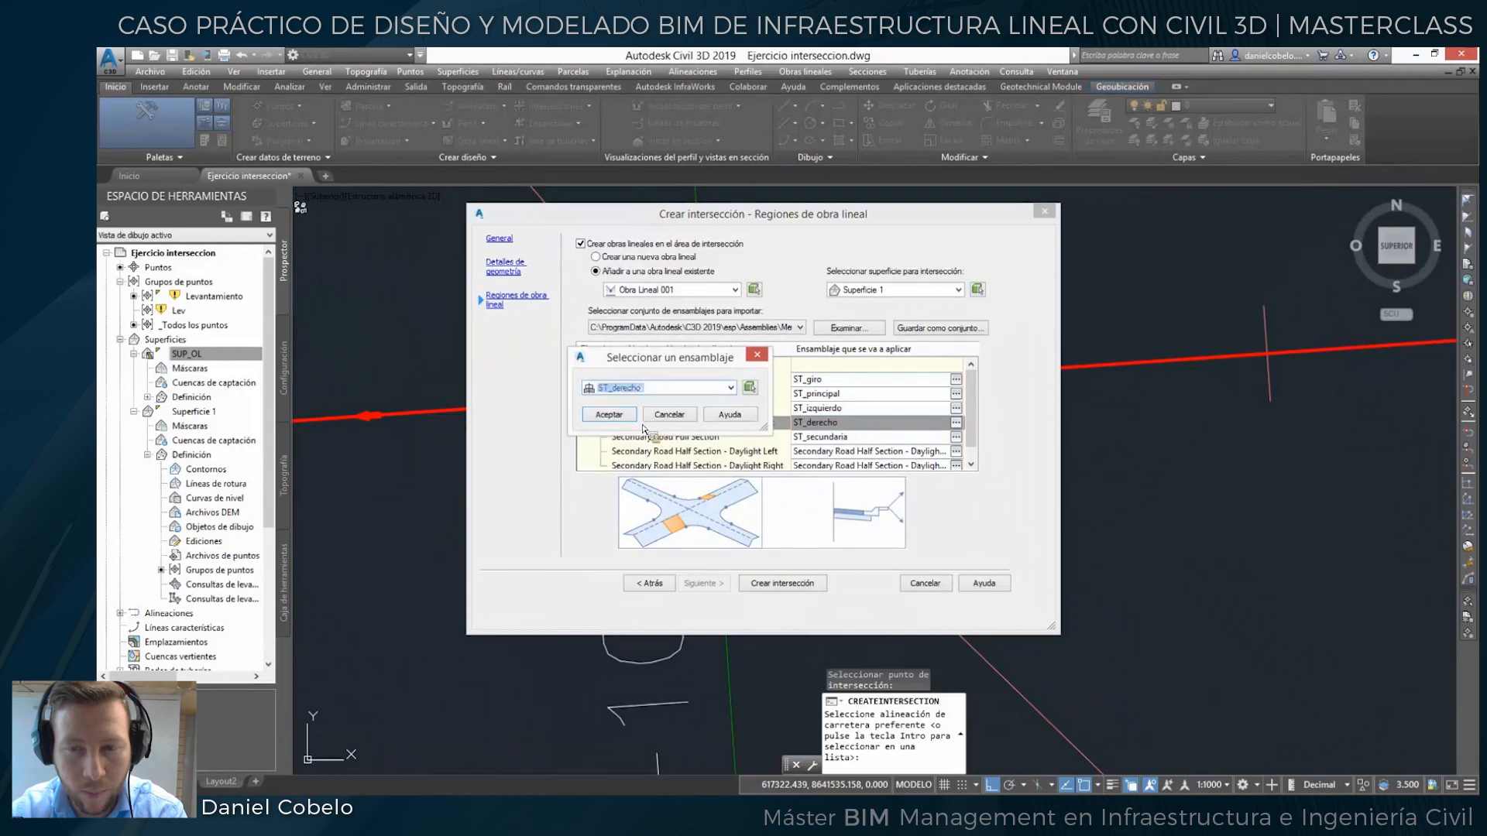
{"action": "left_click", "coordinate": [628, 418]}
{"action": "left_click", "coordinate": [955, 467]}
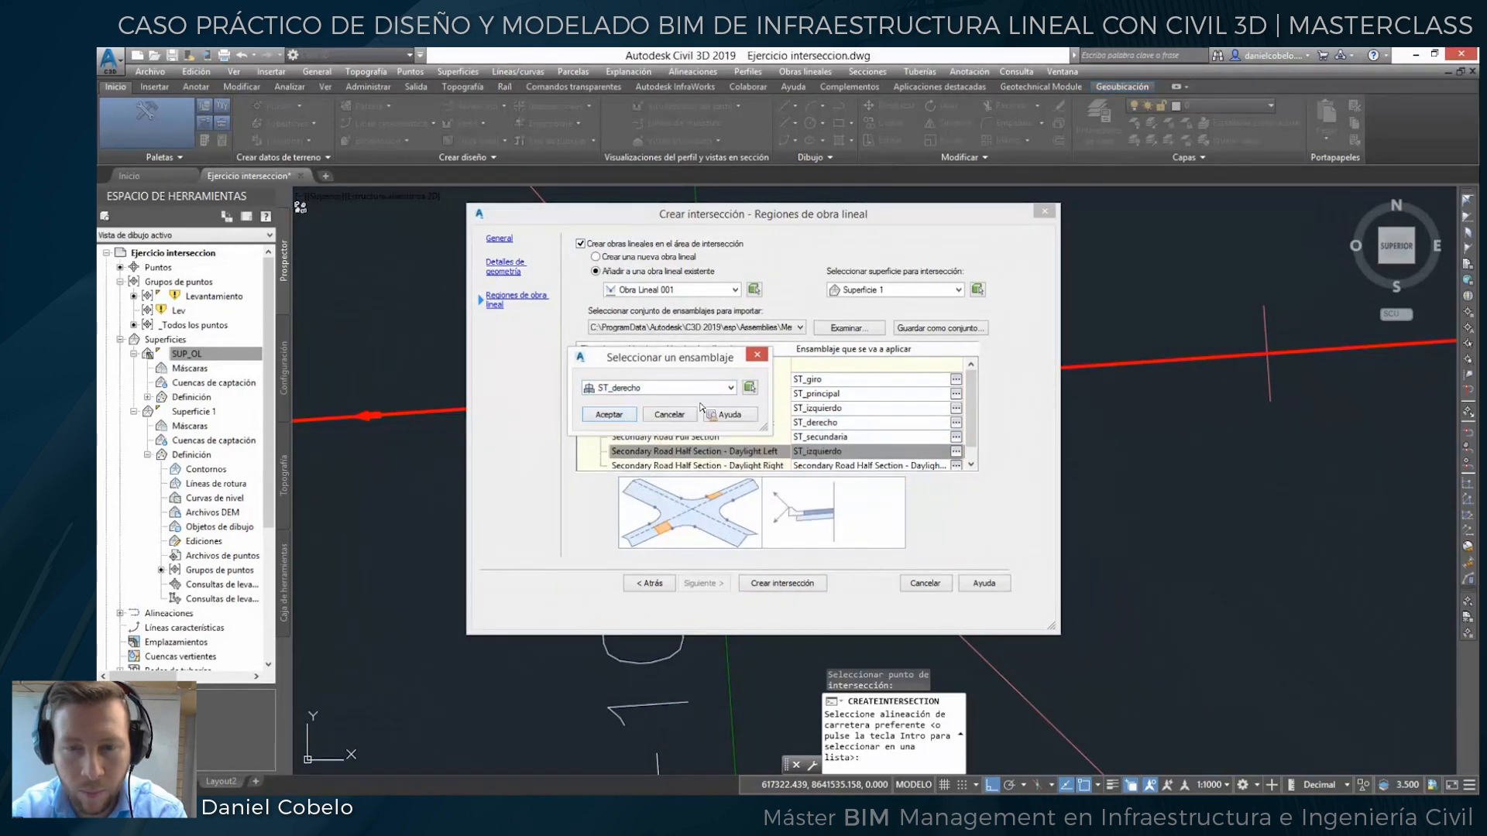
{"action": "left_click", "coordinate": [731, 388]}
{"action": "left_click", "coordinate": [638, 403]}
{"action": "left_click", "coordinate": [635, 419]}
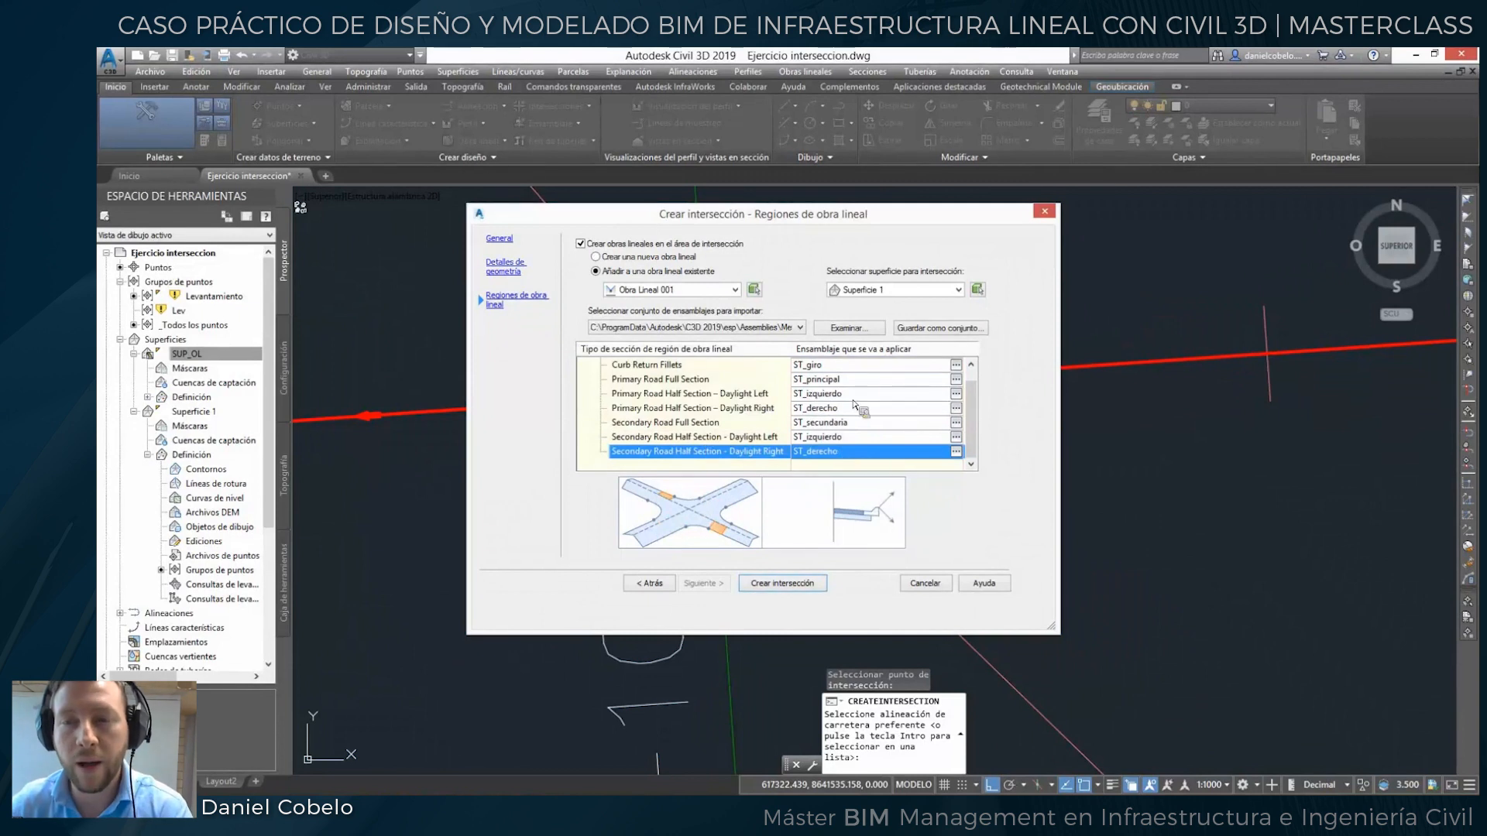
{"action": "left_click", "coordinate": [783, 583]}
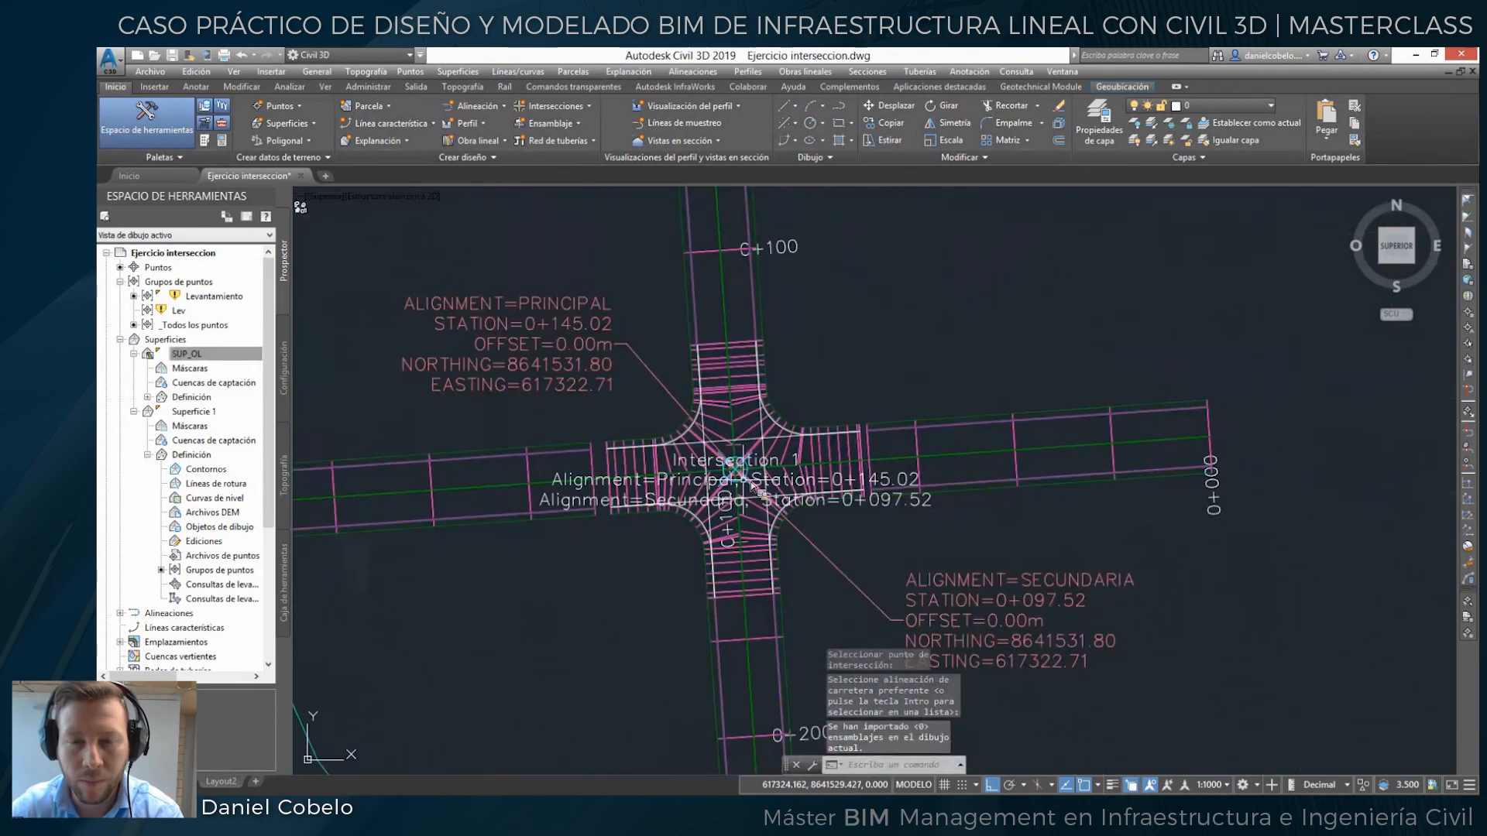
Move the Intersection 1 label horizontally off the junction into the empty area east of Secundaria's start.
{"action": "left_click", "coordinate": [758, 503]}
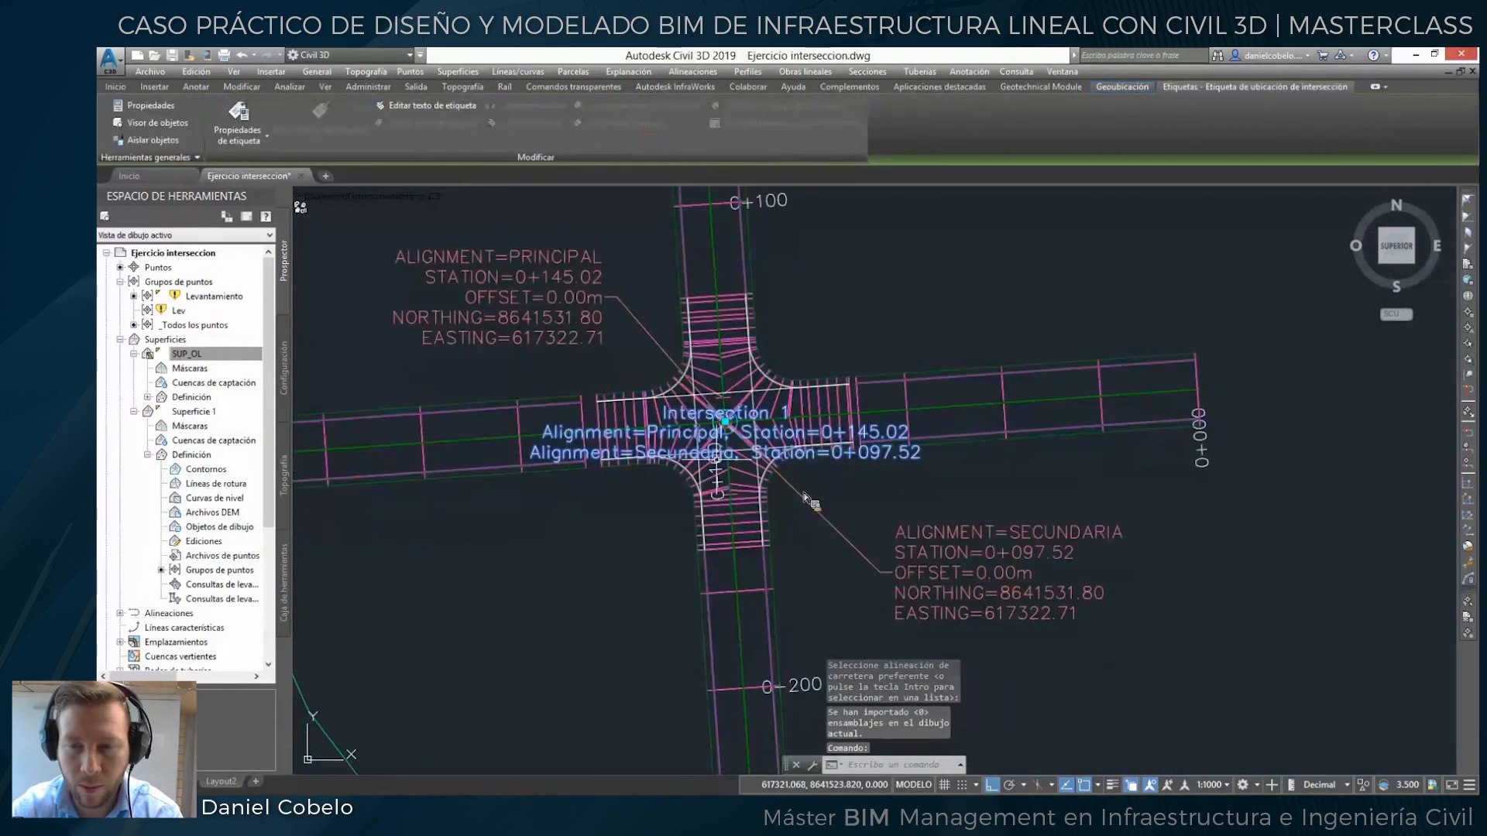
{"action": "left_click", "coordinate": [727, 422]}
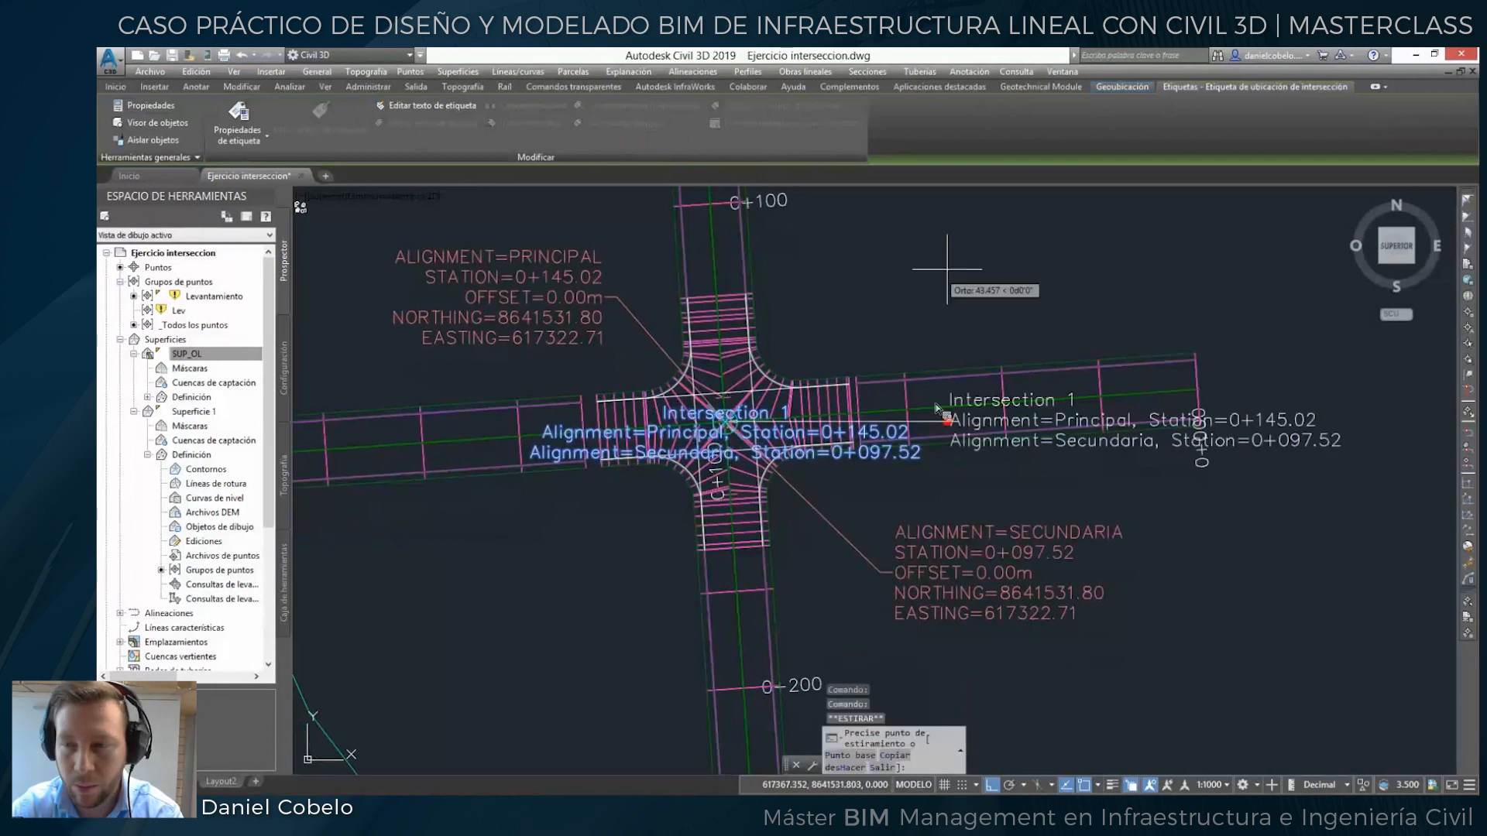
{"action": "middle_click_drag", "start_coordinate": [1208, 349], "coordinate": [826, 337]}
{"action": "left_click", "coordinate": [1067, 360]}
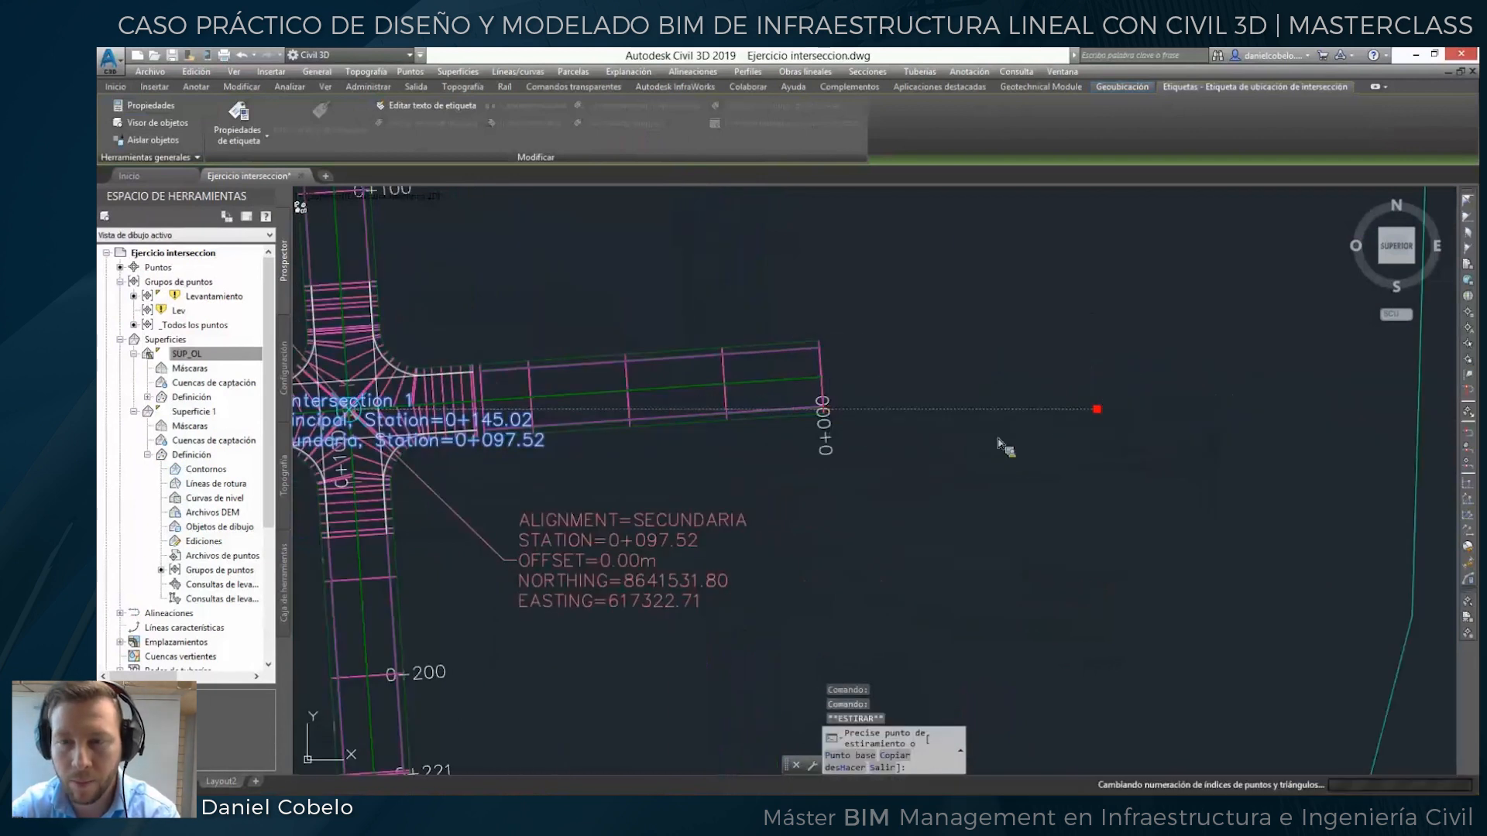
{"action": "scroll", "coordinate": [960, 465], "scroll_direction": "down", "scroll_amount": 4}
{"action": "key", "text": "Escape"}
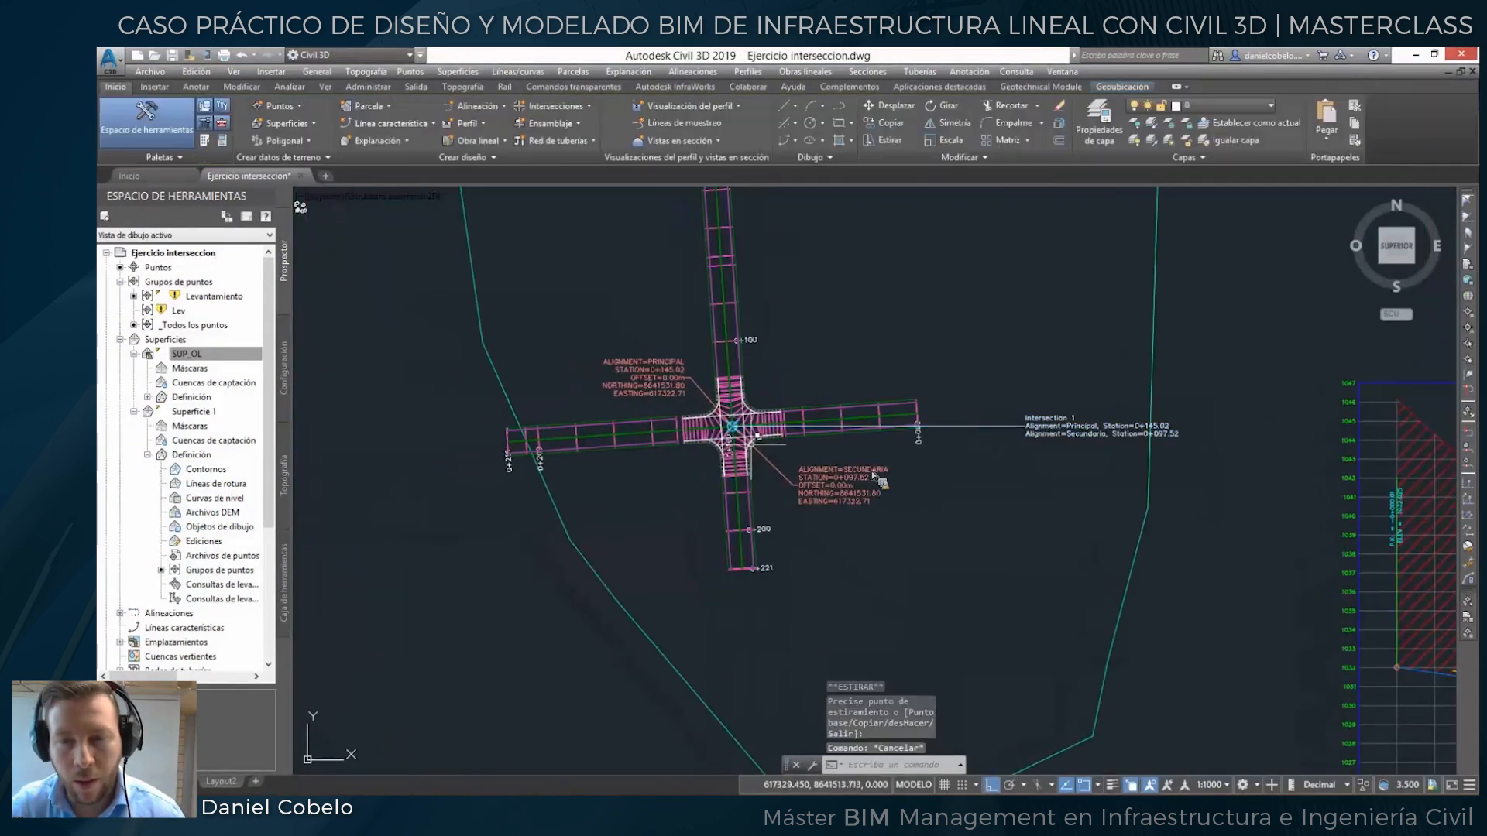
Stretch the western Secundaria region of the corridor to meet the intersection region and dismiss the event list.
{"action": "scroll", "coordinate": [852, 399], "scroll_direction": "up", "scroll_amount": 3}
{"action": "left_click", "coordinate": [820, 388]}
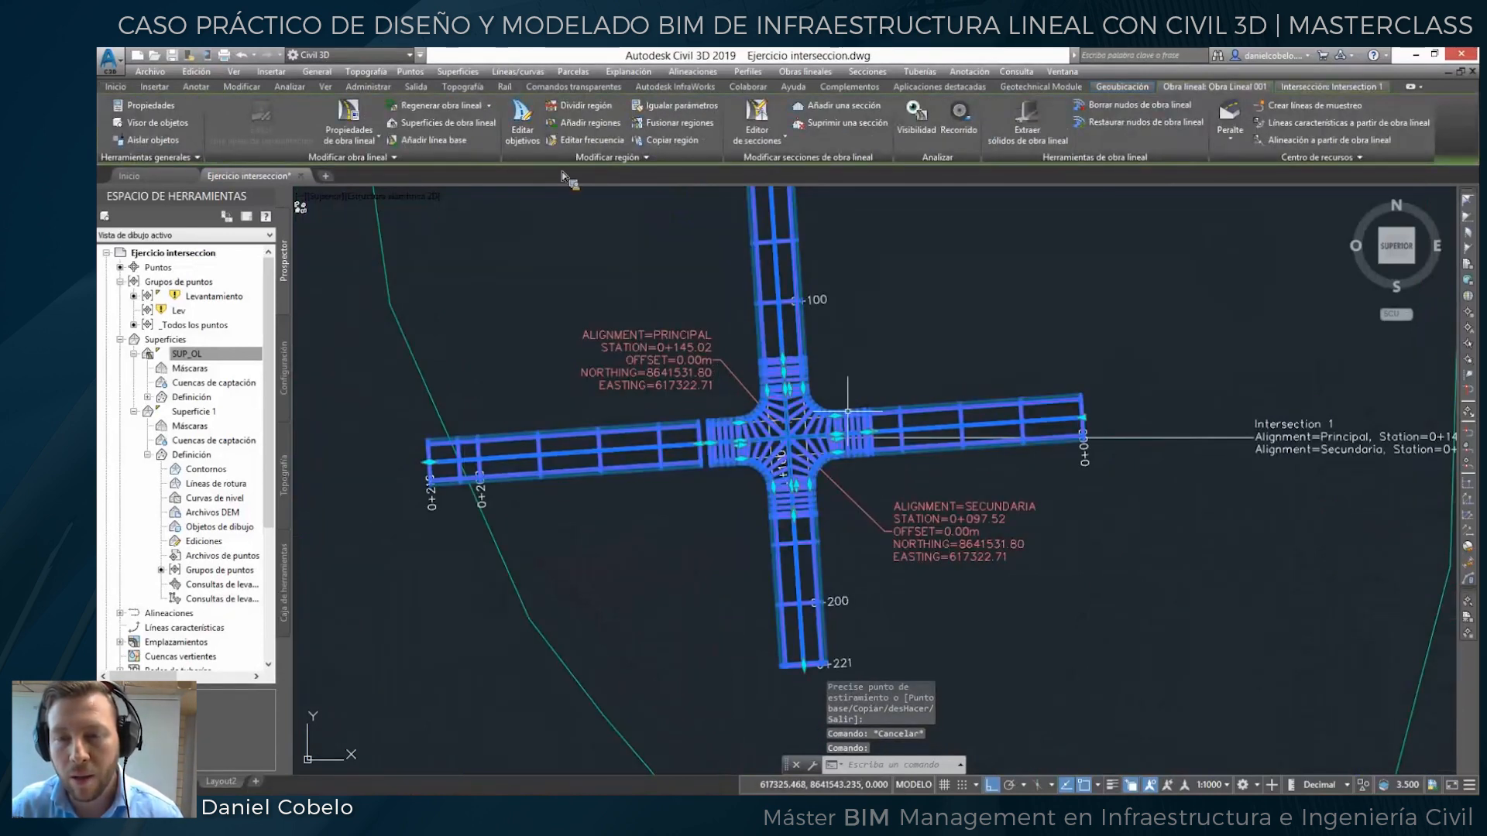
{"action": "scroll", "coordinate": [699, 480], "scroll_direction": "up", "scroll_amount": 4}
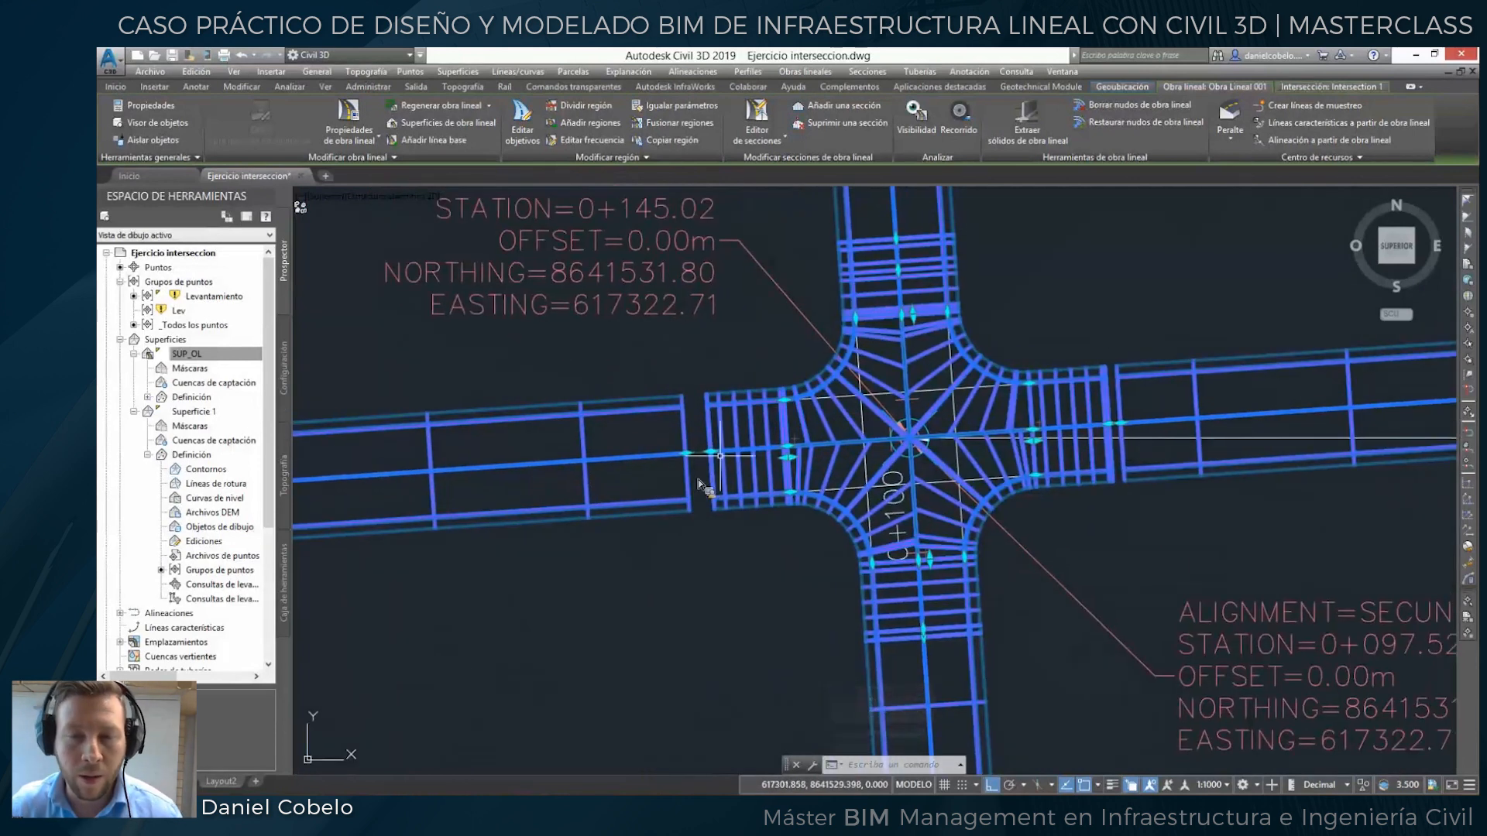
{"action": "scroll", "coordinate": [720, 456], "scroll_direction": "up", "scroll_amount": 2}
{"action": "left_click", "coordinate": [701, 451]}
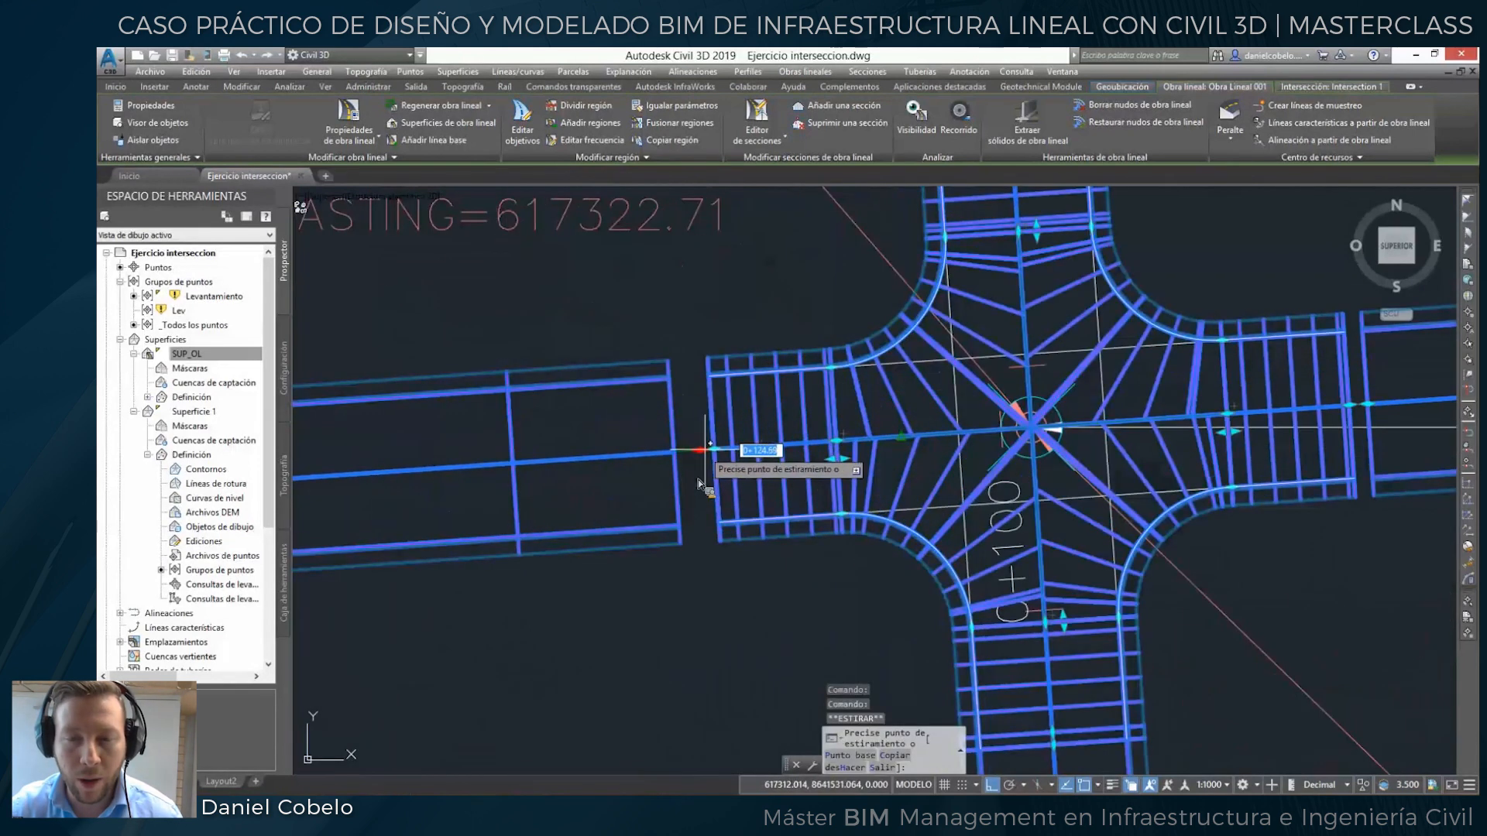
{"action": "left_click", "coordinate": [713, 449]}
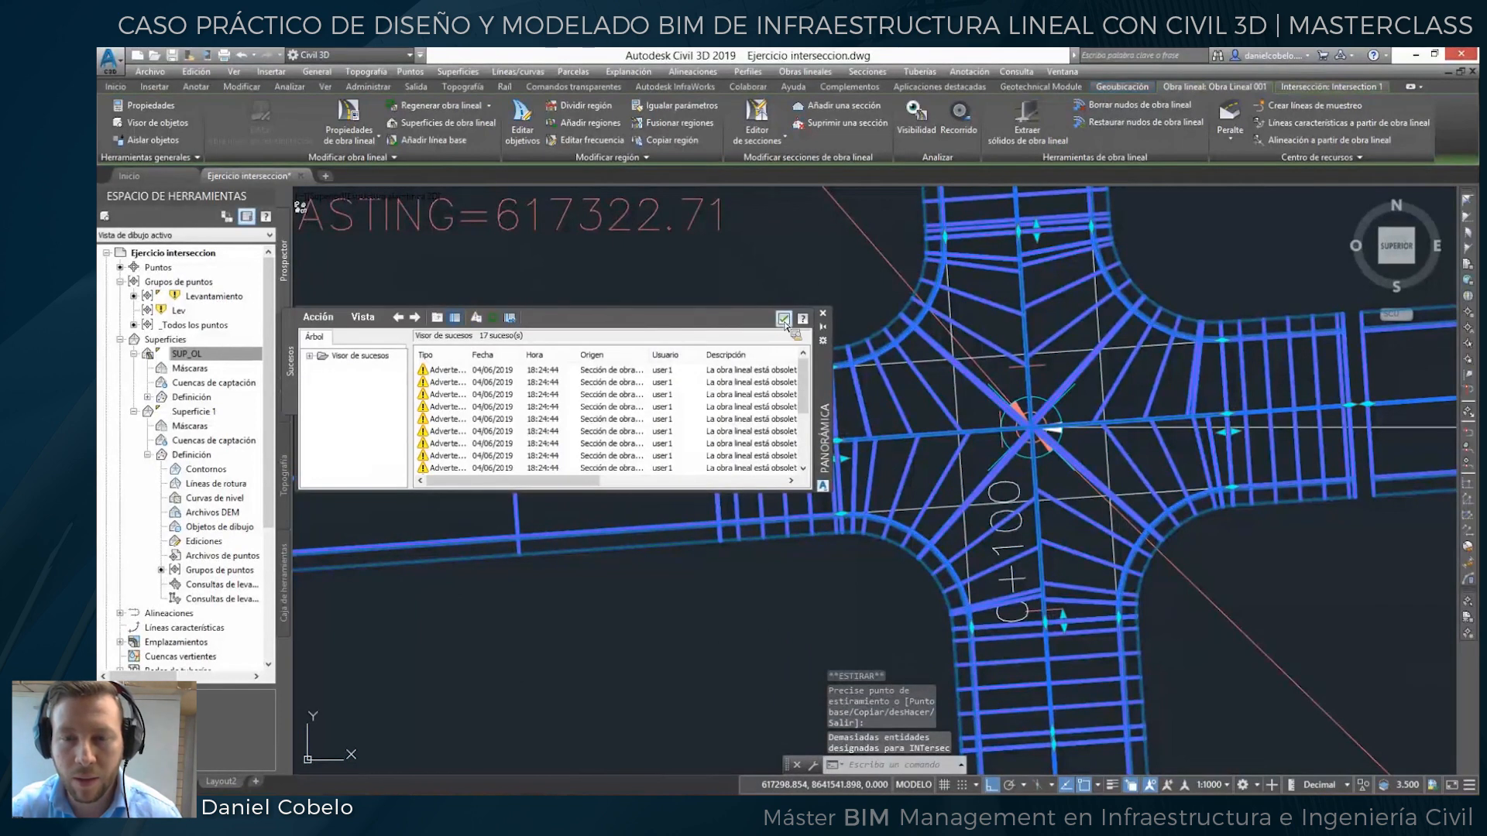
{"action": "left_click", "coordinate": [784, 319]}
Stretch the eastern Secundaria region of the corridor to the edge of the intersection region.
{"action": "scroll", "coordinate": [843, 401], "scroll_direction": "down", "scroll_amount": 5}
{"action": "scroll", "coordinate": [879, 463], "scroll_direction": "up", "scroll_amount": 8}
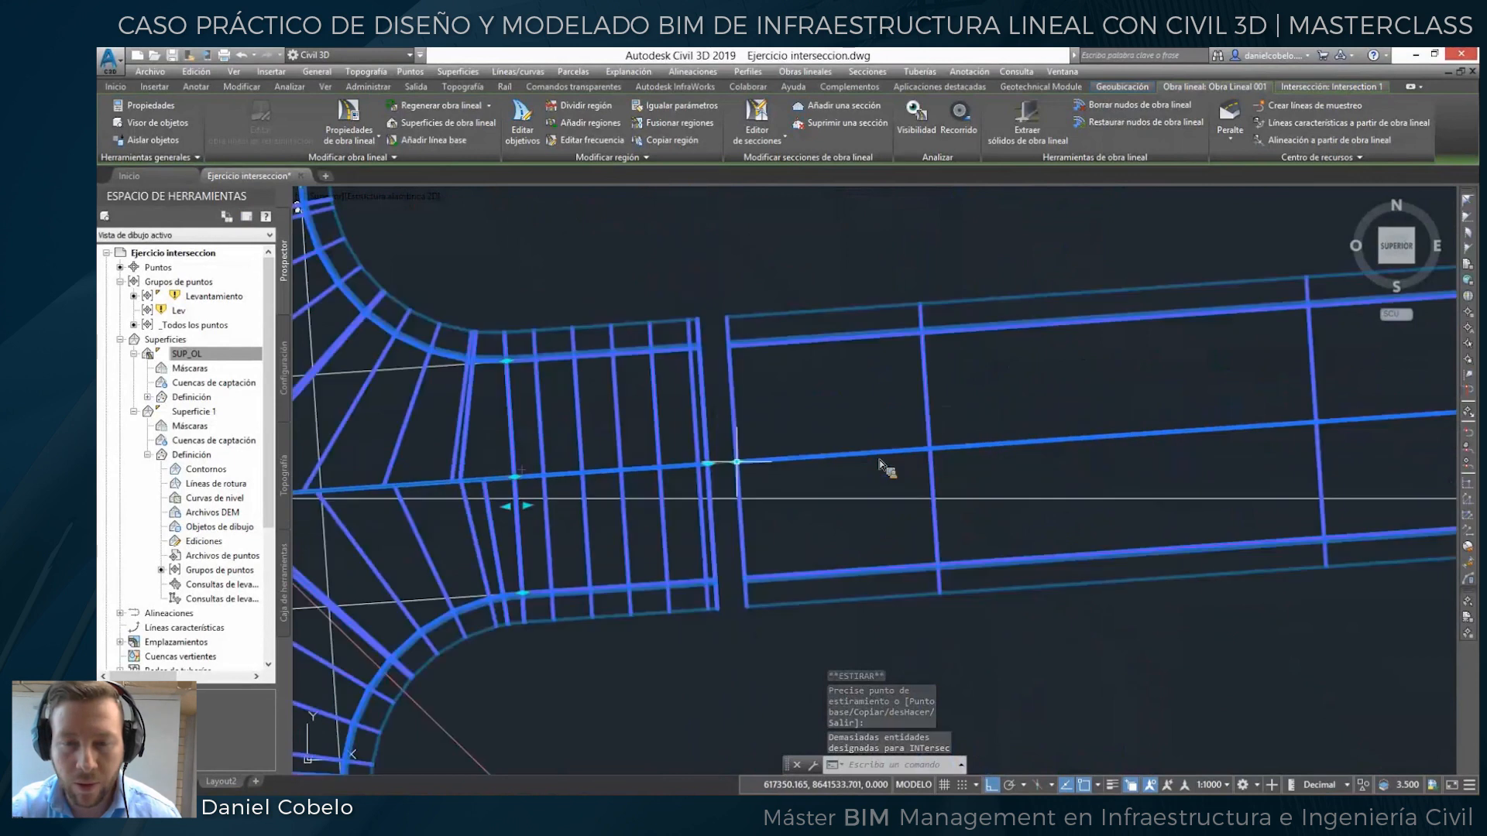
{"action": "left_click", "coordinate": [736, 463]}
{"action": "left_click", "coordinate": [710, 464]}
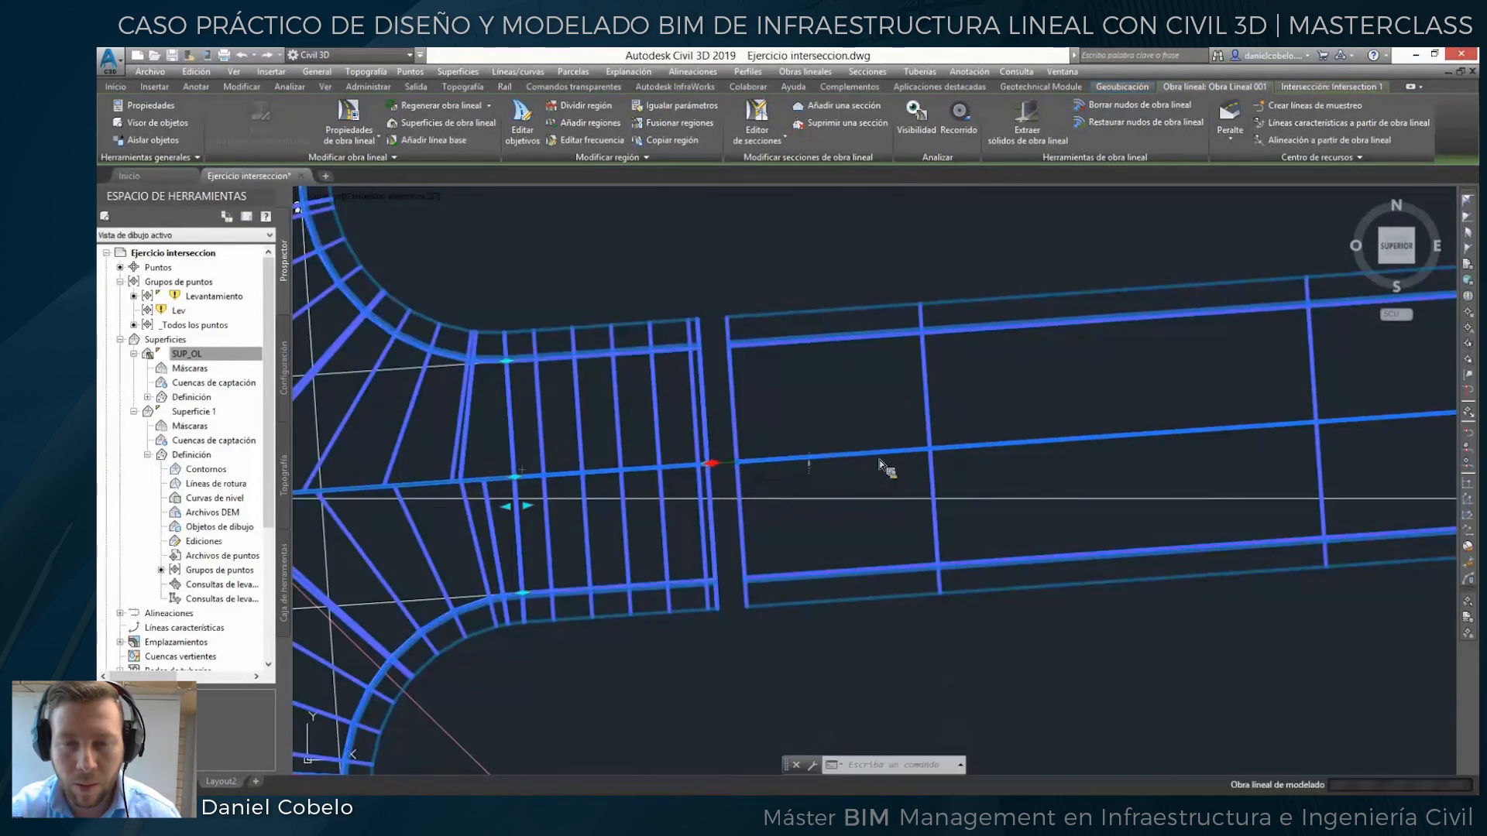
{"action": "left_click", "coordinate": [710, 465]}
{"action": "scroll", "coordinate": [710, 469], "scroll_direction": "down", "scroll_amount": 5}
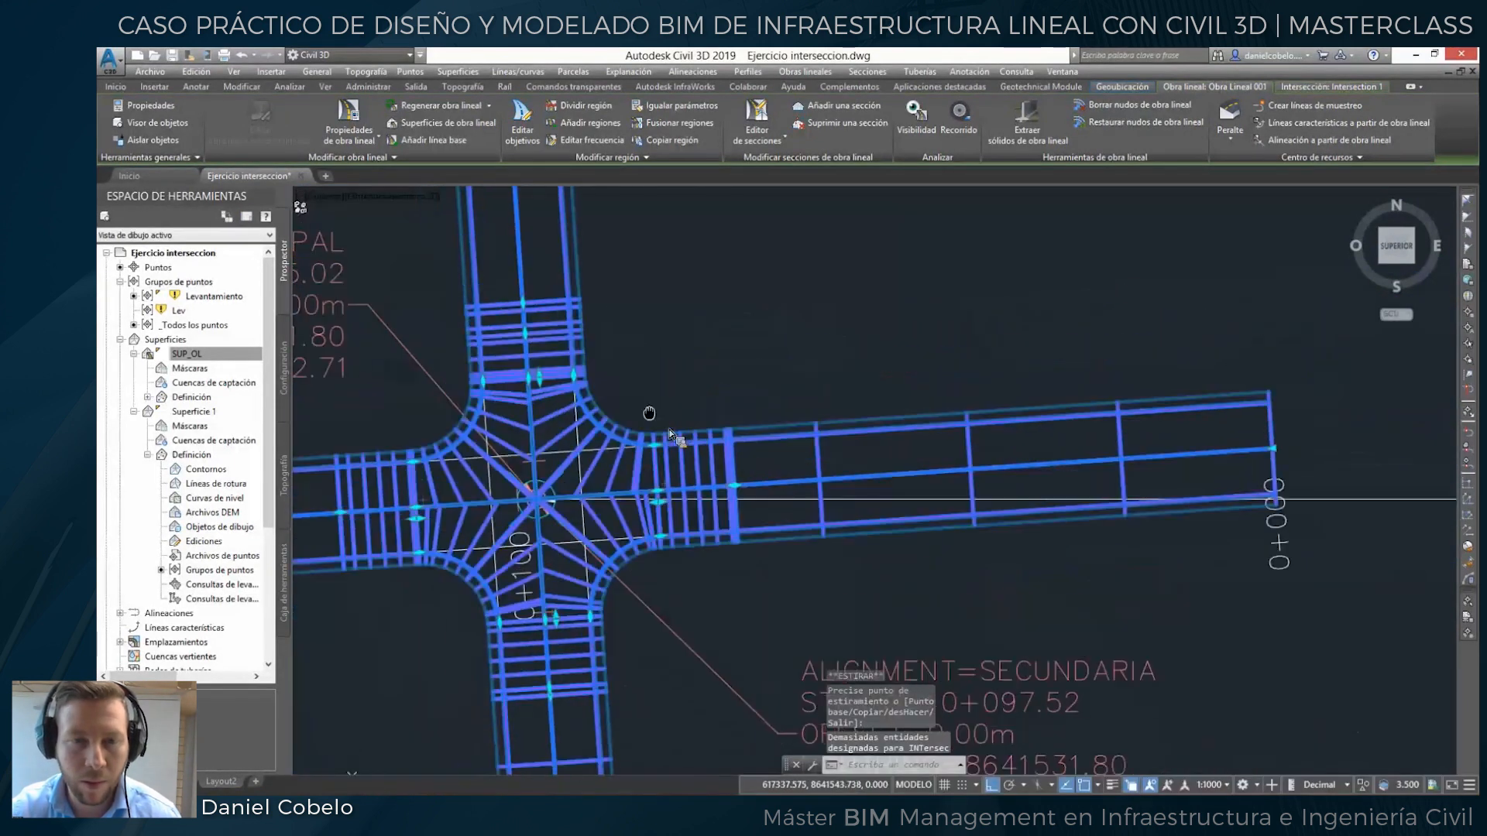
Examine the remaining region joints, especially on the southern Principal leg, and the corridor's overall extent.
{"action": "scroll", "coordinate": [670, 435], "scroll_direction": "down", "scroll_amount": 3}
{"action": "scroll", "coordinate": [651, 449], "scroll_direction": "up", "scroll_amount": 8}
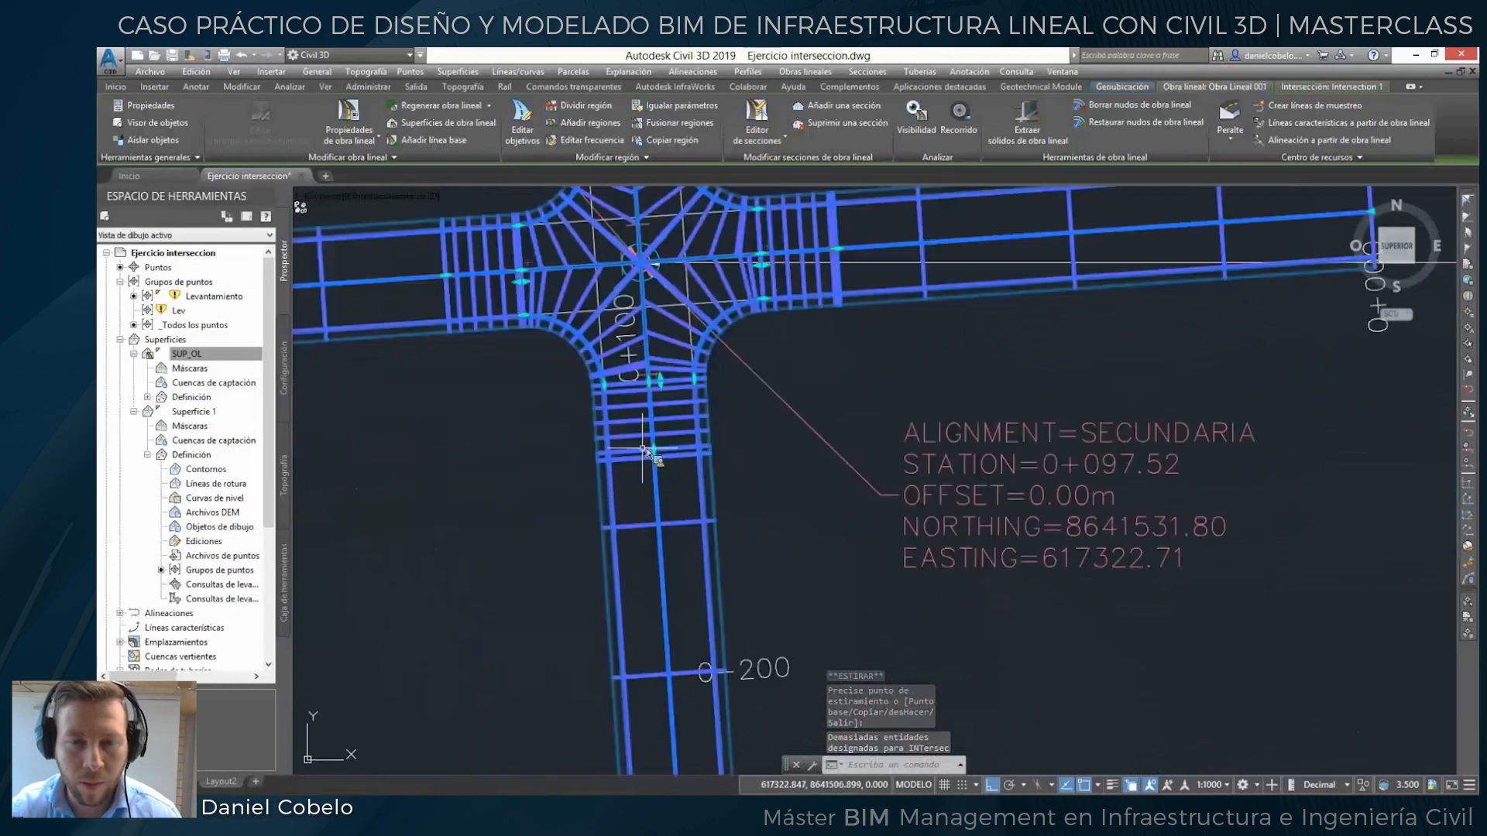
{"action": "scroll", "coordinate": [649, 454], "scroll_direction": "down", "scroll_amount": 5}
{"action": "scroll", "coordinate": [774, 387], "scroll_direction": "down", "scroll_amount": 2}
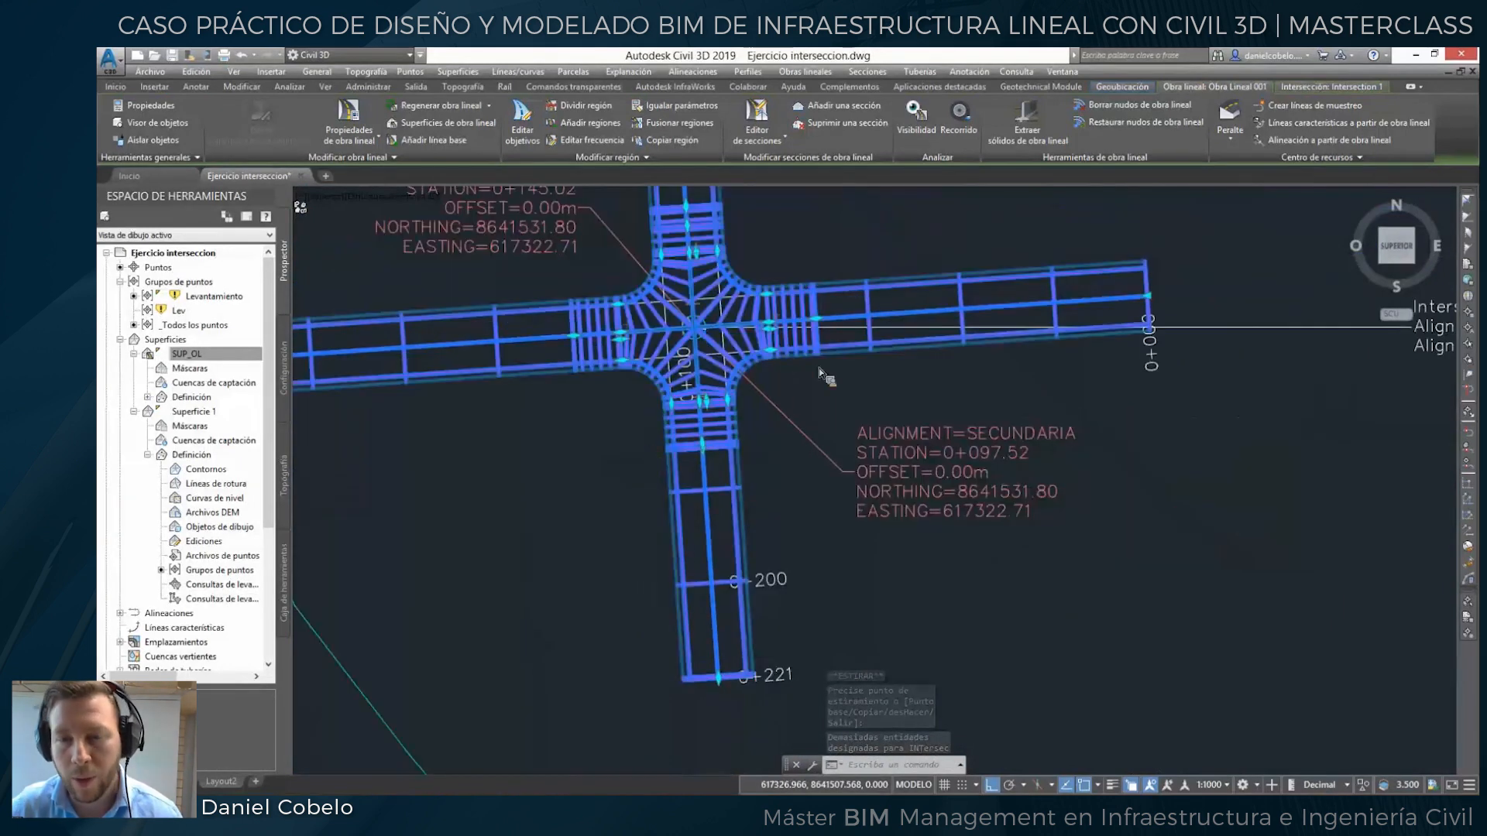
{"action": "key", "text": "Escape"}
{"action": "key", "text": "Escape"}
{"action": "left_click", "coordinate": [858, 416]}
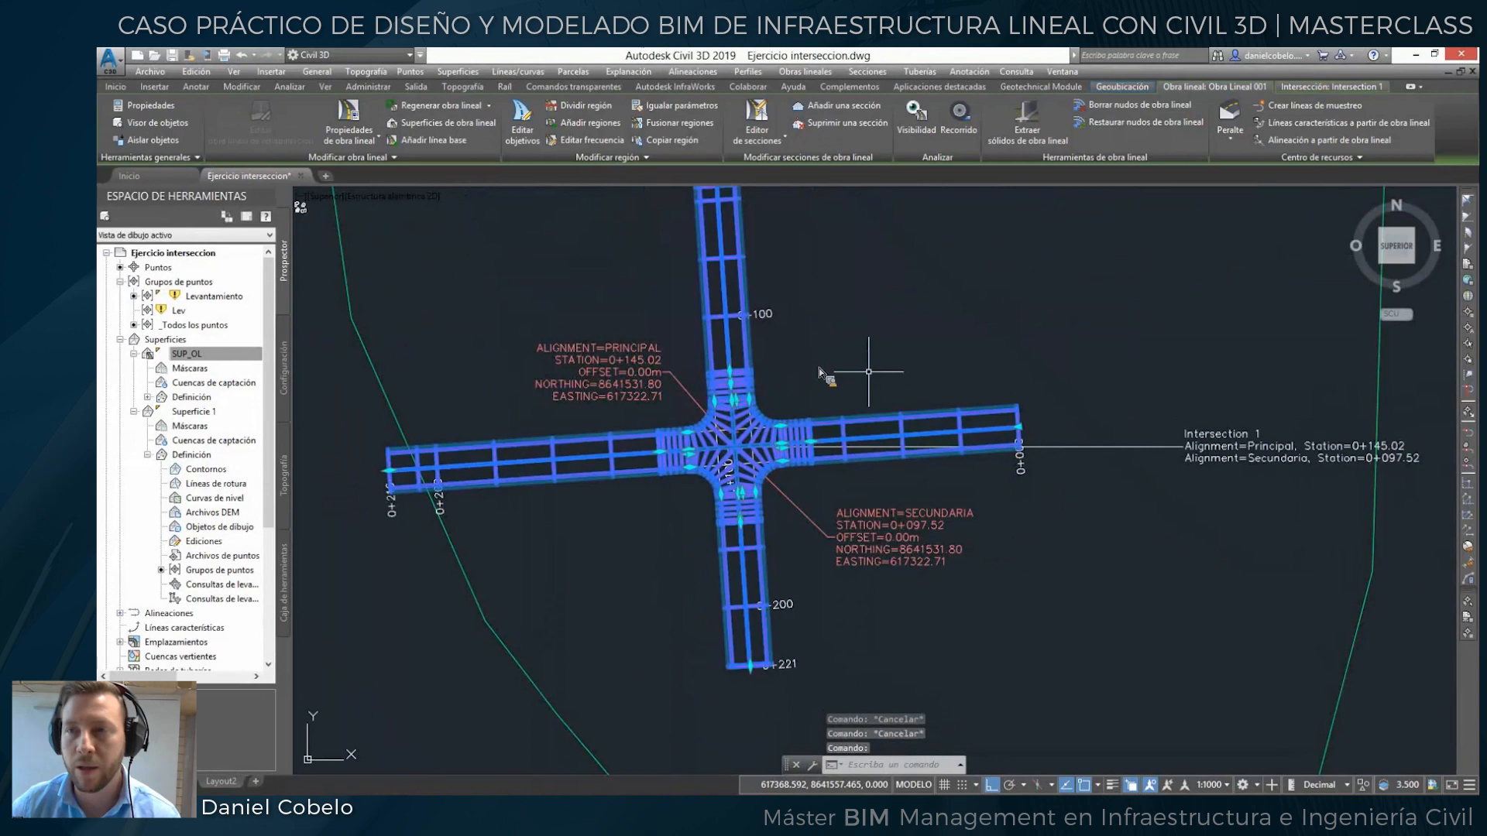
{"action": "key", "text": "Escape"}
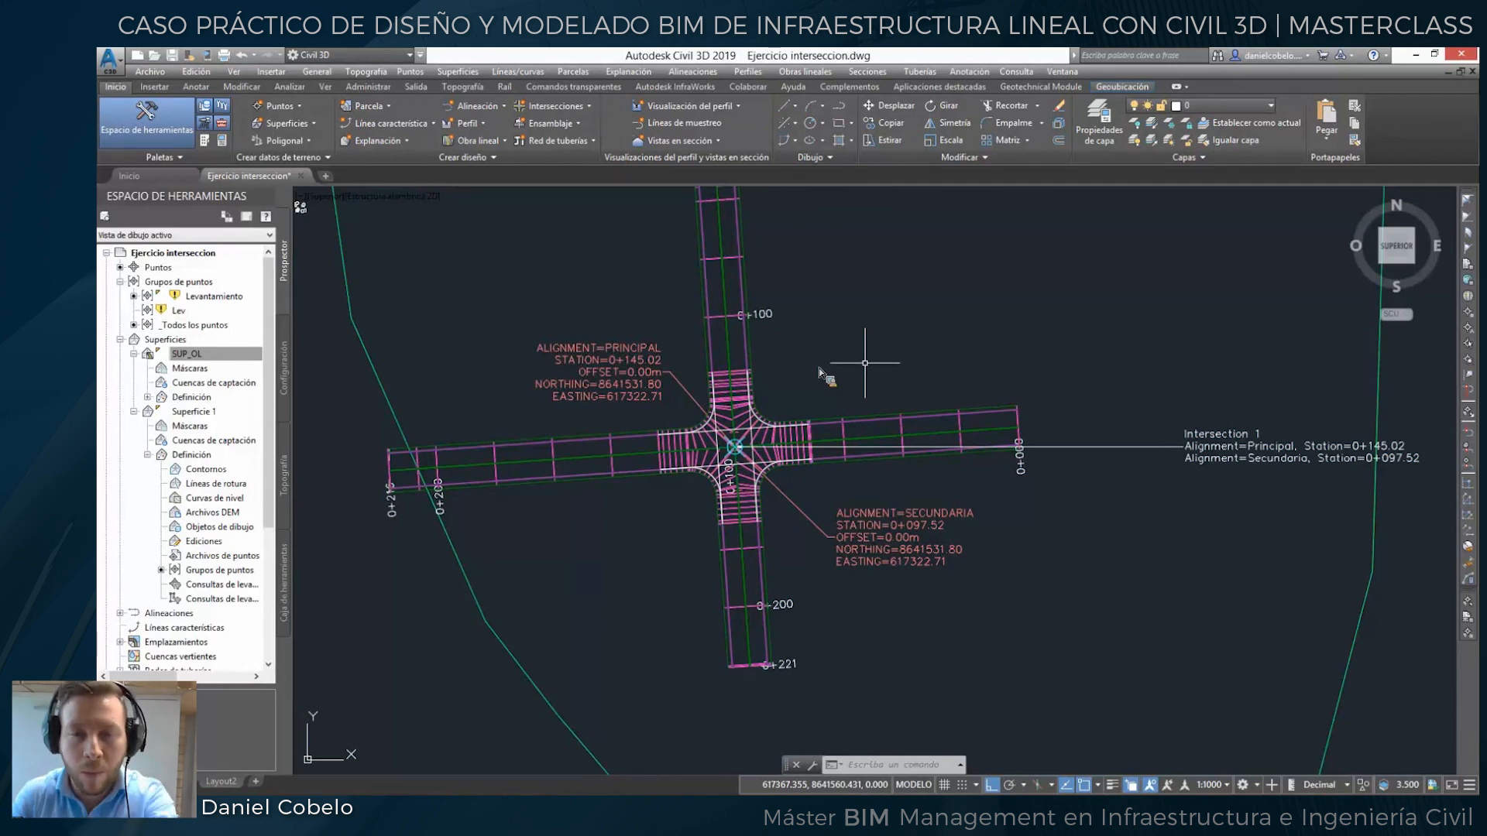
Start extracting corridor solids from all regions of Obra Lineal 001 and review the list of codes to extract.
{"action": "mouse_move", "coordinate": [866, 336]}
{"action": "middle_mouse_down"}
{"action": "mouse_move", "coordinate": [851, 372]}
{"action": "mouse_move", "coordinate": [864, 375]}
{"action": "middle_mouse_up"}
{"action": "left_click", "coordinate": [885, 461]}
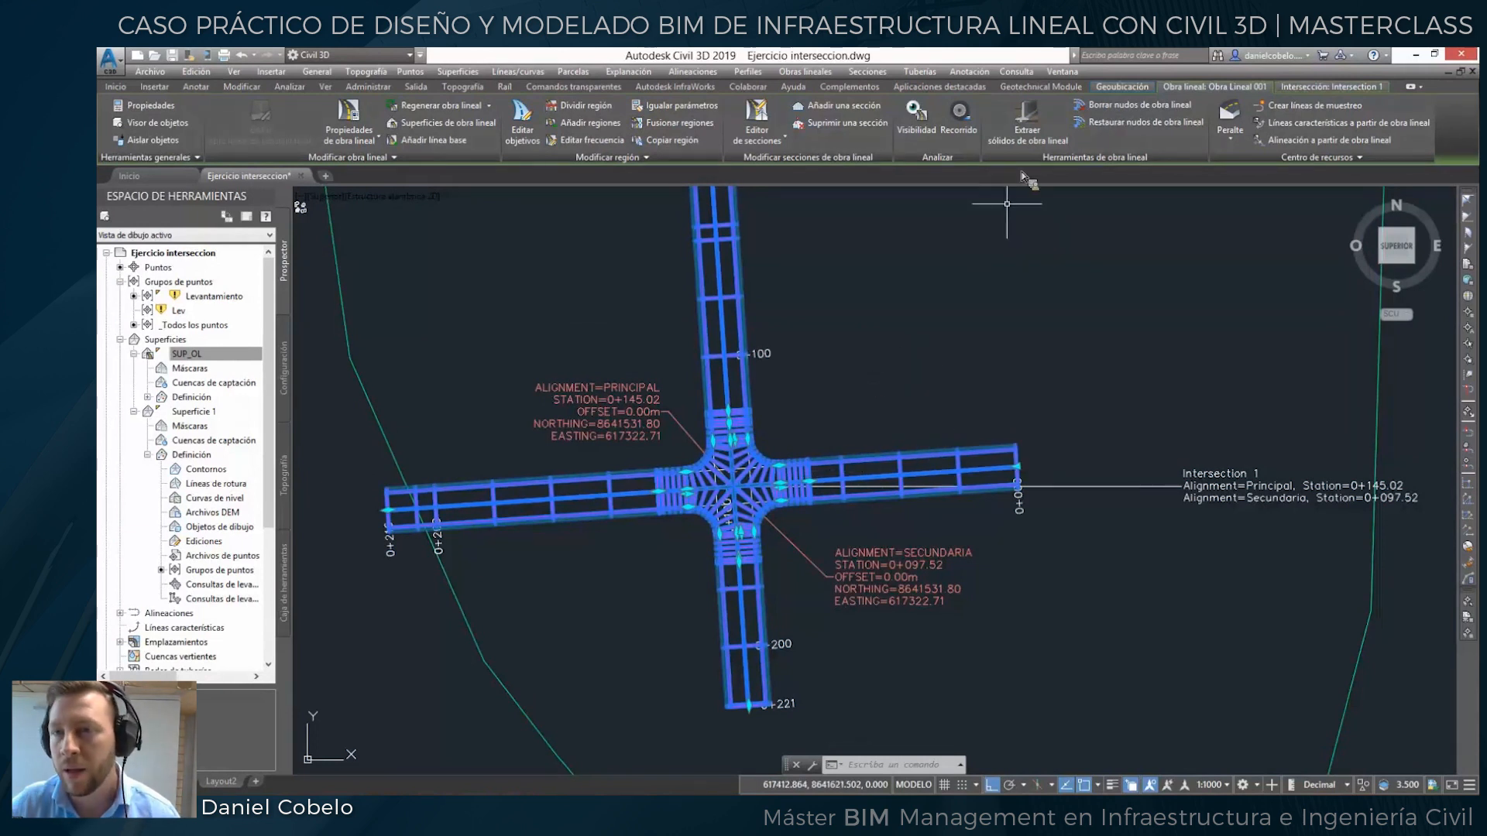
{"action": "left_click", "coordinate": [1023, 133]}
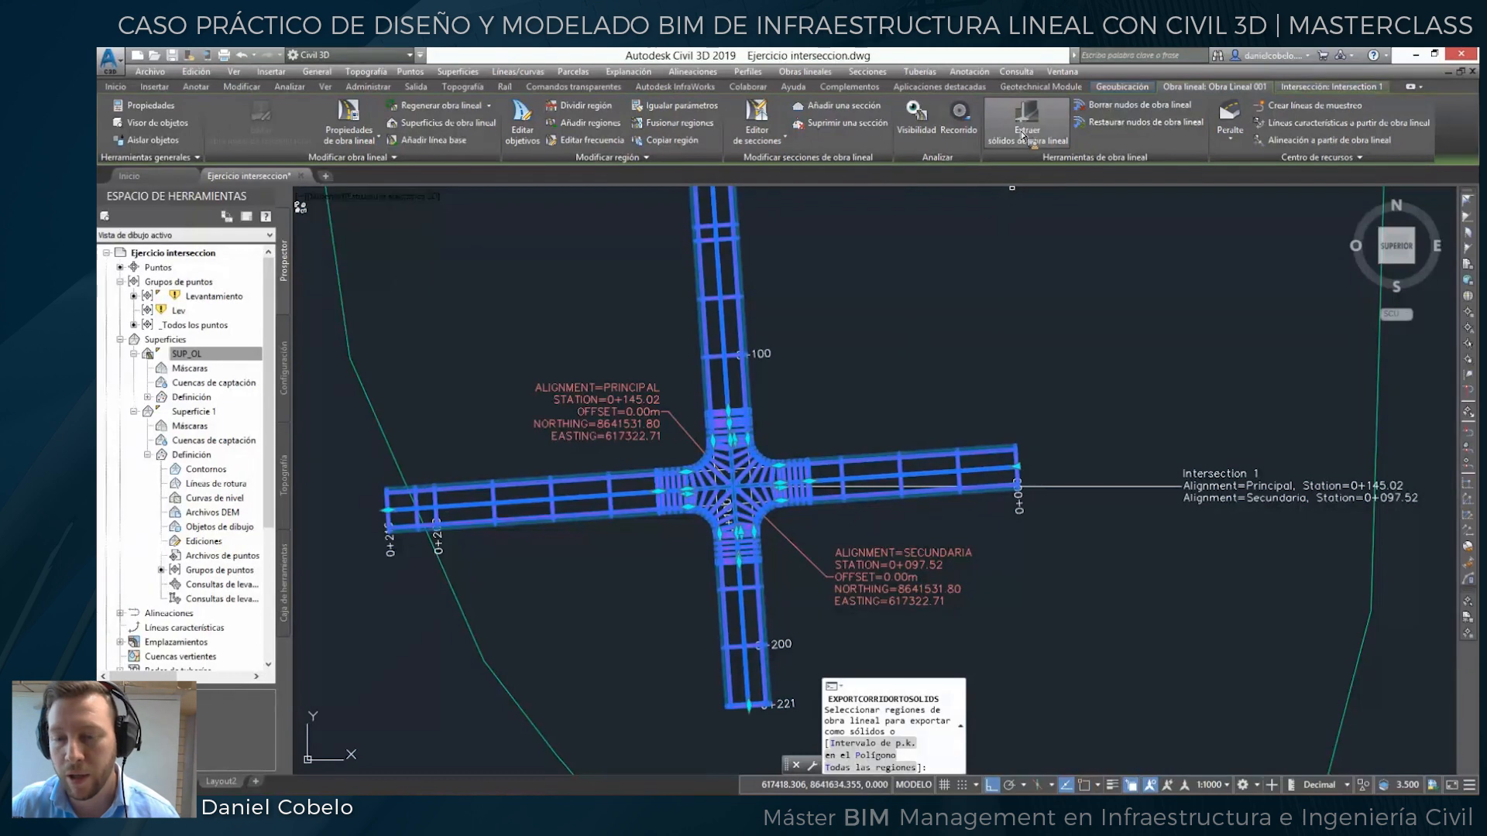
{"action": "left_click", "coordinate": [856, 775]}
{"action": "left_click_drag", "start_coordinate": [929, 233], "coordinate": [782, 196]}
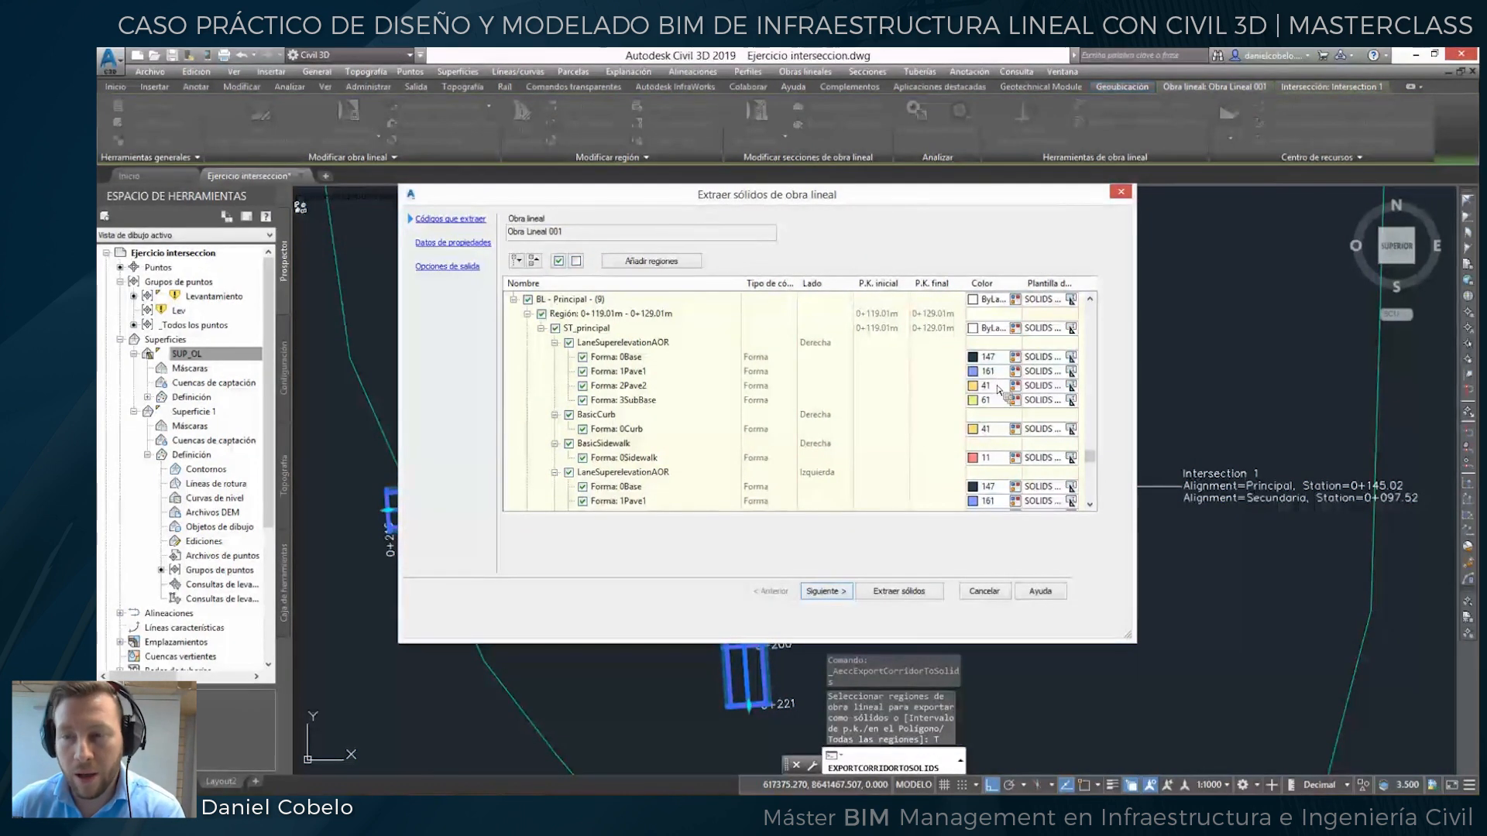
{"action": "left_click_drag", "start_coordinate": [1090, 457], "coordinate": [1091, 310]}
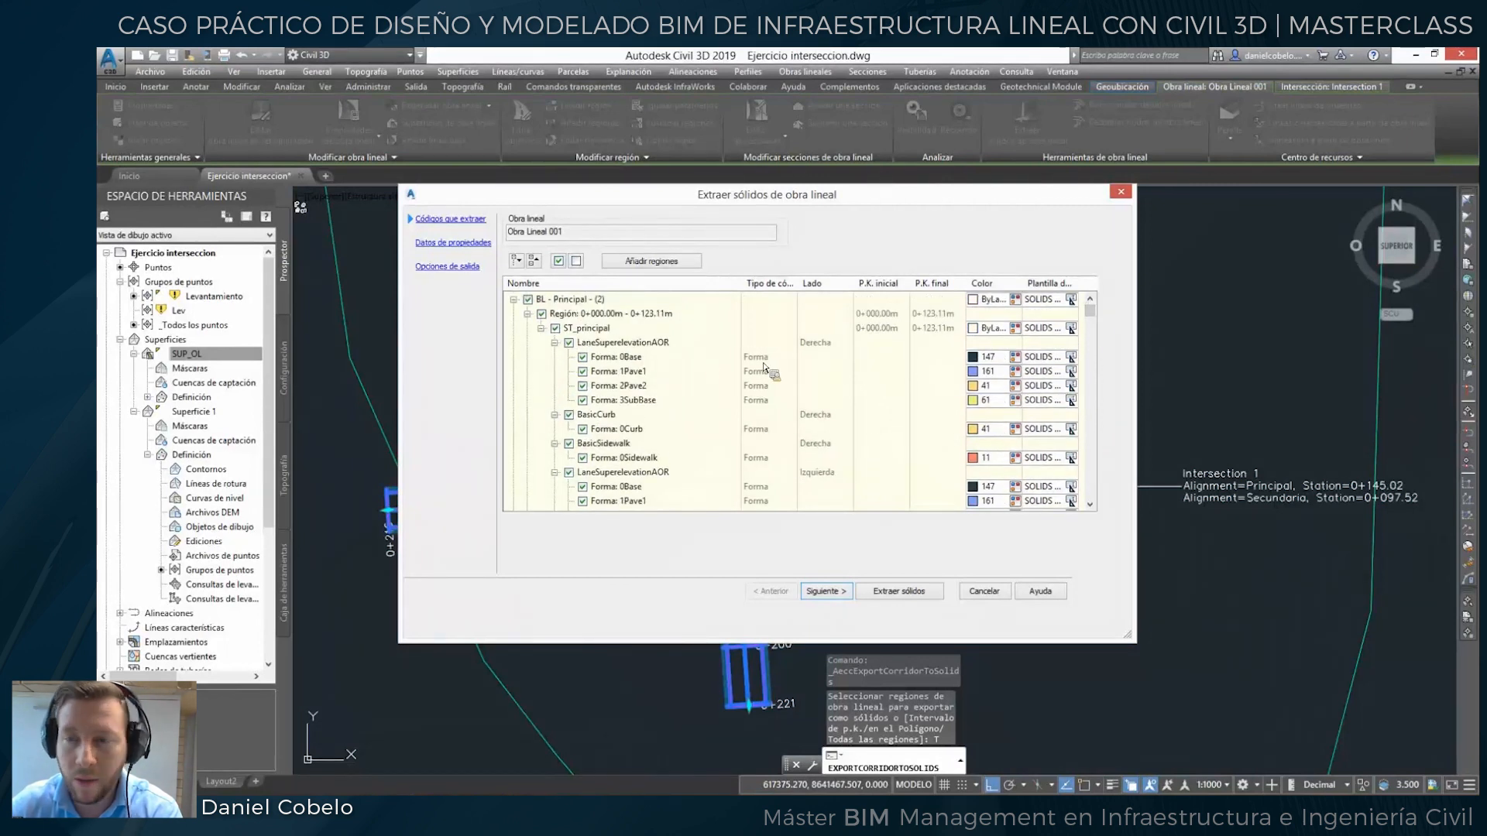
{"action": "left_click_drag", "start_coordinate": [1093, 312], "coordinate": [1097, 457]}
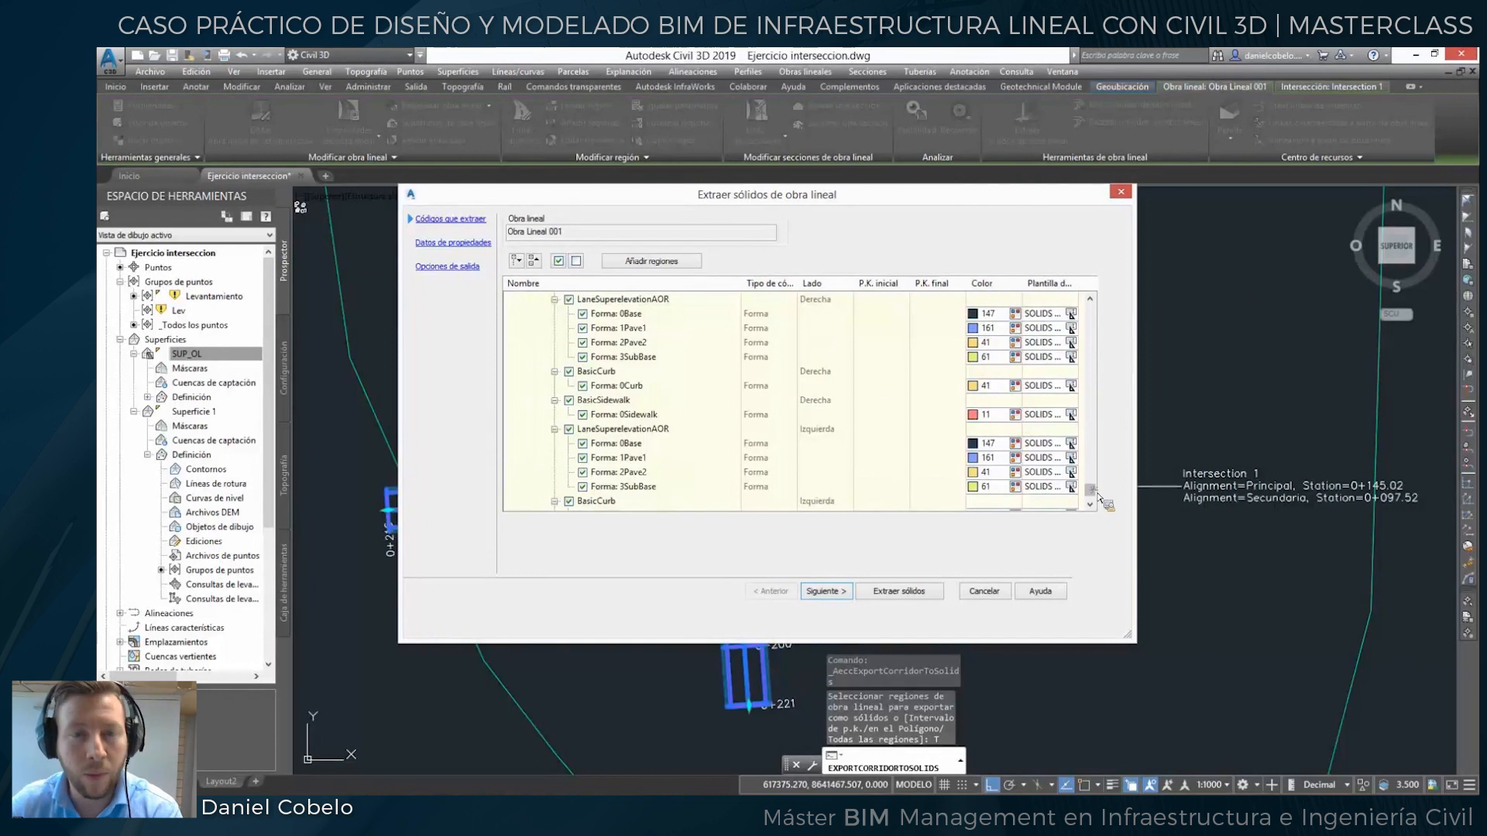
Keep the listed codes and property data, and direct the extracted AutoCAD 3D solids to a new drawing.
{"action": "left_click", "coordinate": [825, 591]}
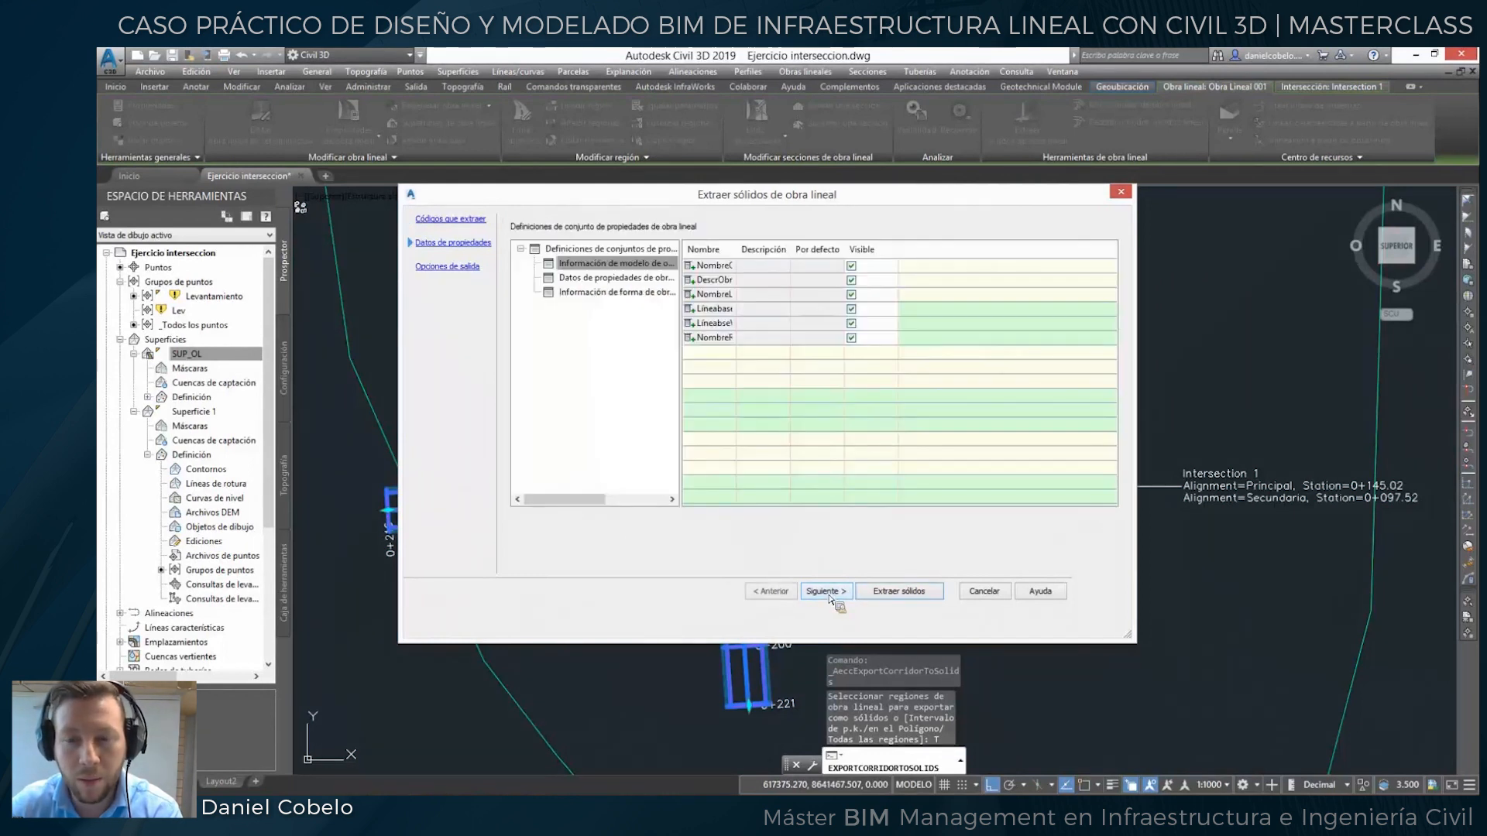
{"action": "left_click", "coordinate": [826, 592]}
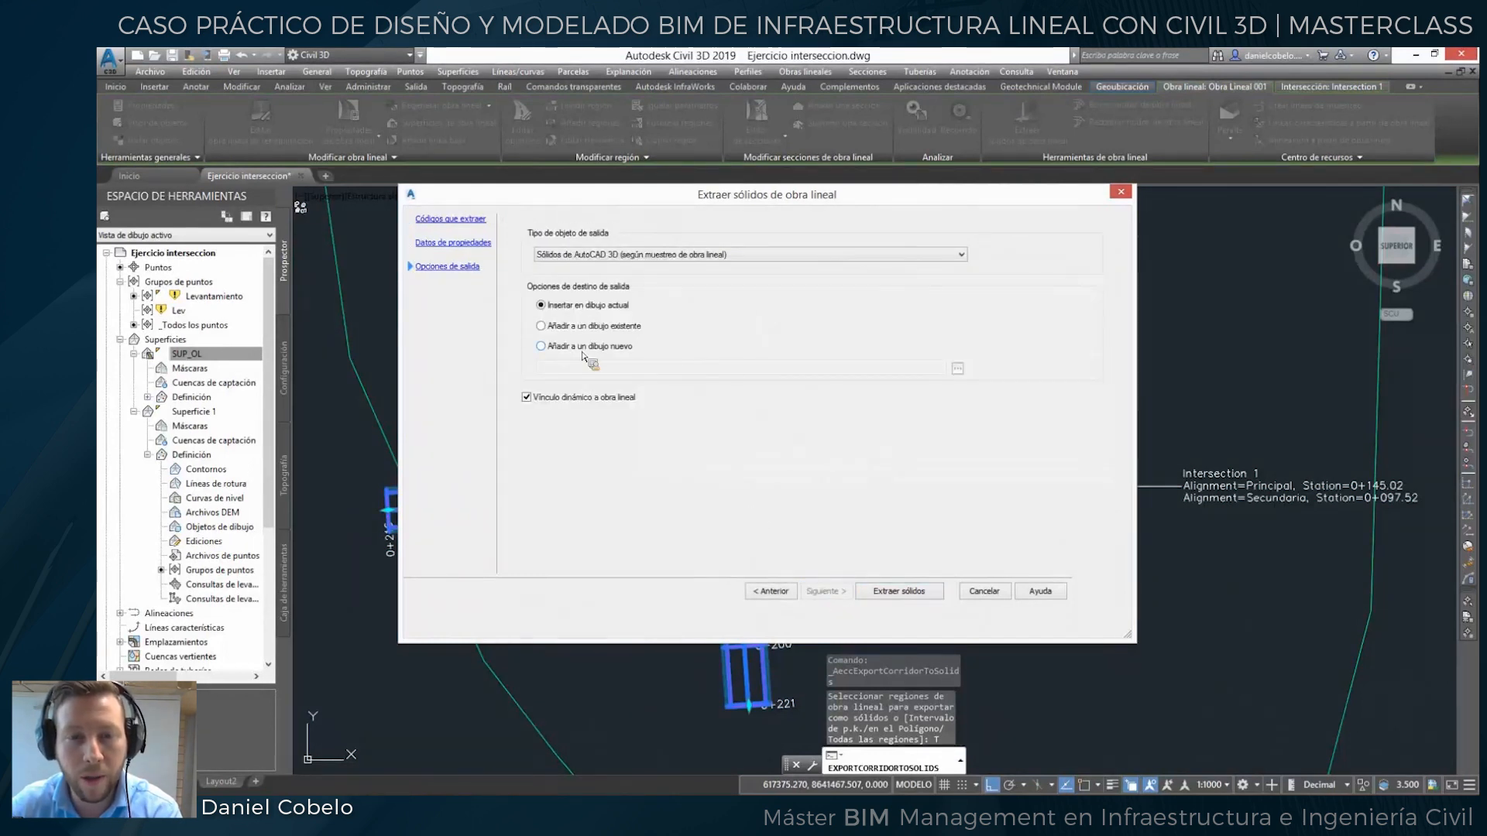
{"action": "left_click", "coordinate": [541, 346]}
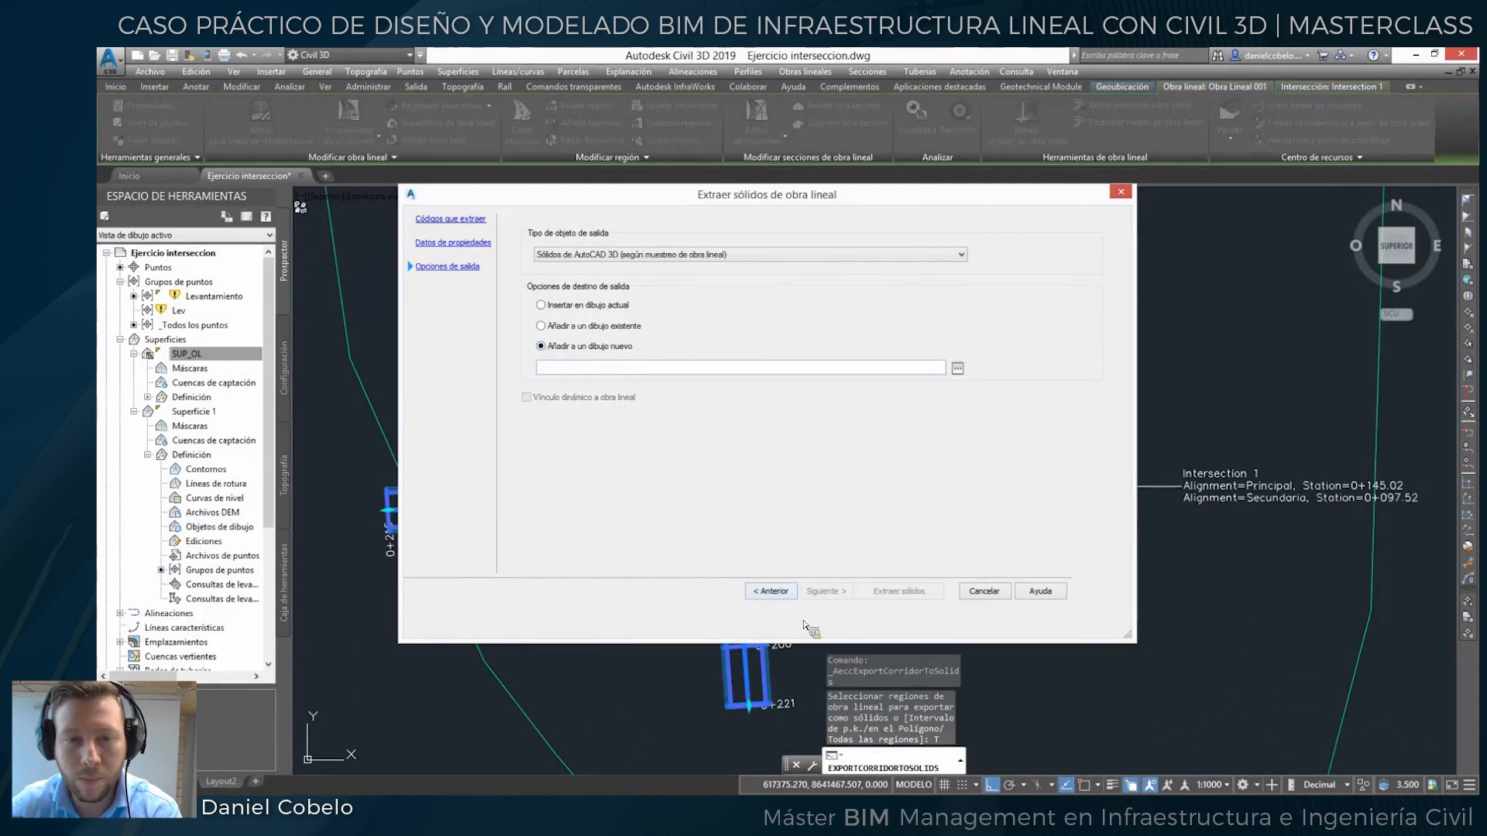
Name the new output drawing "solido interseccion webinar" on the desktop and extract the corridor solids.
{"action": "left_click", "coordinate": [958, 369]}
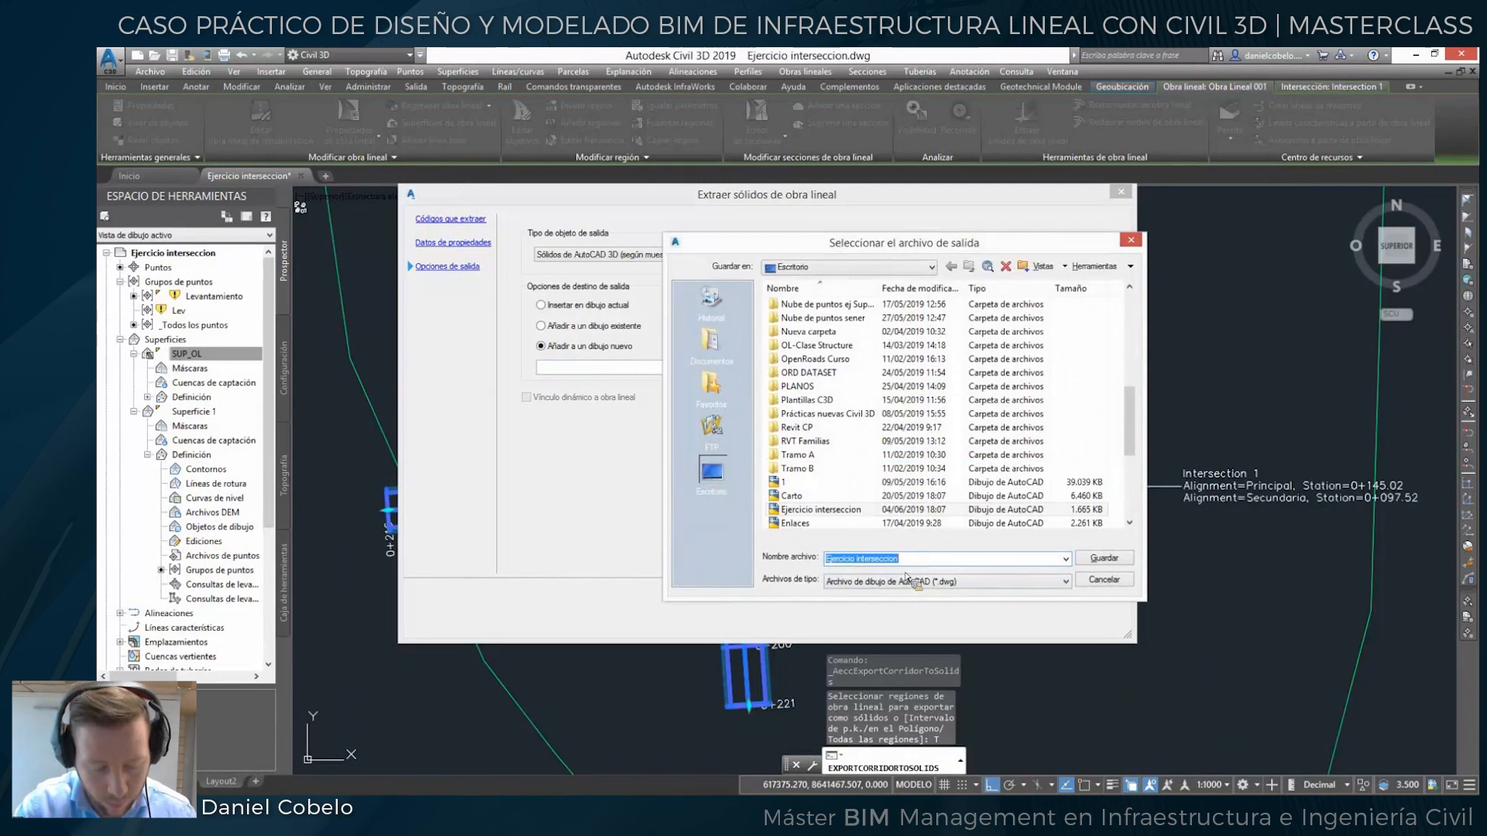
{"action": "type", "text": "solido intersz"}
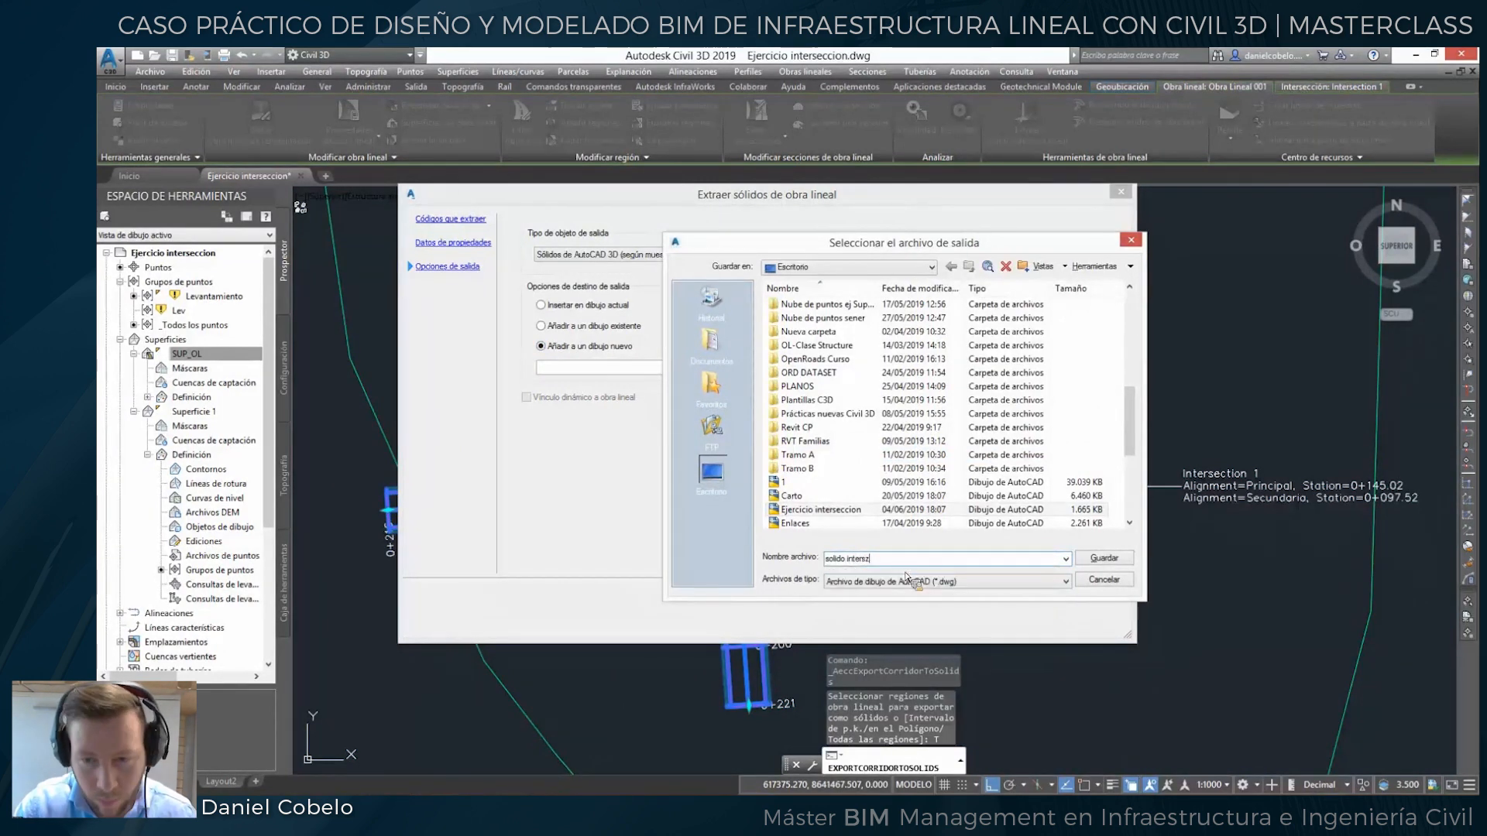
{"action": "key", "text": "BackSpace"}
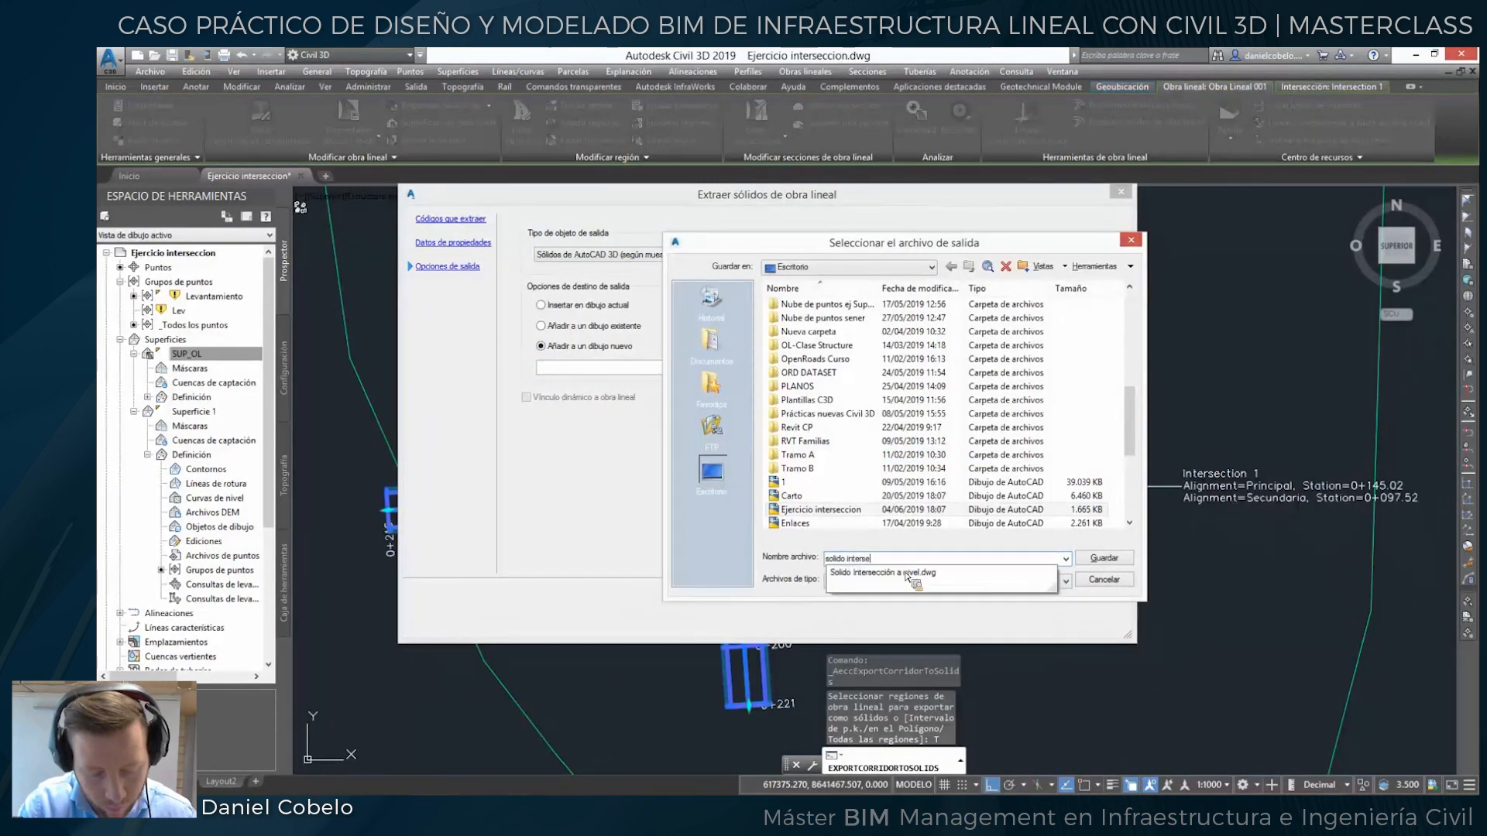
{"action": "type", "text": "ecc"}
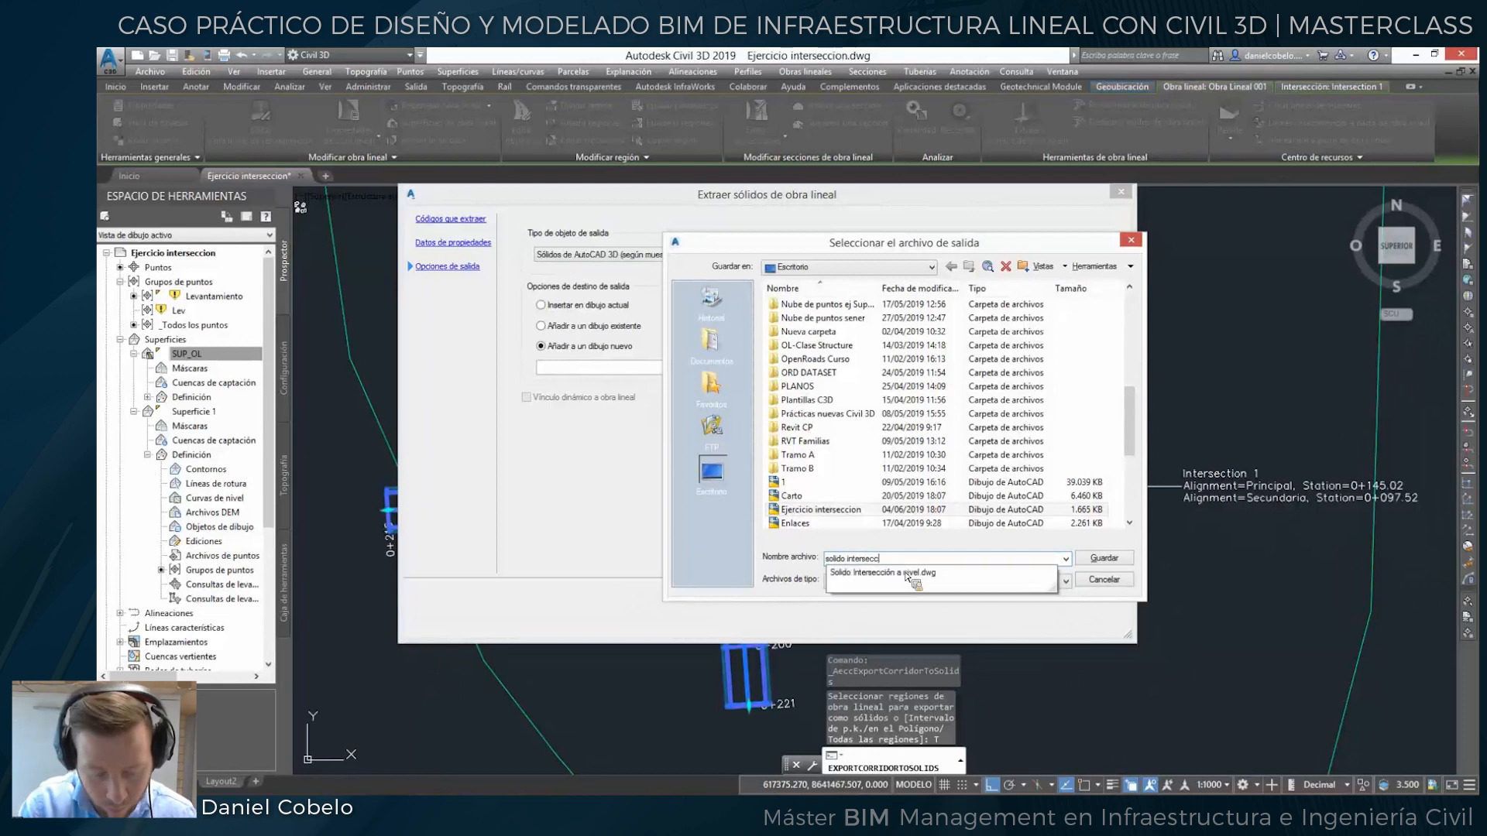
{"action": "type", "text": "ion wel"}
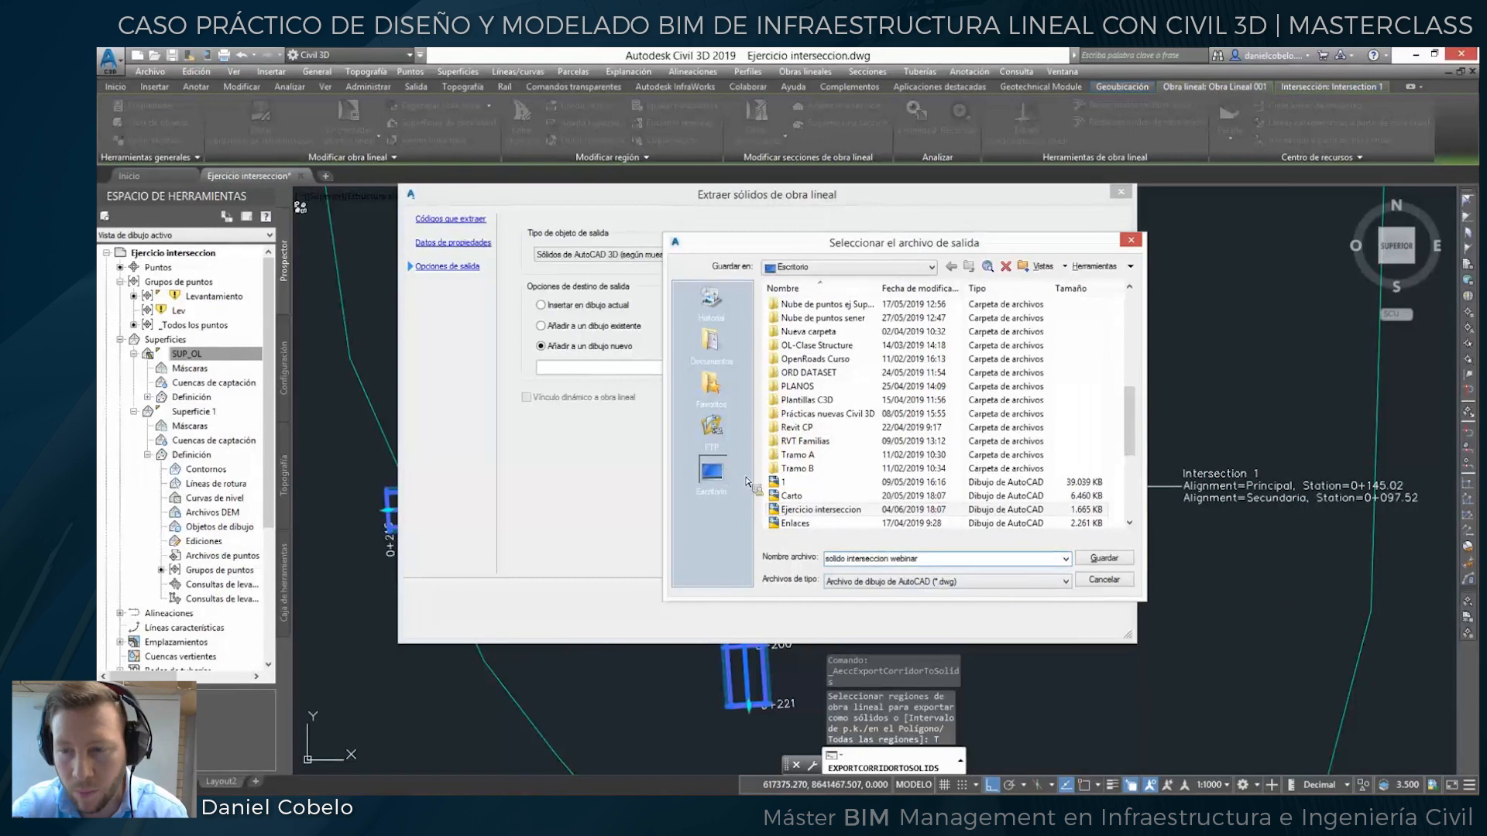
{"action": "left_click", "coordinate": [1103, 558]}
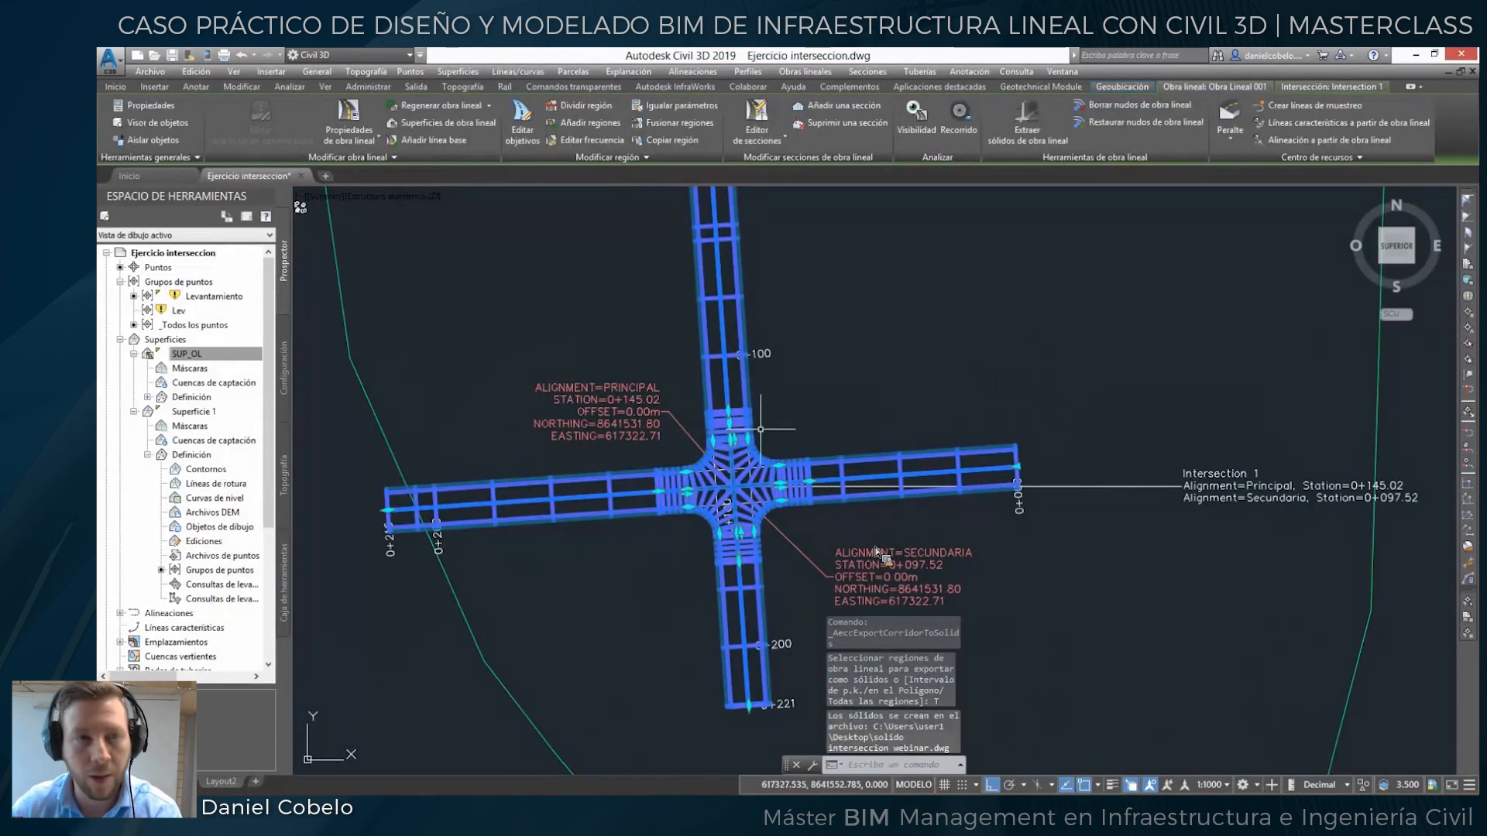
Open the drawing "solido interseccion webinar" and display the full extents of the extracted intersection solids.
{"action": "left_click", "coordinate": [150, 71]}
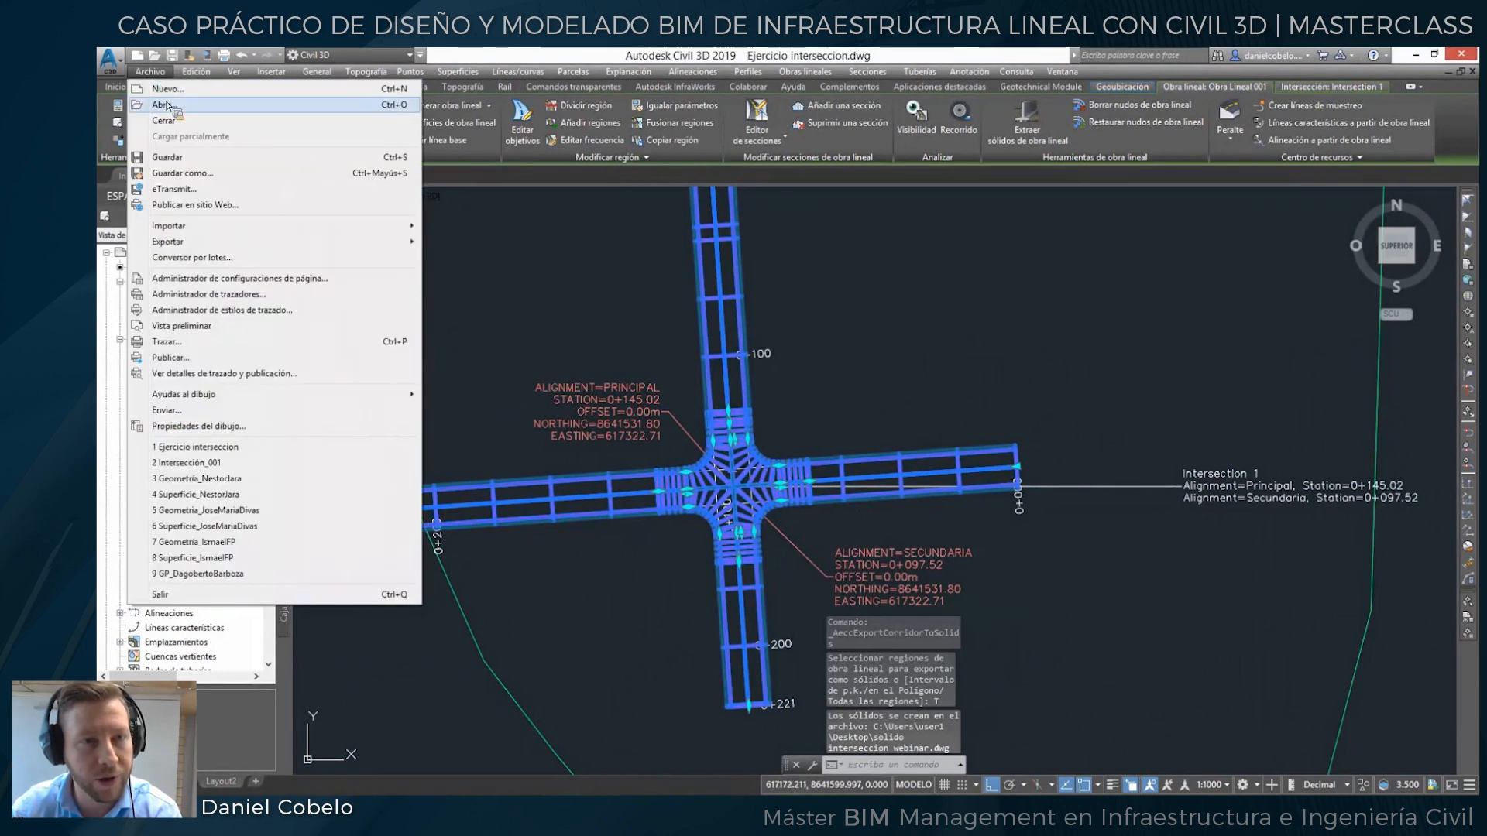
{"action": "left_click", "coordinate": [170, 108]}
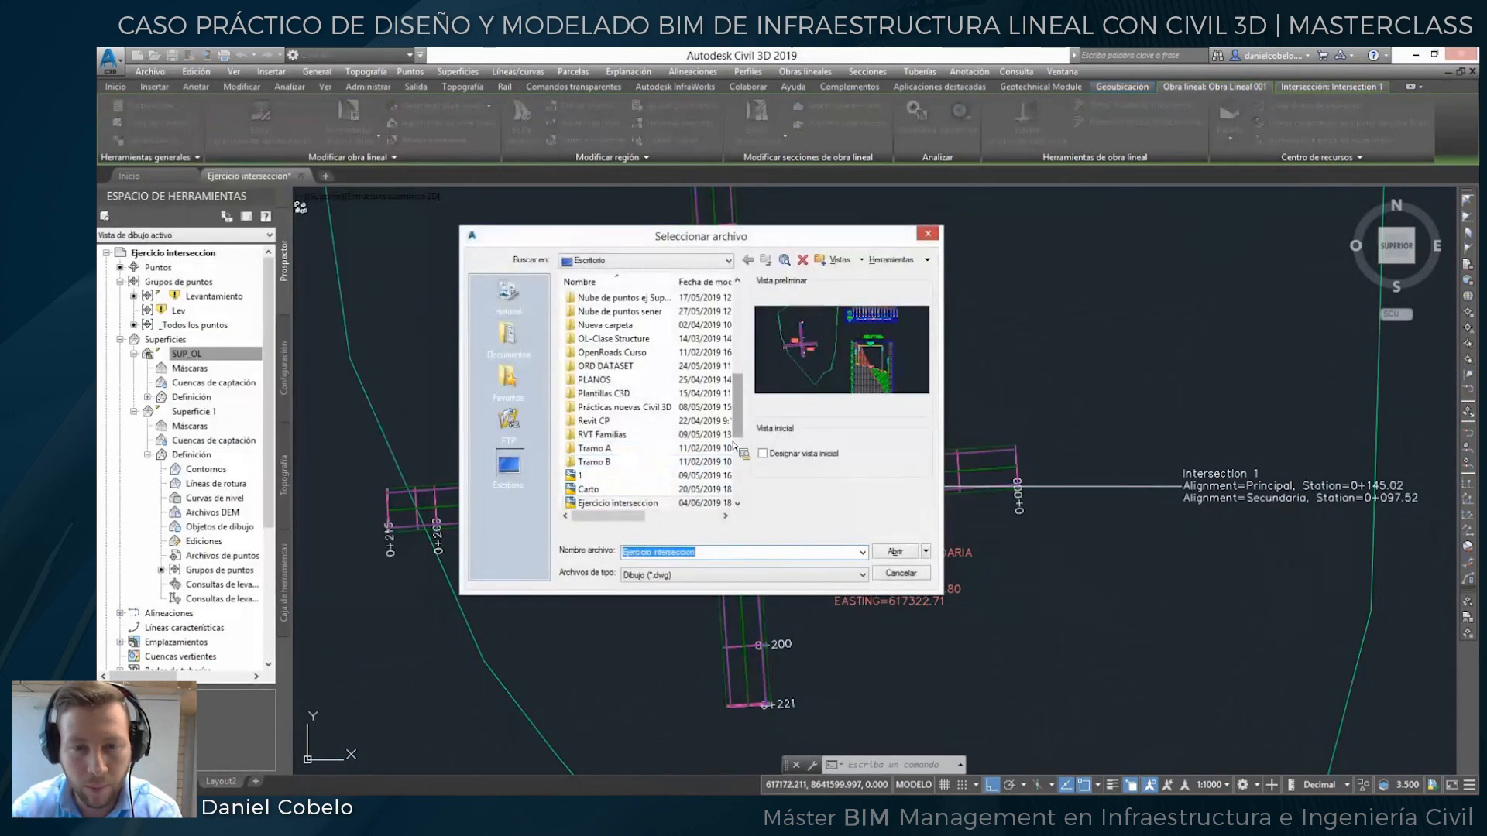
{"action": "scroll", "coordinate": [743, 432], "scroll_direction": "down", "scroll_amount": 4}
{"action": "left_click", "coordinate": [658, 462]}
{"action": "double_click", "coordinate": [658, 463]}
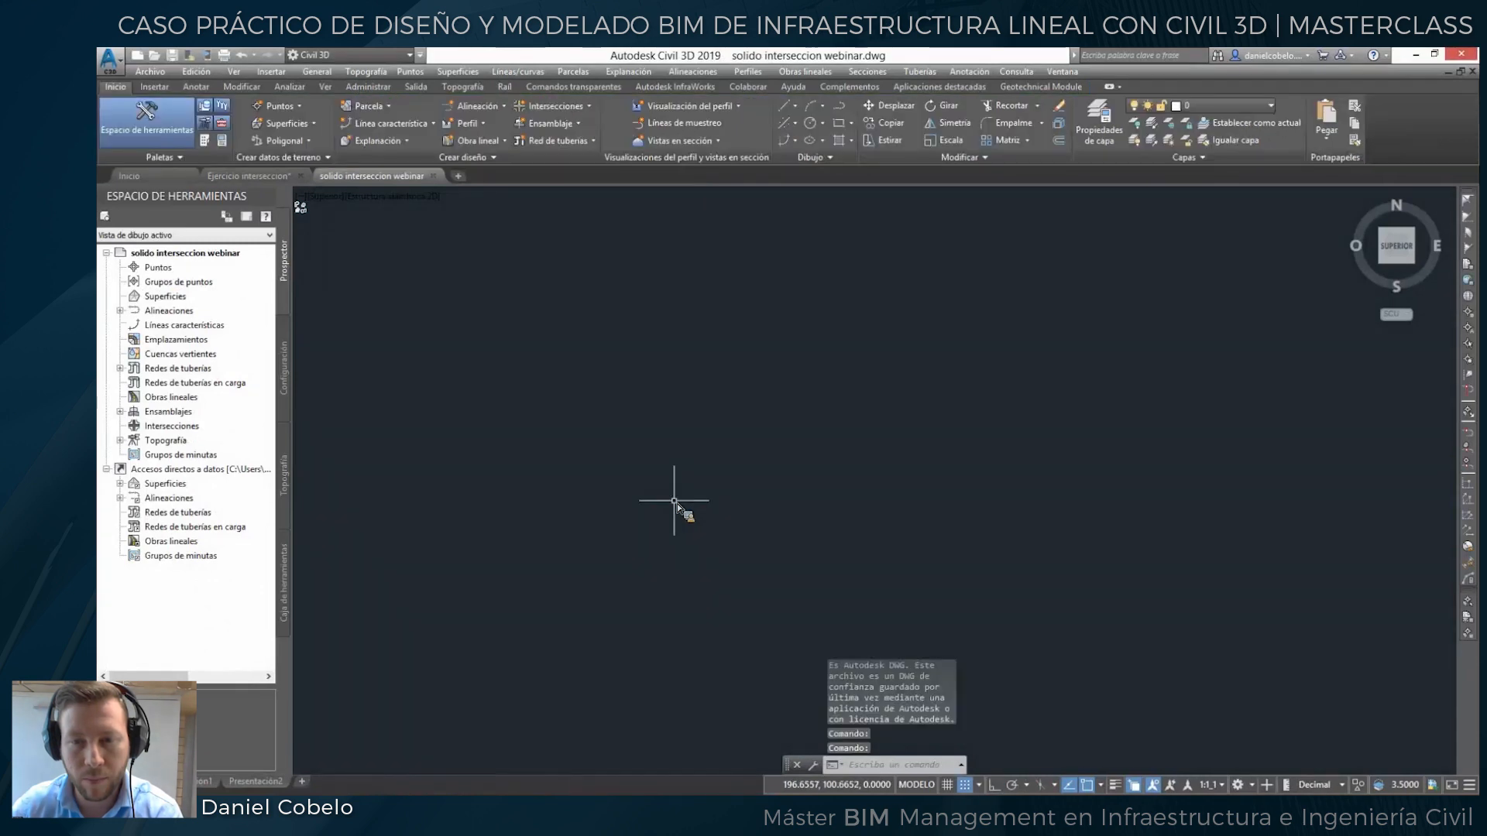
{"action": "middle_click", "coordinate": [682, 501]}
{"action": "middle_click", "coordinate": [682, 501]}
{"action": "scroll", "coordinate": [714, 498], "scroll_direction": "down", "scroll_amount": 1}
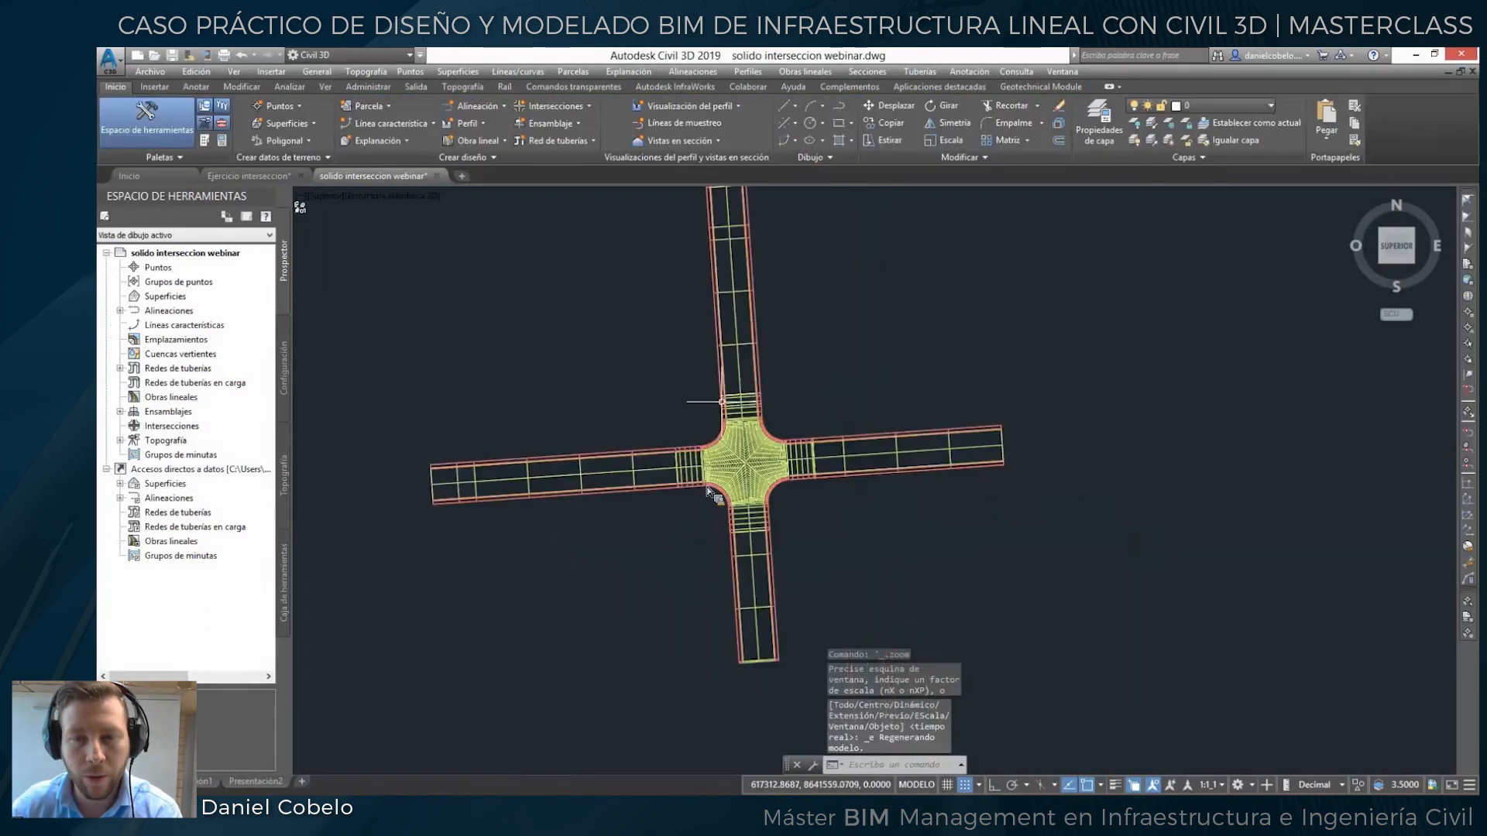
{"action": "scroll", "coordinate": [718, 465], "scroll_direction": "down", "scroll_amount": 1}
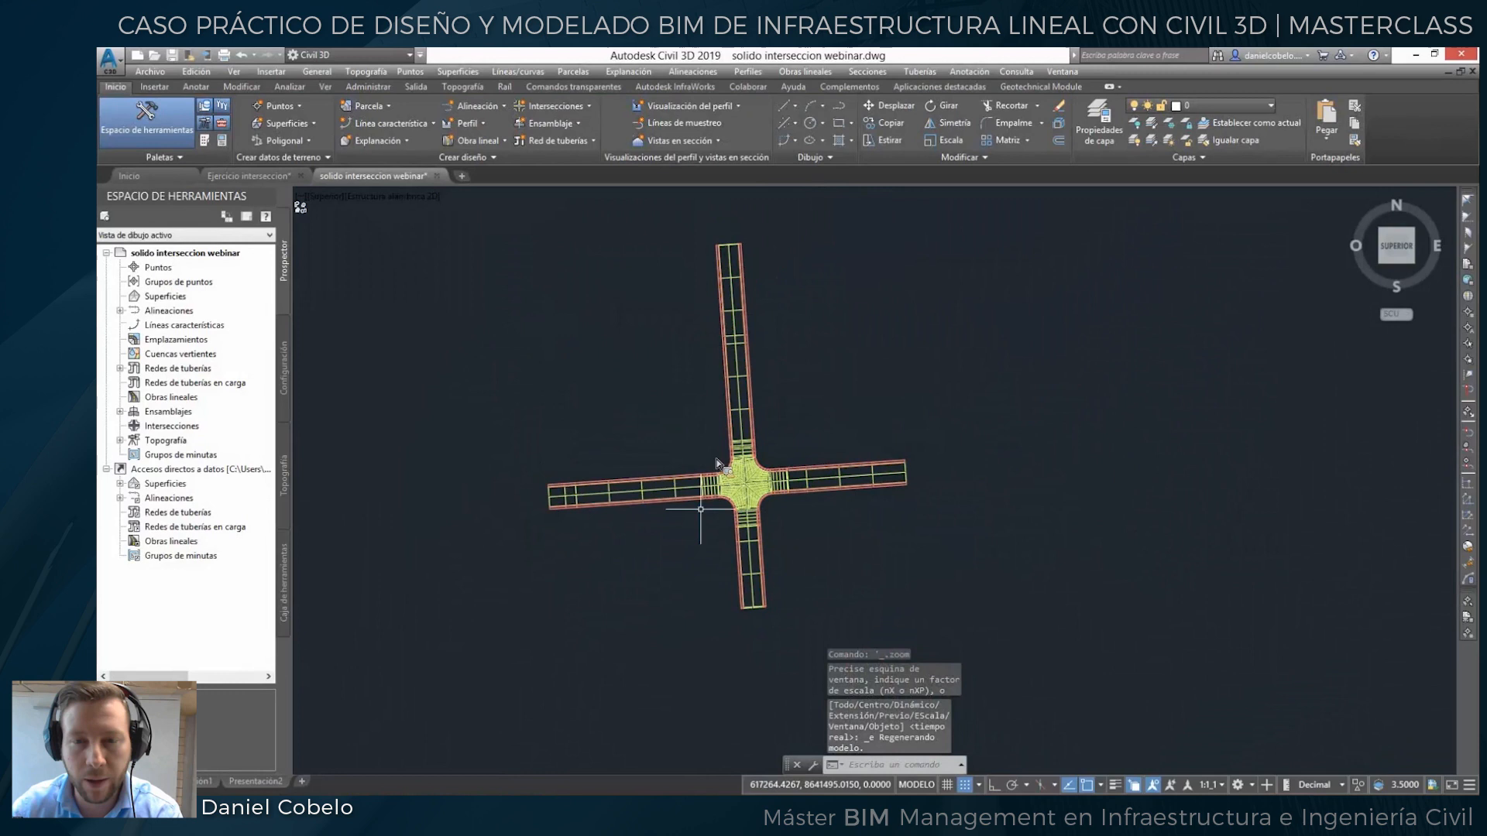
{"action": "middle_click_drag", "start_coordinate": [798, 431], "coordinate": [819, 504]}
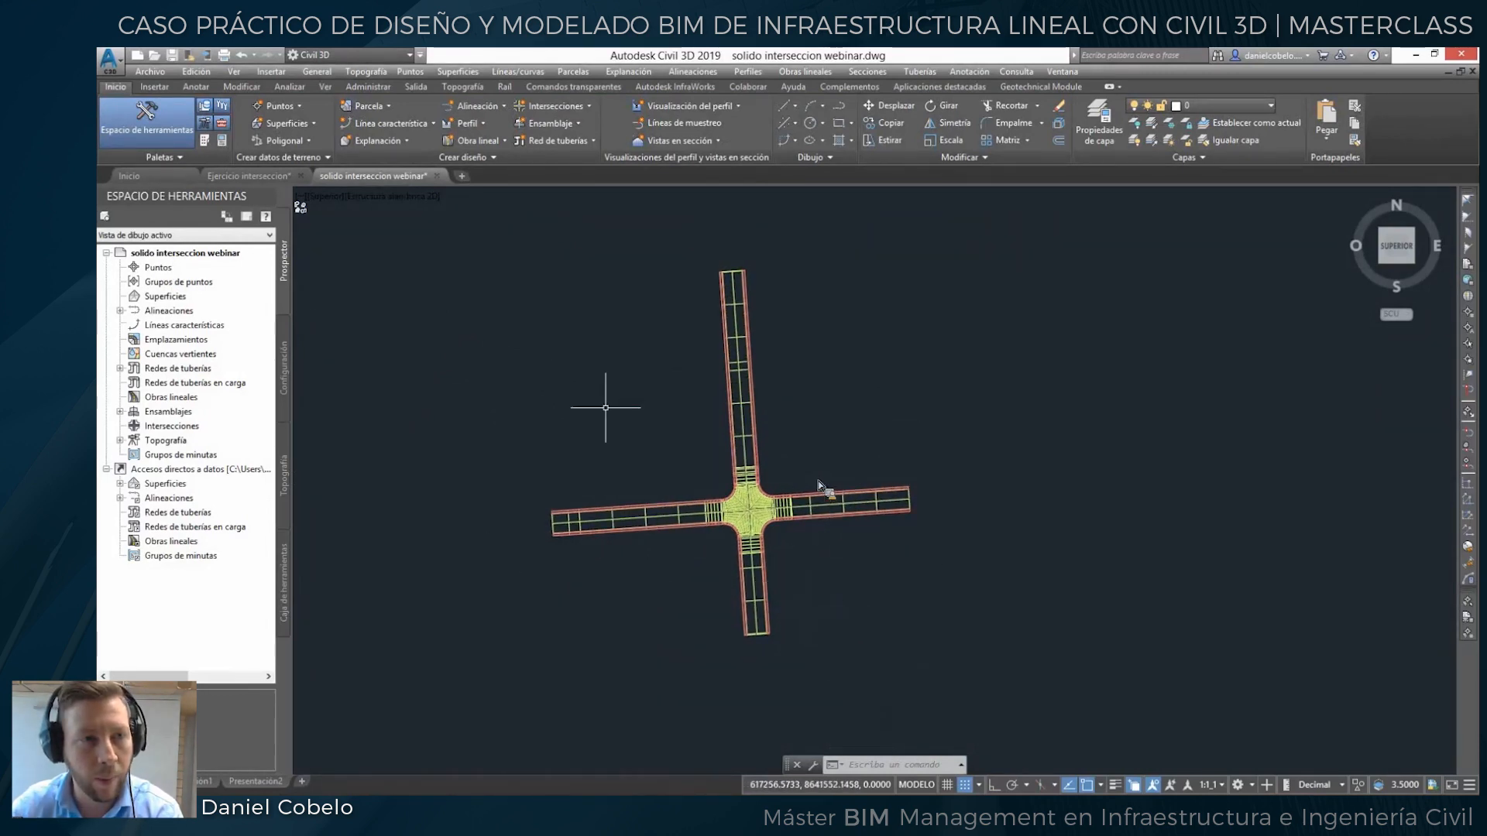
Start an IFC export of the solids drawing and enter "solido webinar" as the project number.
{"action": "left_click", "coordinate": [120, 69]}
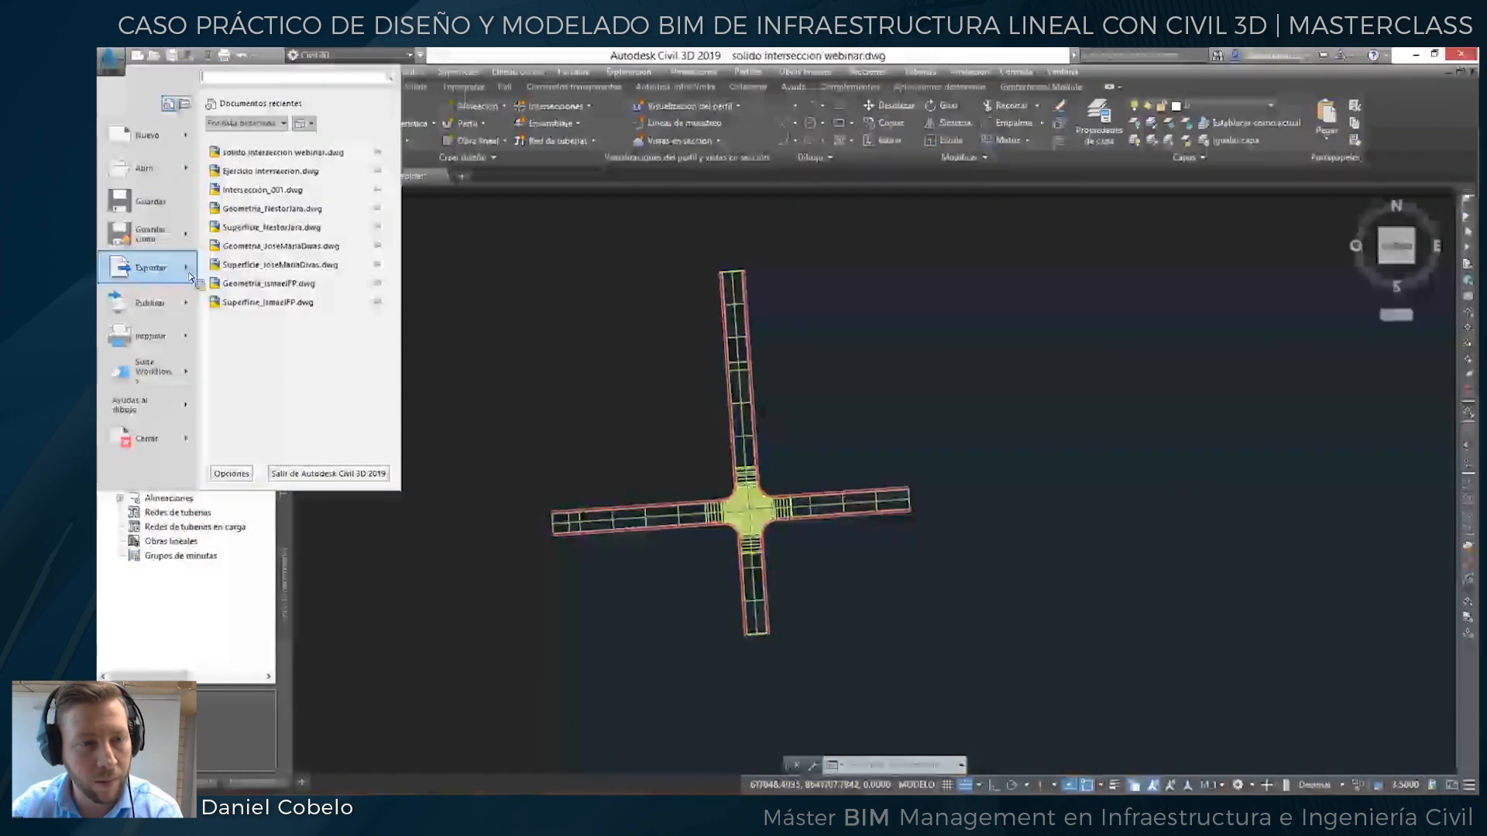
{"action": "mouse_move", "coordinate": [189, 275]}
{"action": "scroll", "coordinate": [260, 442], "scroll_direction": "down", "scroll_amount": 1}
{"action": "left_click", "coordinate": [260, 442]}
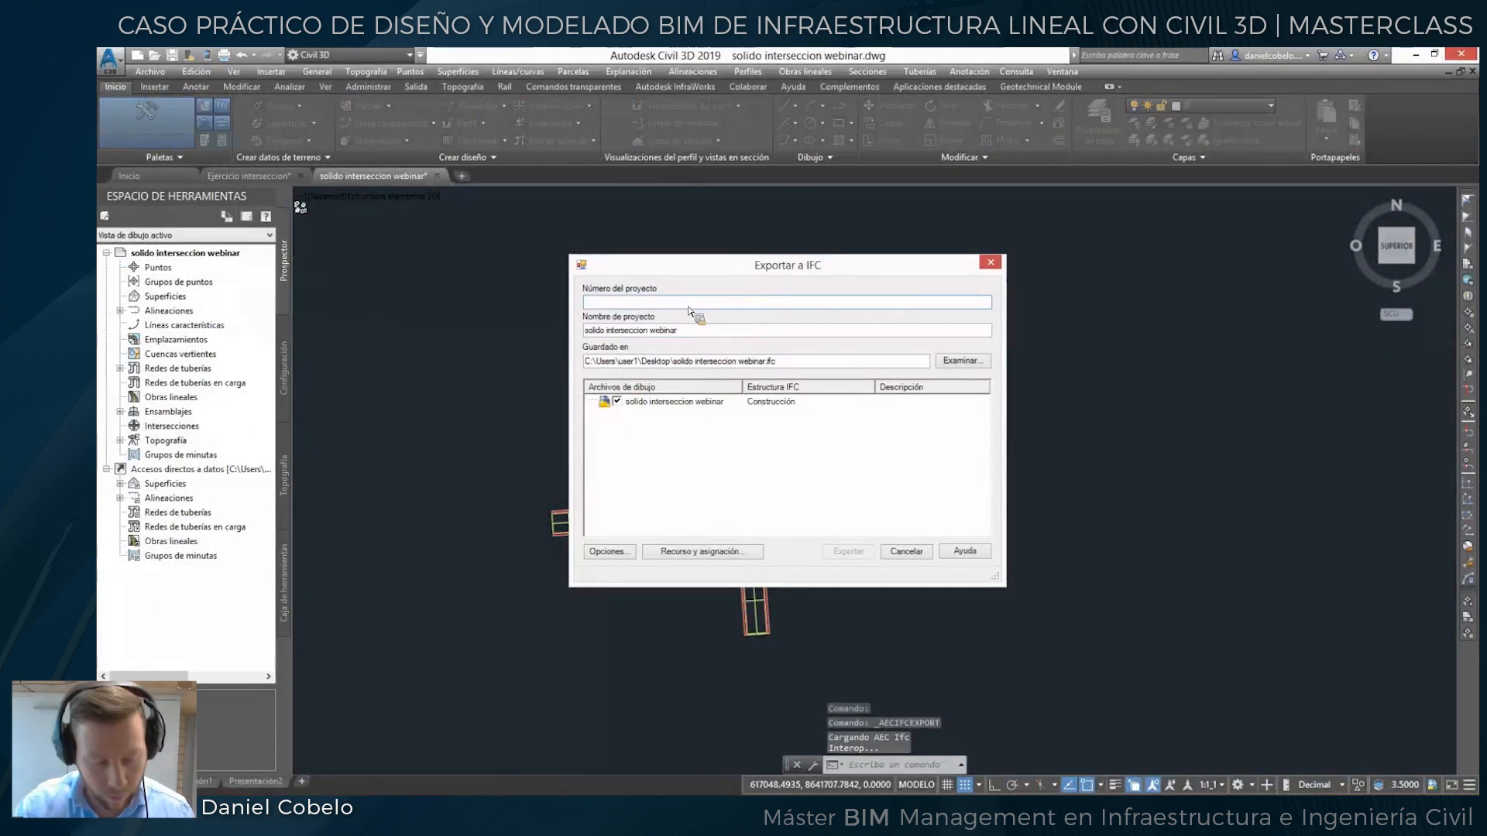
{"action": "type", "text": "solido webinar"}
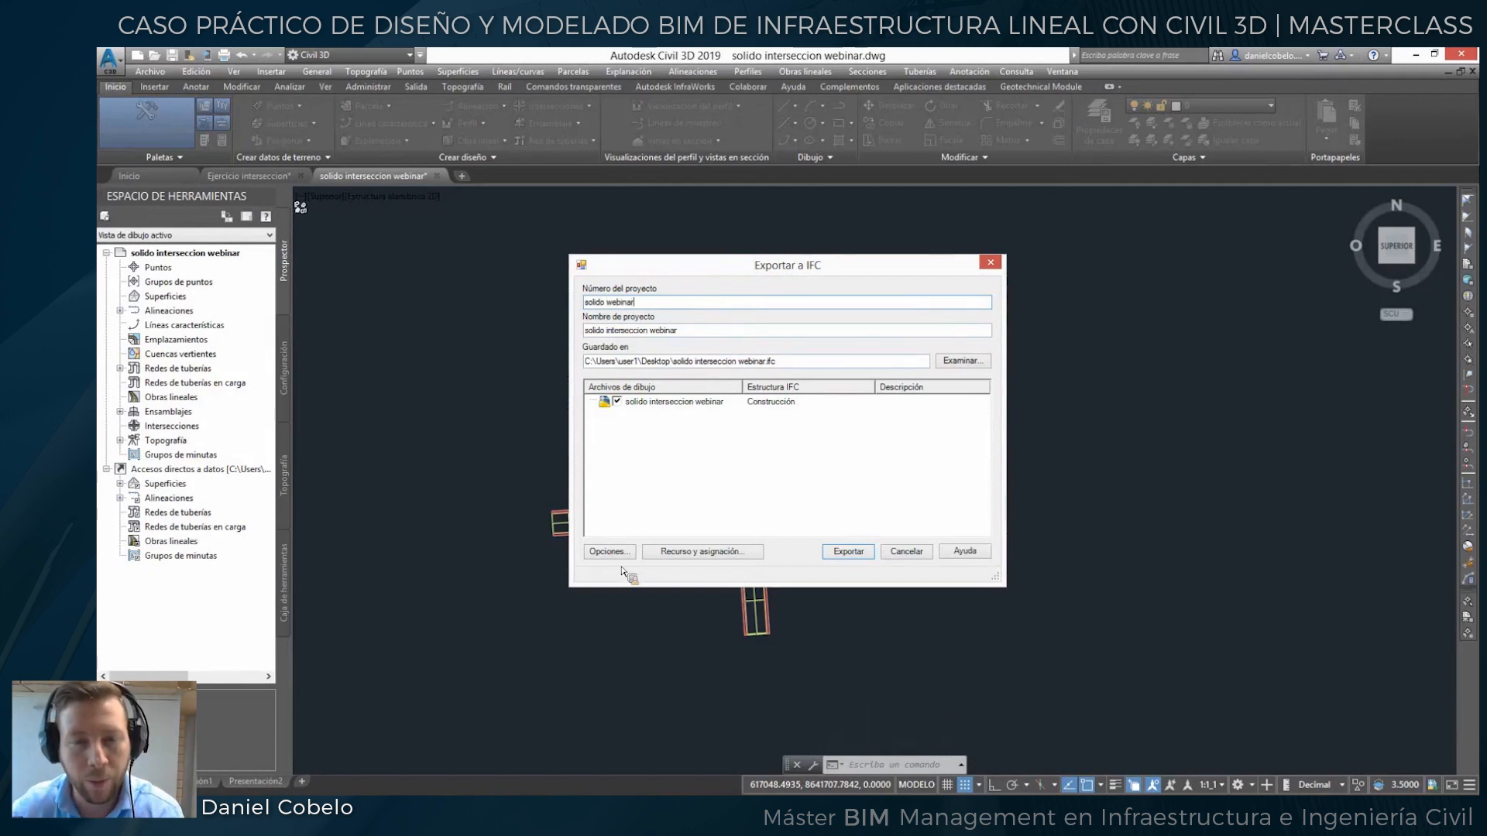
Review the IFC export options for schema, included objects and view definition, and accept them without changes.
{"action": "left_click", "coordinate": [610, 552]}
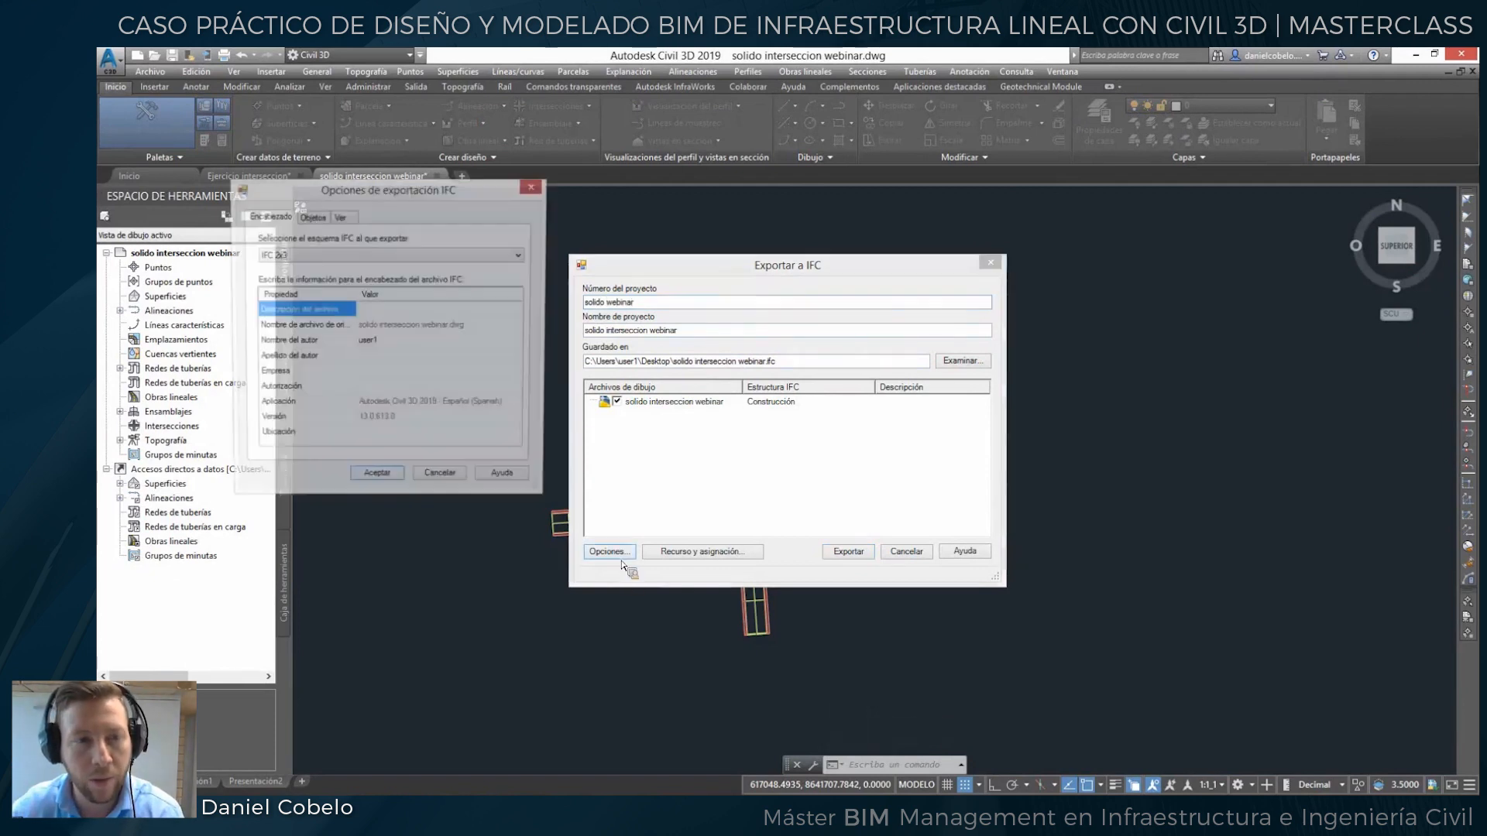
{"action": "left_click", "coordinate": [510, 258]}
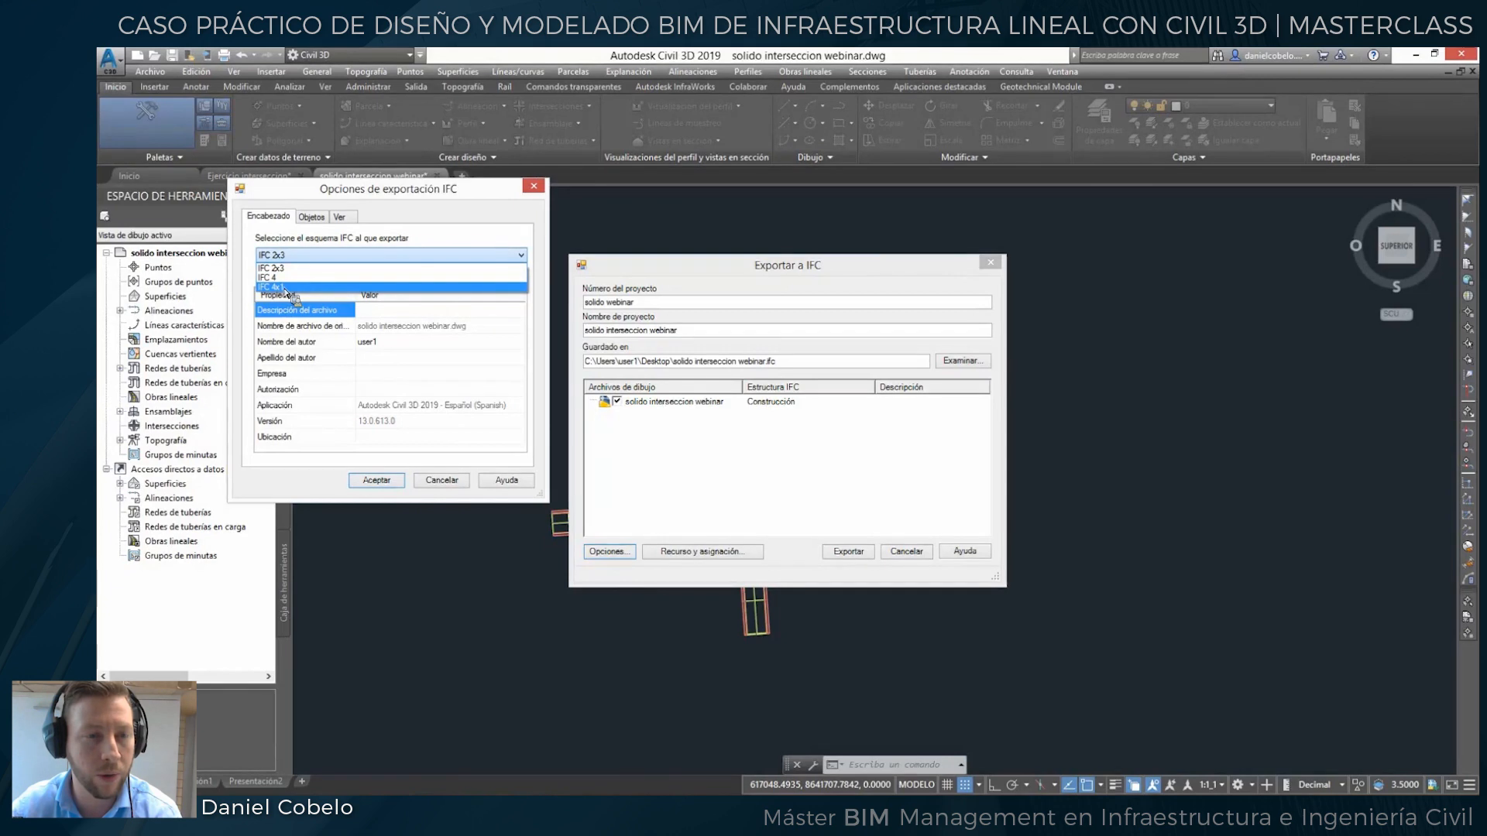
{"action": "left_click", "coordinate": [413, 238]}
{"action": "left_click", "coordinate": [312, 217]}
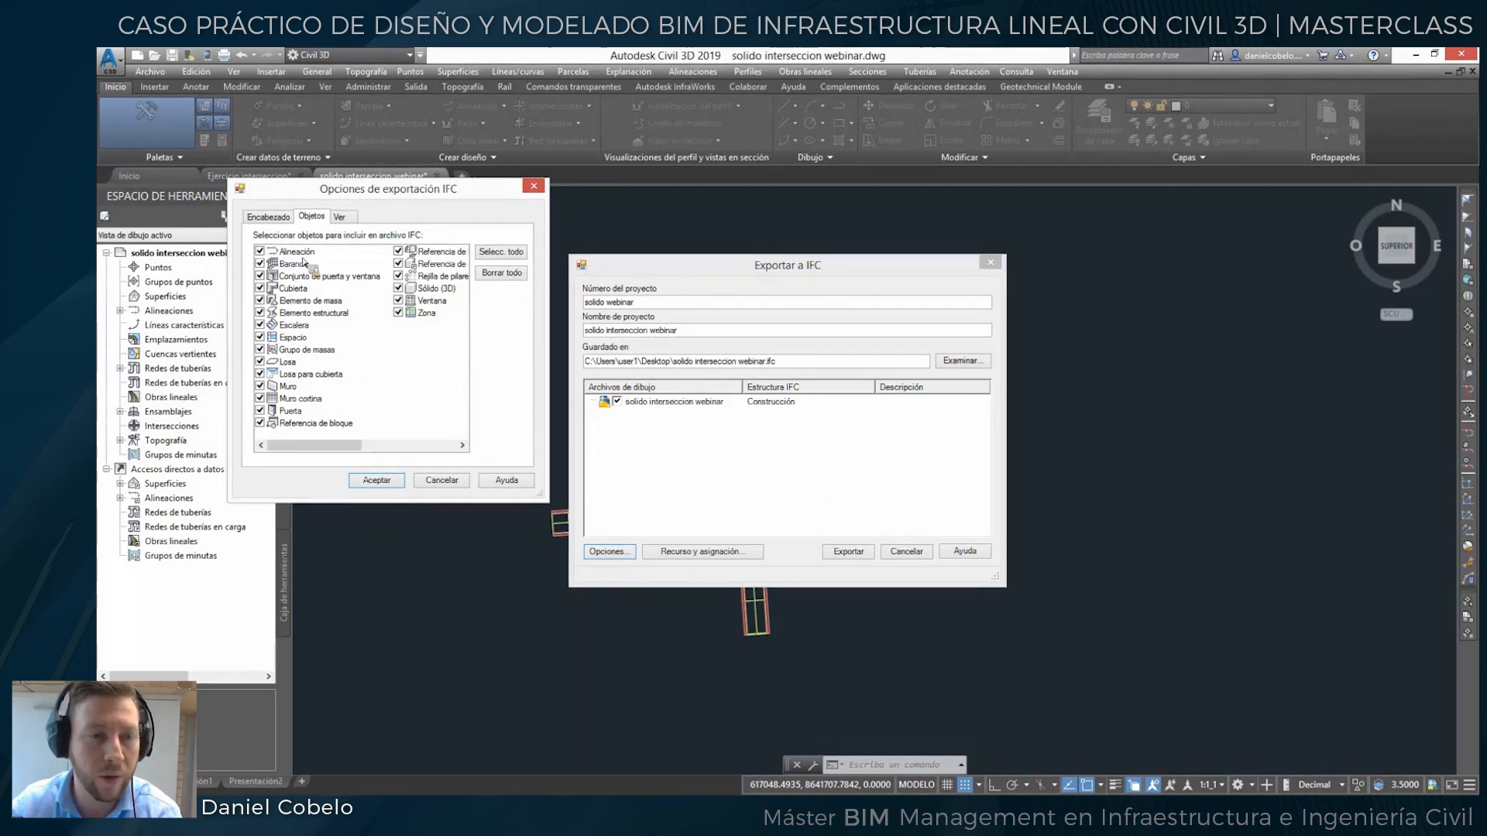
{"action": "left_click", "coordinate": [340, 217]}
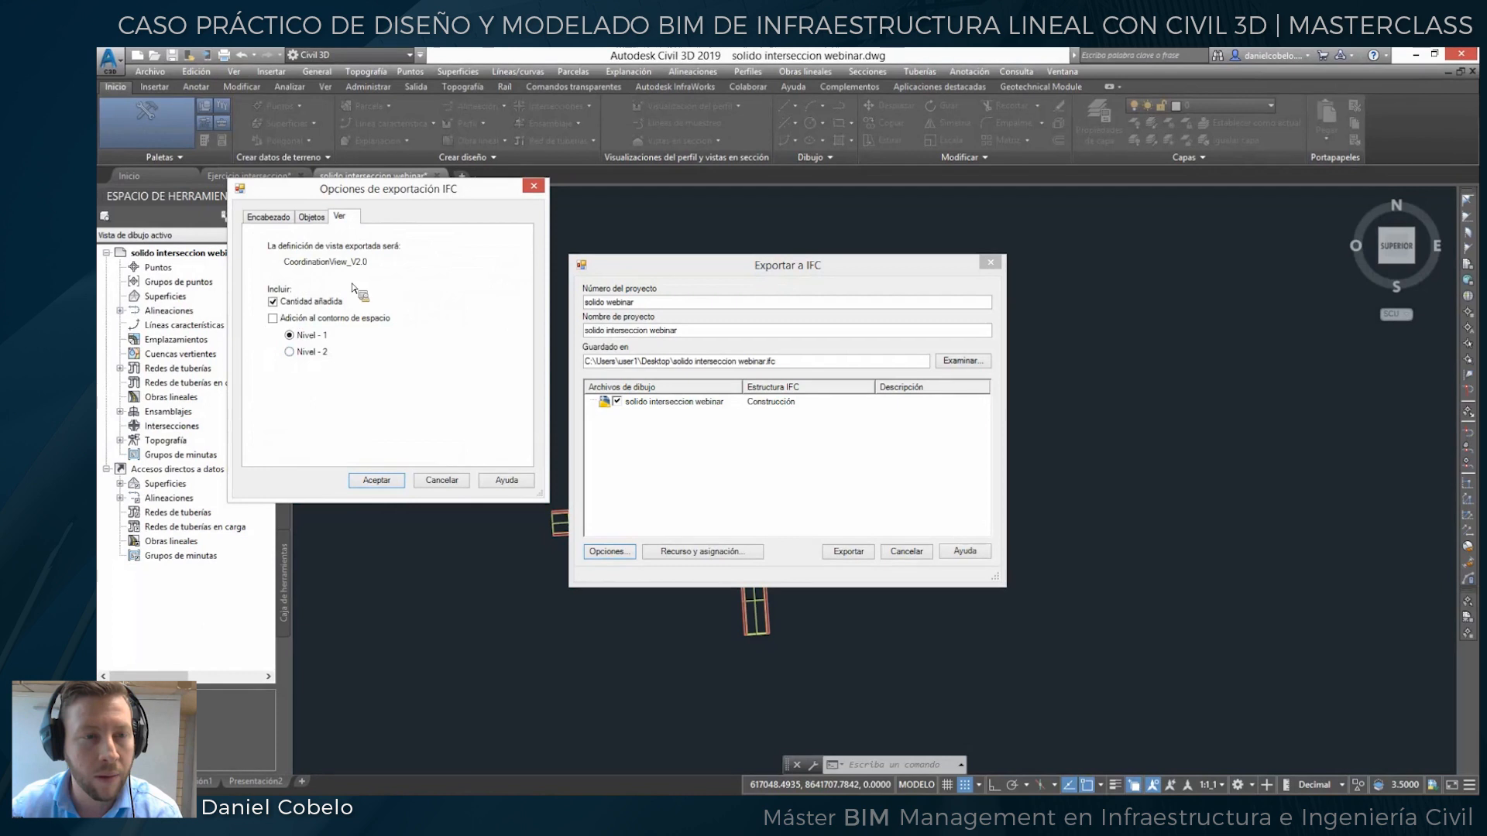
{"action": "left_click", "coordinate": [373, 481]}
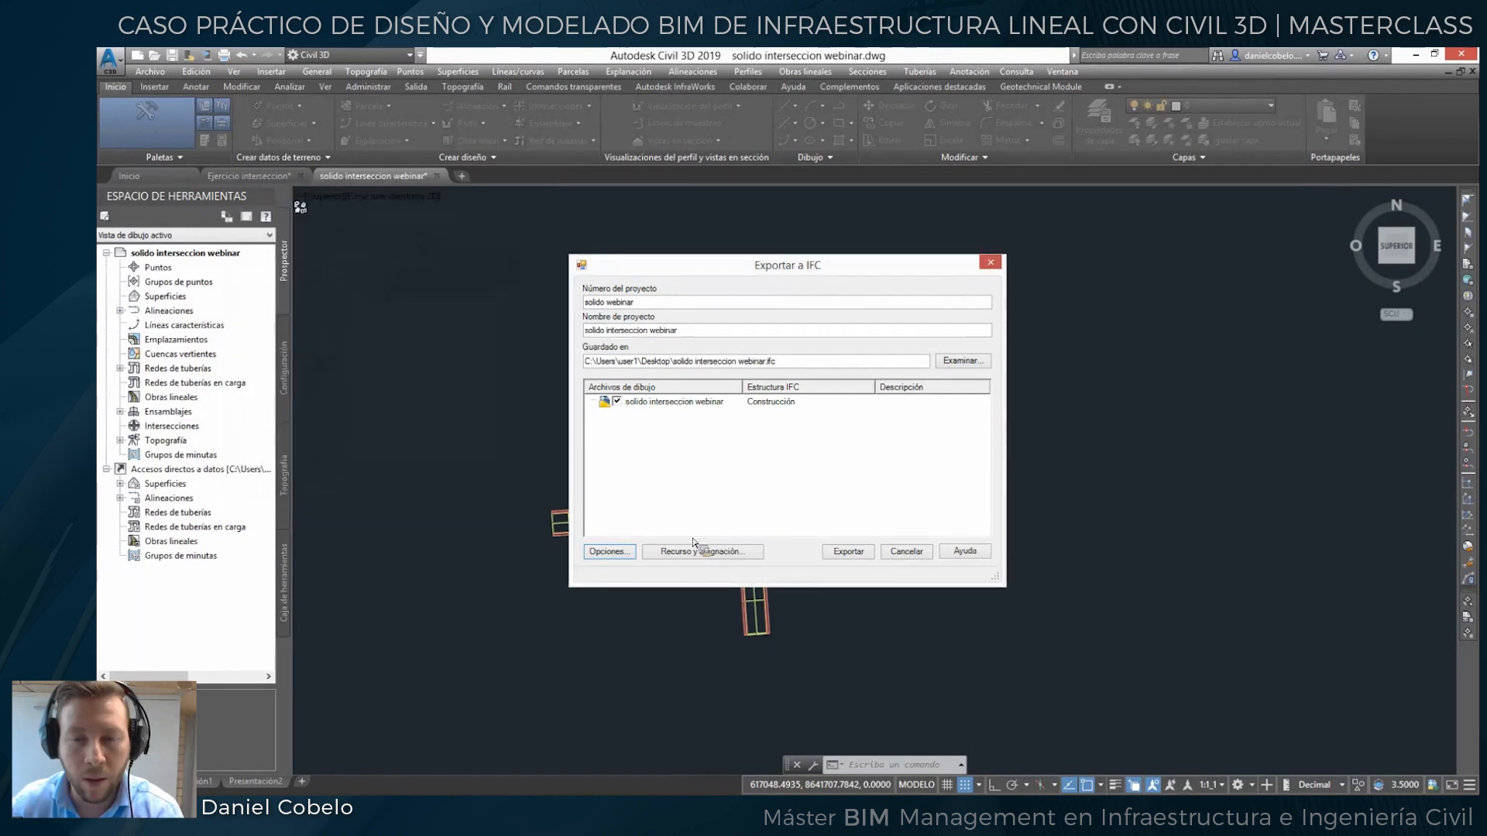
Review and accept the IFC resource, assignment and IfcBuilding settings, and export the drawing to IFC.
{"action": "left_click", "coordinate": [695, 553]}
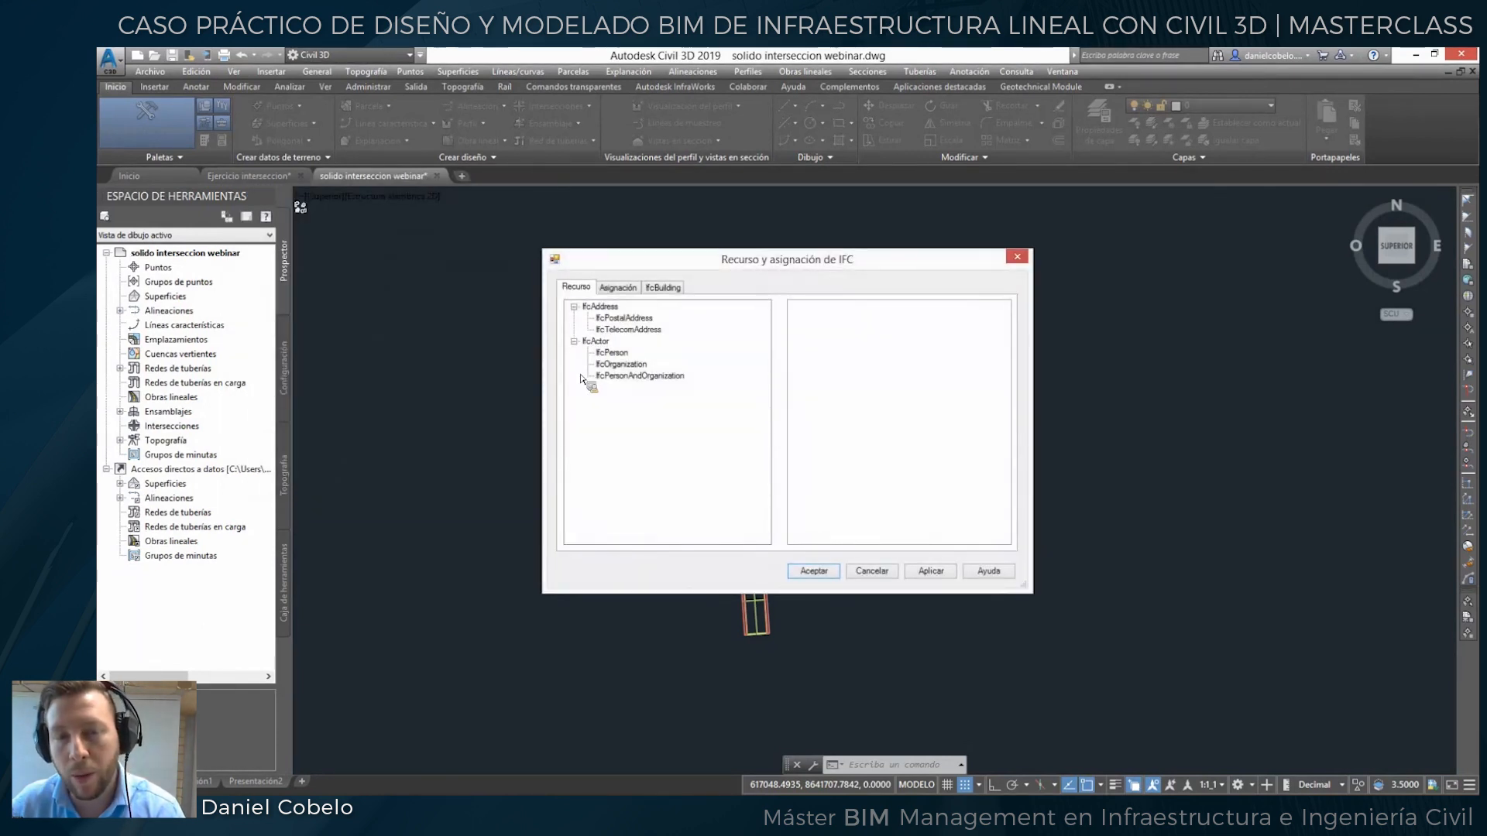
{"action": "left_click", "coordinate": [626, 291]}
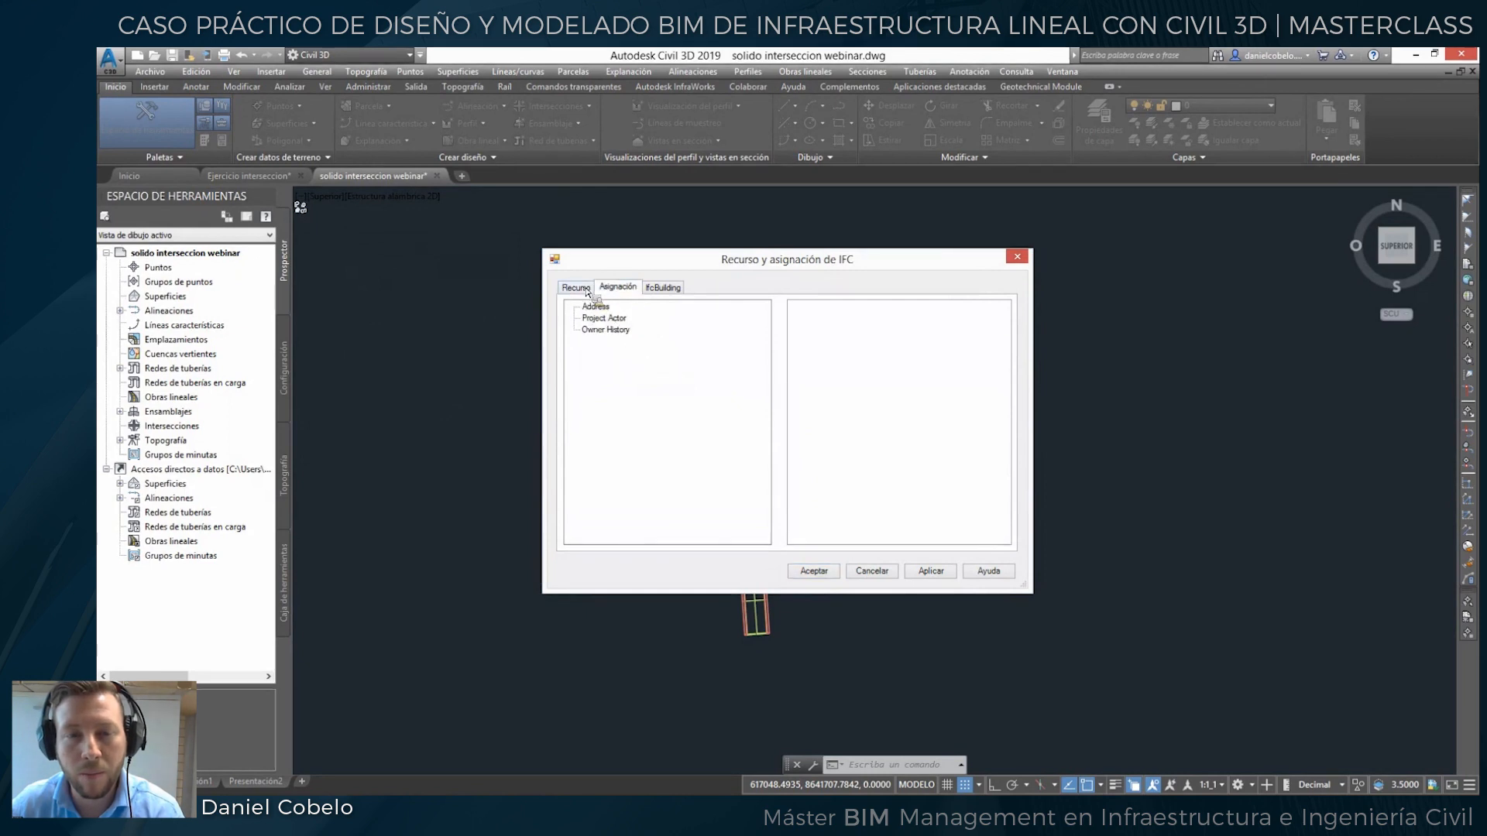
{"action": "left_click", "coordinate": [582, 289]}
{"action": "left_click", "coordinate": [663, 288]}
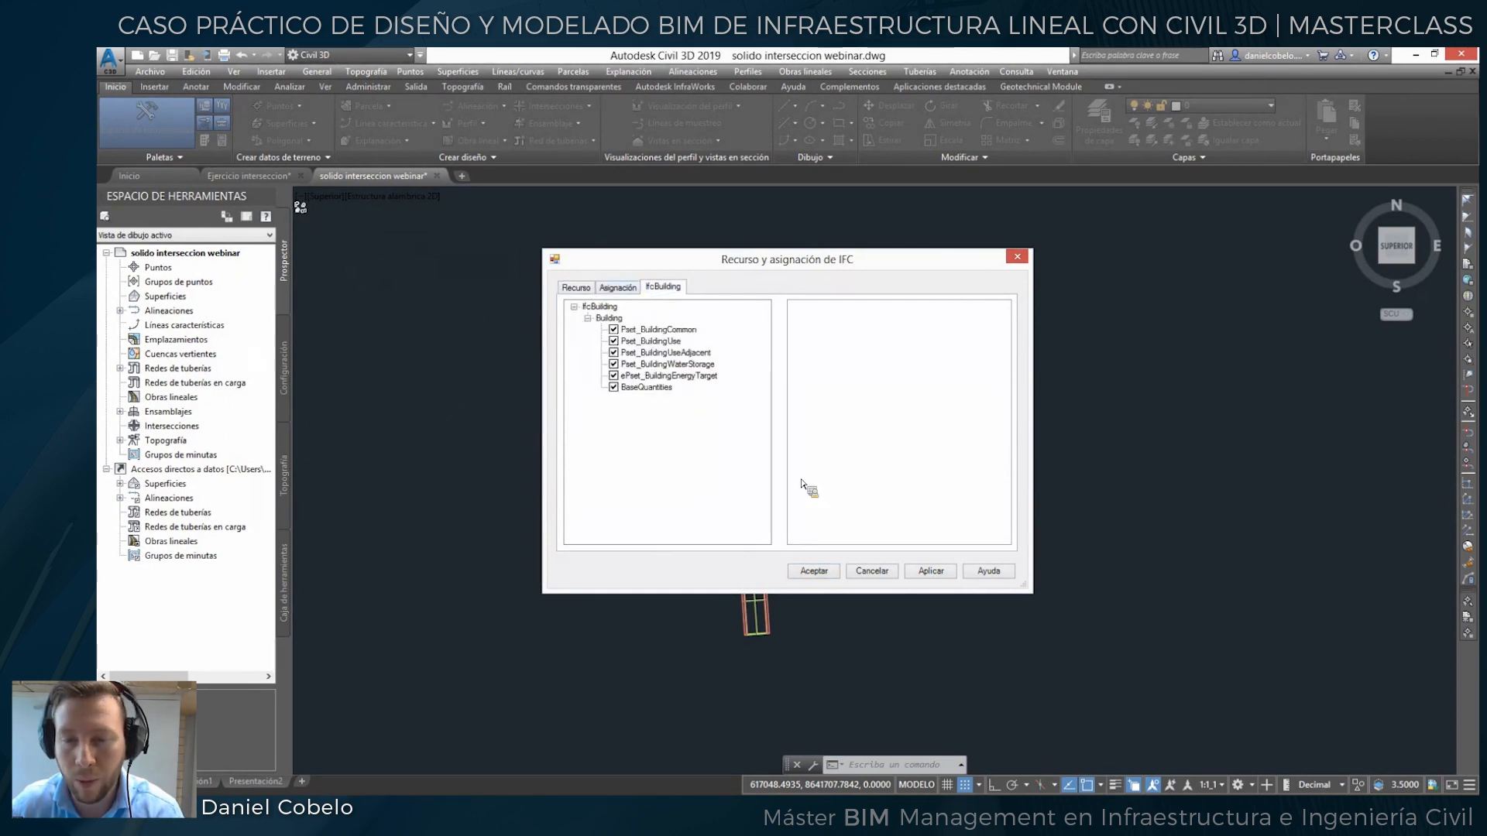
{"action": "left_click", "coordinate": [814, 571]}
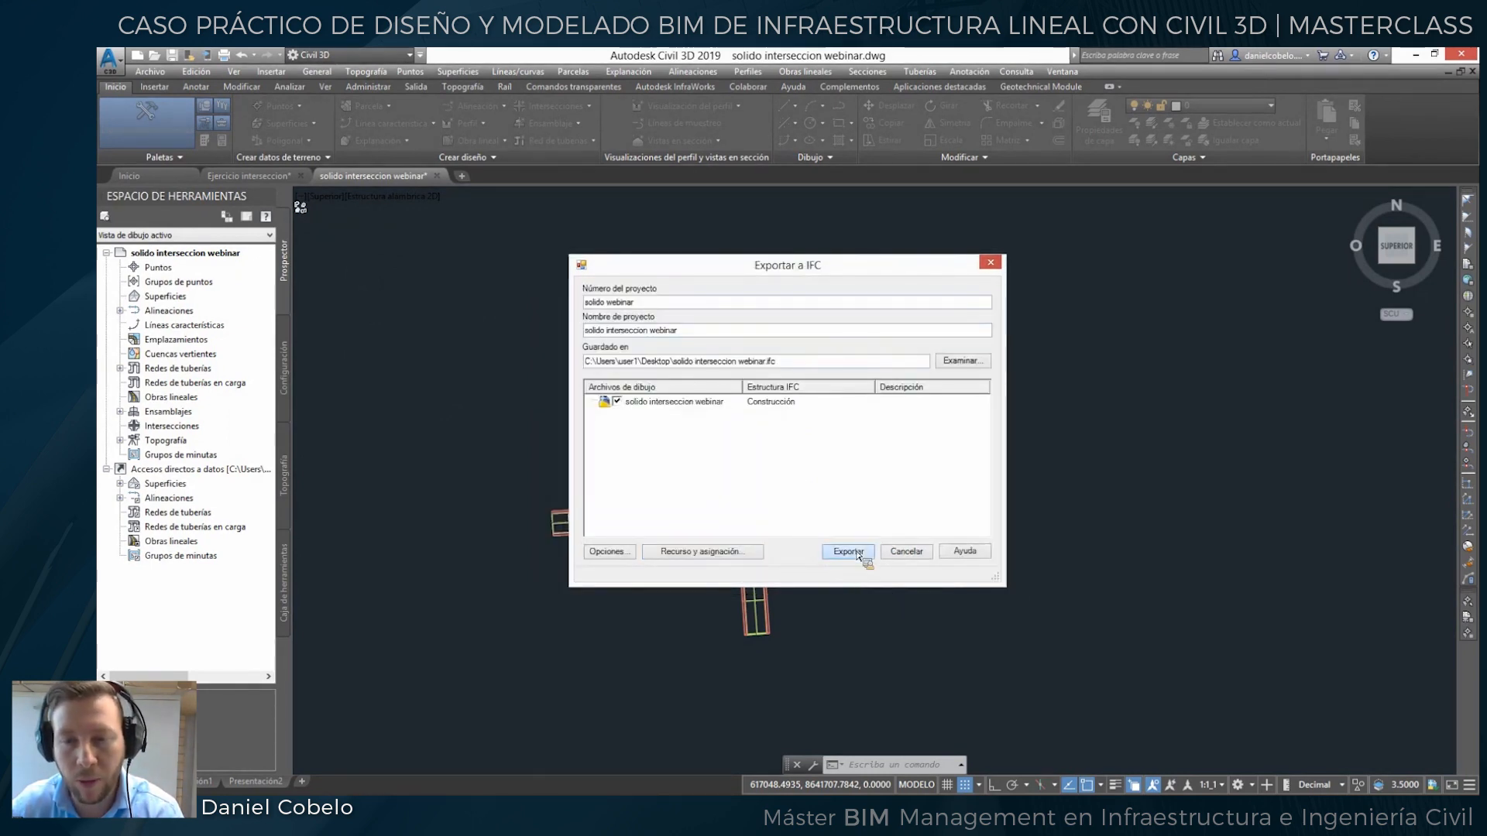
{"action": "left_click", "coordinate": [848, 552]}
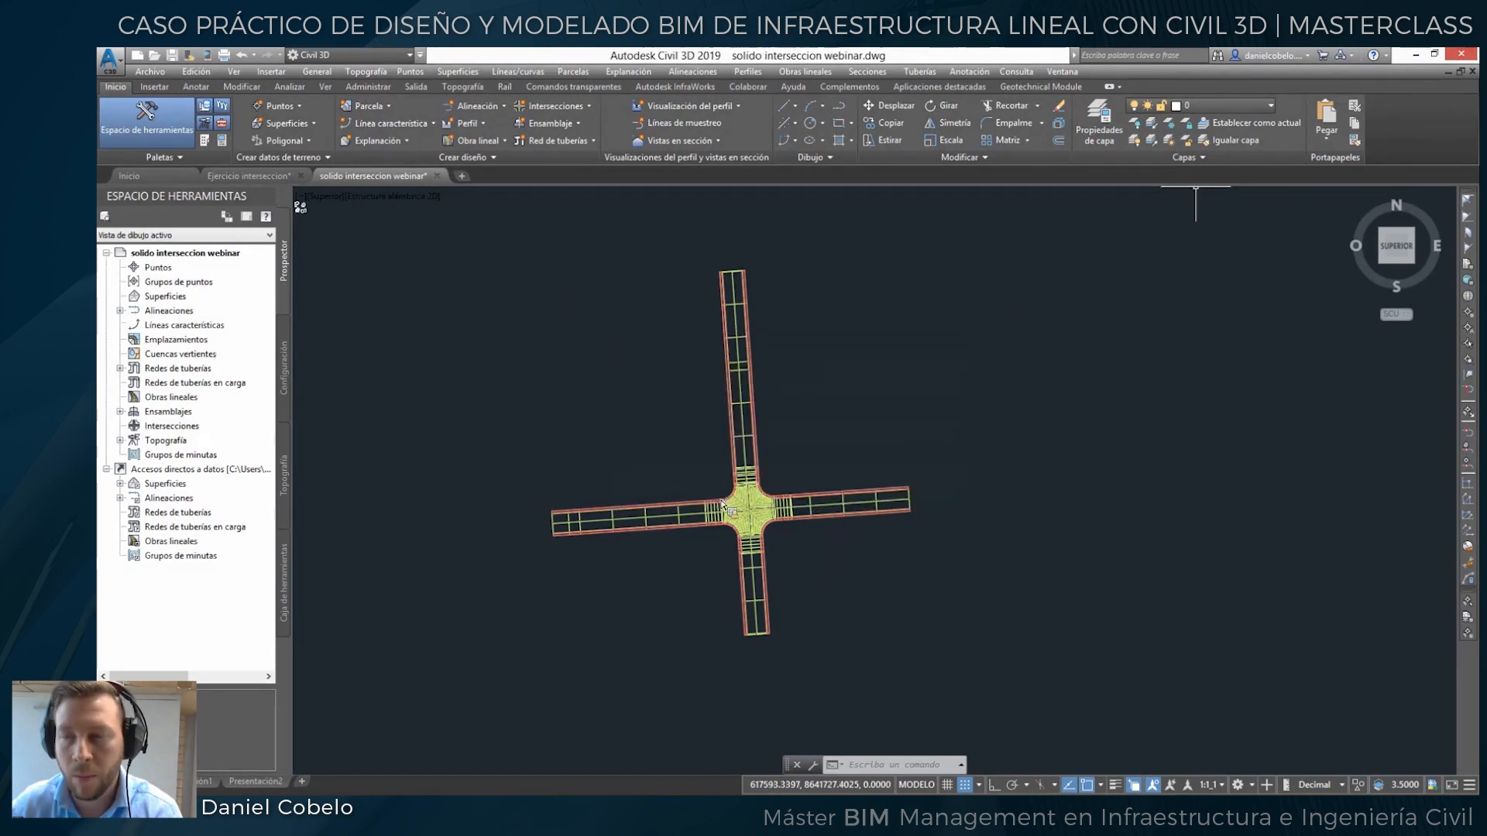
Switch to the desktop and launch Solibri Model Viewer.
{"action": "left_click", "coordinate": [1416, 55]}
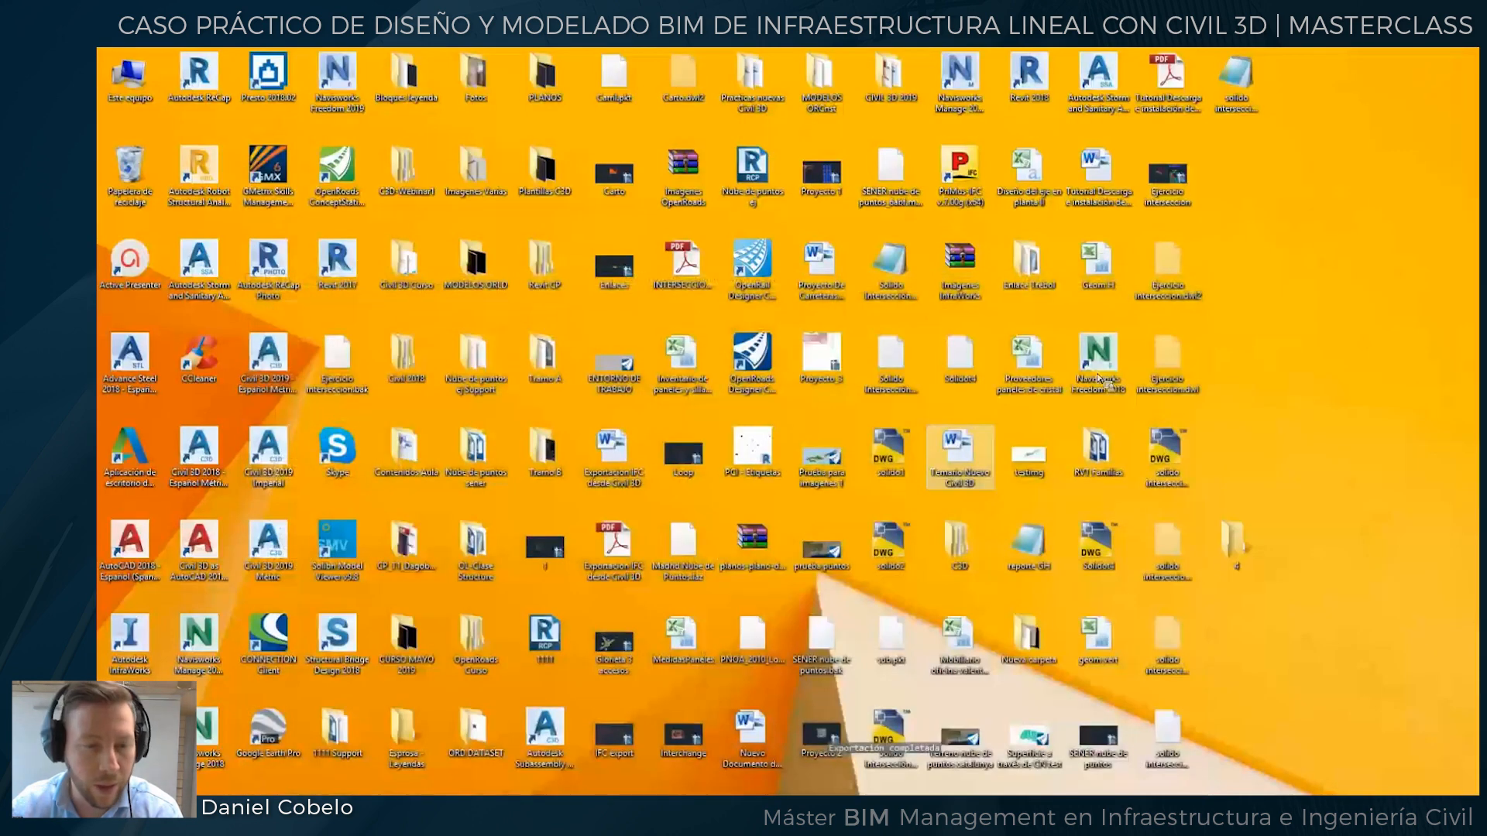
{"action": "double_click", "coordinate": [344, 562]}
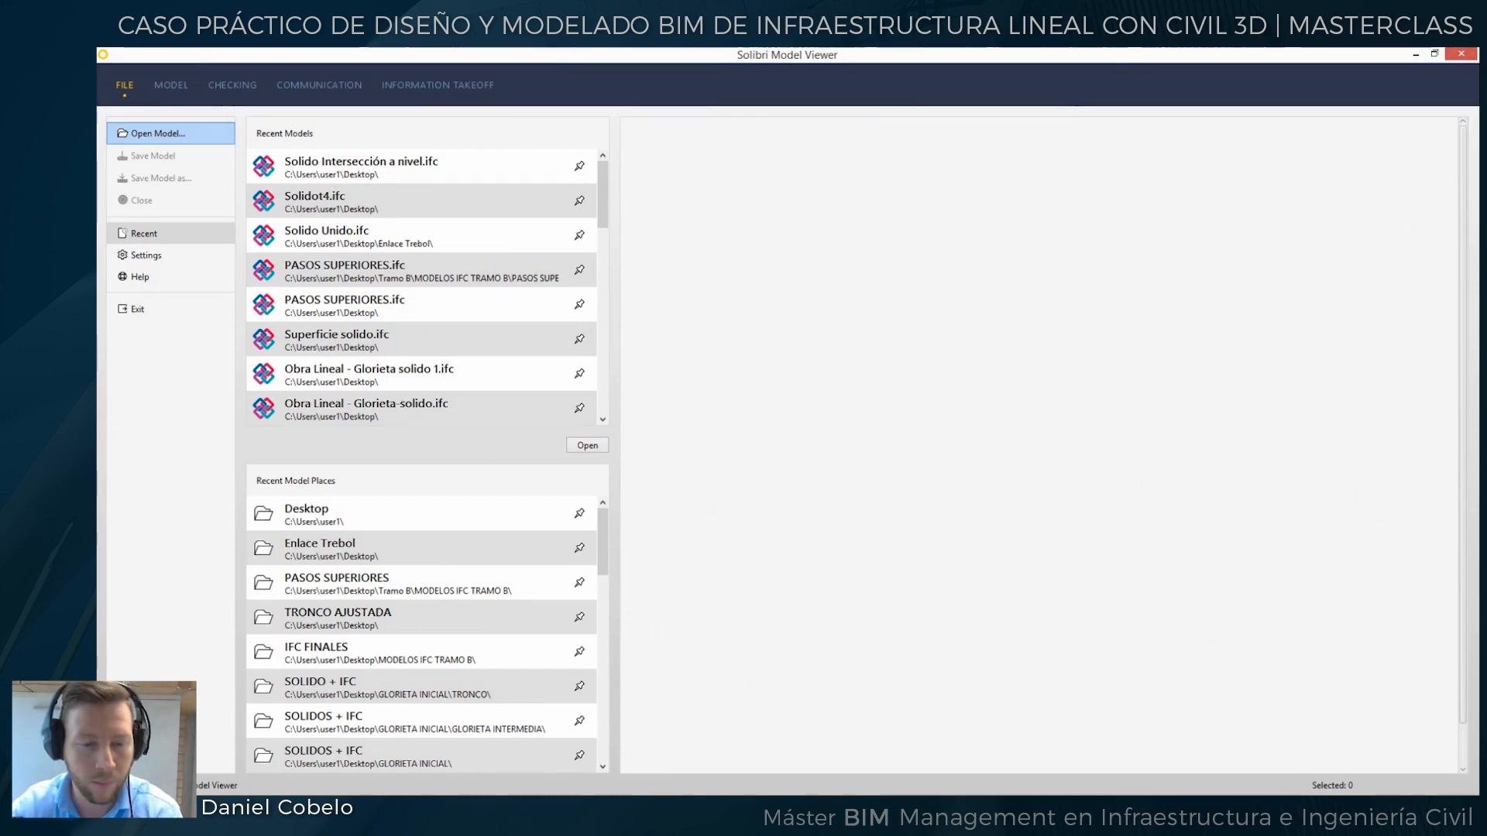
{"action": "left_click", "coordinate": [457, 767]}
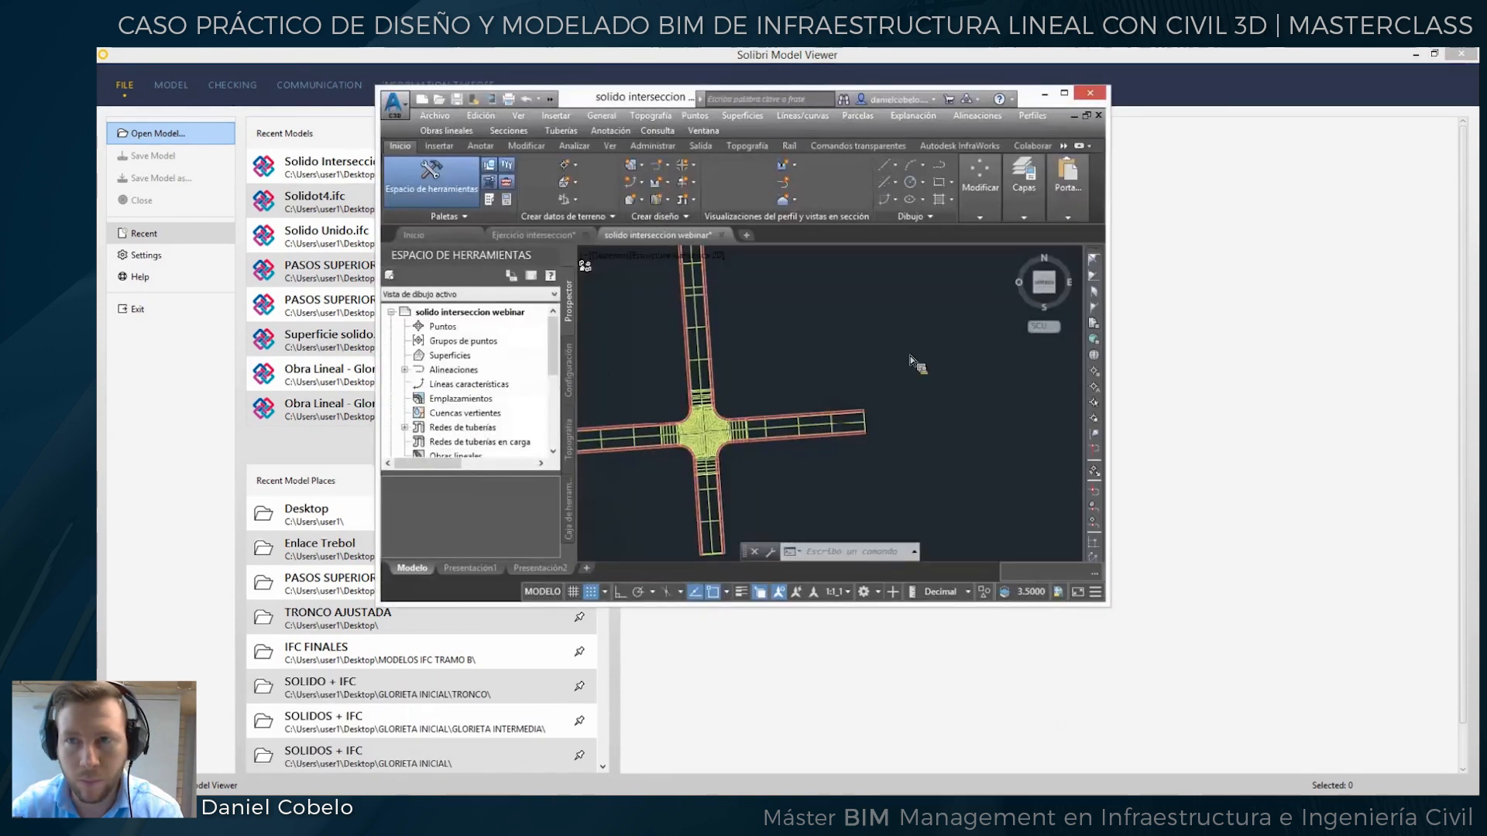
{"action": "left_click", "coordinate": [1064, 93]}
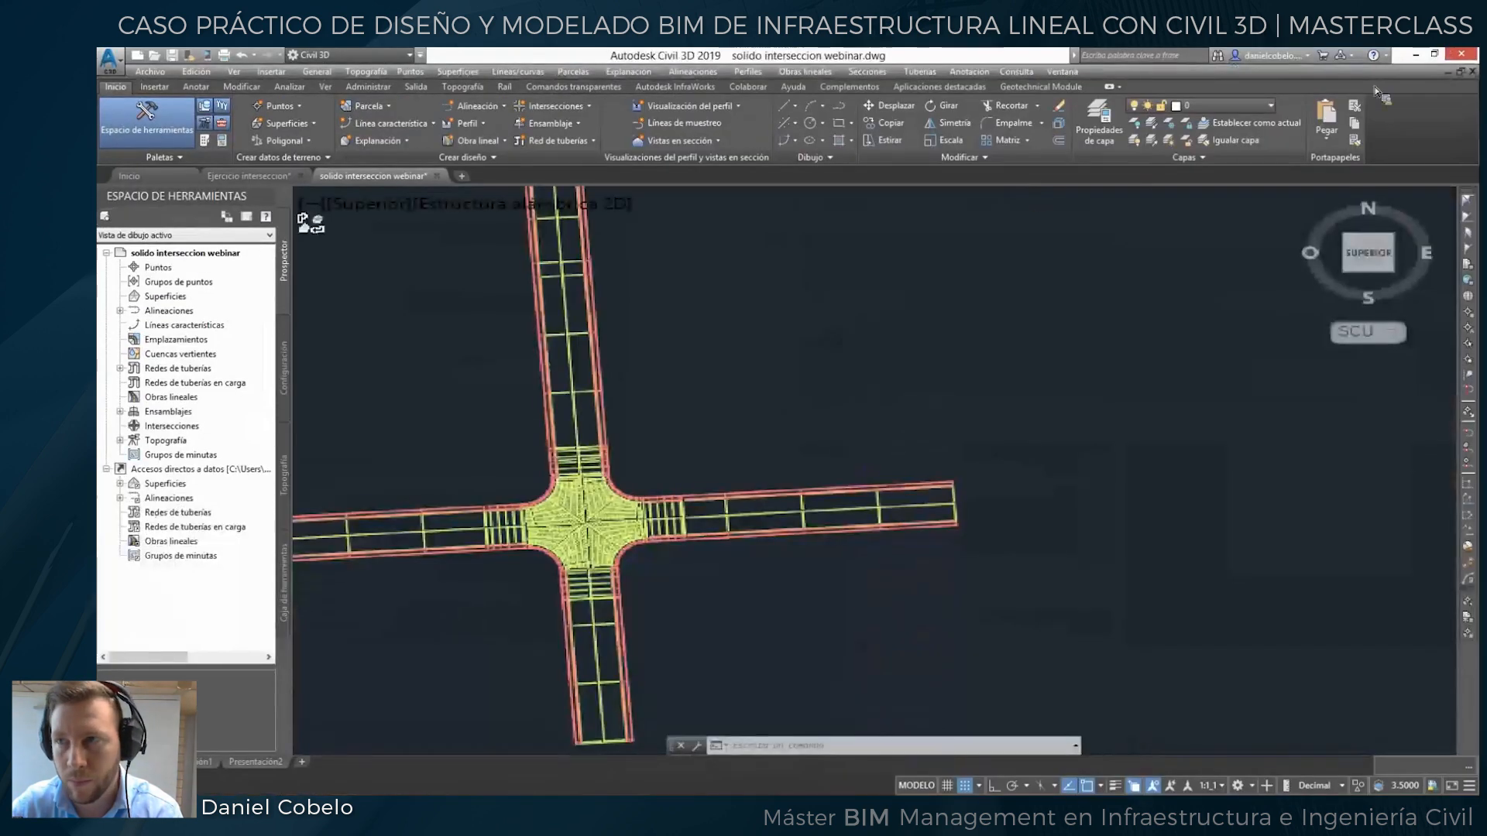
{"action": "left_click", "coordinate": [1416, 55]}
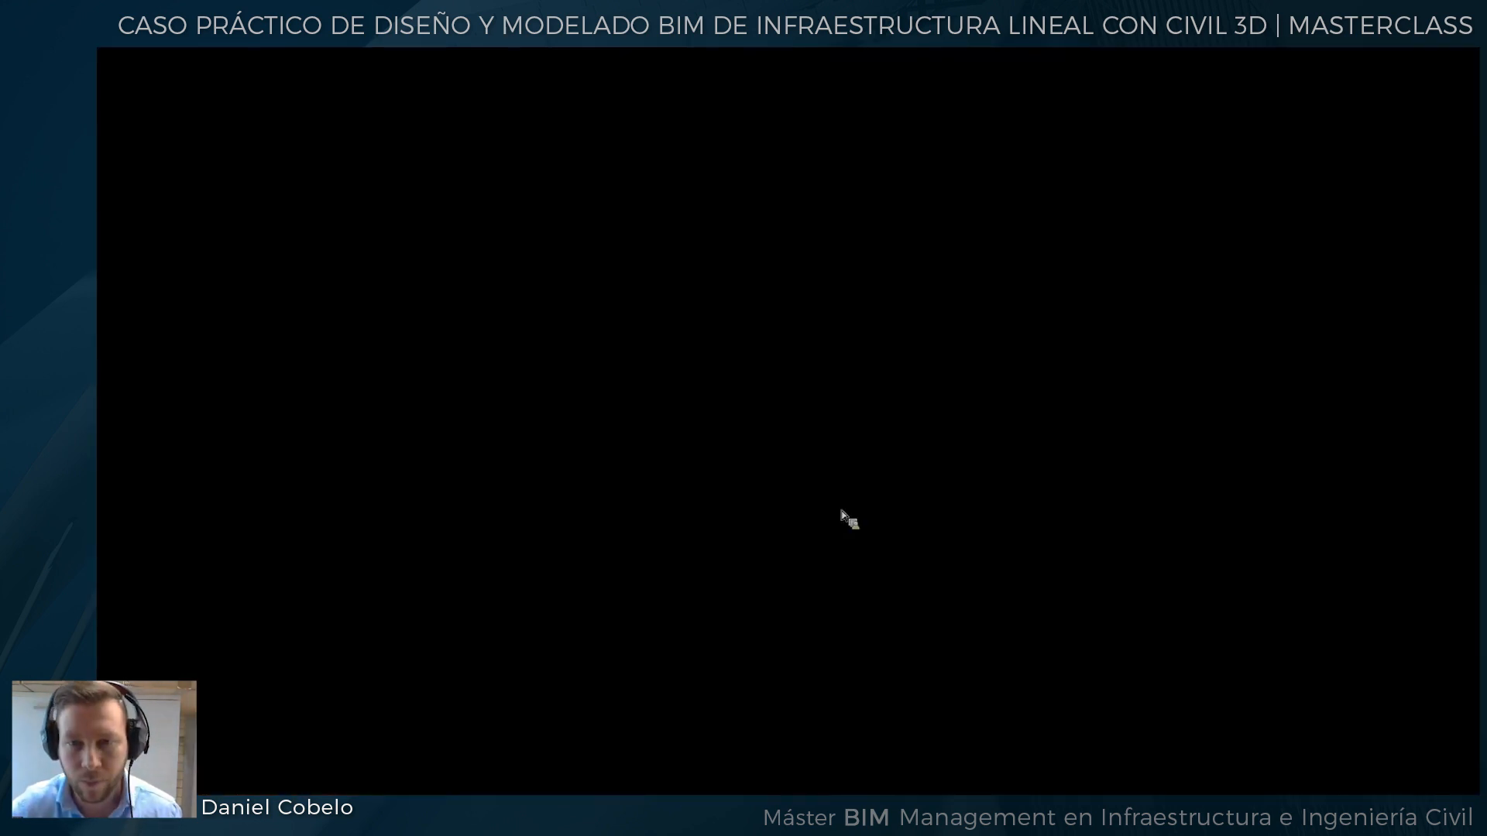
Look through the running processes in Task Manager for the Solibri Model Viewer process.
{"action": "left_click", "coordinate": [780, 442]}
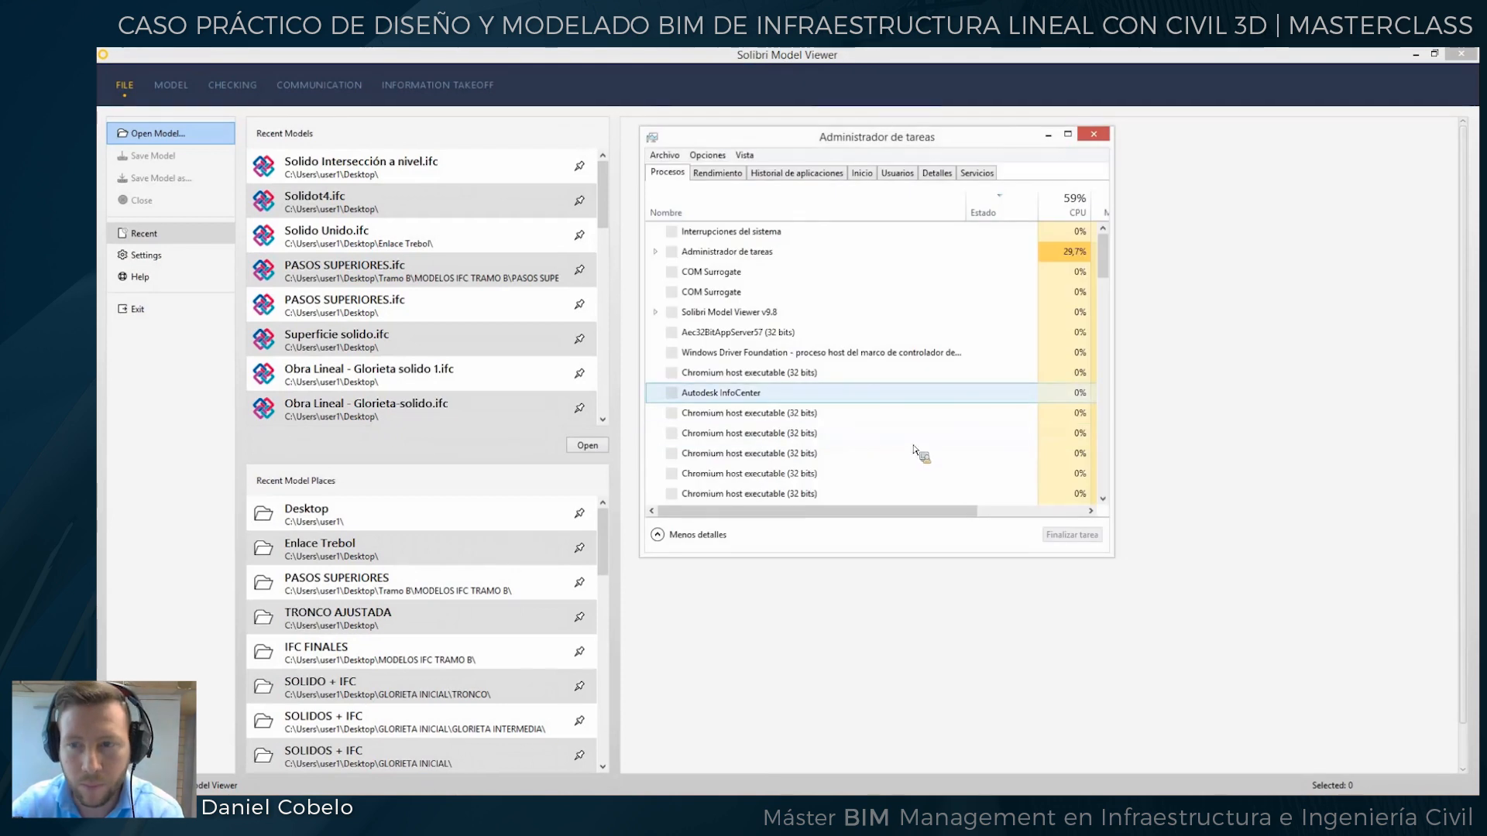
{"action": "left_click_drag", "start_coordinate": [1106, 265], "coordinate": [1109, 380]}
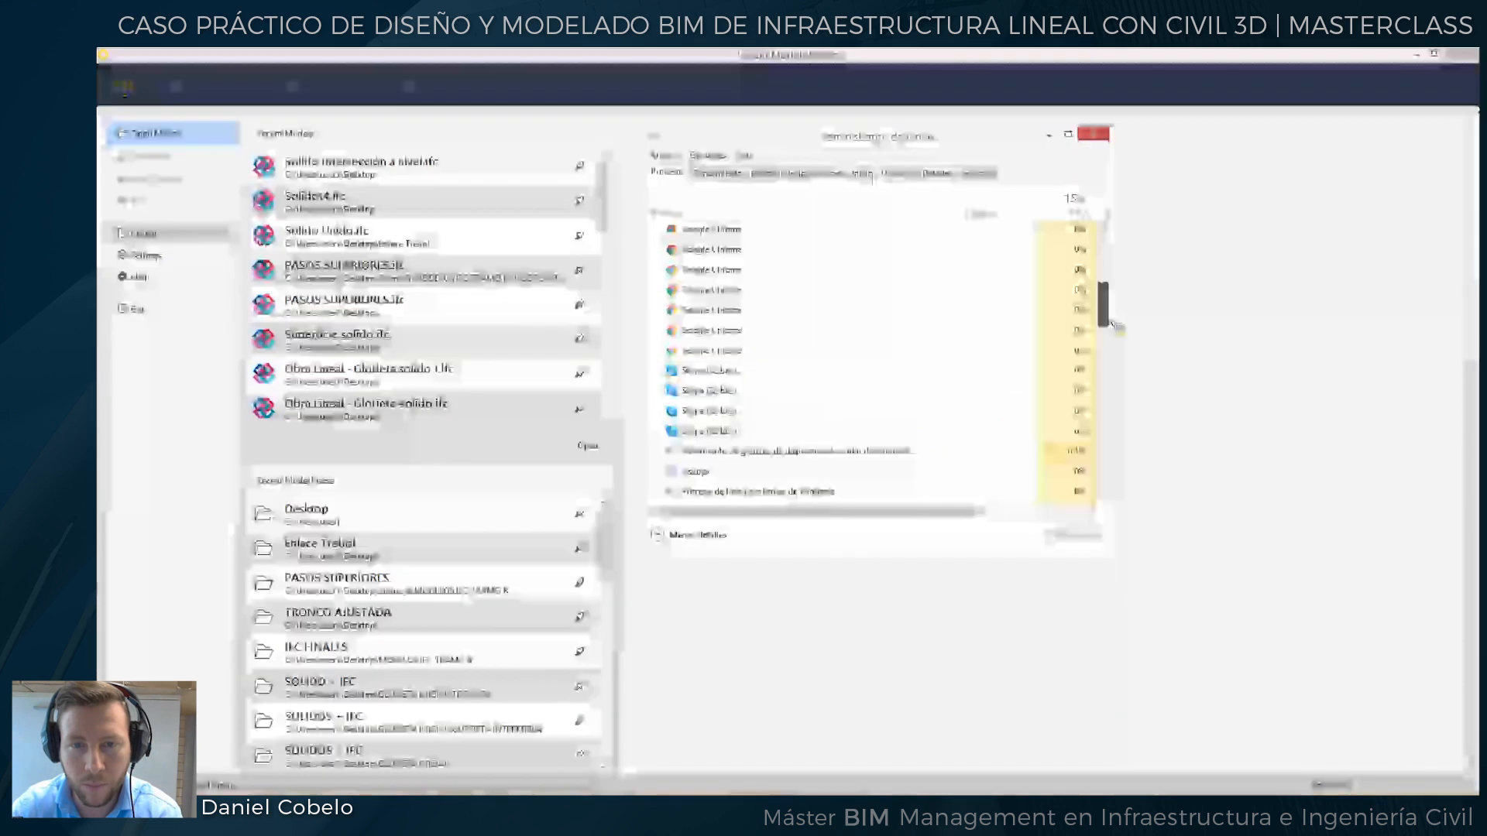
{"action": "left_click", "coordinate": [767, 368]}
{"action": "key", "text": "s"}
{"action": "key", "text": "s"}
{"action": "key", "text": "s"}
{"action": "key", "text": "s"}
{"action": "key", "text": "s"}
{"action": "key", "text": "s"}
{"action": "key", "text": "s"}
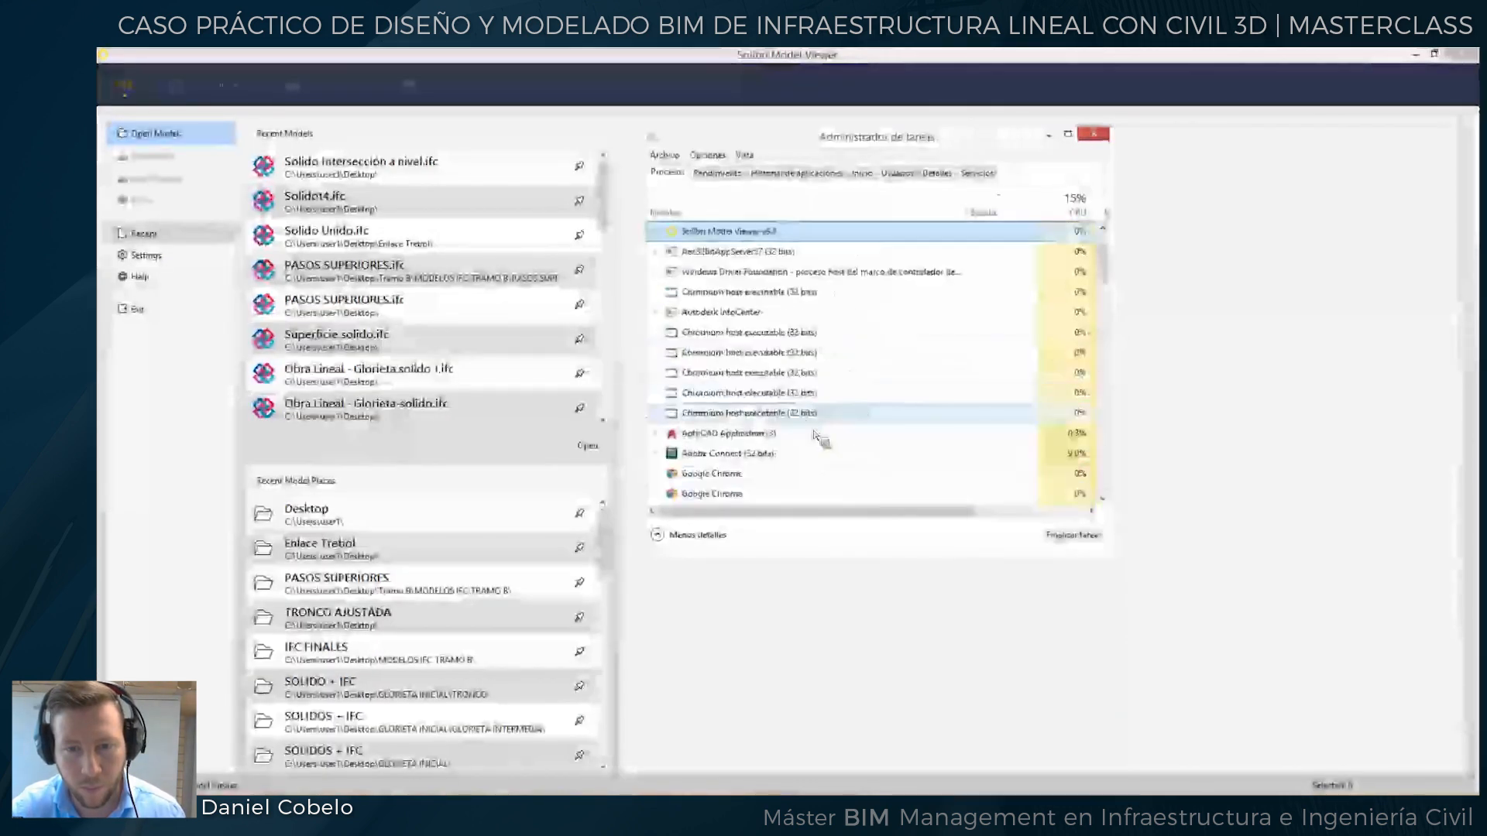
{"action": "key", "text": "s"}
{"action": "key", "text": "s"}
{"action": "key", "text": "s"}
{"action": "key", "text": "s"}
{"action": "key", "text": "s"}
{"action": "key", "text": "s"}
{"action": "key", "text": "s"}
{"action": "key", "text": "s"}
{"action": "key", "text": "s"}
{"action": "key", "text": "s"}
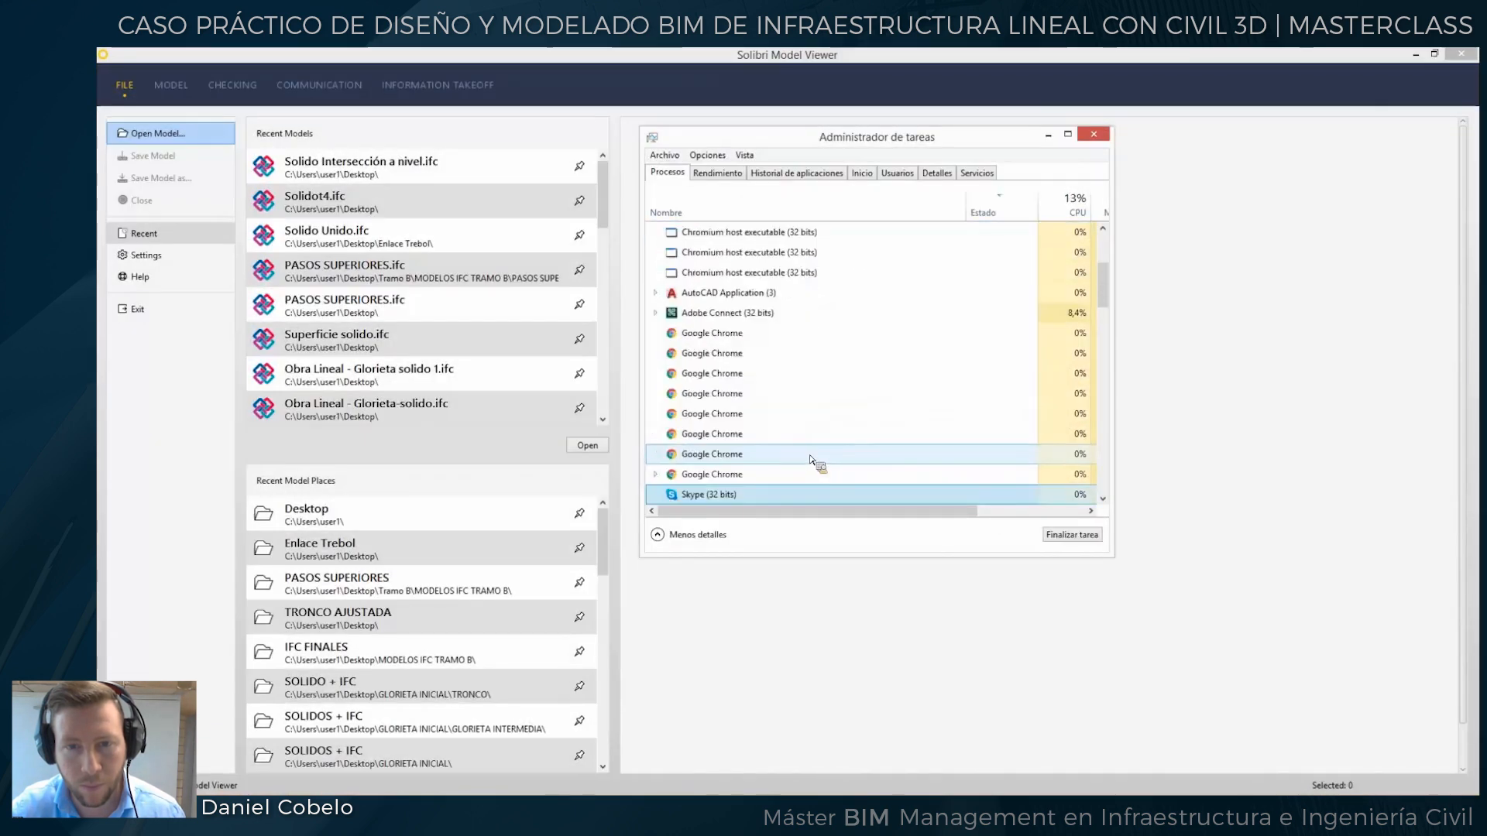
{"action": "scroll", "coordinate": [811, 460], "scroll_direction": "up", "scroll_amount": 1}
{"action": "key", "text": "s"}
{"action": "key", "text": "s"}
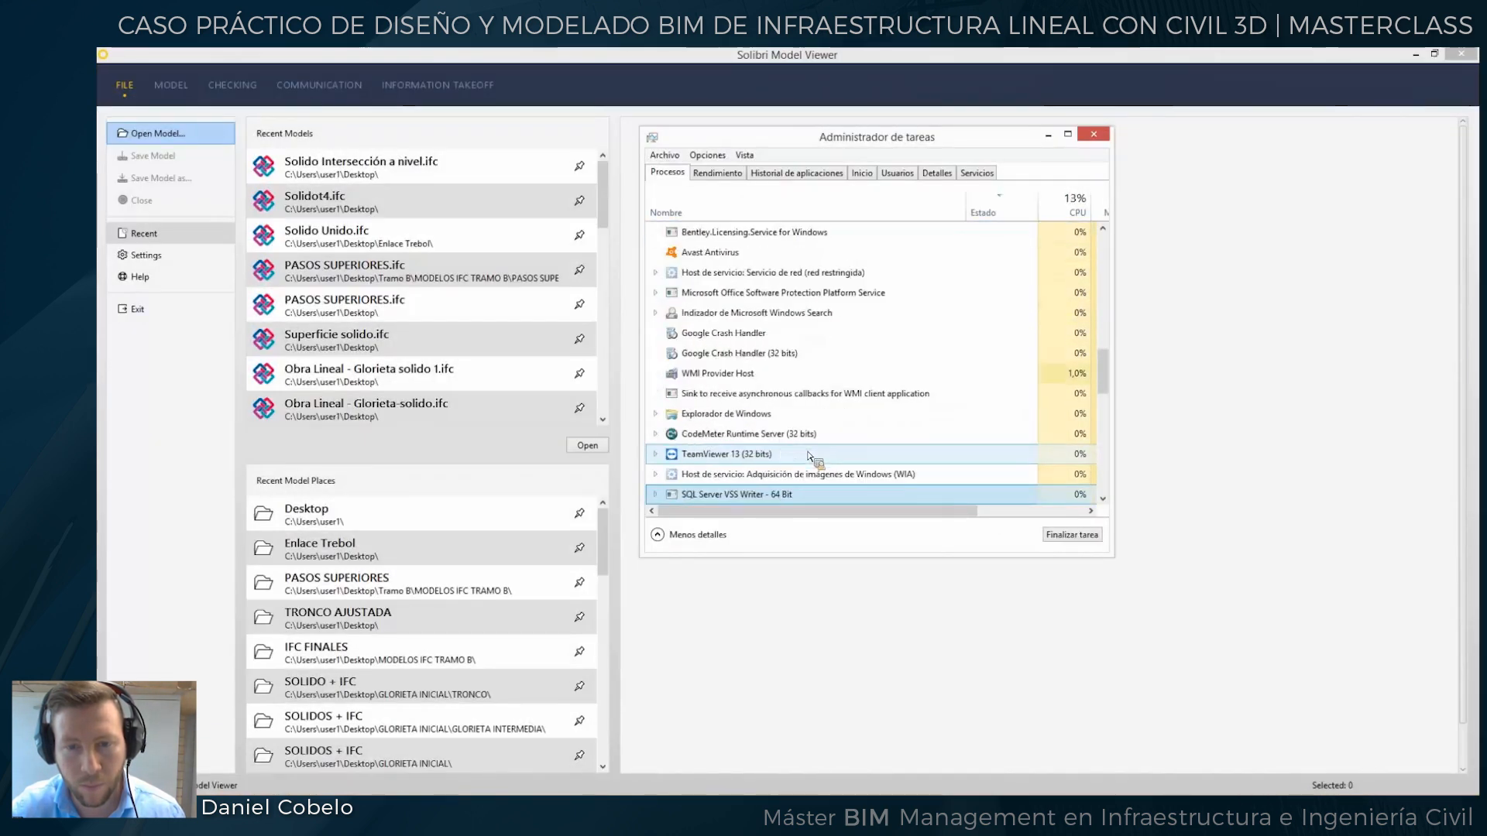
{"action": "key", "text": "s"}
{"action": "key", "text": "s"}
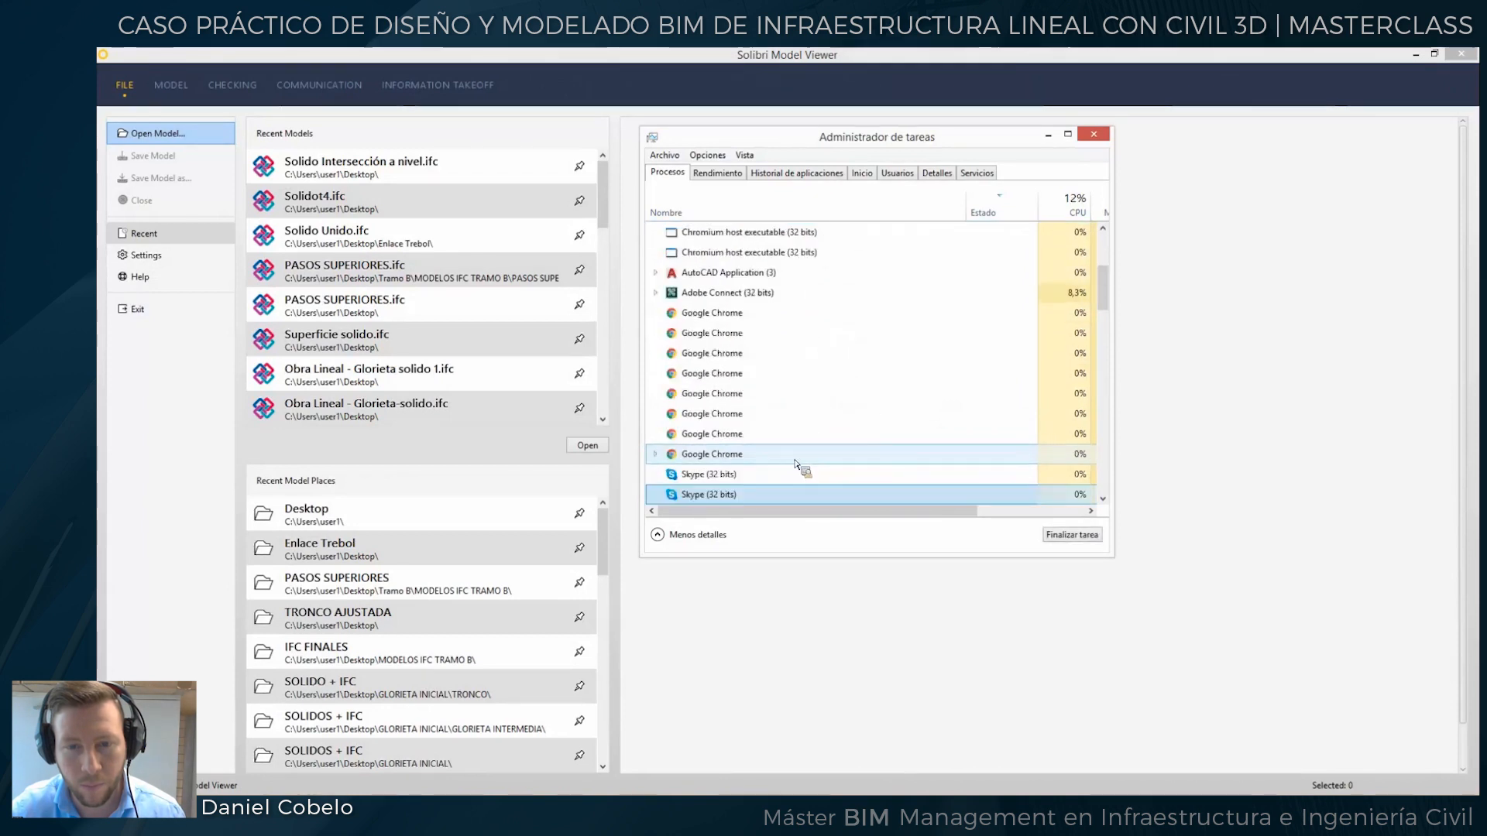
{"action": "key", "text": "s"}
{"action": "key", "text": "s"}
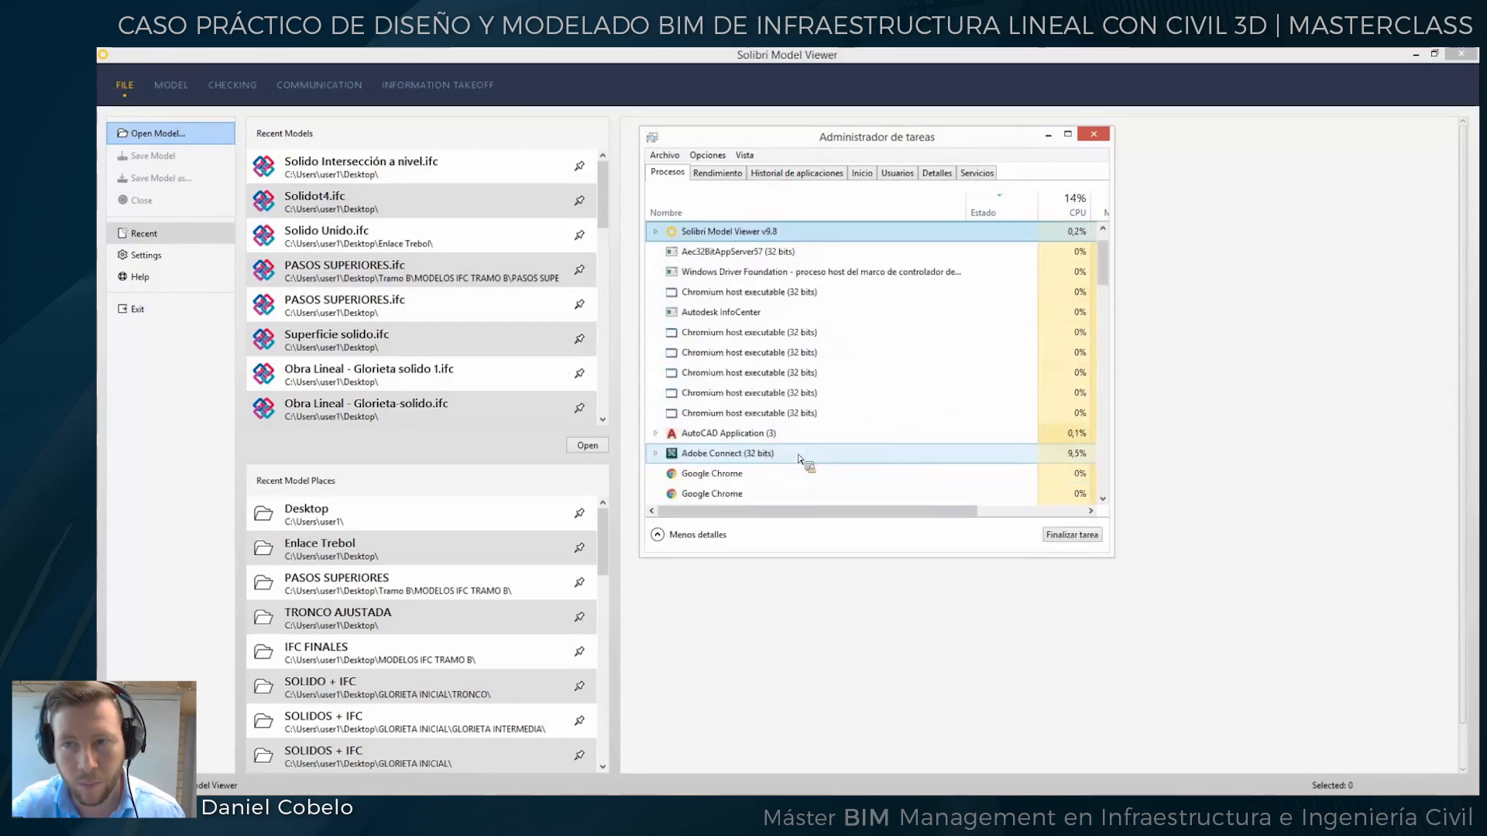
{"action": "left_click", "coordinate": [1093, 134]}
Try to close the Solibri Model Viewer window and check the running processes again in Task Manager.
{"action": "right_click", "coordinate": [567, 810]}
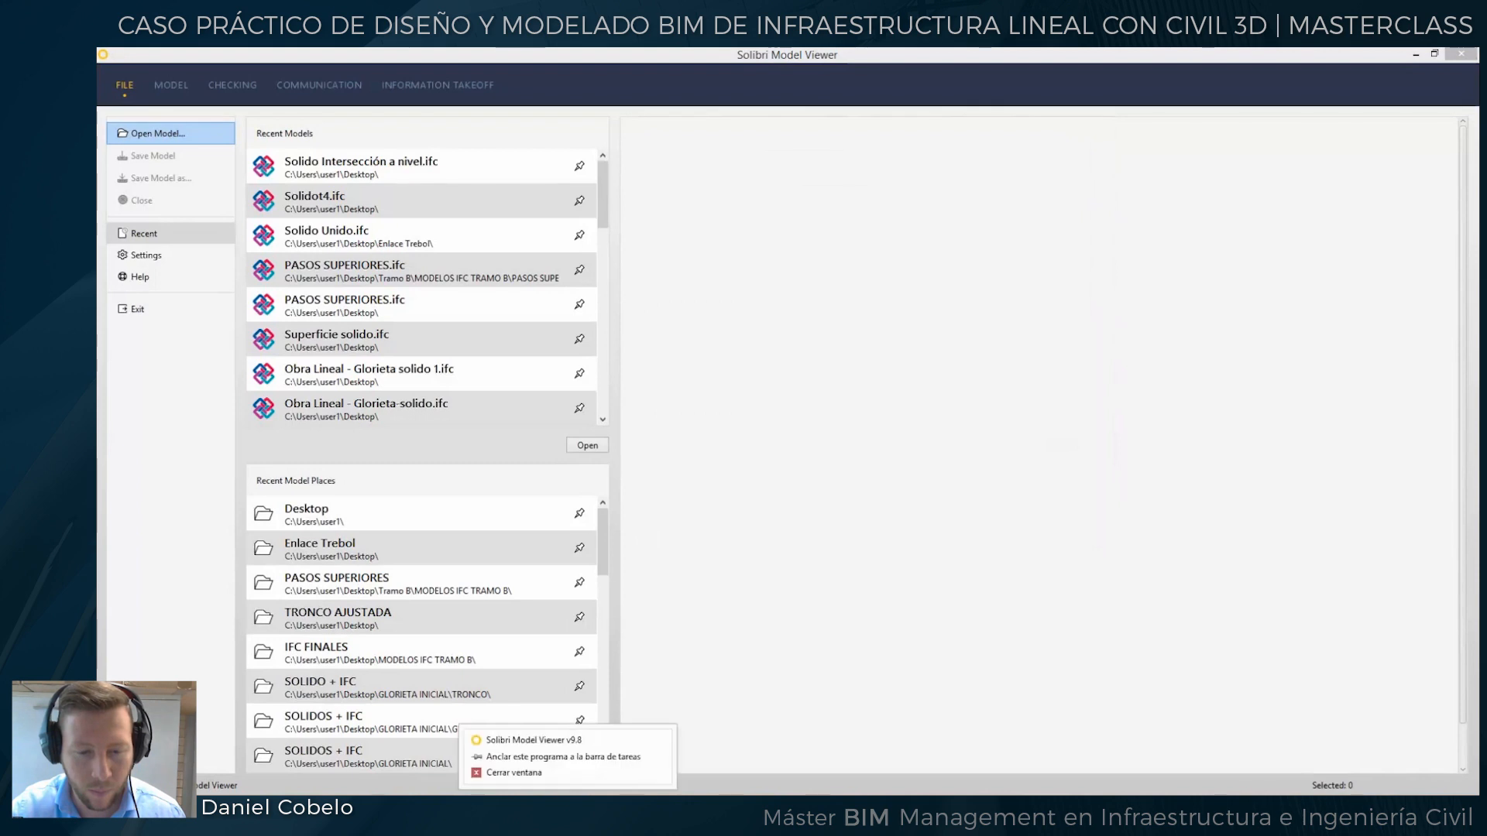
{"action": "left_click", "coordinate": [521, 776]}
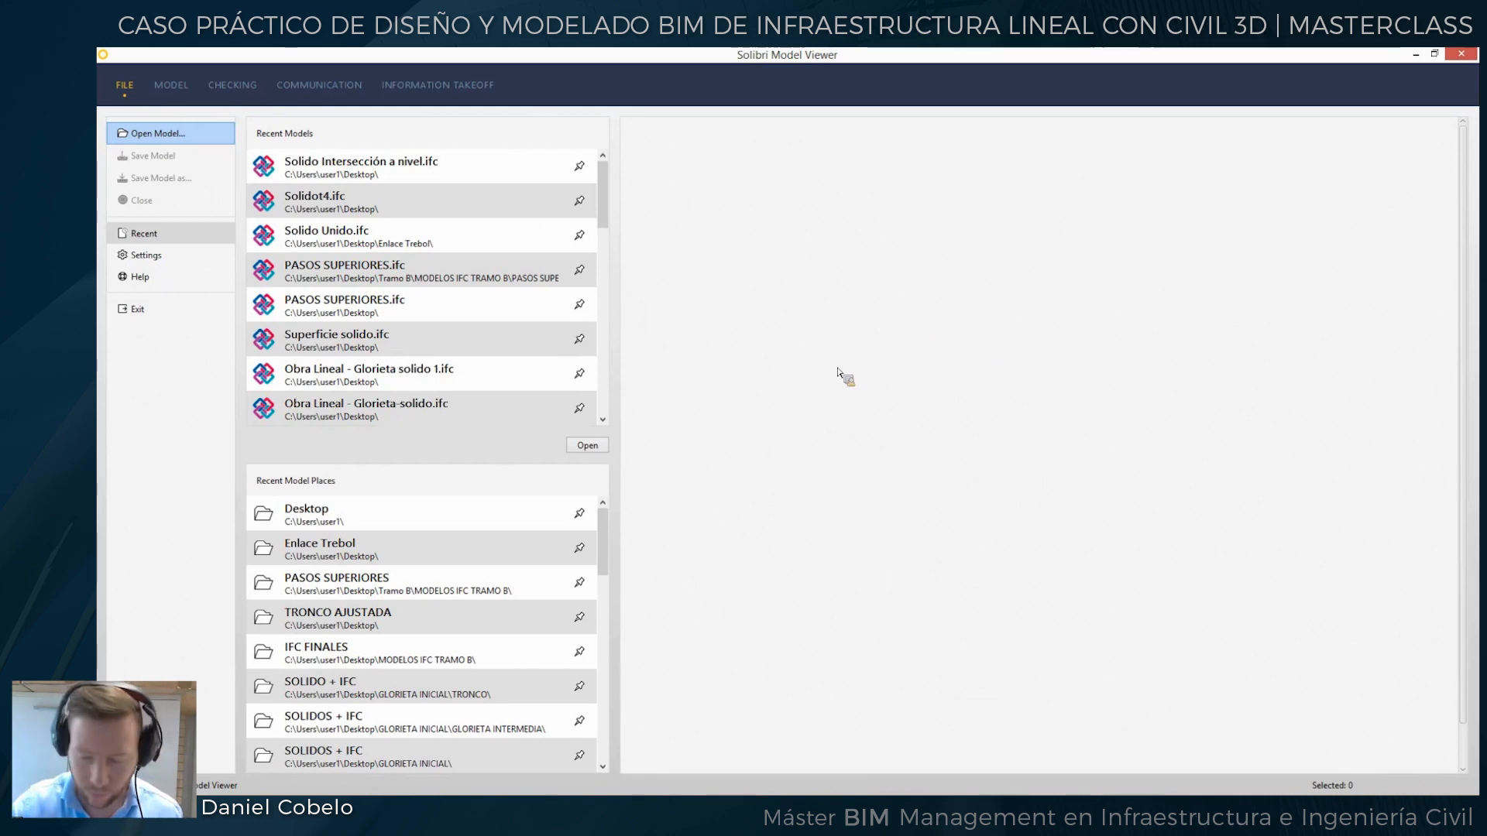
{"action": "key", "text": "ctrl+alt+Delete"}
{"action": "left_click", "coordinate": [745, 436]}
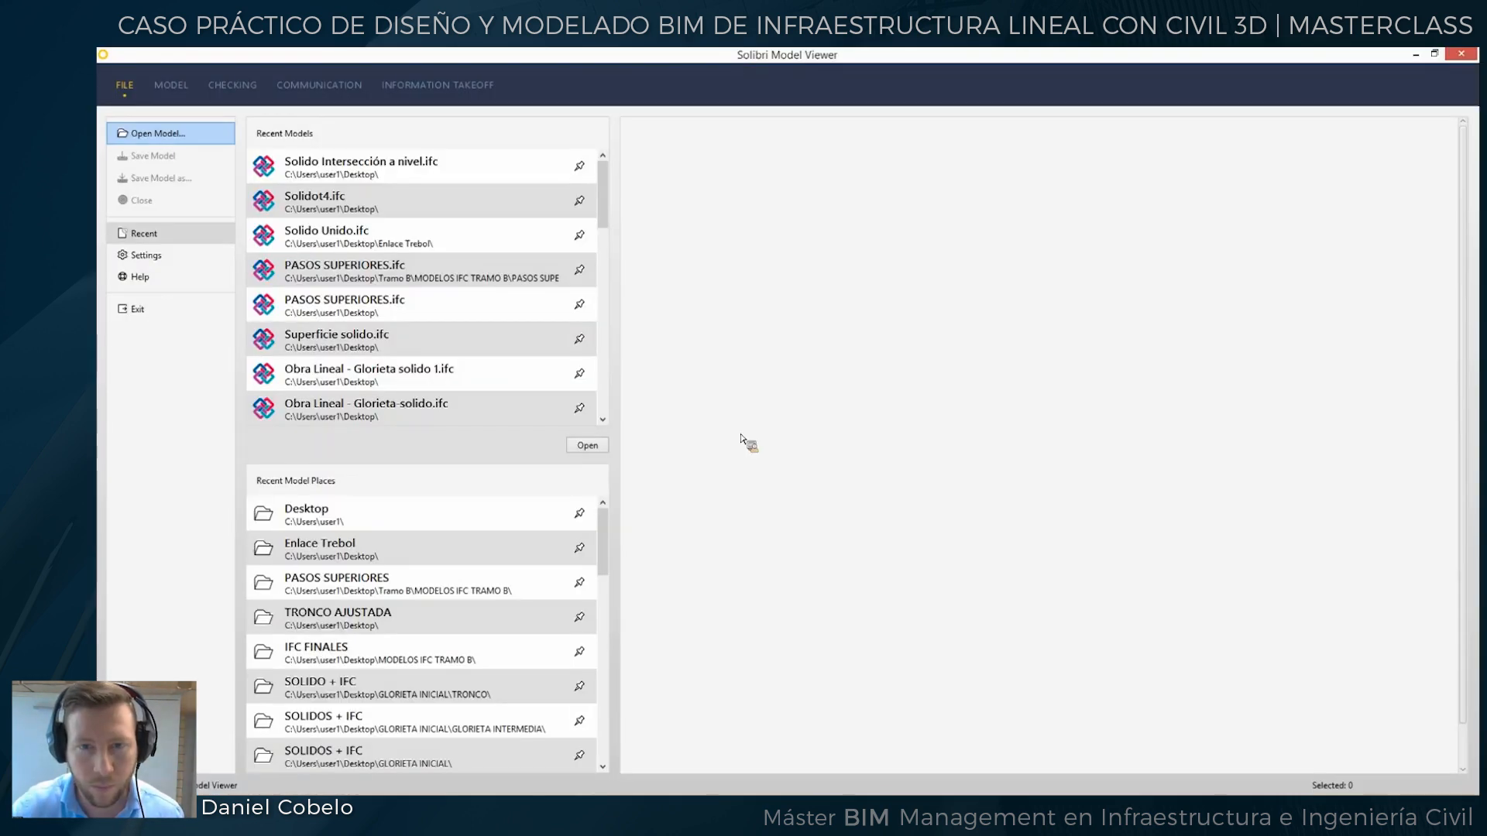
{"action": "scroll", "coordinate": [1110, 277], "scroll_direction": "down", "scroll_amount": 1}
{"action": "left_click_drag", "start_coordinate": [1110, 277], "coordinate": [1119, 440]}
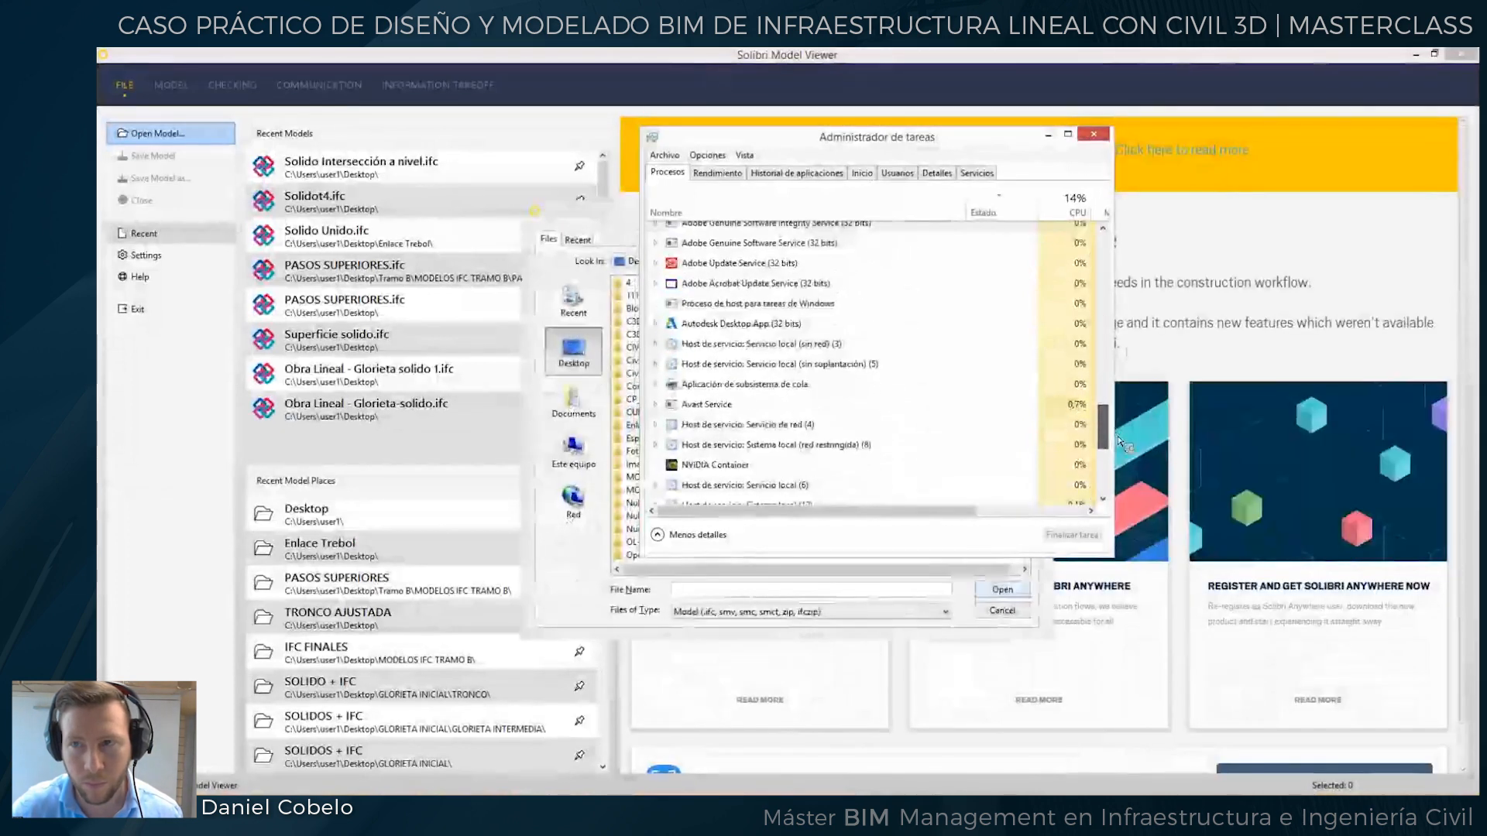
{"action": "left_click", "coordinate": [1093, 134]}
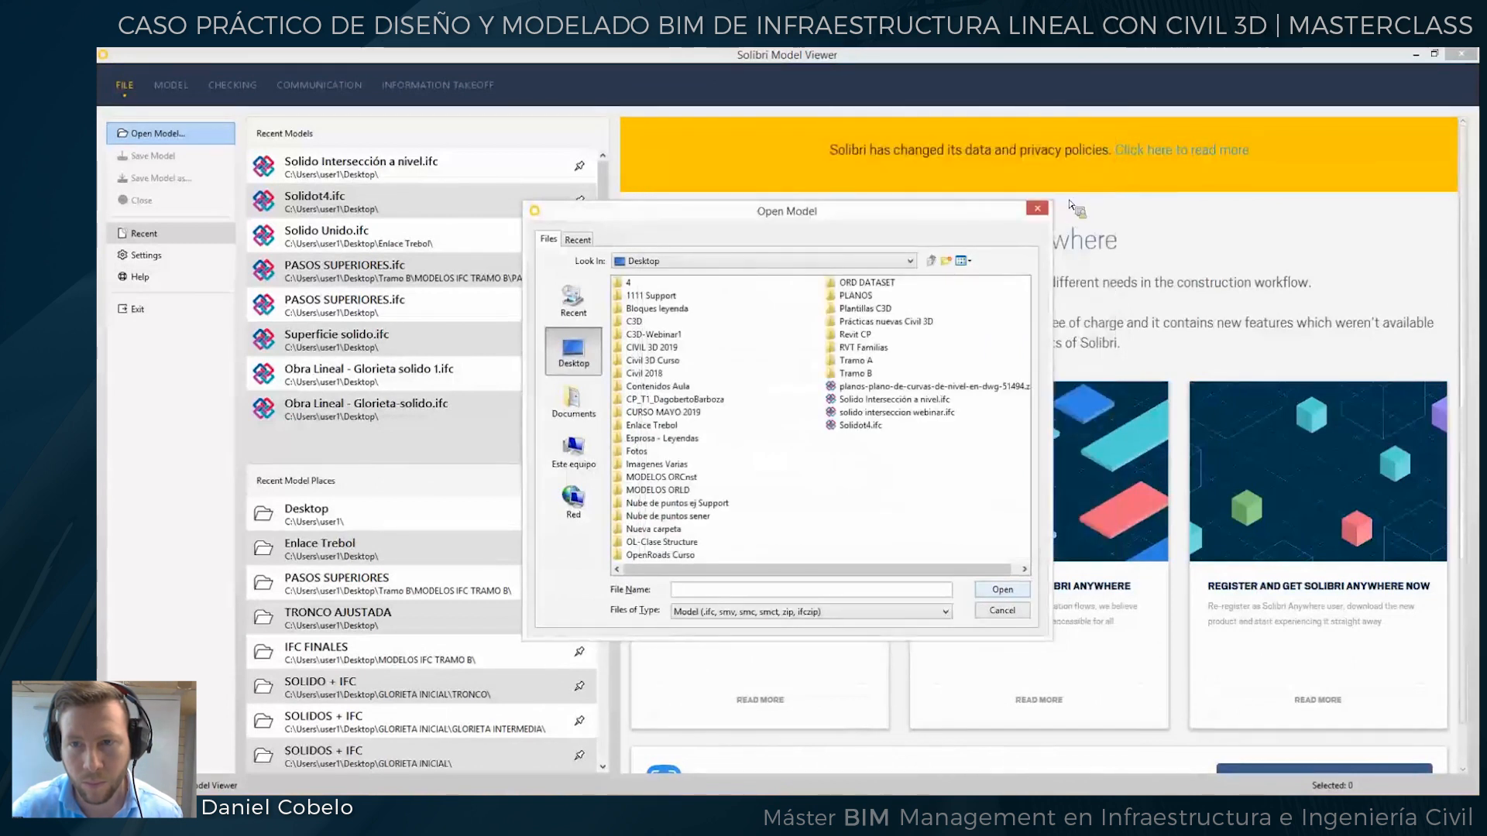
{"action": "left_click", "coordinate": [1036, 210]}
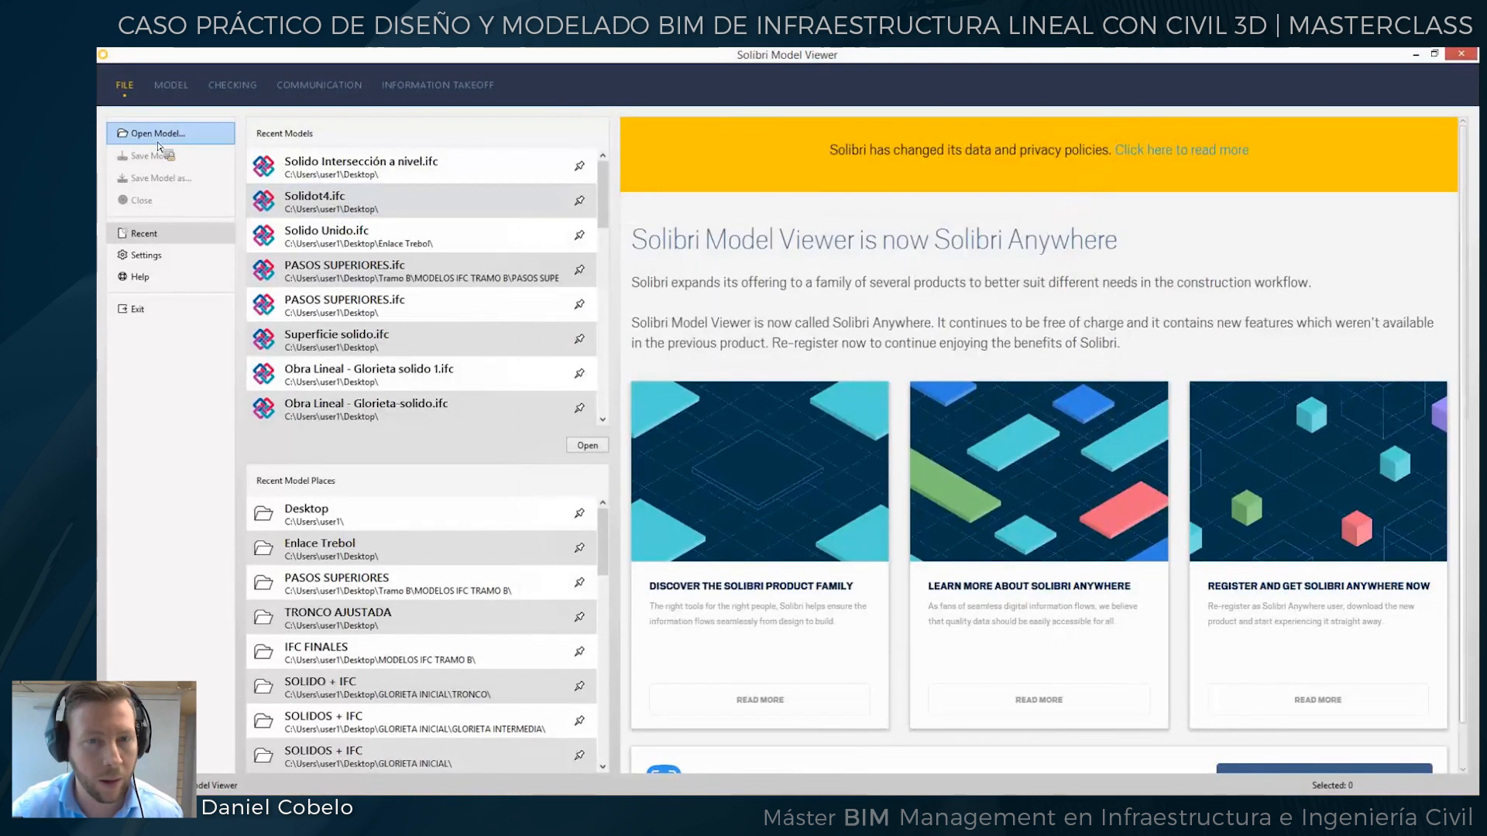
Open the model solido interseccion webinar.ifc from the Desktop folder in Solibri Model Viewer.
{"action": "left_click", "coordinate": [155, 134]}
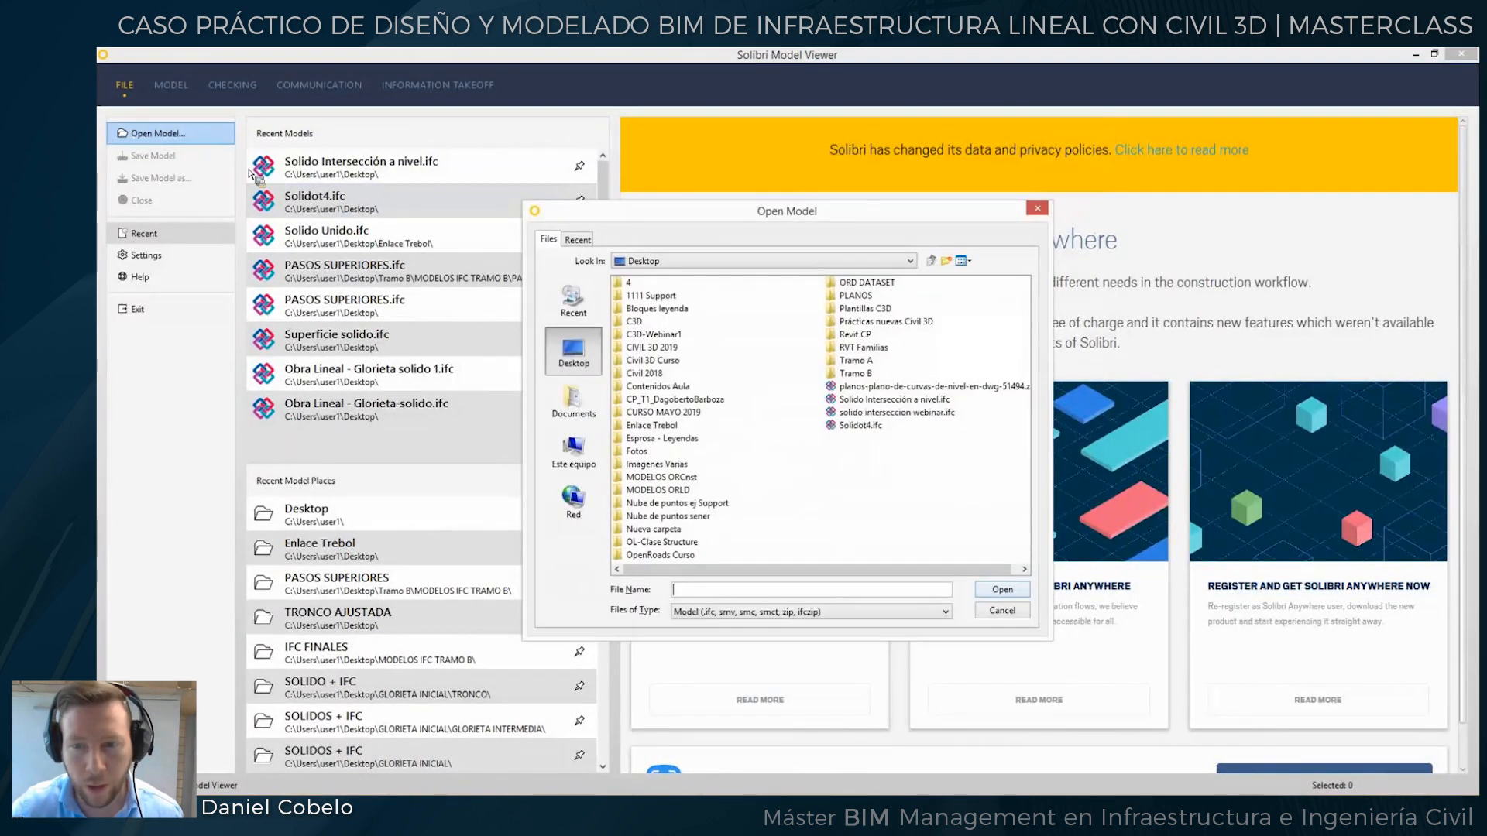
{"action": "left_click", "coordinate": [891, 412]}
{"action": "left_click", "coordinate": [996, 592]}
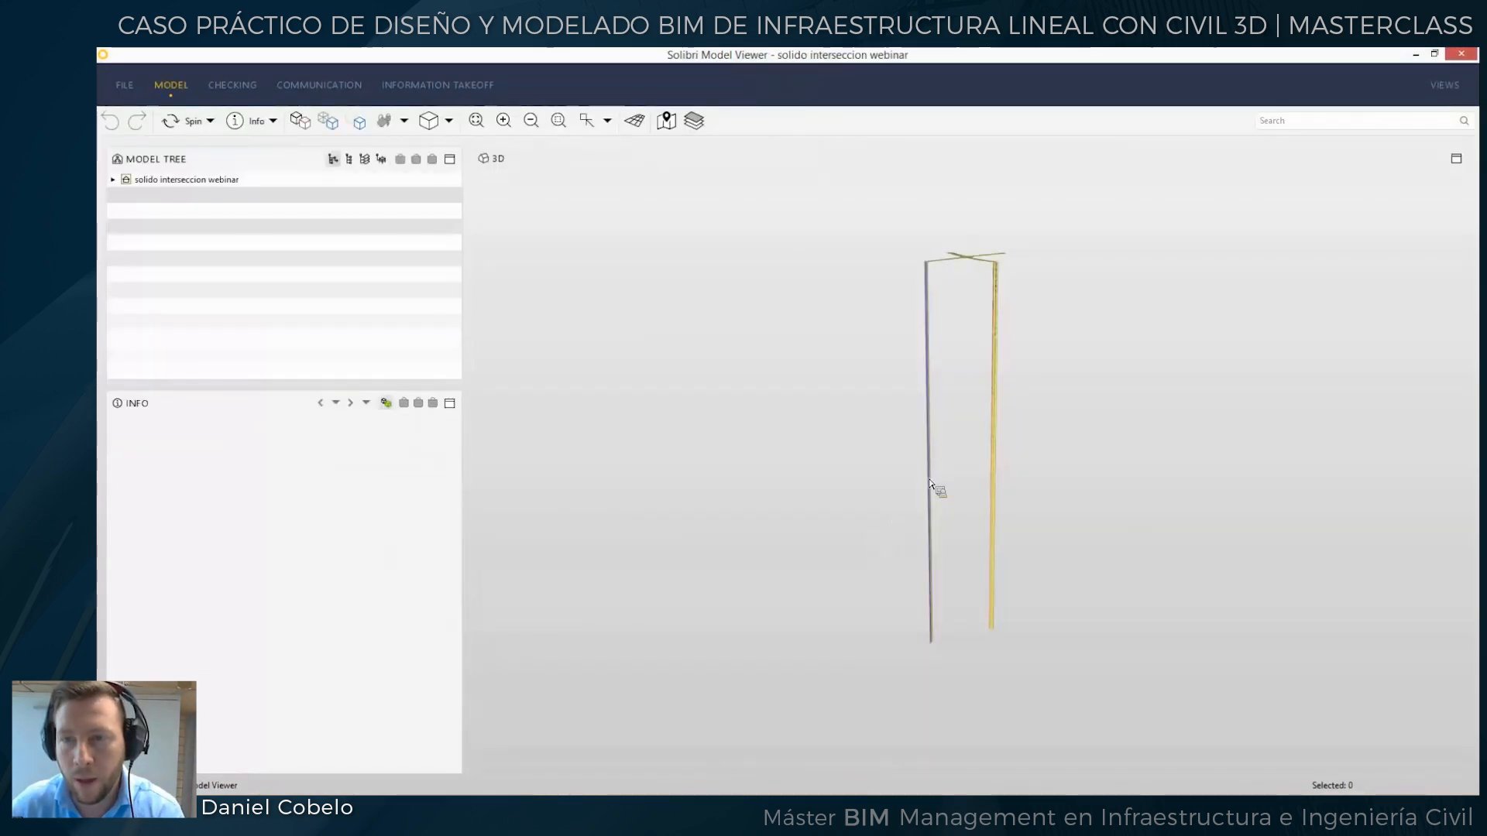
Examine the overall shape of the four-arm intersection model in the 3D view.
{"action": "left_click_drag", "start_coordinate": [982, 256], "coordinate": [1005, 337]}
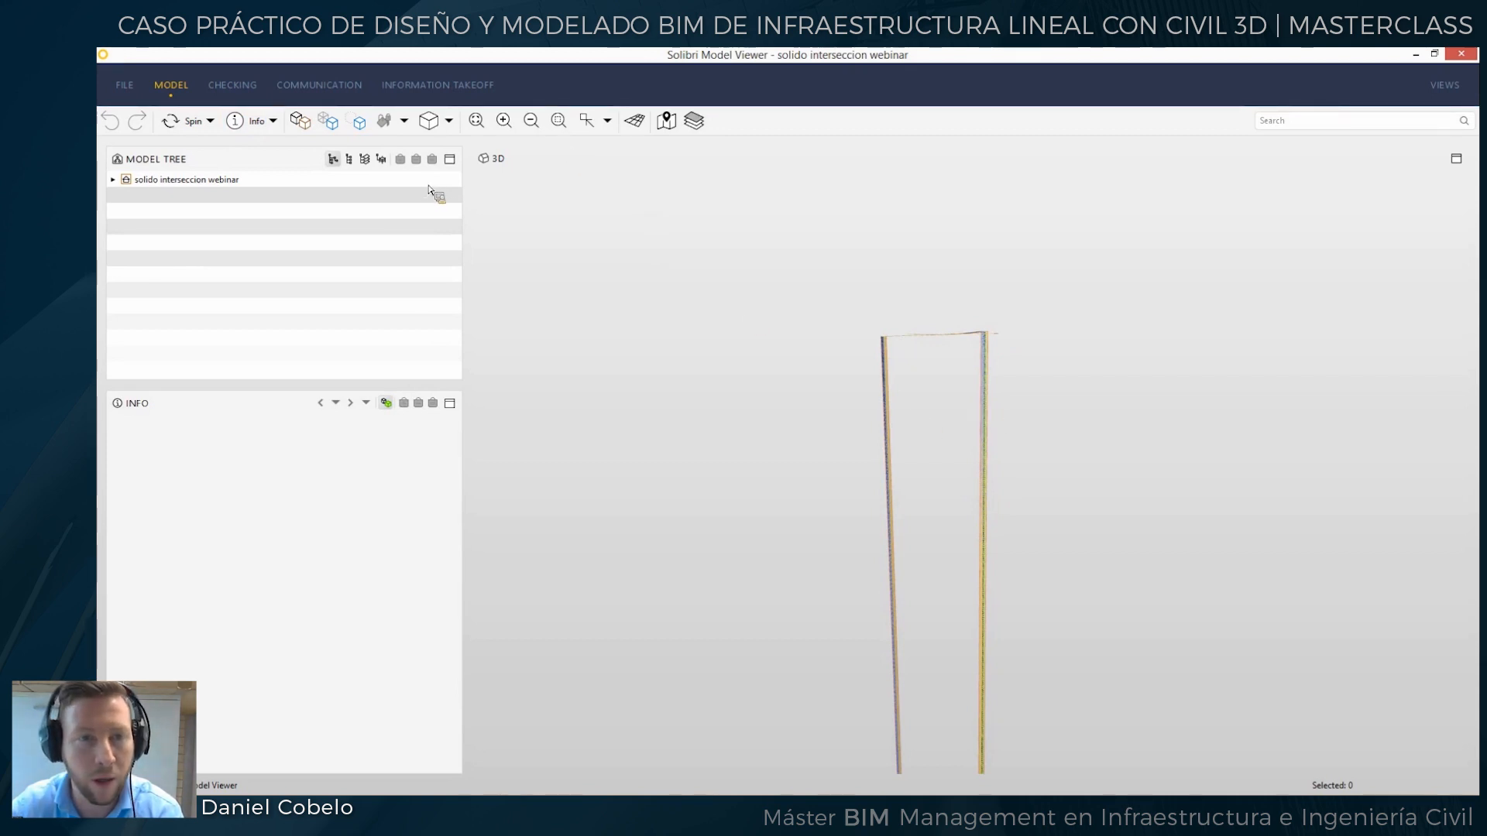
{"action": "mouse_move", "coordinate": [927, 369]}
{"action": "left_mouse_down"}
{"action": "mouse_move", "coordinate": [959, 491]}
{"action": "mouse_move", "coordinate": [927, 544]}
{"action": "left_mouse_up"}
{"action": "scroll", "coordinate": [927, 515], "scroll_direction": "up", "scroll_amount": 7}
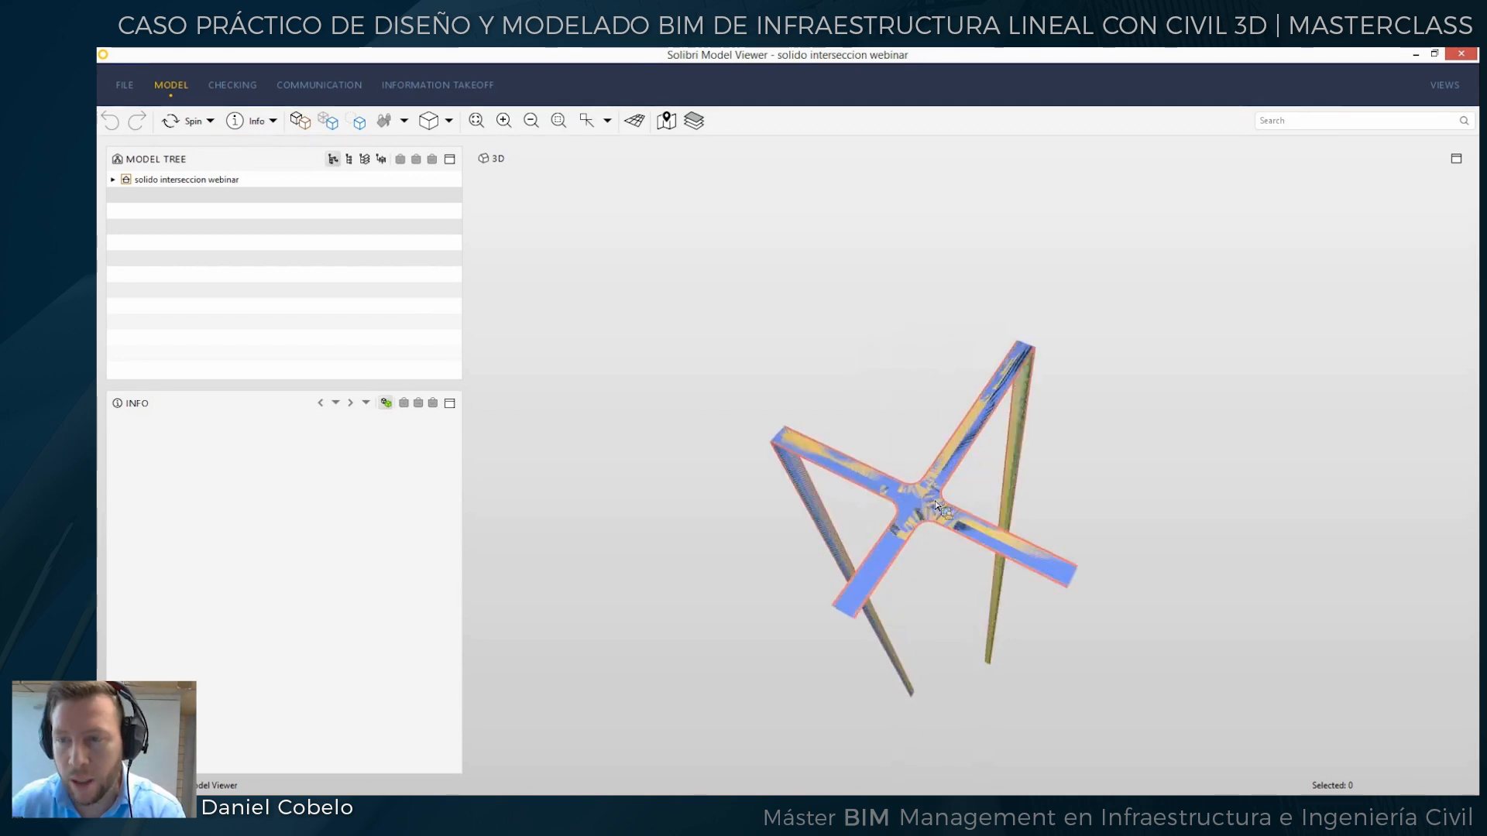
{"action": "scroll", "coordinate": [1074, 363], "scroll_direction": "up", "scroll_amount": 2}
{"action": "left_click_drag", "start_coordinate": [983, 454], "coordinate": [916, 385]}
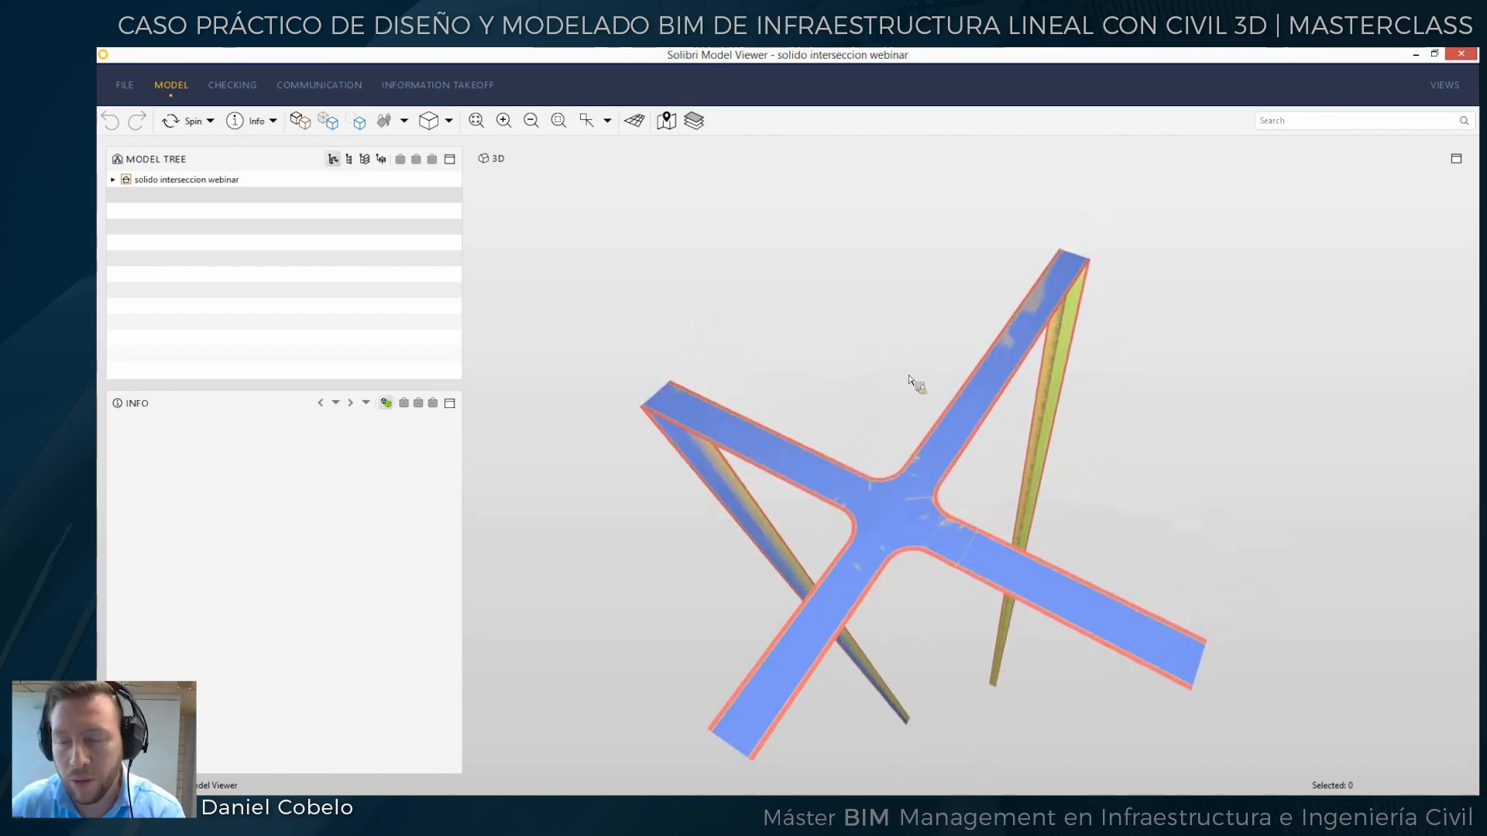
{"action": "scroll", "coordinate": [973, 498], "scroll_direction": "up", "scroll_amount": 3}
{"action": "scroll", "coordinate": [963, 516], "scroll_direction": "up", "scroll_amount": 2}
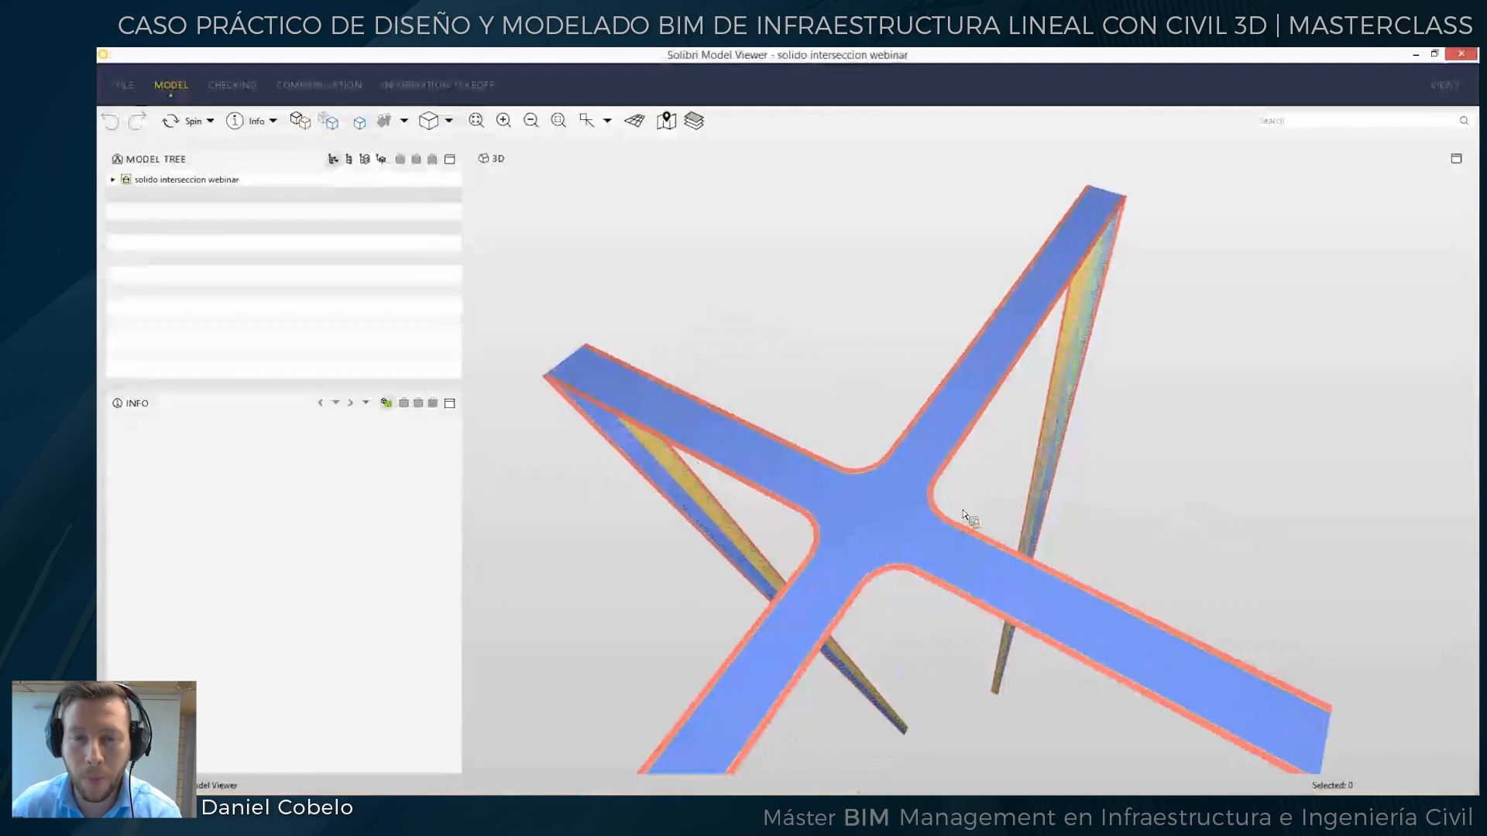
{"action": "left_click_drag", "start_coordinate": [963, 515], "coordinate": [954, 475]}
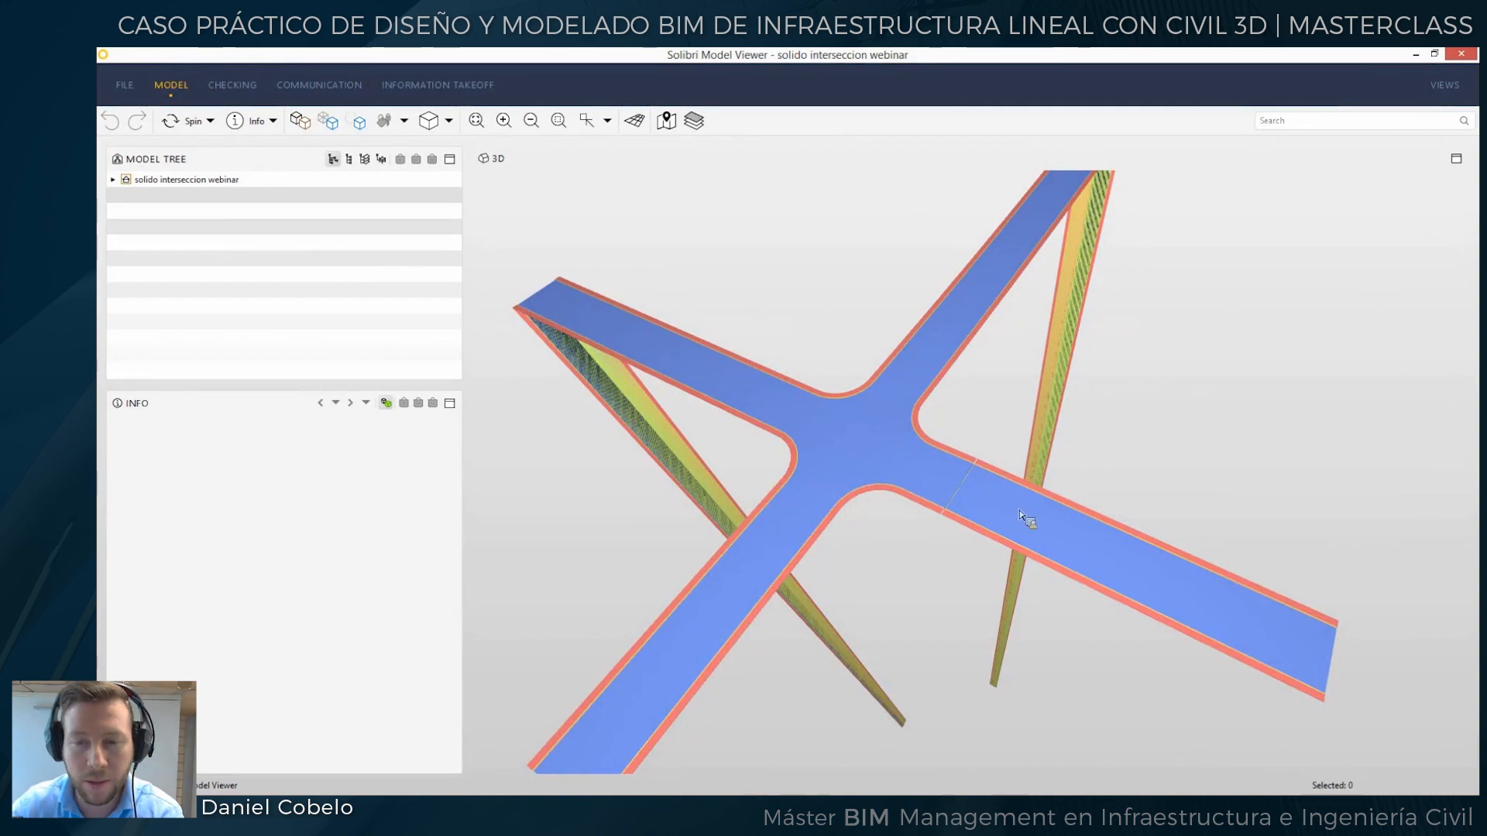
{"action": "mouse_move", "coordinate": [905, 551]}
{"action": "left_mouse_down"}
{"action": "mouse_move", "coordinate": [942, 542]}
{"action": "mouse_move", "coordinate": [922, 544]}
{"action": "left_mouse_up"}
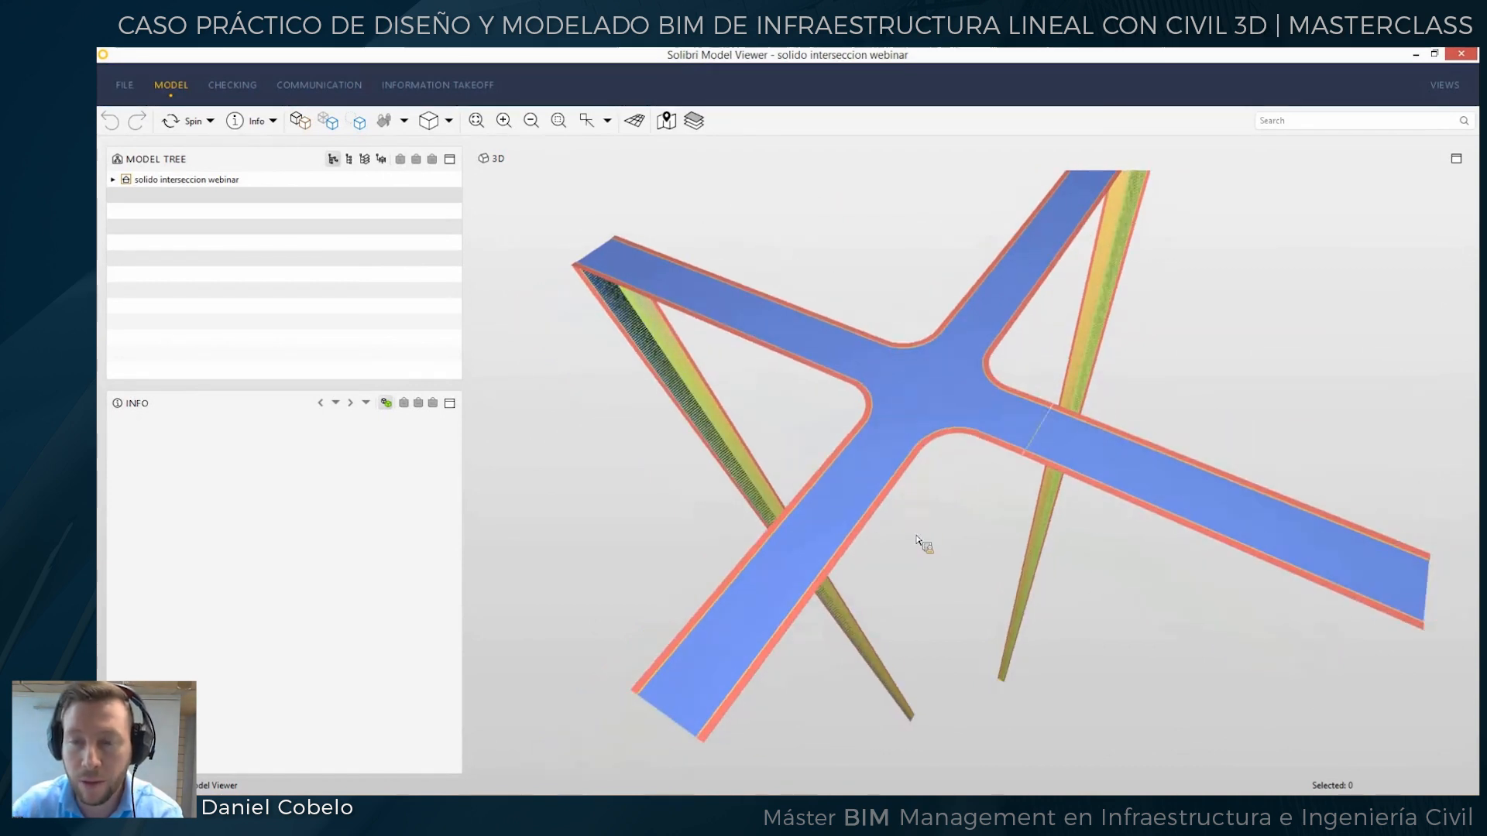
Select the pavement solids along the near arm and at the crossing one by one to read their identification properties.
{"action": "left_click", "coordinate": [675, 697]}
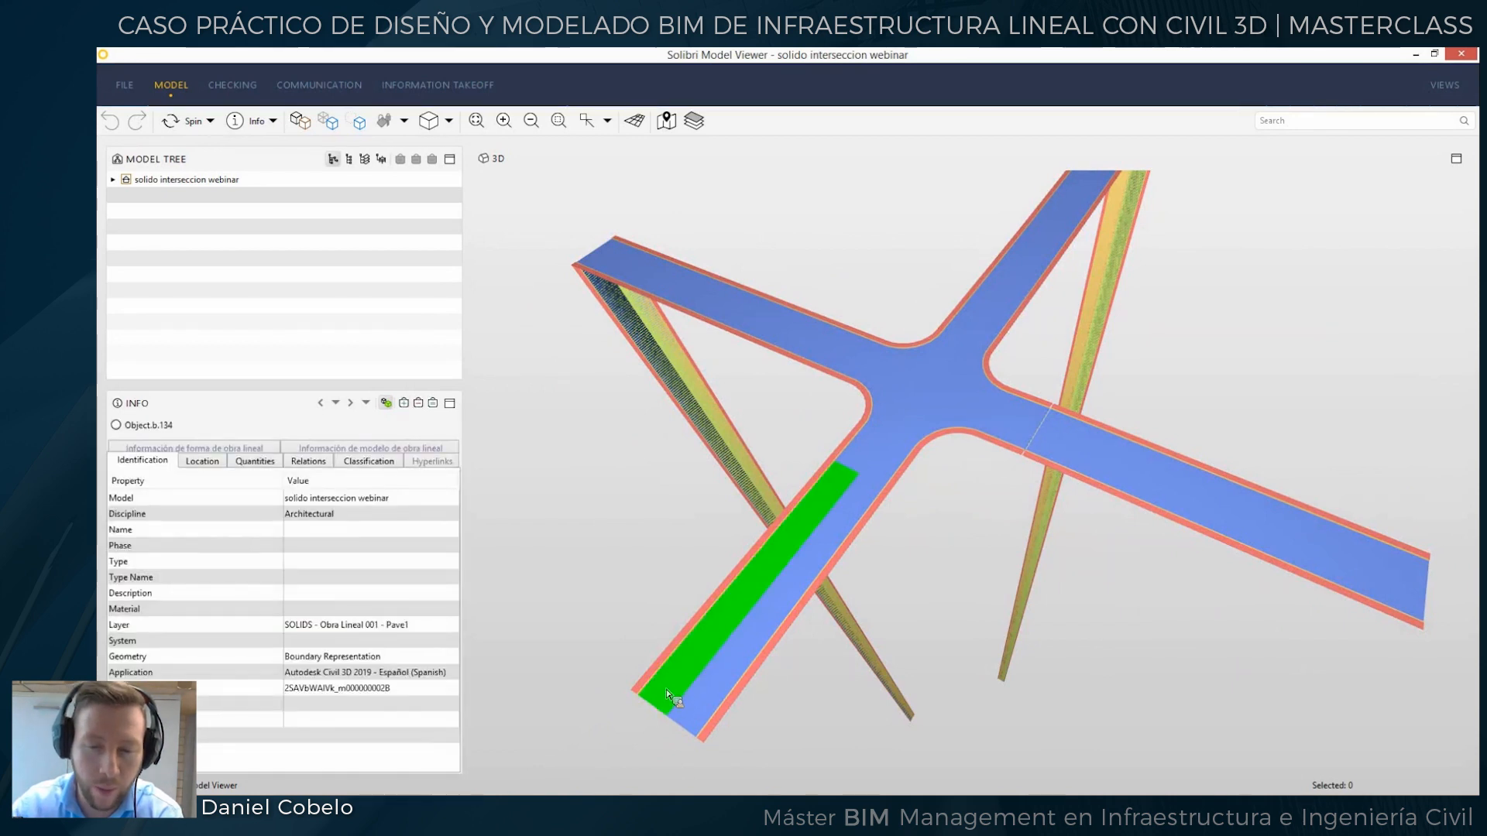
{"action": "left_click", "coordinate": [748, 652]}
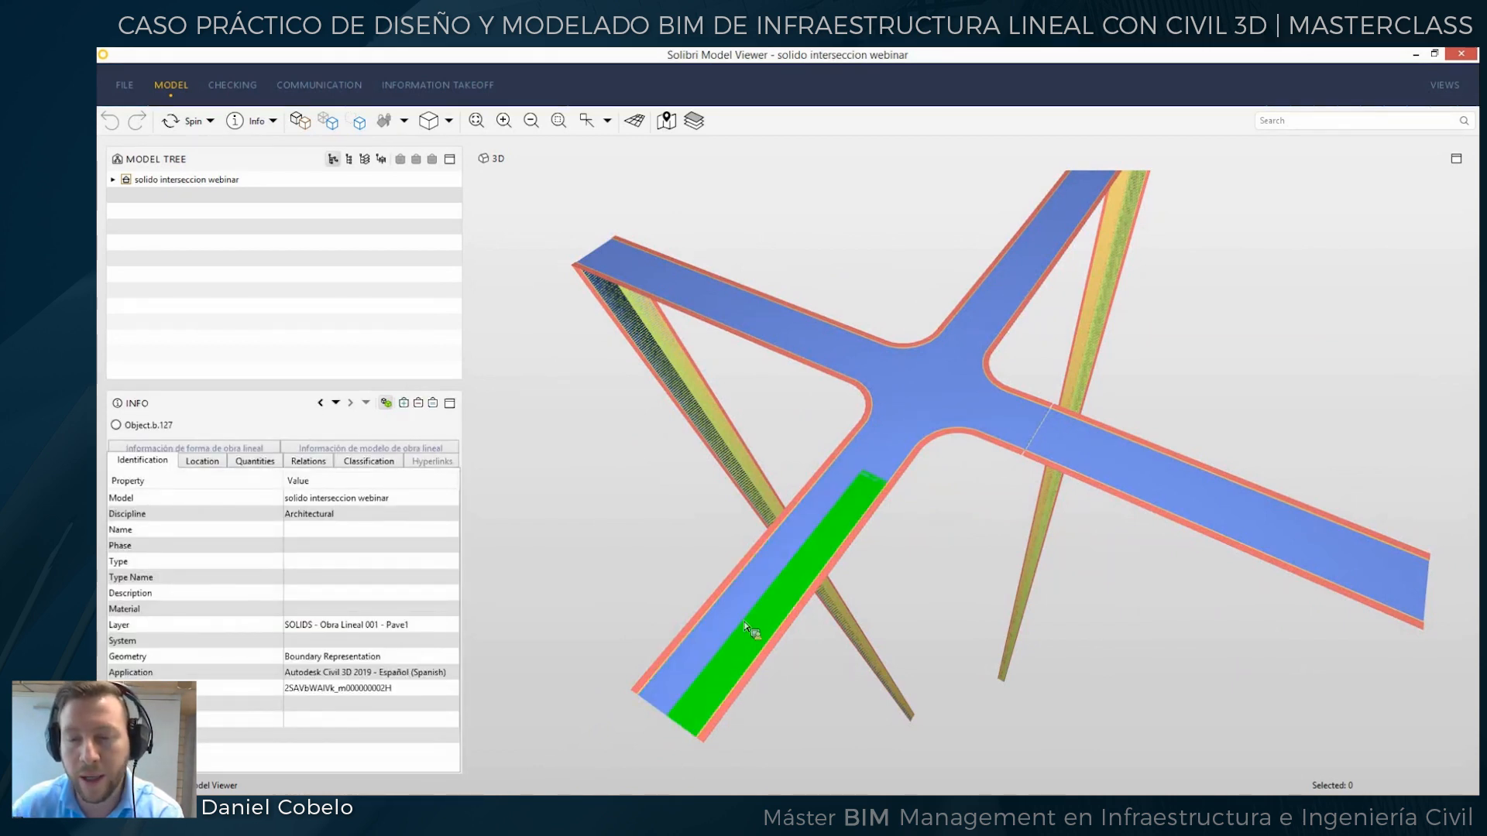
{"action": "left_click", "coordinate": [741, 618]}
{"action": "left_click", "coordinate": [877, 457]}
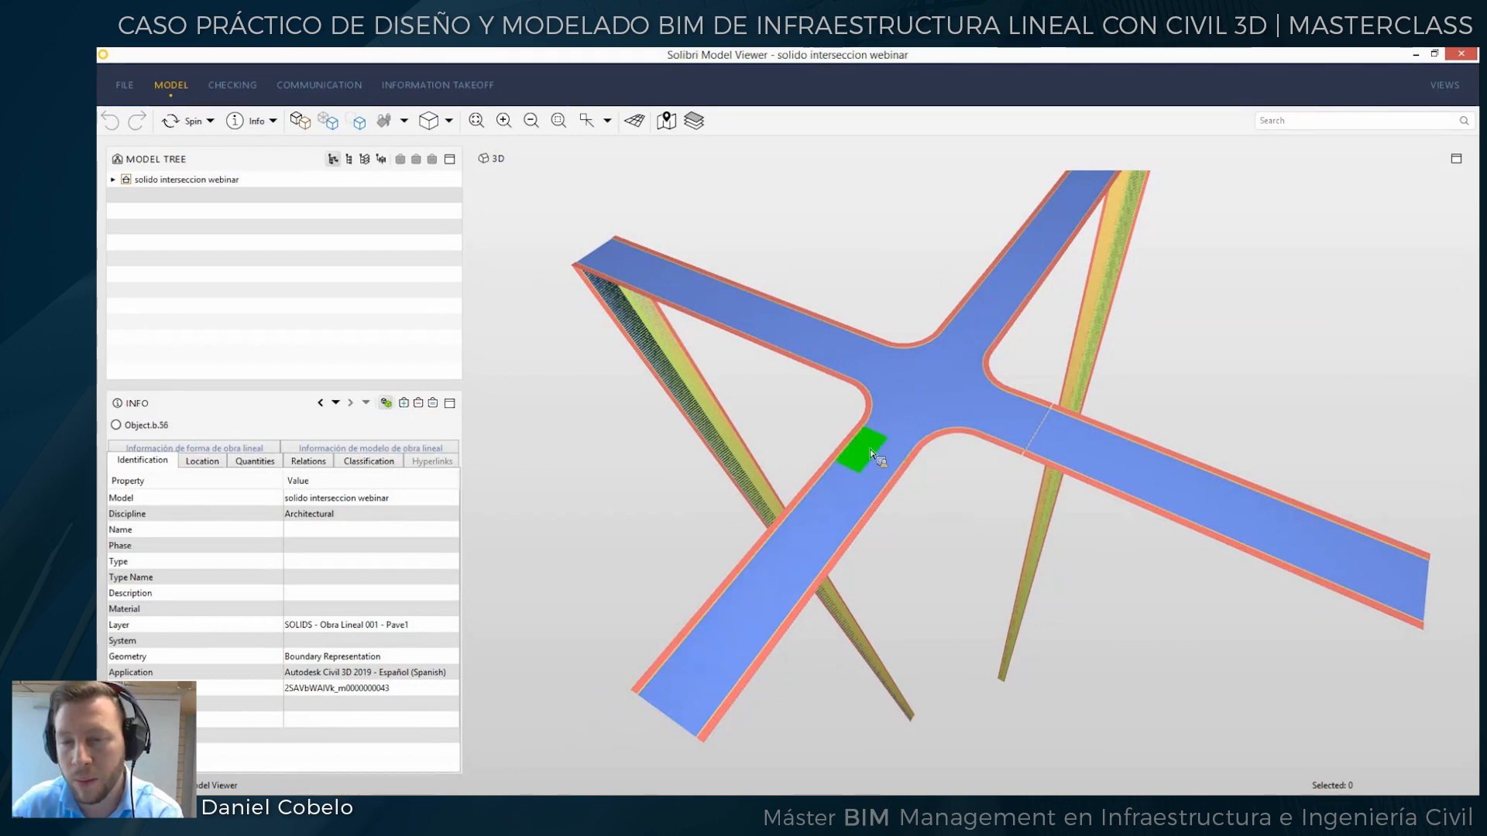
{"action": "right_click", "coordinate": [927, 436]}
{"action": "key", "text": "Escape"}
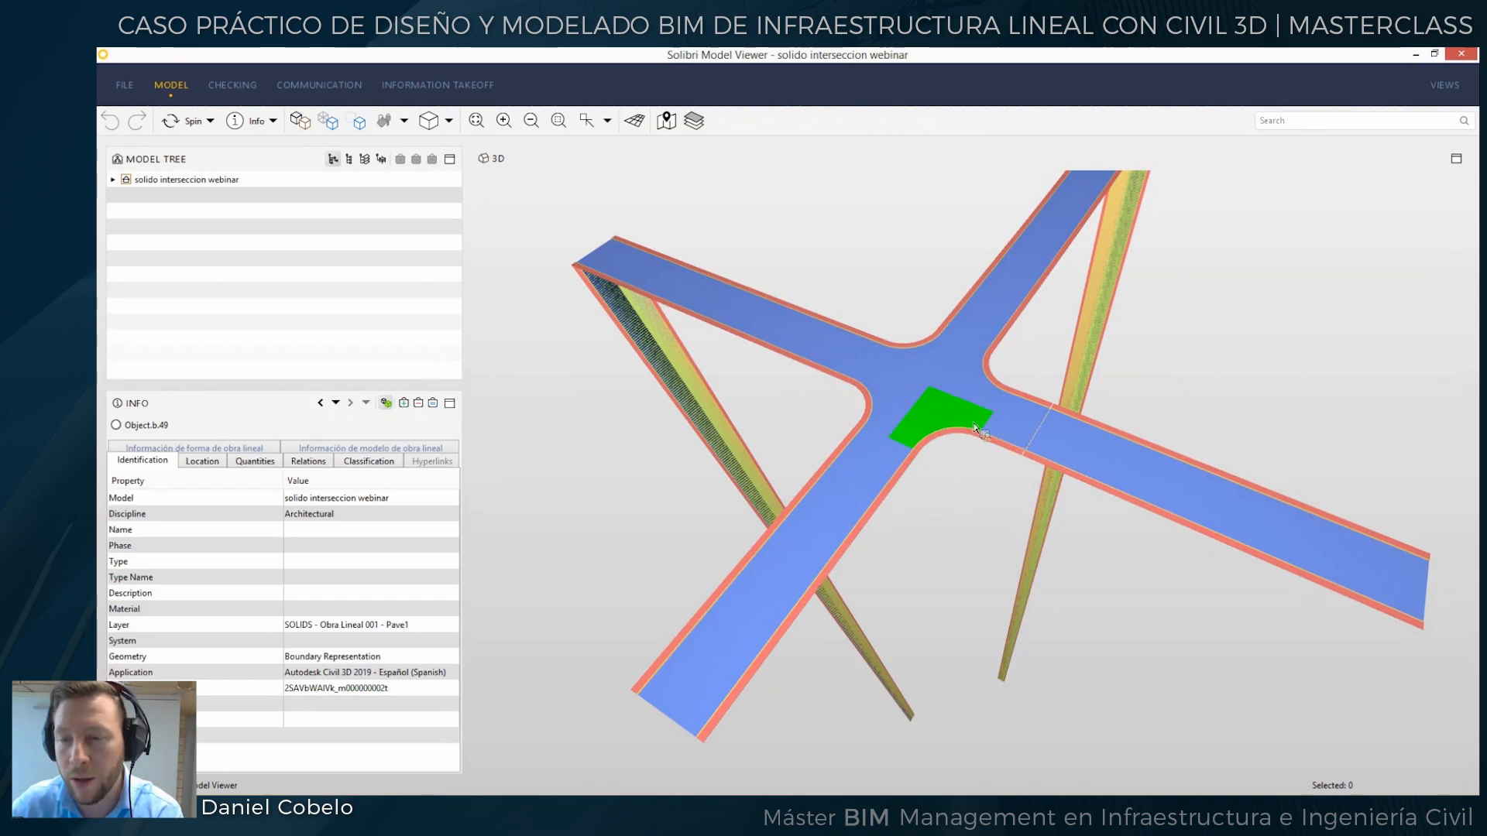
{"action": "left_click", "coordinate": [1012, 435]}
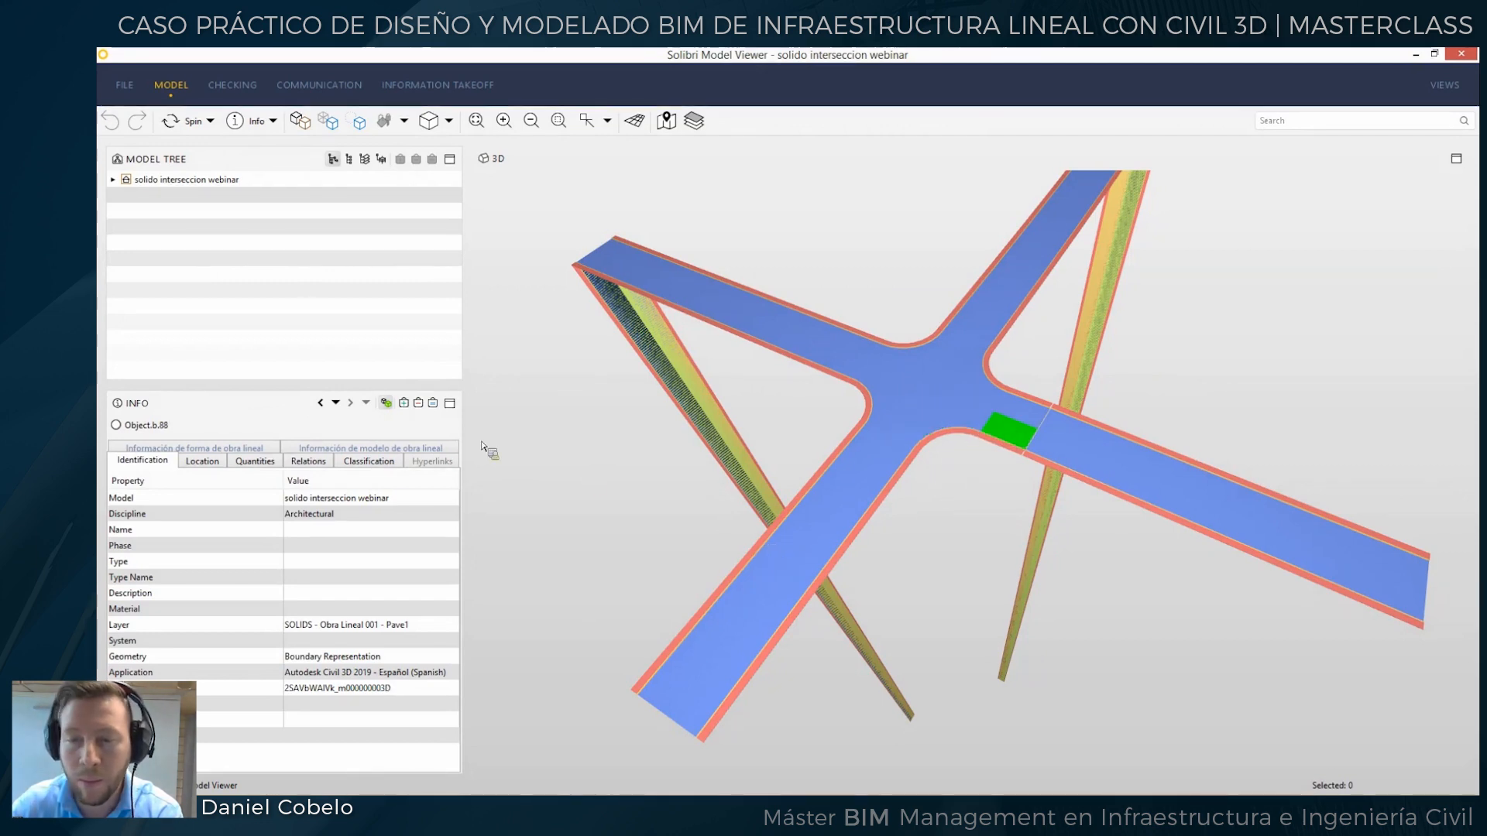
Select the near arm's pavement solid beside the outer edge and review its location and quantities.
{"action": "left_click", "coordinate": [727, 682]}
{"action": "scroll", "coordinate": [727, 673], "scroll_direction": "up", "scroll_amount": 1}
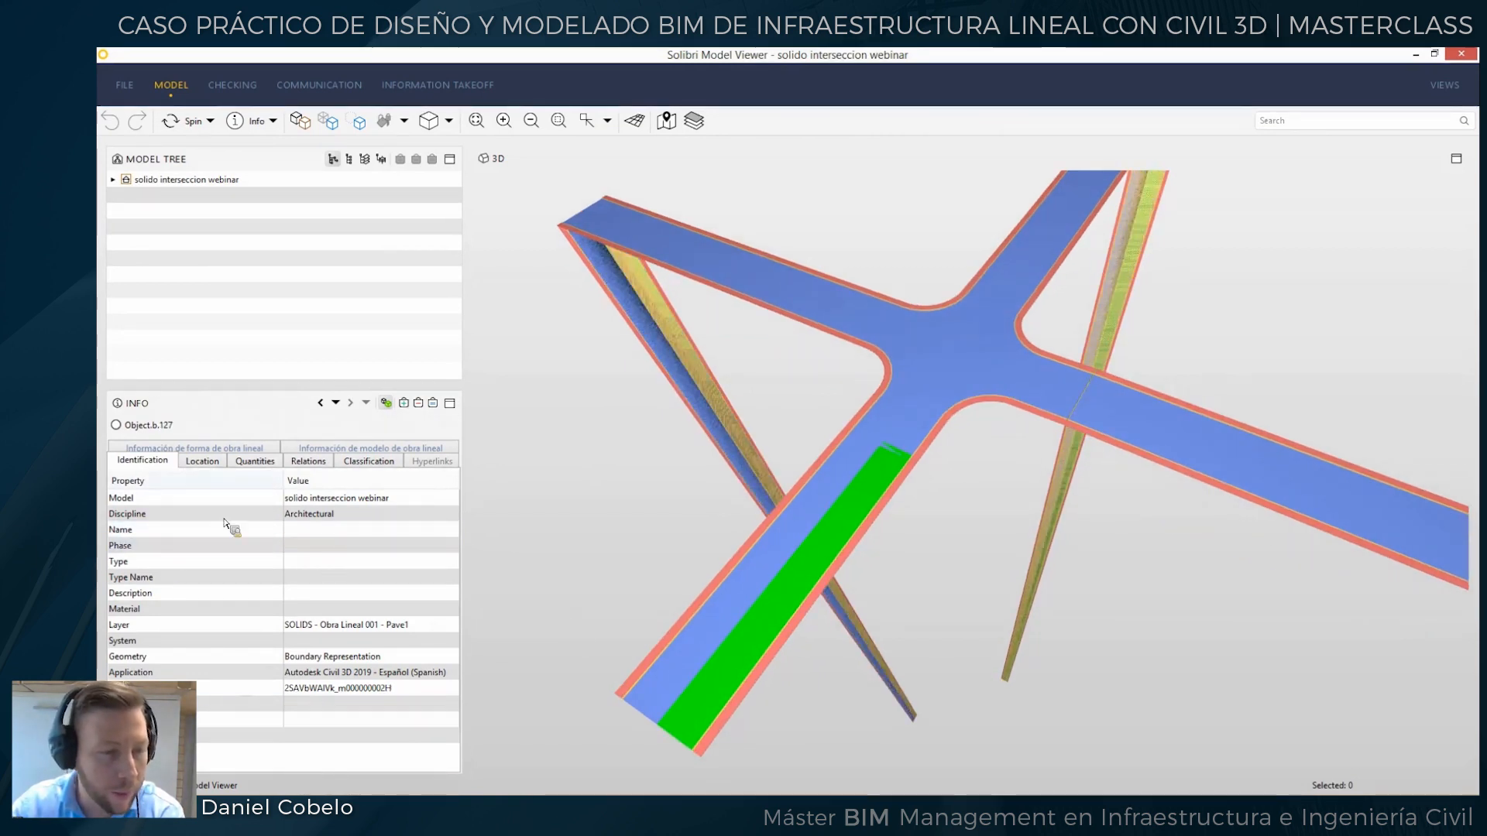
{"action": "left_click", "coordinate": [208, 462]}
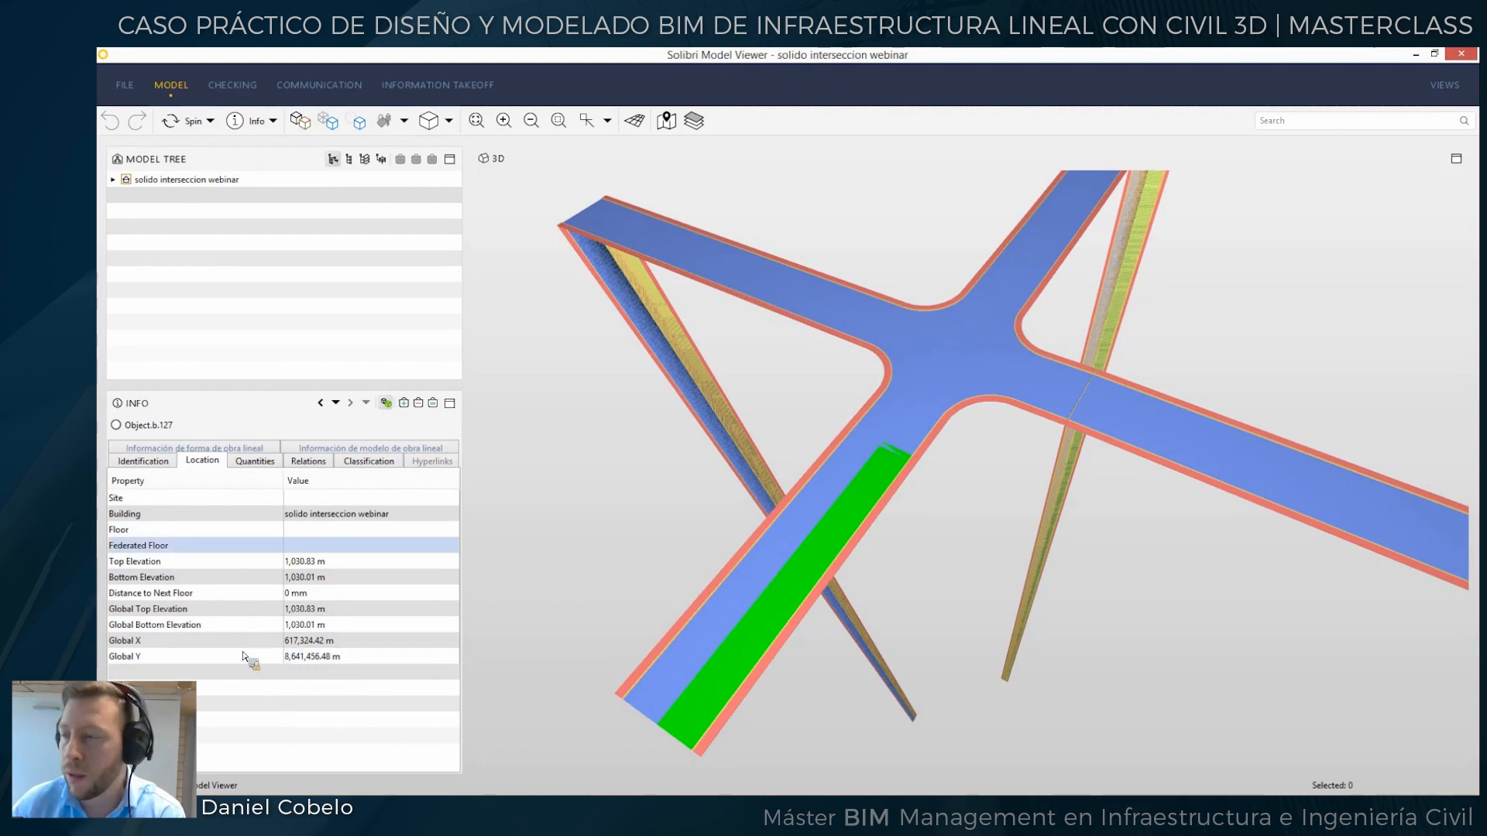
{"action": "left_click", "coordinate": [250, 461]}
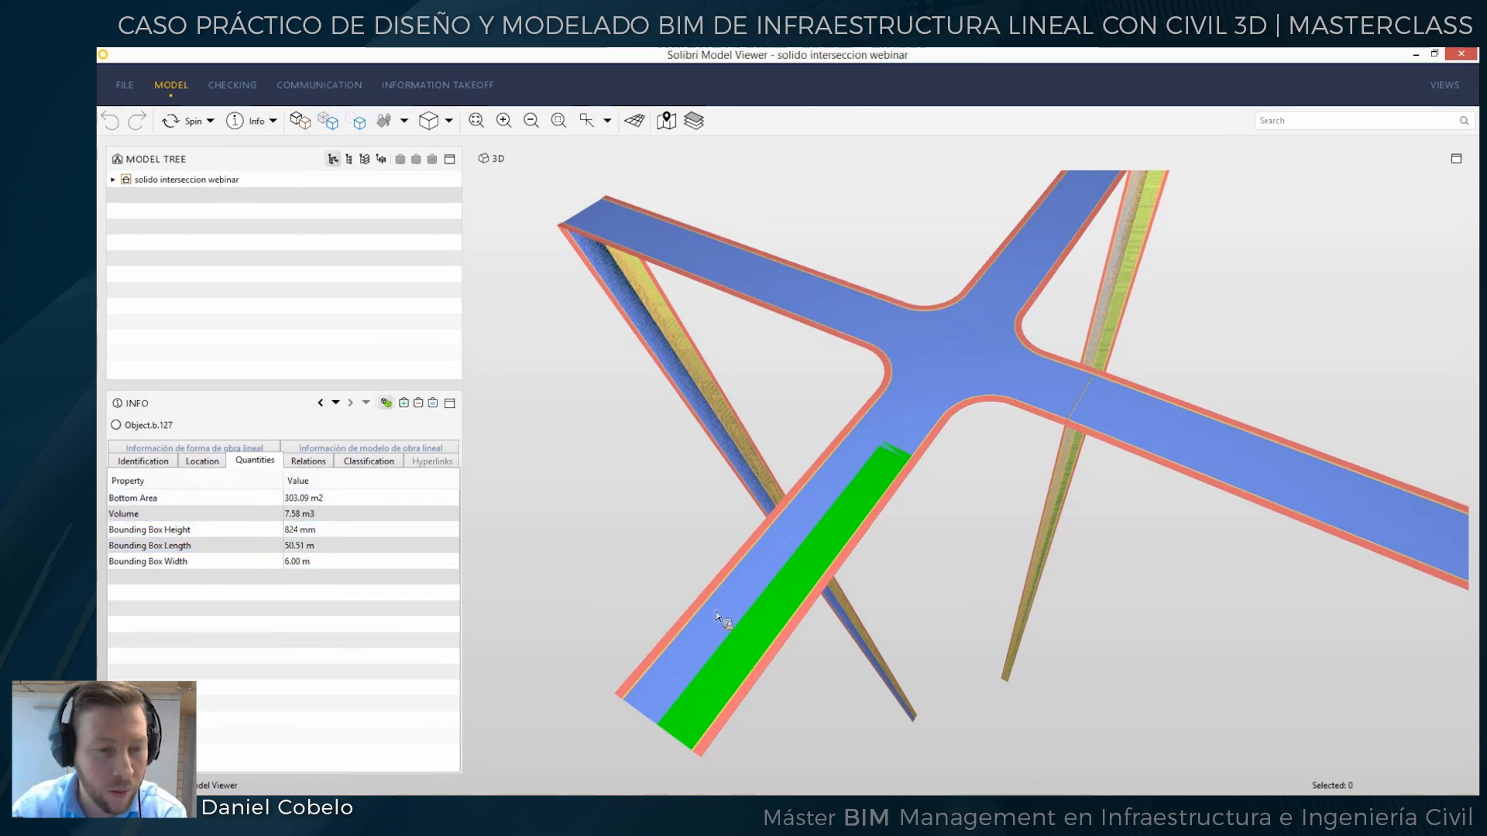
Select the red edge strip and the narrow kerb solid of the near arm and review their quantities.
{"action": "scroll", "coordinate": [755, 711], "scroll_direction": "up", "scroll_amount": 4}
{"action": "scroll", "coordinate": [774, 680], "scroll_direction": "down", "scroll_amount": 3}
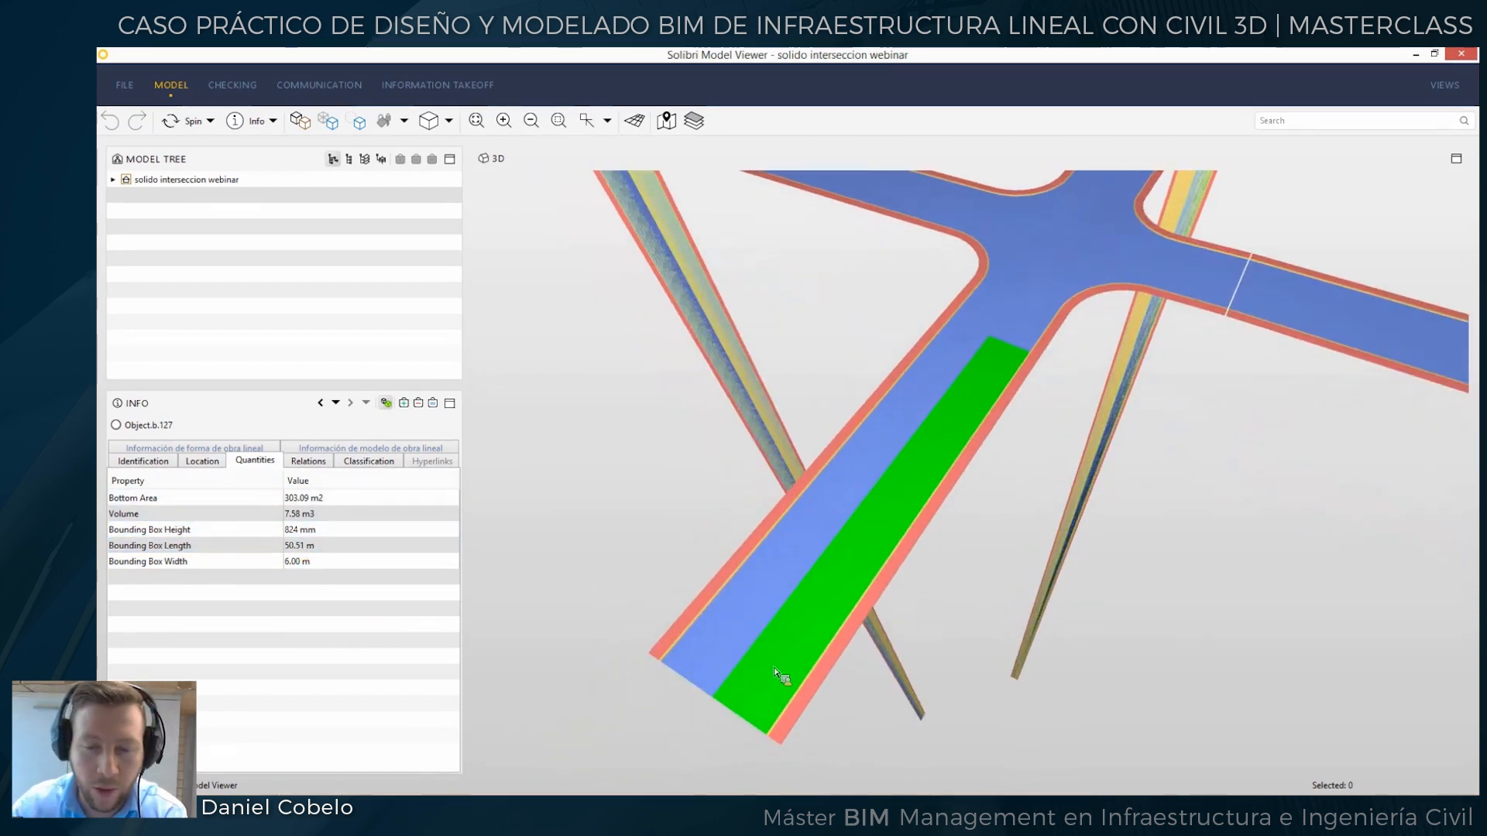
{"action": "left_click", "coordinate": [819, 670]}
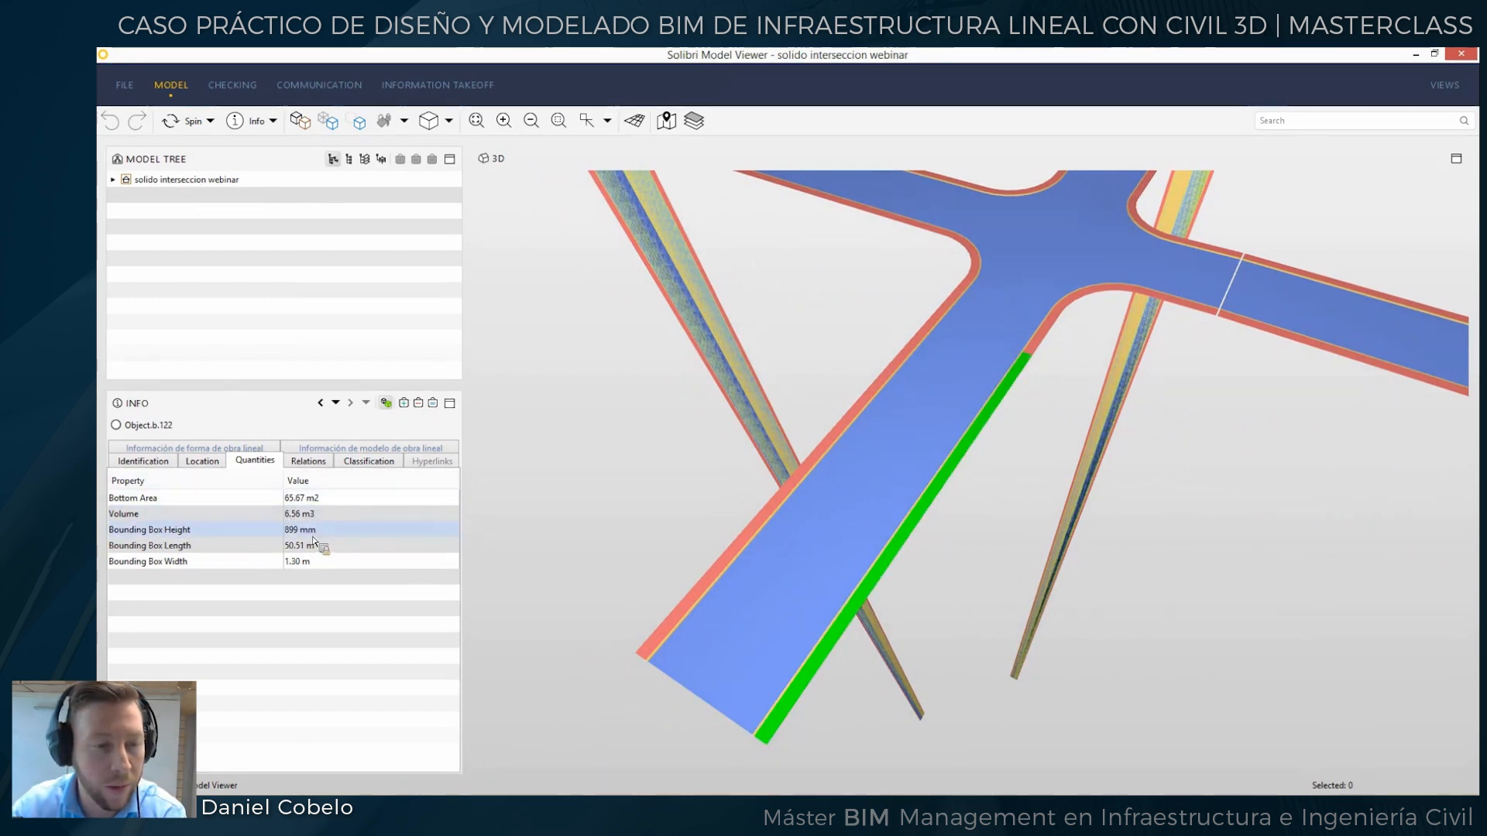
{"action": "left_click", "coordinate": [779, 699]}
{"action": "left_click_drag", "start_coordinate": [780, 699], "coordinate": [883, 268]}
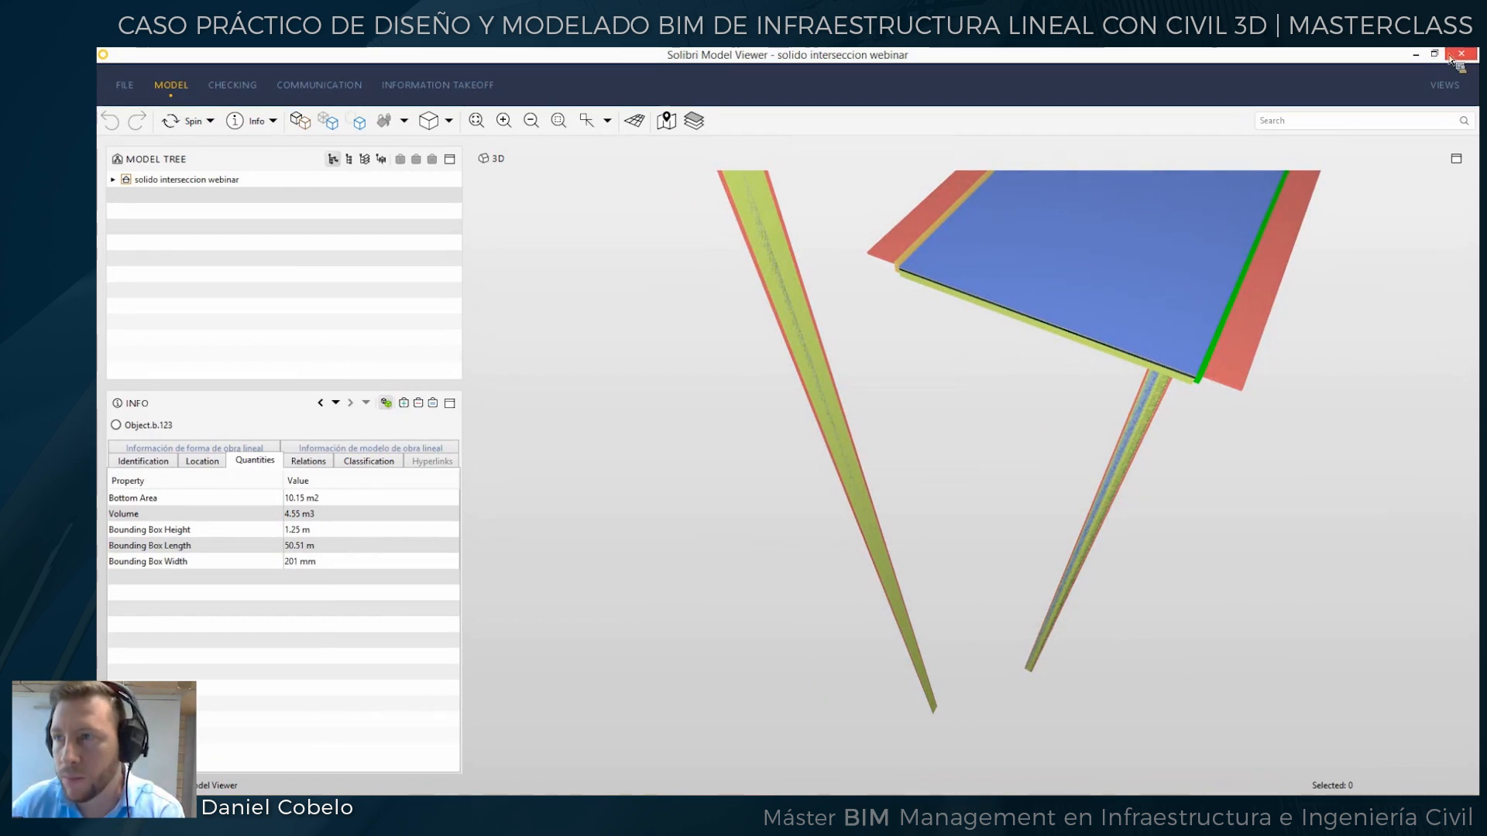
Minimize Solibri and switch back to the Ejercicio interseccion drawing in Civil 3D, showing the intersection beside its profile views.
{"action": "left_click", "coordinate": [1415, 55]}
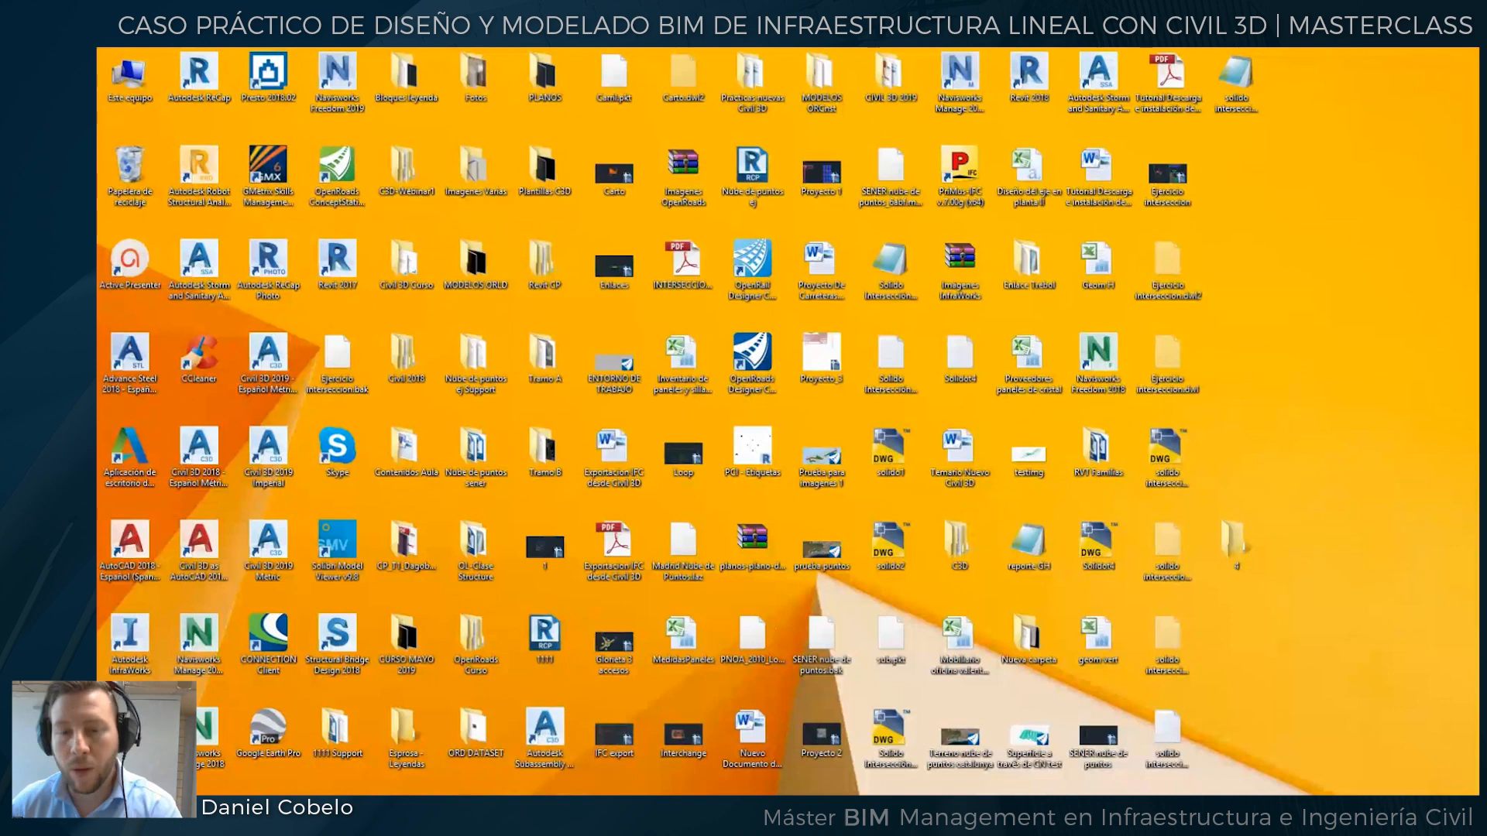
{"action": "left_click", "coordinate": [355, 735]}
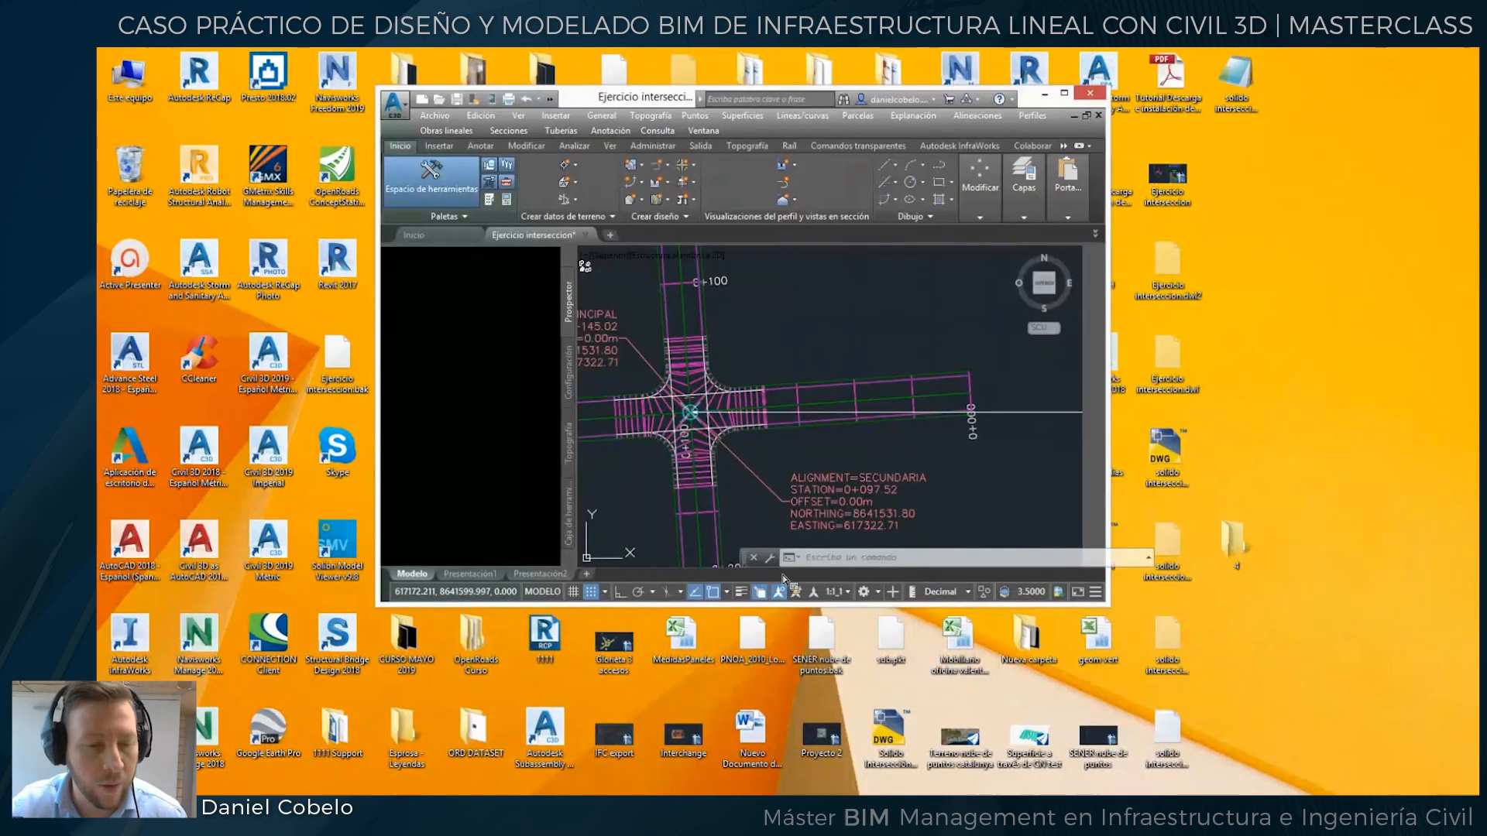
{"action": "left_click", "coordinate": [1064, 93]}
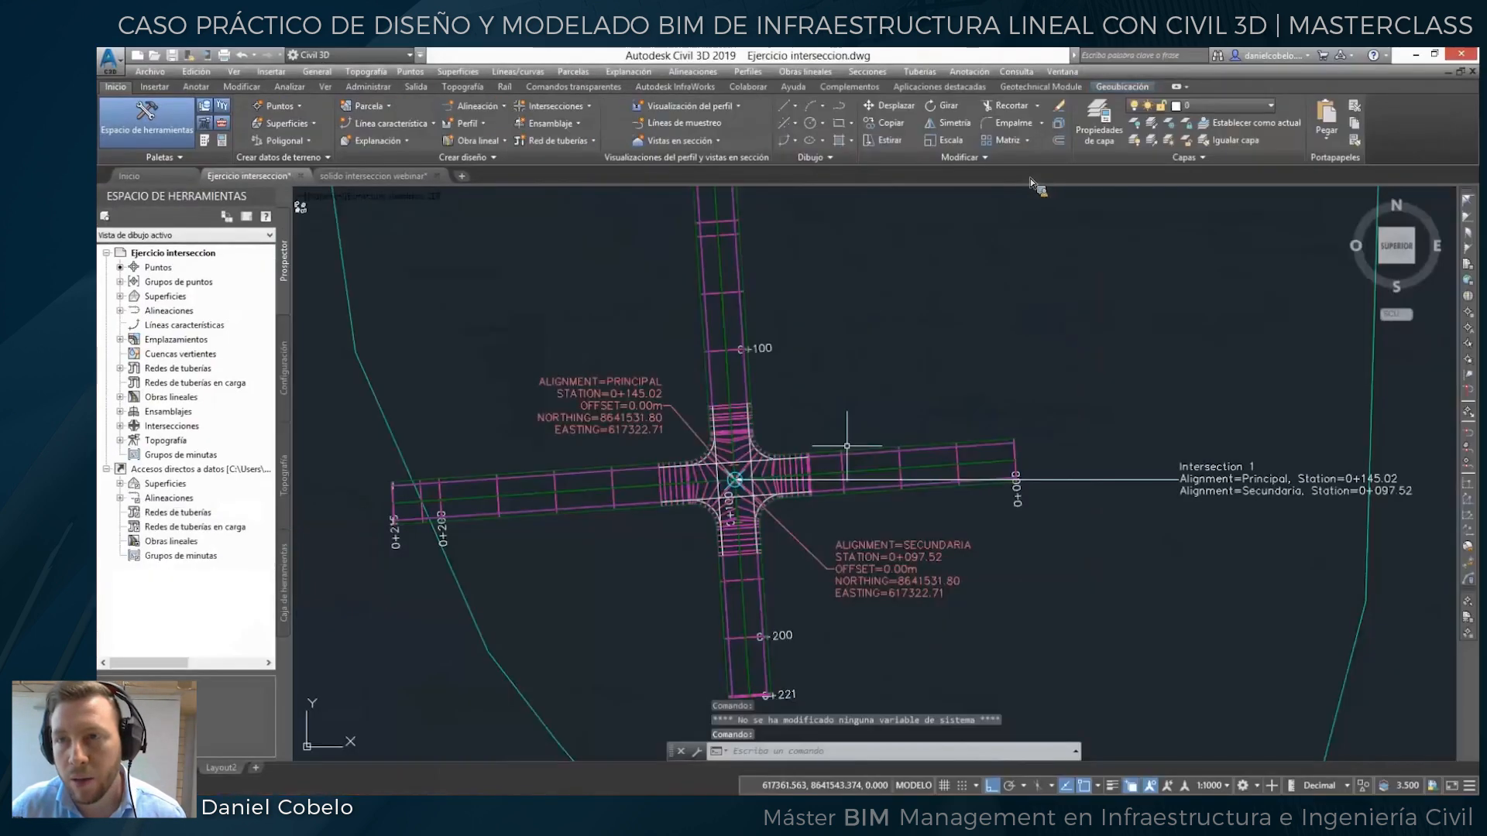
{"action": "mouse_move", "coordinate": [874, 385]}
{"action": "middle_mouse_down"}
{"action": "mouse_move", "coordinate": [884, 436]}
{"action": "mouse_move", "coordinate": [802, 459]}
{"action": "middle_mouse_up"}
{"action": "scroll", "coordinate": [882, 445], "scroll_direction": "down", "scroll_amount": 5}
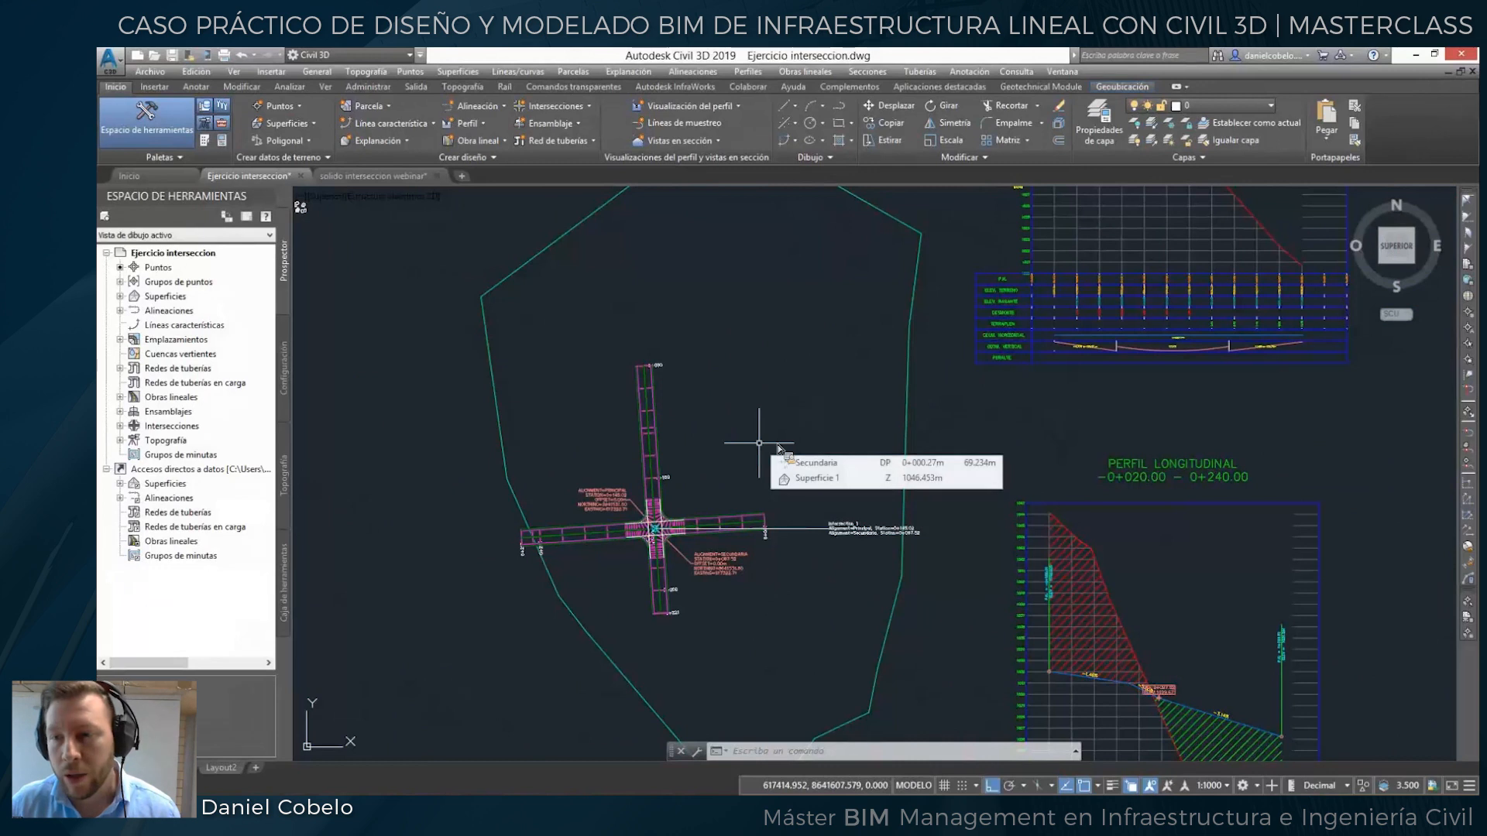